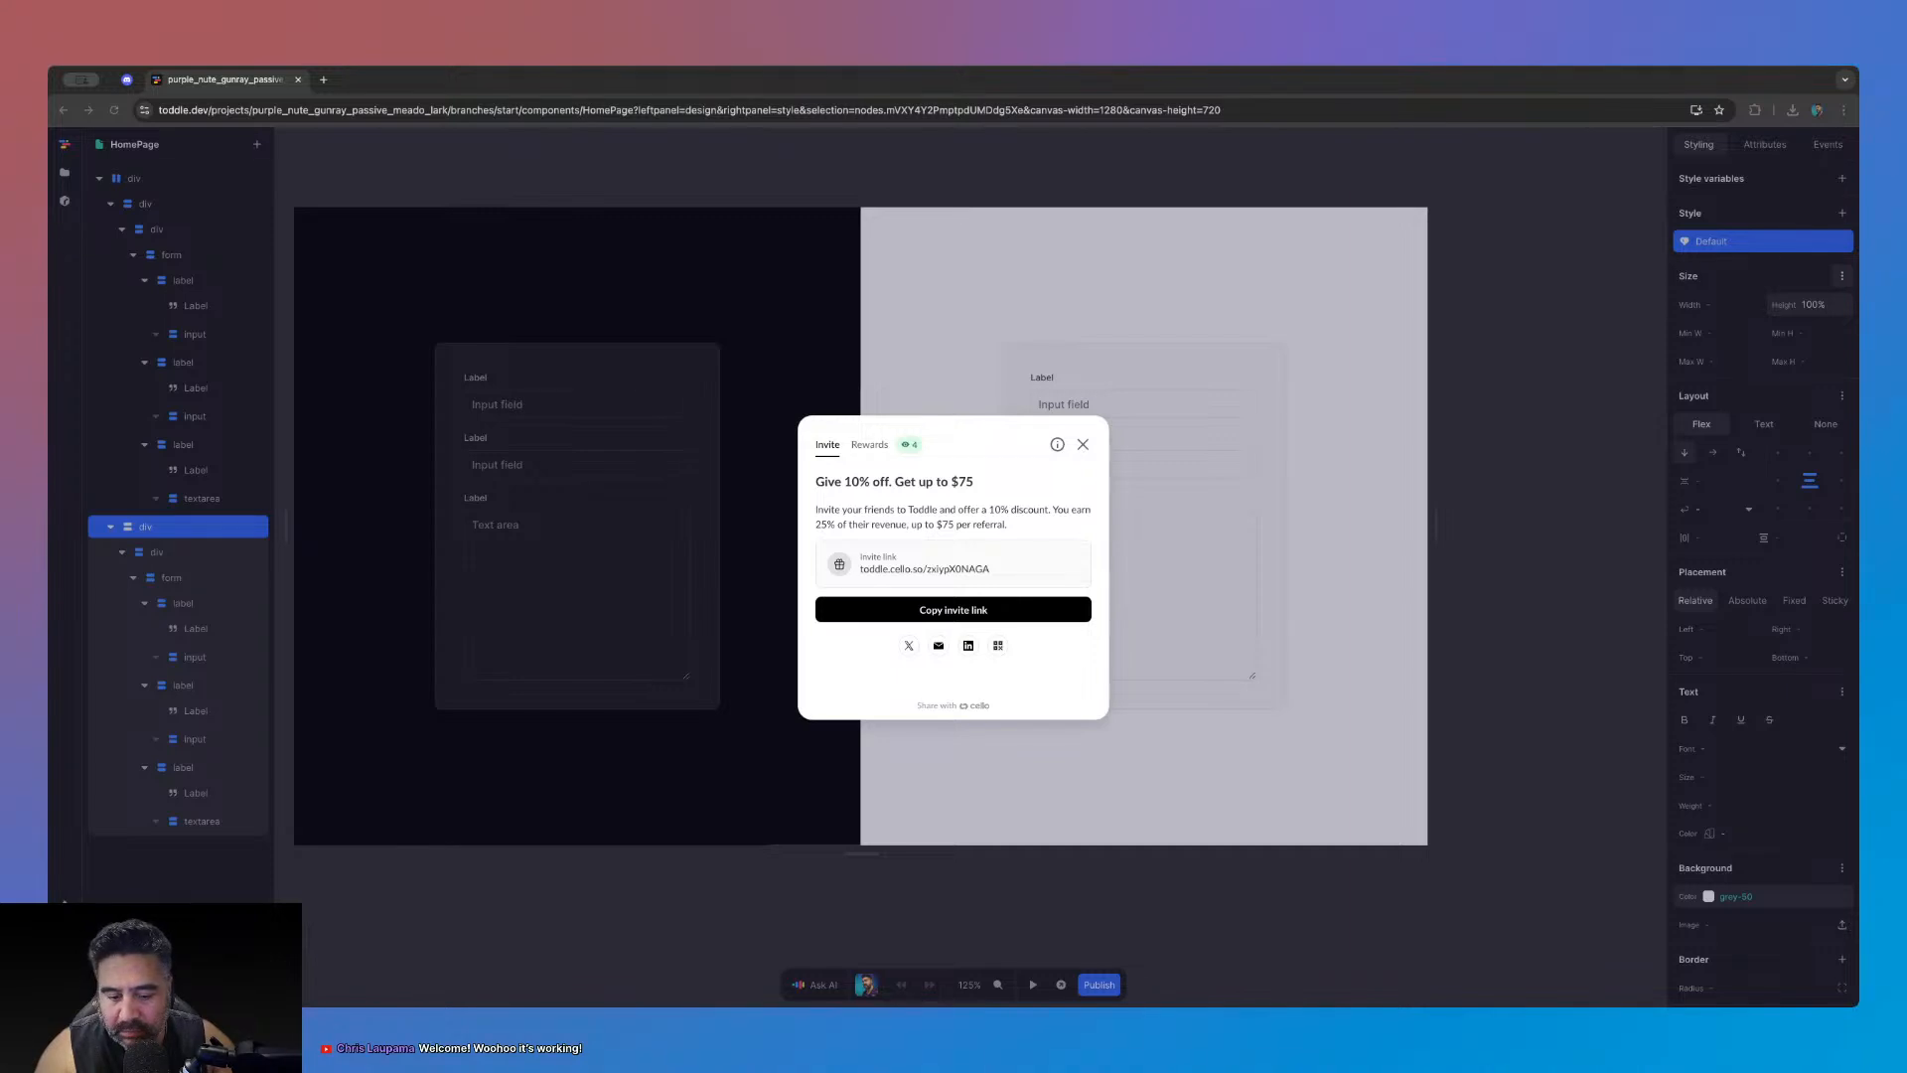
- Open your own channel's ongoing YouTube live stream in a new tab
{"action": "left_click", "coordinate": [320, 79]}
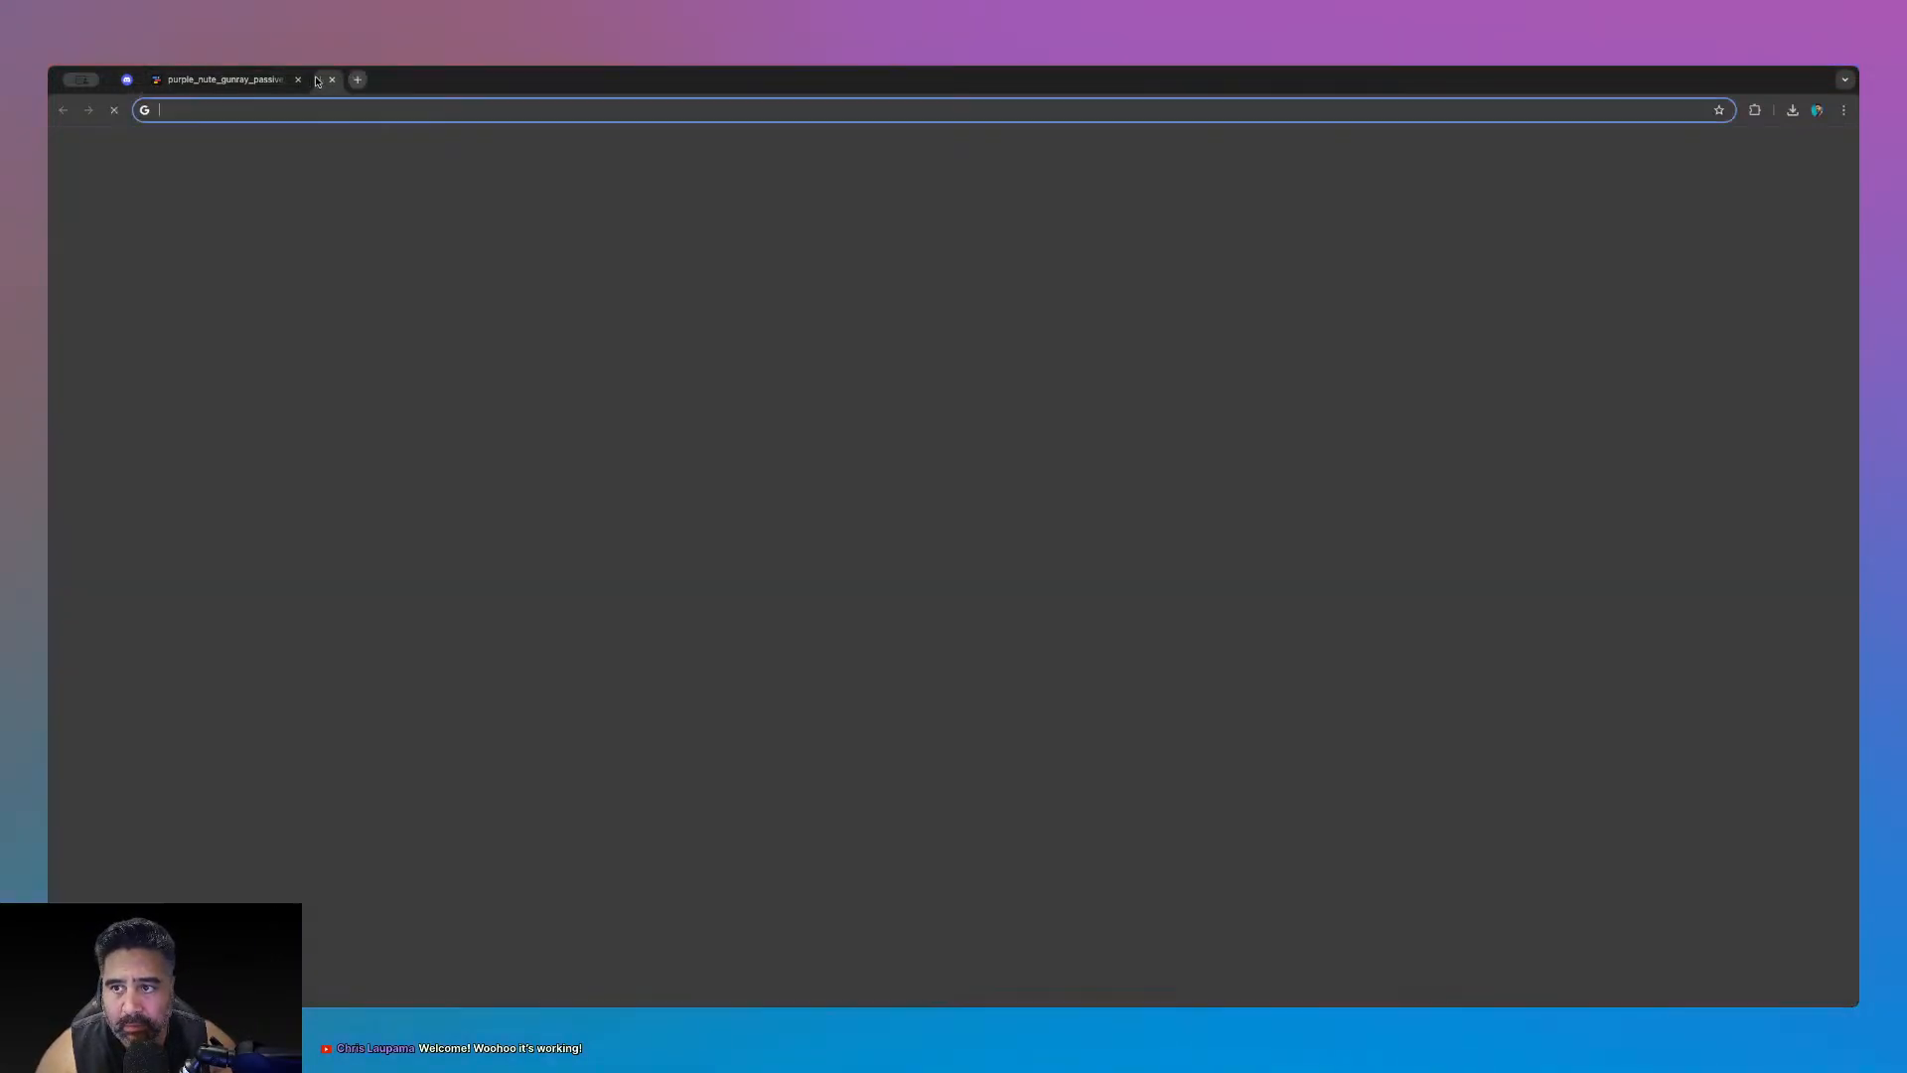
{"action": "left_click", "coordinate": [1796, 157]}
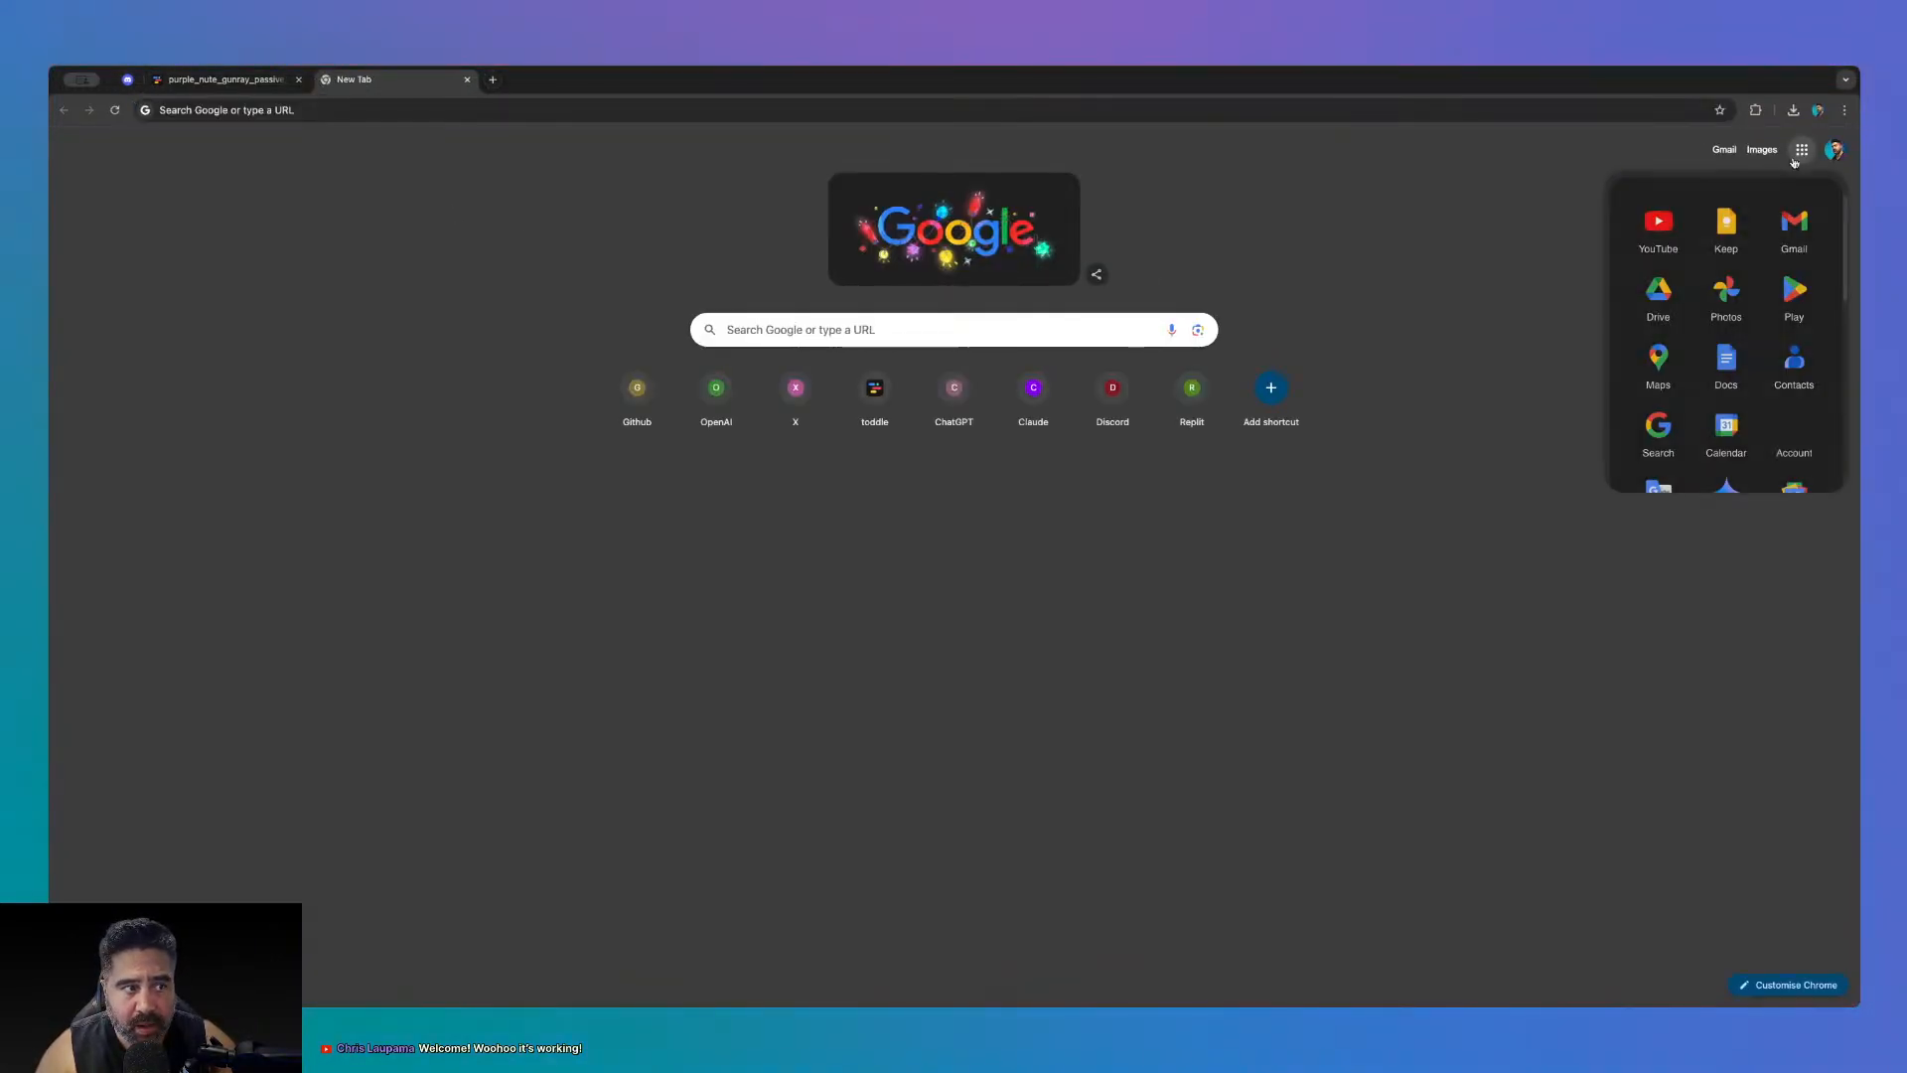
{"action": "left_click", "coordinate": [1658, 226]}
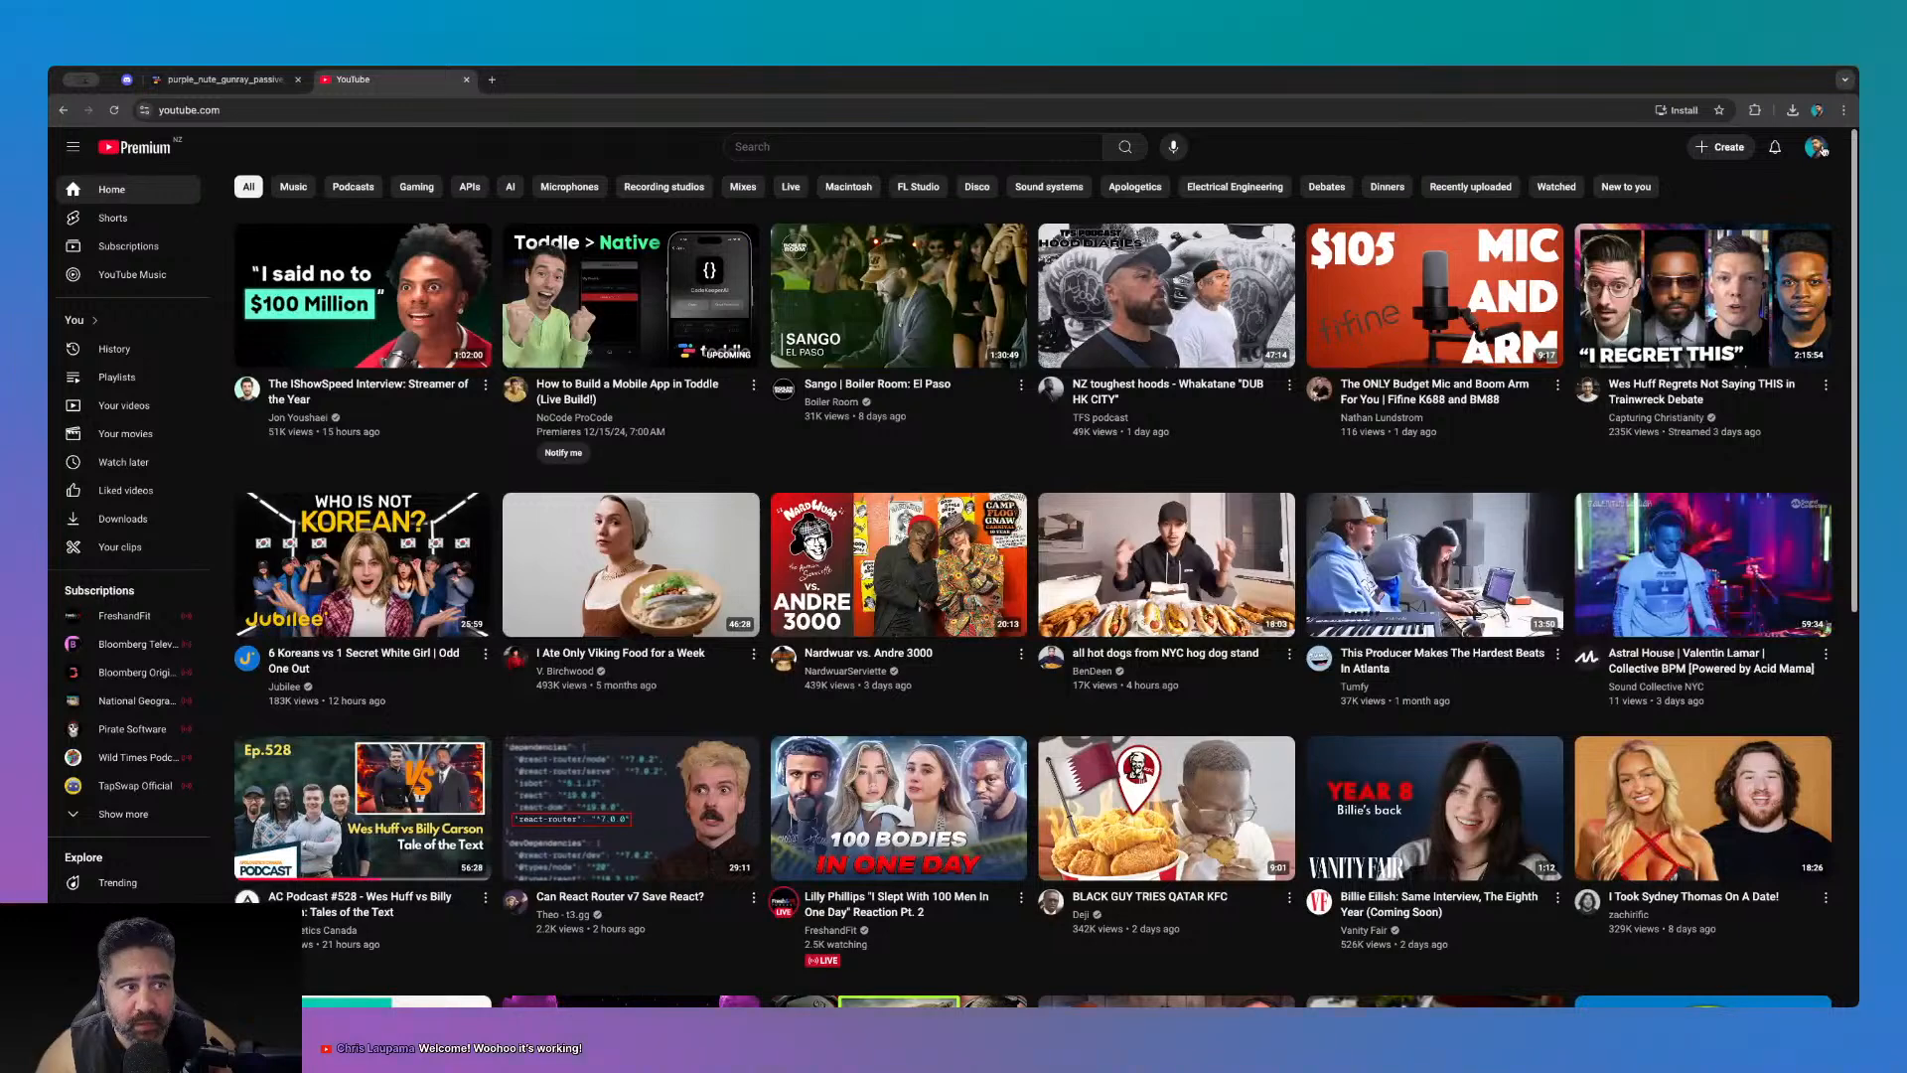
{"action": "left_click", "coordinate": [1816, 147]}
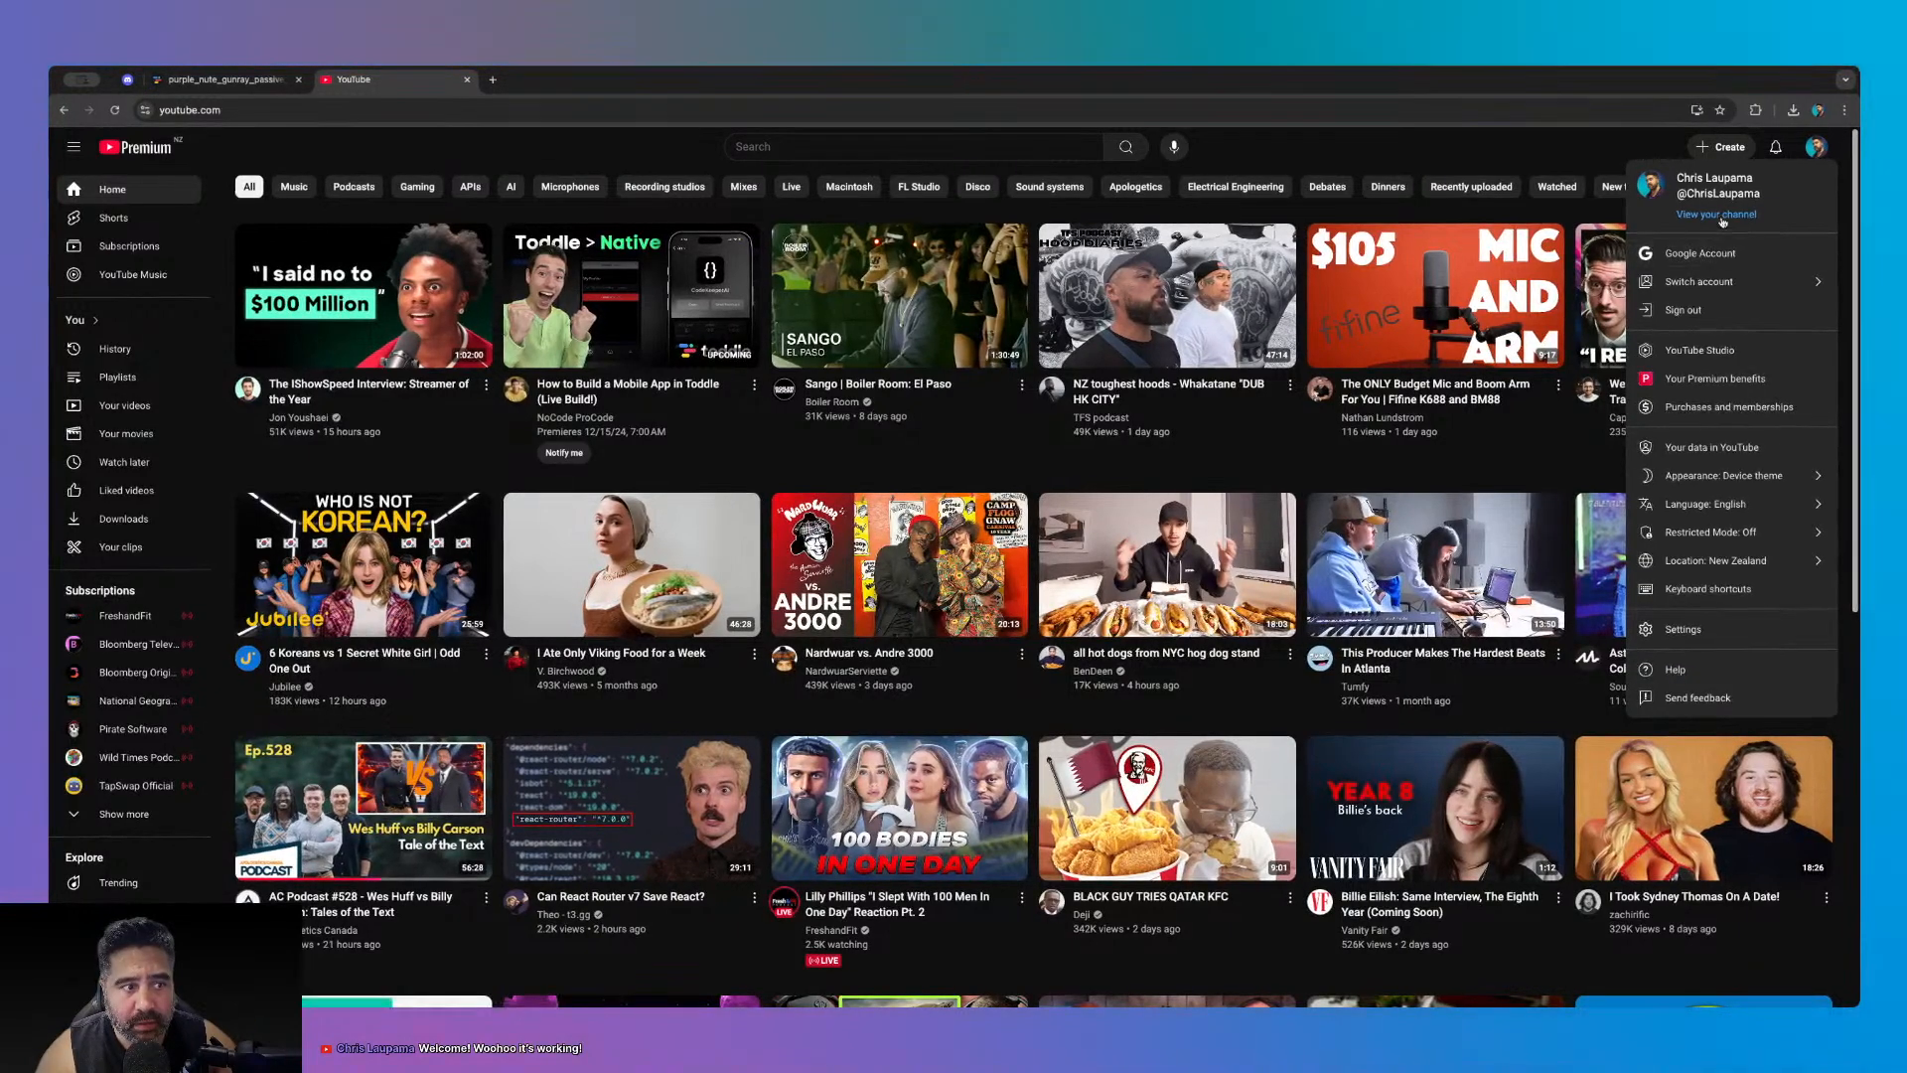
{"action": "left_click", "coordinate": [1741, 214]}
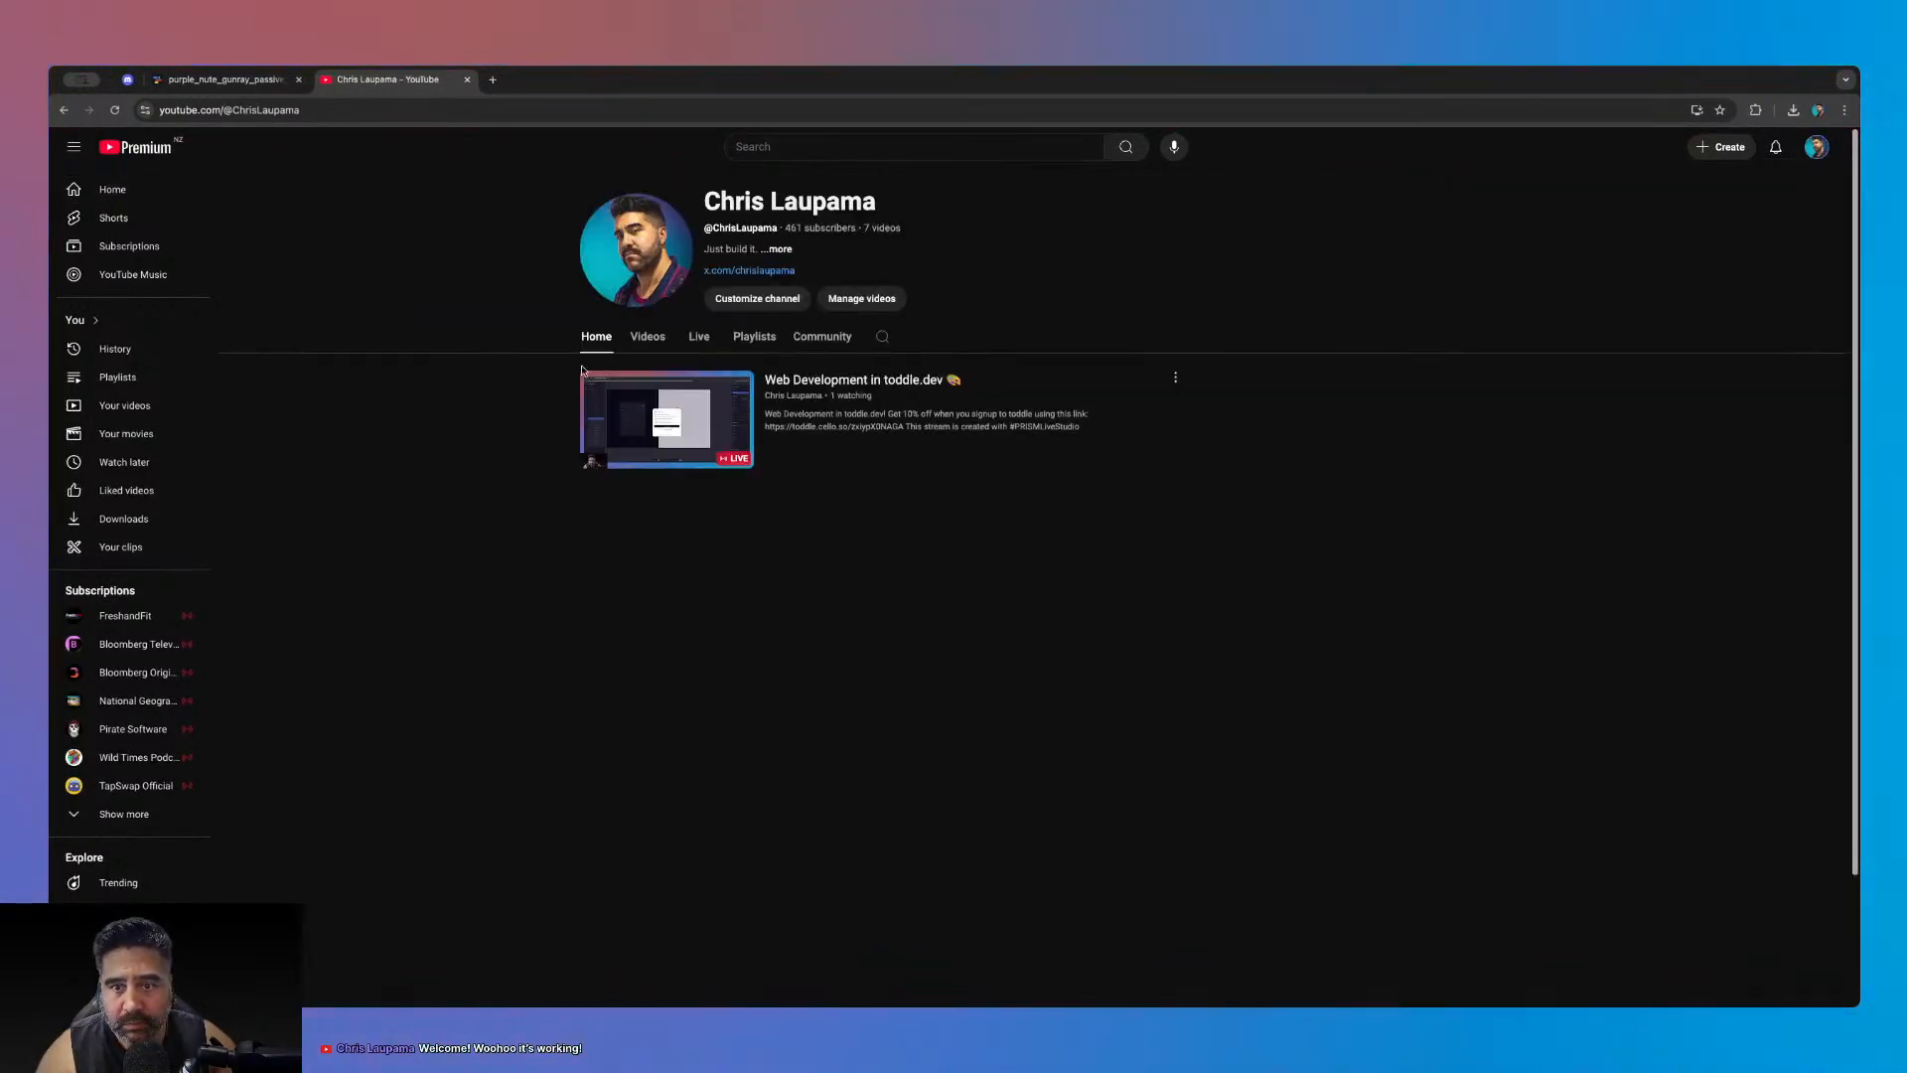
{"action": "left_click", "coordinate": [648, 415]}
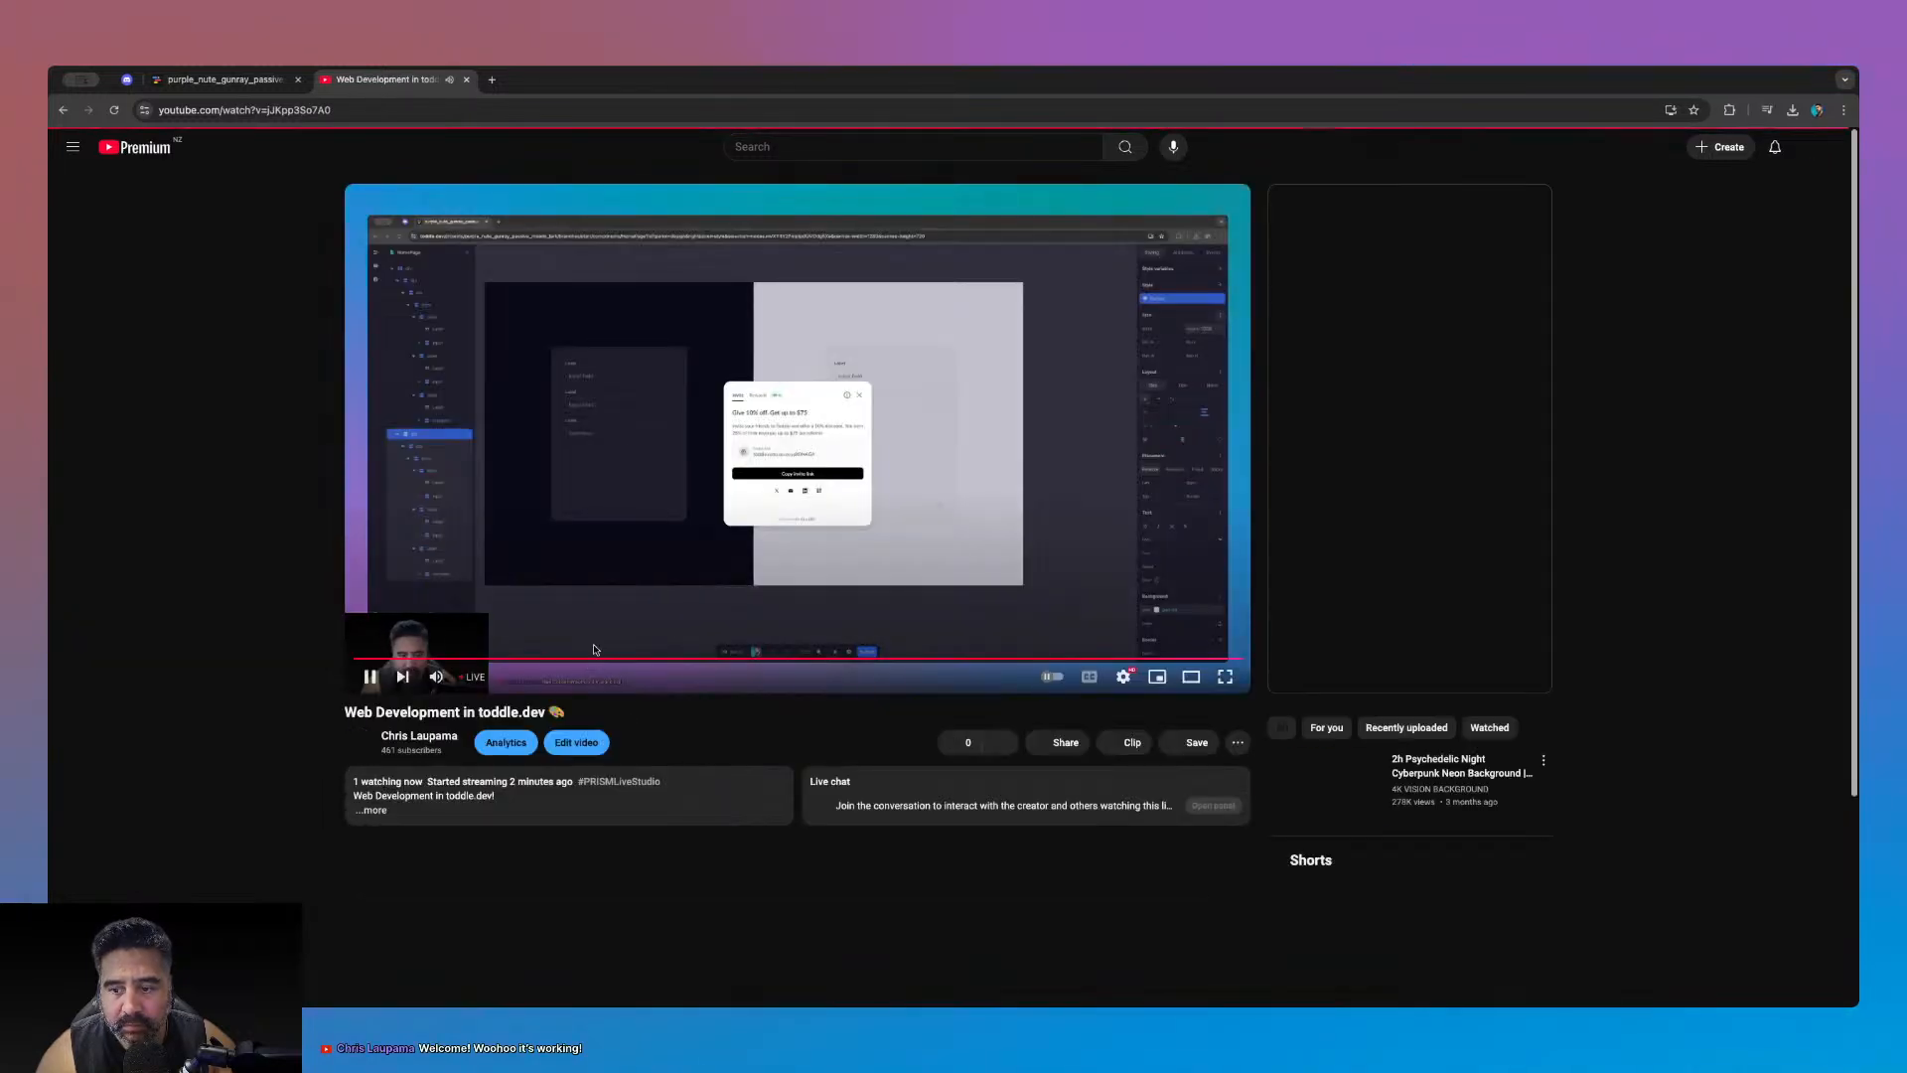
- Mute the stream, copy its share link, and close the YouTube tab
{"action": "left_click", "coordinate": [435, 679]}
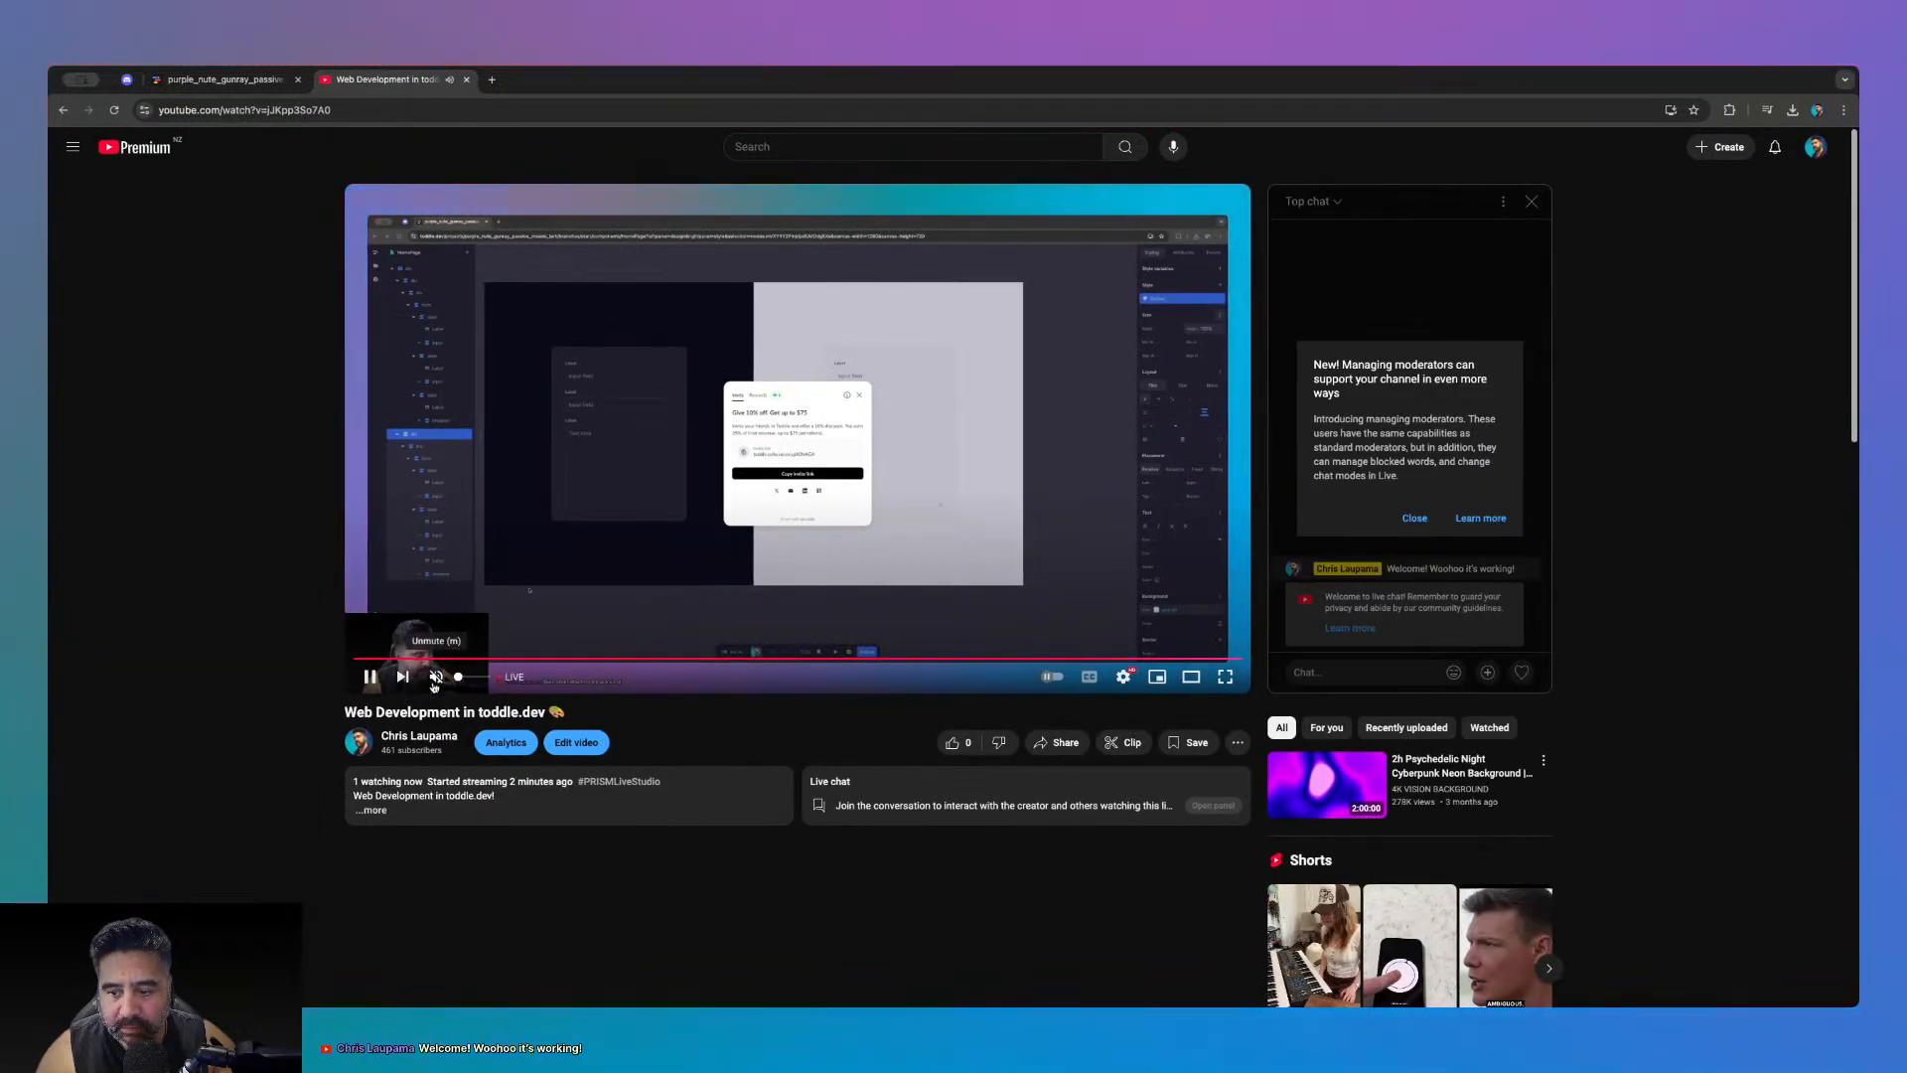
{"action": "left_click", "coordinate": [1033, 745]}
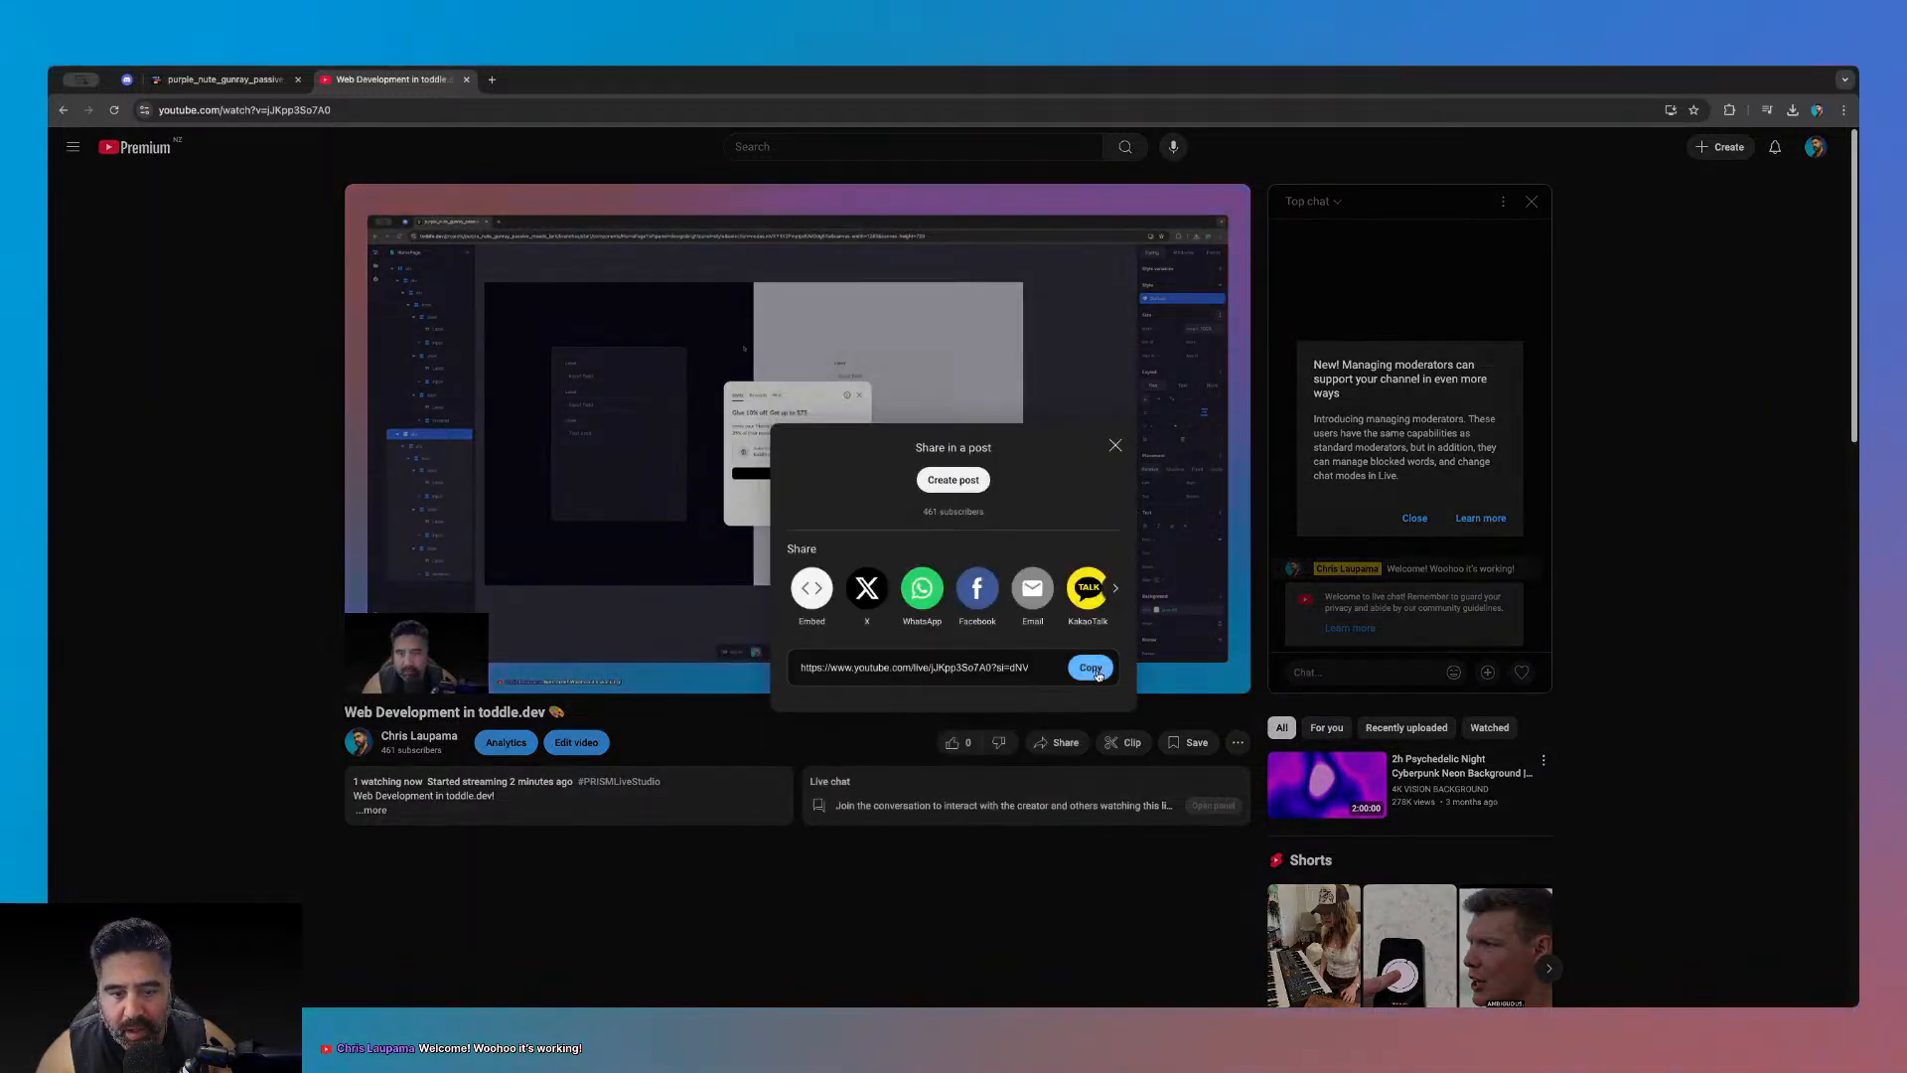
{"action": "left_click", "coordinate": [1096, 669]}
{"action": "left_click", "coordinate": [1116, 446]}
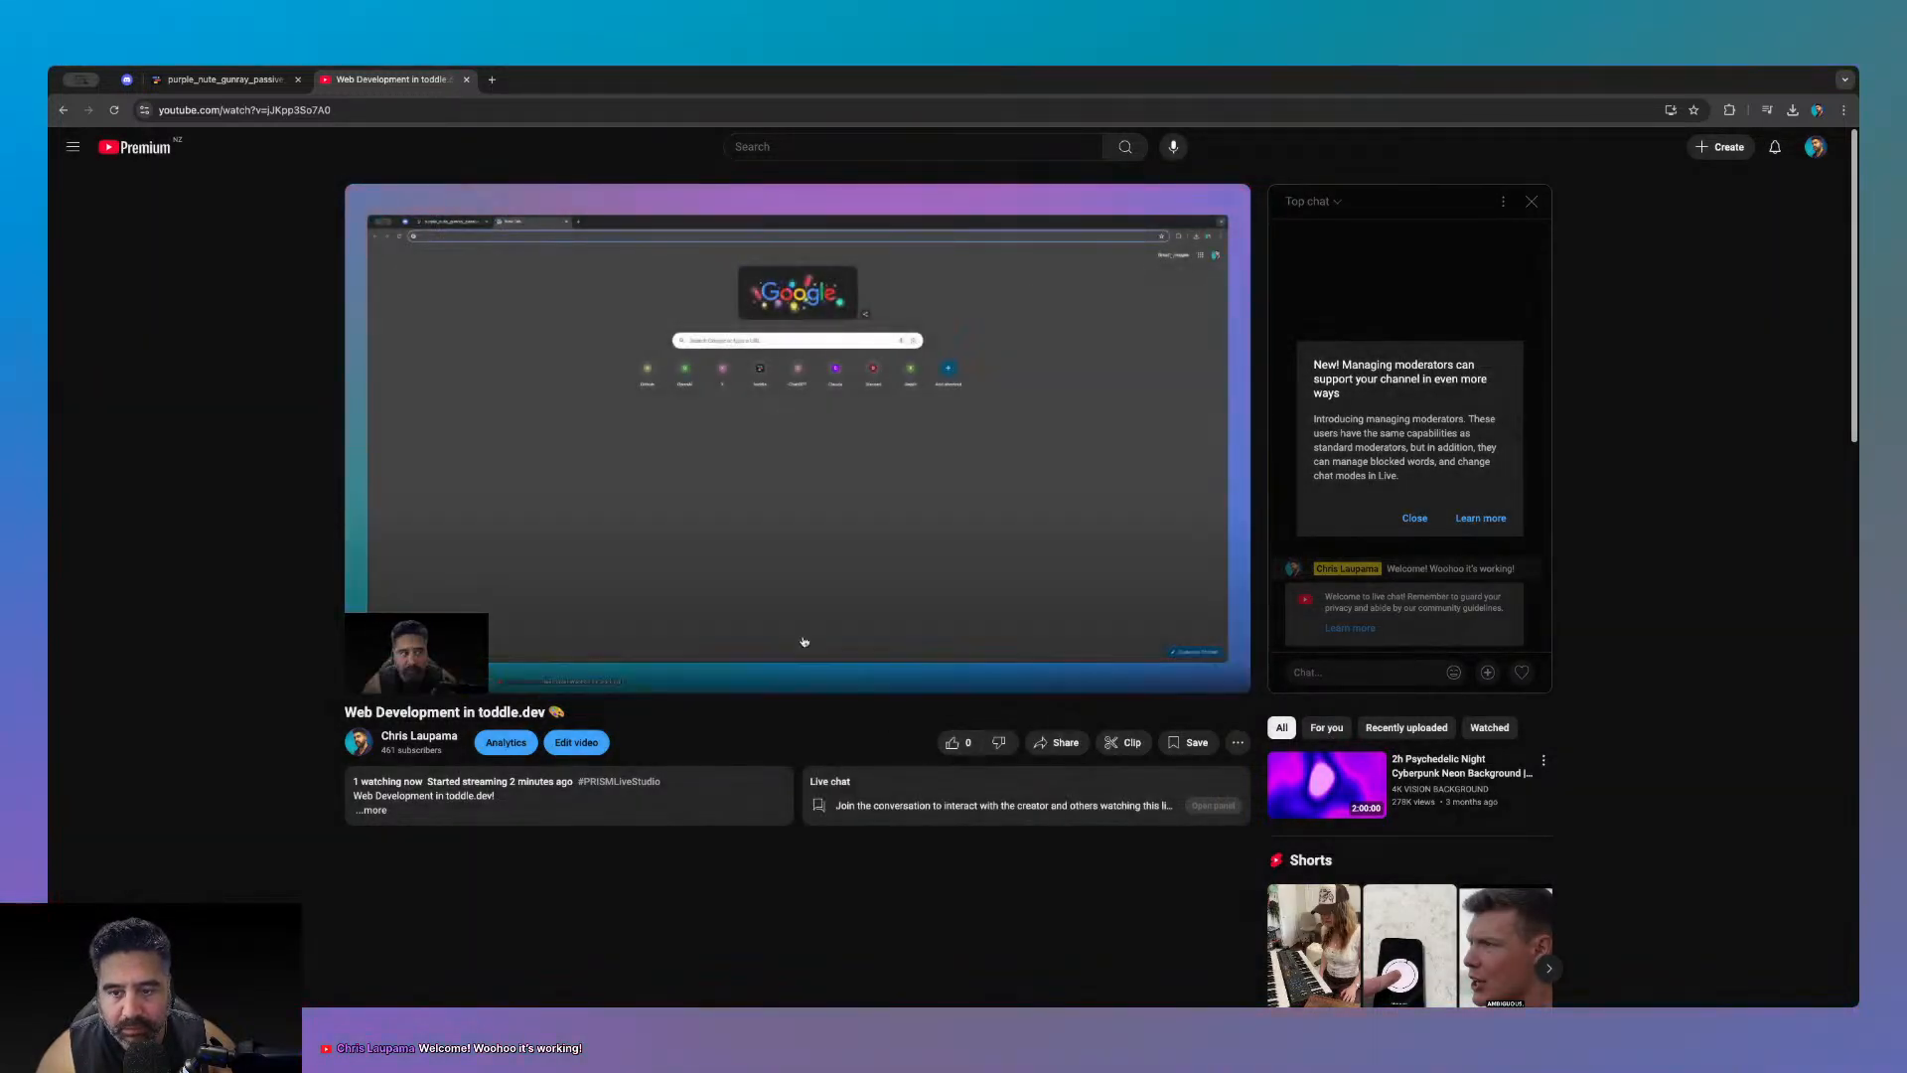
{"action": "left_click", "coordinate": [466, 79]}
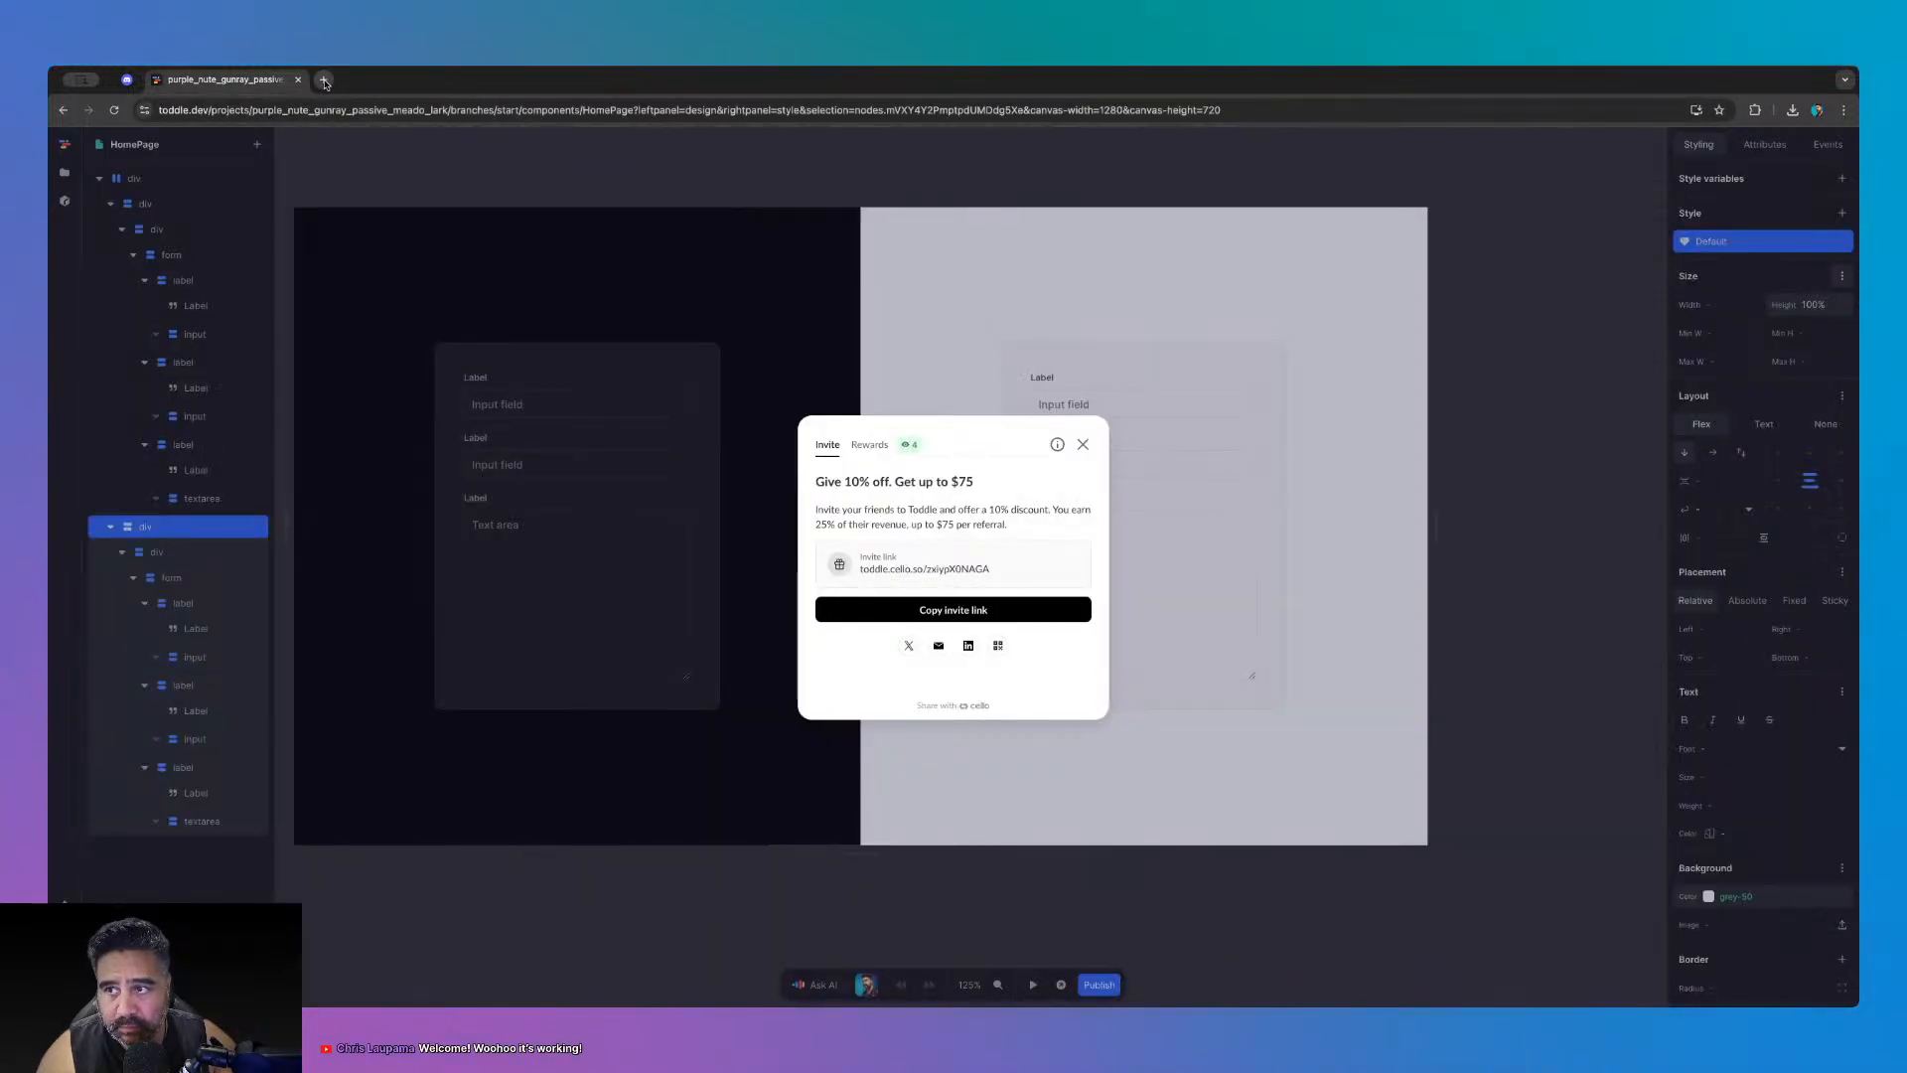
{"action": "left_click", "coordinate": [120, 79]}
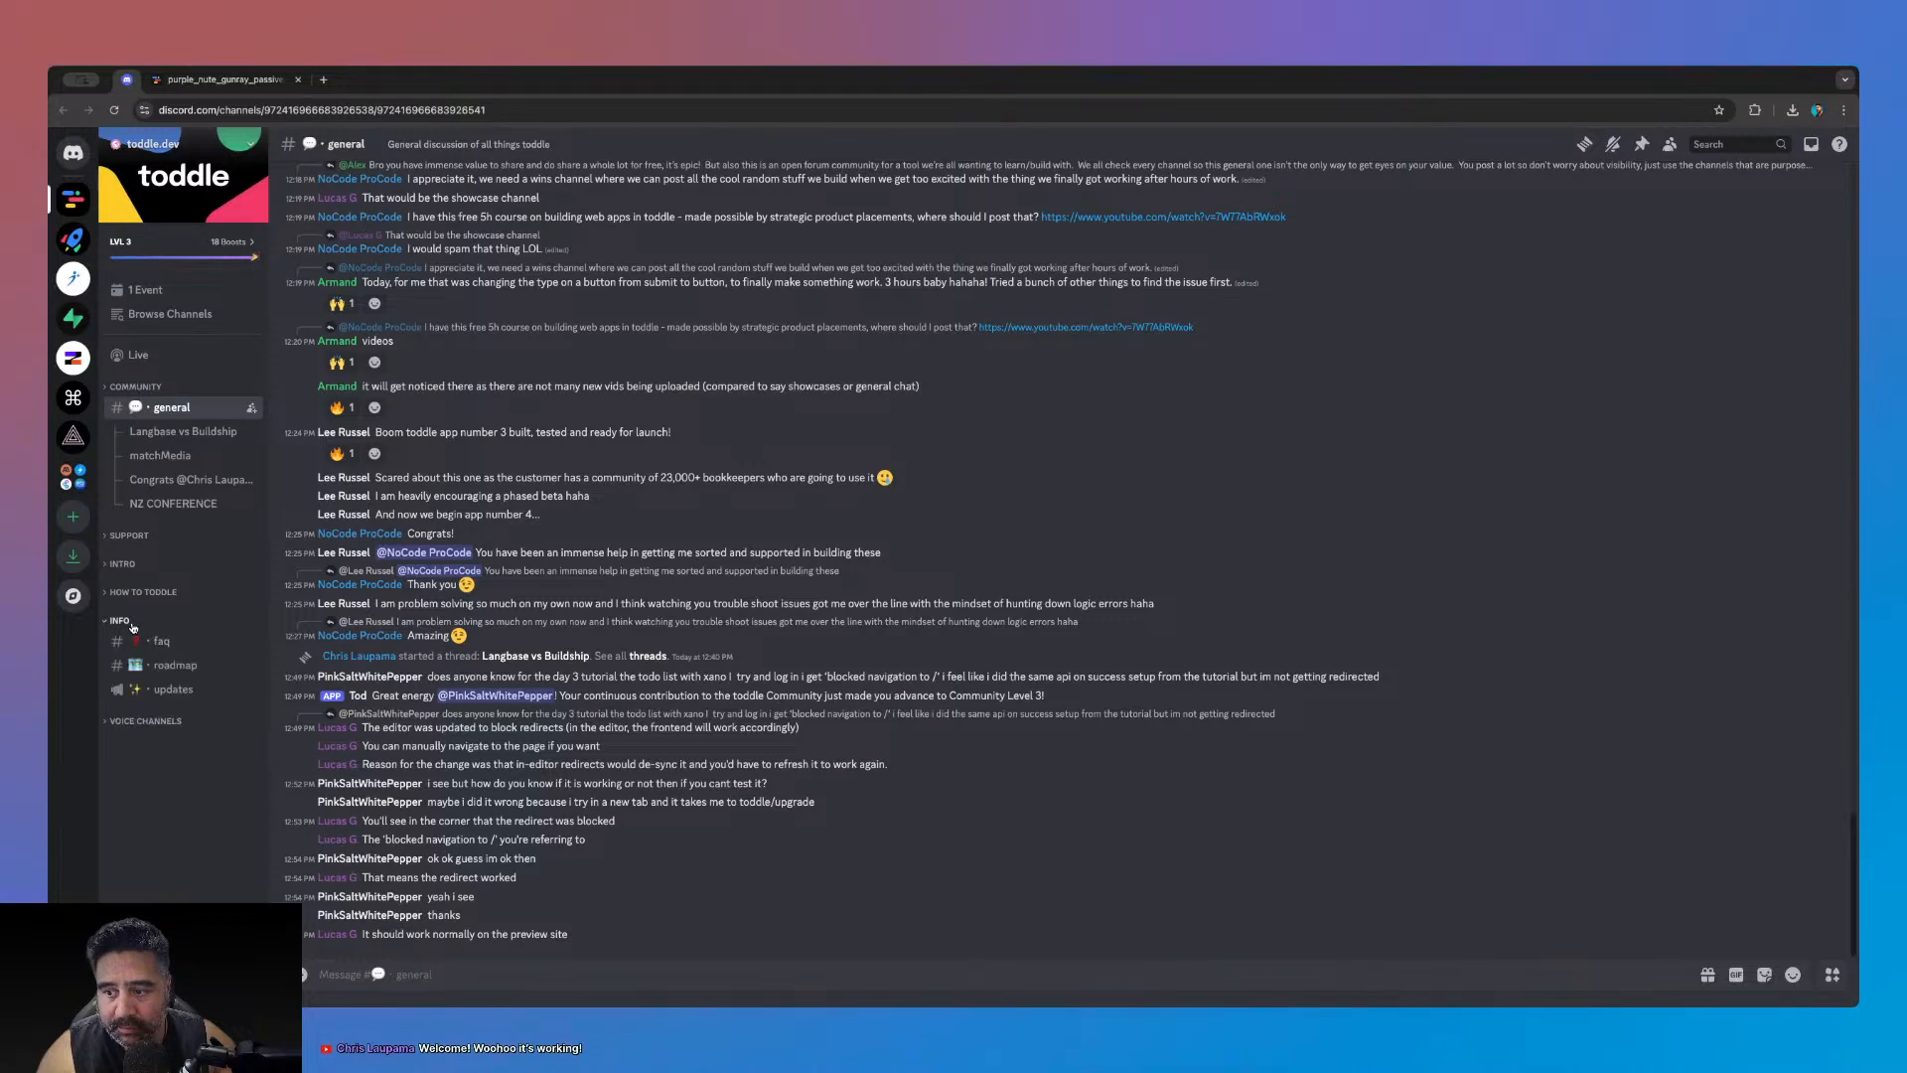
- Open the new-videos channel under the HOW TO TODDLE category
{"action": "left_click", "coordinate": [124, 564]}
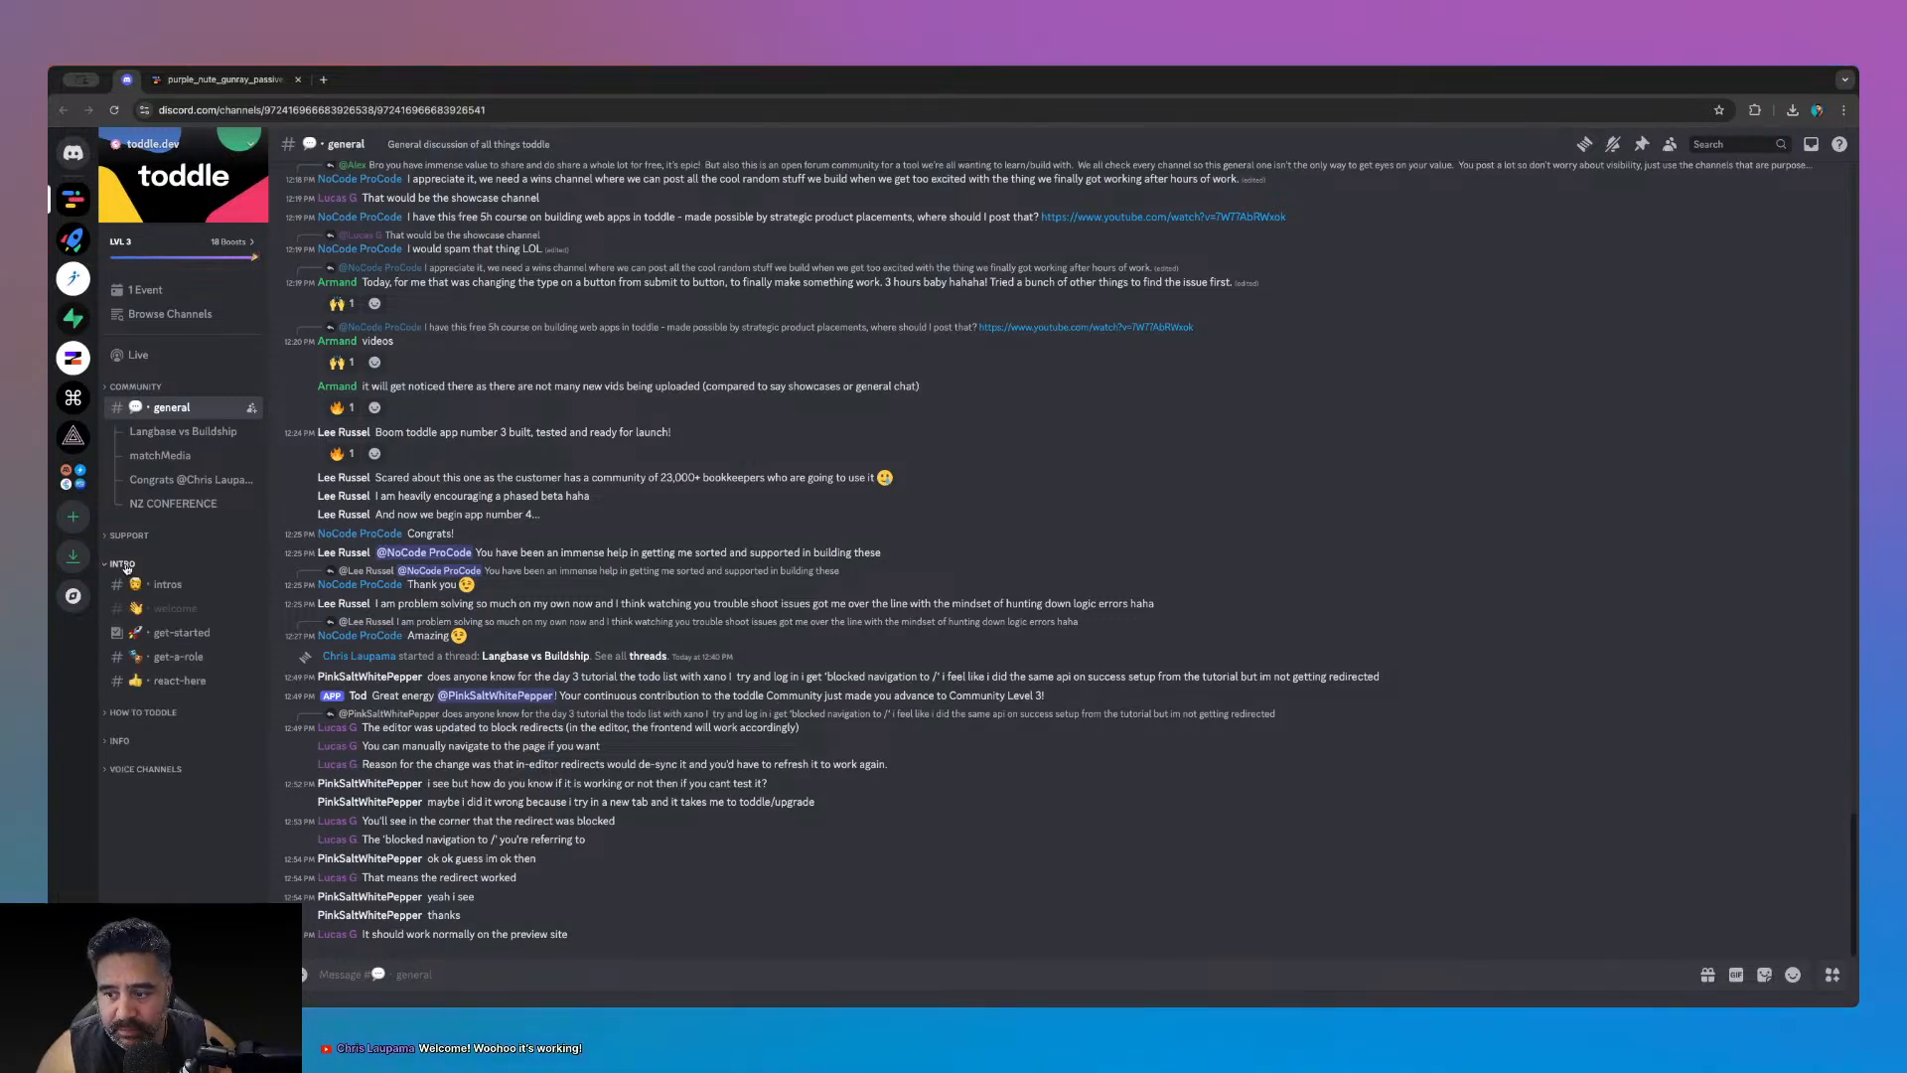
{"action": "left_click", "coordinate": [124, 564]}
{"action": "left_click", "coordinate": [124, 536]}
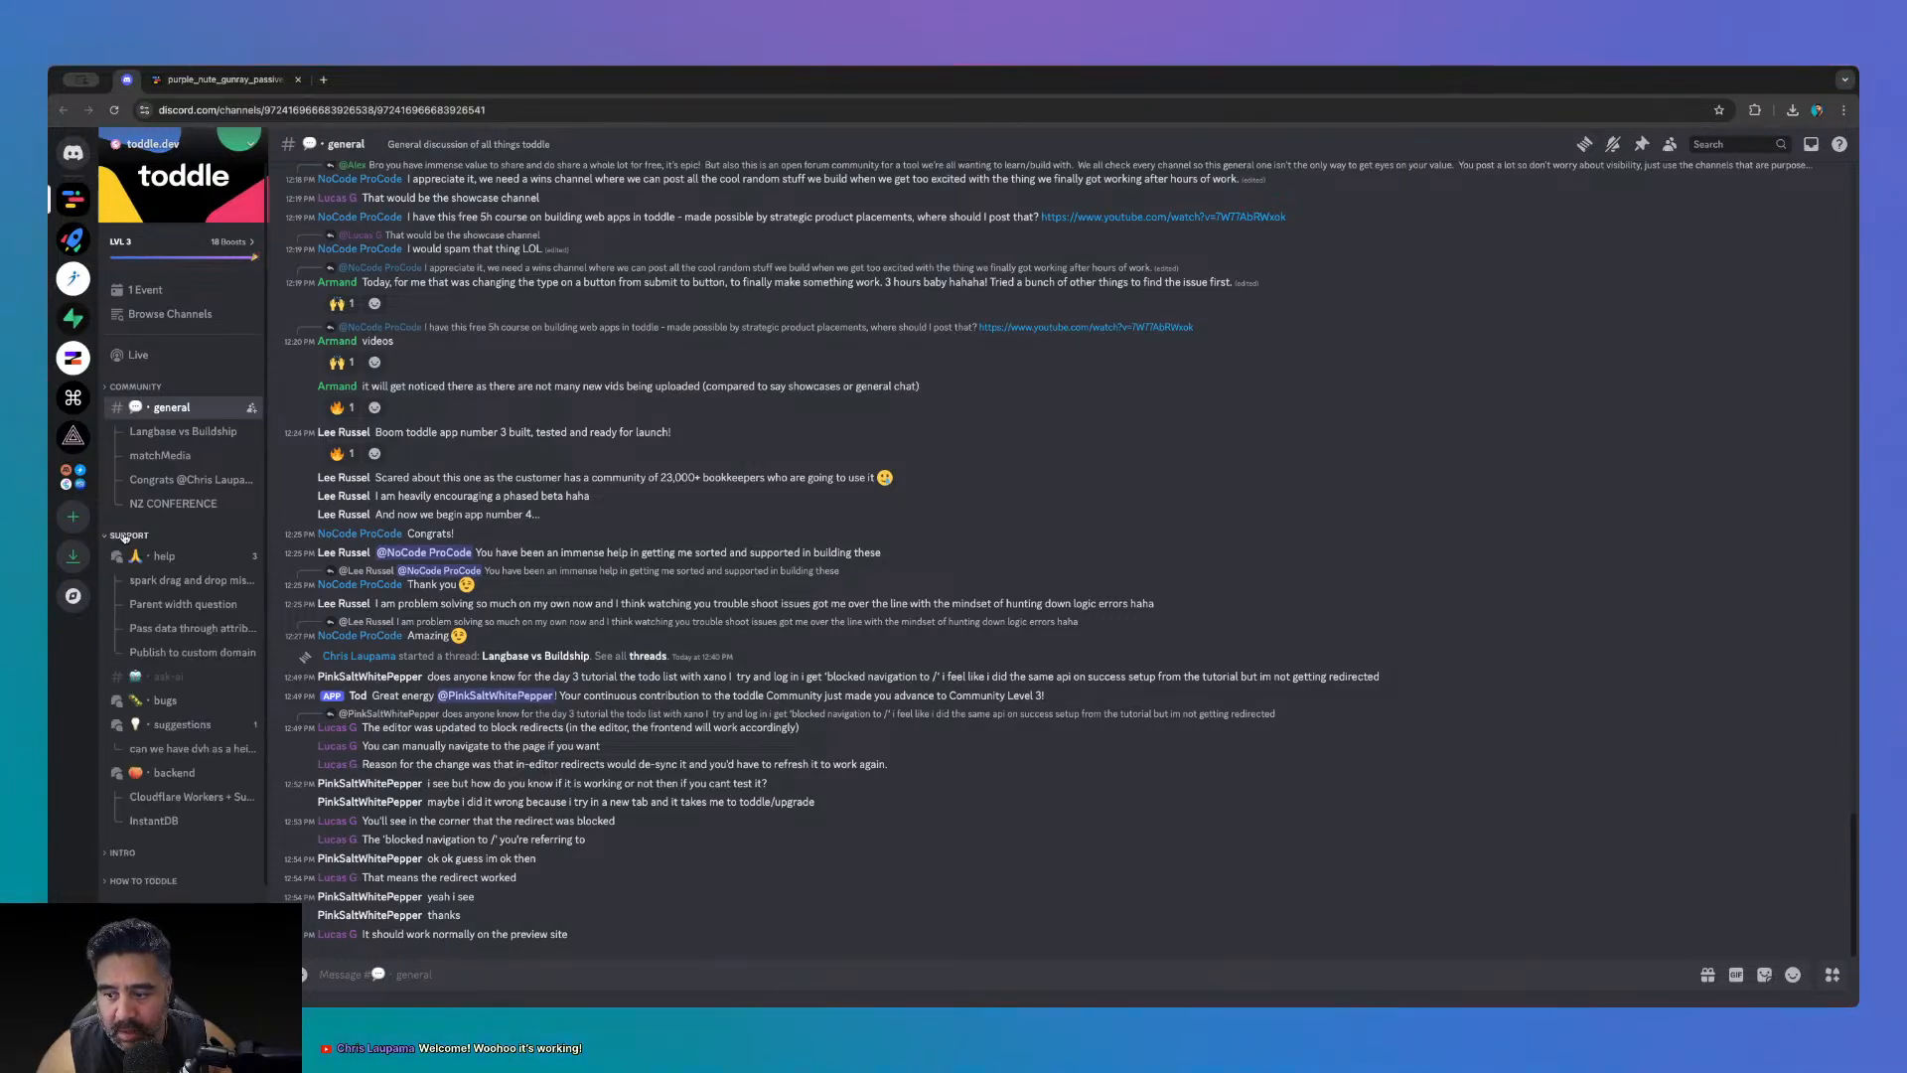
{"action": "left_click", "coordinate": [124, 535]}
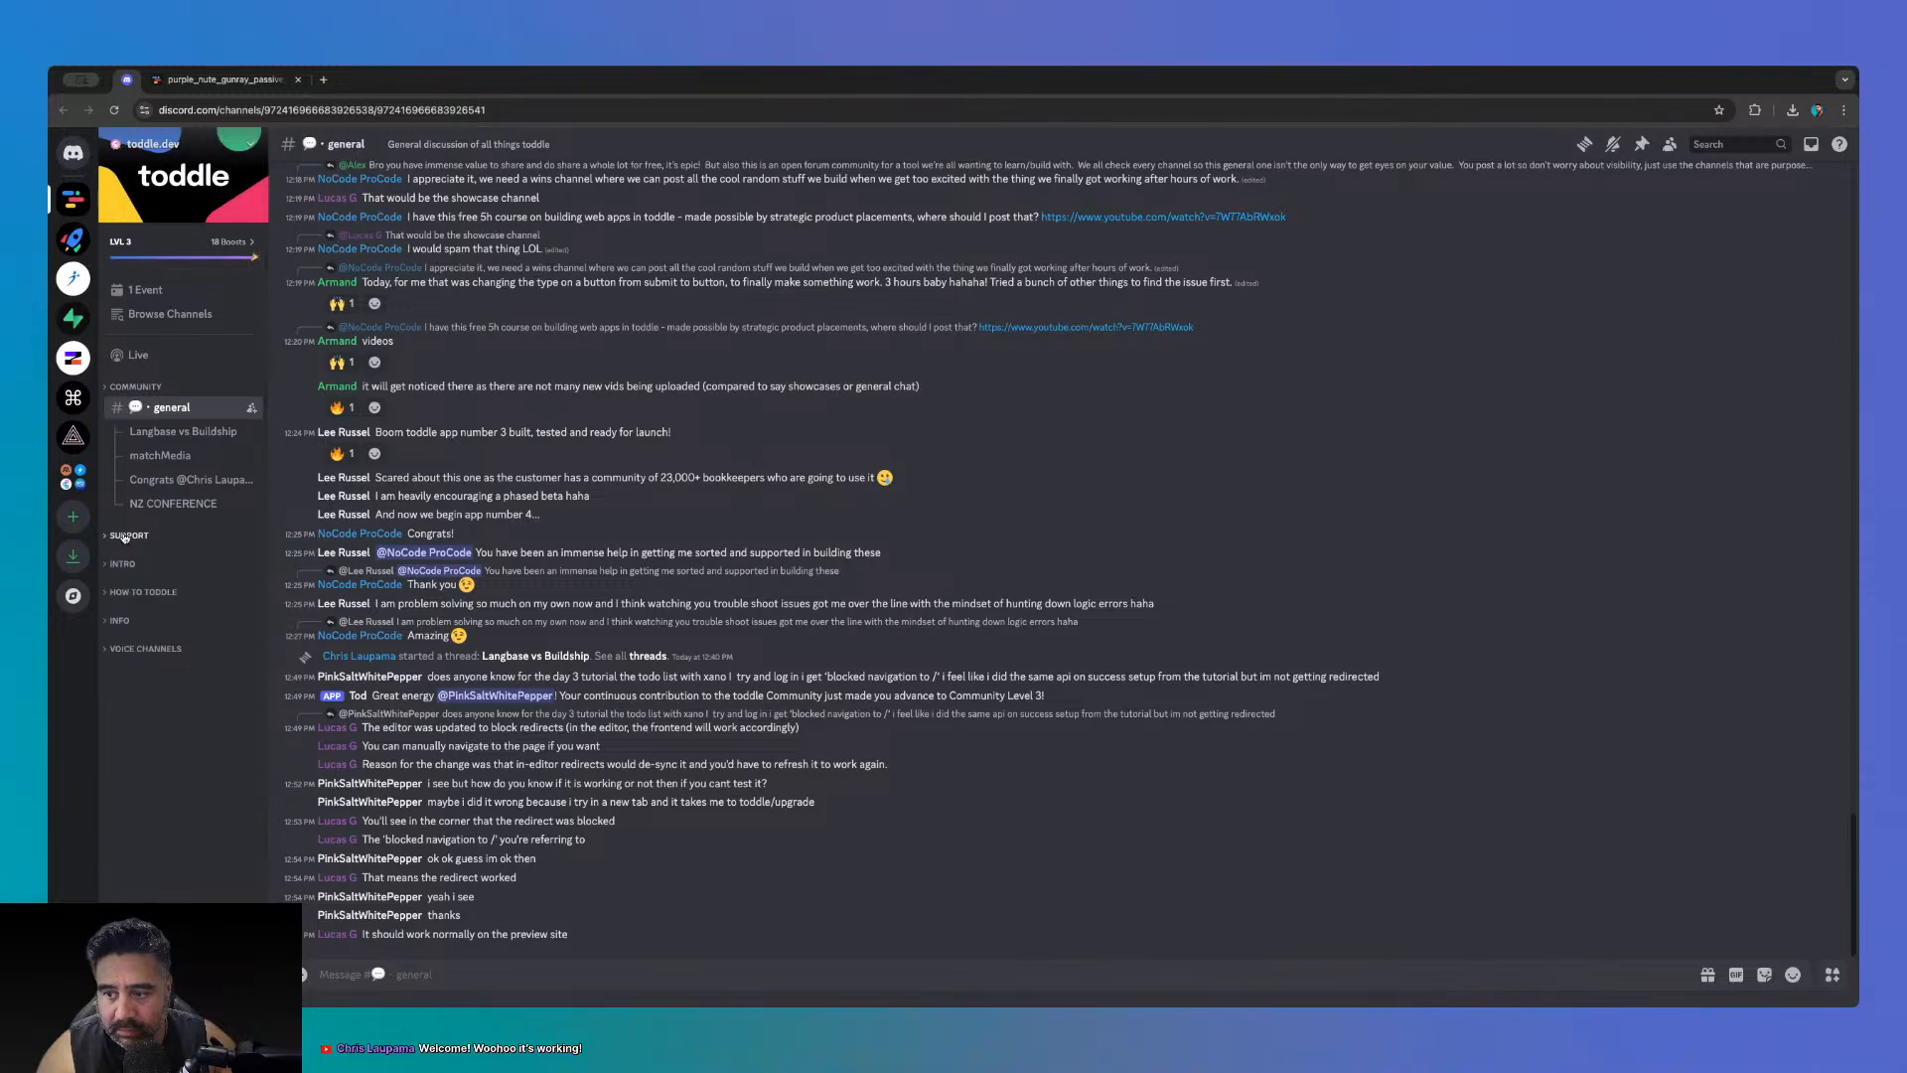
{"action": "left_click", "coordinate": [119, 621]}
{"action": "left_click", "coordinate": [119, 621]}
{"action": "left_click", "coordinate": [130, 592]}
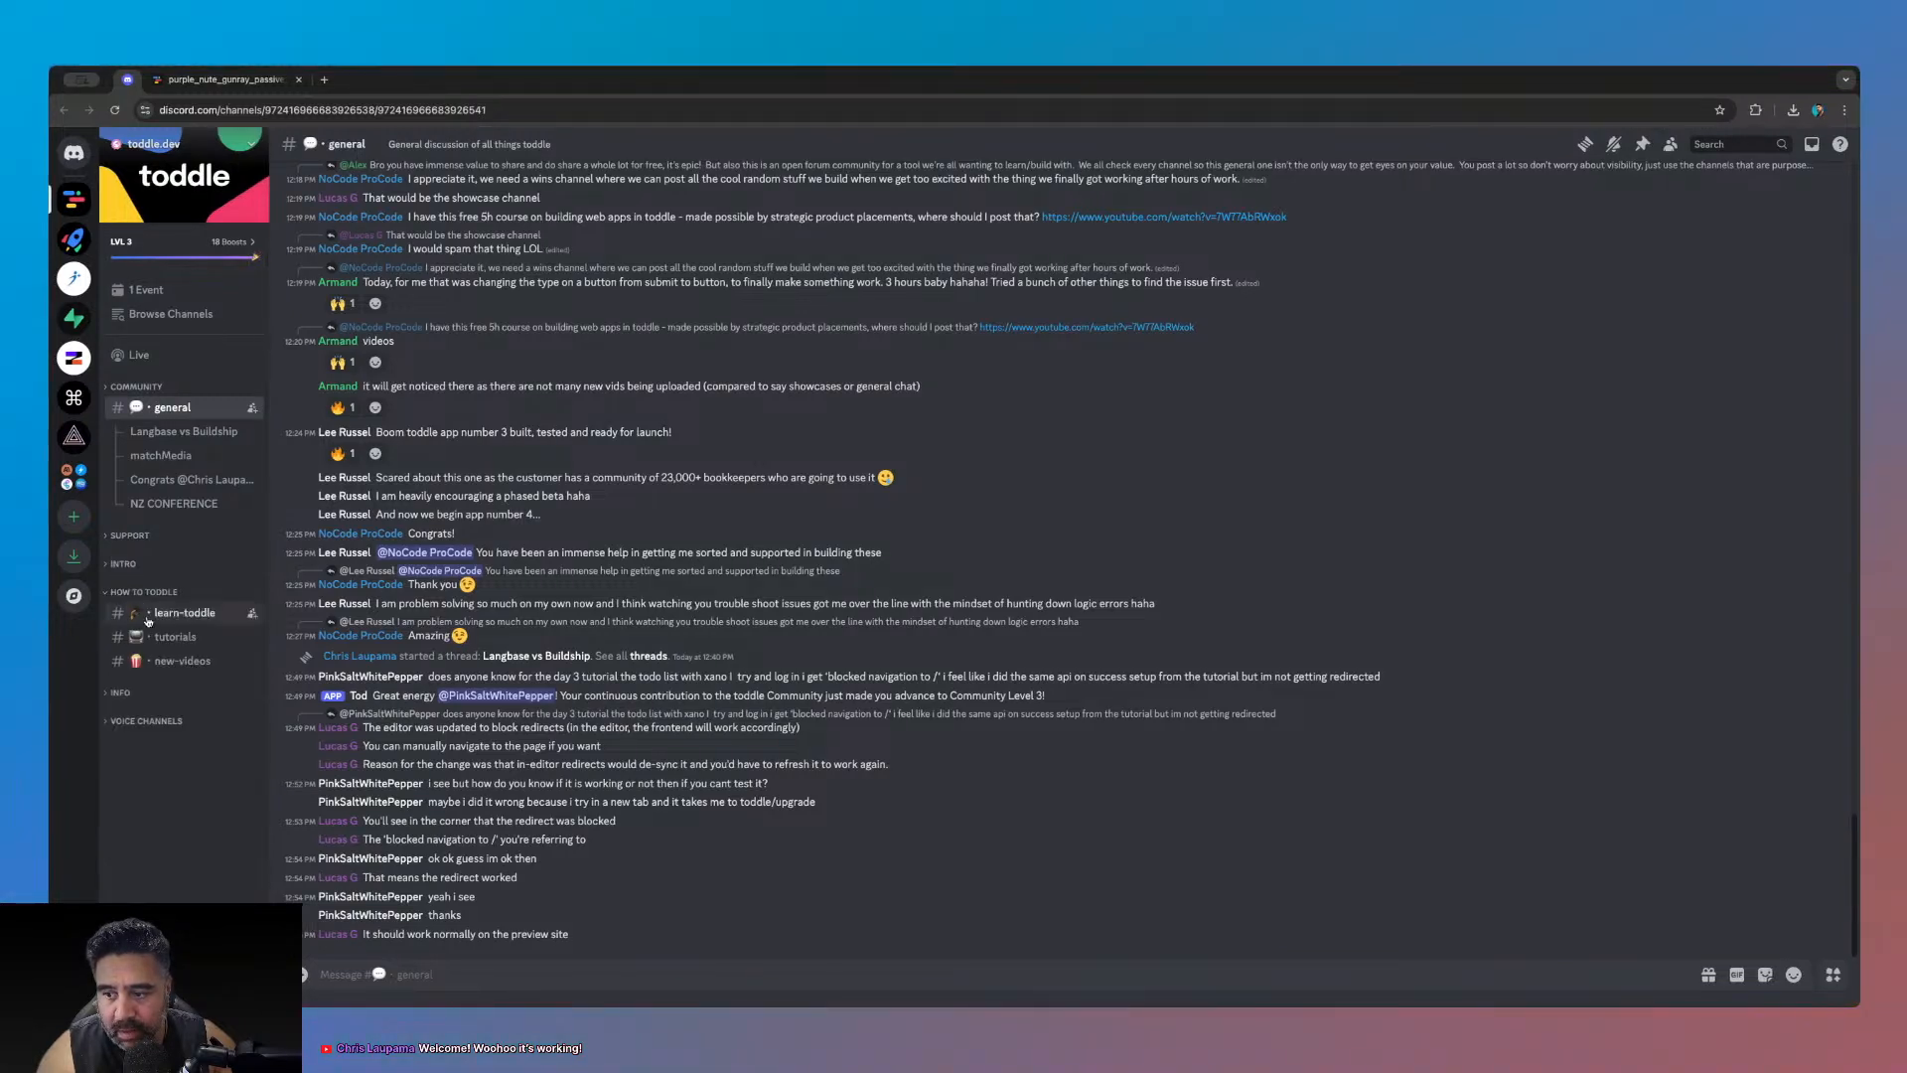
{"action": "left_click", "coordinate": [173, 662]}
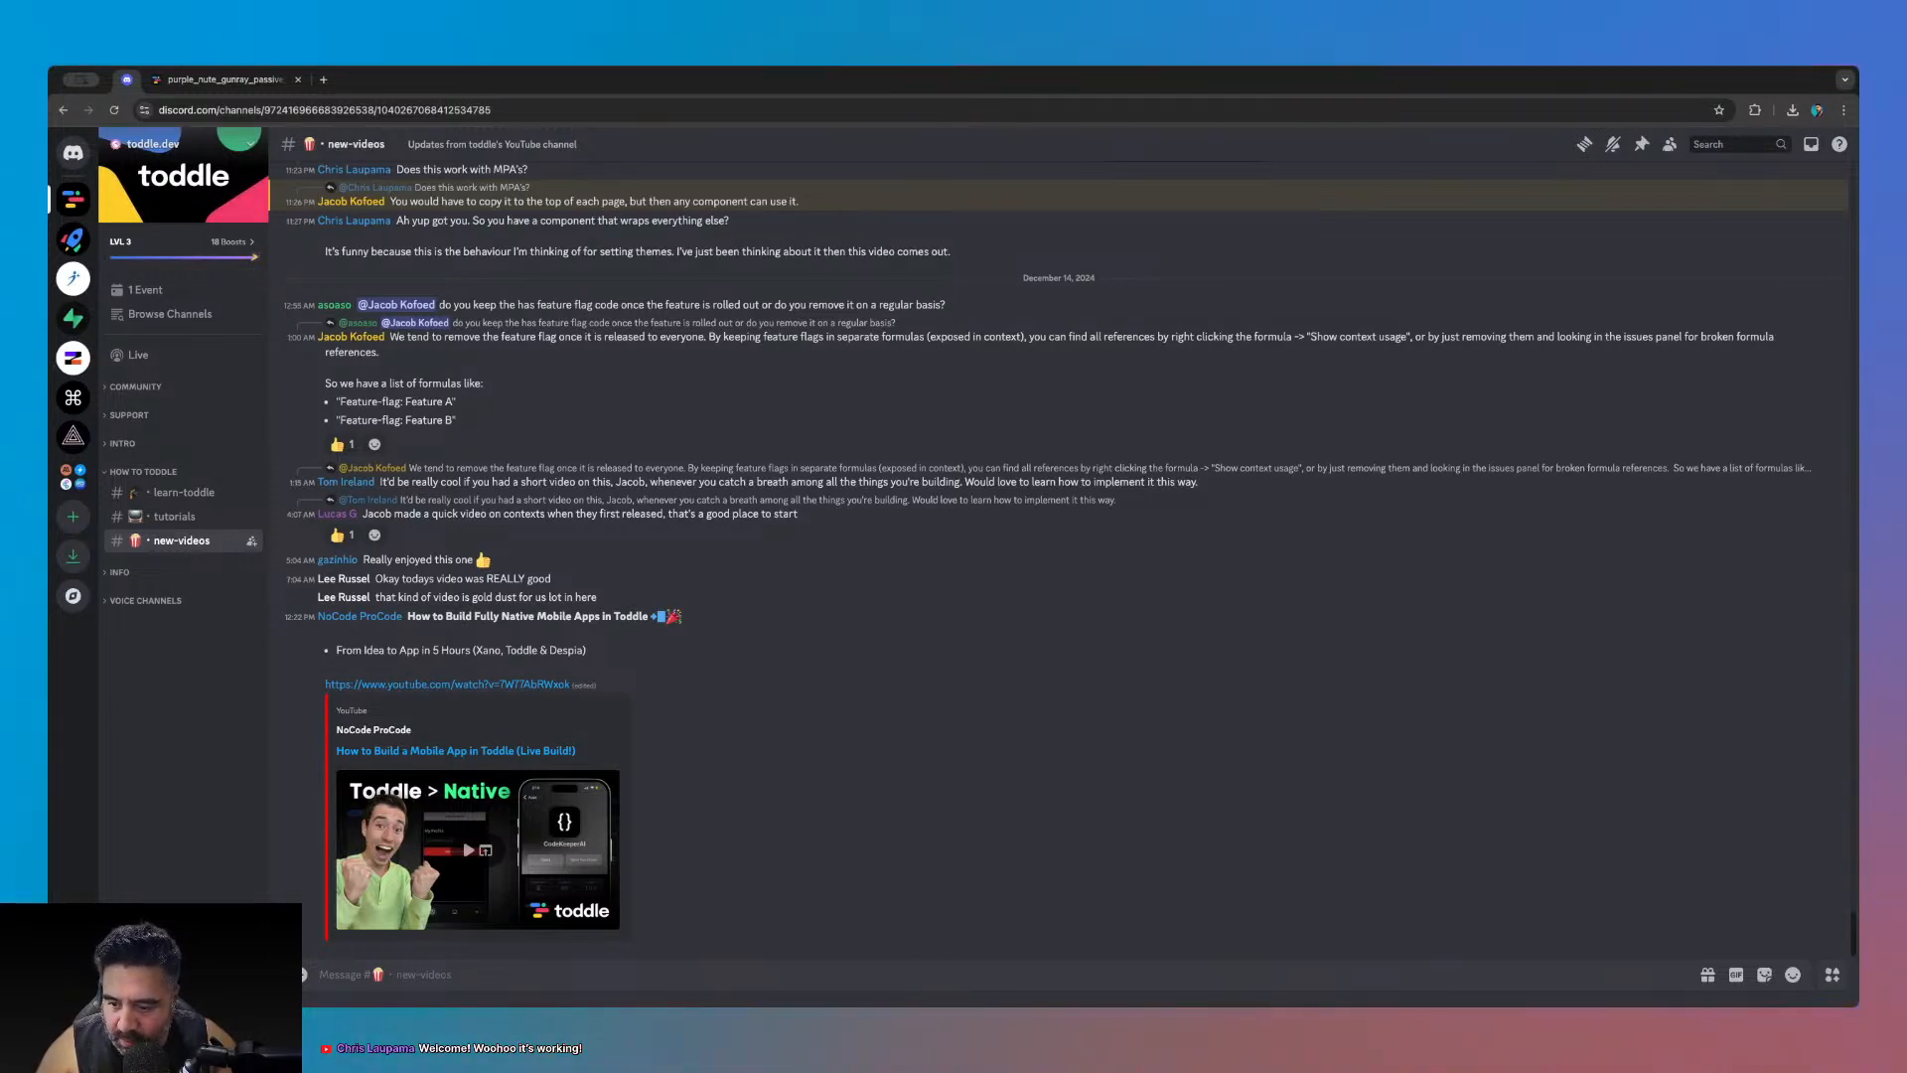
- Post '🔴 LIVE STREAM - Development in toddle.dev!' with the stream link and 'My first ever stream lol'
{"action": "key", "text": "super+v"}
{"action": "type", "text": "LIVE ST"}
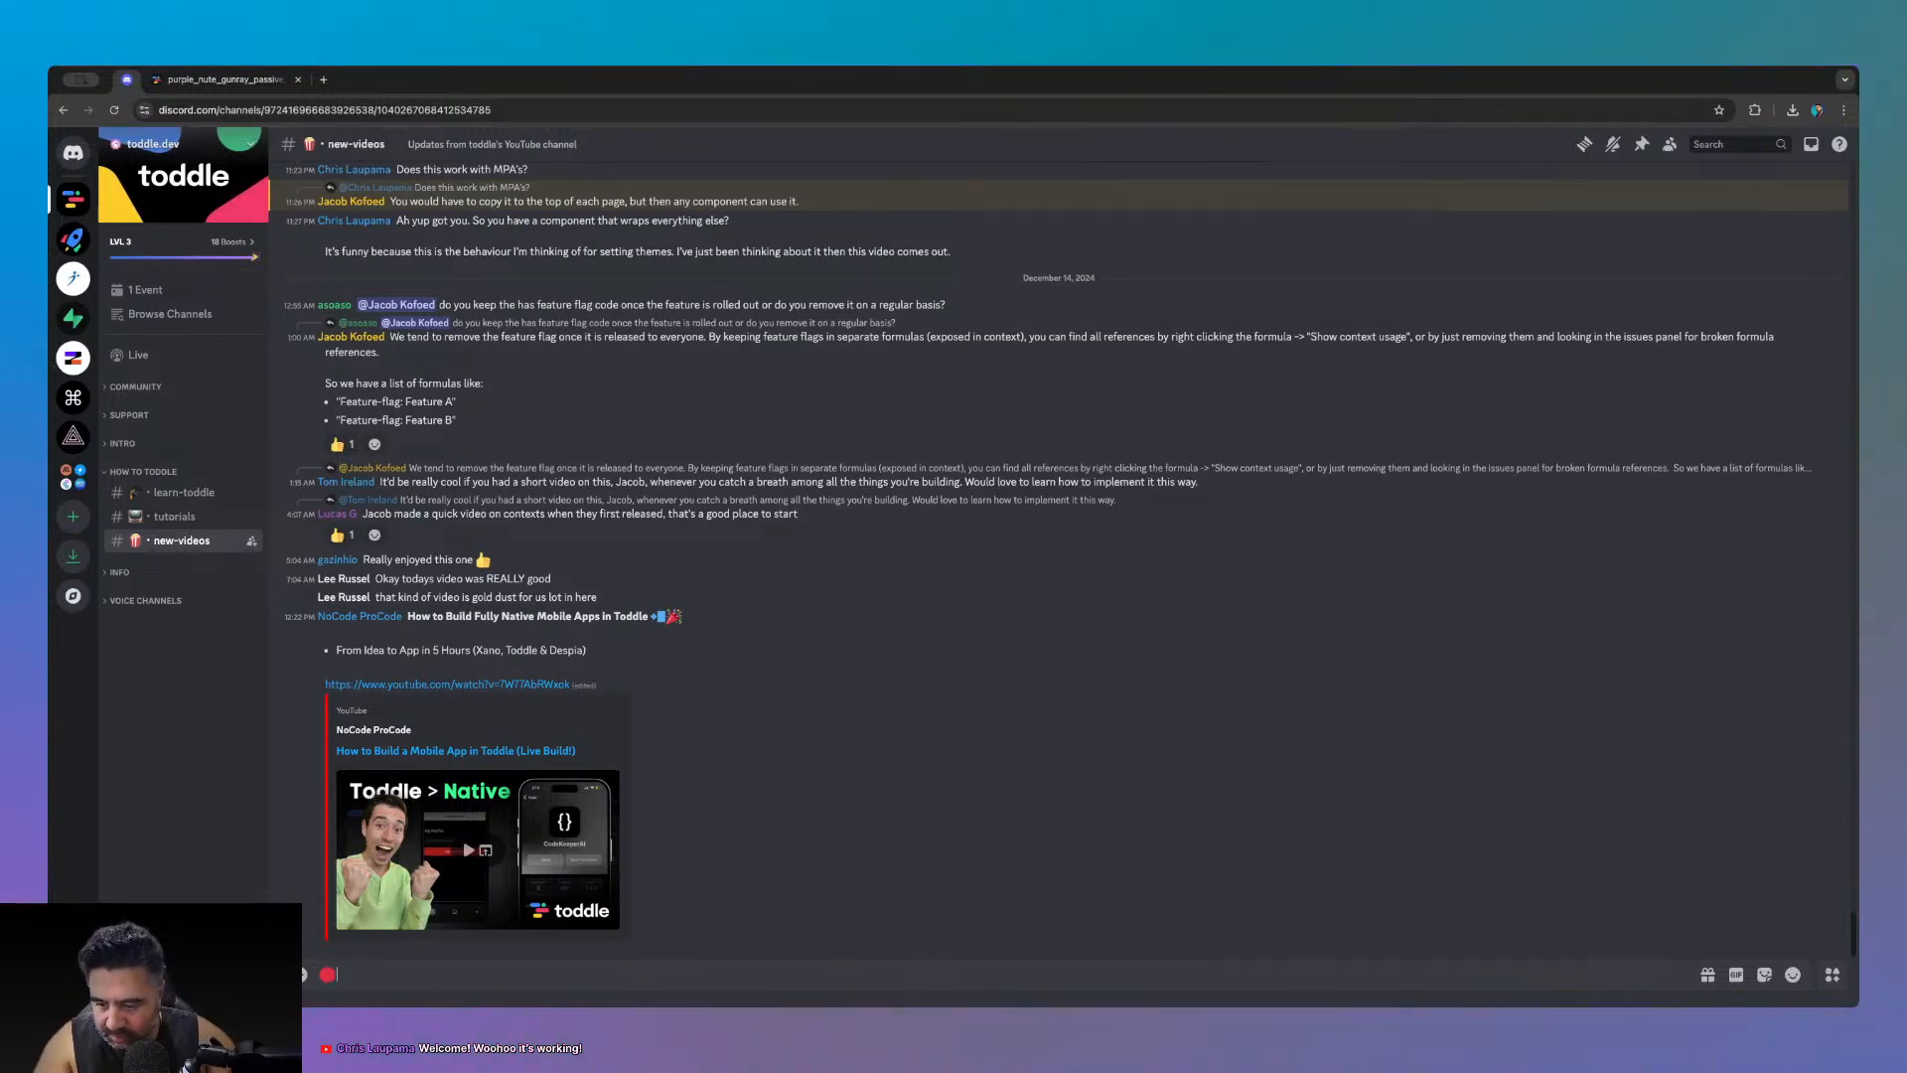
{"action": "type", "text": "REAM - "}
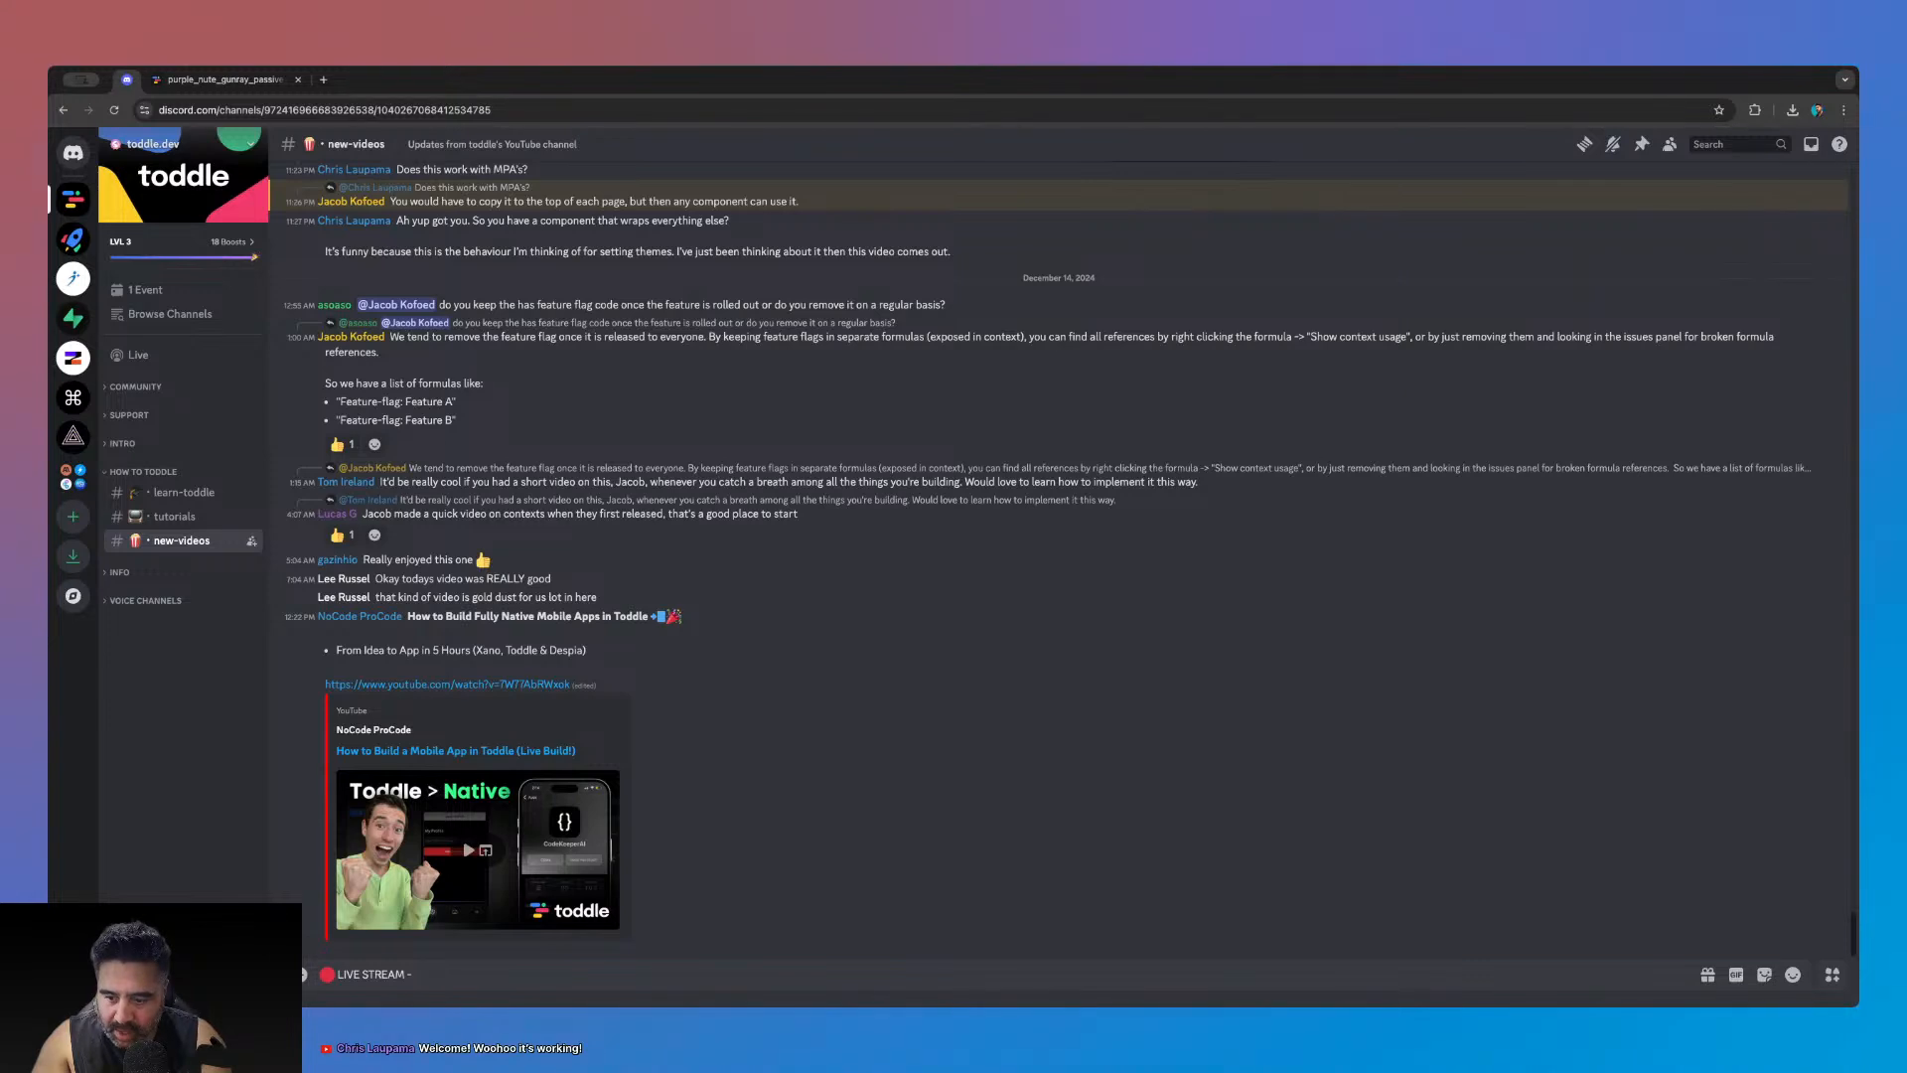
{"action": "type", "text": "Development"}
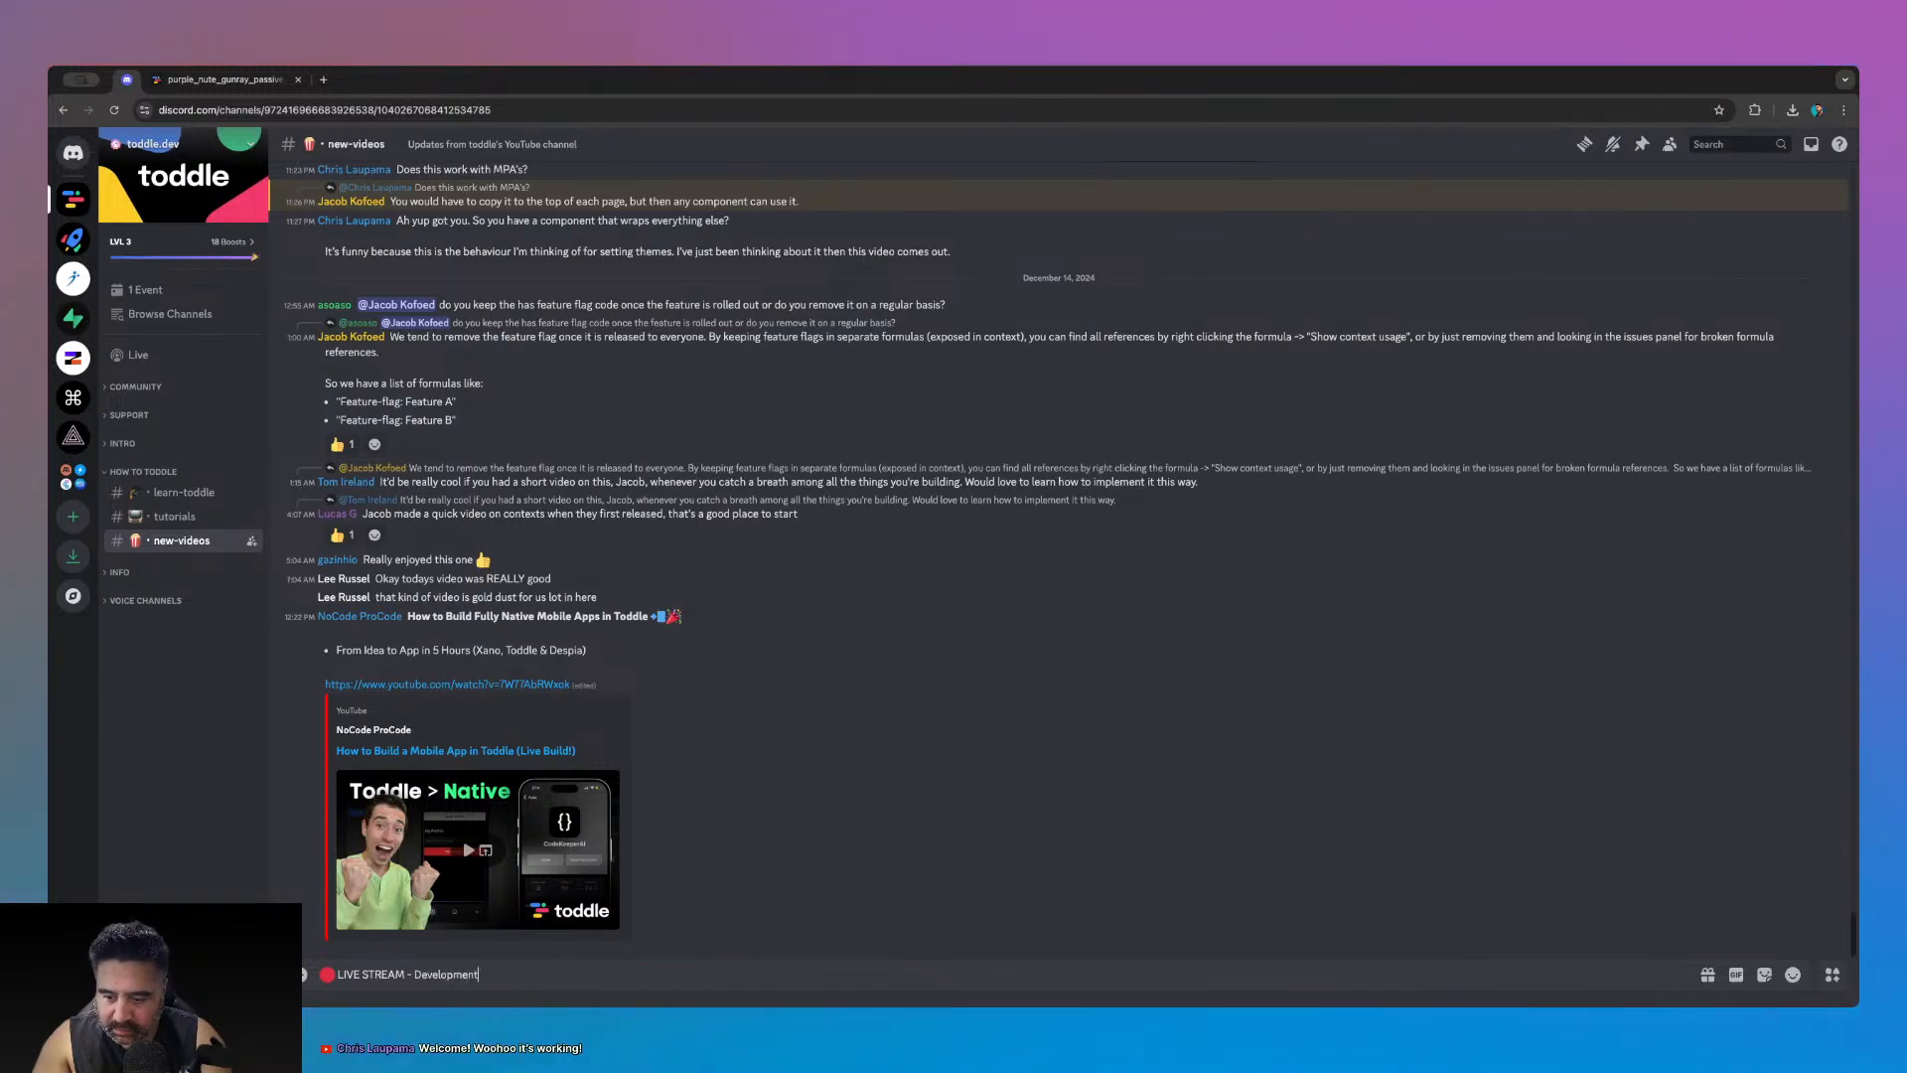
{"action": "type", "text": " in toddle"}
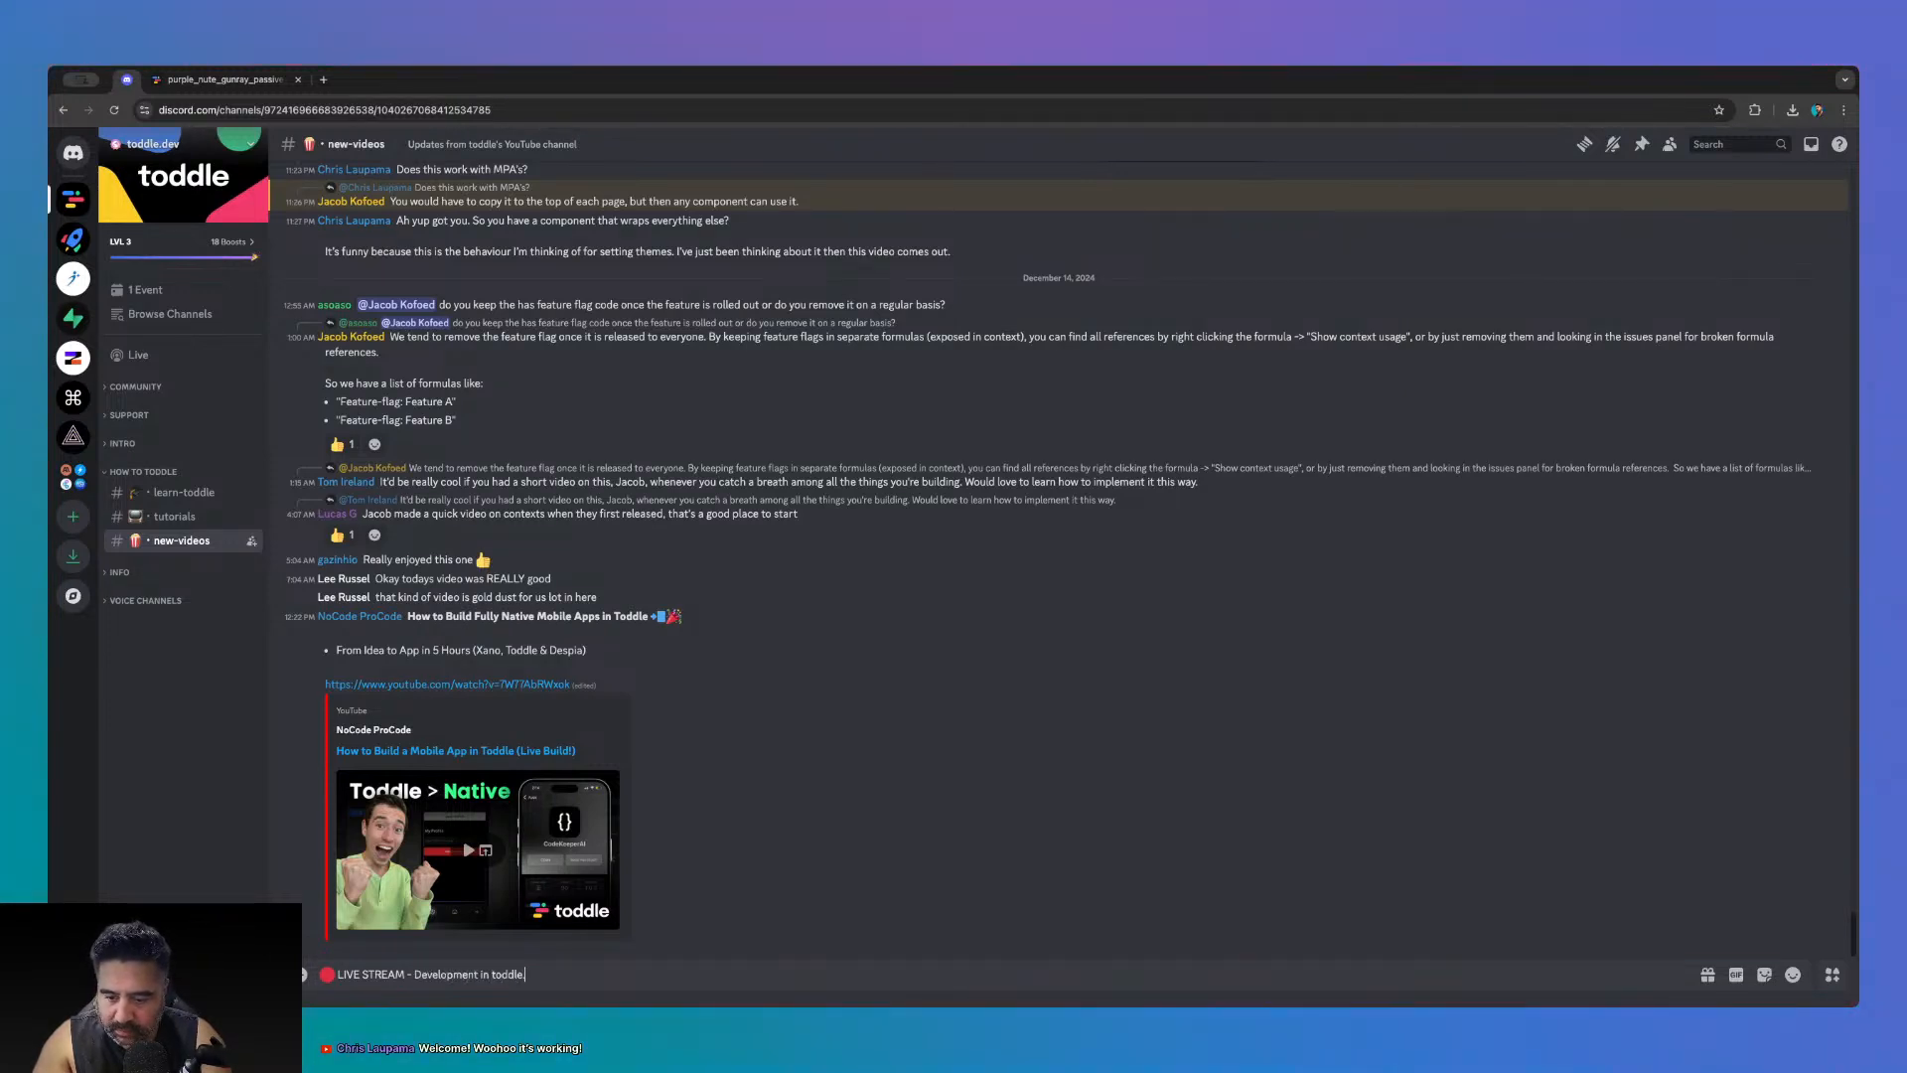
{"action": "type", "text": ".dev!"}
{"action": "key", "text": "shift+Return"}
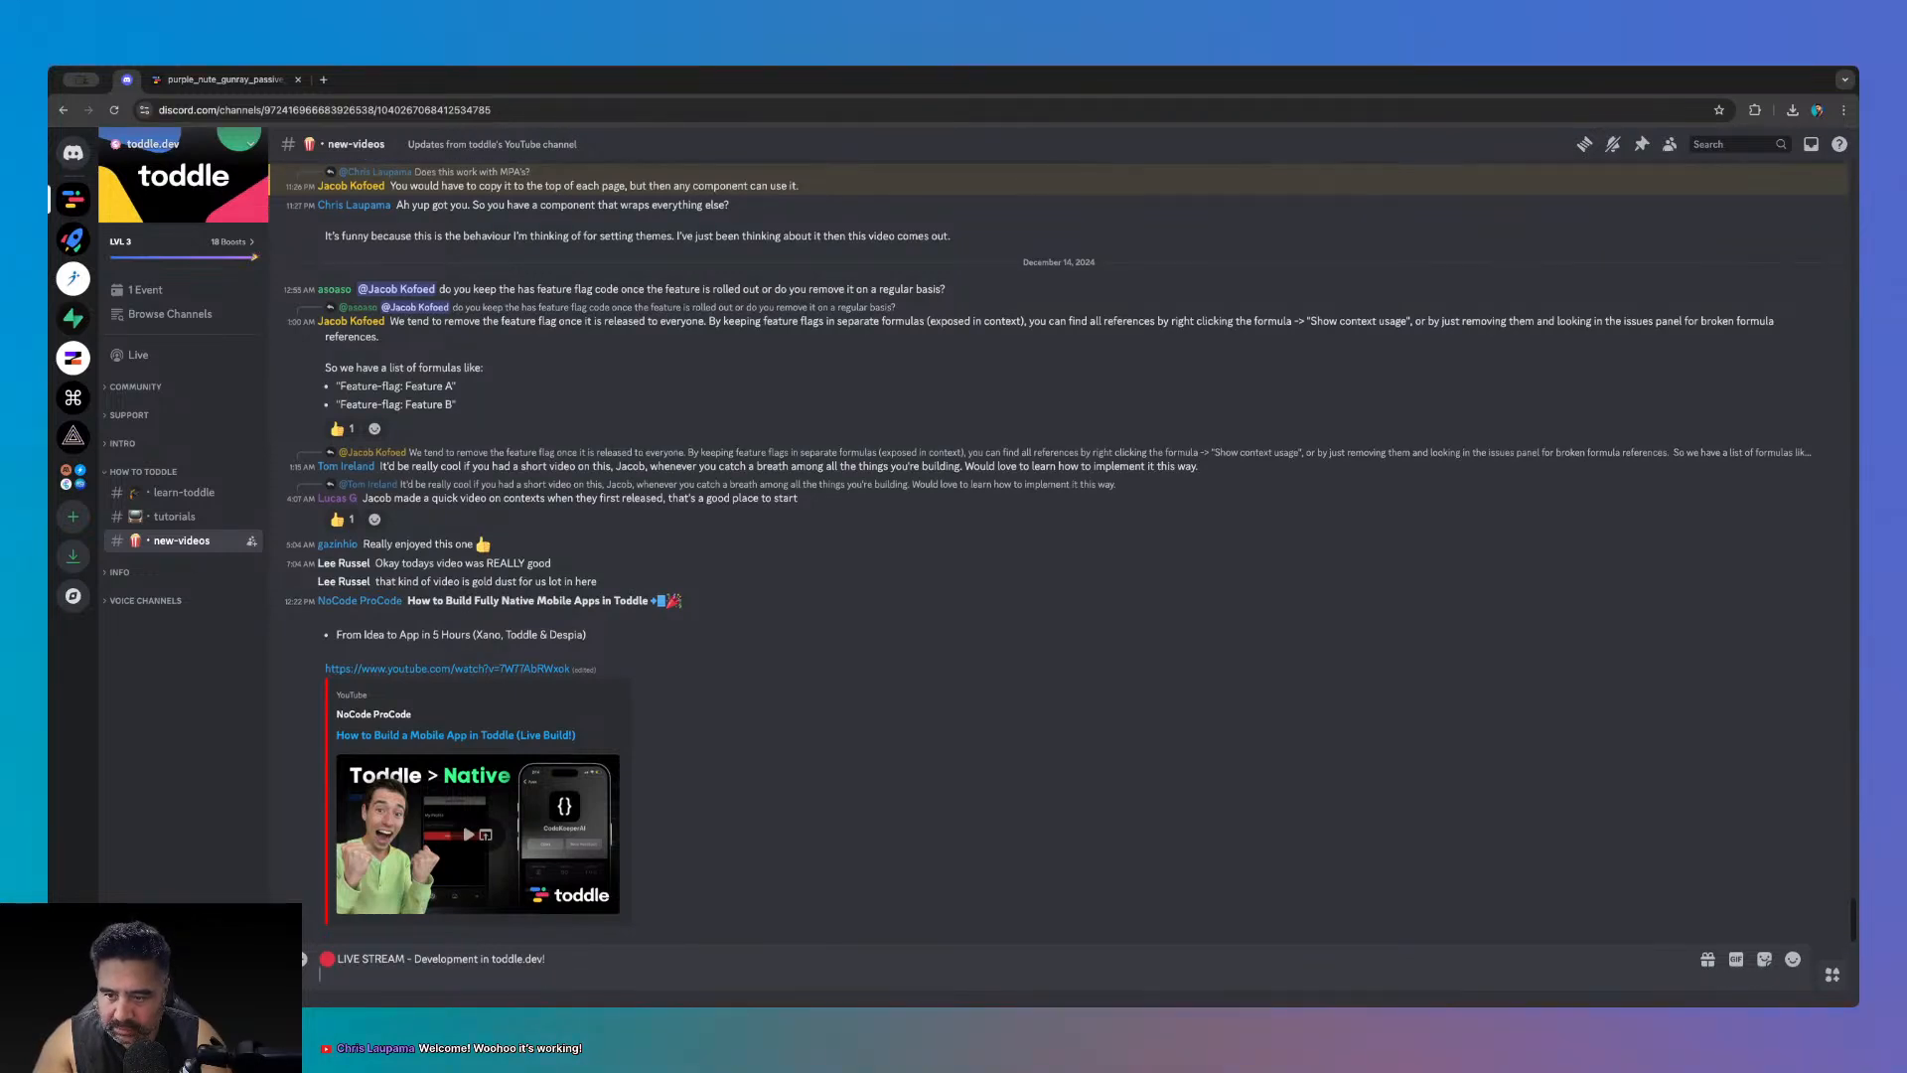
{"action": "key", "text": "ctrl+v"}
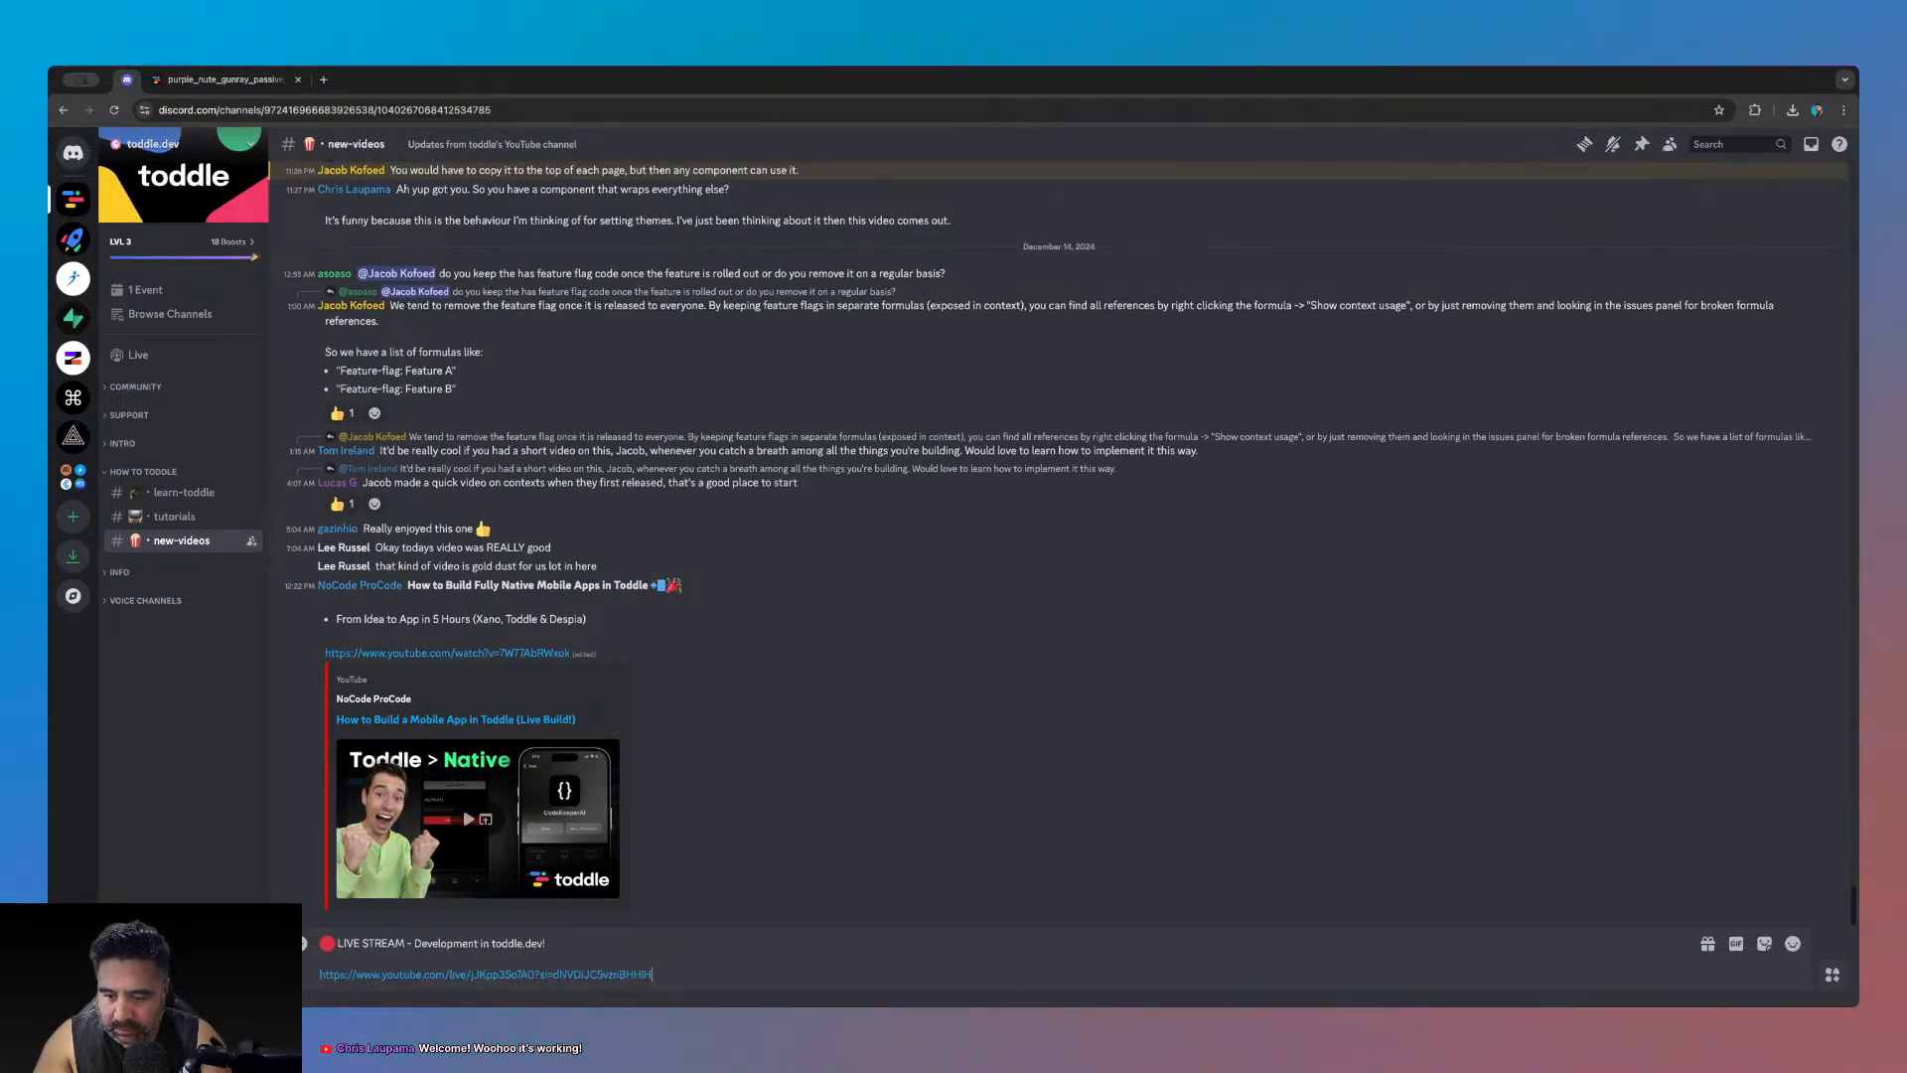
{"action": "left_click", "coordinate": [586, 949]}
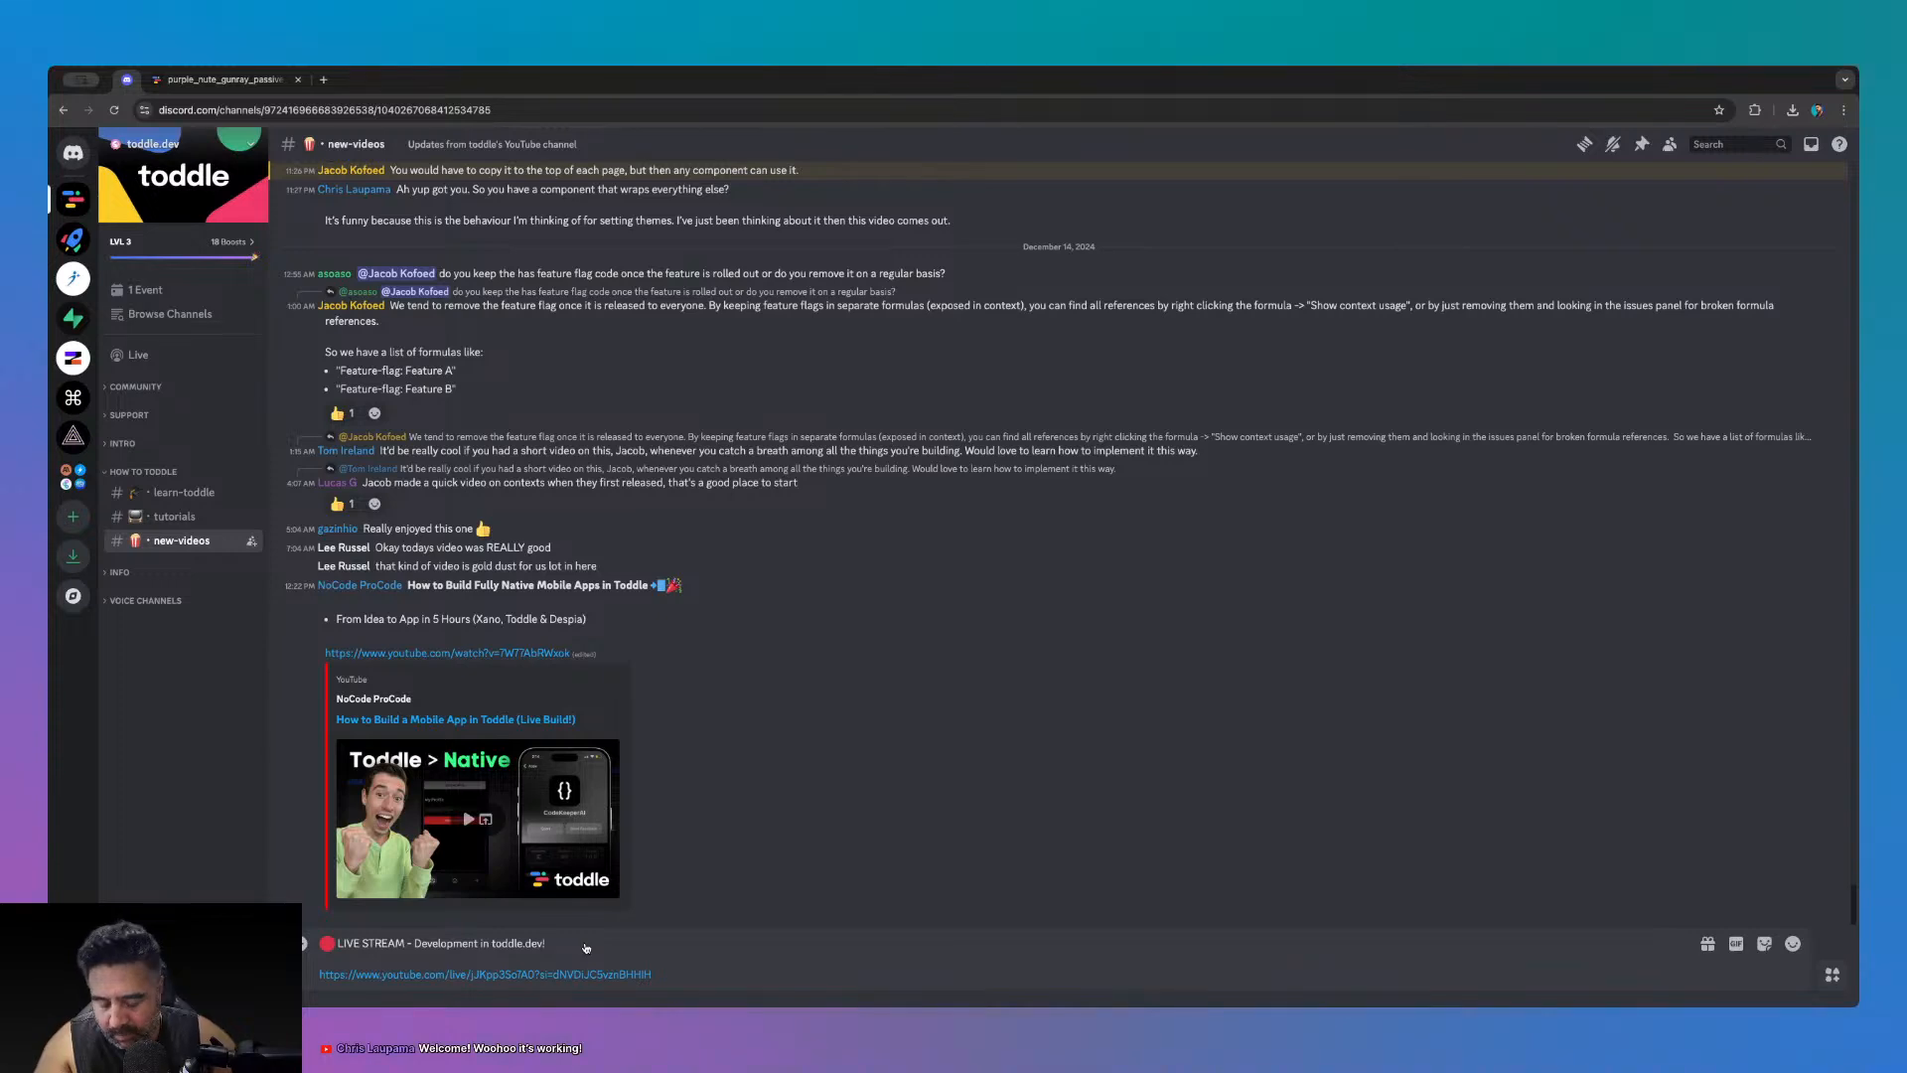
{"action": "key", "text": "shift+Return"}
{"action": "type", "text": "My first ever stream"}
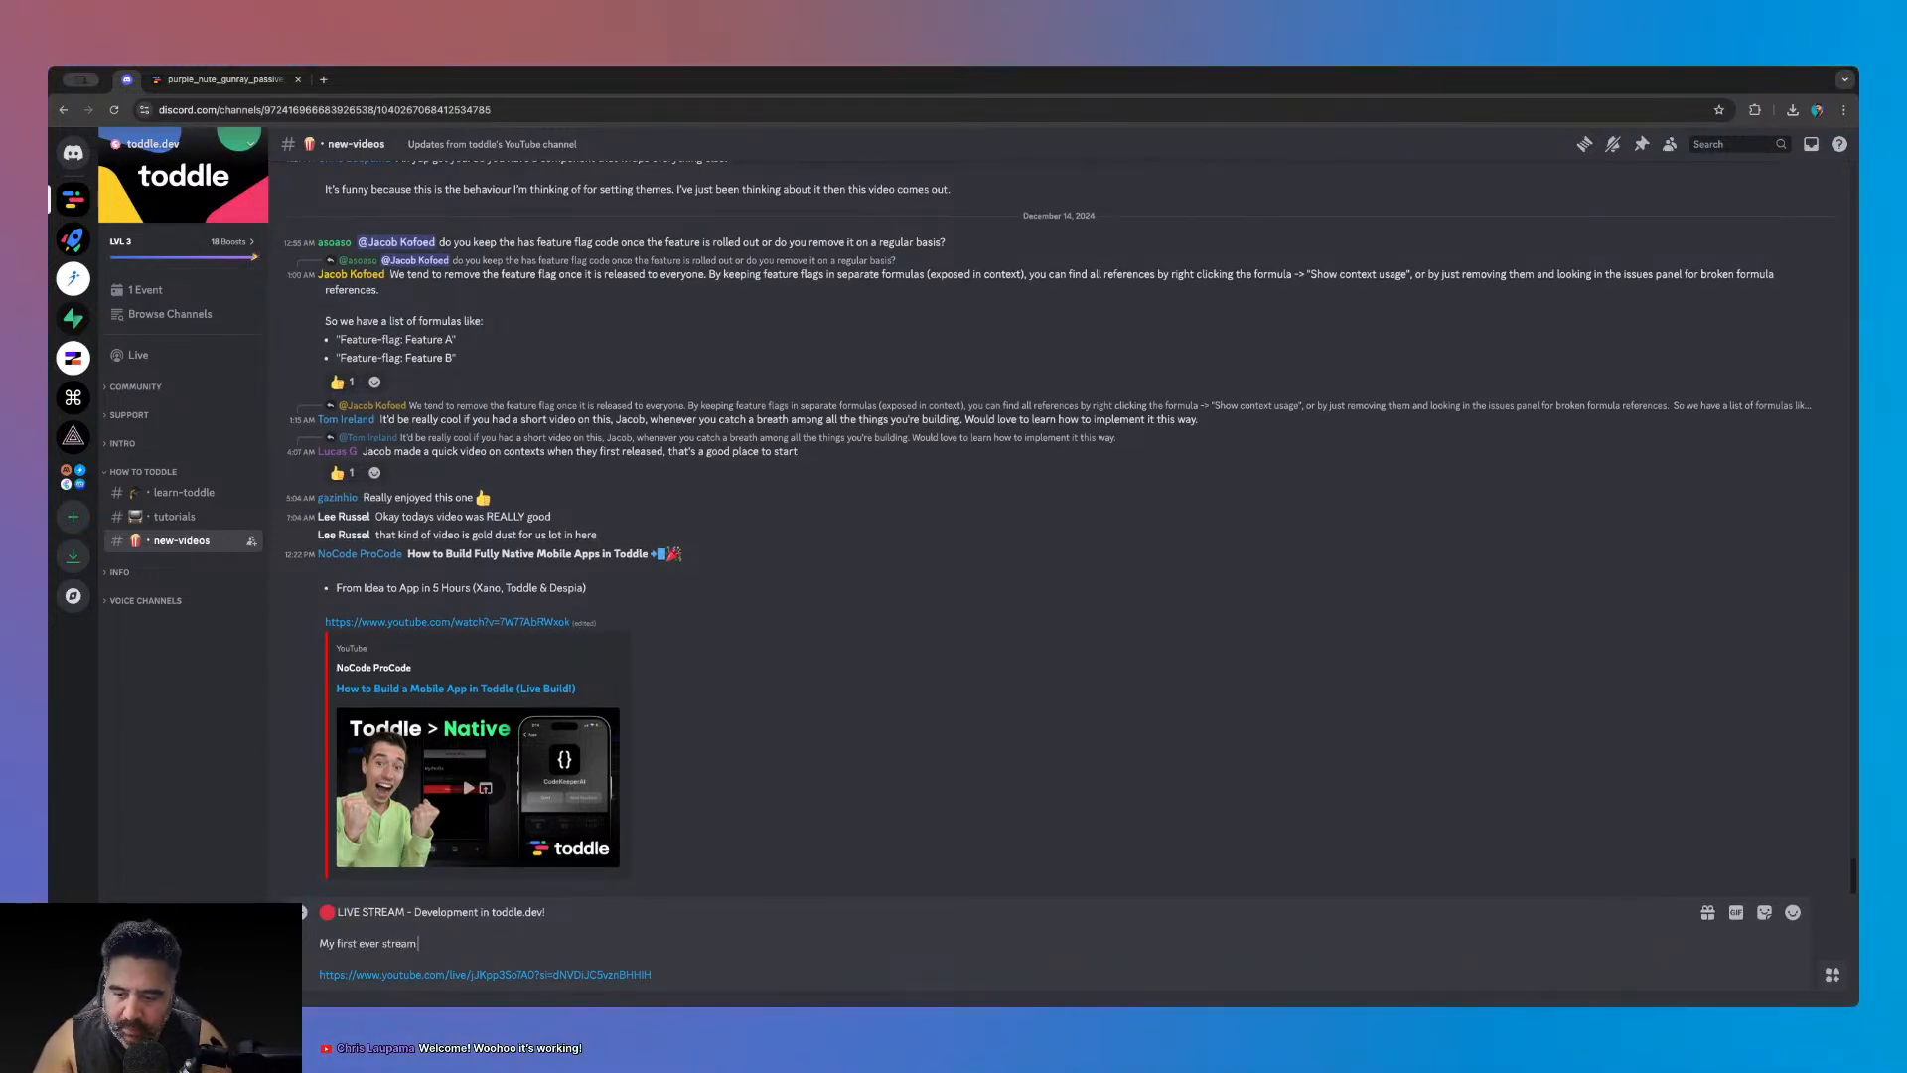
{"action": "type", "text": " lol"}
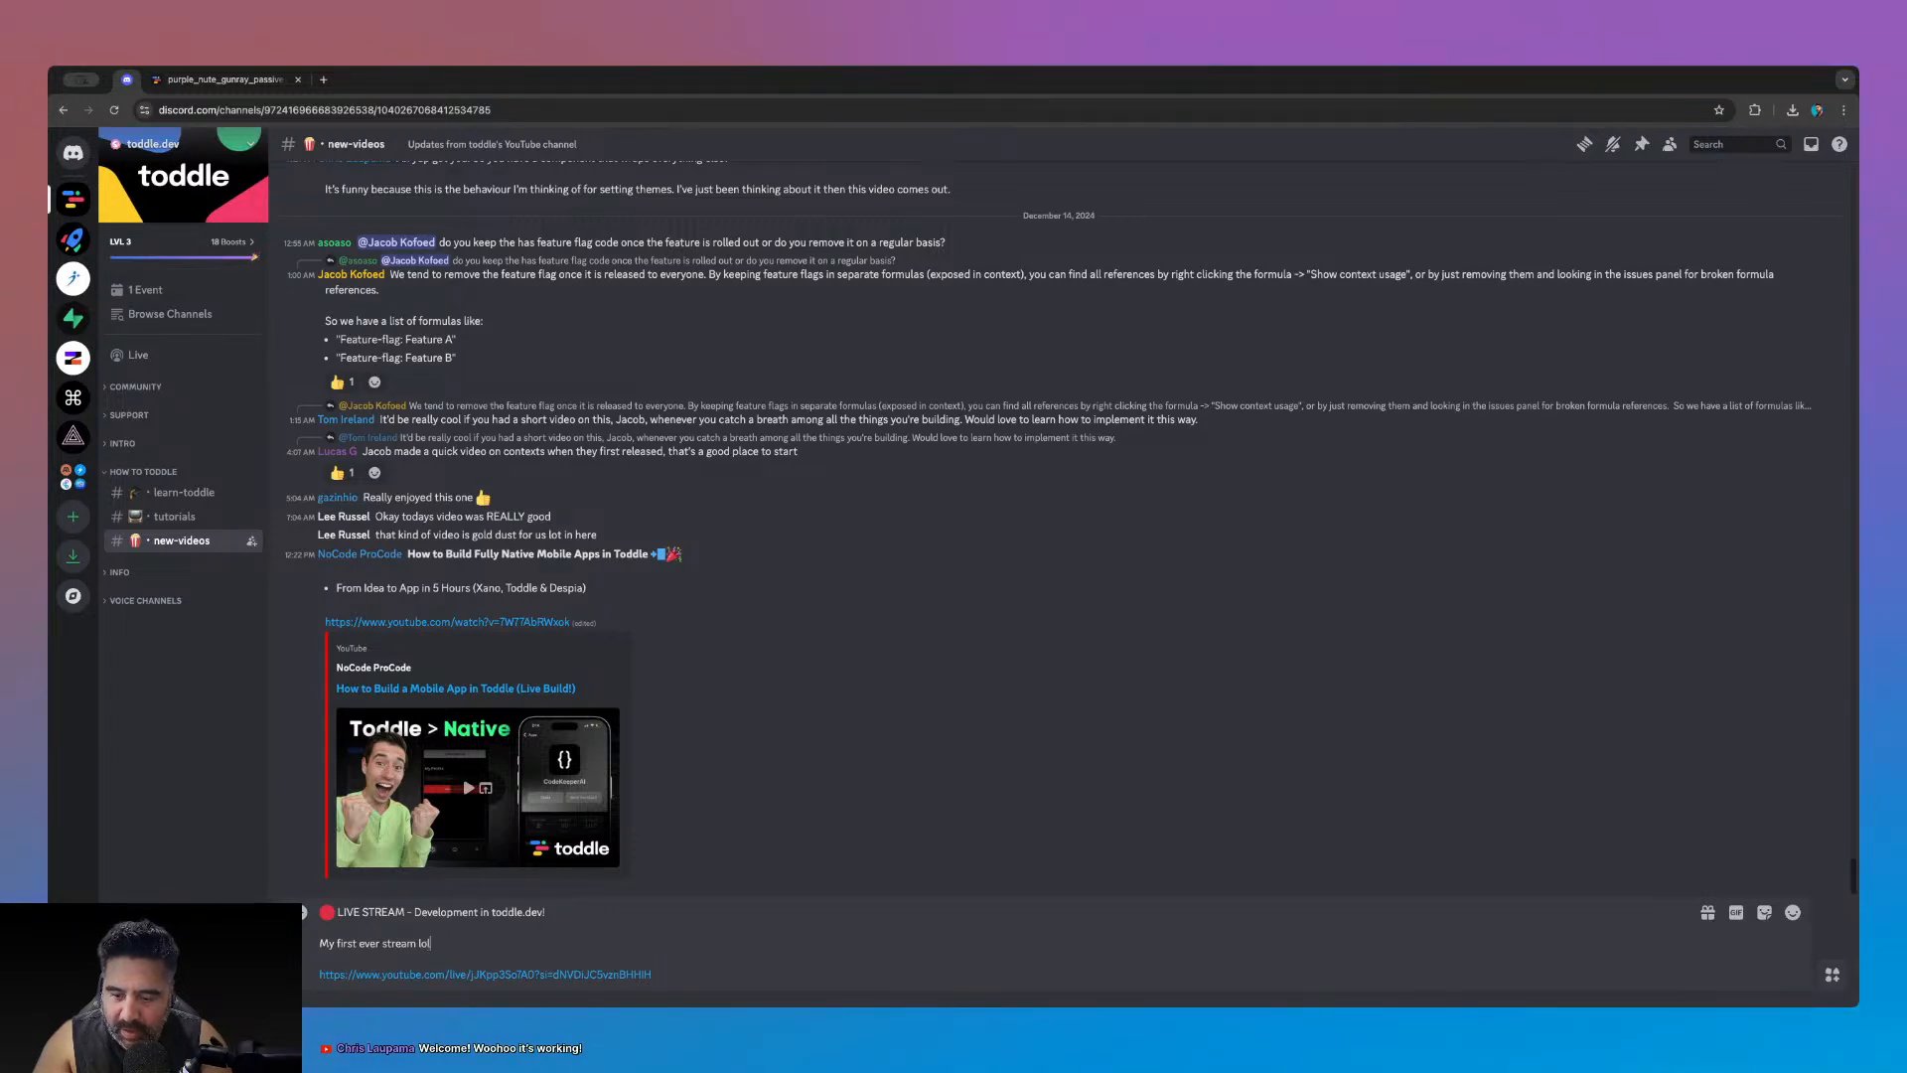
{"action": "key", "text": "Return"}
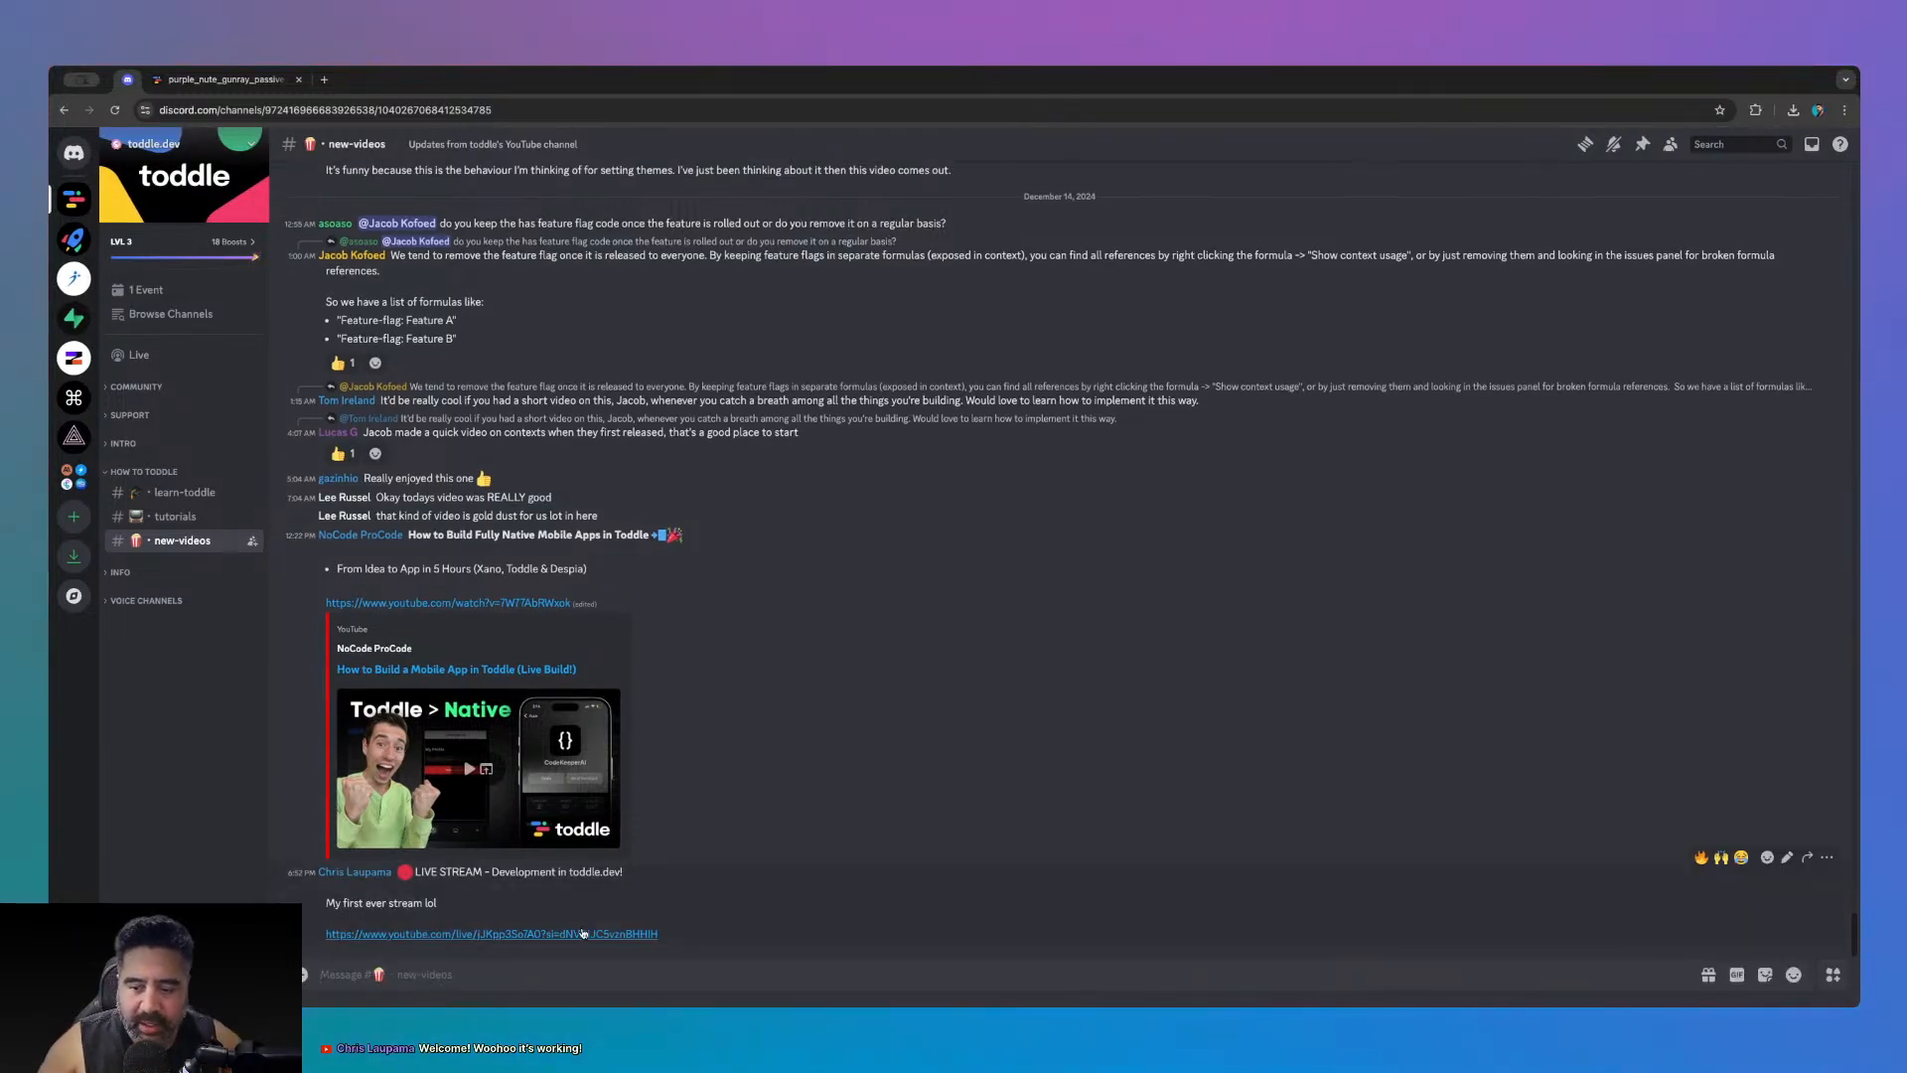
{"action": "left_click", "coordinate": [240, 89]}
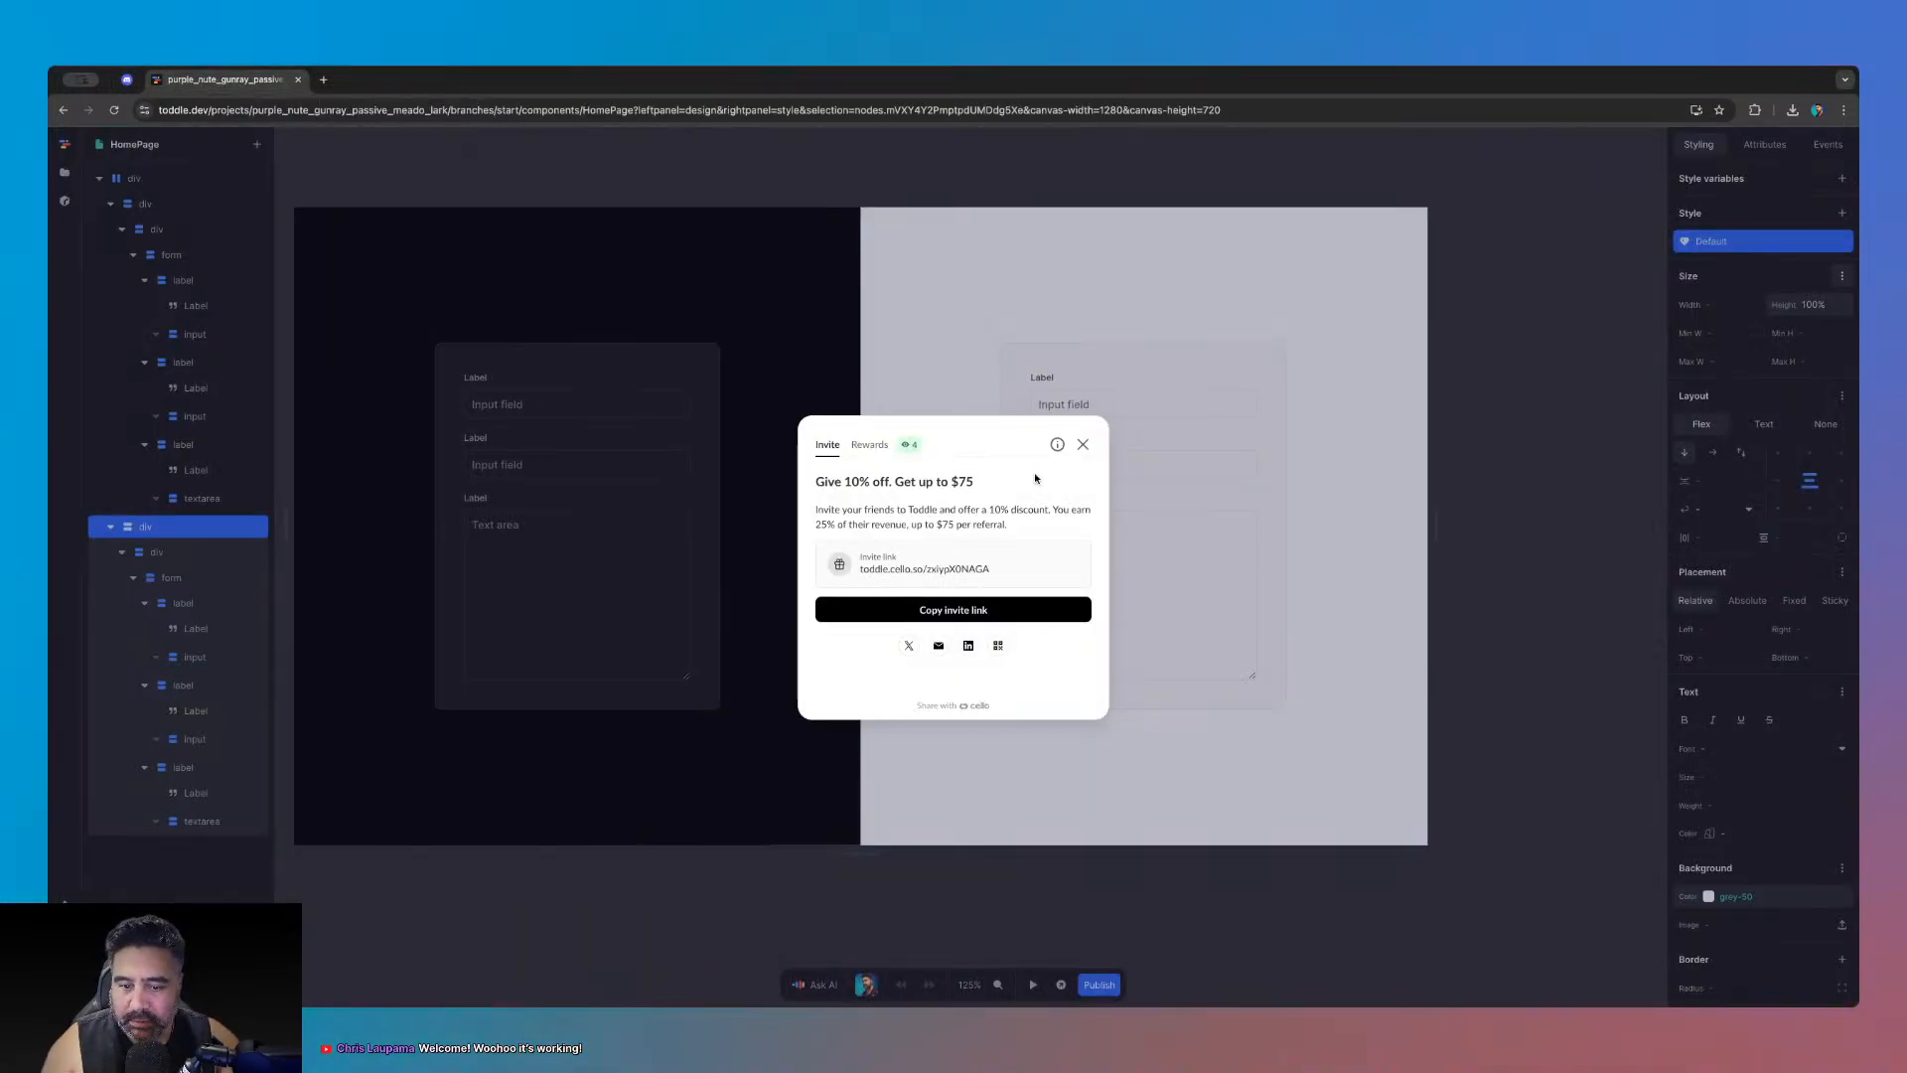
- Close the referral invite popup and select the div holding the dark form panel
{"action": "left_click", "coordinate": [1083, 443]}
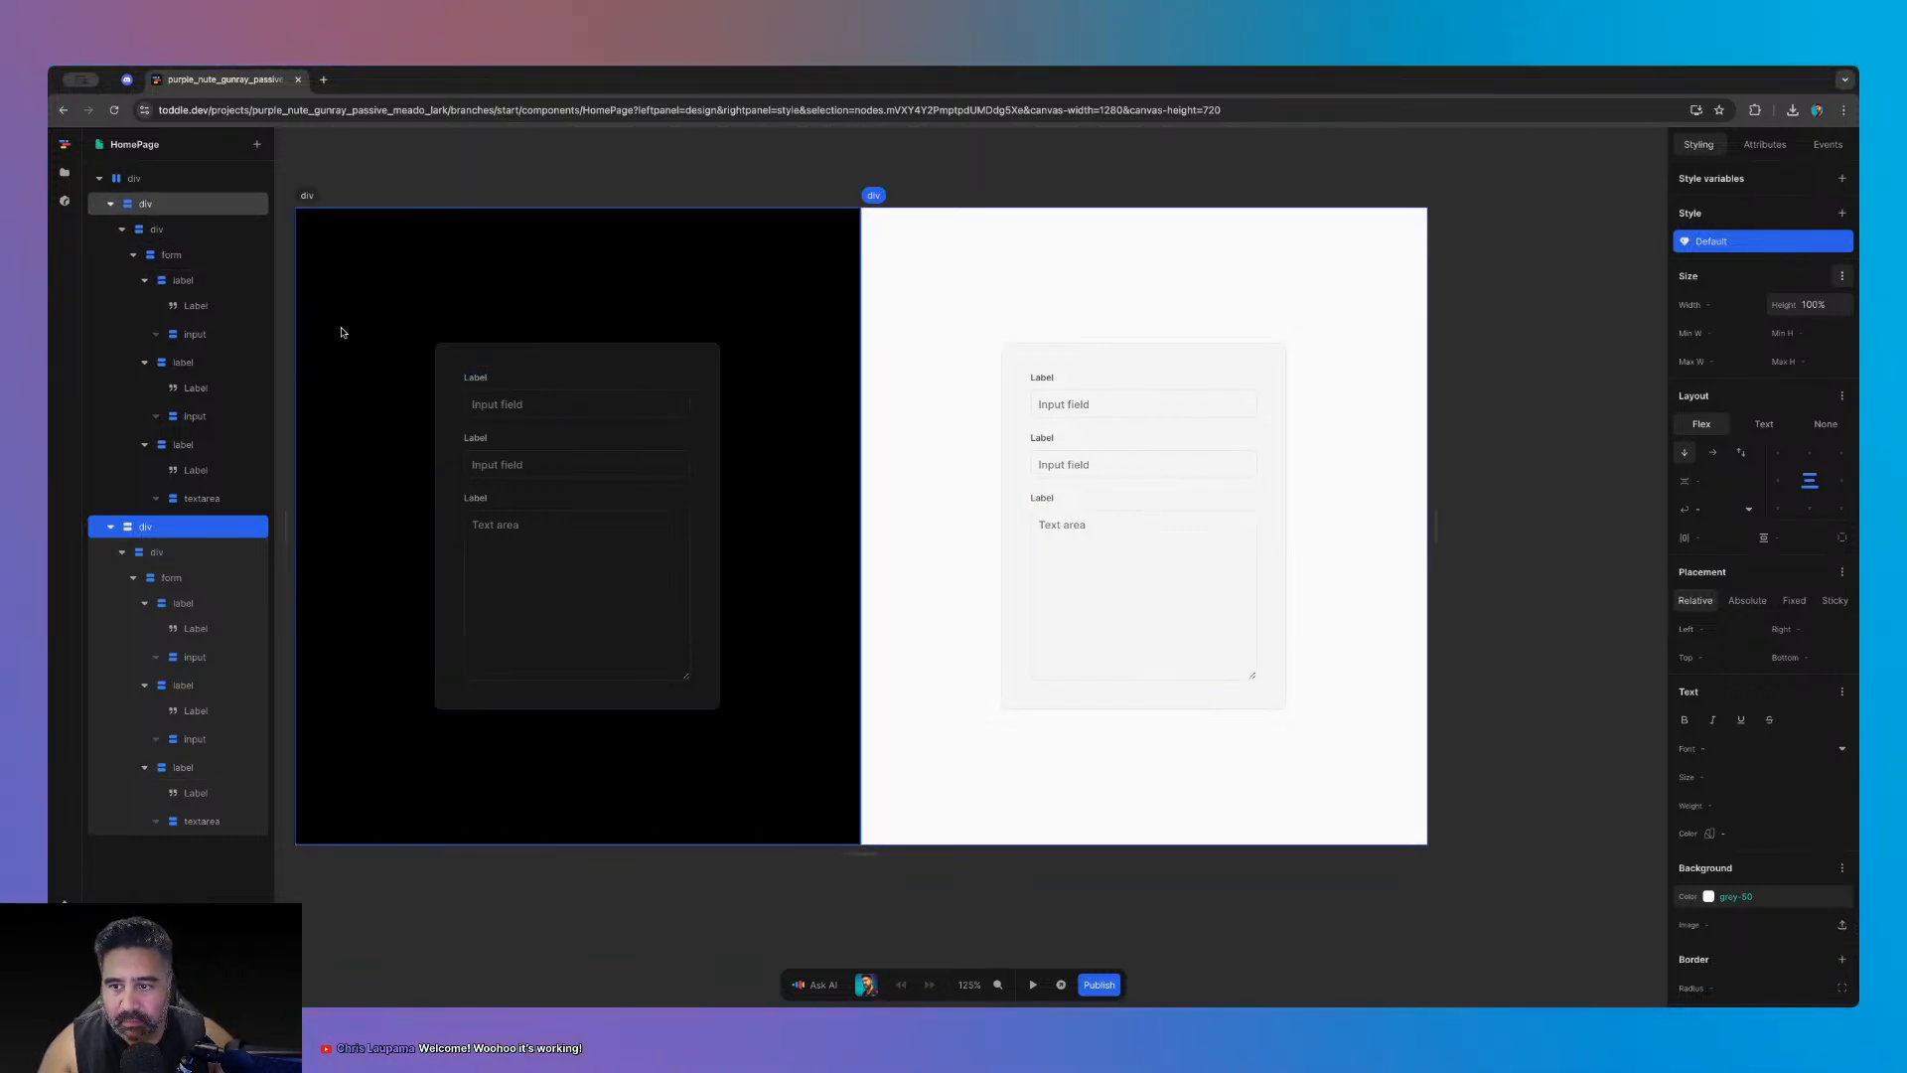
{"action": "left_click", "coordinate": [340, 332]}
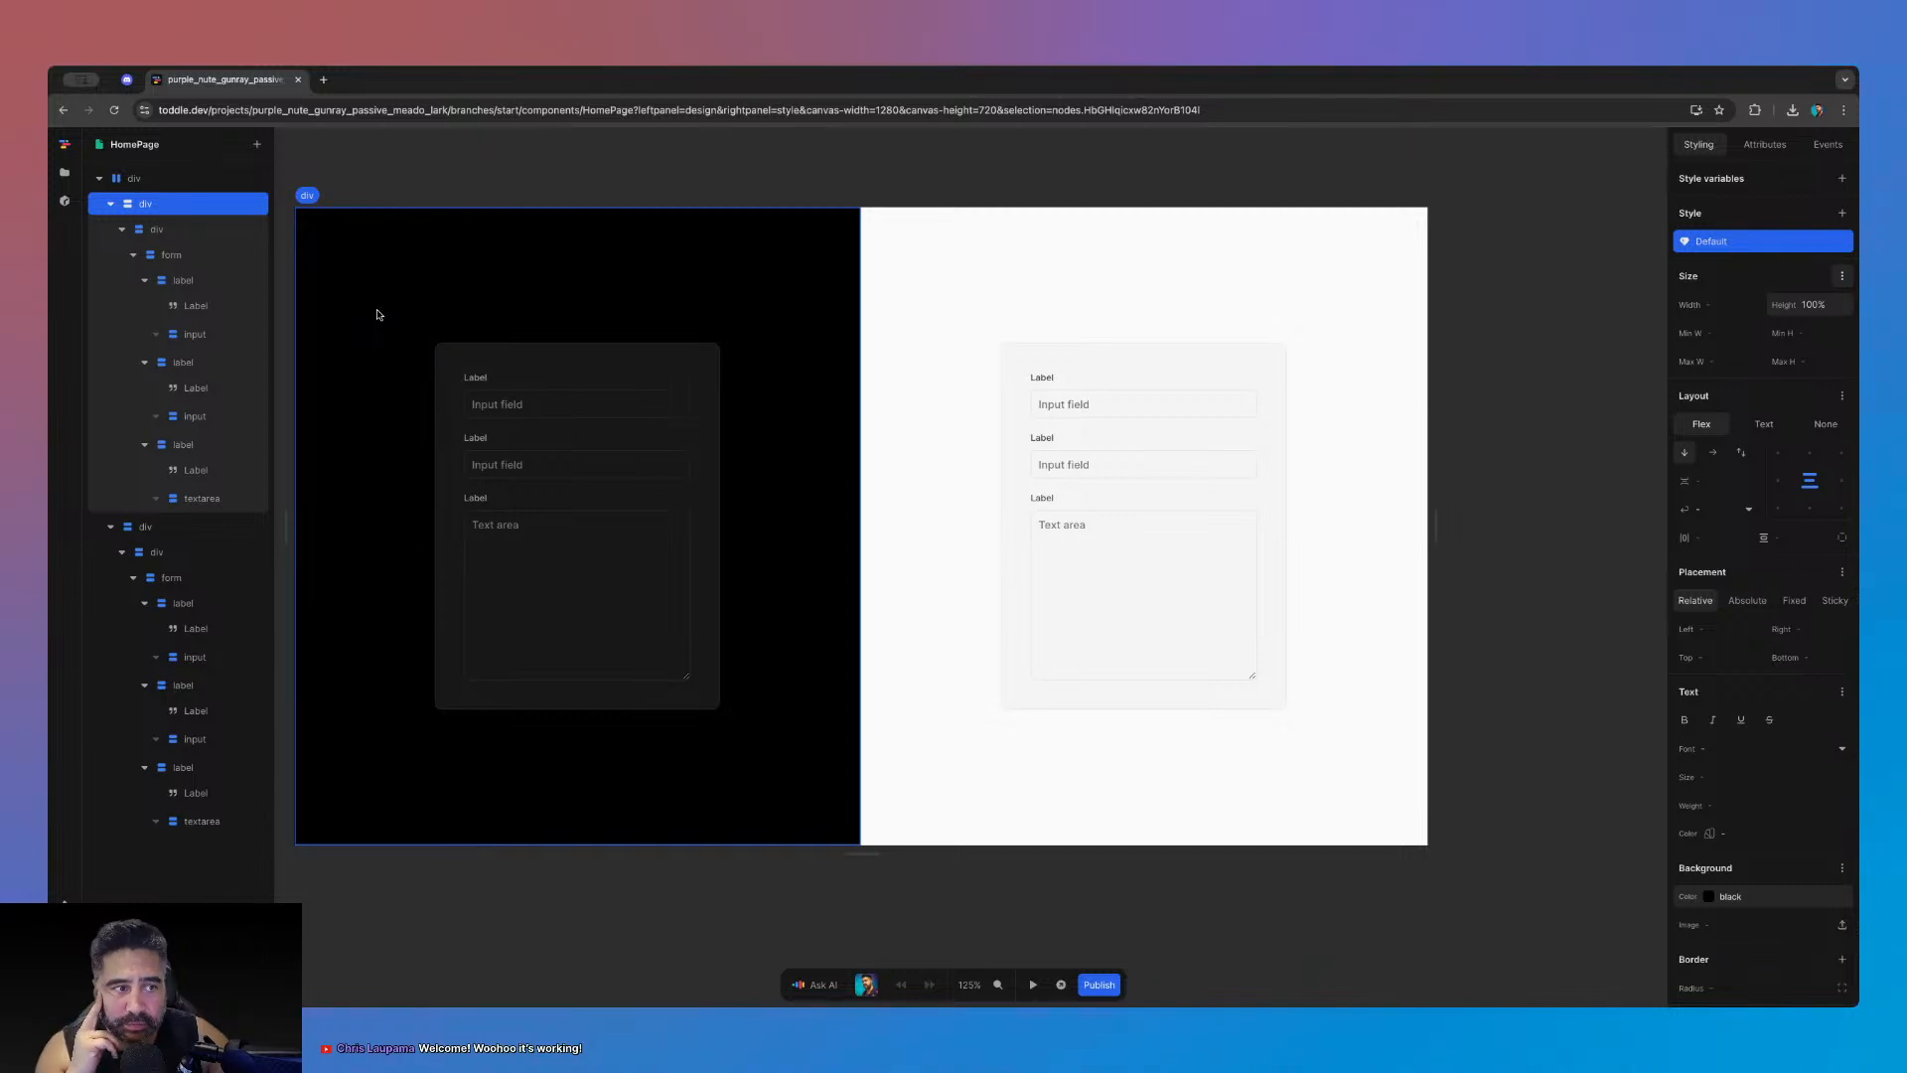
{"action": "left_click", "coordinate": [126, 81]}
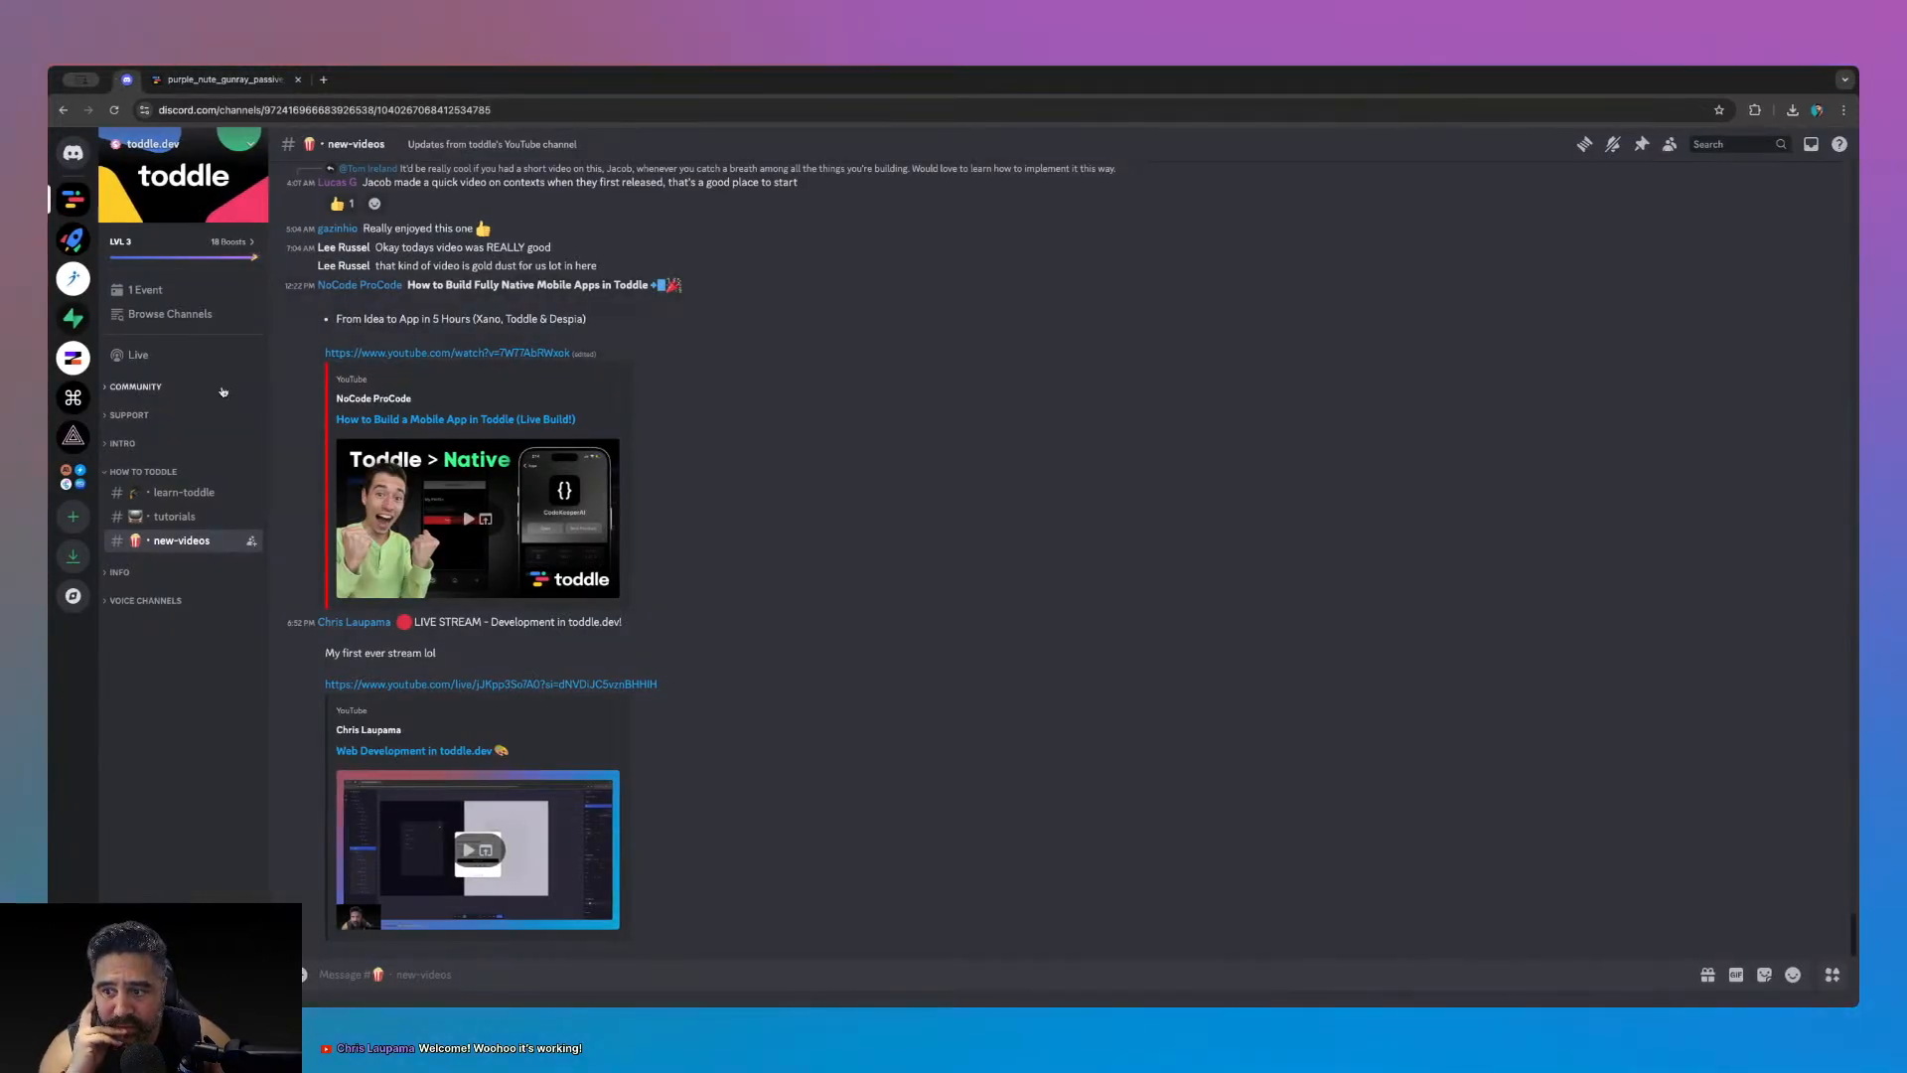
- Find the toddle.dev project link in the COMMUNITY general channel and open it
{"action": "left_click", "coordinate": [139, 387]}
{"action": "left_click", "coordinate": [172, 407]}
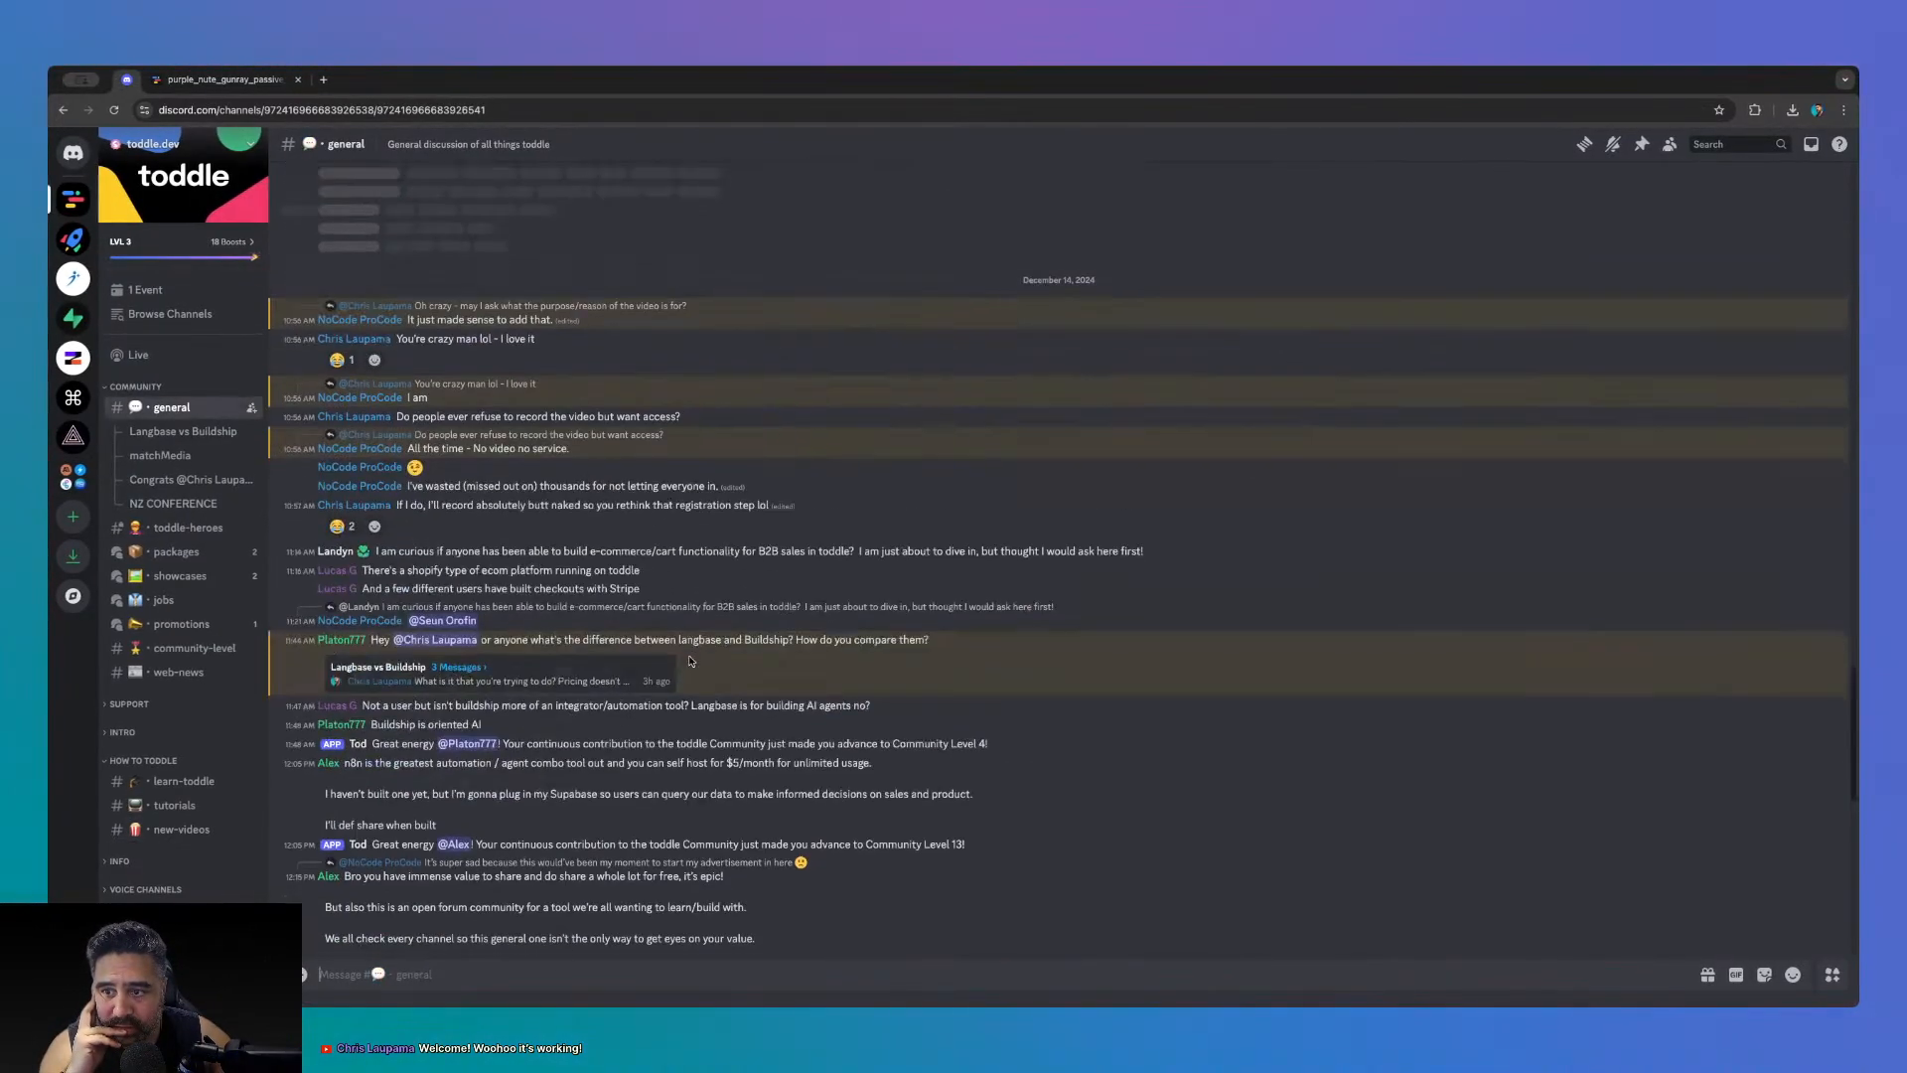
{"action": "scroll", "coordinate": [691, 661], "scroll_direction": "up", "scroll_amount": 10}
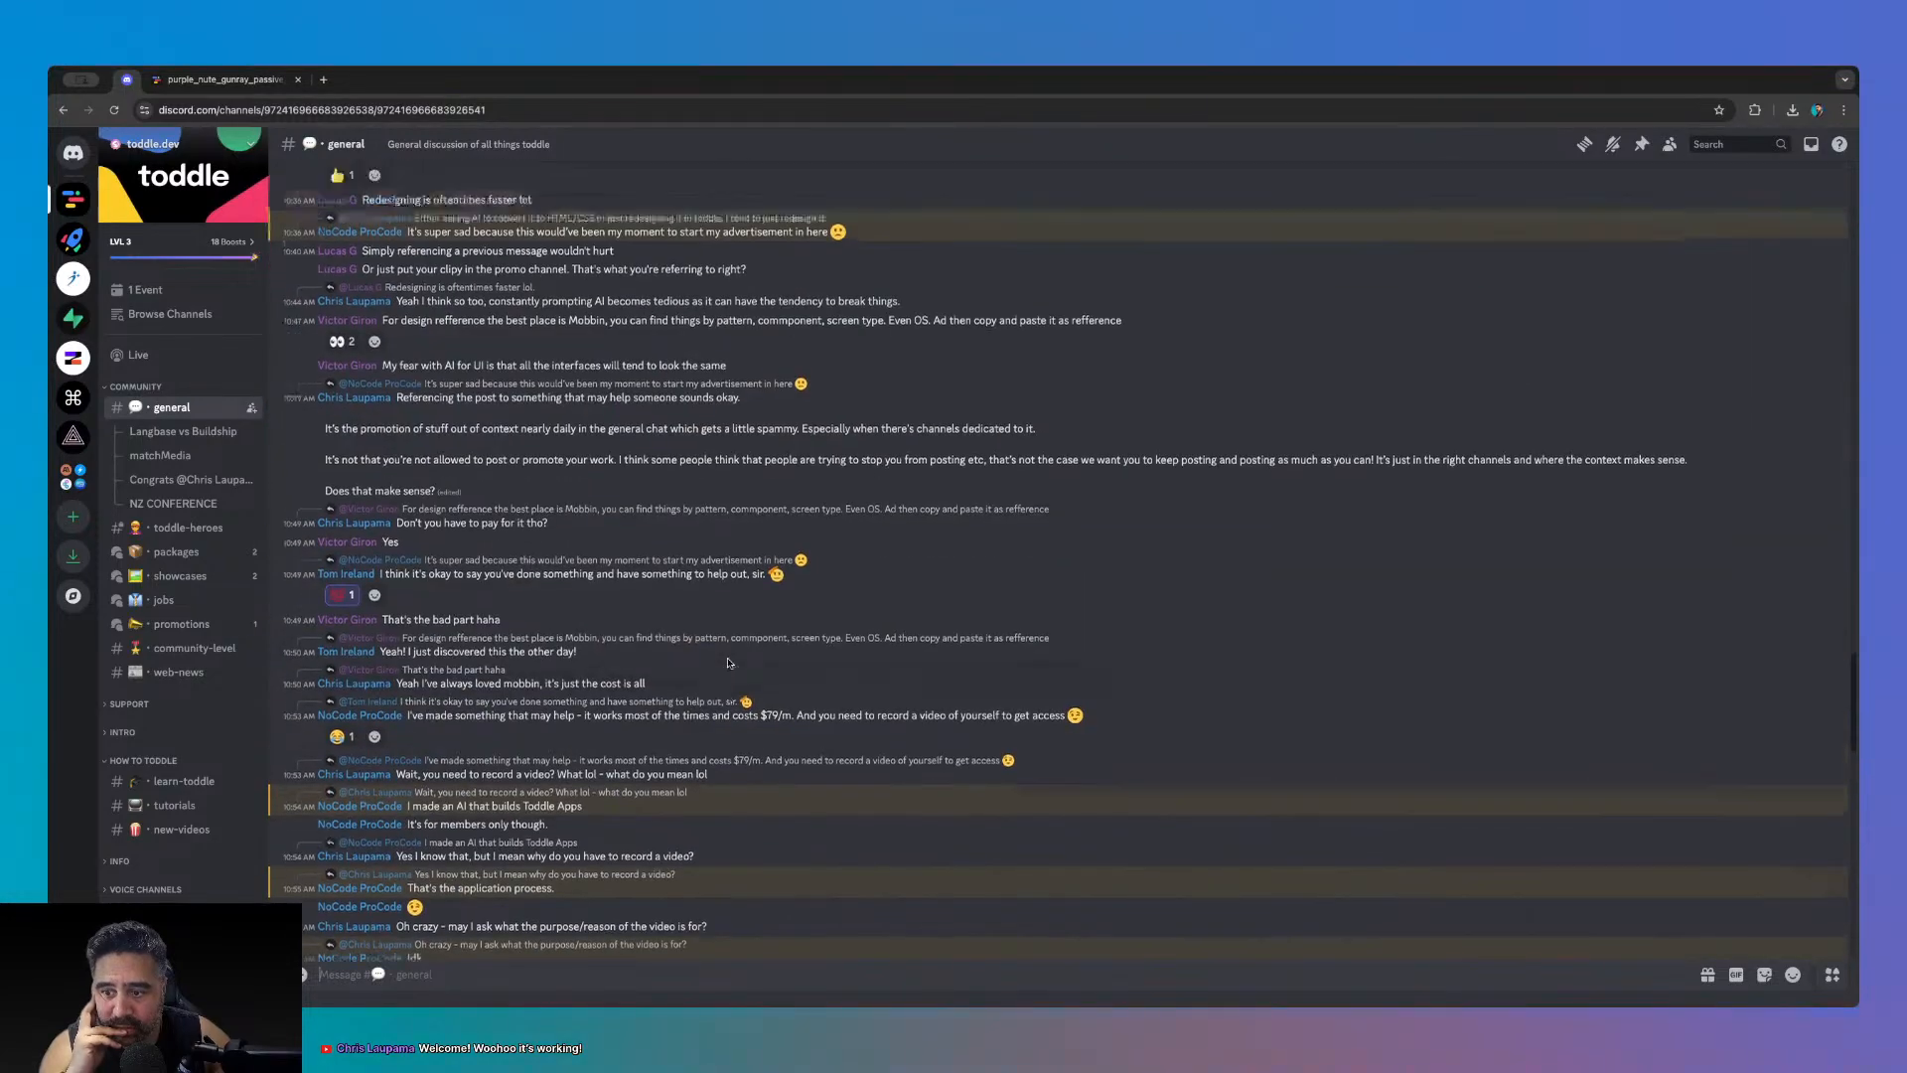
{"action": "scroll", "coordinate": [727, 663], "scroll_direction": "up", "scroll_amount": 15}
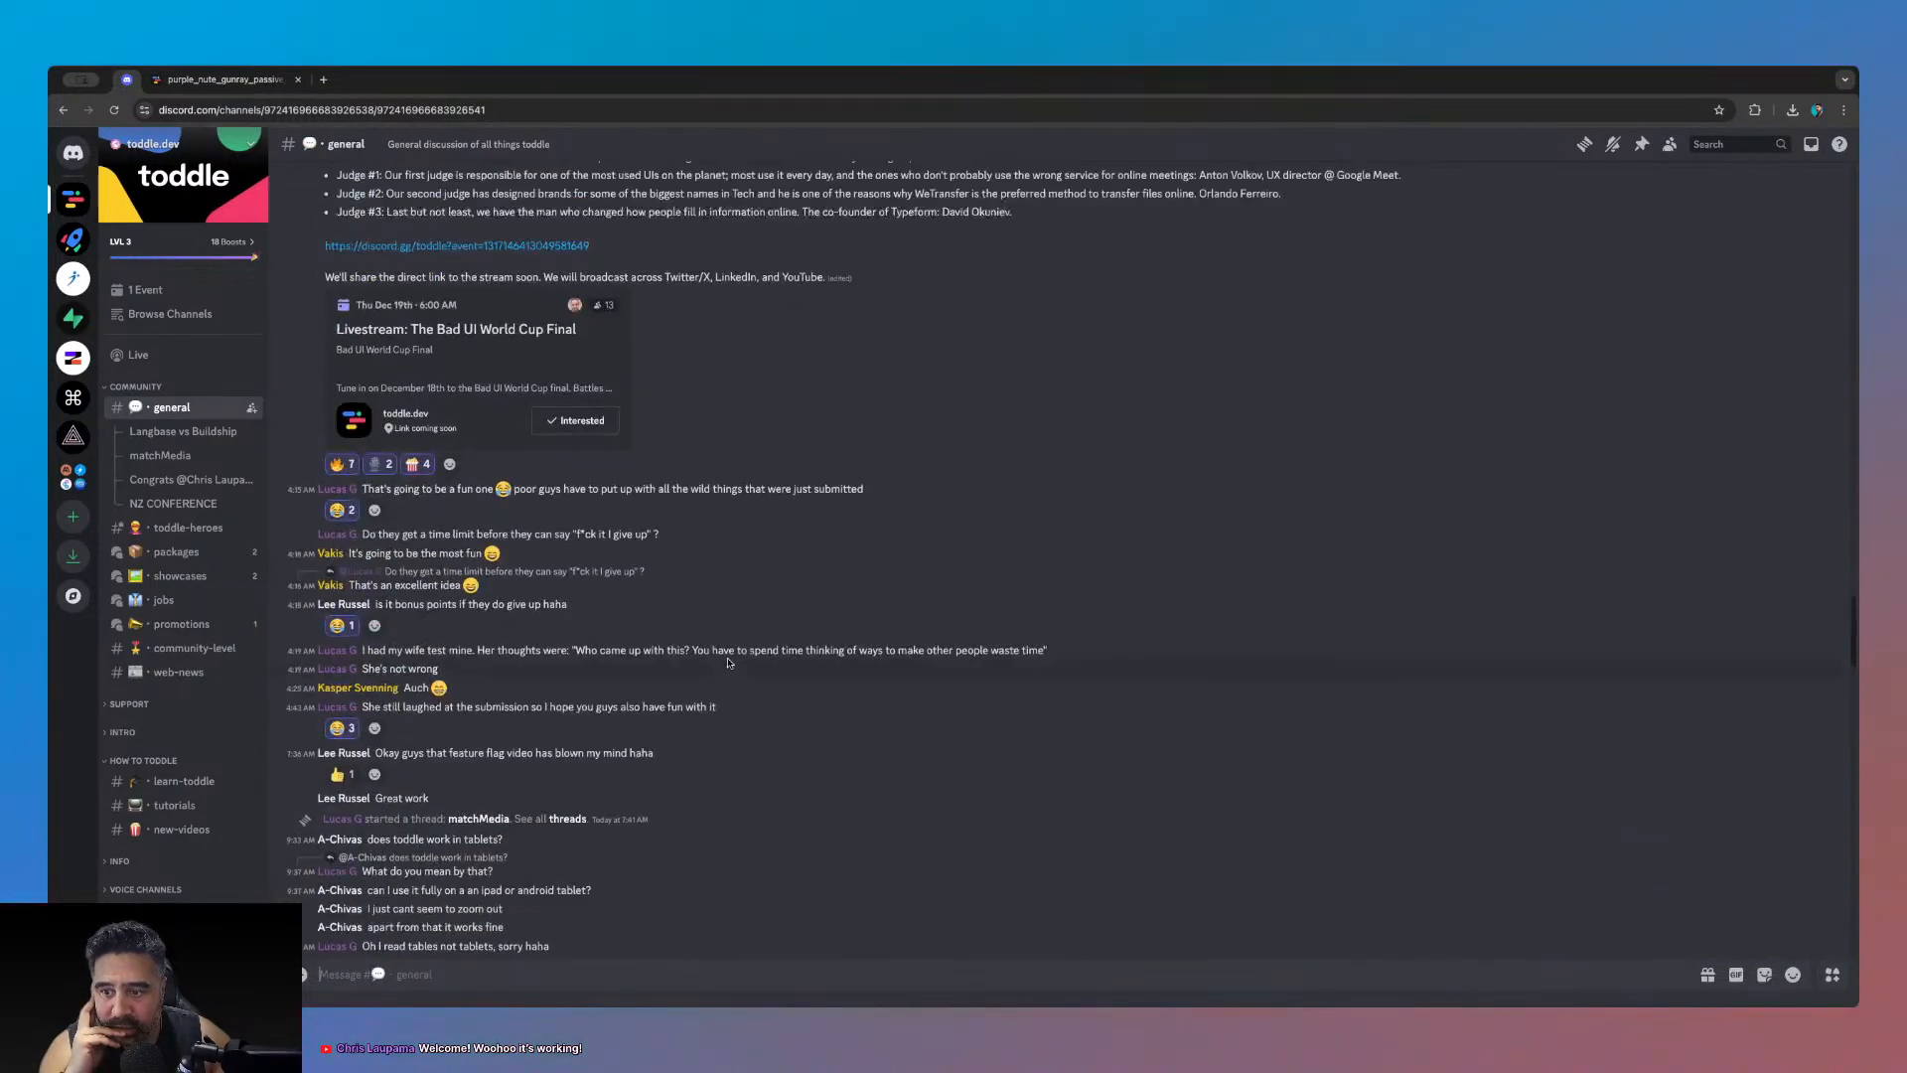
{"action": "scroll", "coordinate": [727, 663], "scroll_direction": "up", "scroll_amount": 5}
{"action": "scroll", "coordinate": [727, 663], "scroll_direction": "up", "scroll_amount": 20}
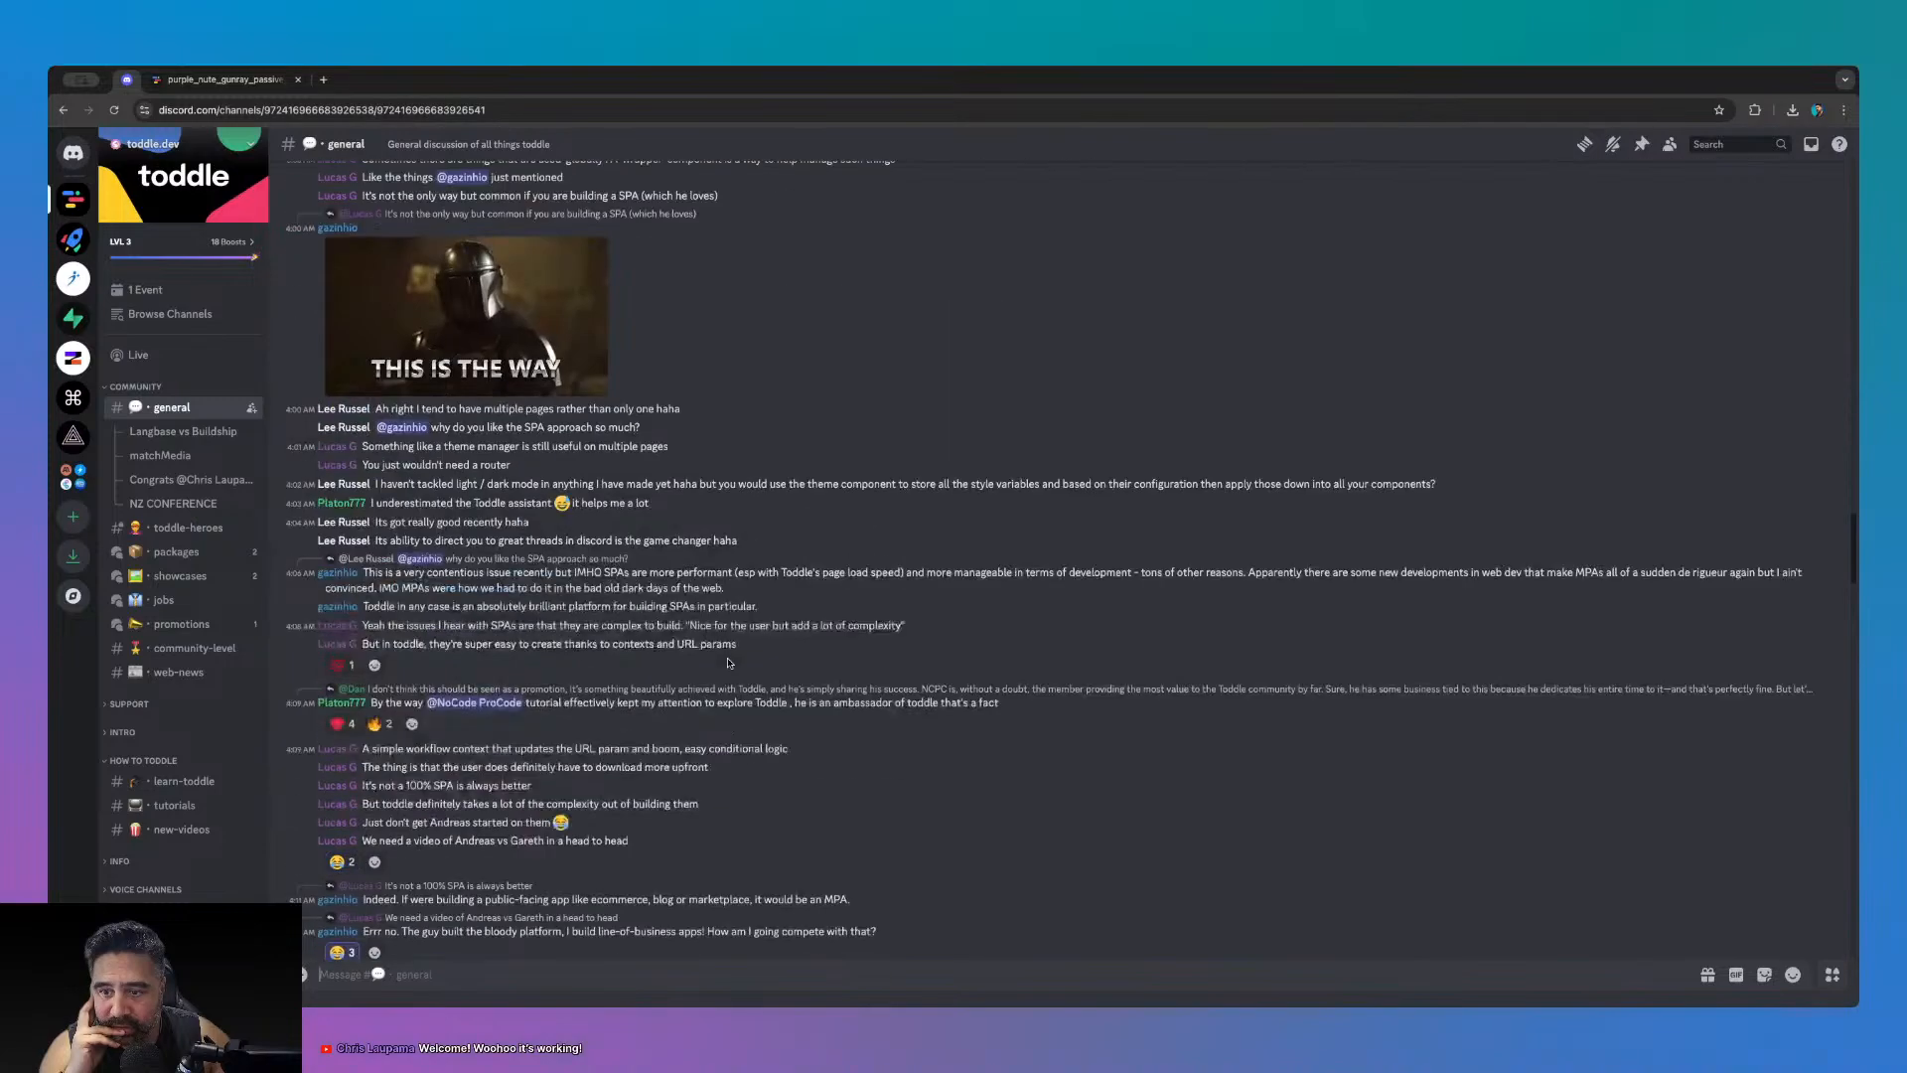
{"action": "scroll", "coordinate": [727, 662], "scroll_direction": "up", "scroll_amount": 20}
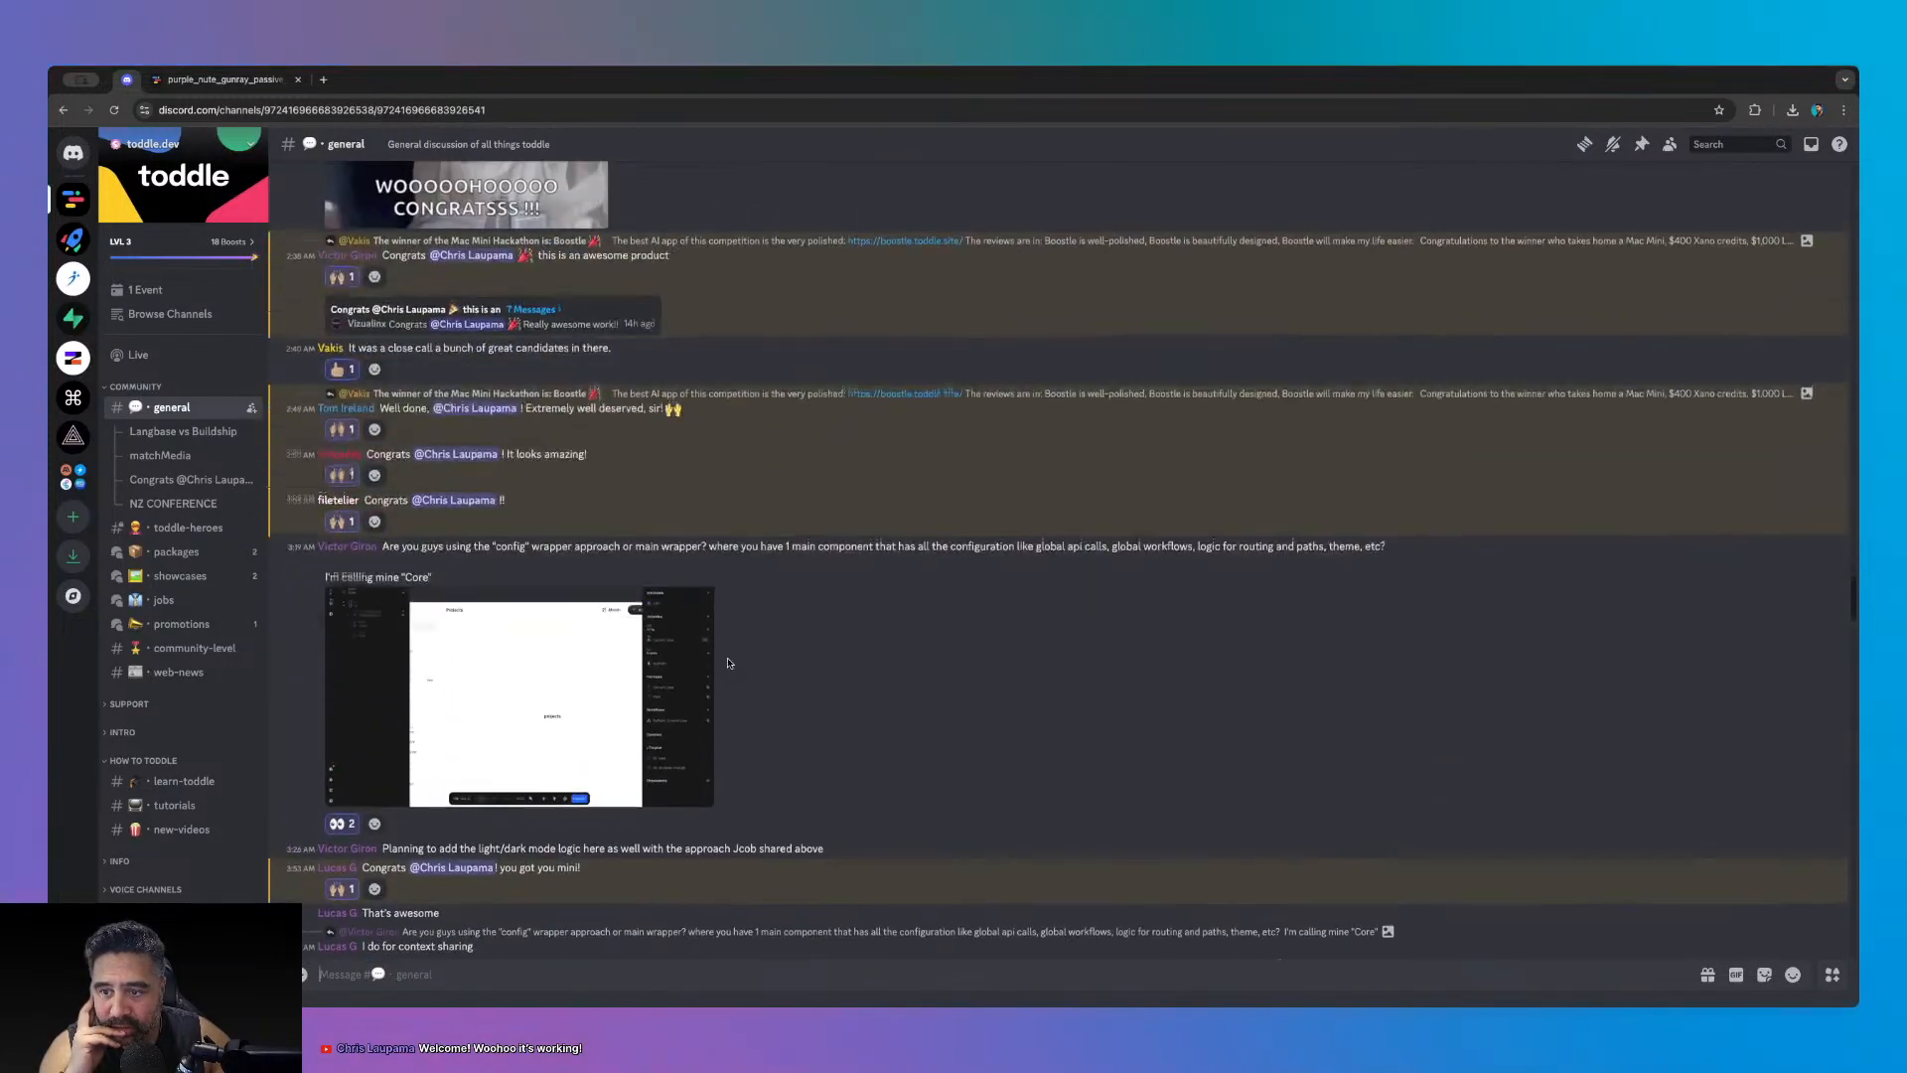
{"action": "scroll", "coordinate": [727, 663], "scroll_direction": "up", "scroll_amount": 10}
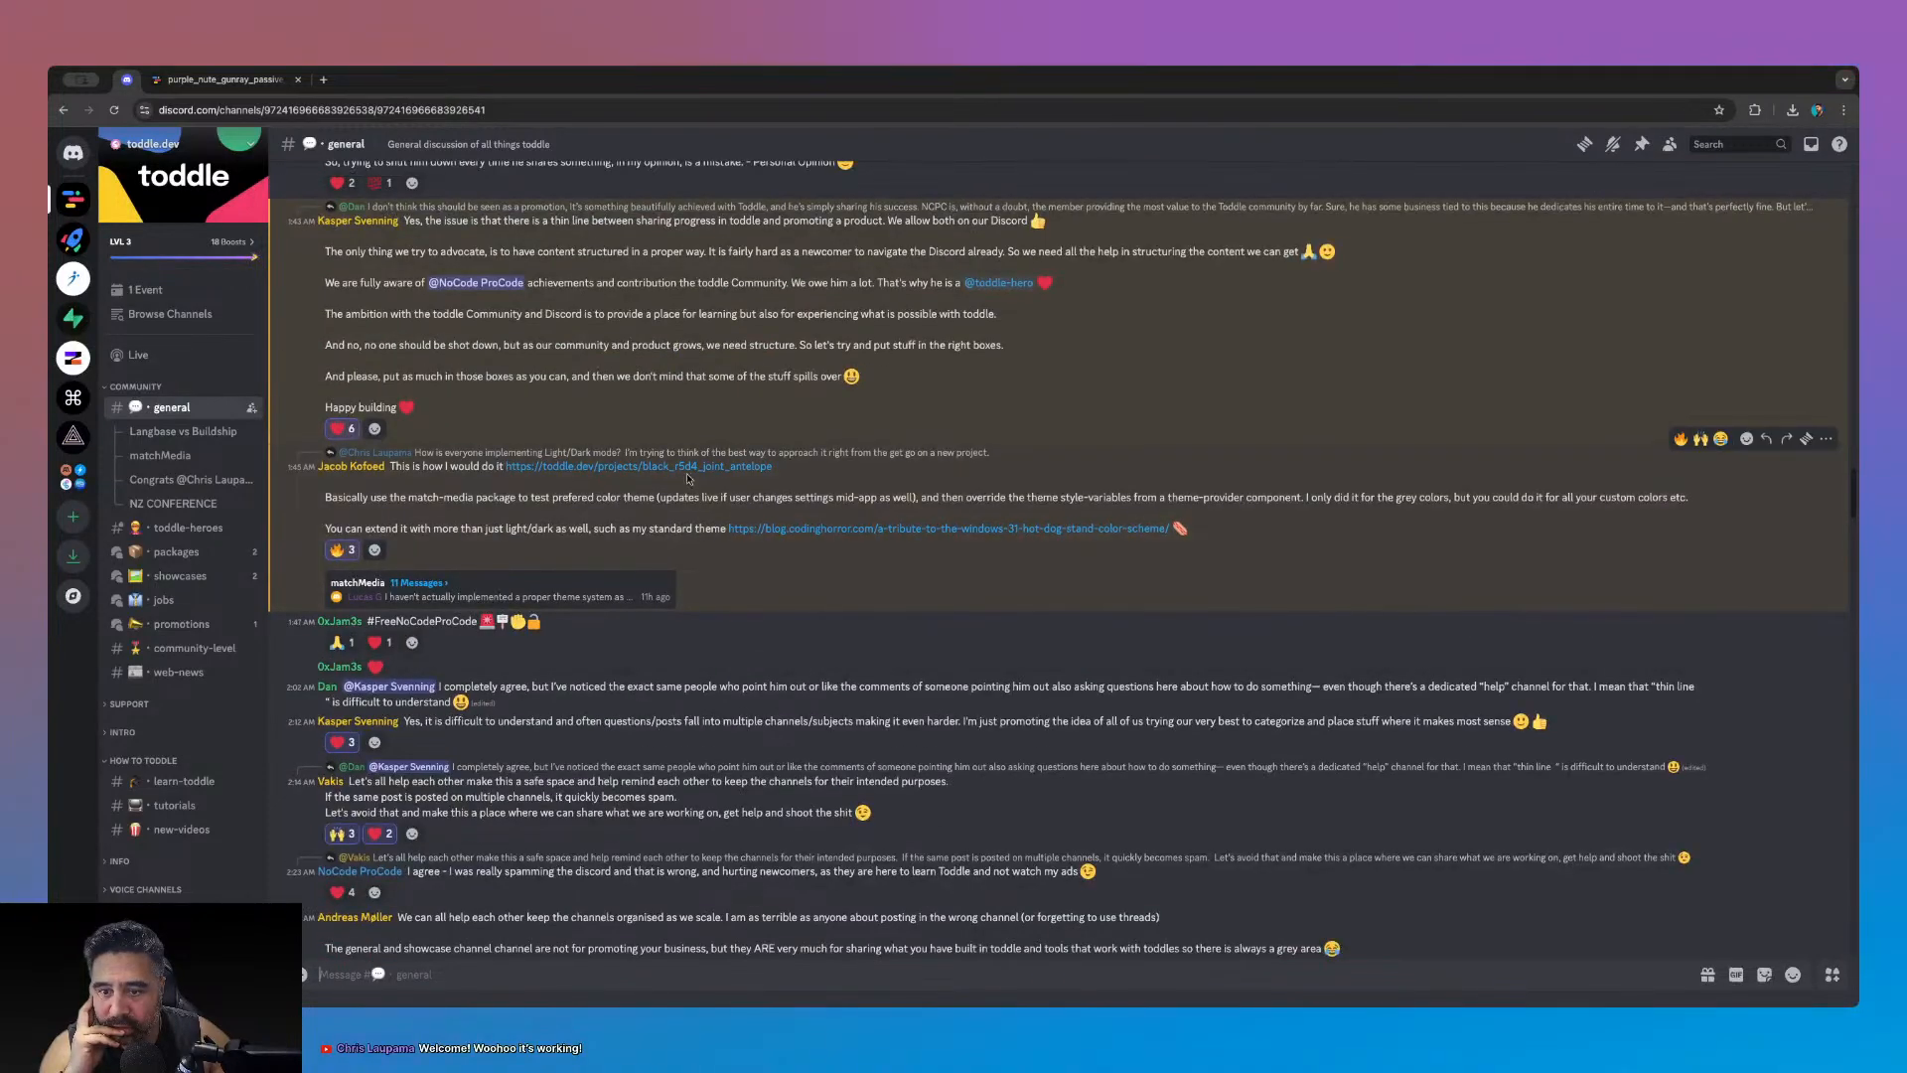
{"action": "left_click", "coordinate": [528, 296]}
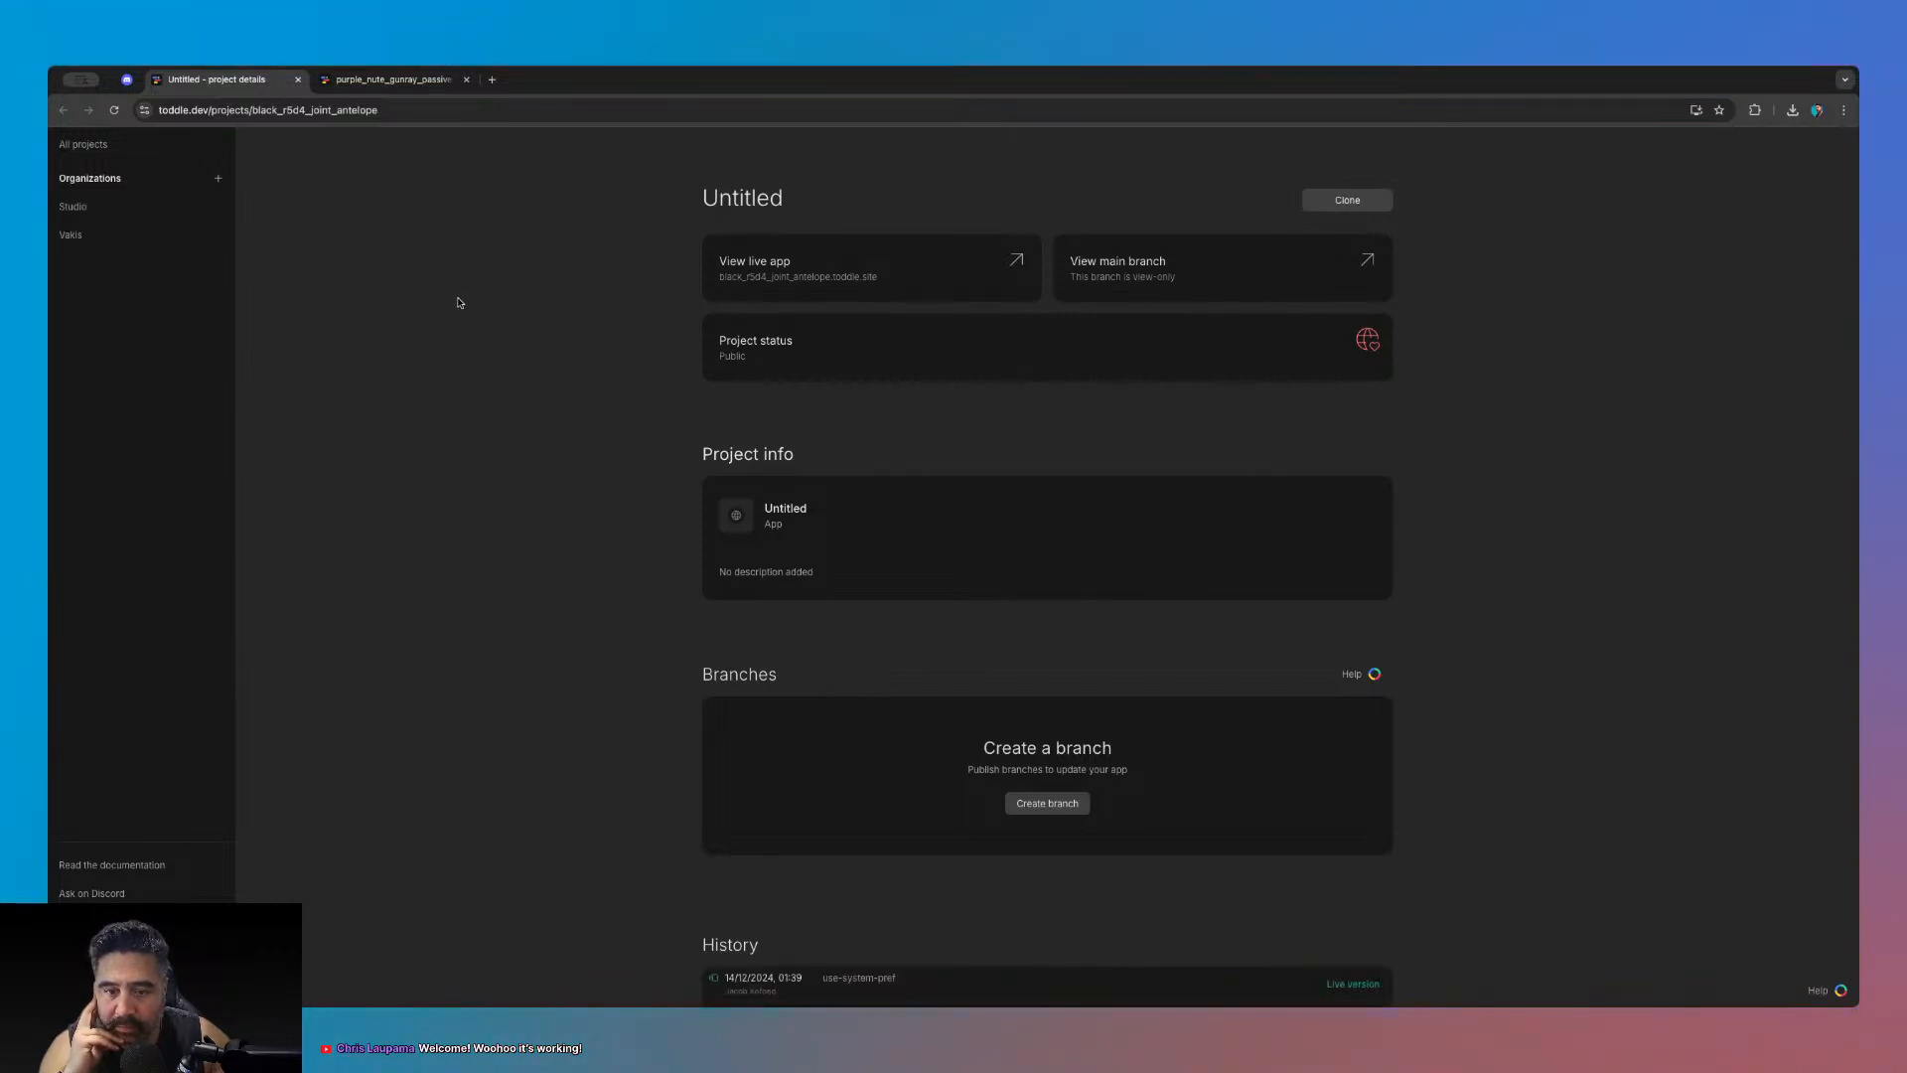
- Open the shared project's main branch in the editor
{"action": "scroll", "coordinate": [532, 435], "scroll_direction": "down", "scroll_amount": 3}
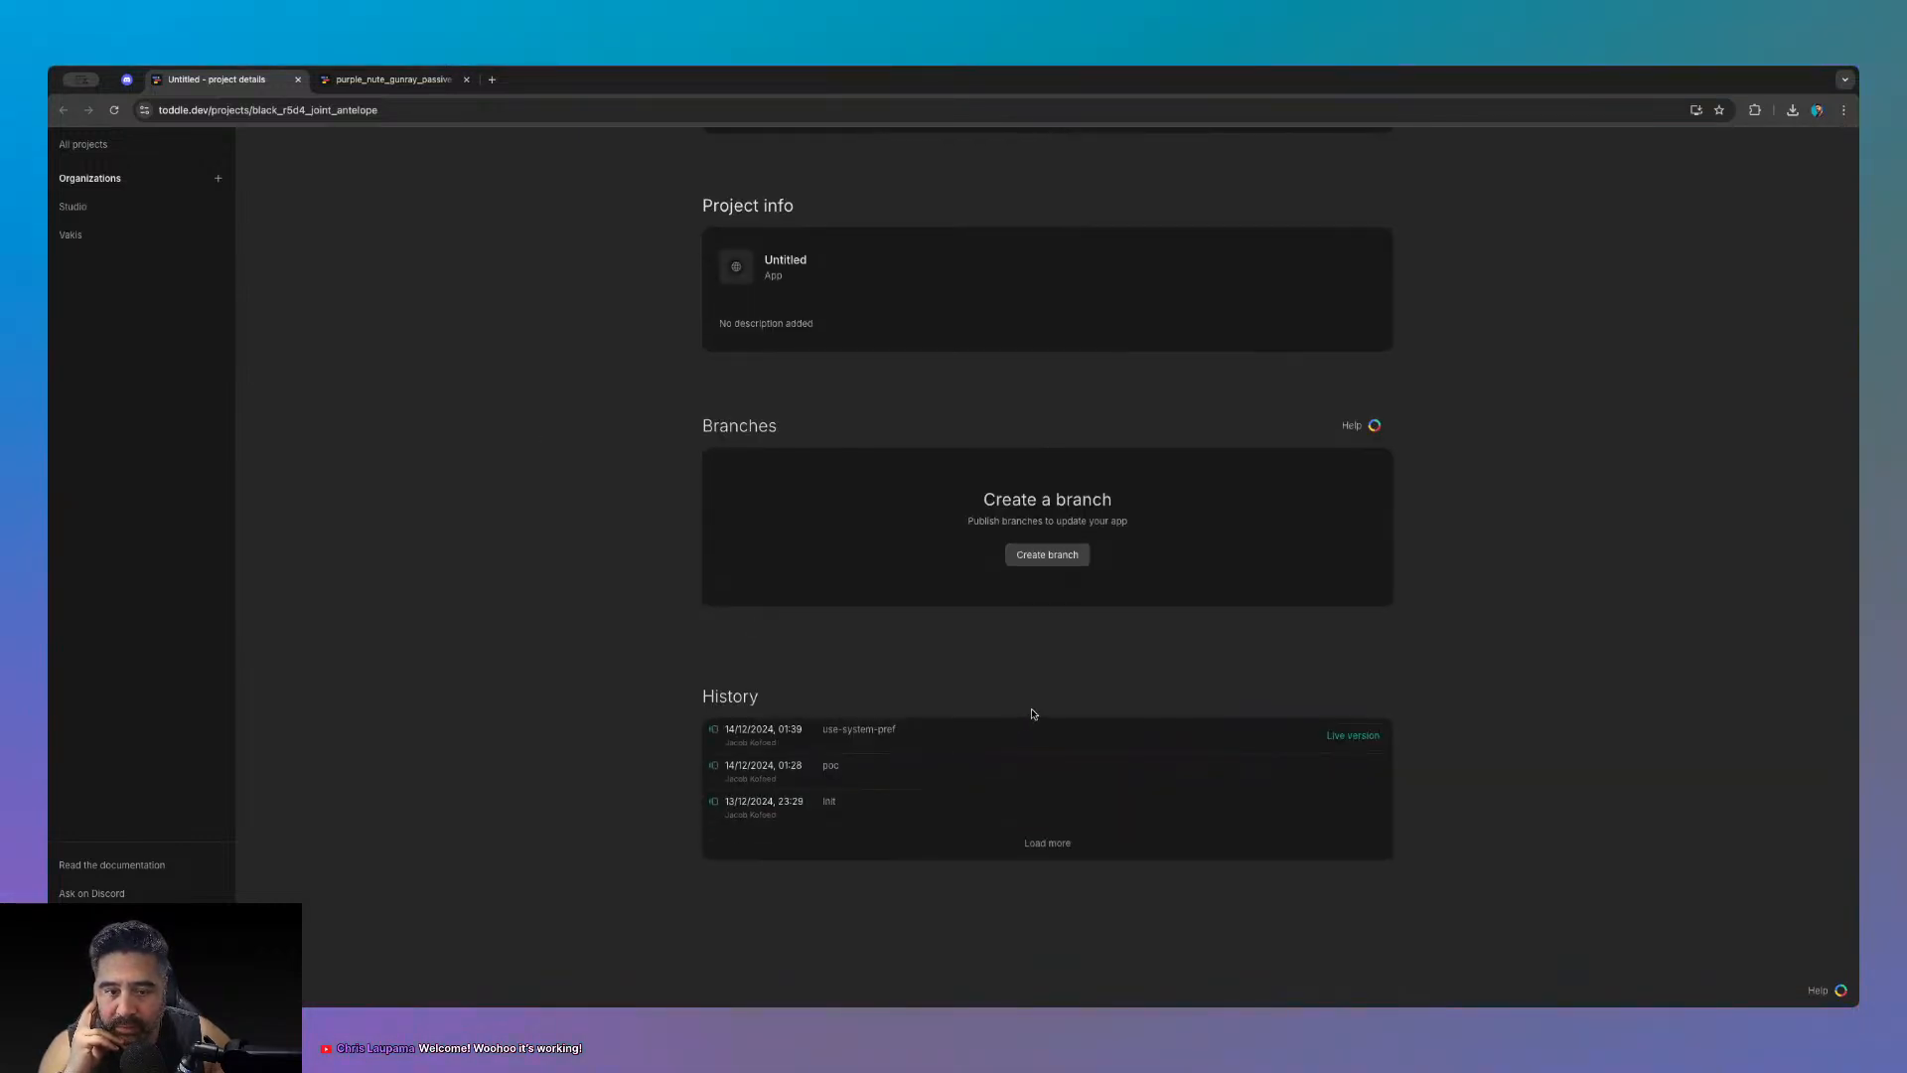
{"action": "scroll", "coordinate": [1036, 696], "scroll_direction": "up", "scroll_amount": 3}
{"action": "left_click", "coordinate": [1116, 267]}
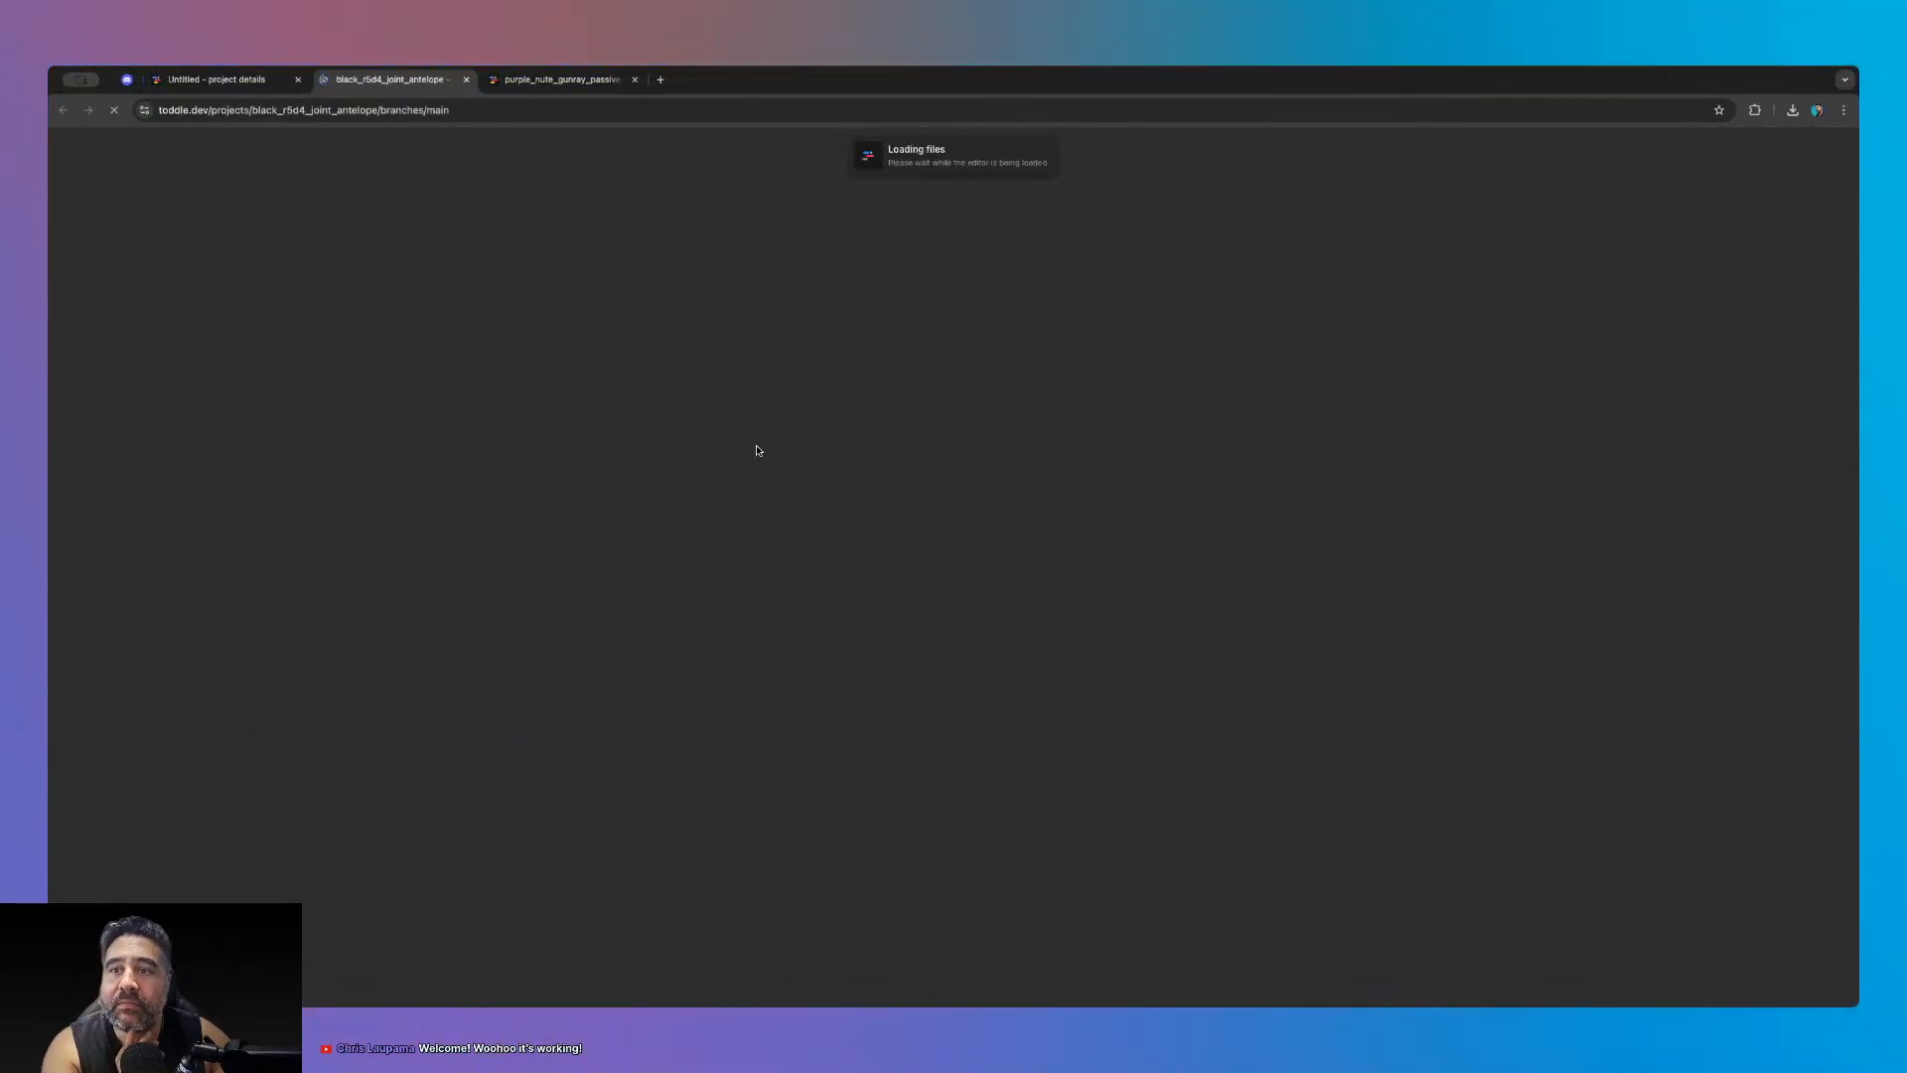
- Back on the project details page, load more version history entries
{"action": "key", "text": "ctrl+shift+Tab"}
{"action": "scroll", "coordinate": [885, 805], "scroll_direction": "down", "scroll_amount": 5}
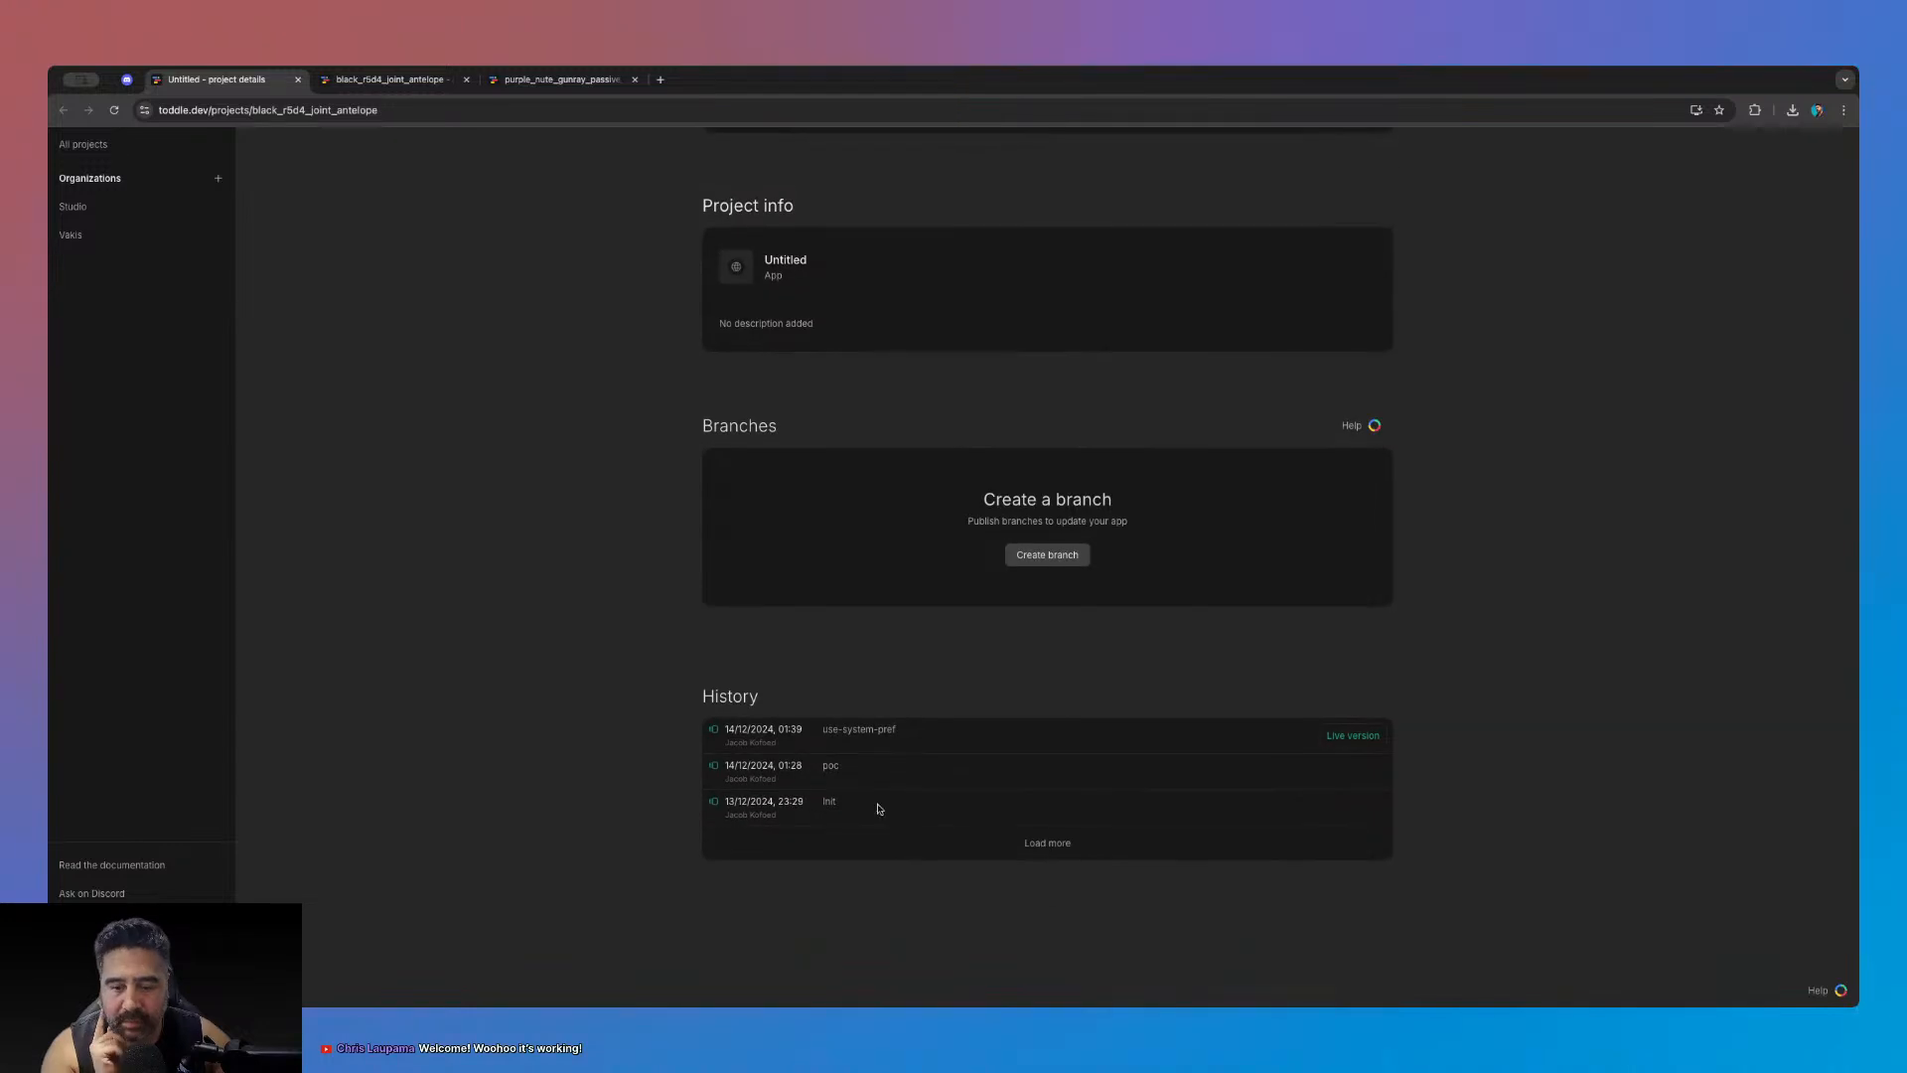
{"action": "left_click", "coordinate": [1059, 847]}
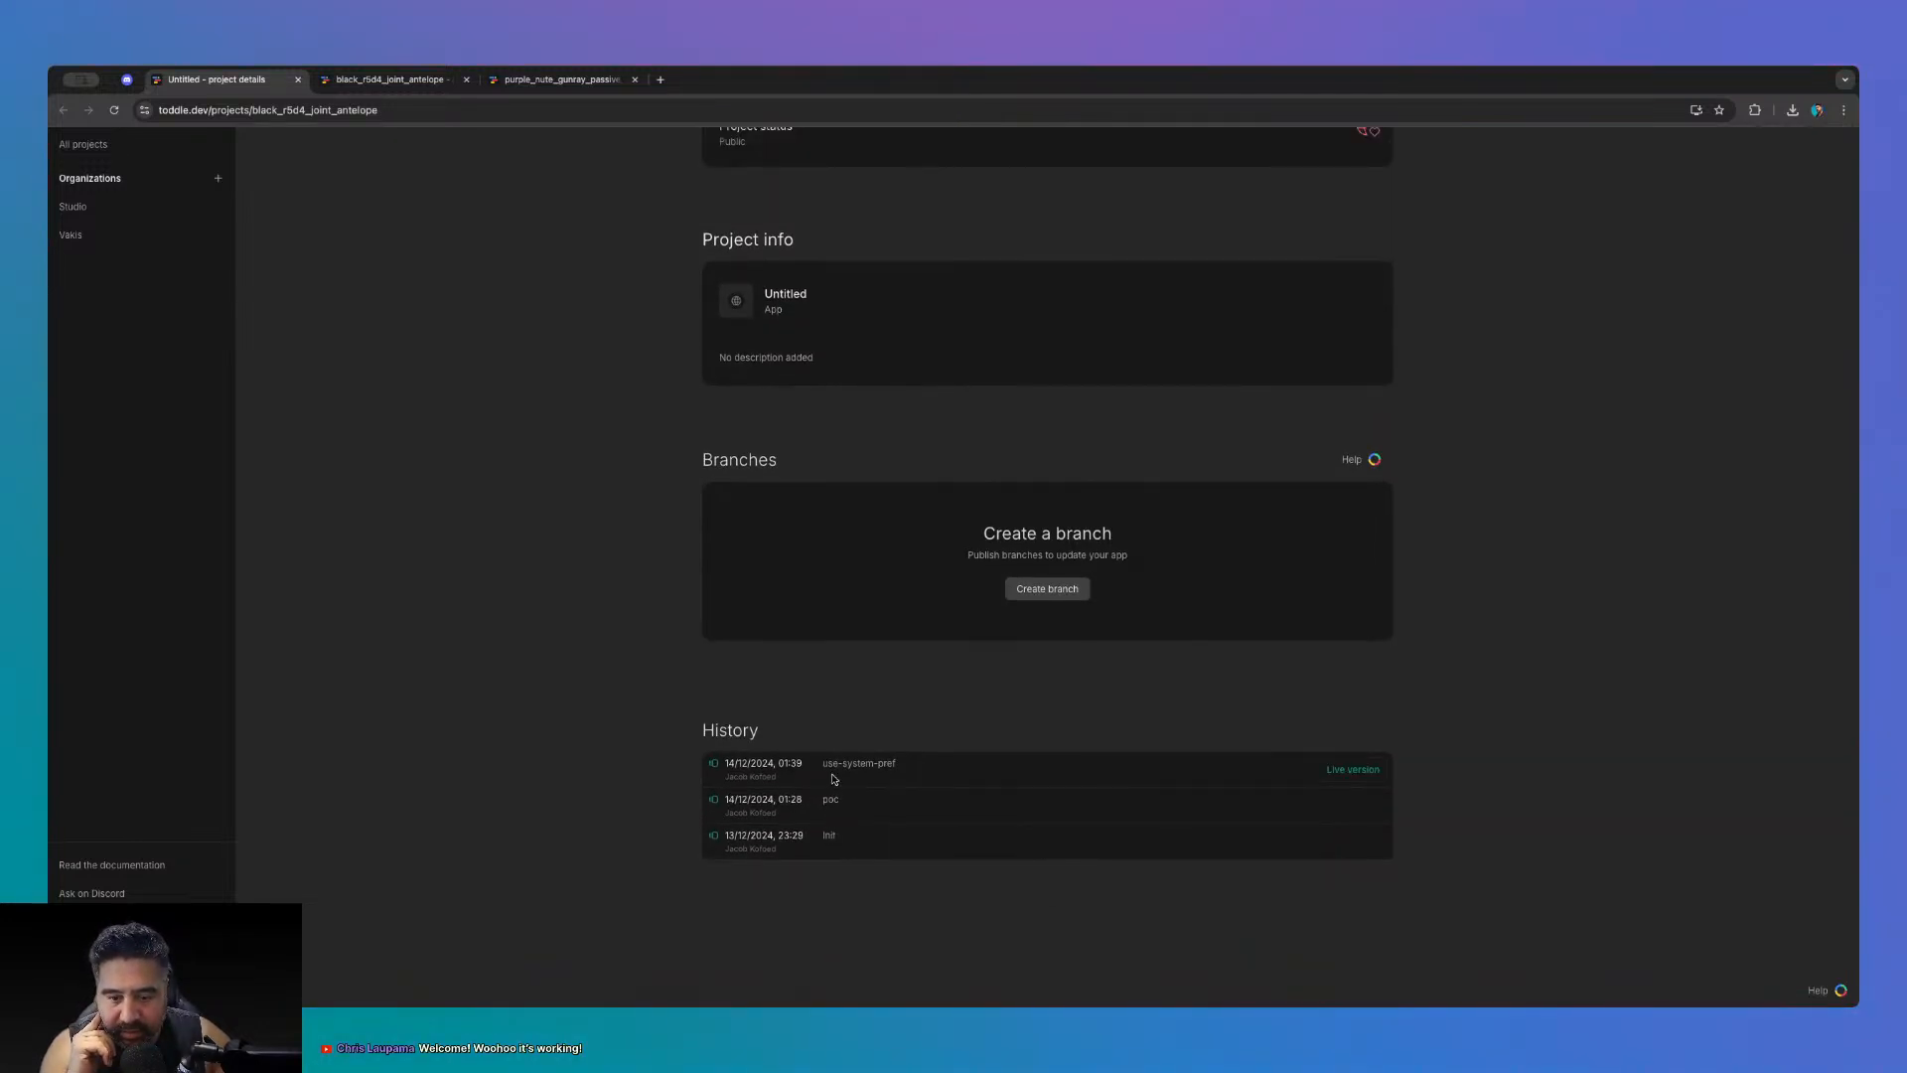
- Show the shared project's HomePage in the editor and enter test mode
{"action": "key", "text": "ctrl+shift+Tab"}
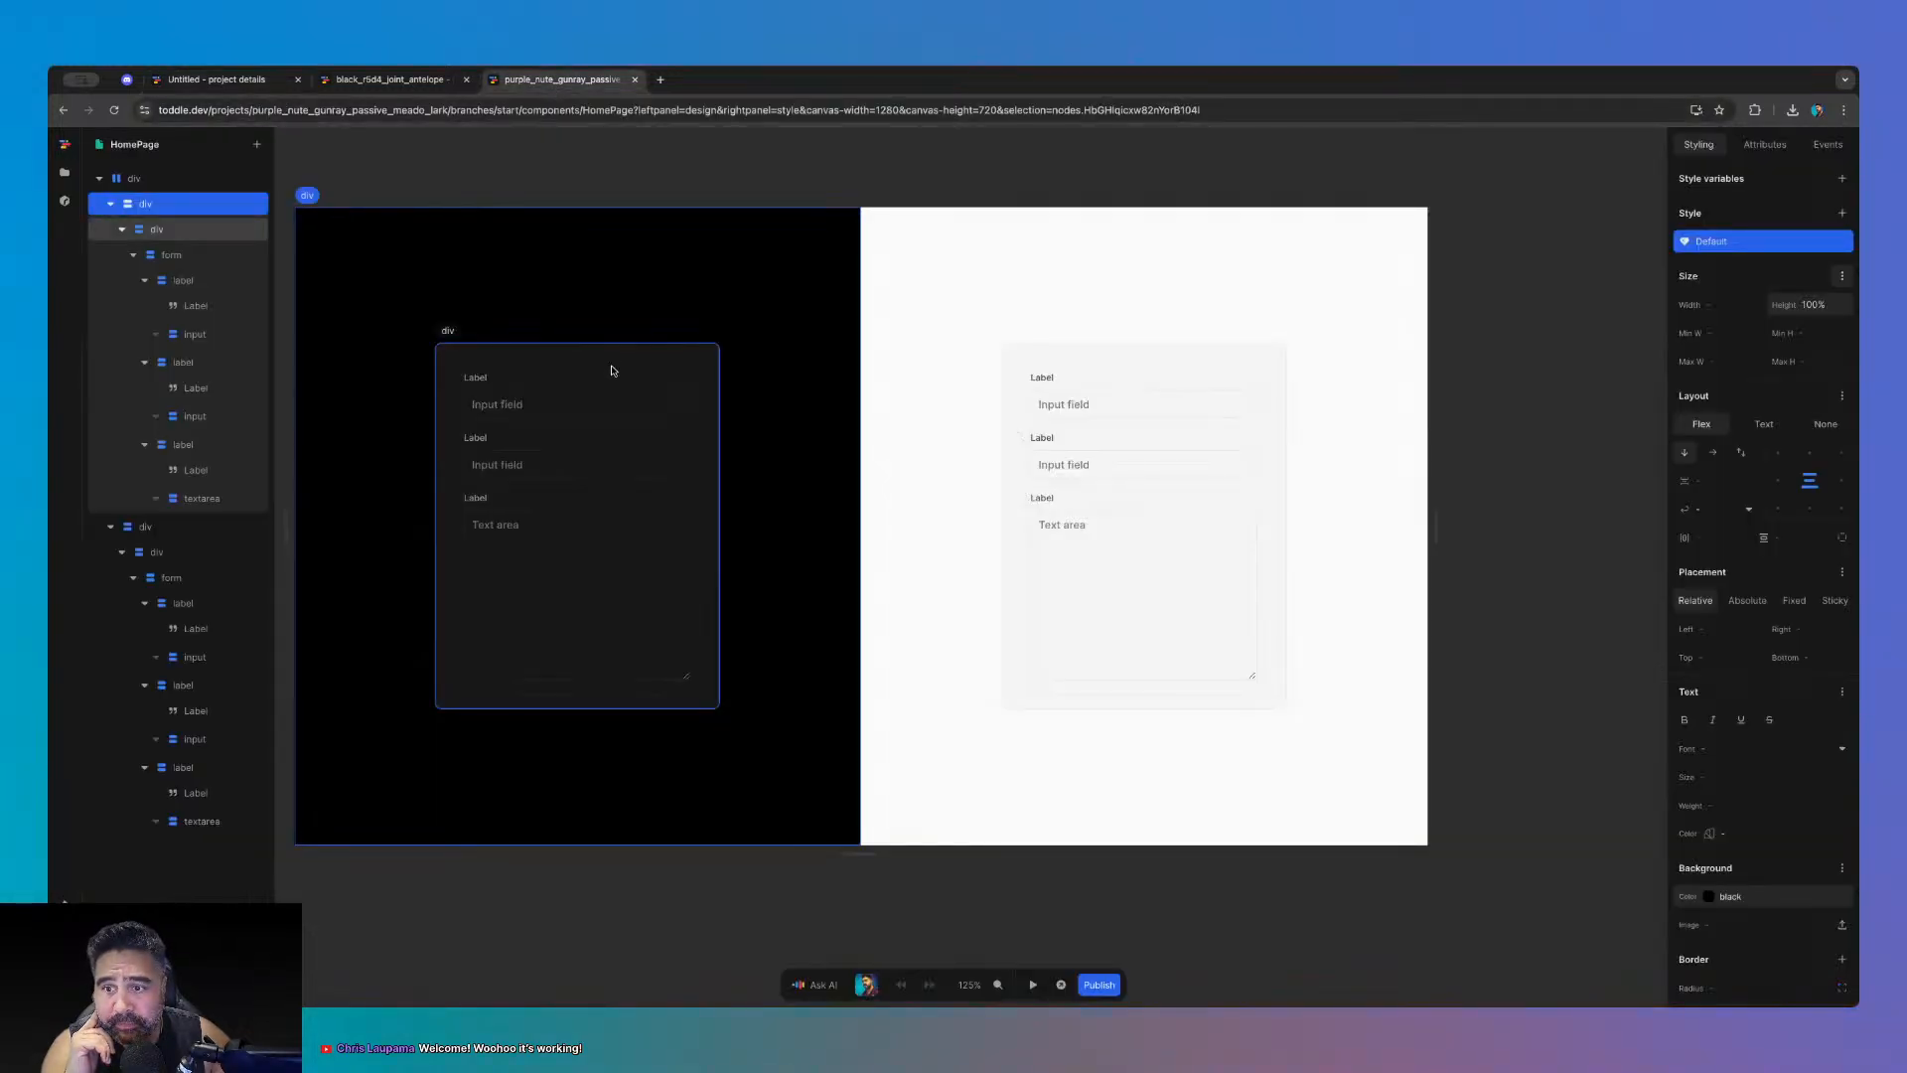
{"action": "left_click", "coordinate": [385, 83]}
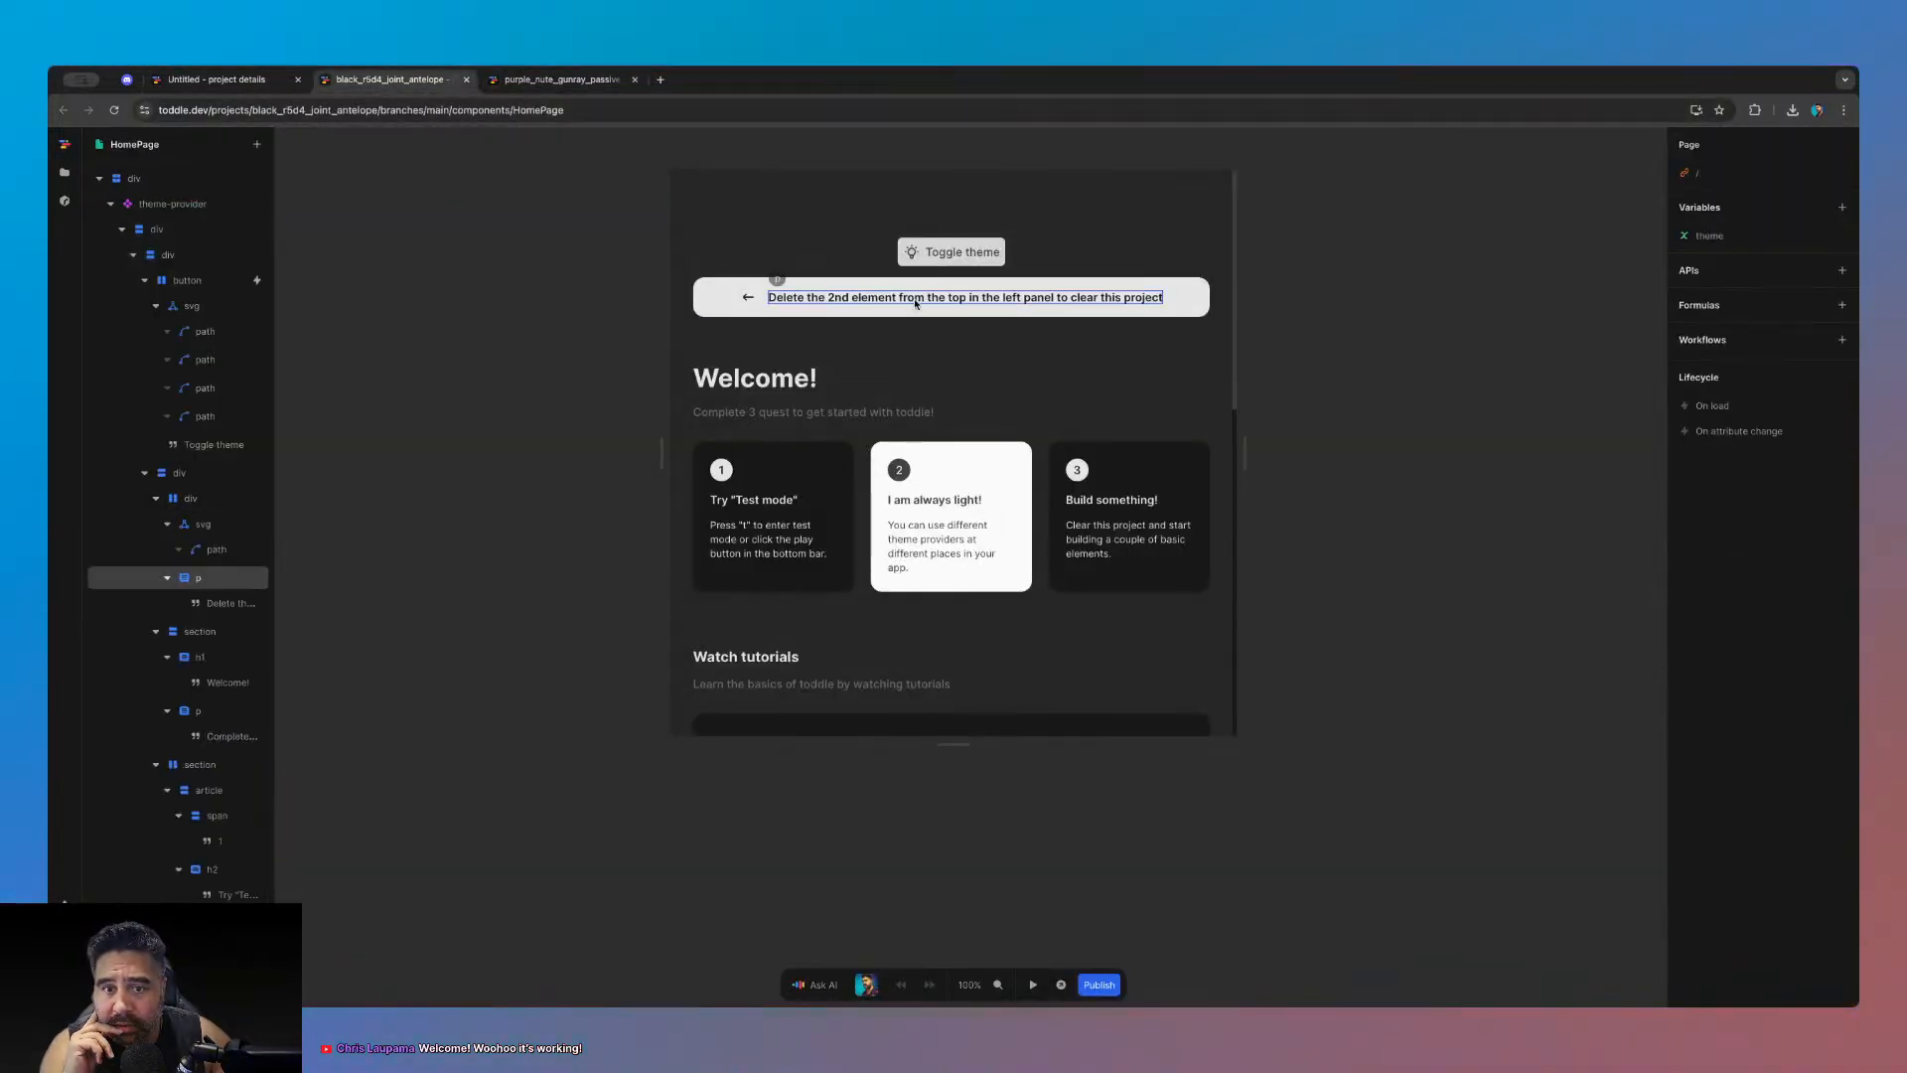
{"action": "key", "text": "t"}
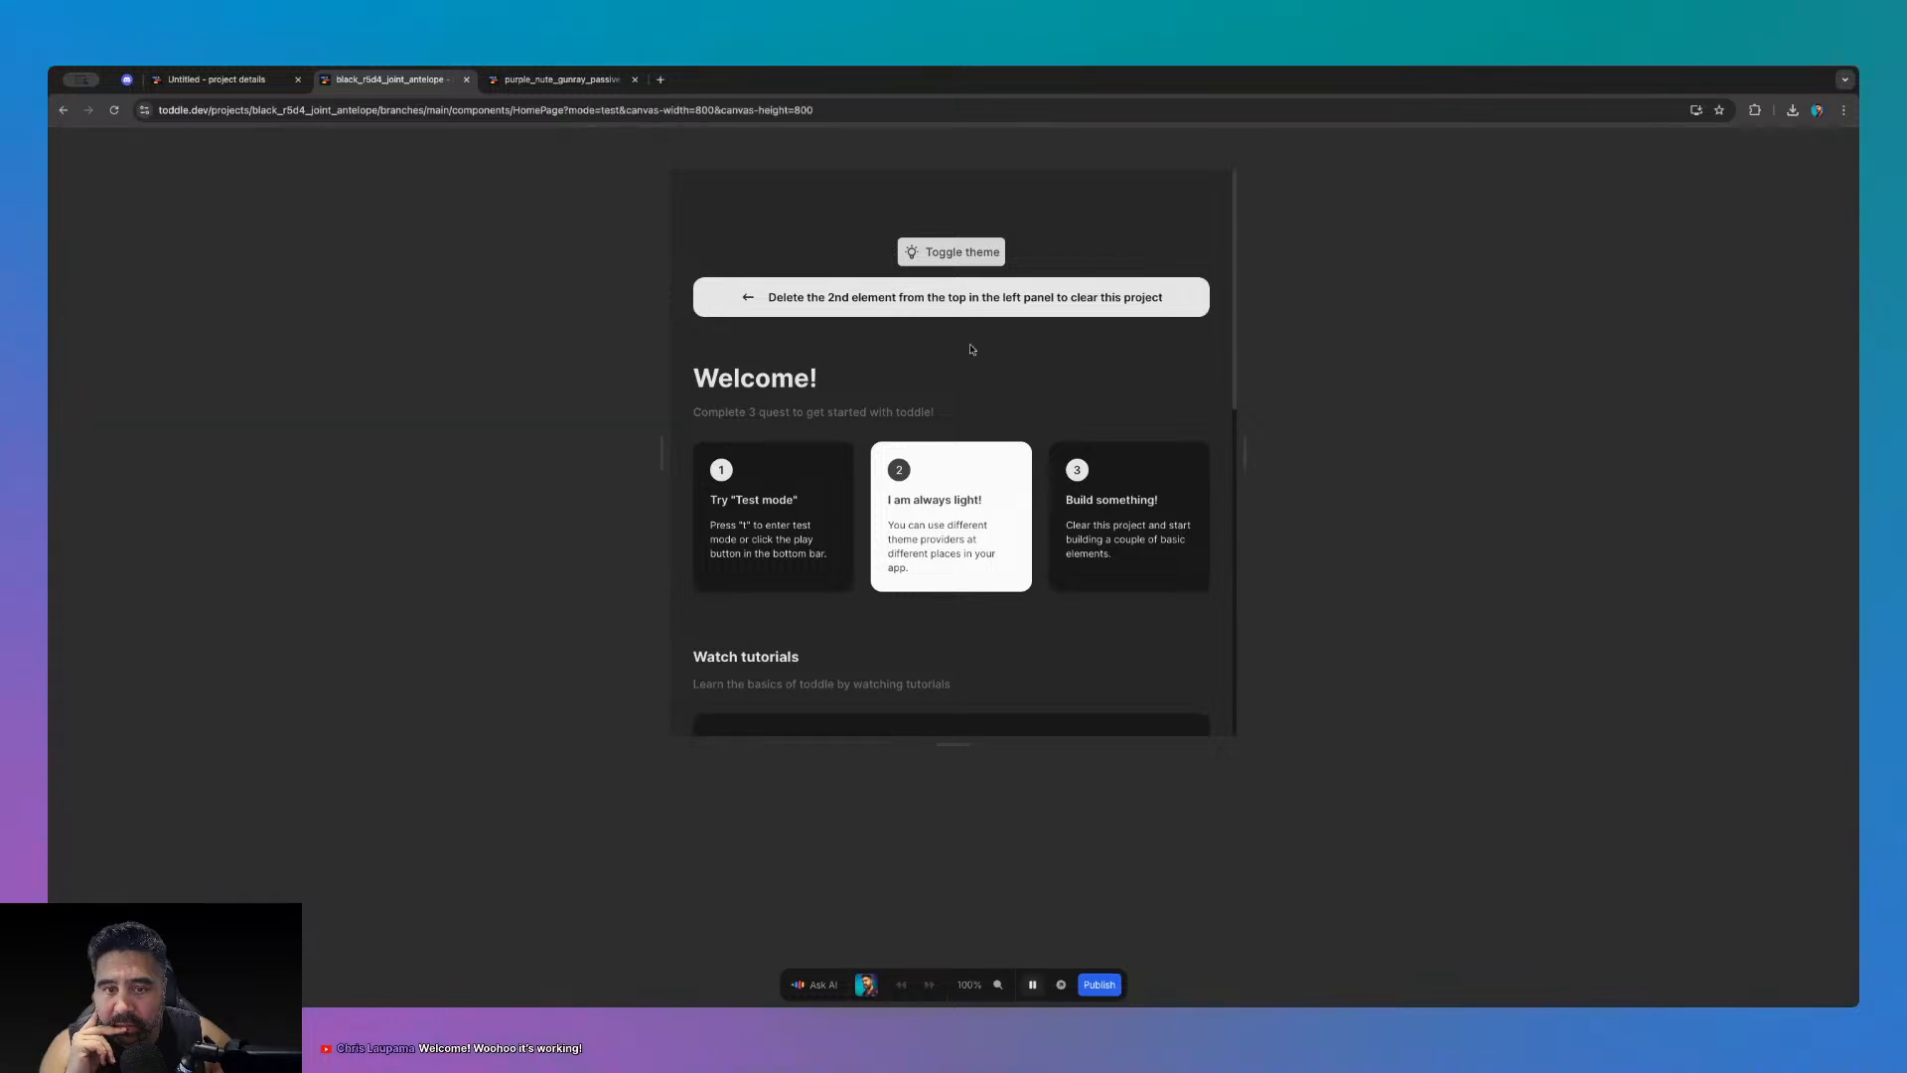
- Toggle the page theme between dark and light repeatedly, ending on light
{"action": "left_click", "coordinate": [958, 254]}
{"action": "left_click", "coordinate": [958, 254]}
{"action": "left_click", "coordinate": [958, 254]}
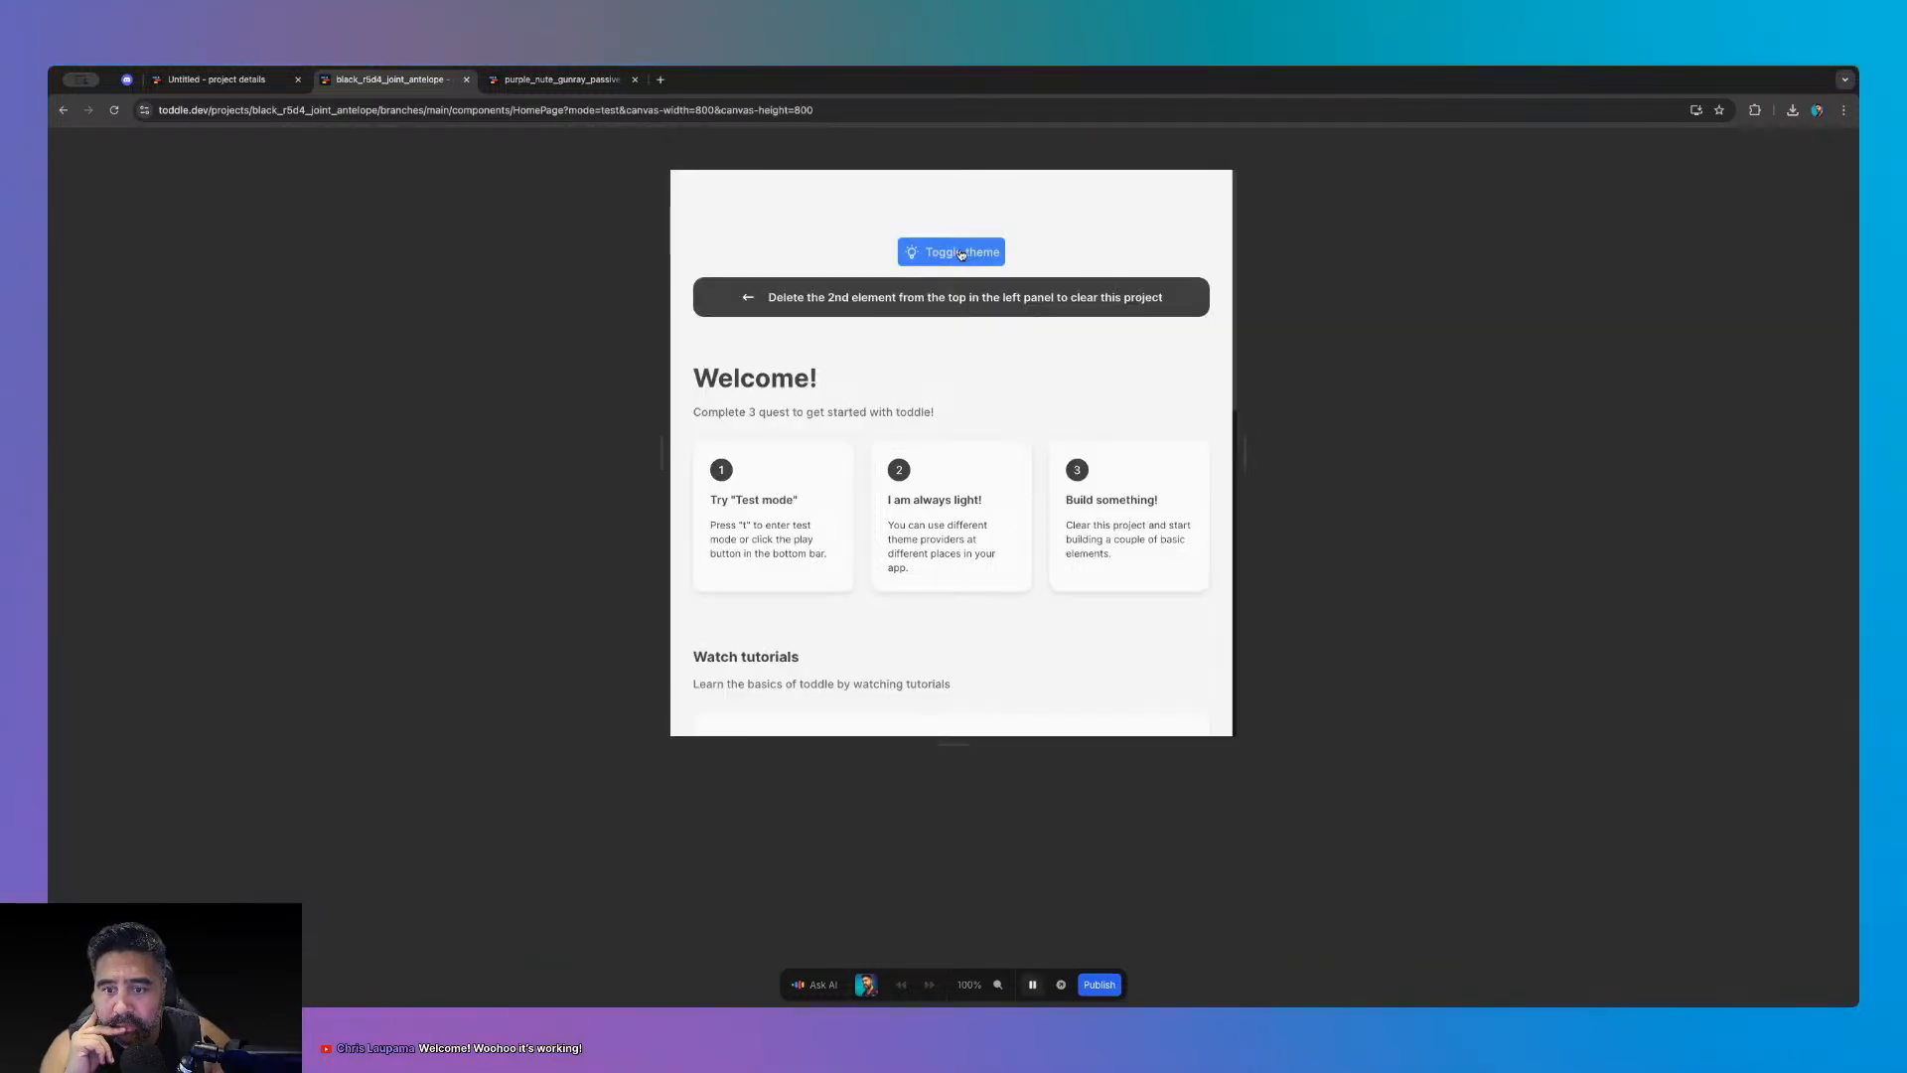
{"action": "left_click", "coordinate": [959, 255]}
{"action": "left_click", "coordinate": [960, 254]}
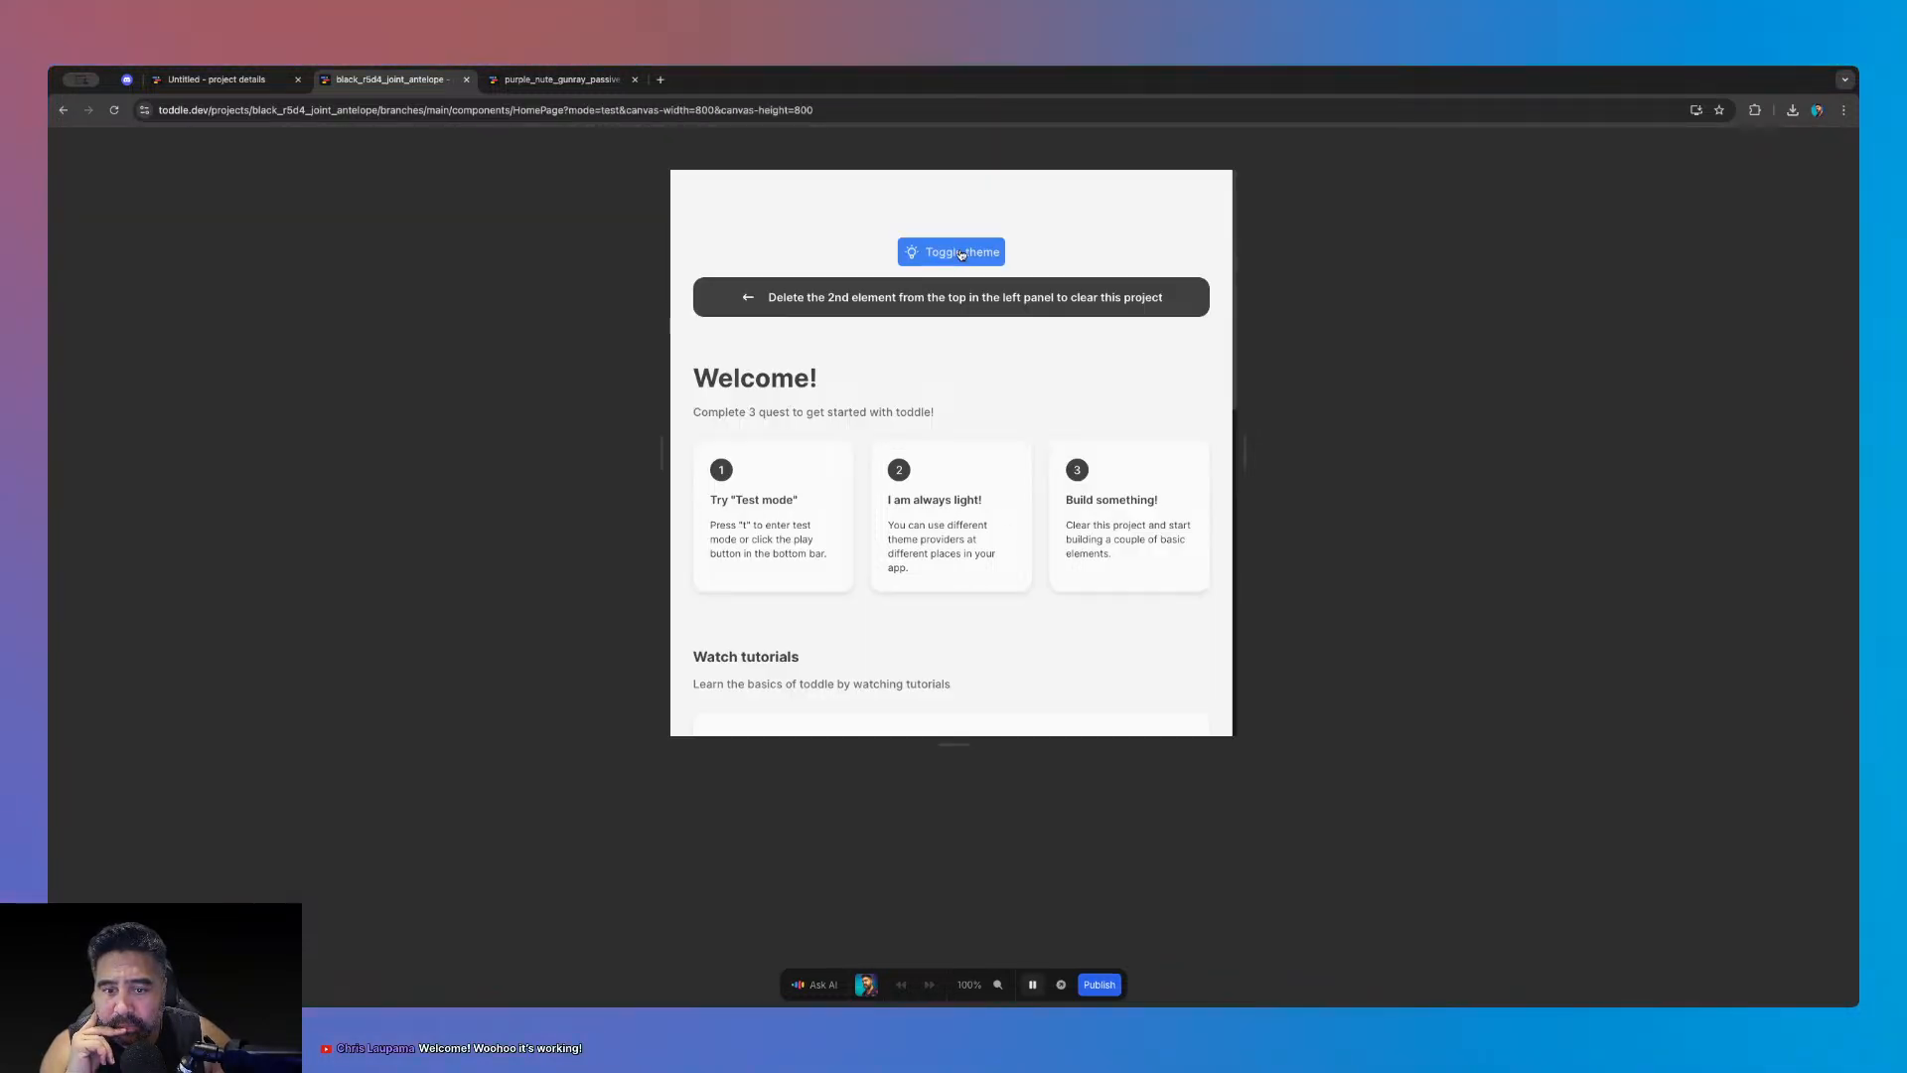
{"action": "left_click", "coordinate": [960, 254]}
{"action": "left_click", "coordinate": [960, 255]}
{"action": "left_click", "coordinate": [961, 254]}
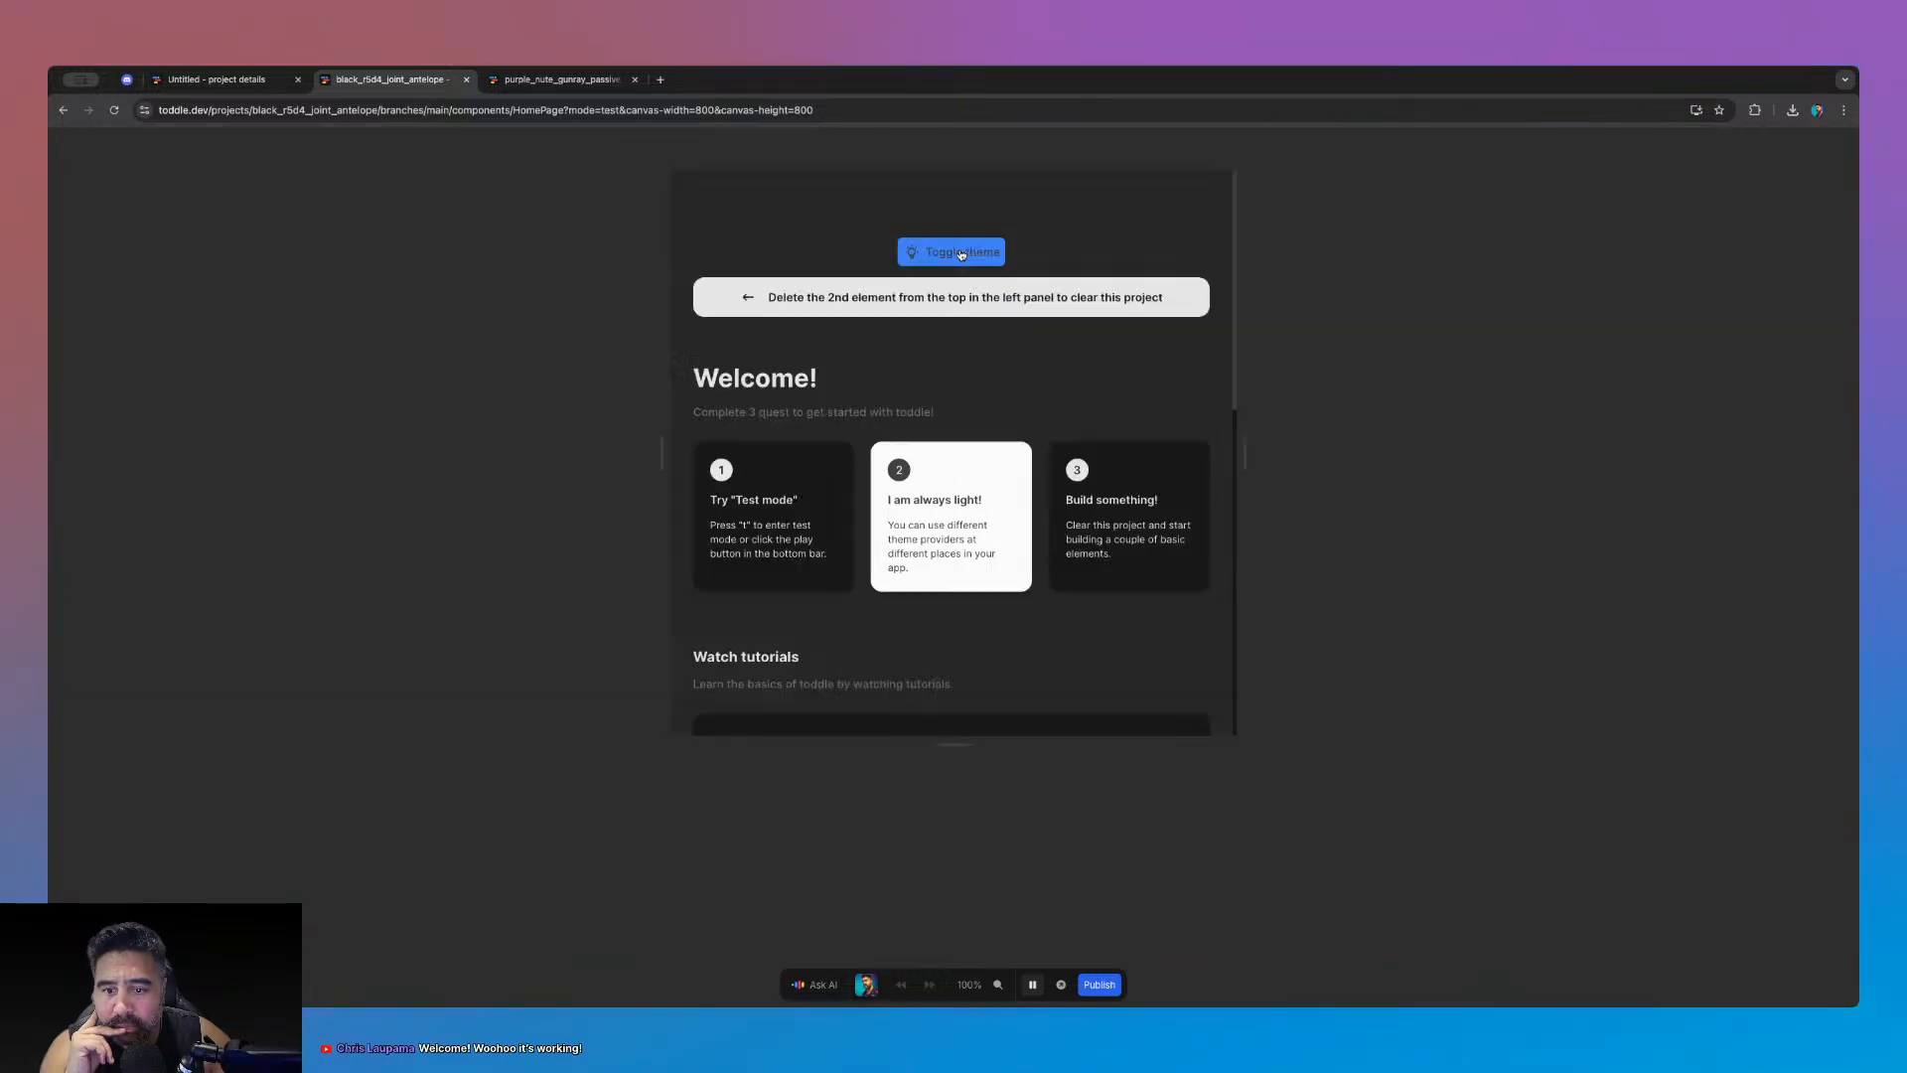
{"action": "left_click", "coordinate": [960, 254]}
{"action": "left_click", "coordinate": [961, 255]}
{"action": "left_click", "coordinate": [961, 254]}
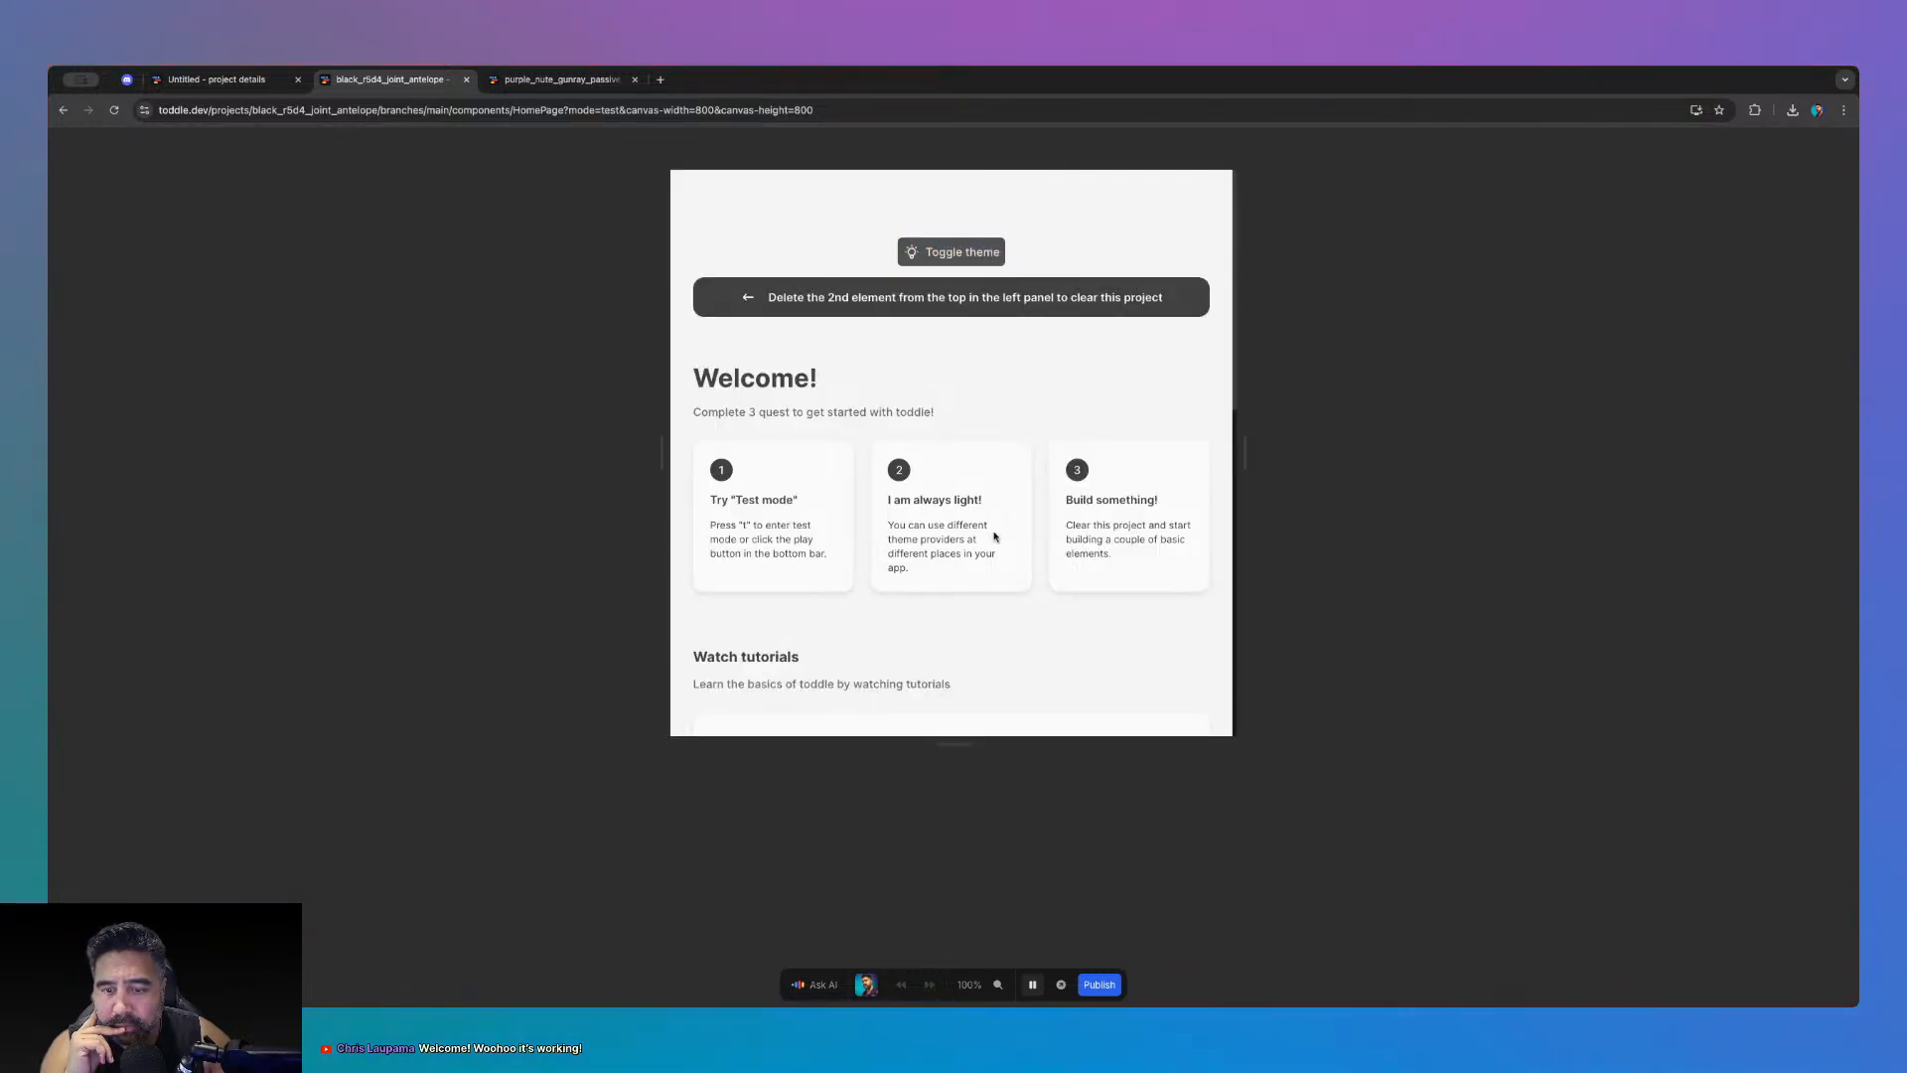
- Leave test mode and inspect the formula behind theme-provider's theme attribute
{"action": "key", "text": "t"}
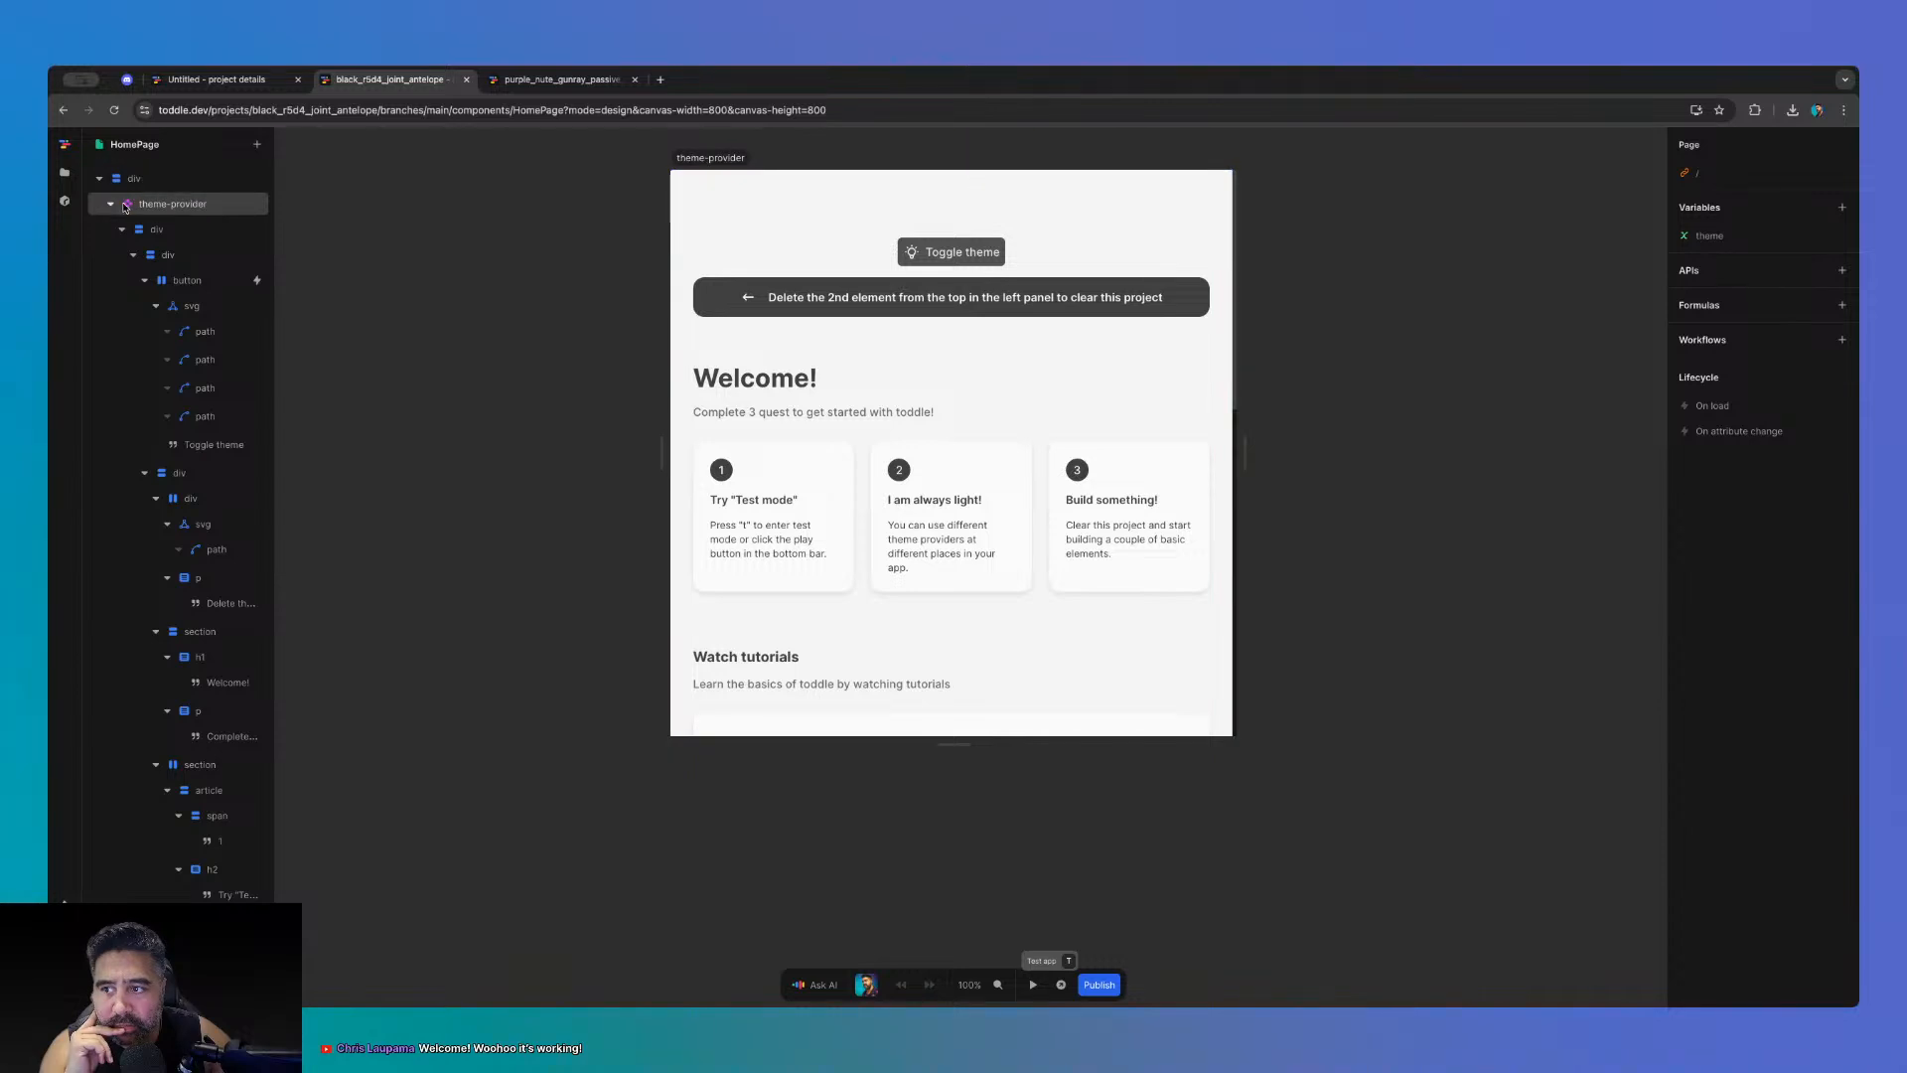
{"action": "left_click", "coordinate": [195, 205]}
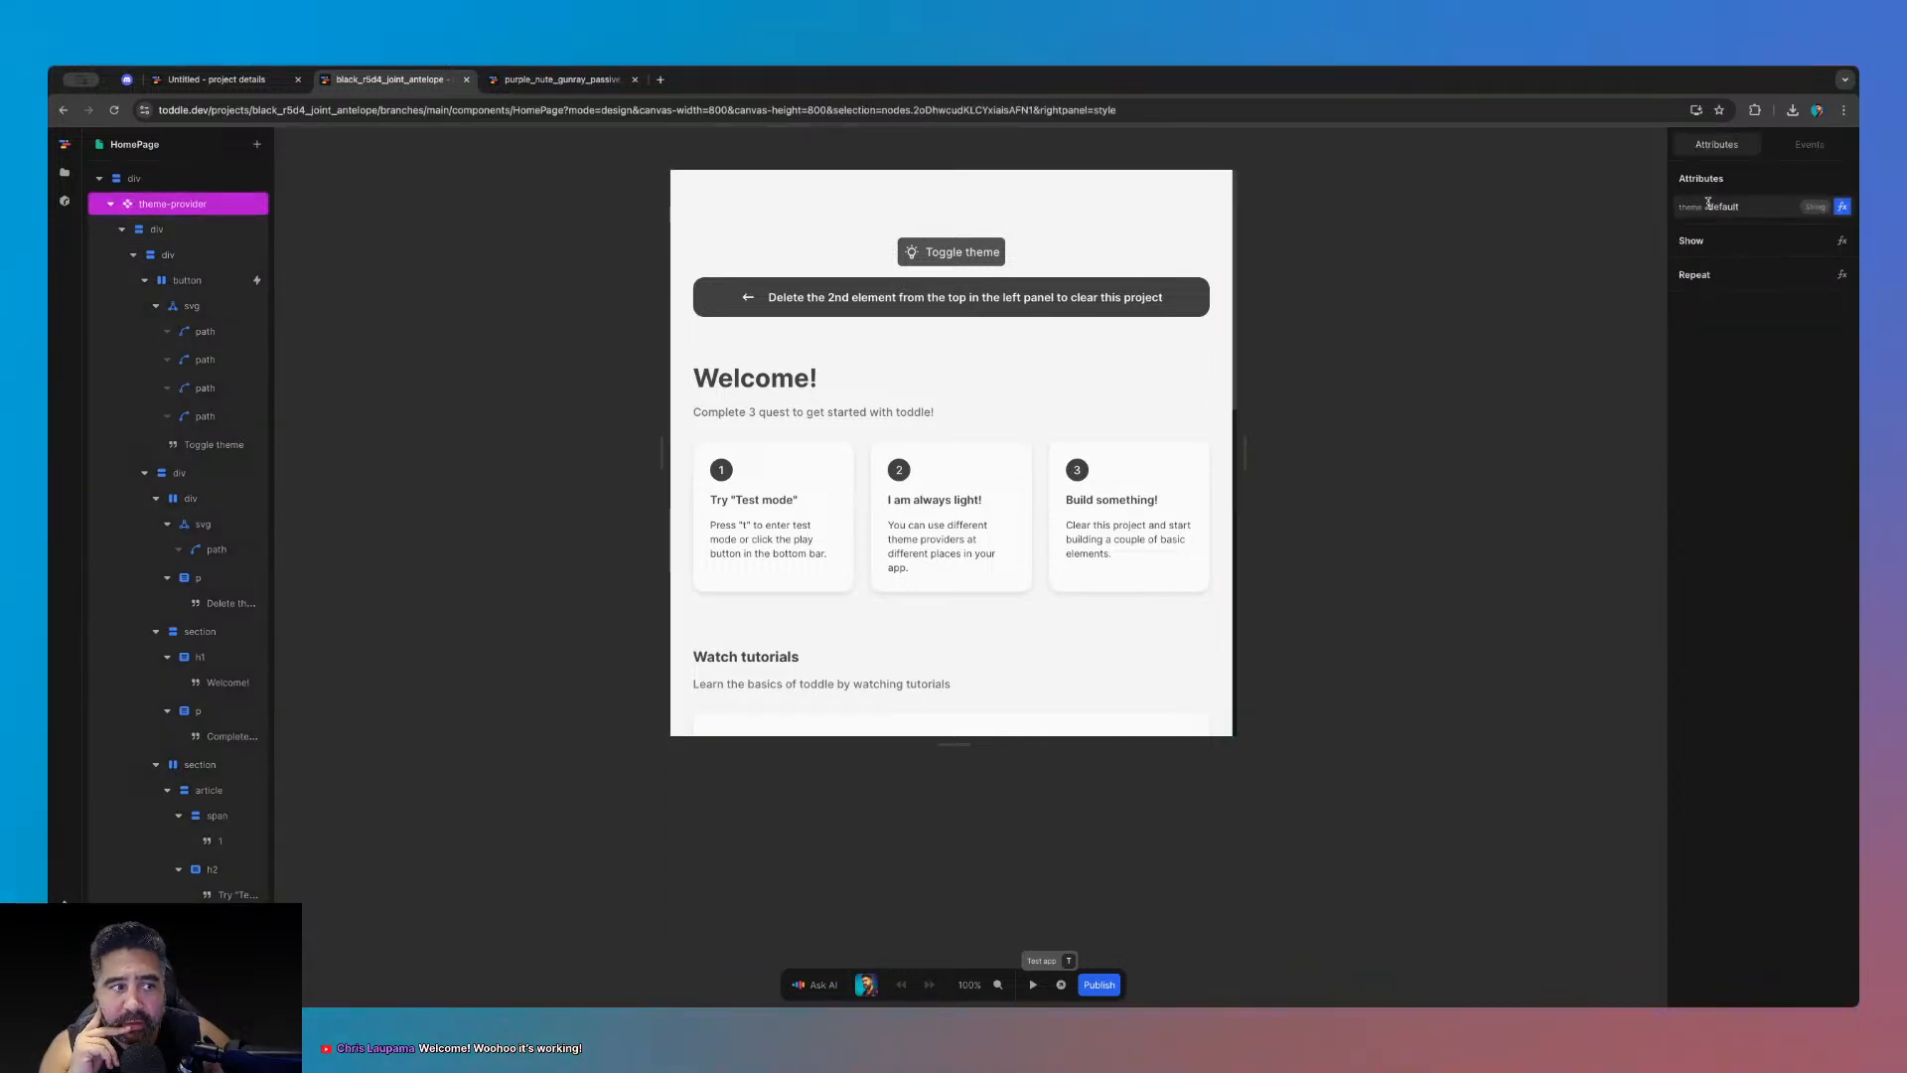
{"action": "left_click", "coordinate": [1841, 209]}
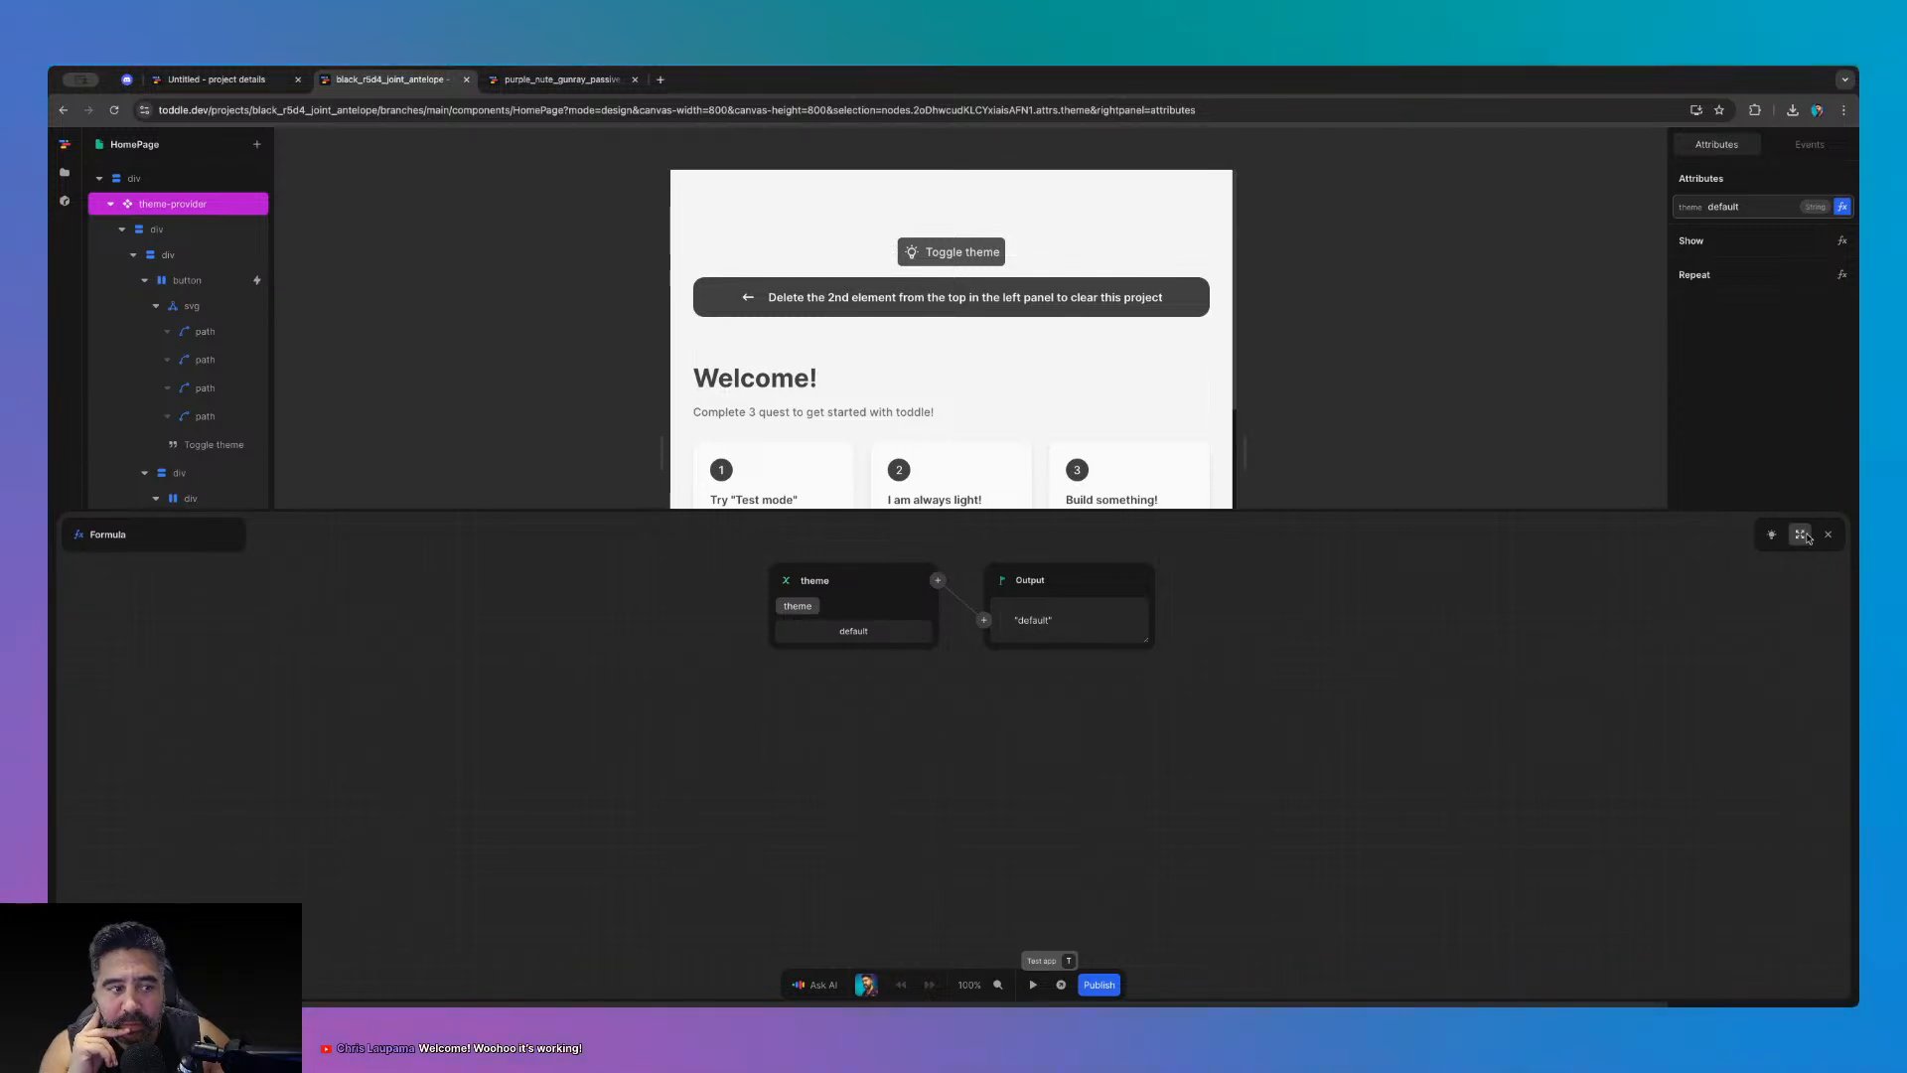
{"action": "left_click", "coordinate": [1826, 536]}
- Inspect the page's theme variable, then collapse the theme-provider branch
{"action": "left_click", "coordinate": [1557, 537]}
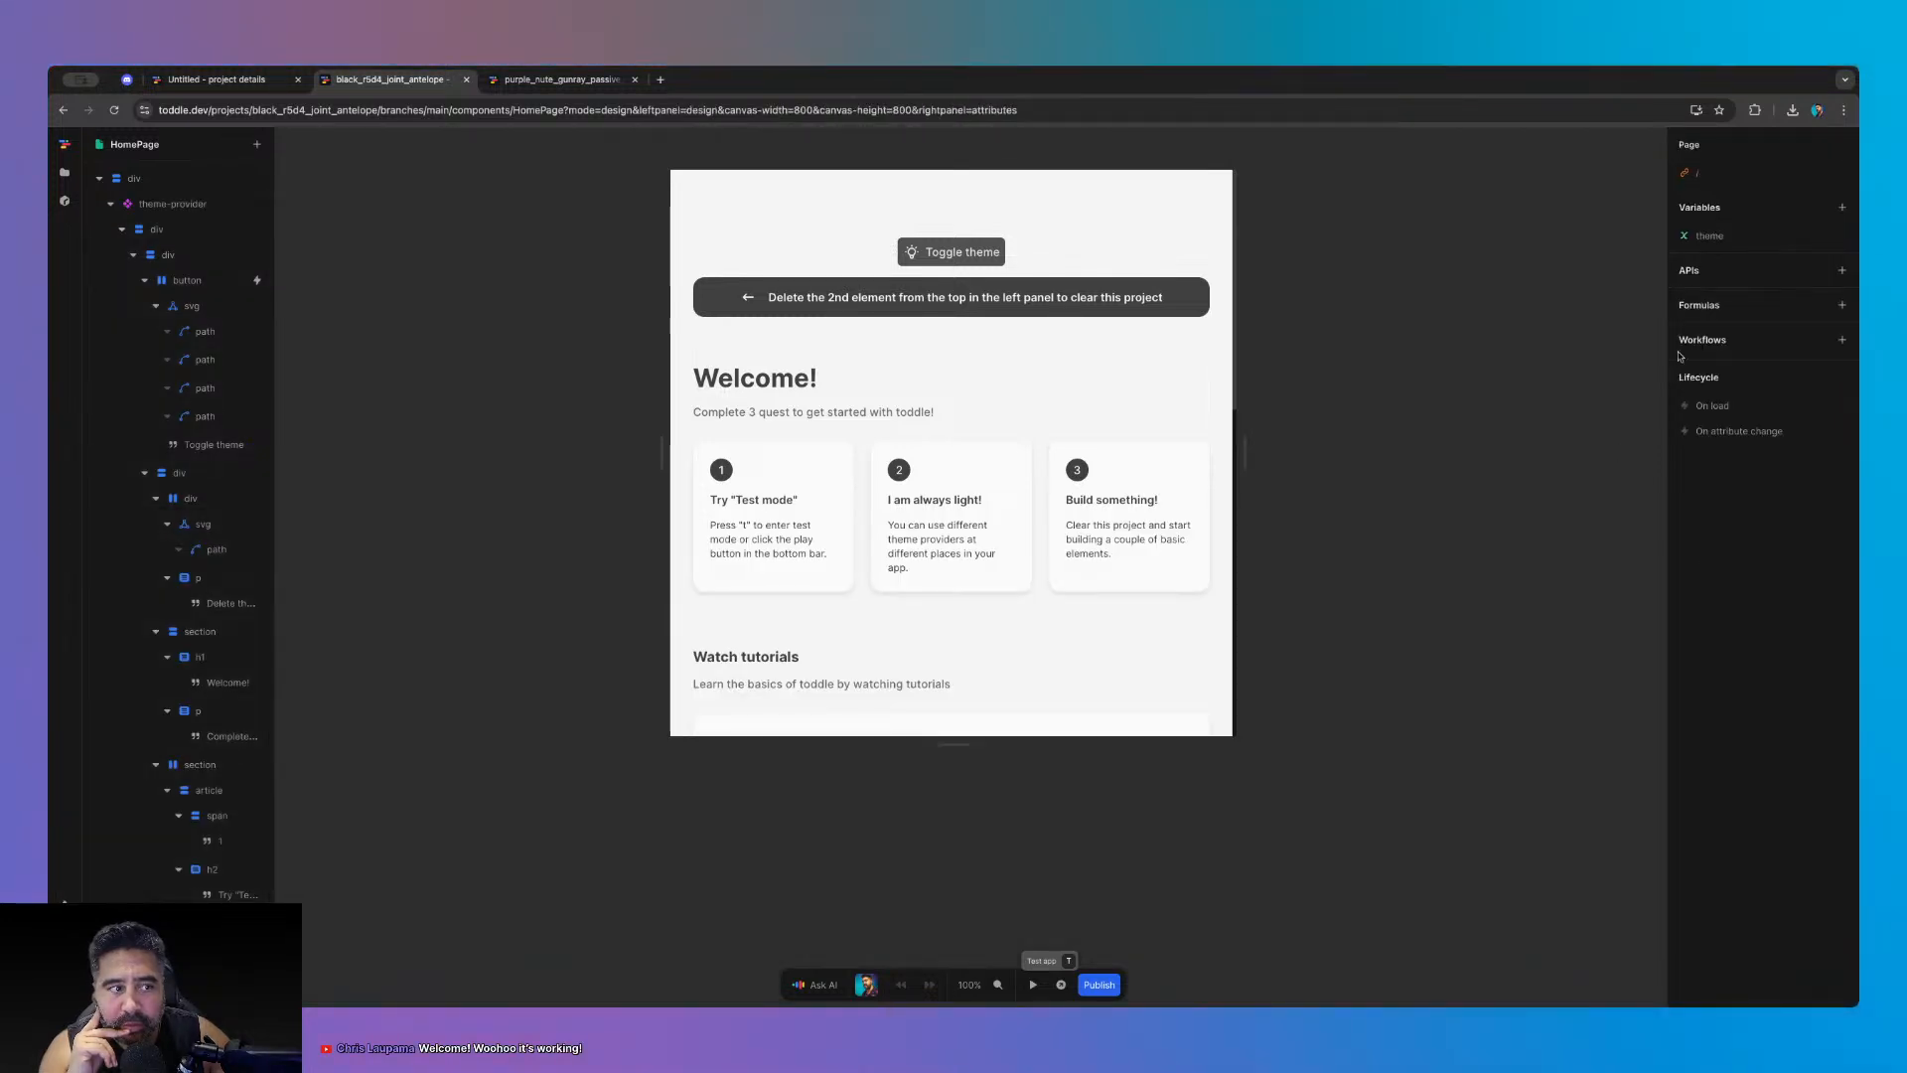
{"action": "left_click", "coordinate": [1711, 236]}
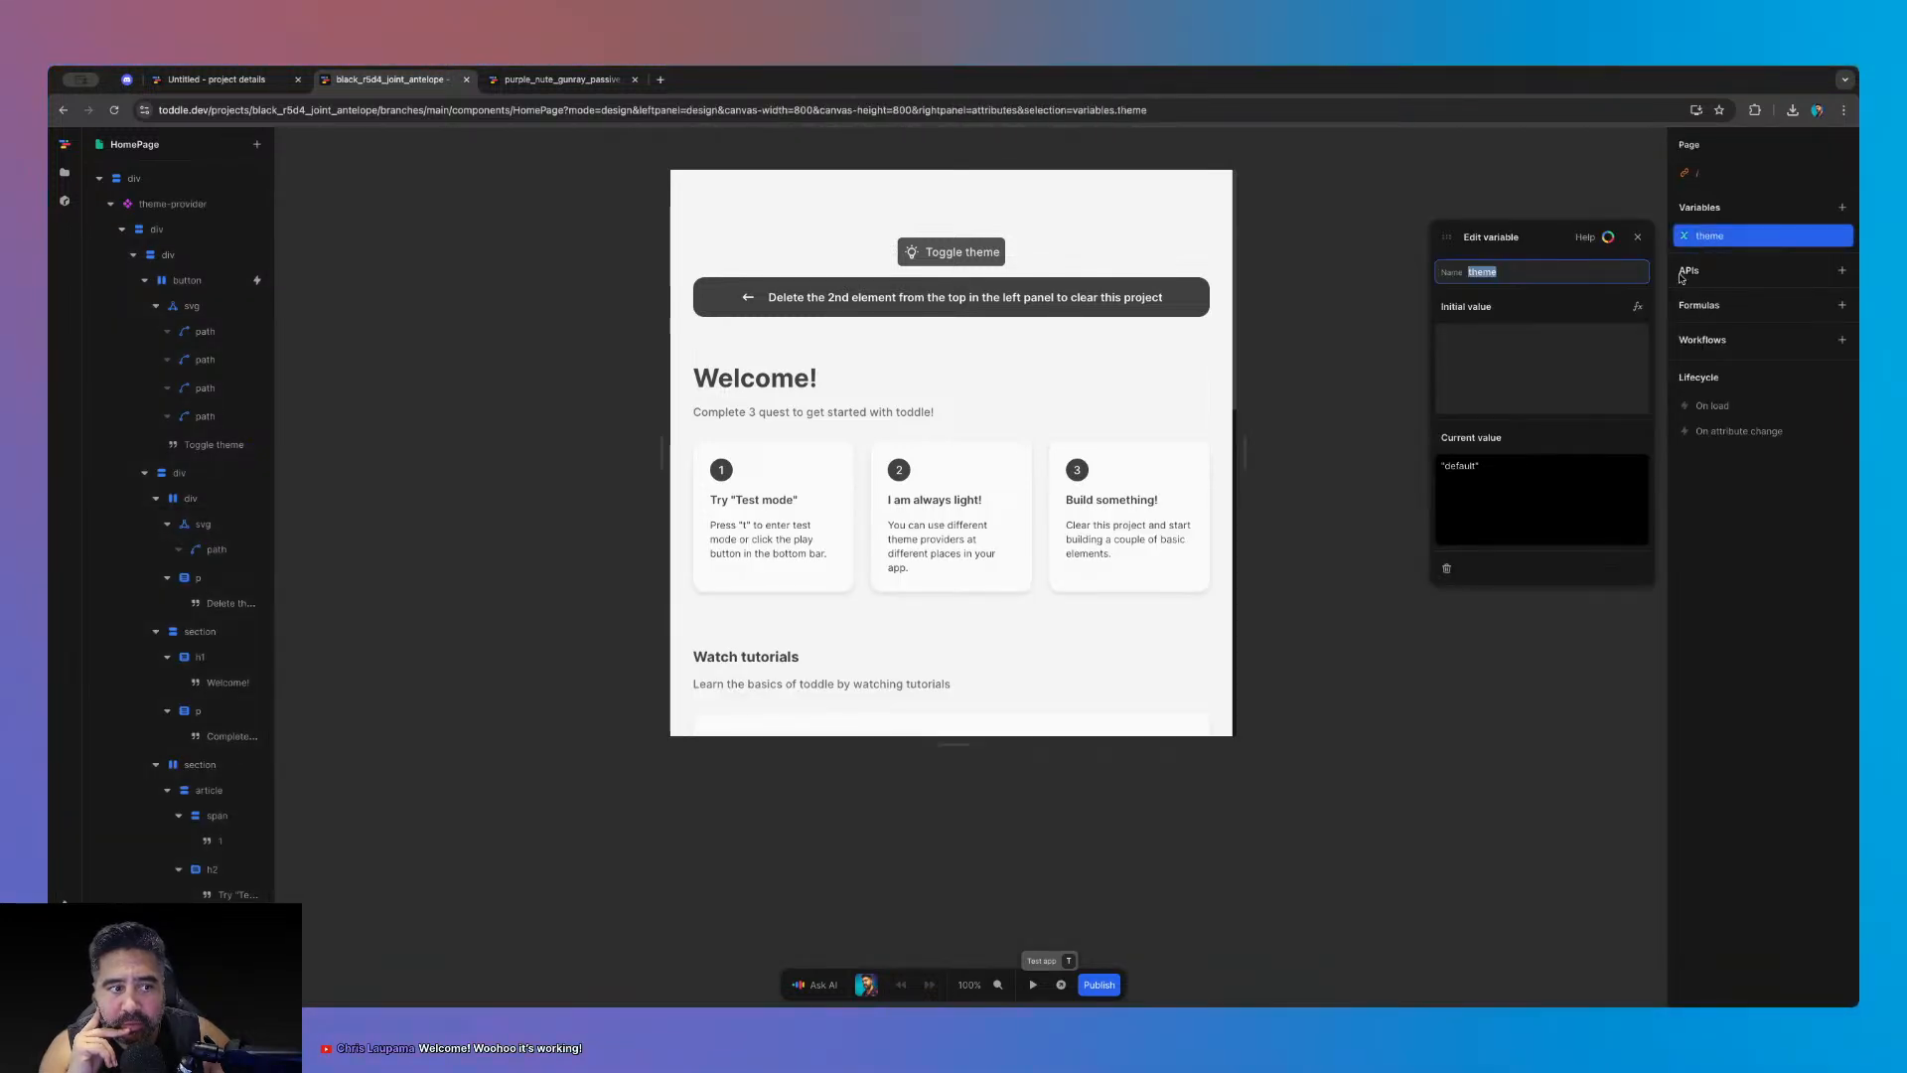
{"action": "left_click", "coordinate": [1638, 237]}
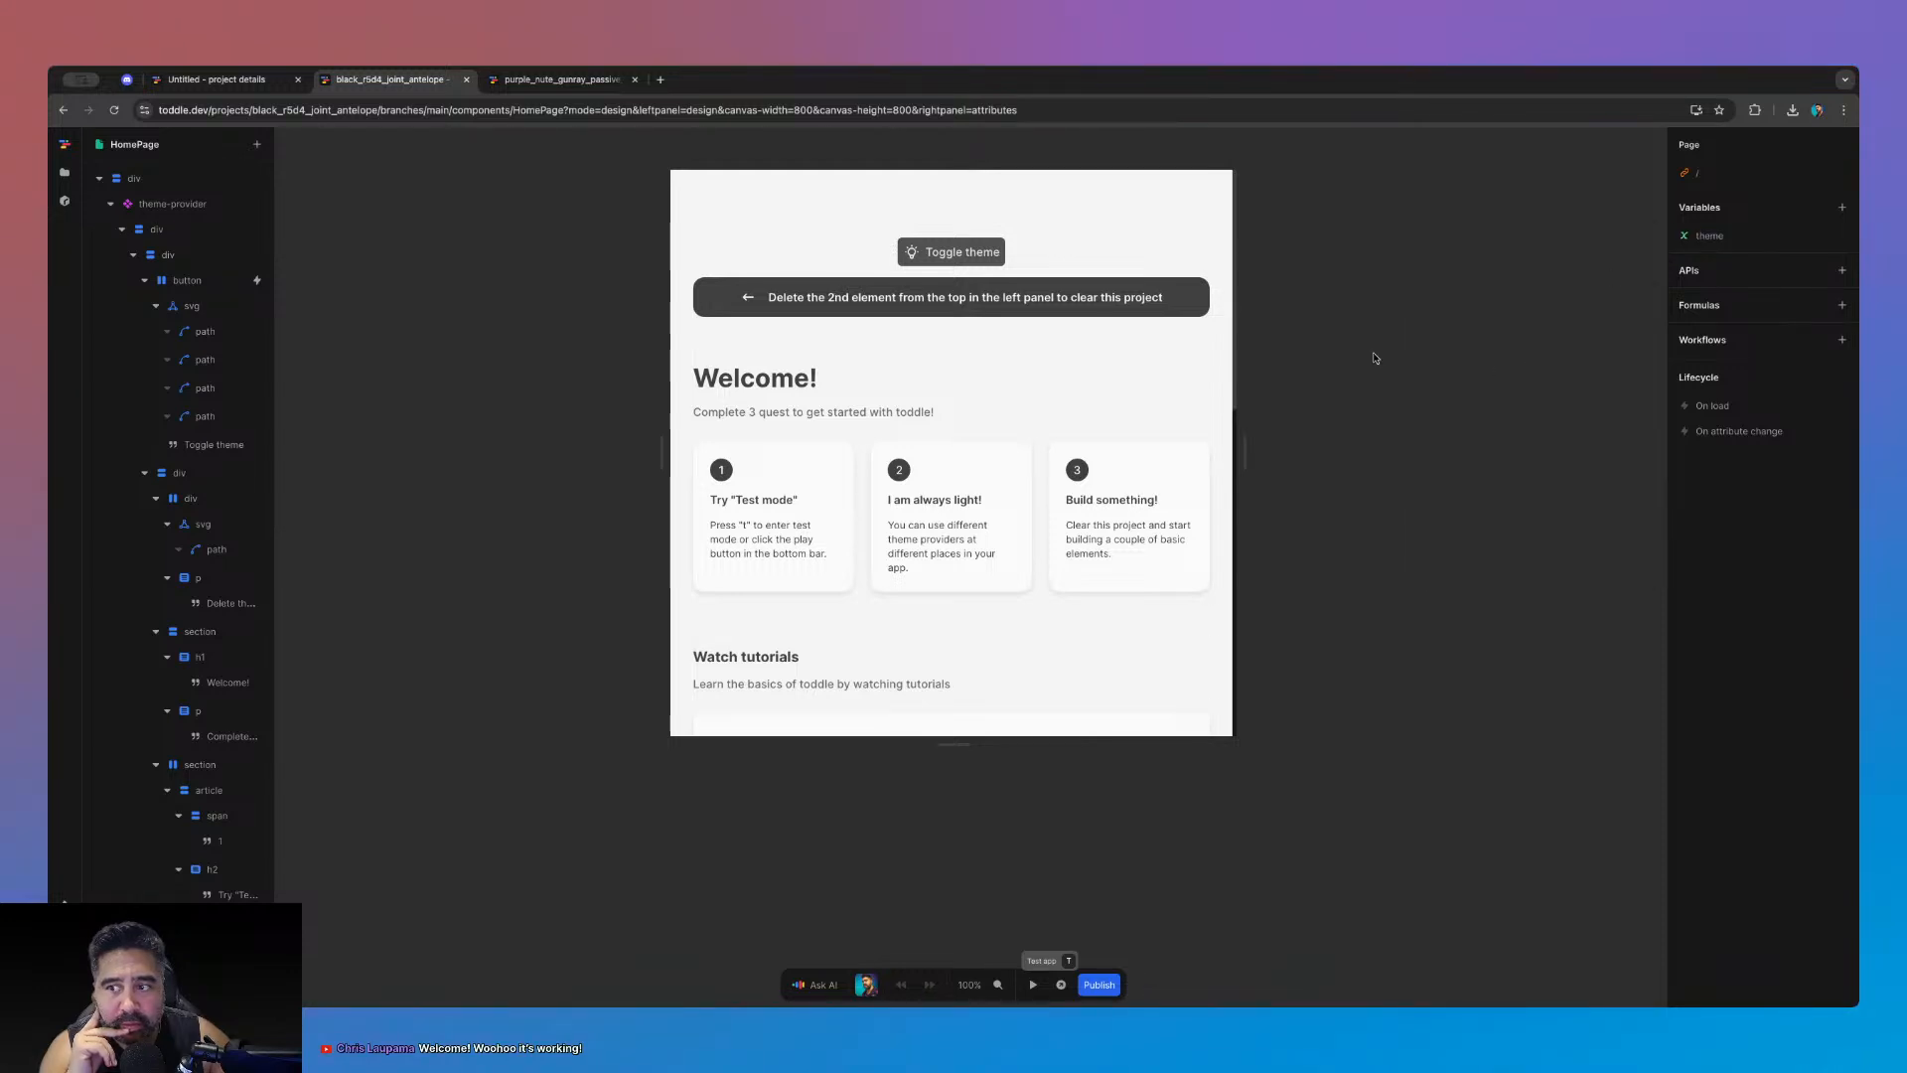
{"action": "left_click", "coordinate": [107, 204]}
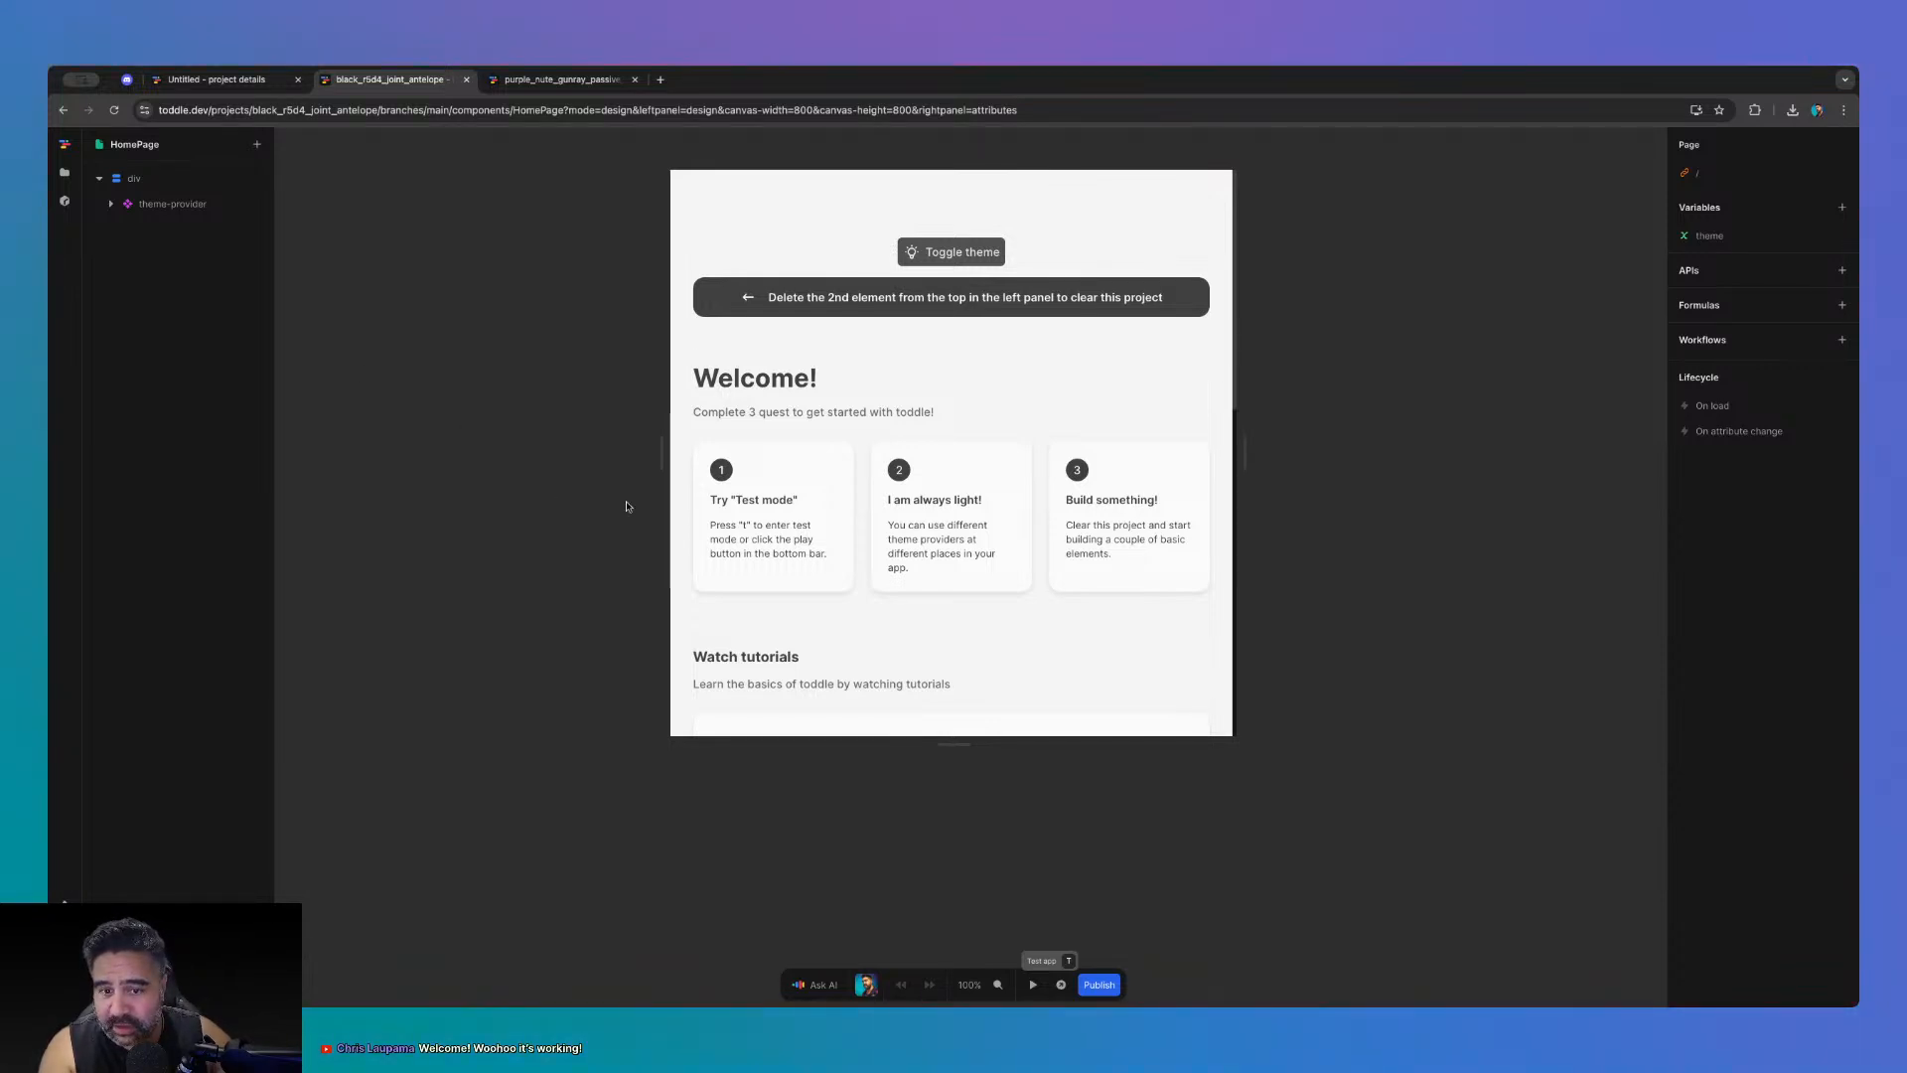
- Browse the project files and Settings, closing the broken upgrade-offer tab
{"action": "left_click", "coordinate": [64, 172]}
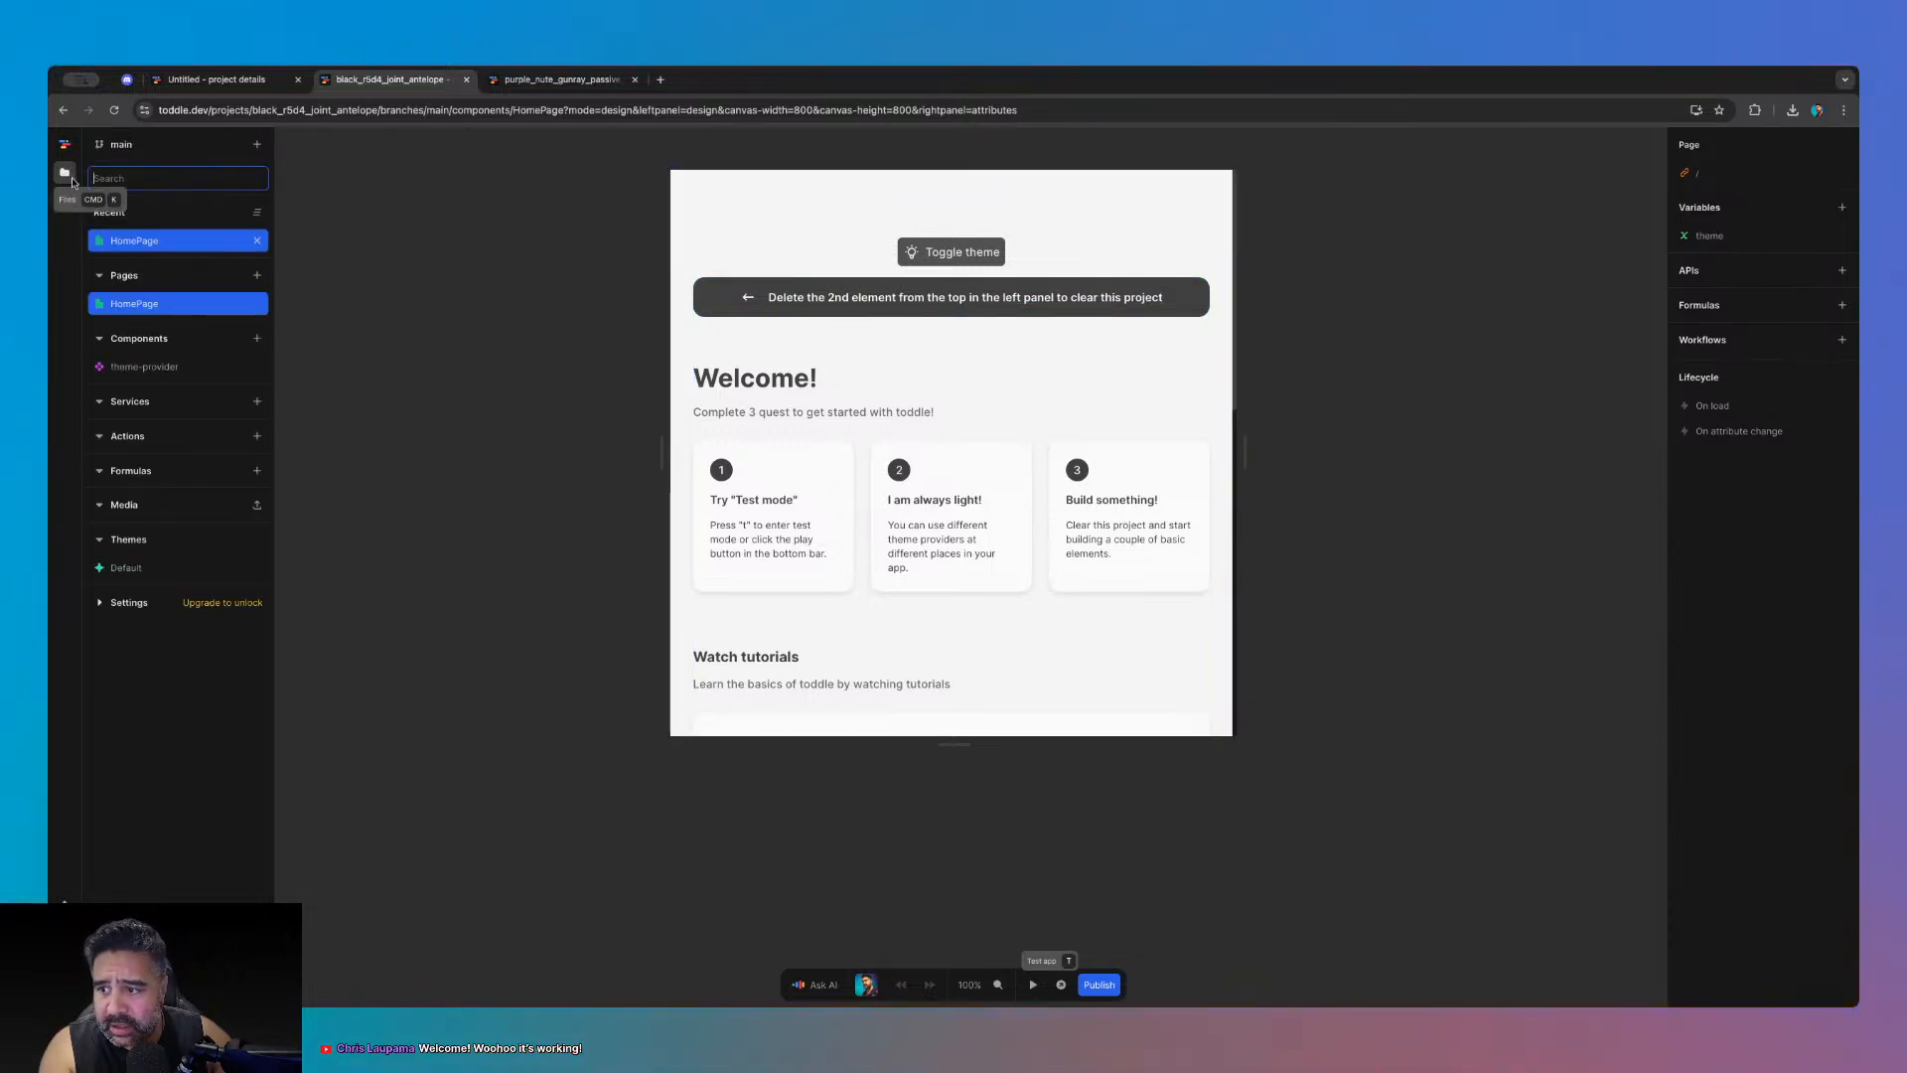
{"action": "left_click", "coordinate": [99, 606]}
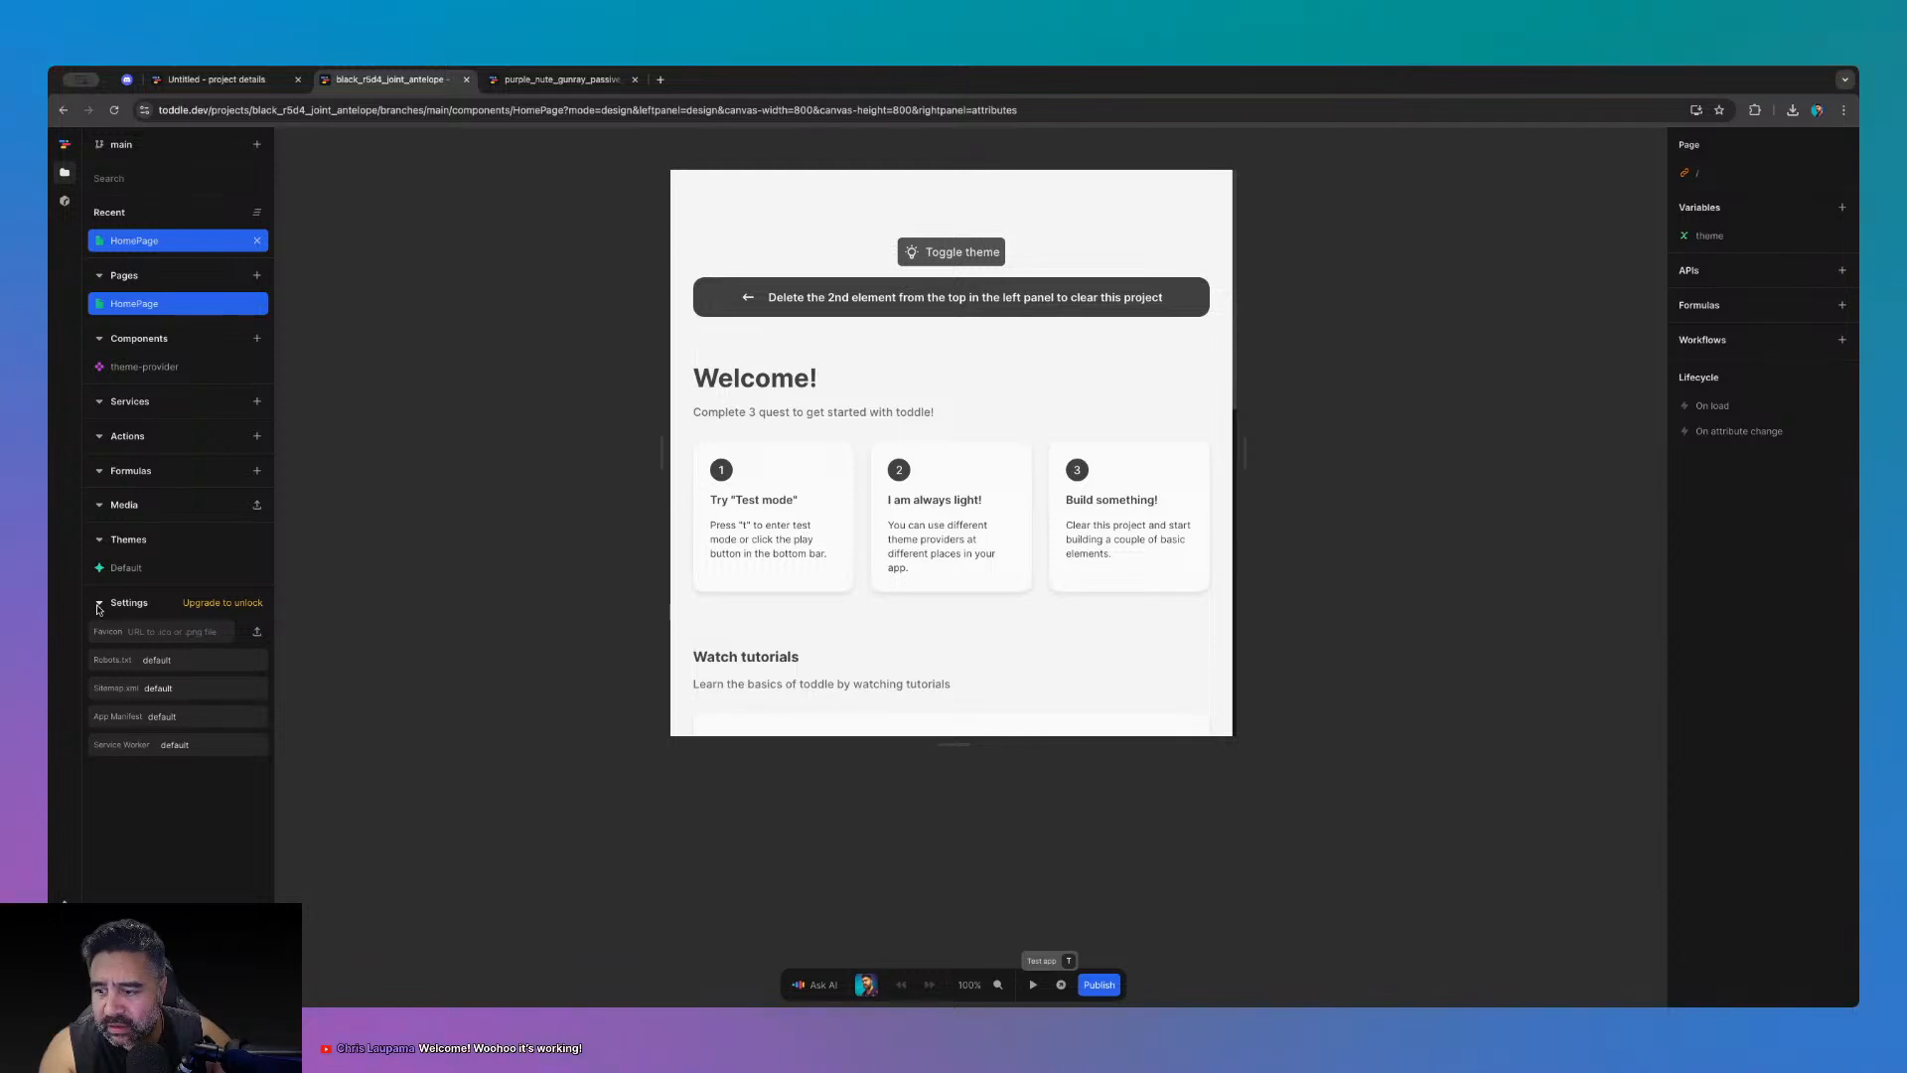
{"action": "left_click", "coordinate": [98, 606]}
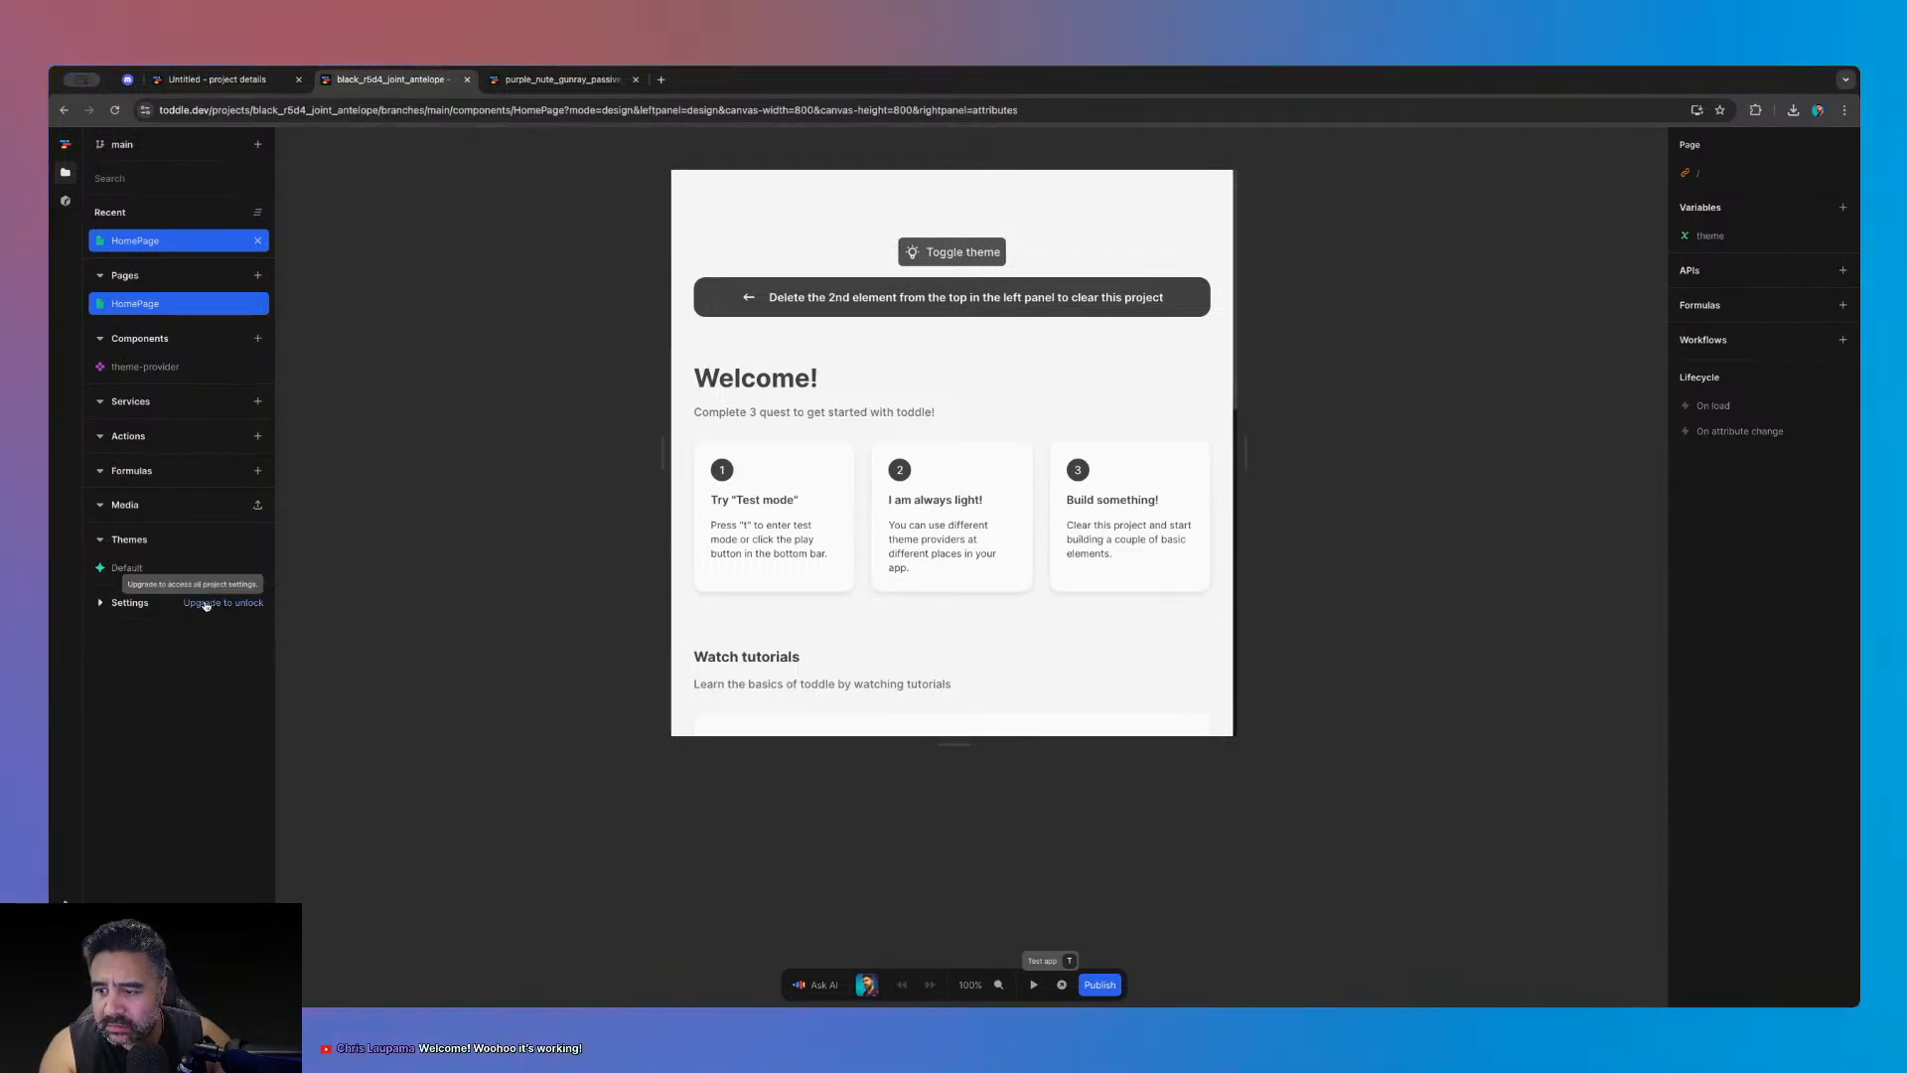
{"action": "left_click", "coordinate": [206, 606]}
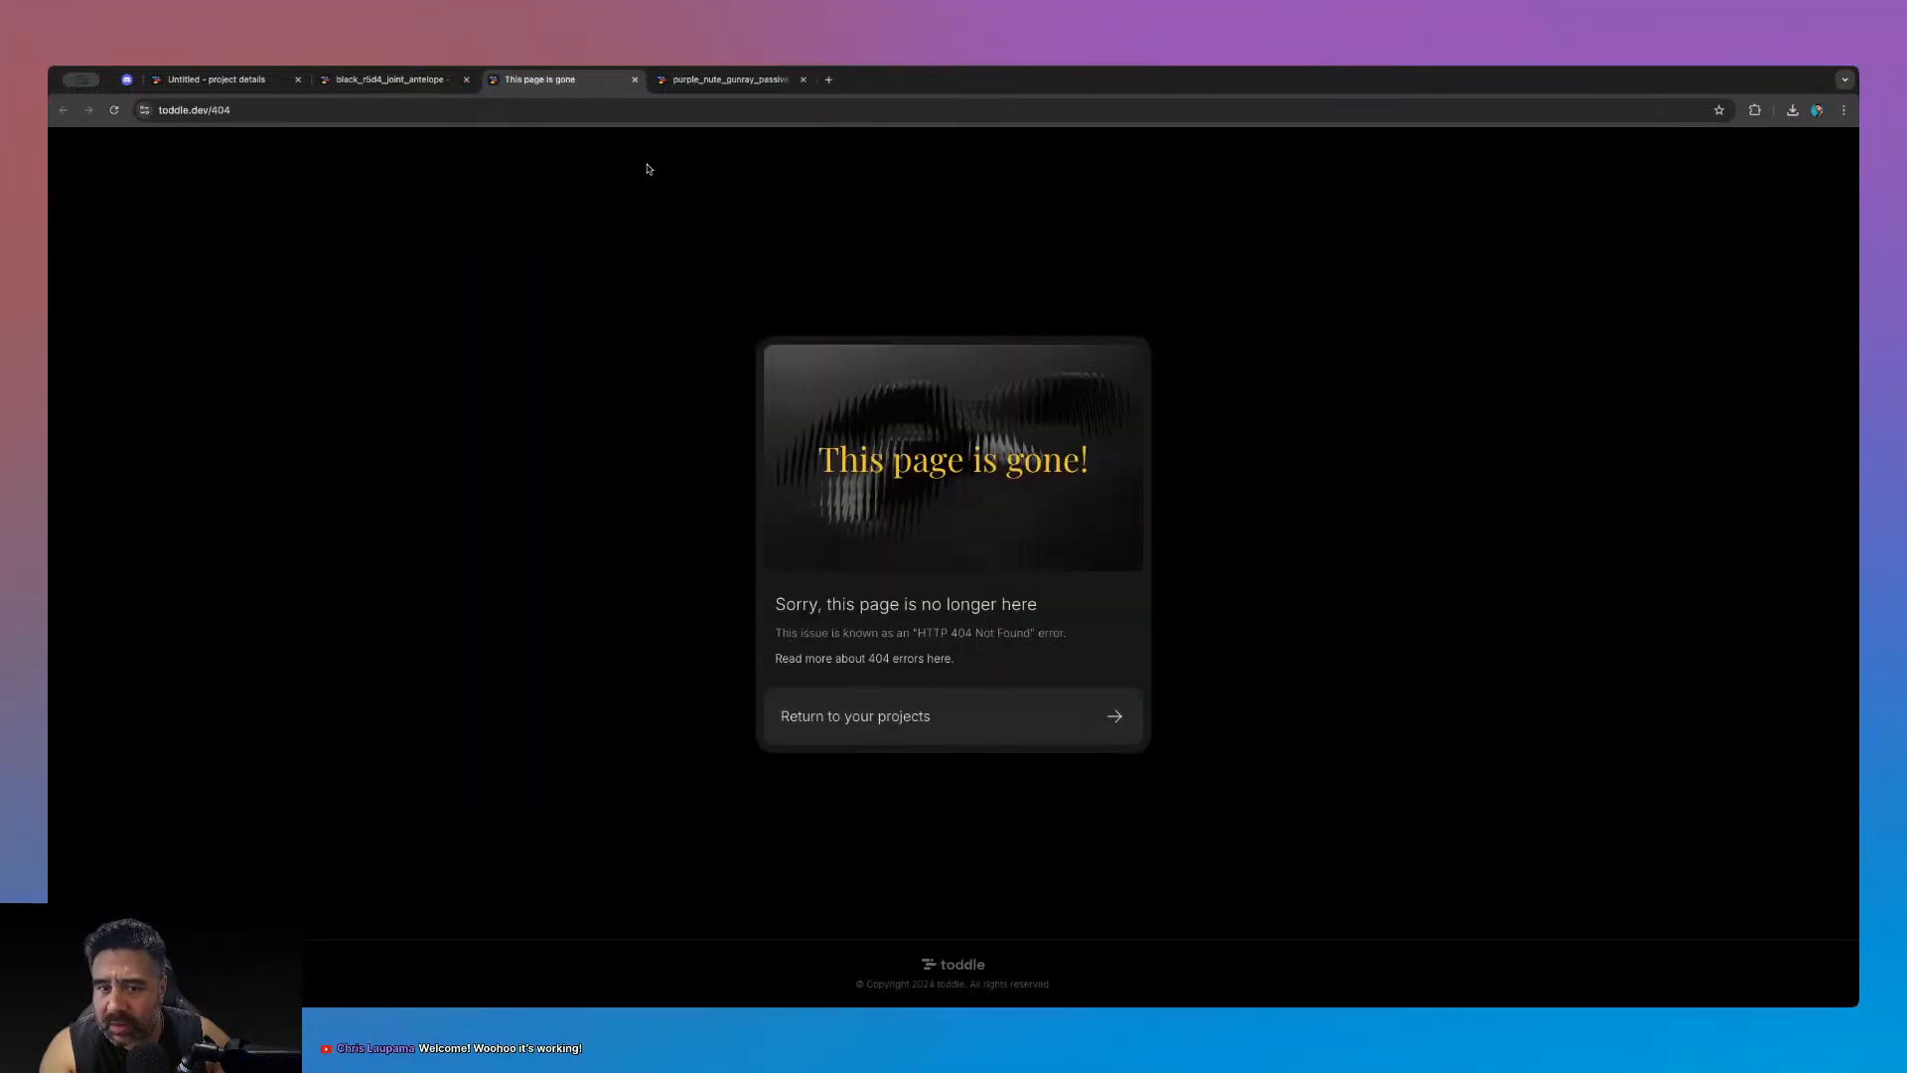
{"action": "left_click", "coordinate": [635, 79]}
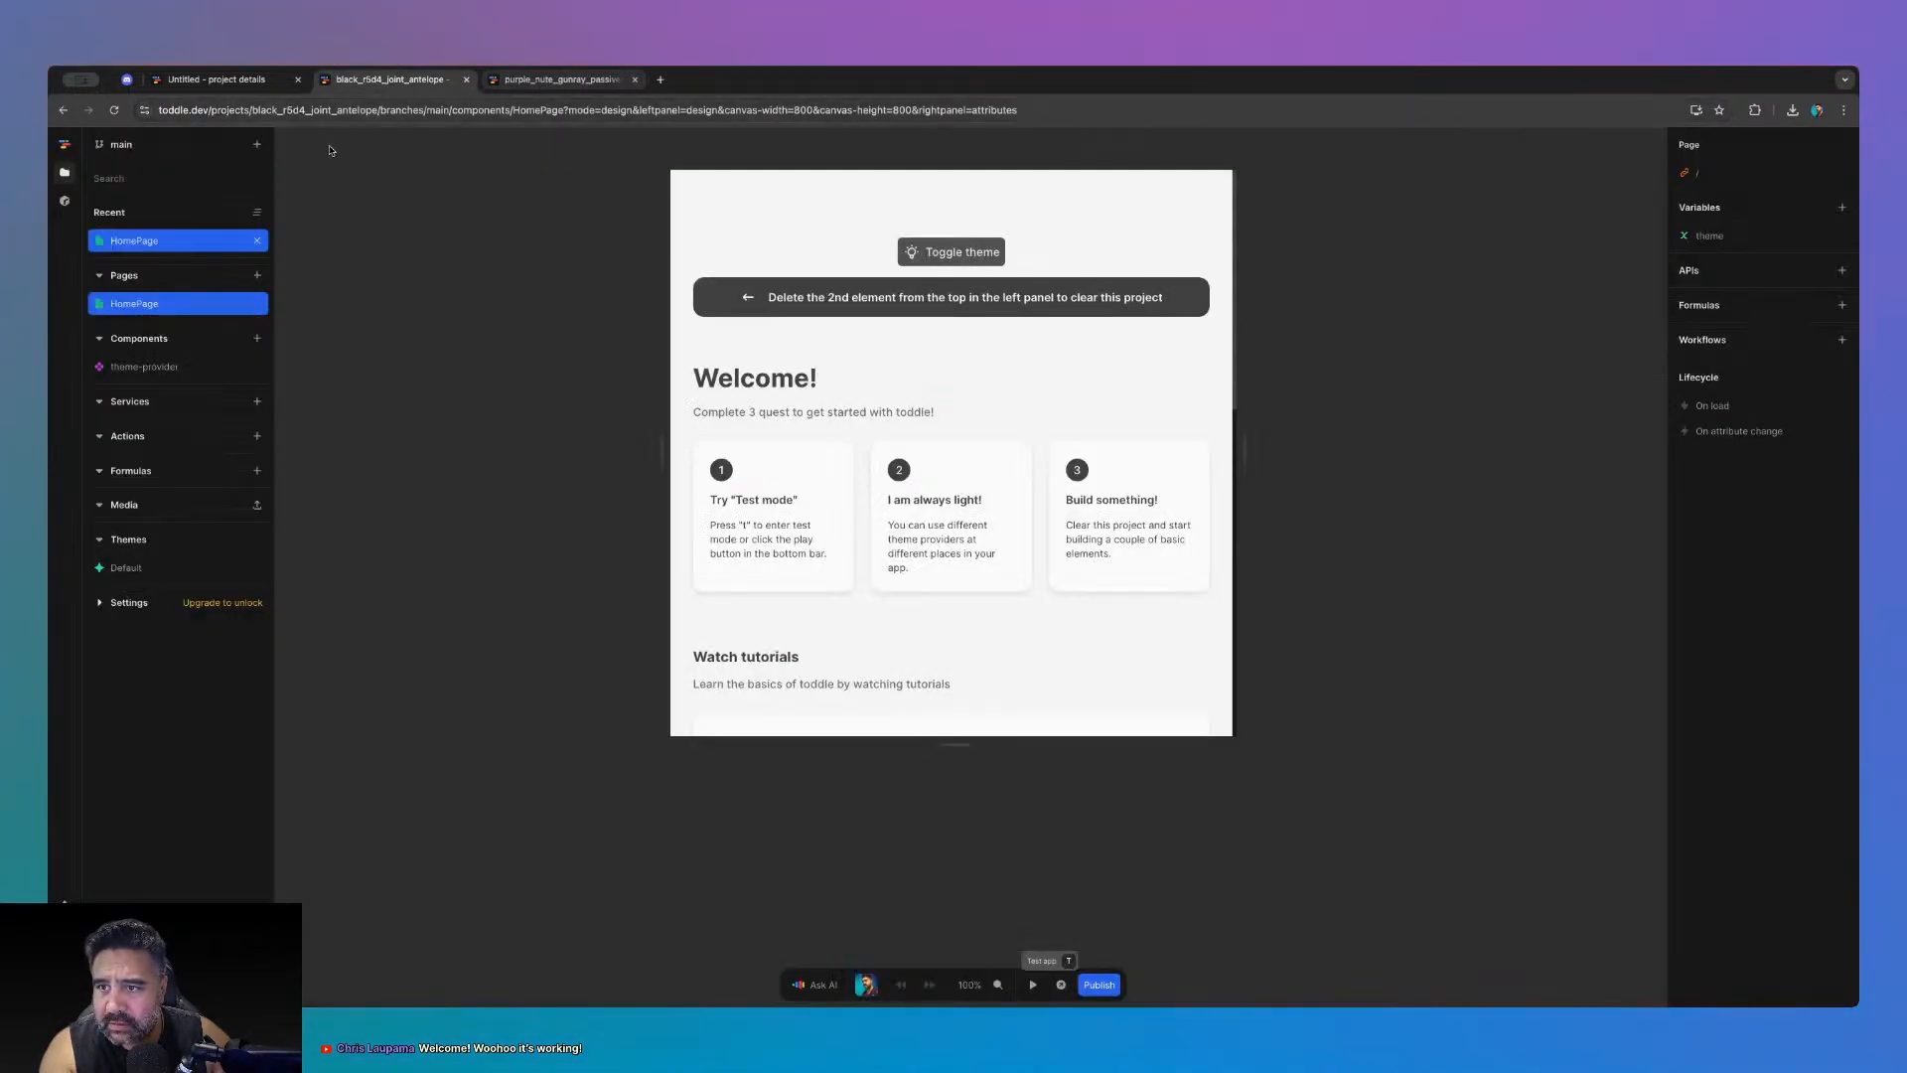
- Expand and collapse Settings again, then open the theme-provider component
{"action": "left_click", "coordinate": [124, 602]}
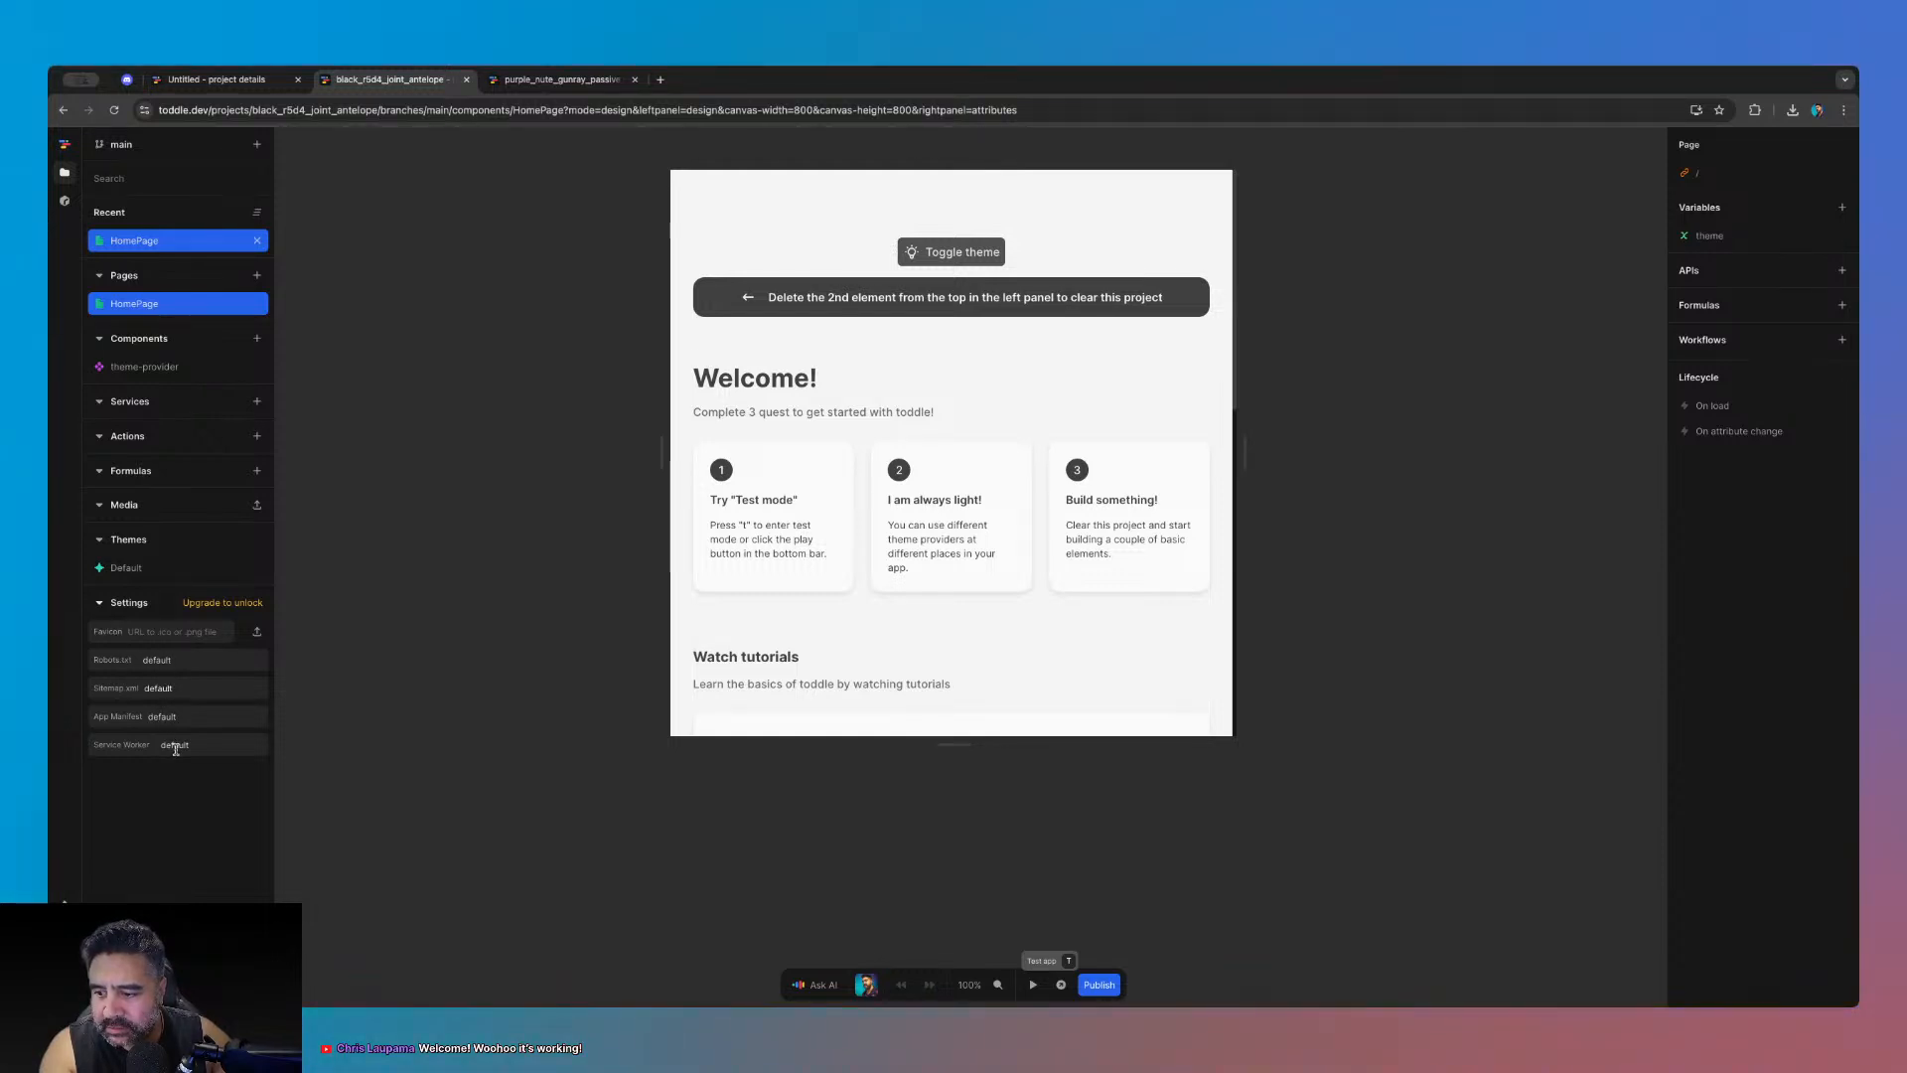
{"action": "left_click", "coordinate": [99, 603]}
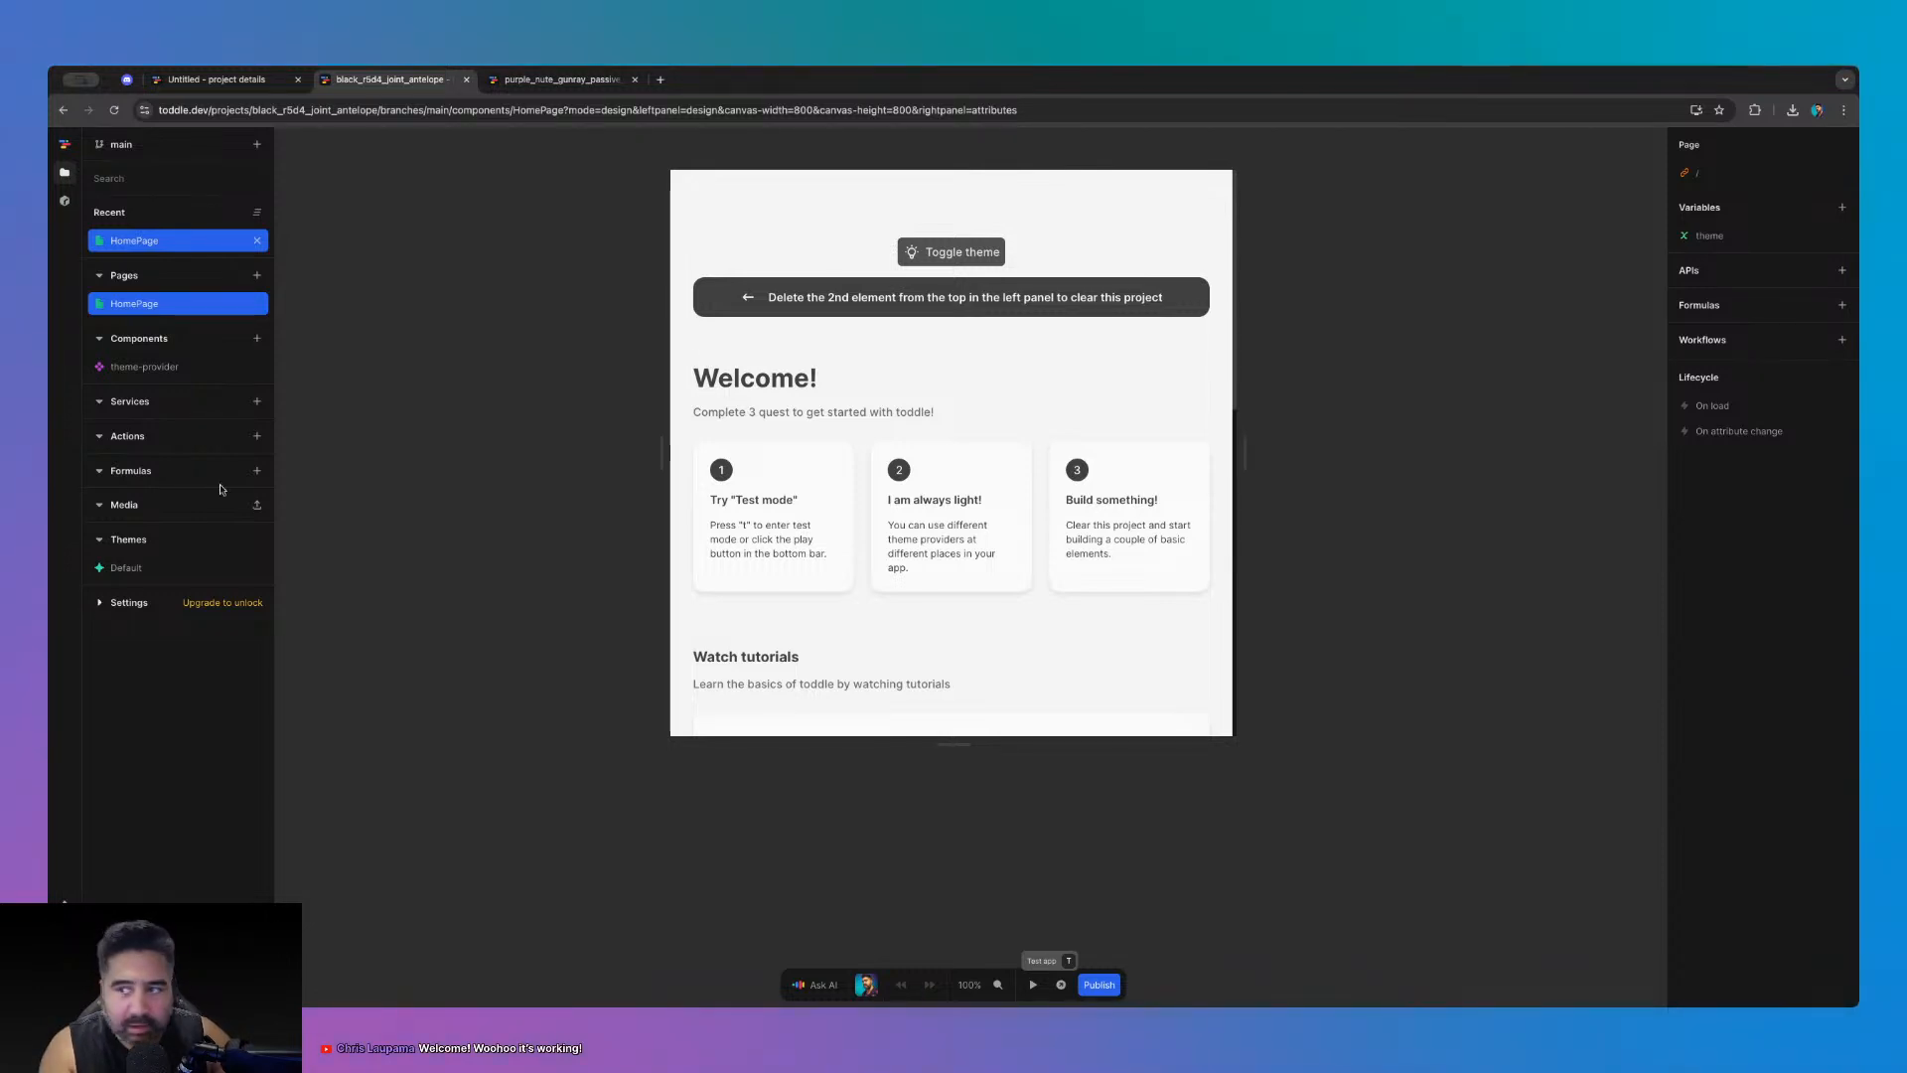
{"action": "left_click", "coordinate": [151, 369]}
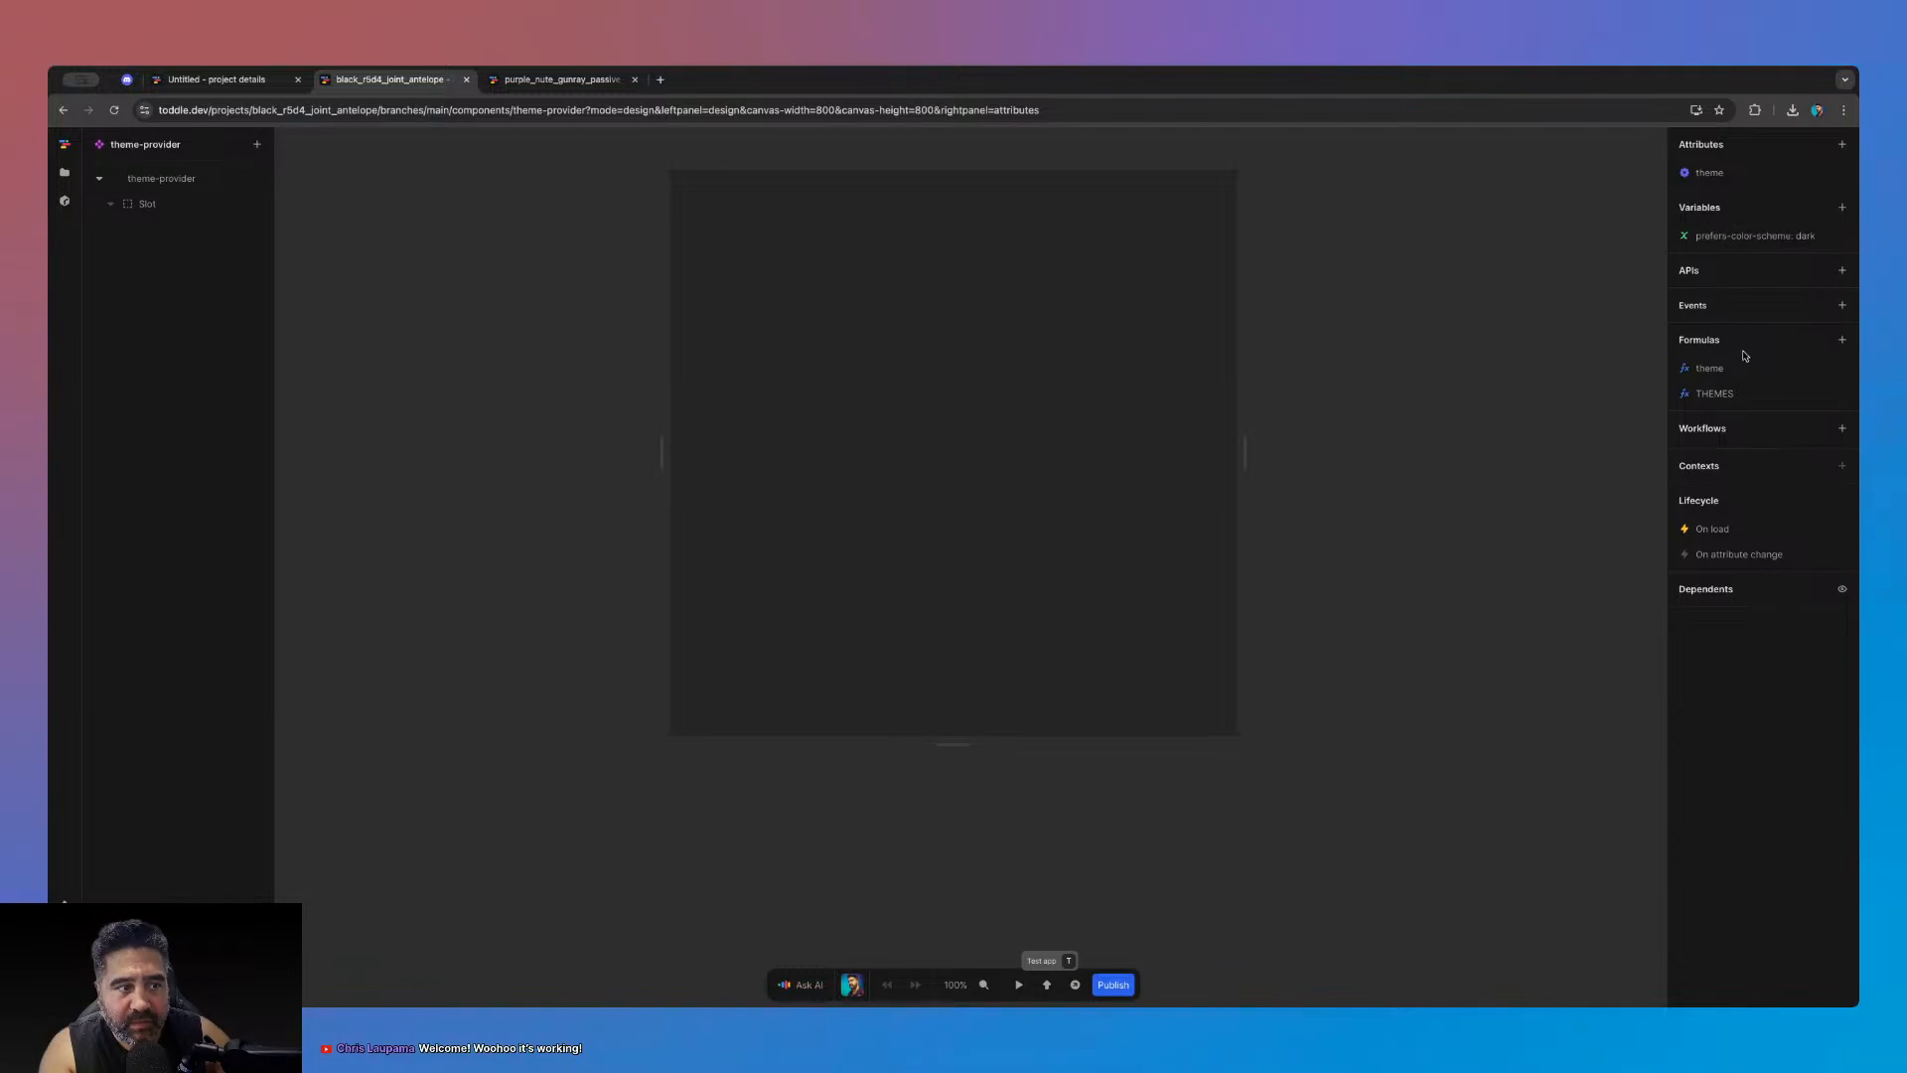
{"action": "left_click", "coordinate": [1746, 396]}
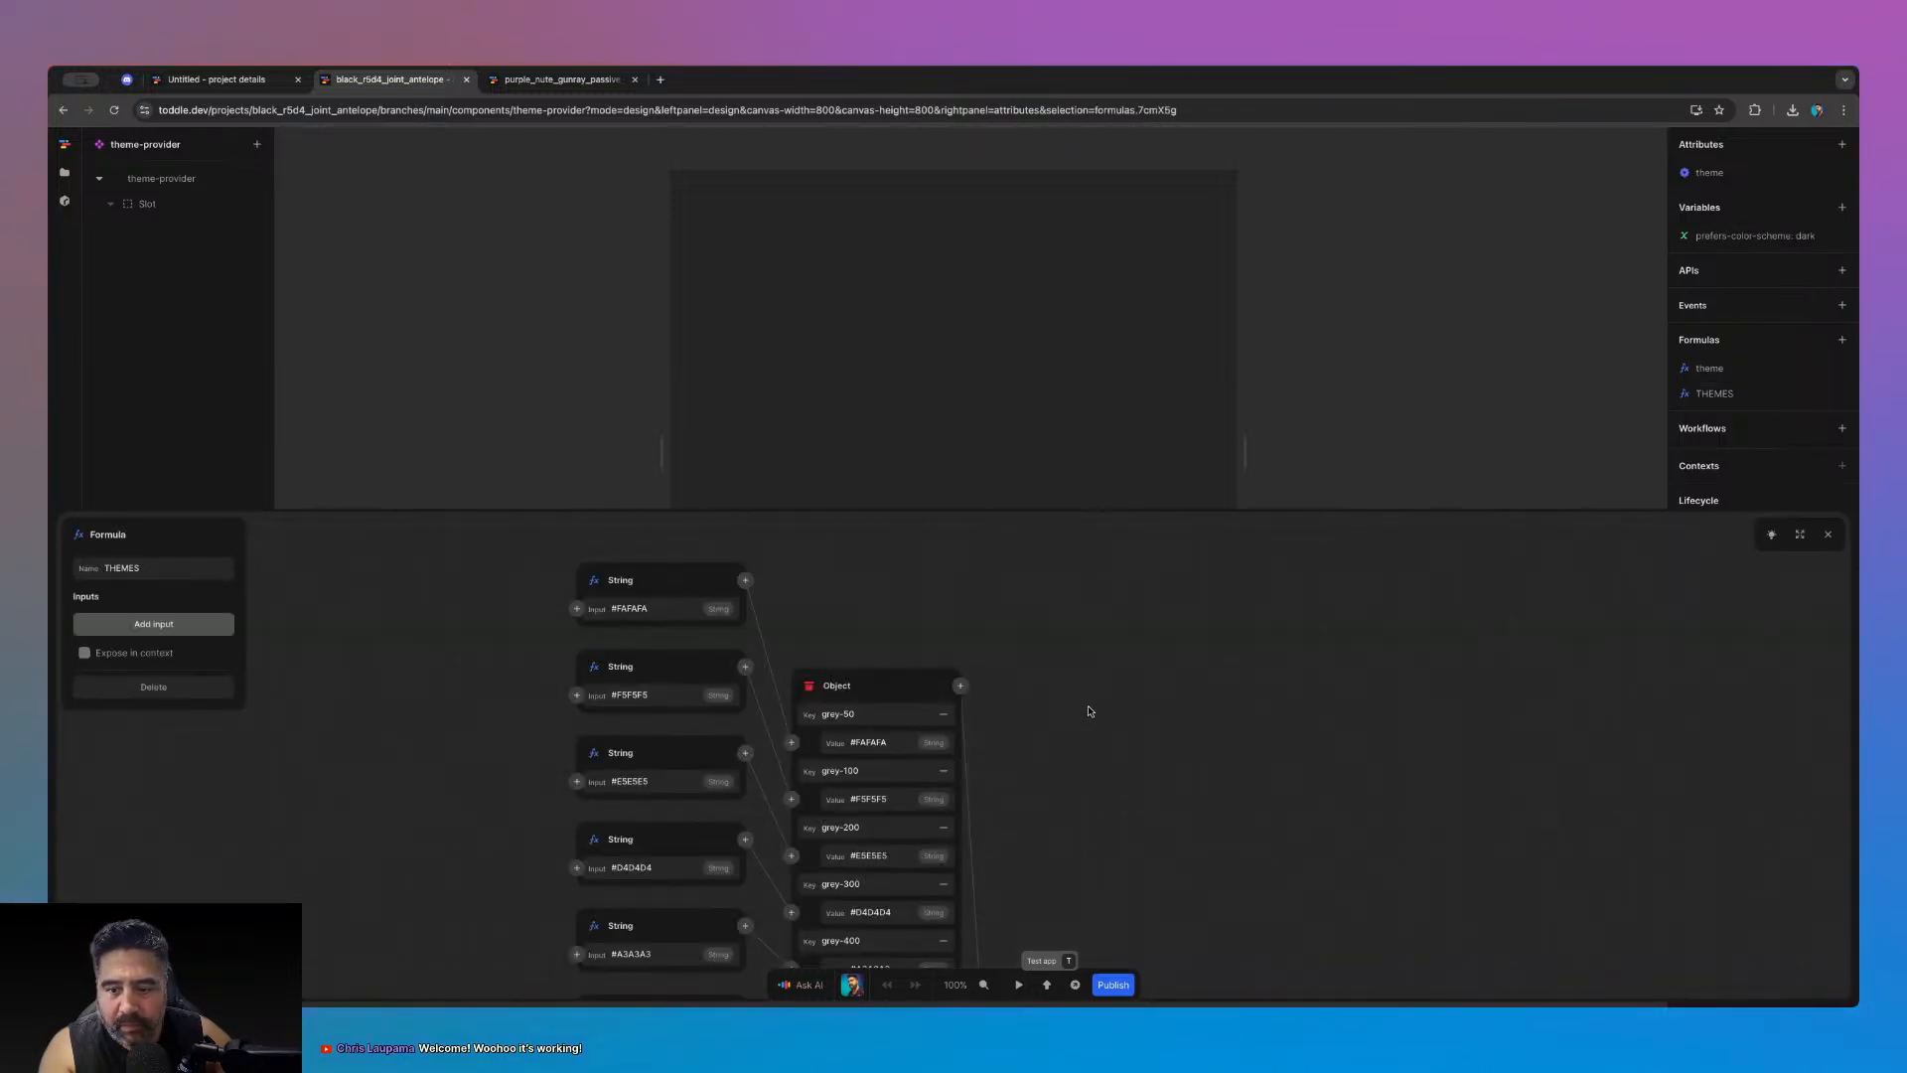
{"action": "scroll", "coordinate": [1103, 711], "scroll_direction": "down", "scroll_amount": 2}
{"action": "scroll", "coordinate": [1119, 716], "scroll_direction": "down", "scroll_amount": 5}
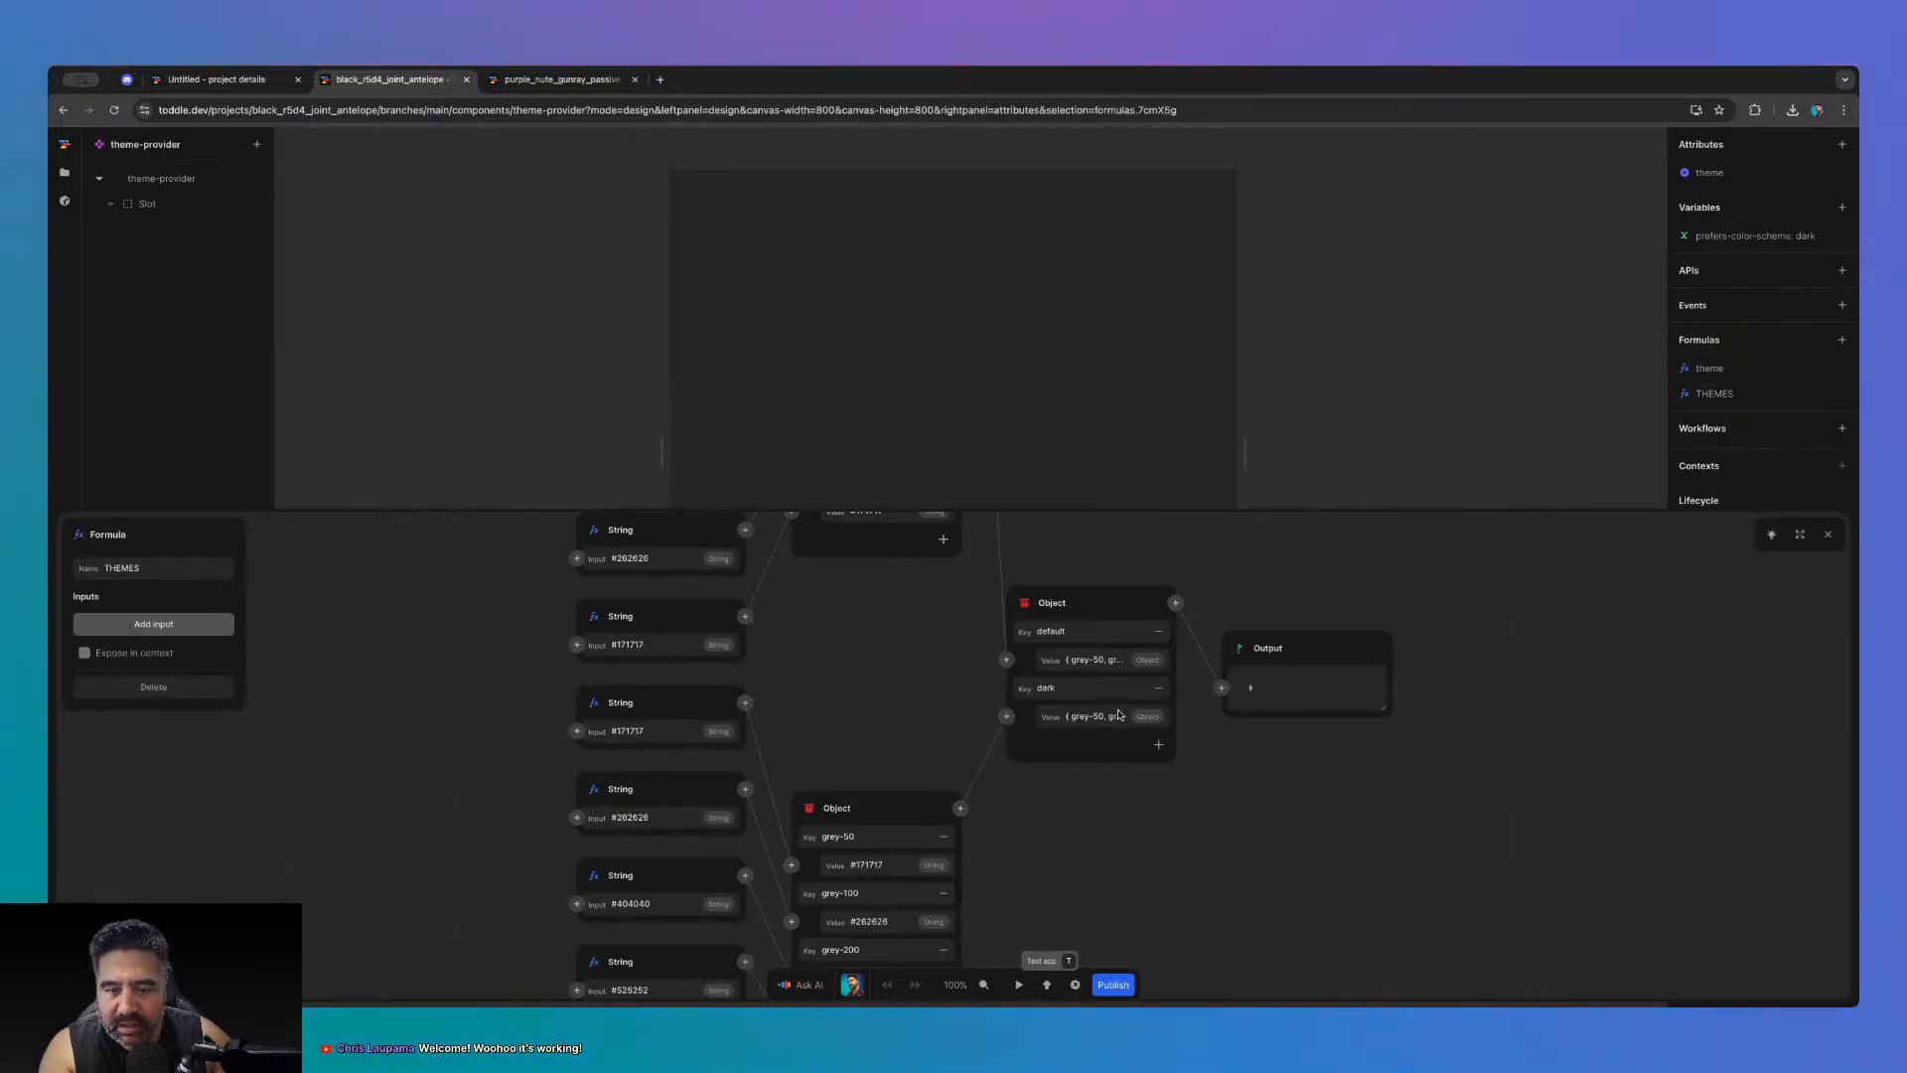
{"action": "left_click", "coordinate": [1799, 534]}
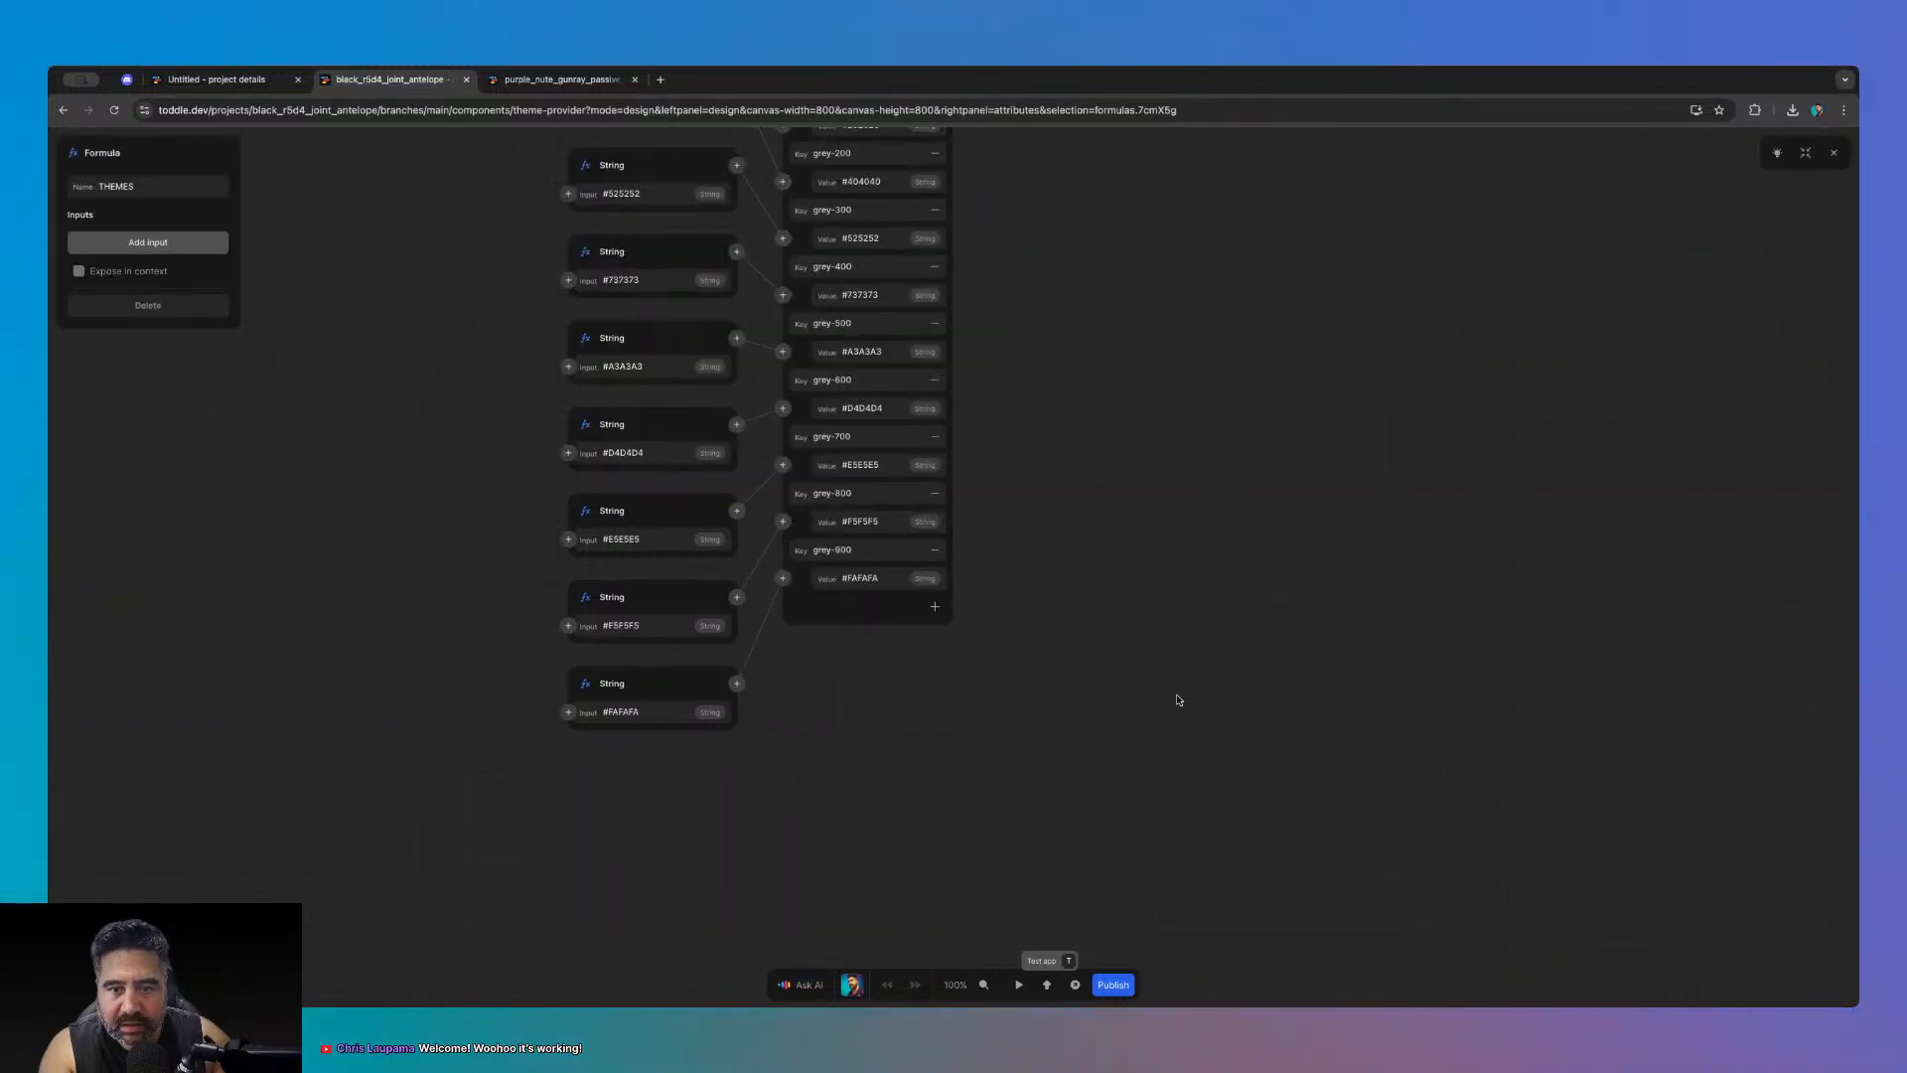
{"action": "scroll", "coordinate": [1178, 700], "scroll_direction": "up", "scroll_amount": 3}
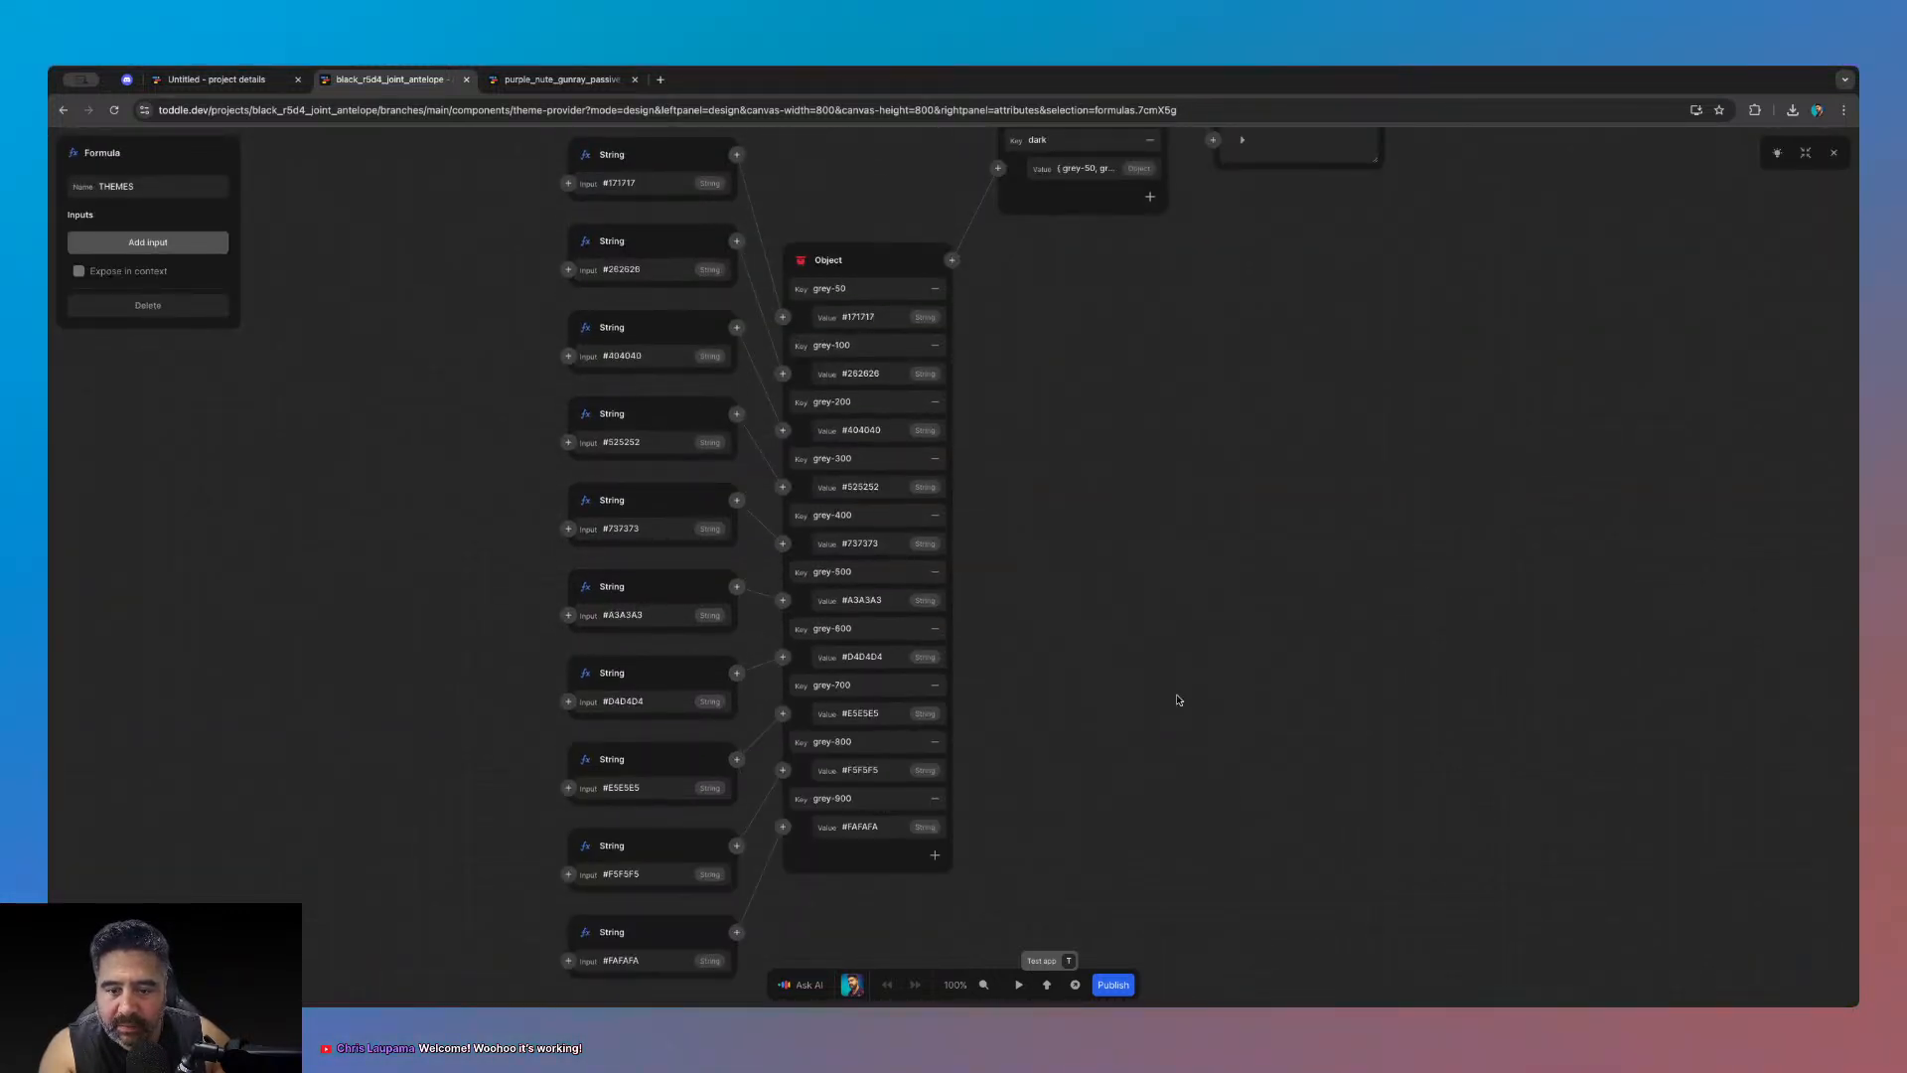
{"action": "scroll", "coordinate": [1178, 700], "scroll_direction": "up", "scroll_amount": 5}
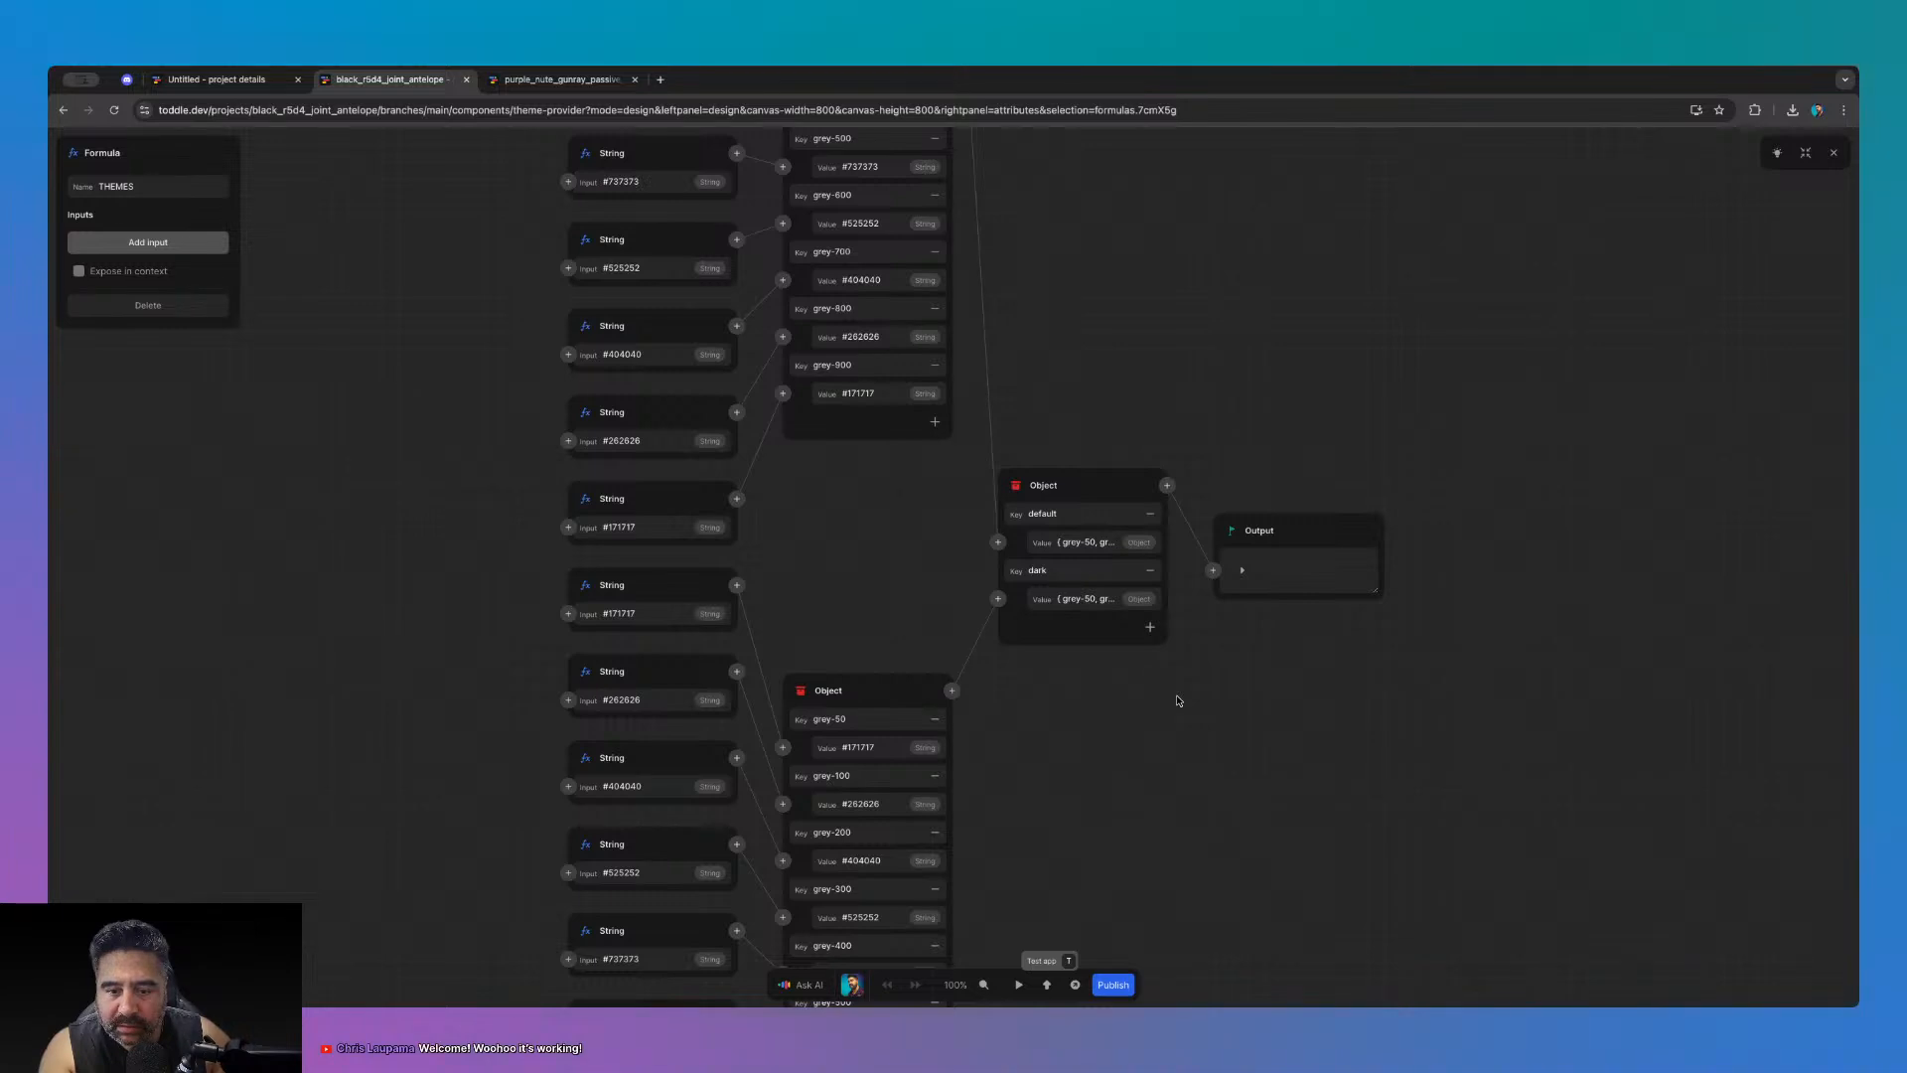
{"action": "scroll", "coordinate": [1179, 700], "scroll_direction": "up", "scroll_amount": 5}
{"action": "scroll", "coordinate": [1178, 701], "scroll_direction": "down", "scroll_amount": 4}
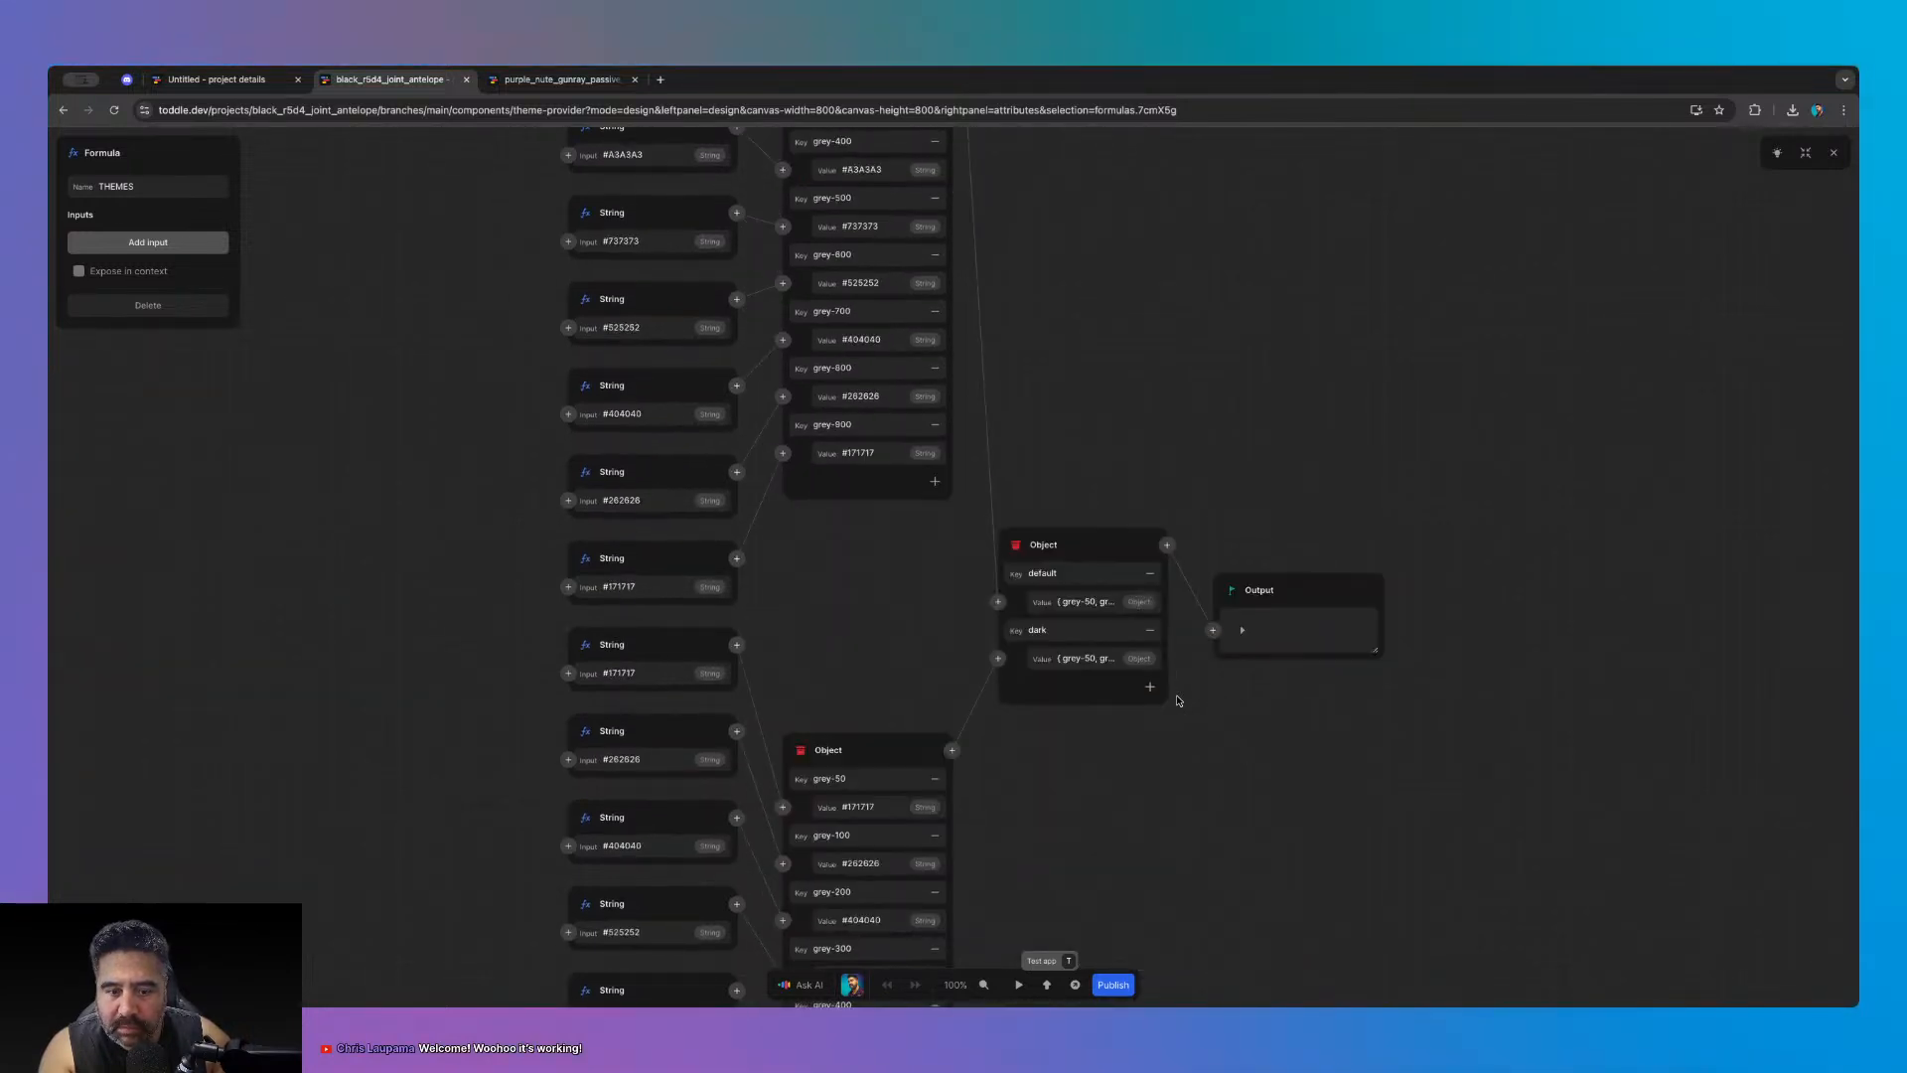
{"action": "scroll", "coordinate": [1178, 700], "scroll_direction": "down", "scroll_amount": 2}
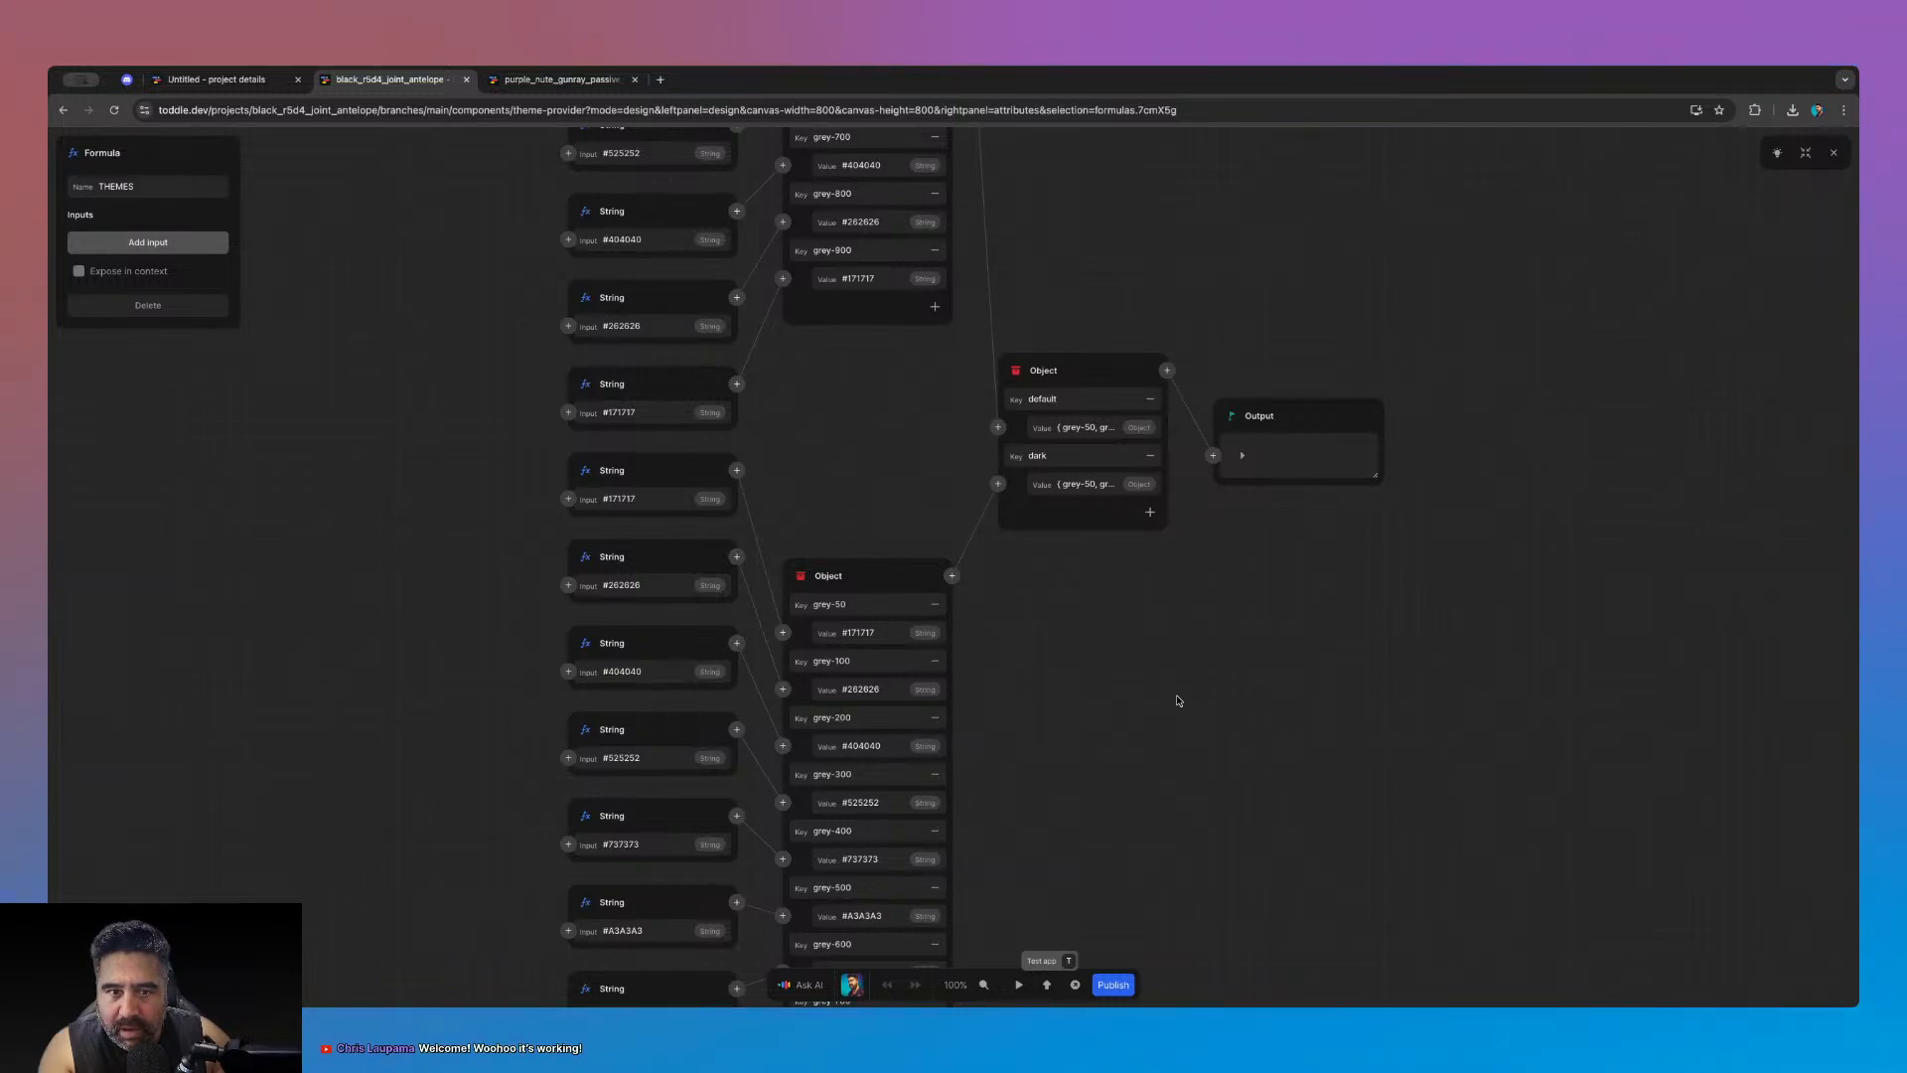
{"action": "scroll", "coordinate": [1178, 700], "scroll_direction": "down", "scroll_amount": 4}
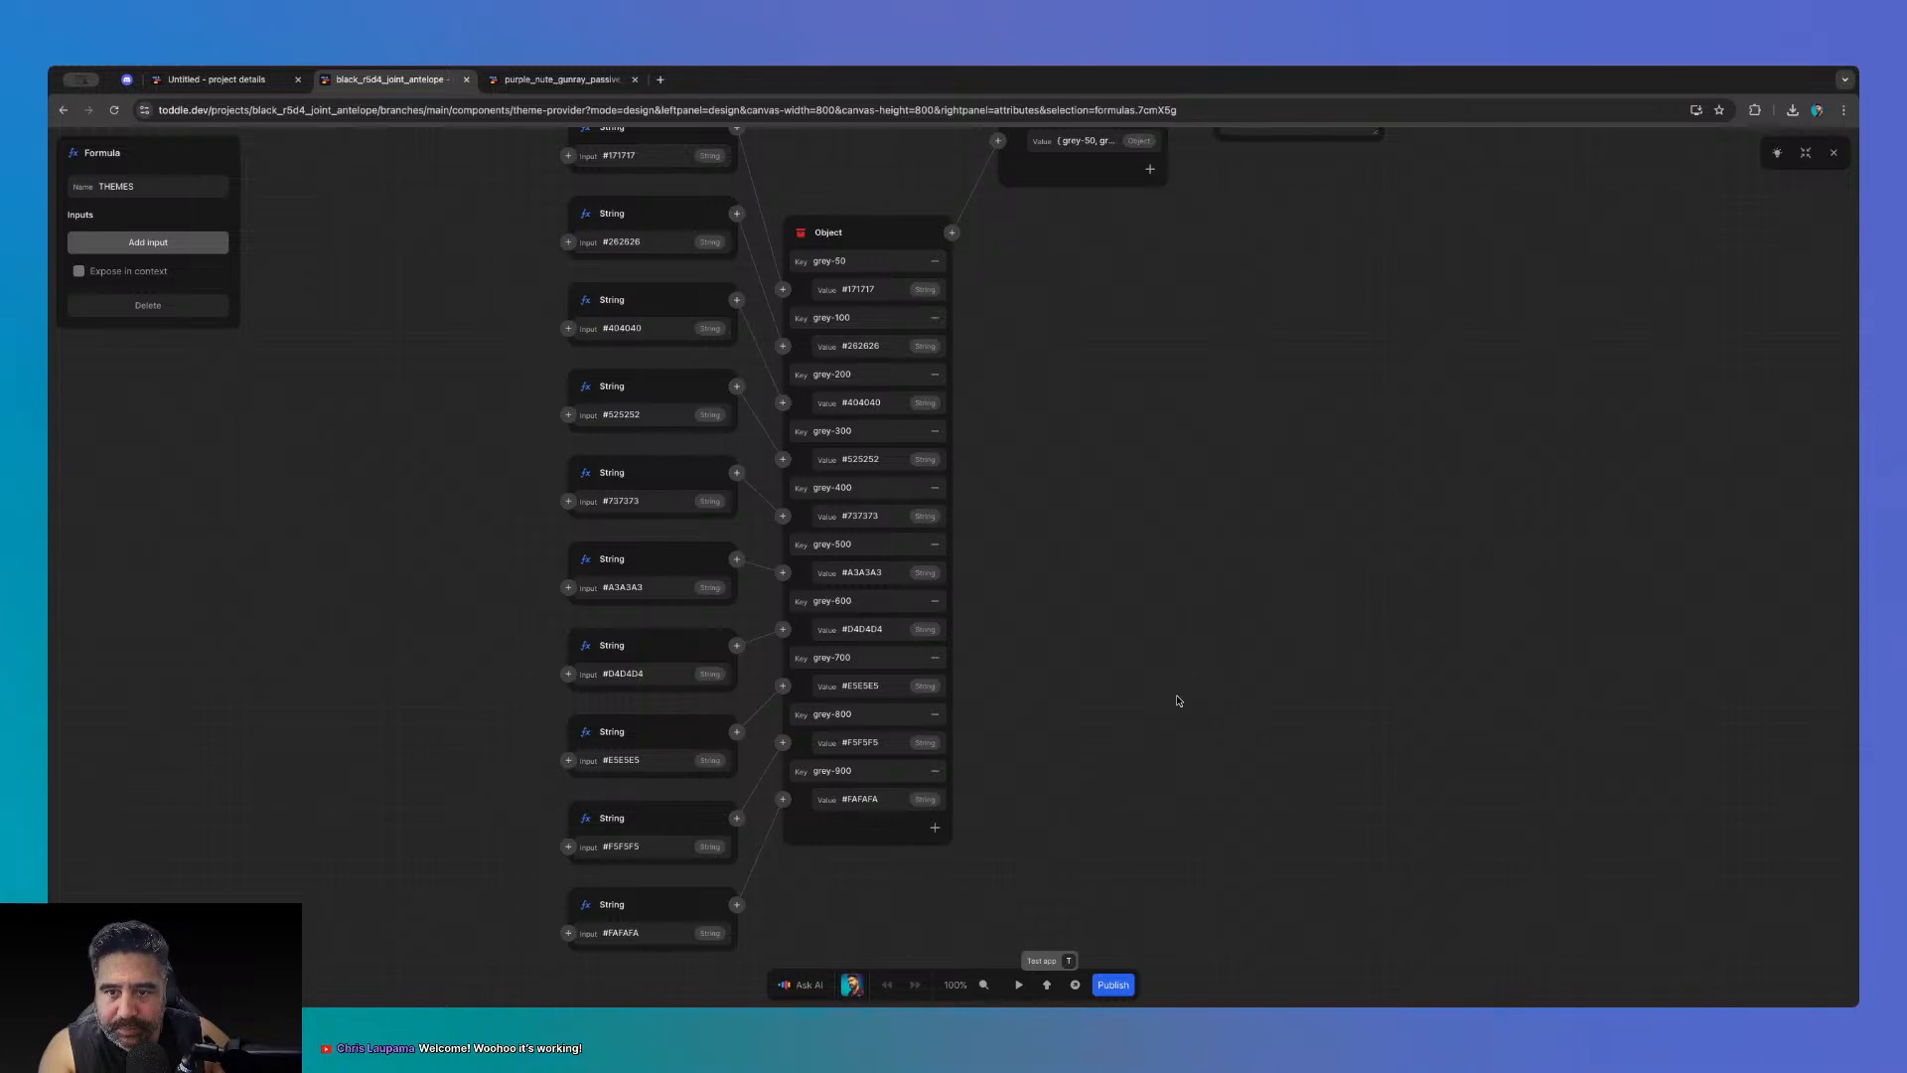
{"action": "left_click", "coordinate": [1834, 152]}
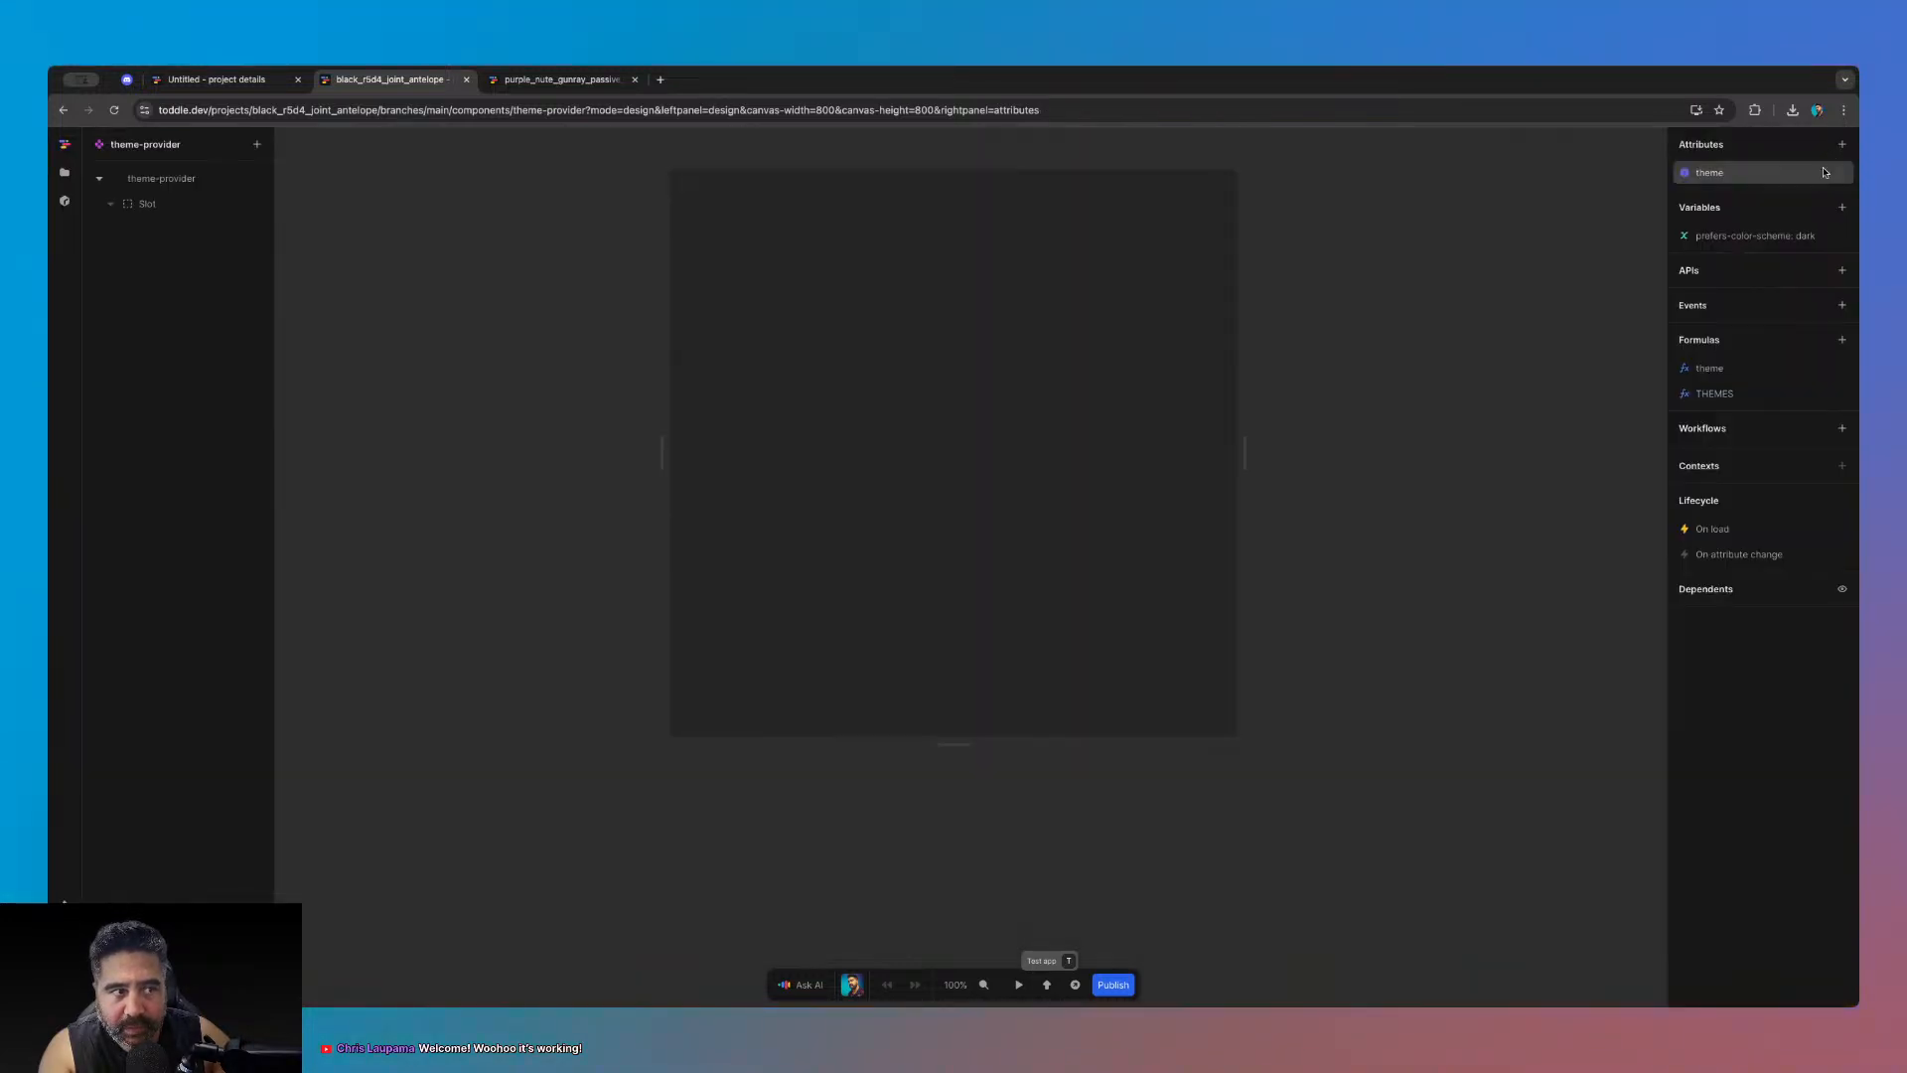
{"action": "left_click", "coordinate": [1739, 371]}
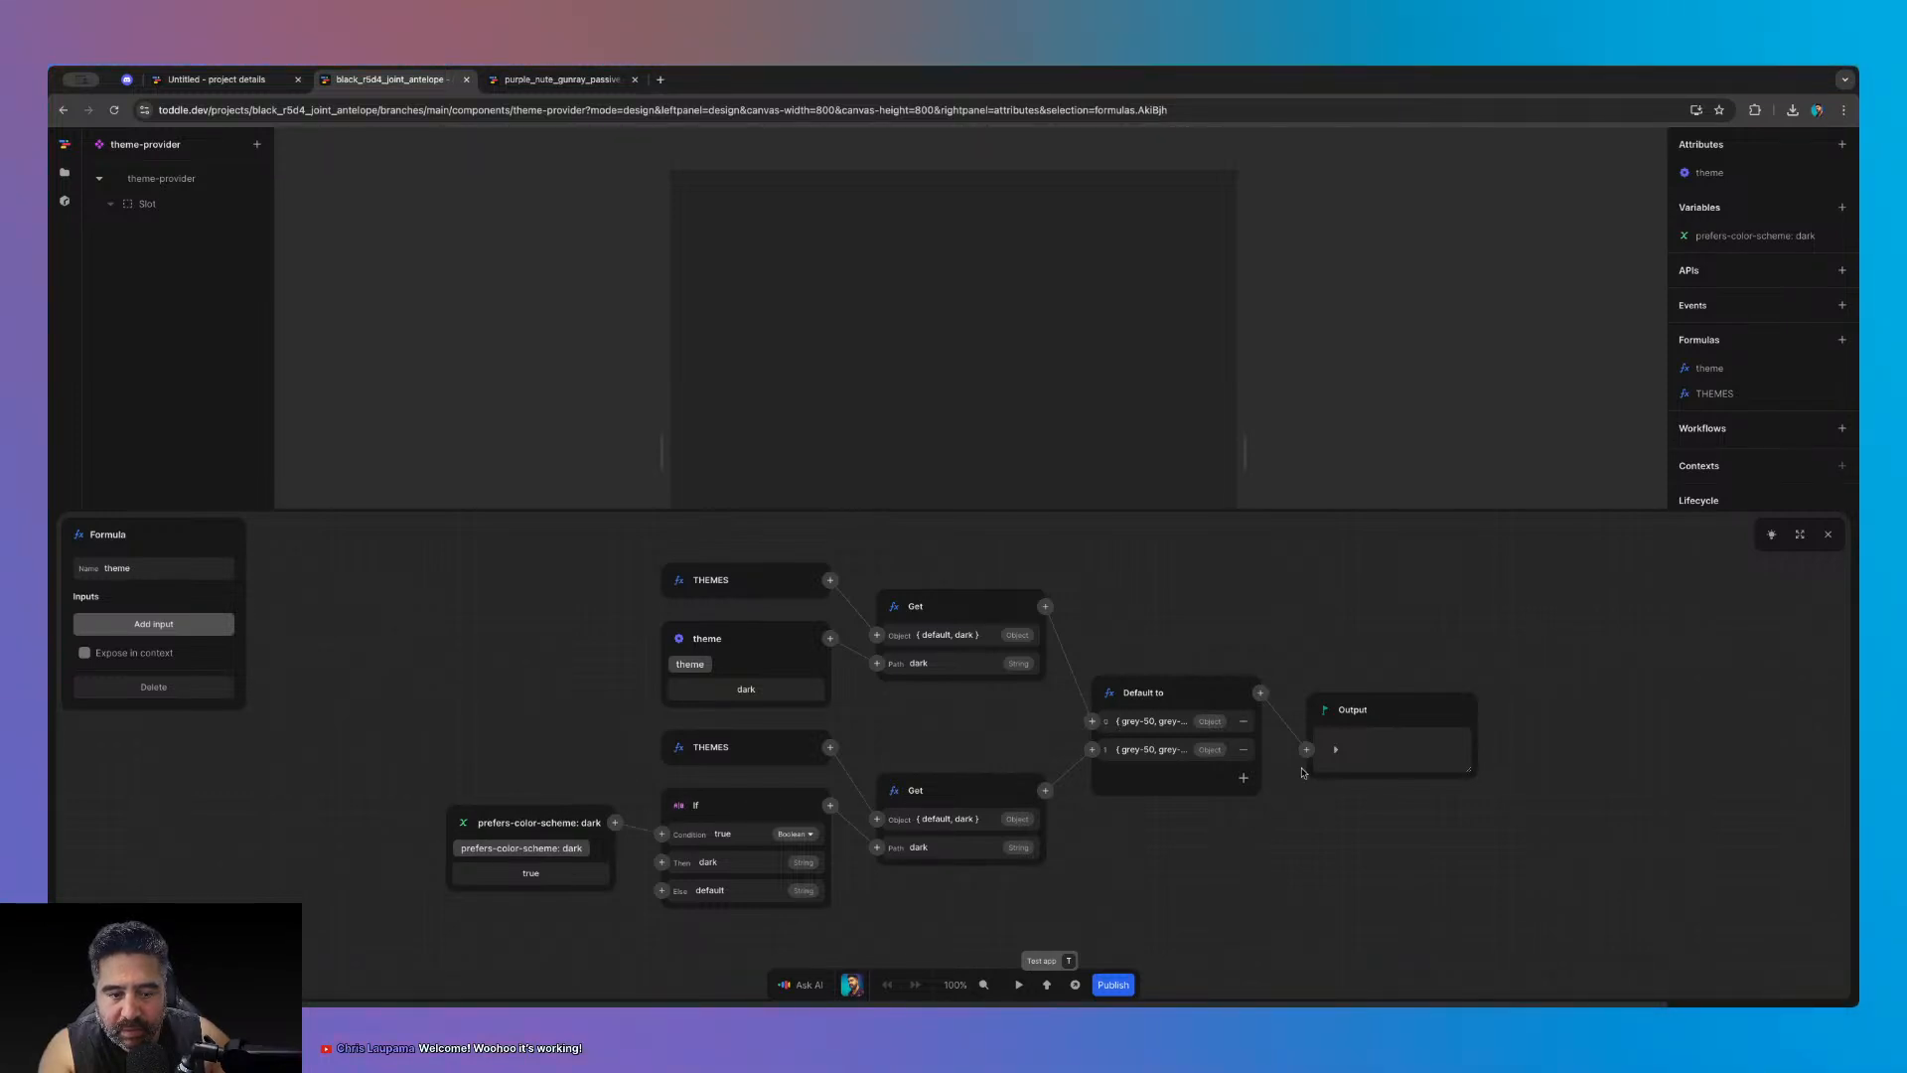
{"action": "left_click", "coordinate": [1335, 749]}
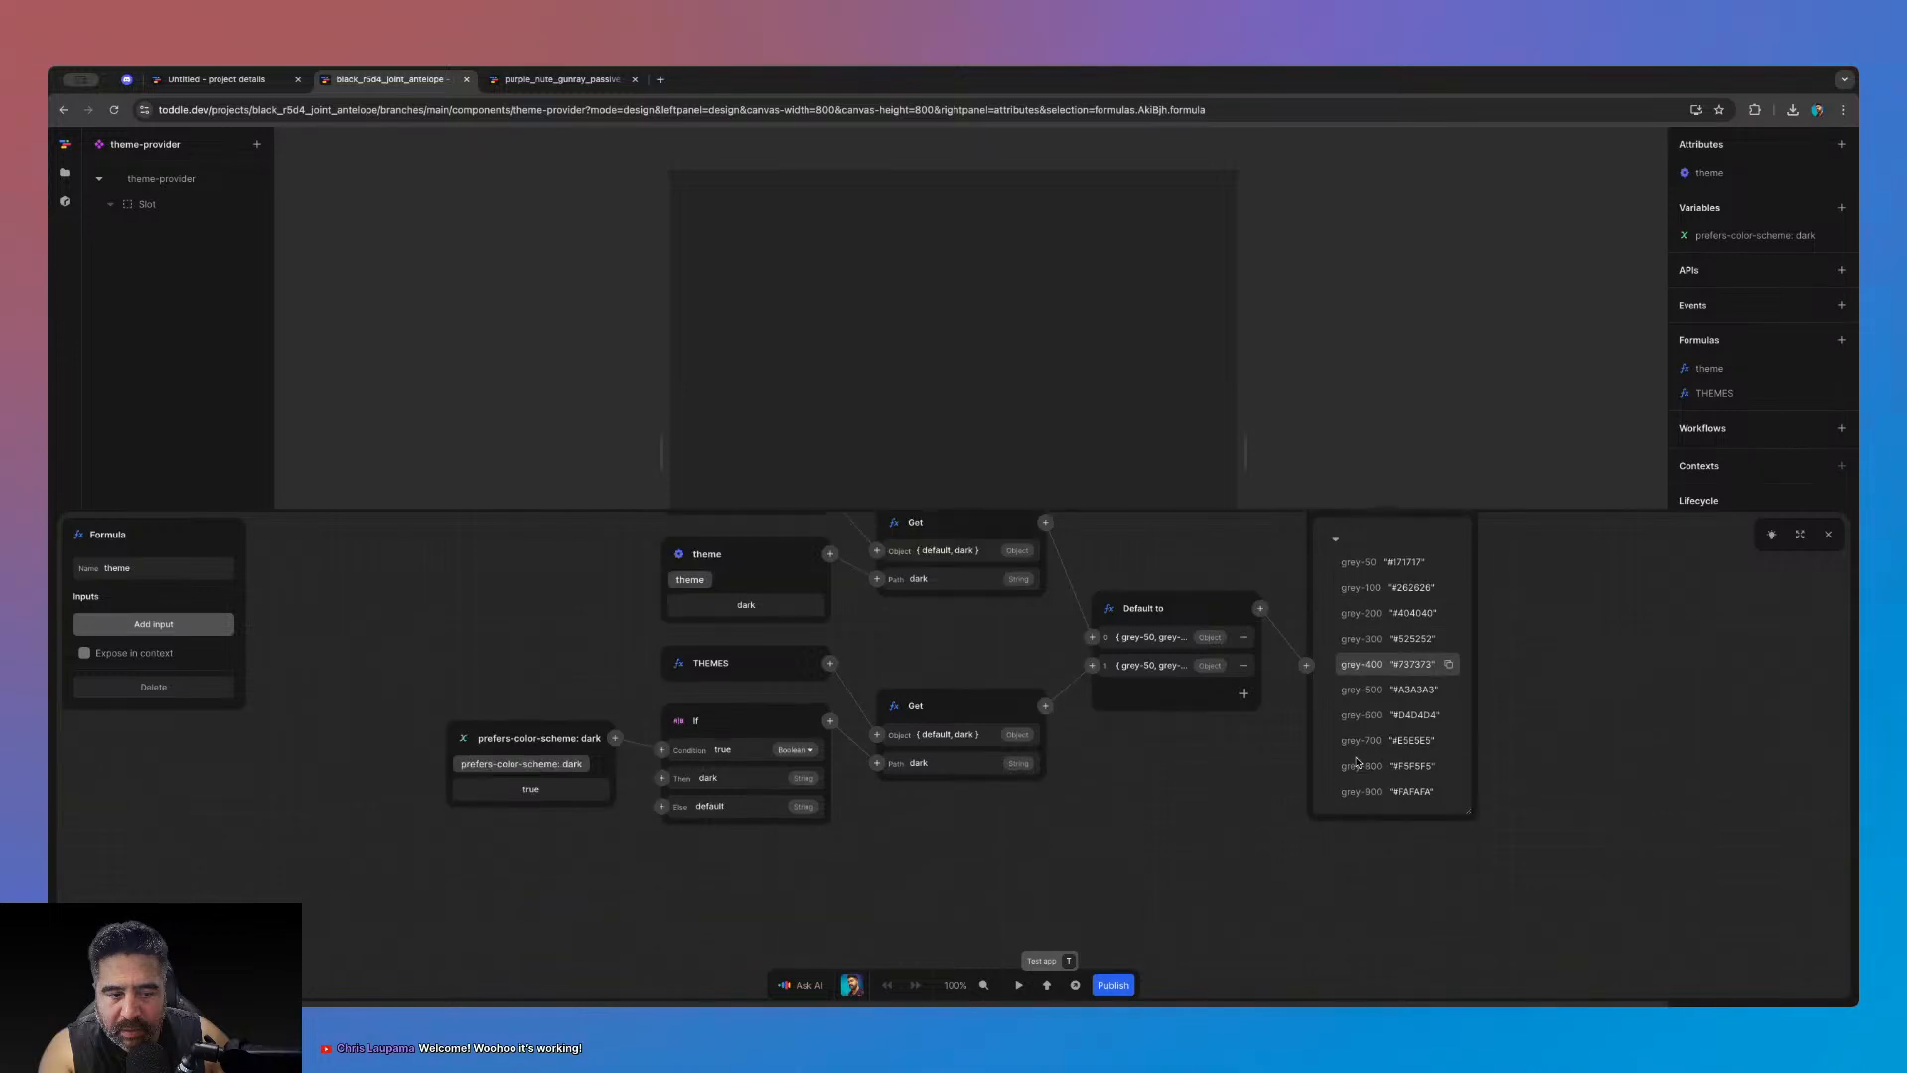
{"action": "left_click", "coordinate": [1828, 535]}
{"action": "left_click", "coordinate": [1755, 235]}
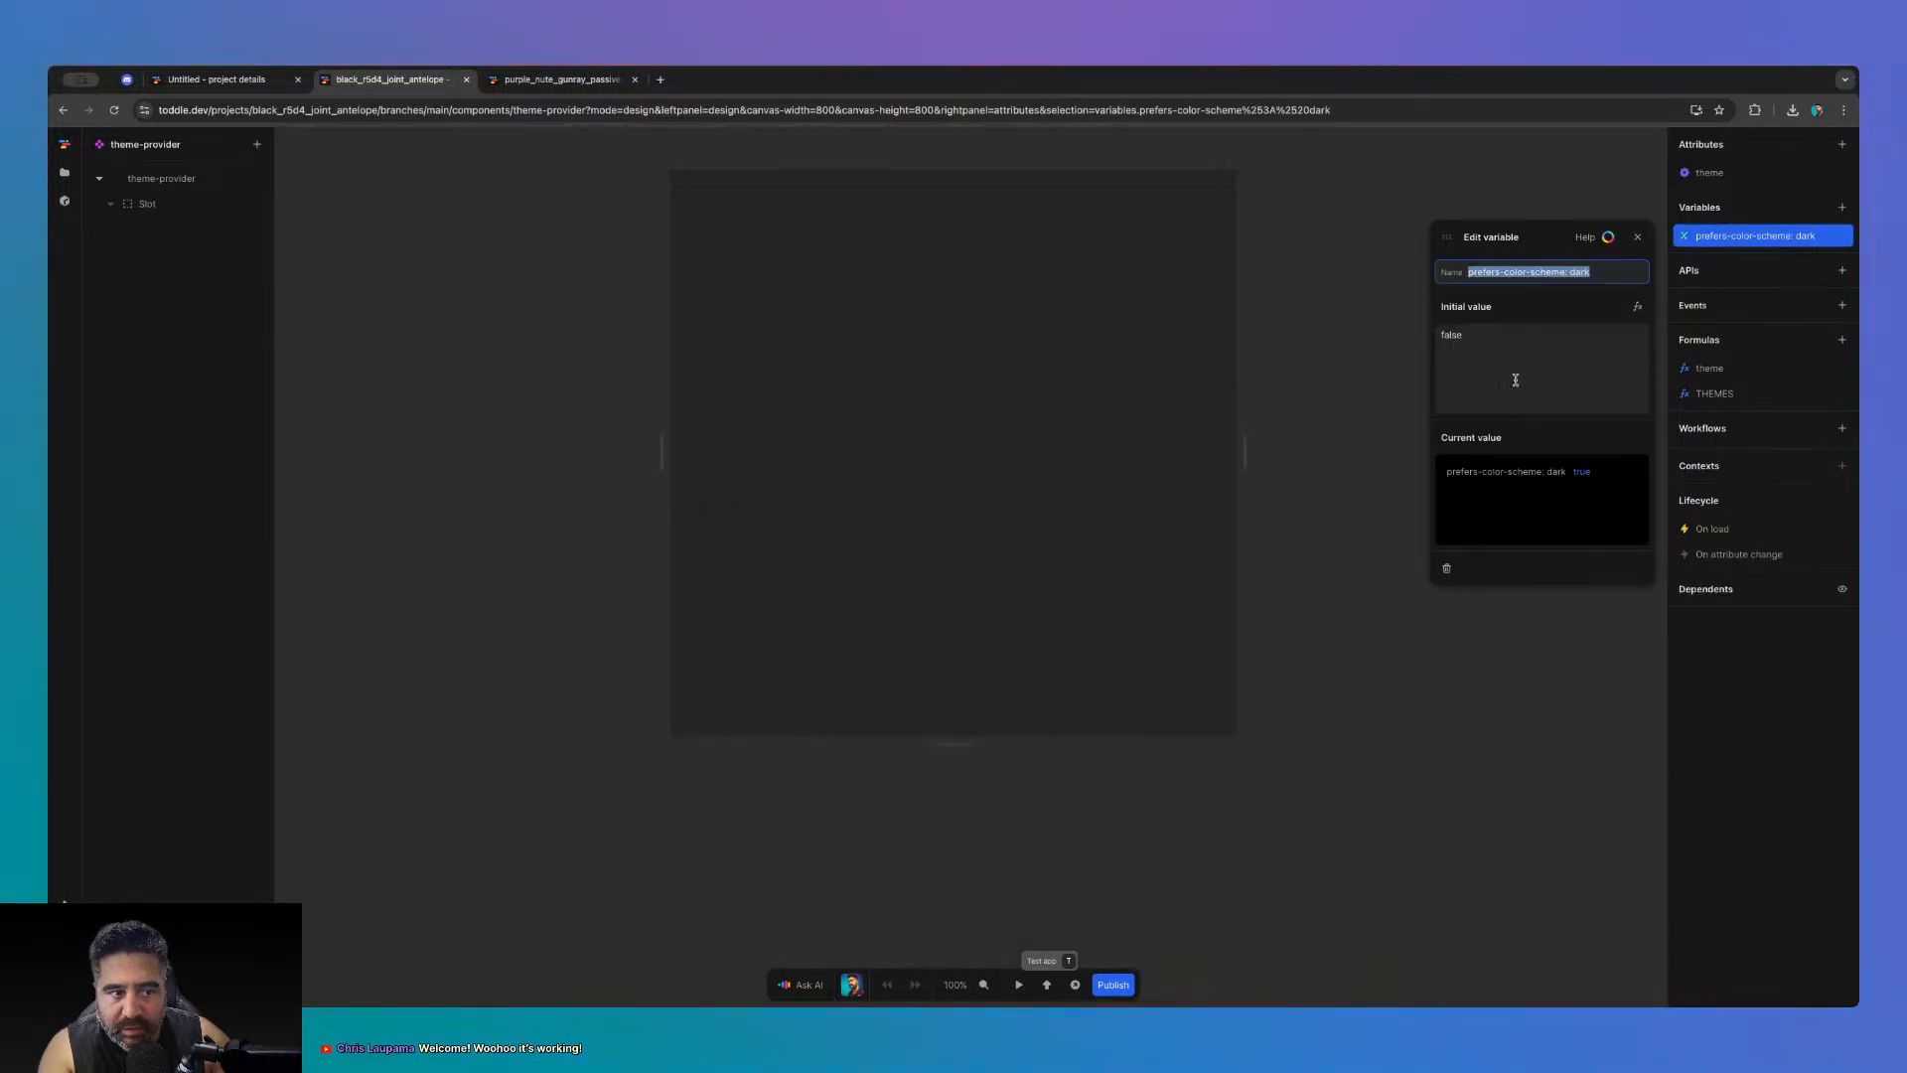
{"action": "left_click", "coordinate": [1638, 237]}
{"action": "left_click", "coordinate": [1711, 175]}
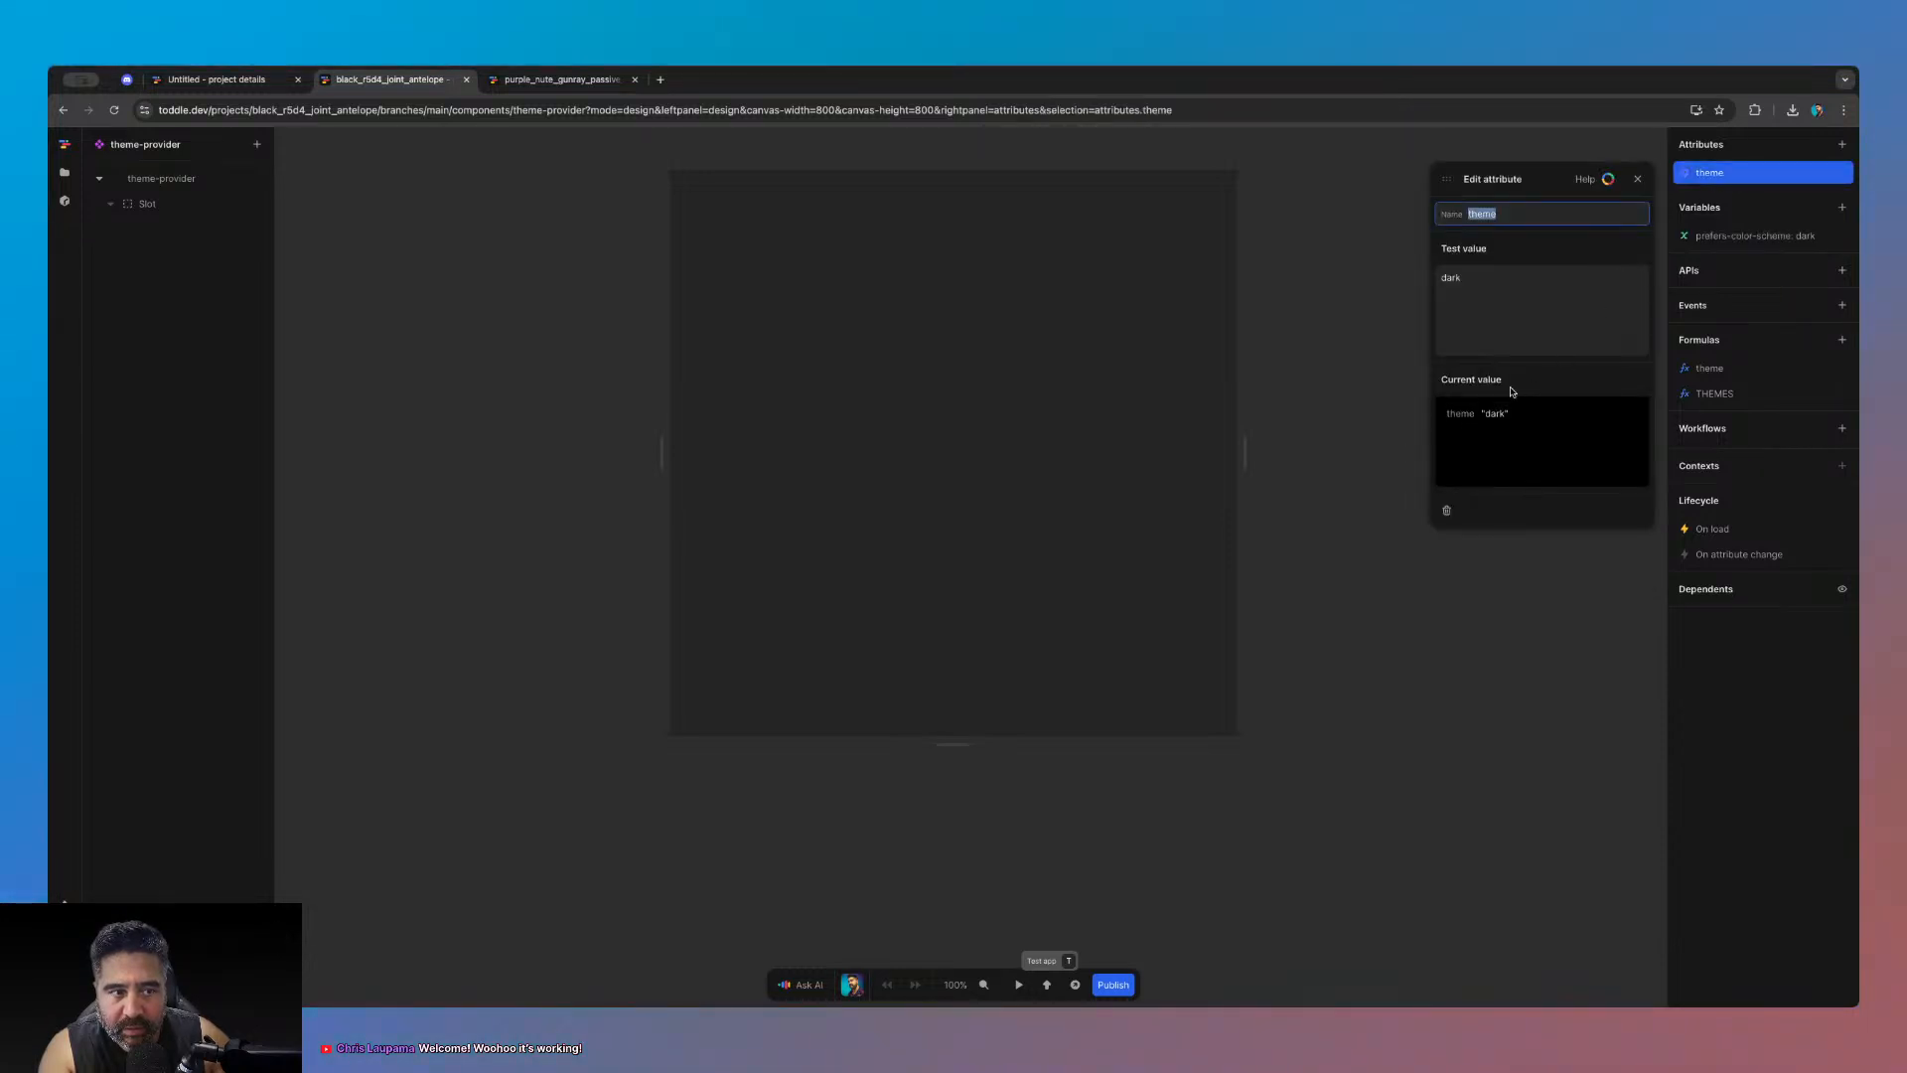
{"action": "left_click", "coordinate": [1638, 179]}
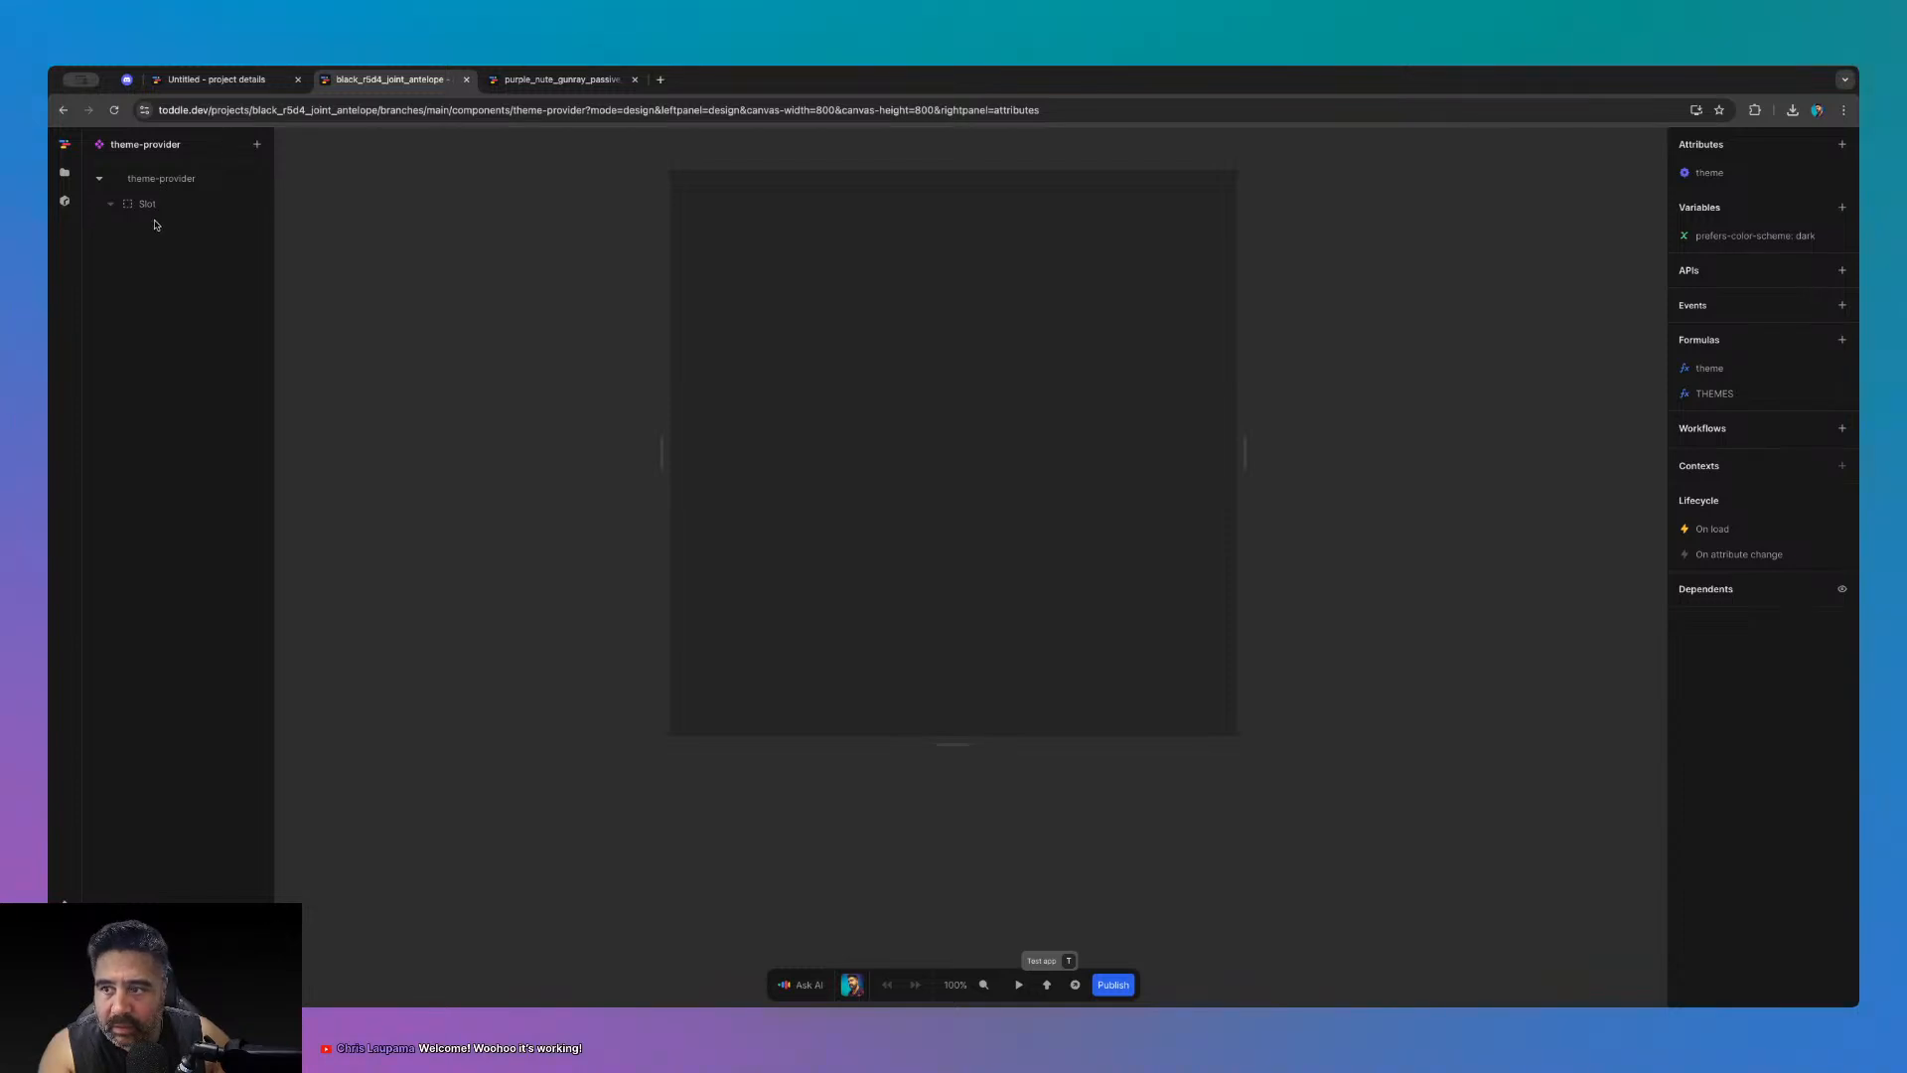
{"action": "left_click", "coordinate": [140, 180]}
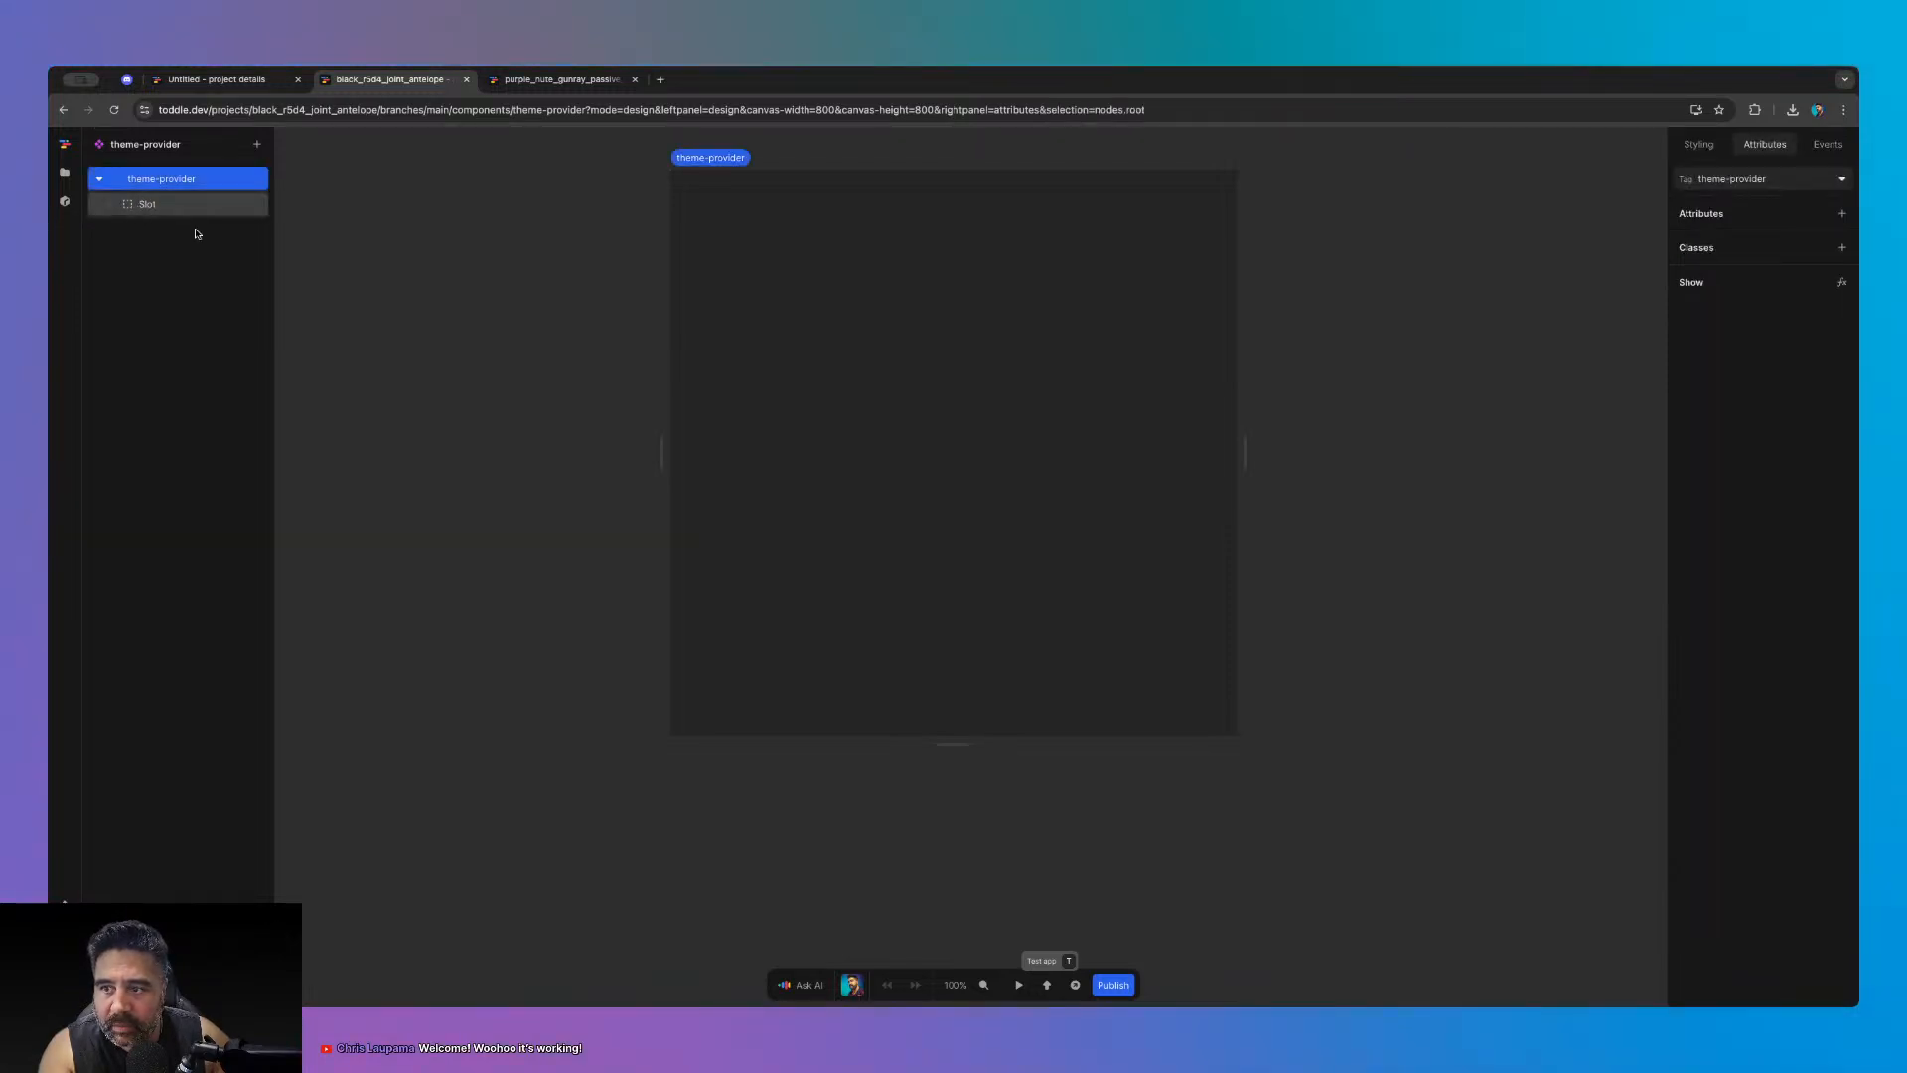
{"action": "left_click", "coordinate": [406, 380]}
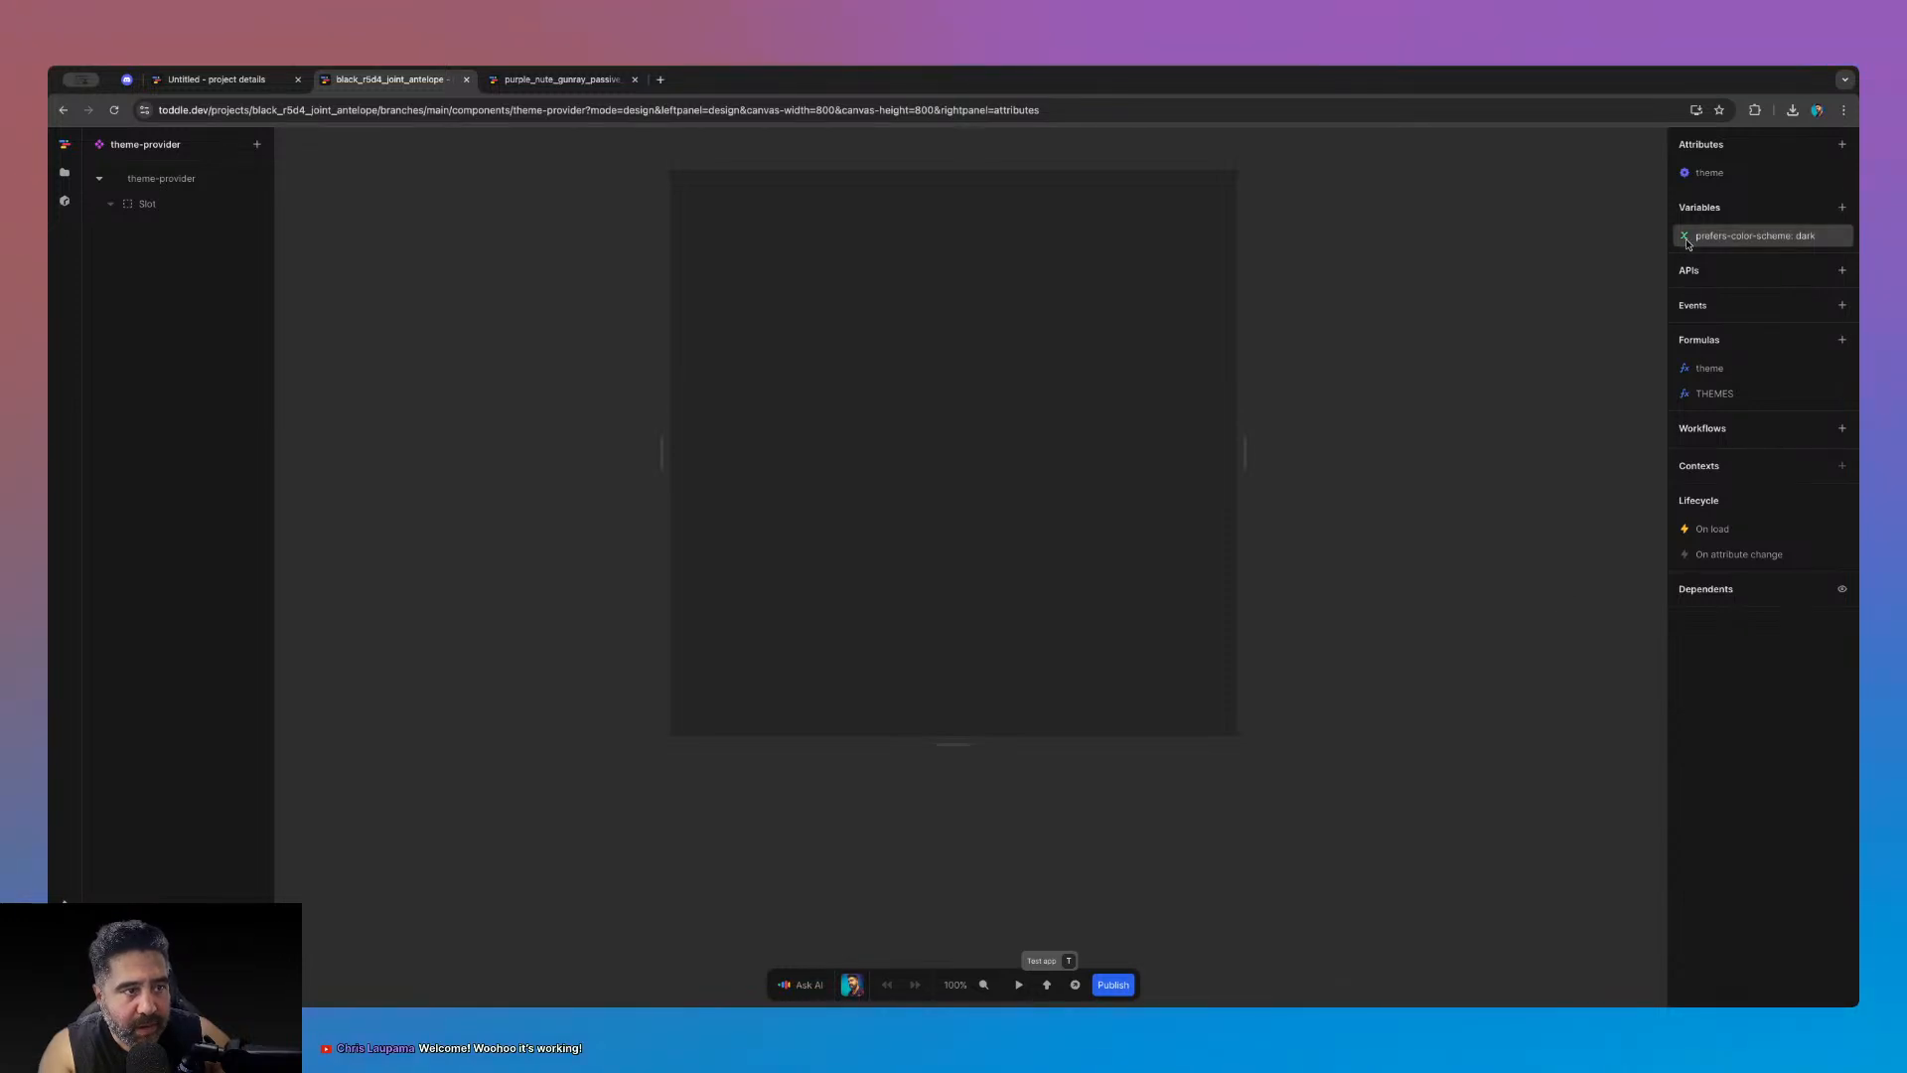
{"action": "left_click", "coordinate": [1719, 393]}
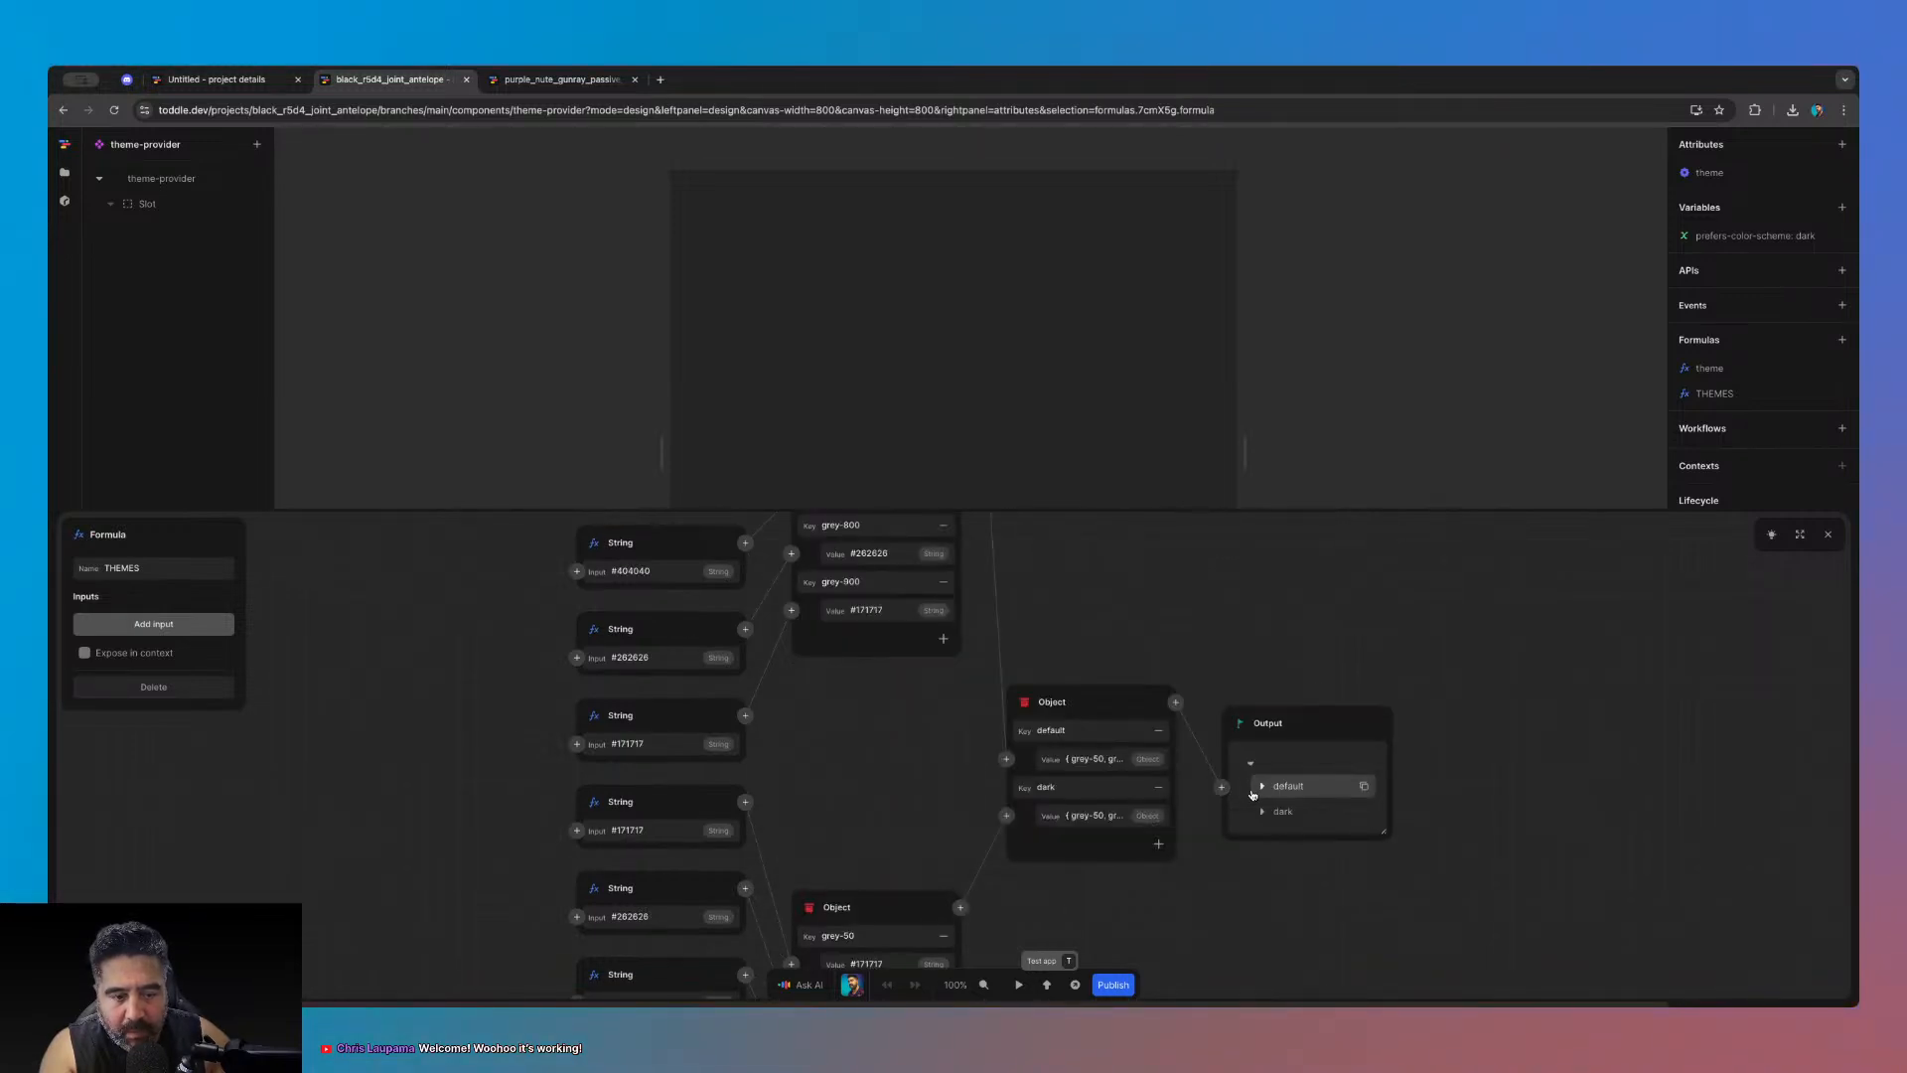
{"action": "left_click", "coordinate": [1828, 535]}
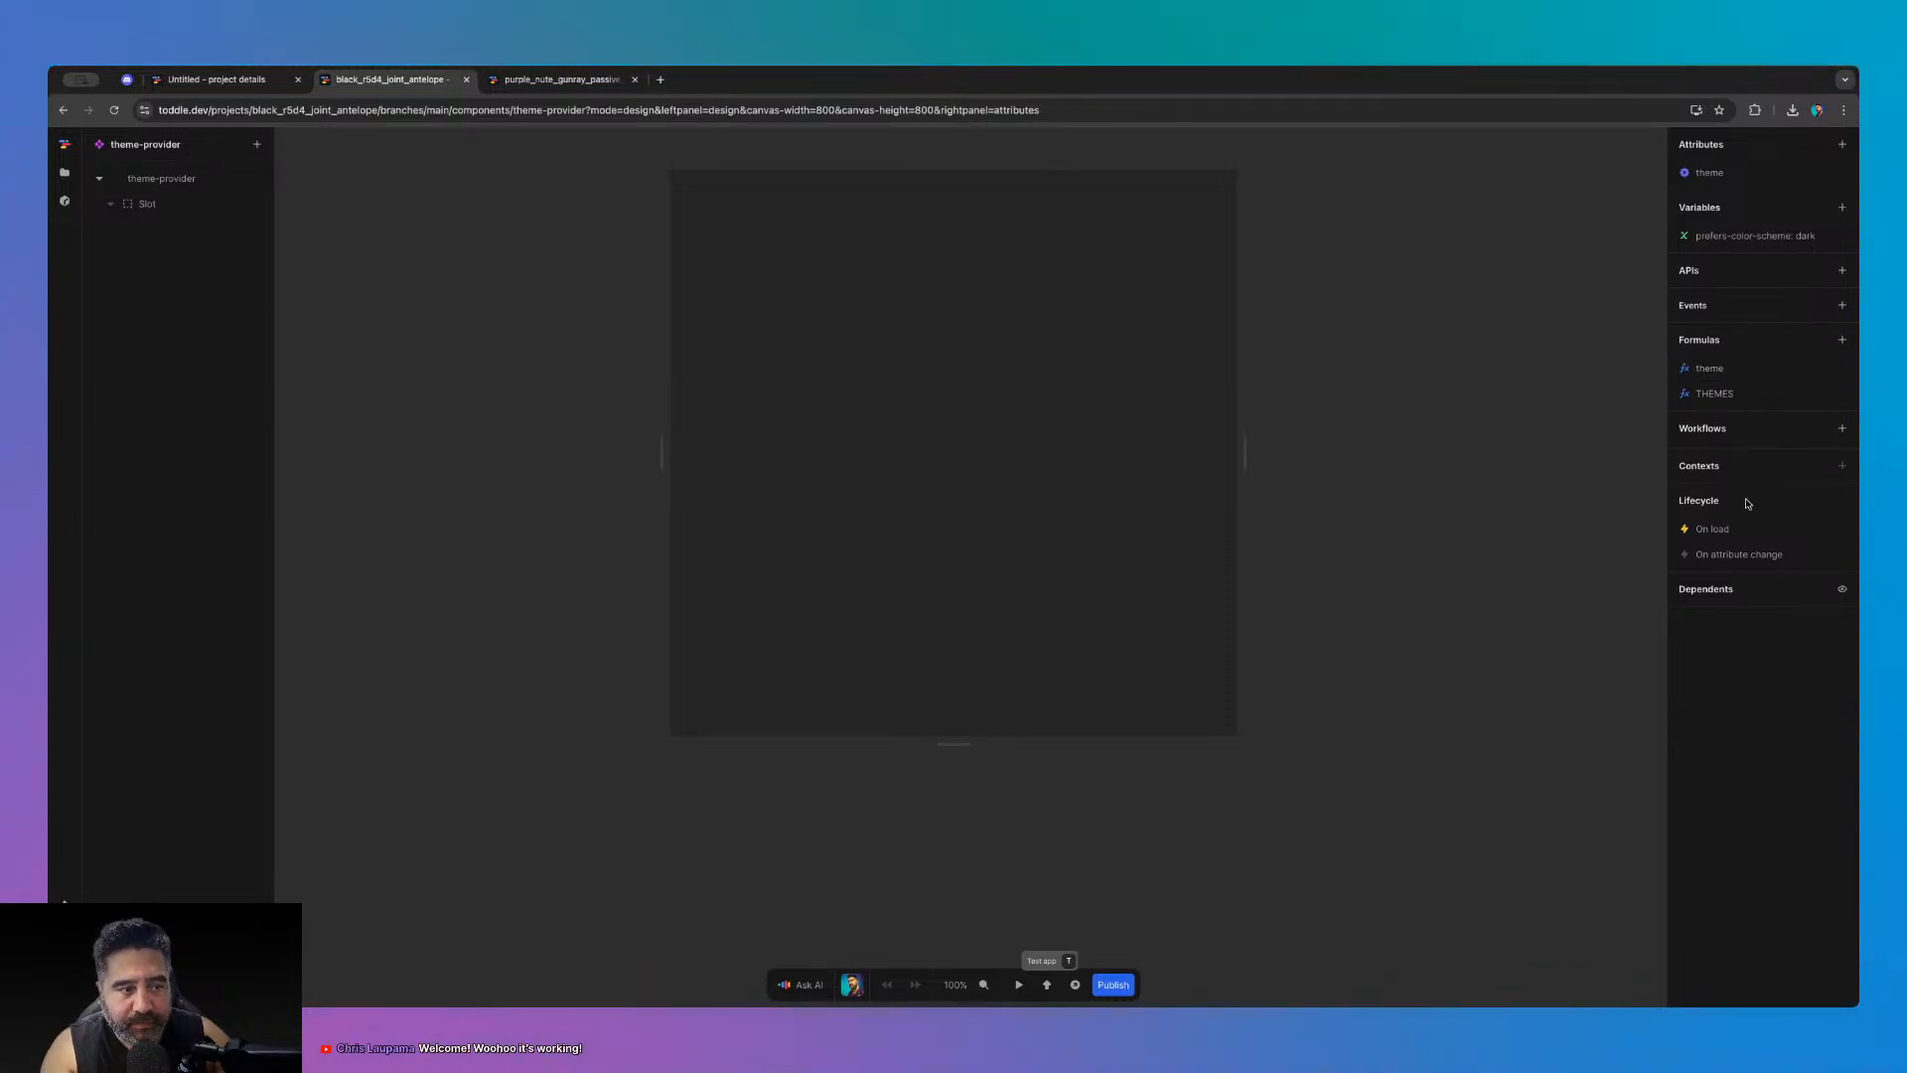
- Open theme-provider's On load workflow and complete the Workflow Editor onboarding tour
{"action": "left_click", "coordinate": [1743, 528]}
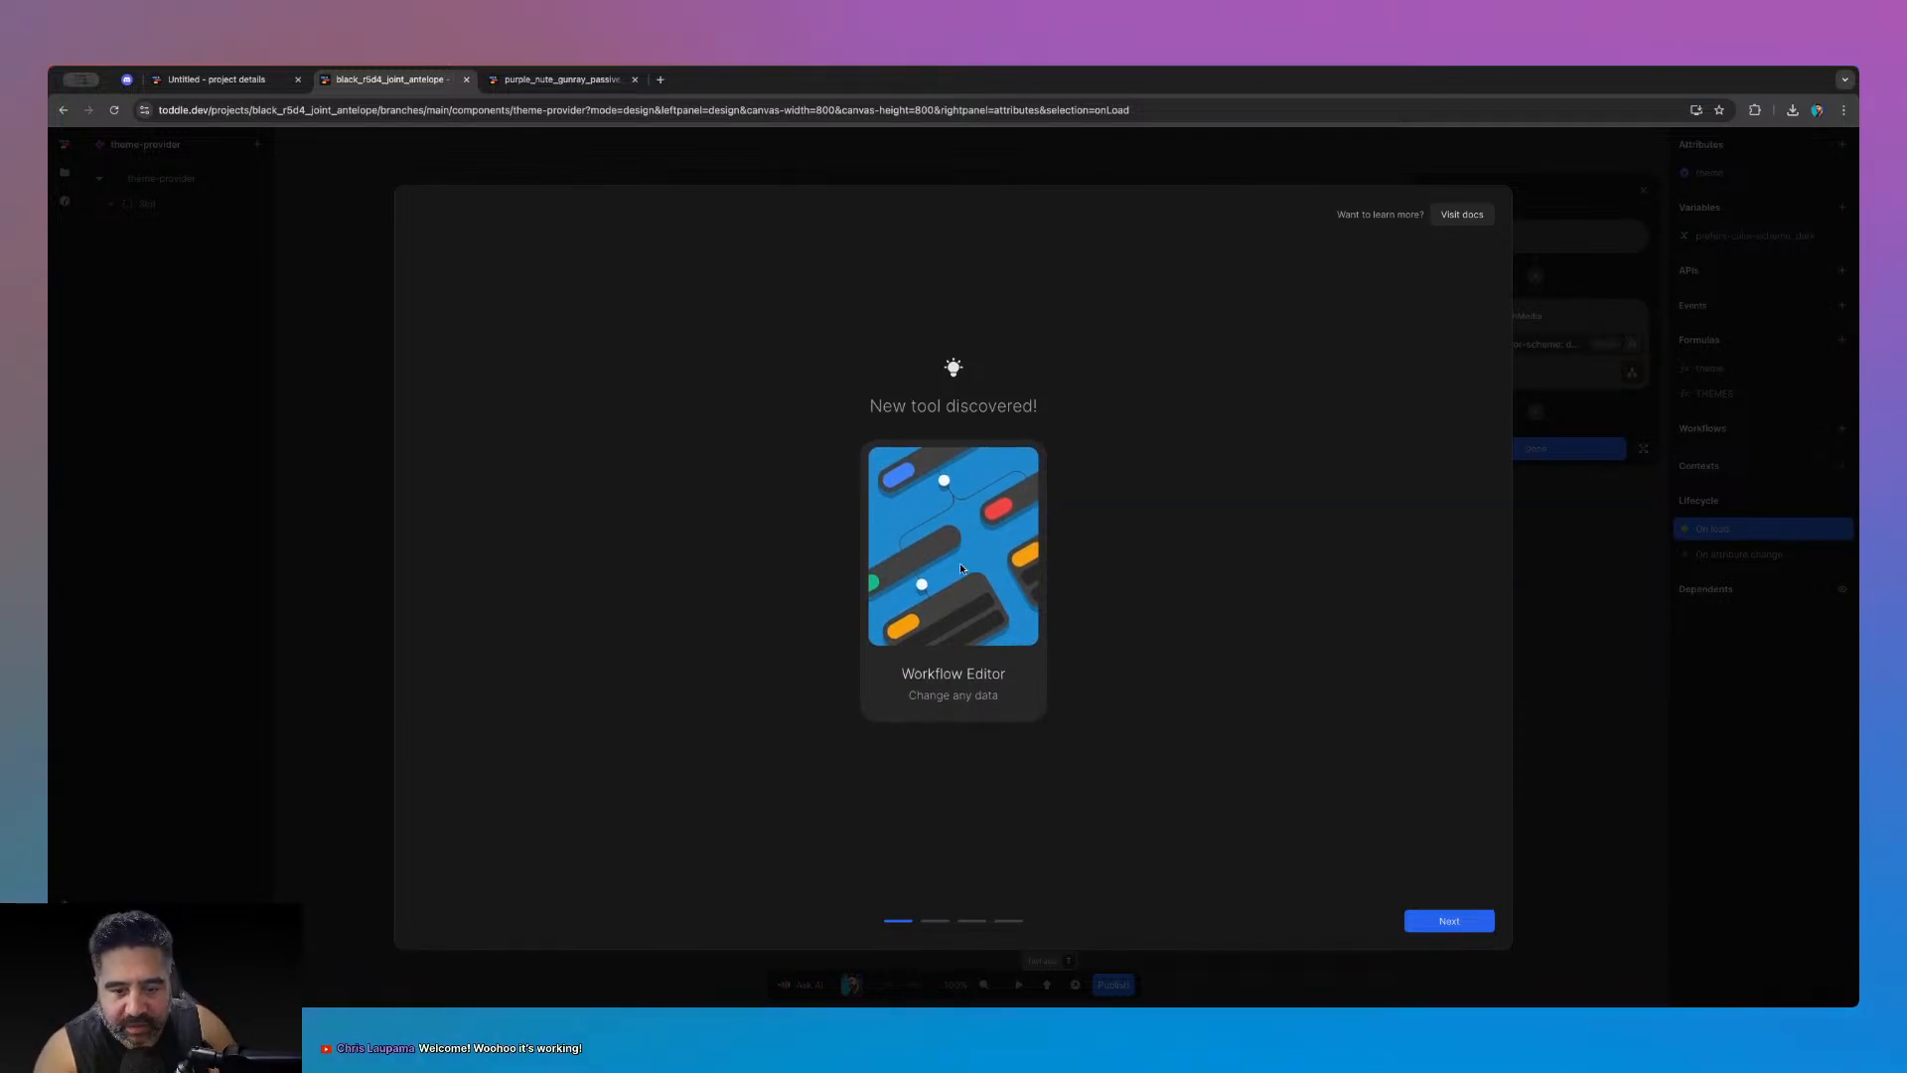
{"action": "left_click", "coordinate": [1427, 917]}
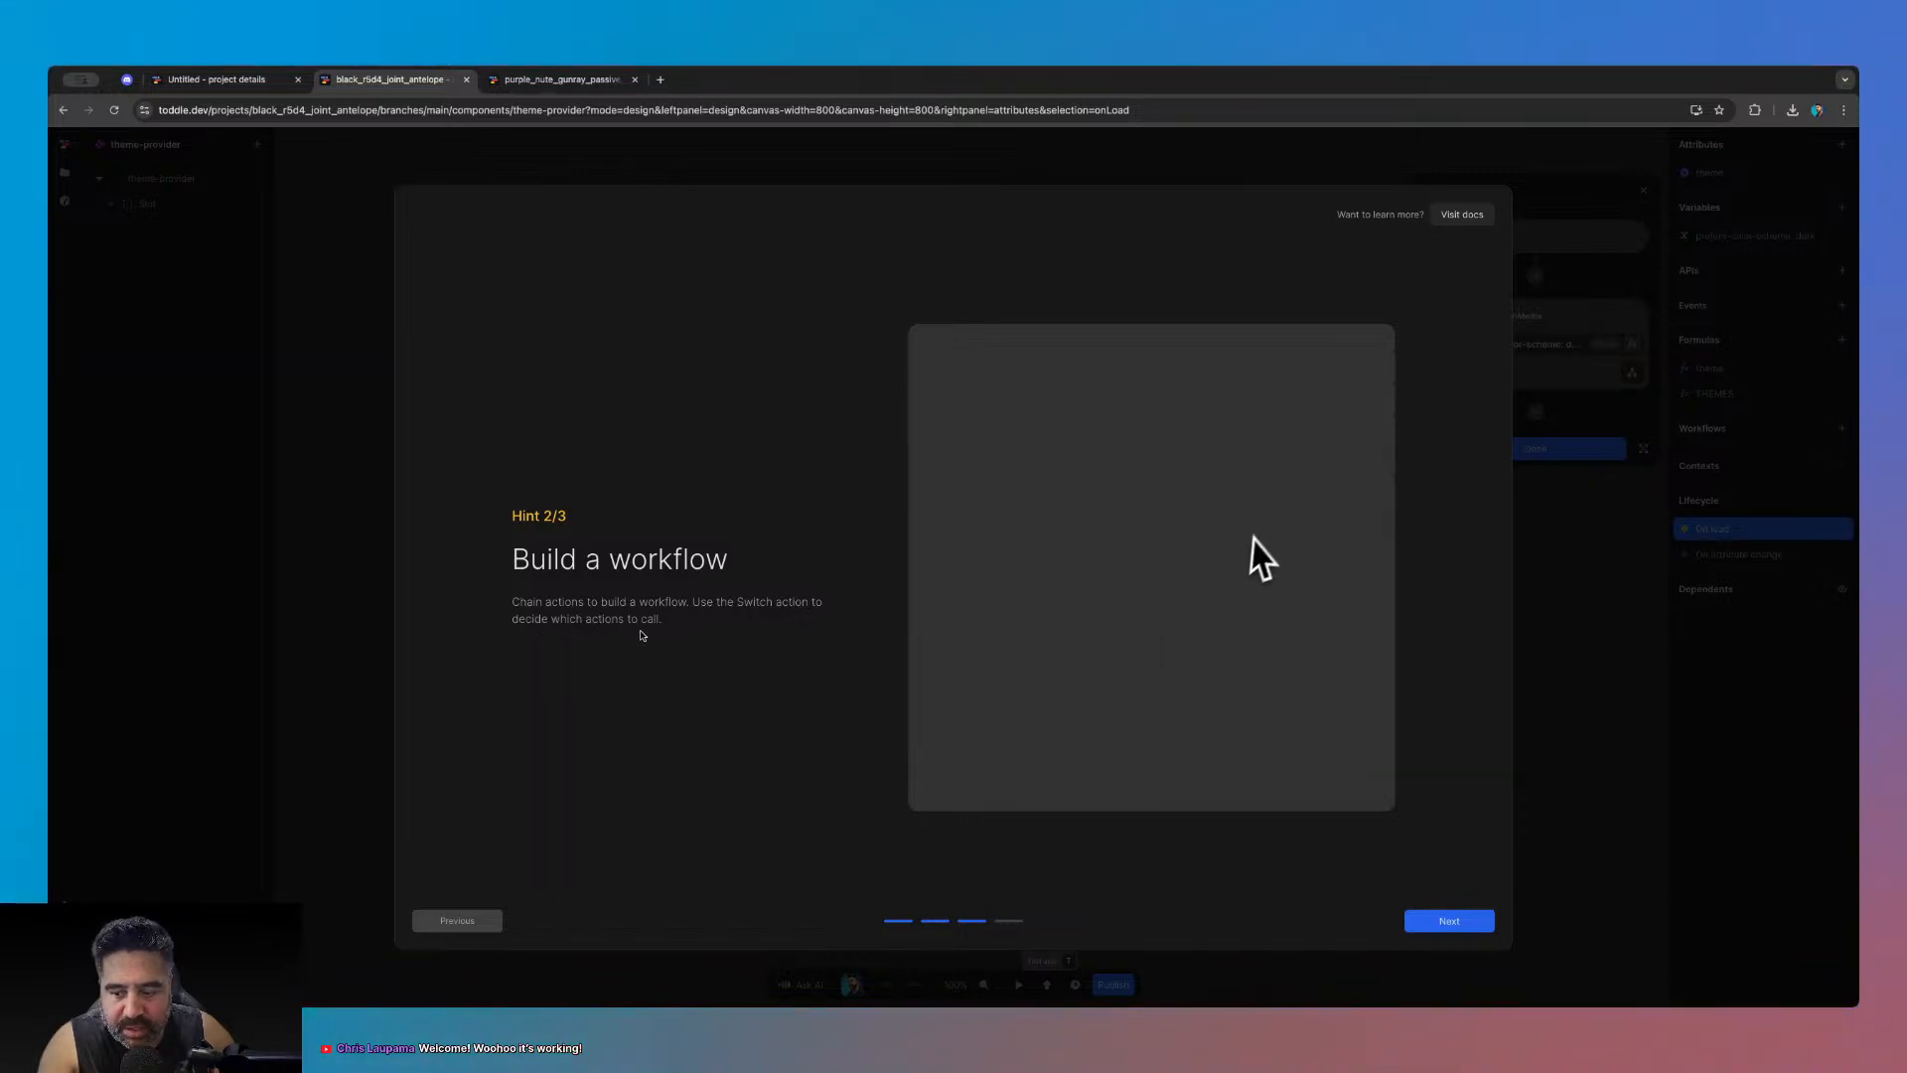
{"action": "left_click", "coordinate": [1445, 922]}
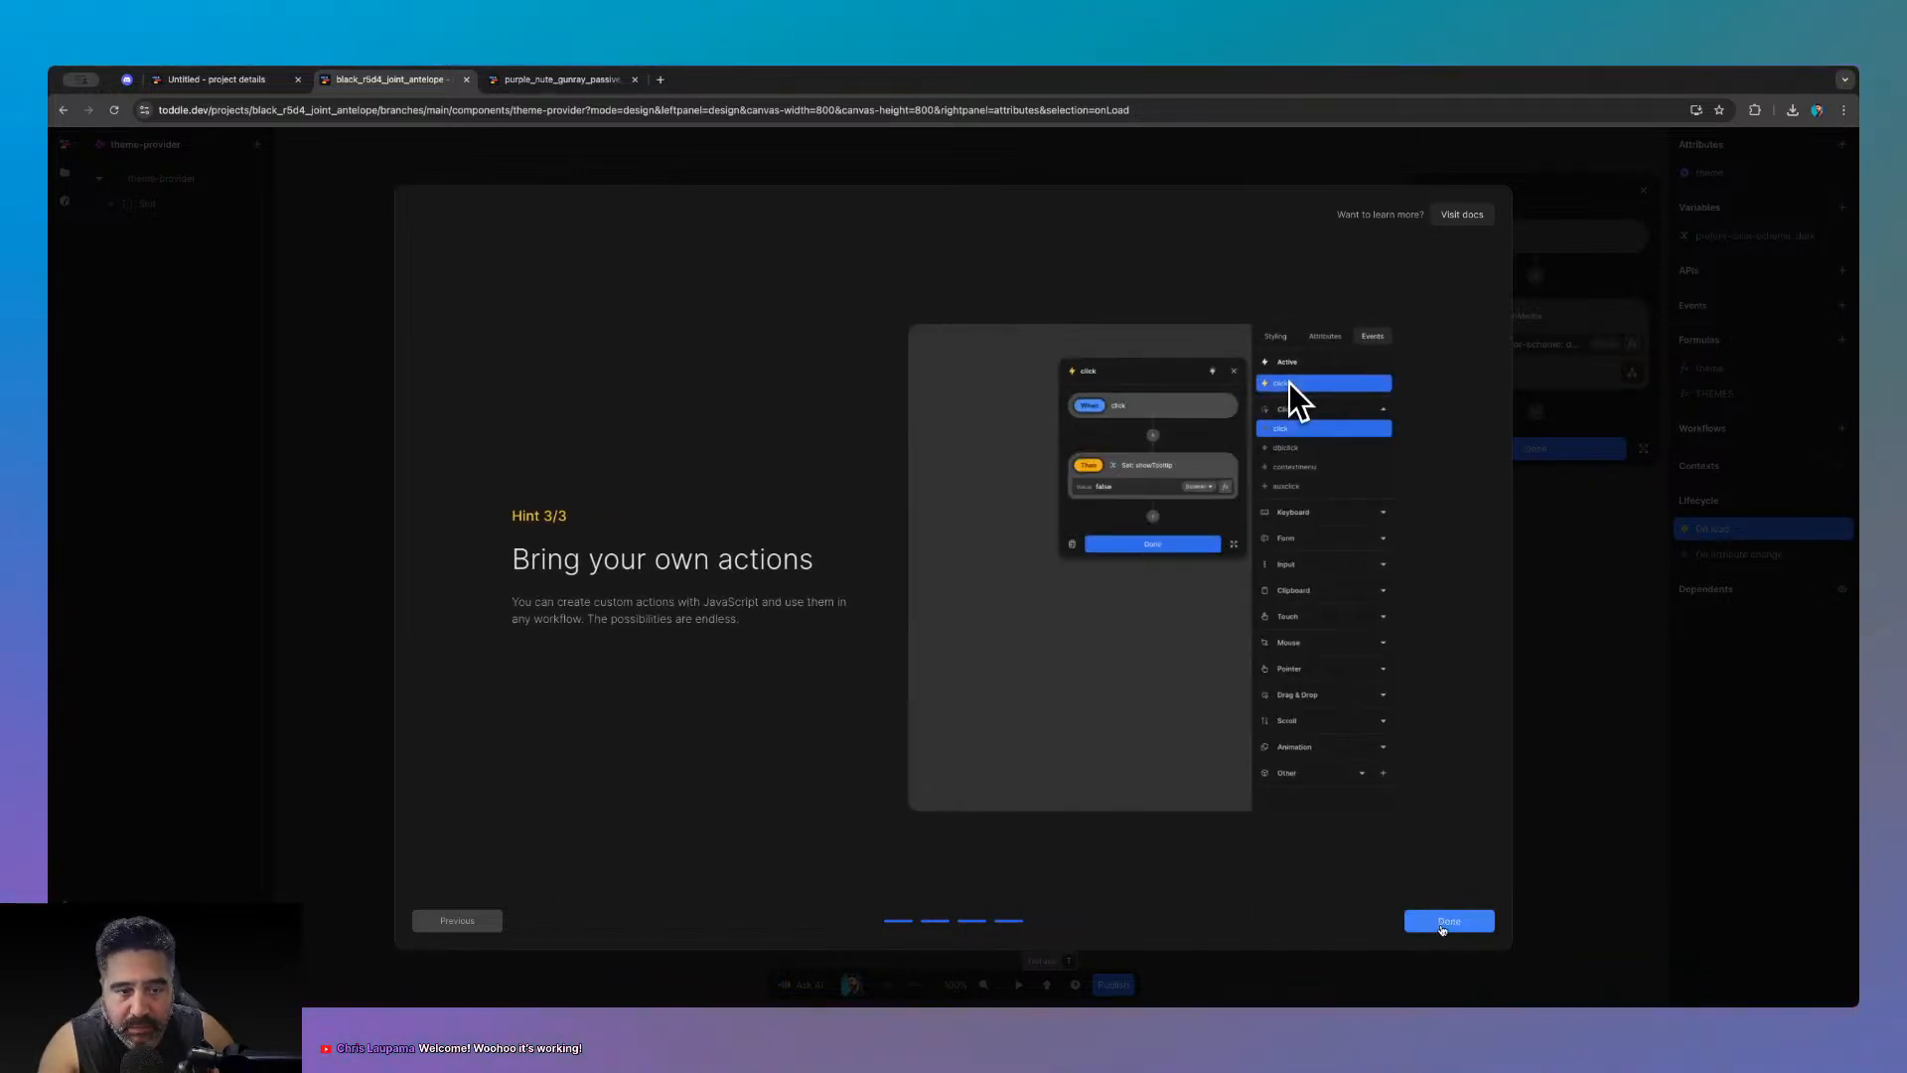
{"action": "left_click", "coordinate": [1449, 922]}
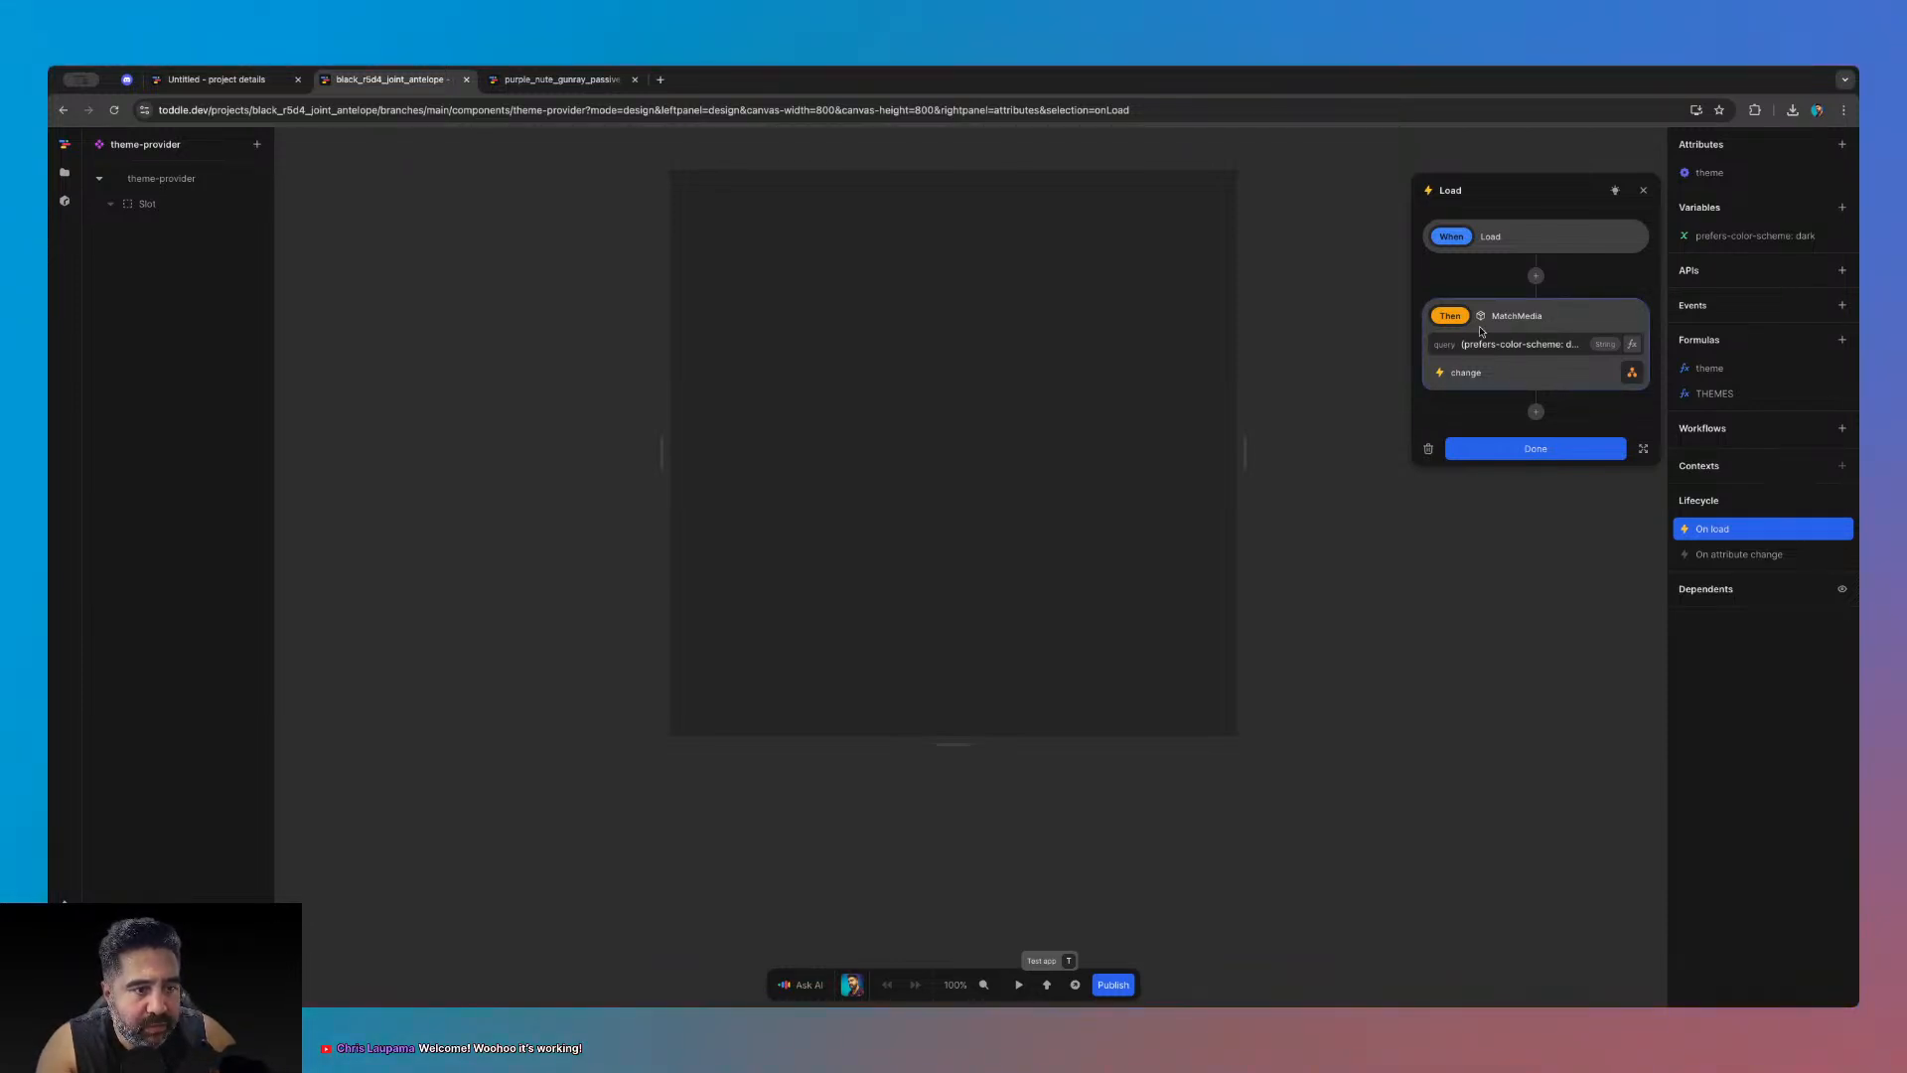
- Expand the Actions, Services and Formulas sections, then reopen the On load workflow
{"action": "left_click", "coordinate": [64, 171]}
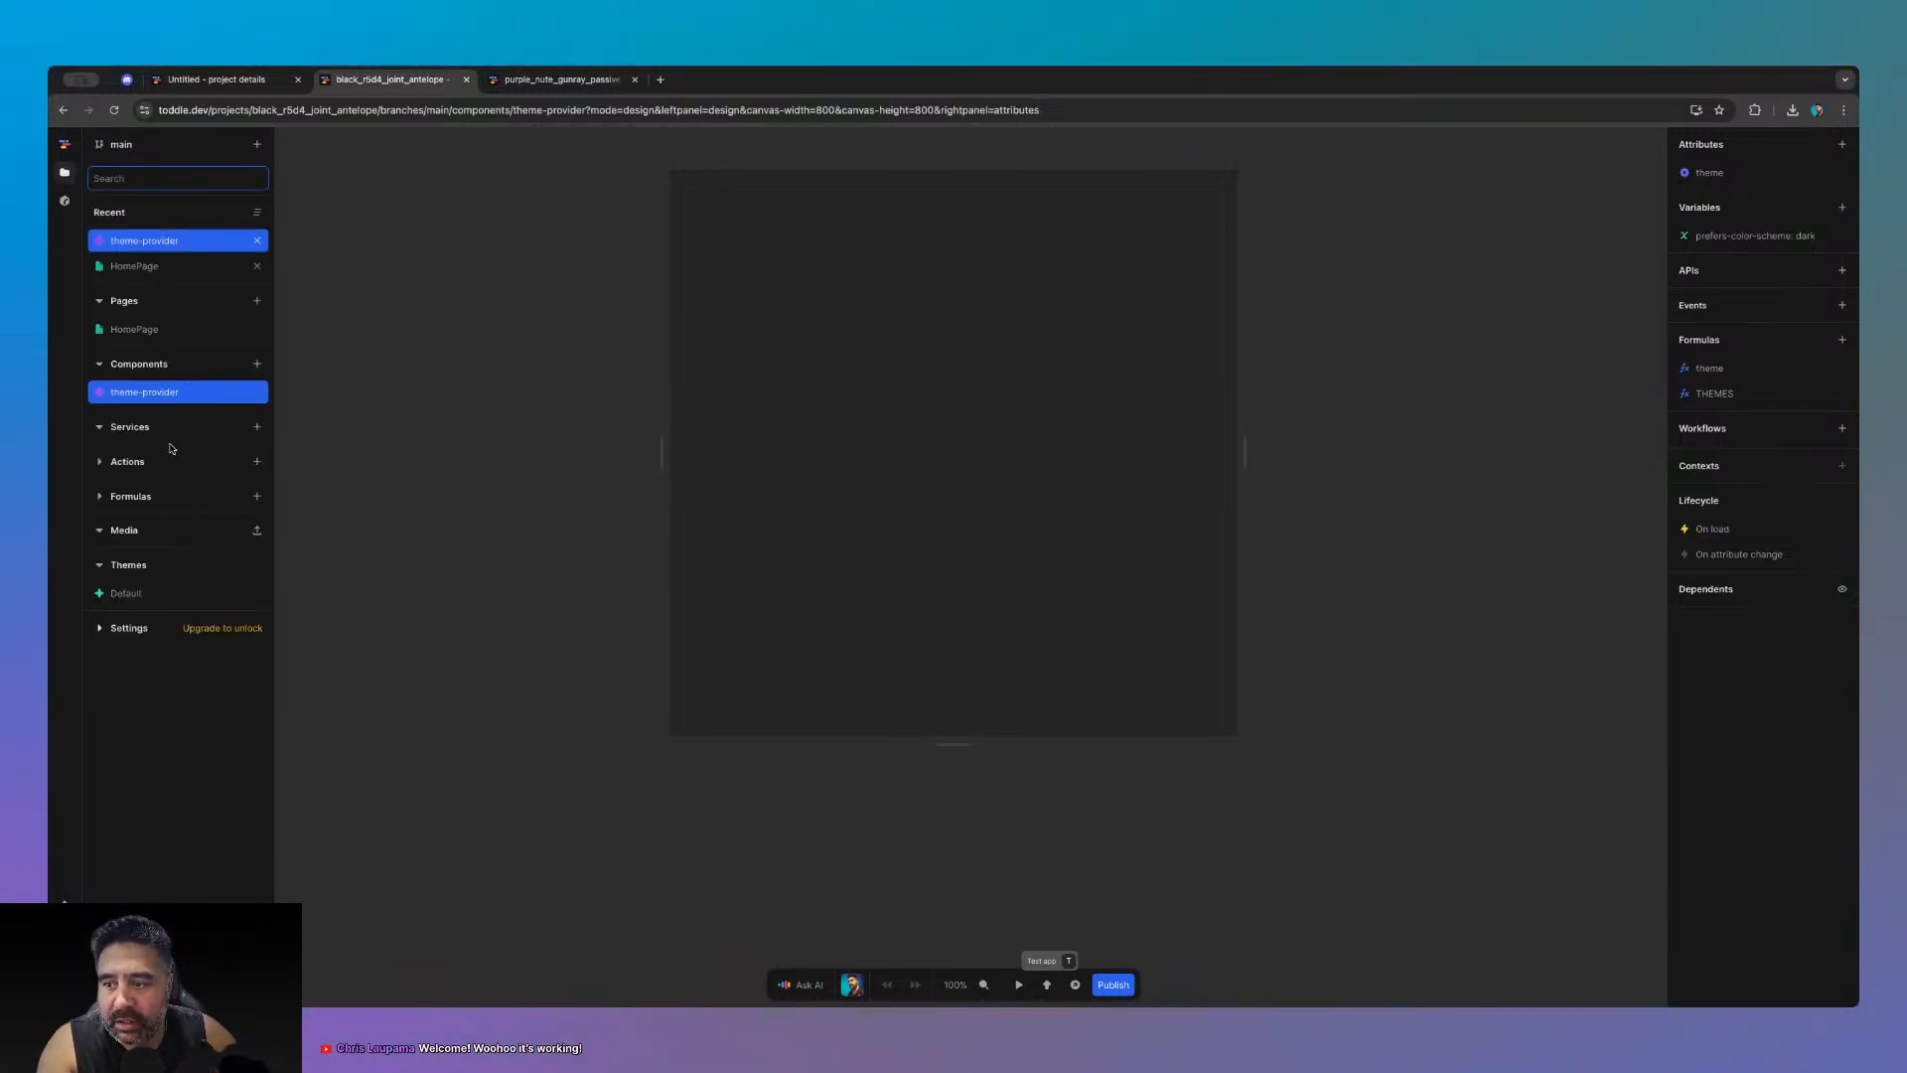
{"action": "left_click", "coordinate": [100, 461]}
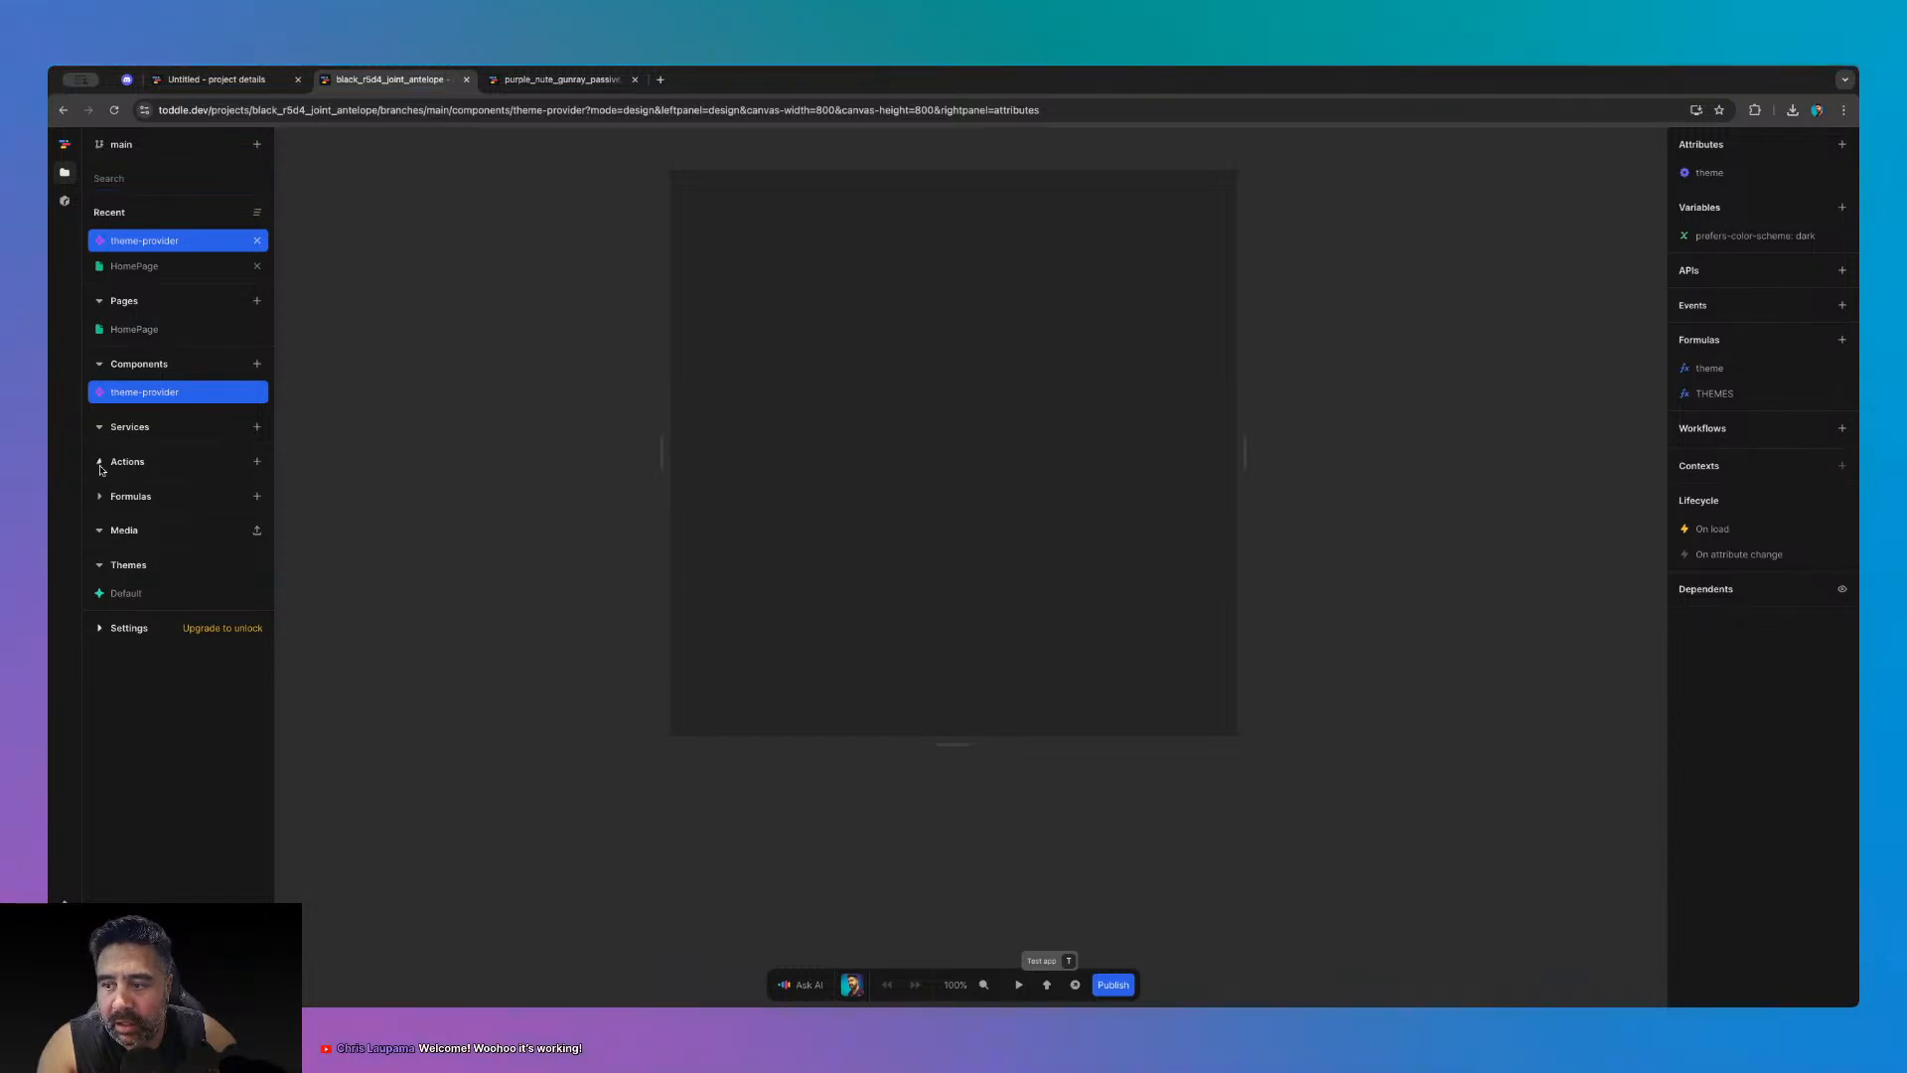
{"action": "left_click", "coordinate": [101, 436]}
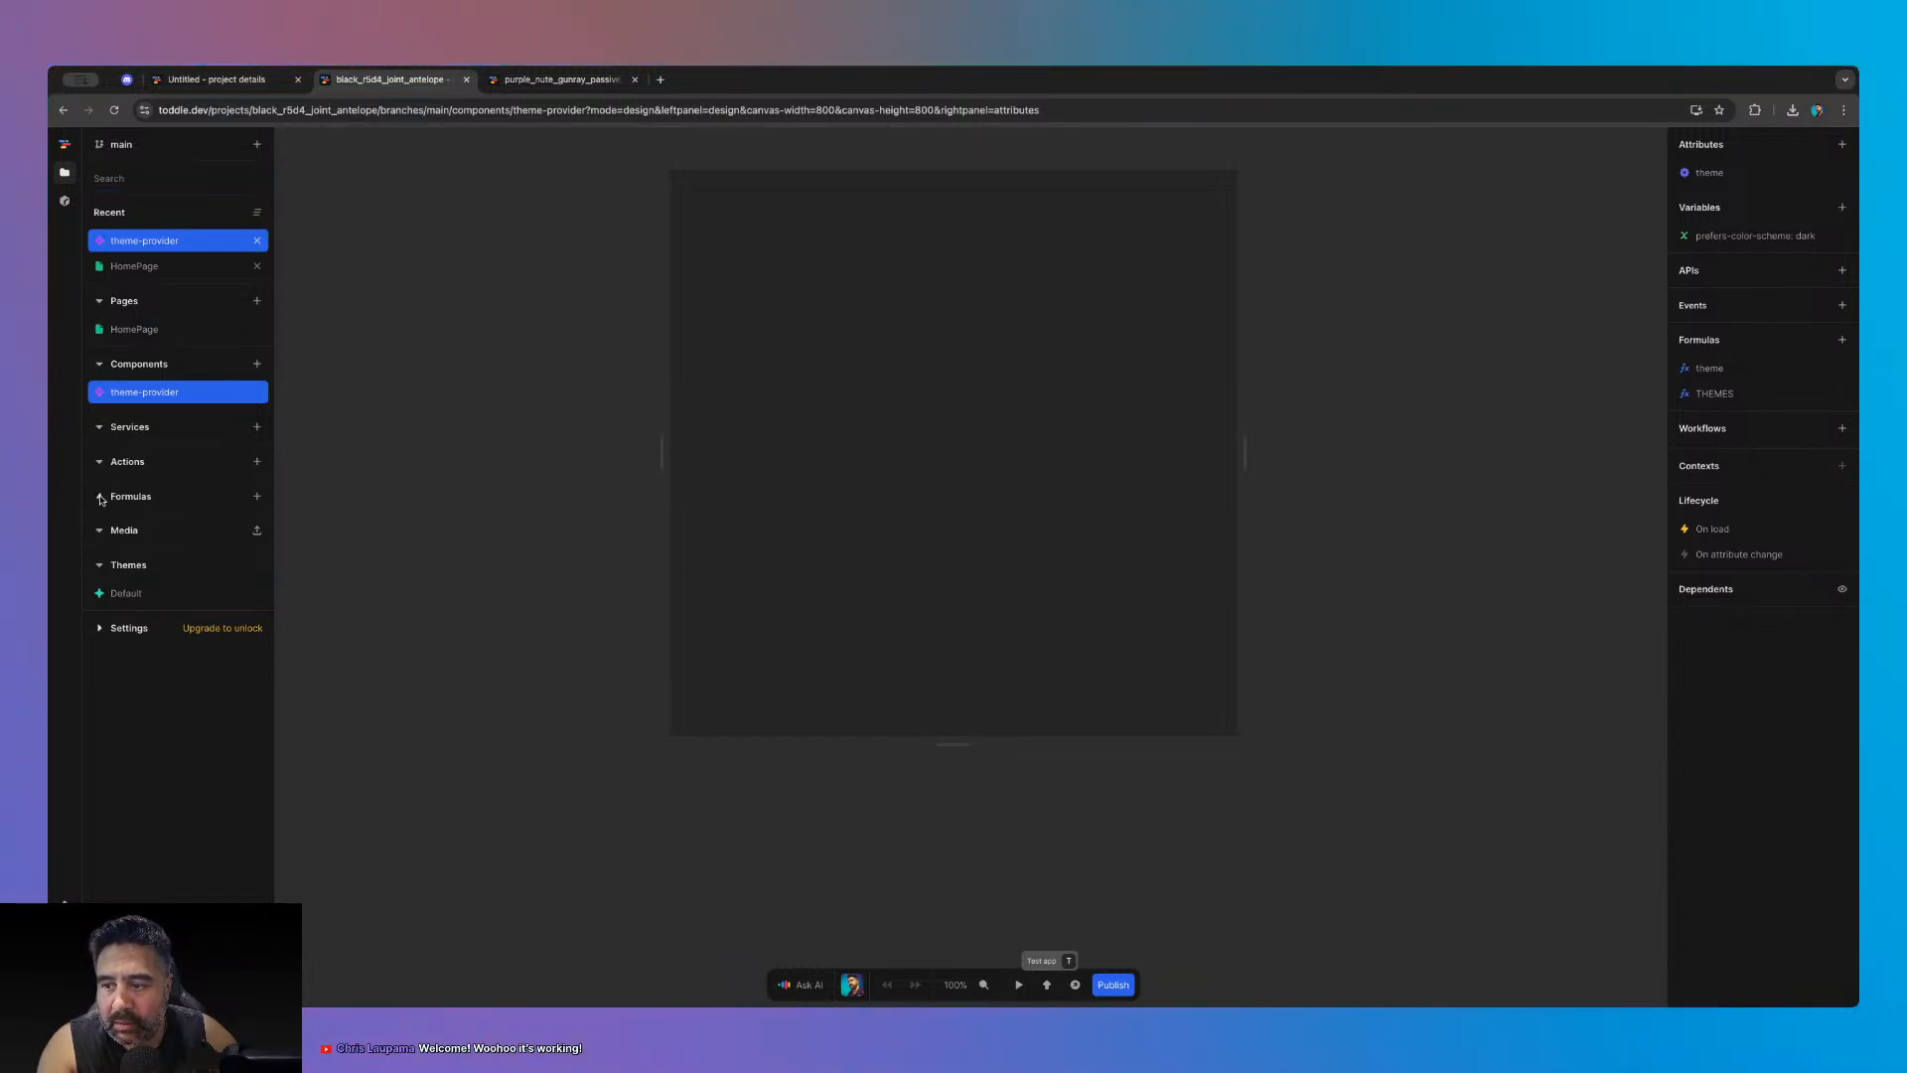
{"action": "left_click", "coordinate": [101, 497]}
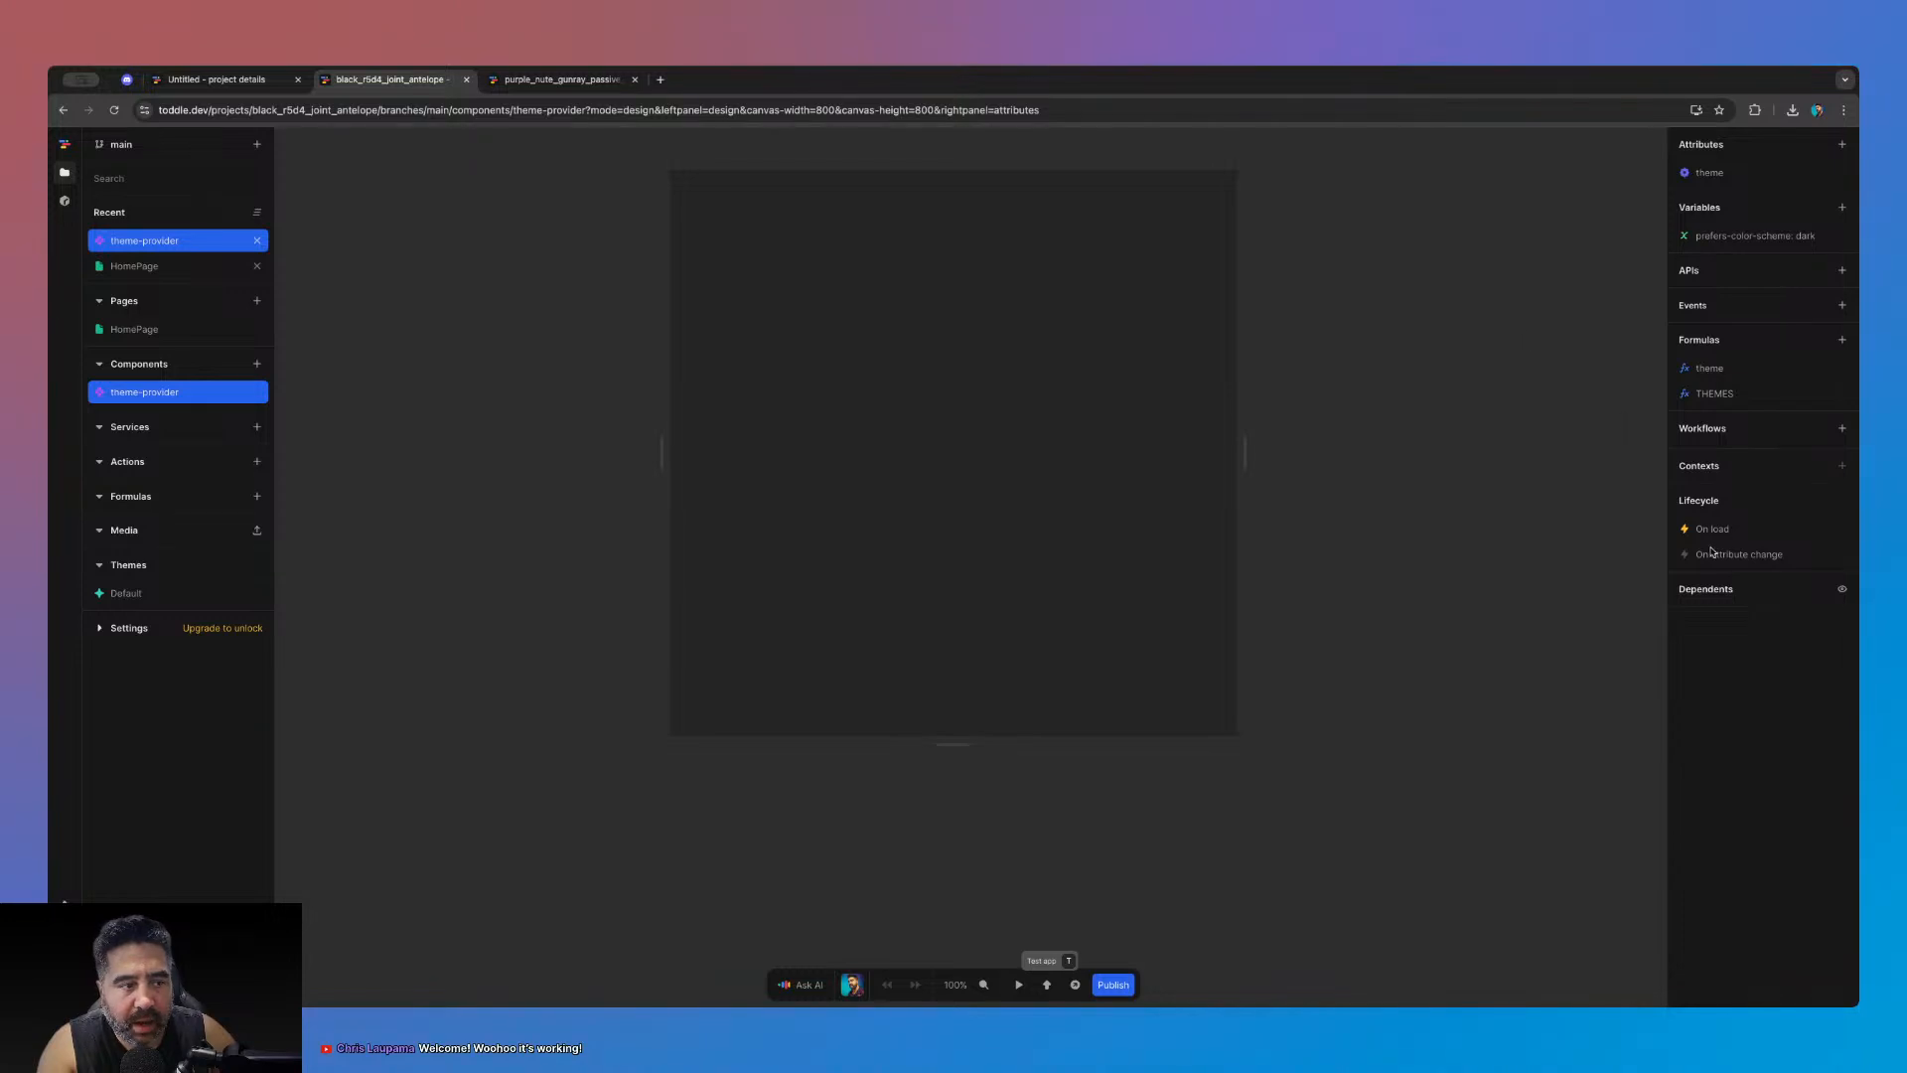
{"action": "left_click", "coordinate": [1586, 345]}
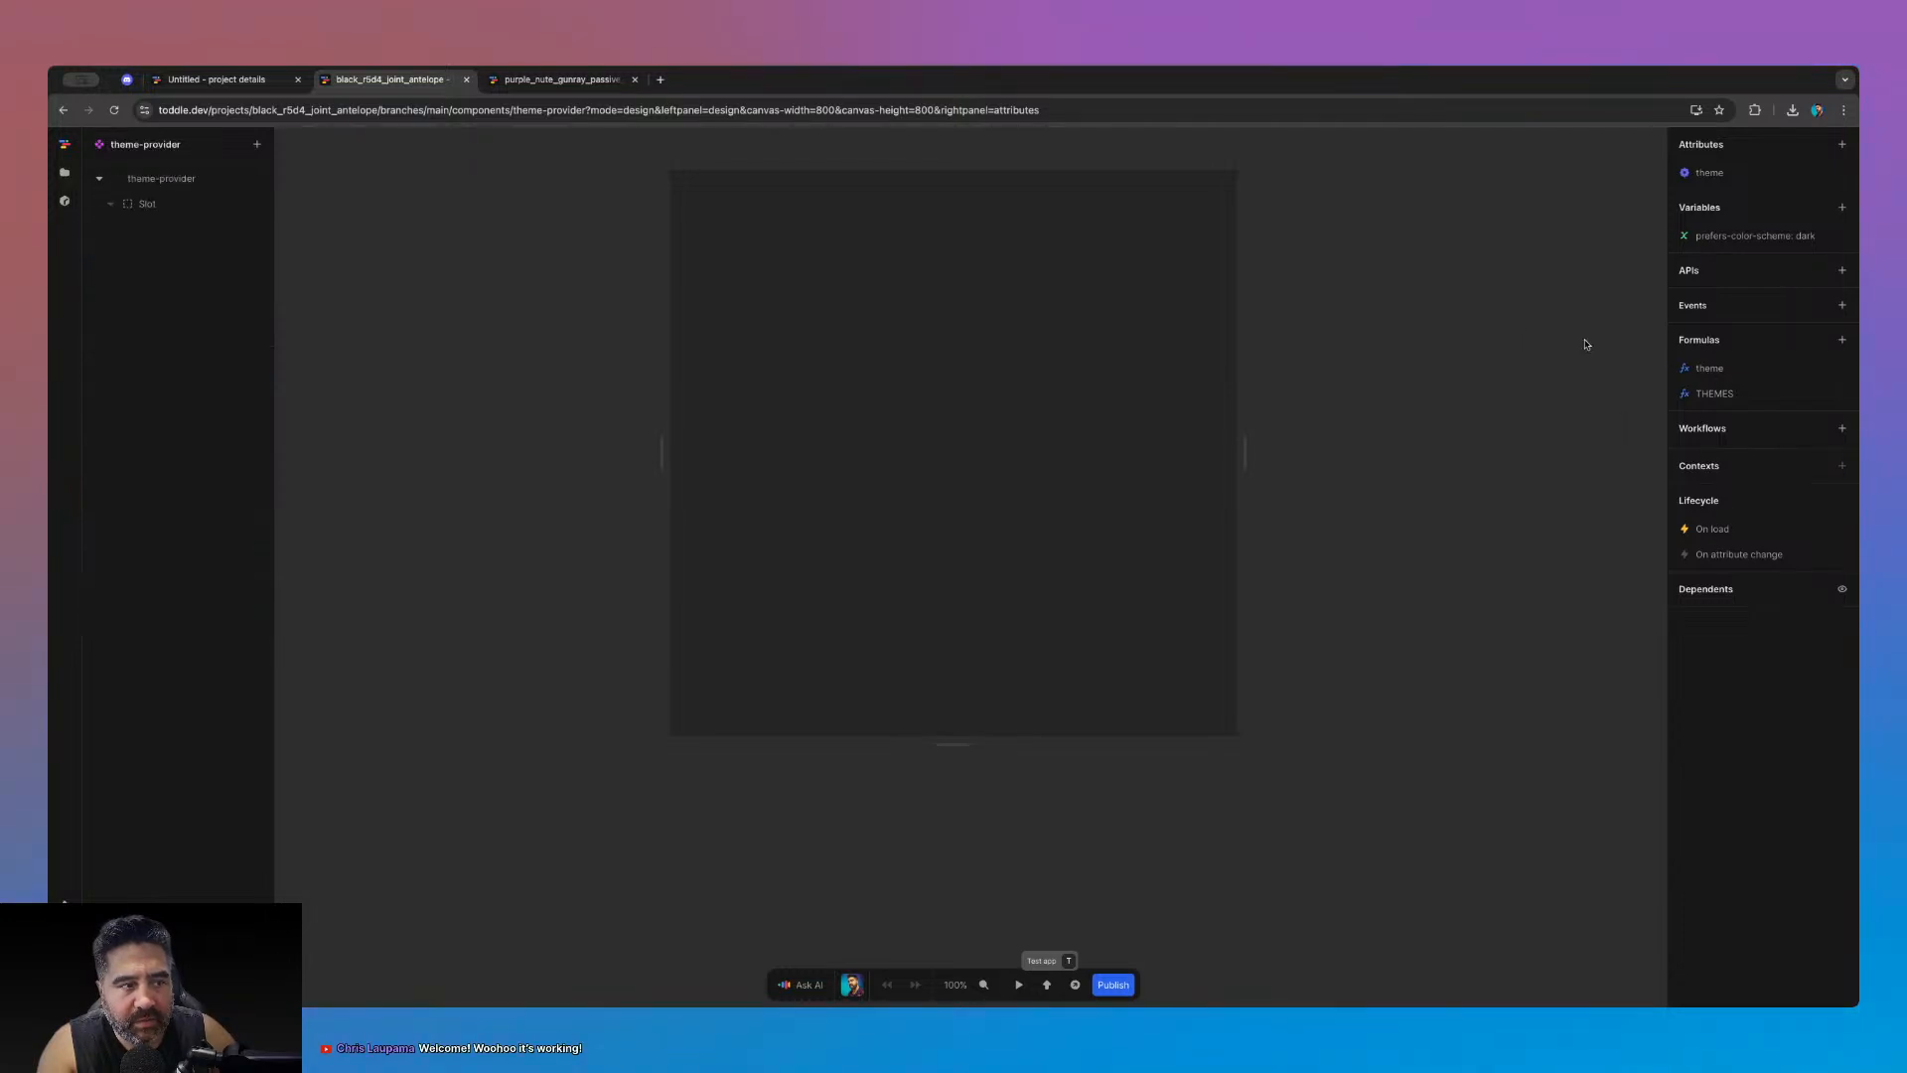
{"action": "left_click", "coordinate": [1728, 238]}
{"action": "left_click", "coordinate": [1641, 240]}
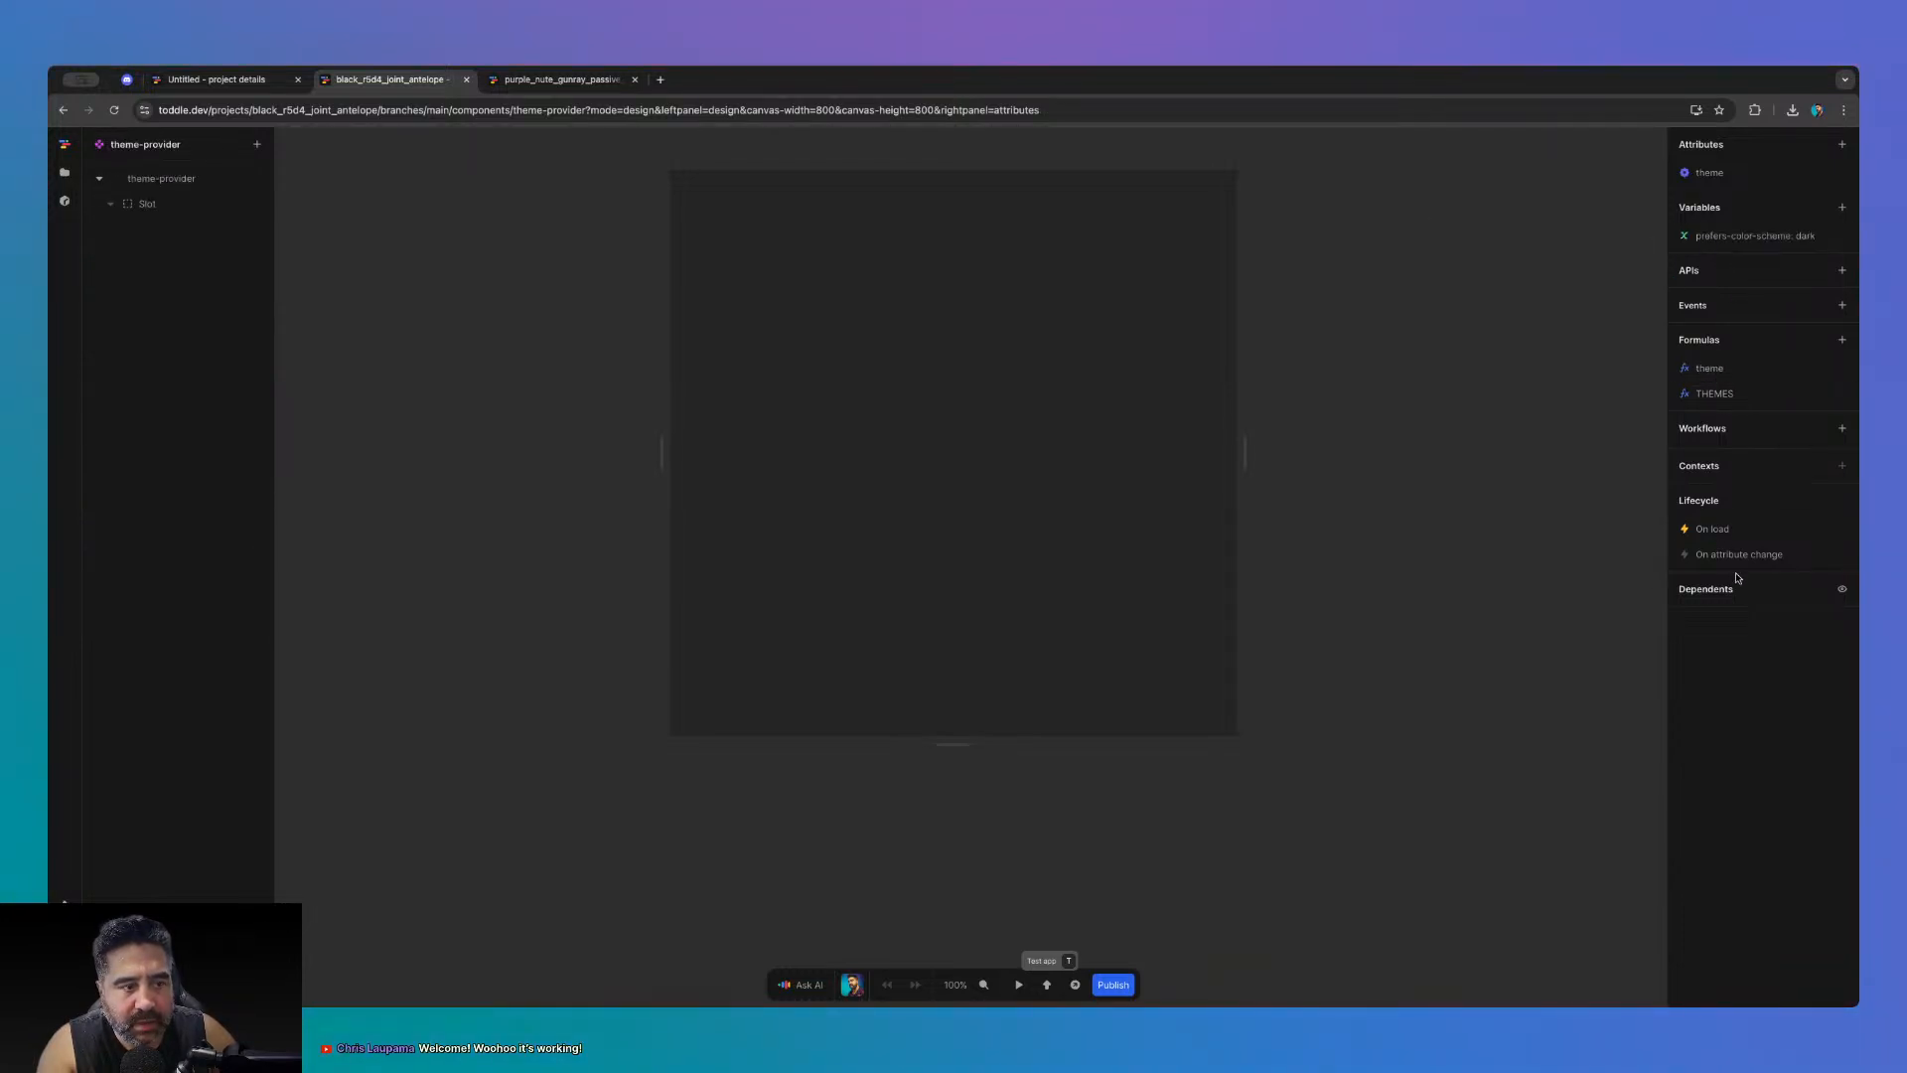
{"action": "left_click", "coordinate": [1713, 529]}
- Add a second MatchMedia action after the existing one
{"action": "left_click", "coordinate": [1520, 316]}
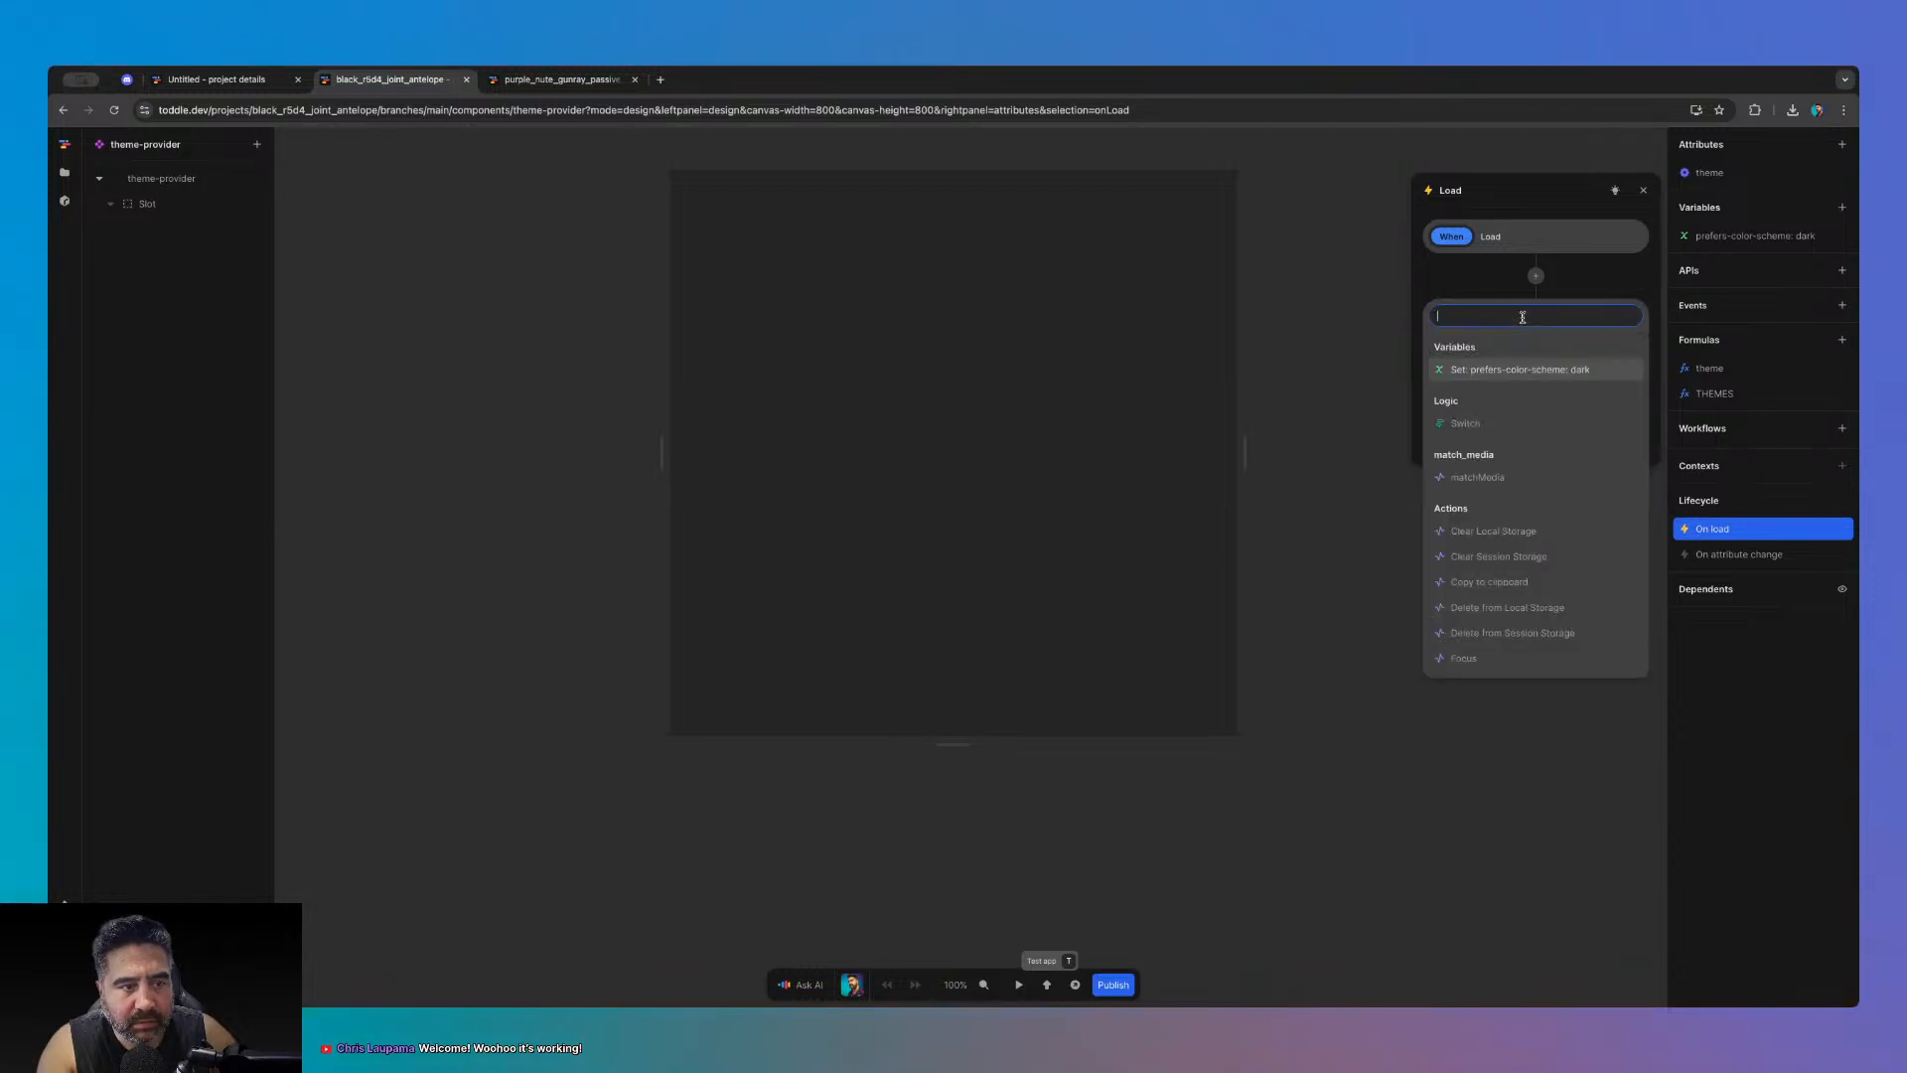
{"action": "left_click", "coordinate": [1566, 279]}
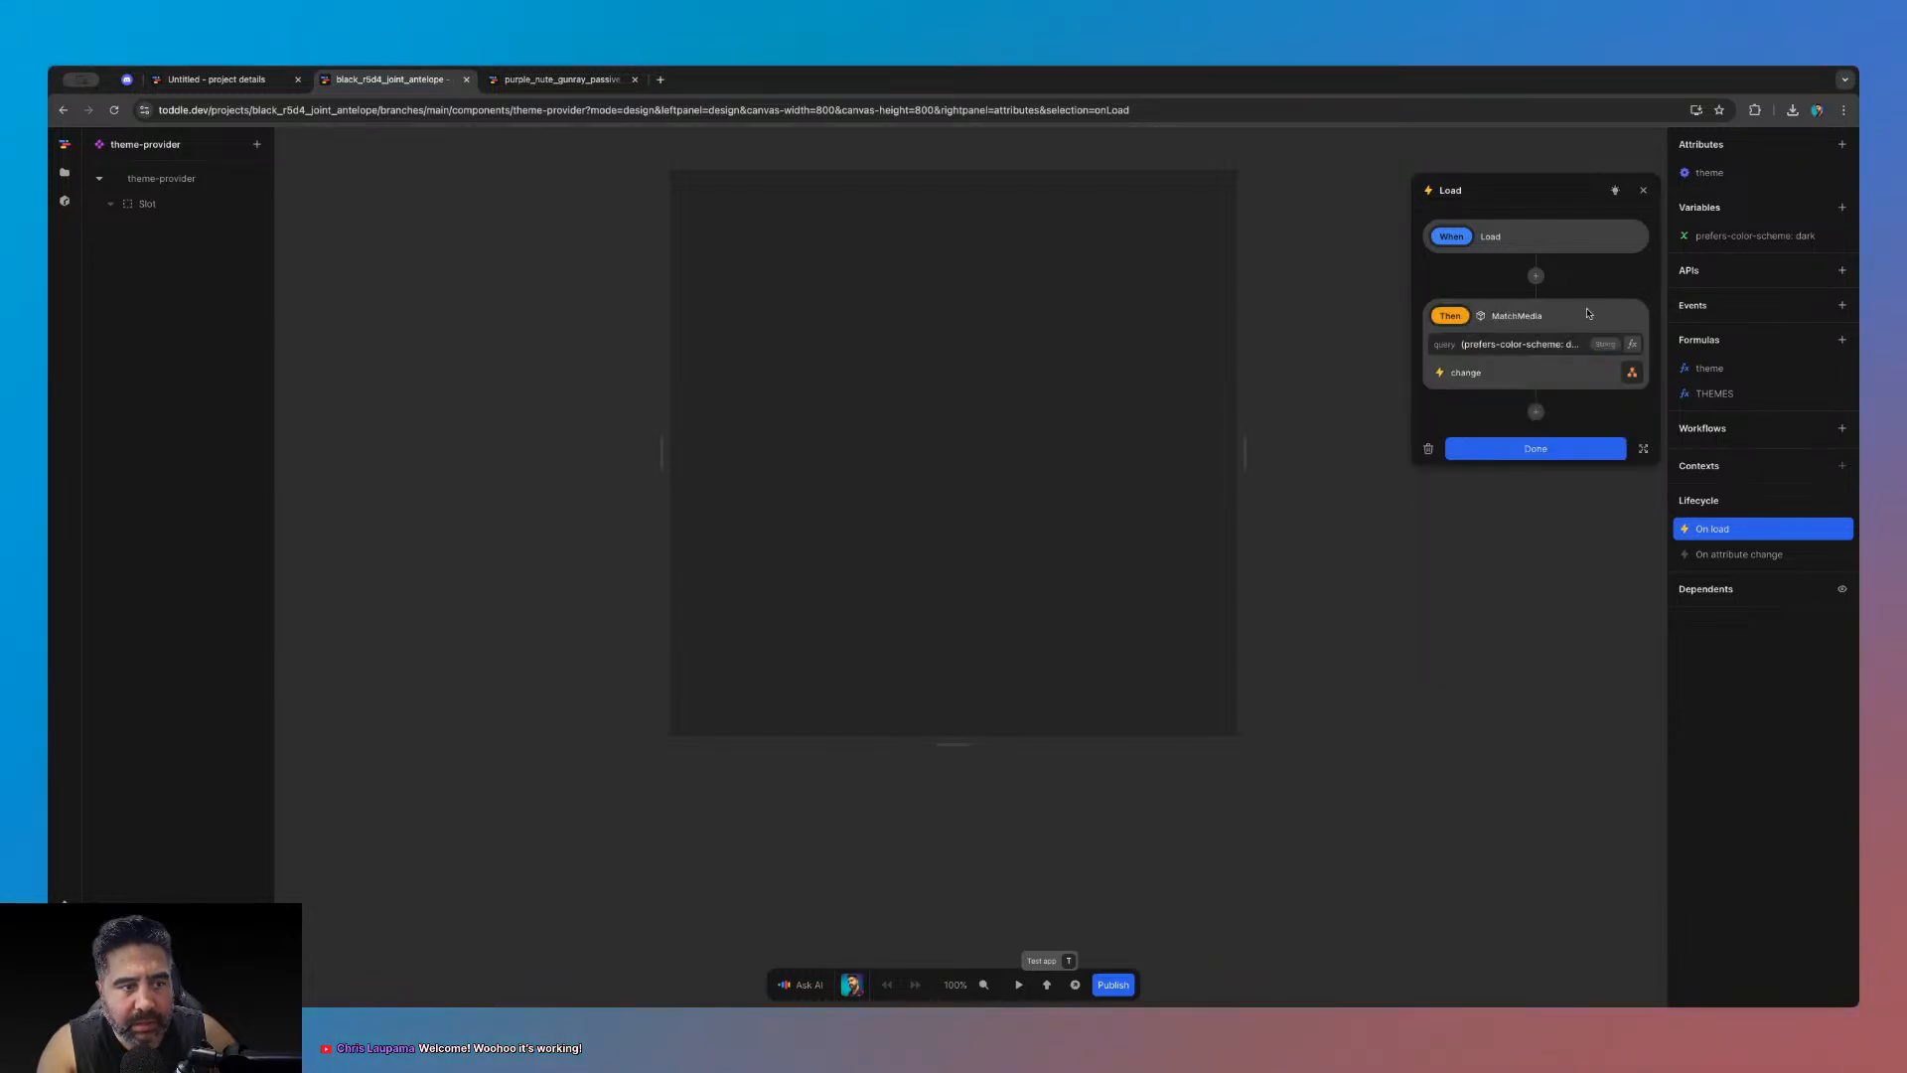
{"action": "left_click", "coordinate": [1537, 409]}
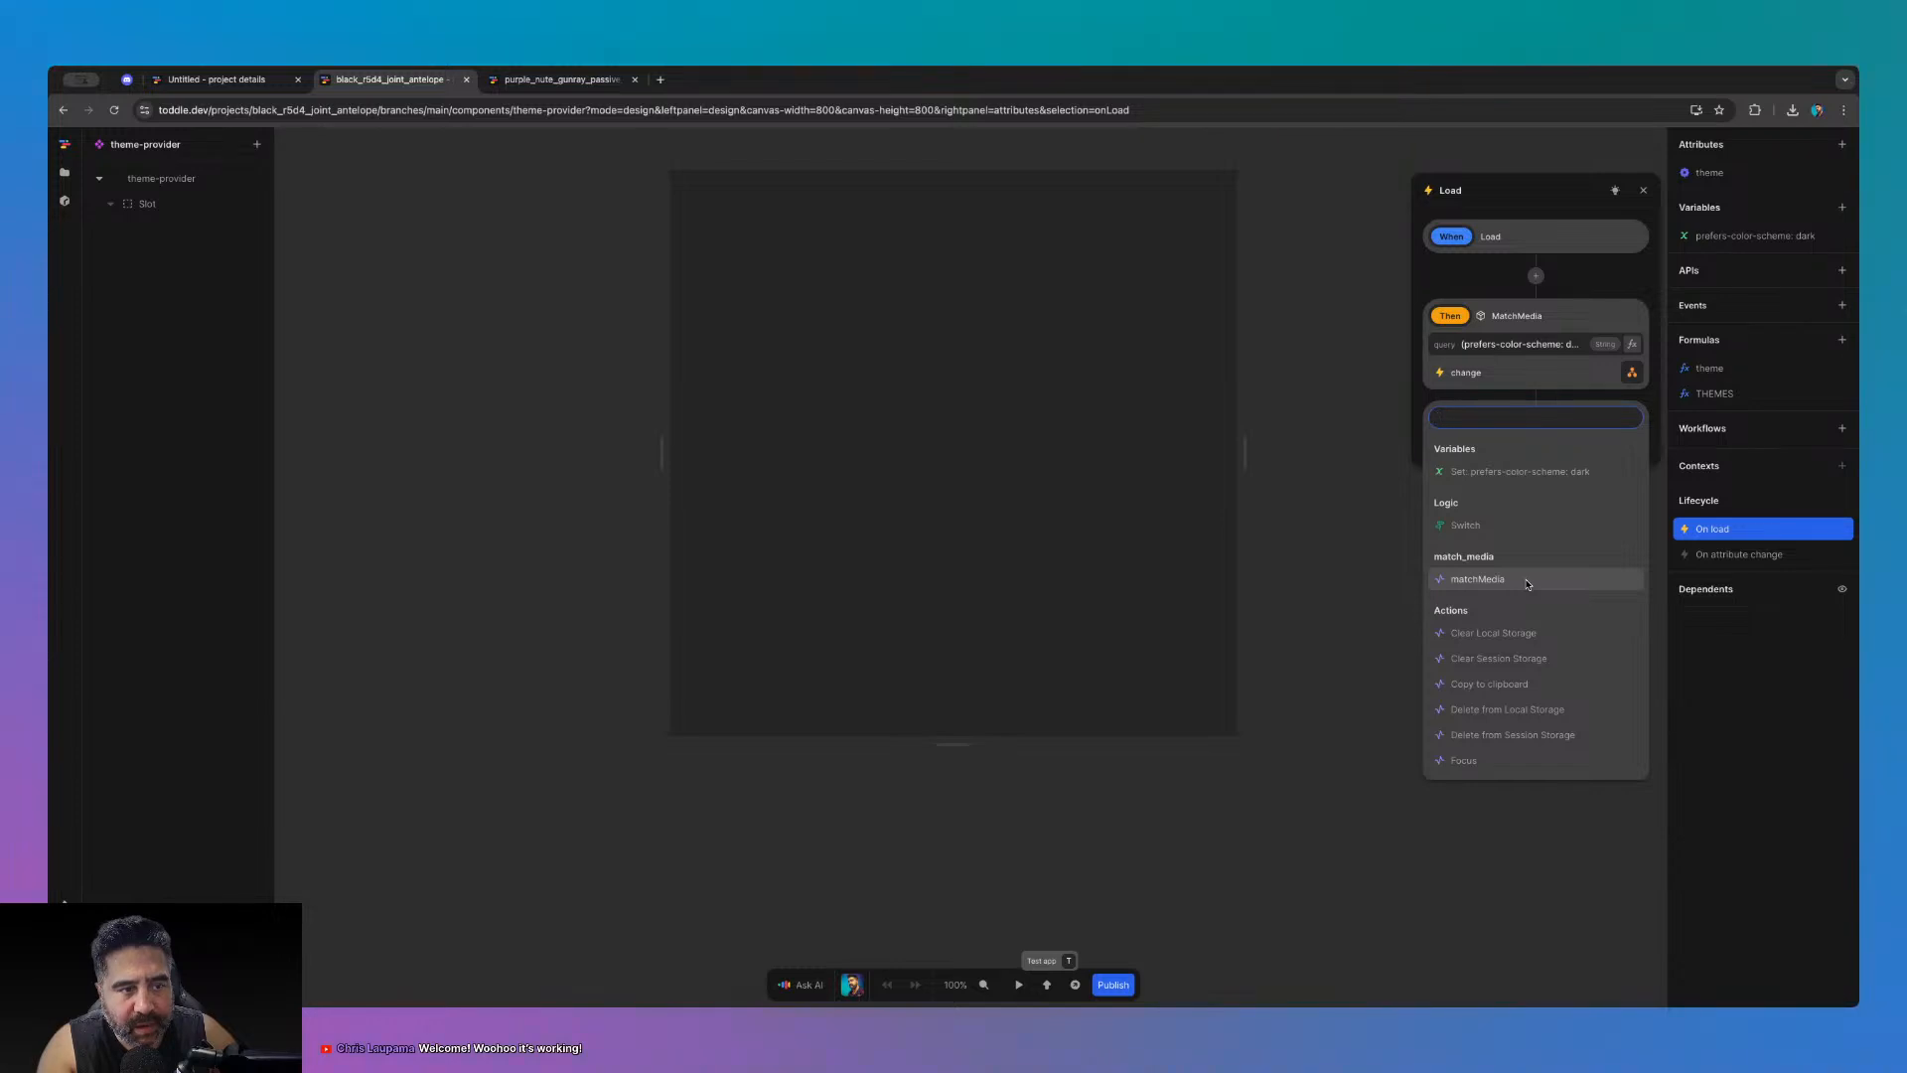
{"action": "scroll", "coordinate": [1528, 584], "scroll_direction": "down", "scroll_amount": 2}
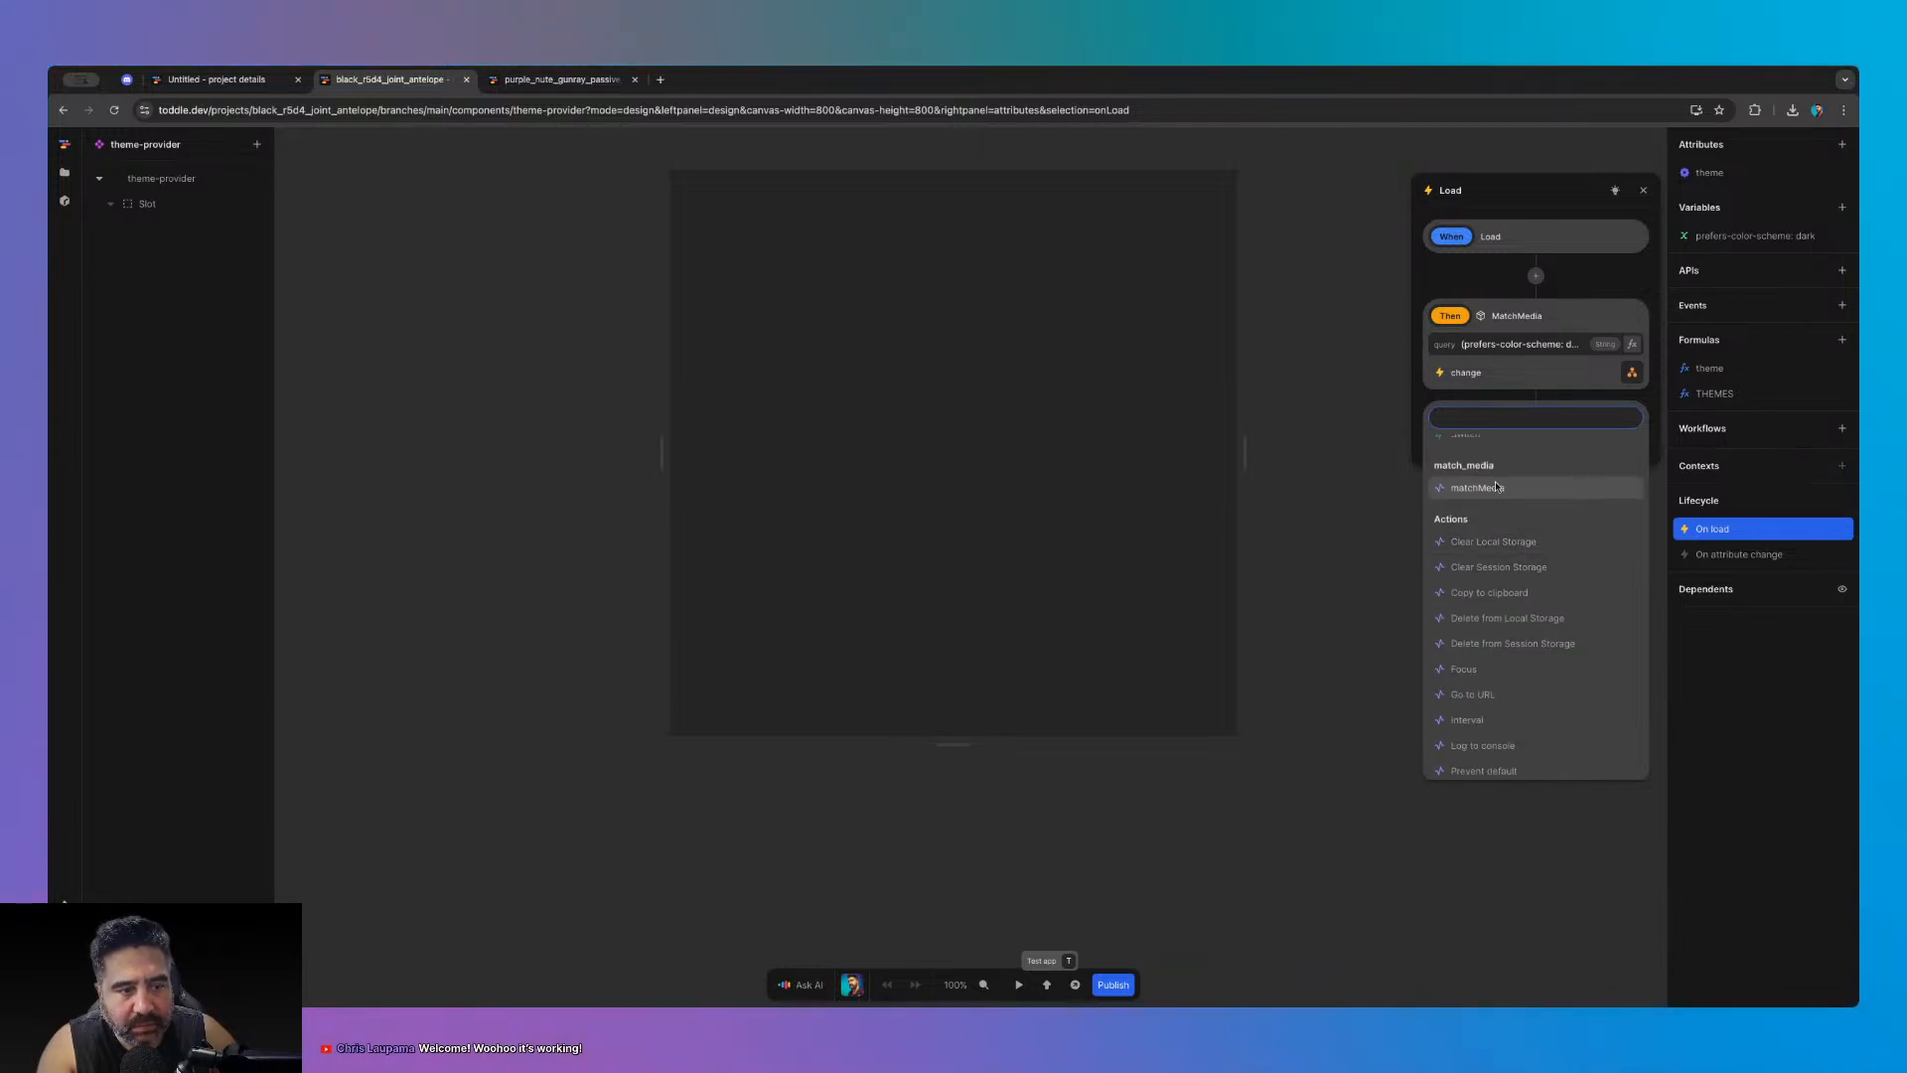
{"action": "left_click", "coordinate": [1466, 488]}
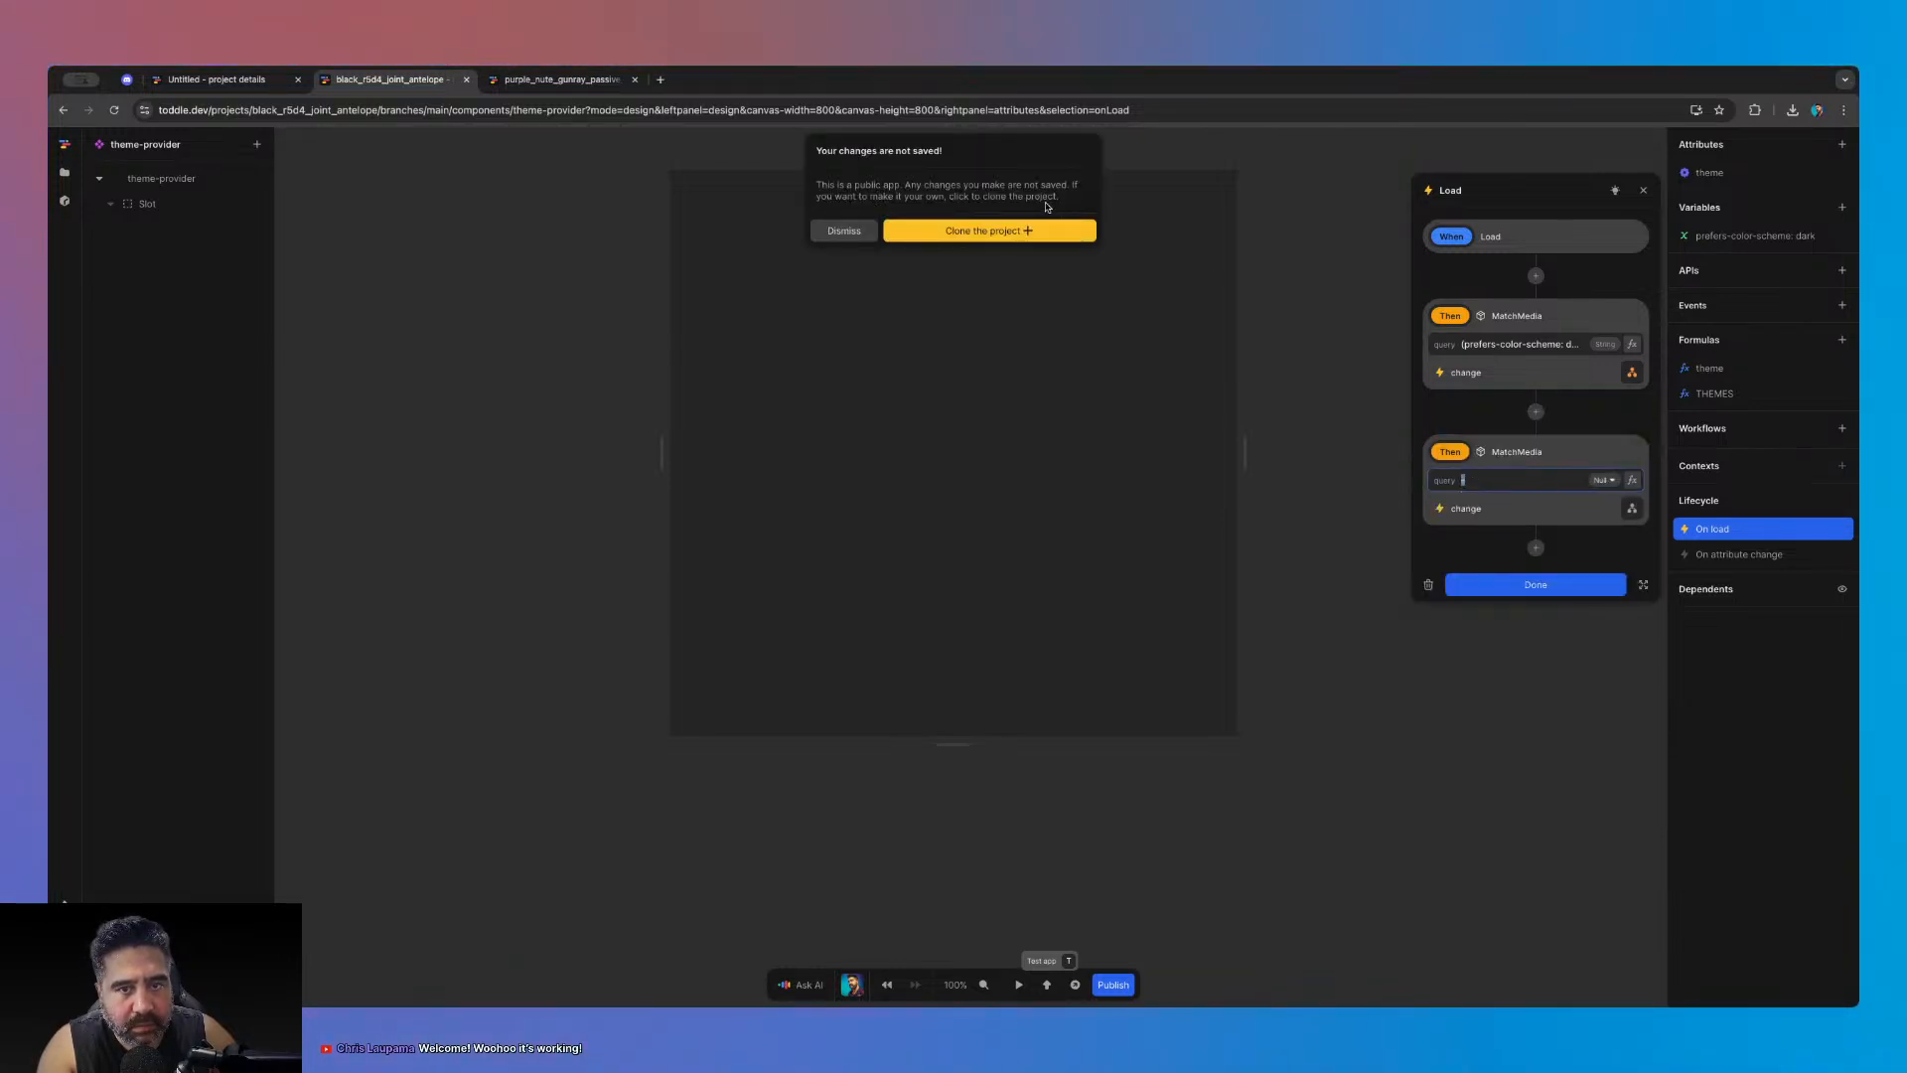
- Delete the extra MatchMedia action and close the On load workflow
{"action": "left_click", "coordinate": [843, 231]}
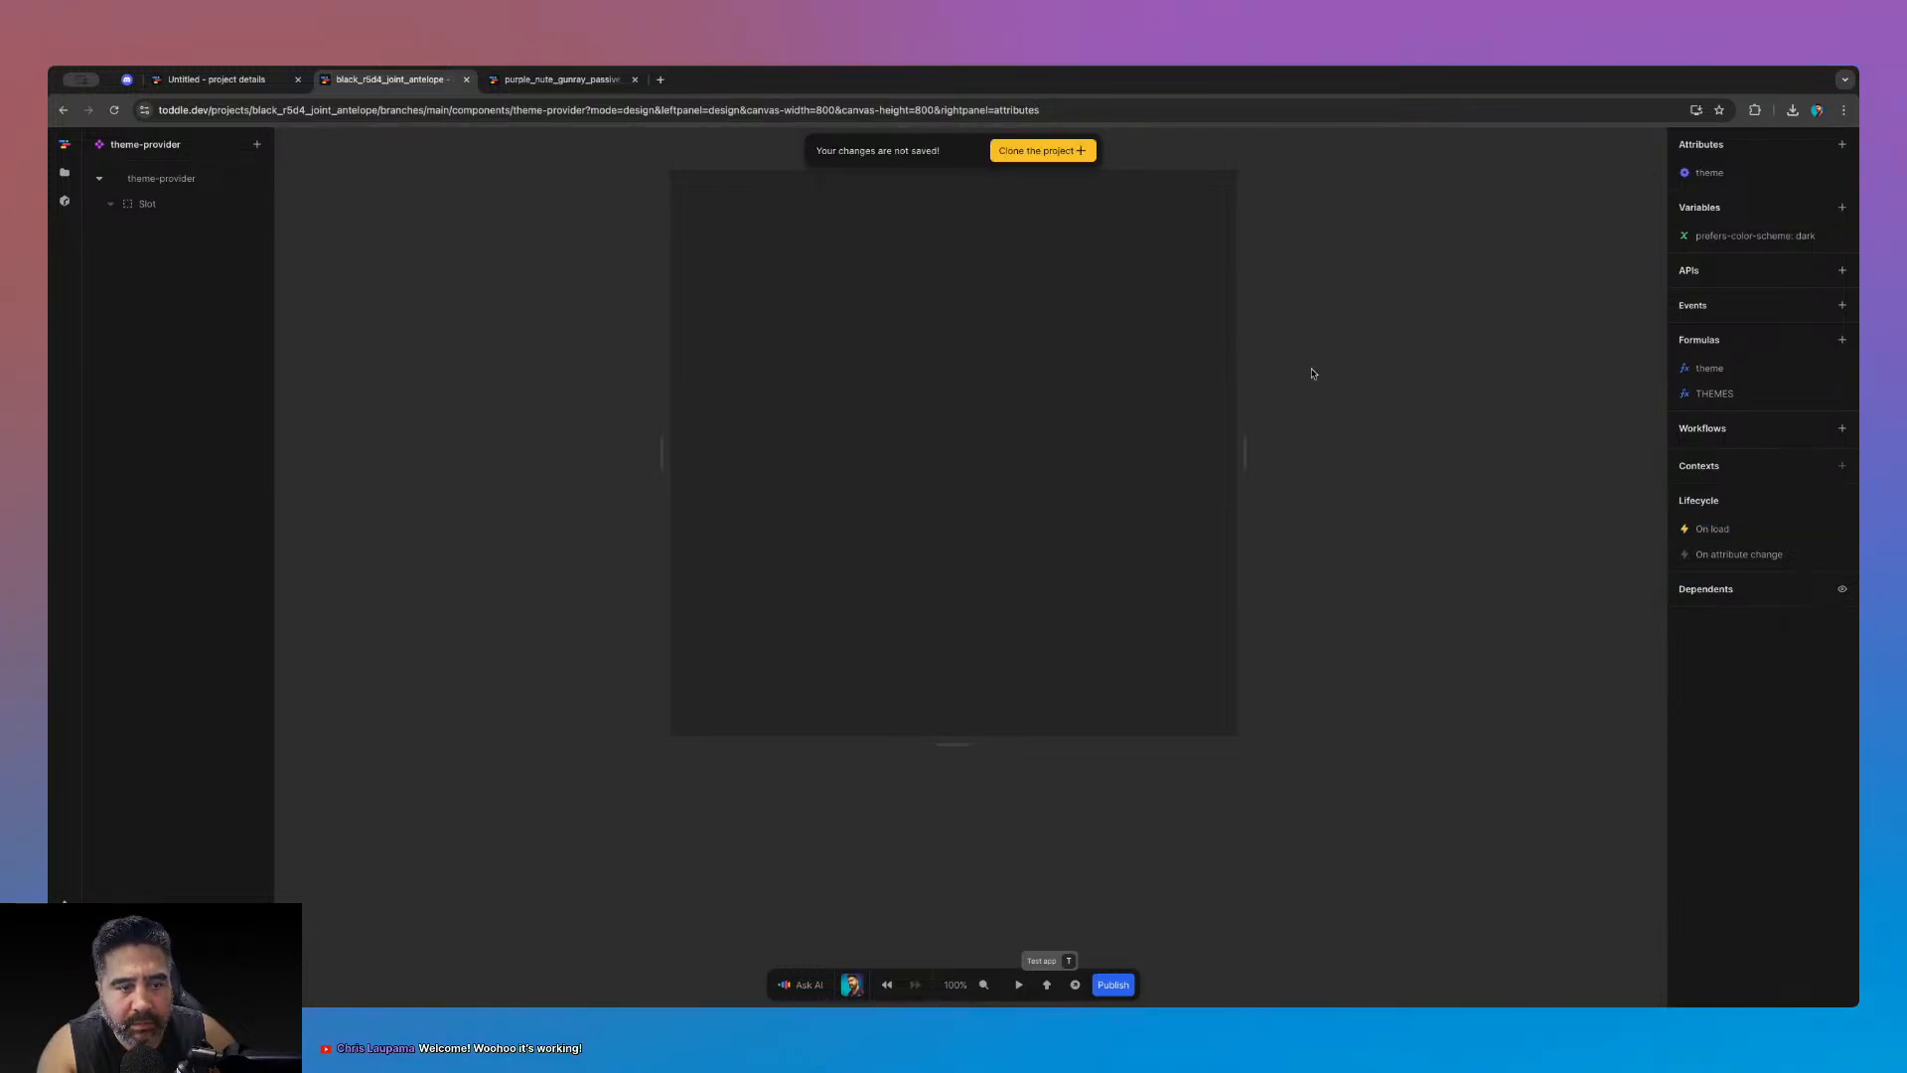
{"action": "left_click", "coordinate": [1725, 522]}
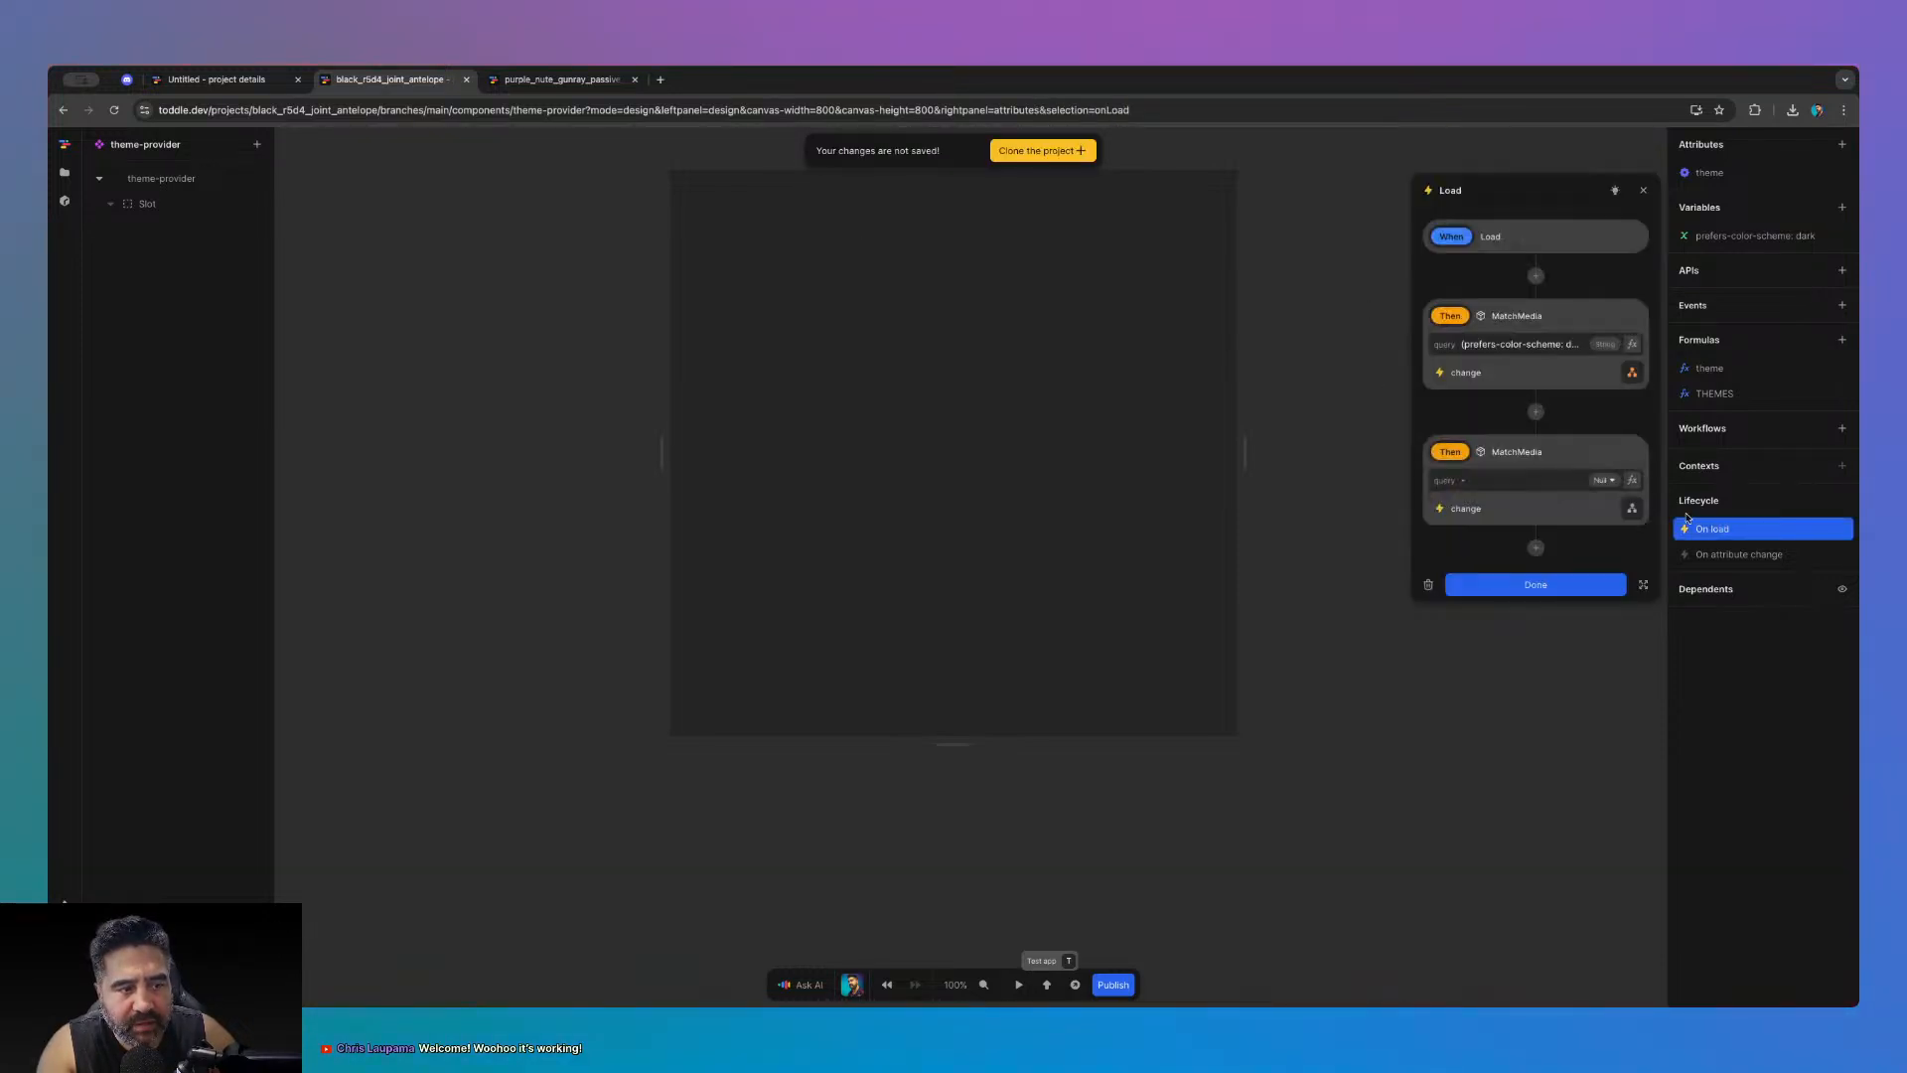
{"action": "key", "text": "Delete"}
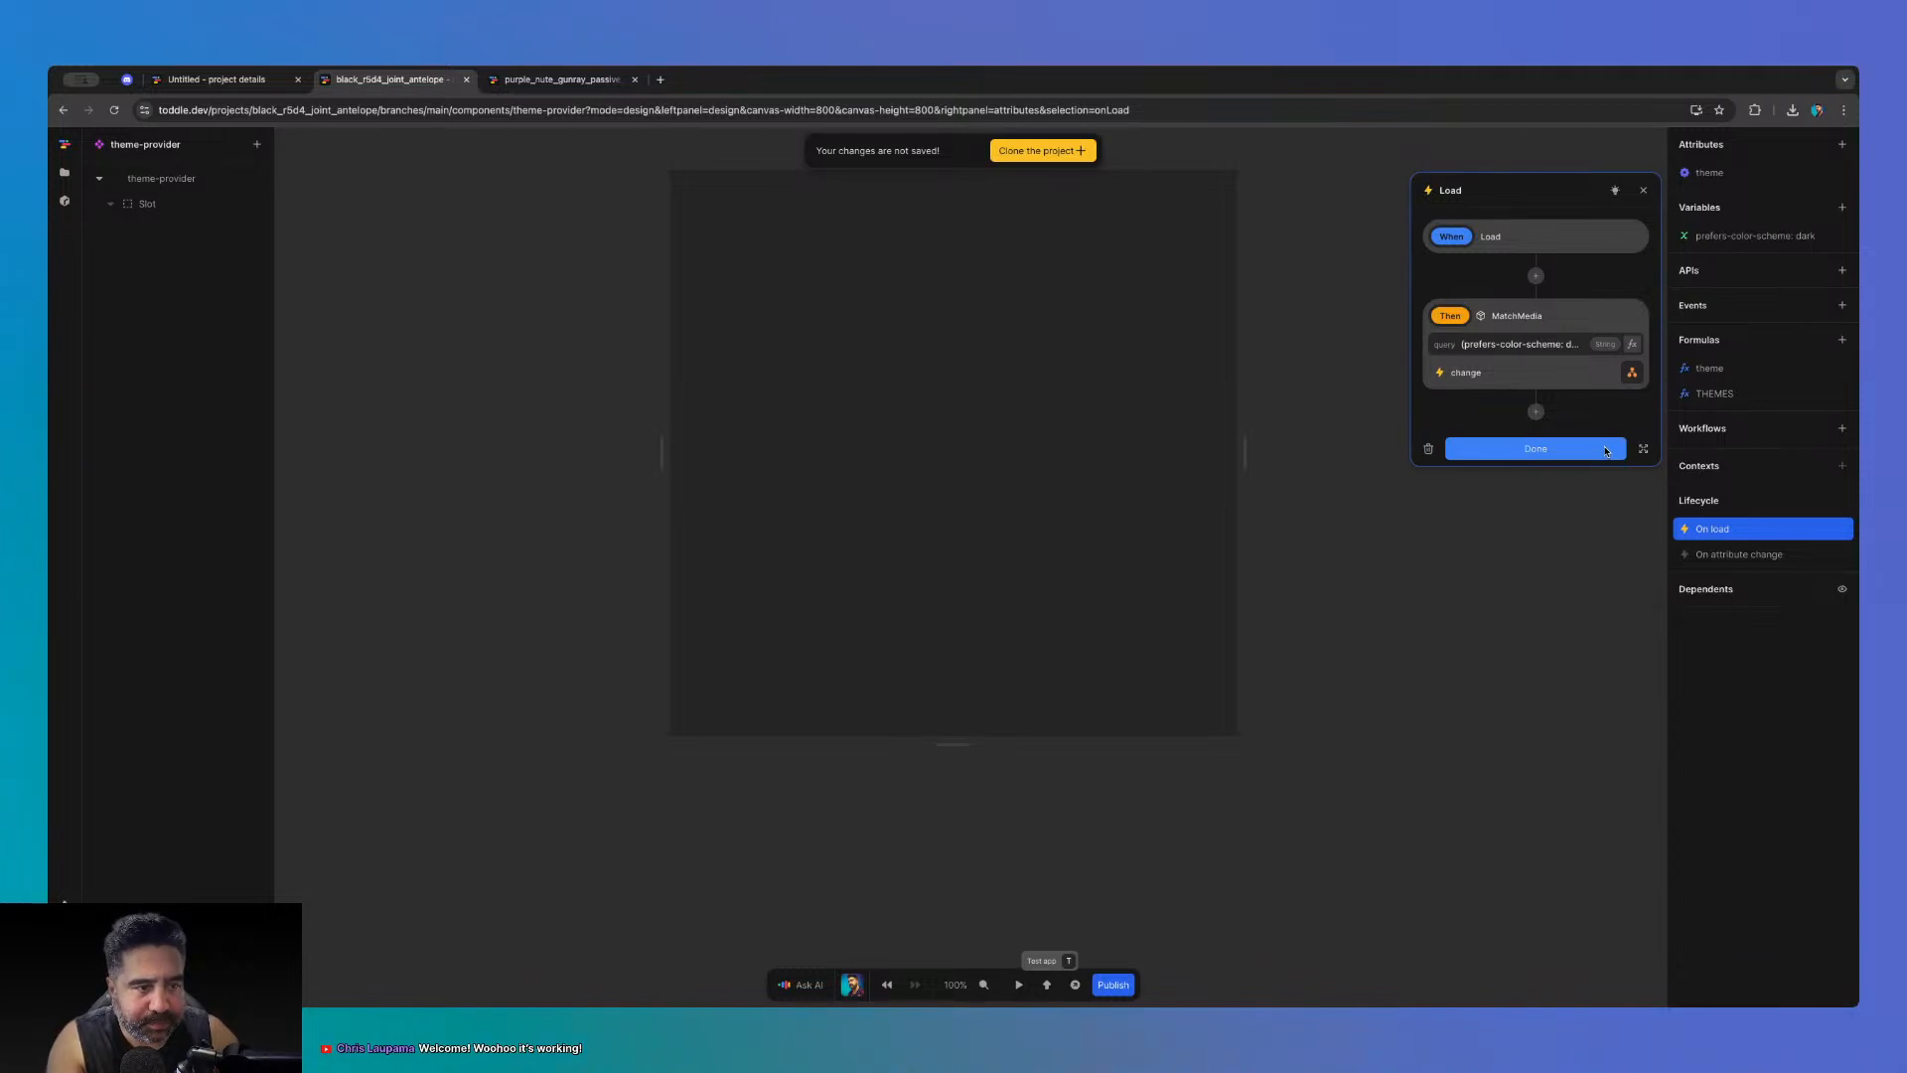
{"action": "left_click", "coordinate": [1534, 443]}
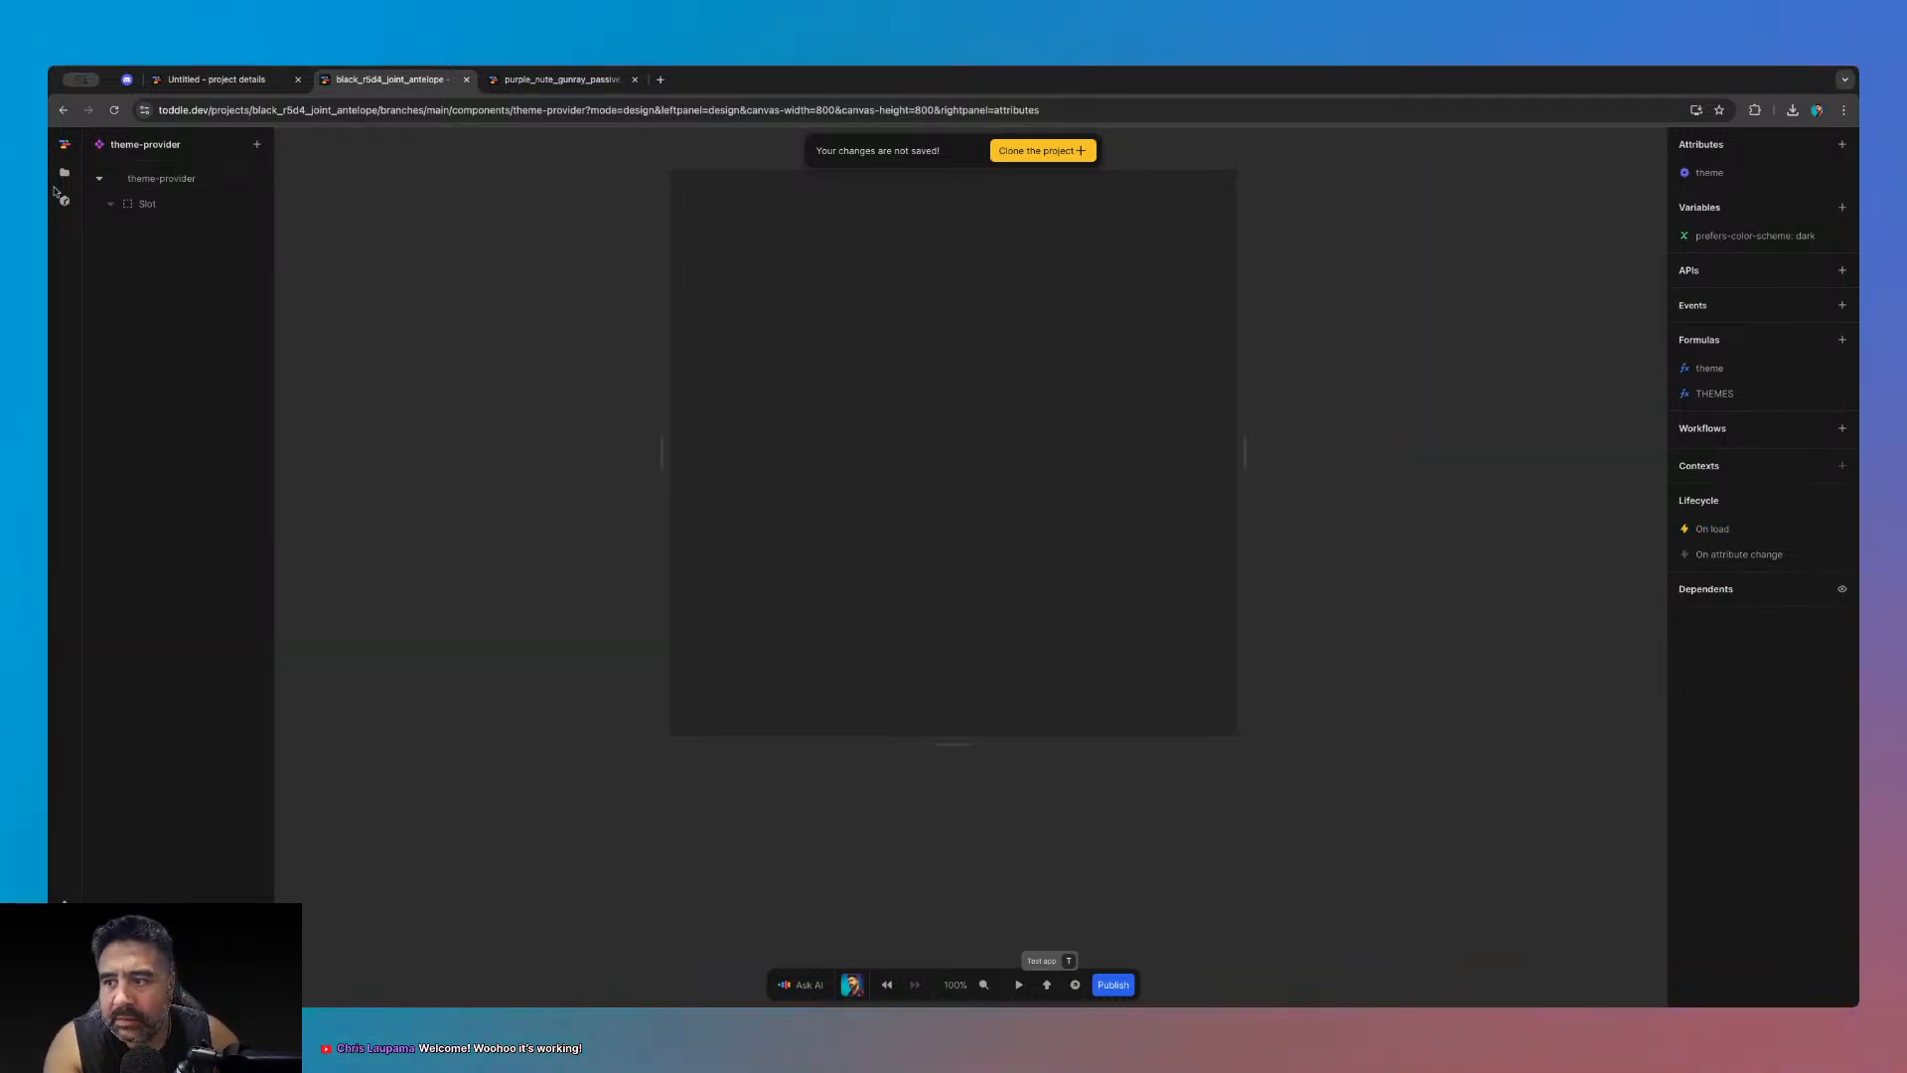
{"action": "left_click", "coordinate": [64, 200]}
- Read the installed match_media package's documentation page
{"action": "left_click", "coordinate": [235, 180]}
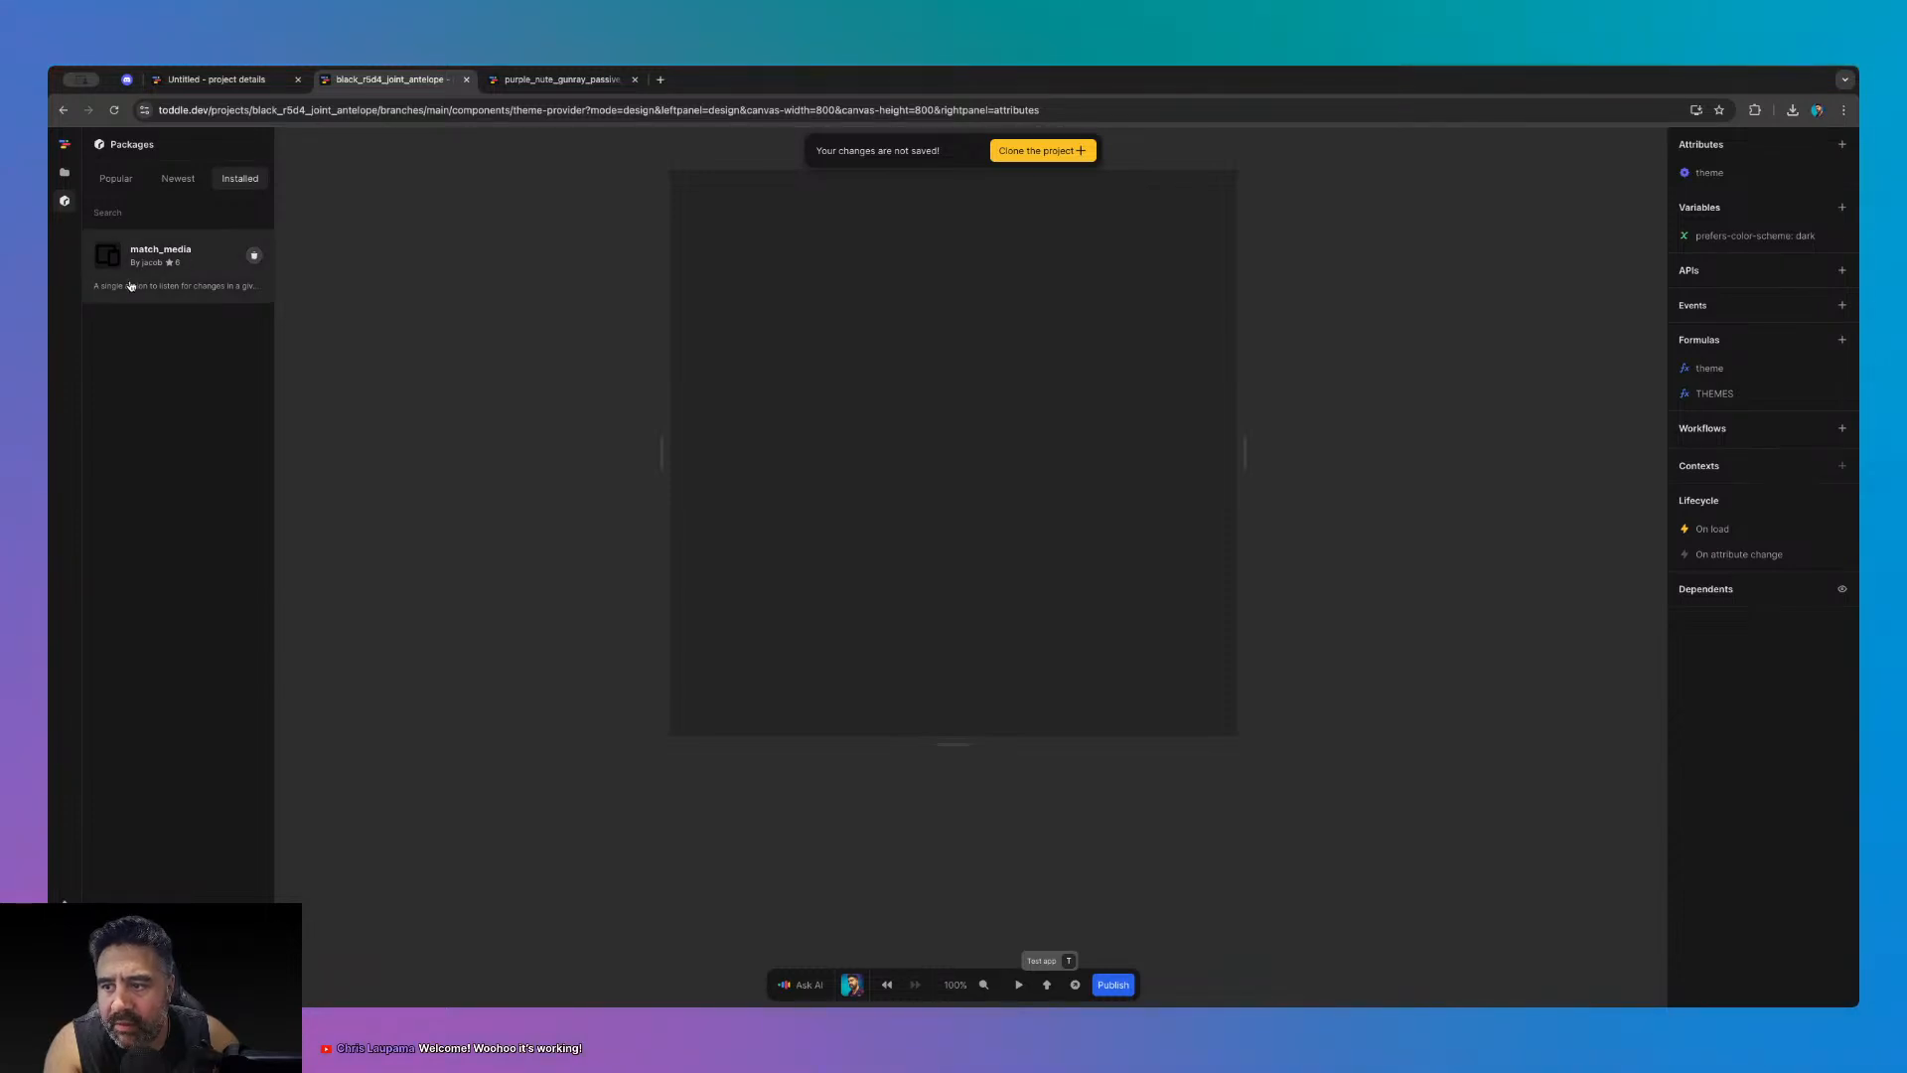
{"action": "left_click", "coordinate": [154, 288]}
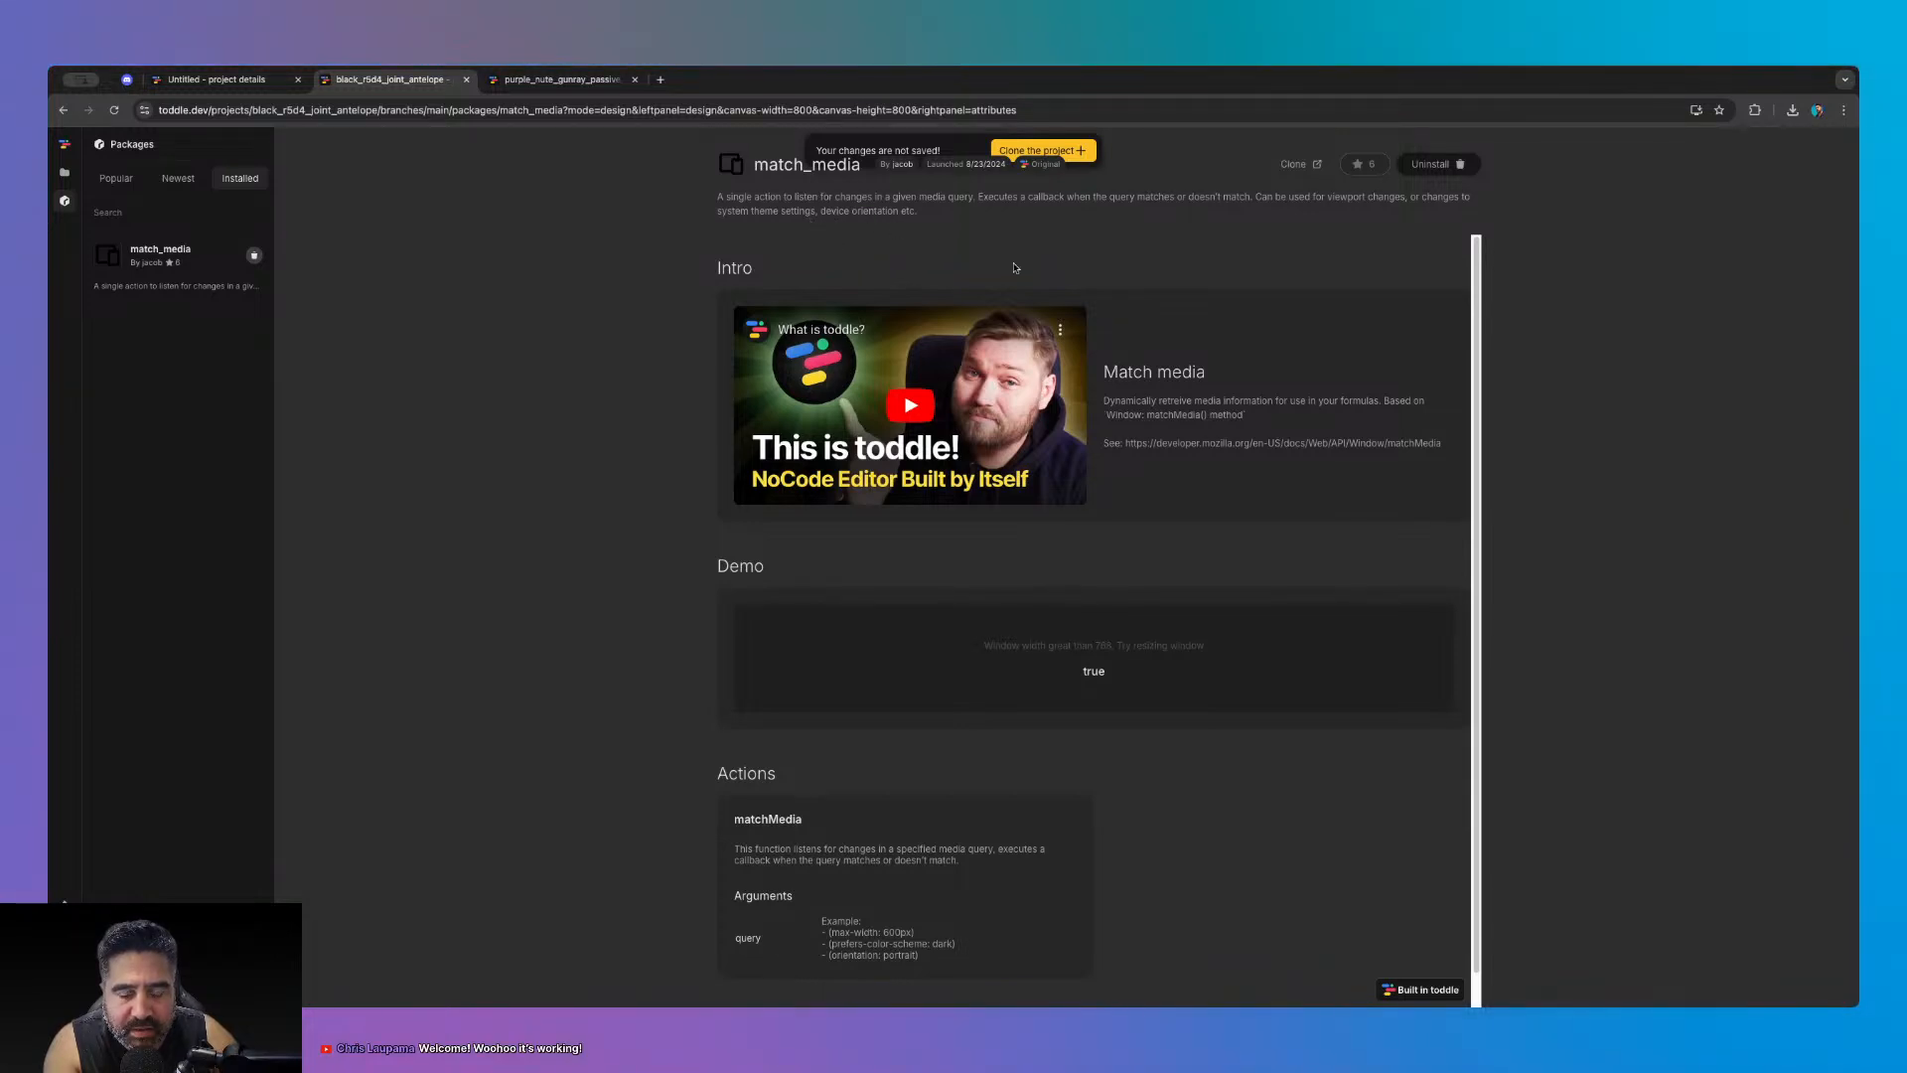
{"action": "scroll", "coordinate": [1207, 596], "scroll_direction": "down", "scroll_amount": 1}
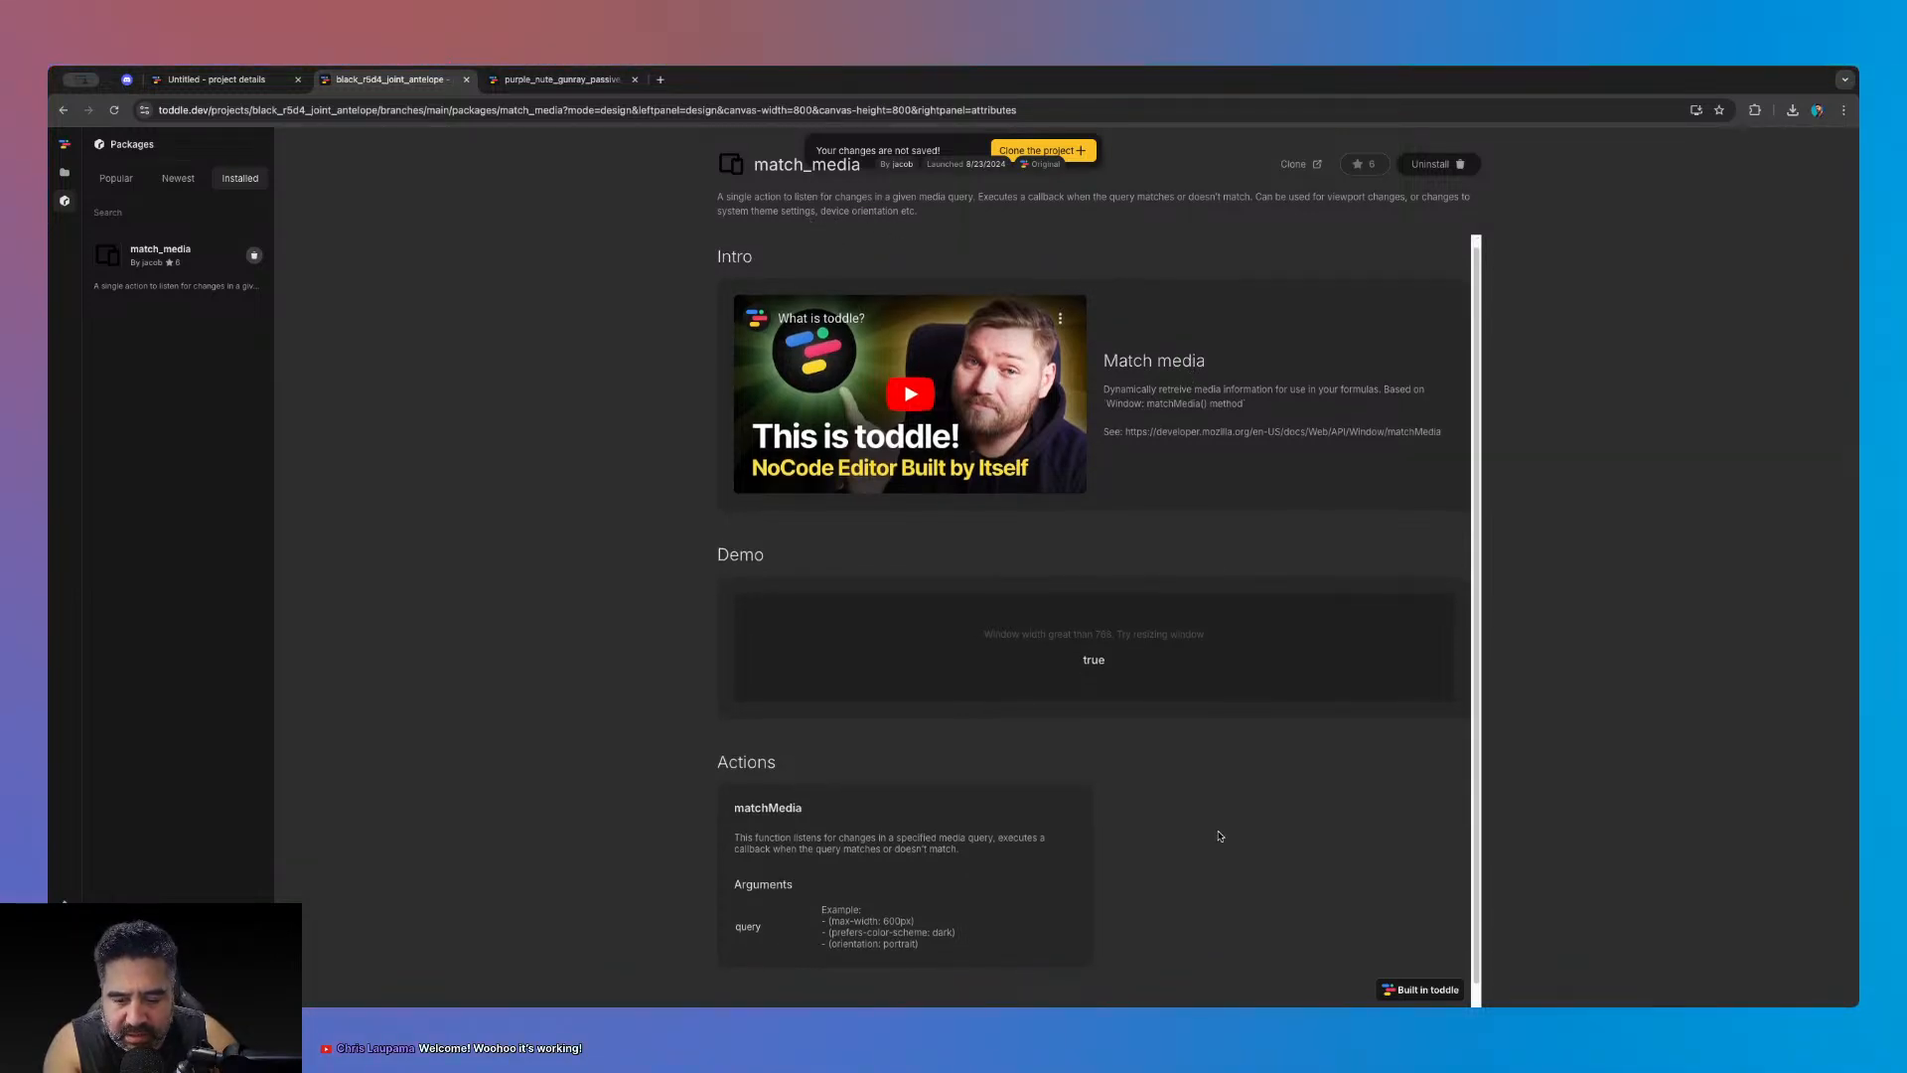
{"action": "scroll", "coordinate": [1220, 837], "scroll_direction": "down", "scroll_amount": 2}
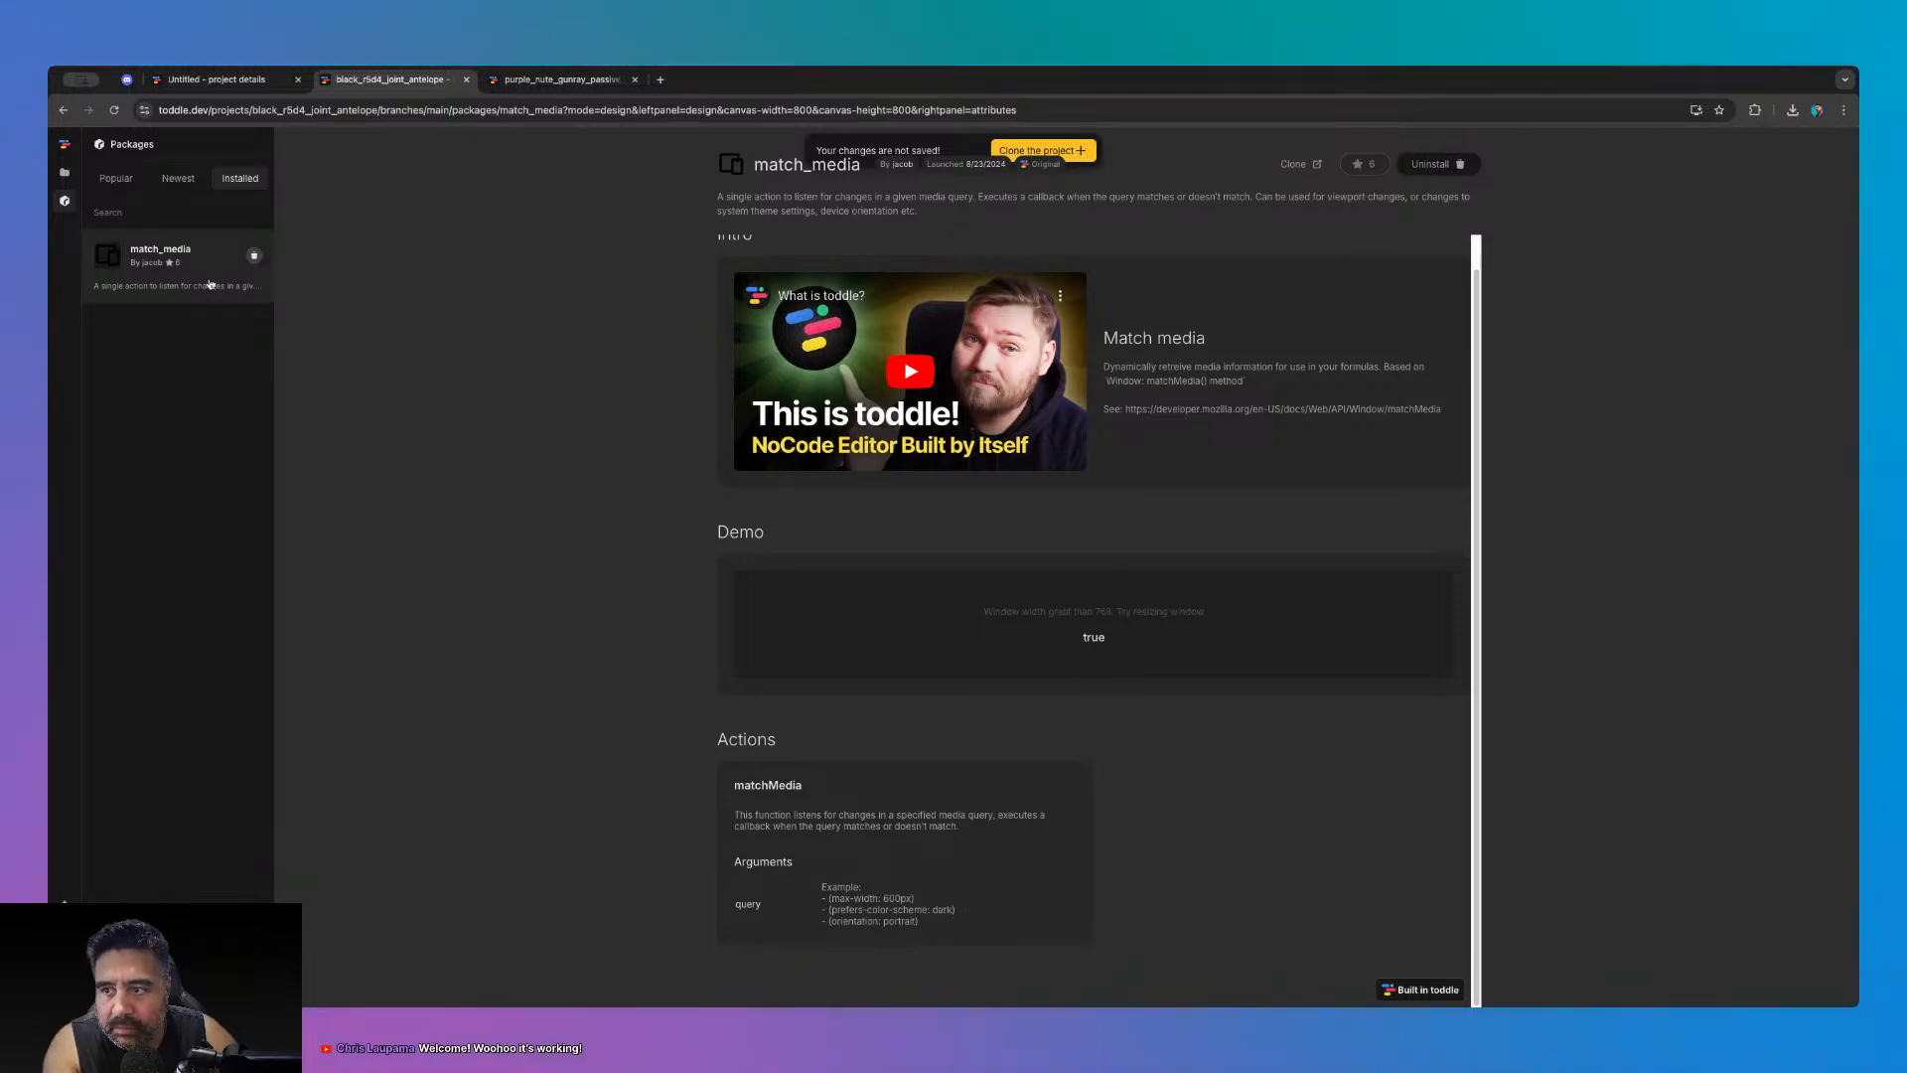
- Return to the project explorer listing pages and components
{"action": "left_click", "coordinate": [115, 177]}
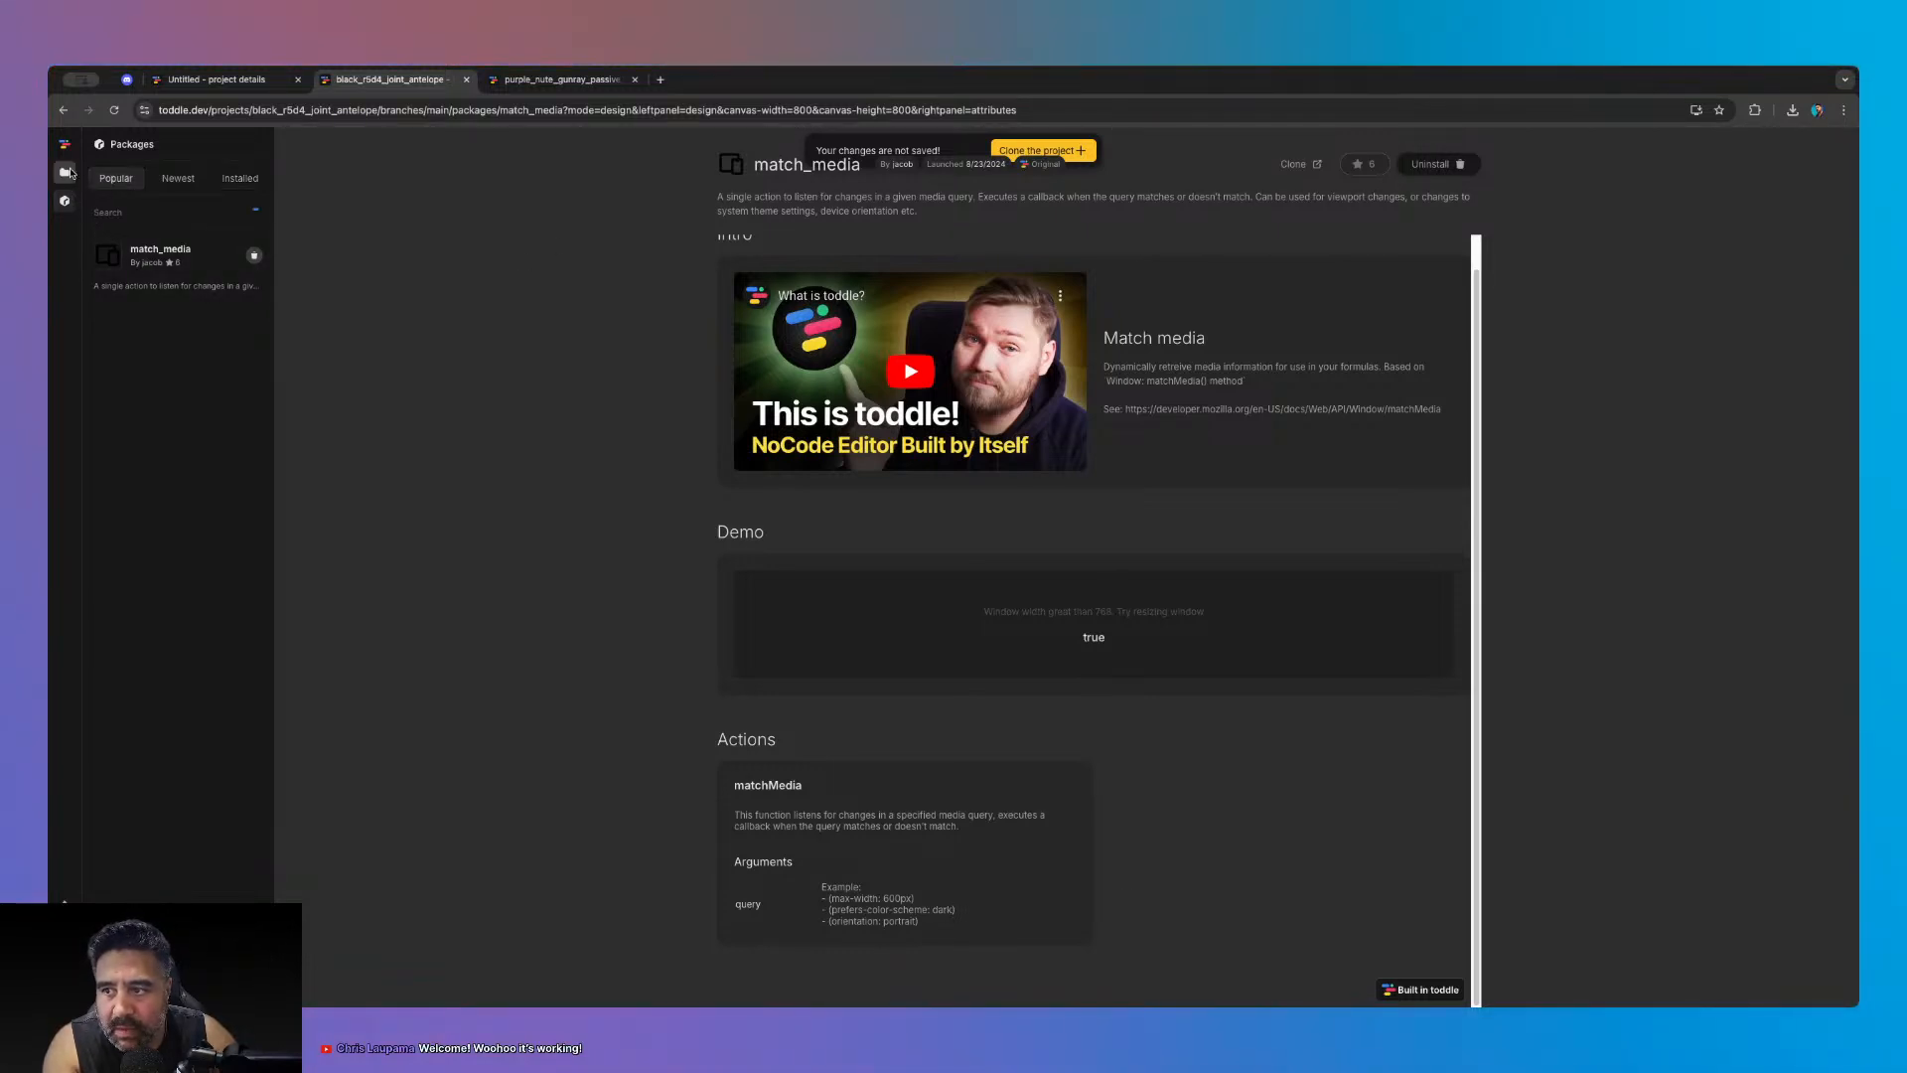
{"action": "left_click", "coordinate": [65, 172]}
{"action": "left_click", "coordinate": [176, 296]}
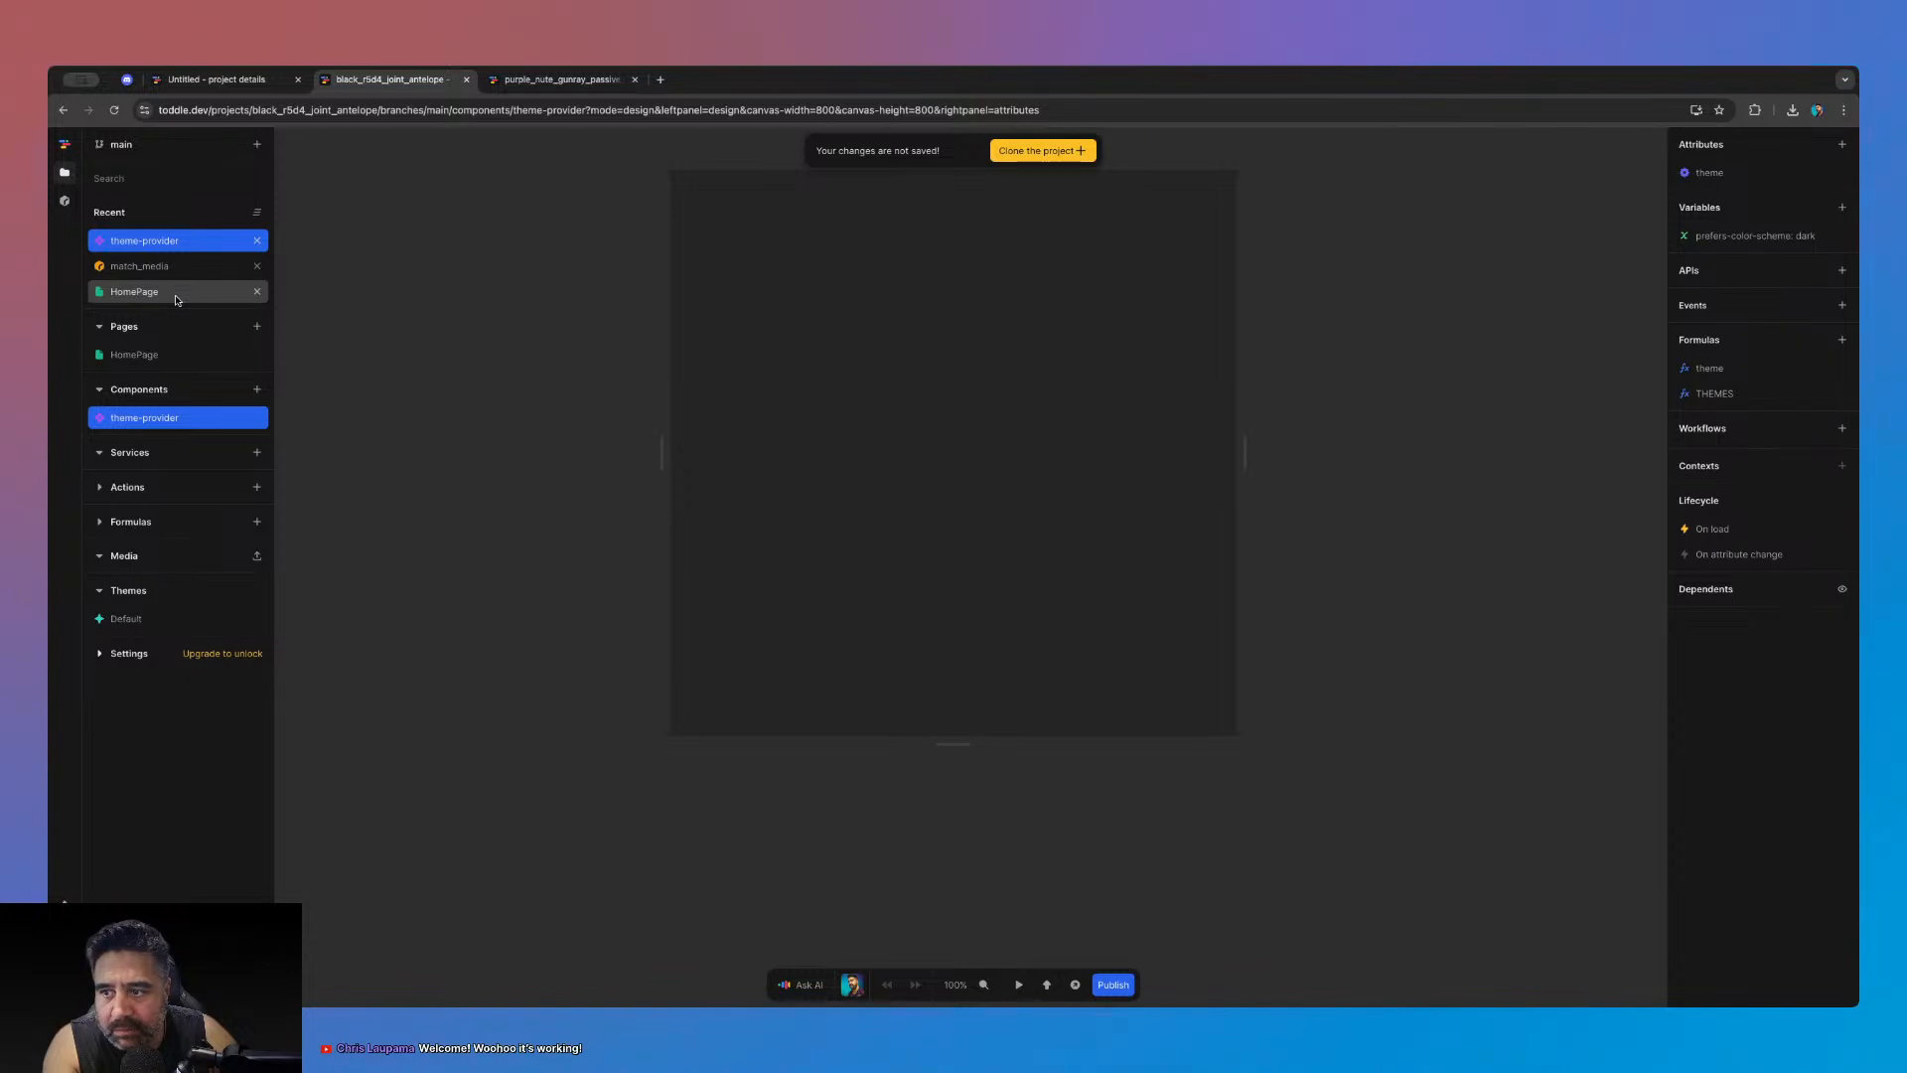
- Open the HomePage page and then the theme-provider component itself
{"action": "left_click", "coordinate": [176, 296]}
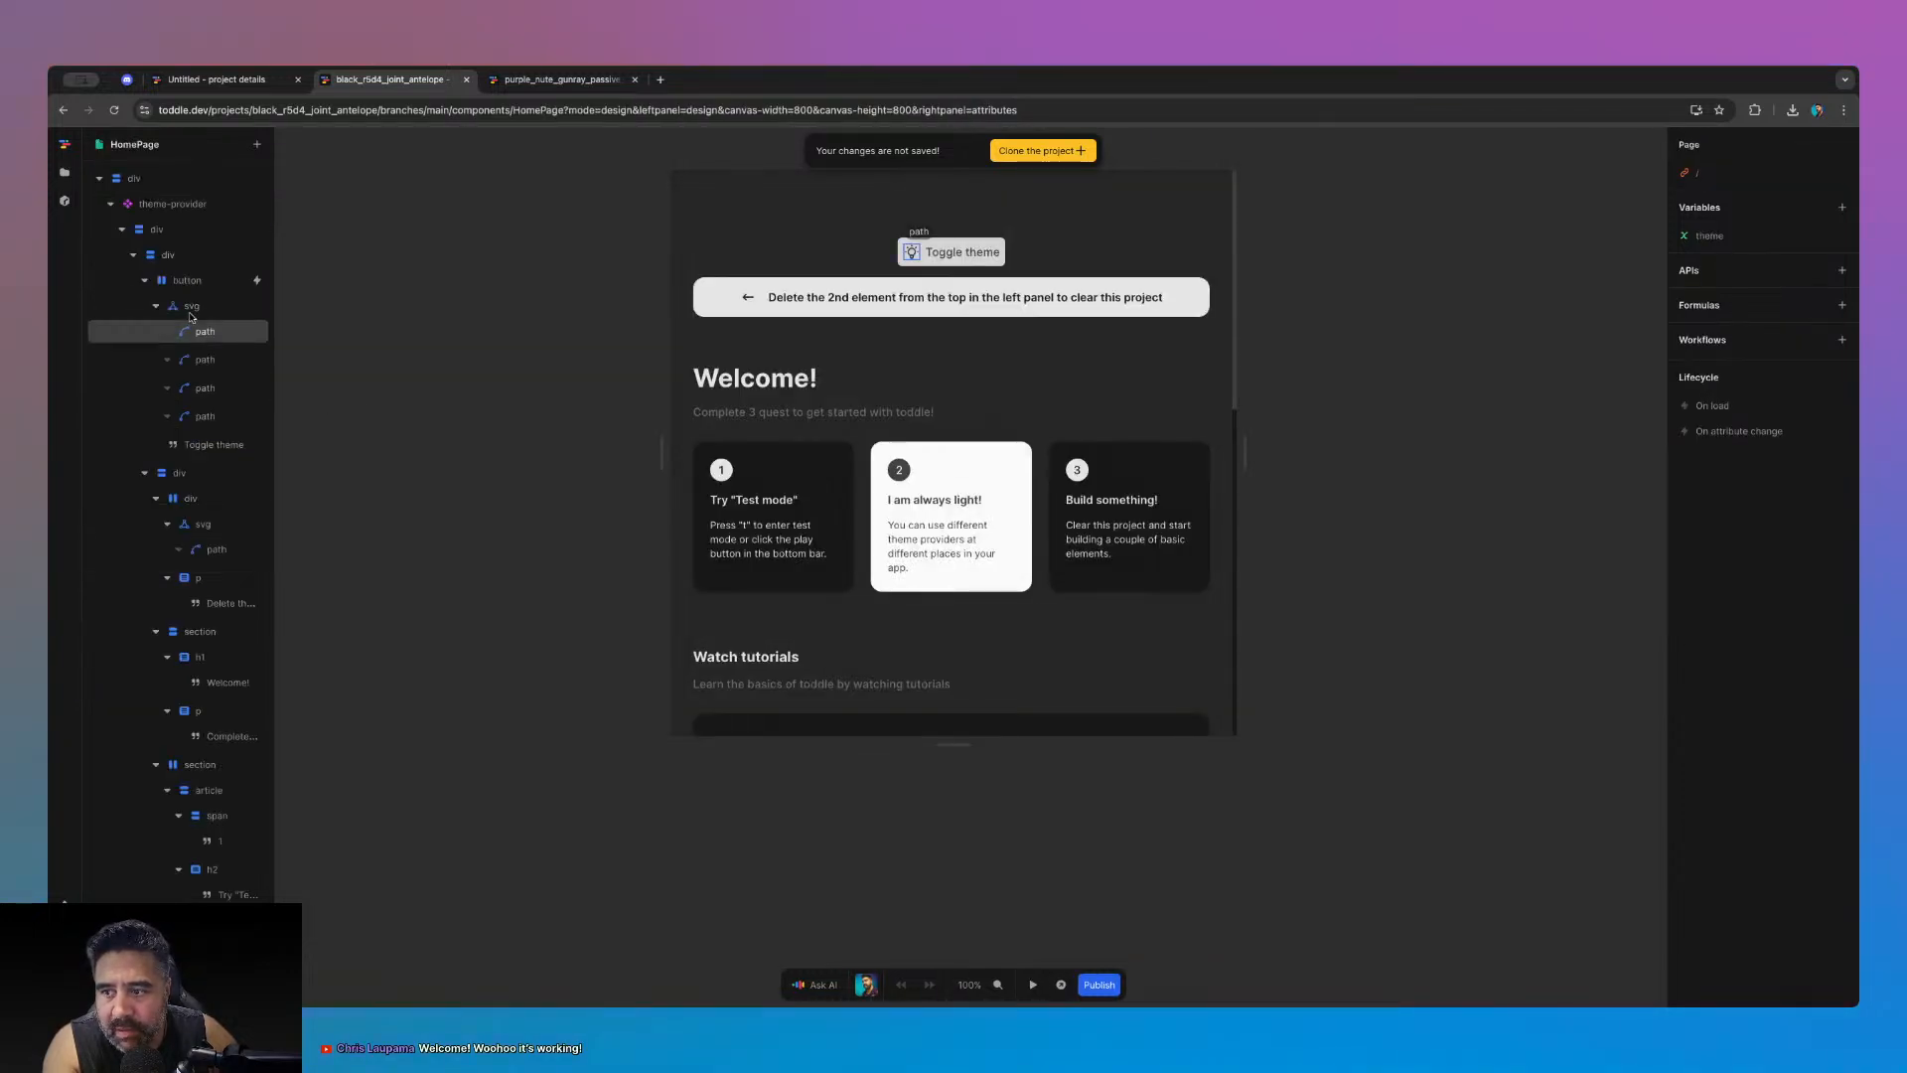
{"action": "left_click", "coordinate": [155, 210]}
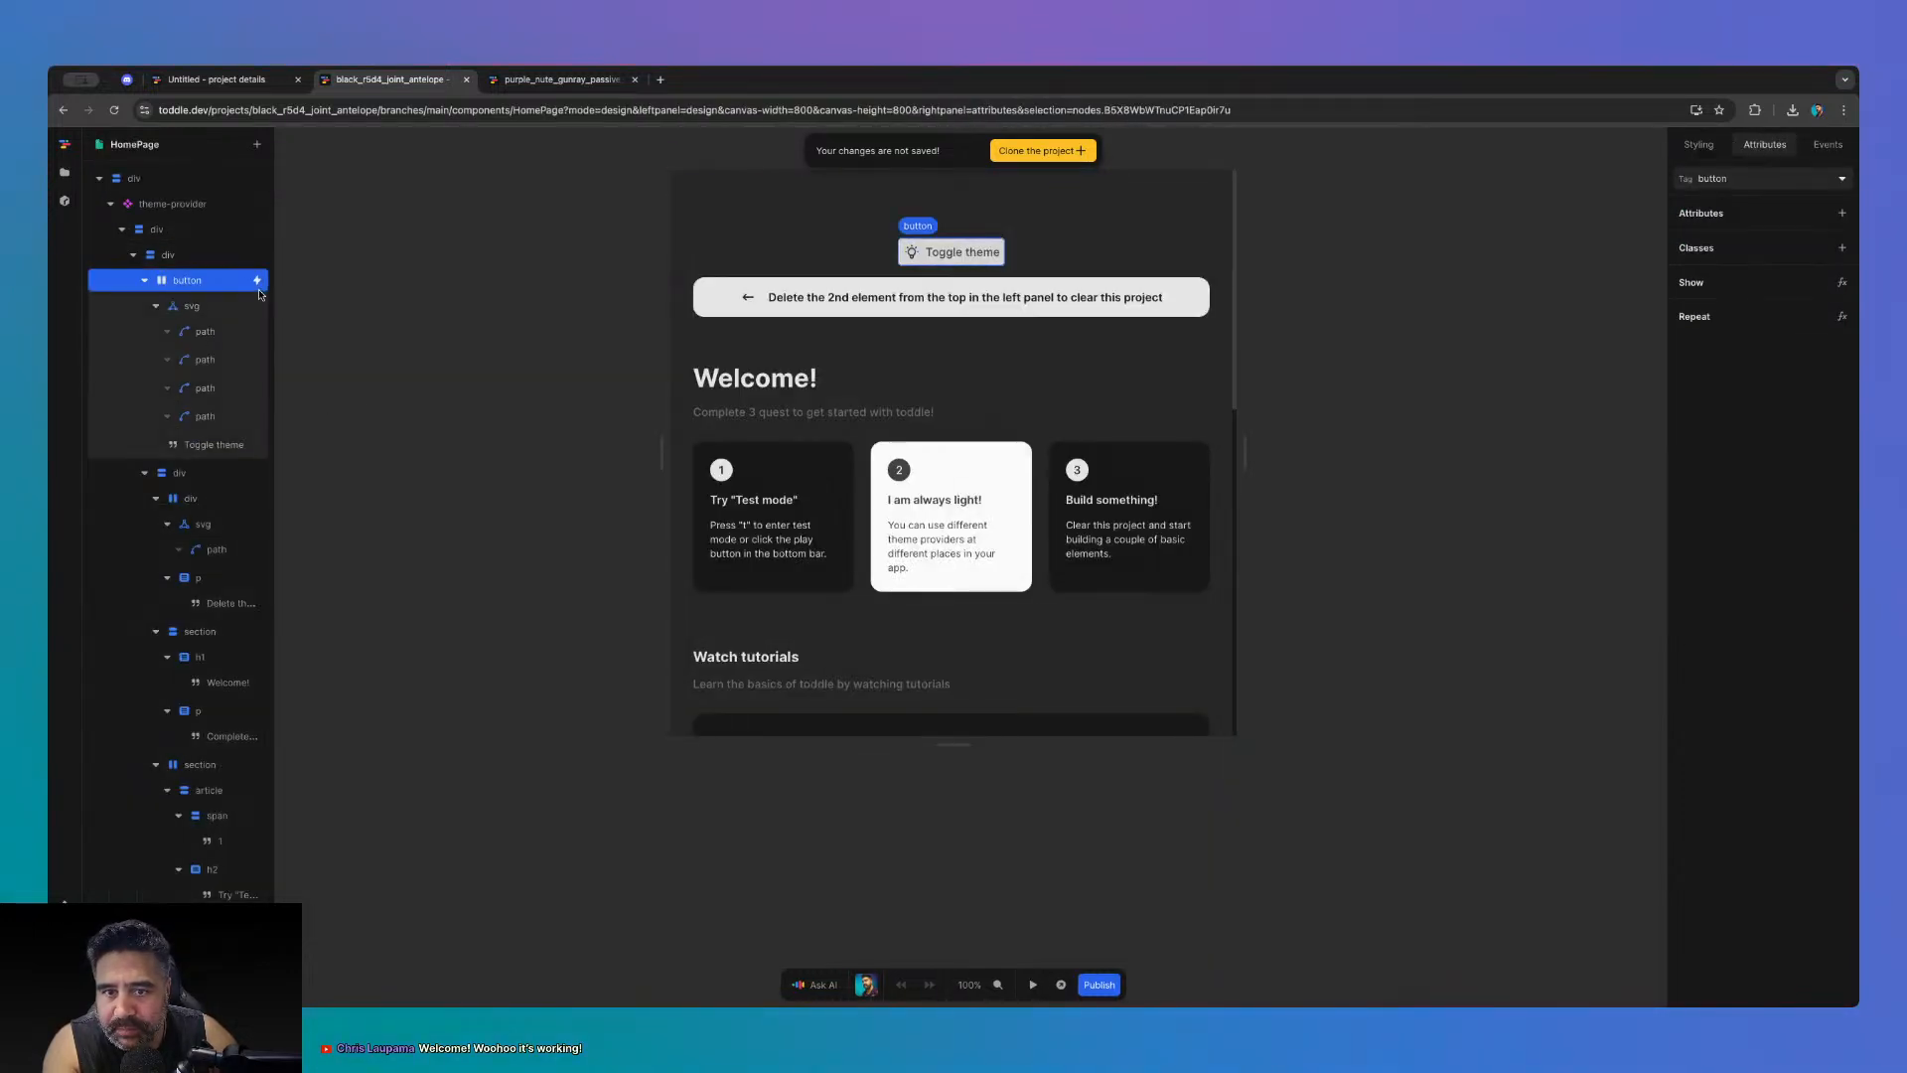
{"action": "left_click", "coordinate": [1401, 383]}
{"action": "double_click", "coordinate": [200, 209]}
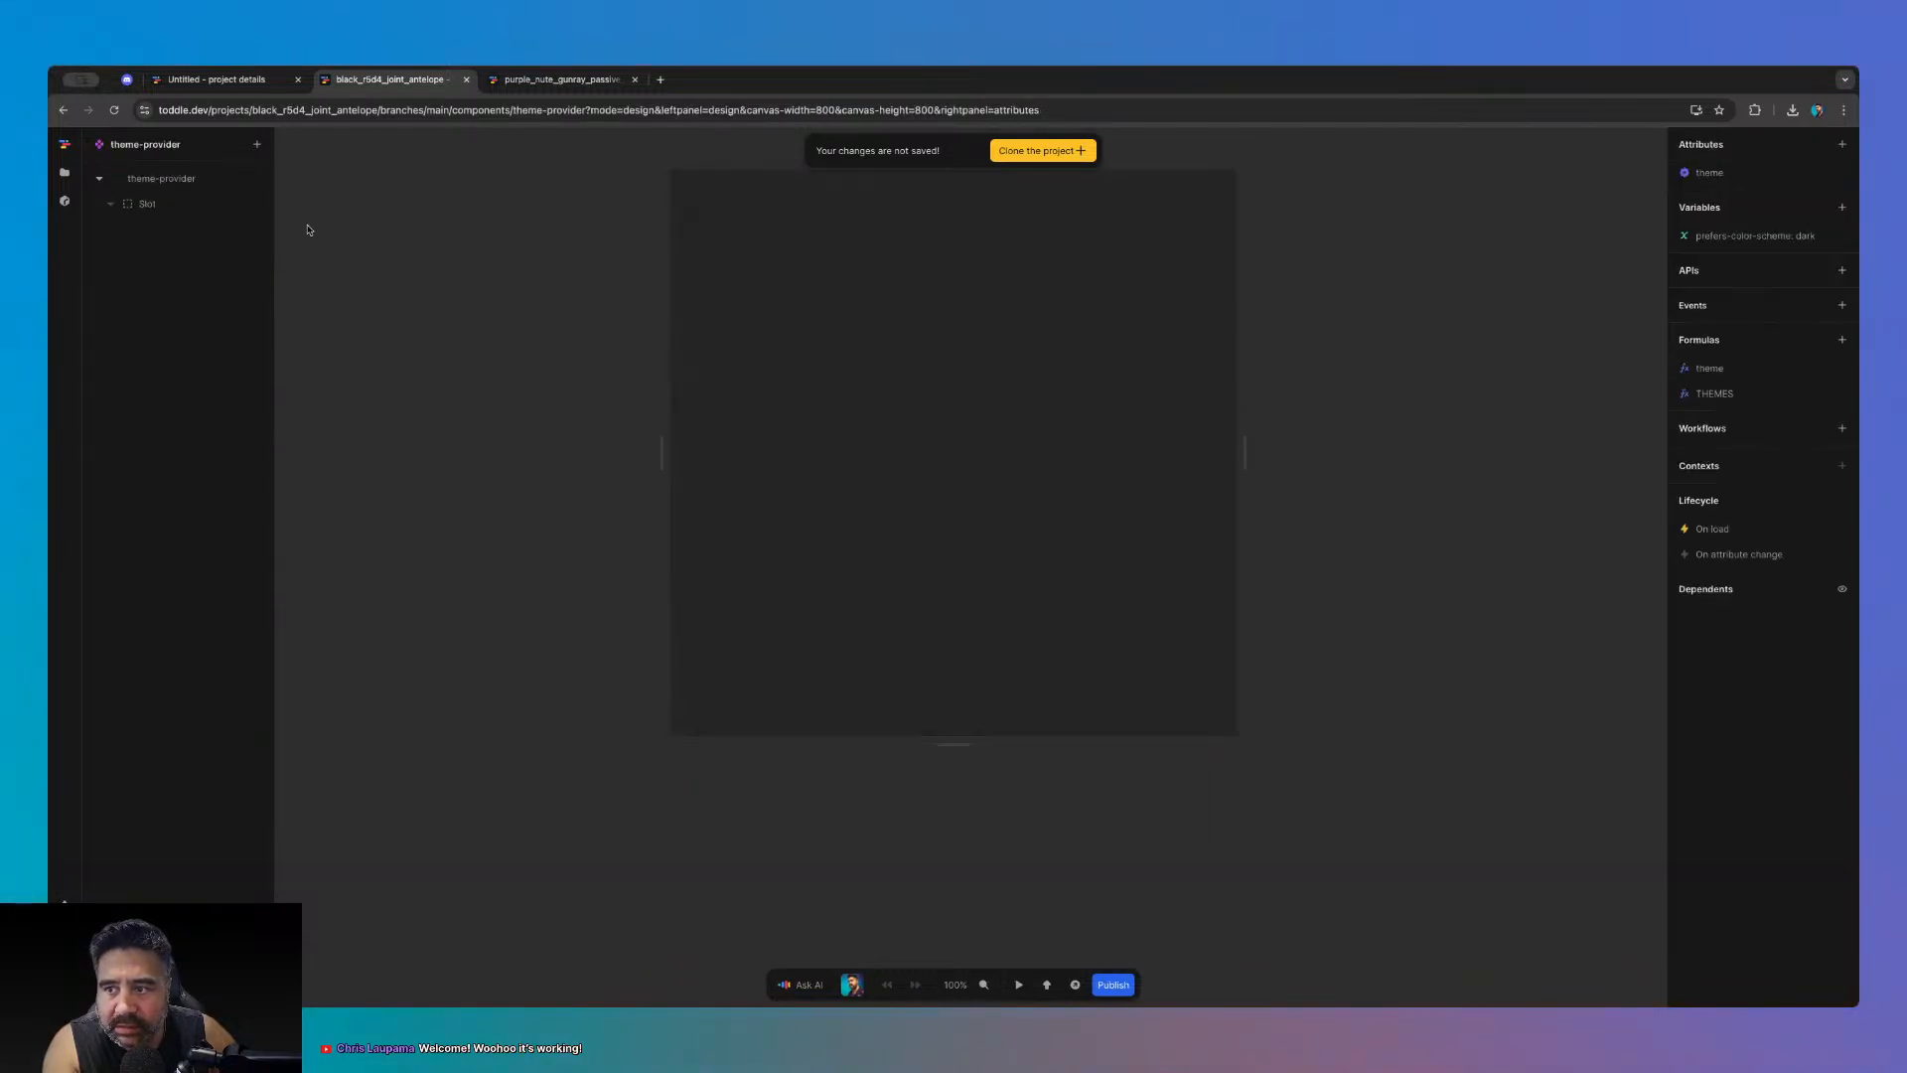
- Check the On load prefers-color-scheme query, then open the MatchMedia change workflow
{"action": "left_click", "coordinate": [1712, 529]}
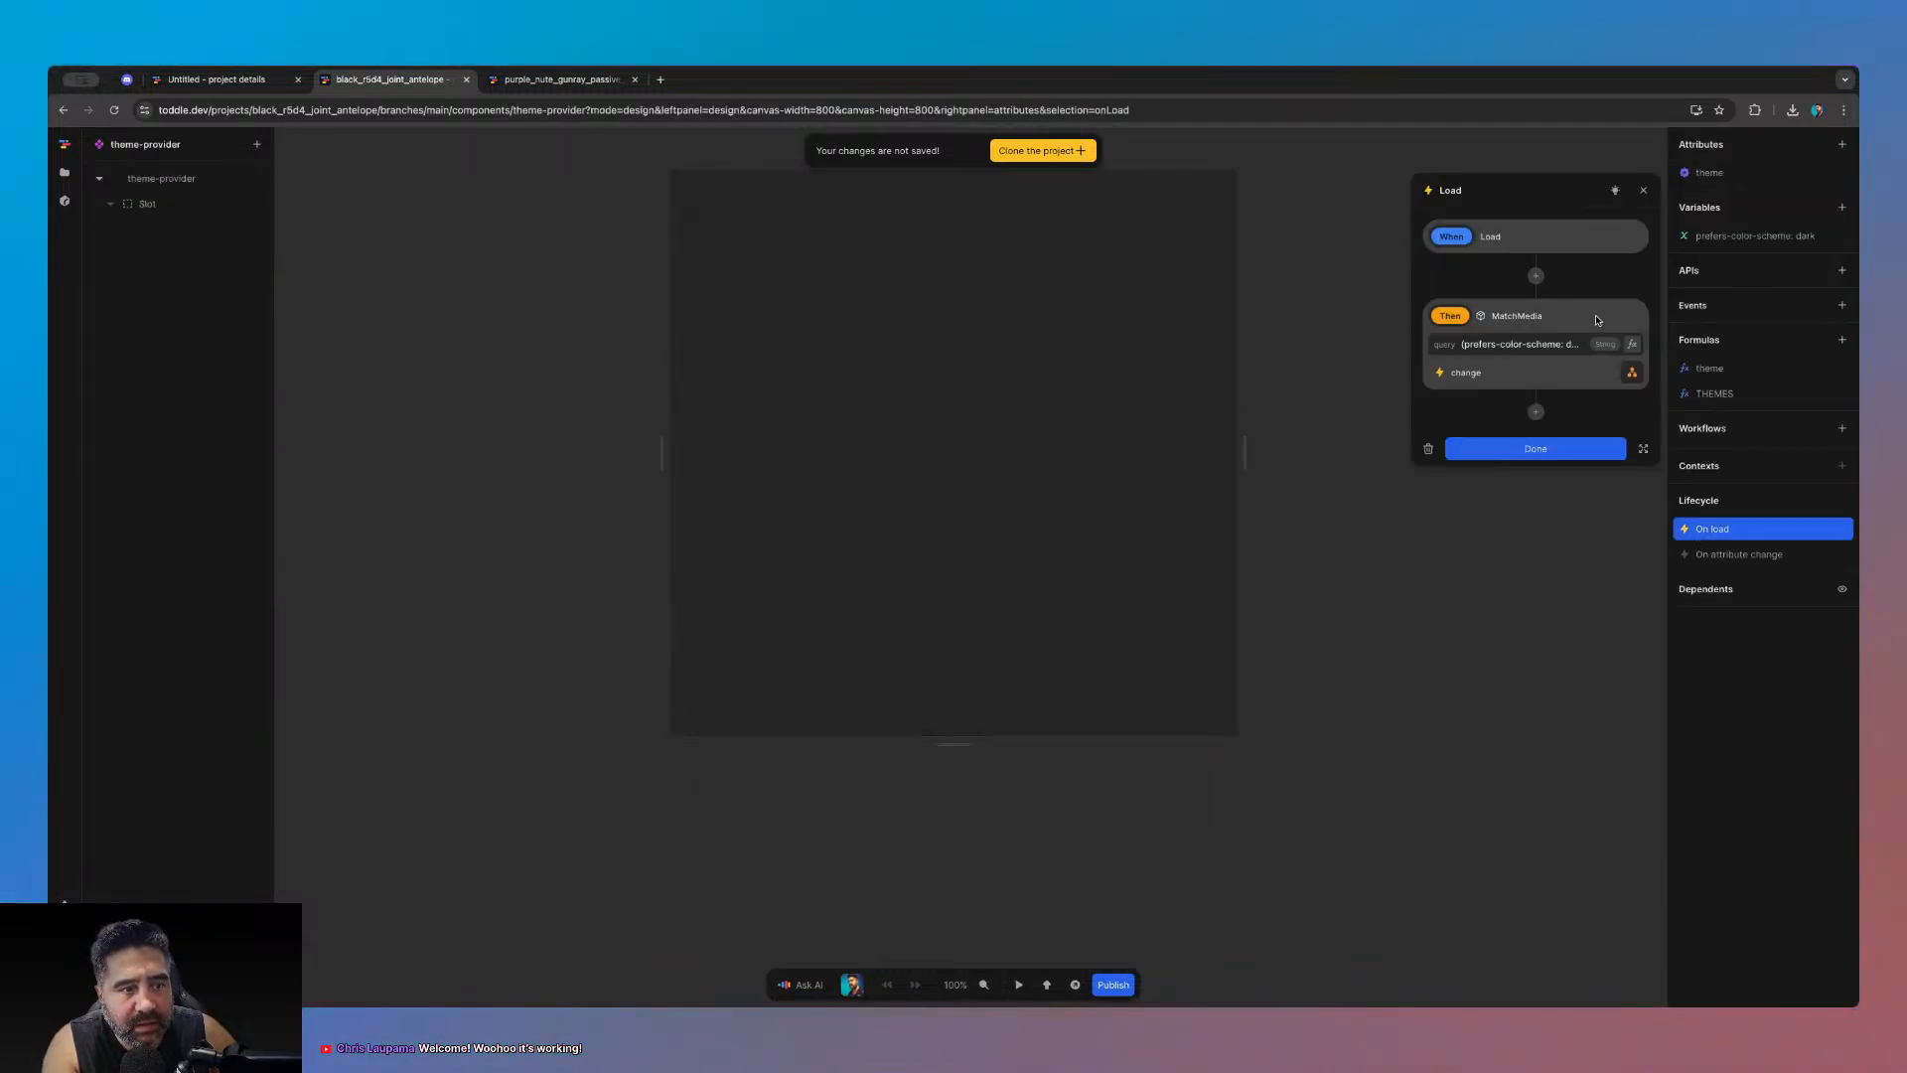
{"action": "left_click", "coordinate": [1475, 344]}
{"action": "left_click", "coordinate": [1502, 344]}
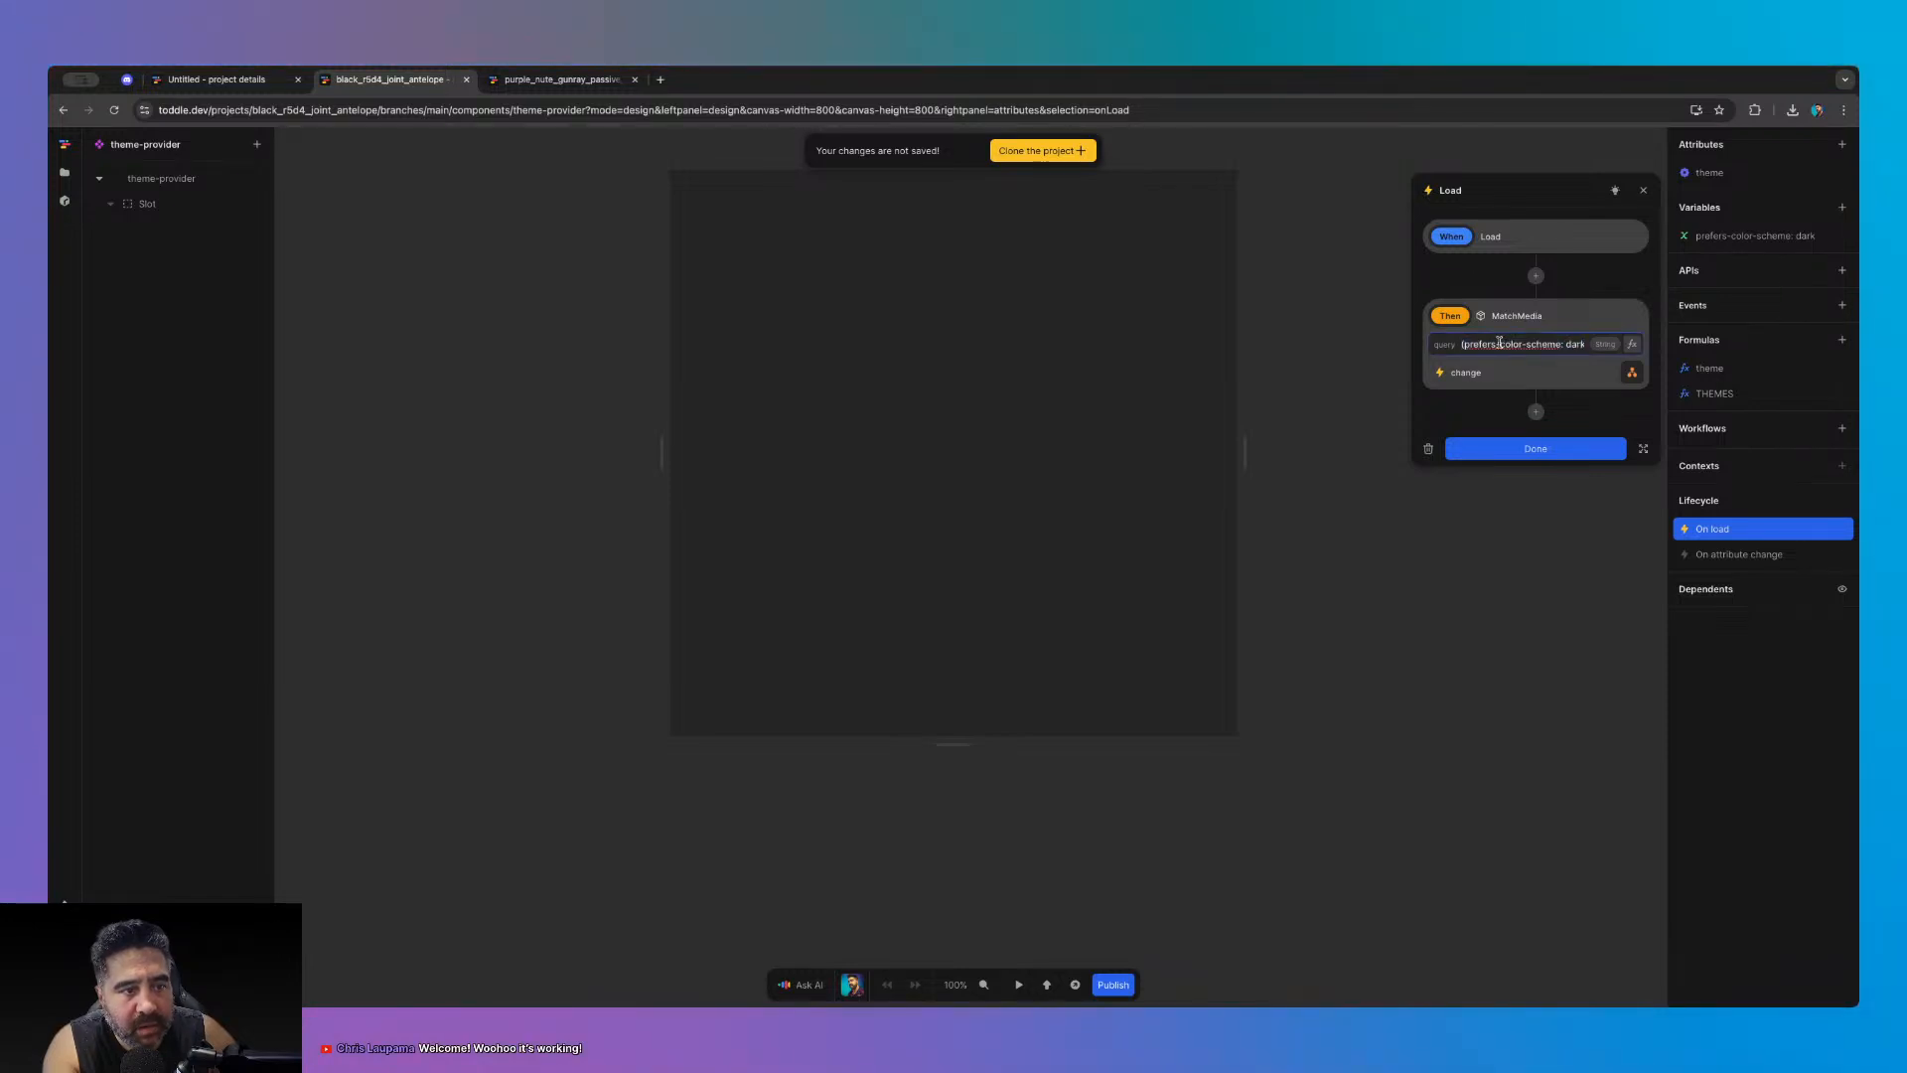
{"action": "left_click_drag", "start_coordinate": [1500, 344], "coordinate": [1590, 346]}
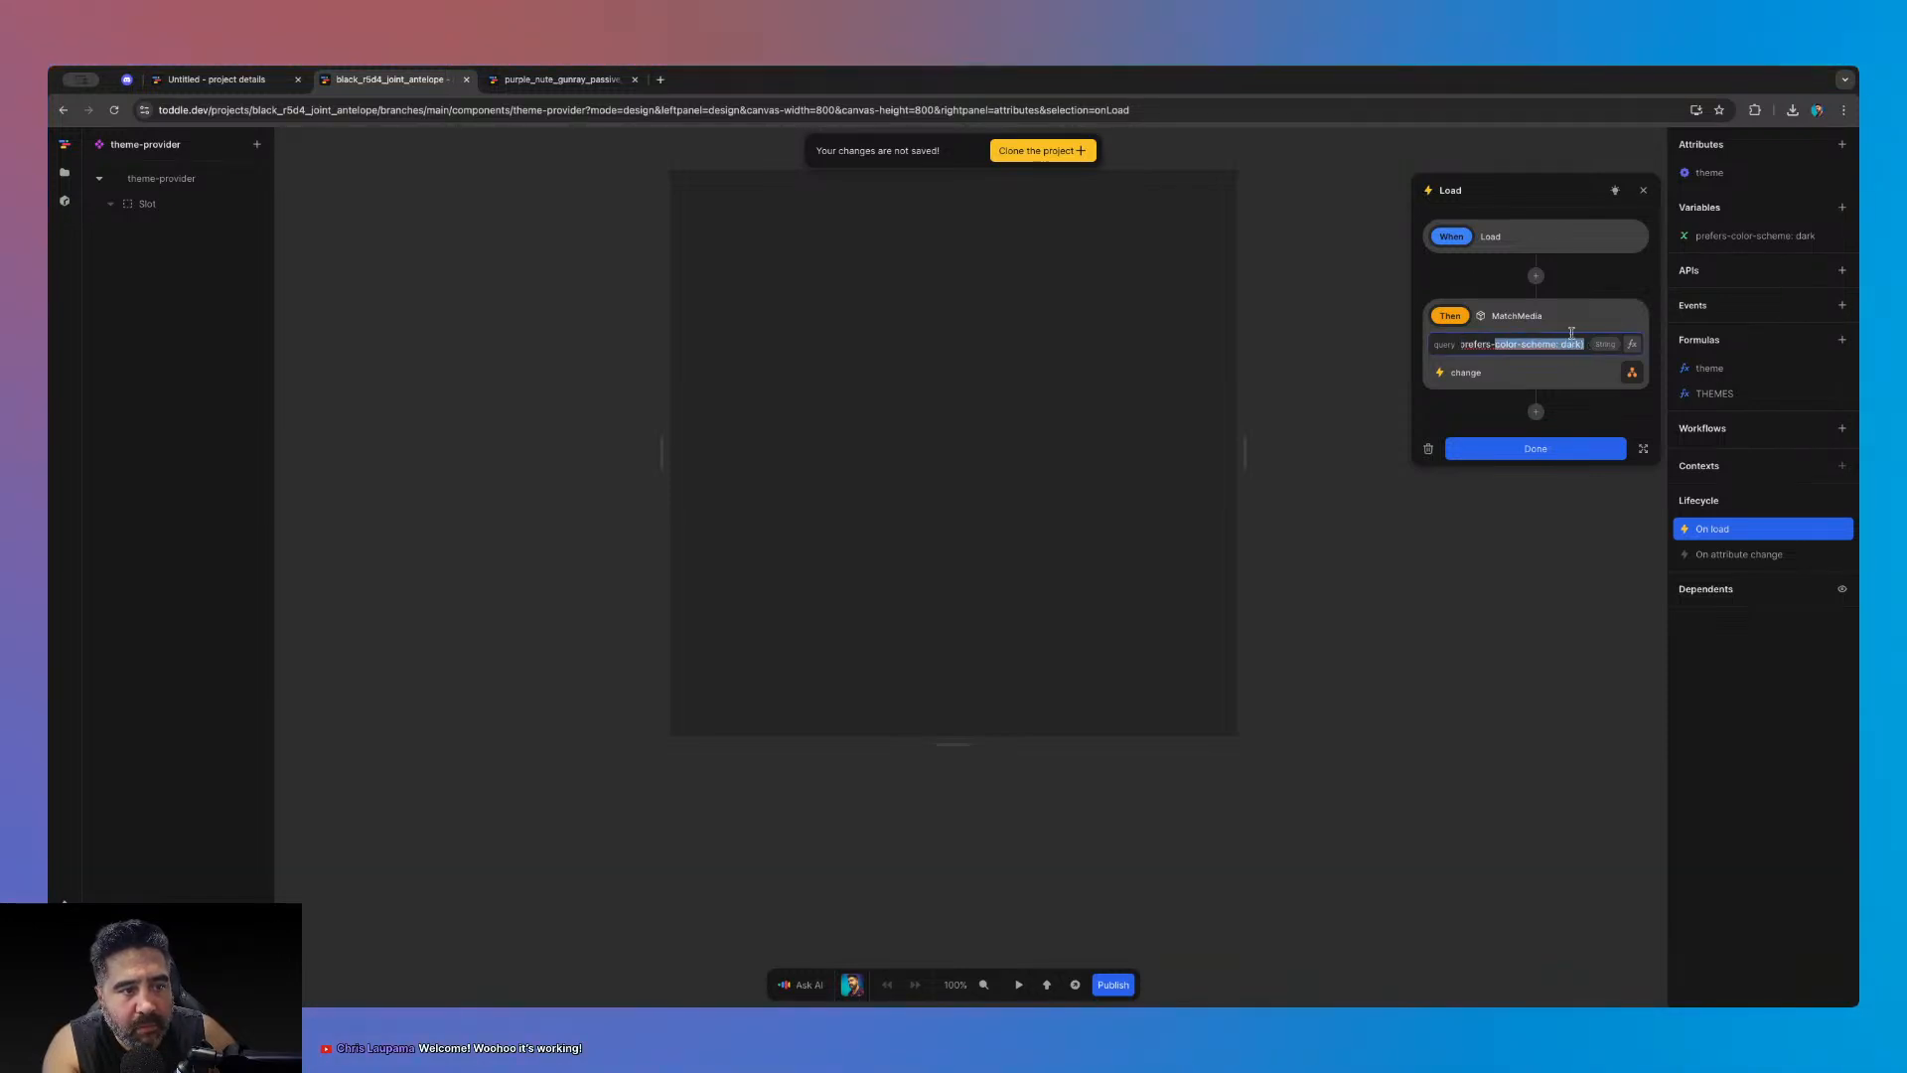
{"action": "left_click", "coordinate": [1611, 366]}
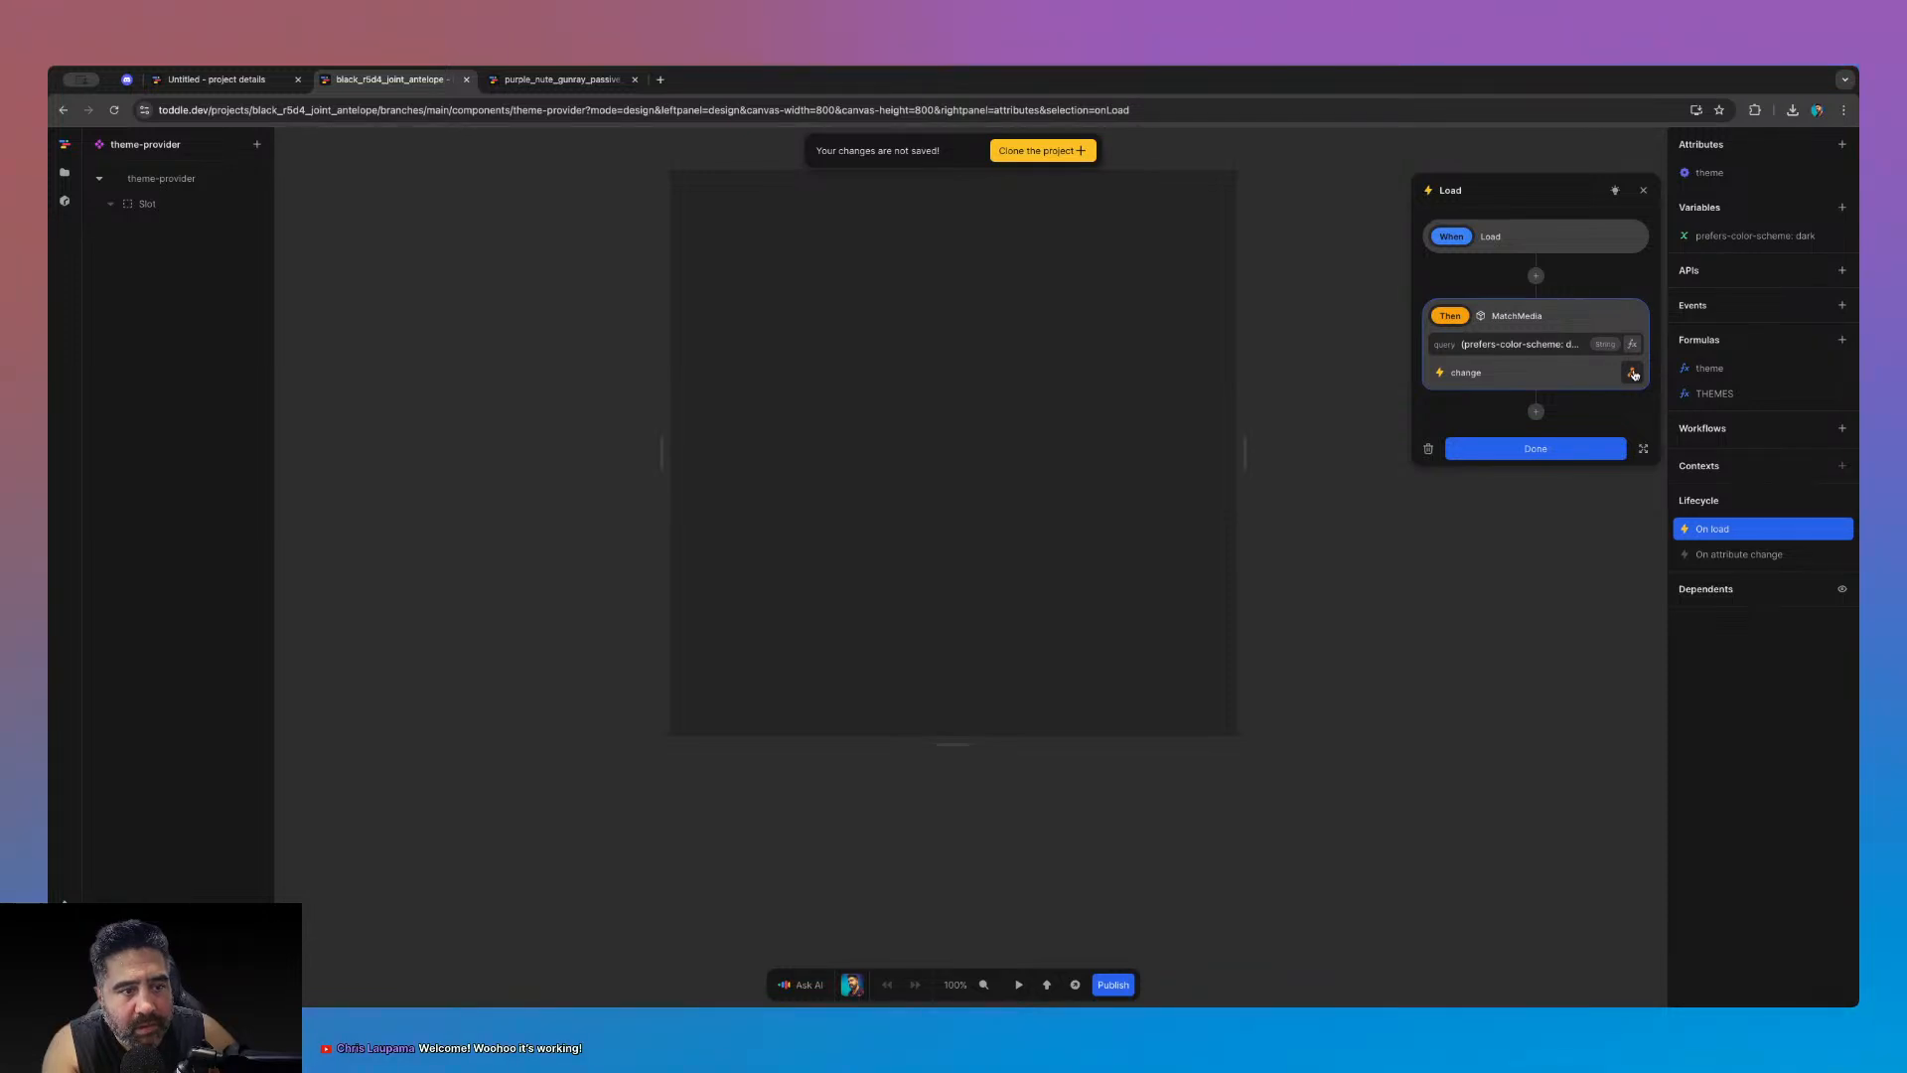
{"action": "left_click", "coordinate": [1632, 373]}
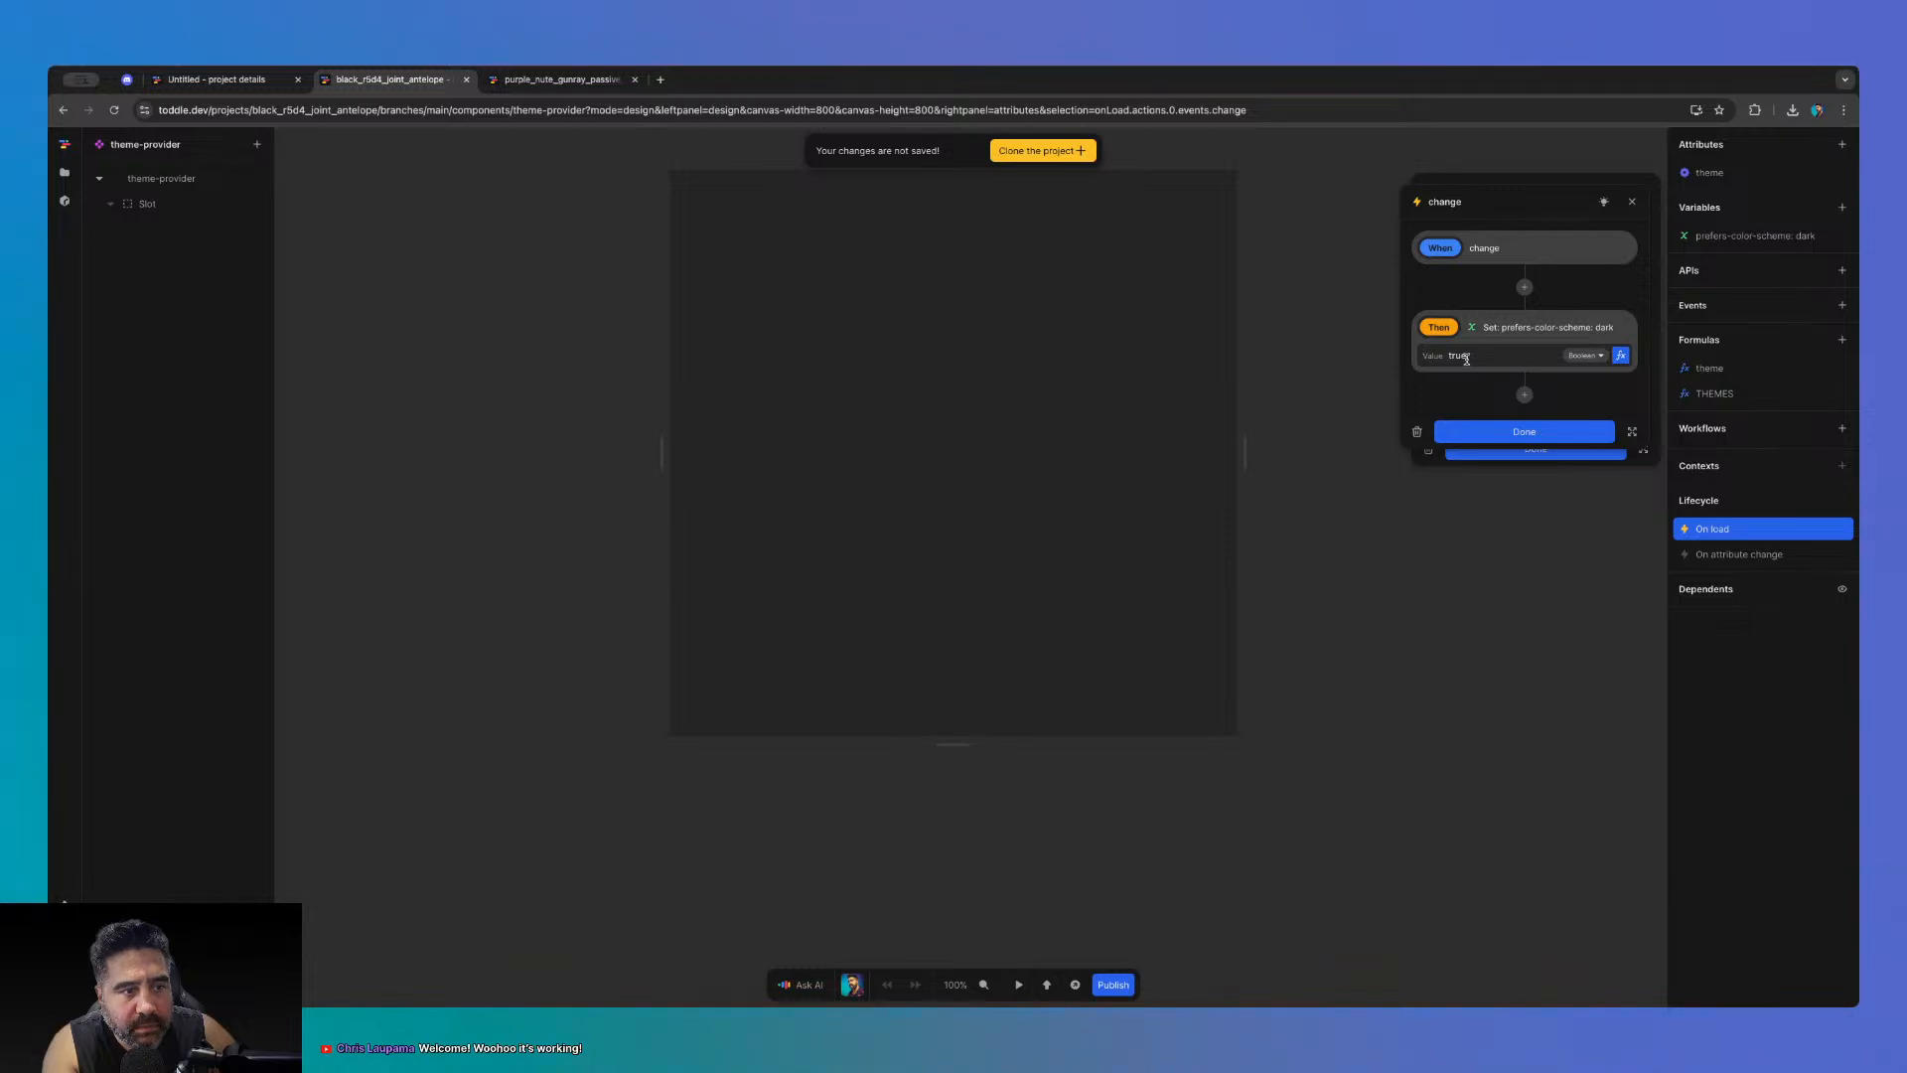
- Close the change and load workflows, then inspect the prefers-color-scheme: dark variable and close it
{"action": "left_click", "coordinate": [1498, 431]}
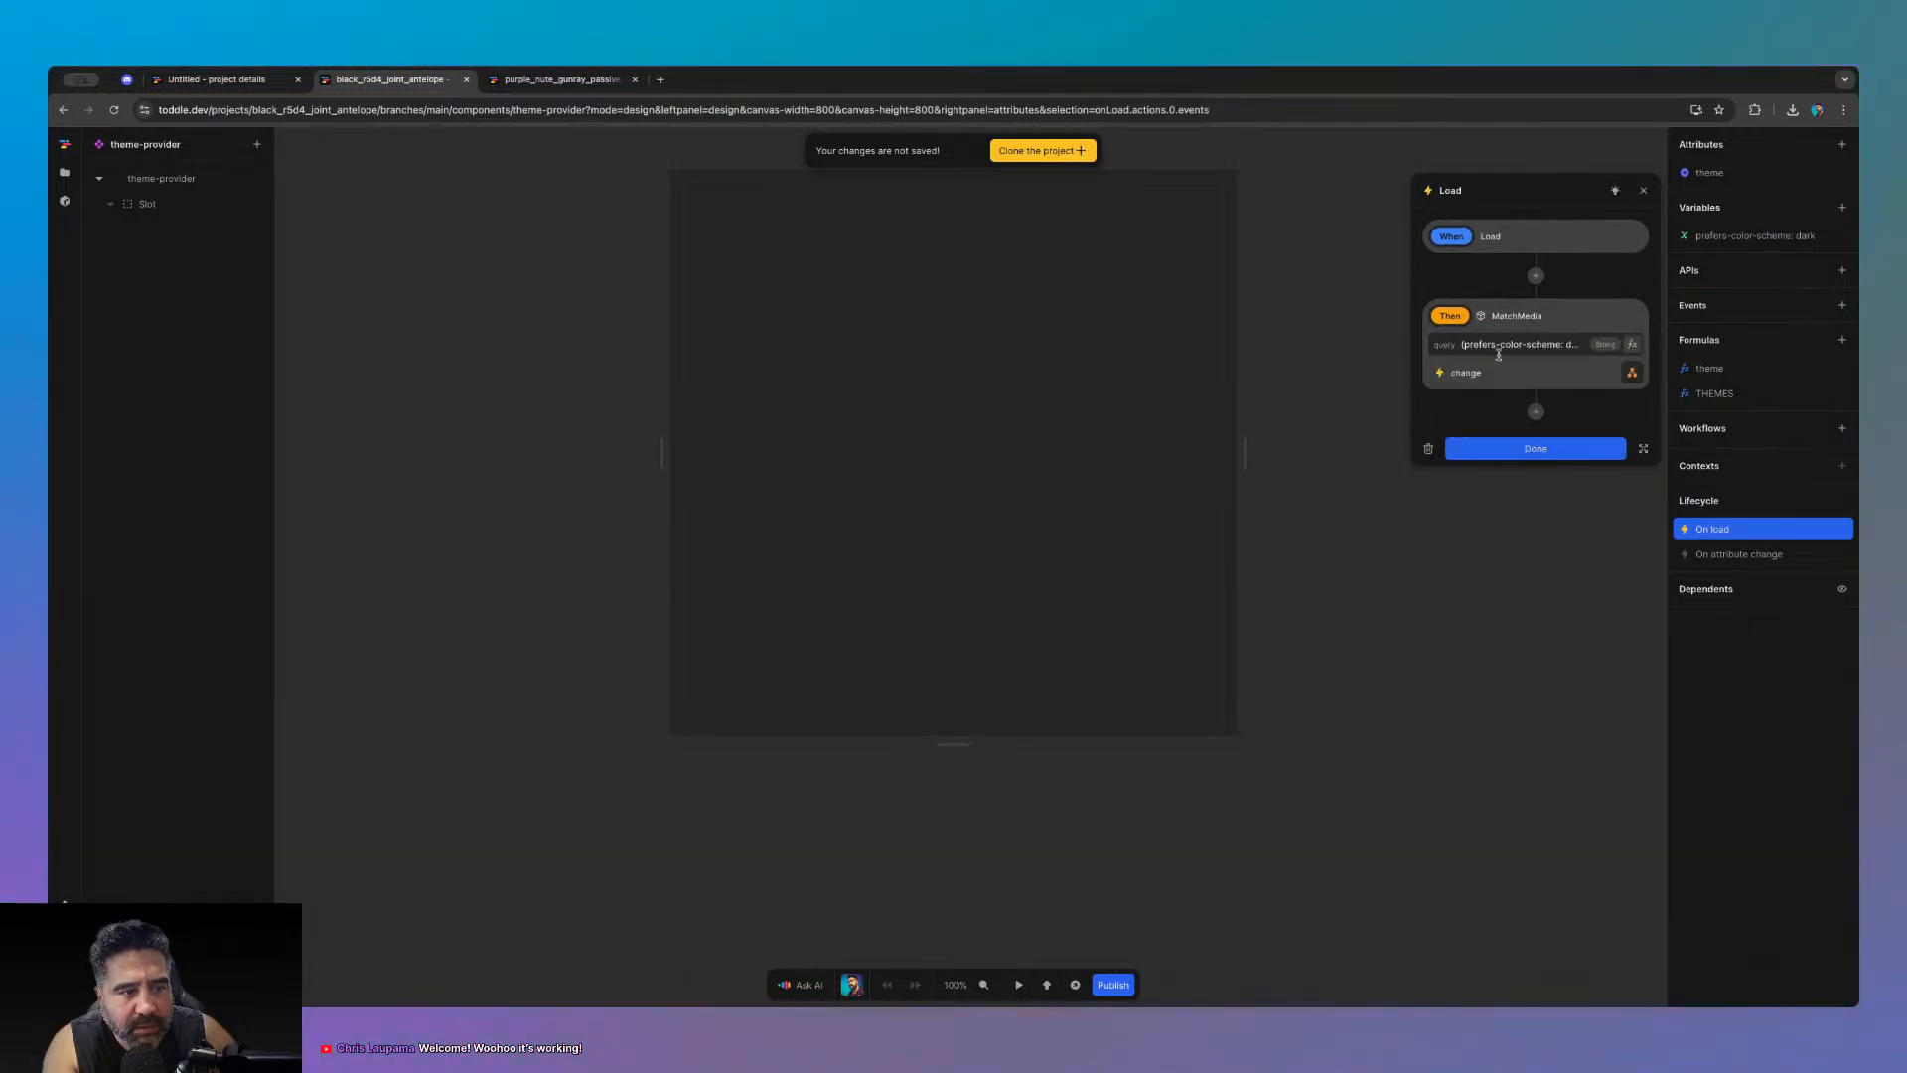
{"action": "left_click", "coordinate": [1632, 373]}
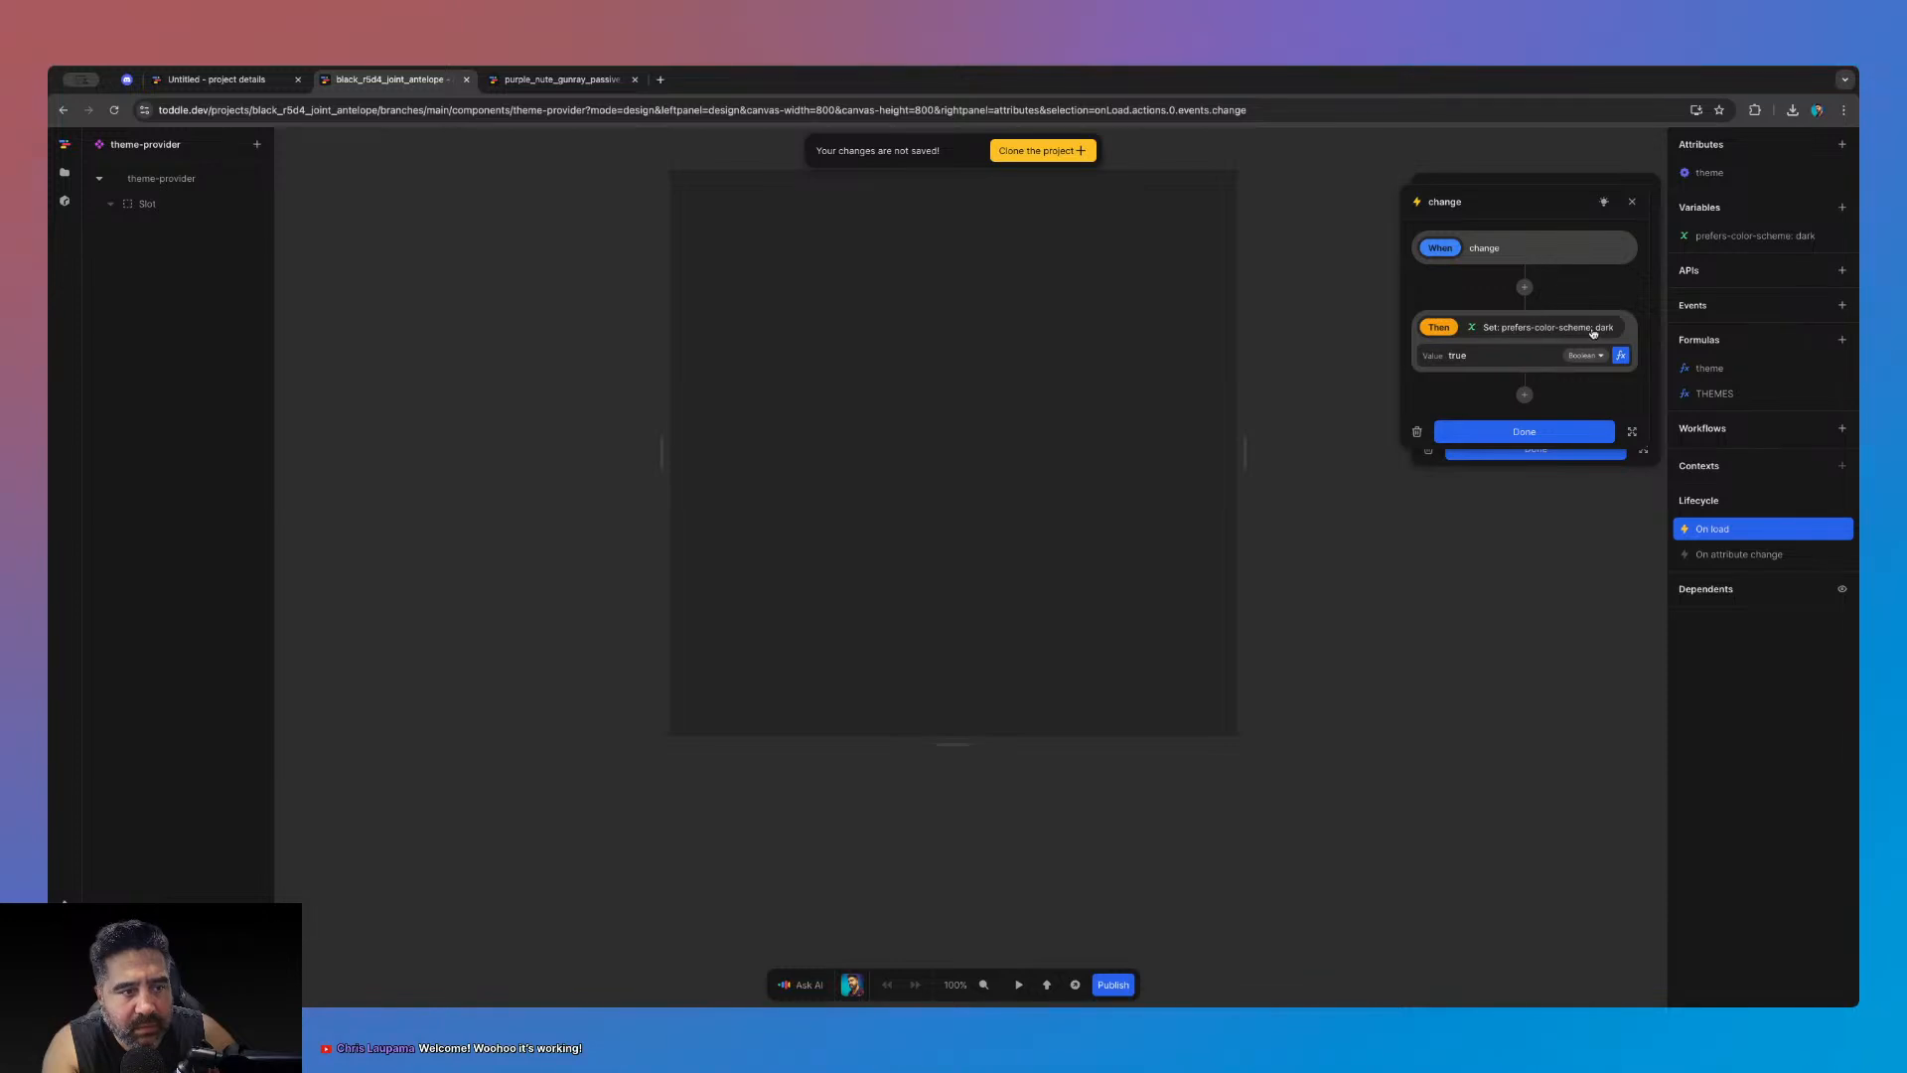
{"action": "left_click", "coordinate": [1550, 432]}
{"action": "left_click", "coordinate": [1584, 446]}
{"action": "left_click", "coordinate": [1733, 237]}
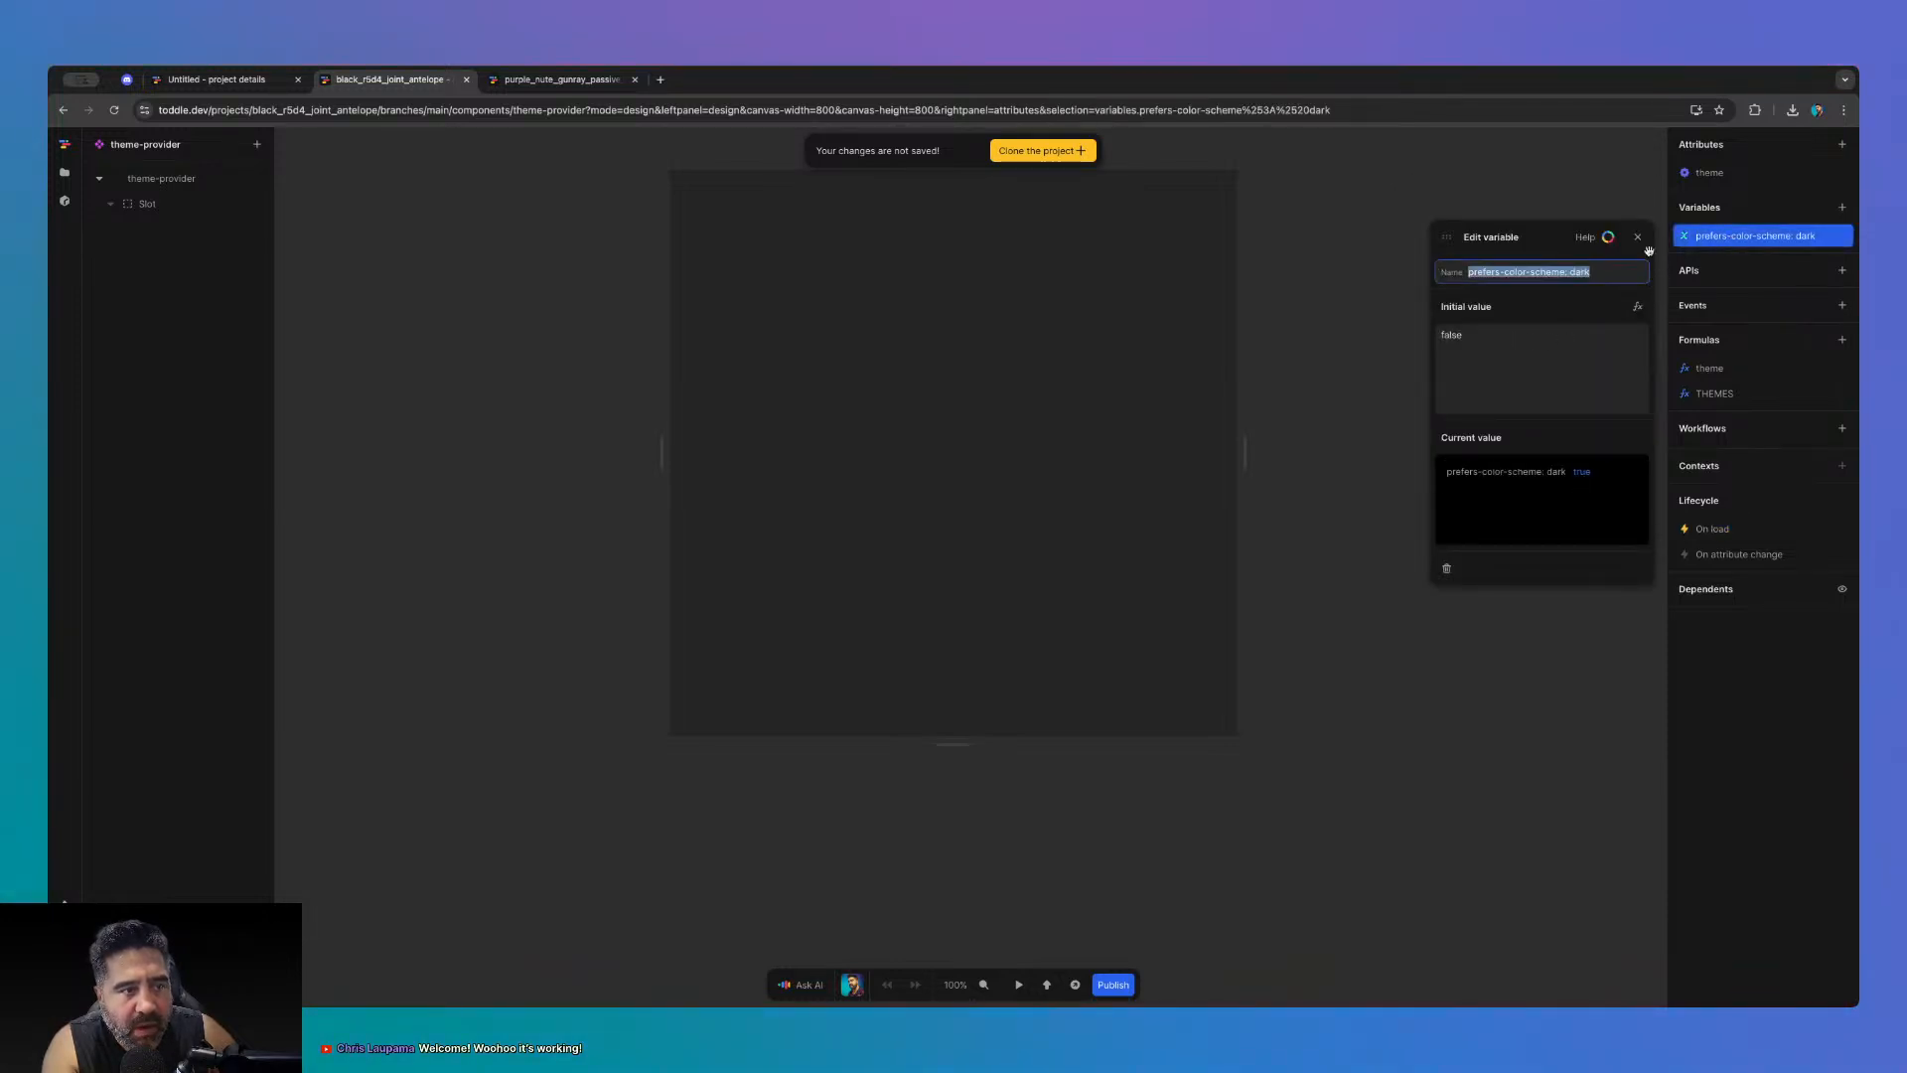
{"action": "left_click", "coordinate": [1650, 248]}
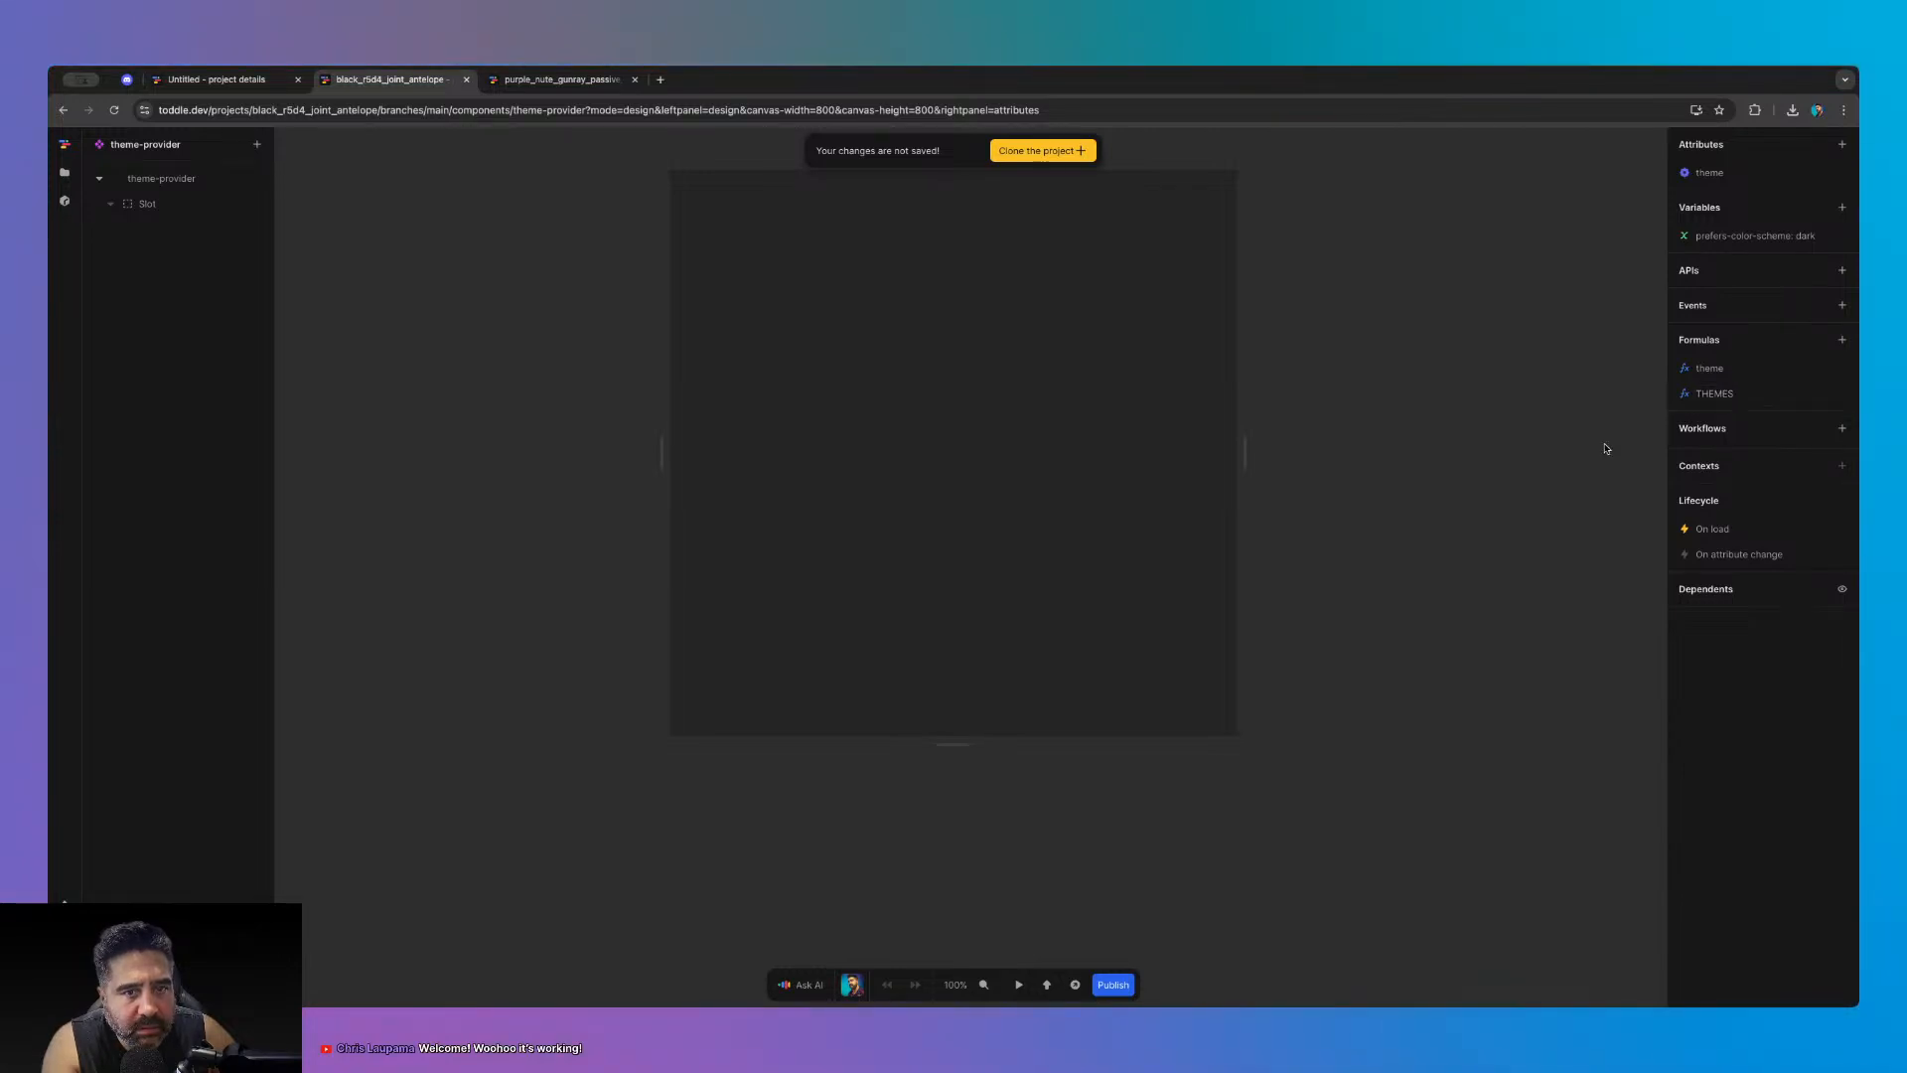
- Review the THEMES formula and the theme formula's grey colour output
{"action": "left_click", "coordinate": [1715, 393]}
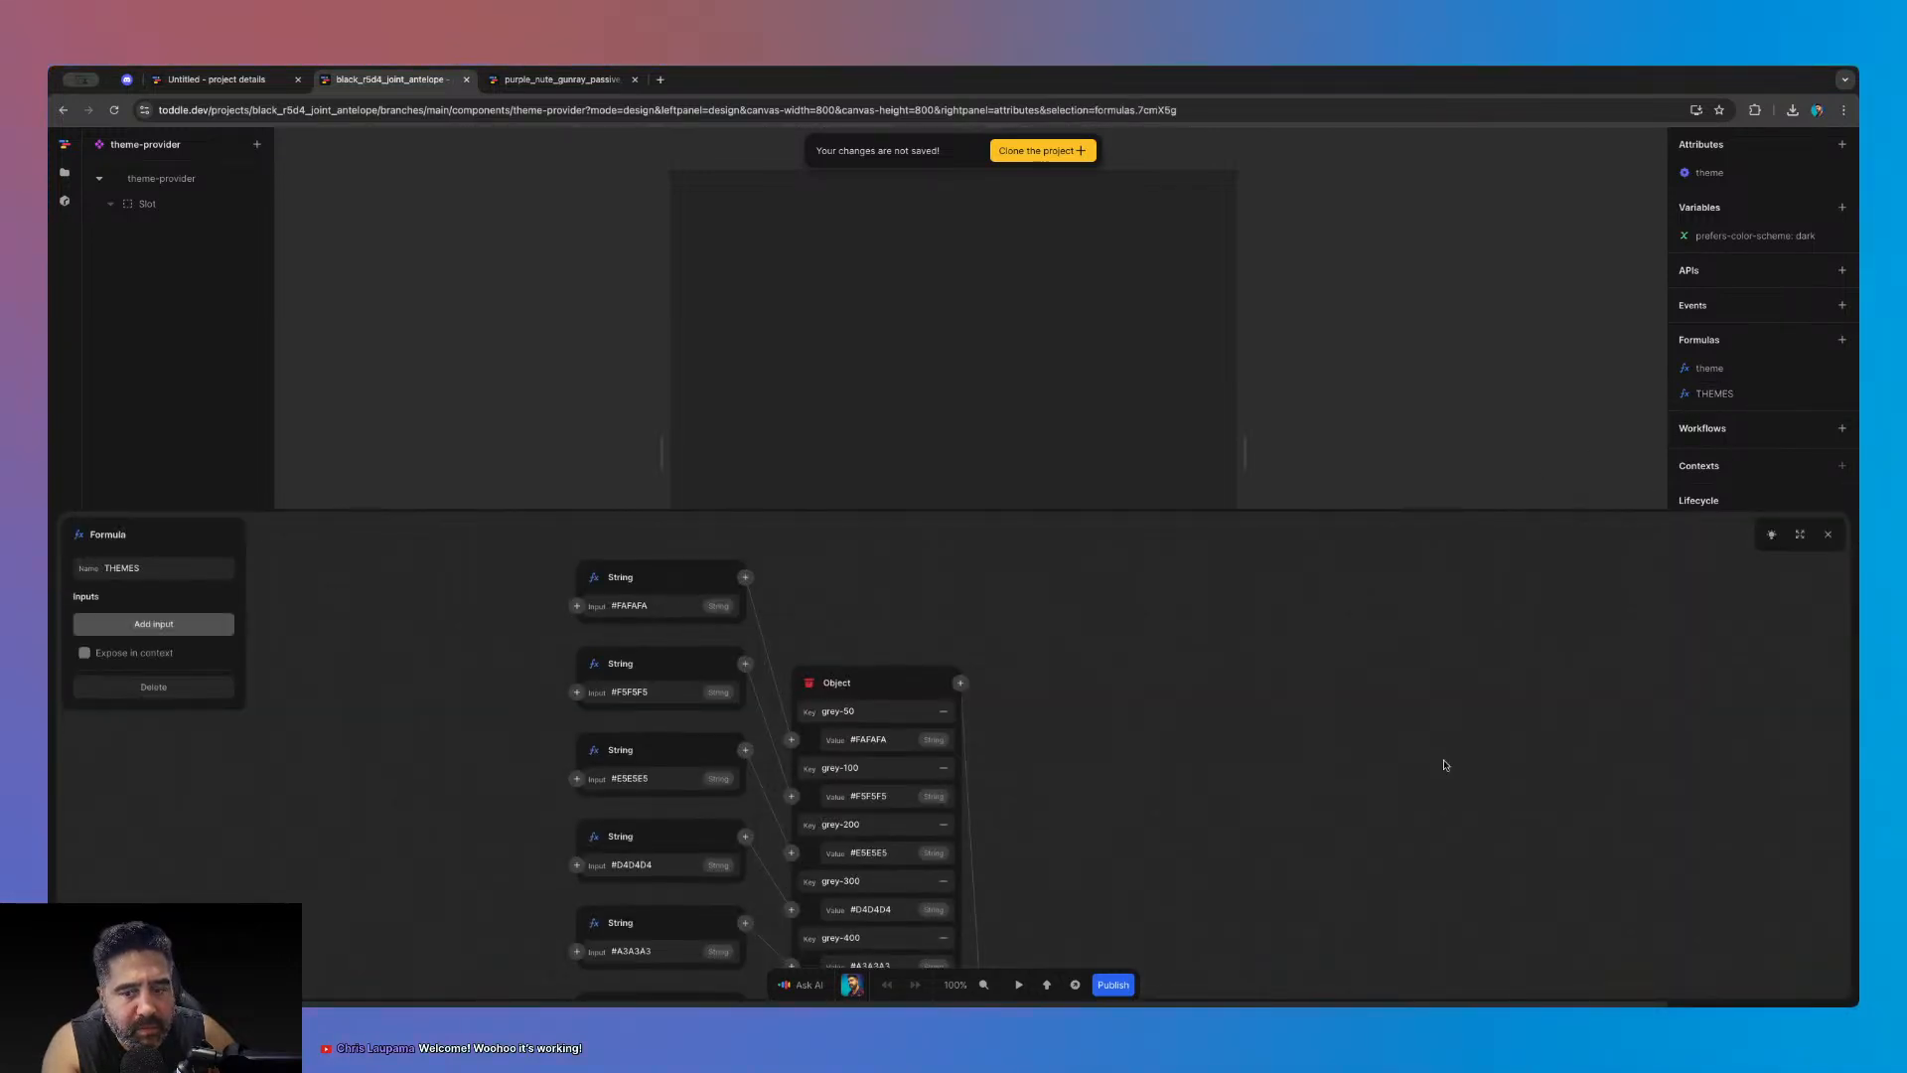
{"action": "left_click", "coordinate": [1828, 535]}
{"action": "left_click", "coordinate": [1710, 367]}
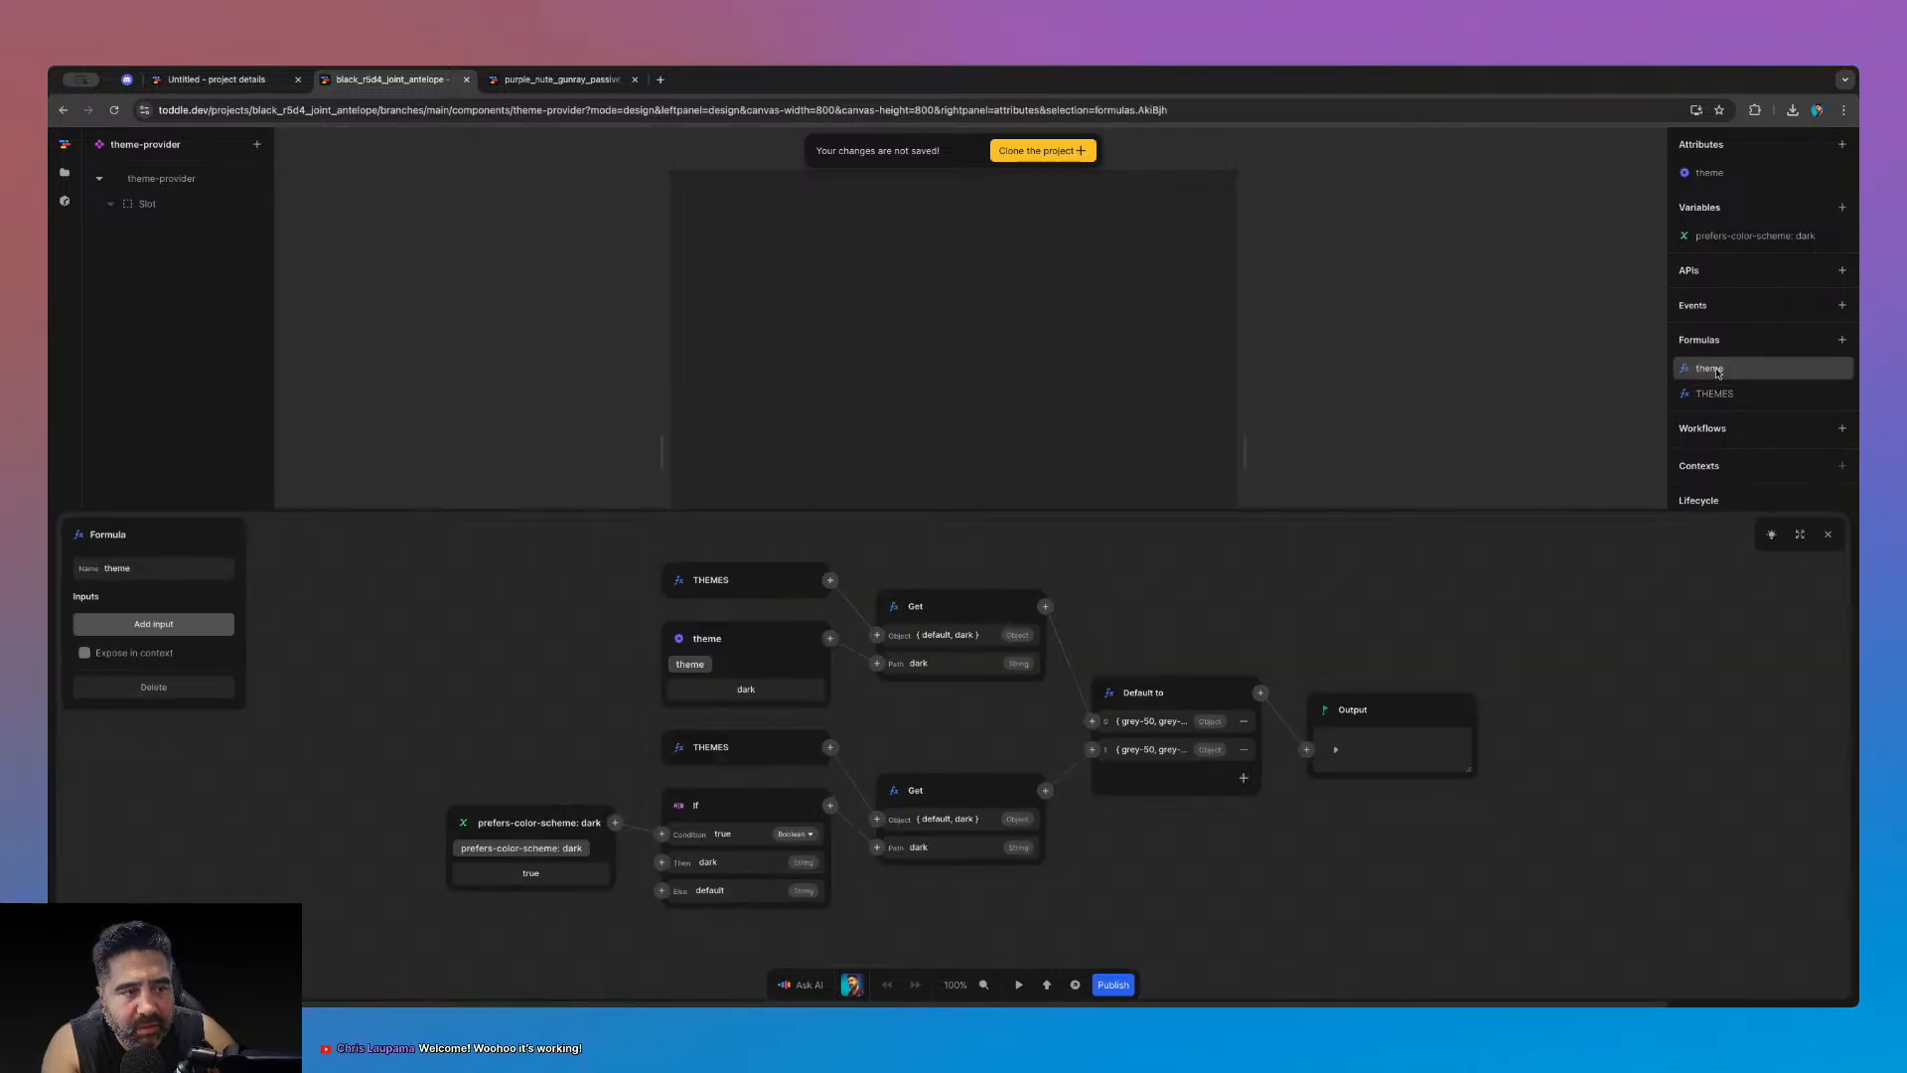
{"action": "left_click", "coordinate": [1335, 749]}
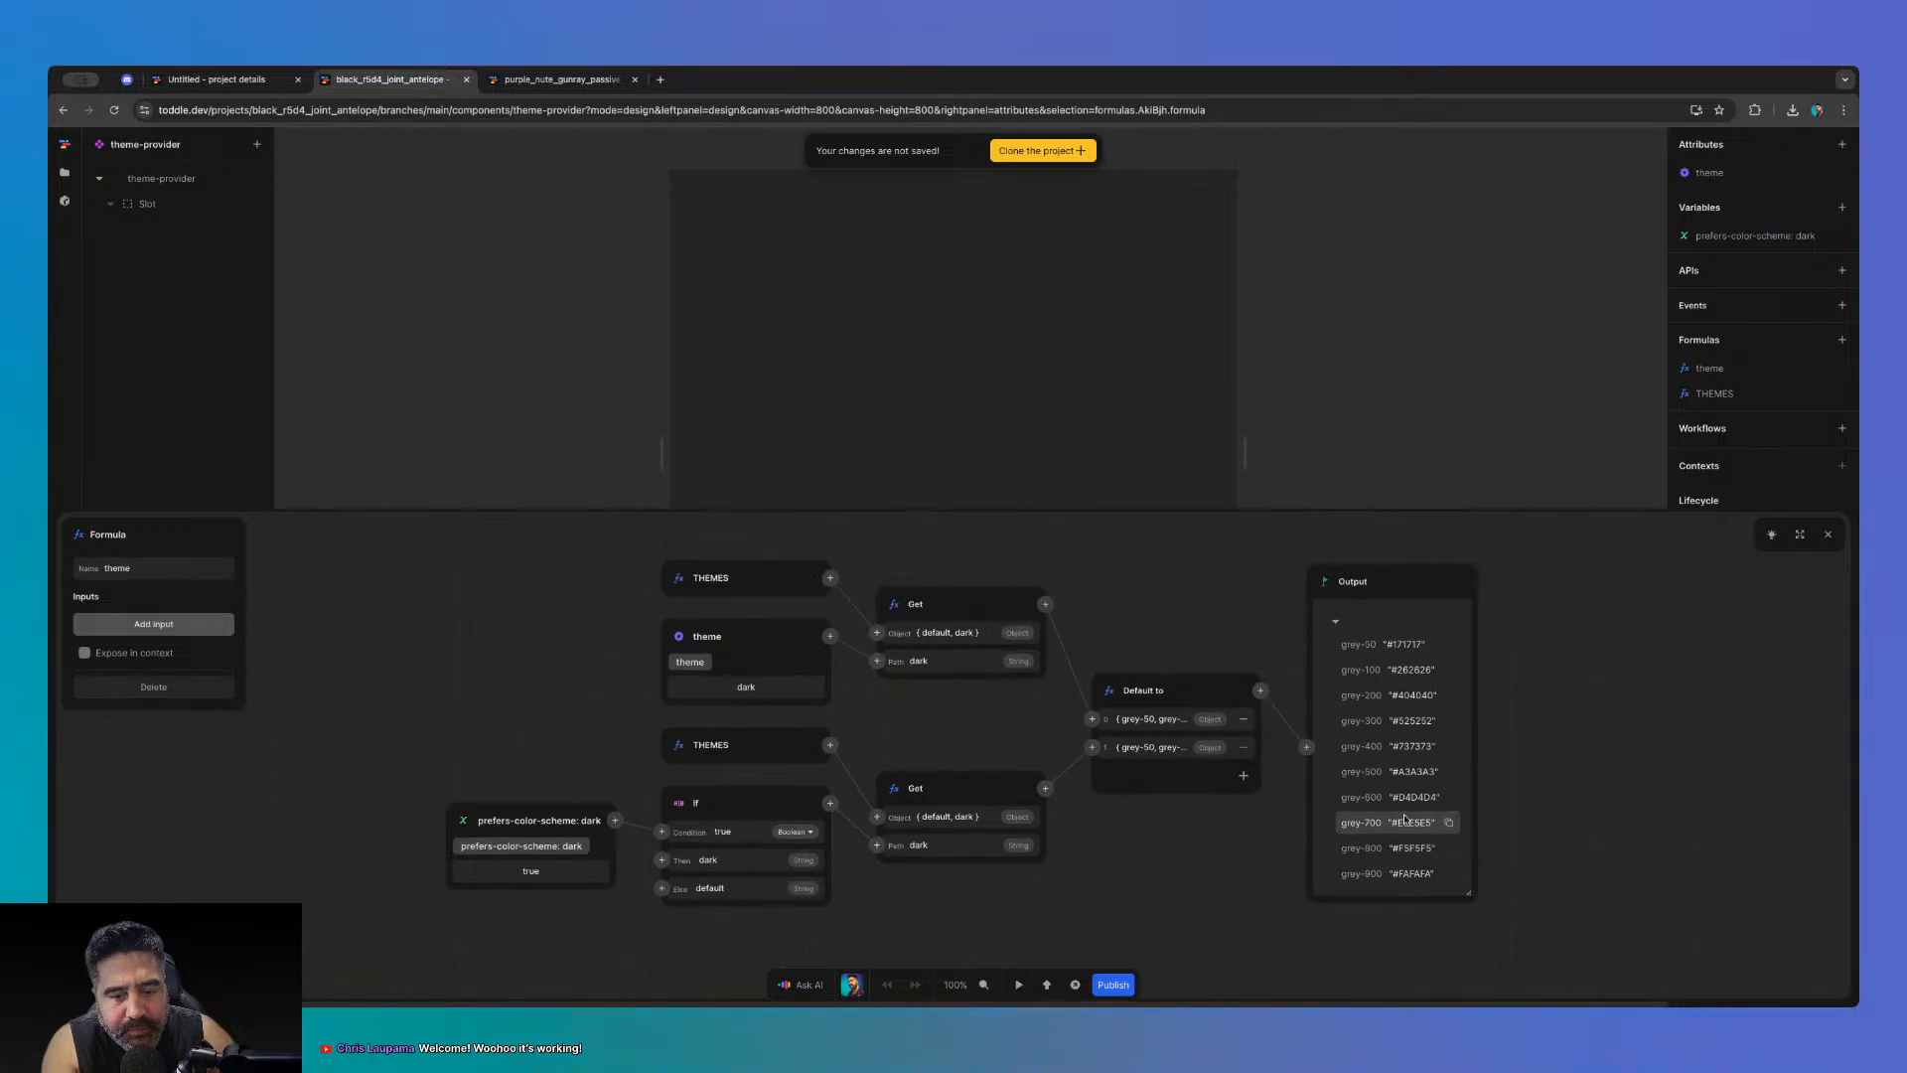
{"action": "left_click", "coordinate": [1828, 534]}
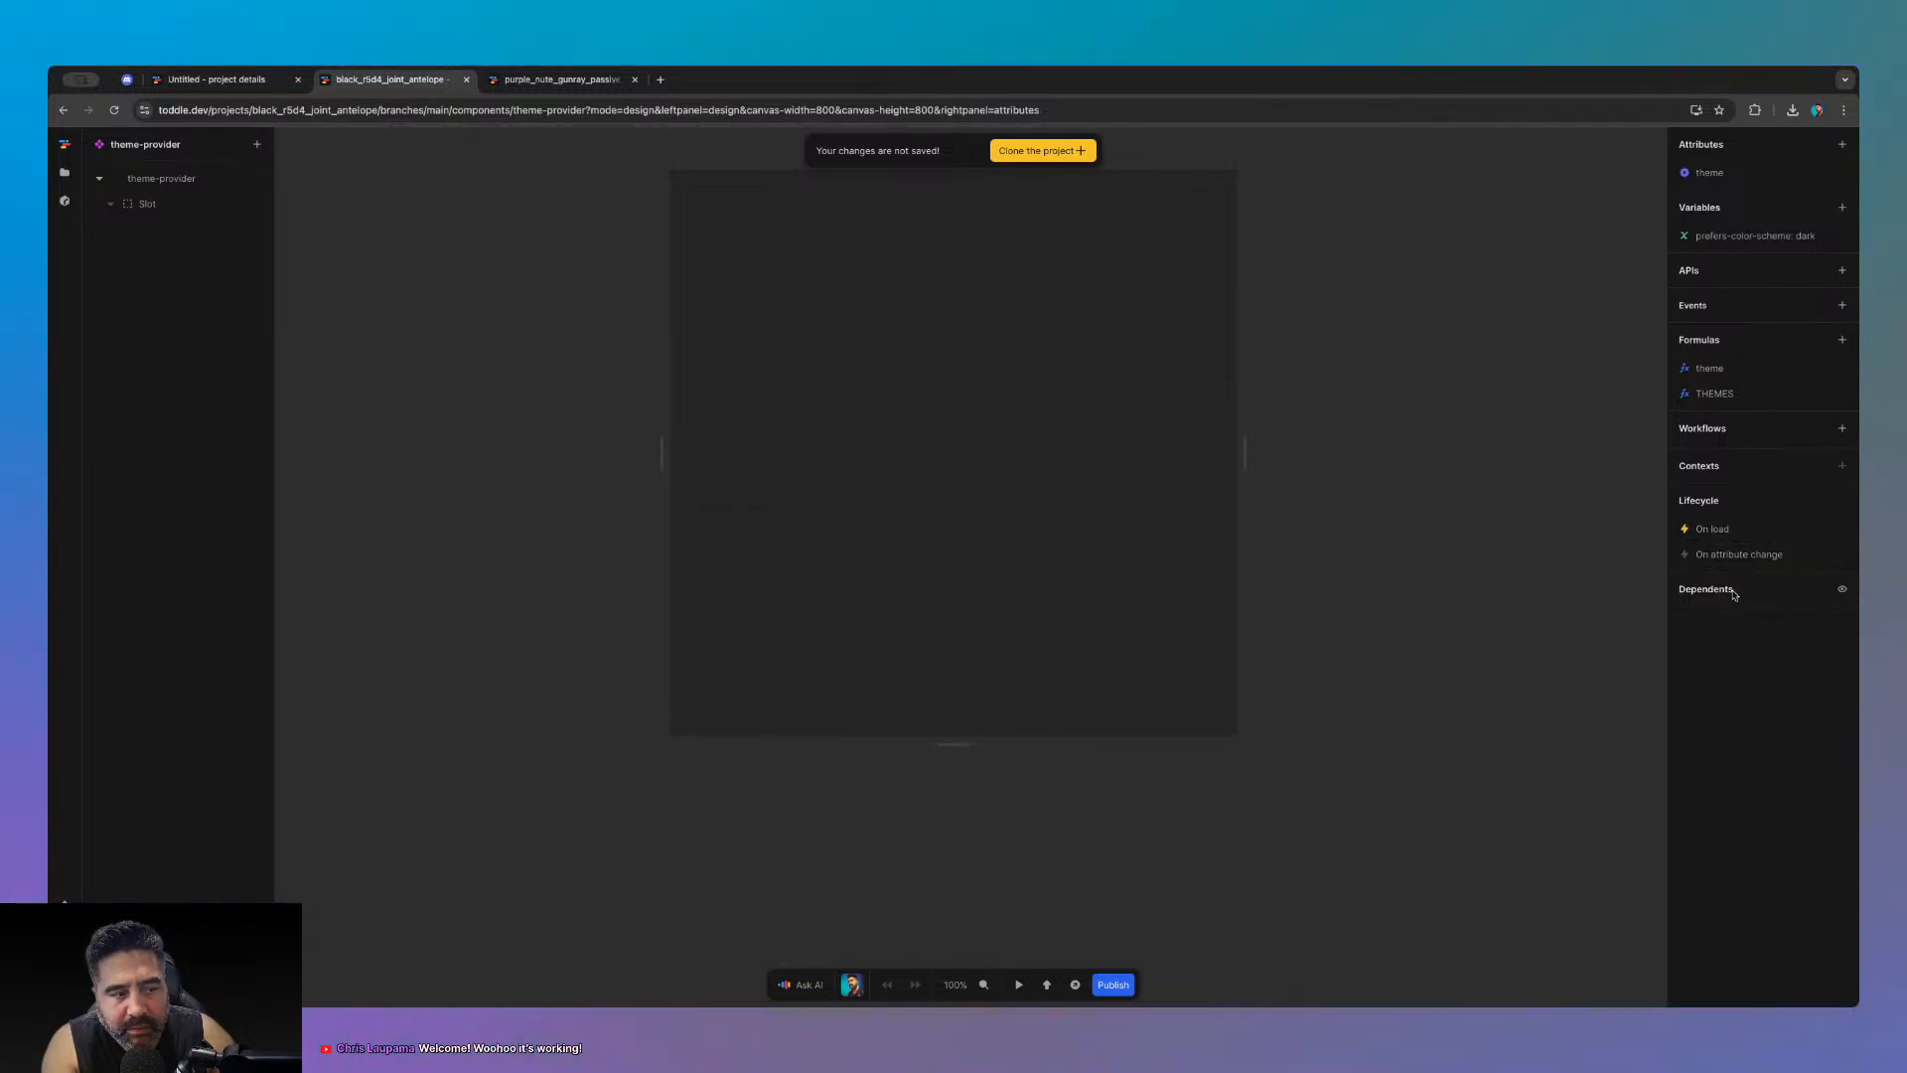
- Return to HomePage and inspect the theme-provider element's events and attributes
{"action": "left_click", "coordinate": [65, 172]}
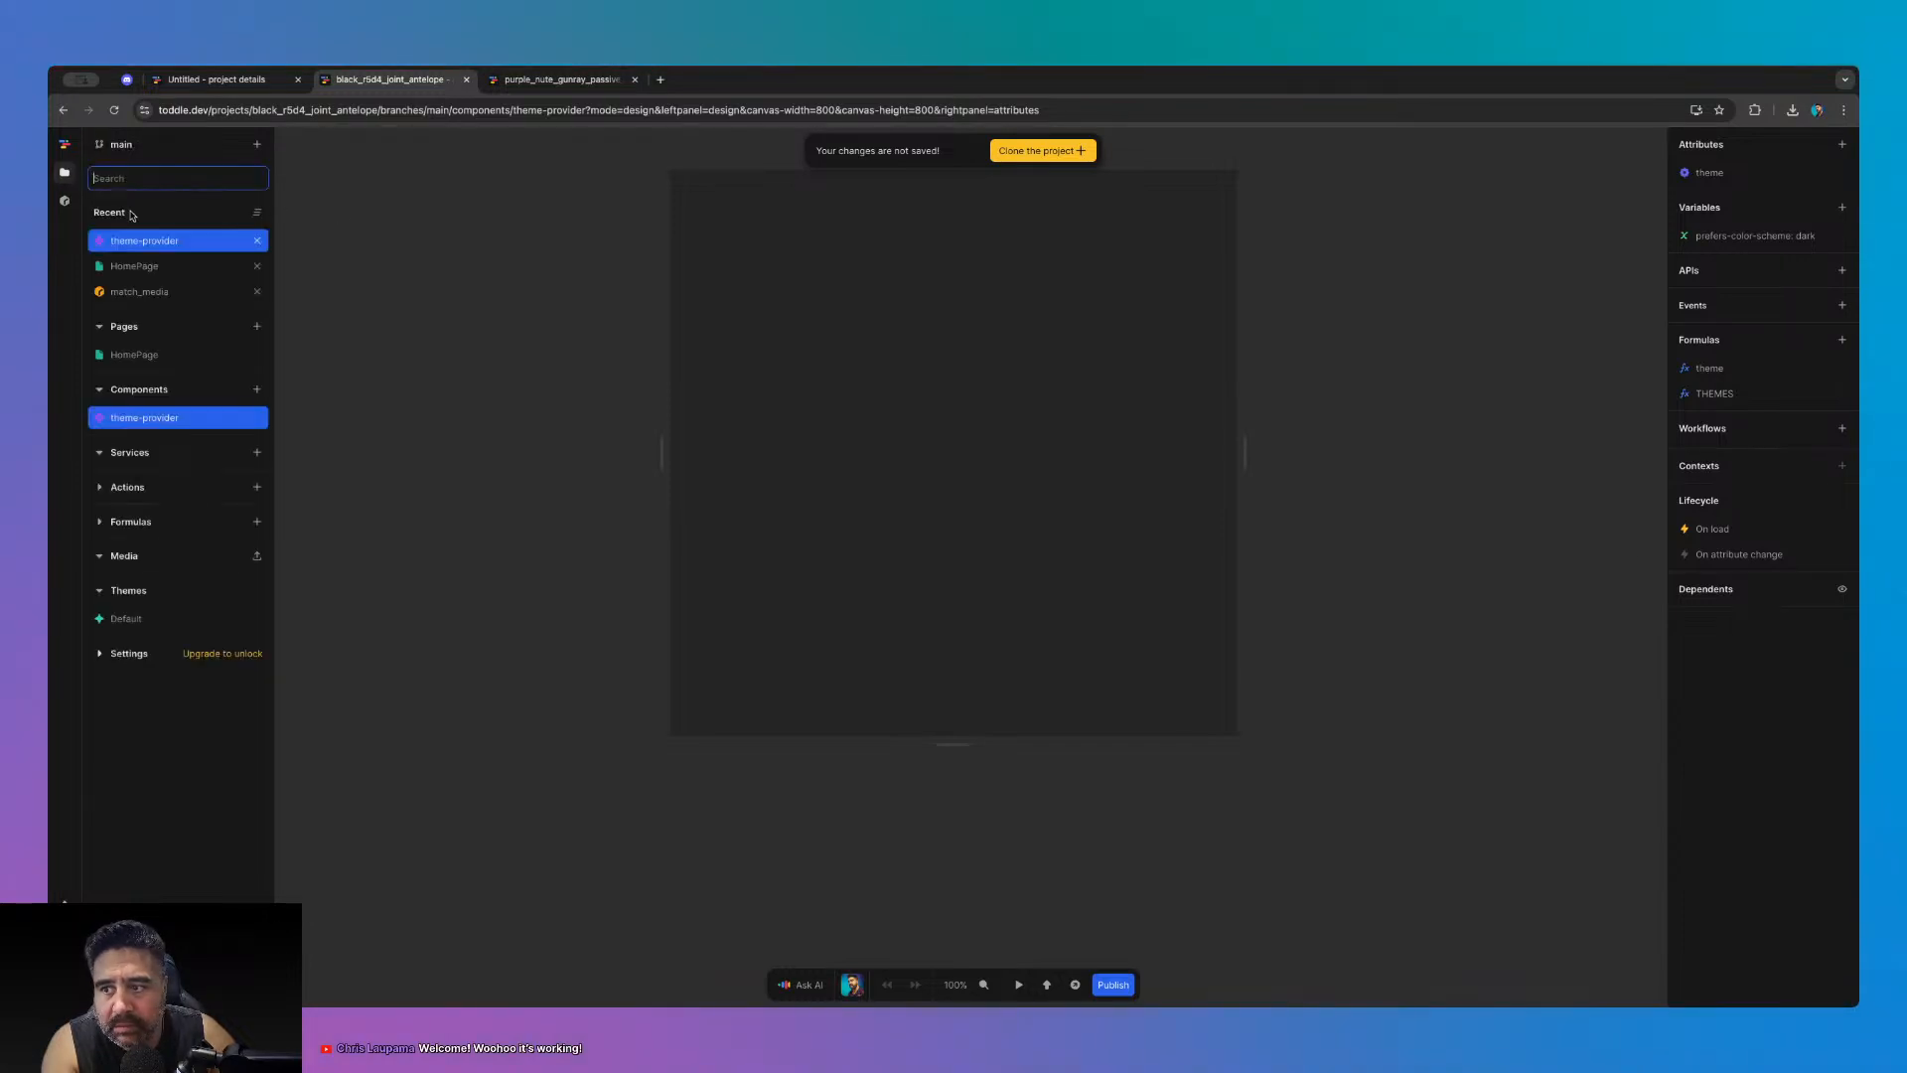
{"action": "left_click", "coordinate": [135, 266]}
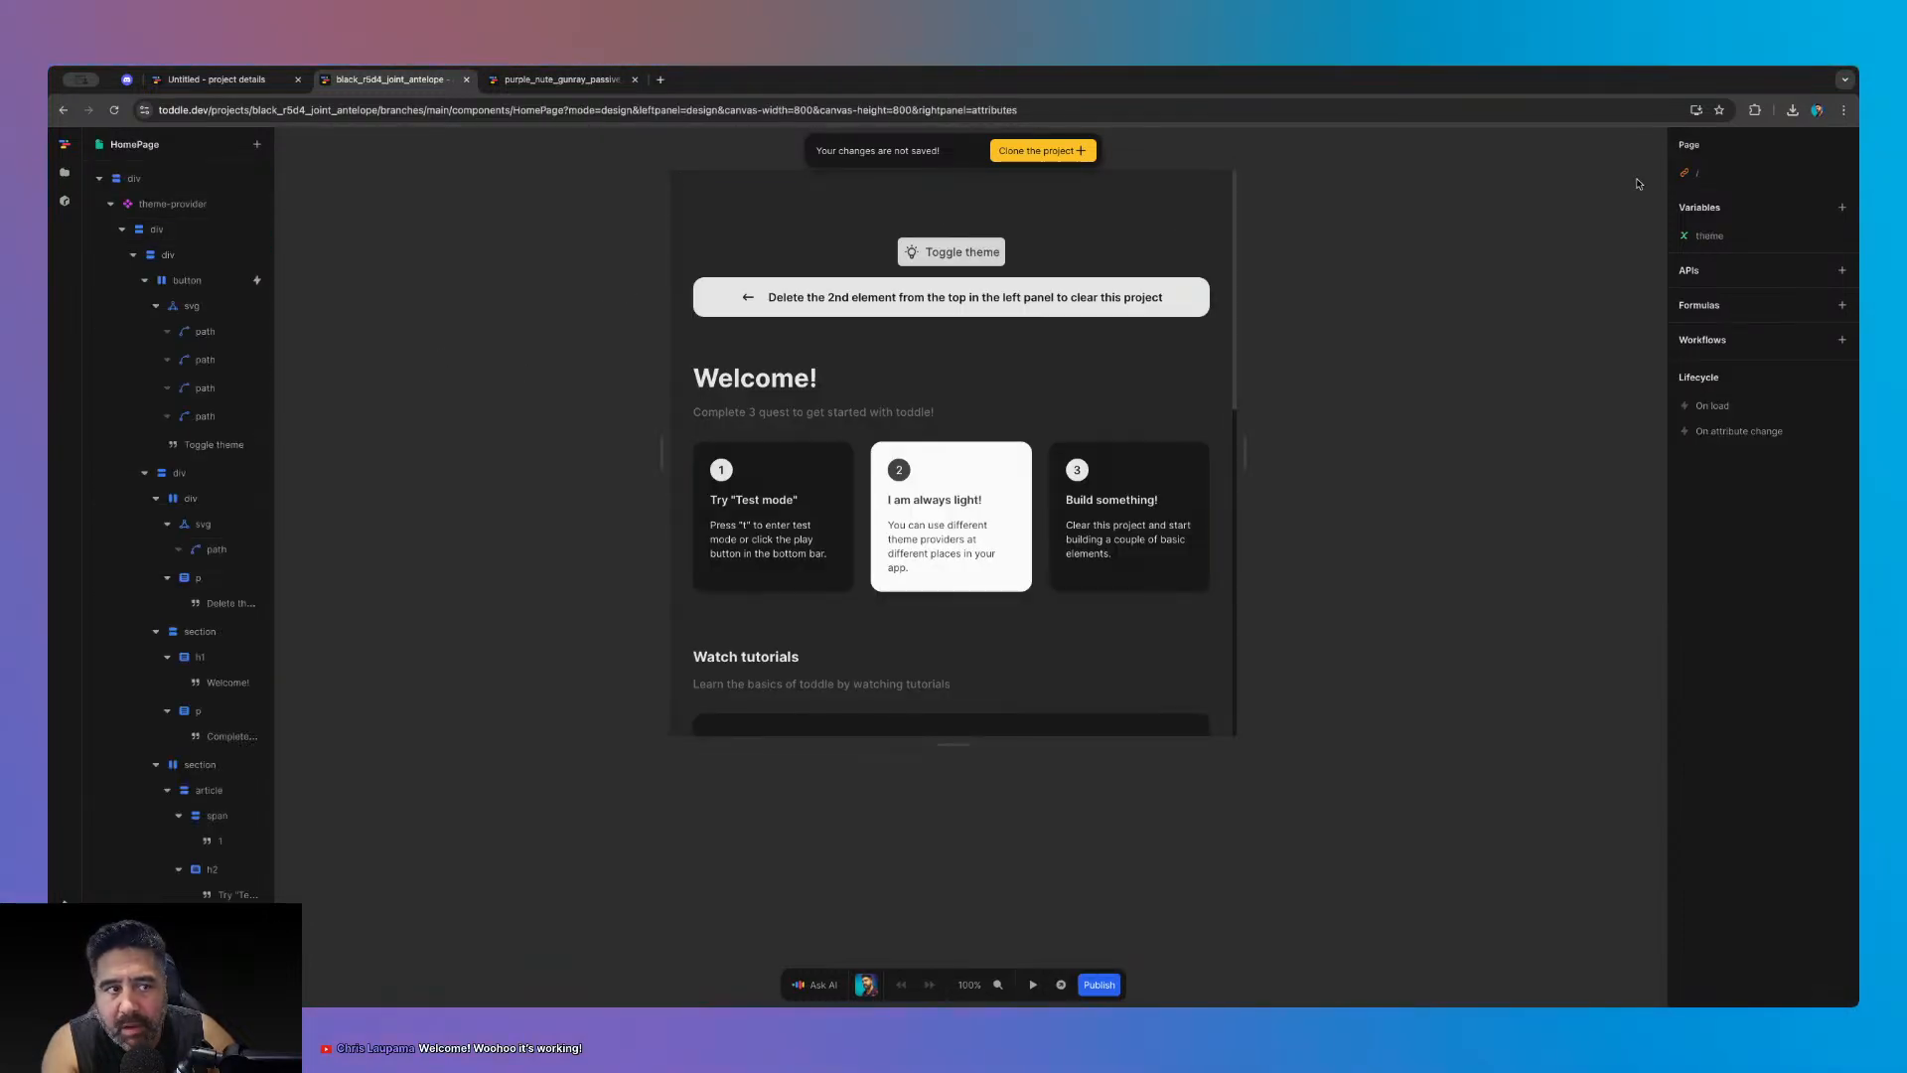
{"action": "left_click", "coordinate": [174, 204]}
{"action": "left_click", "coordinate": [1810, 144]}
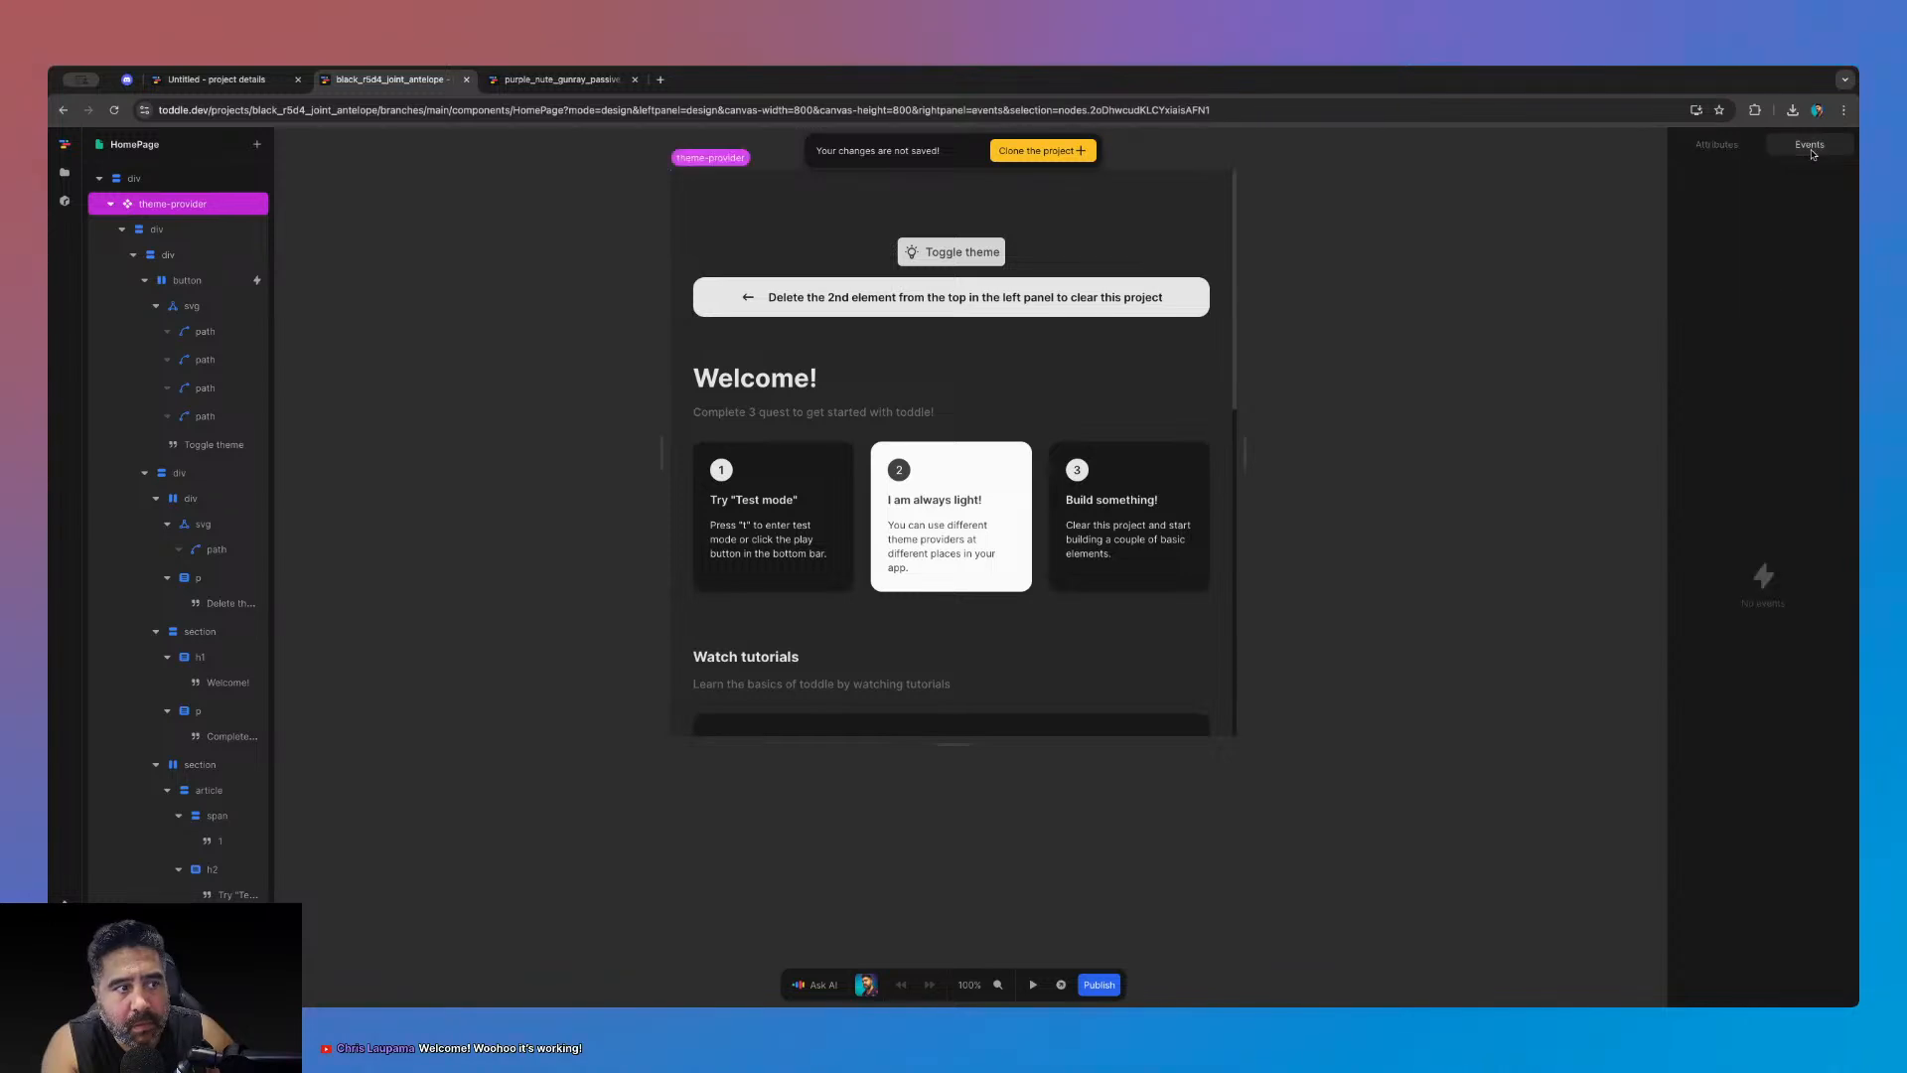
{"action": "left_click", "coordinate": [1721, 147]}
- In test mode, toggle the theme between light and dark twice, then exit test mode
{"action": "left_click", "coordinate": [1487, 375]}
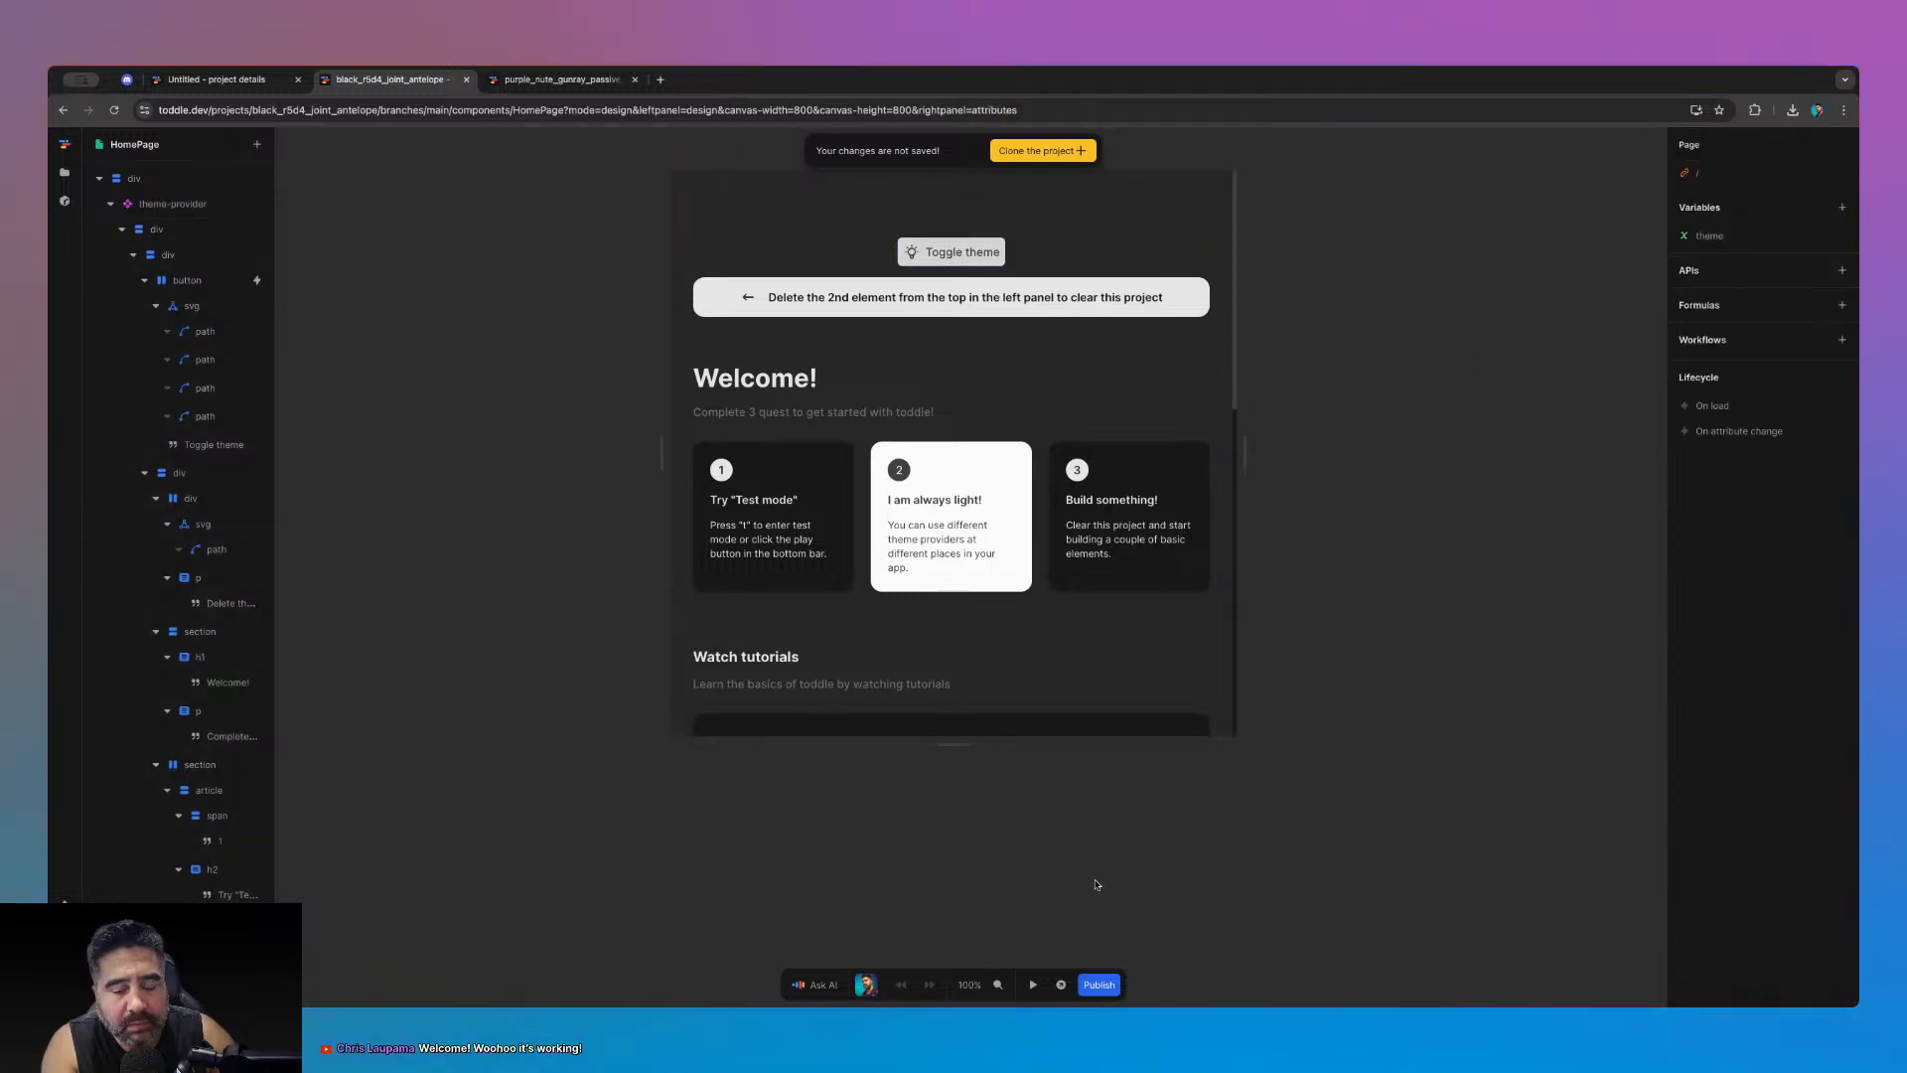
{"action": "left_click", "coordinate": [1034, 984]}
{"action": "left_click", "coordinate": [949, 256]}
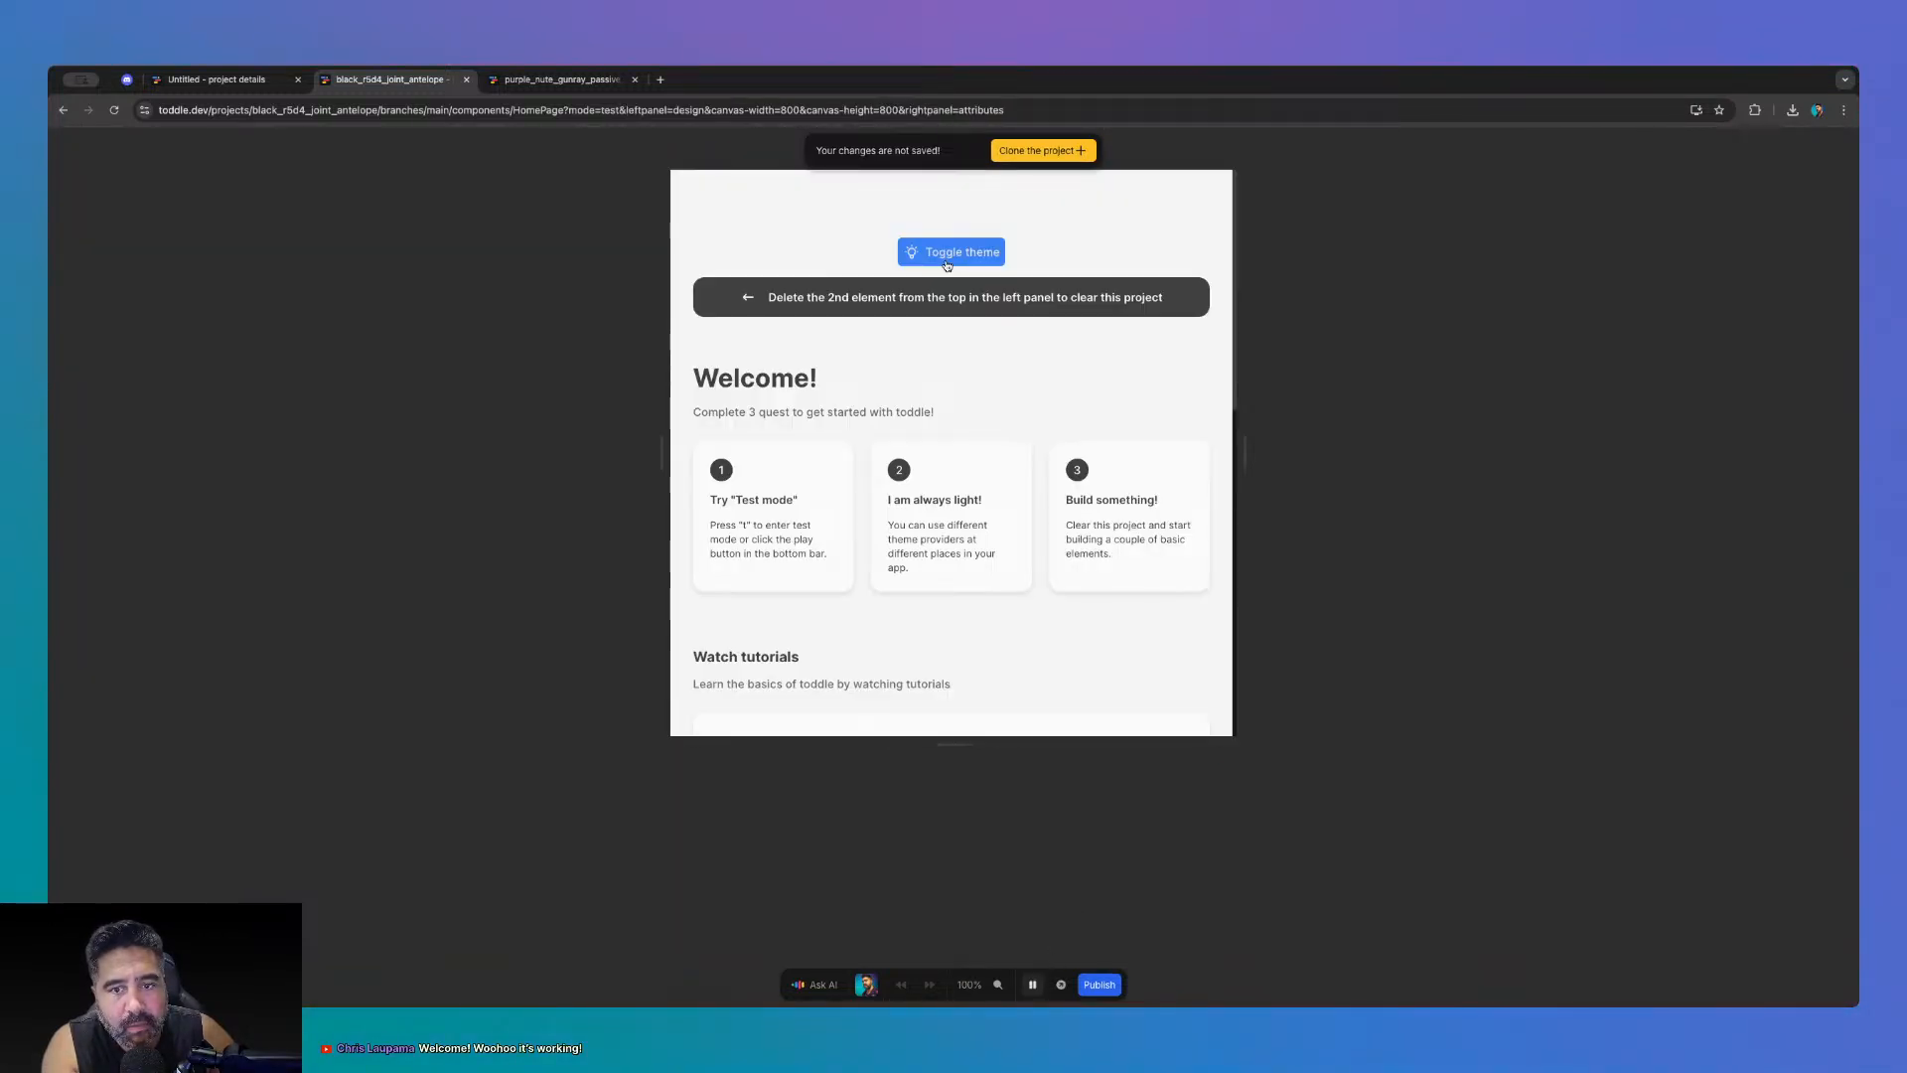
{"action": "left_click", "coordinate": [949, 256]}
{"action": "left_click", "coordinate": [949, 256]}
{"action": "left_click", "coordinate": [948, 256]}
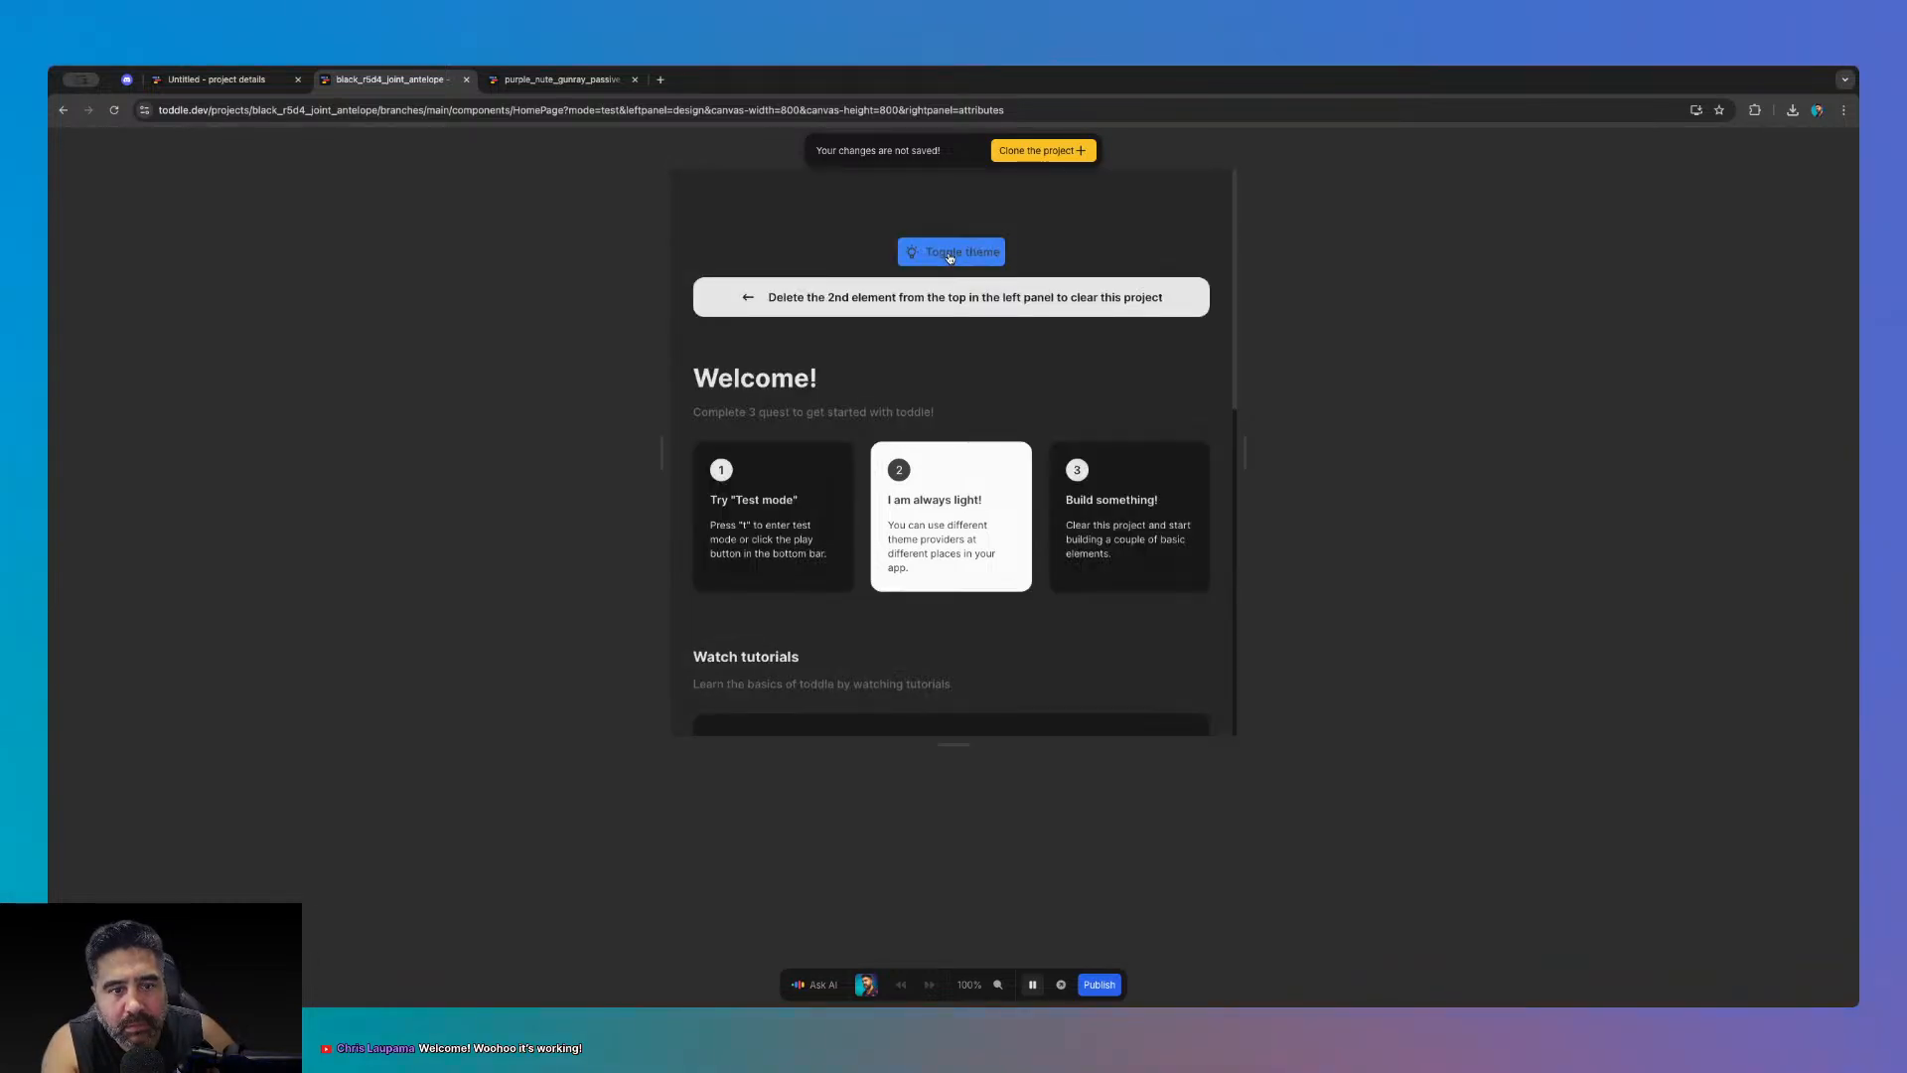
{"action": "left_click", "coordinate": [949, 257]}
{"action": "left_click", "coordinate": [949, 257]}
{"action": "scroll", "coordinate": [934, 412], "scroll_direction": "down", "scroll_amount": 8}
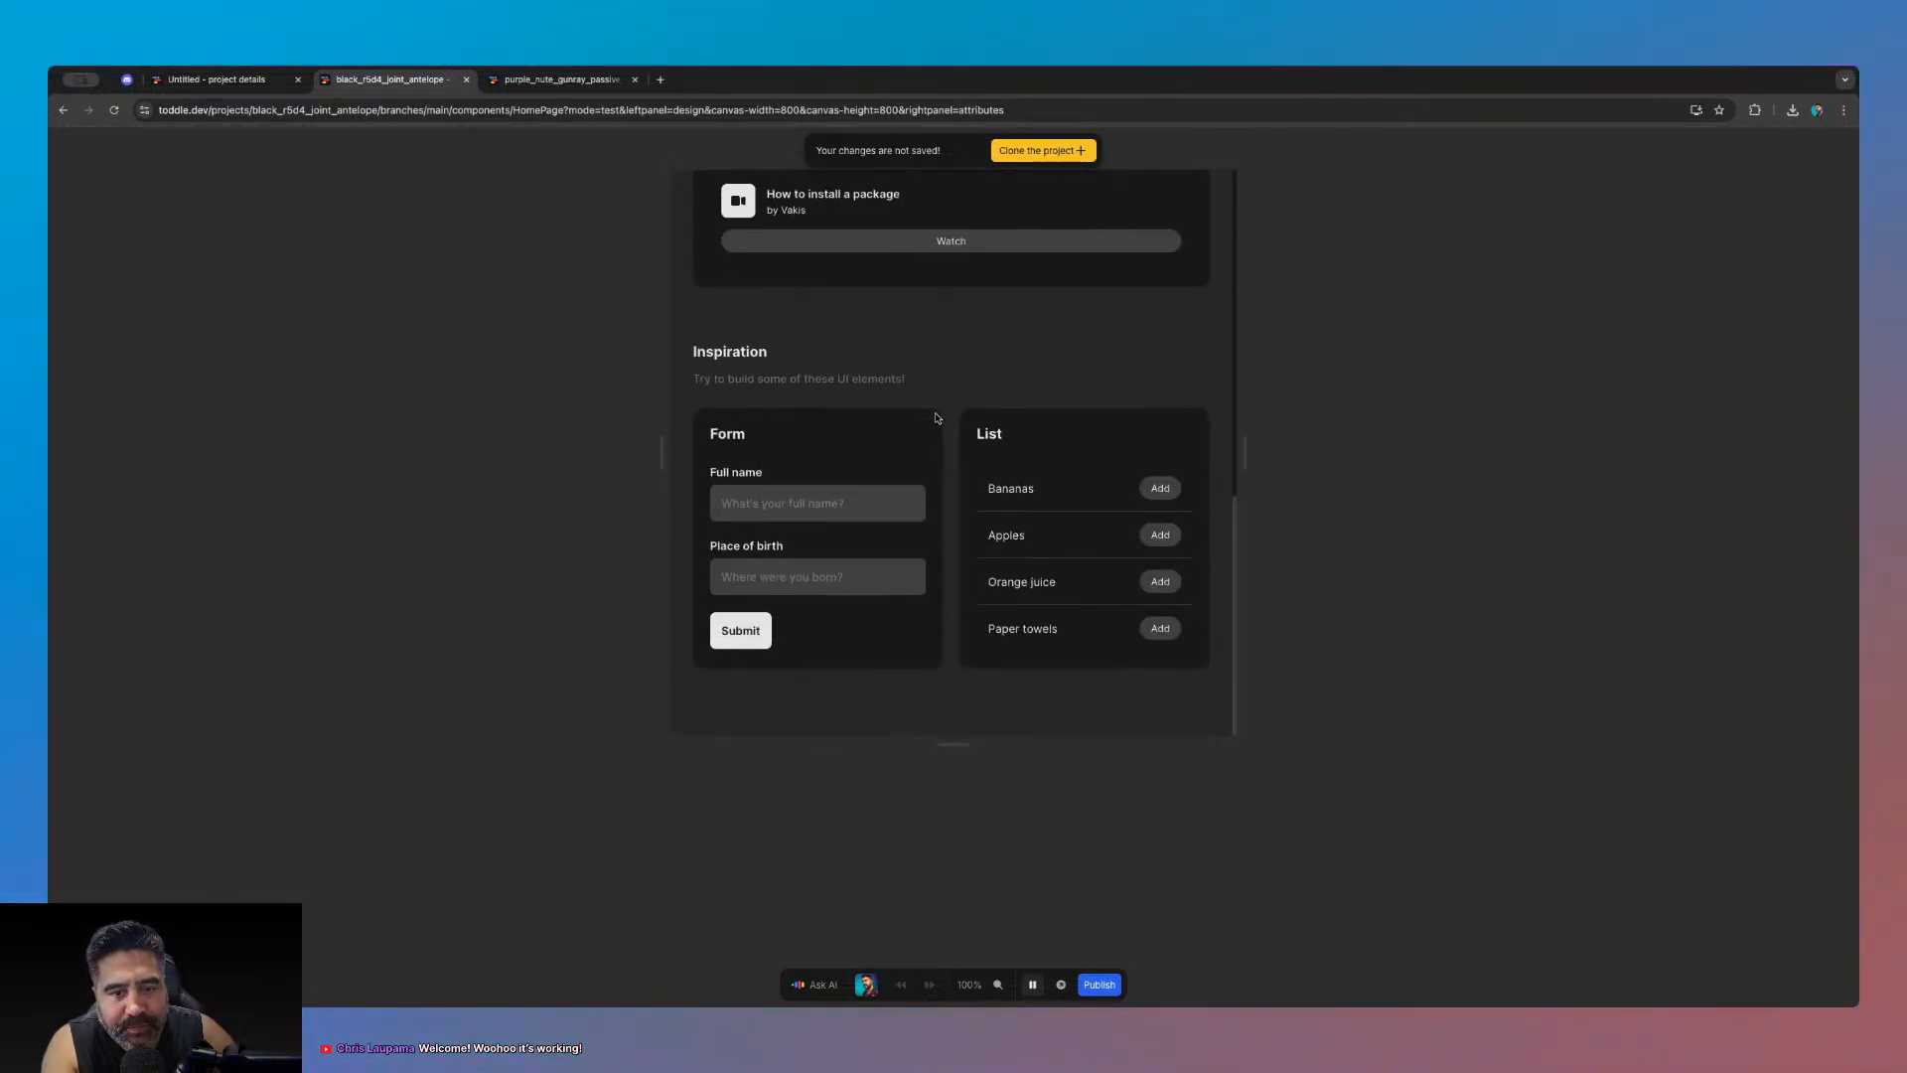
{"action": "left_click", "coordinate": [1032, 984]}
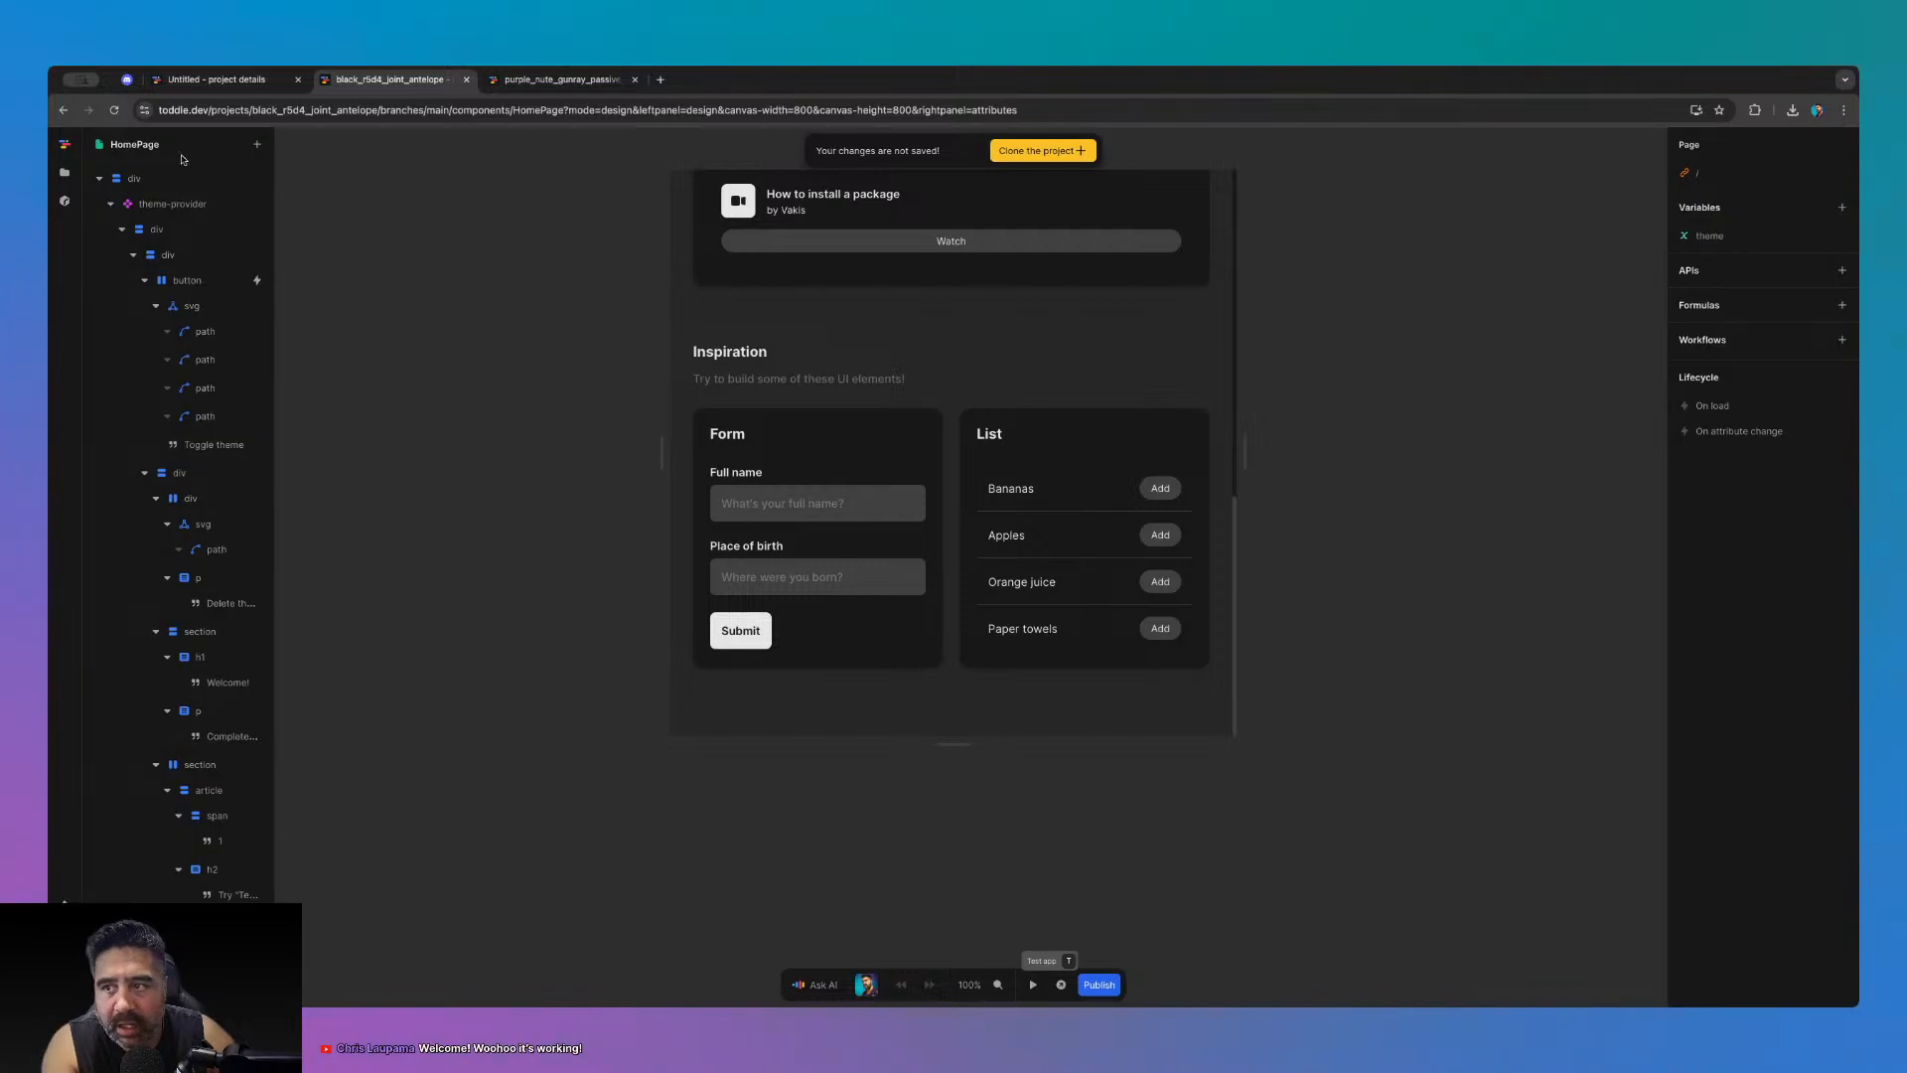
- Close the black_r5d4 sample project tab
{"action": "left_click", "coordinate": [216, 79]}
{"action": "left_click", "coordinate": [459, 81]}
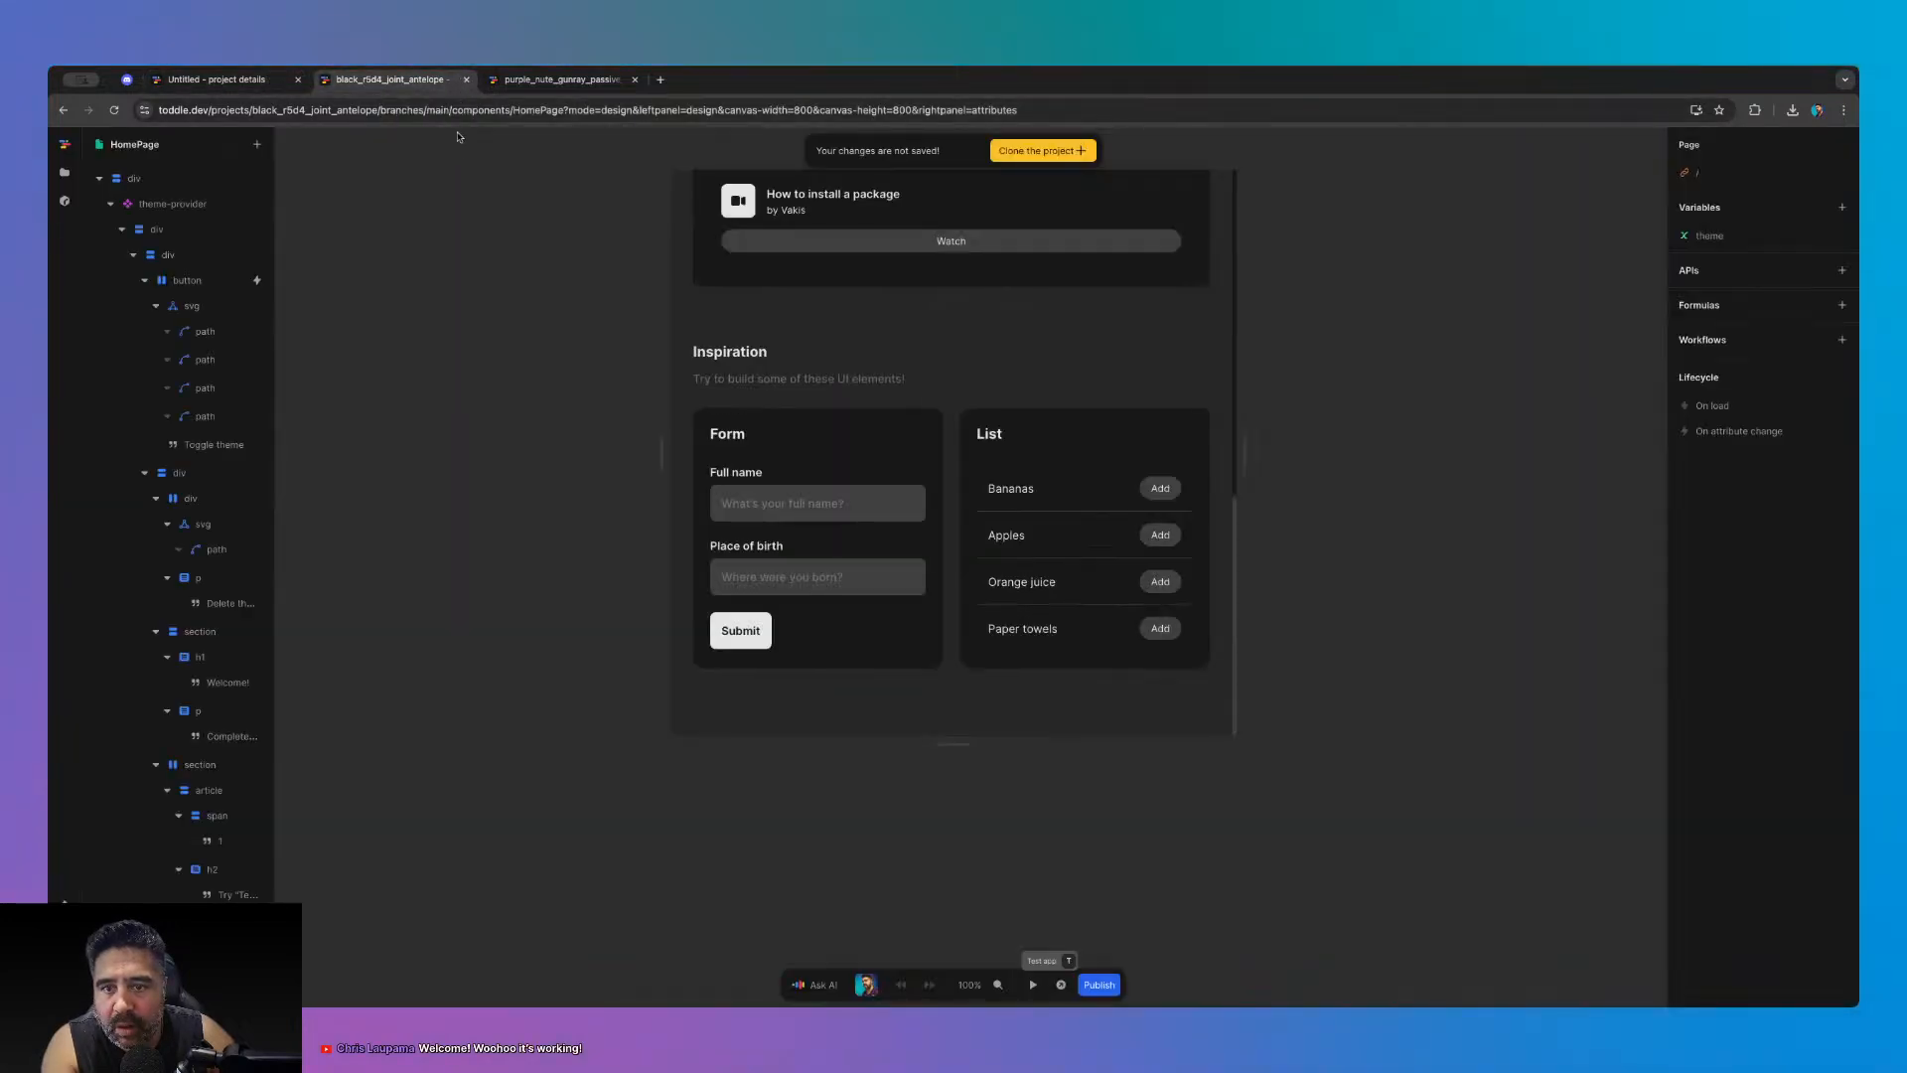
{"action": "left_click", "coordinate": [464, 79]}
- Close the Untitled project details tab and return to the form project editor
{"action": "left_click", "coordinate": [296, 79]}
{"action": "key", "text": "Escape"}
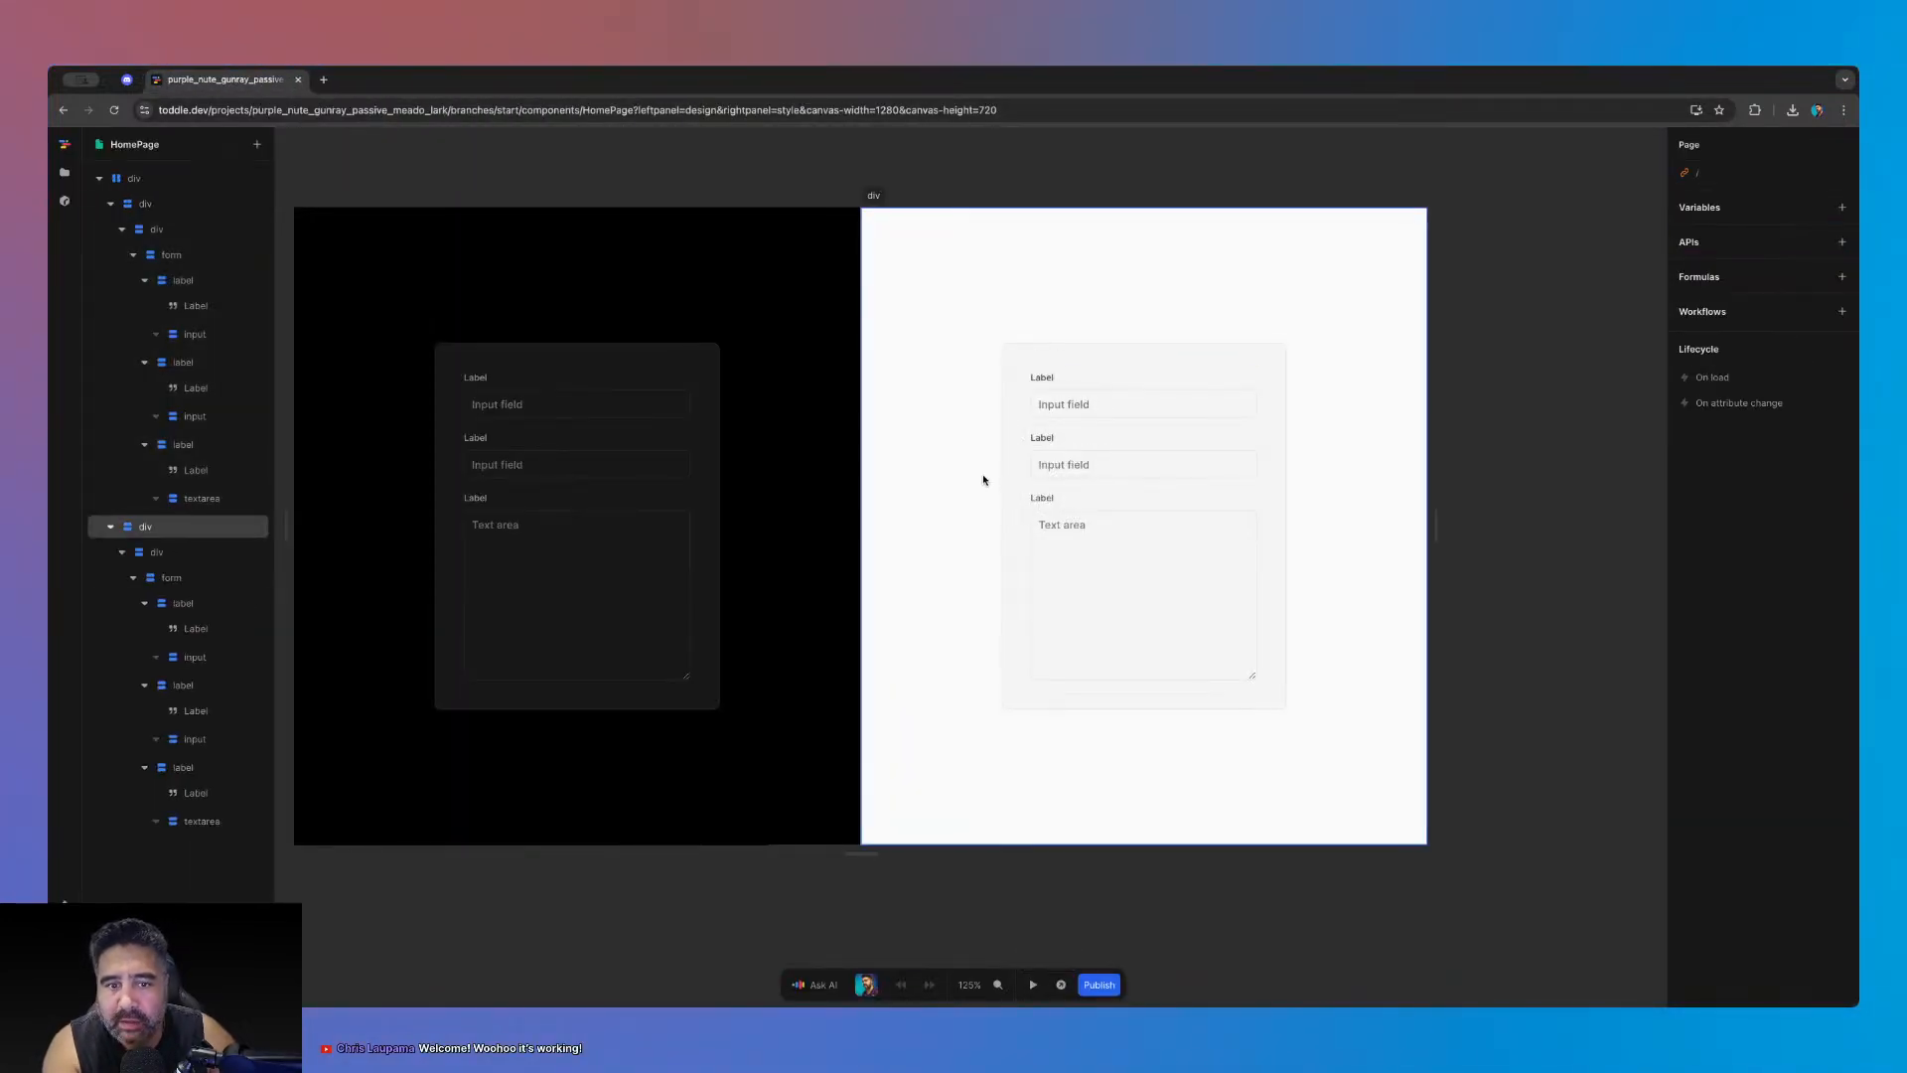
{"action": "left_click", "coordinate": [984, 478]}
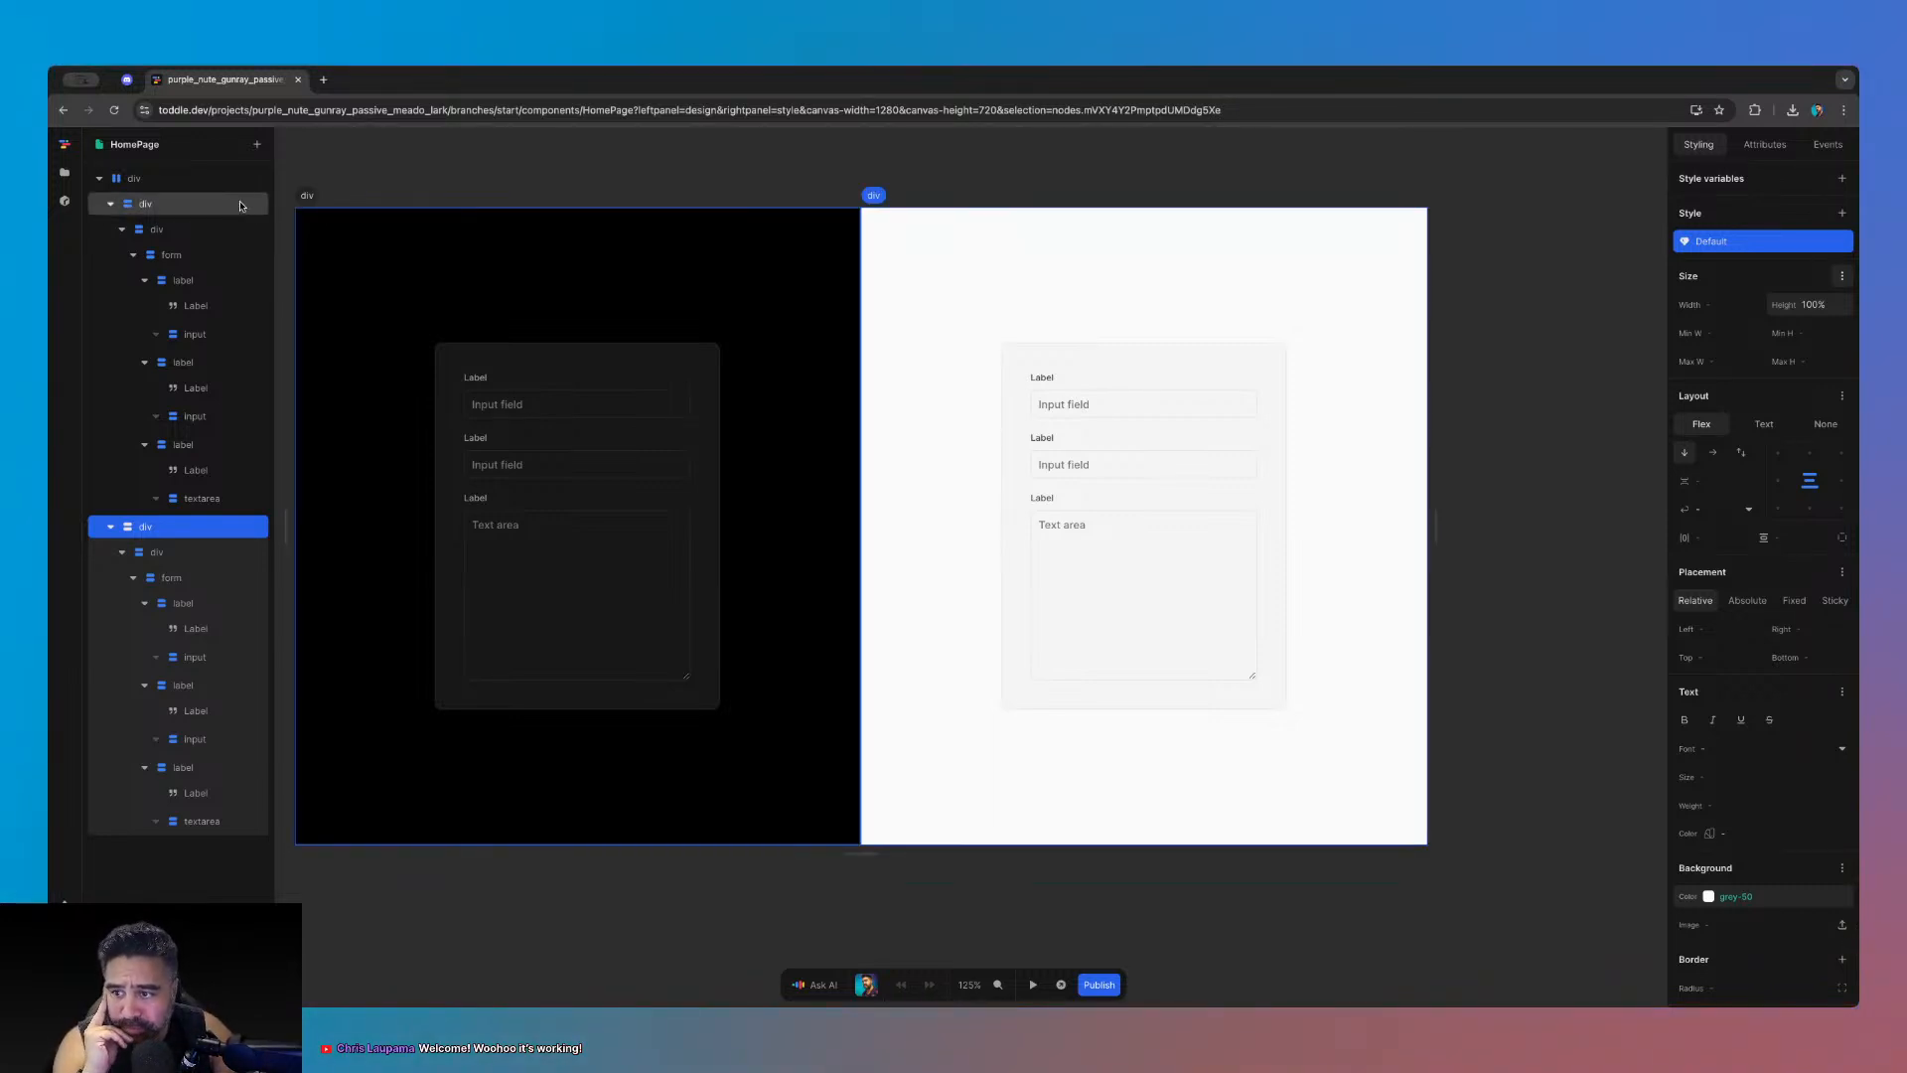
{"action": "left_click", "coordinate": [126, 80]}
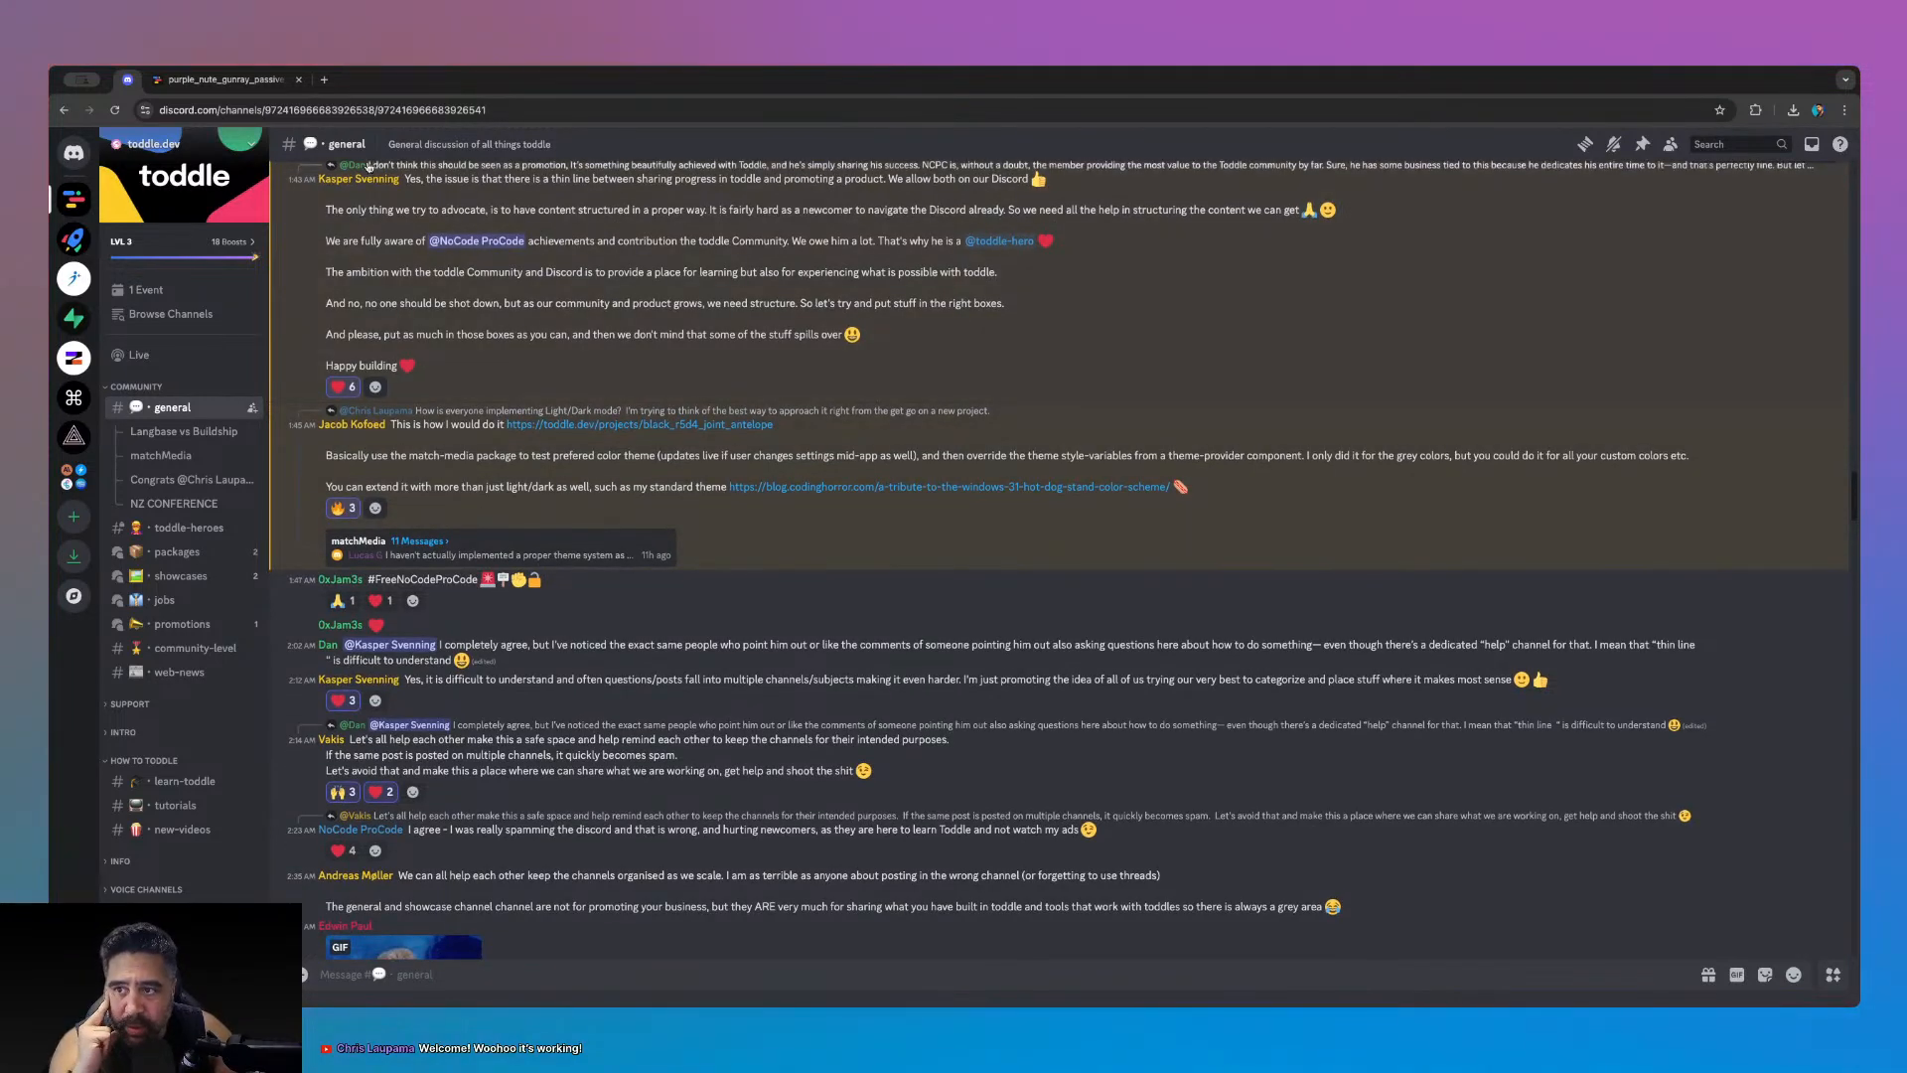
{"action": "left_click", "coordinate": [239, 81]}
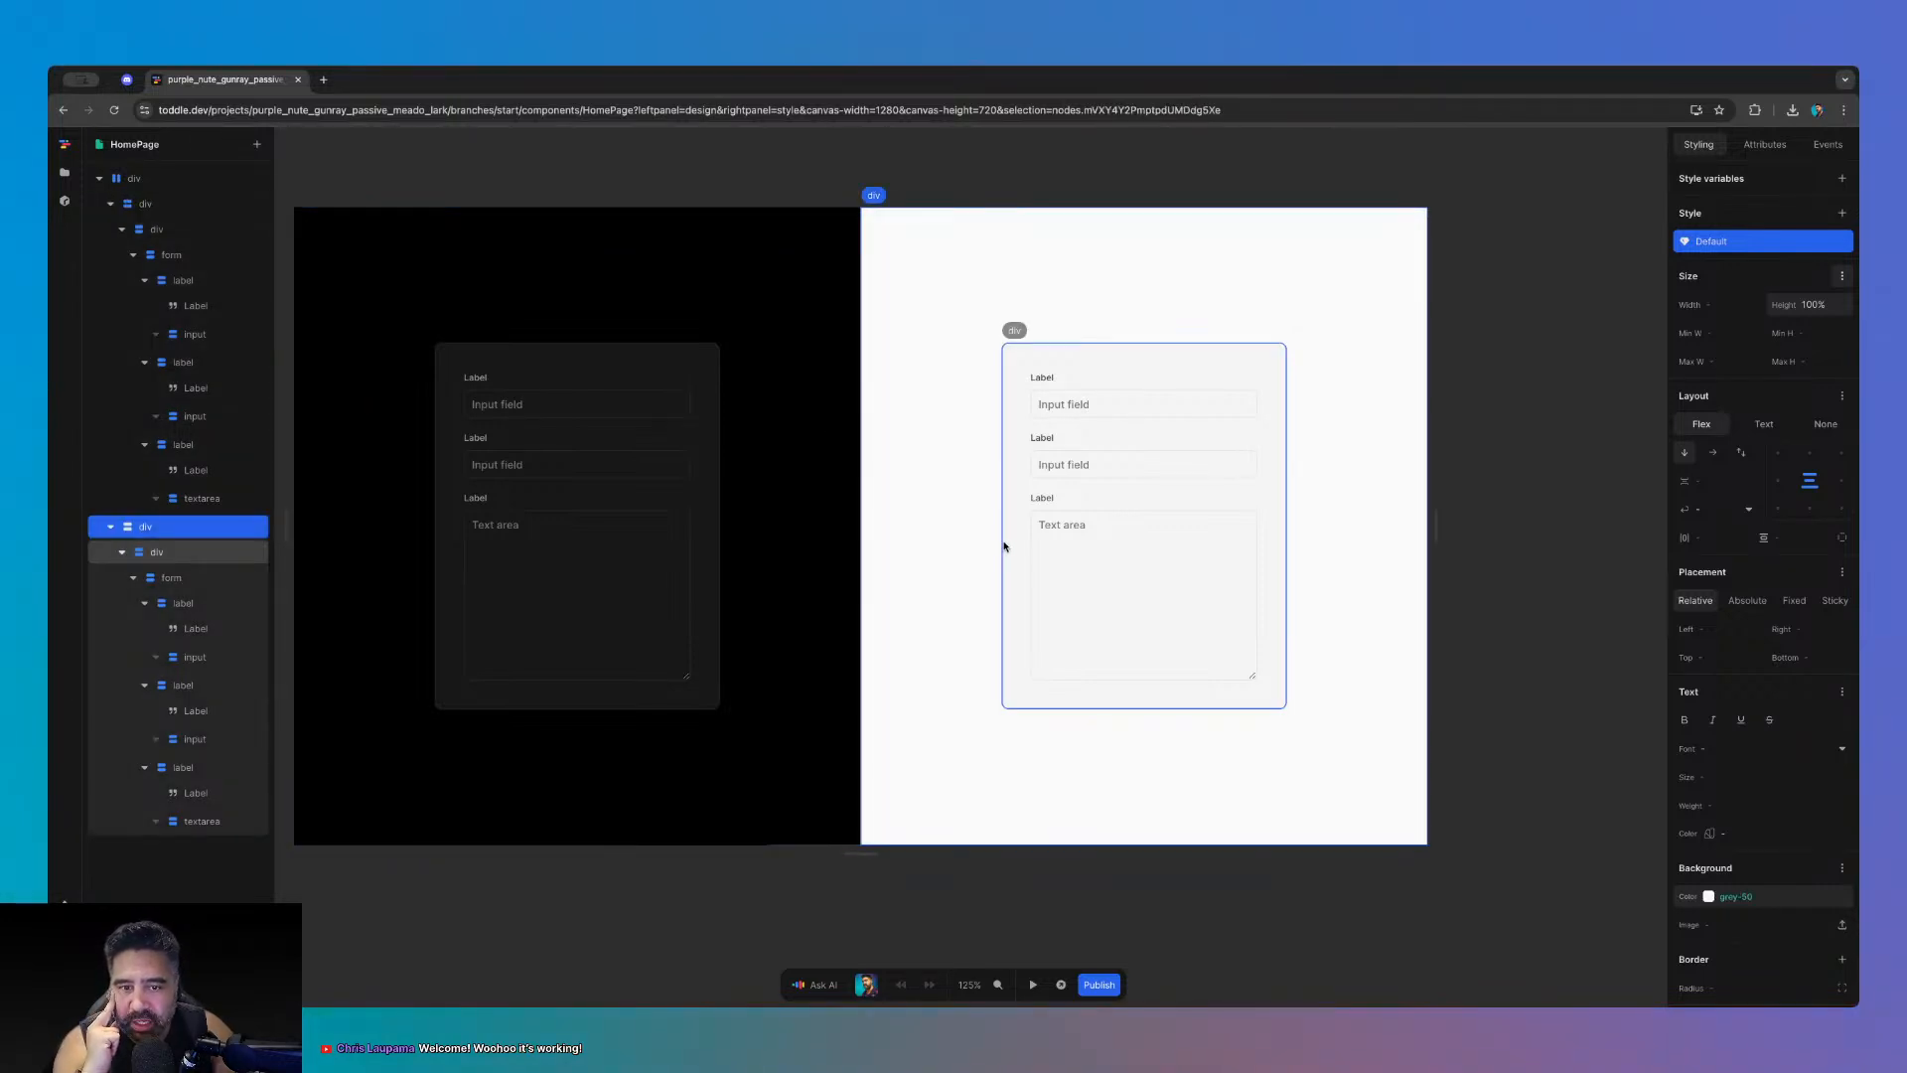
- Inspect the dark and light form containers, then collapse both in the Layers tree
{"action": "left_click", "coordinate": [1004, 546]}
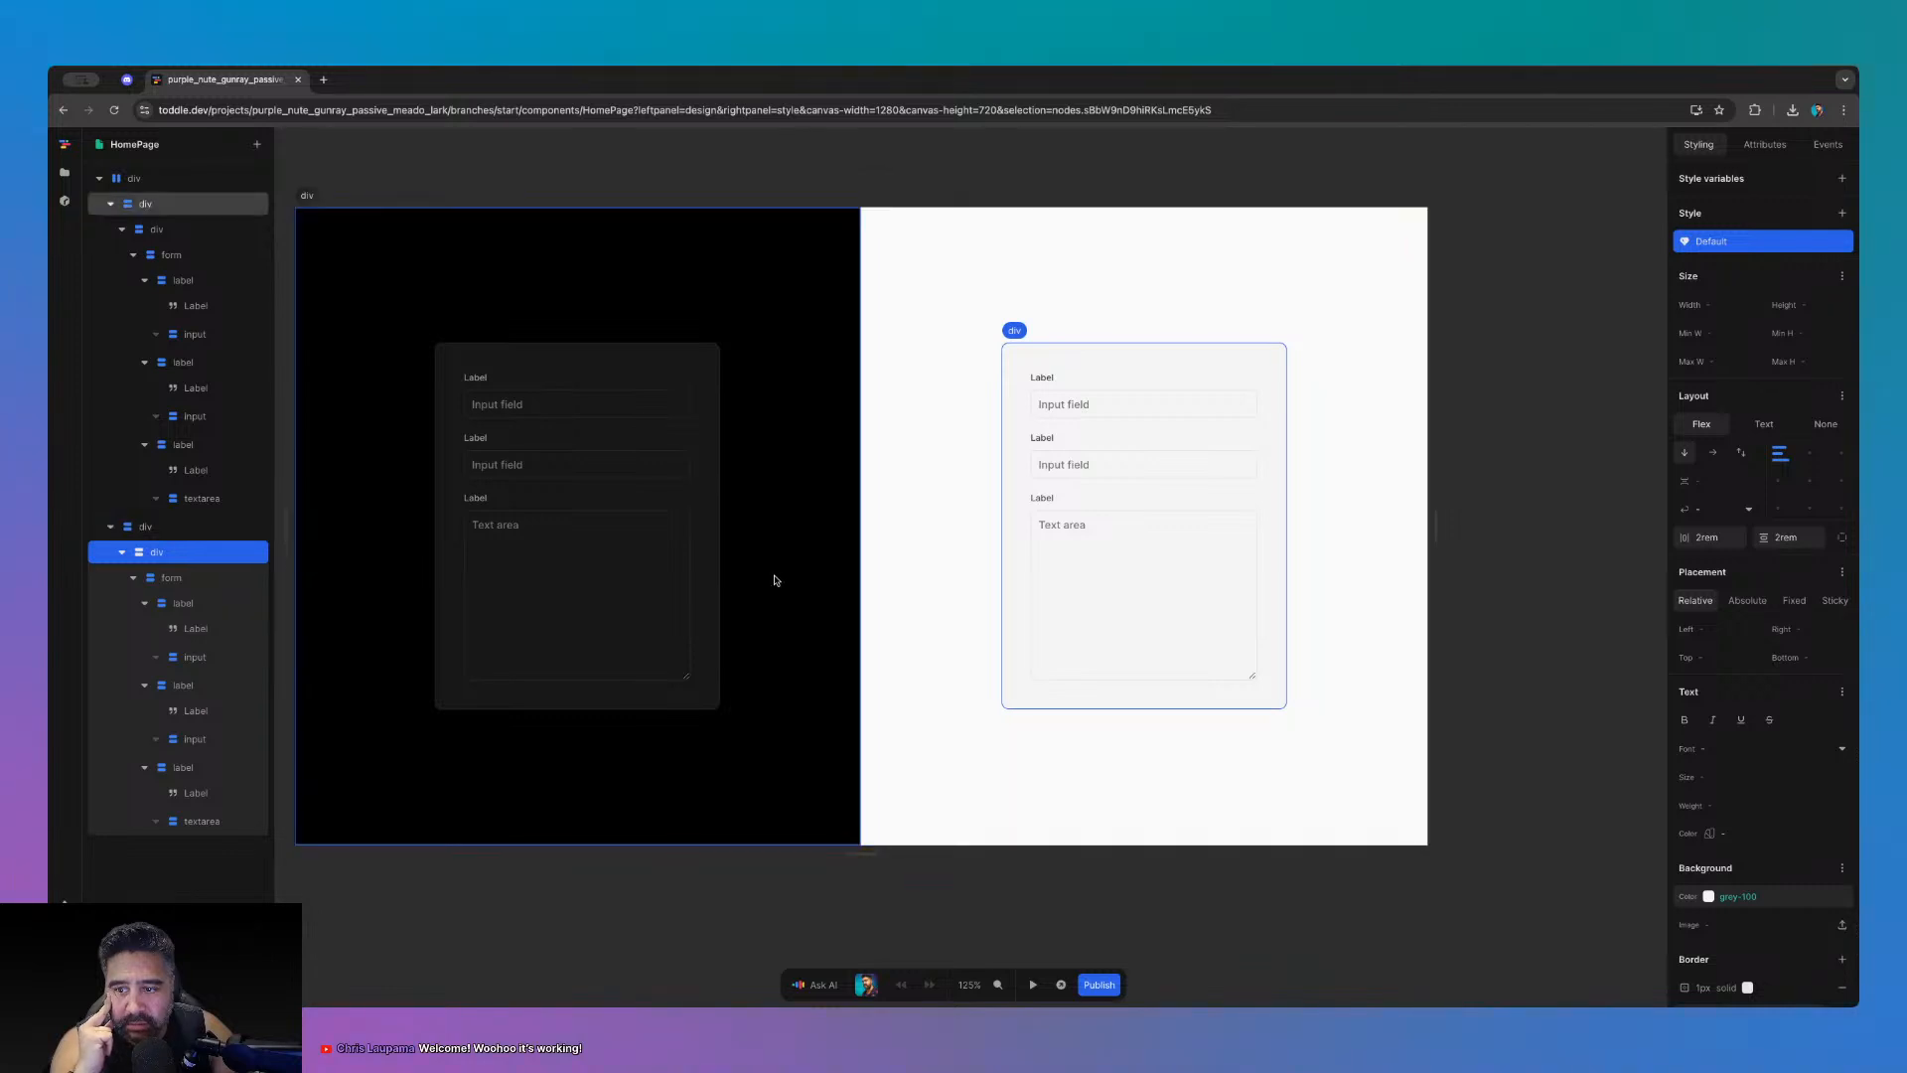
{"action": "left_click", "coordinate": [660, 599]}
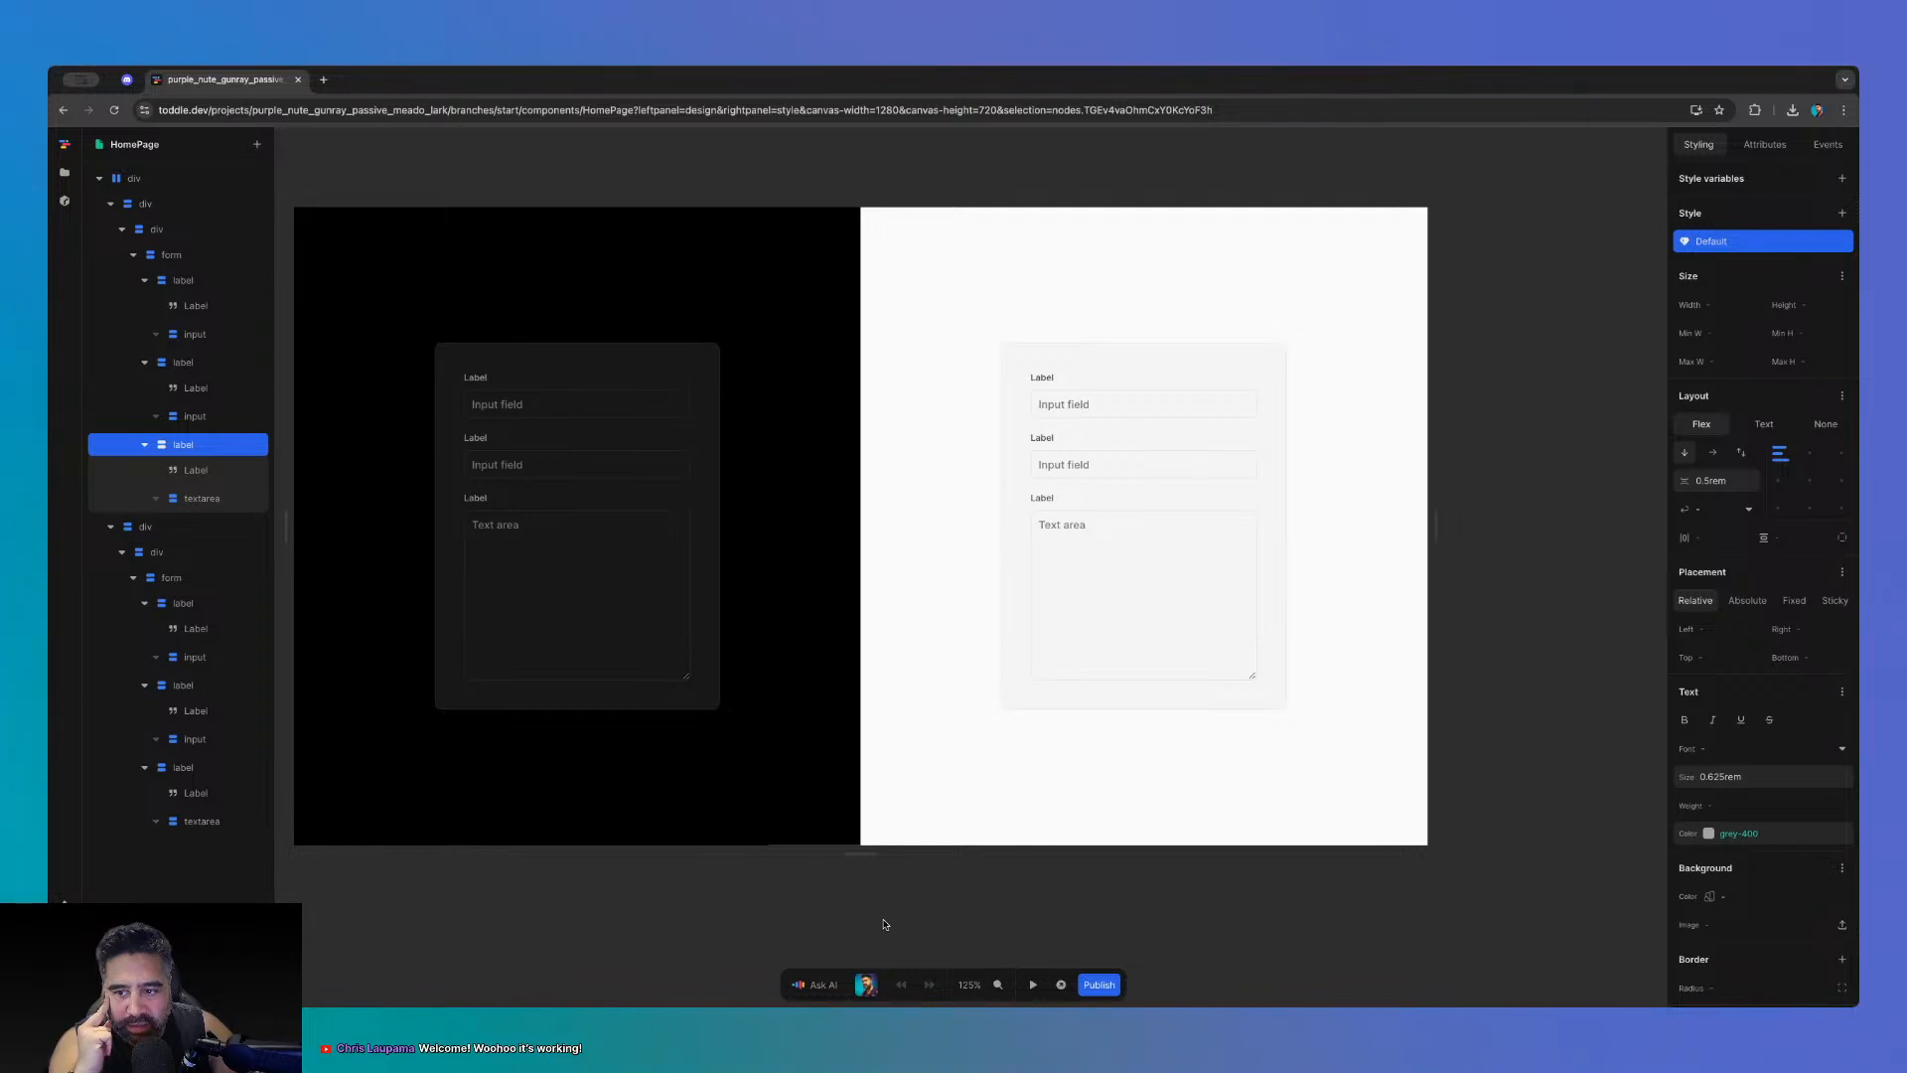
{"action": "left_click", "coordinate": [946, 797]}
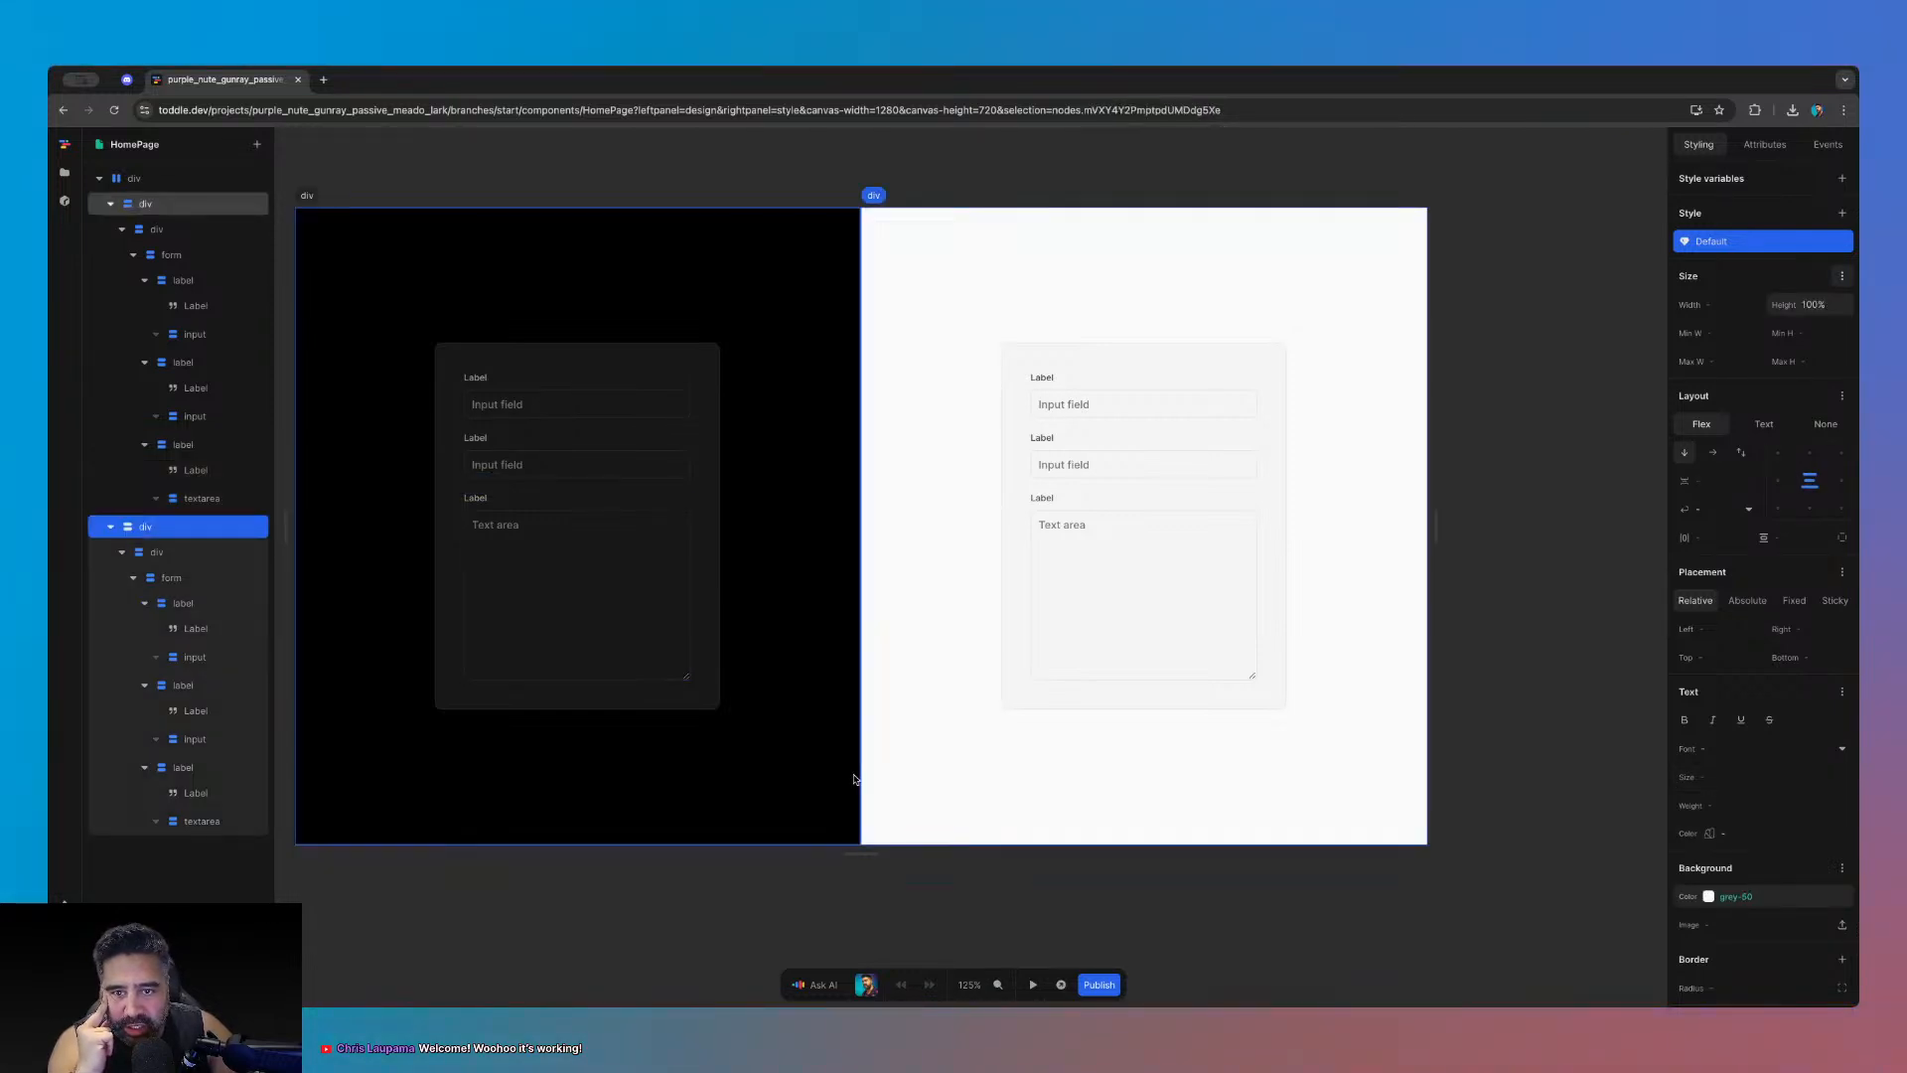
{"action": "left_click", "coordinate": [854, 780]}
{"action": "left_click", "coordinate": [1550, 573]}
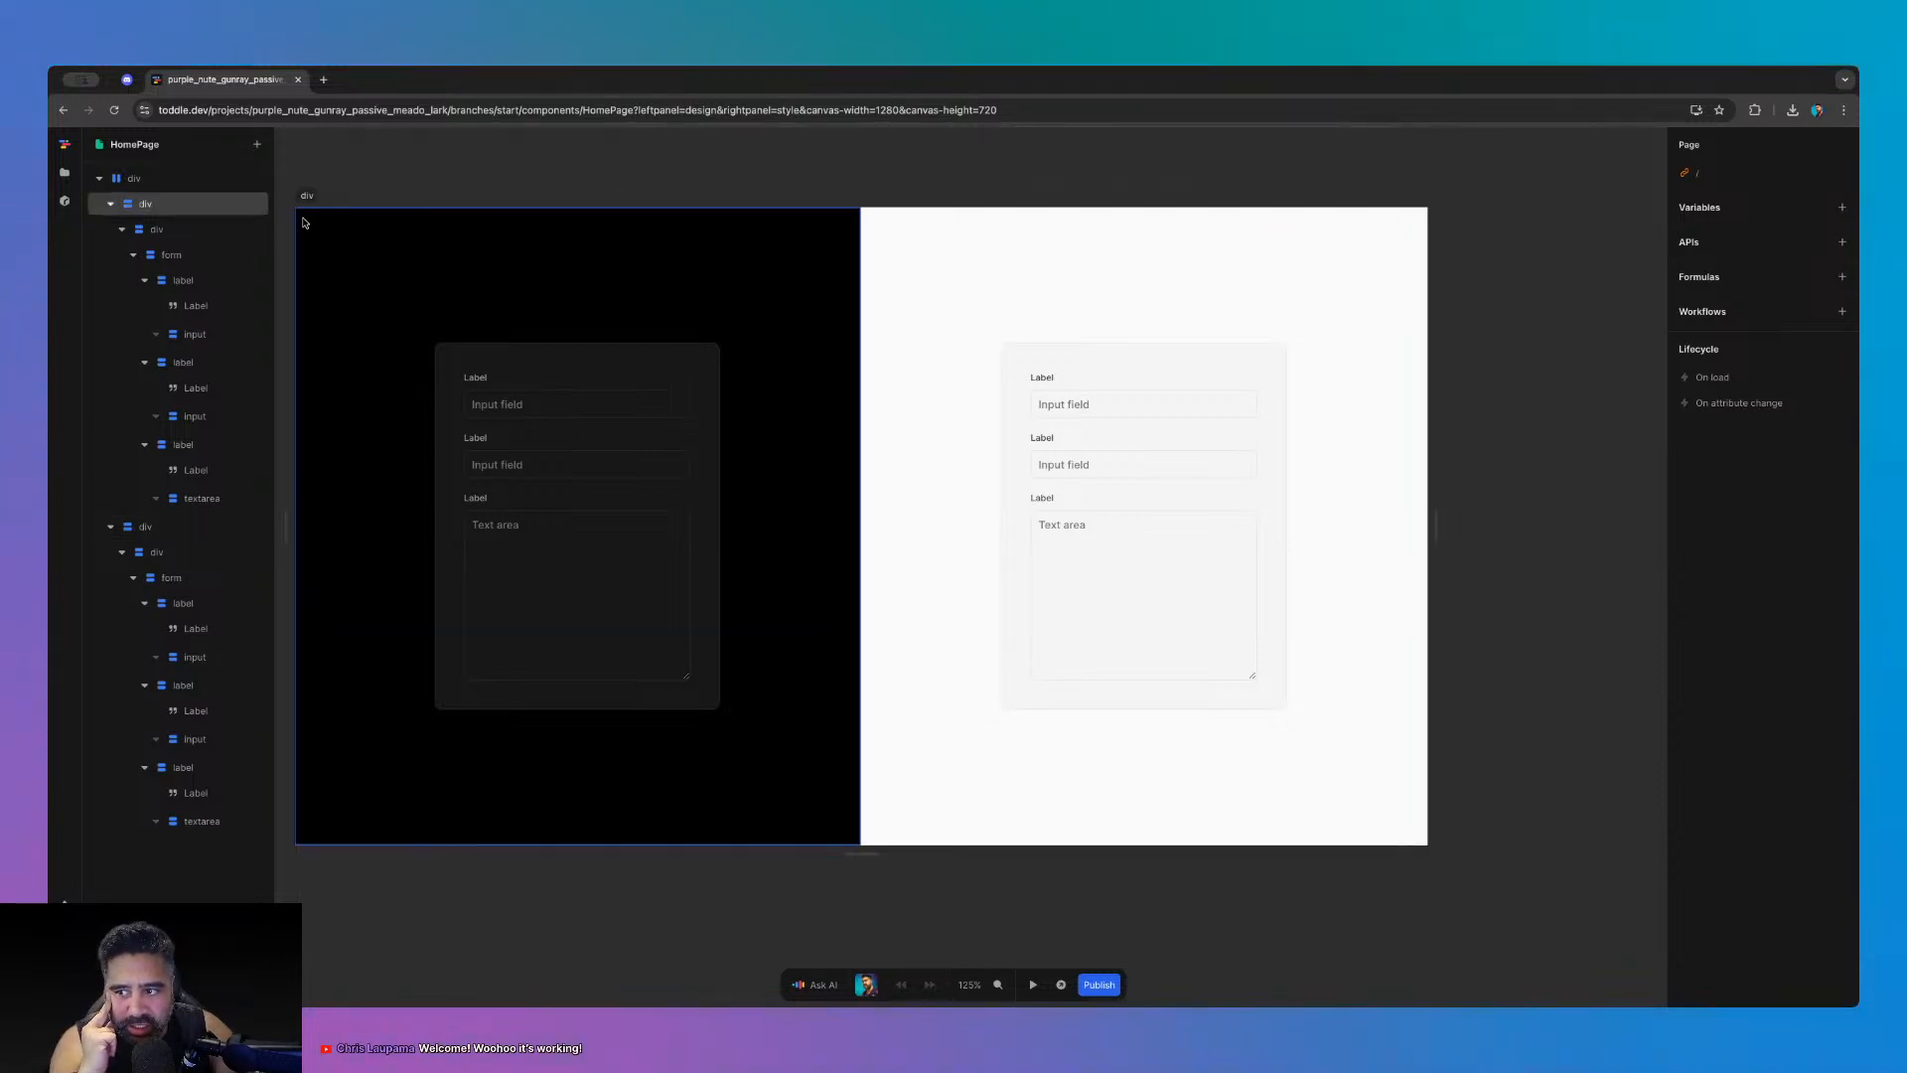
{"action": "left_click", "coordinate": [111, 203]}
{"action": "left_click", "coordinate": [110, 230]}
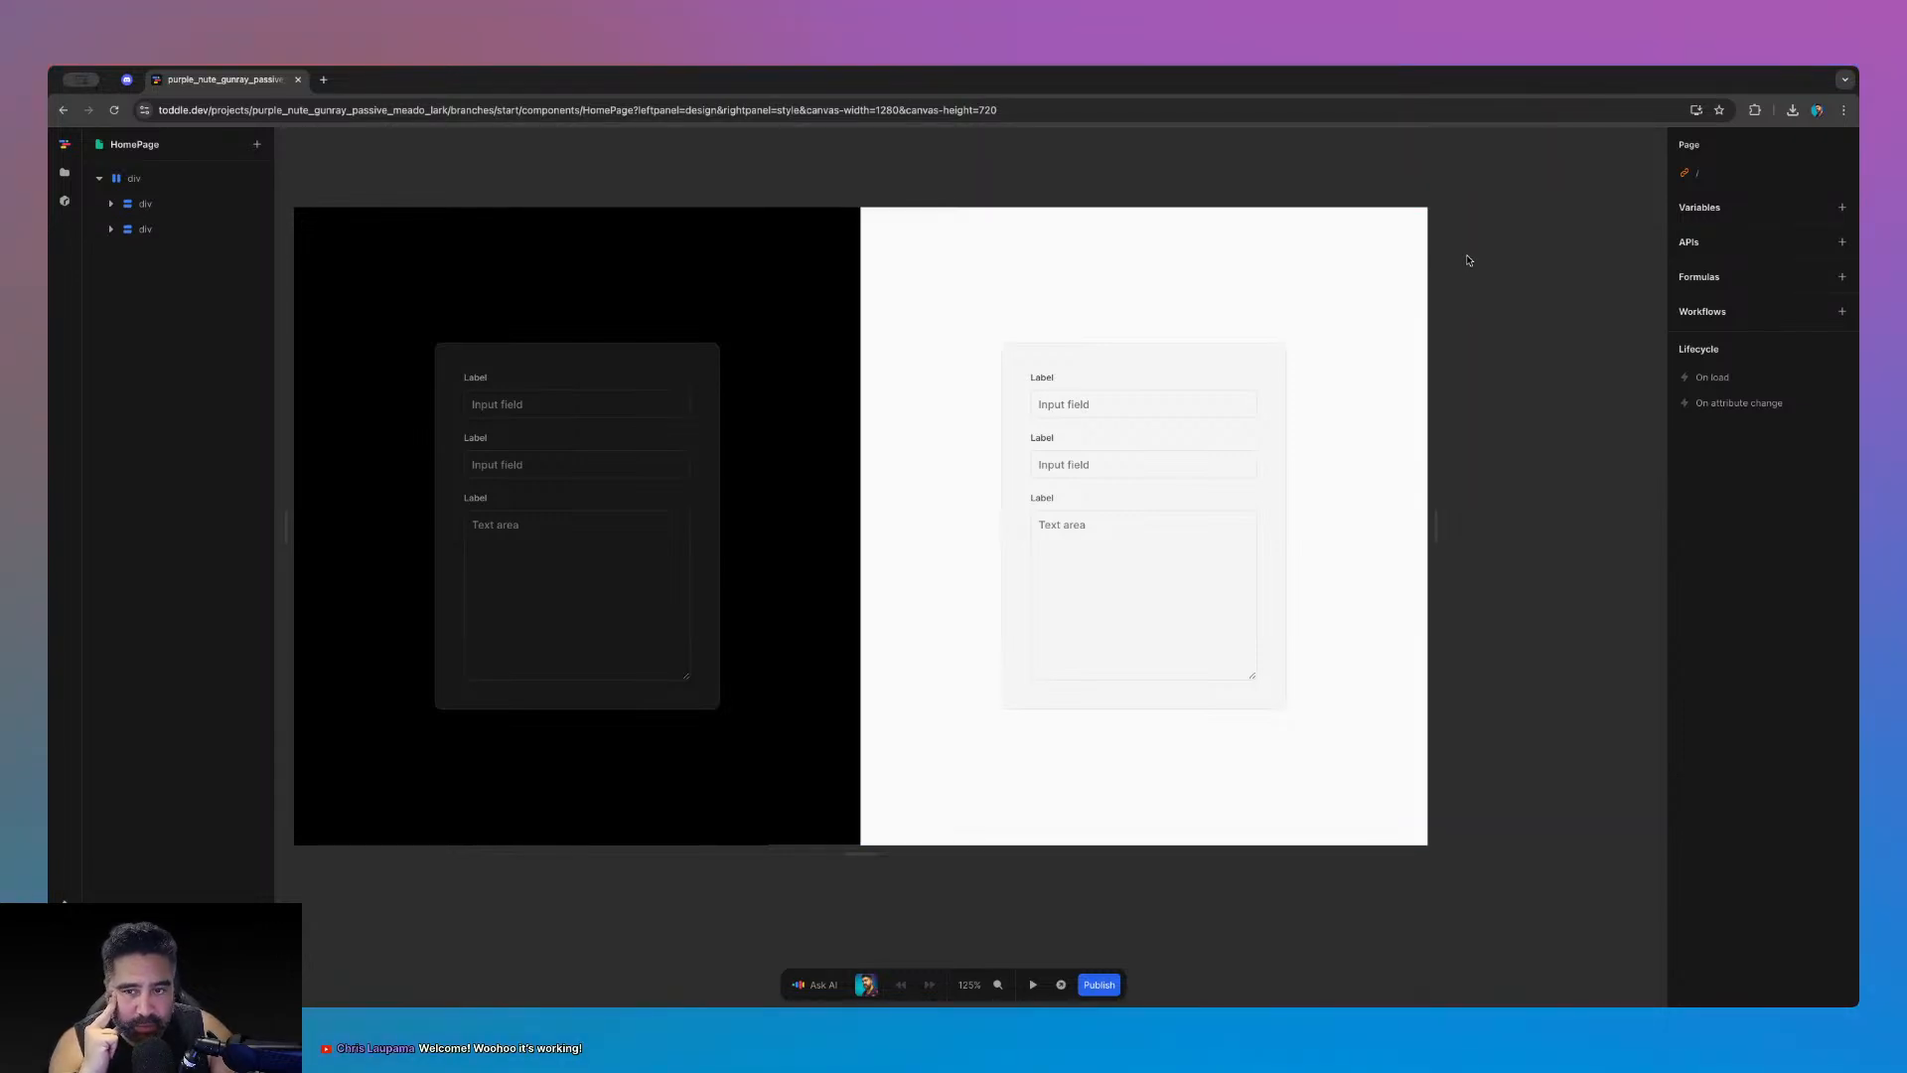
- Create a HomePage variable named theme-dark with initial value true
{"action": "left_click", "coordinate": [1842, 208]}
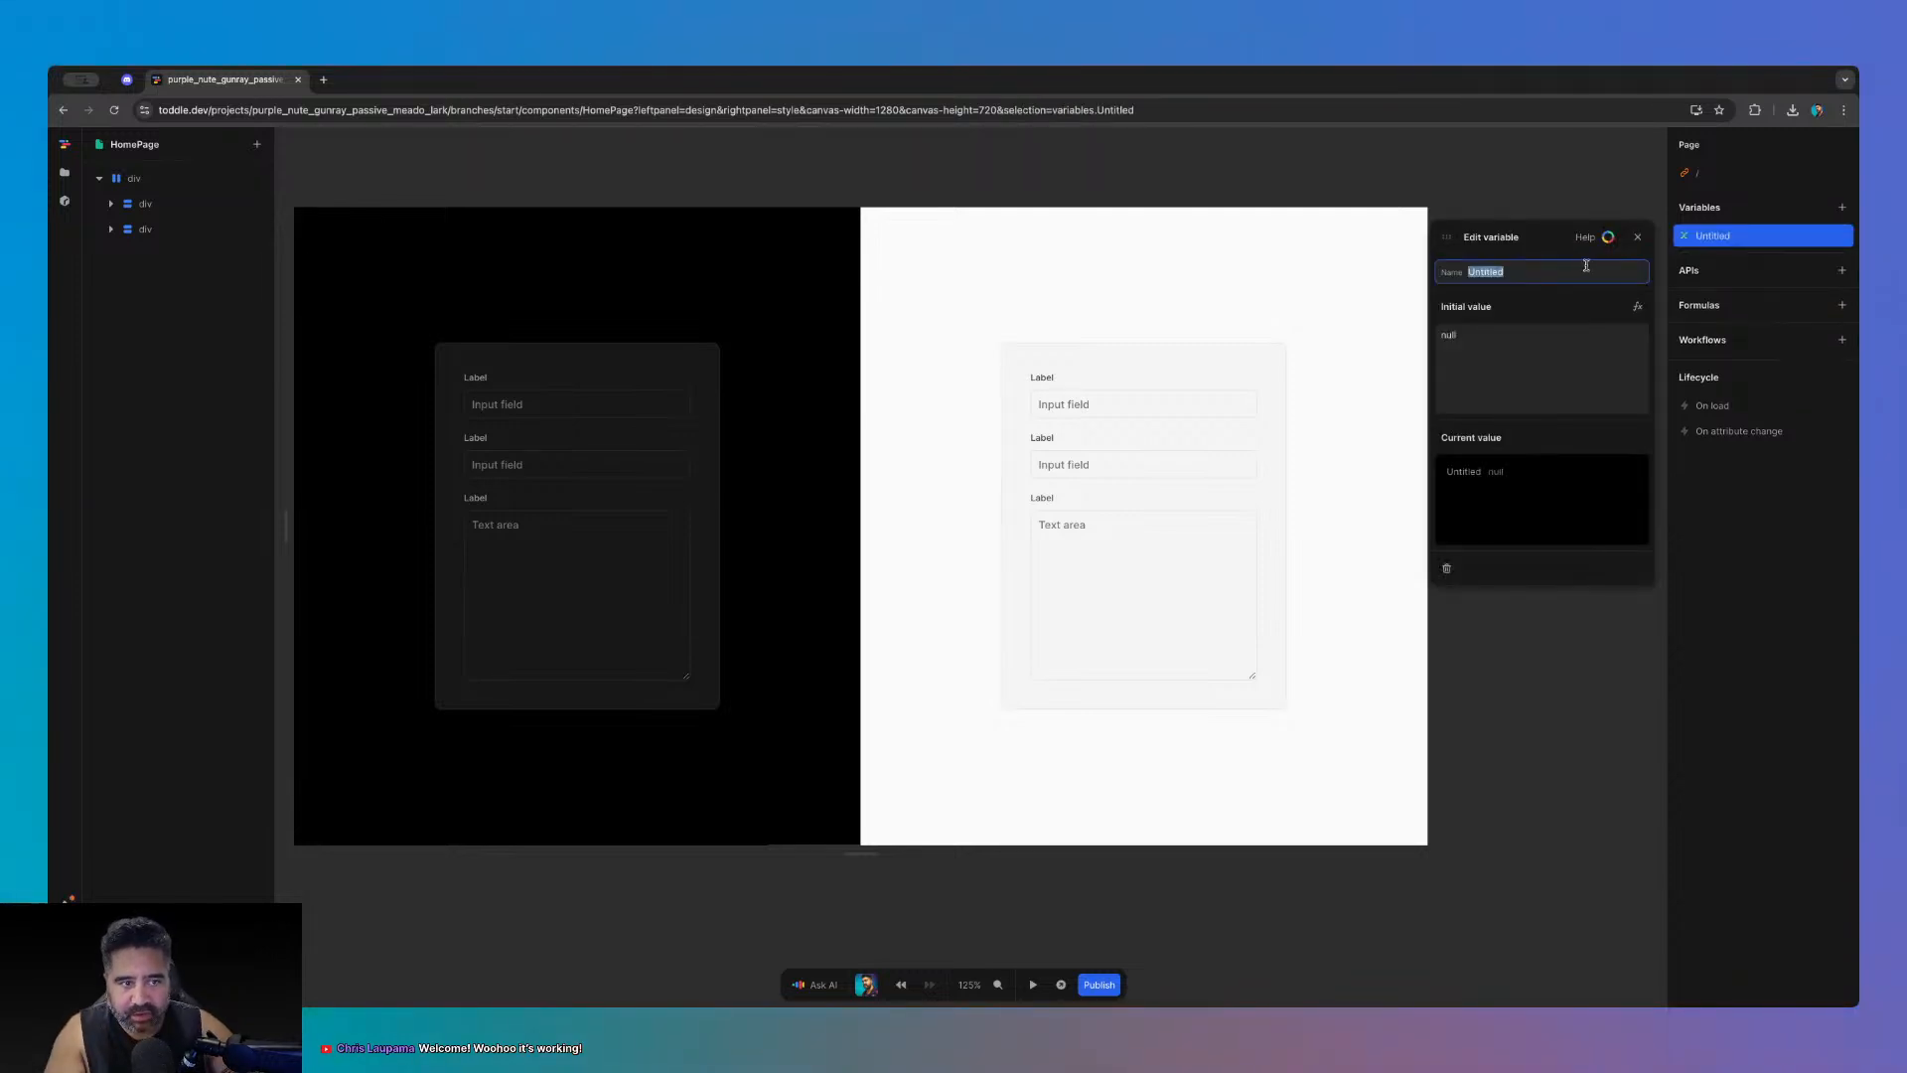
{"action": "type", "text": "theme"}
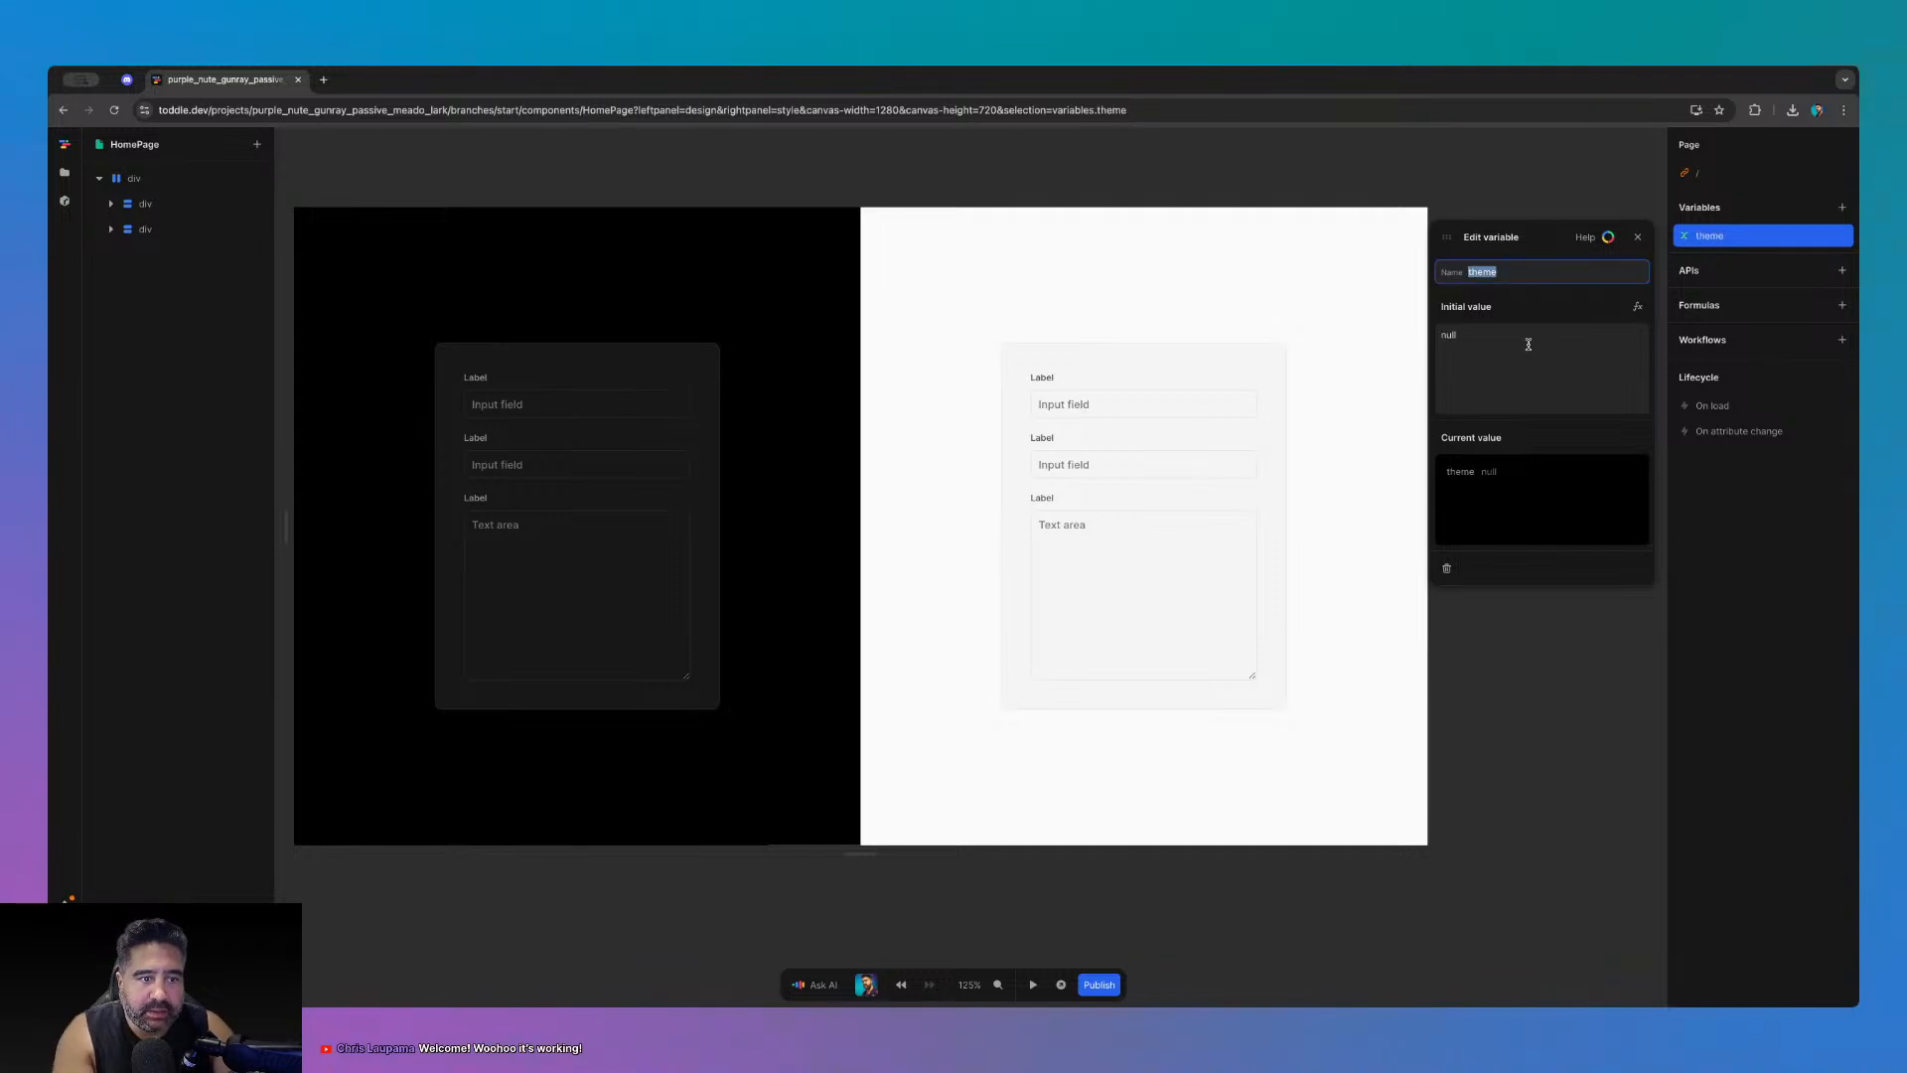
{"action": "left_click", "coordinate": [1527, 338]}
{"action": "type", "text": "da"}
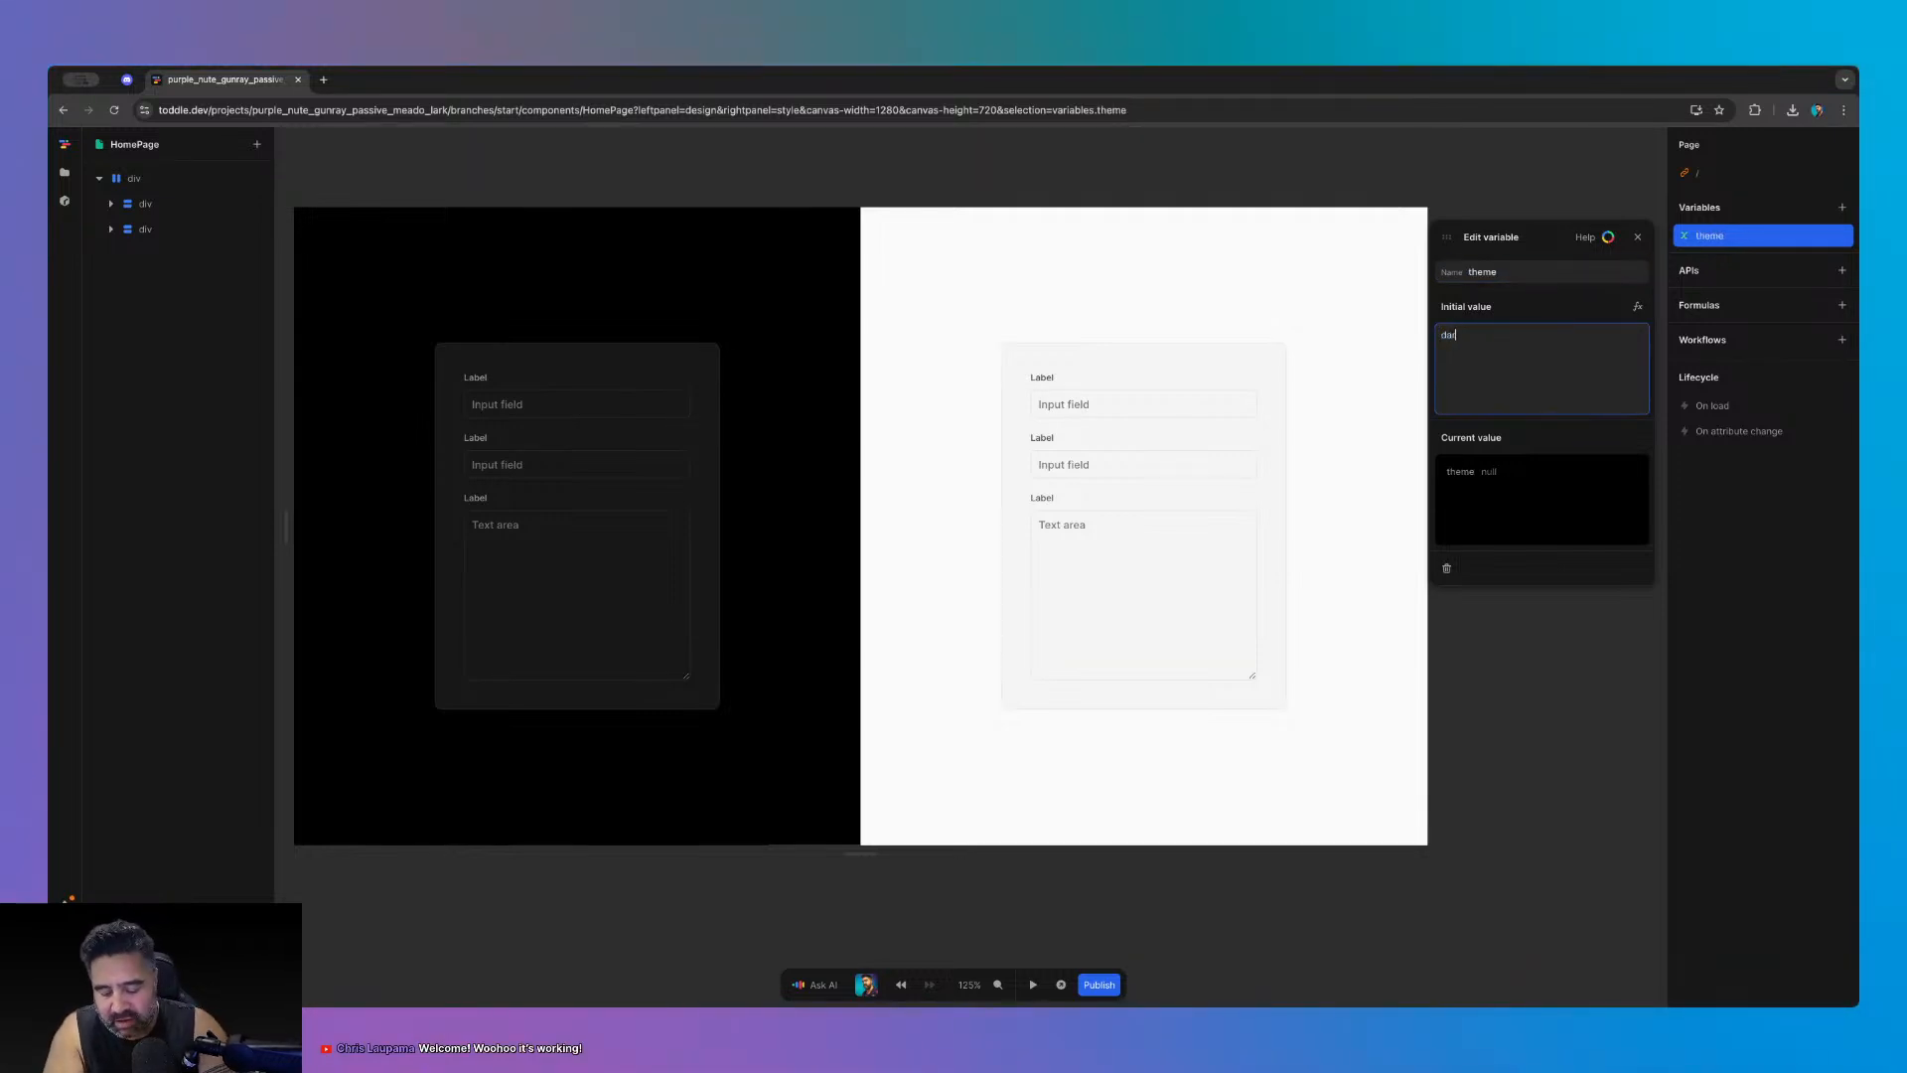
{"action": "type", "text": "rk"}
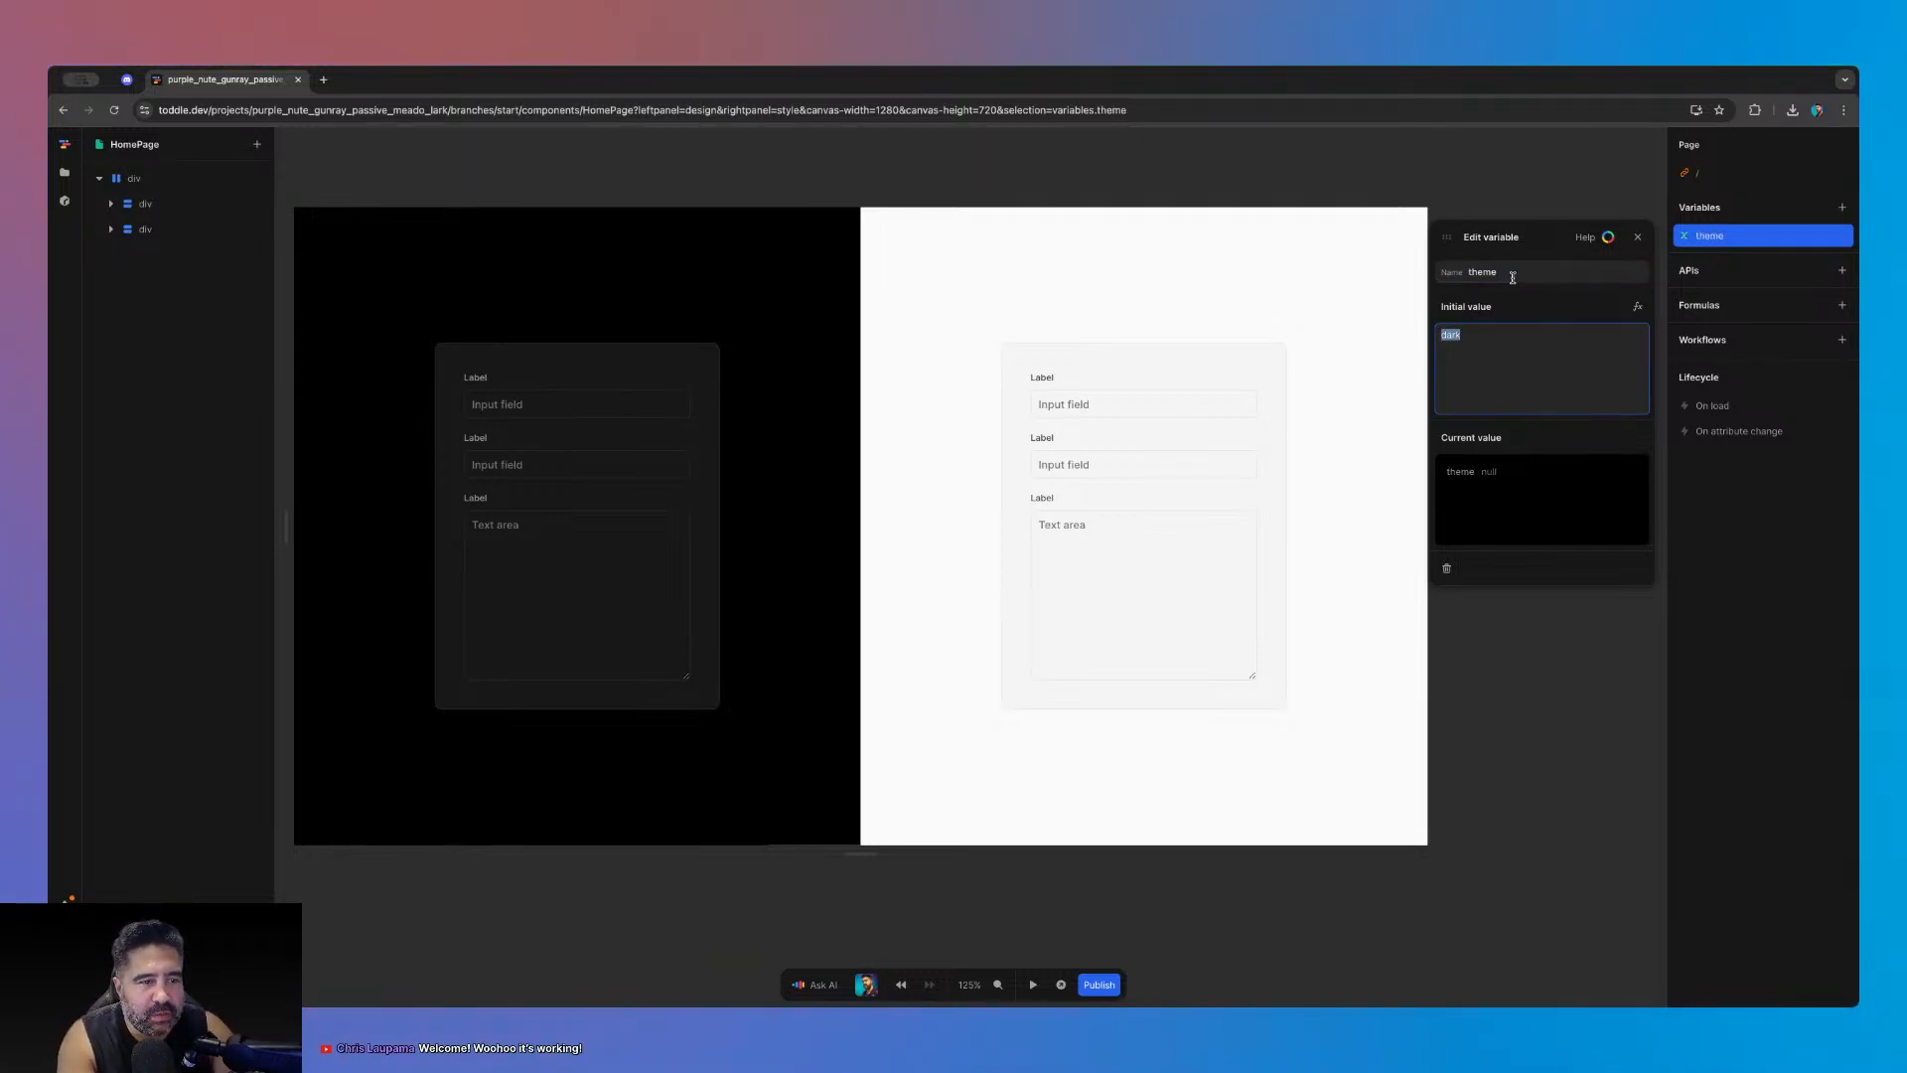
{"action": "left_click", "coordinate": [1514, 275]}
{"action": "left_click", "coordinate": [1519, 270]}
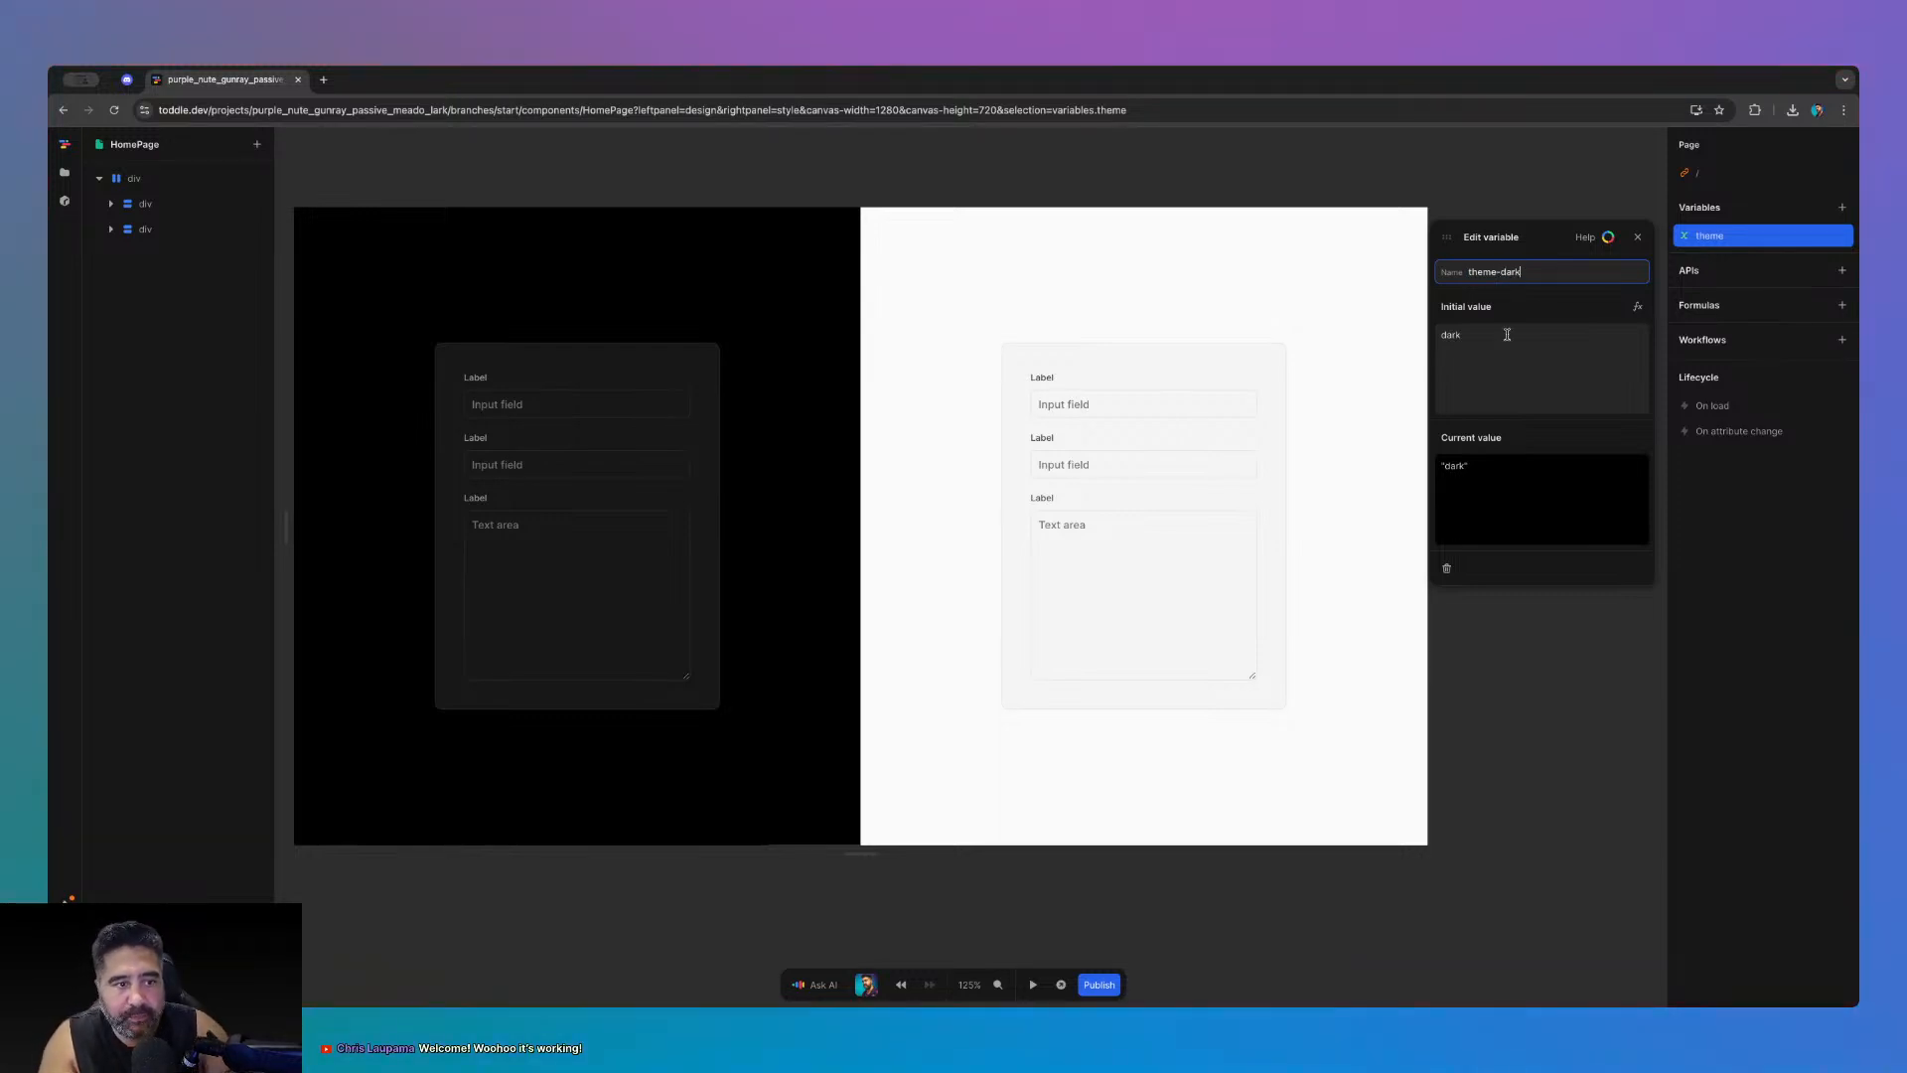
{"action": "left_click", "coordinate": [1507, 335]}
{"action": "type", "text": "true"}
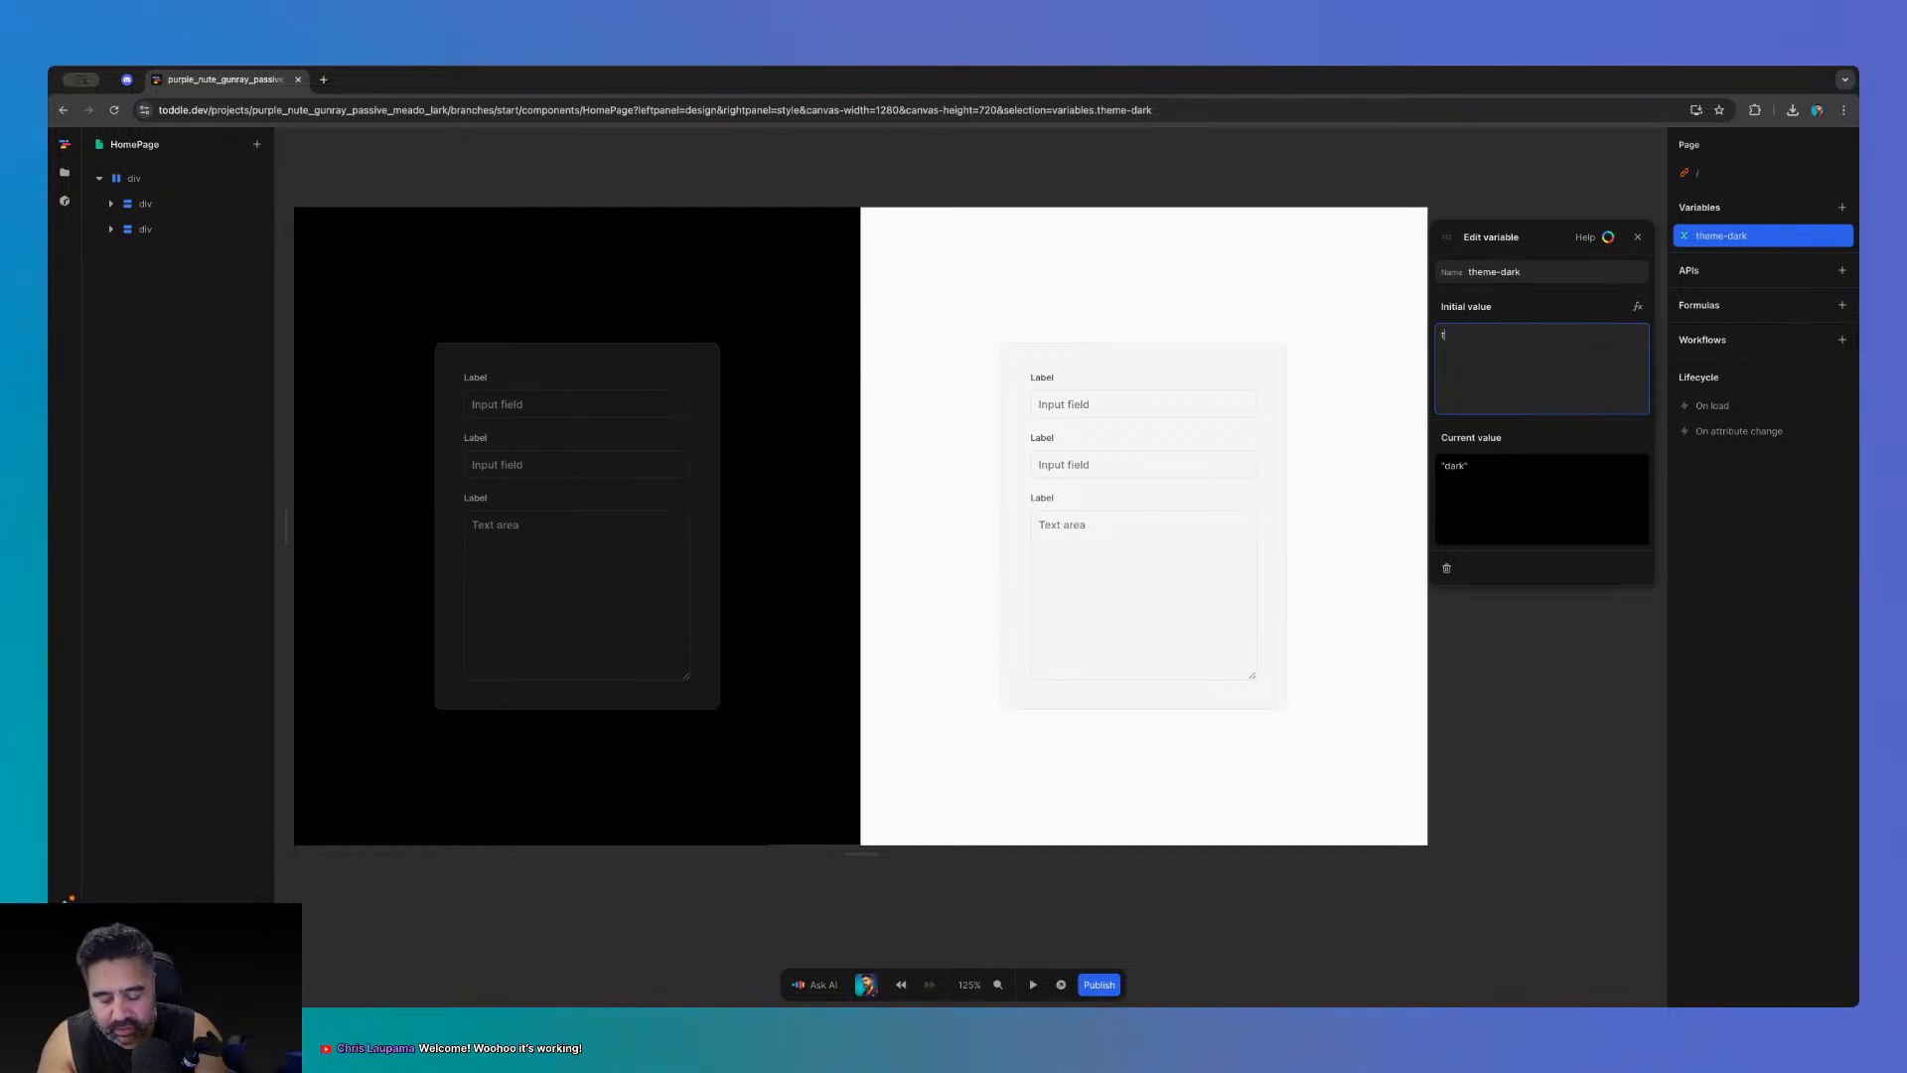
{"action": "left_click", "coordinate": [1568, 448]}
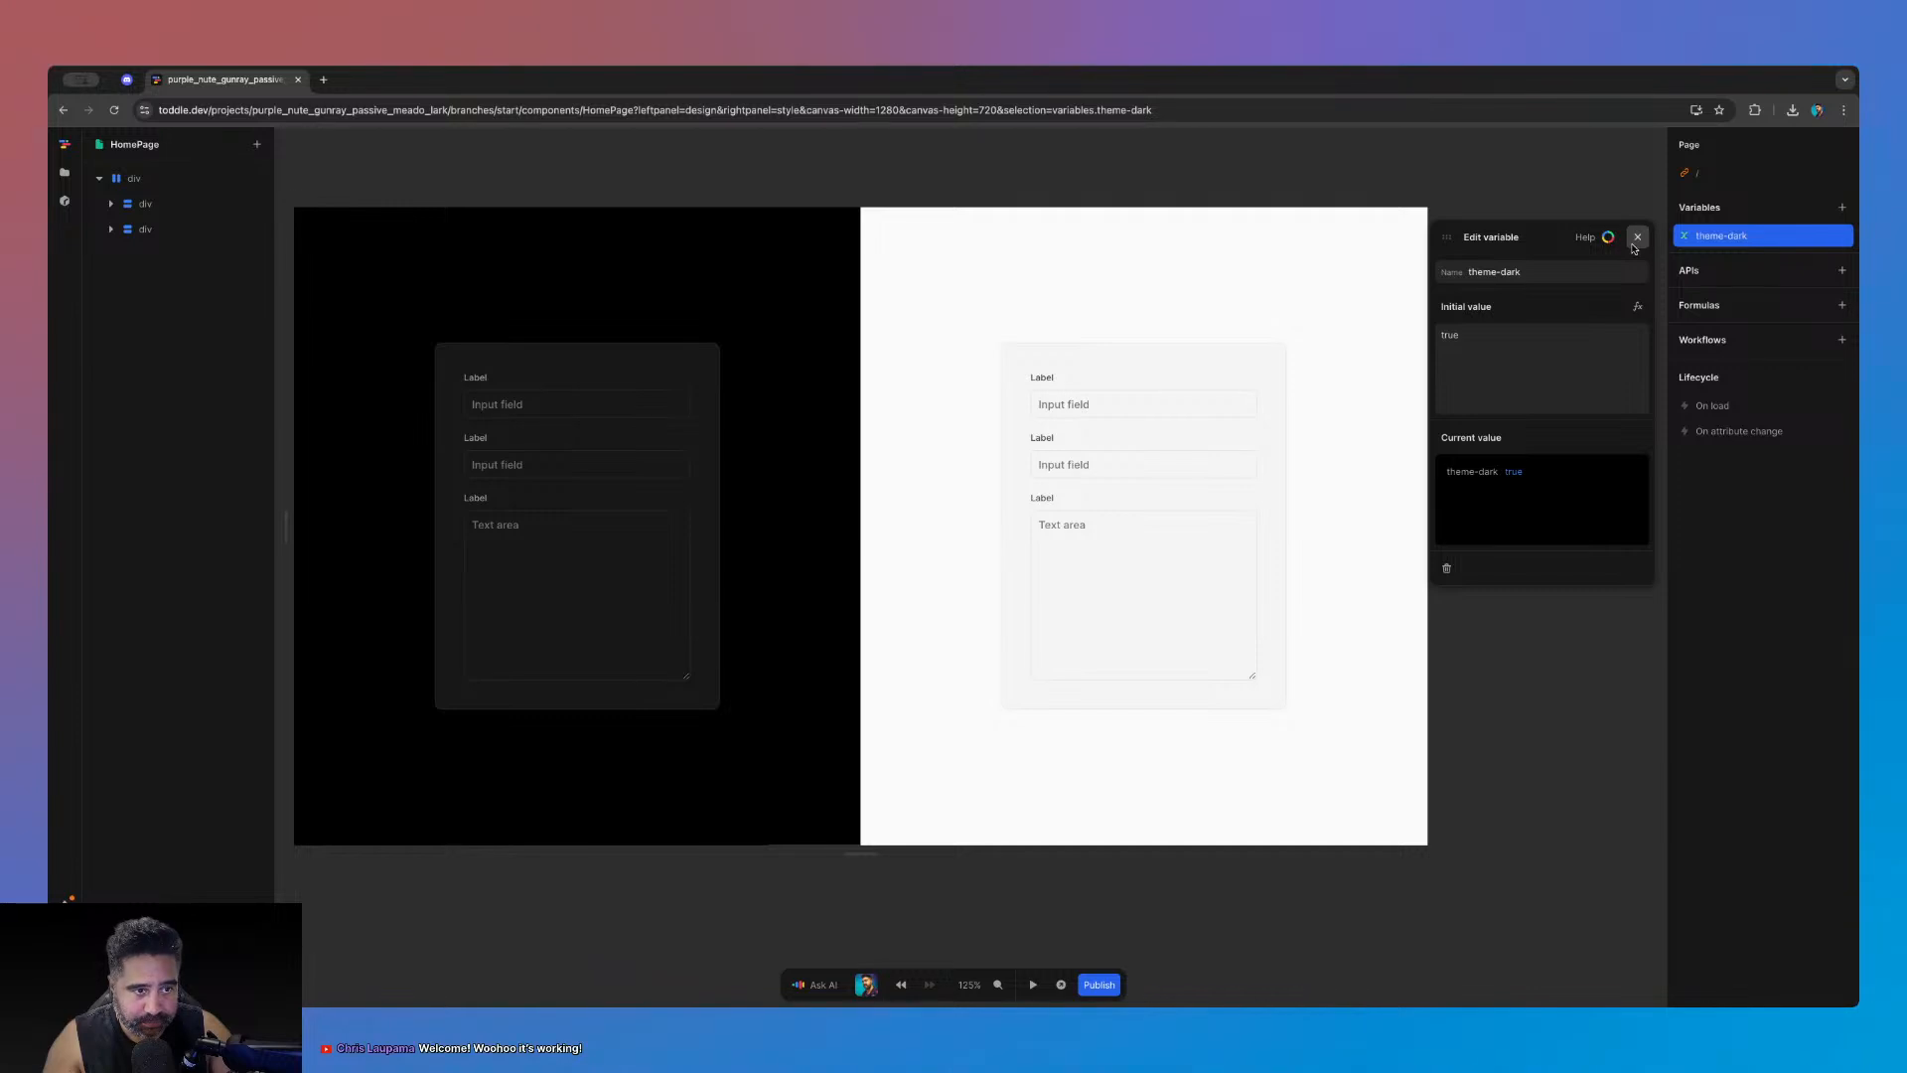
{"action": "left_click", "coordinate": [1635, 247]}
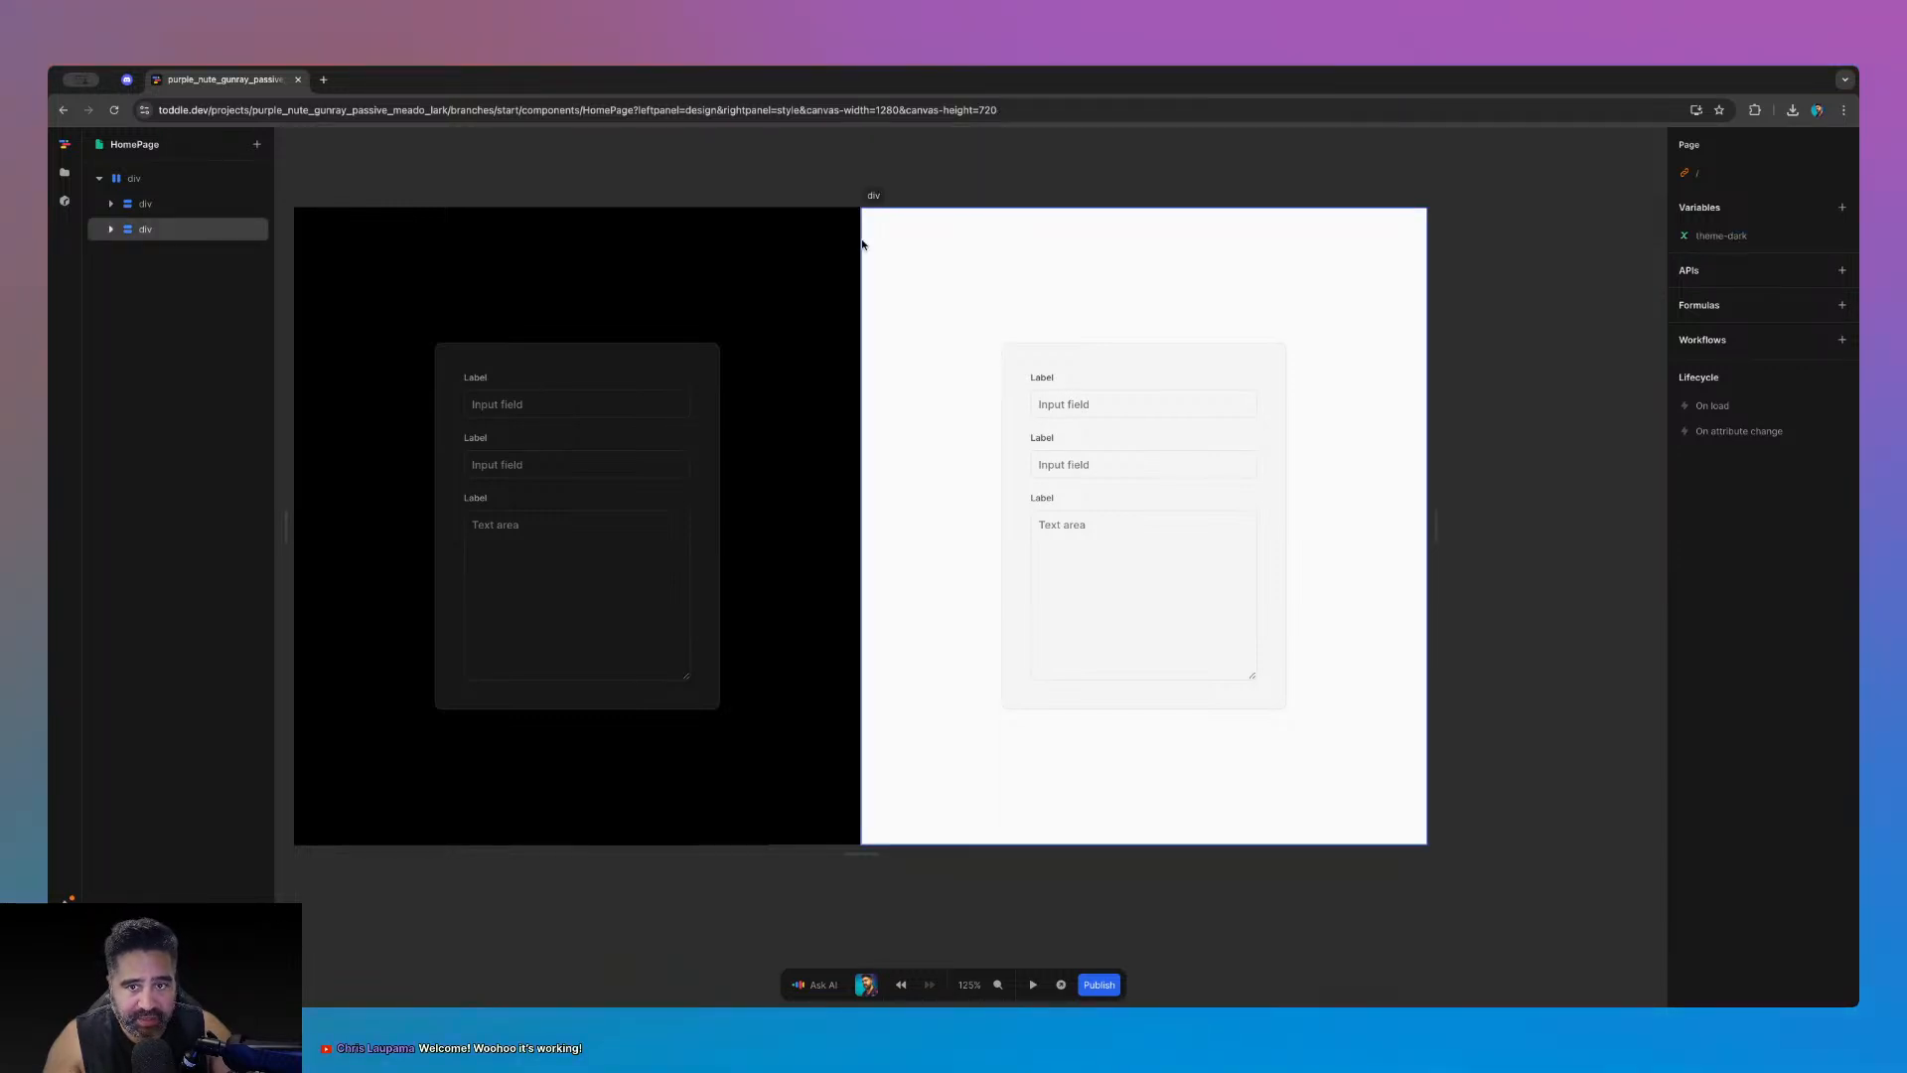
- Set the dark form container's Show formula to theme-dark
{"action": "left_click", "coordinate": [803, 237]}
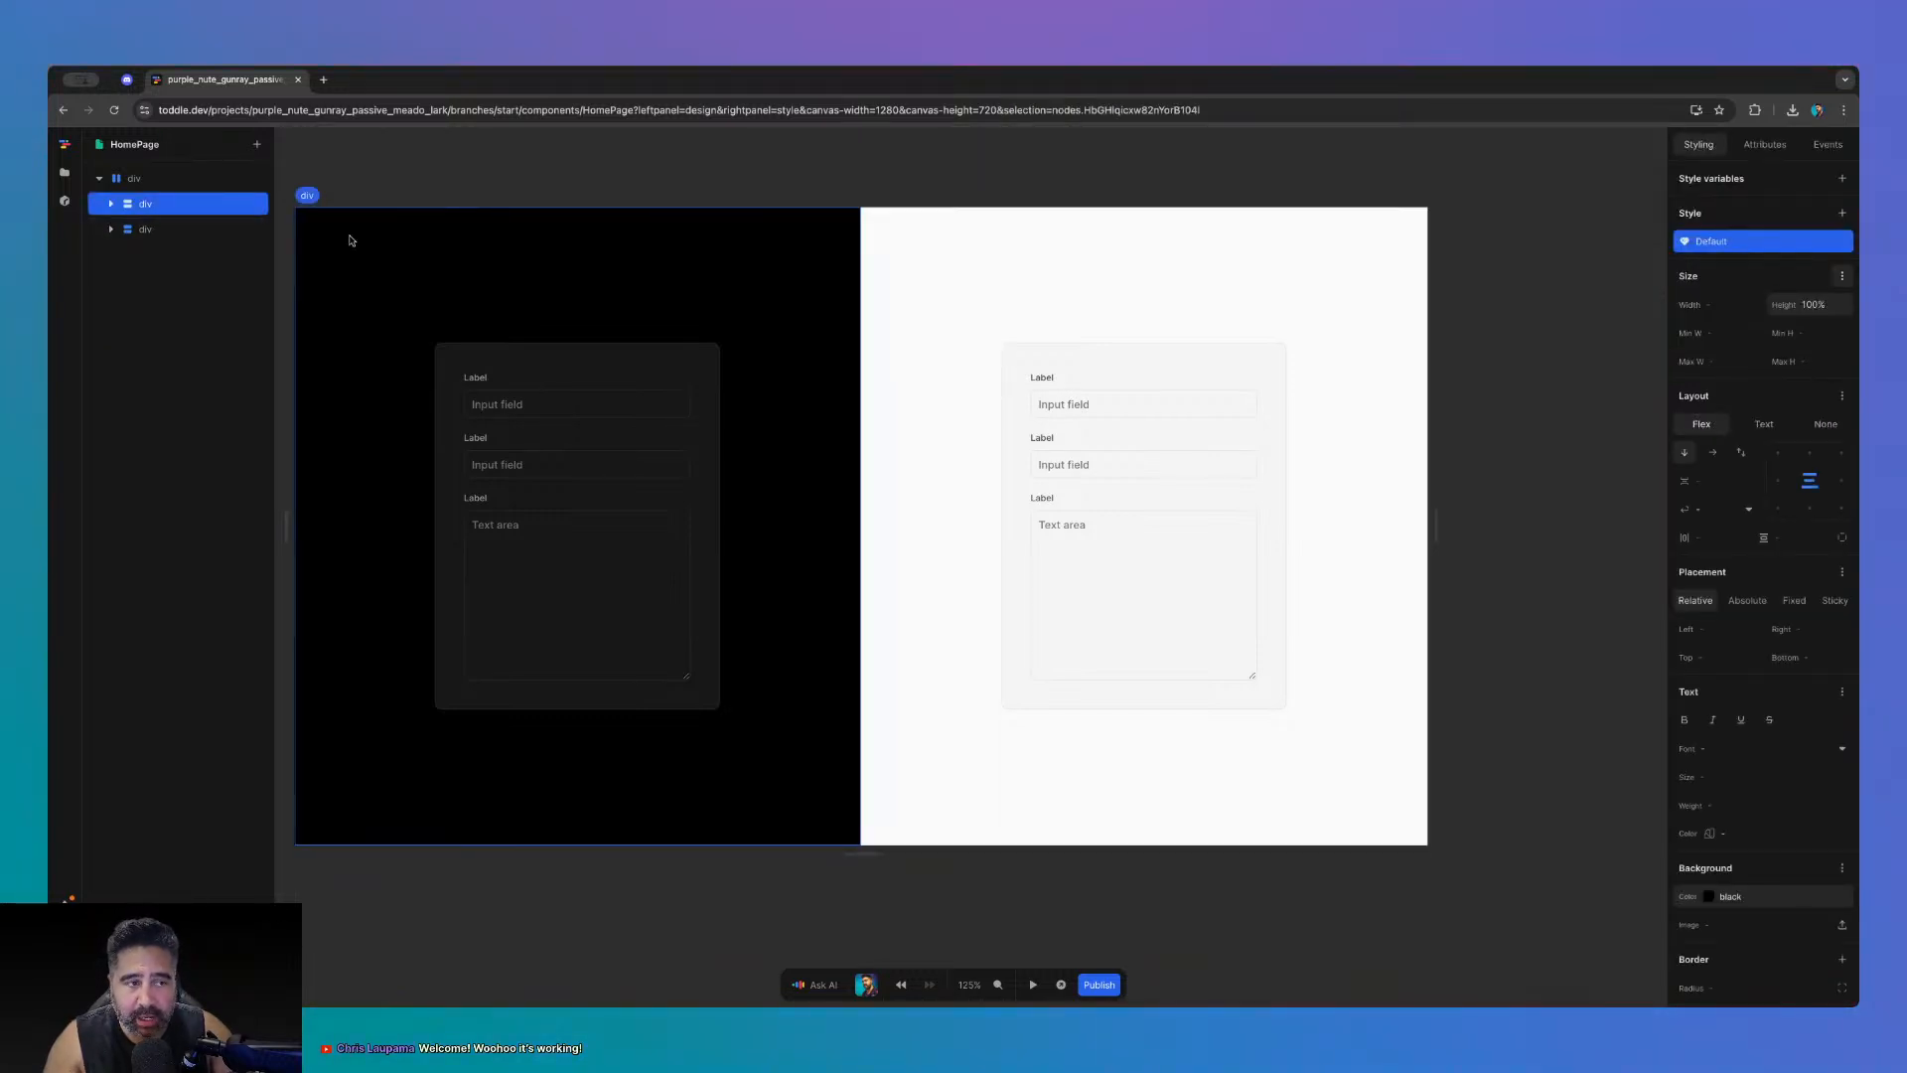
{"action": "left_click", "coordinate": [1765, 147]}
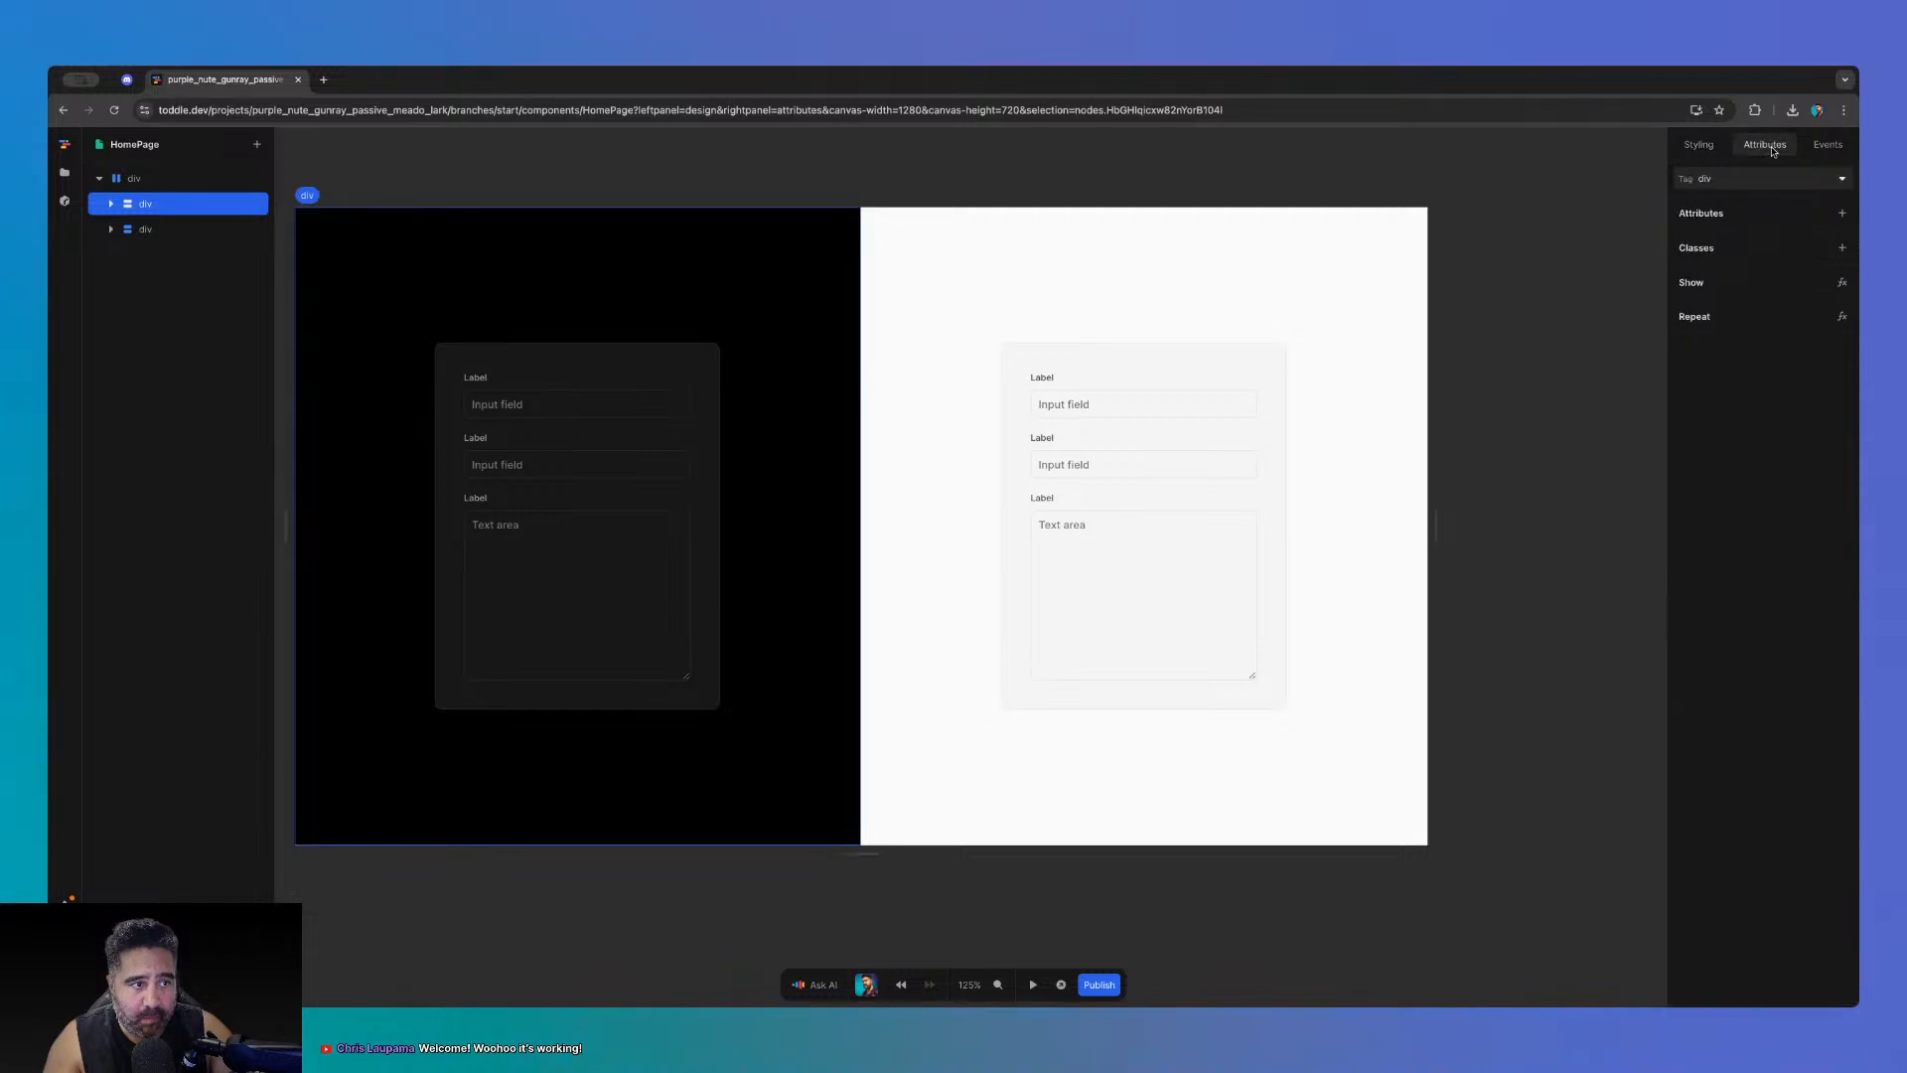
{"action": "left_click", "coordinate": [1843, 282]}
{"action": "left_click", "coordinate": [839, 658]}
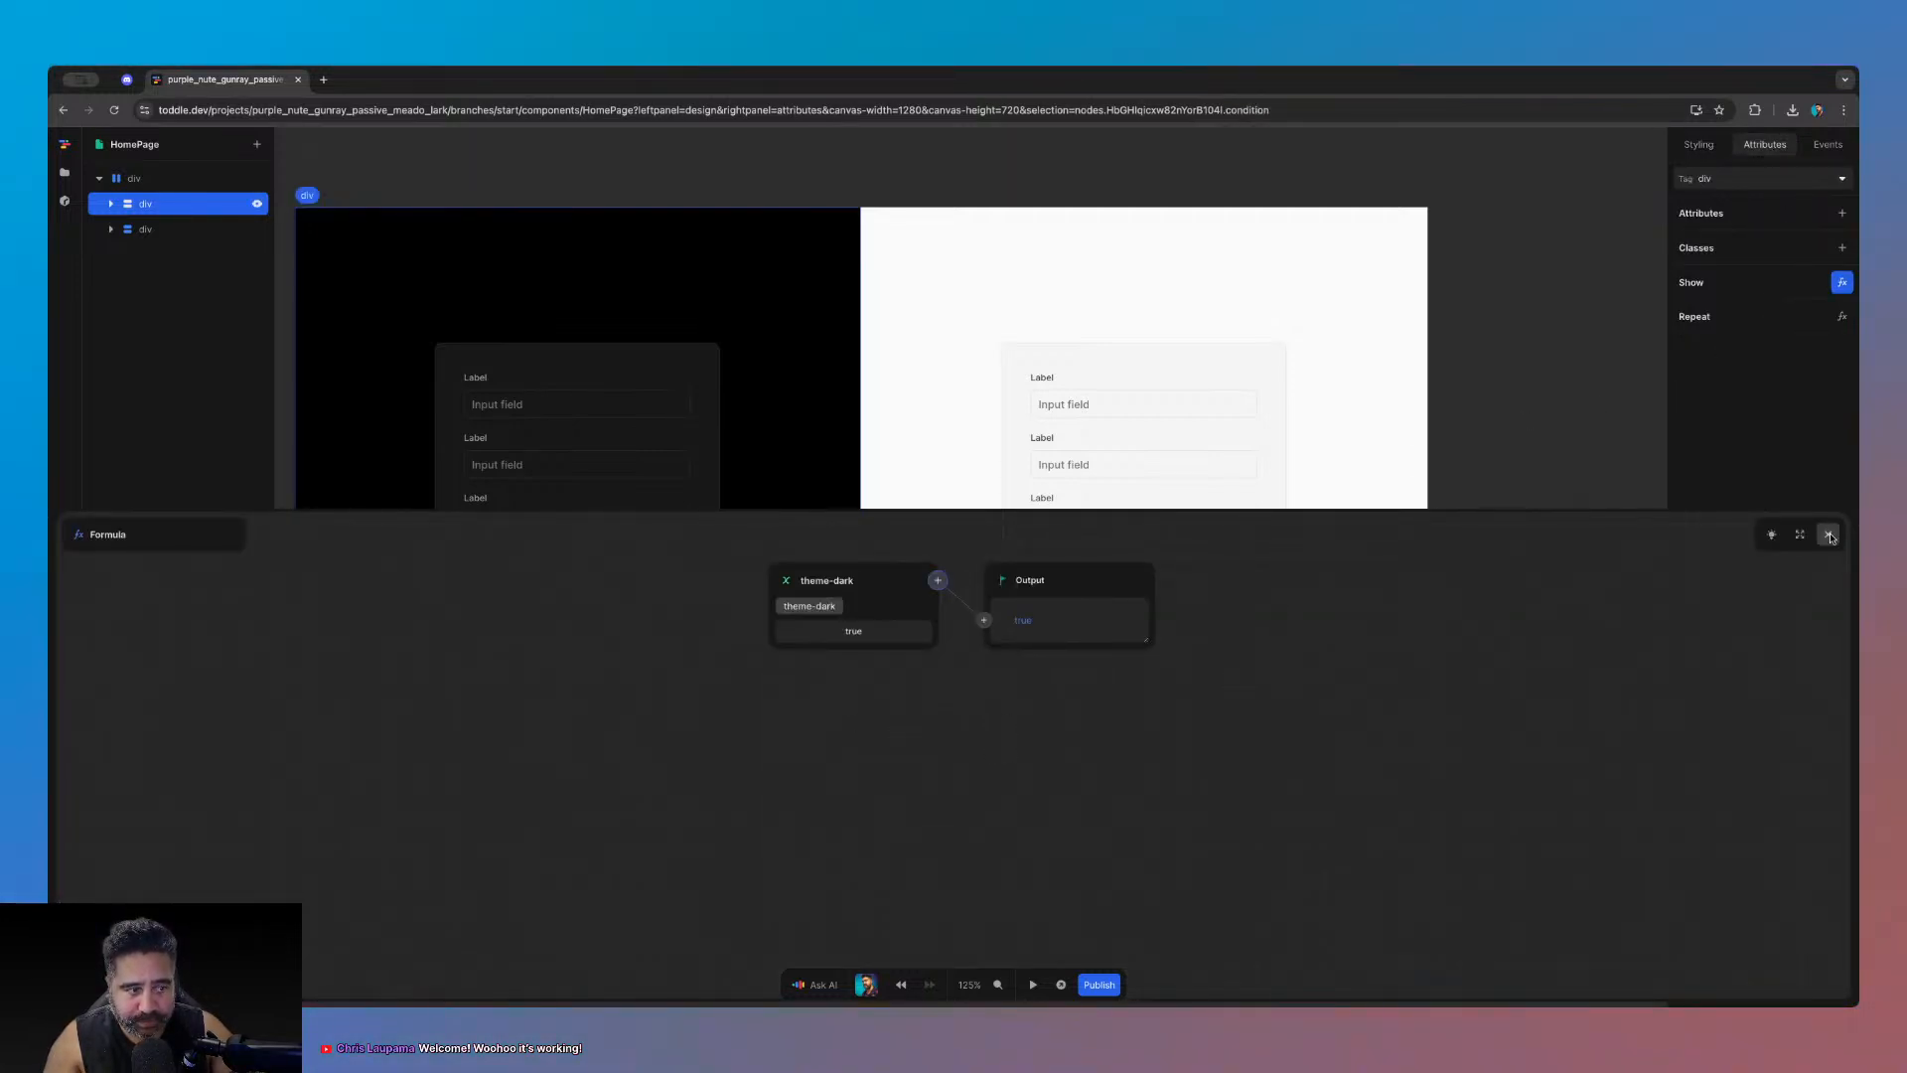
{"action": "left_click", "coordinate": [1828, 534]}
- Set the light form container's Show formula to Not(theme-dark), then preview in test mode
{"action": "left_click", "coordinate": [933, 263]}
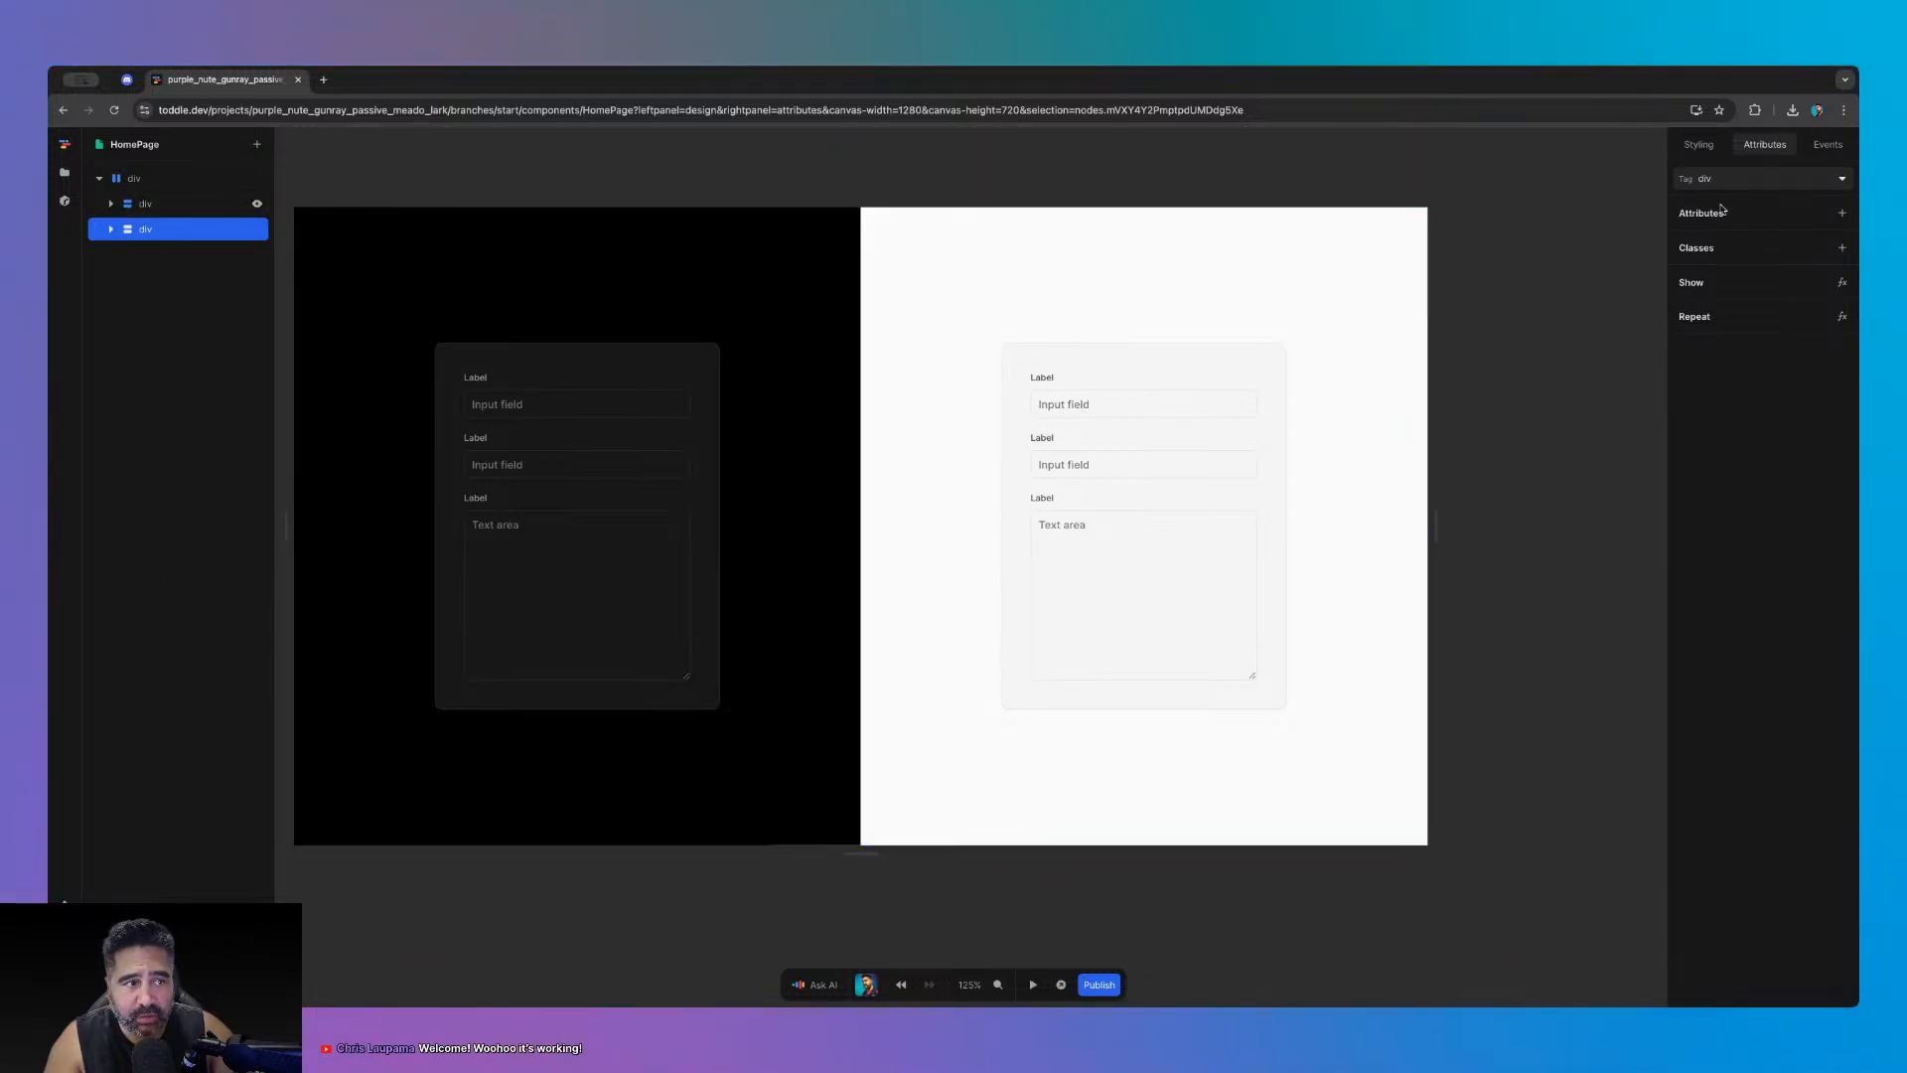
{"action": "left_click", "coordinate": [1842, 282]}
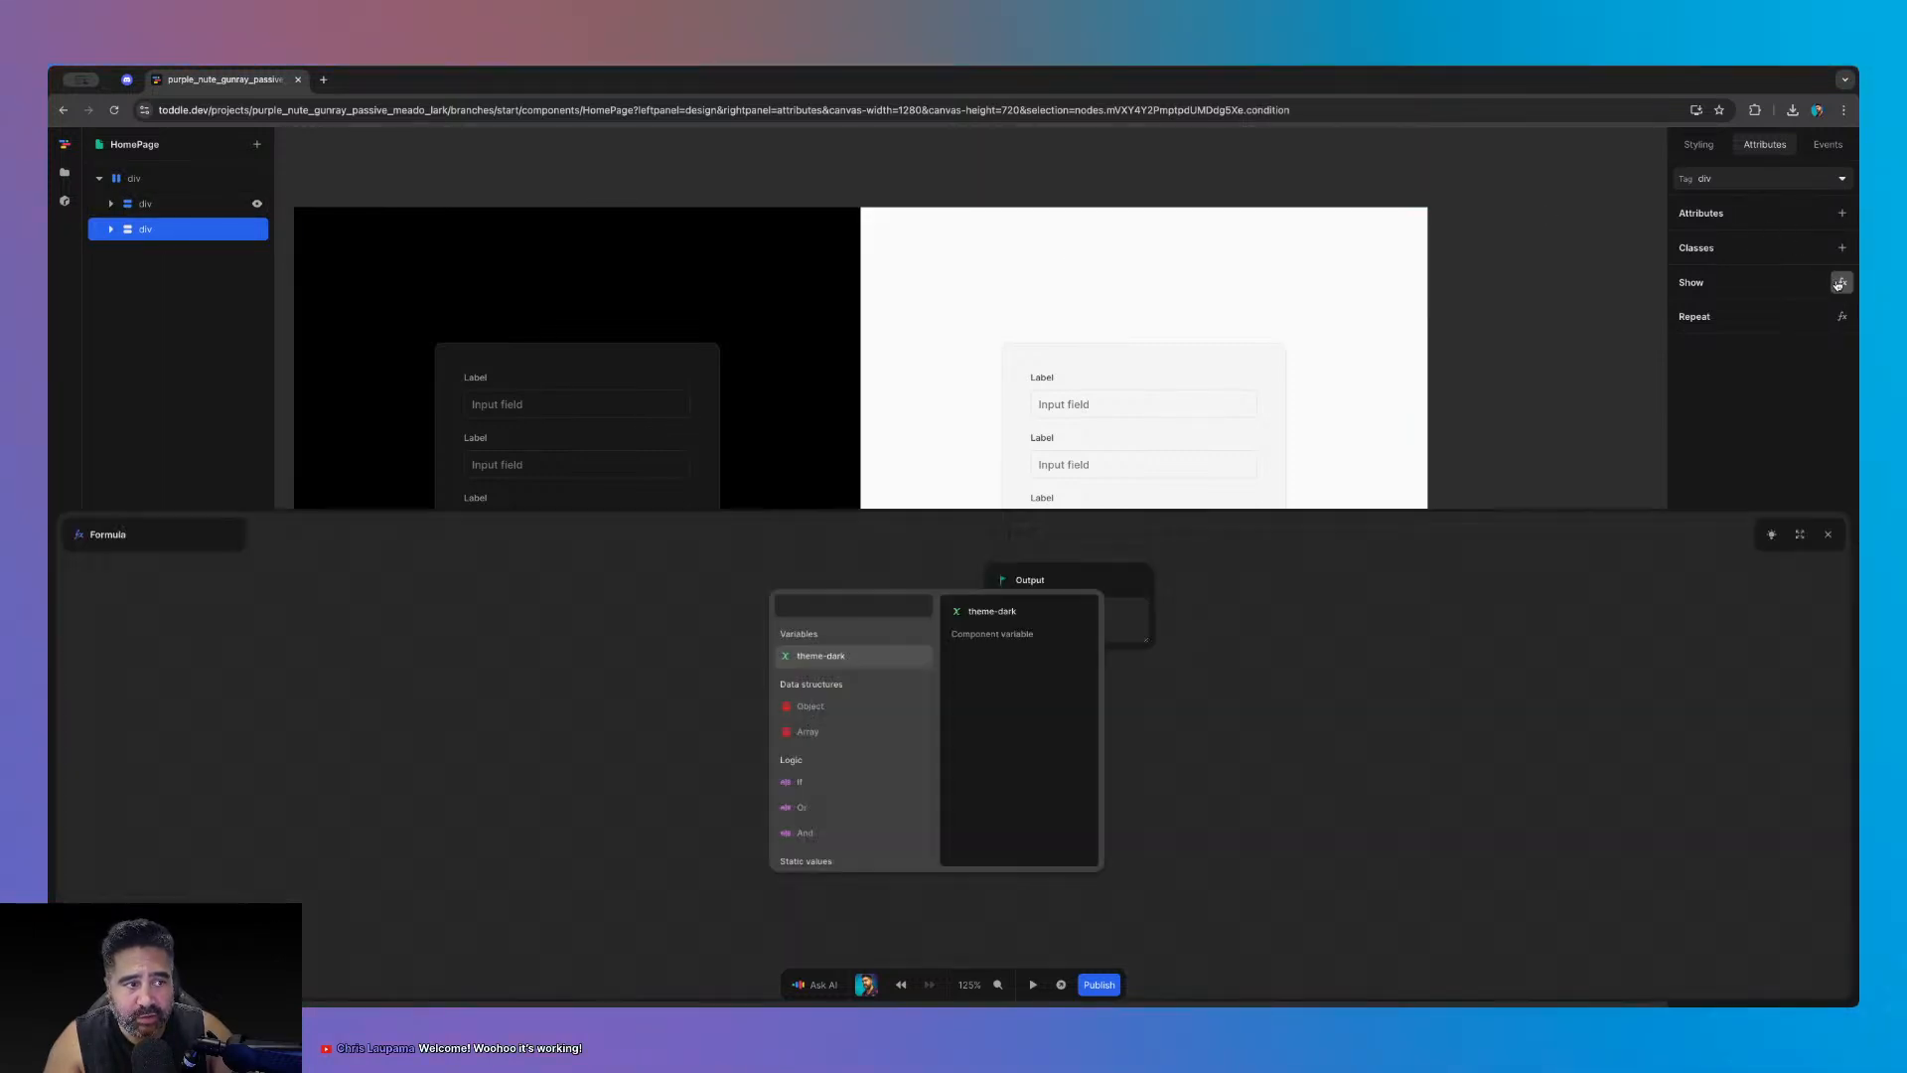
{"action": "left_click", "coordinate": [829, 671]}
{"action": "left_click", "coordinate": [986, 614]}
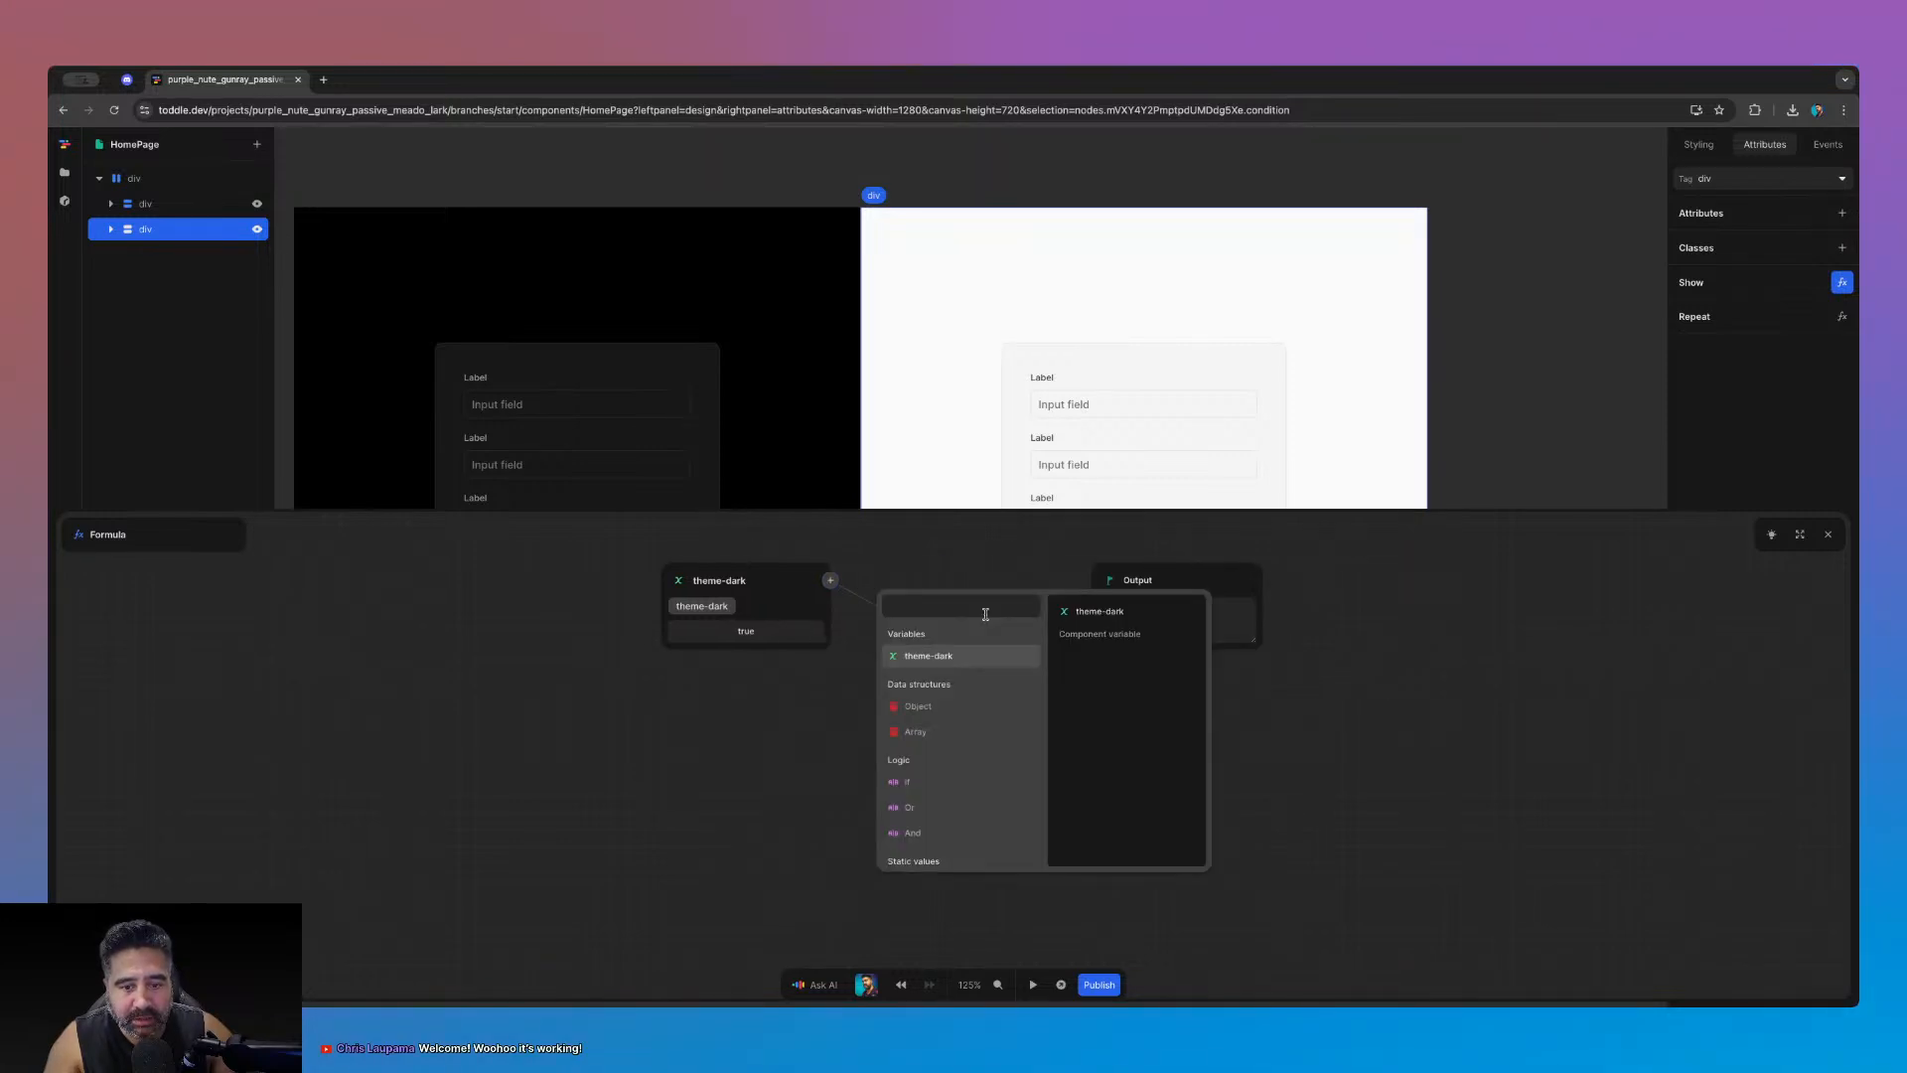
{"action": "type", "text": "not"}
{"action": "left_click", "coordinate": [973, 637]}
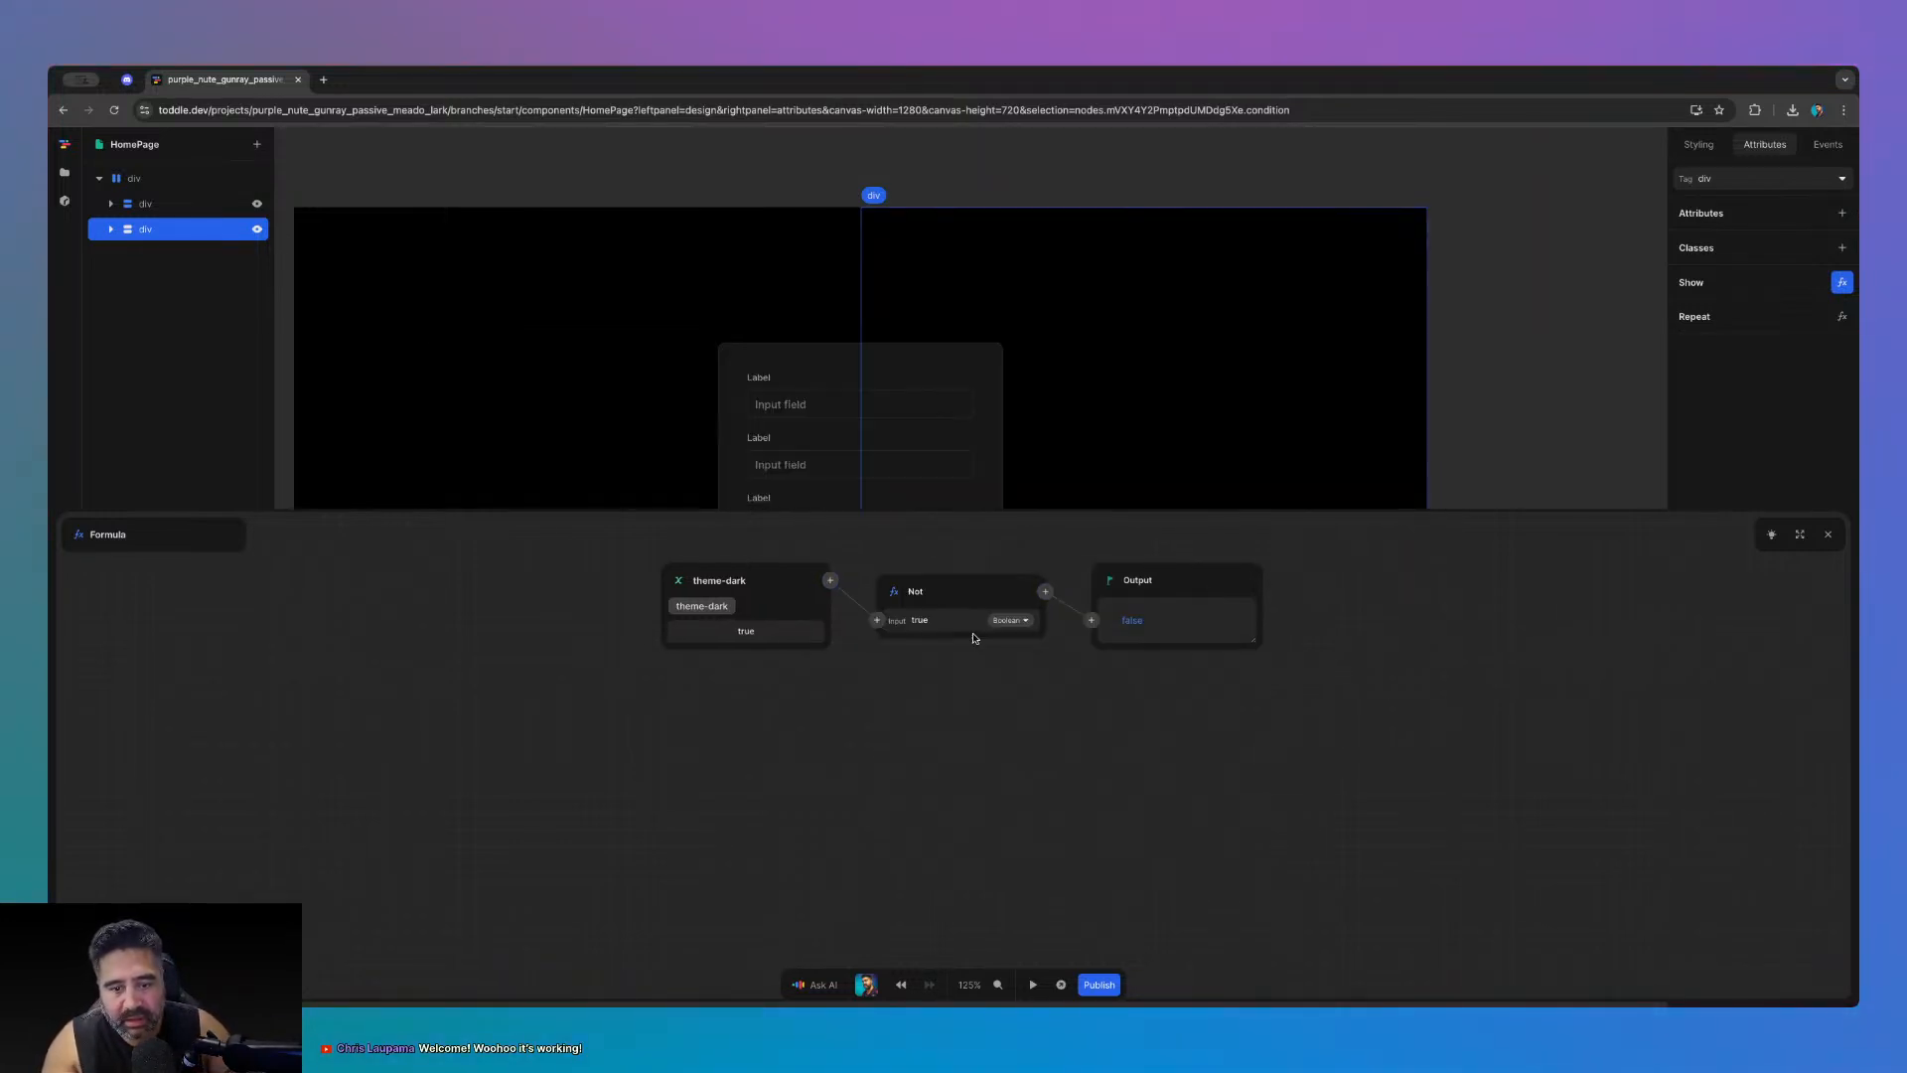
{"action": "left_click", "coordinate": [1828, 534]}
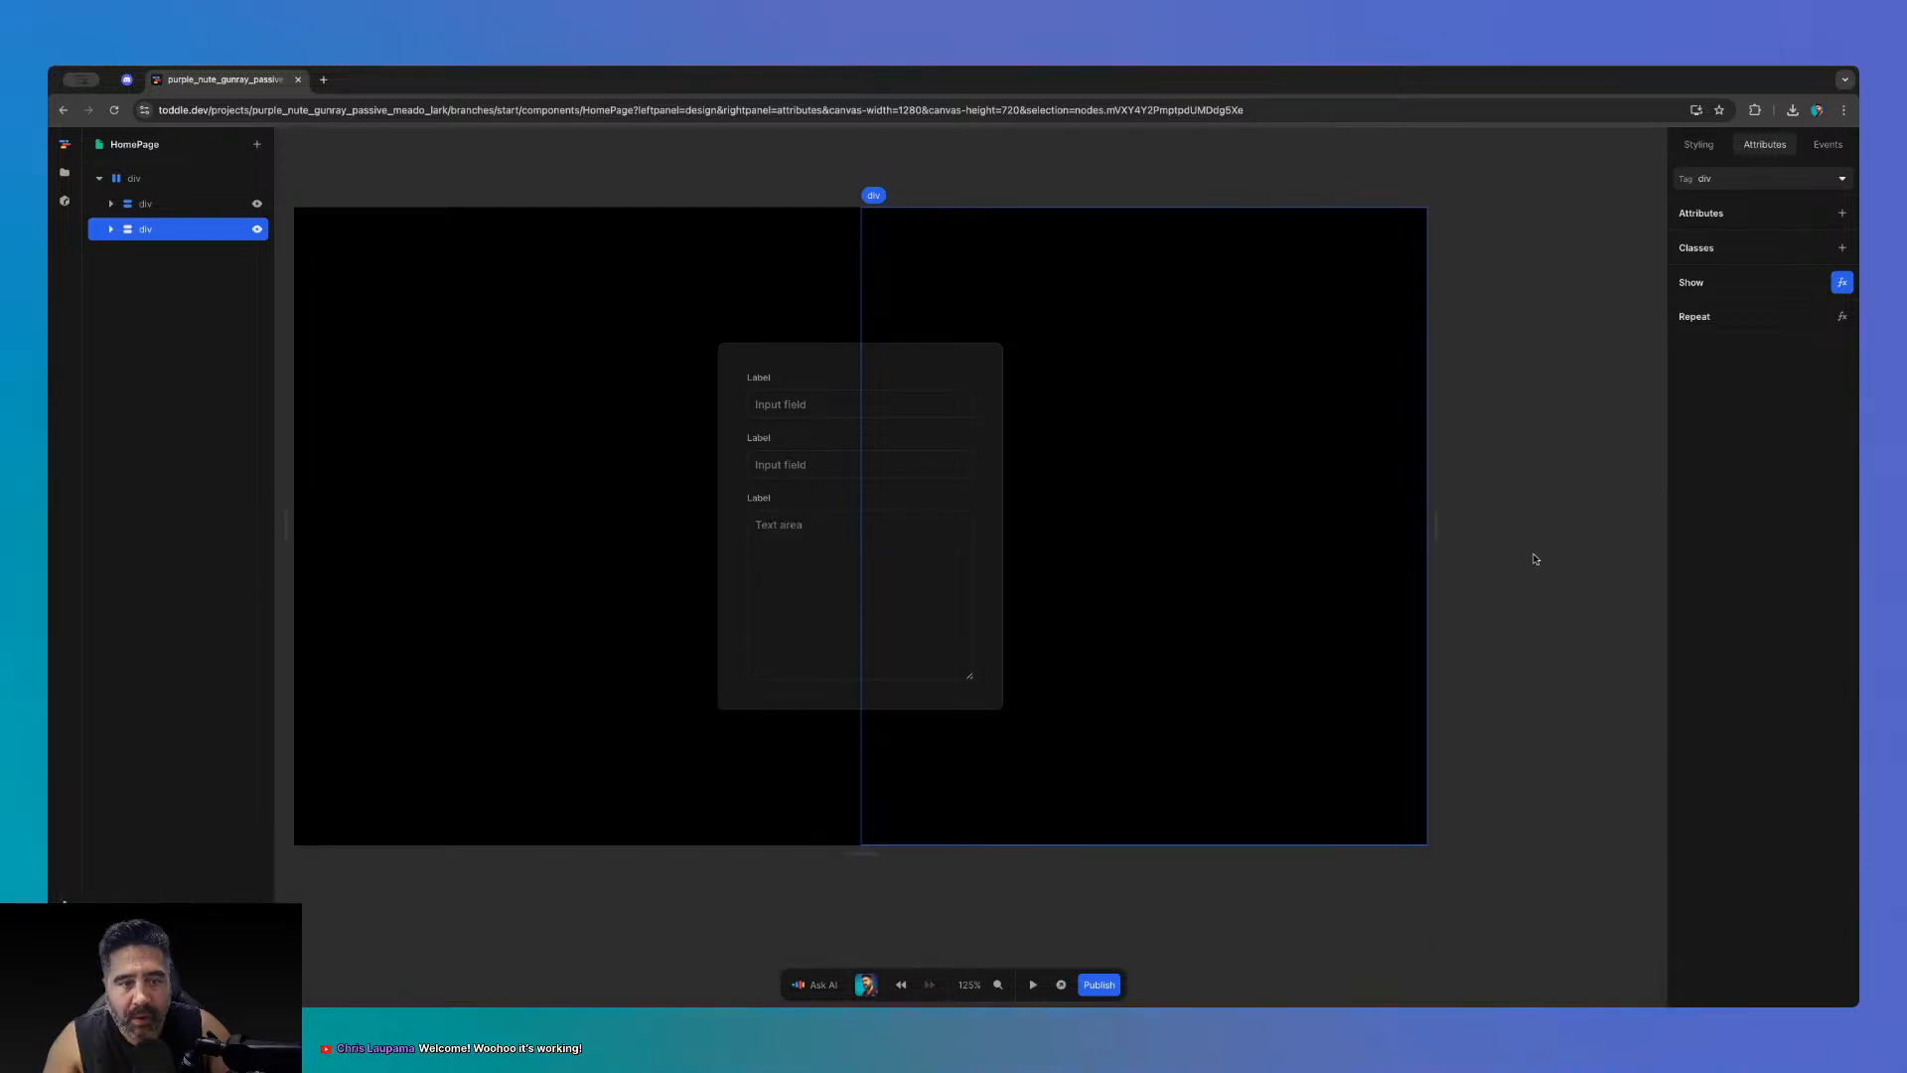
{"action": "left_click", "coordinate": [1535, 556]}
{"action": "left_click", "coordinate": [1033, 986]}
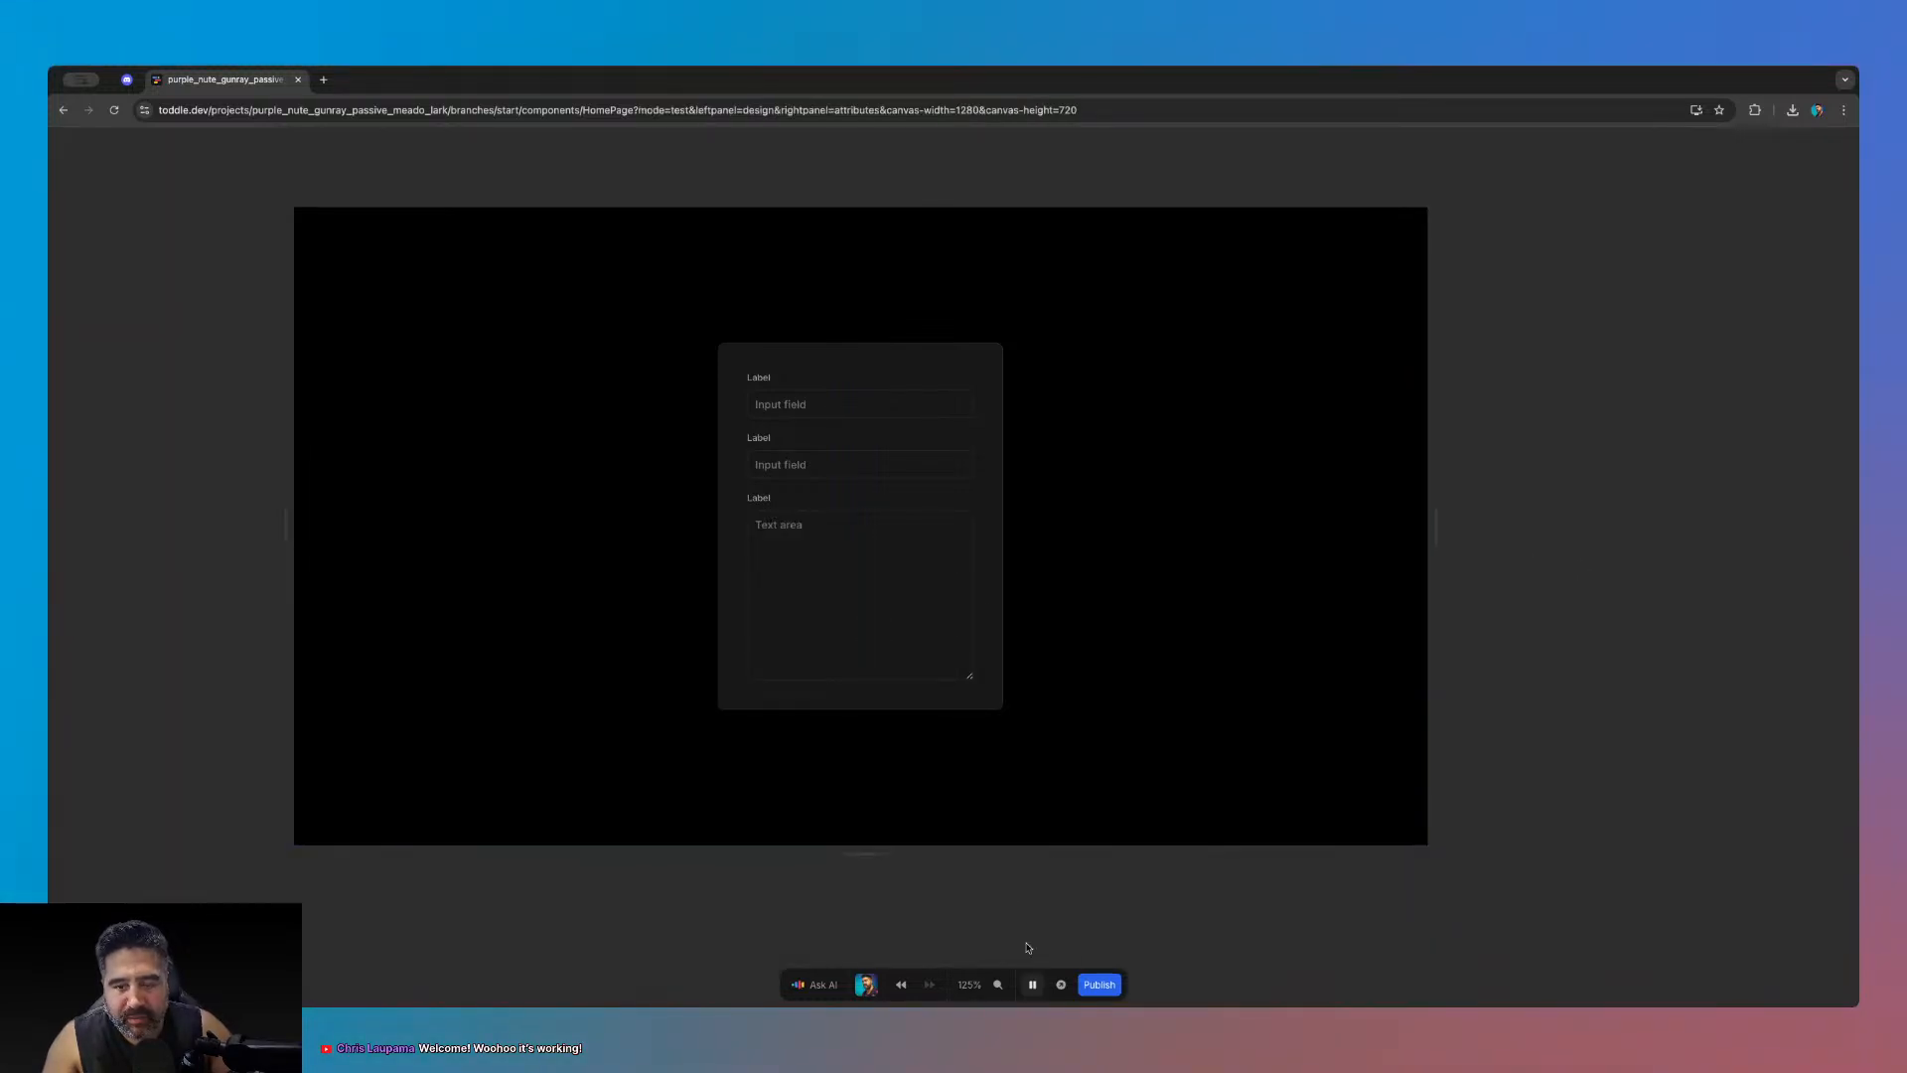
- Leave test mode and insert a new empty div as the root's first child
{"action": "left_click", "coordinate": [1033, 984]}
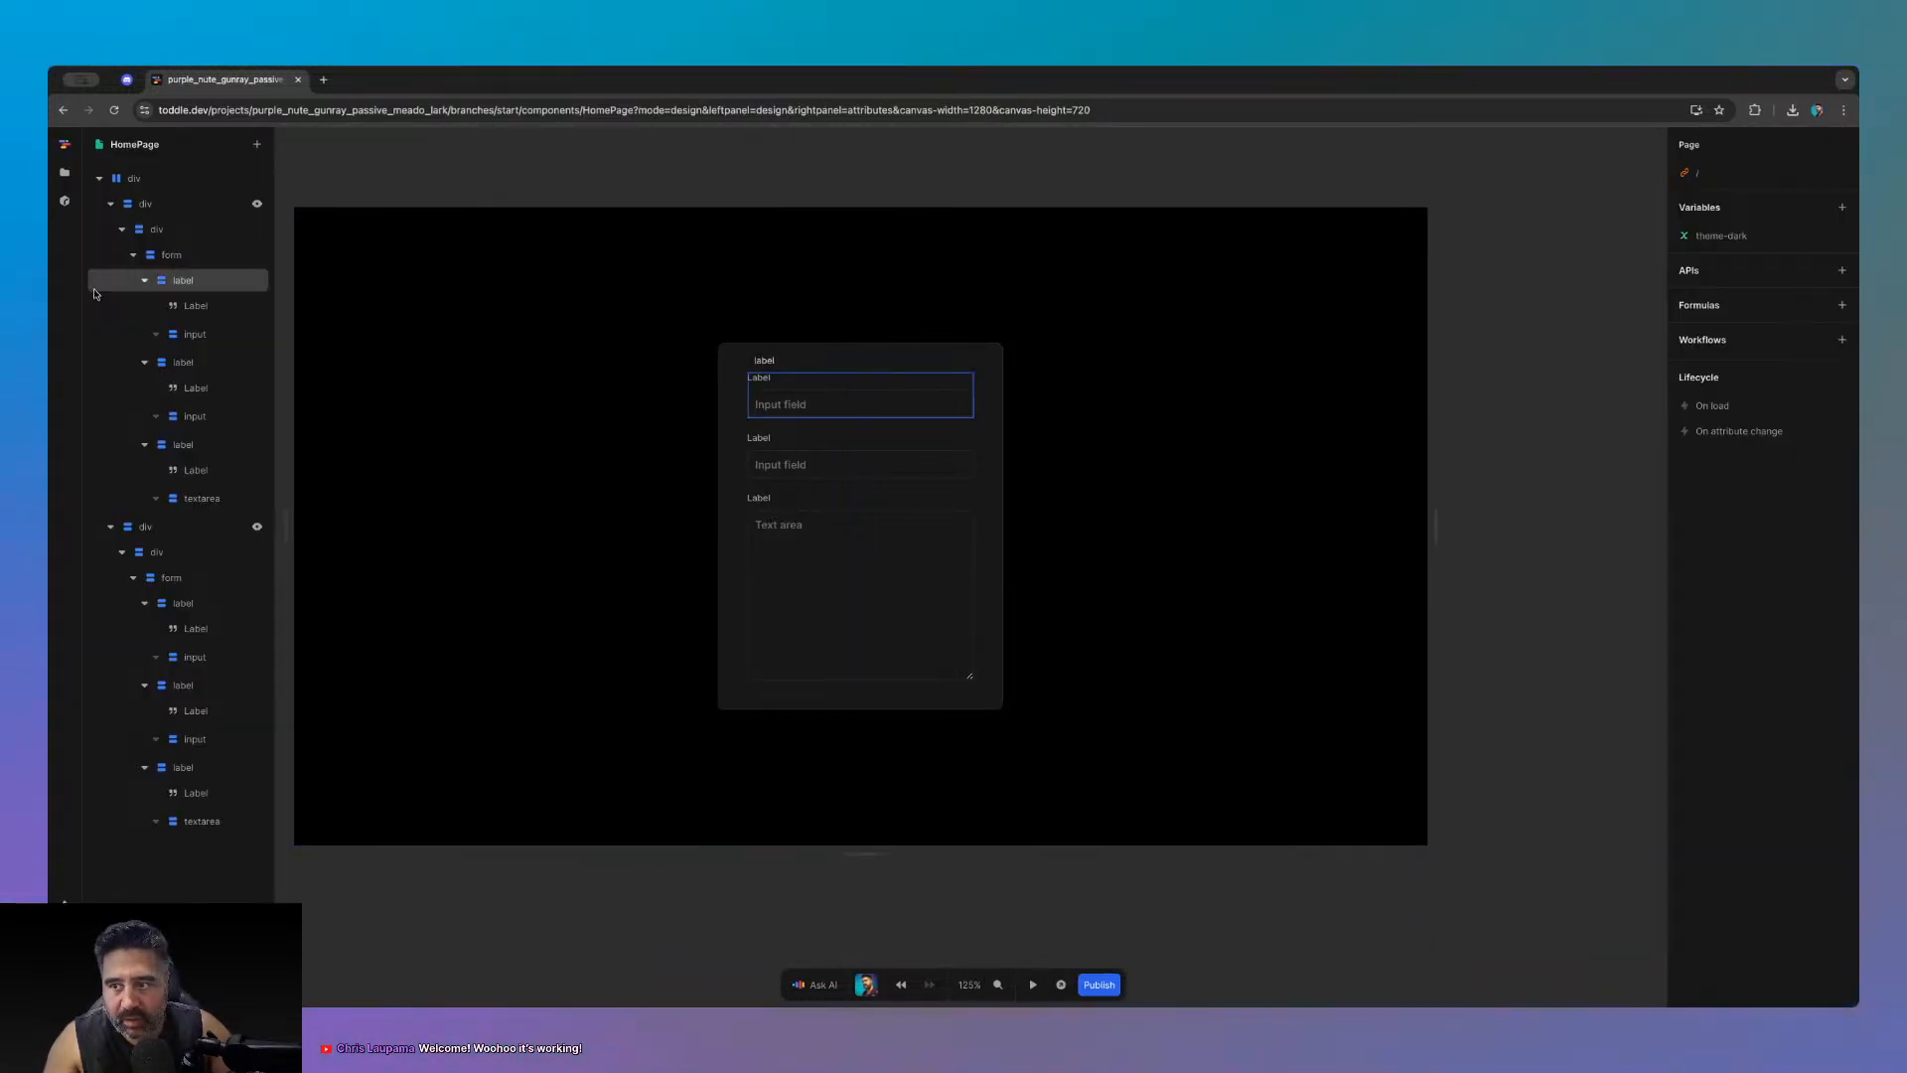
{"action": "left_click", "coordinate": [119, 205]}
{"action": "left_click", "coordinate": [110, 204]}
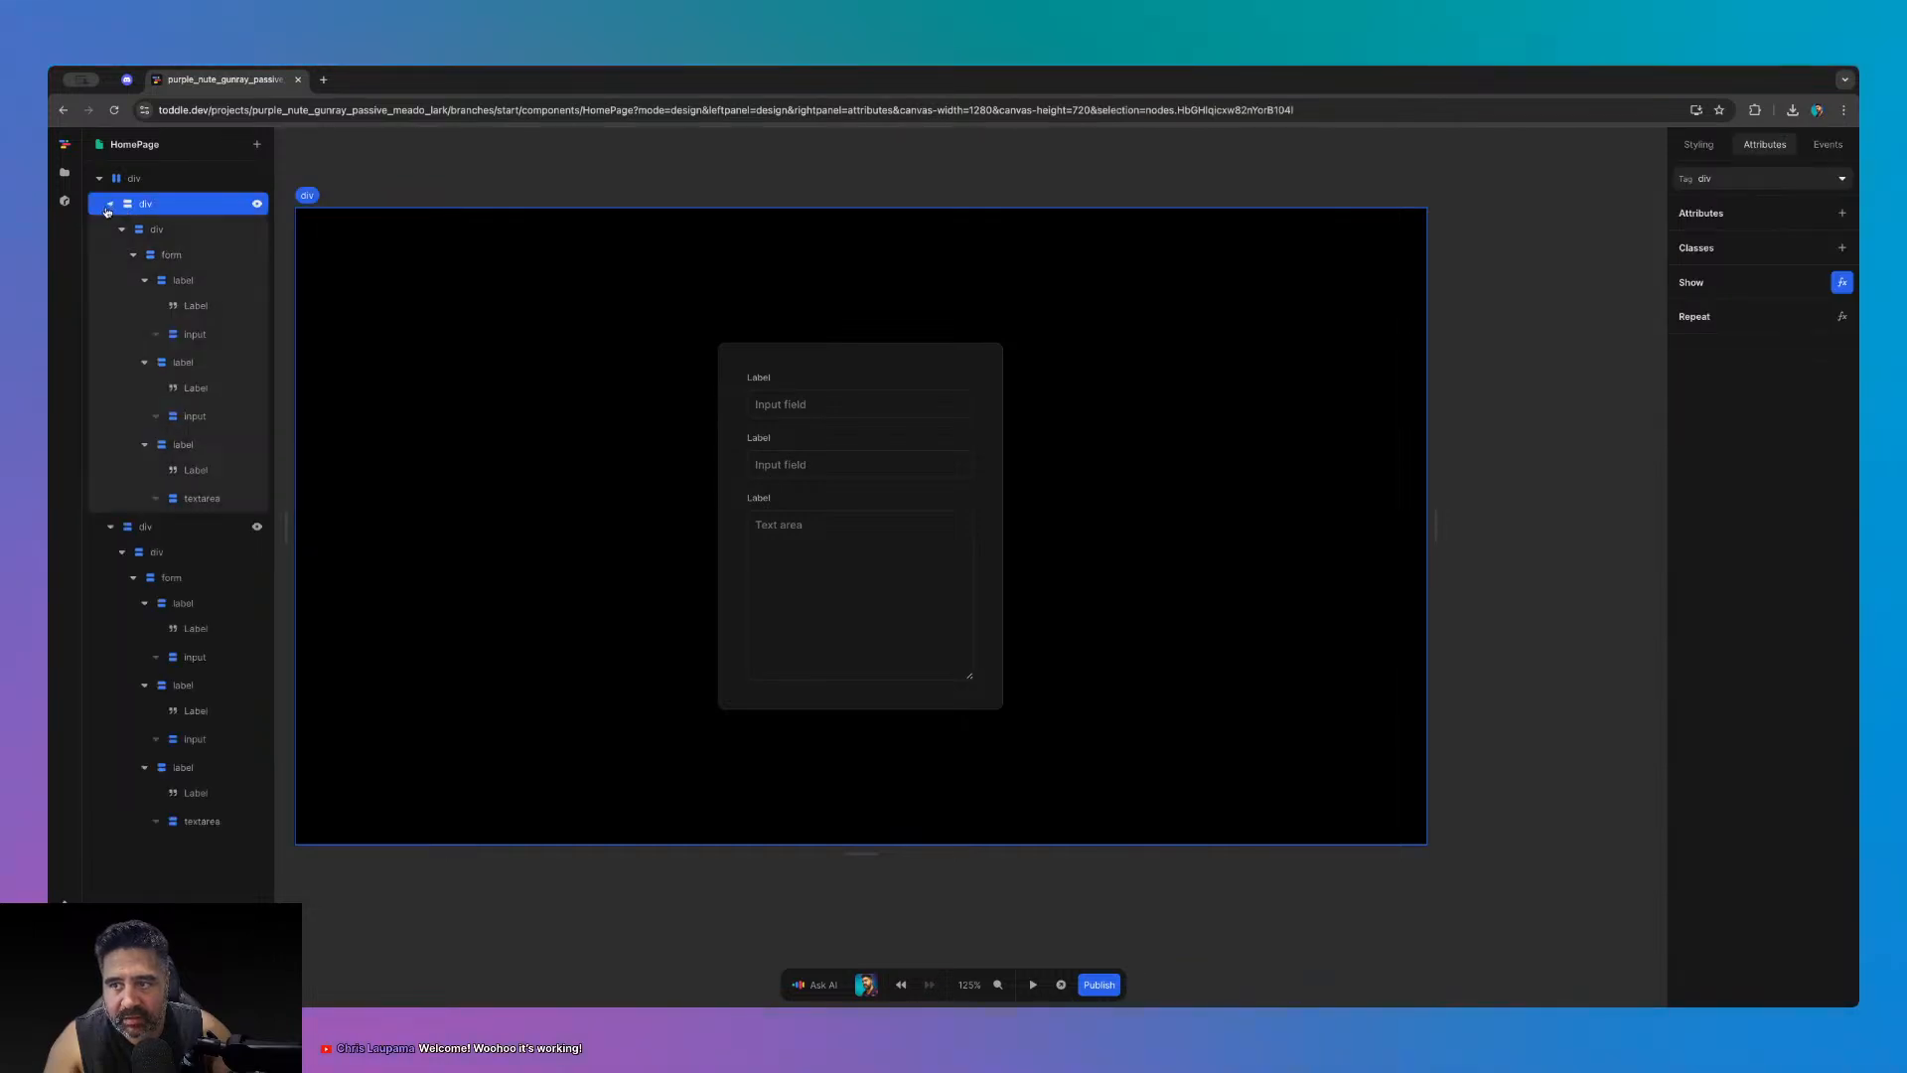
{"action": "left_click", "coordinate": [110, 204]}
{"action": "left_click", "coordinate": [109, 229]}
{"action": "left_click", "coordinate": [121, 185]}
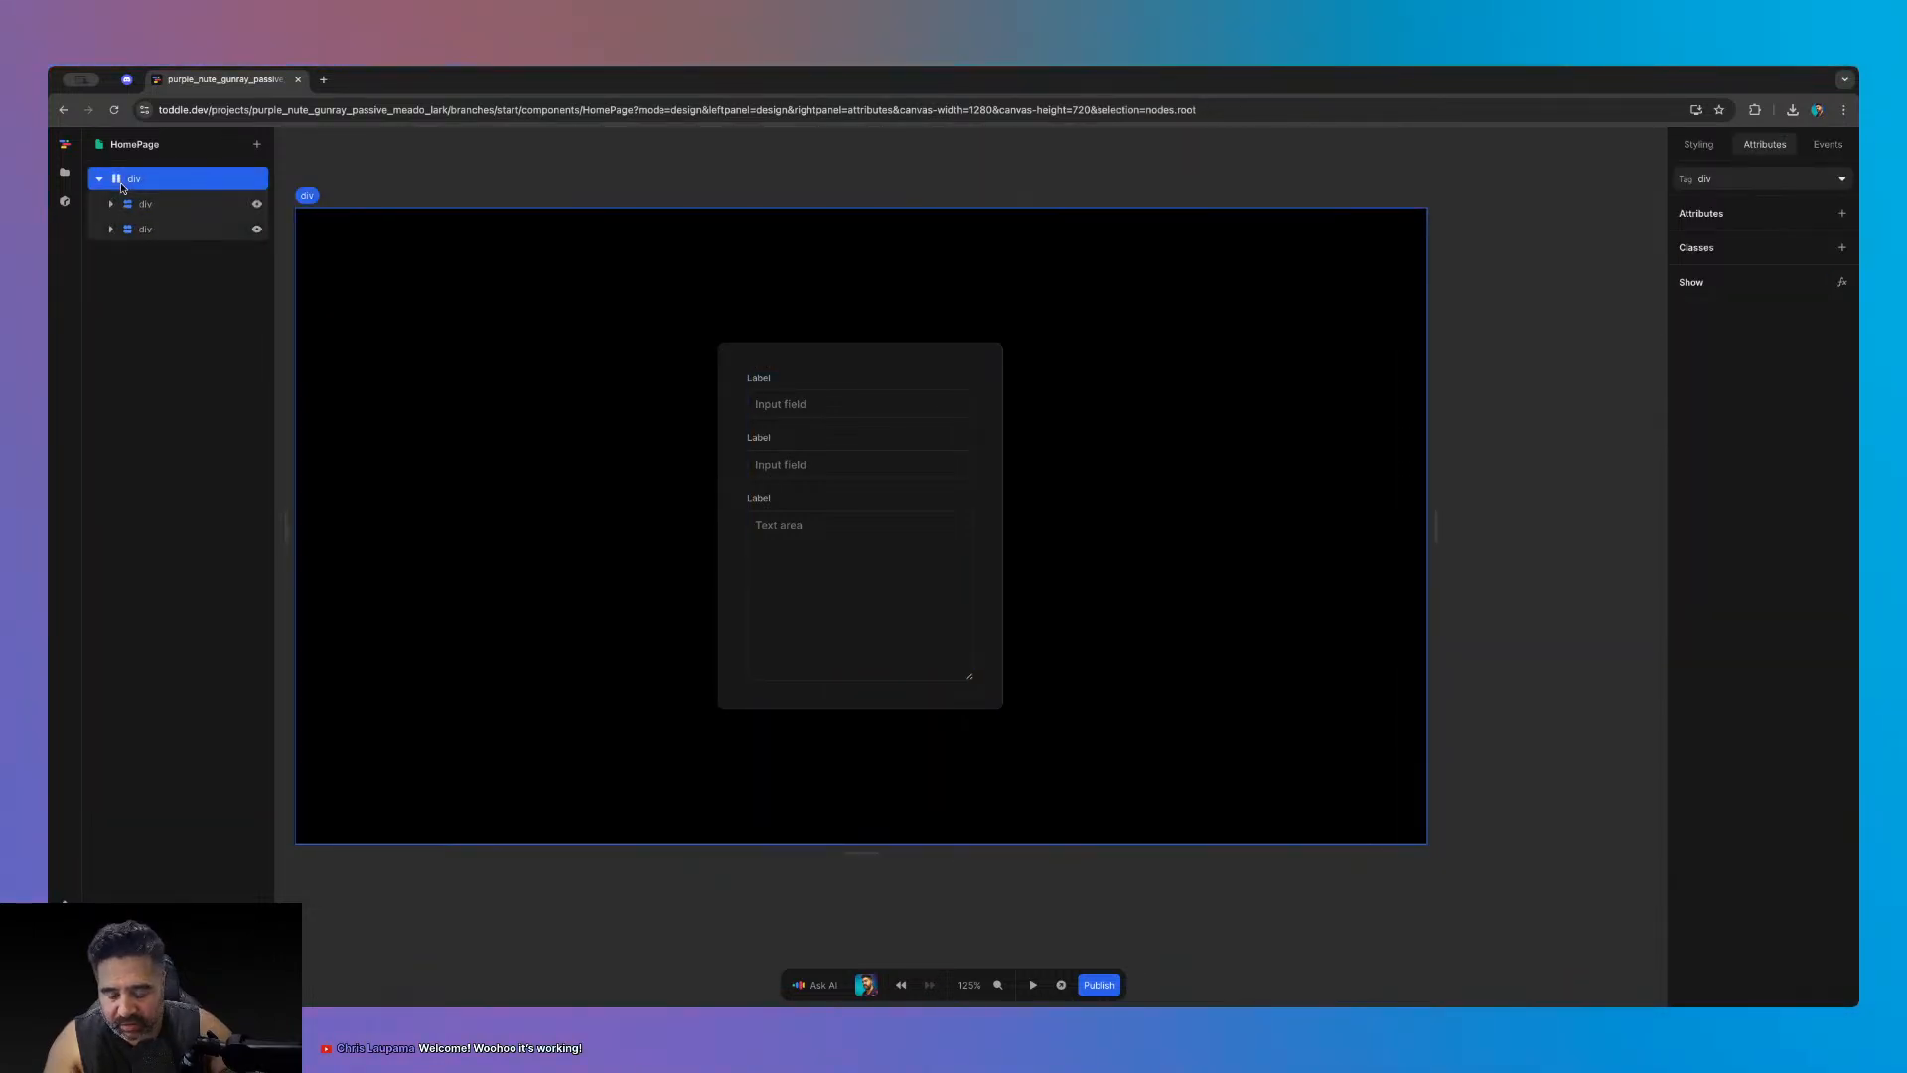
{"action": "type", "text": "edi"}
{"action": "key", "text": "Return"}
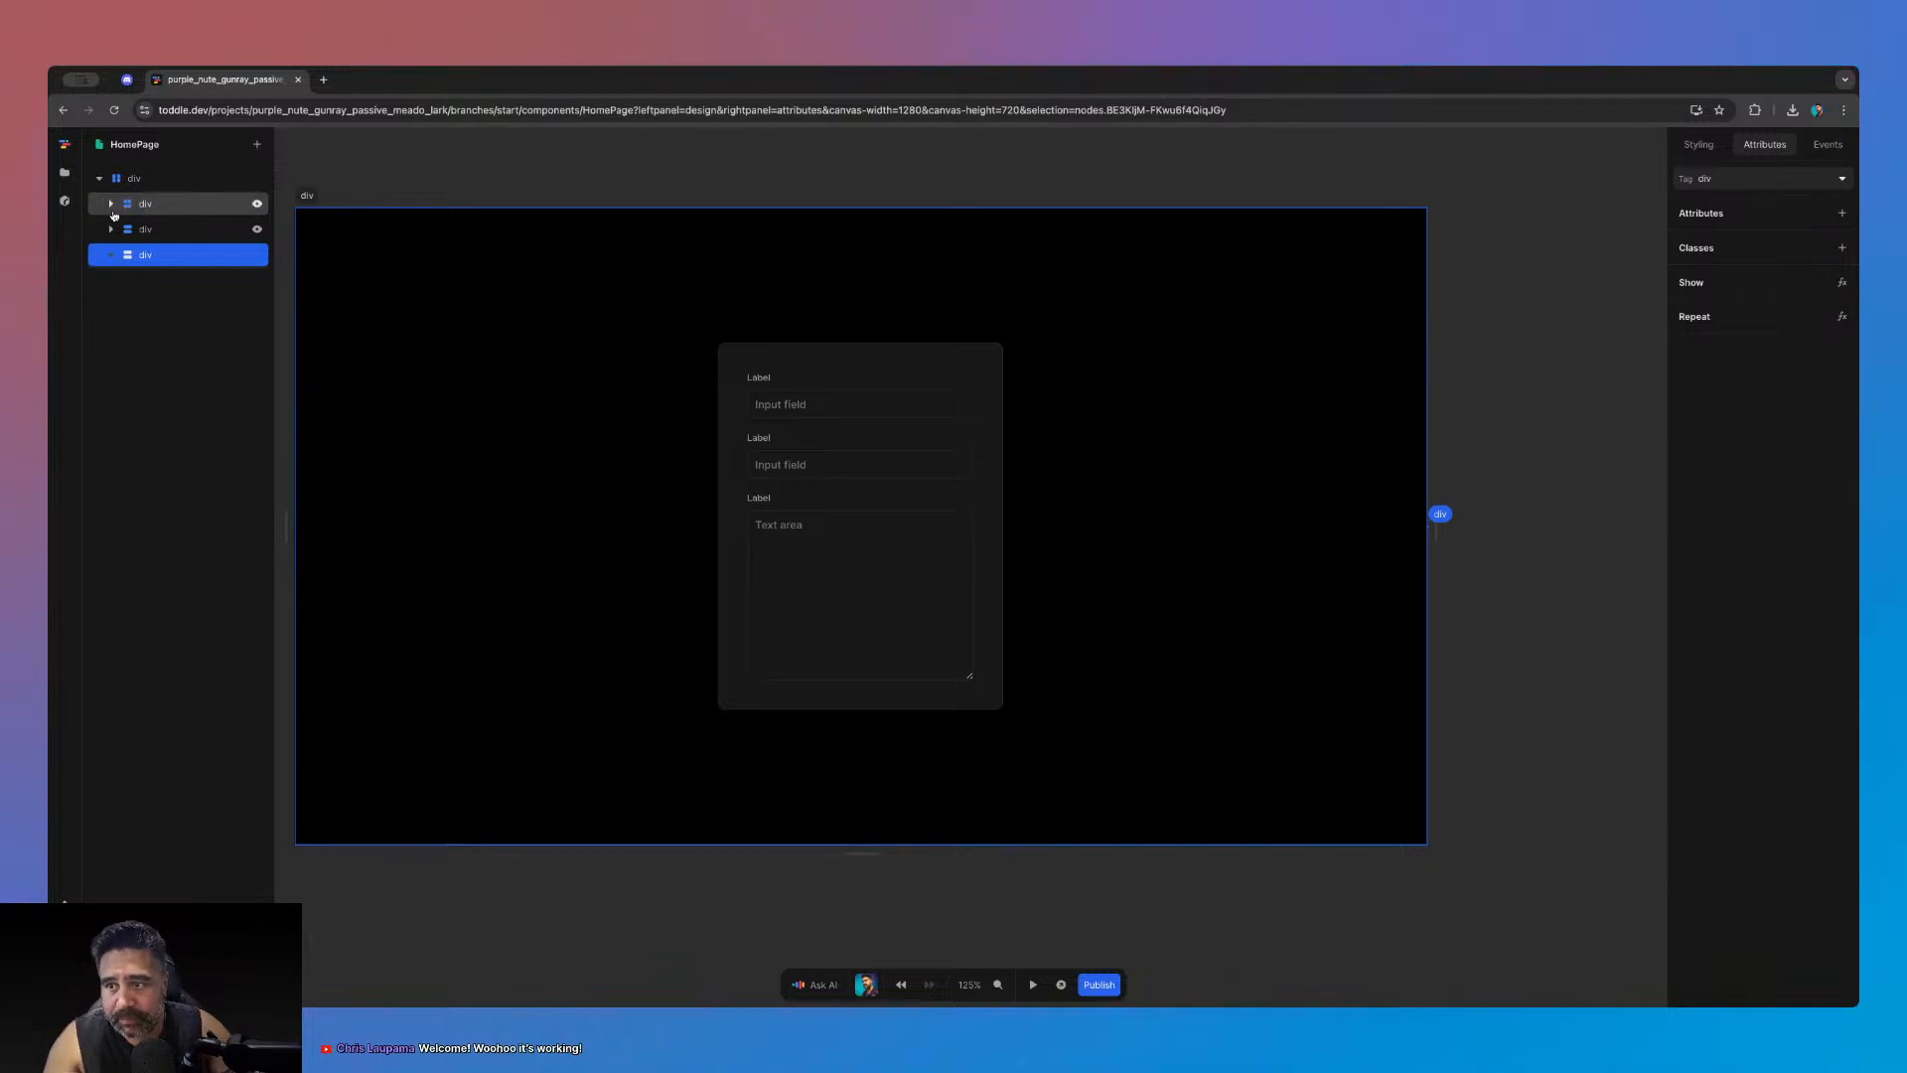
{"action": "mouse_move", "coordinate": [136, 255]}
{"action": "left_mouse_down"}
{"action": "mouse_move", "coordinate": [147, 187]}
{"action": "mouse_move", "coordinate": [143, 230]}
{"action": "left_mouse_up"}
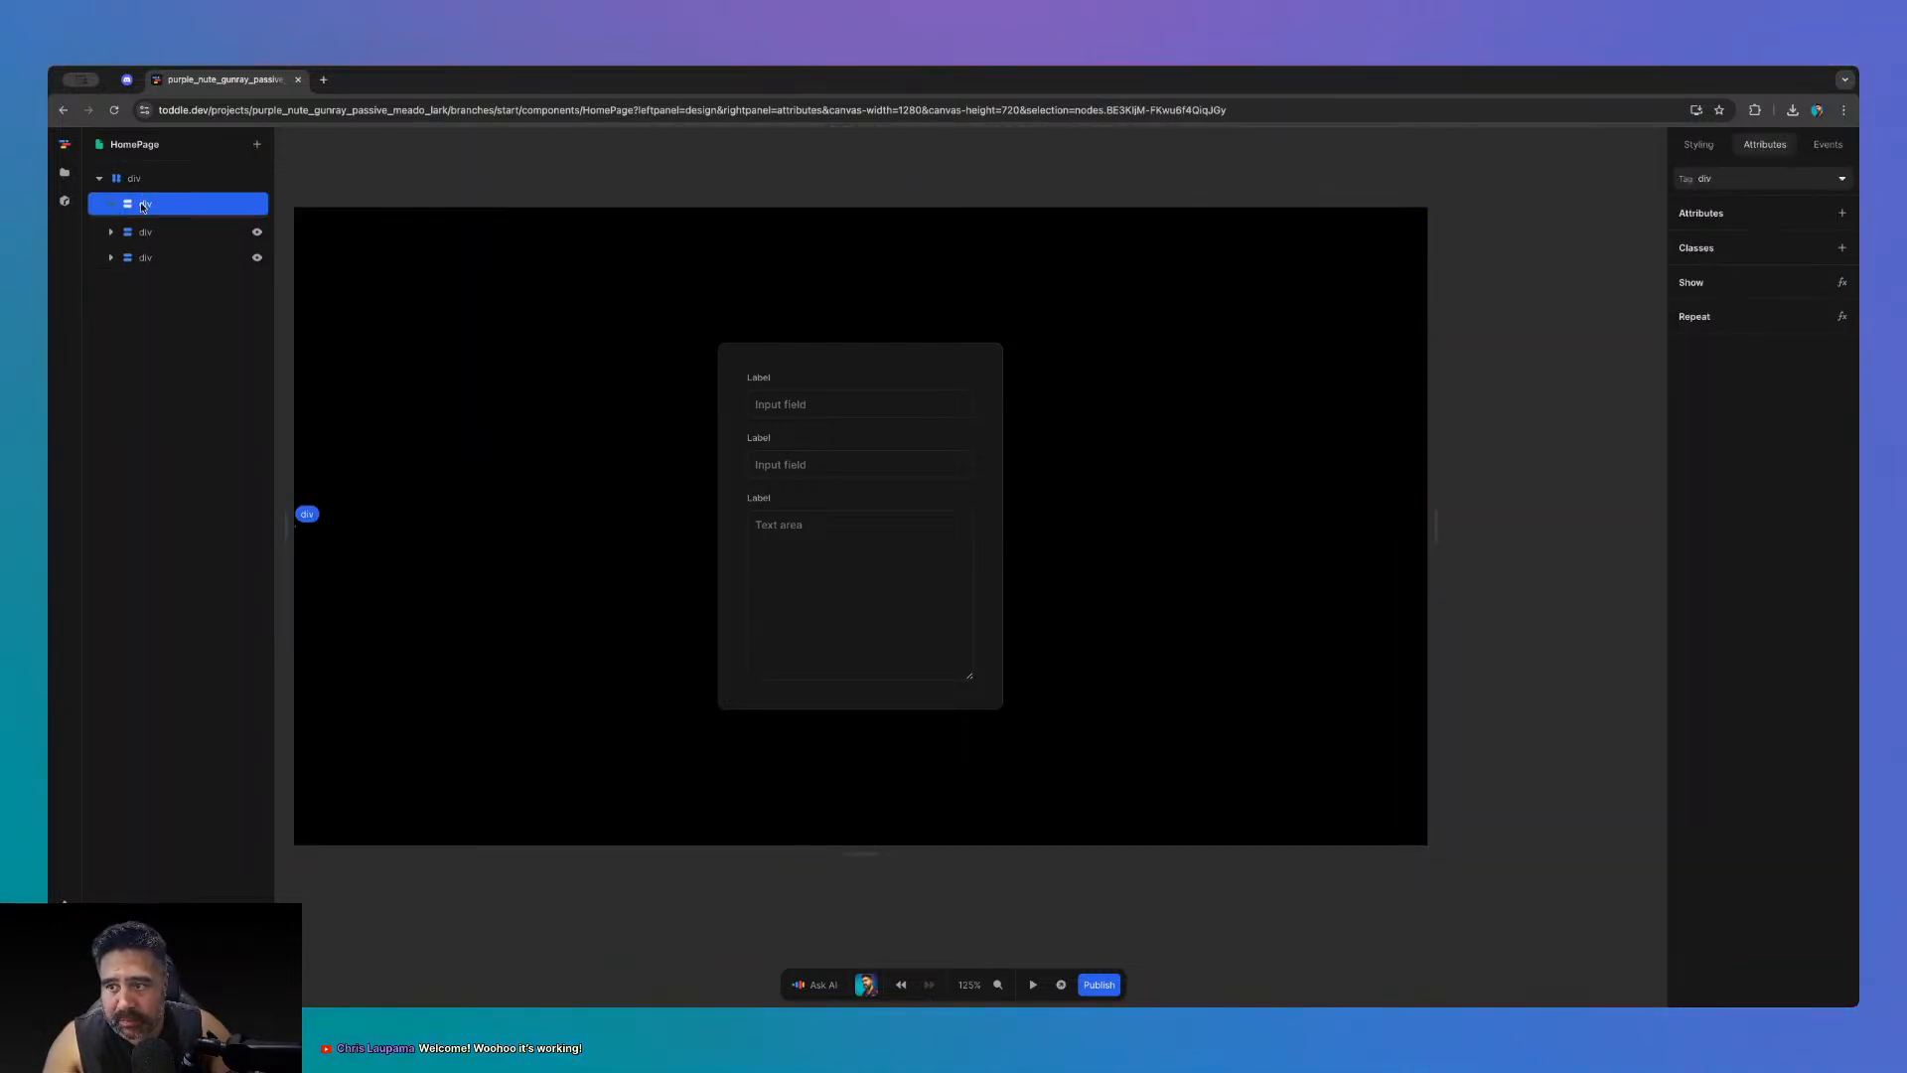
- Wrap a form panel in a new Div and move the light panel into that wrapper
{"action": "right_click", "coordinate": [145, 231]}
{"action": "left_click", "coordinate": [186, 275]}
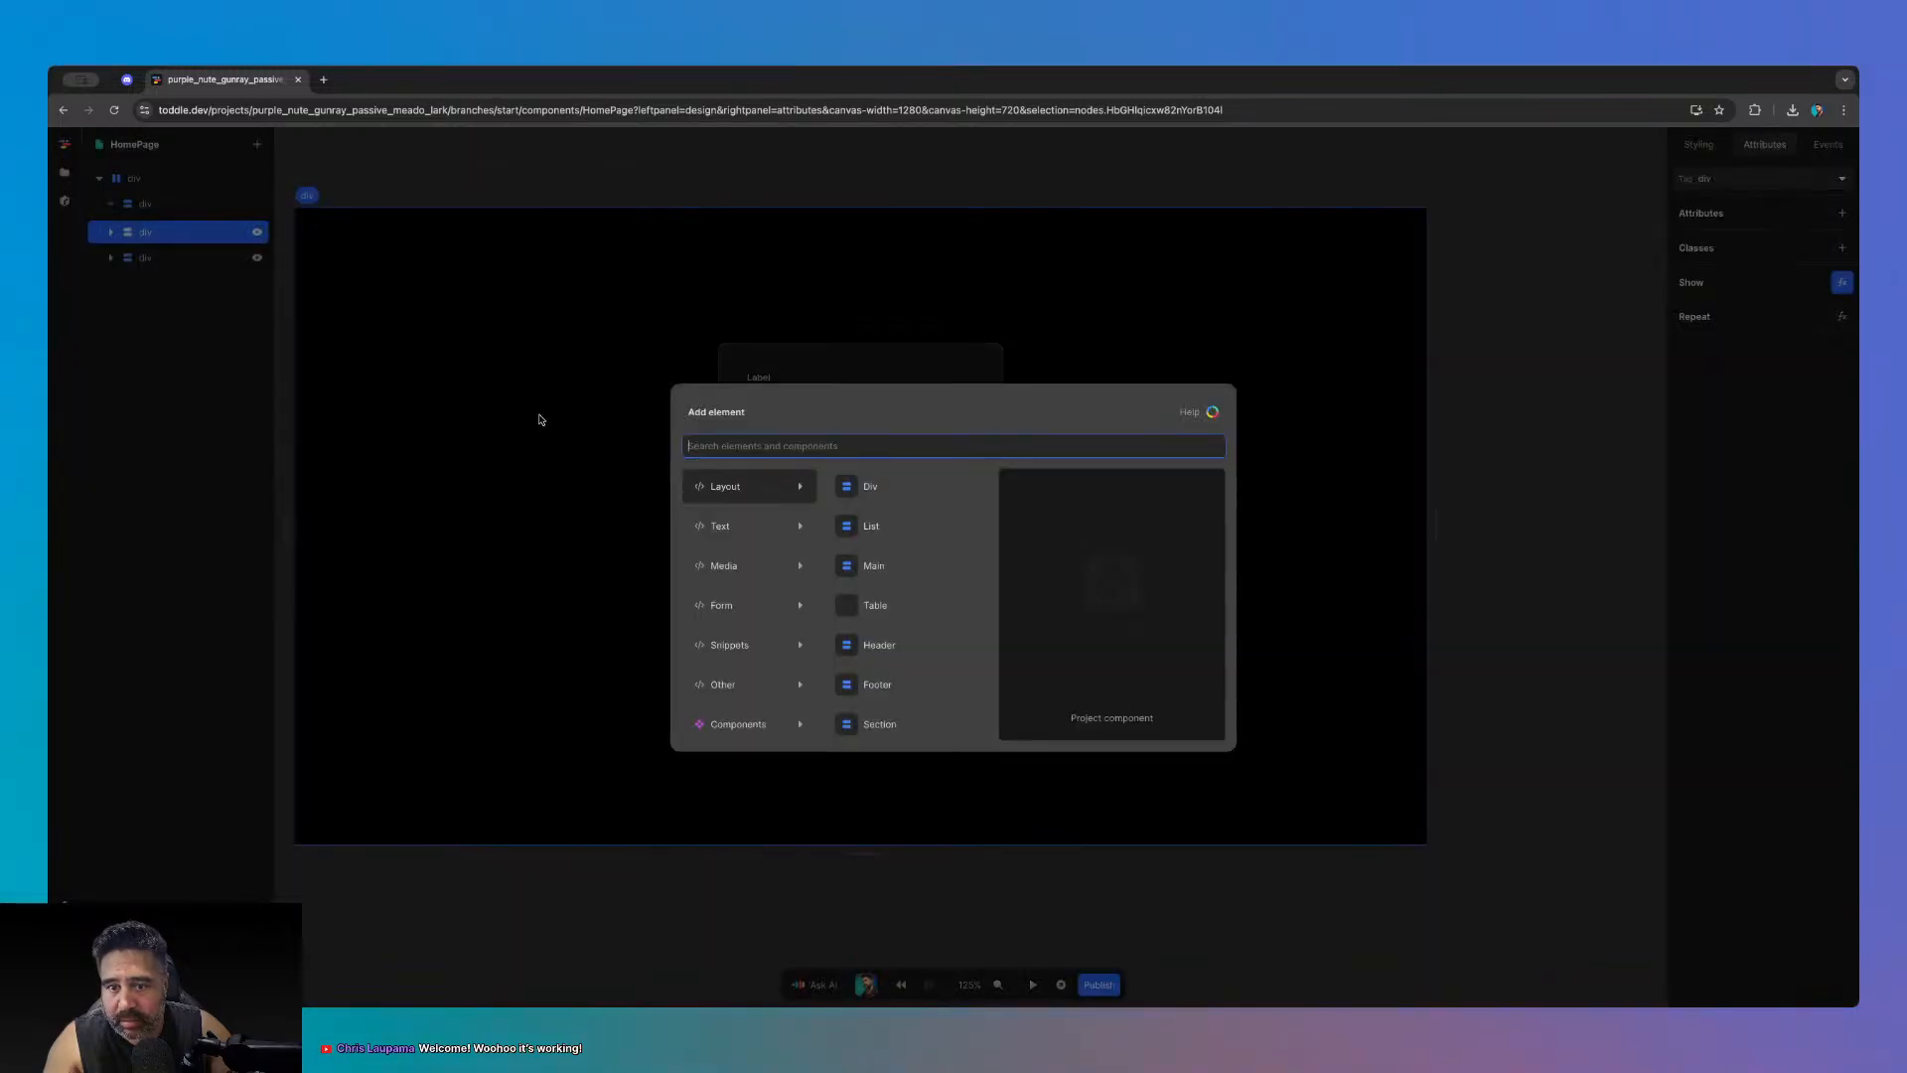
{"action": "left_click", "coordinate": [899, 487]}
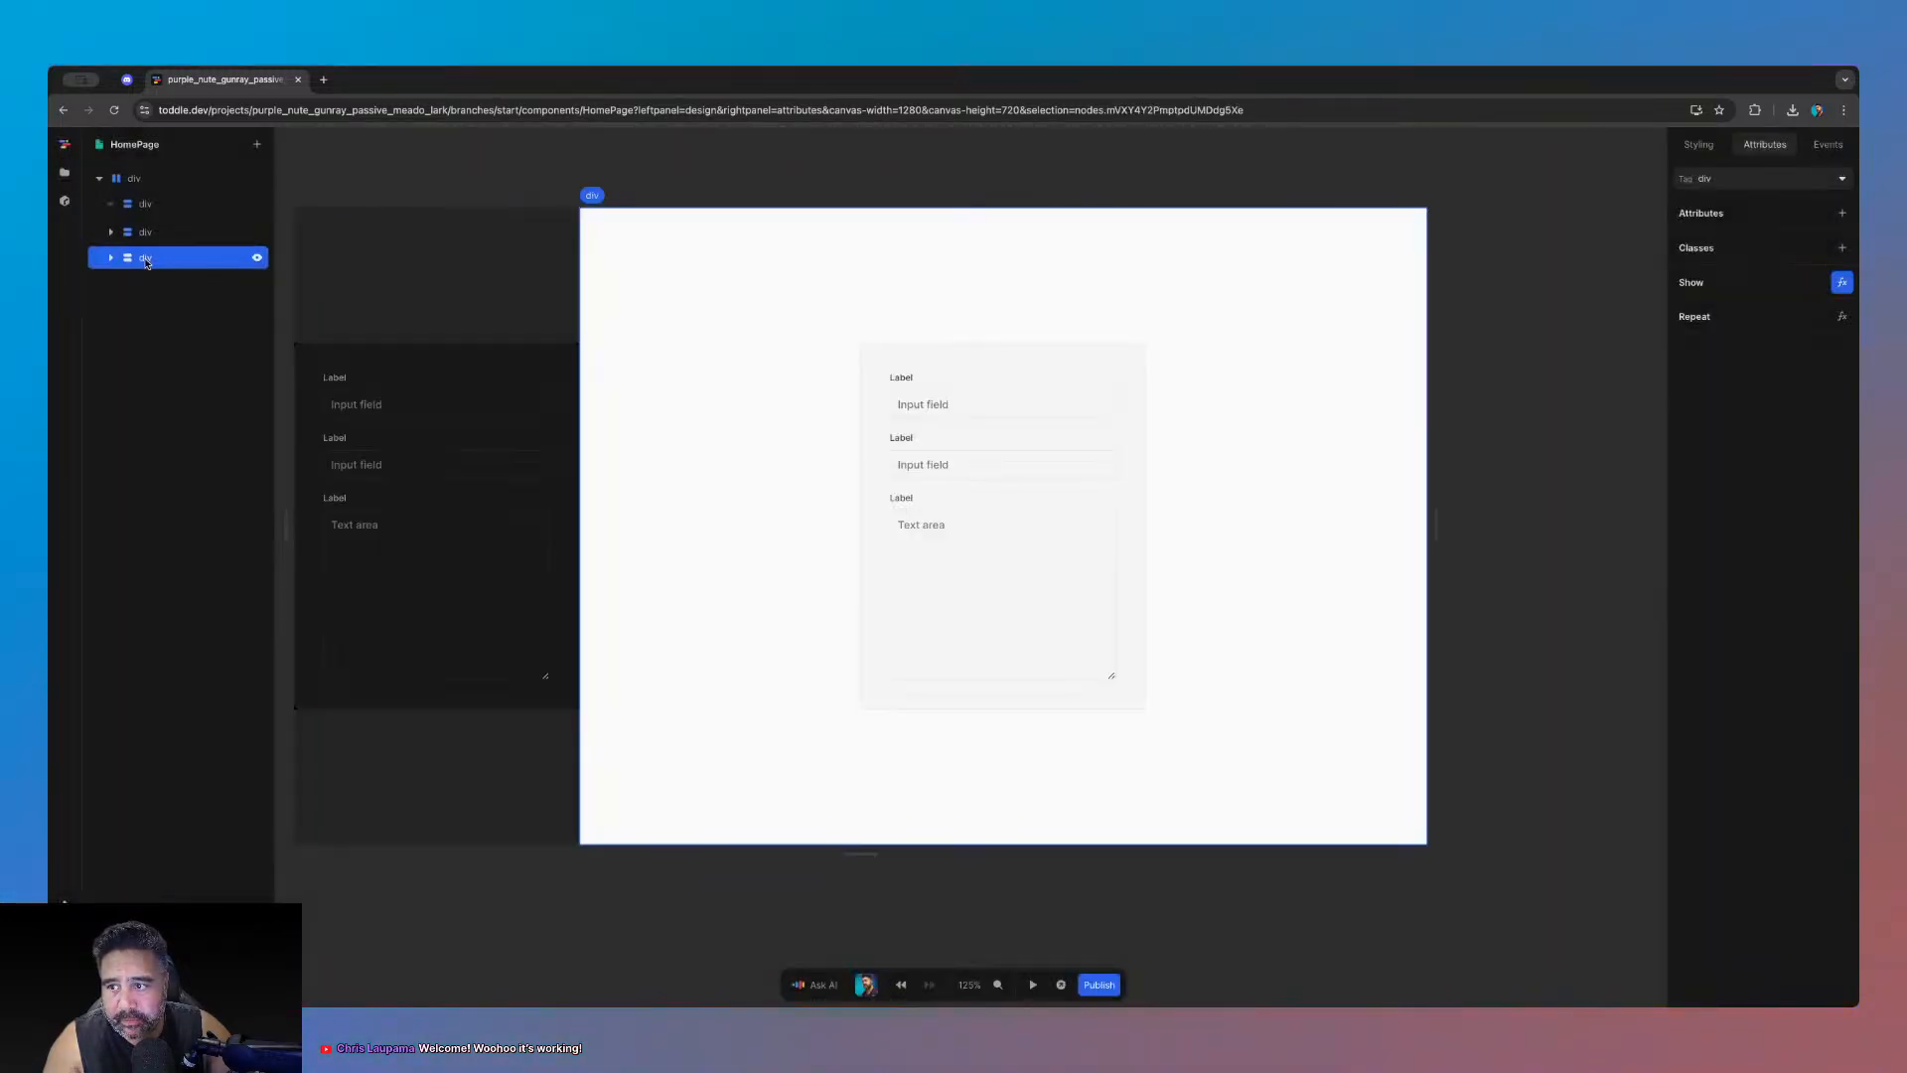
{"action": "left_click_drag", "start_coordinate": [145, 260], "coordinate": [146, 234]}
{"action": "left_click", "coordinate": [111, 234]}
{"action": "left_click", "coordinate": [121, 286]}
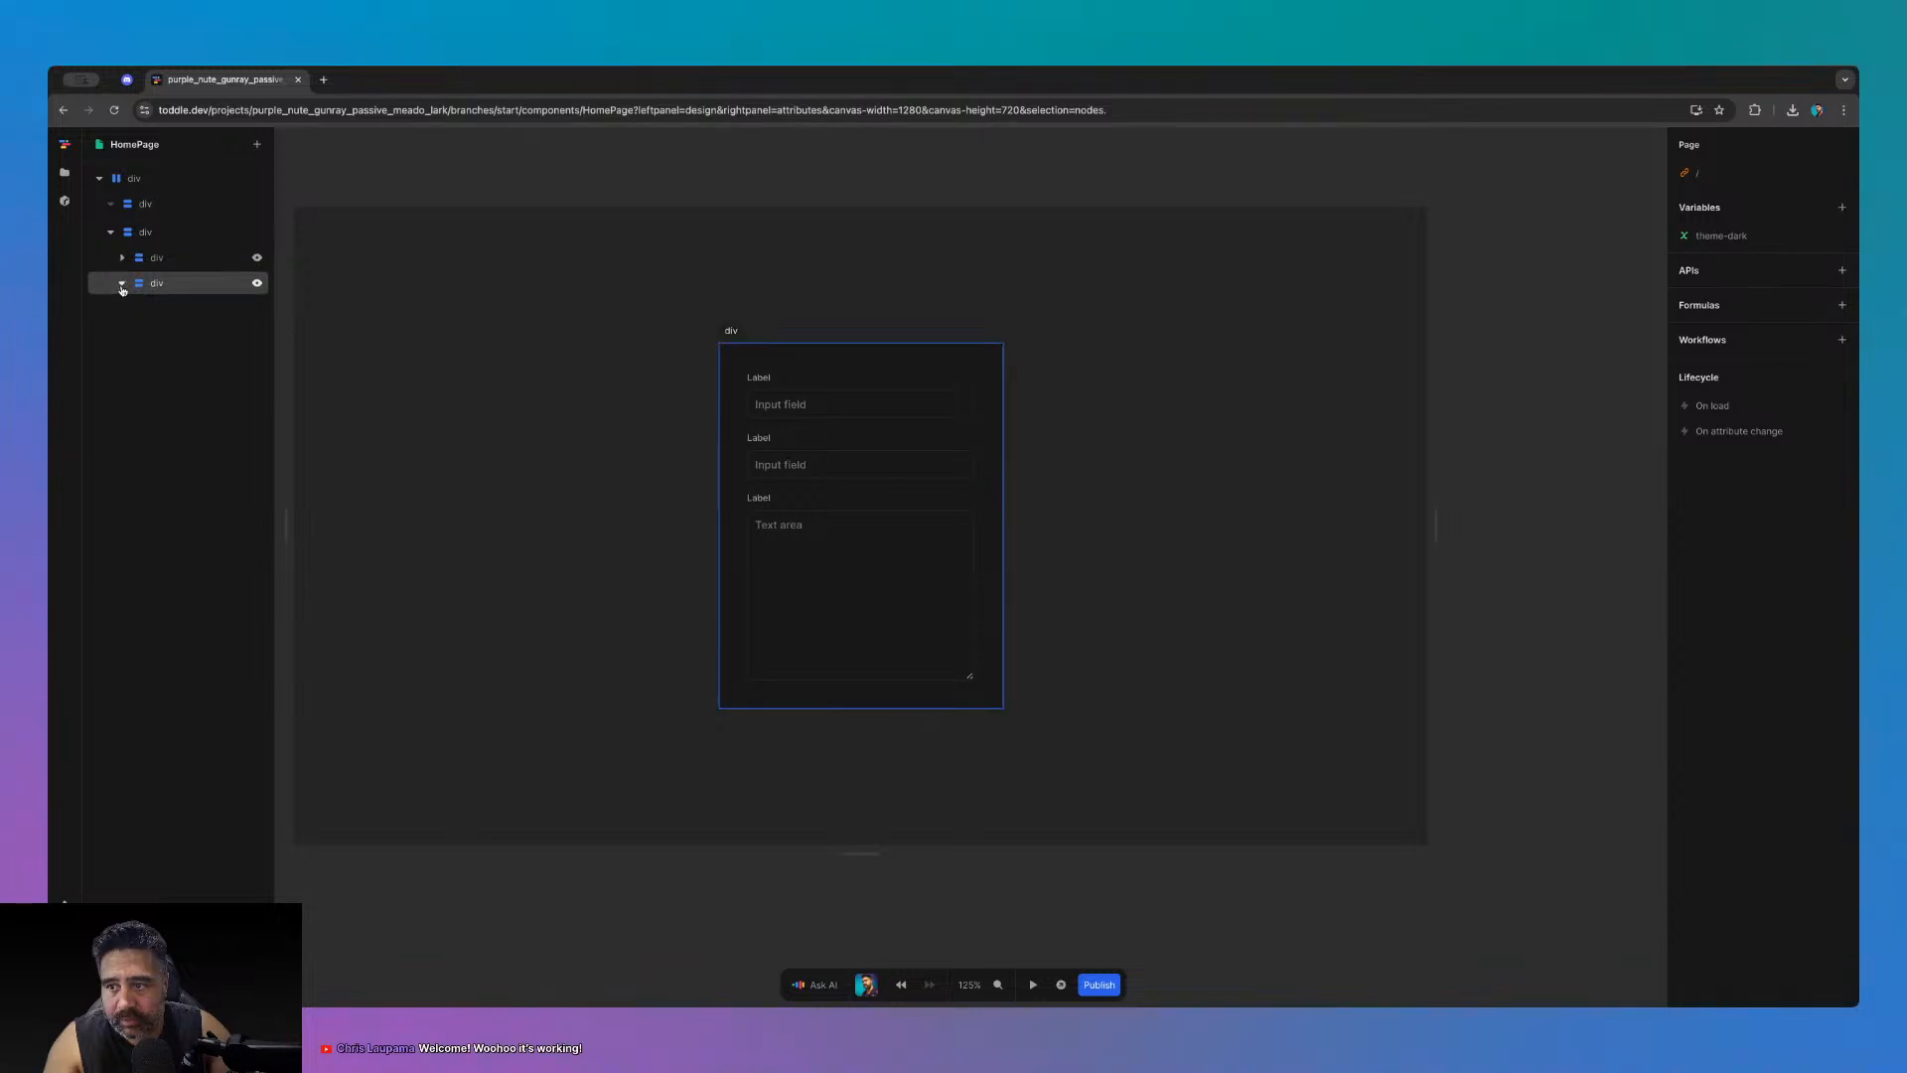
- Check the root div's styling options and select the empty top div
{"action": "left_click", "coordinate": [127, 181]}
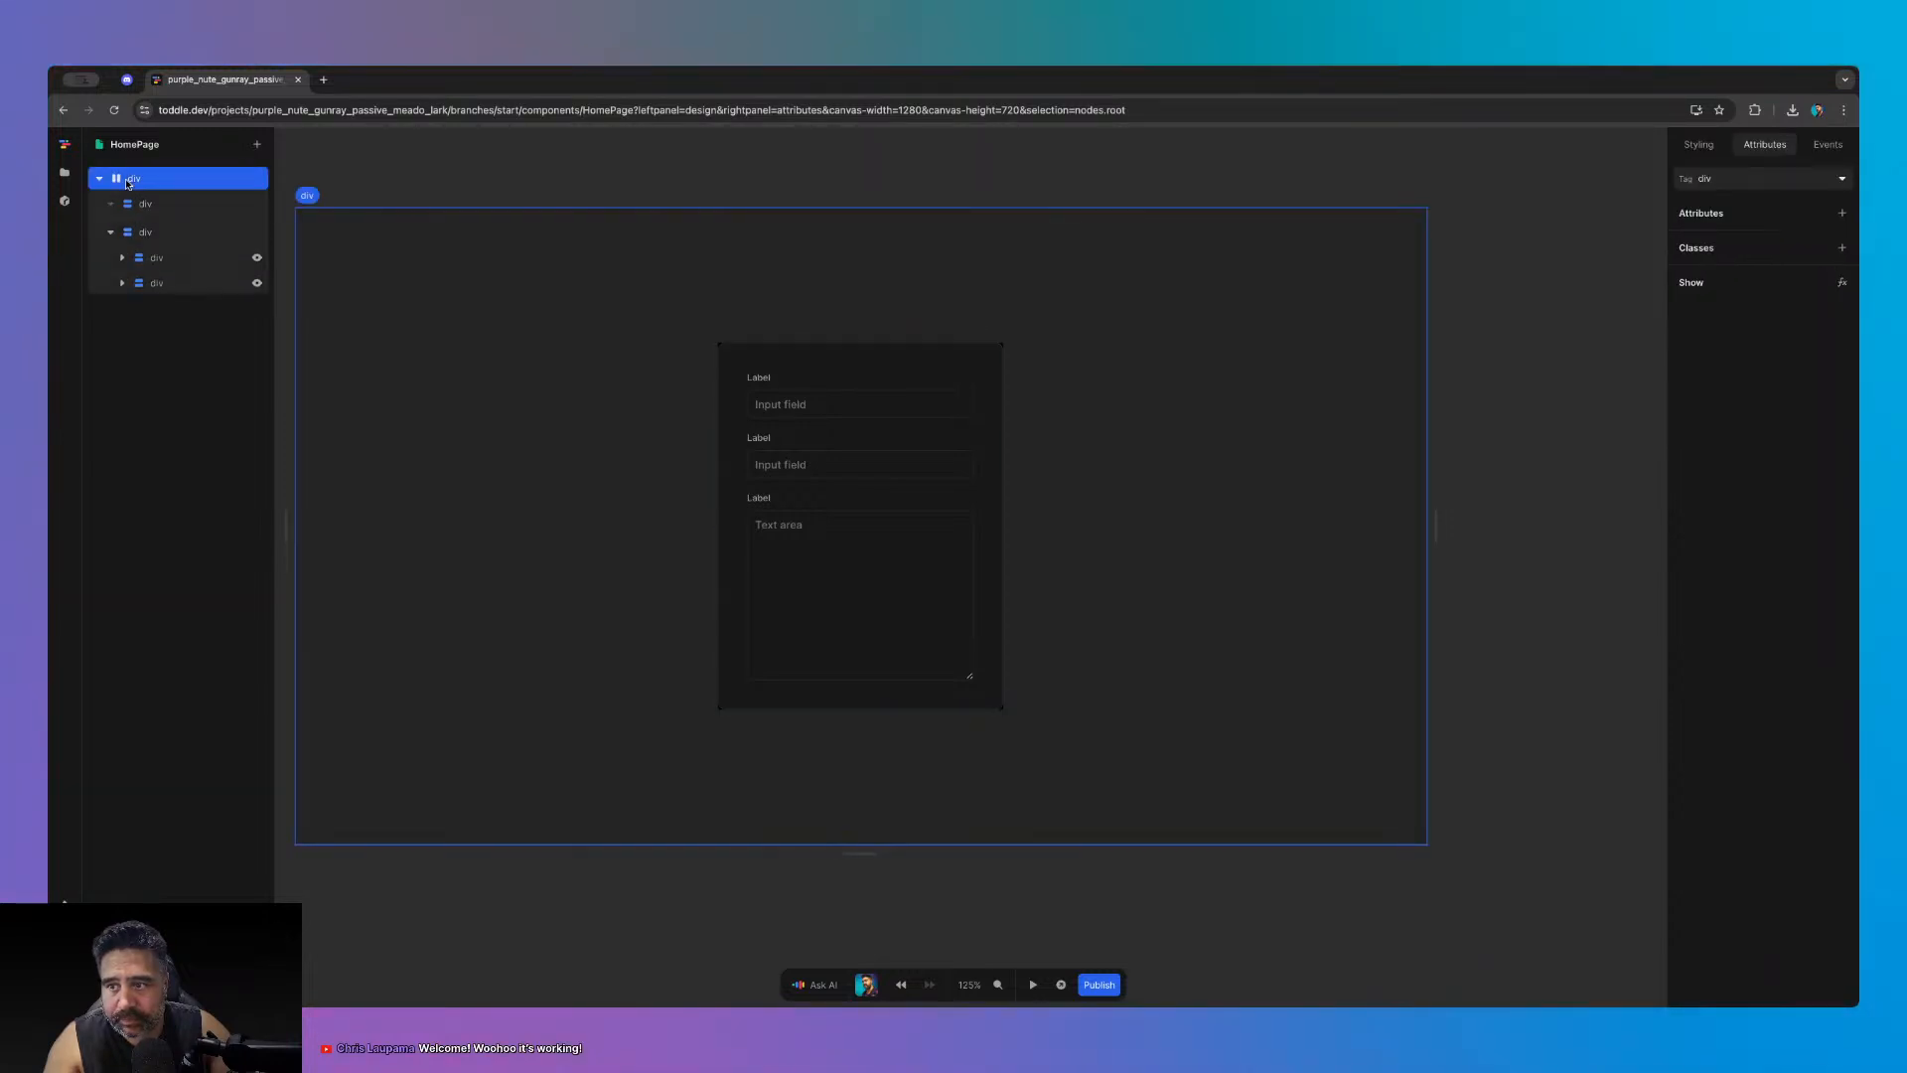
{"action": "left_click", "coordinate": [1699, 144]}
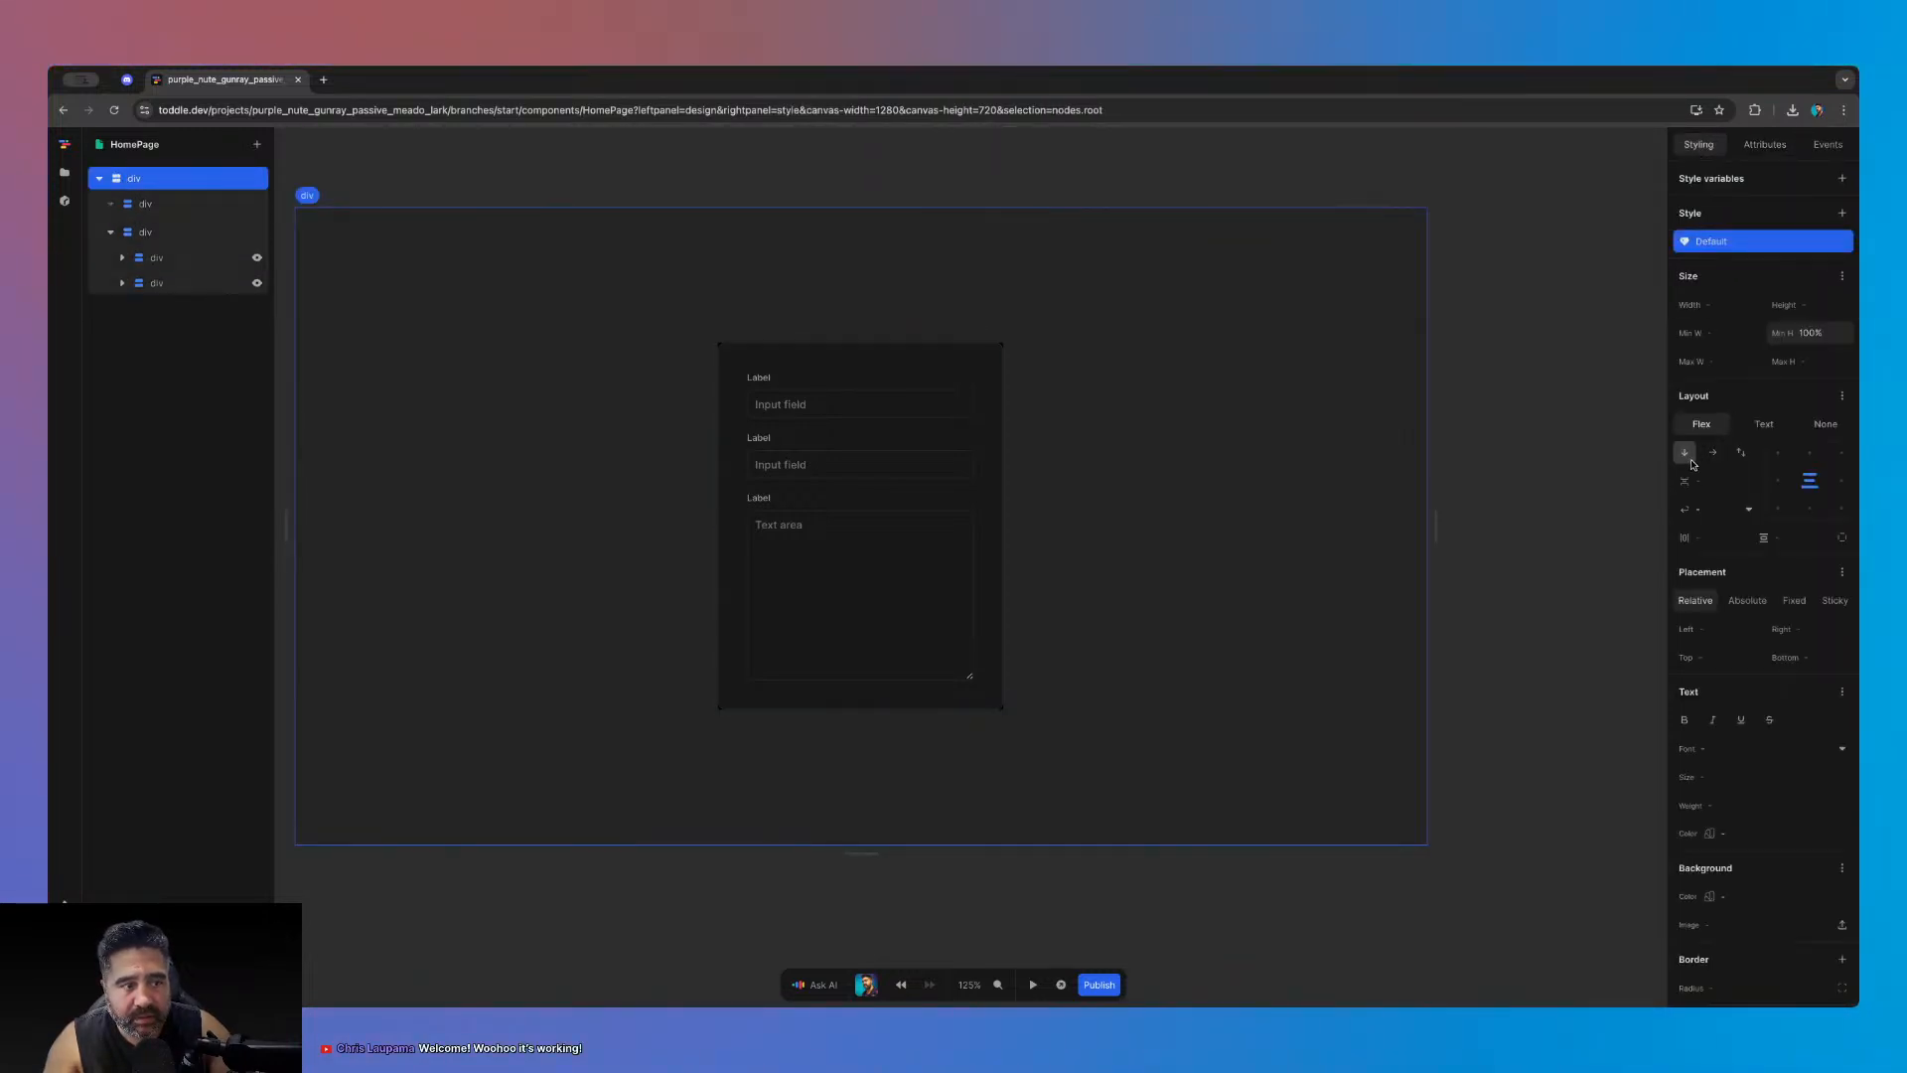
{"action": "left_click", "coordinate": [124, 204]}
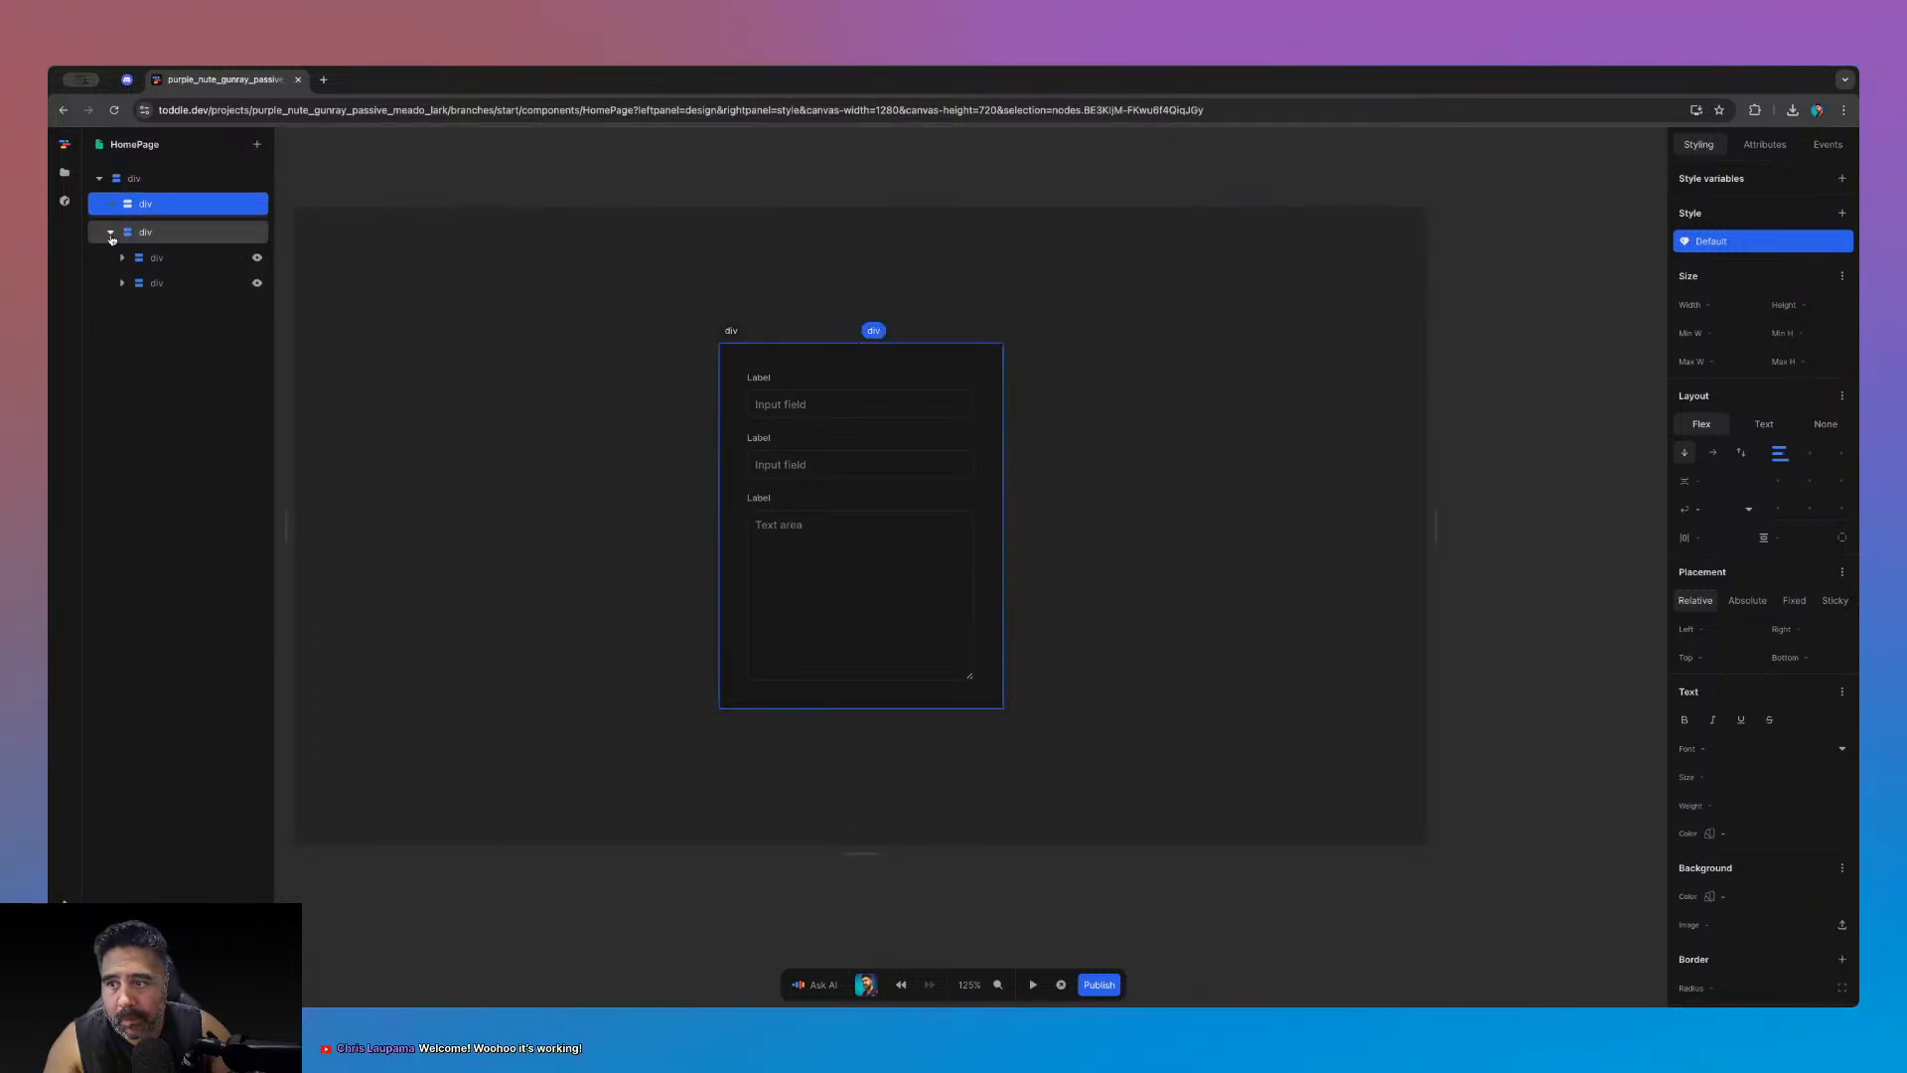
- Set flex 1 on the empty top div, then clear it again
{"action": "left_click", "coordinate": [1843, 275]}
{"action": "type", "text": "1"}
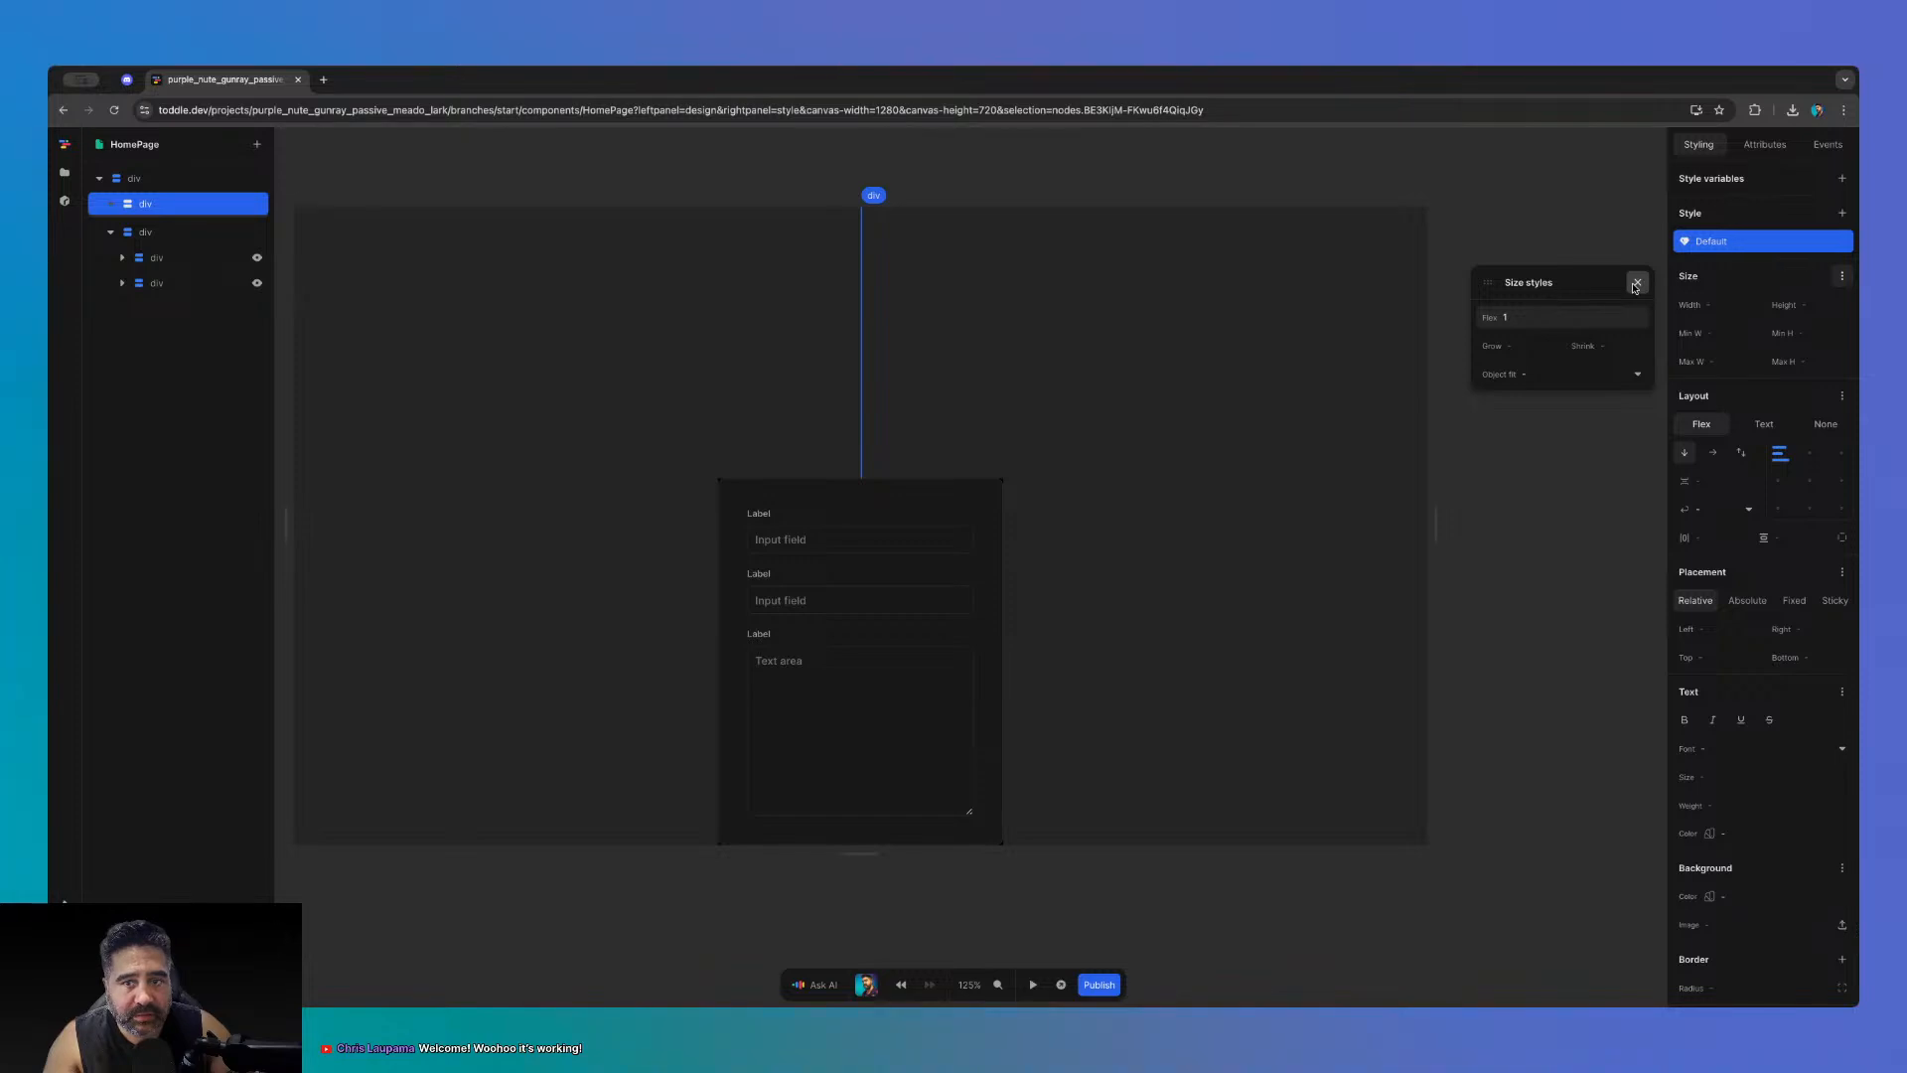
{"action": "left_click", "coordinate": [1636, 283]}
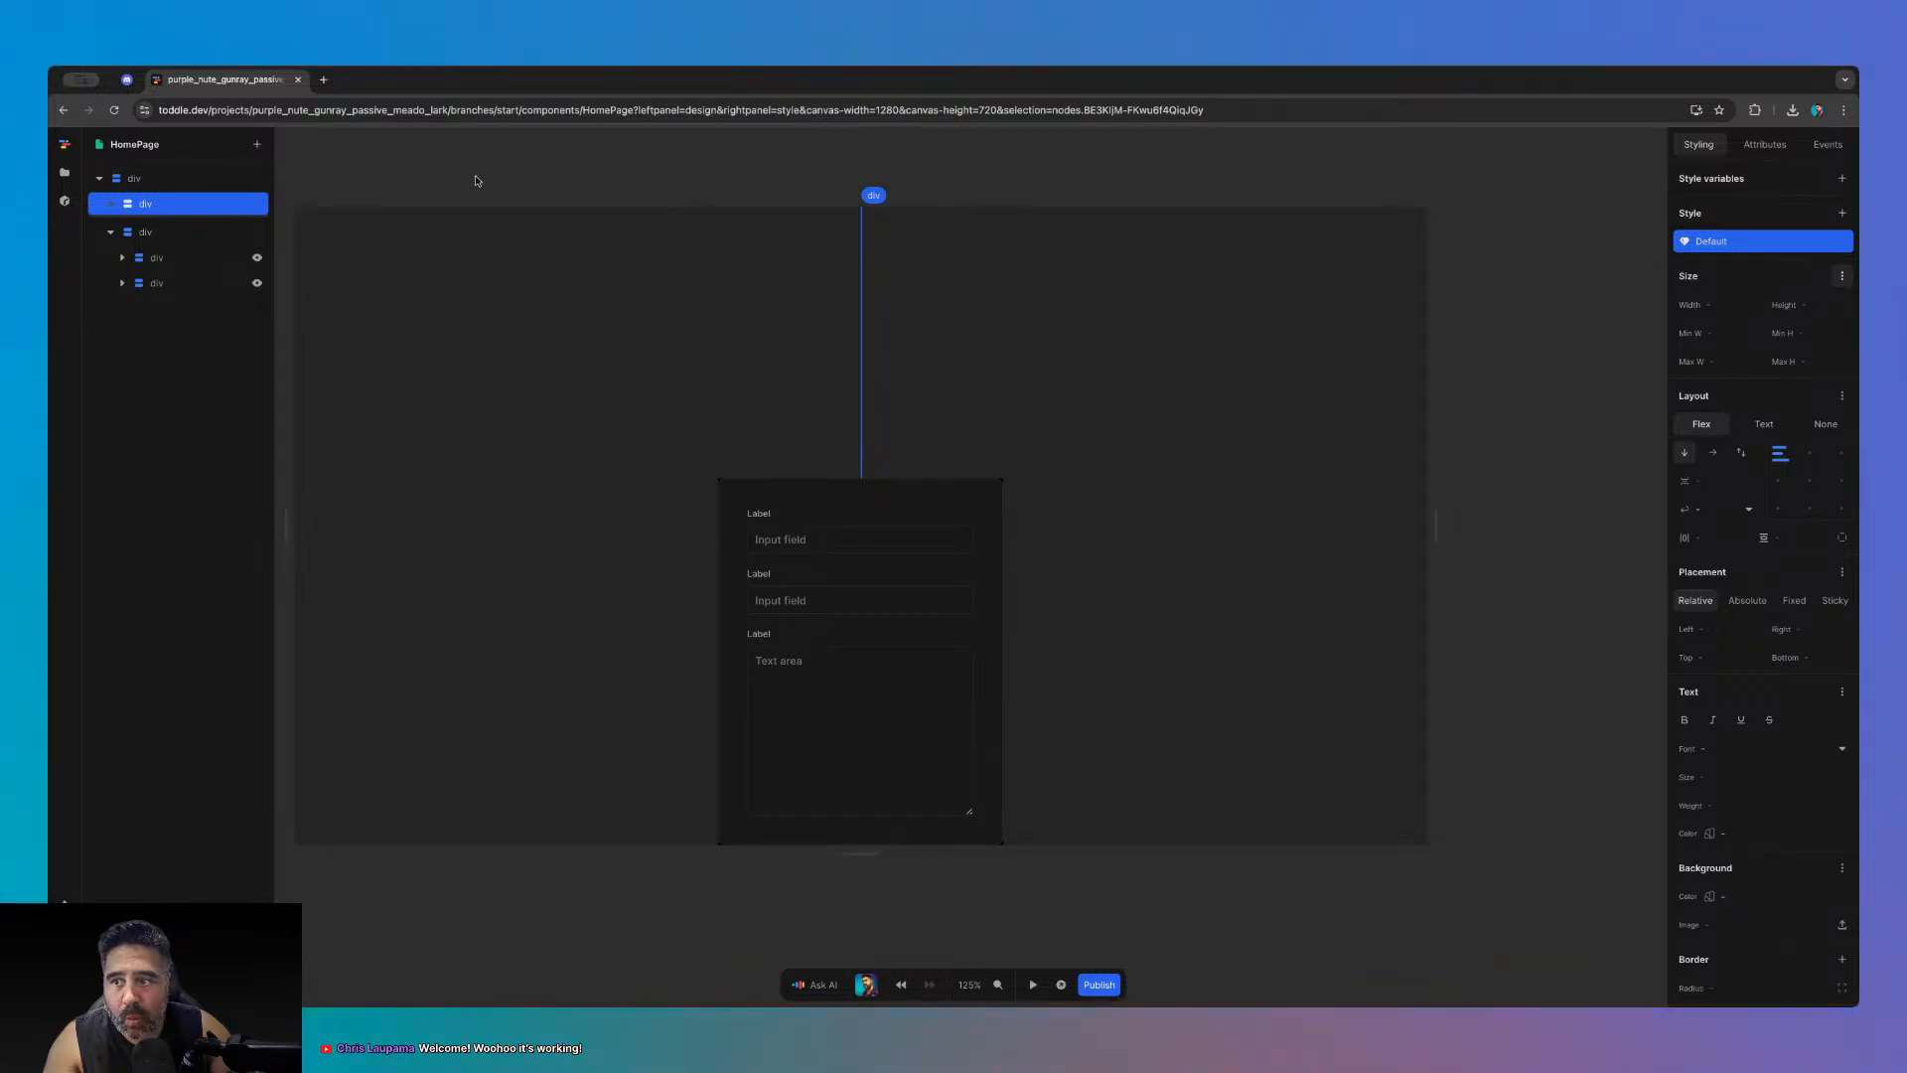
{"action": "left_click", "coordinate": [1842, 275]}
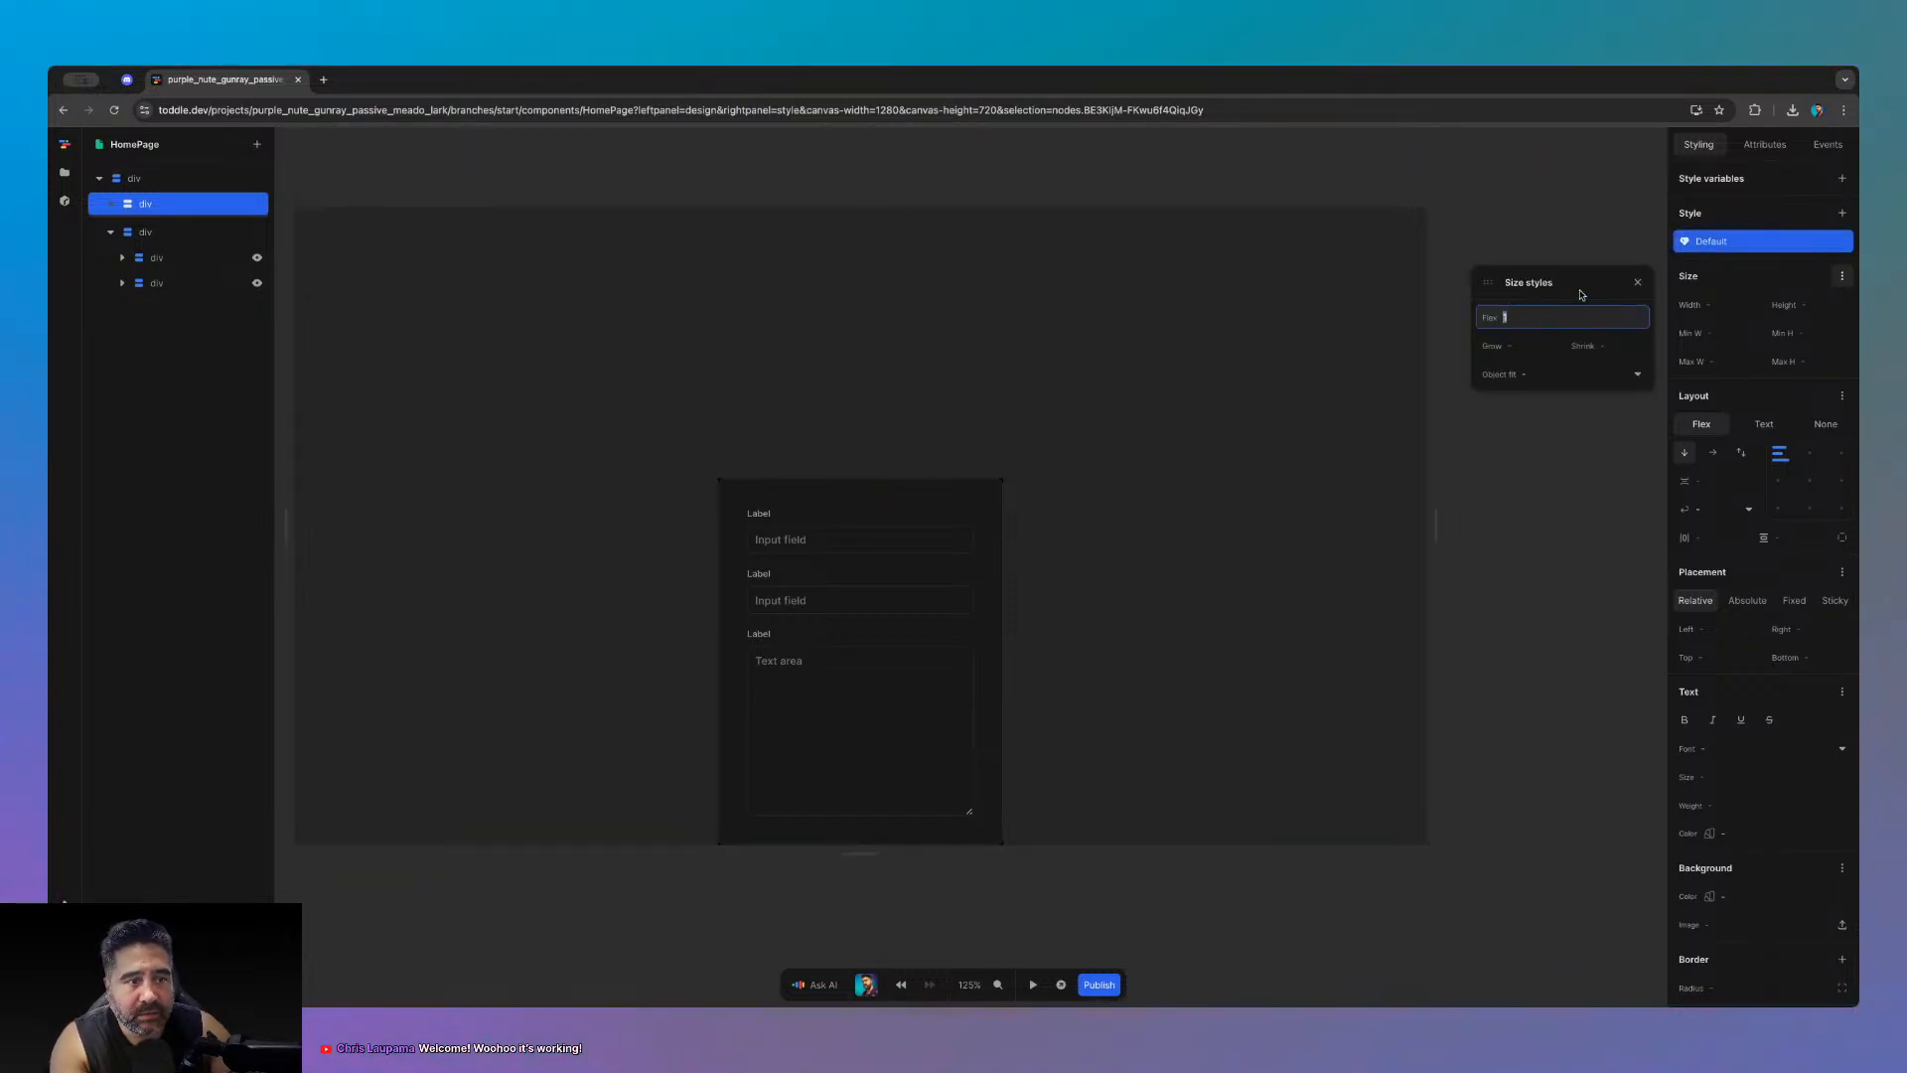
{"action": "key", "text": "BackSpace"}
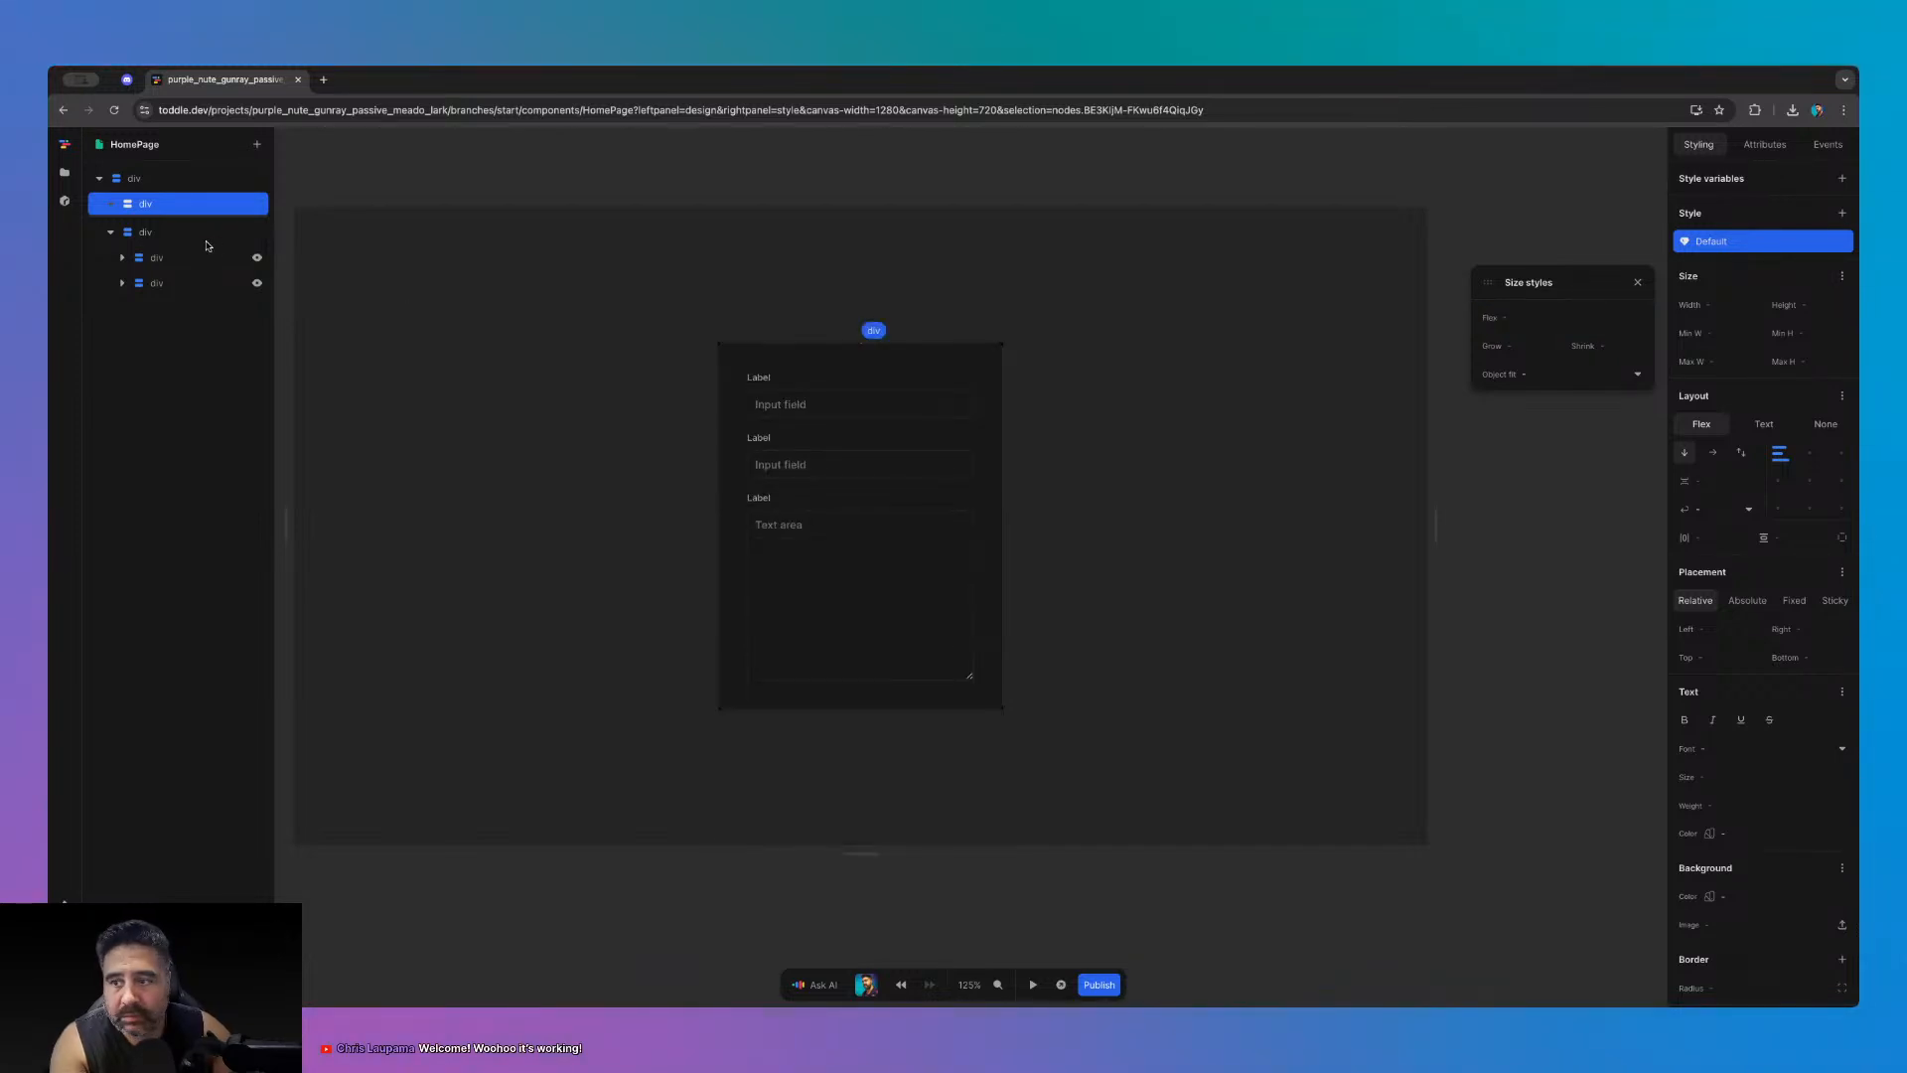
- Give the wrapper div flex 1 and width 100%
{"action": "left_click", "coordinate": [208, 239]}
{"action": "left_click", "coordinate": [1843, 278]}
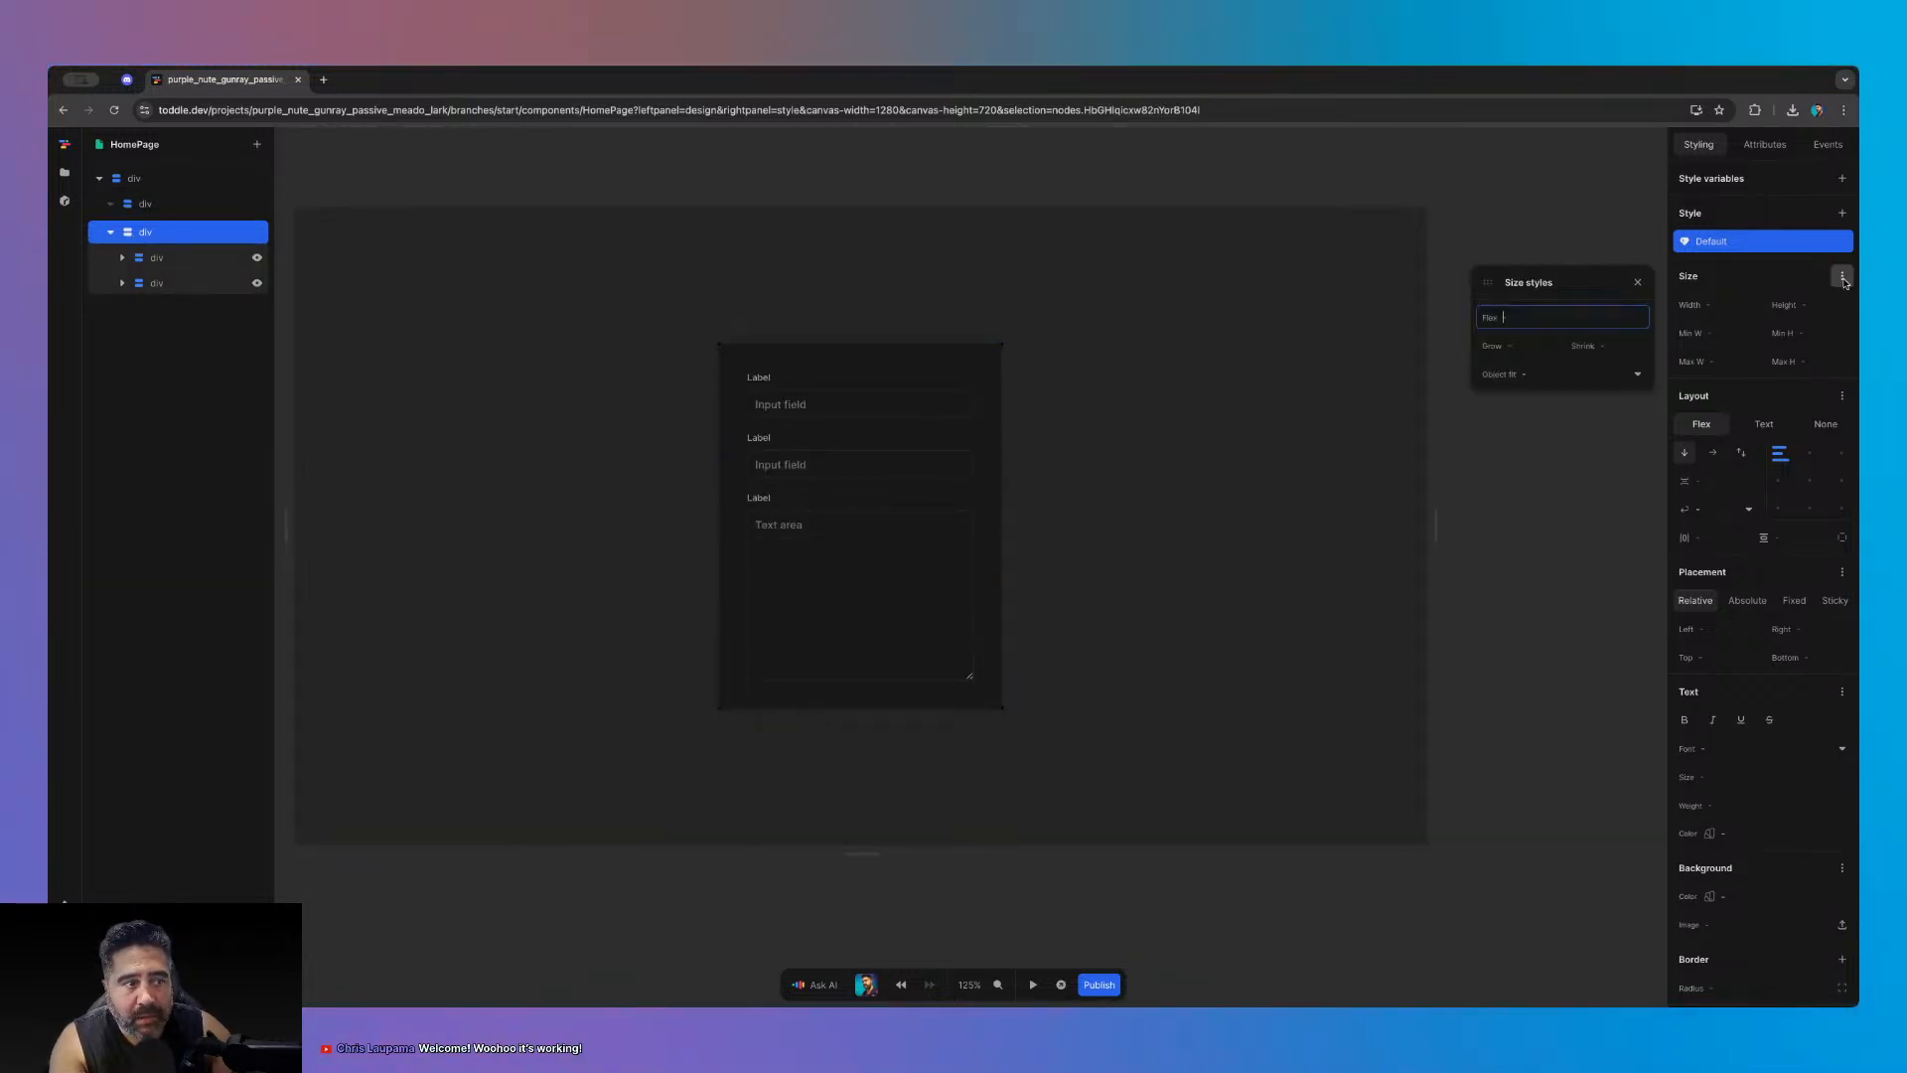
{"action": "type", "text": "1"}
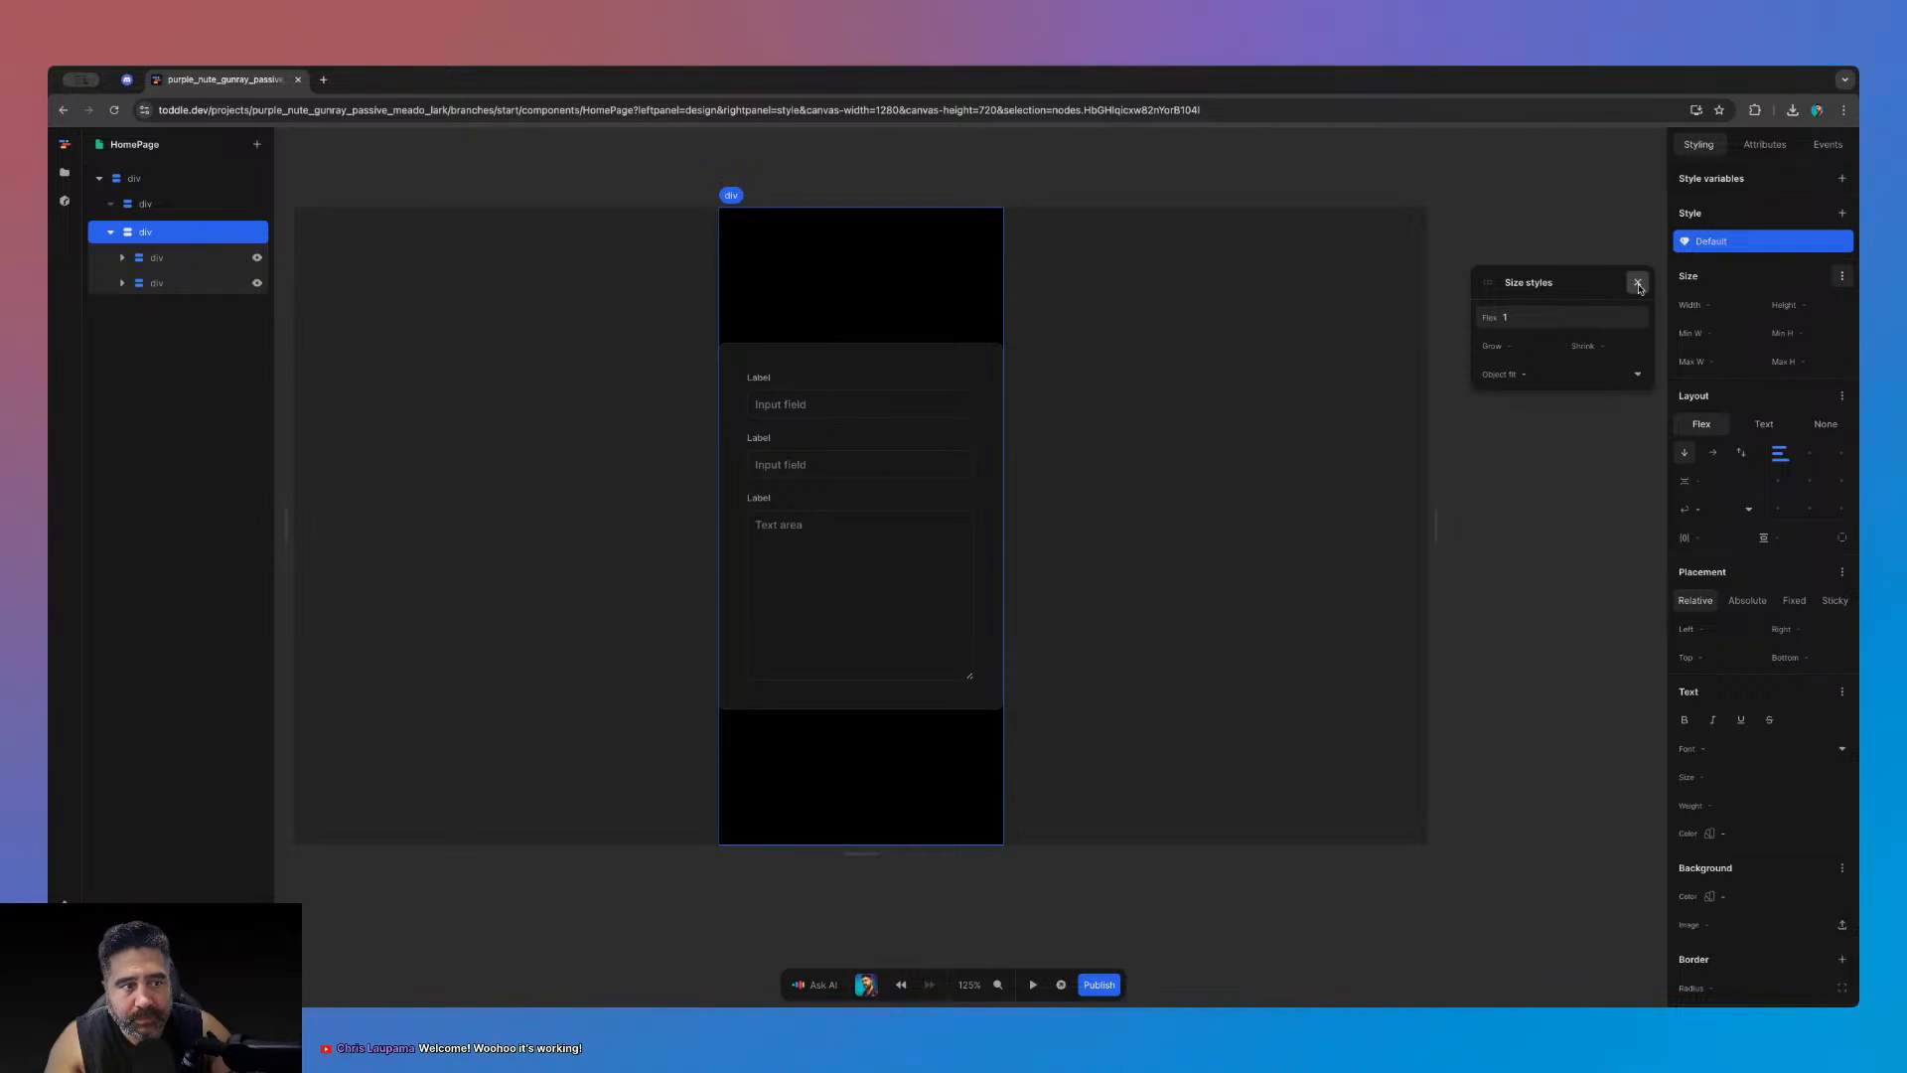
{"action": "left_click", "coordinate": [1638, 282]}
{"action": "left_click", "coordinate": [1753, 306]}
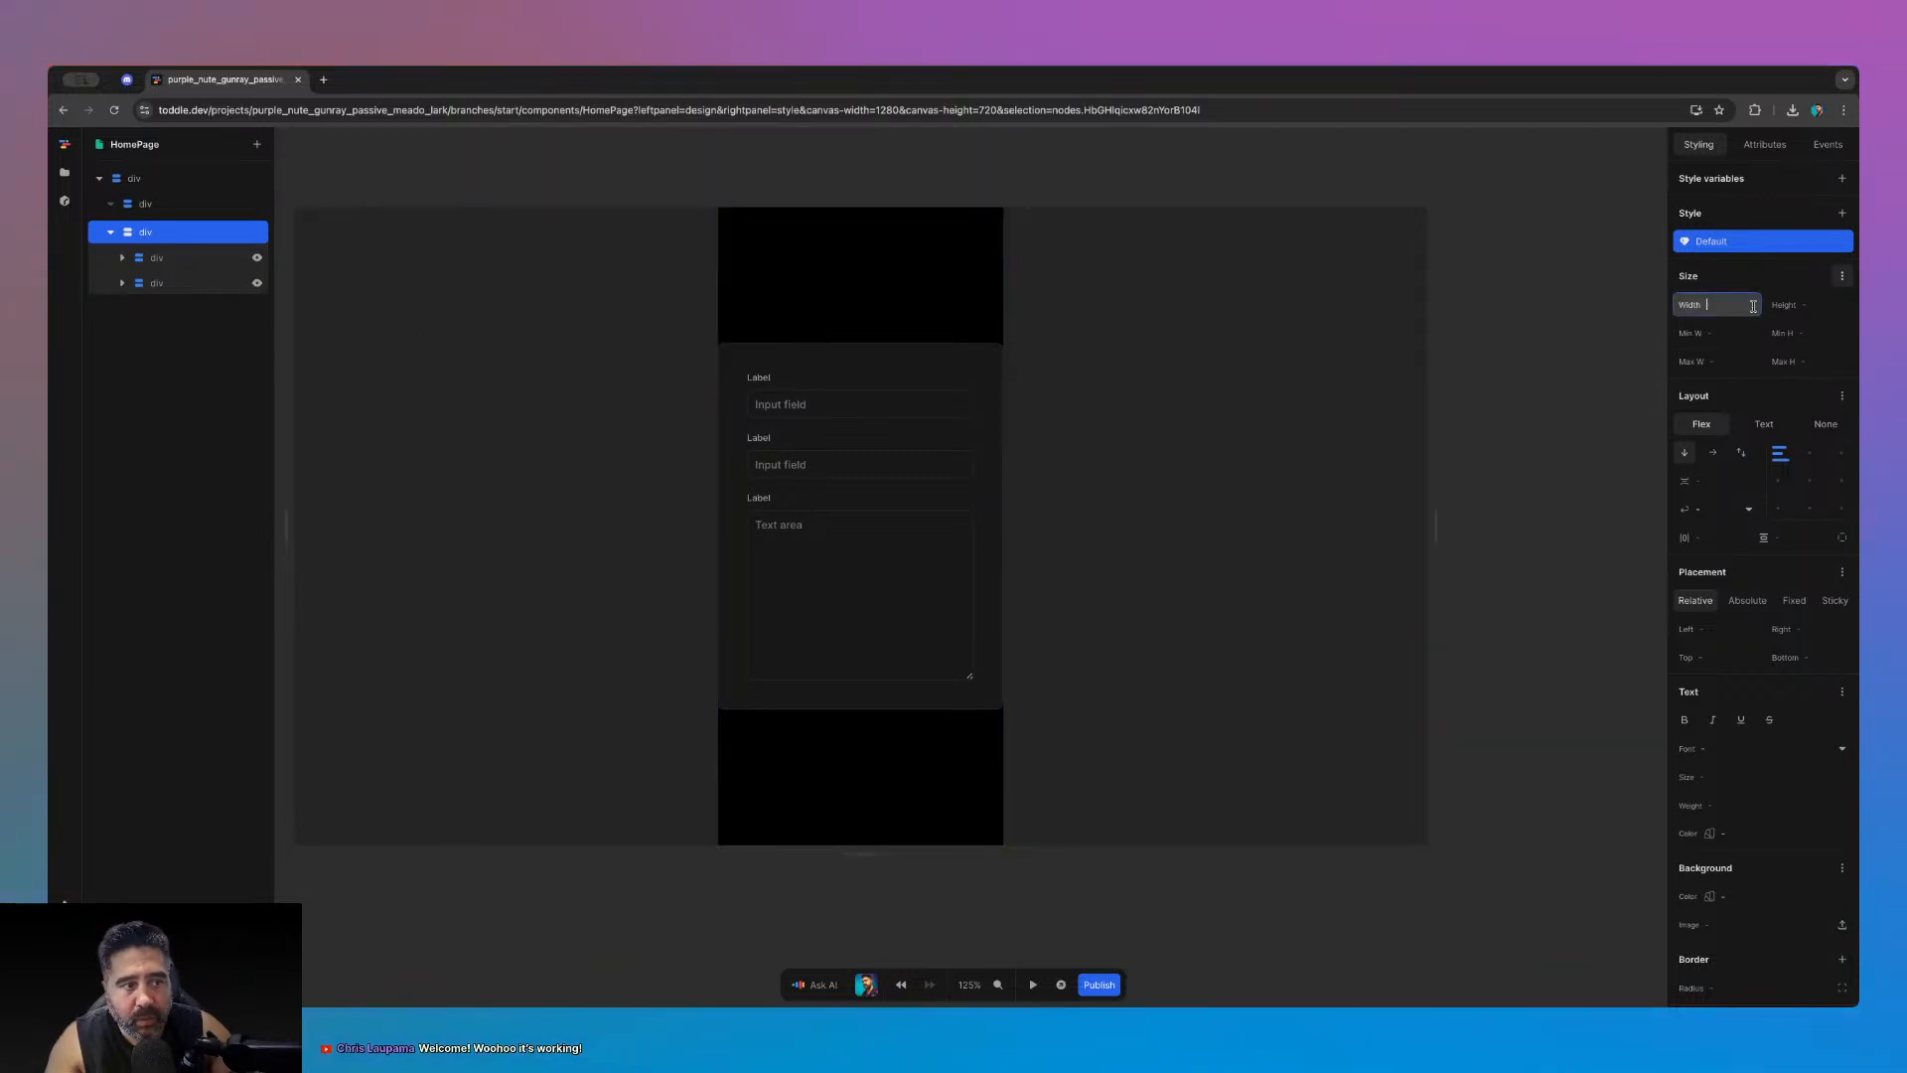
{"action": "type", "text": "100%"}
{"action": "key", "text": "Return"}
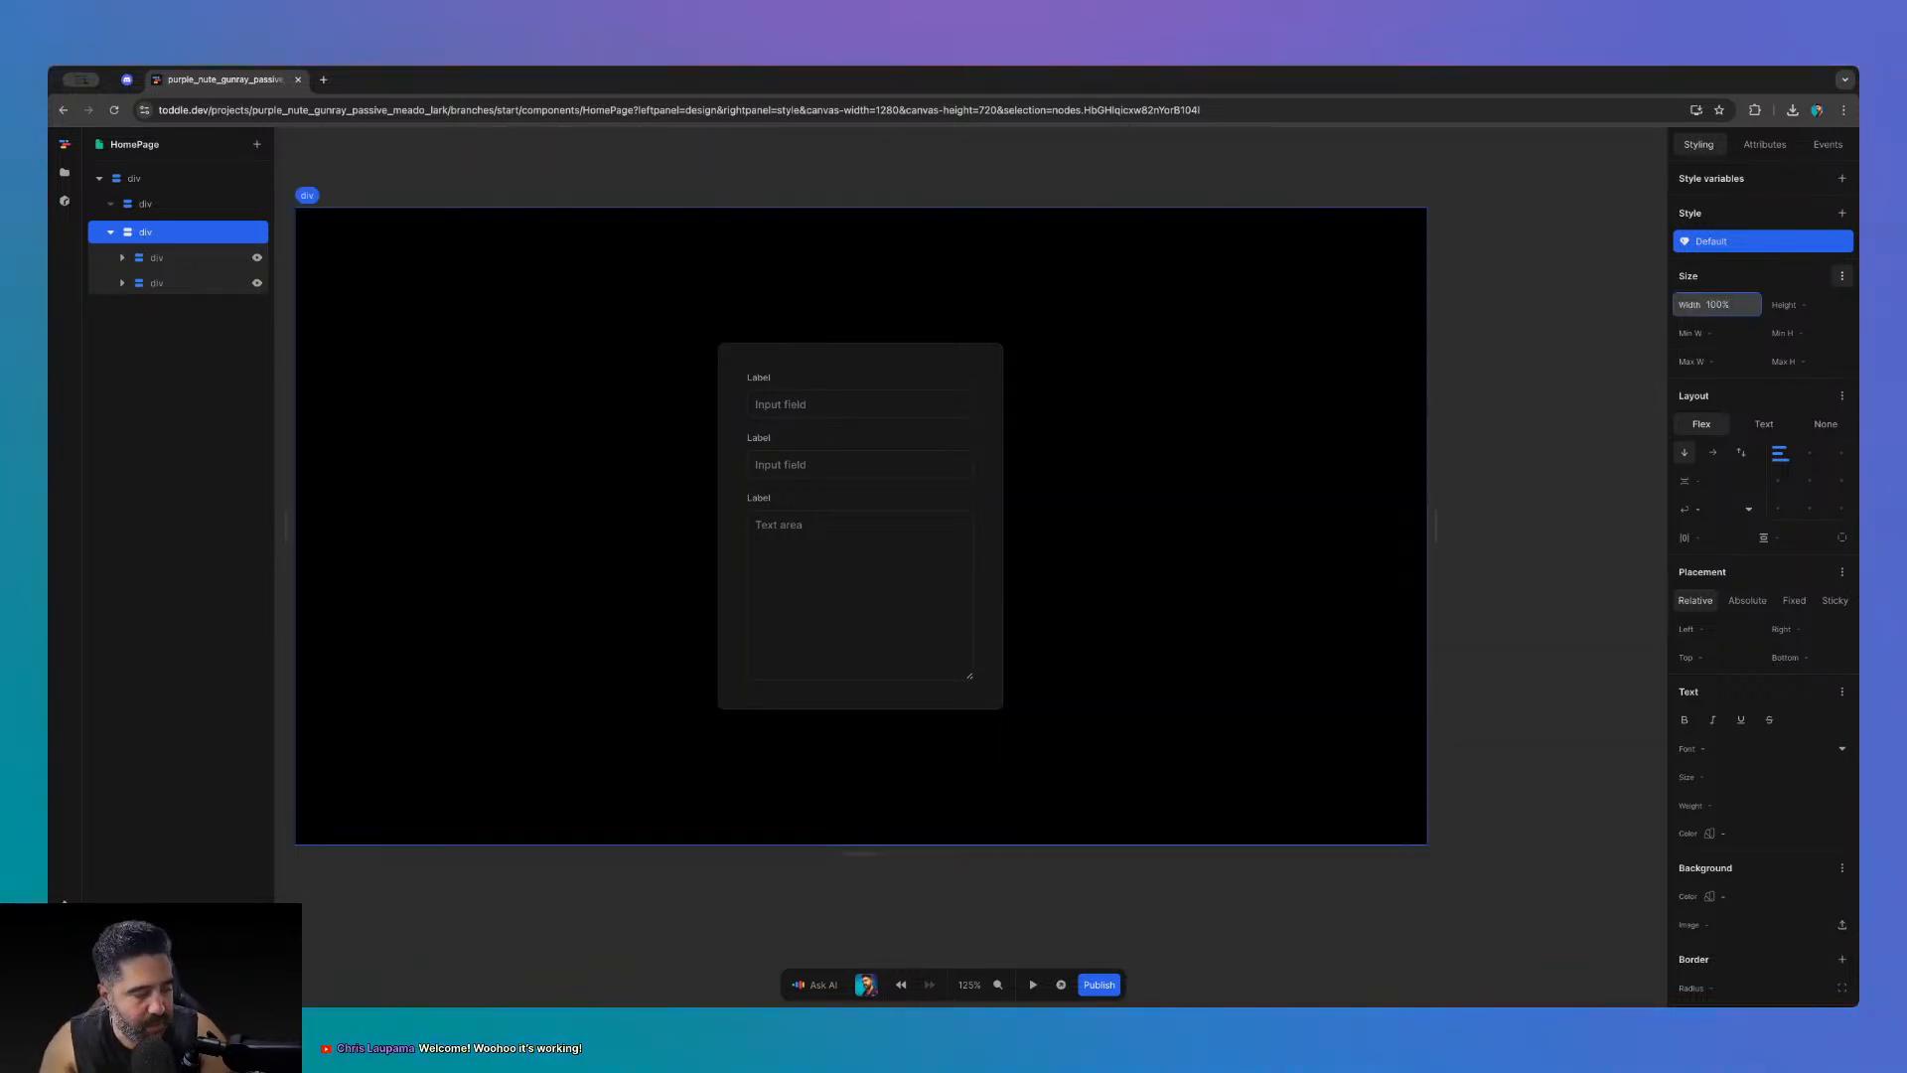
{"action": "left_click", "coordinate": [1586, 396]}
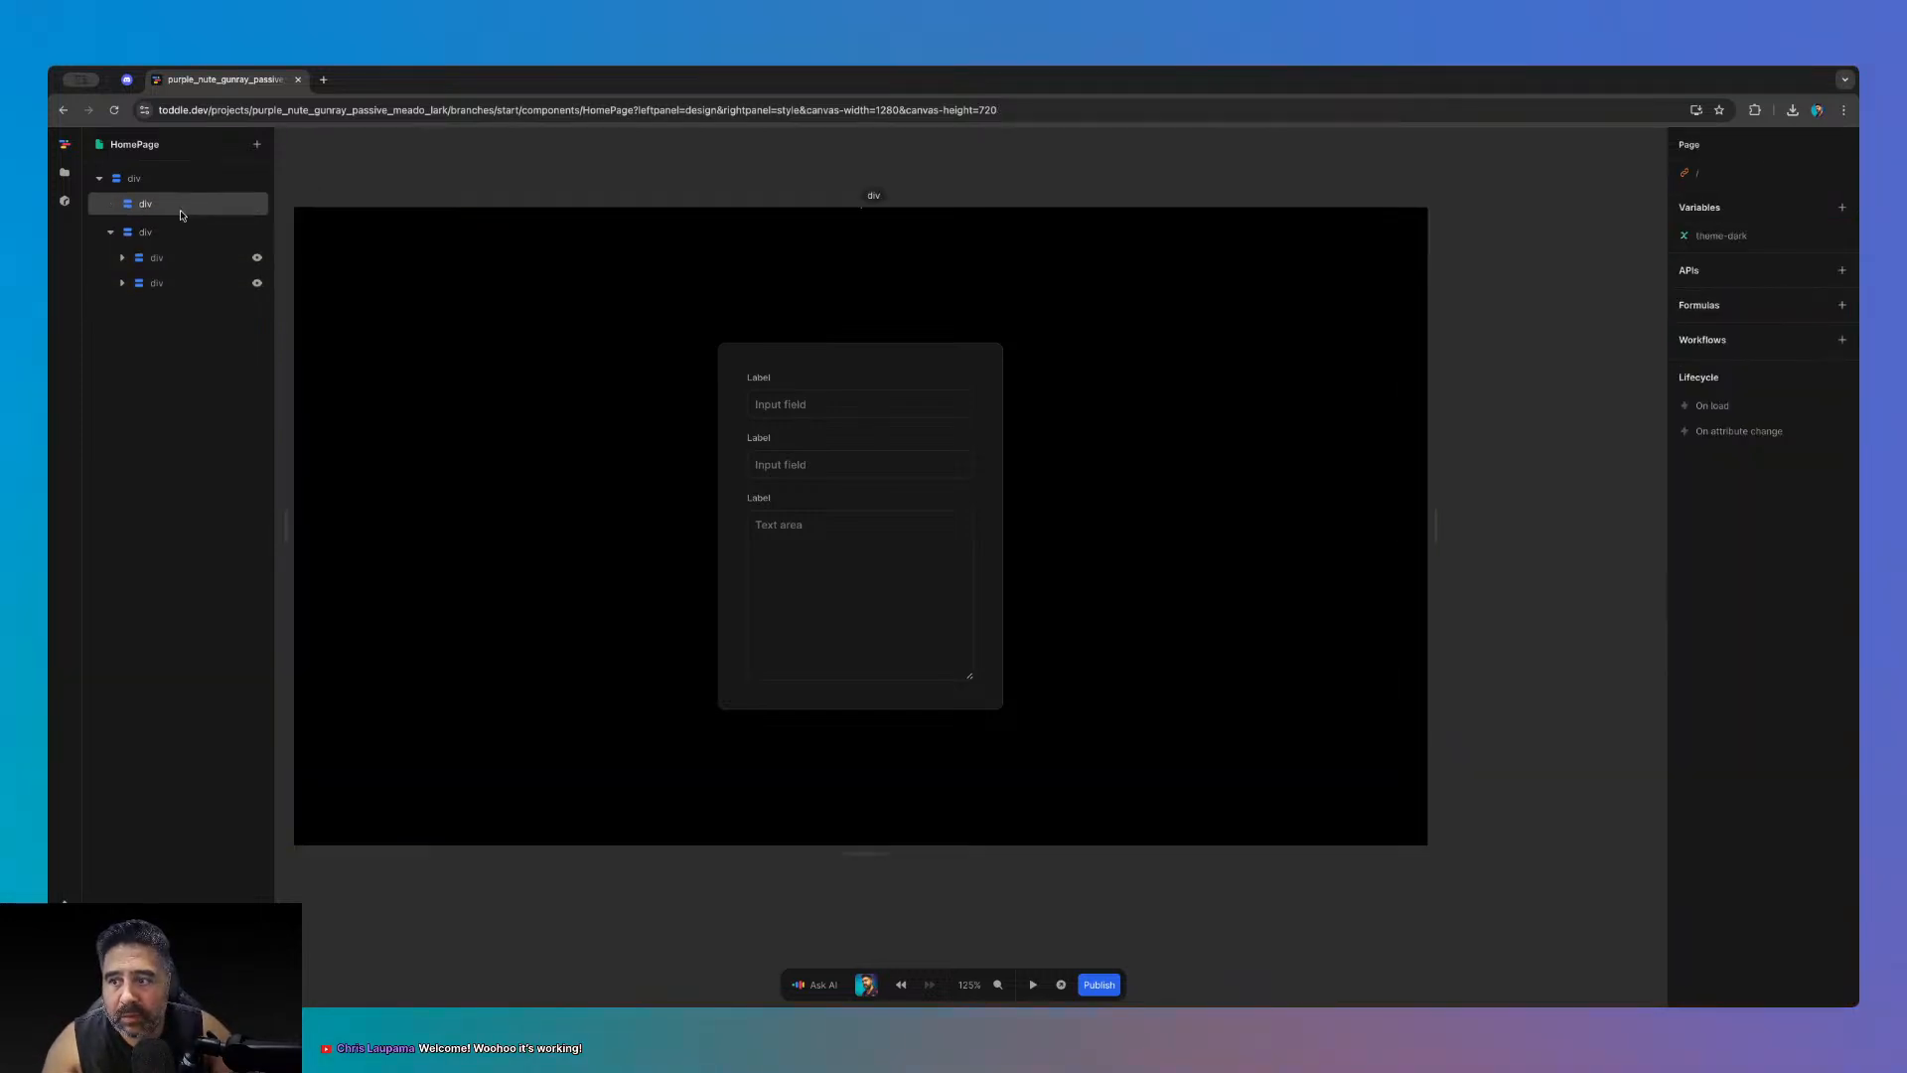
- Give the top div a 3rem height, trying and then removing a flex value of 1
{"action": "left_click", "coordinate": [111, 234]}
{"action": "left_click", "coordinate": [149, 205]}
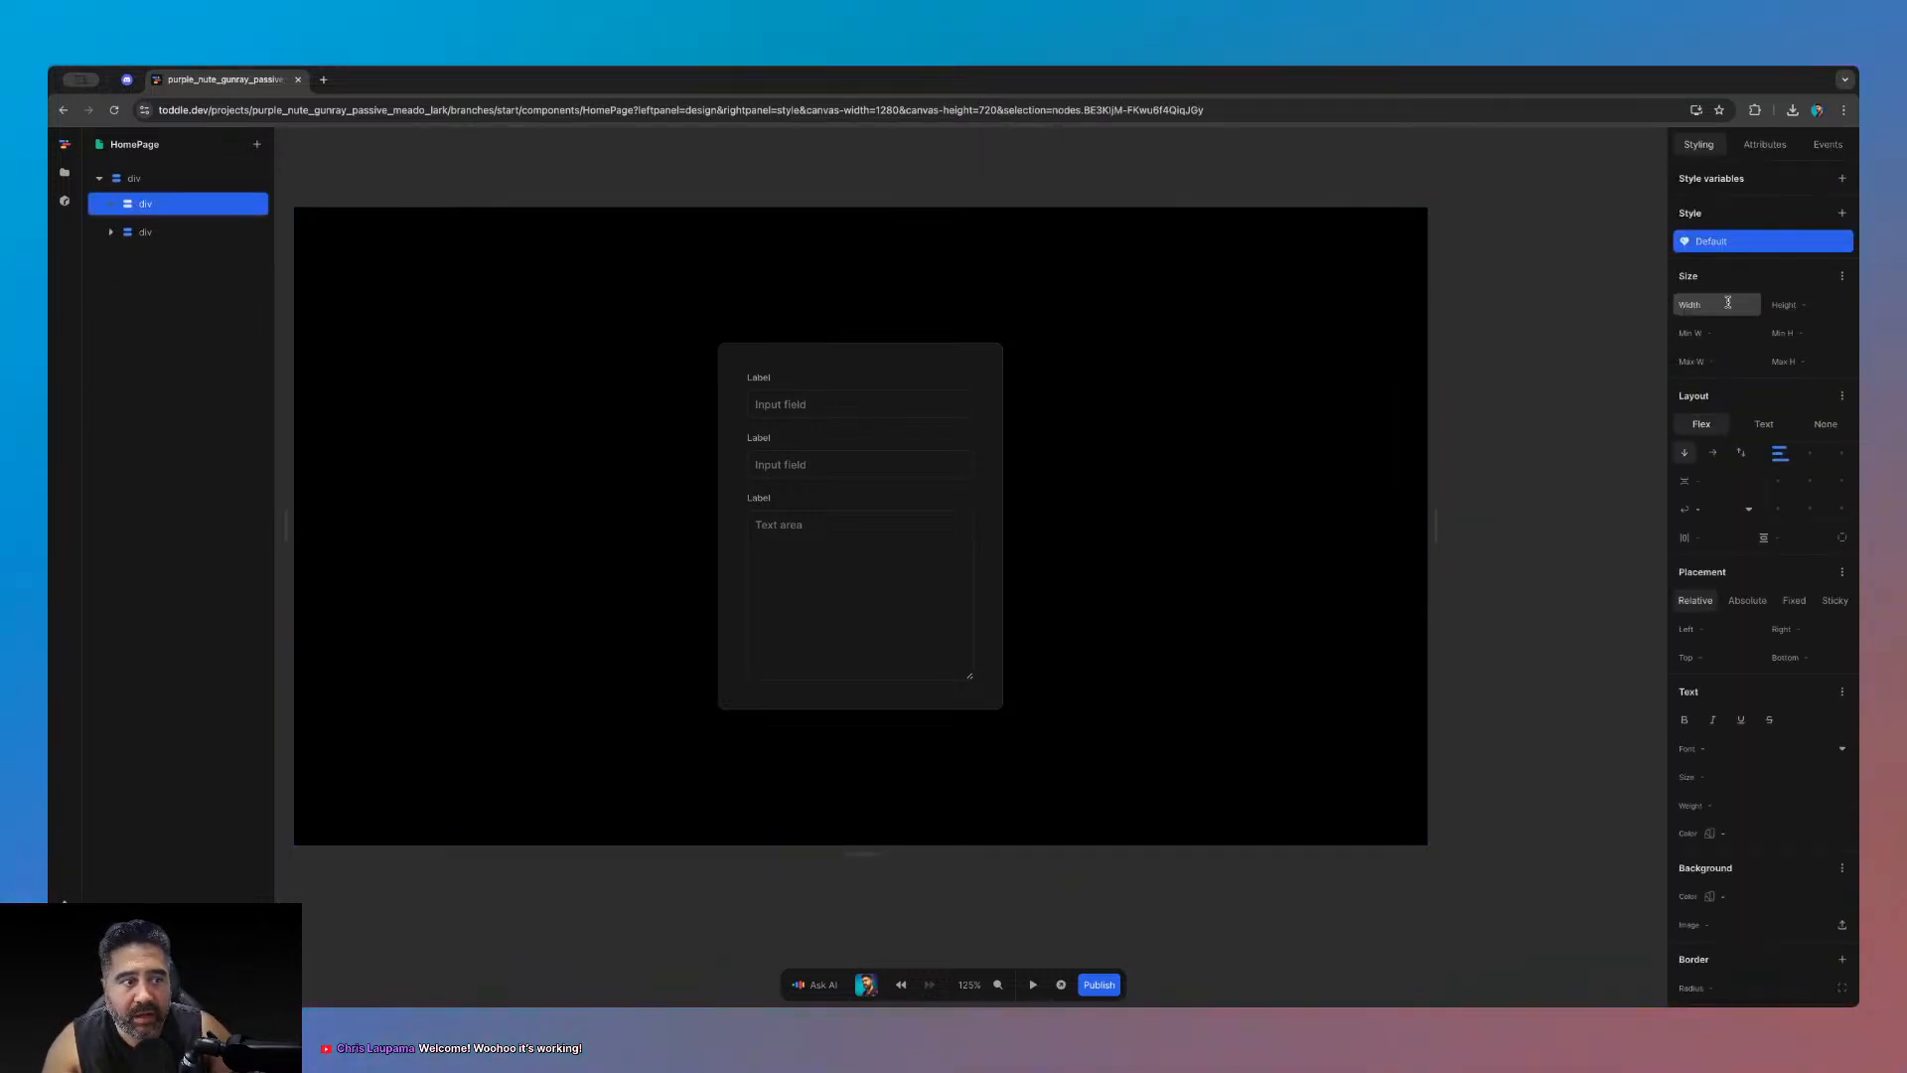
{"action": "left_click", "coordinate": [1813, 307]}
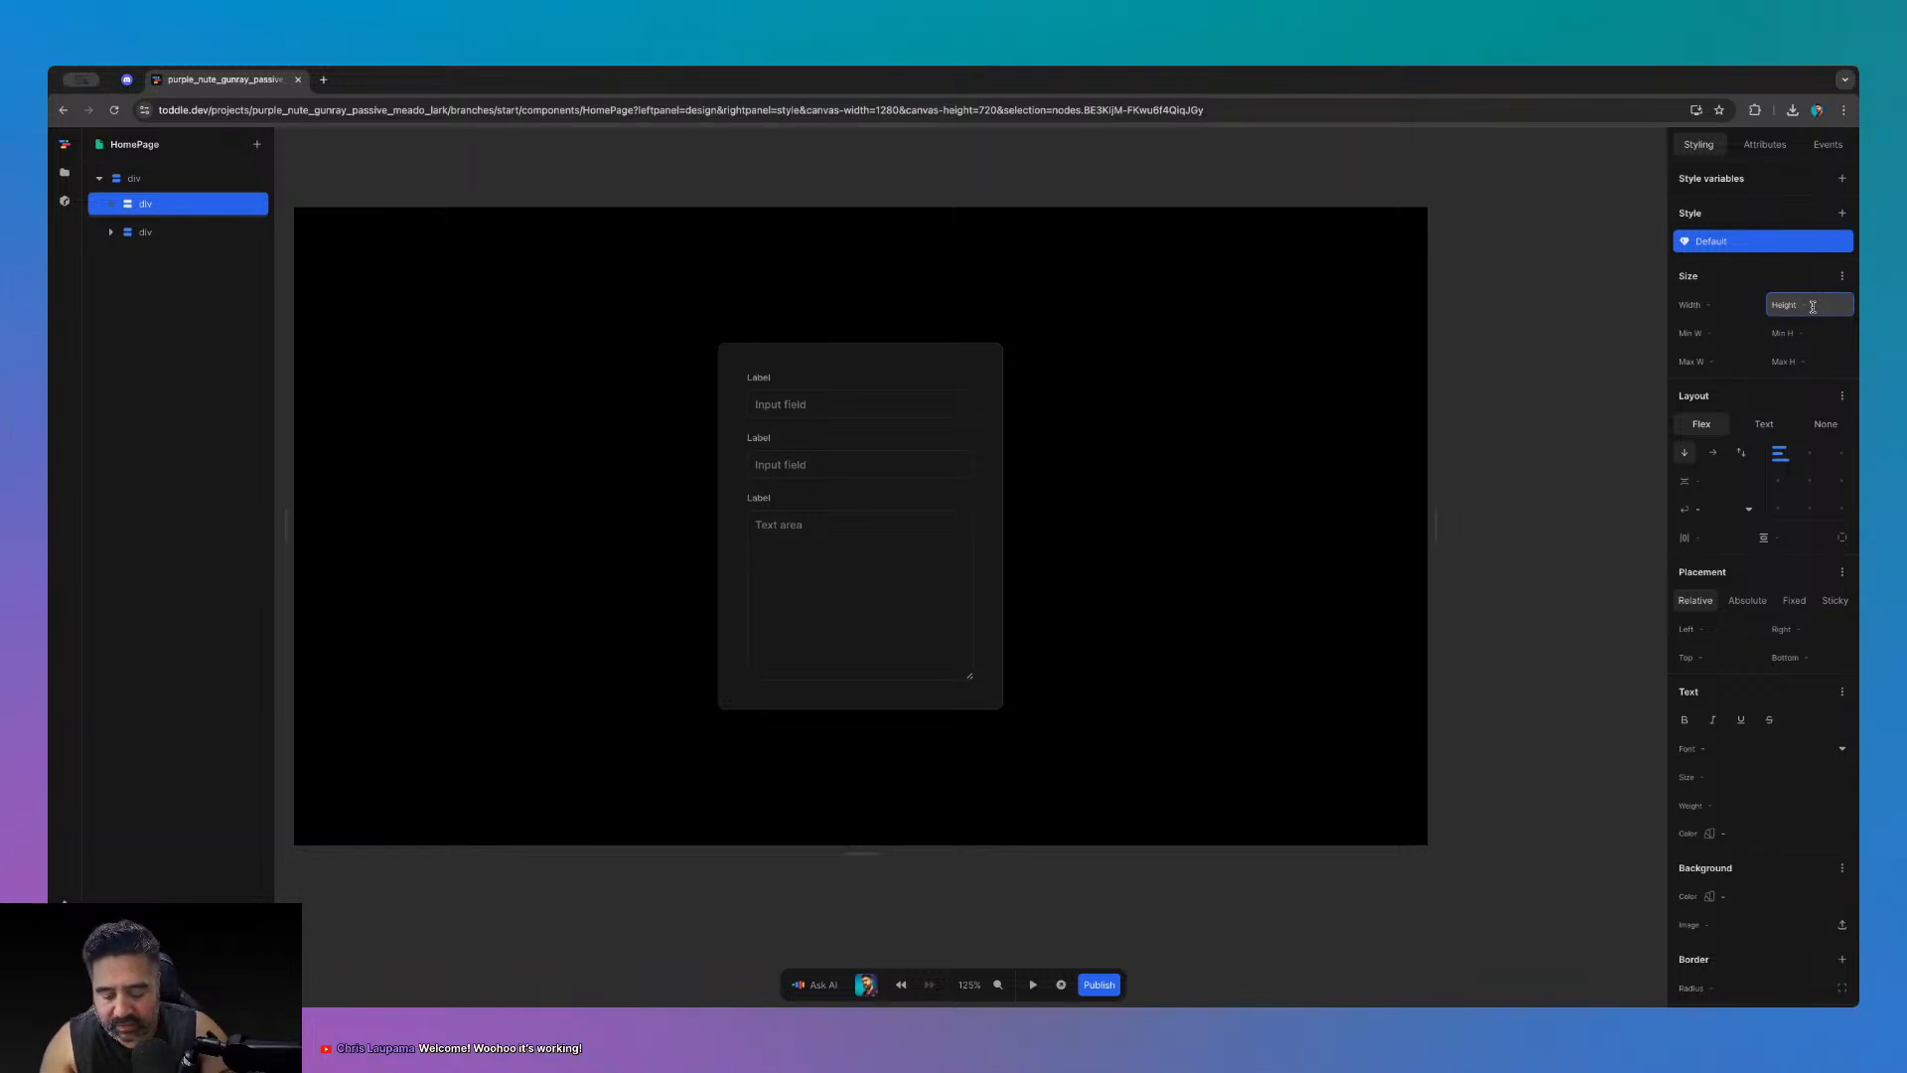
{"action": "type", "text": "3rem"}
{"action": "key", "text": "Return"}
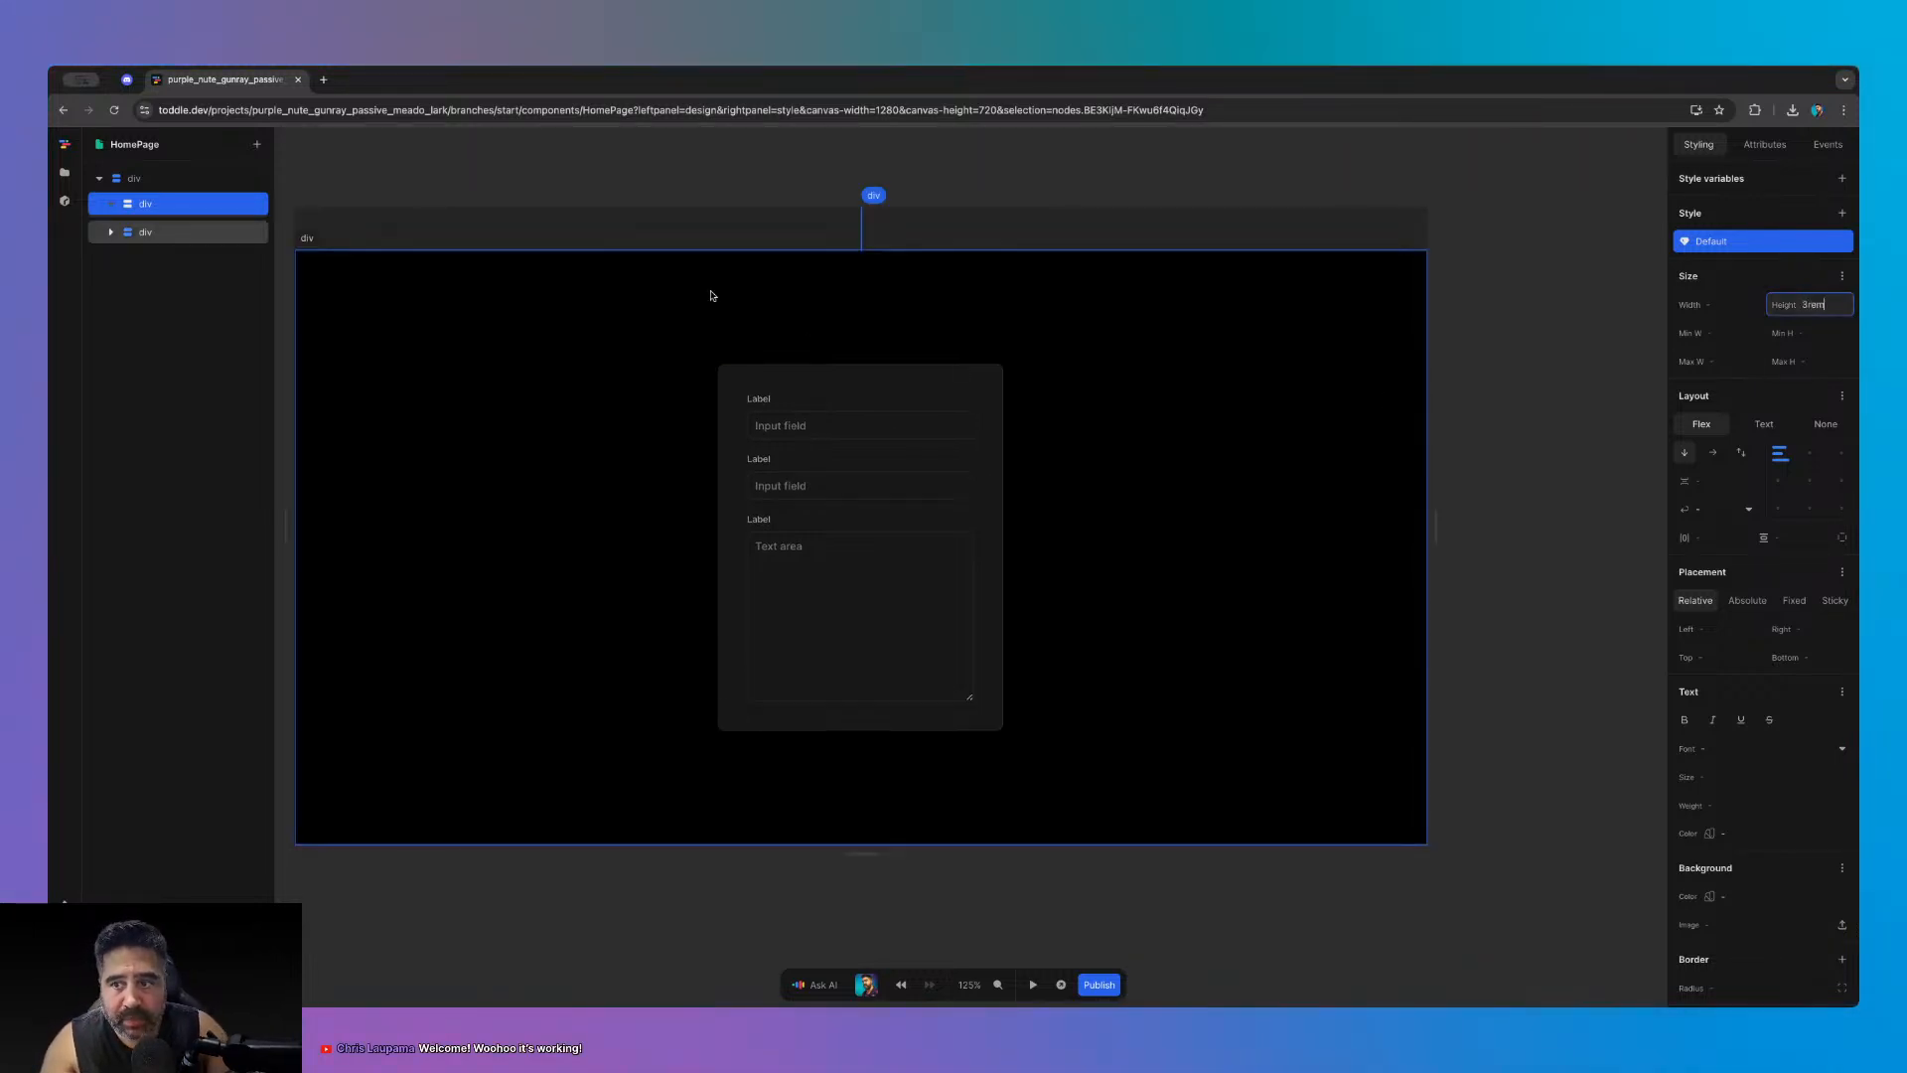
{"action": "left_click", "coordinate": [1843, 276]}
{"action": "type", "text": "1"}
{"action": "key", "text": "Return"}
{"action": "left_click", "coordinate": [1585, 313]}
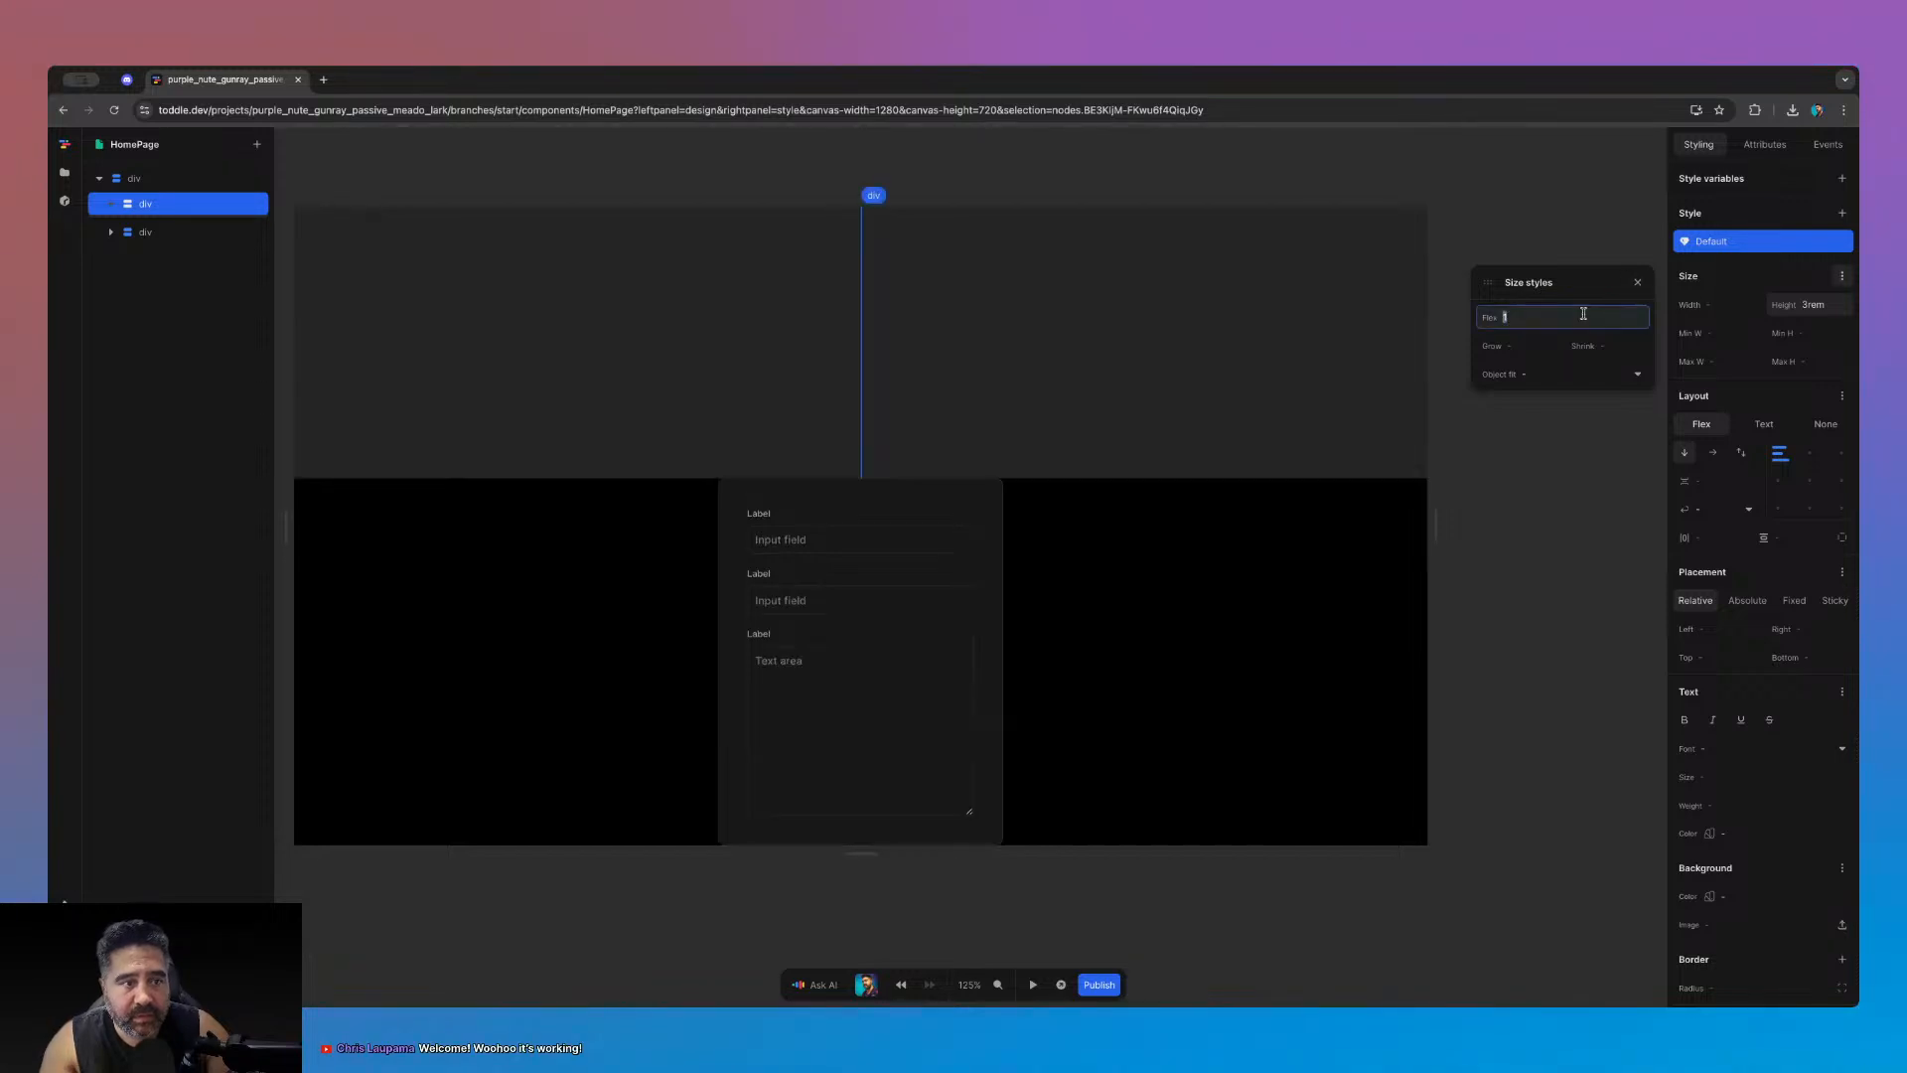
{"action": "key", "text": "BackSpace"}
{"action": "key", "text": "Return"}
{"action": "left_click", "coordinate": [1636, 284]}
- Set the top div's width to 100% and its background colour to grey-500
{"action": "left_click", "coordinate": [1719, 306]}
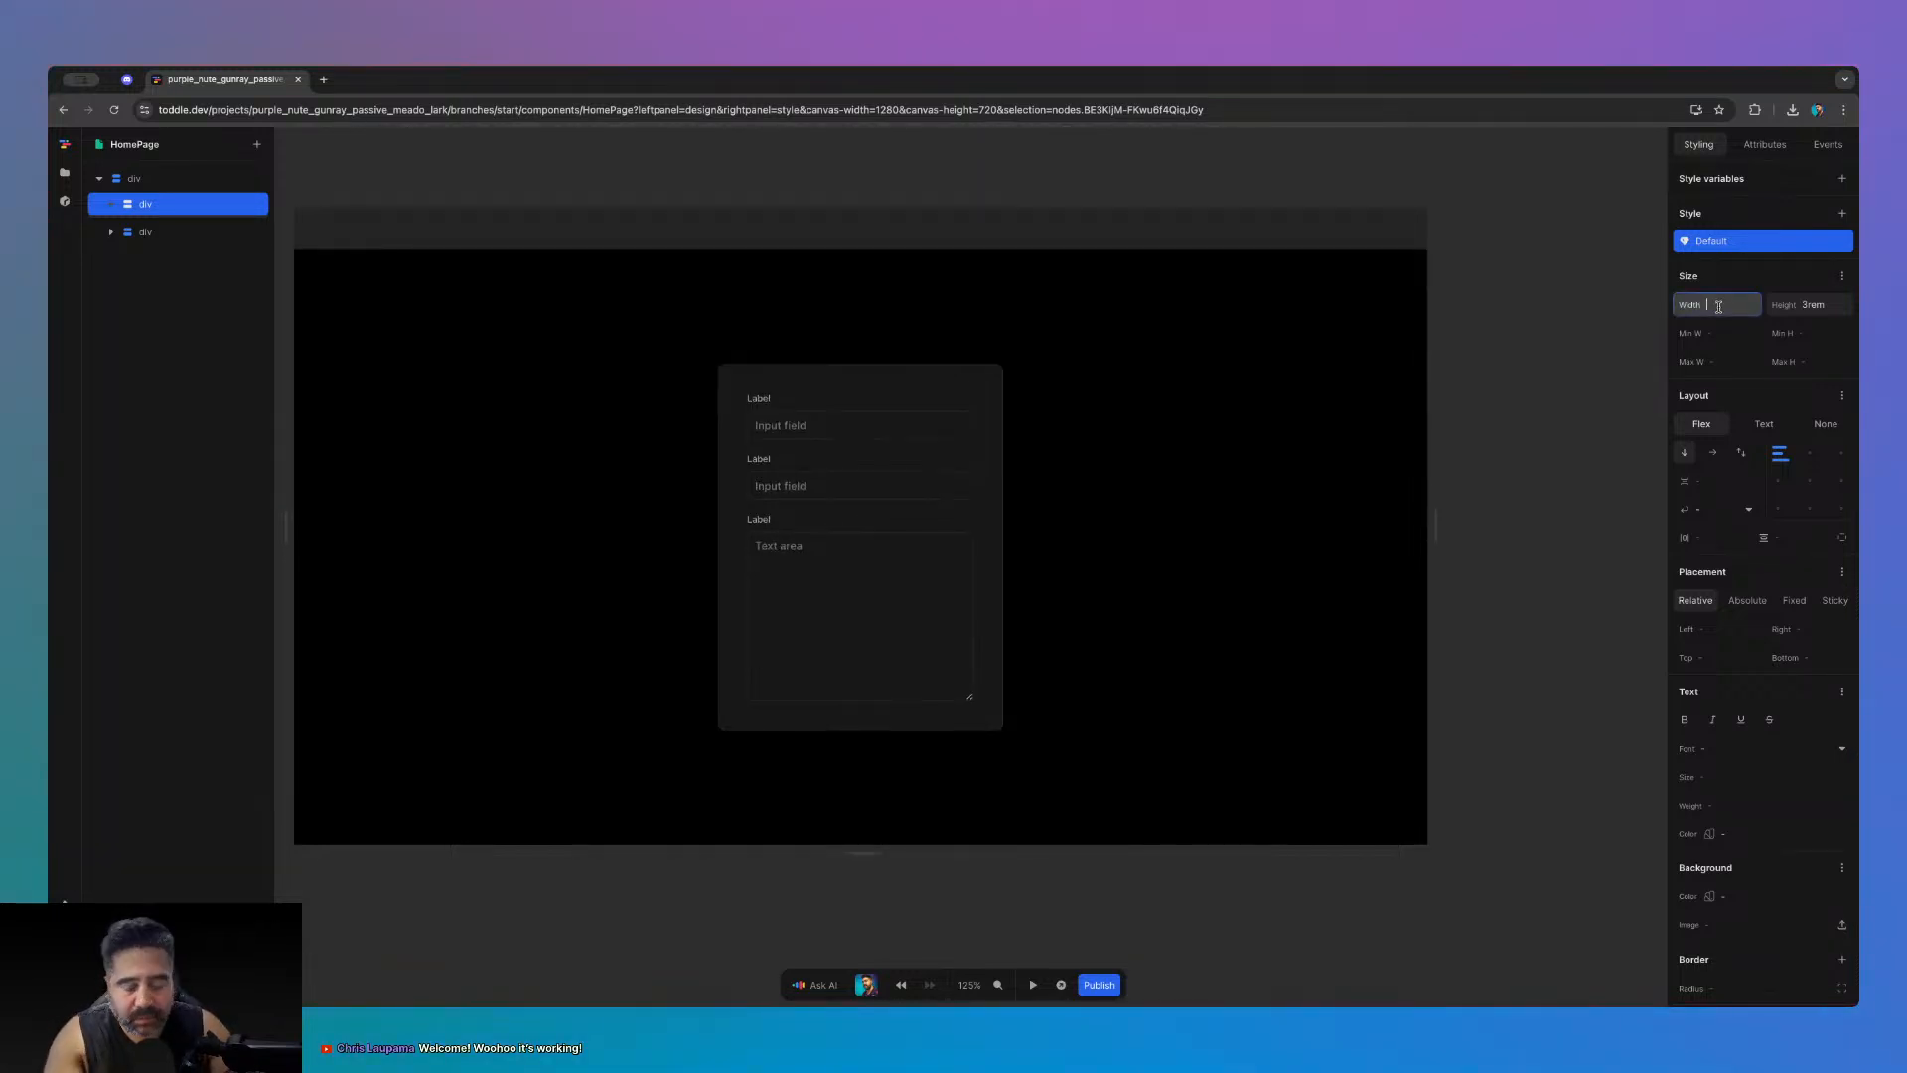
{"action": "type", "text": "100%"}
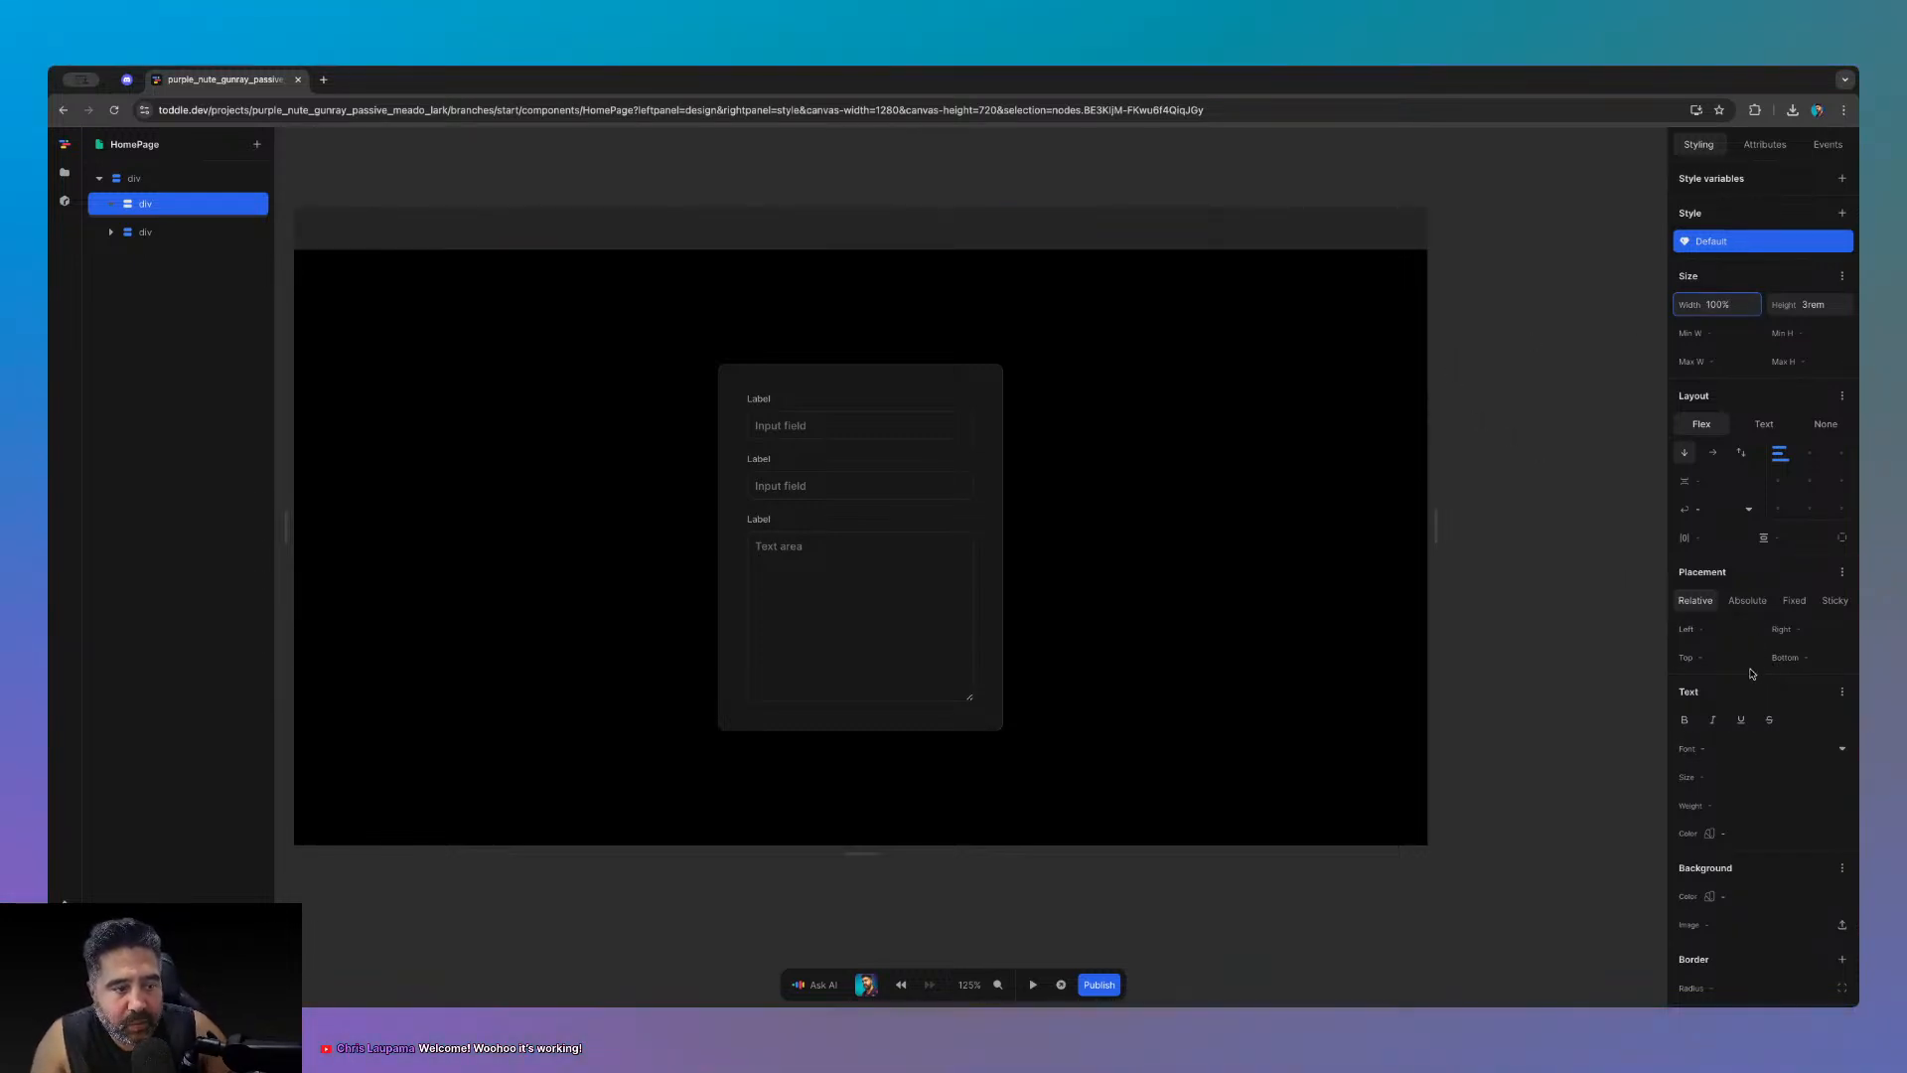
{"action": "scroll", "coordinate": [1774, 715], "scroll_direction": "down", "scroll_amount": 2}
{"action": "left_click", "coordinate": [1843, 783]}
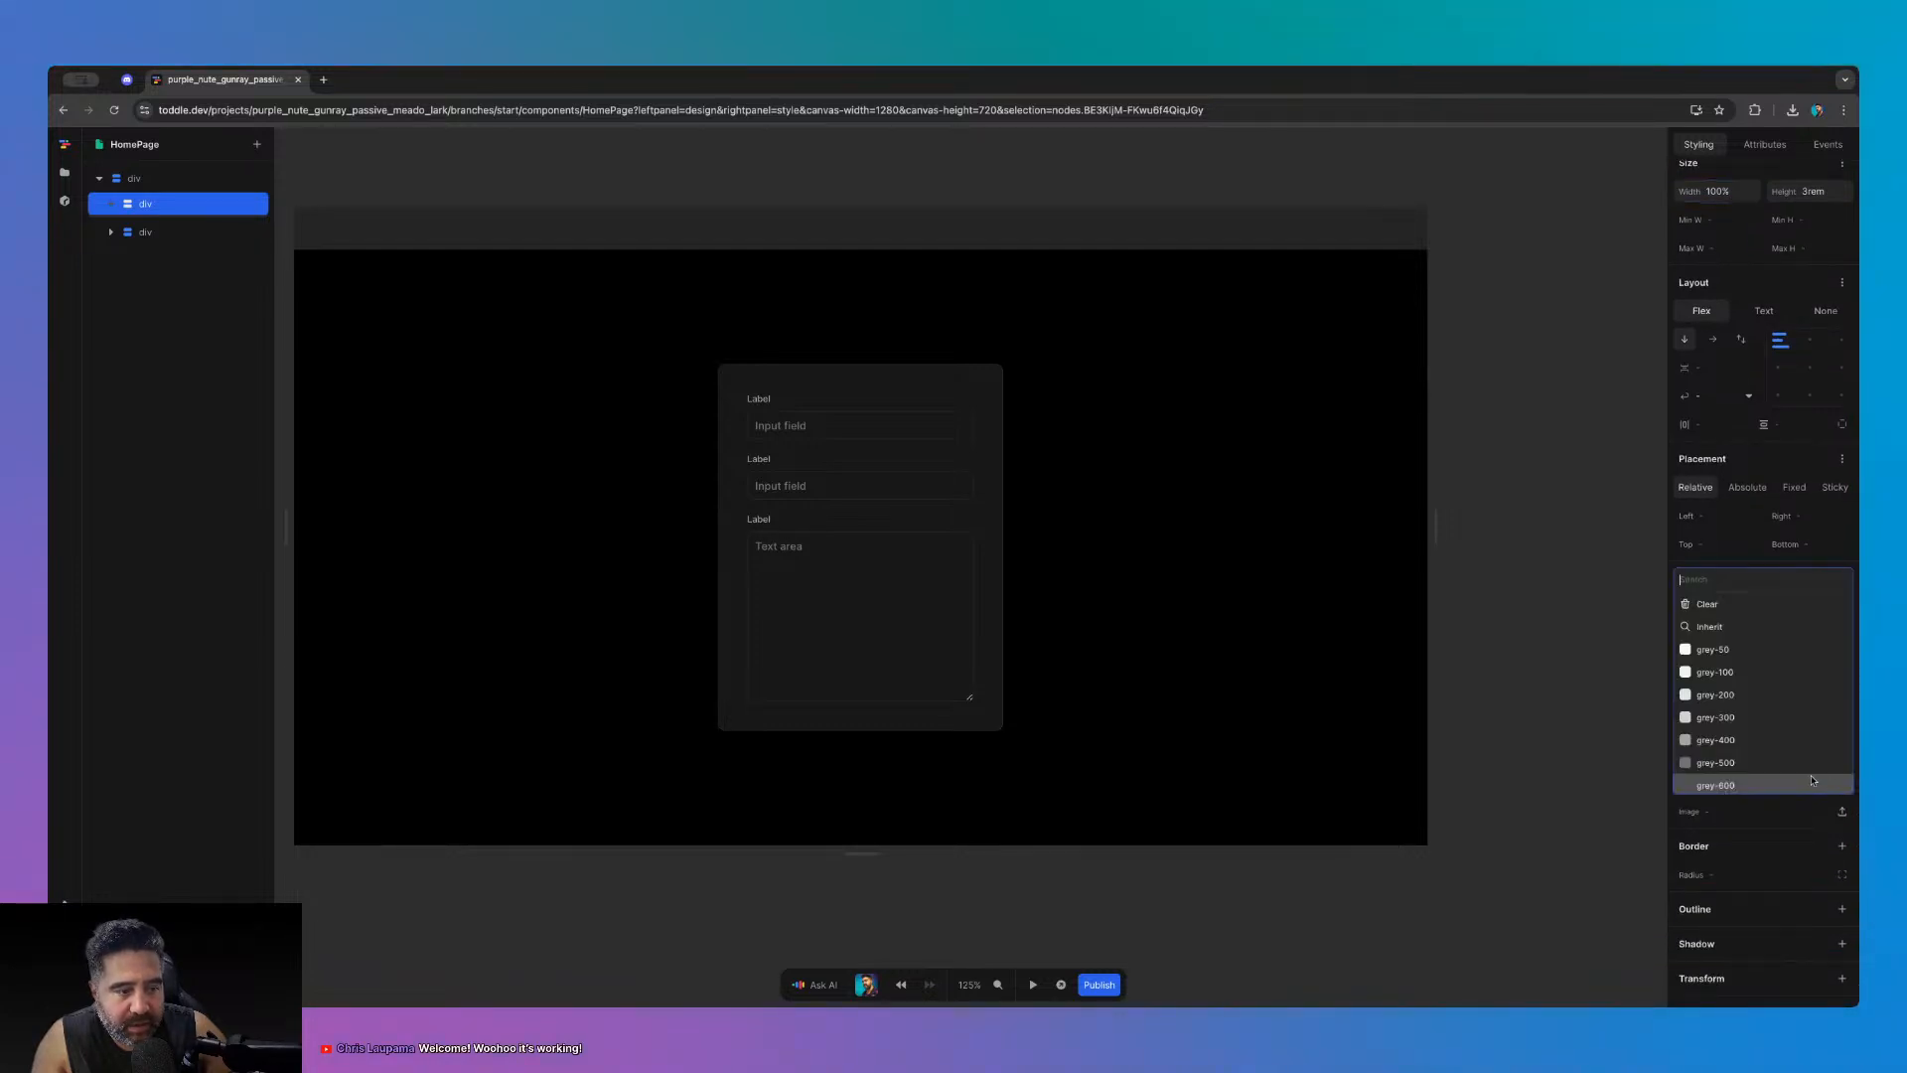
{"action": "left_click", "coordinate": [1753, 761]}
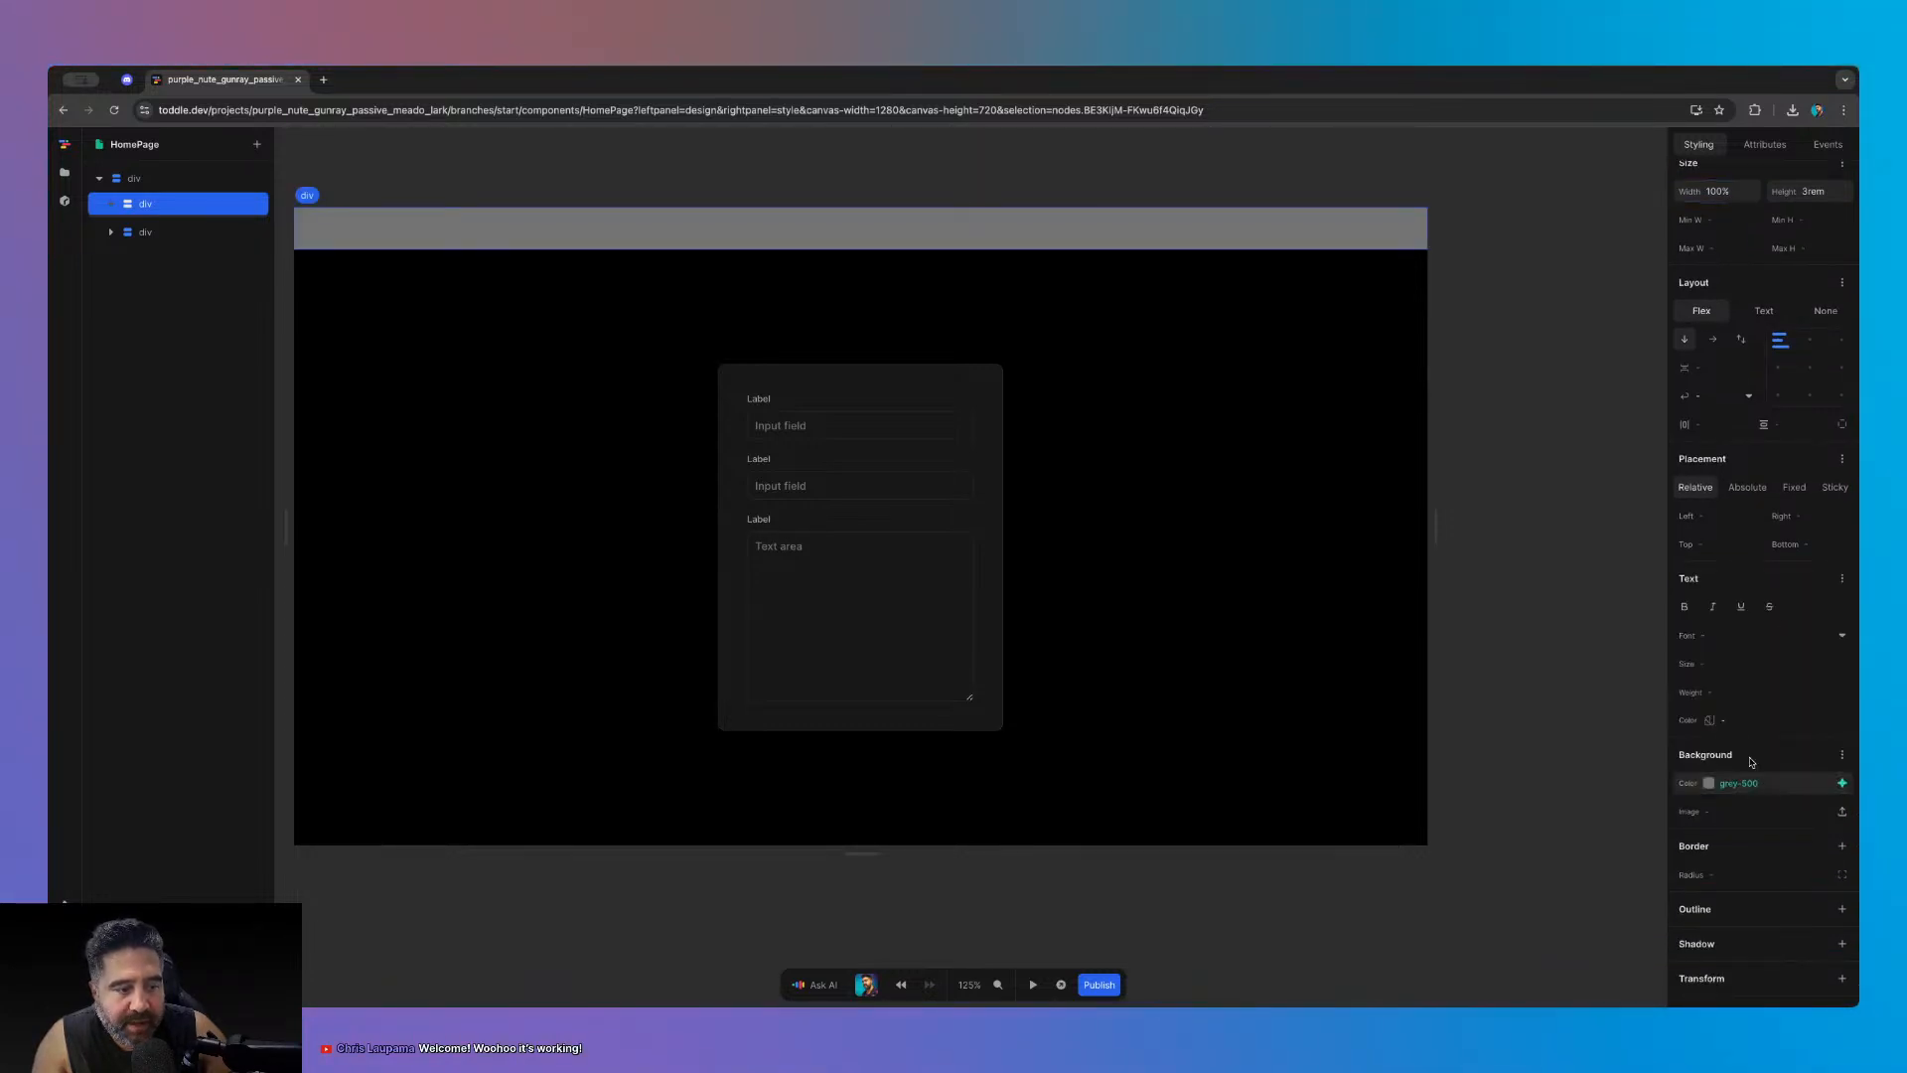
- Insert a Button element inside the grey top bar
{"action": "left_click", "coordinate": [1545, 676]}
{"action": "left_click", "coordinate": [187, 205]}
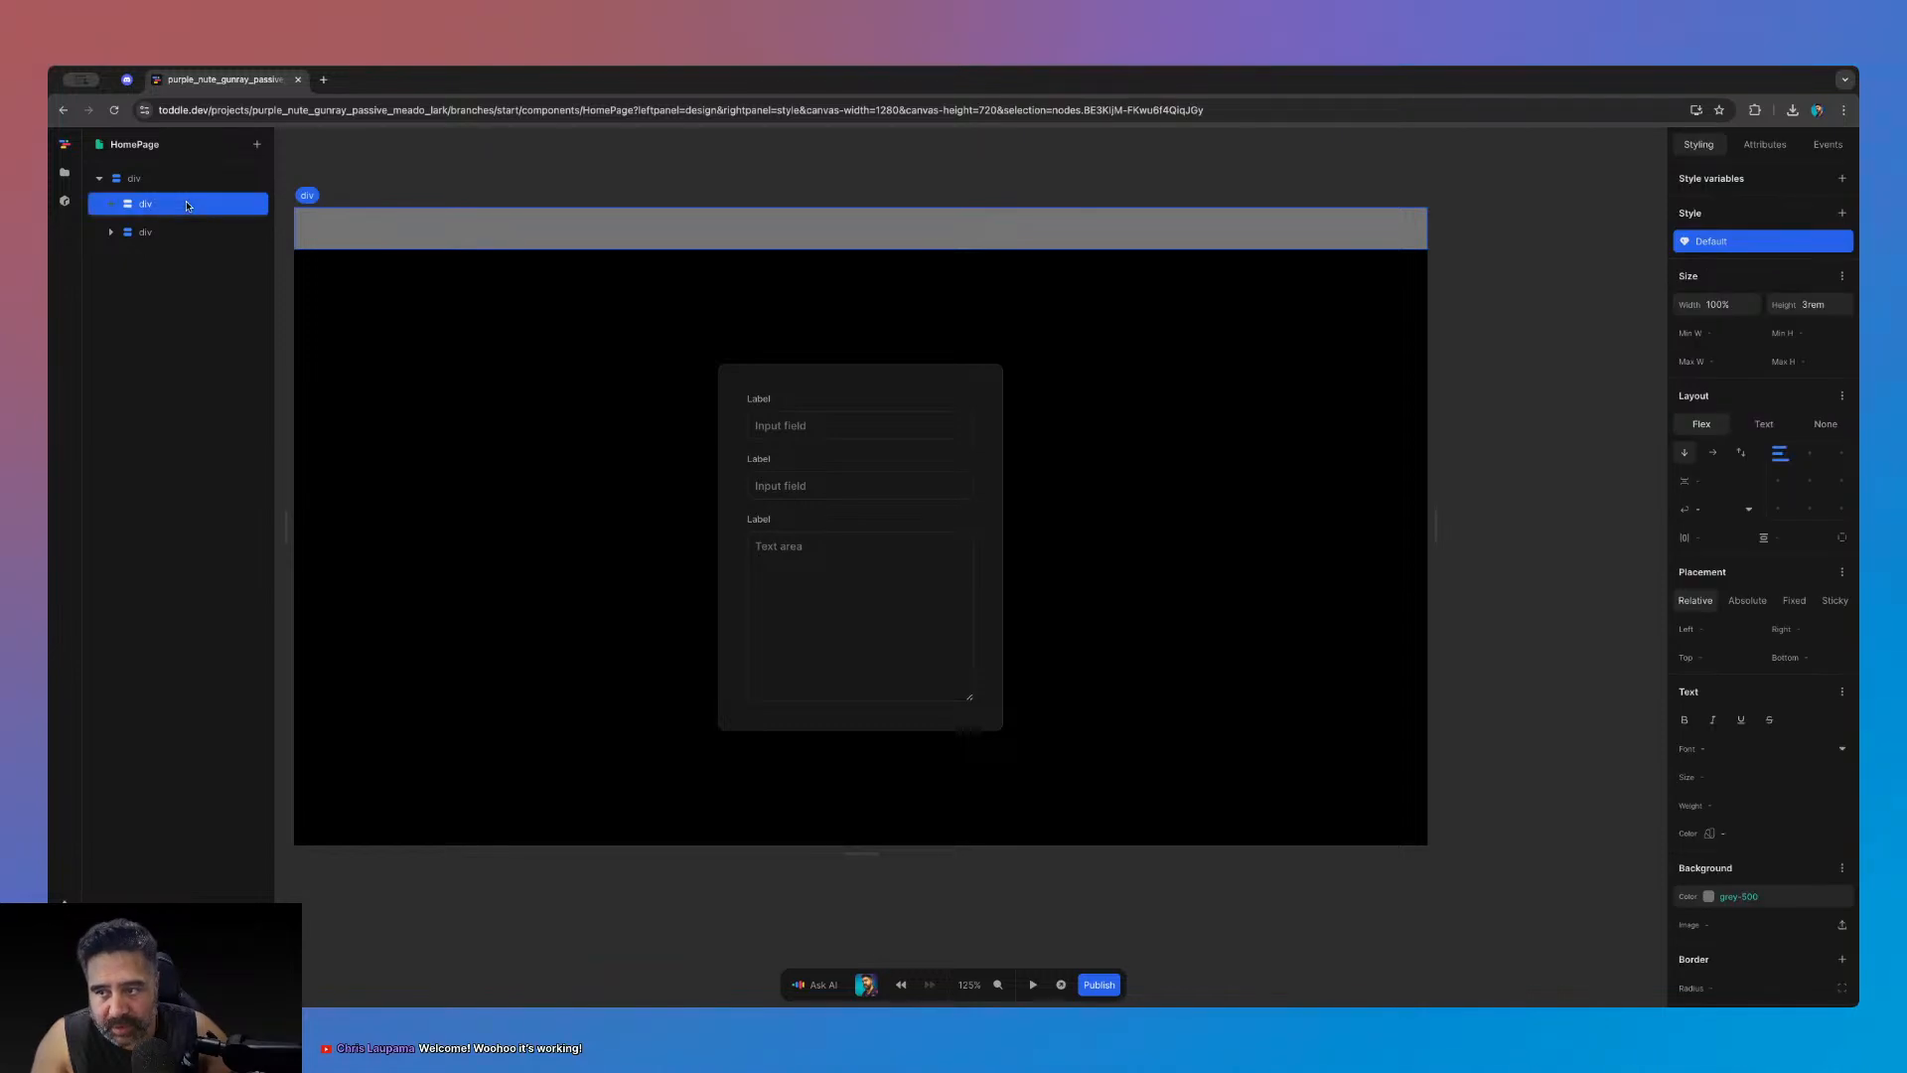
{"action": "type", "text": "abutt"}
{"action": "key", "text": "Return"}
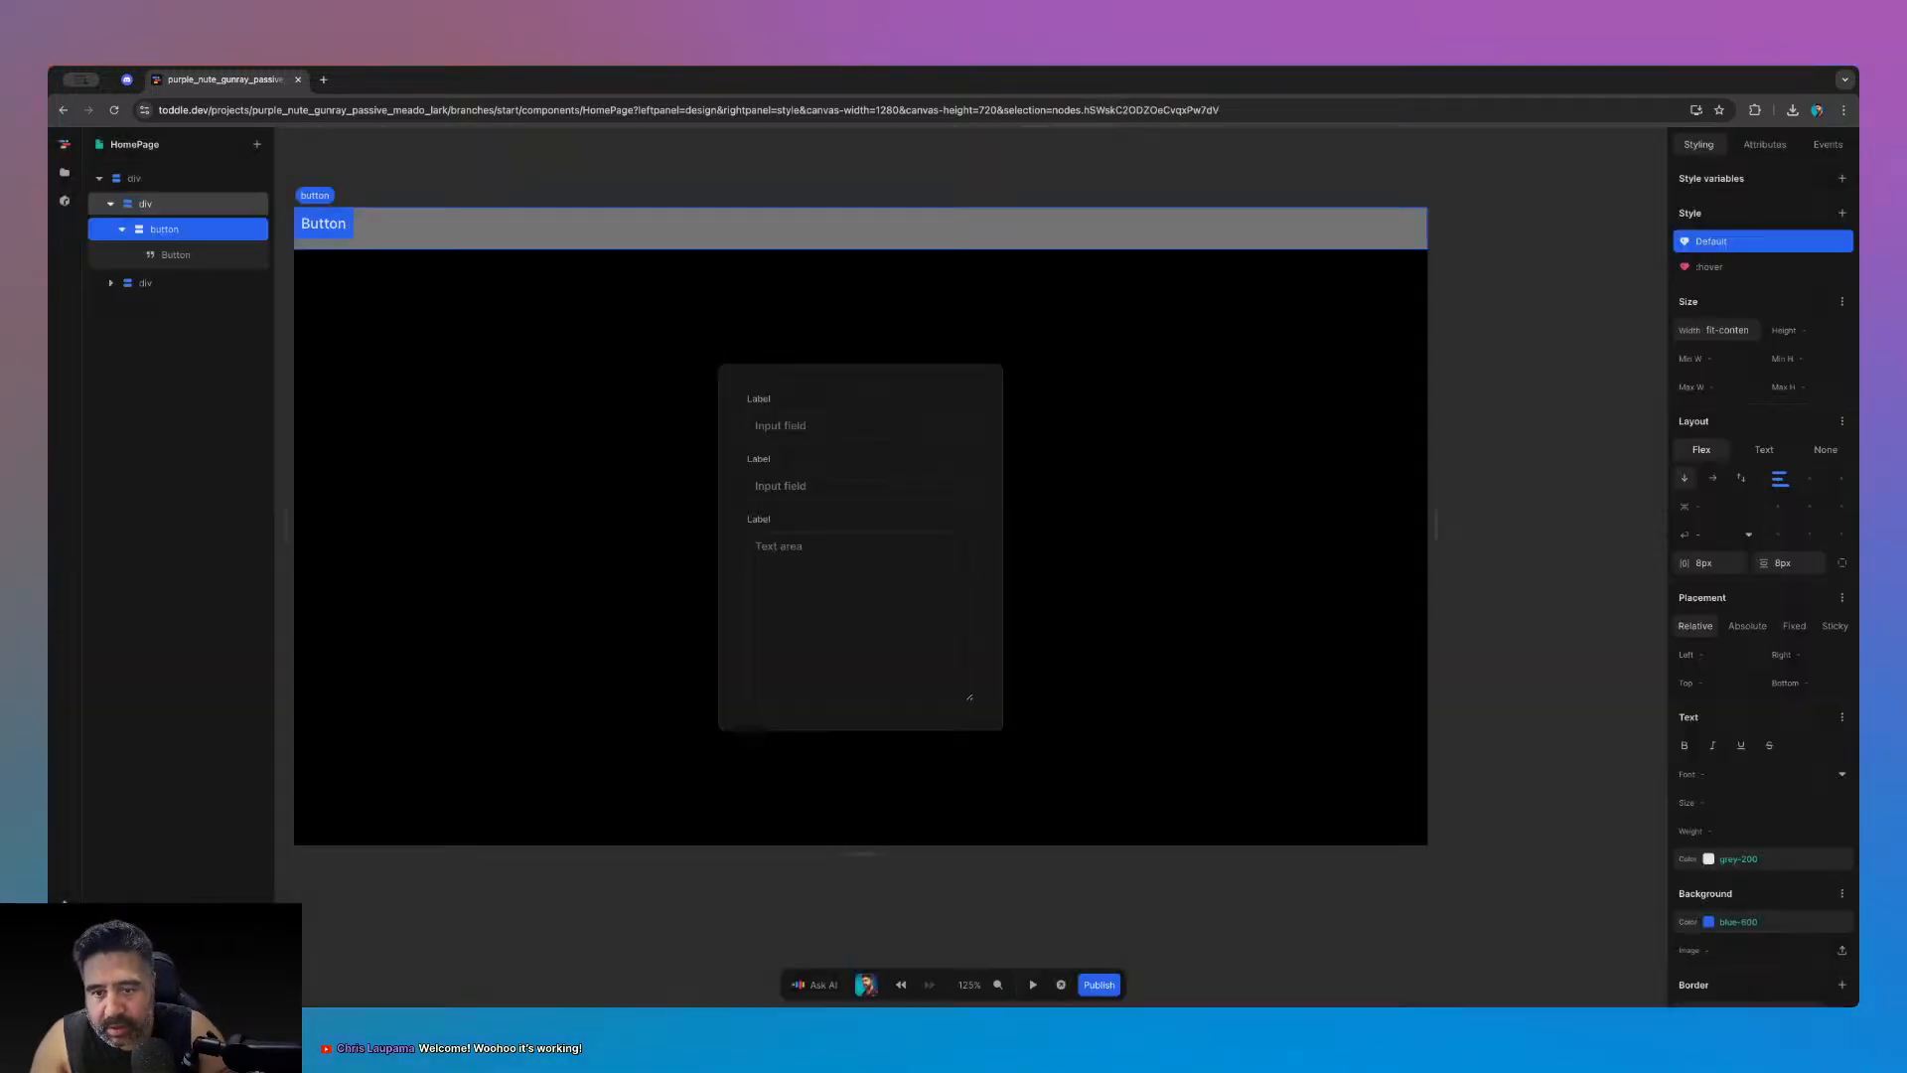
- Center the new button horizontally within the grey bar
{"action": "left_click", "coordinate": [145, 204]}
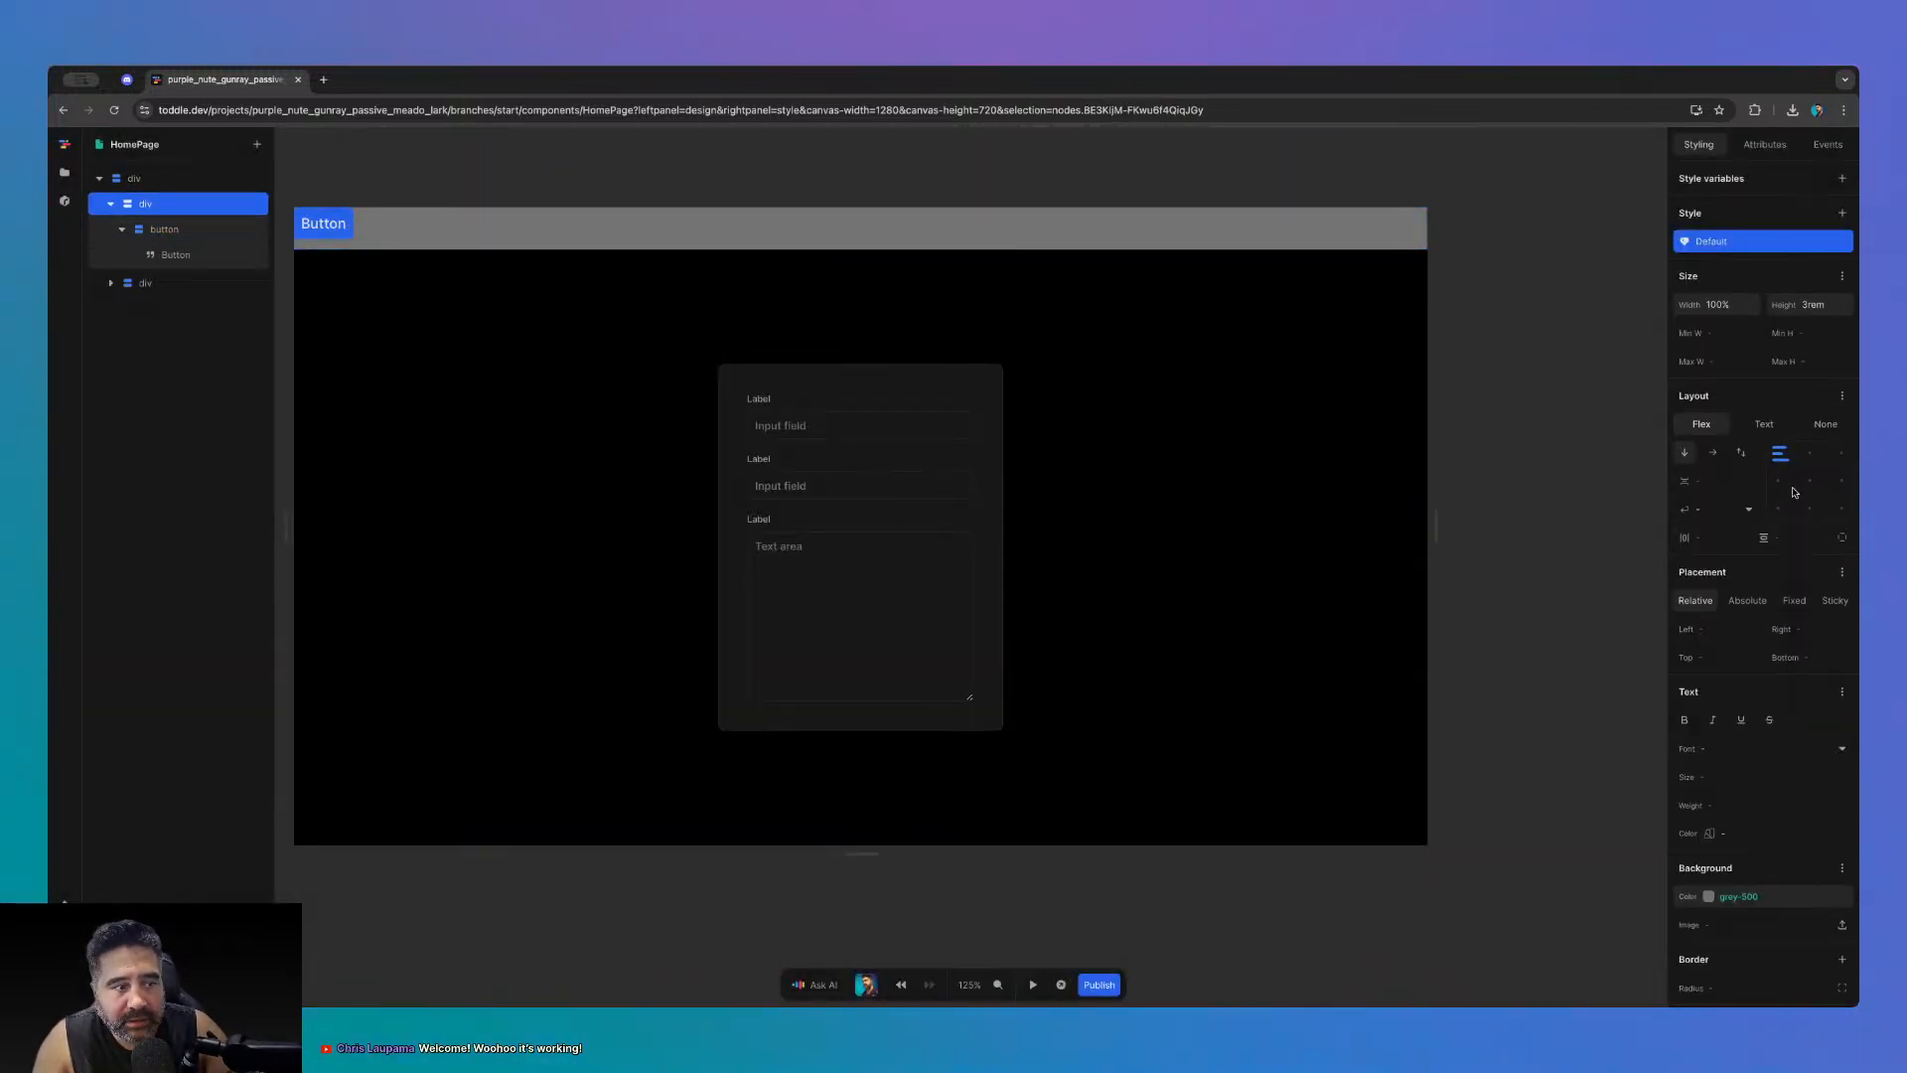
{"action": "left_click", "coordinate": [1808, 480]}
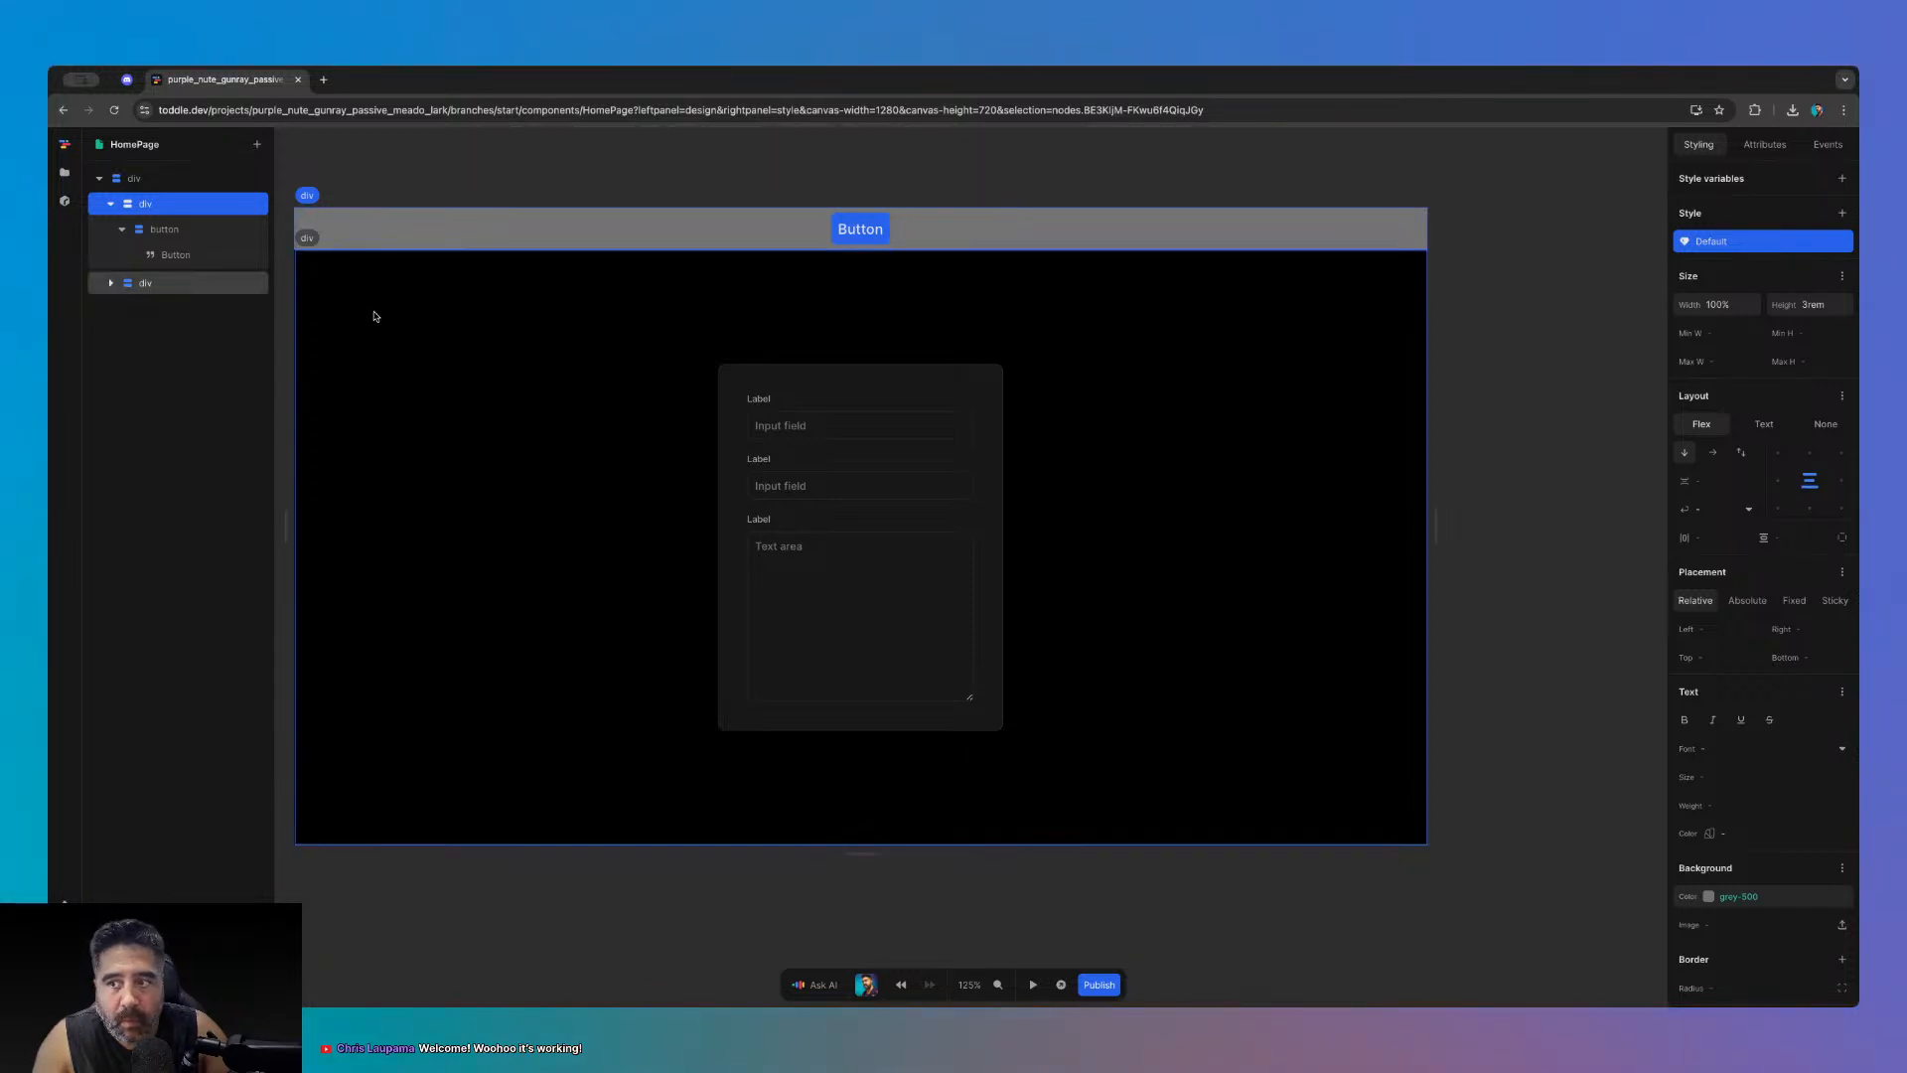
{"action": "left_click", "coordinate": [169, 232]}
{"action": "left_click", "coordinate": [122, 230]}
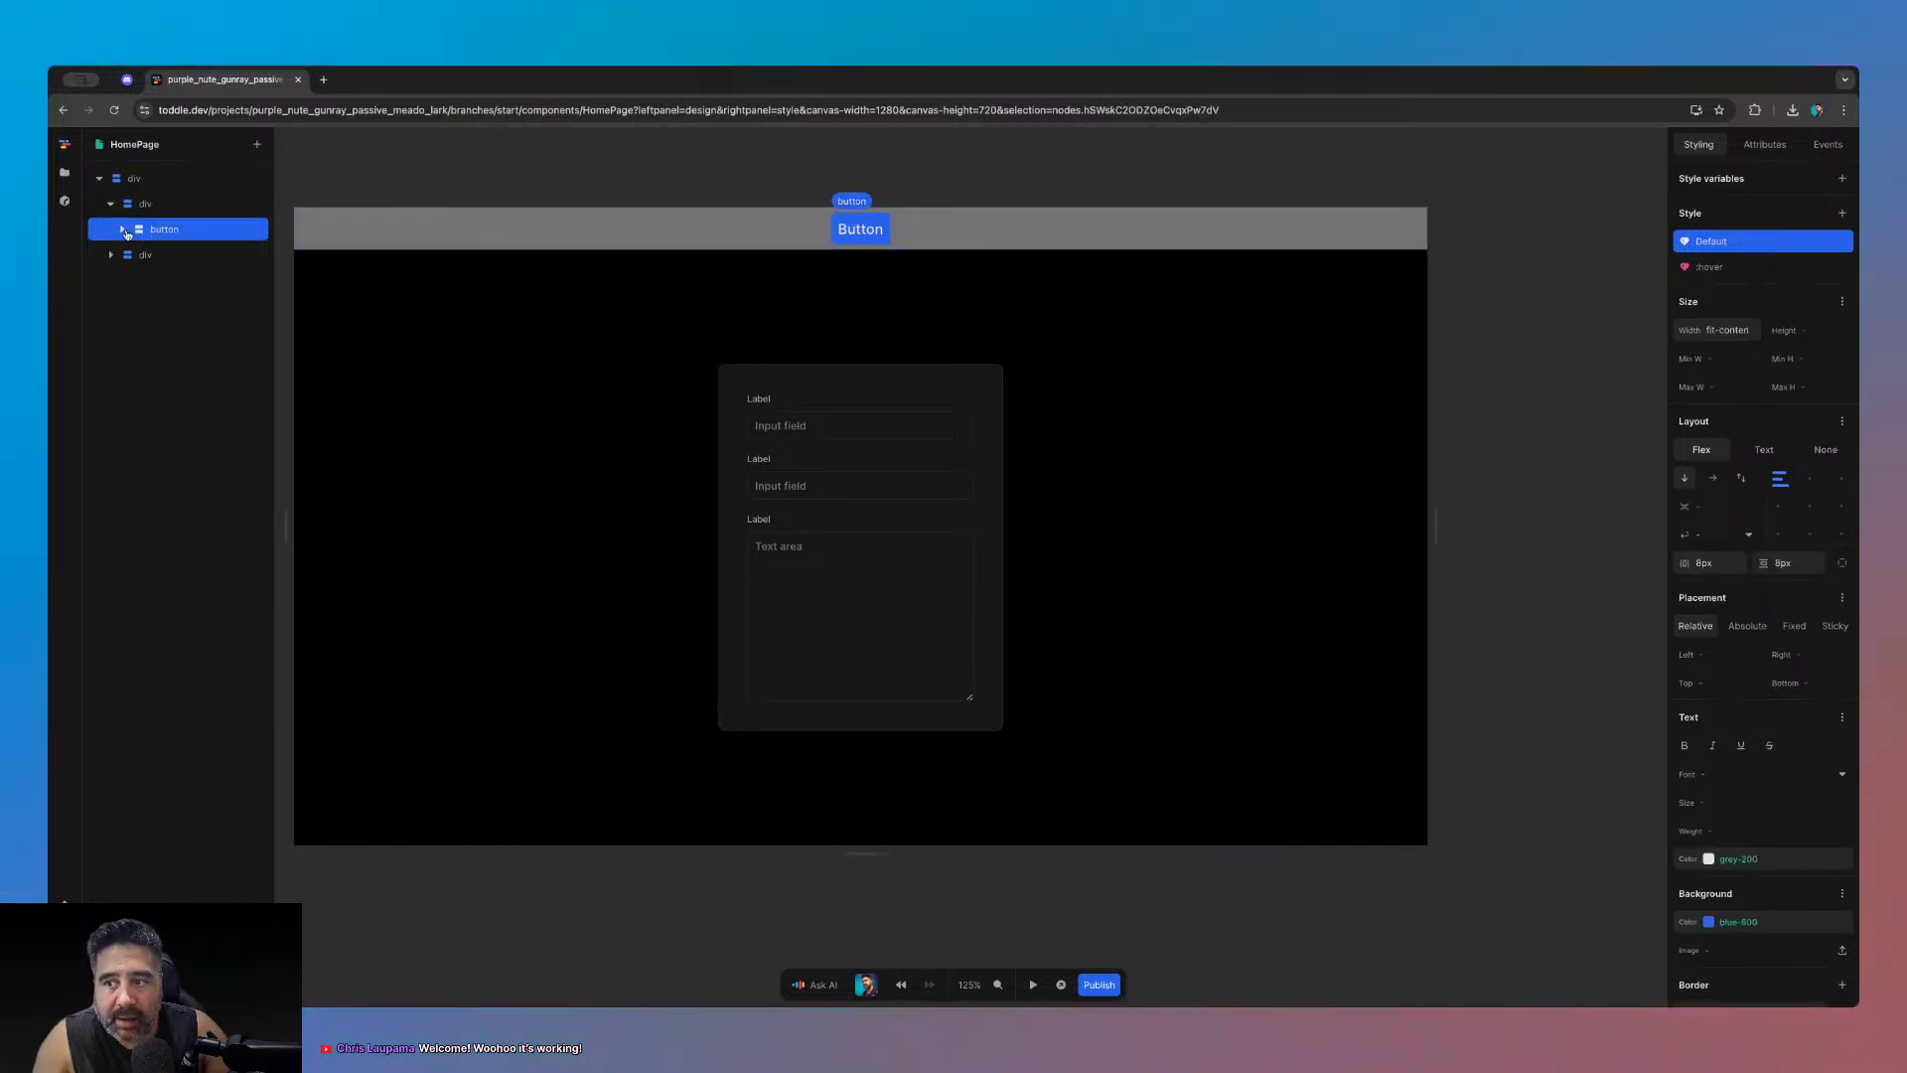
{"action": "left_click", "coordinate": [122, 229]}
- Change the button's label text to 'Theme'
{"action": "left_click", "coordinate": [176, 254]}
{"action": "left_click", "coordinate": [1760, 230]}
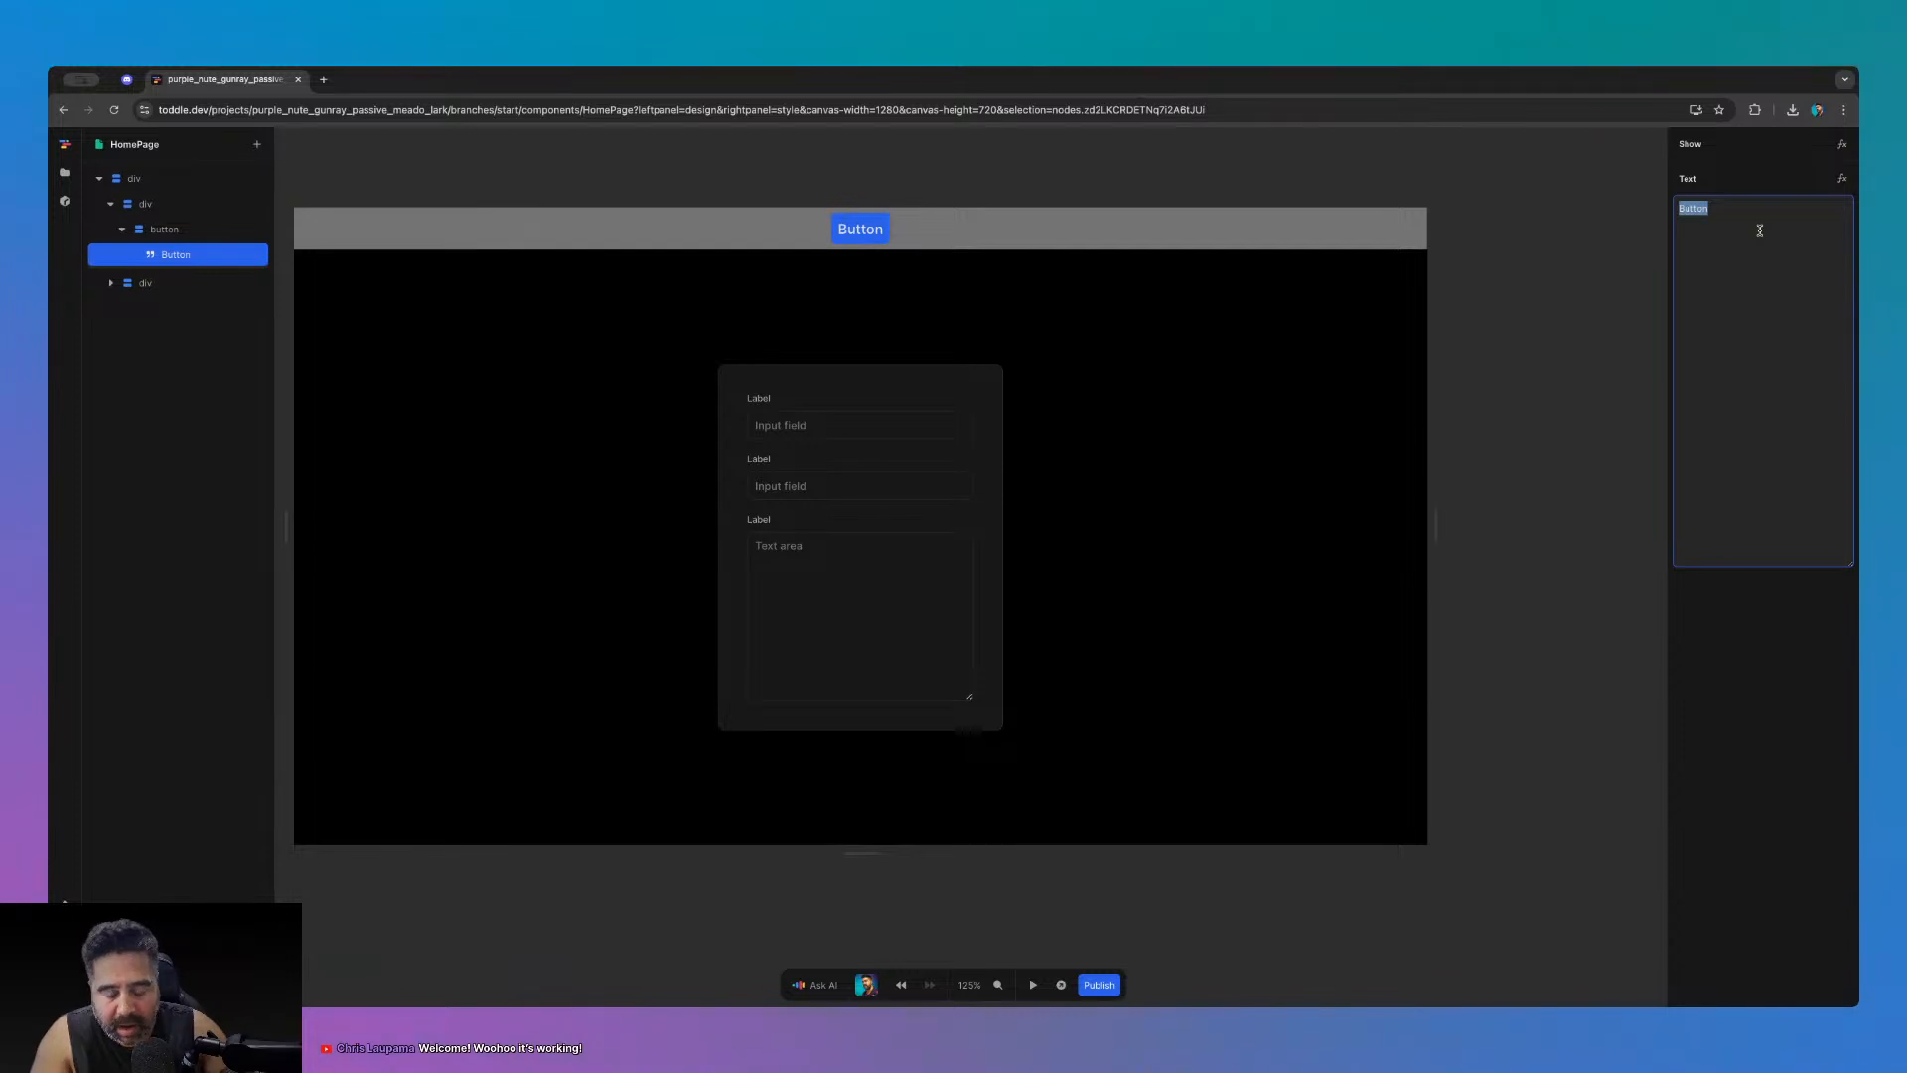
{"action": "type", "text": "Theme"}
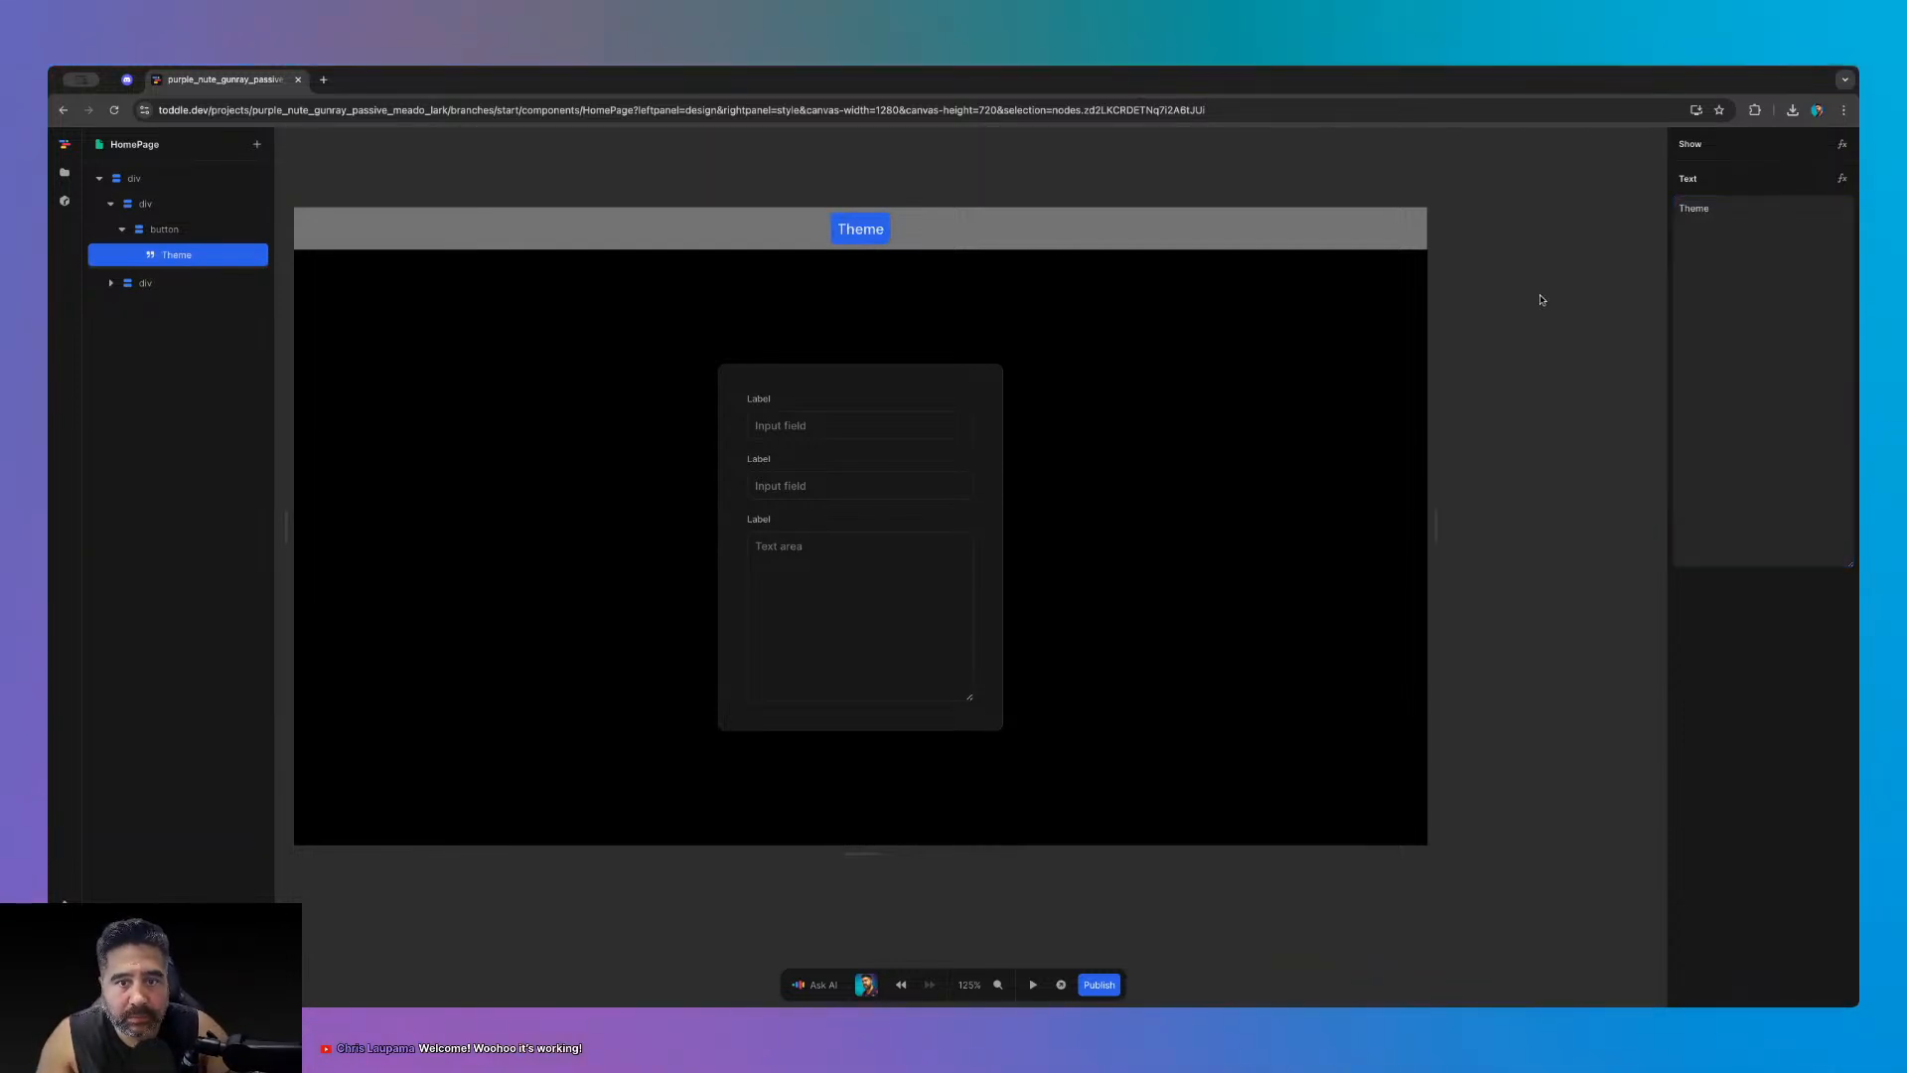
- Preview the page in test mode, then return to editing the Theme button
{"action": "left_click", "coordinate": [1541, 298]}
{"action": "left_click", "coordinate": [1033, 984]}
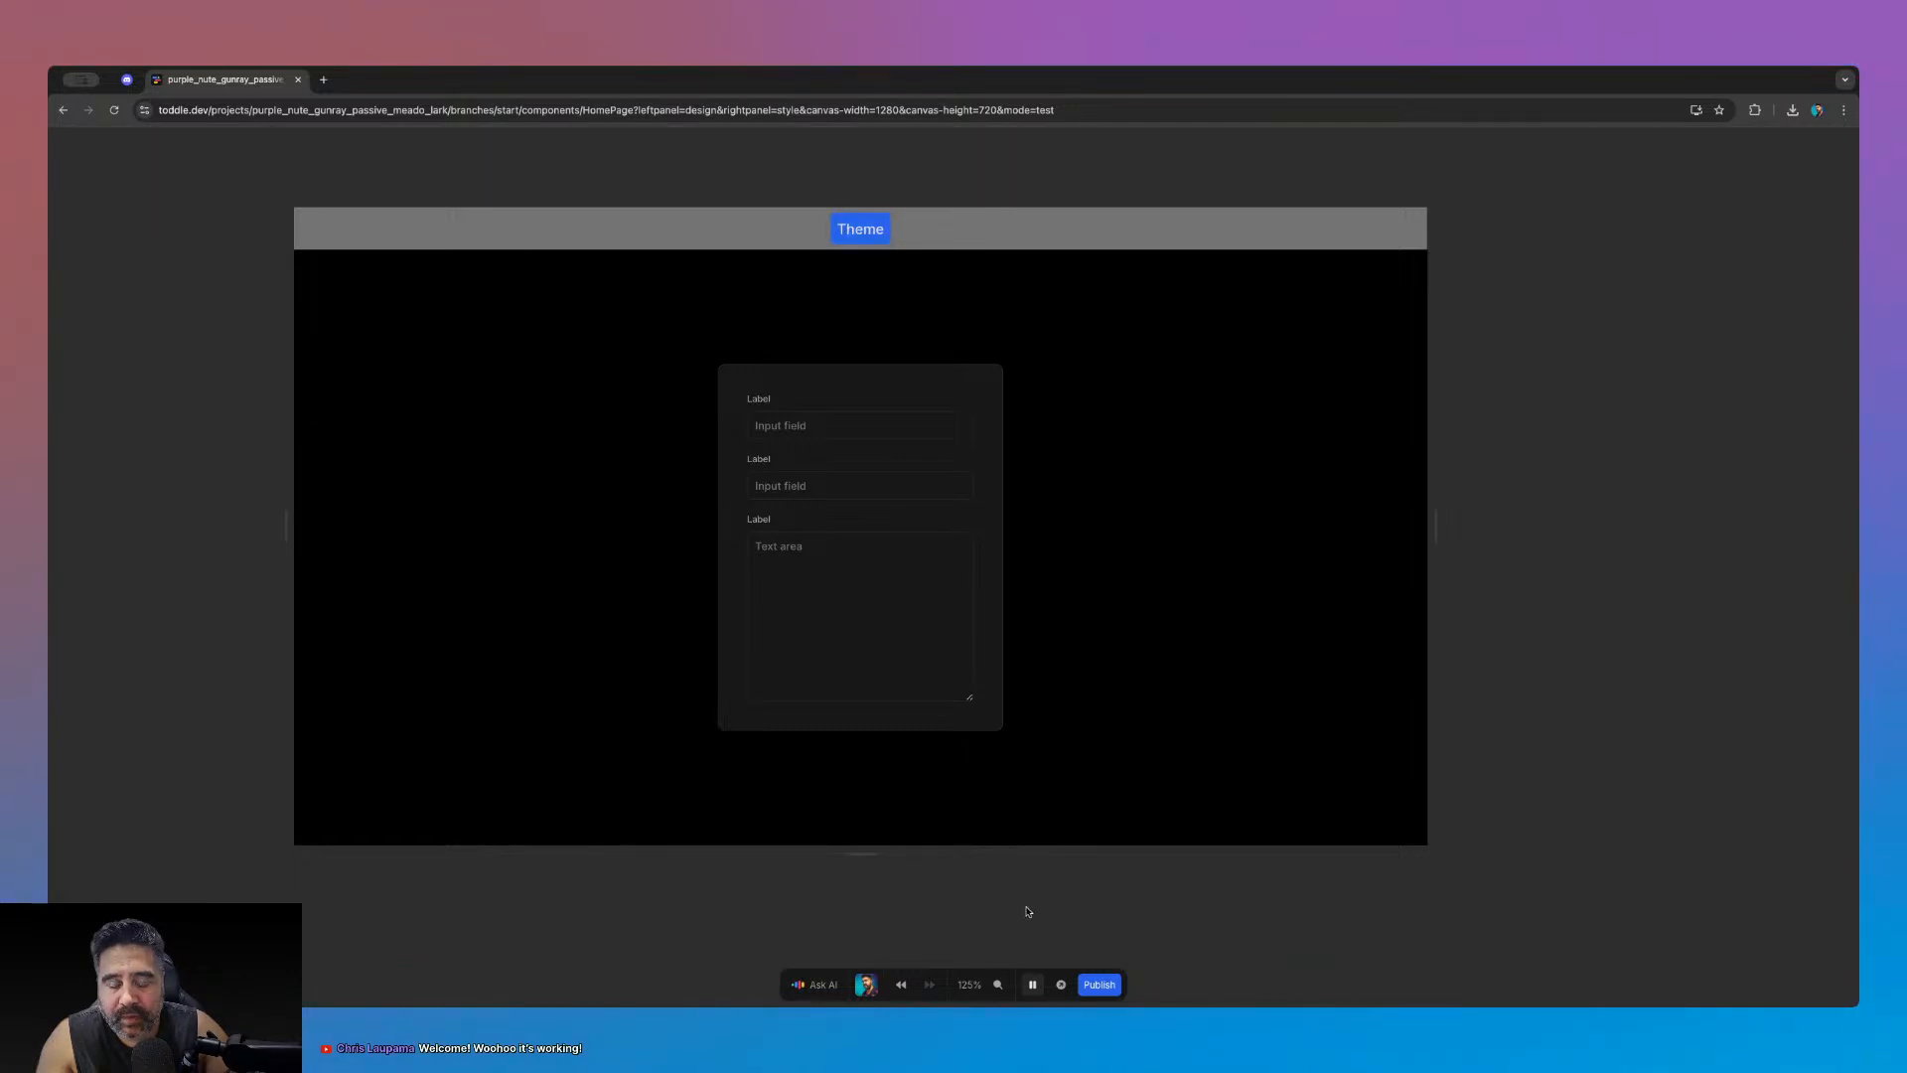
{"action": "left_click", "coordinate": [1032, 980]}
{"action": "left_click", "coordinate": [154, 231]}
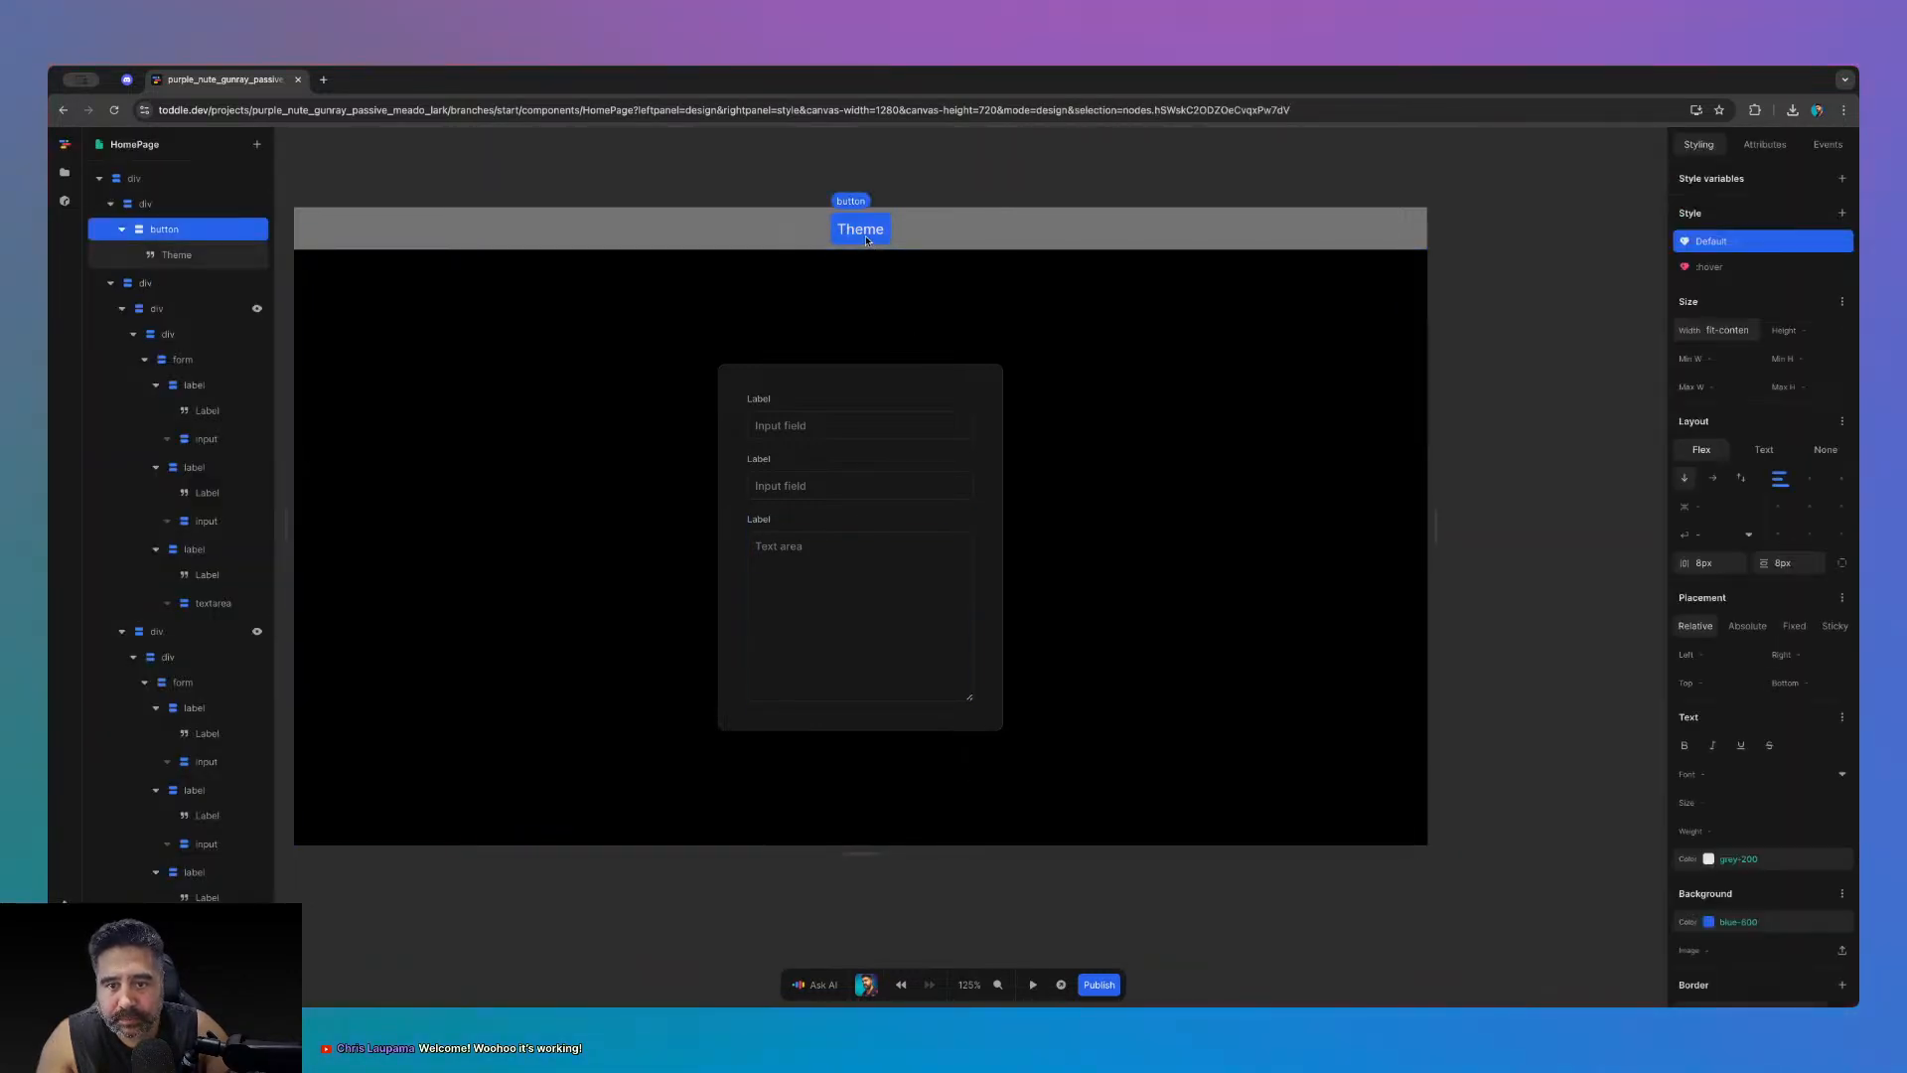
- Create a click-event workflow for the Theme button and dismiss the Workflow Editor hints
{"action": "left_click", "coordinate": [1828, 145]}
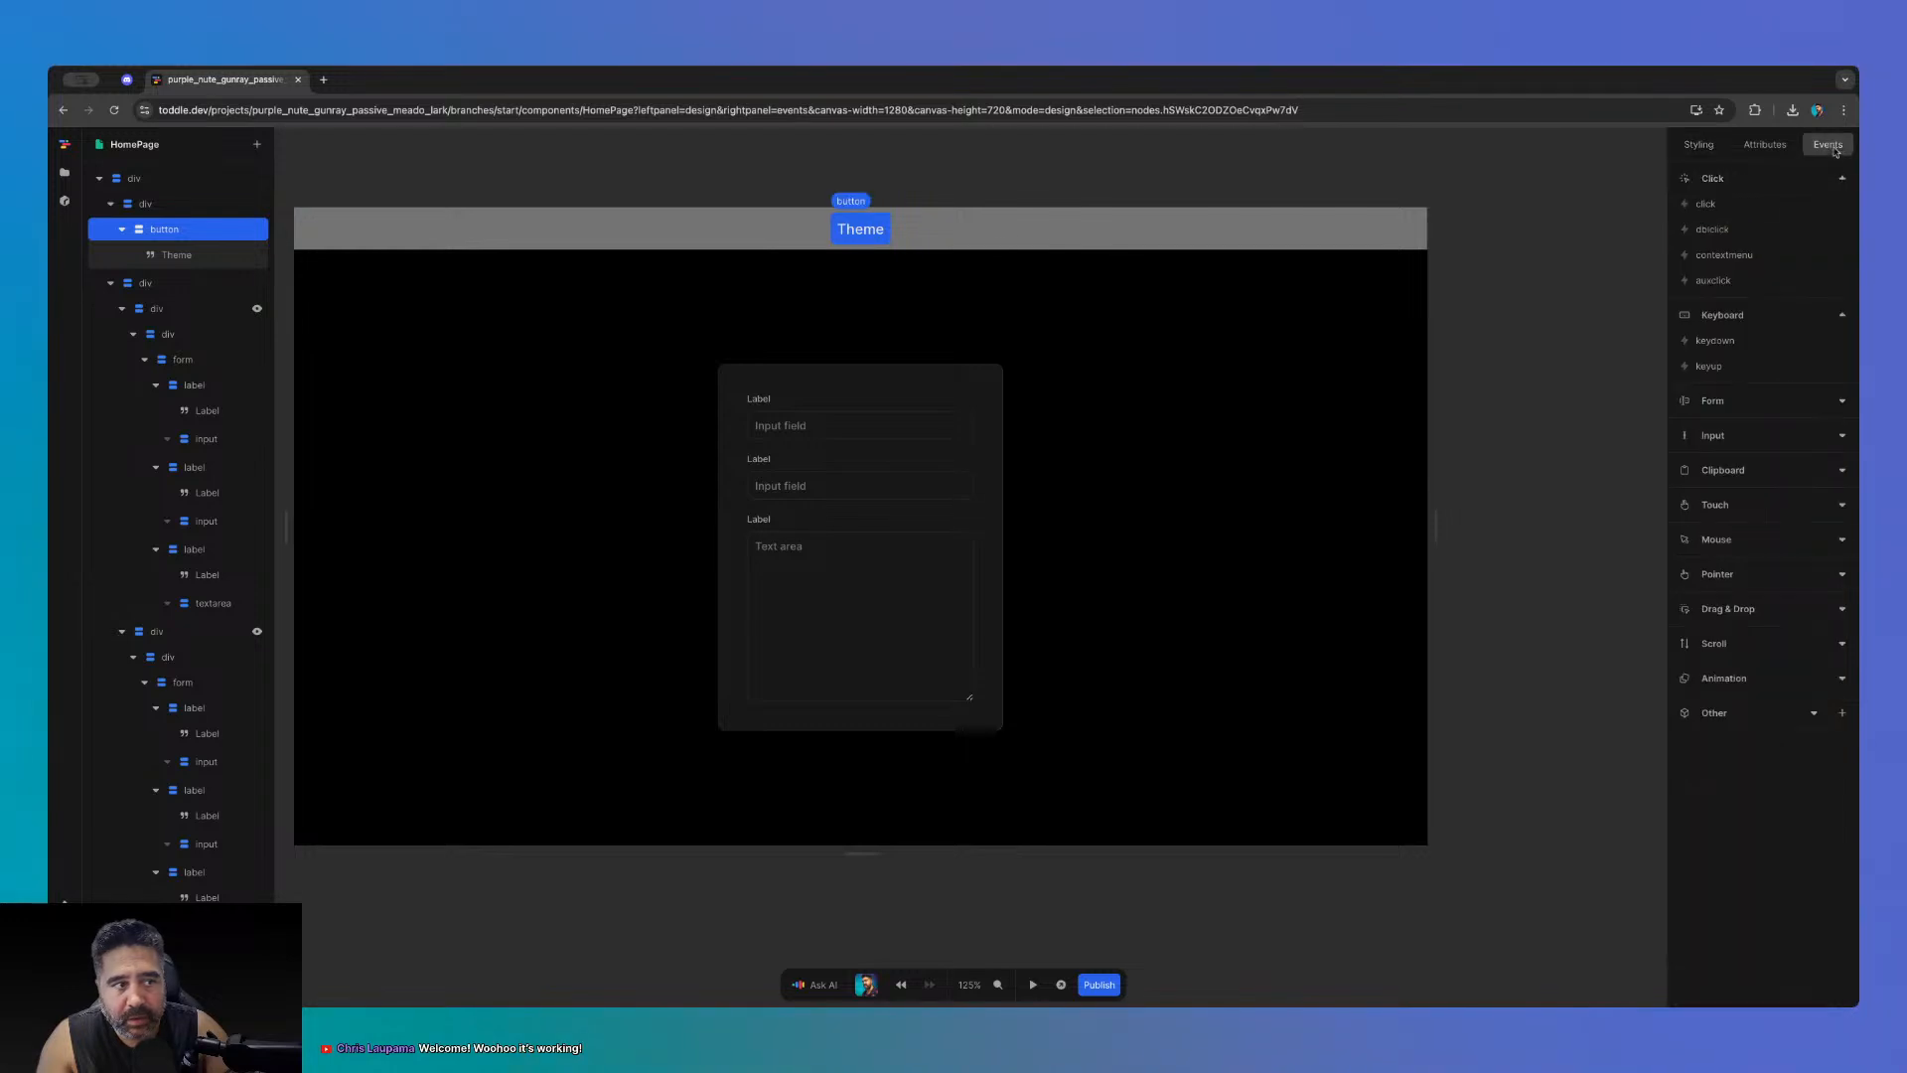
{"action": "left_click", "coordinate": [1724, 205]}
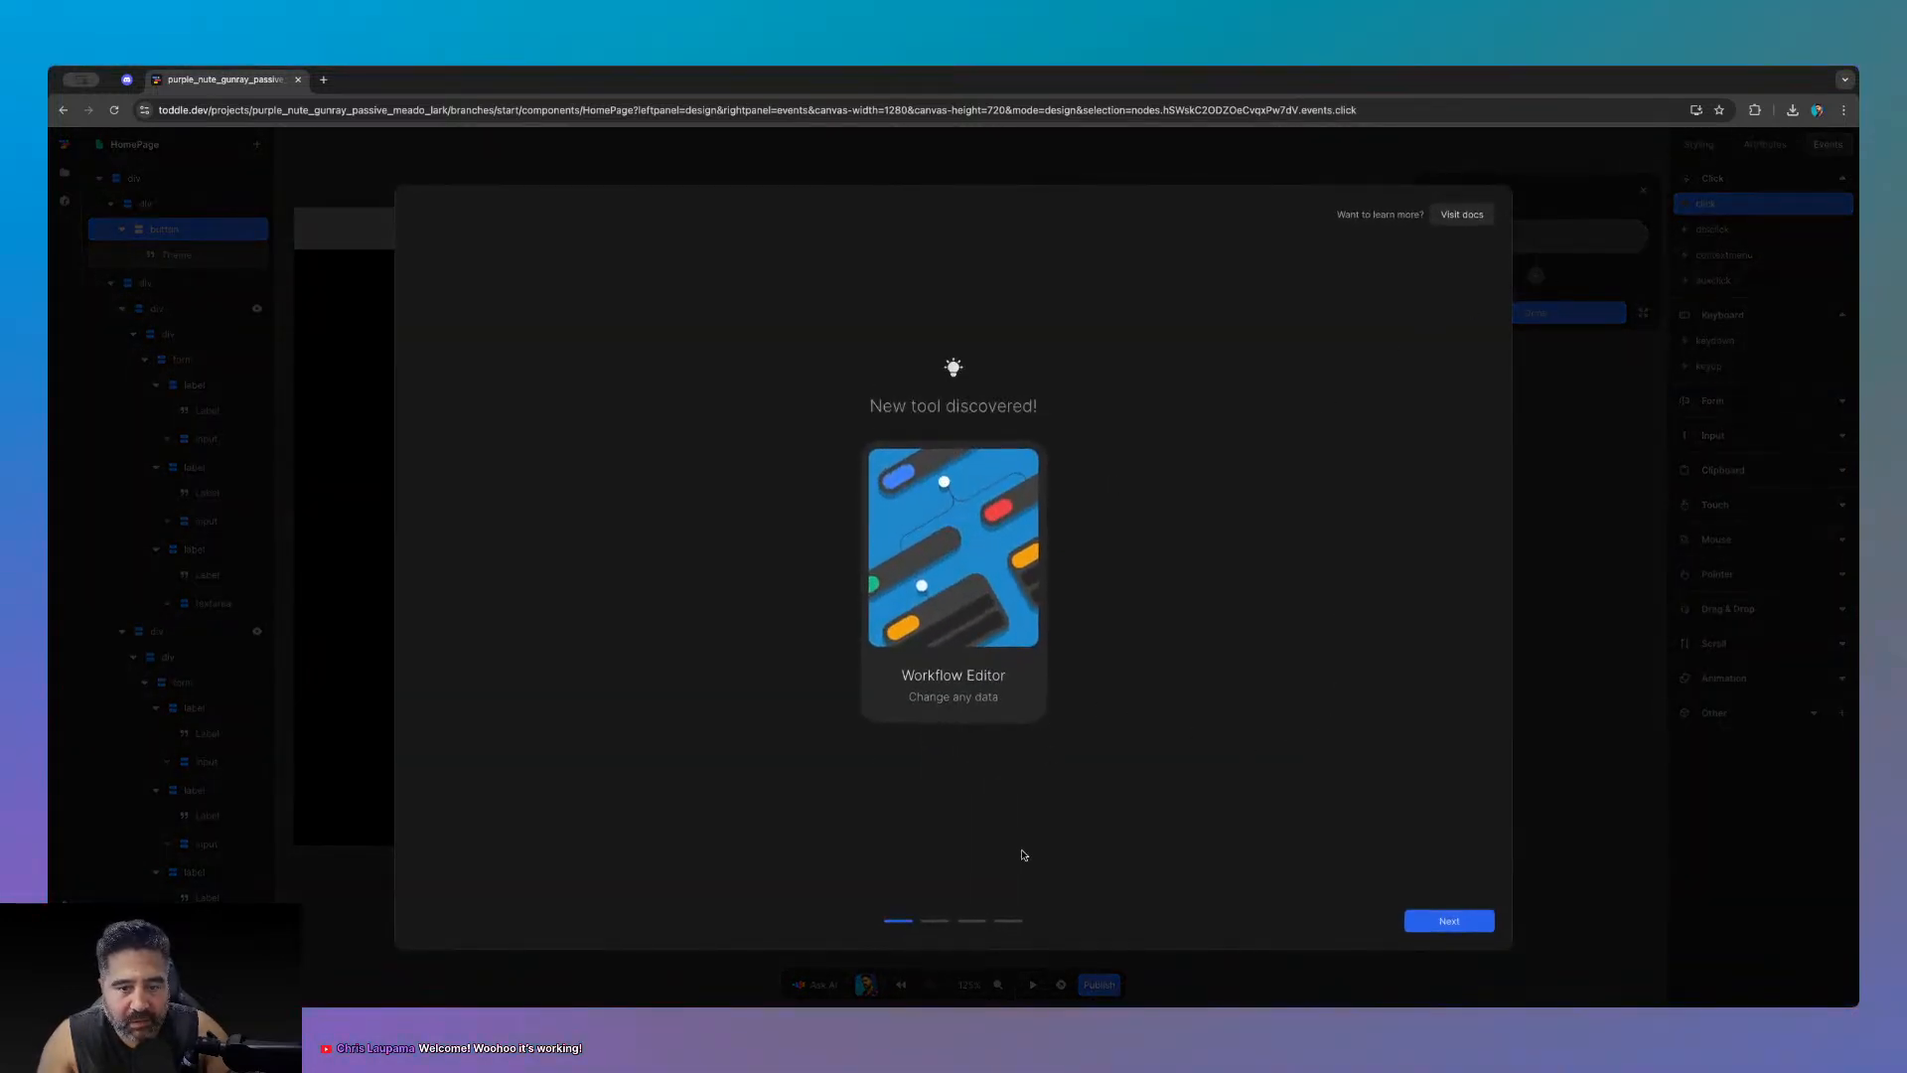
{"action": "left_click", "coordinate": [1426, 921]}
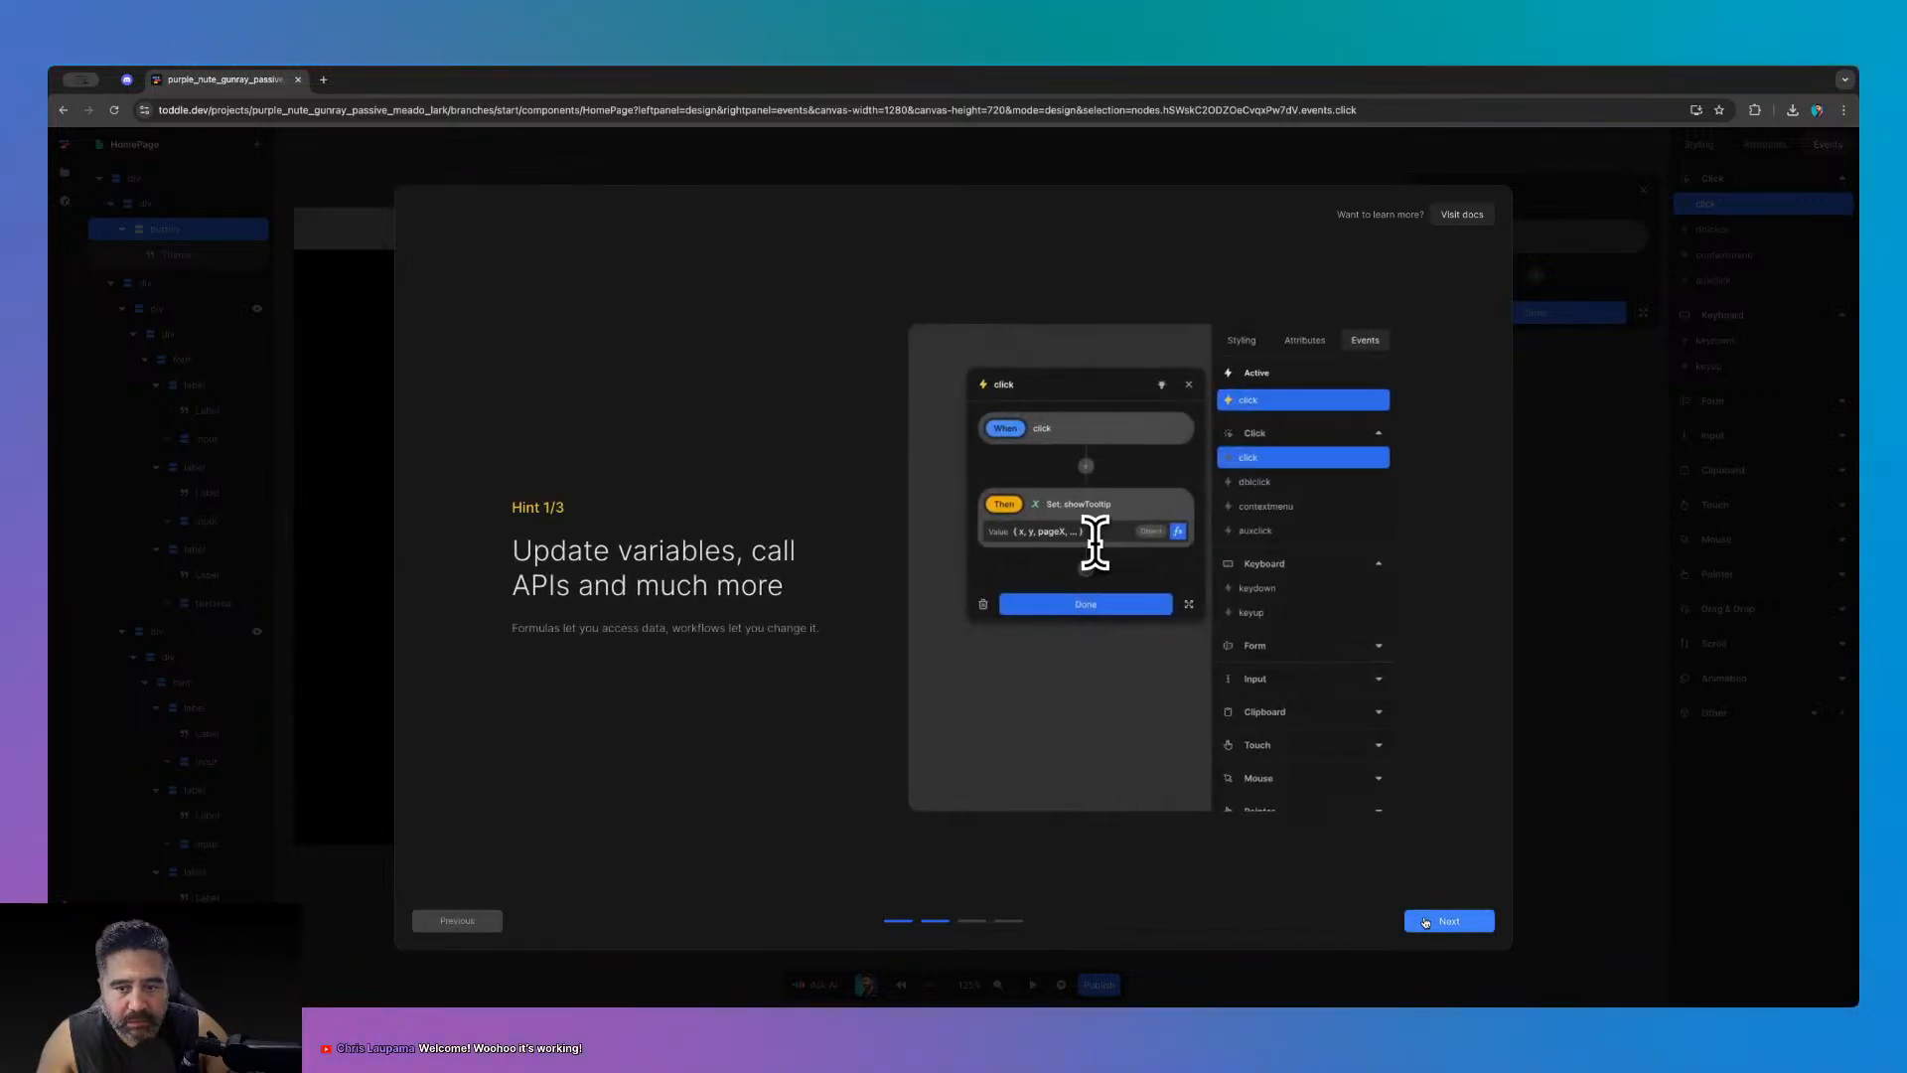
{"action": "left_click", "coordinate": [1426, 921]}
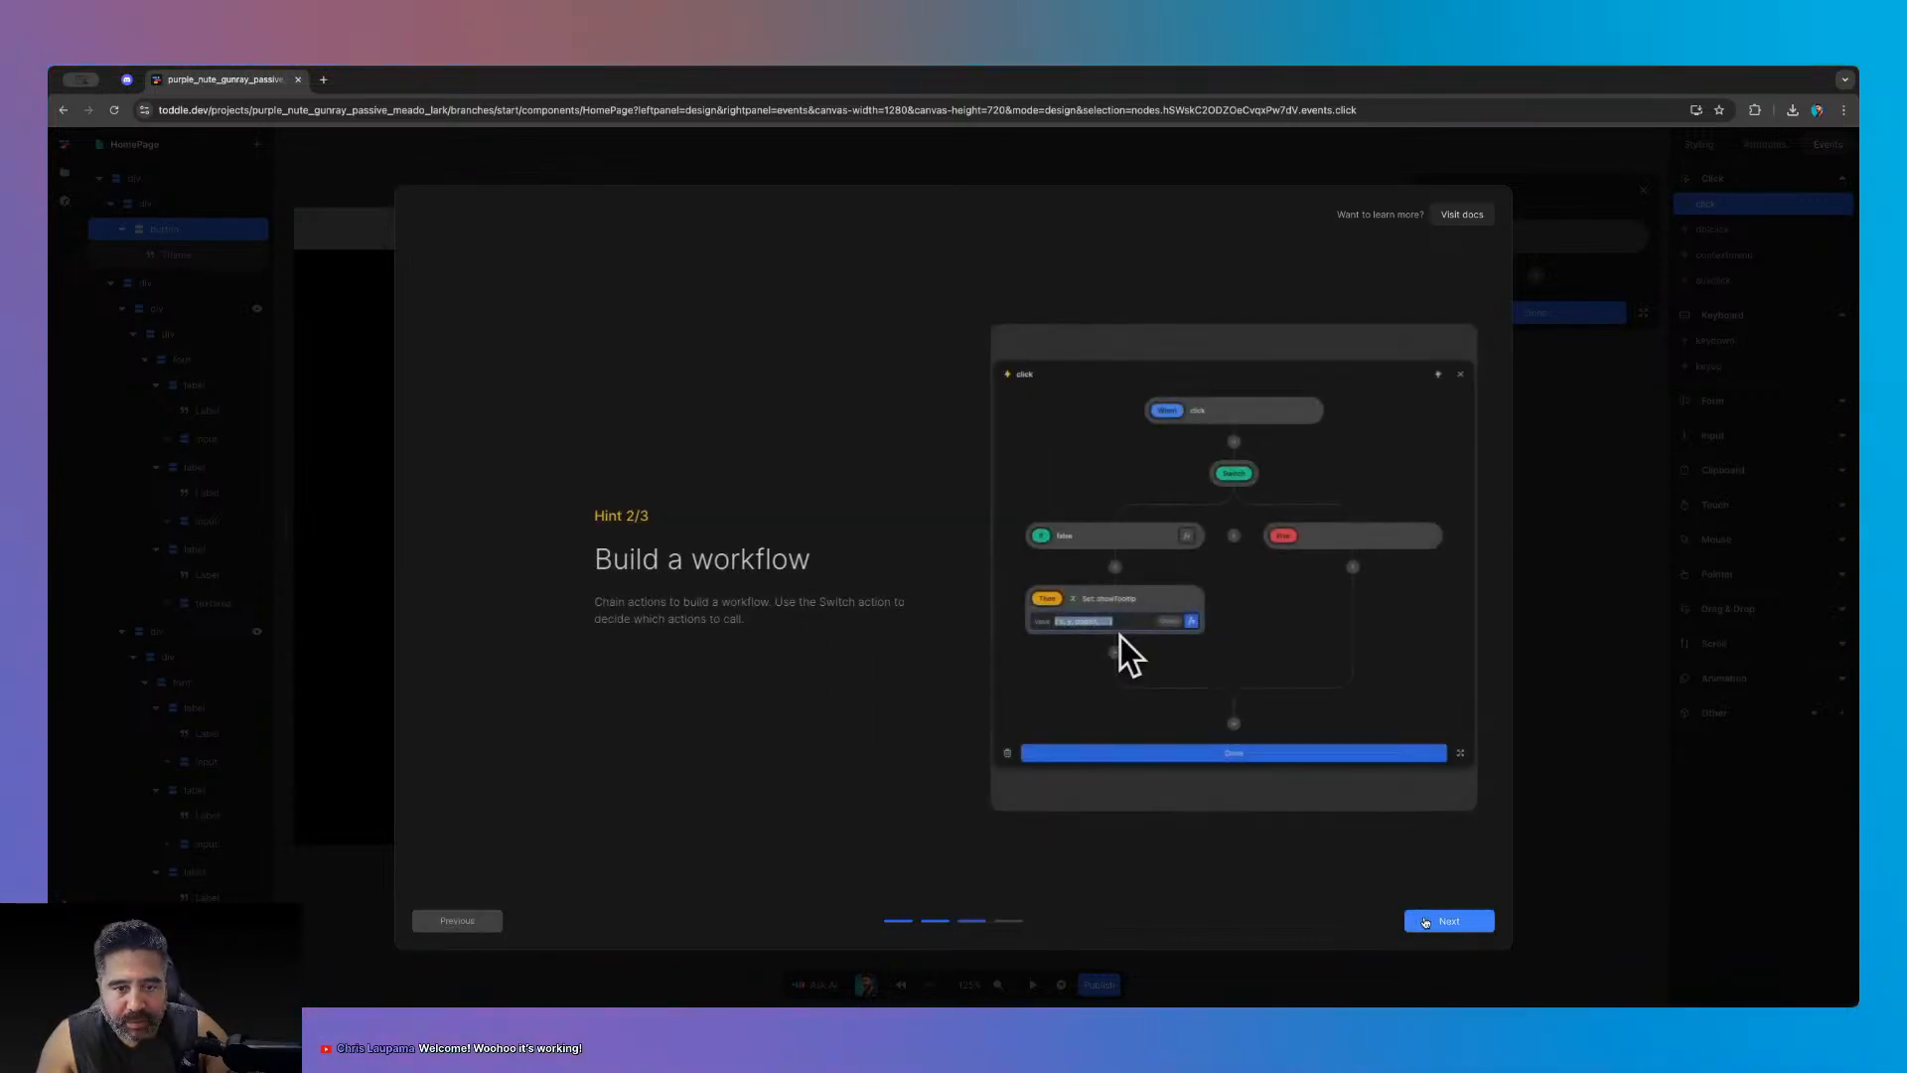
{"action": "left_click", "coordinate": [1425, 921]}
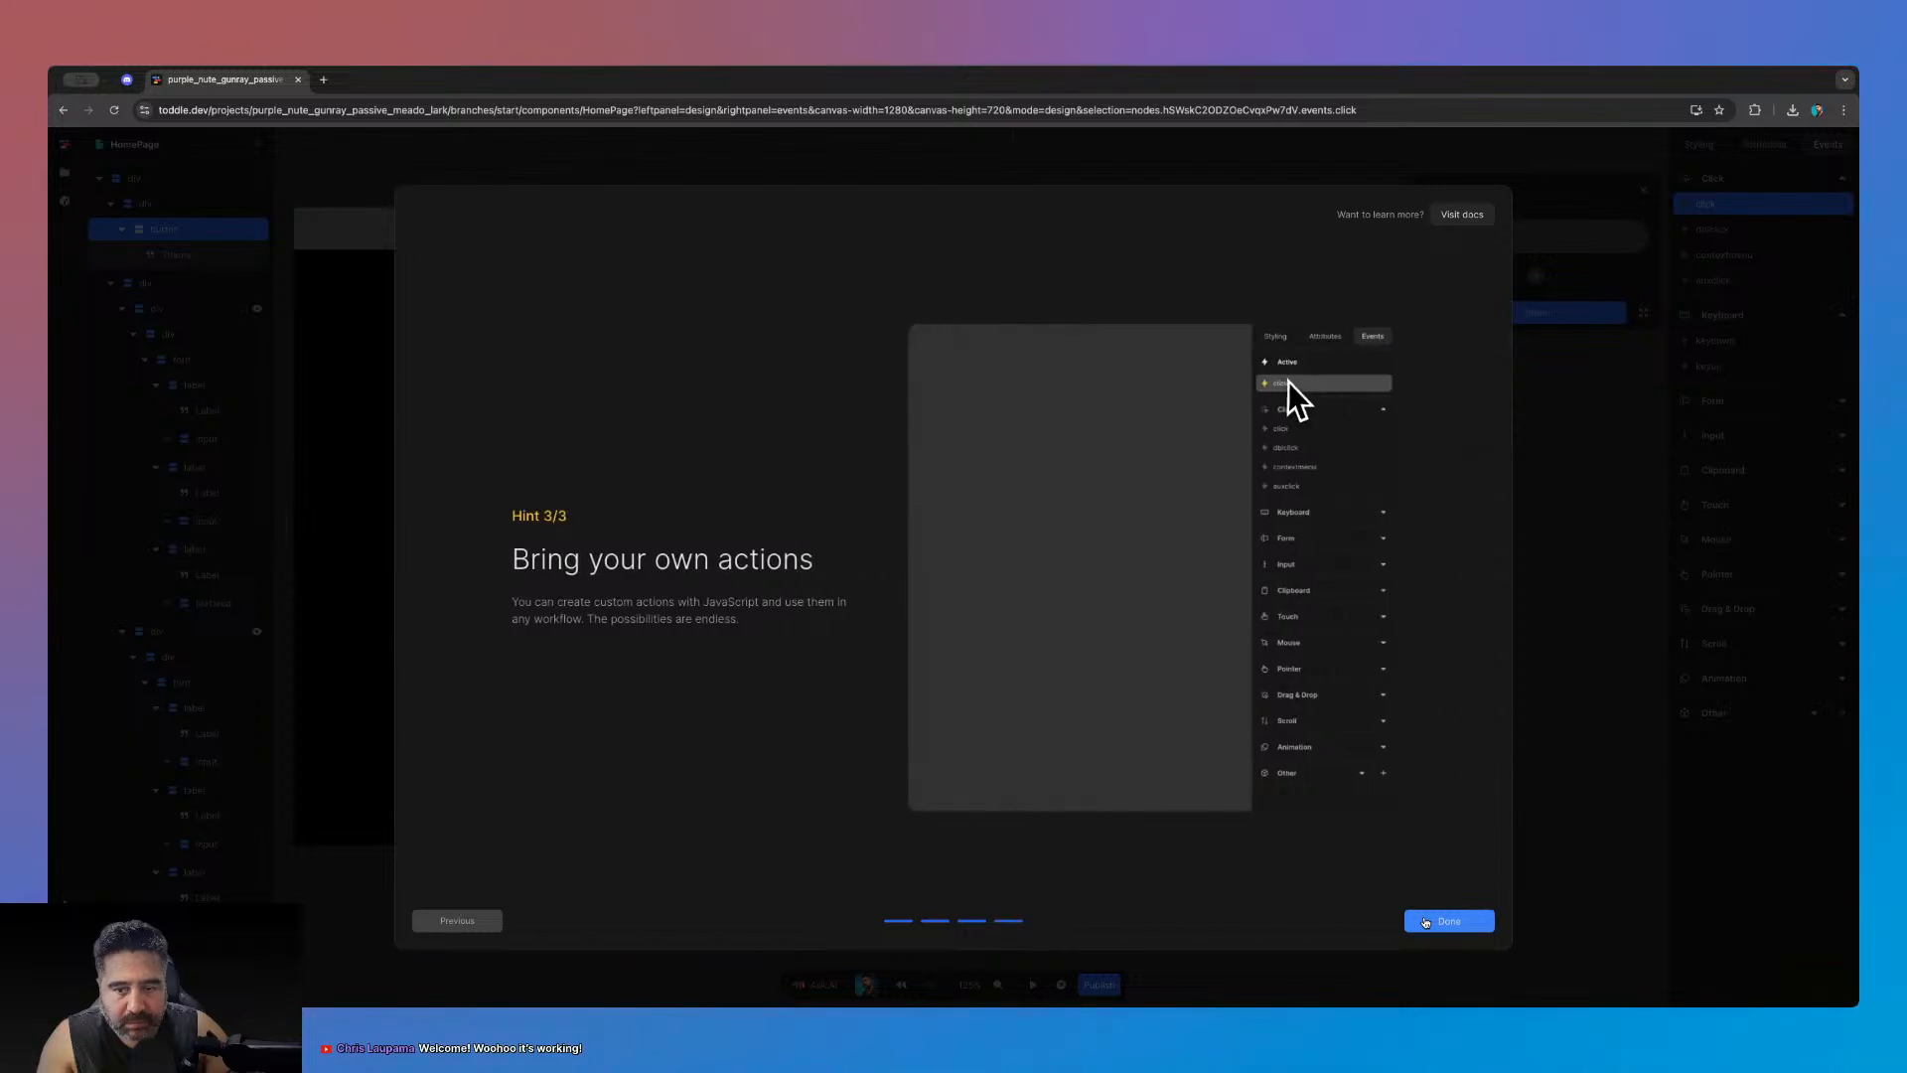
{"action": "left_click", "coordinate": [1435, 919]}
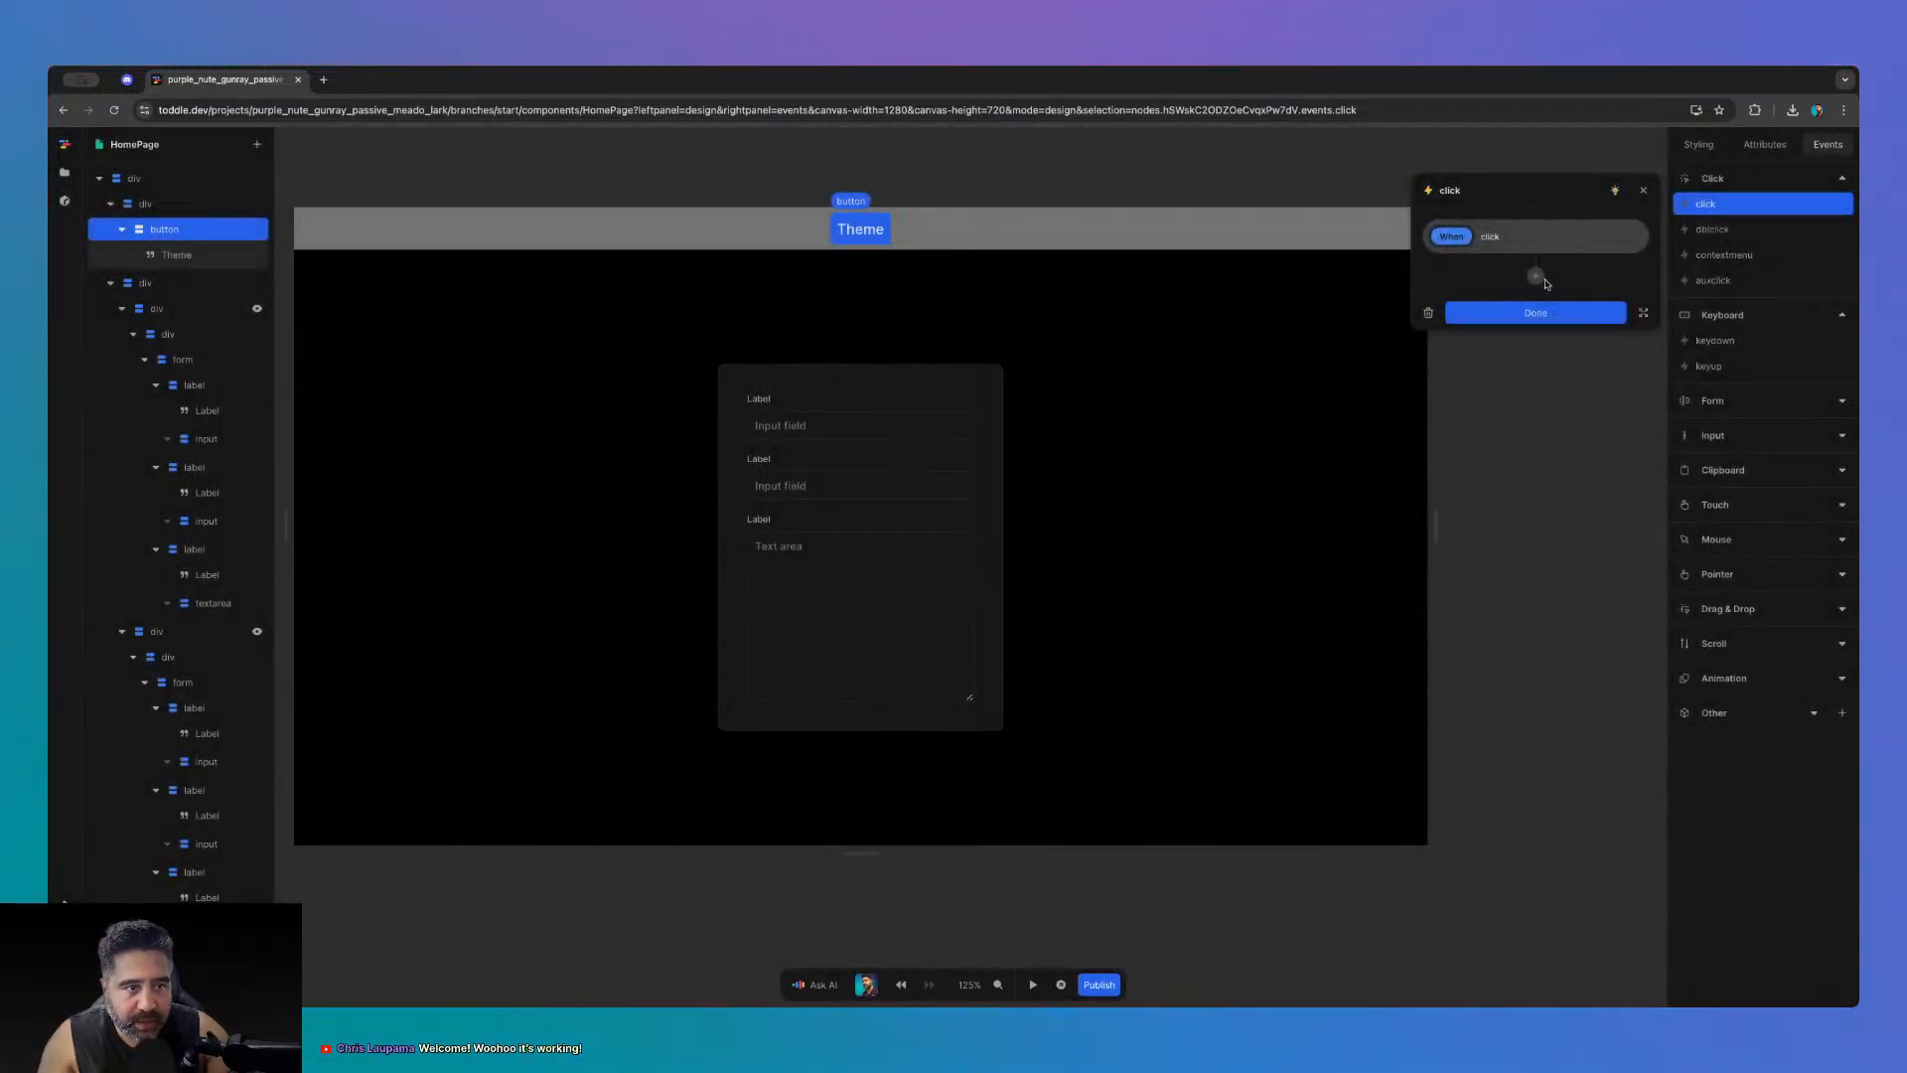
- Add a Set theme-dark action with value Not(theme-dark), then start test mode
{"action": "left_click", "coordinate": [1537, 276]}
{"action": "left_click", "coordinate": [1484, 341]}
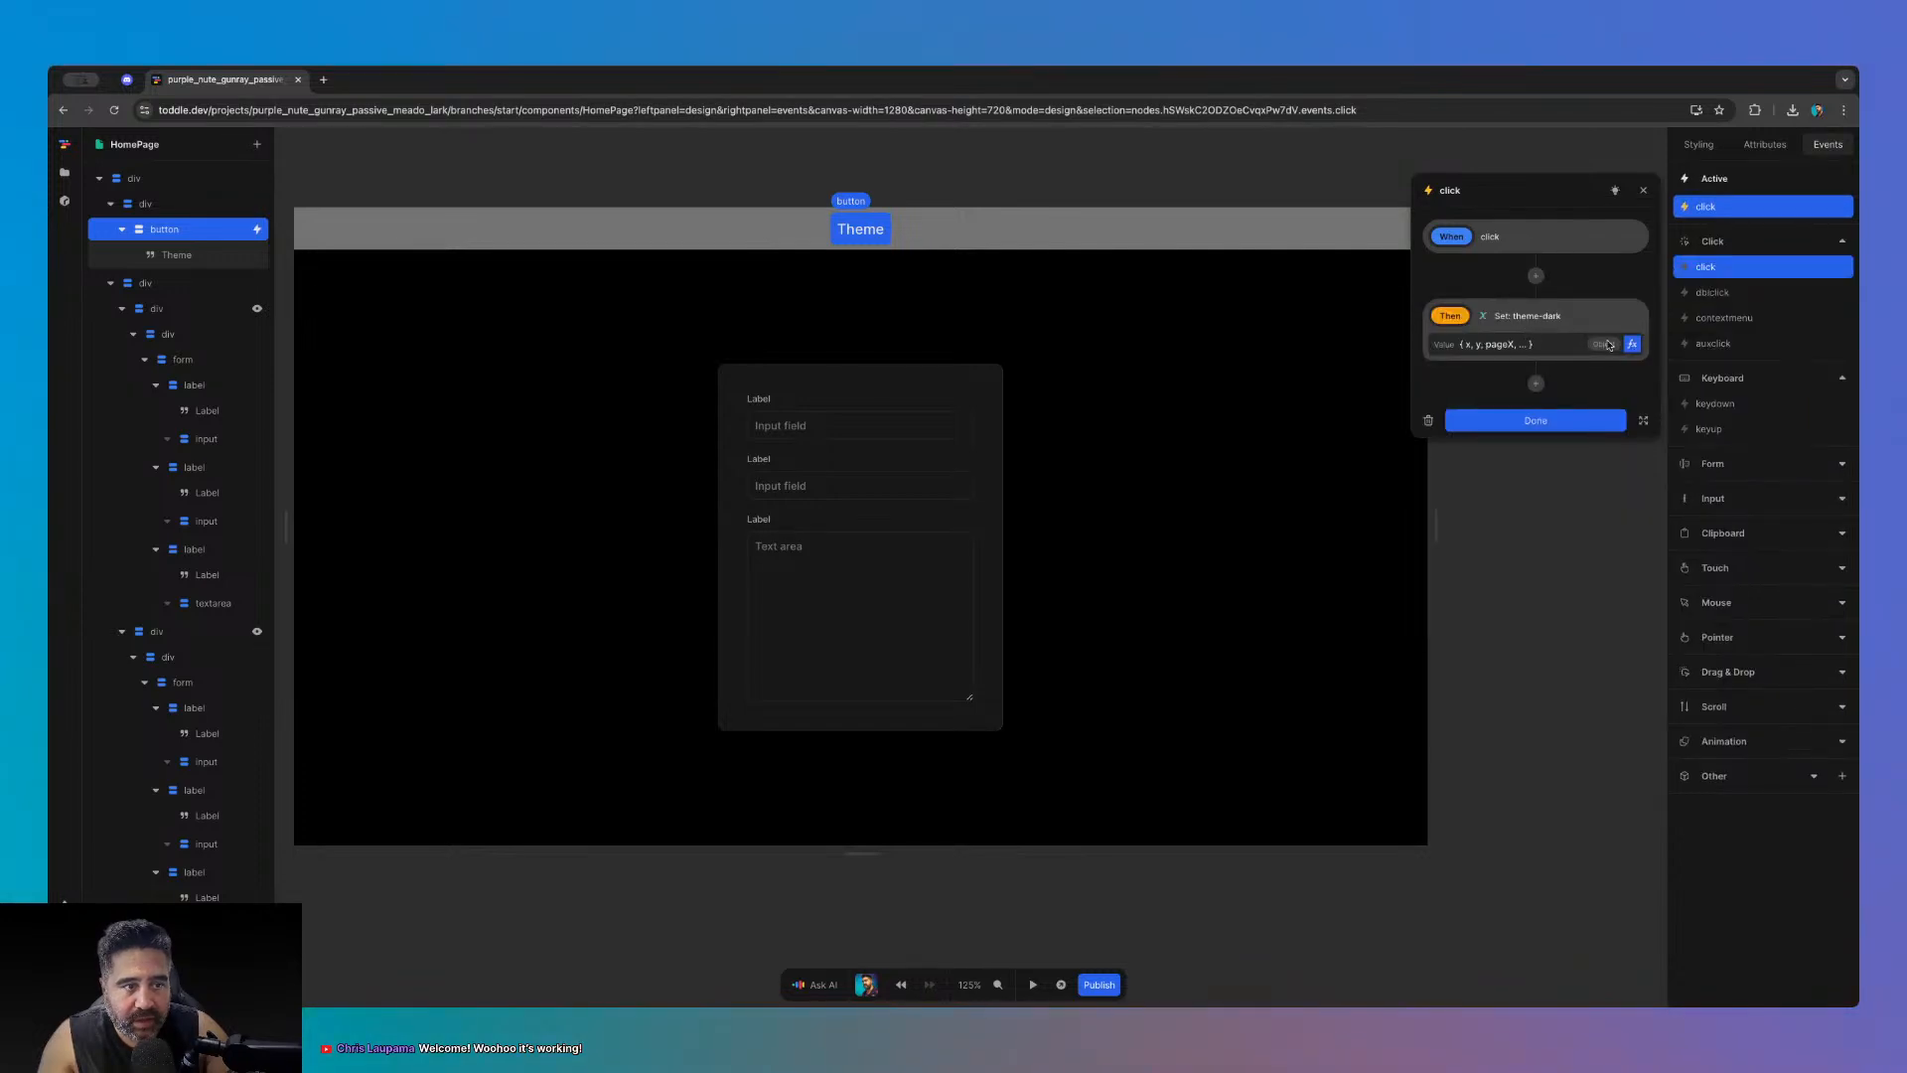
{"action": "left_click", "coordinate": [1632, 344]}
{"action": "left_click", "coordinate": [983, 679]}
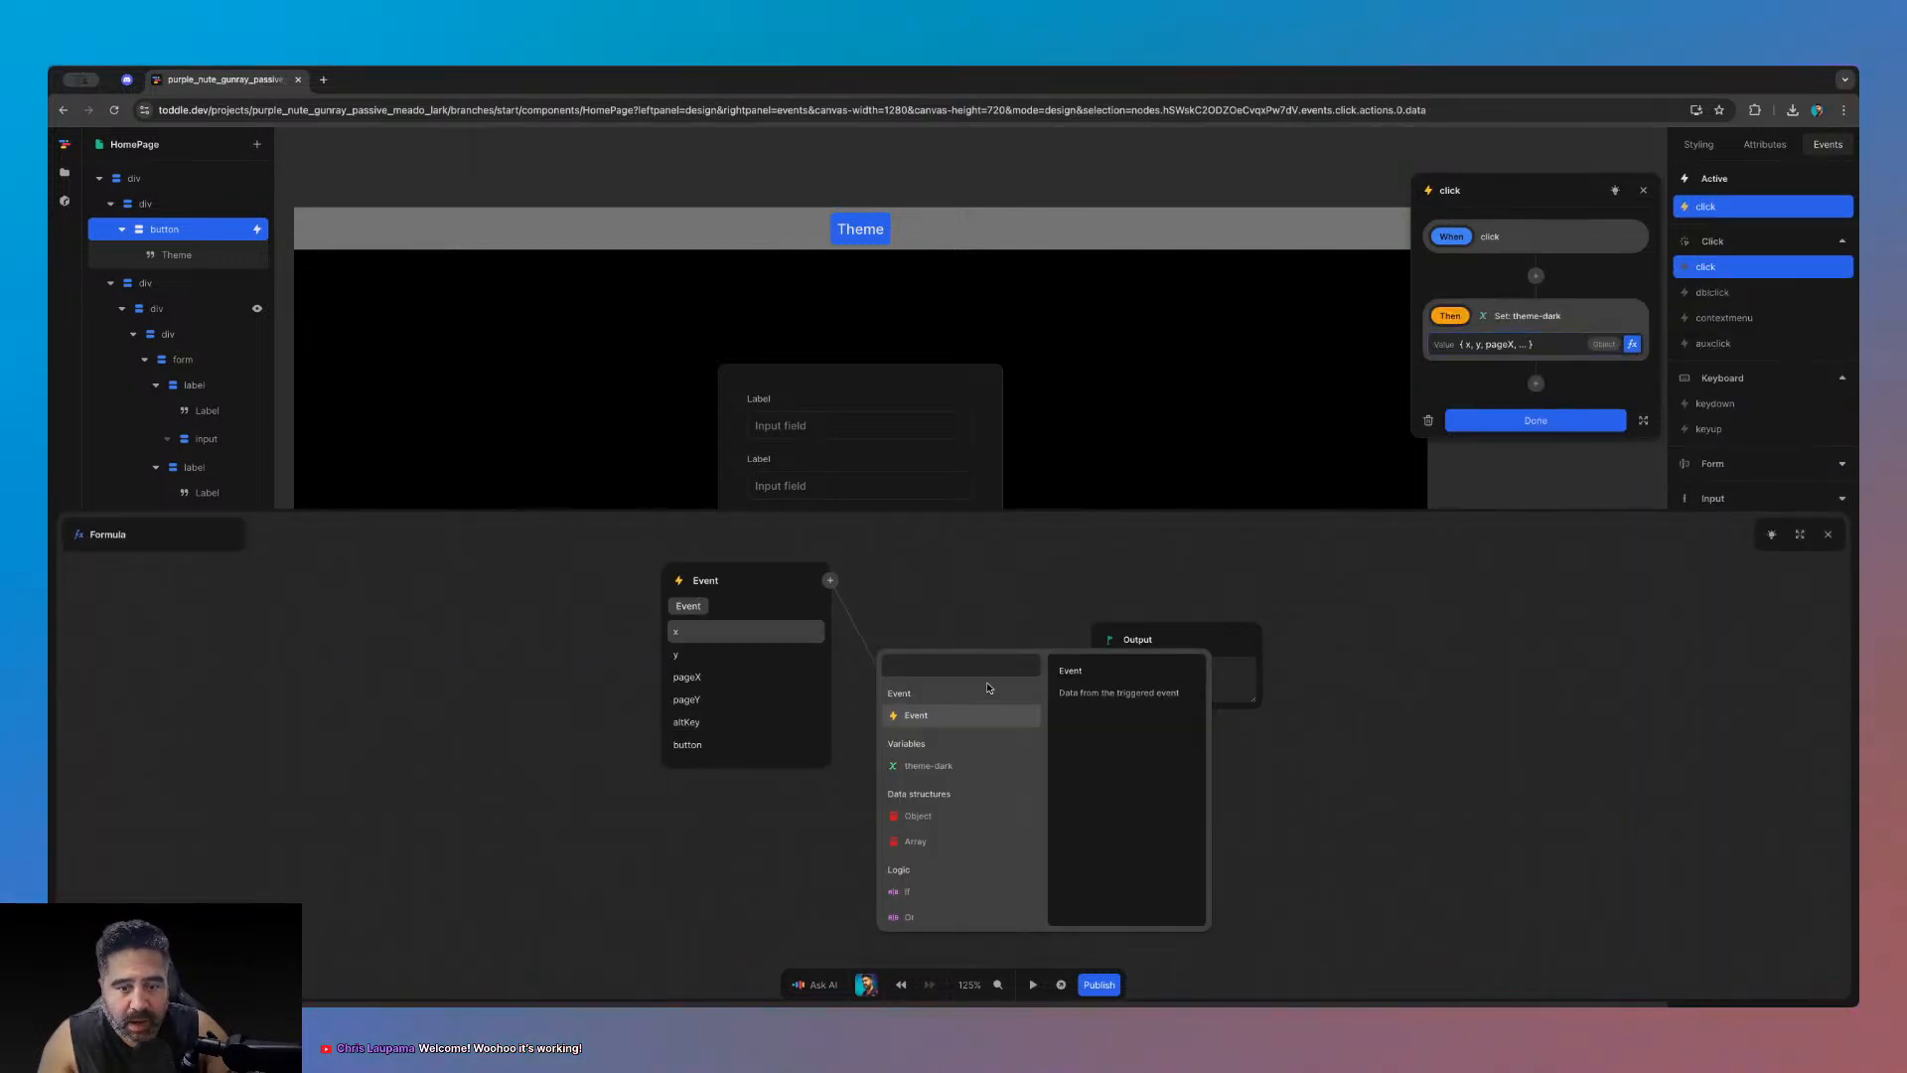
{"action": "left_click", "coordinate": [929, 759]}
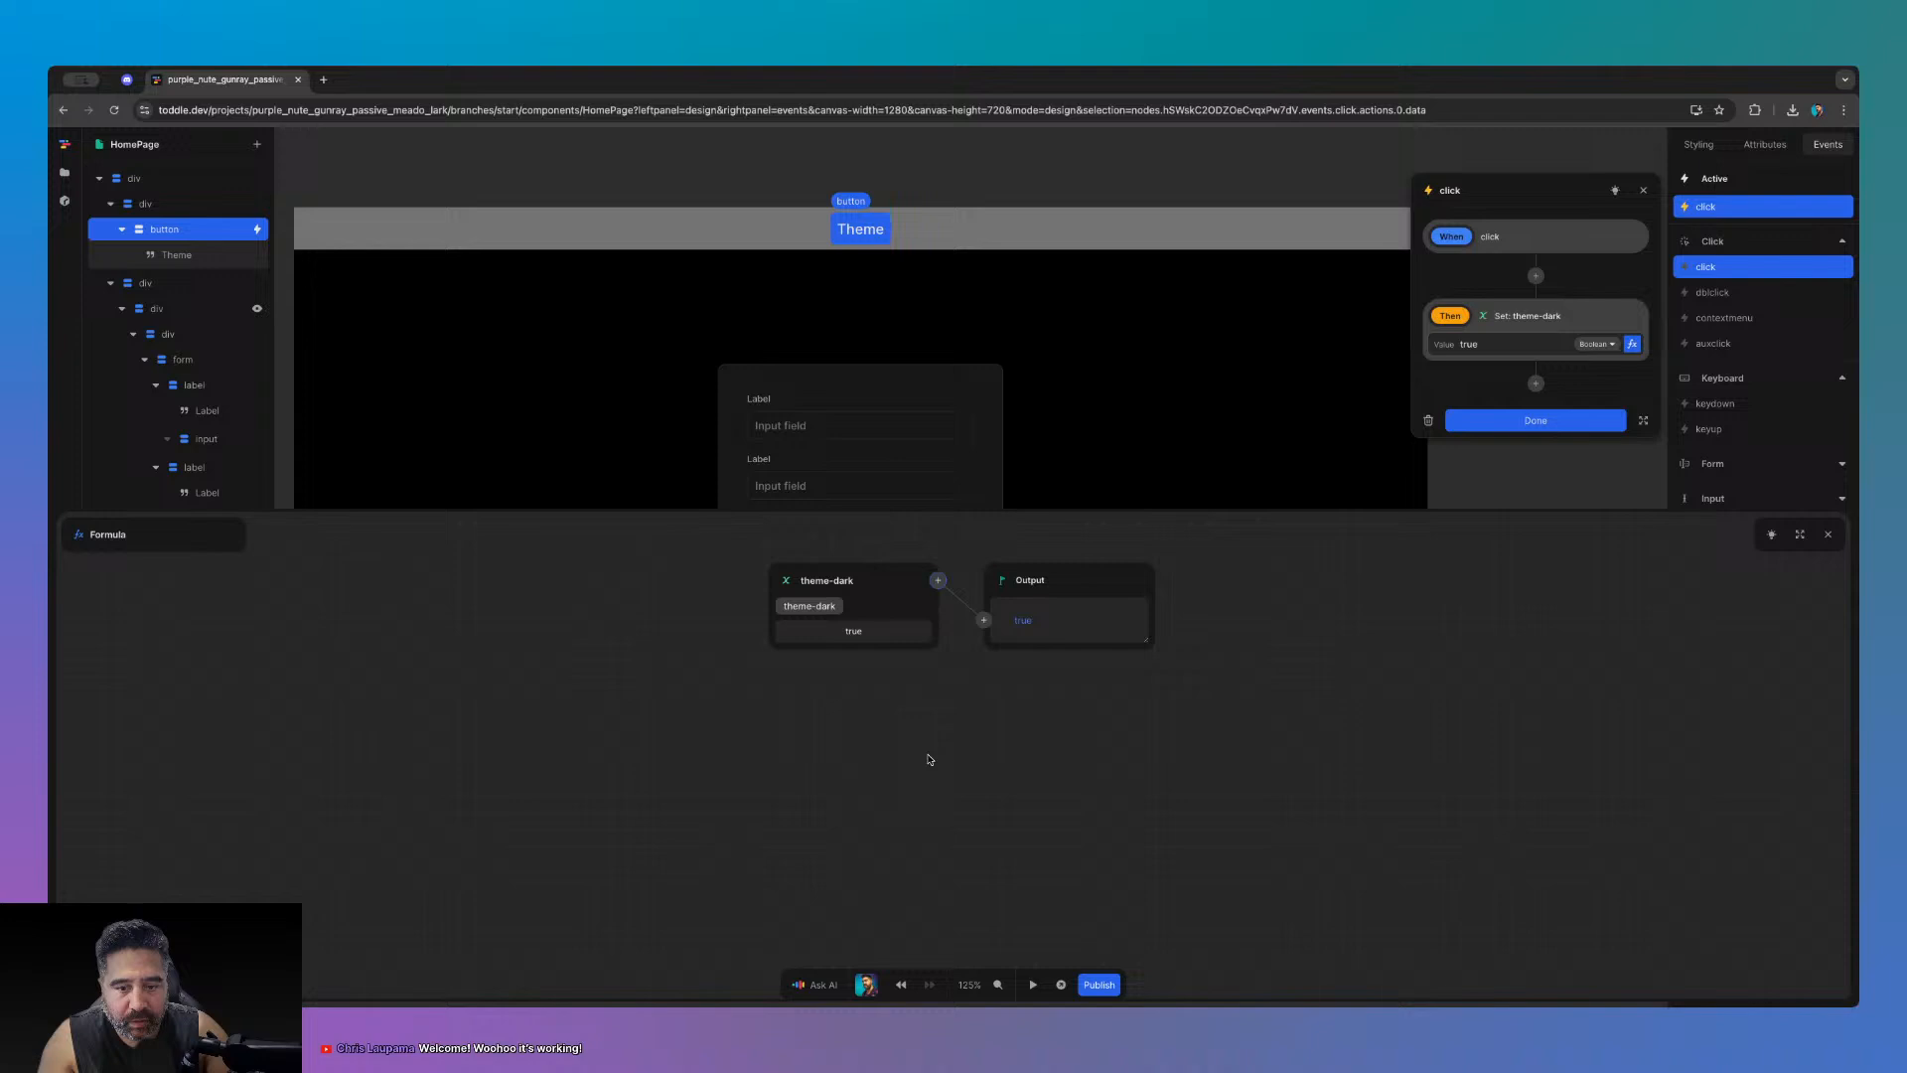
{"action": "left_click", "coordinate": [983, 620]}
{"action": "type", "text": "not"}
{"action": "key", "text": "Return"}
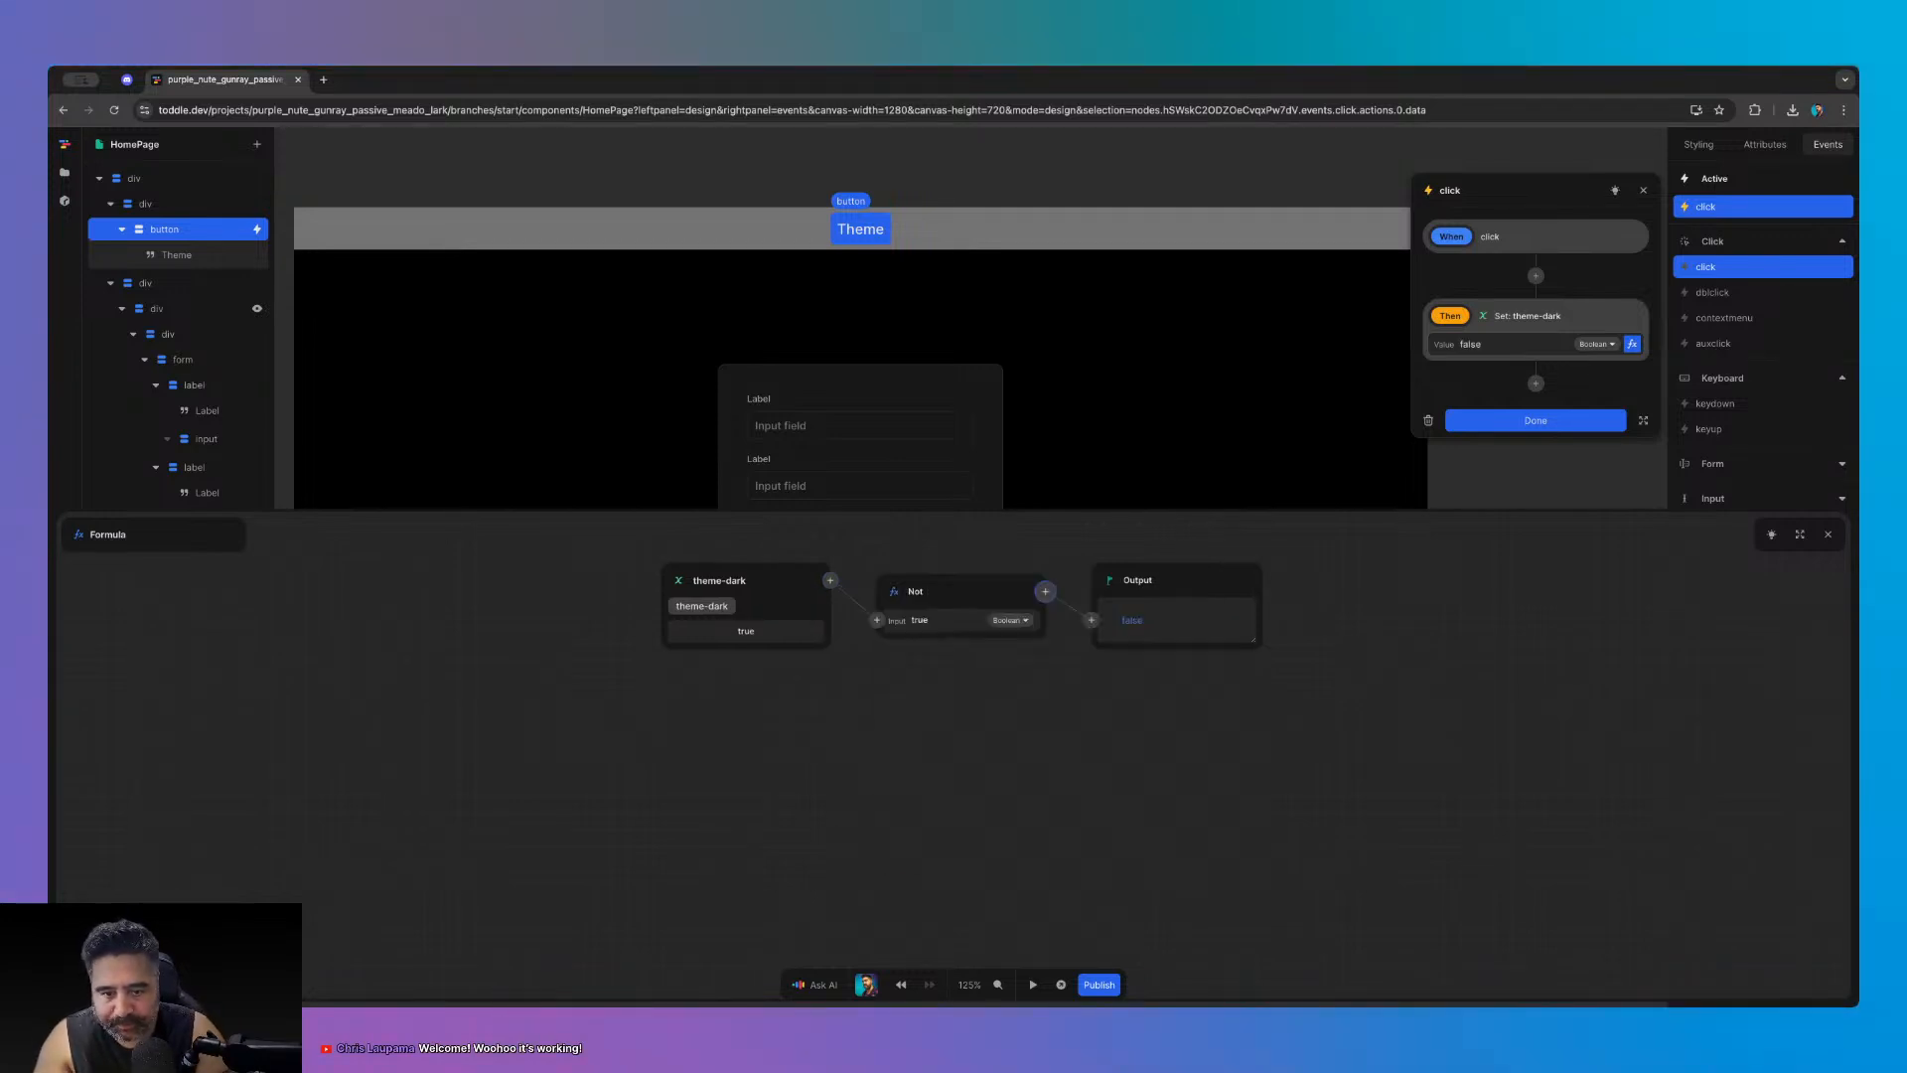
{"action": "left_click", "coordinate": [1828, 533]}
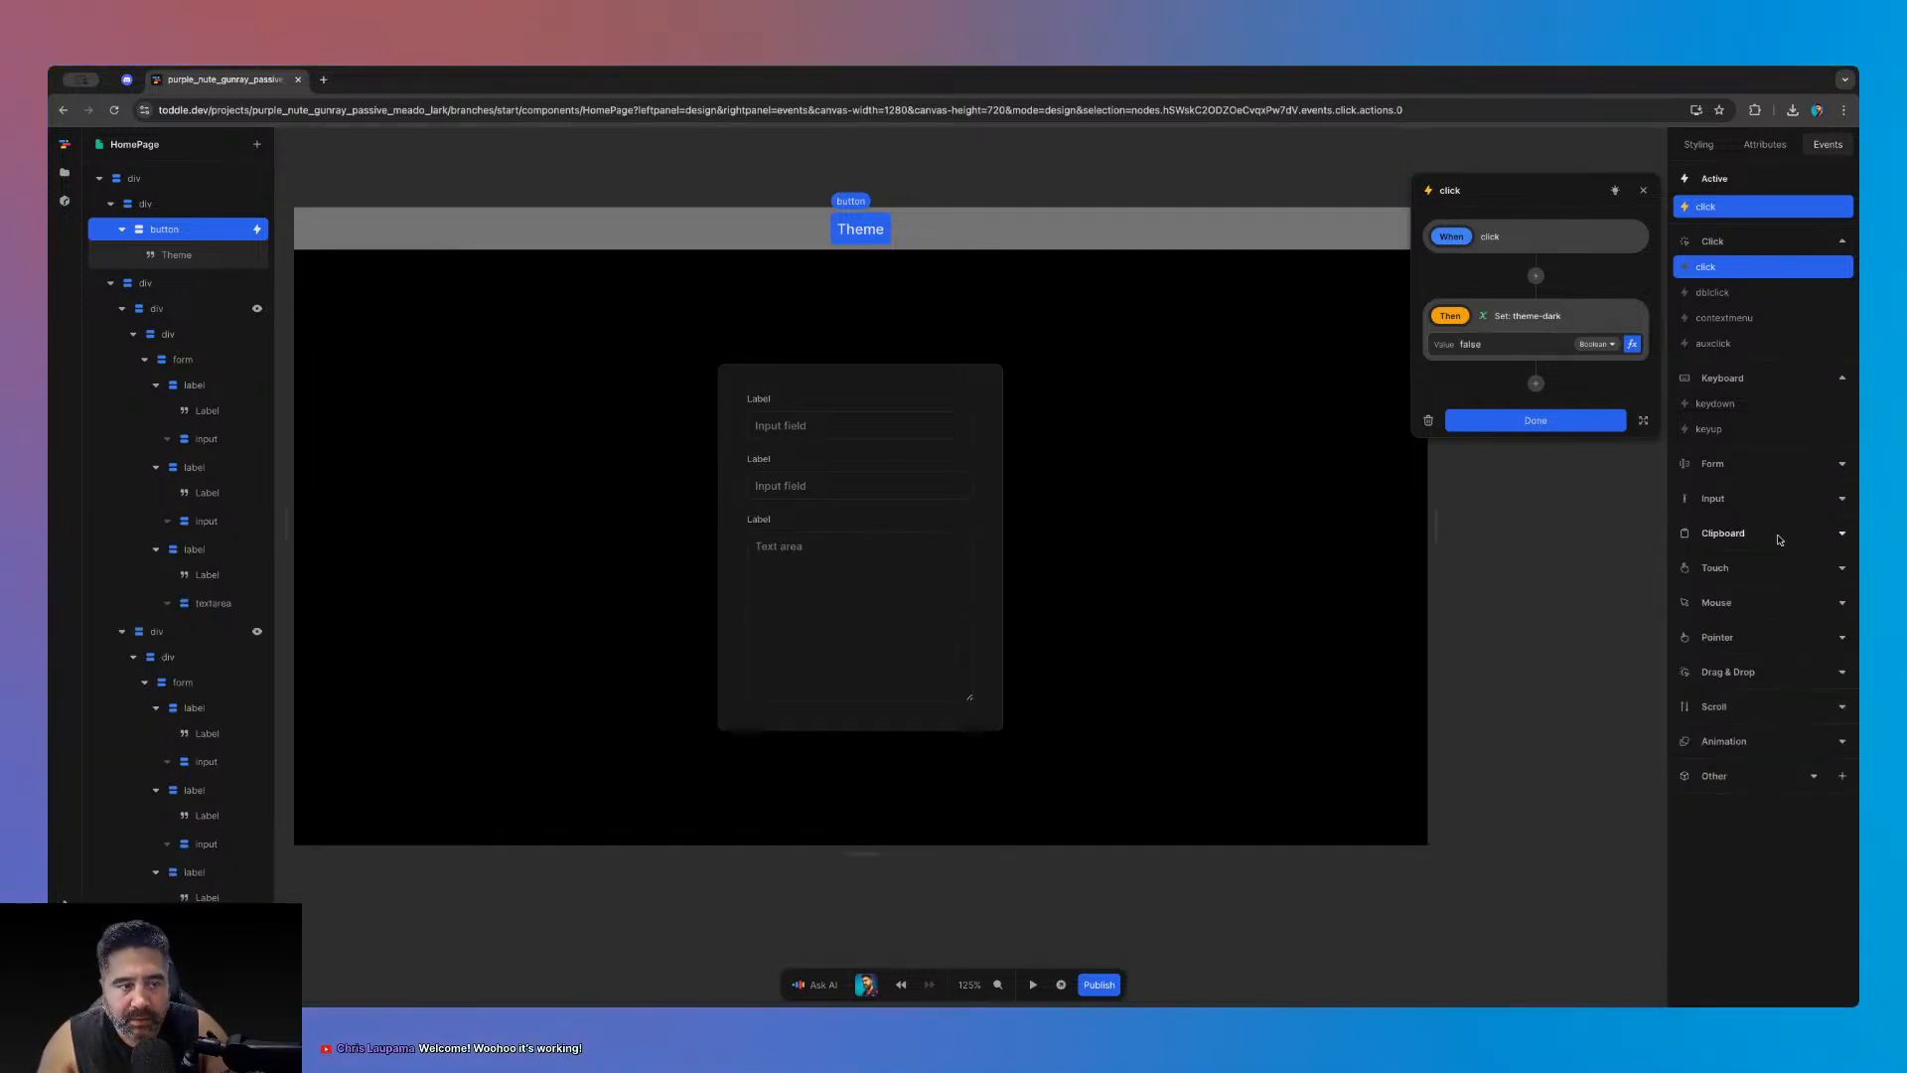
{"action": "left_click", "coordinate": [1535, 420]}
{"action": "left_click", "coordinate": [1058, 985]}
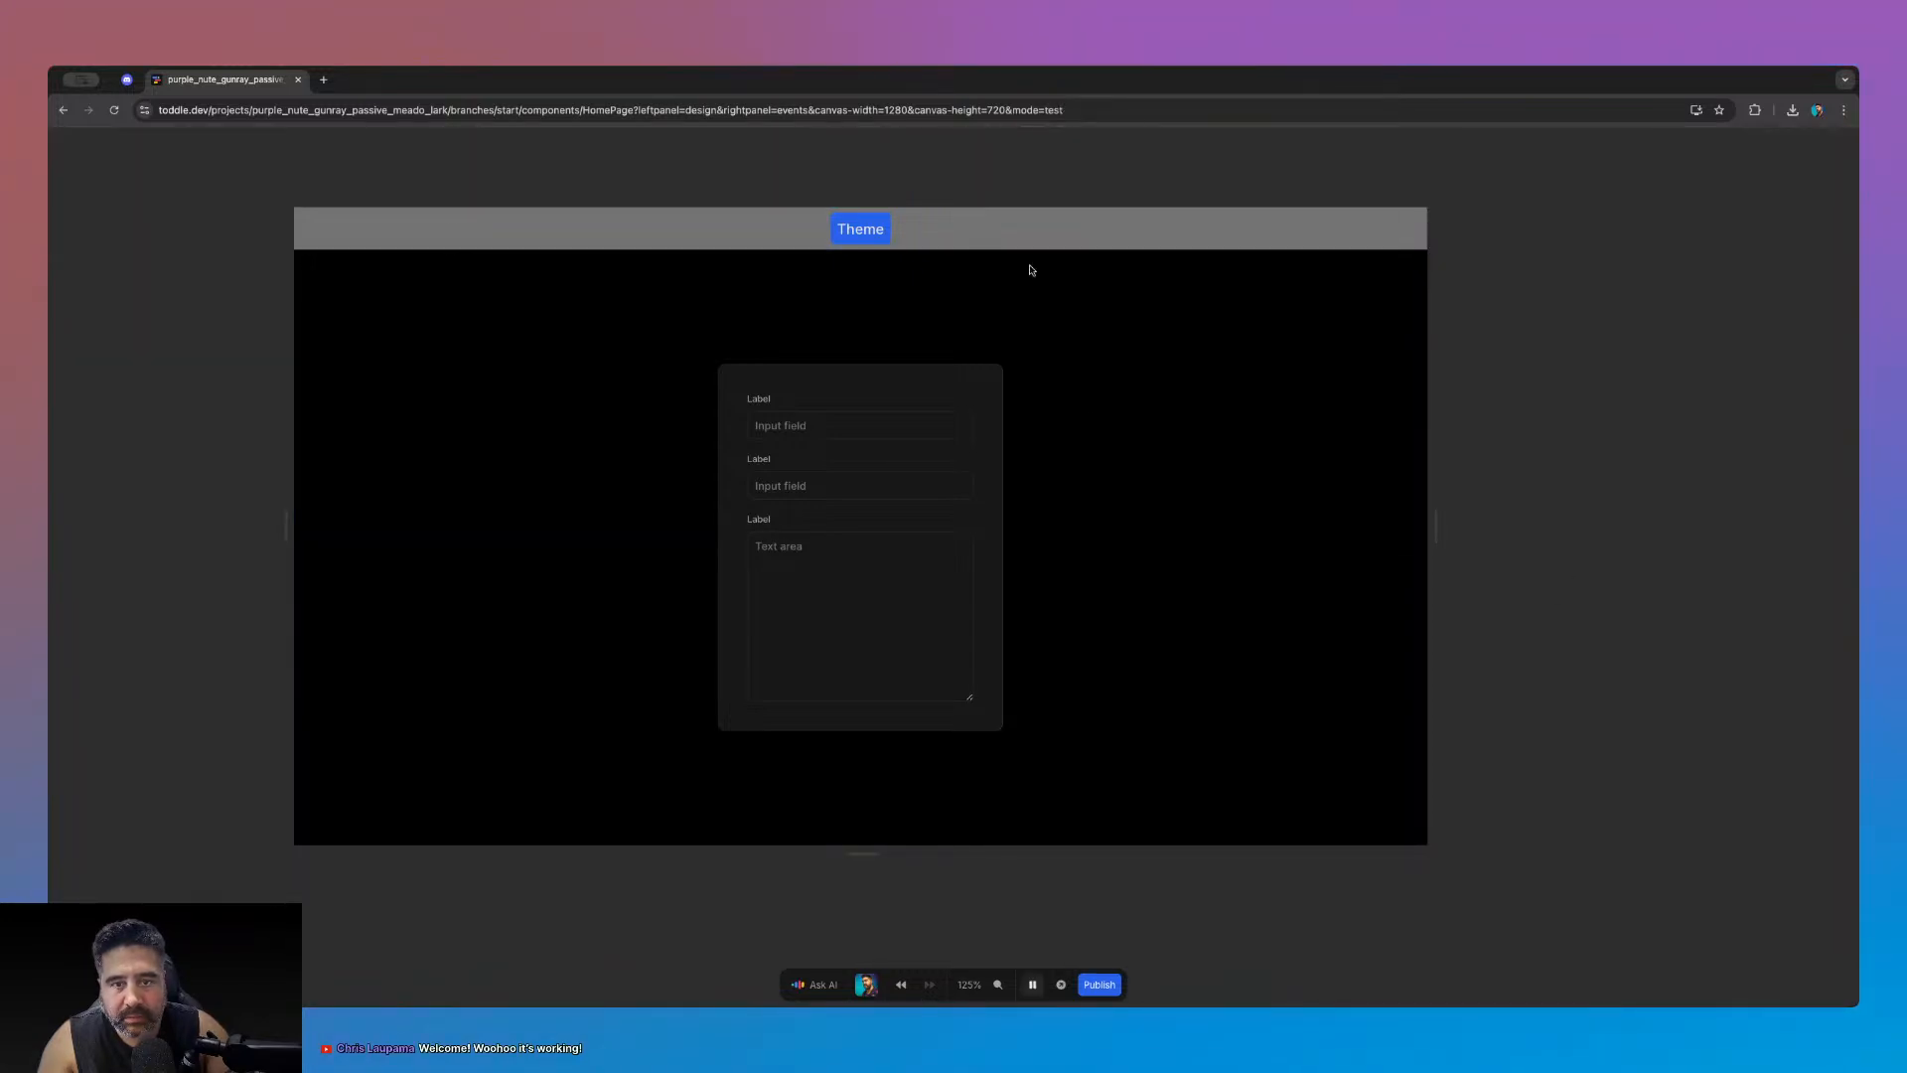
- Click Theme repeatedly to flip the page between light and dark forms, then exit test mode
{"action": "left_click", "coordinate": [860, 232]}
{"action": "left_click", "coordinate": [858, 236]}
{"action": "left_click", "coordinate": [858, 234]}
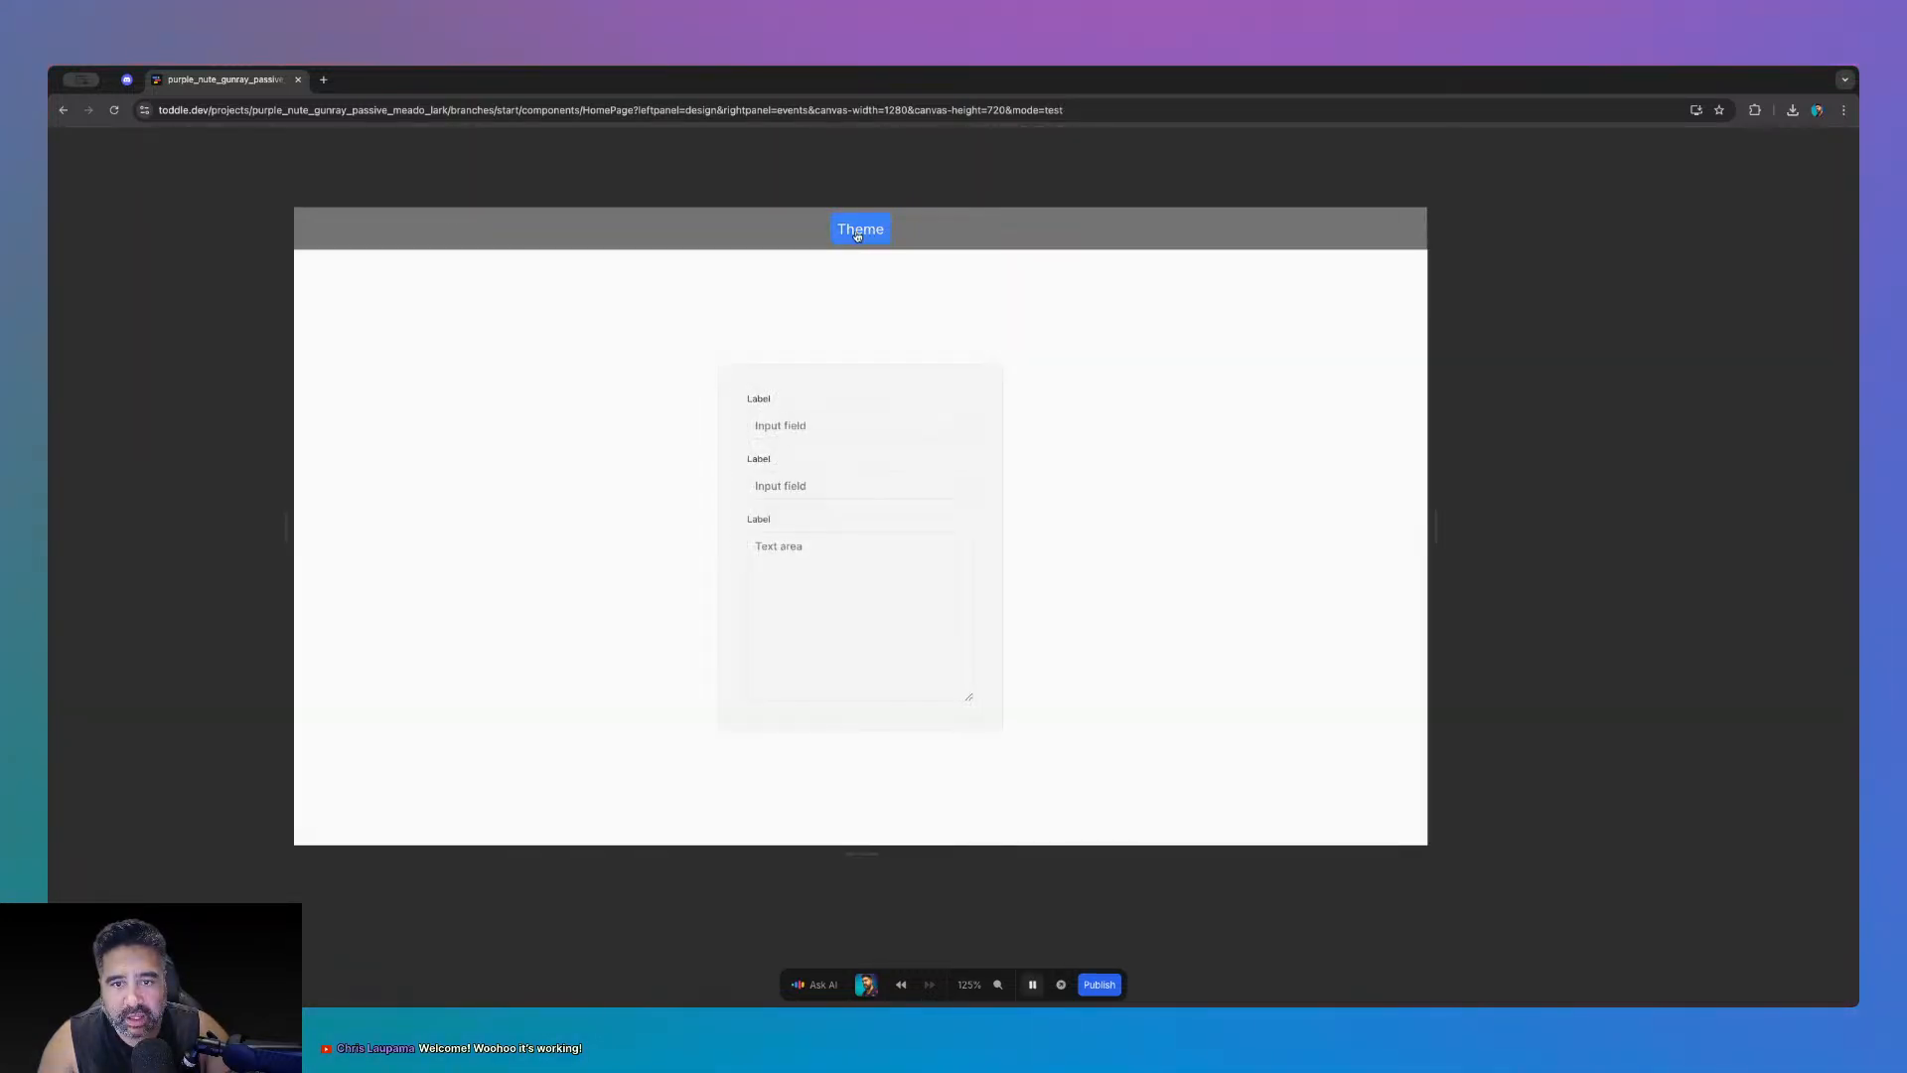
{"action": "left_click", "coordinate": [859, 235]}
{"action": "left_click", "coordinate": [858, 237]}
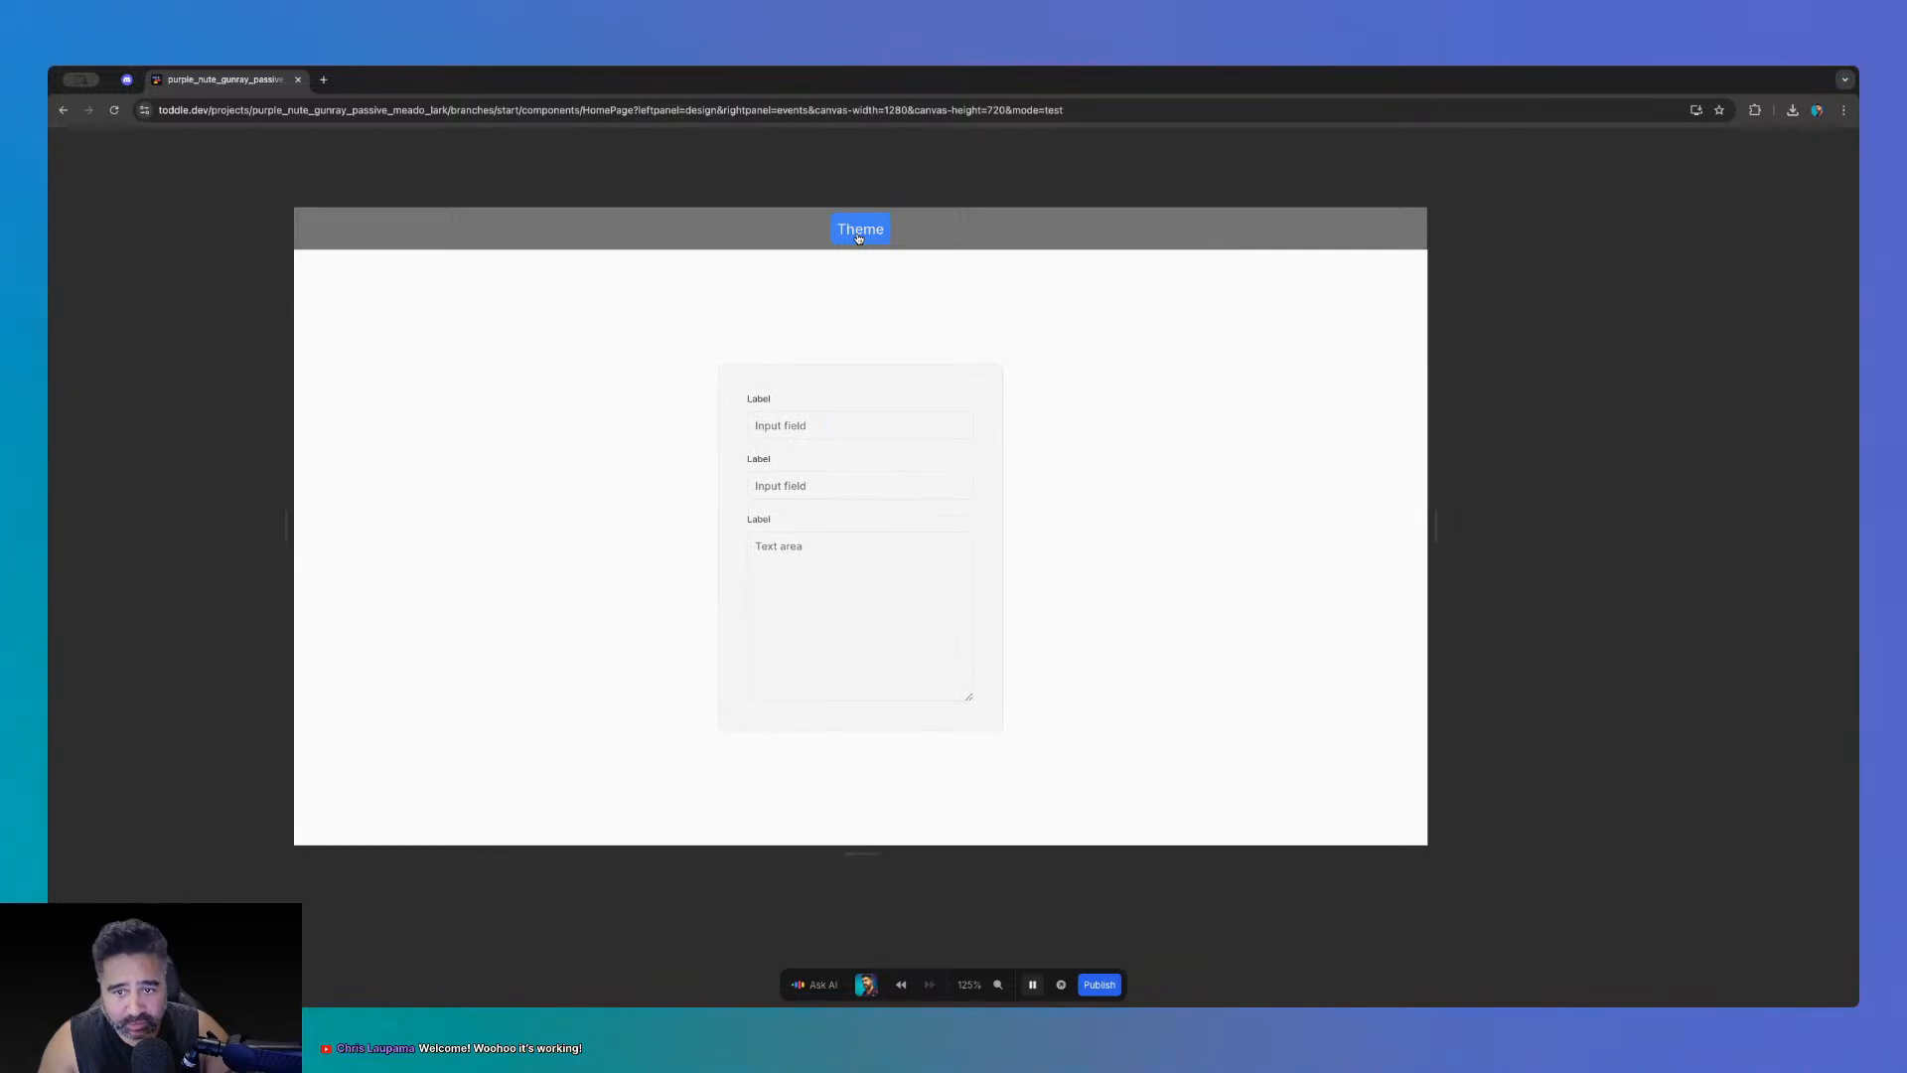
{"action": "left_click", "coordinate": [859, 236]}
{"action": "left_click", "coordinate": [861, 236]}
{"action": "left_click", "coordinate": [862, 234]}
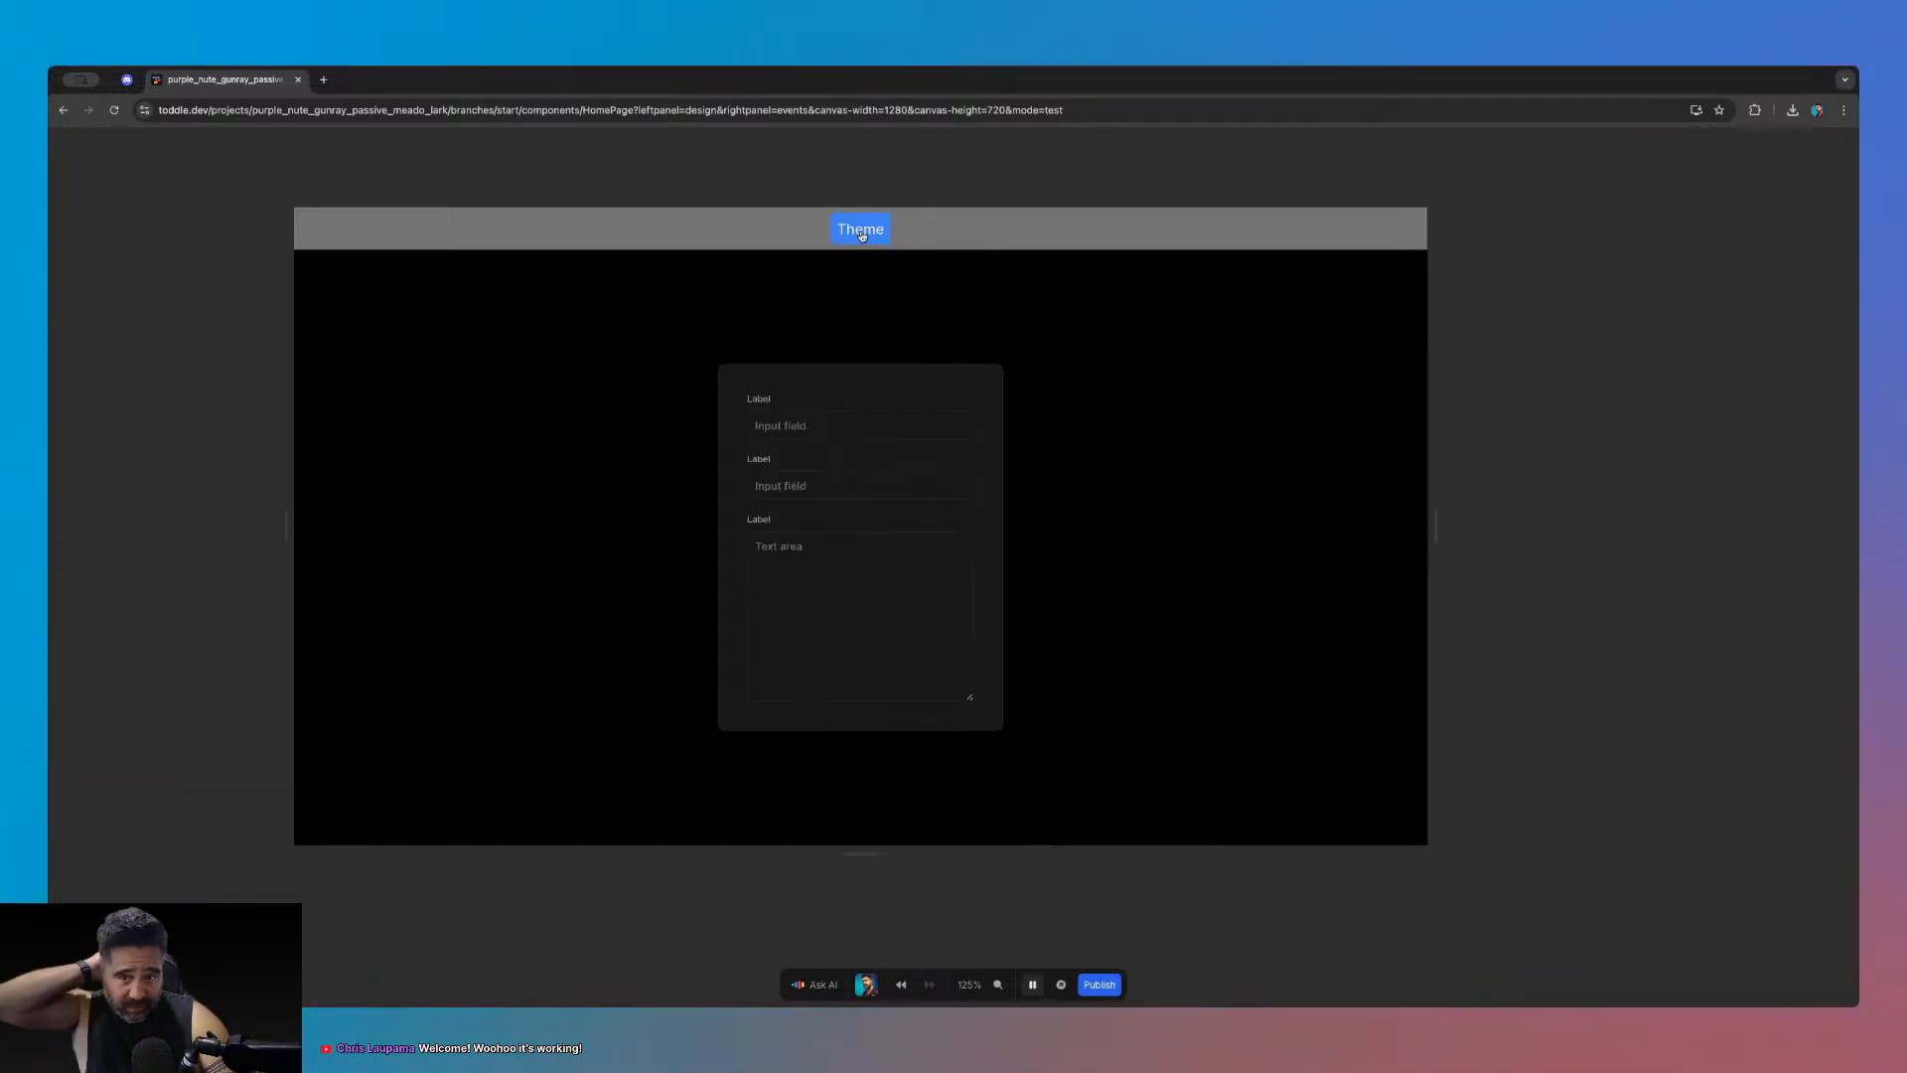
{"action": "left_click", "coordinate": [863, 235]}
{"action": "left_click", "coordinate": [862, 235]}
{"action": "left_click", "coordinate": [862, 235]}
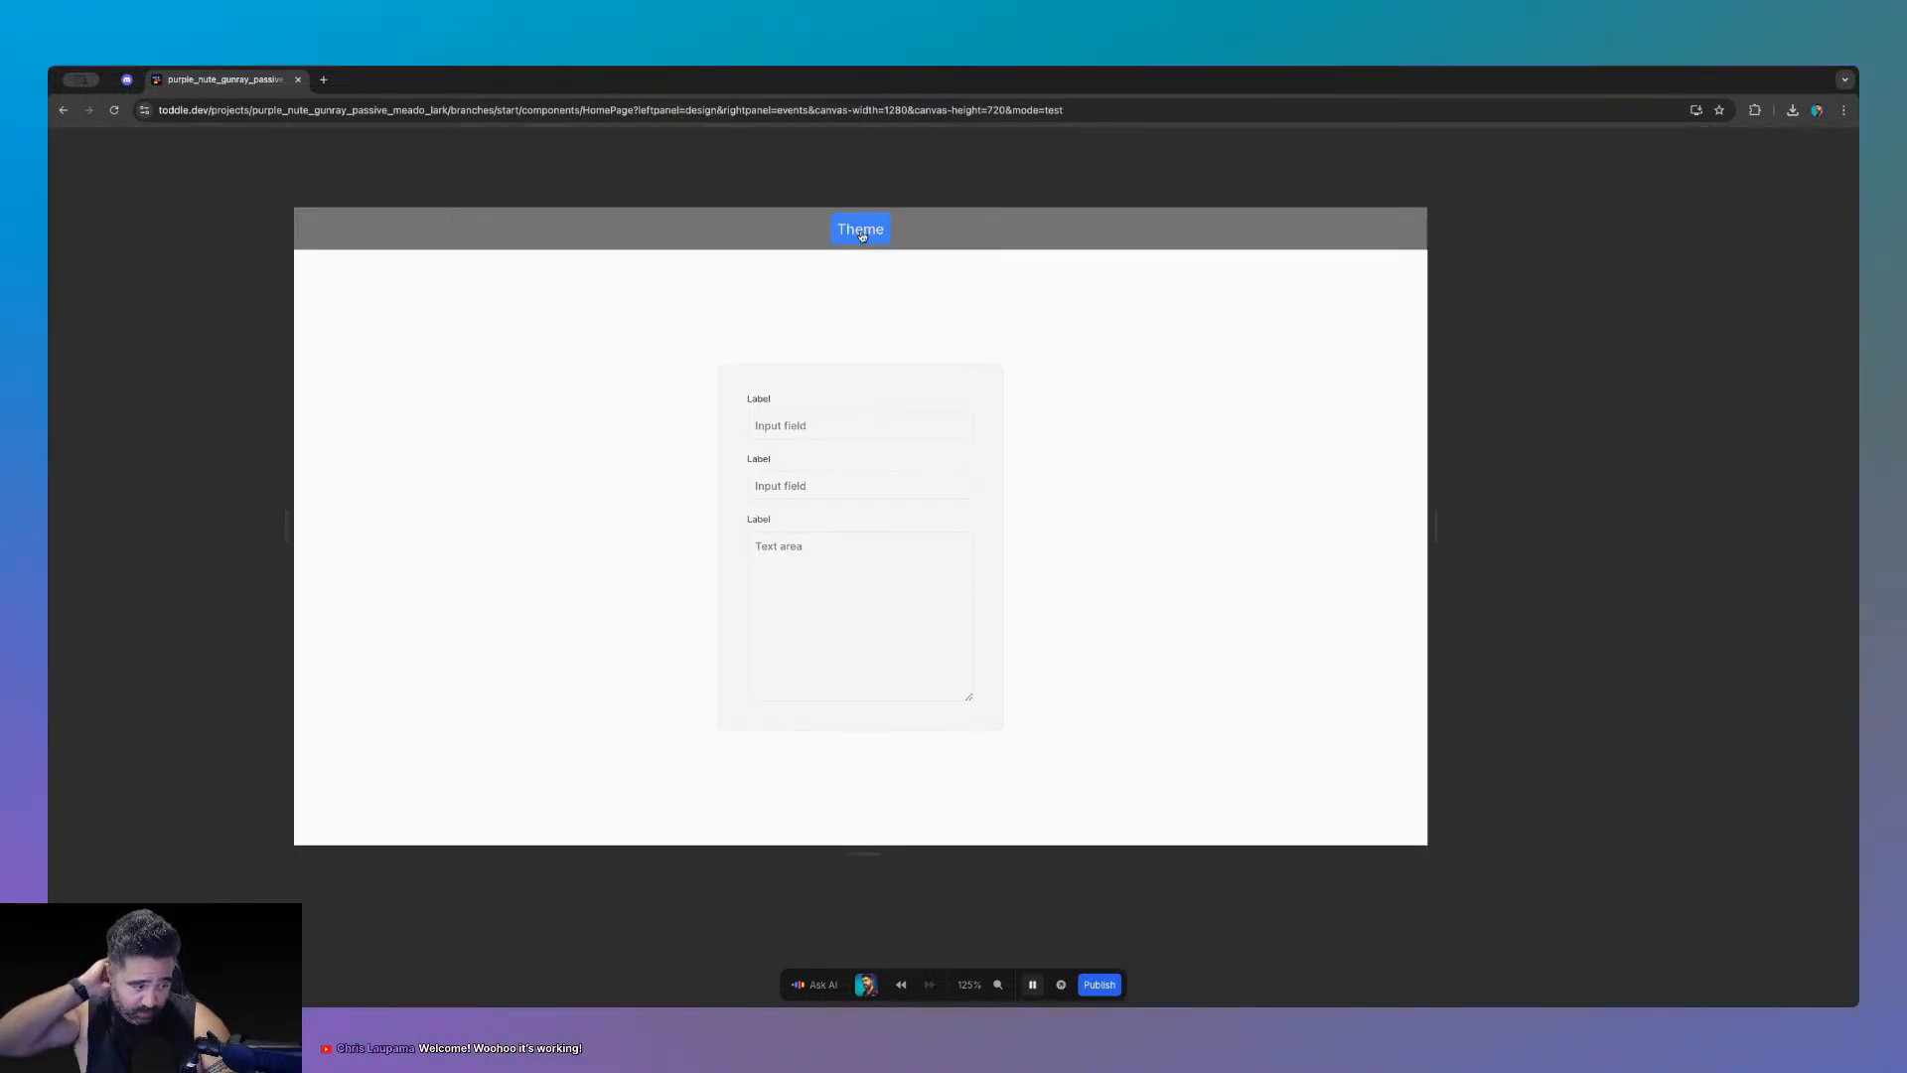
{"action": "left_click", "coordinate": [862, 235]}
{"action": "left_click", "coordinate": [862, 236]}
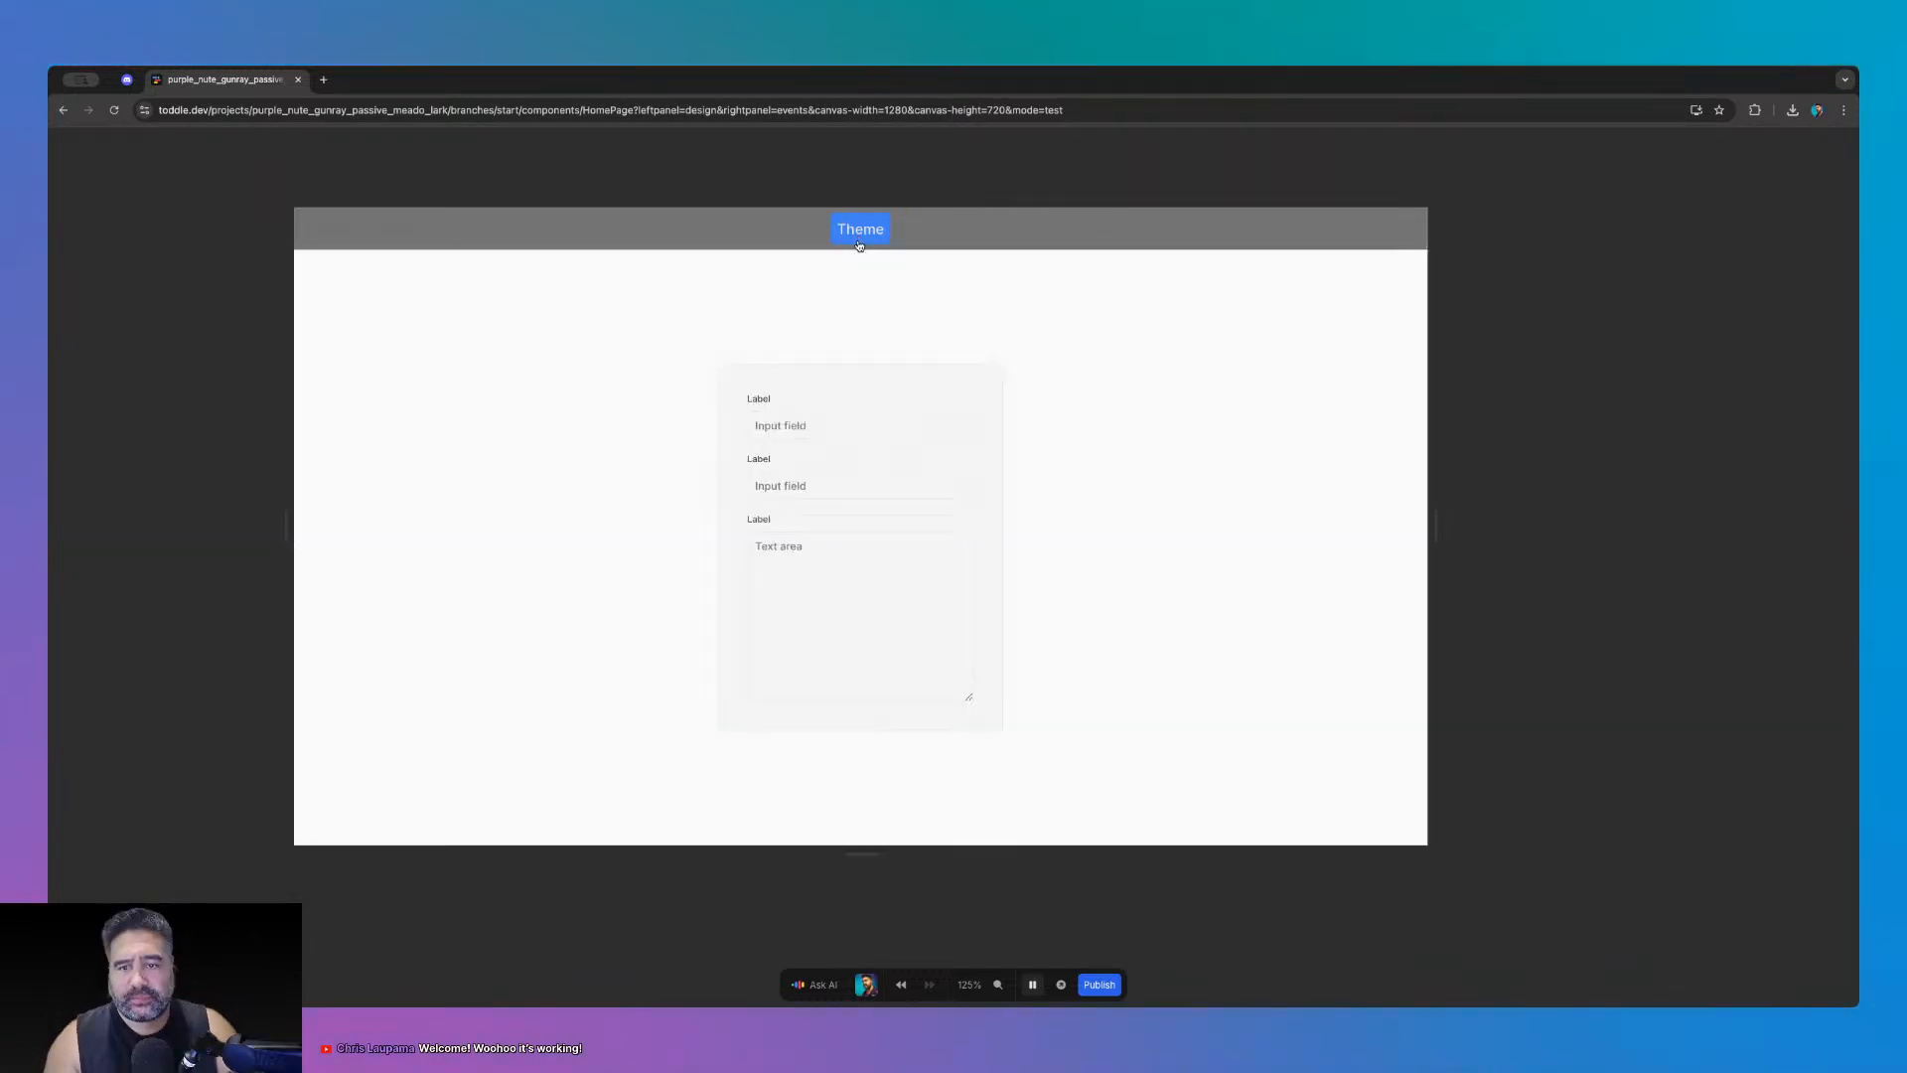
{"action": "left_click", "coordinate": [860, 234]}
{"action": "left_click", "coordinate": [859, 233]}
{"action": "left_click", "coordinate": [858, 230]}
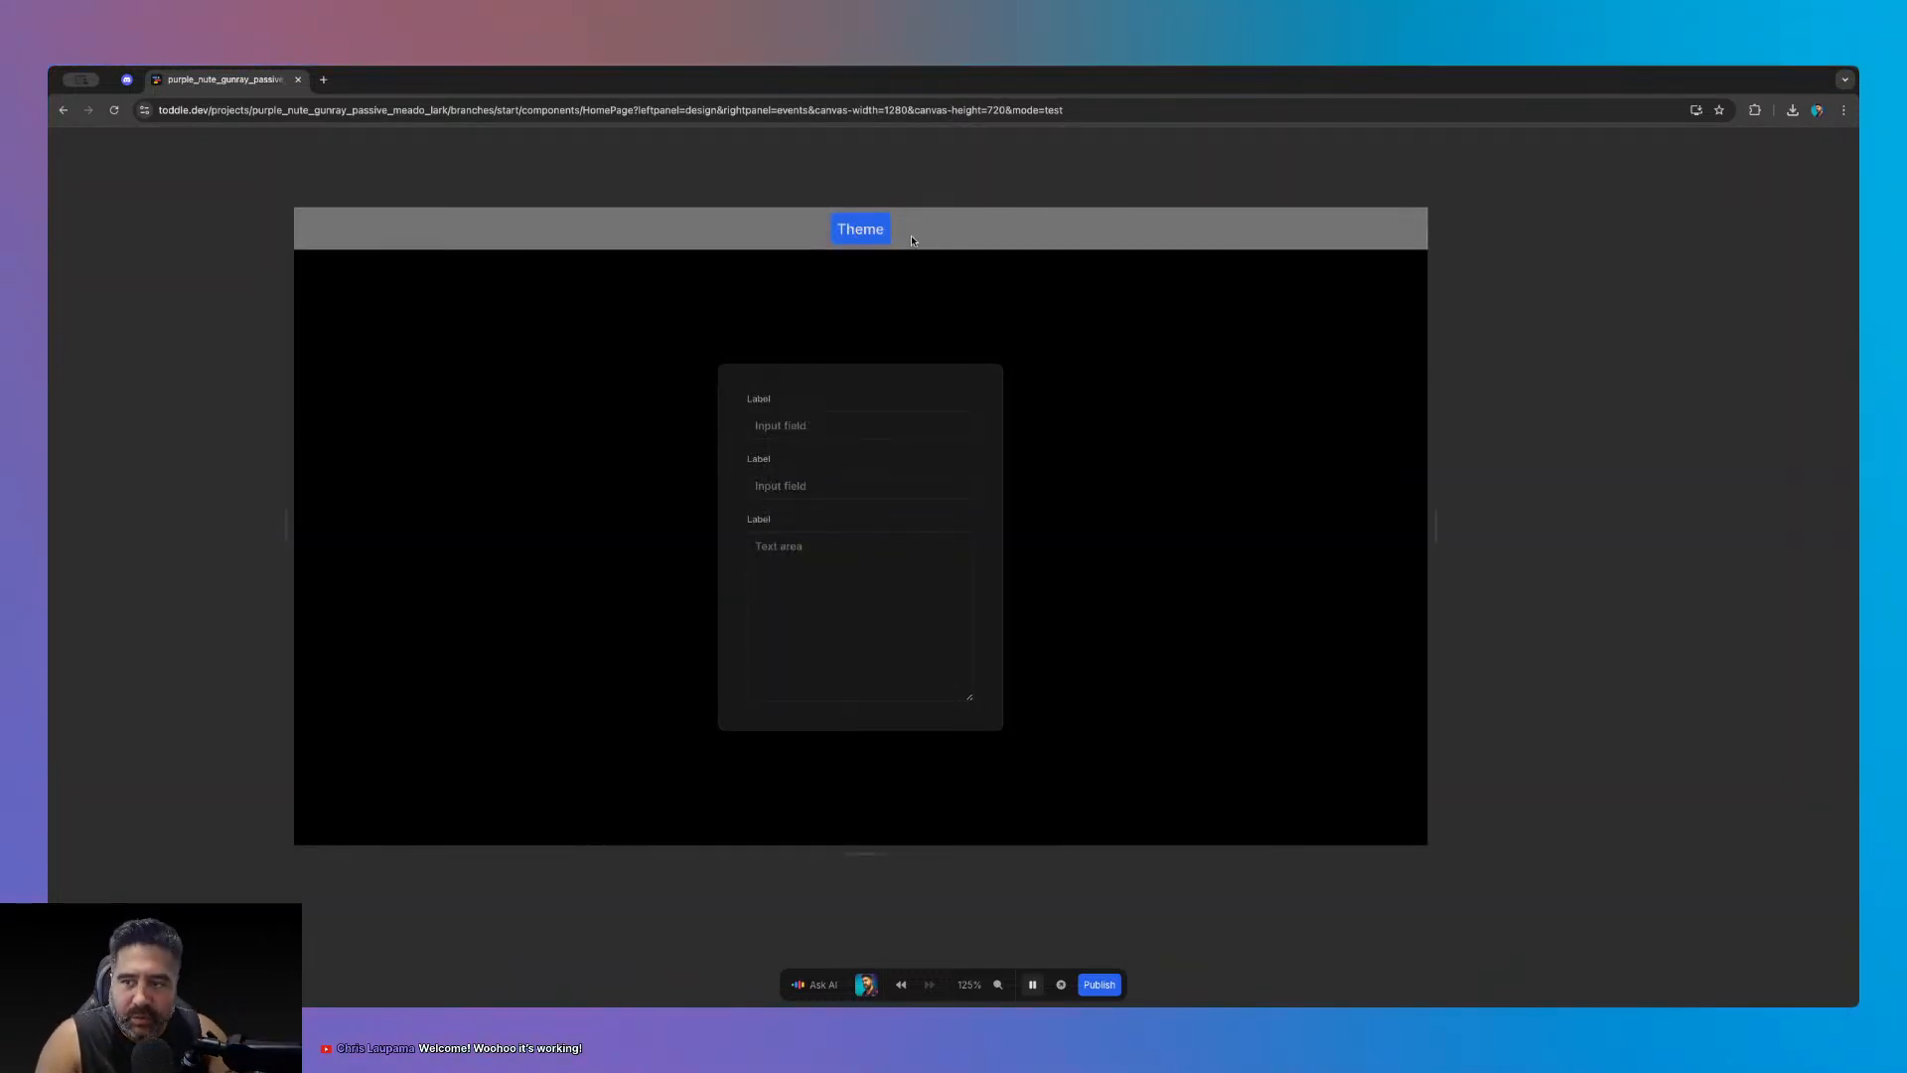
{"action": "left_click", "coordinate": [1032, 985]}
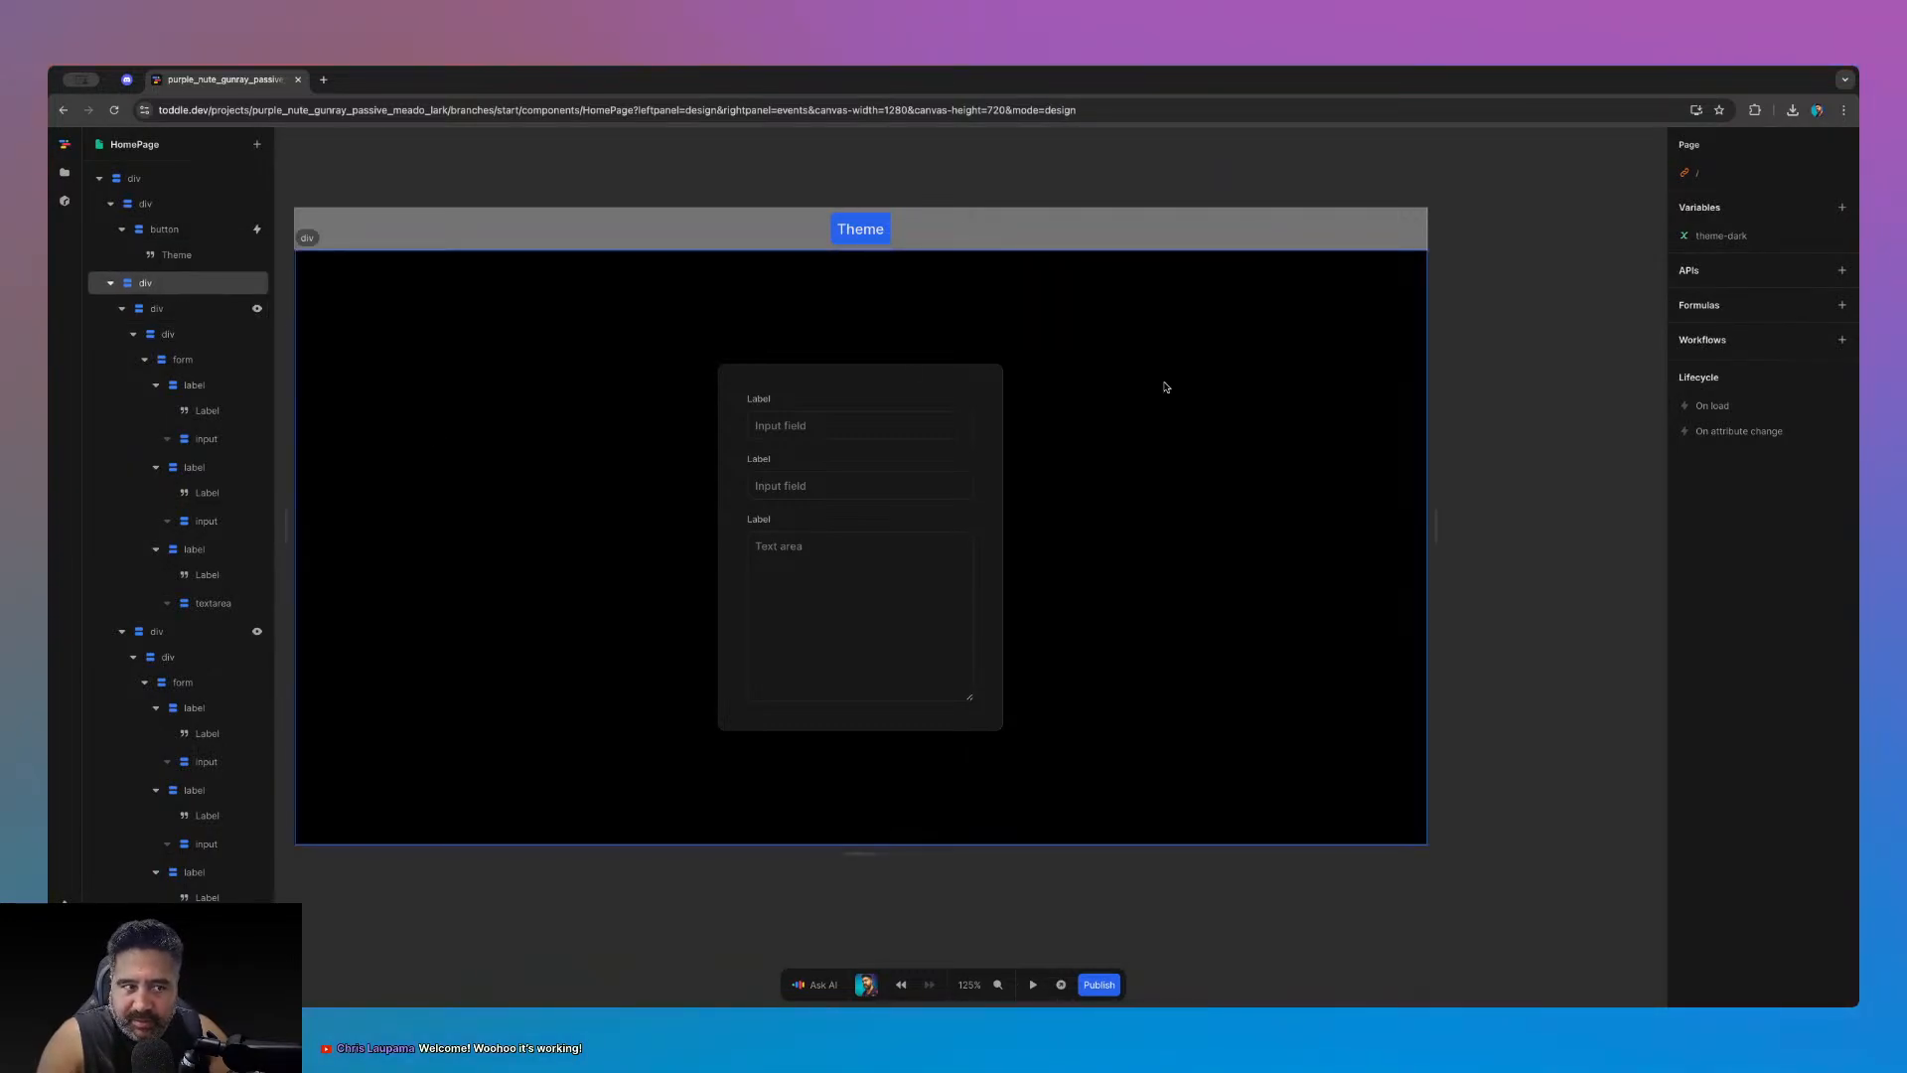
- Collapse the layer tree branches and select the light form container
{"action": "left_click", "coordinate": [121, 230]}
{"action": "left_click", "coordinate": [111, 204]}
{"action": "left_click", "coordinate": [112, 229]}
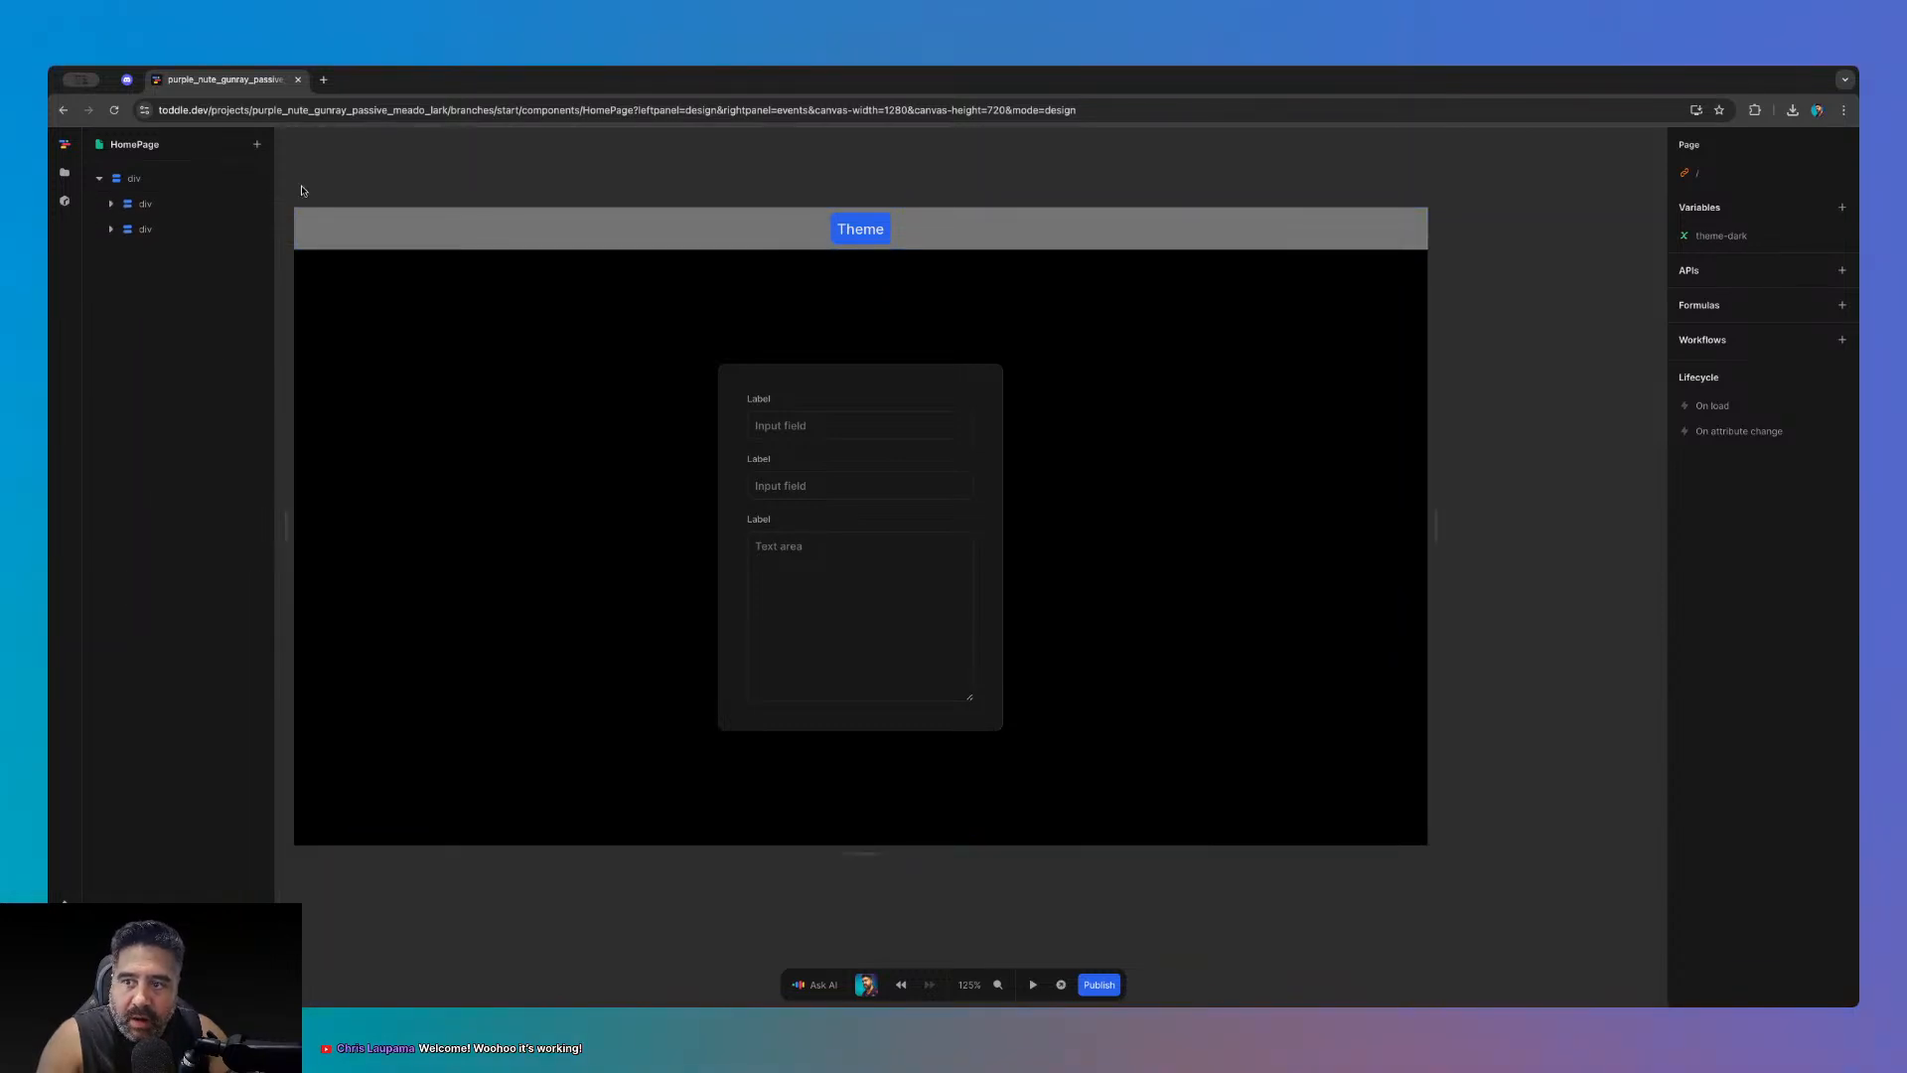
{"action": "left_click", "coordinate": [112, 230]}
{"action": "left_click", "coordinate": [123, 256]}
{"action": "left_click", "coordinate": [123, 280]}
{"action": "left_click", "coordinate": [153, 281]}
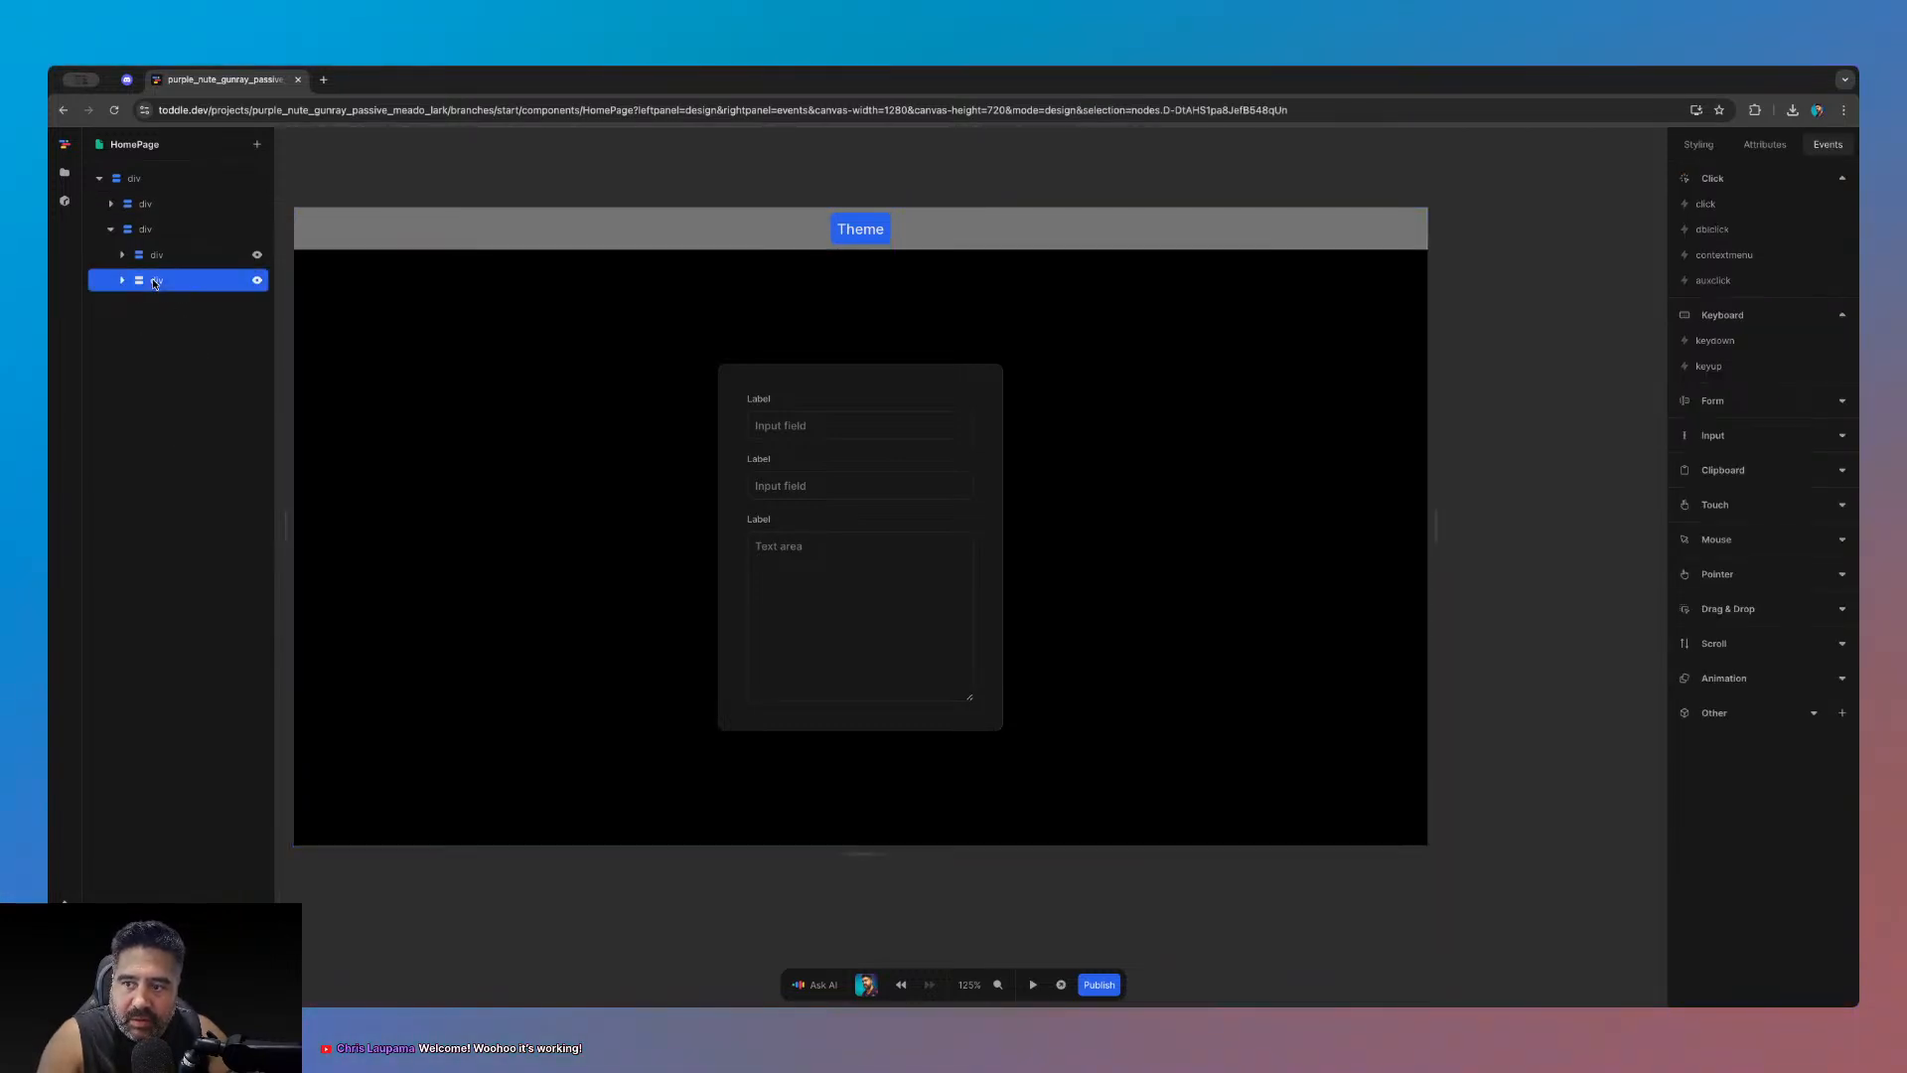
{"action": "left_click", "coordinate": [155, 256]}
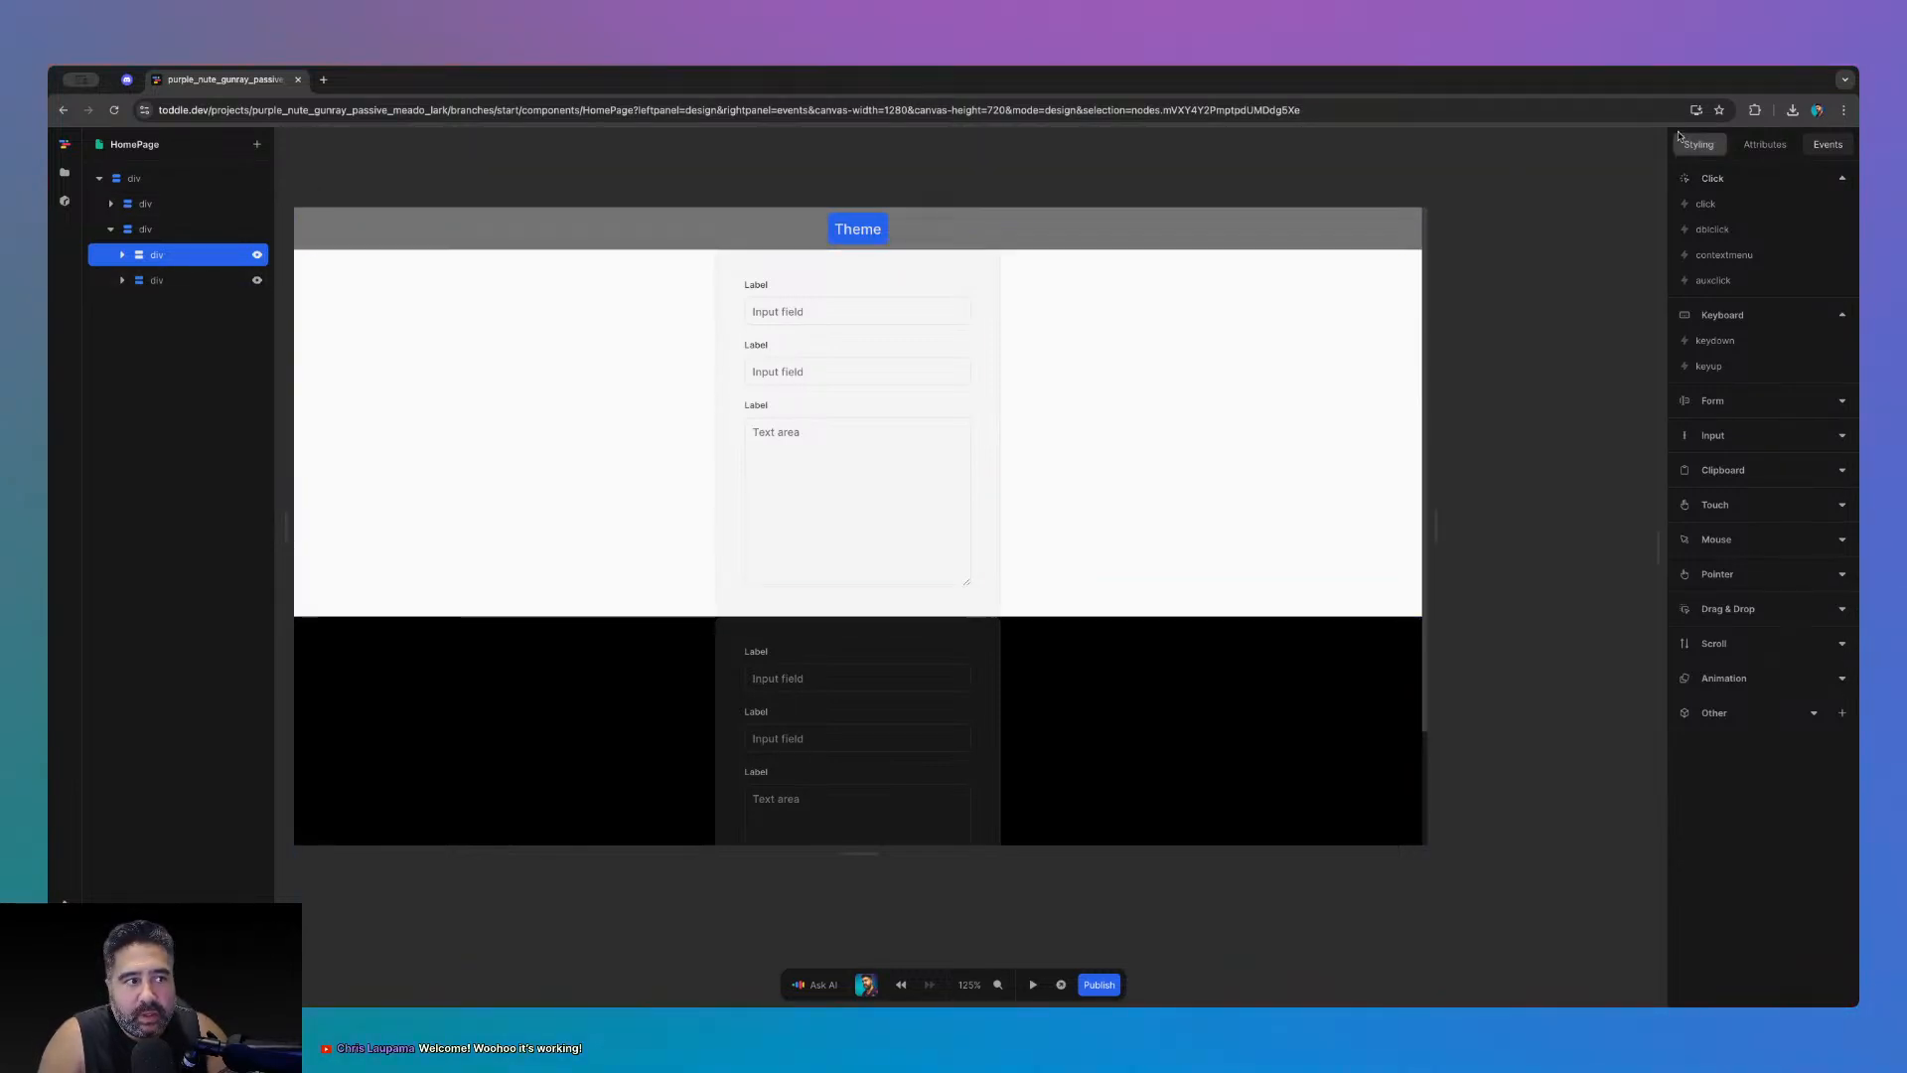
- Replace the light container's Show formula Not(theme-dark) with a fixed false value
{"action": "left_click", "coordinate": [1765, 145]}
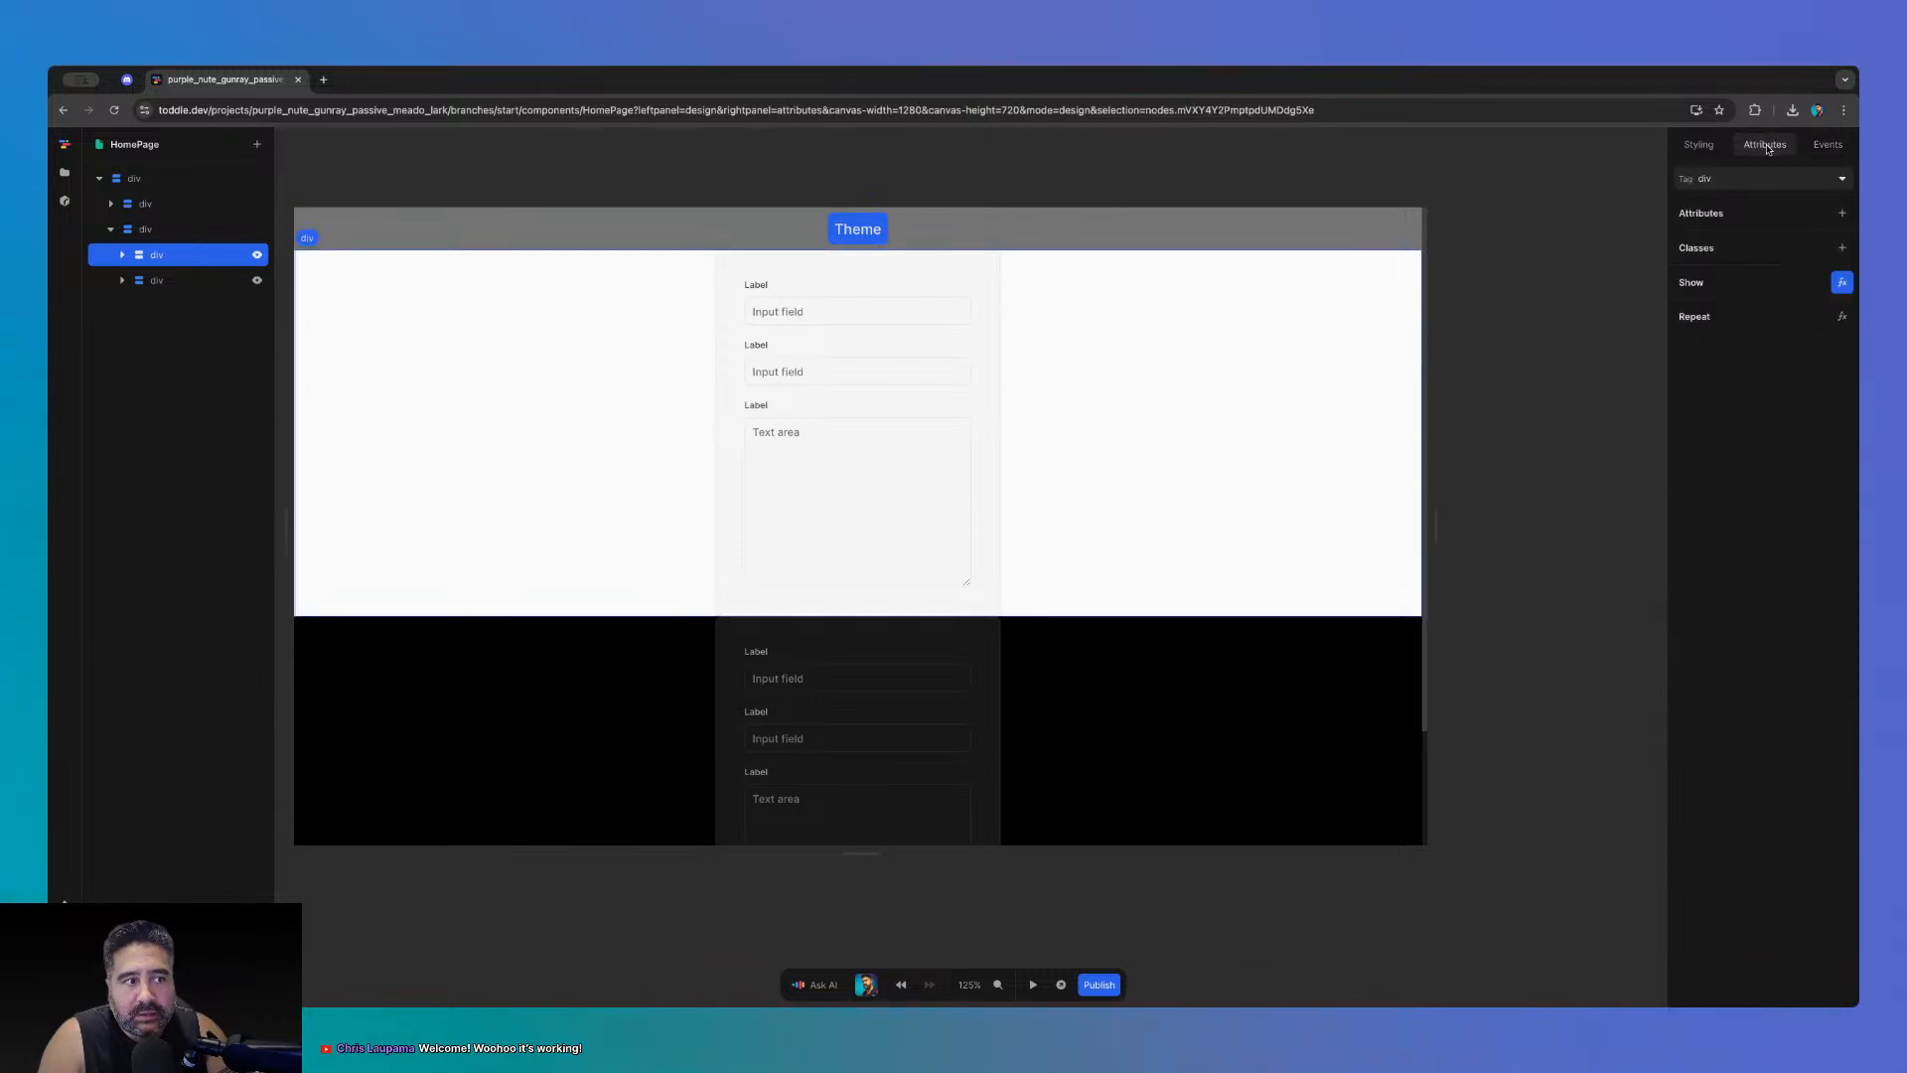
{"action": "left_click", "coordinate": [1842, 282]}
{"action": "left_click", "coordinate": [992, 590]}
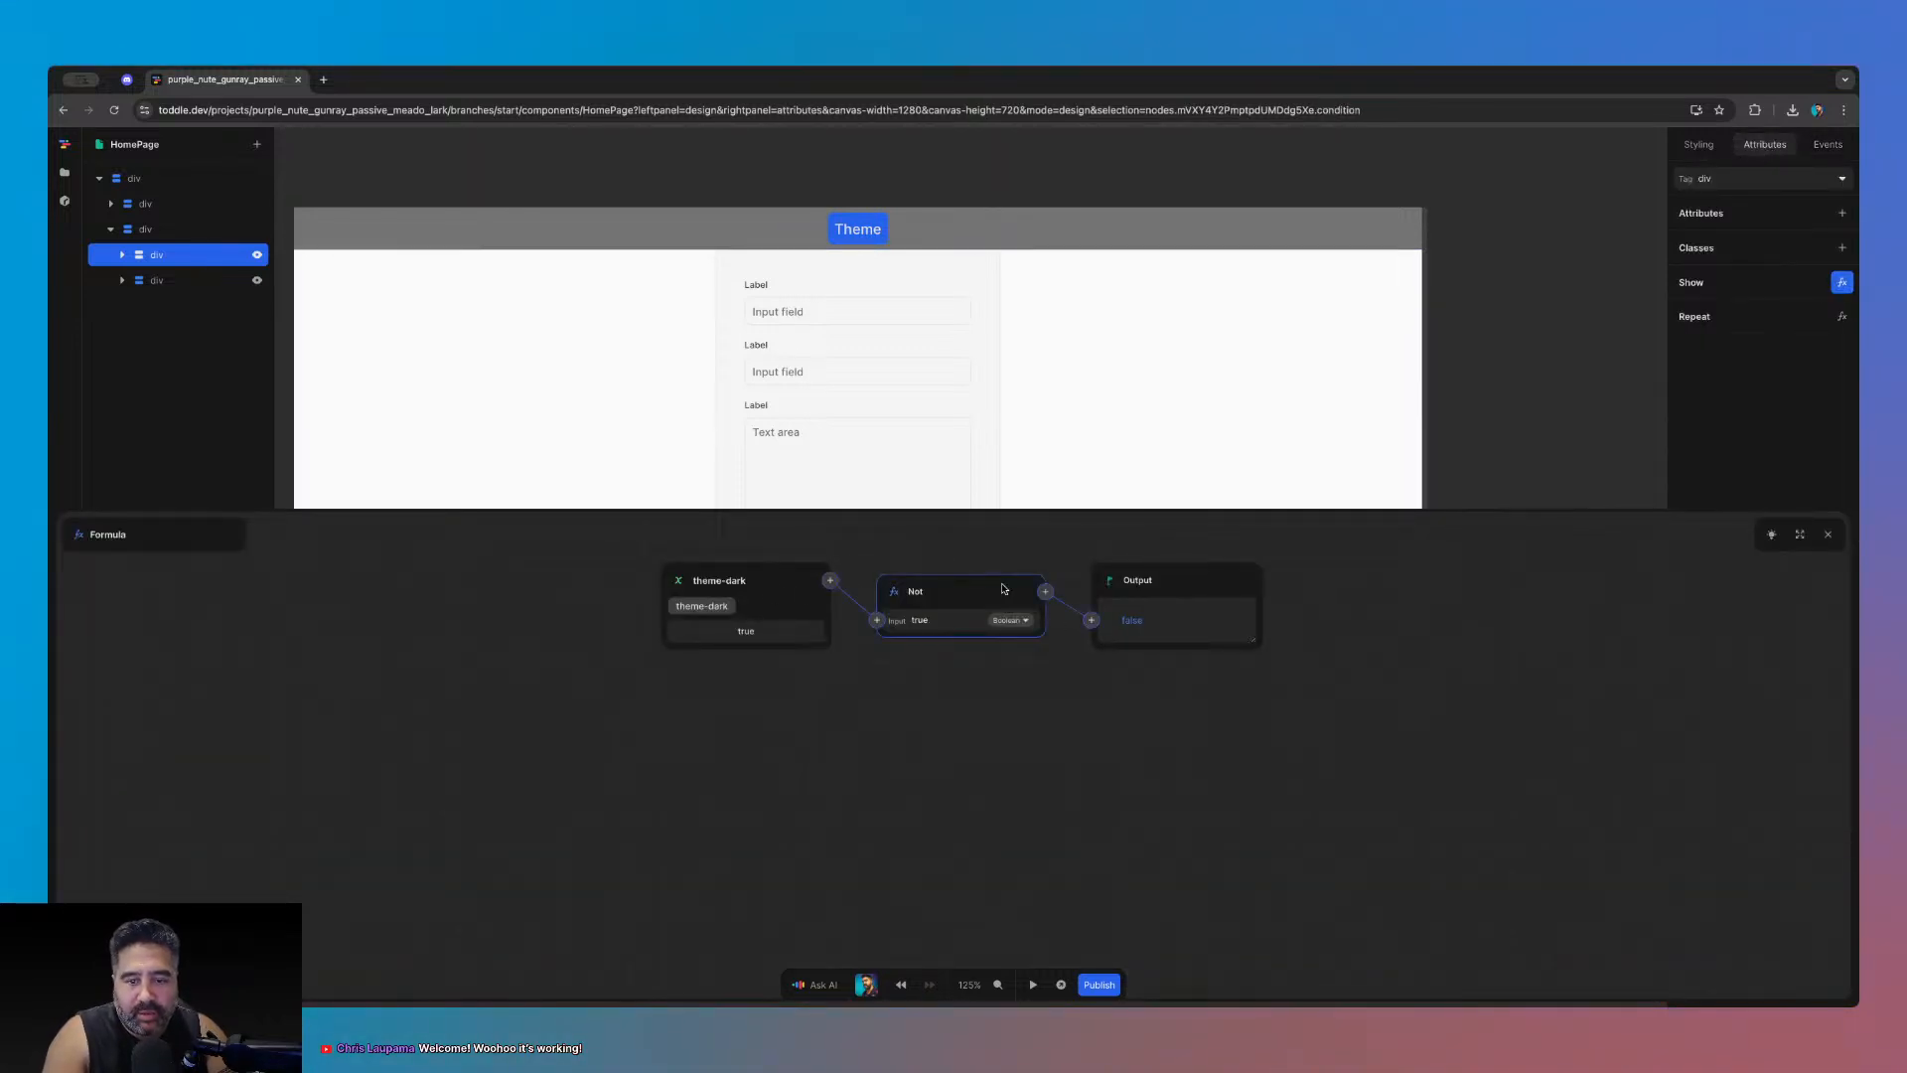
{"action": "key", "text": "BackSpace"}
{"action": "left_click", "coordinate": [849, 590]}
{"action": "key", "text": "BackSpace"}
{"action": "left_click", "coordinate": [898, 622]}
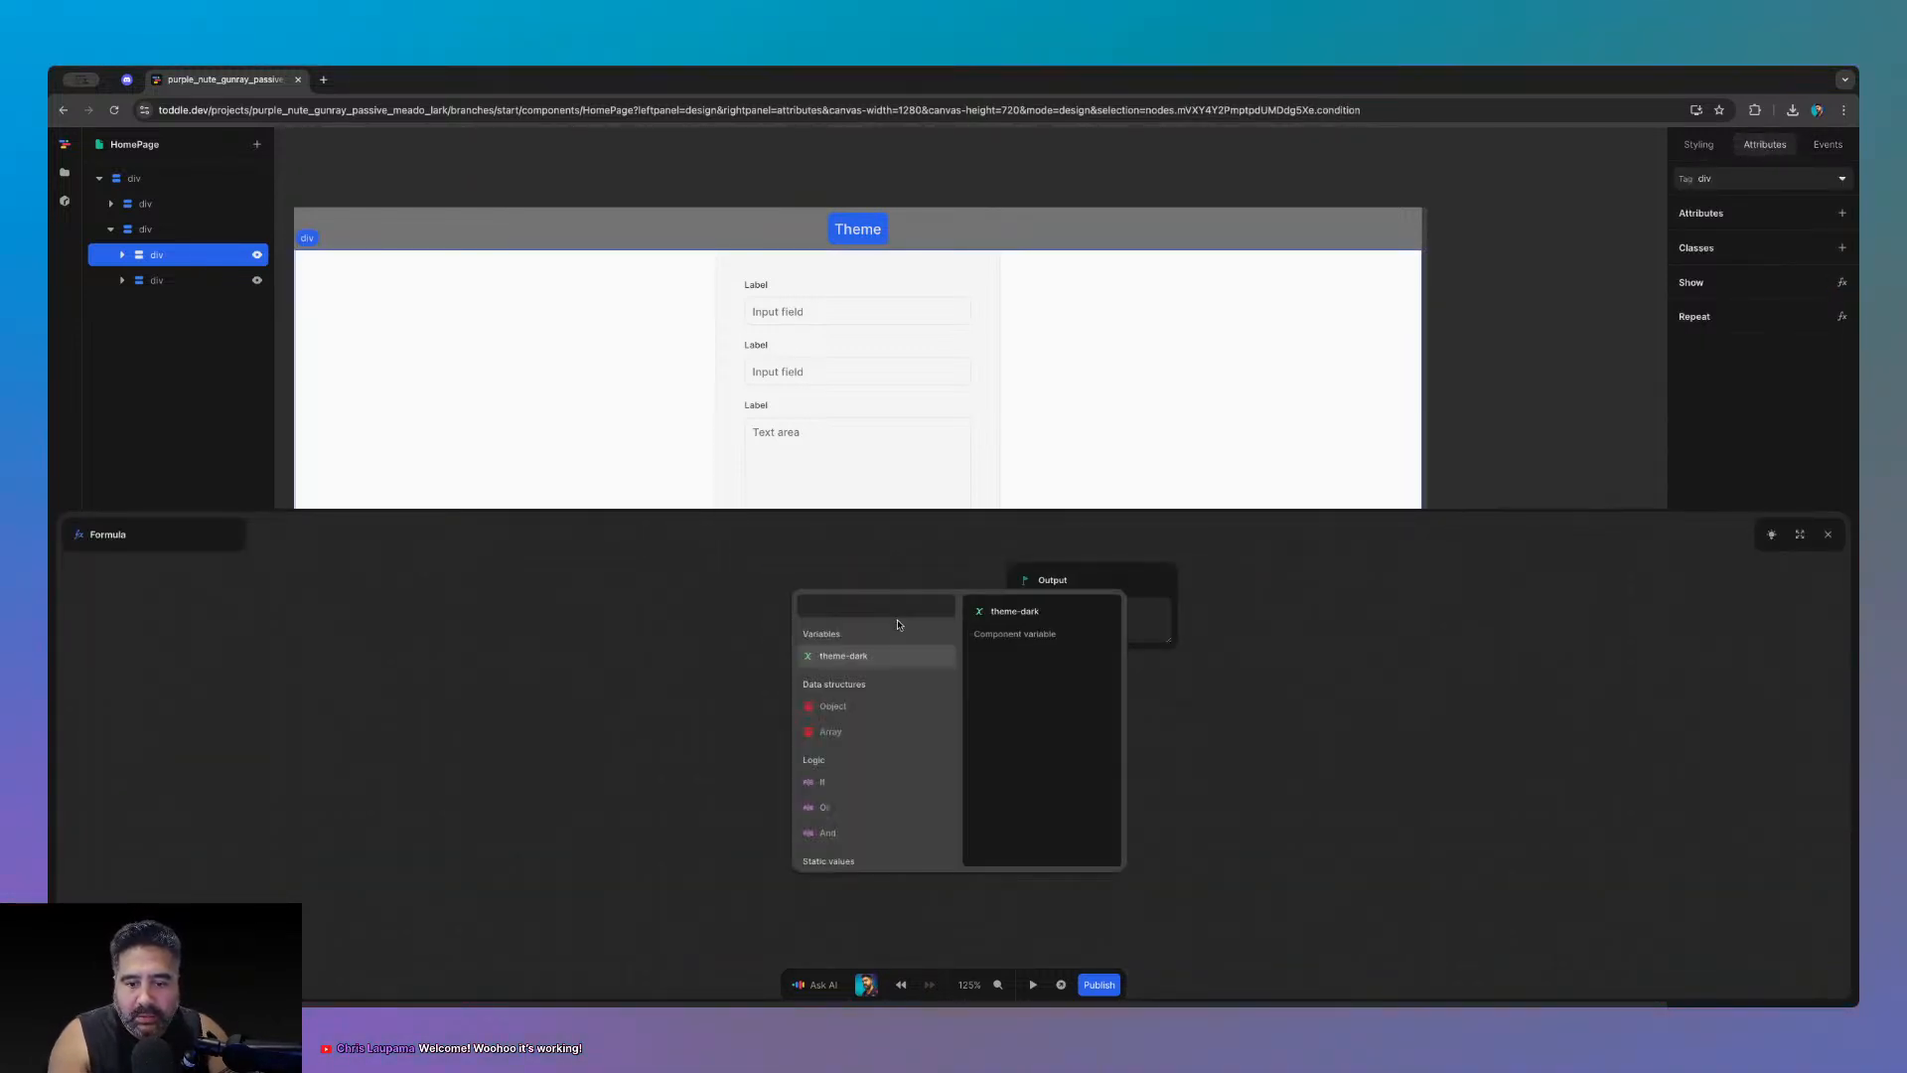
{"action": "type", "text": "fas"}
{"action": "key", "text": "BackSpace"}
{"action": "type", "text": "lse"}
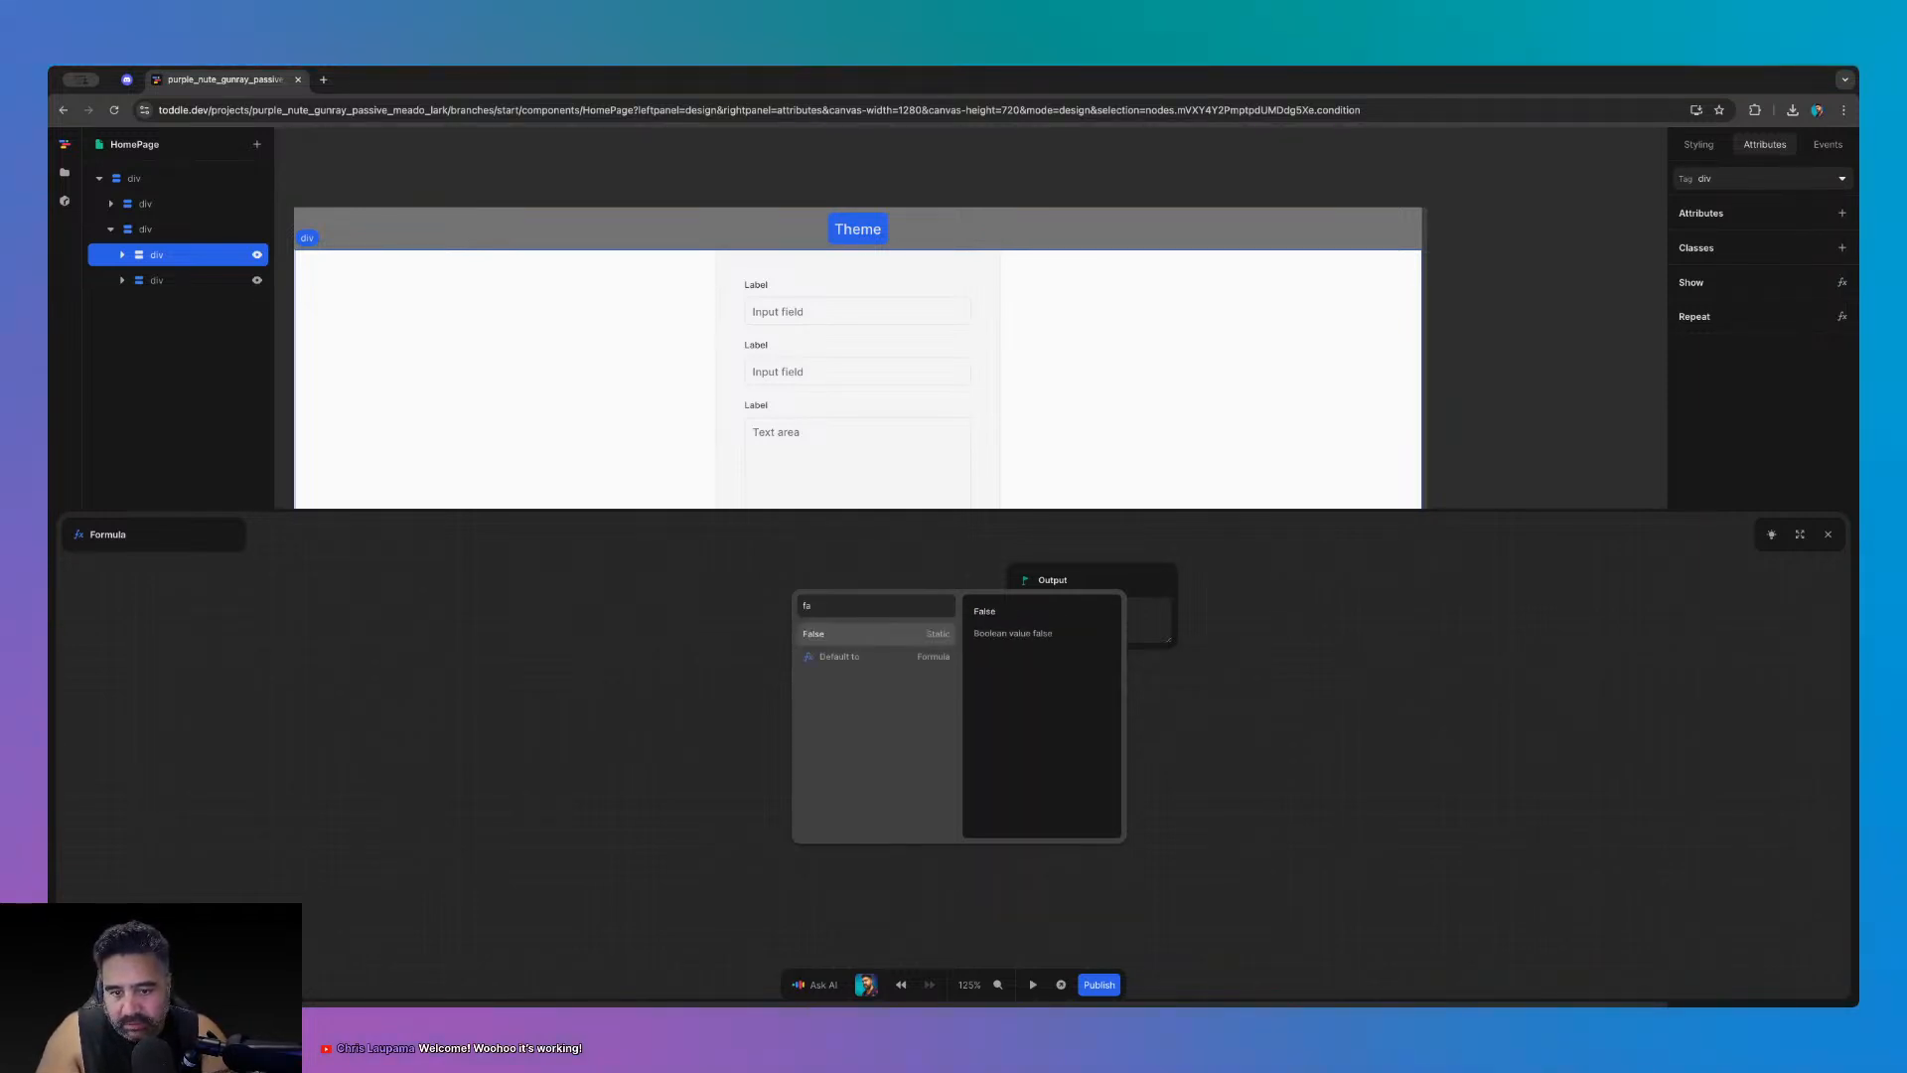
{"action": "key", "text": "Return"}
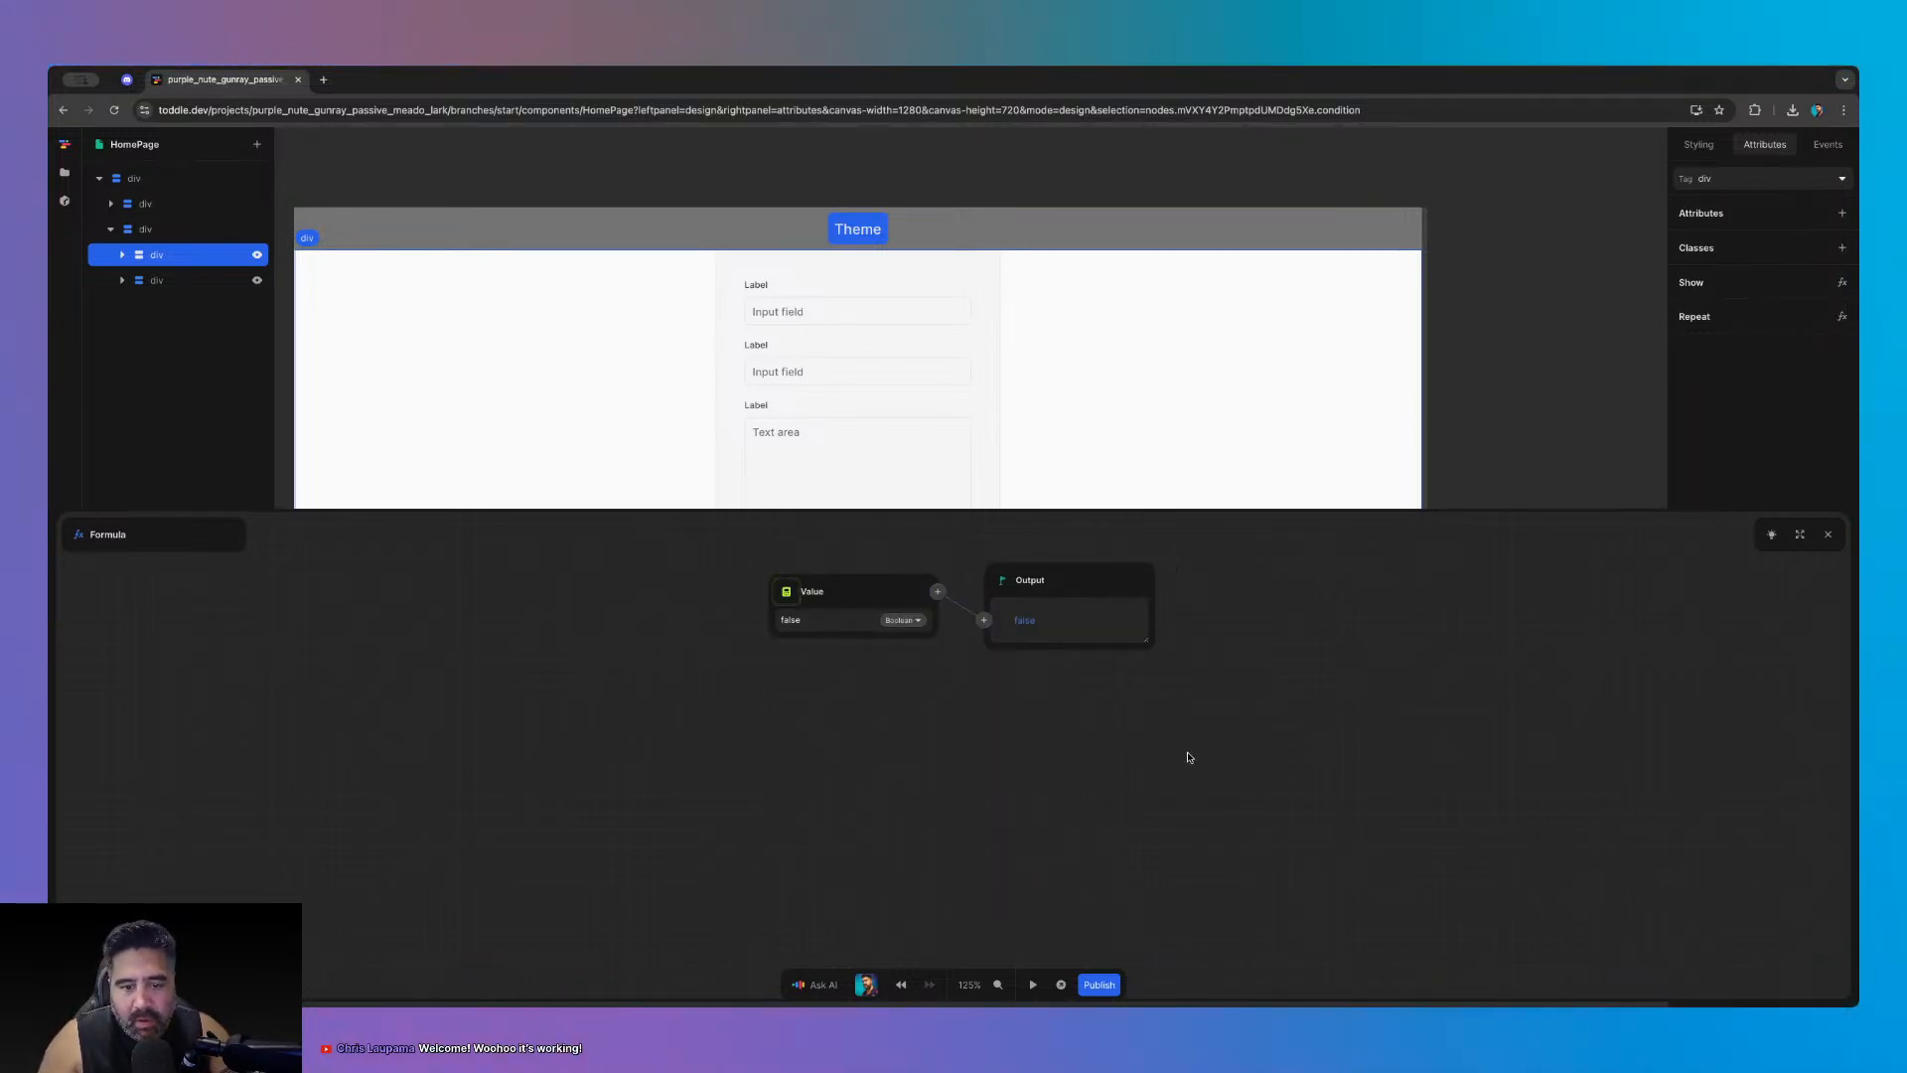
{"action": "left_click", "coordinate": [1827, 533]}
- Select the dark form container in the layer tree
{"action": "left_click", "coordinate": [1474, 515]}
{"action": "left_click", "coordinate": [149, 254]}
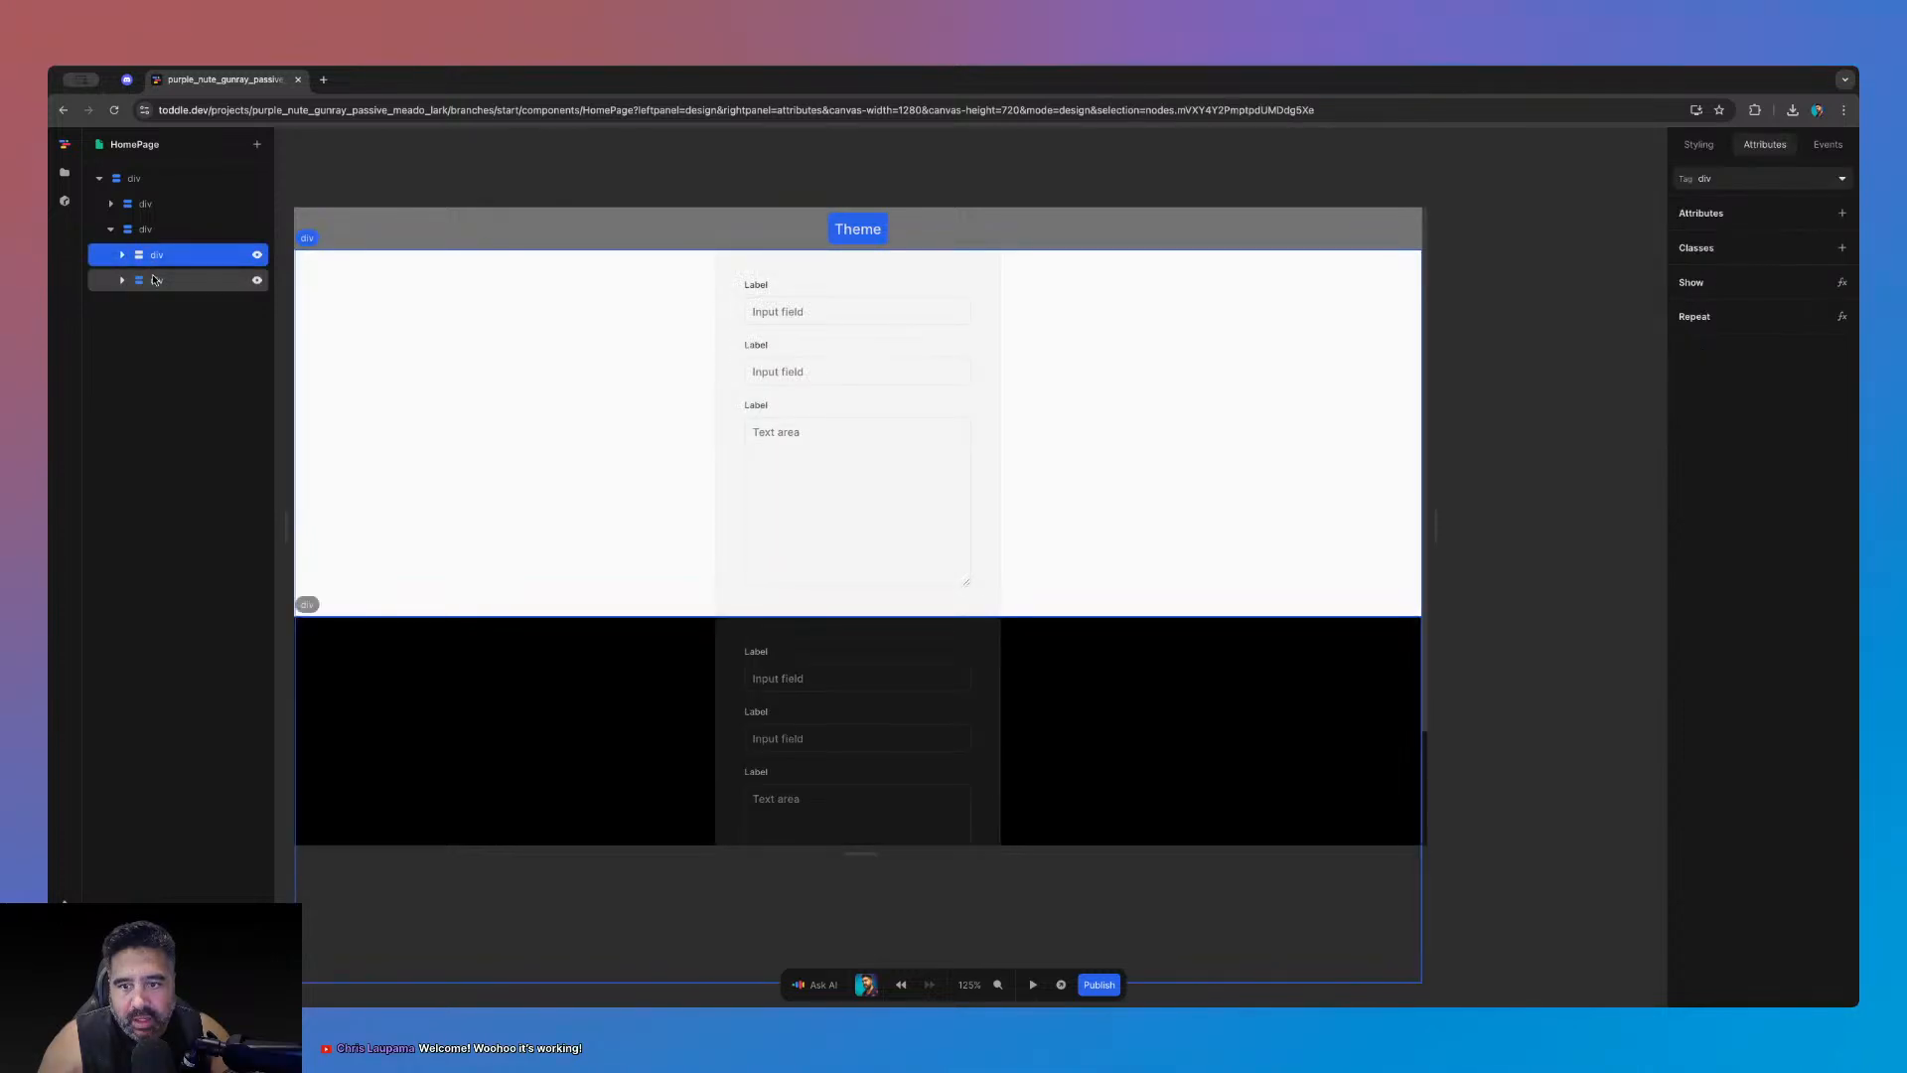
{"action": "left_click", "coordinate": [154, 281]}
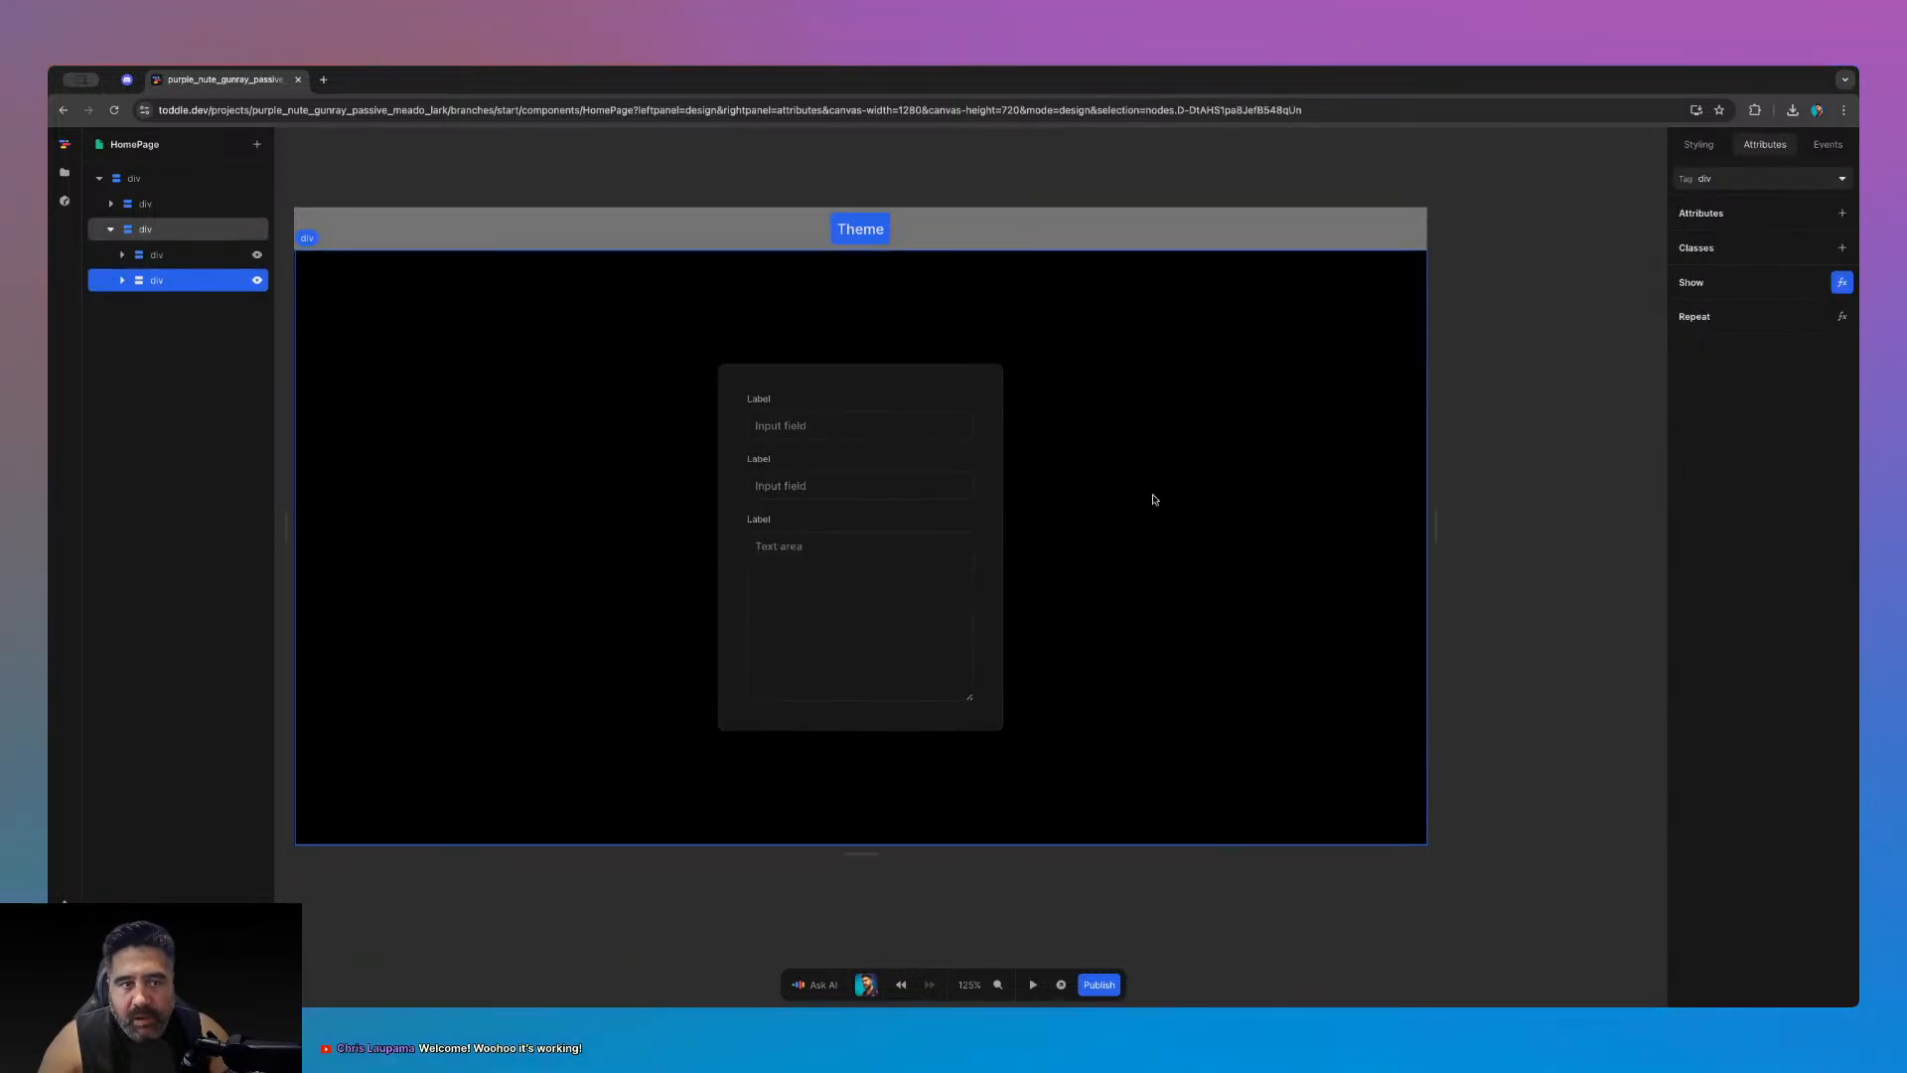
- Add an Untitled style variable of type Color to the selected container
{"action": "left_click", "coordinate": [1696, 145]}
{"action": "left_click", "coordinate": [1842, 179]}
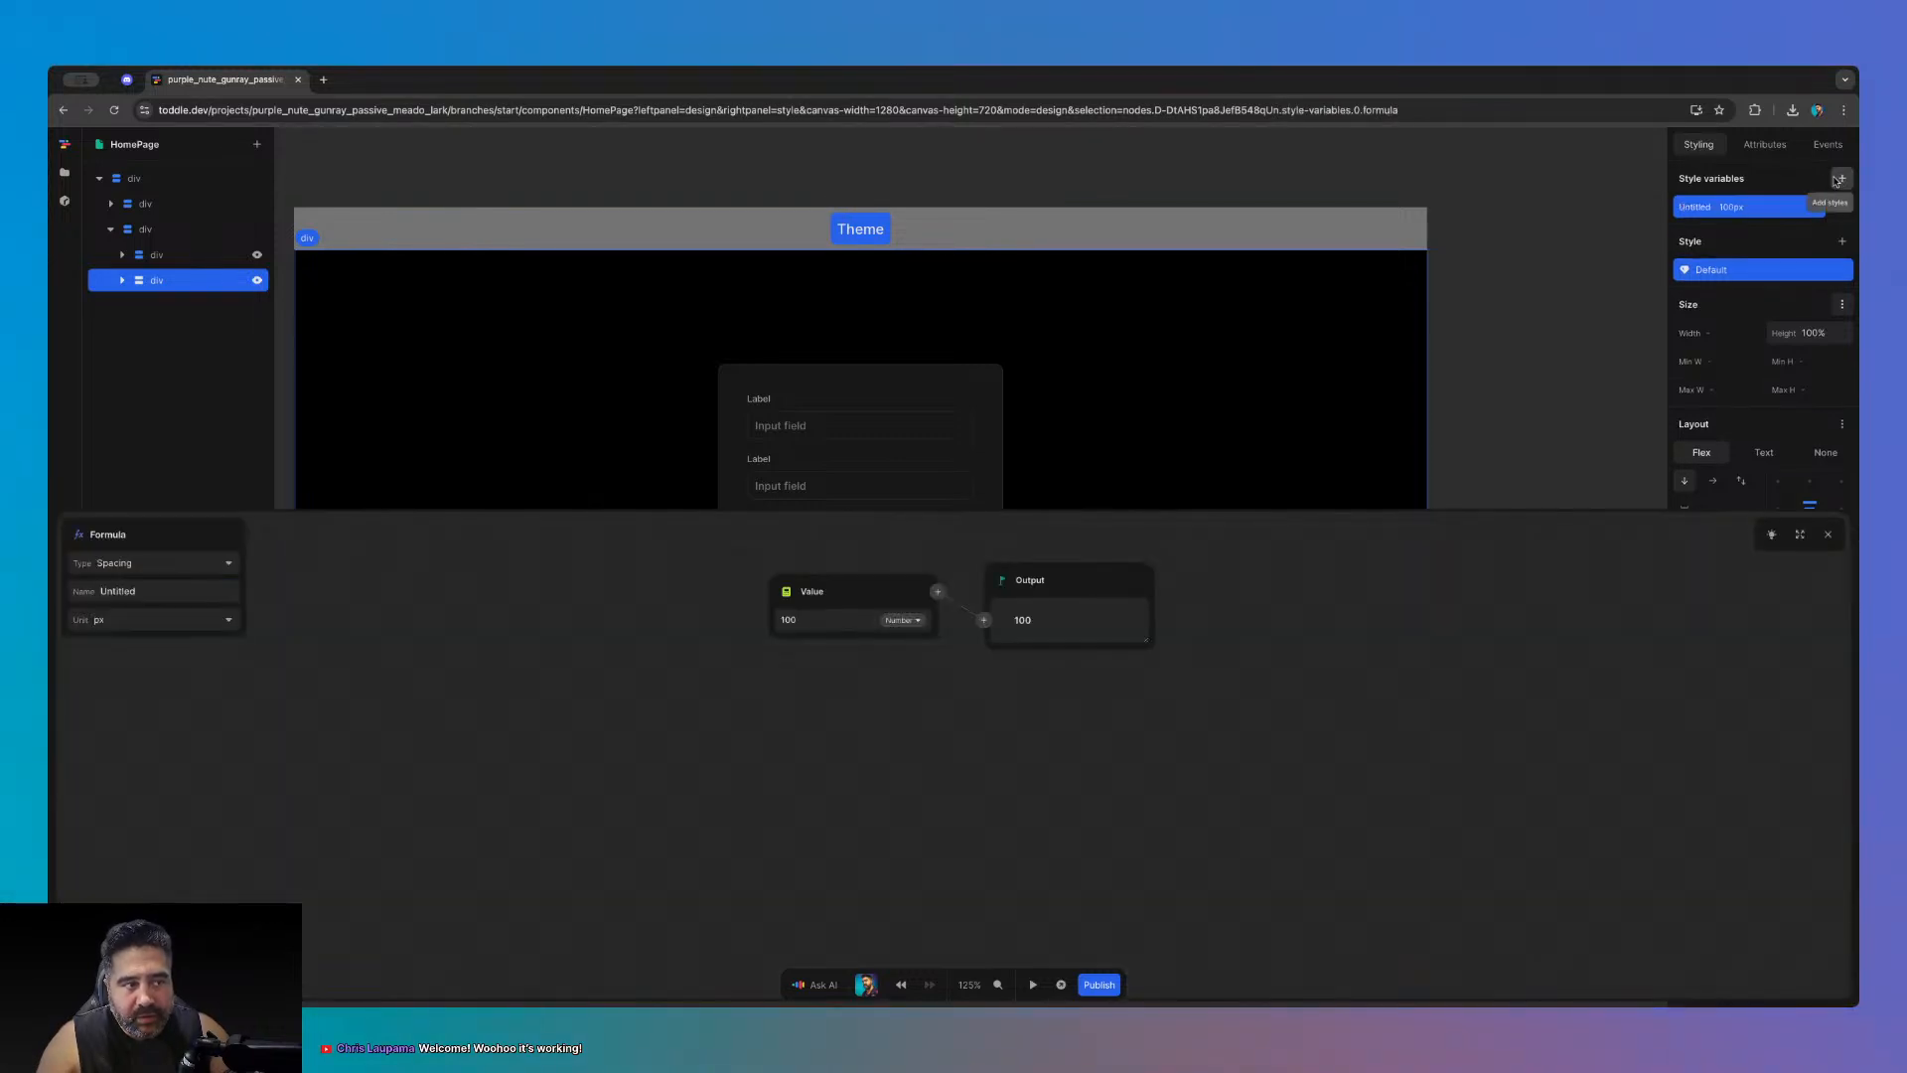
{"action": "left_click", "coordinate": [149, 564]}
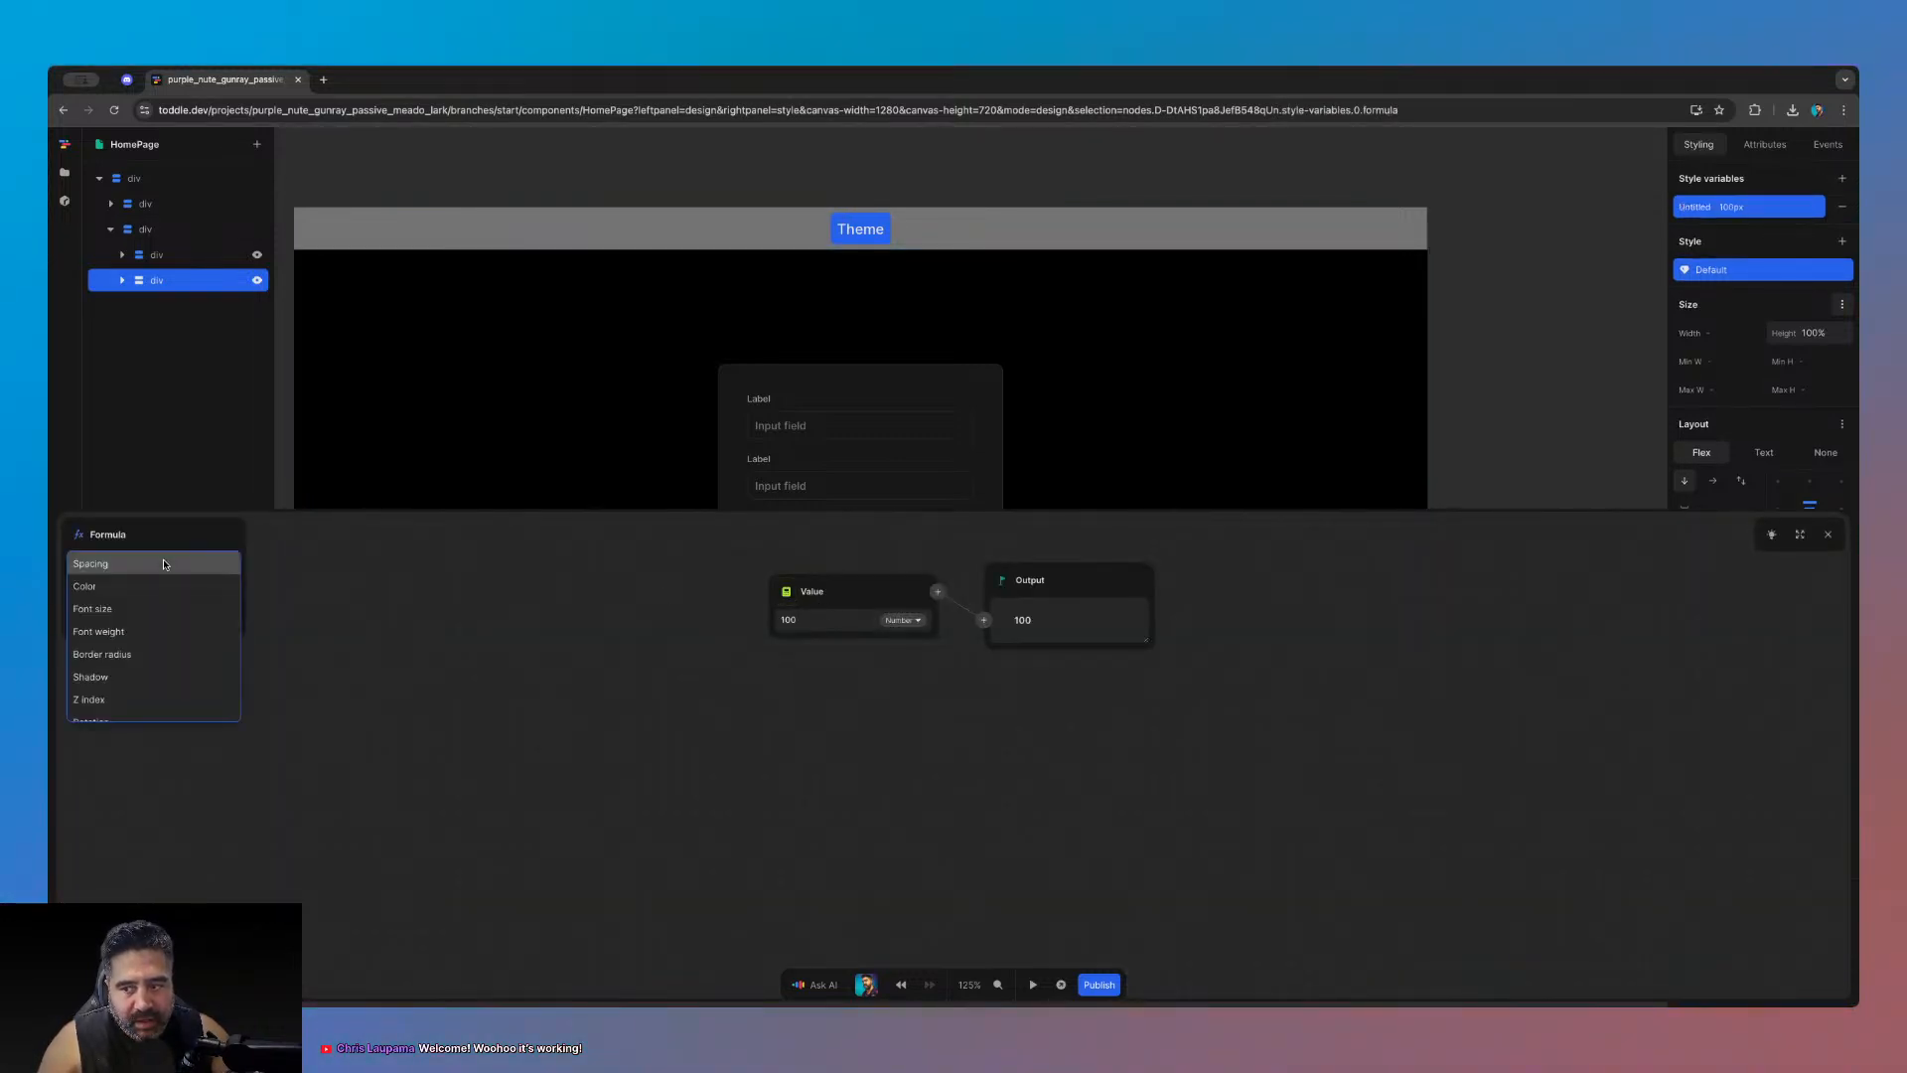
{"action": "left_click", "coordinate": [159, 618]}
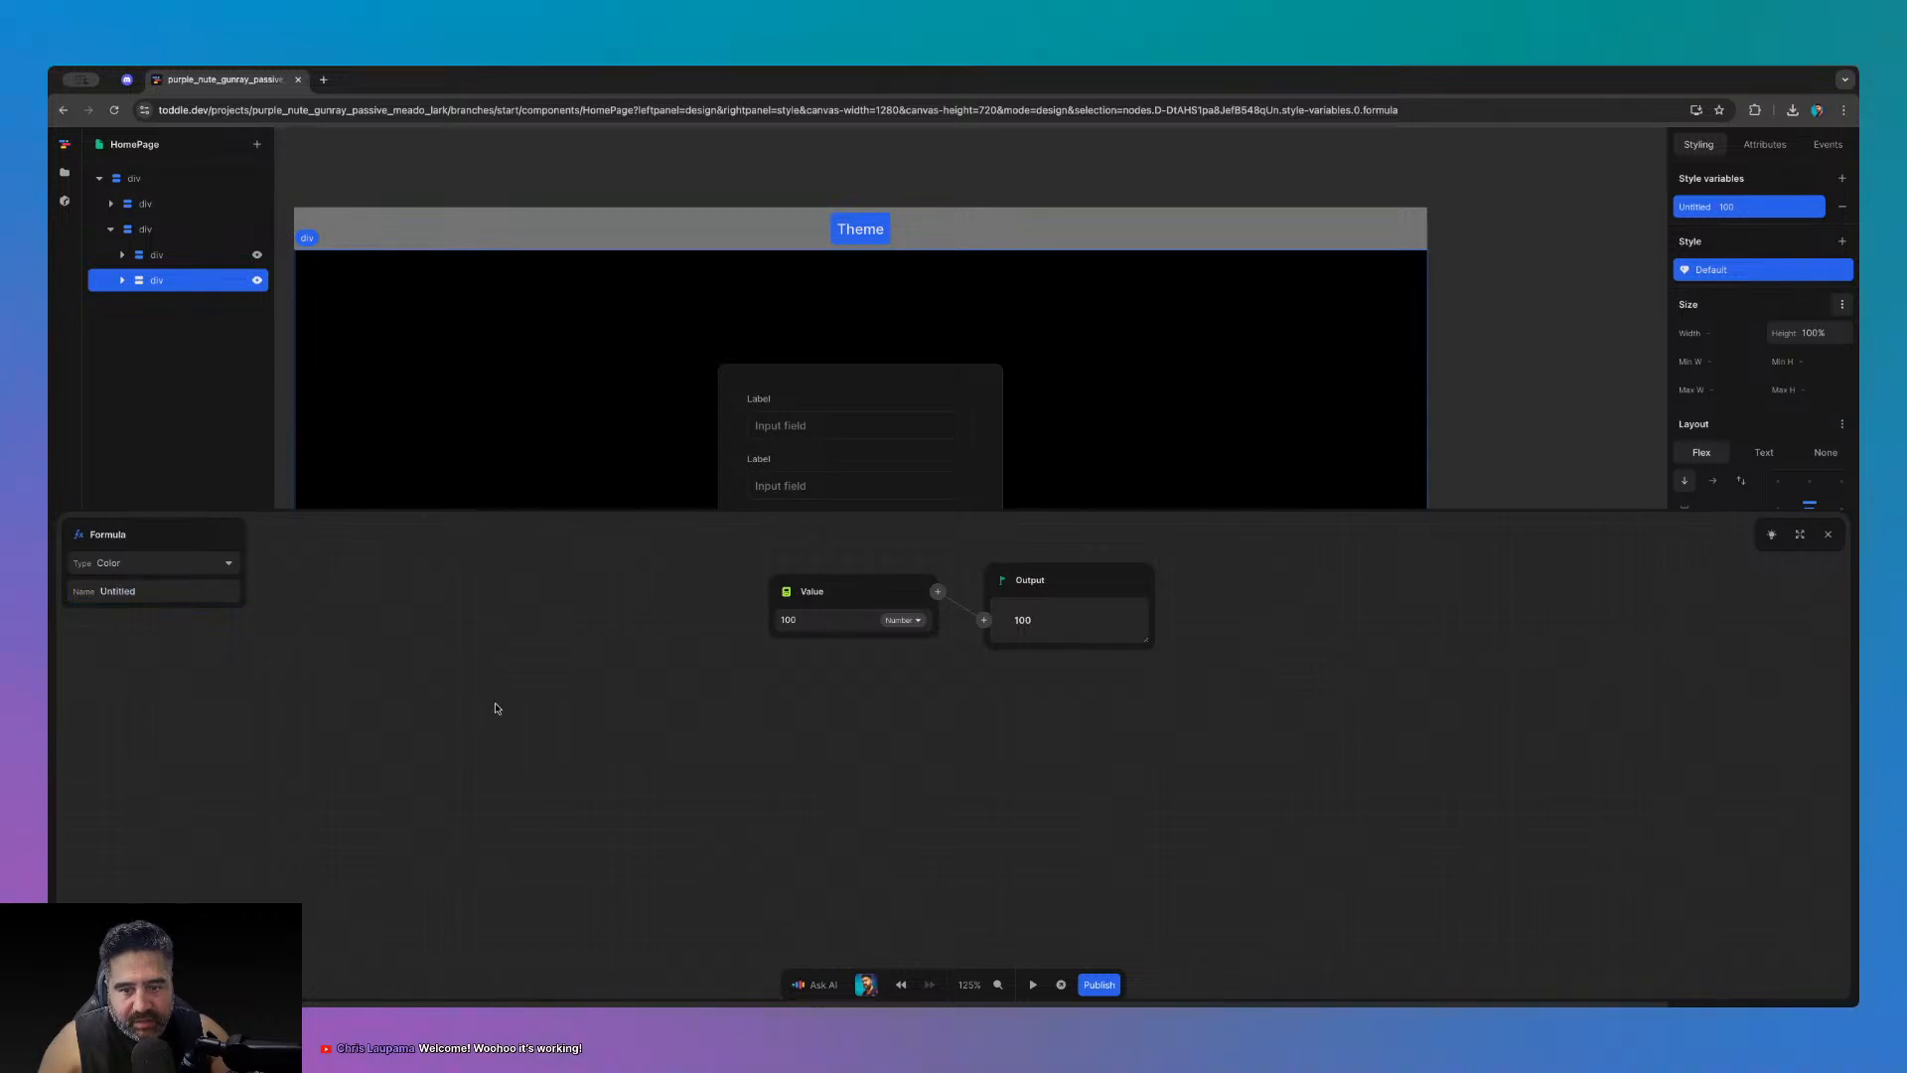
{"action": "left_click", "coordinate": [1828, 534]}
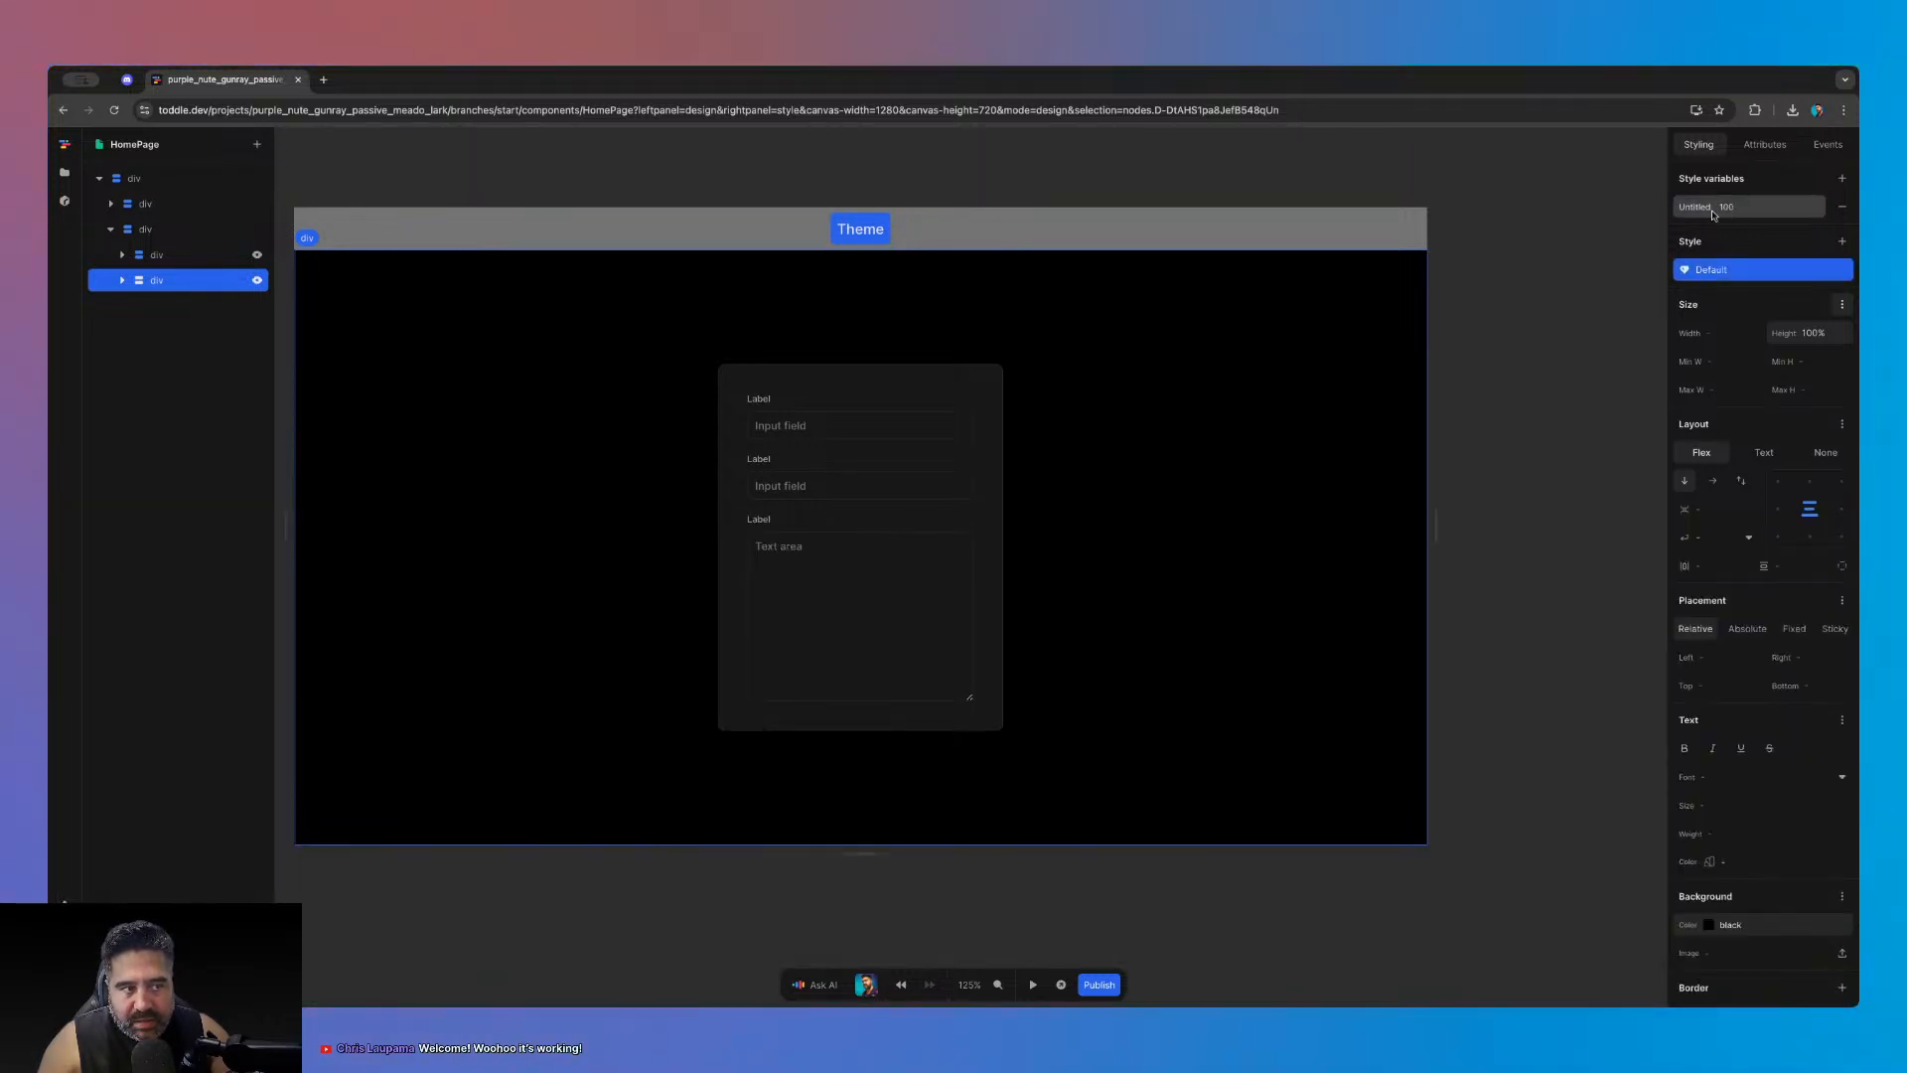
{"action": "left_click", "coordinate": [883, 369]}
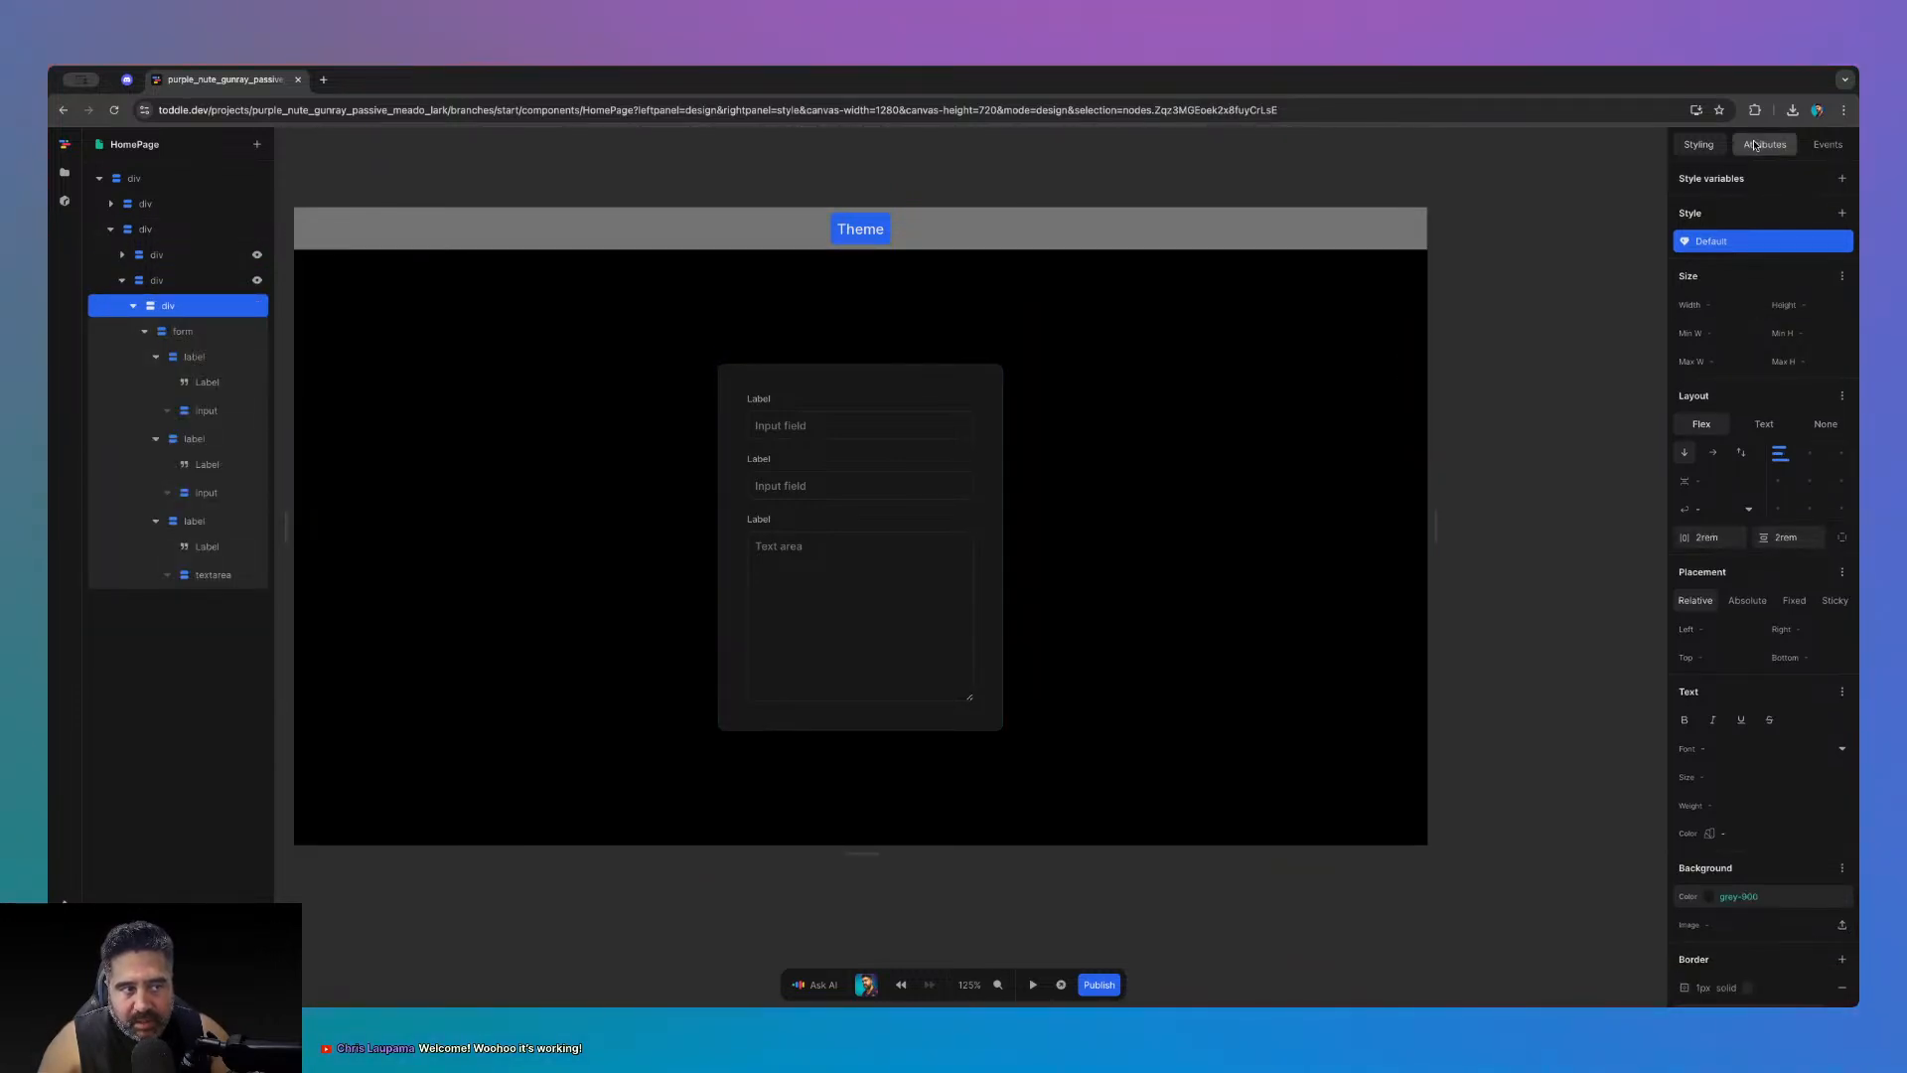
- Add a class named light to the form card's container
{"action": "left_click", "coordinate": [1788, 148]}
{"action": "left_click", "coordinate": [1843, 247]}
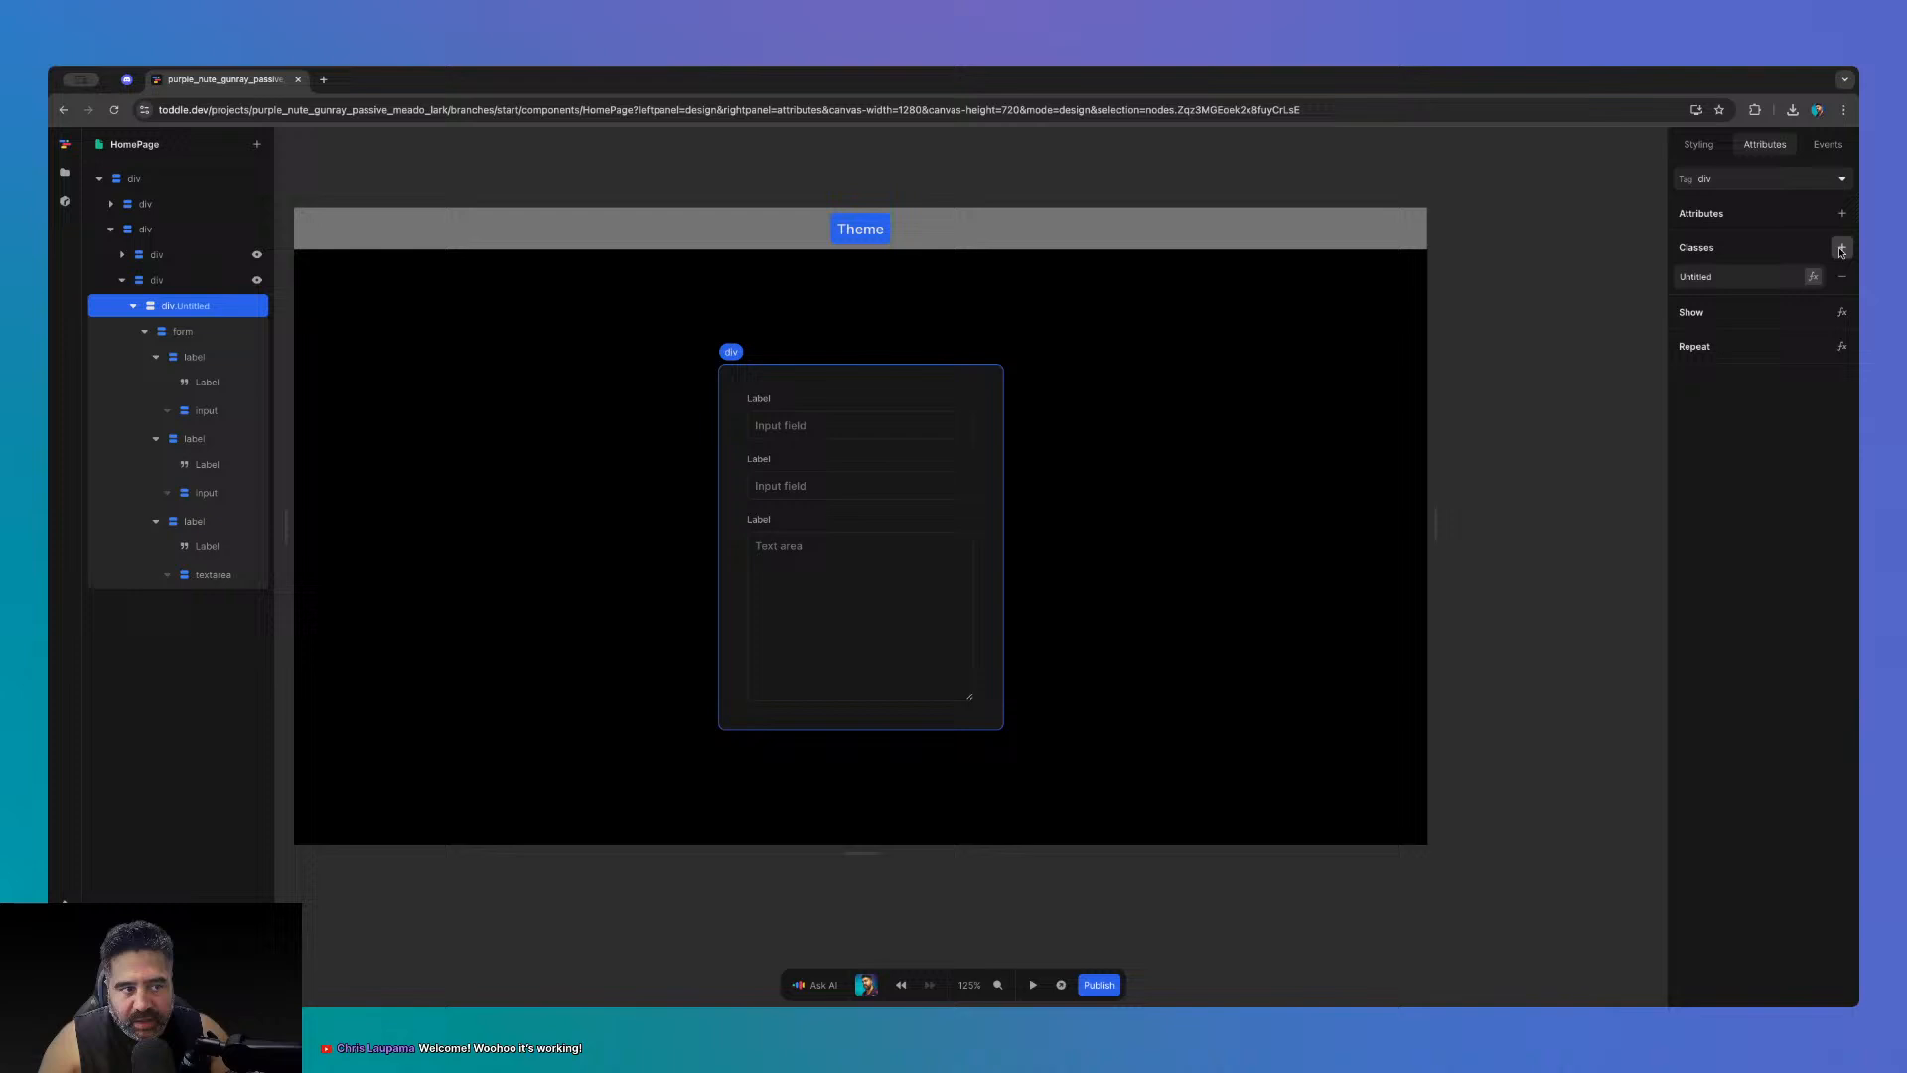
{"action": "left_click", "coordinate": [1748, 278]}
{"action": "type", "text": "light"}
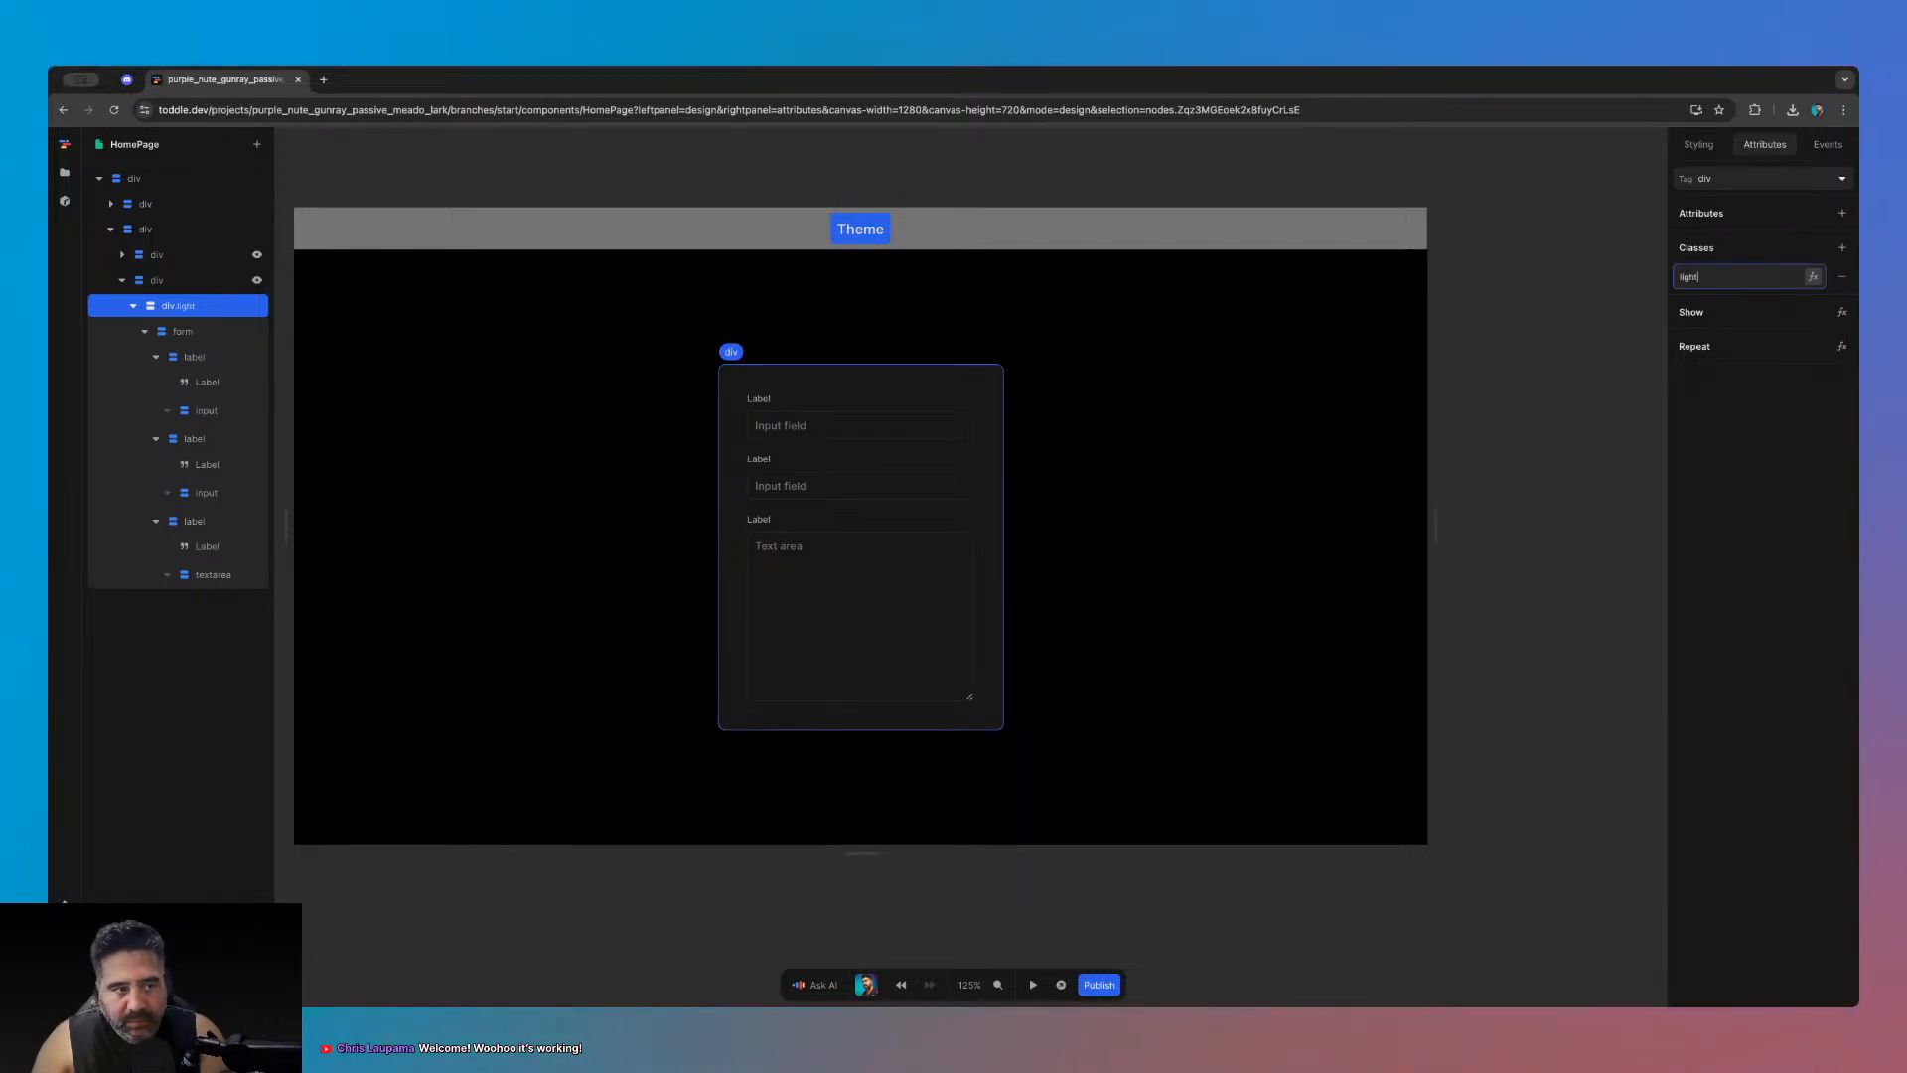
- Add a second class named dark, then remove it, leaving only light
{"action": "left_click", "coordinate": [1842, 247]}
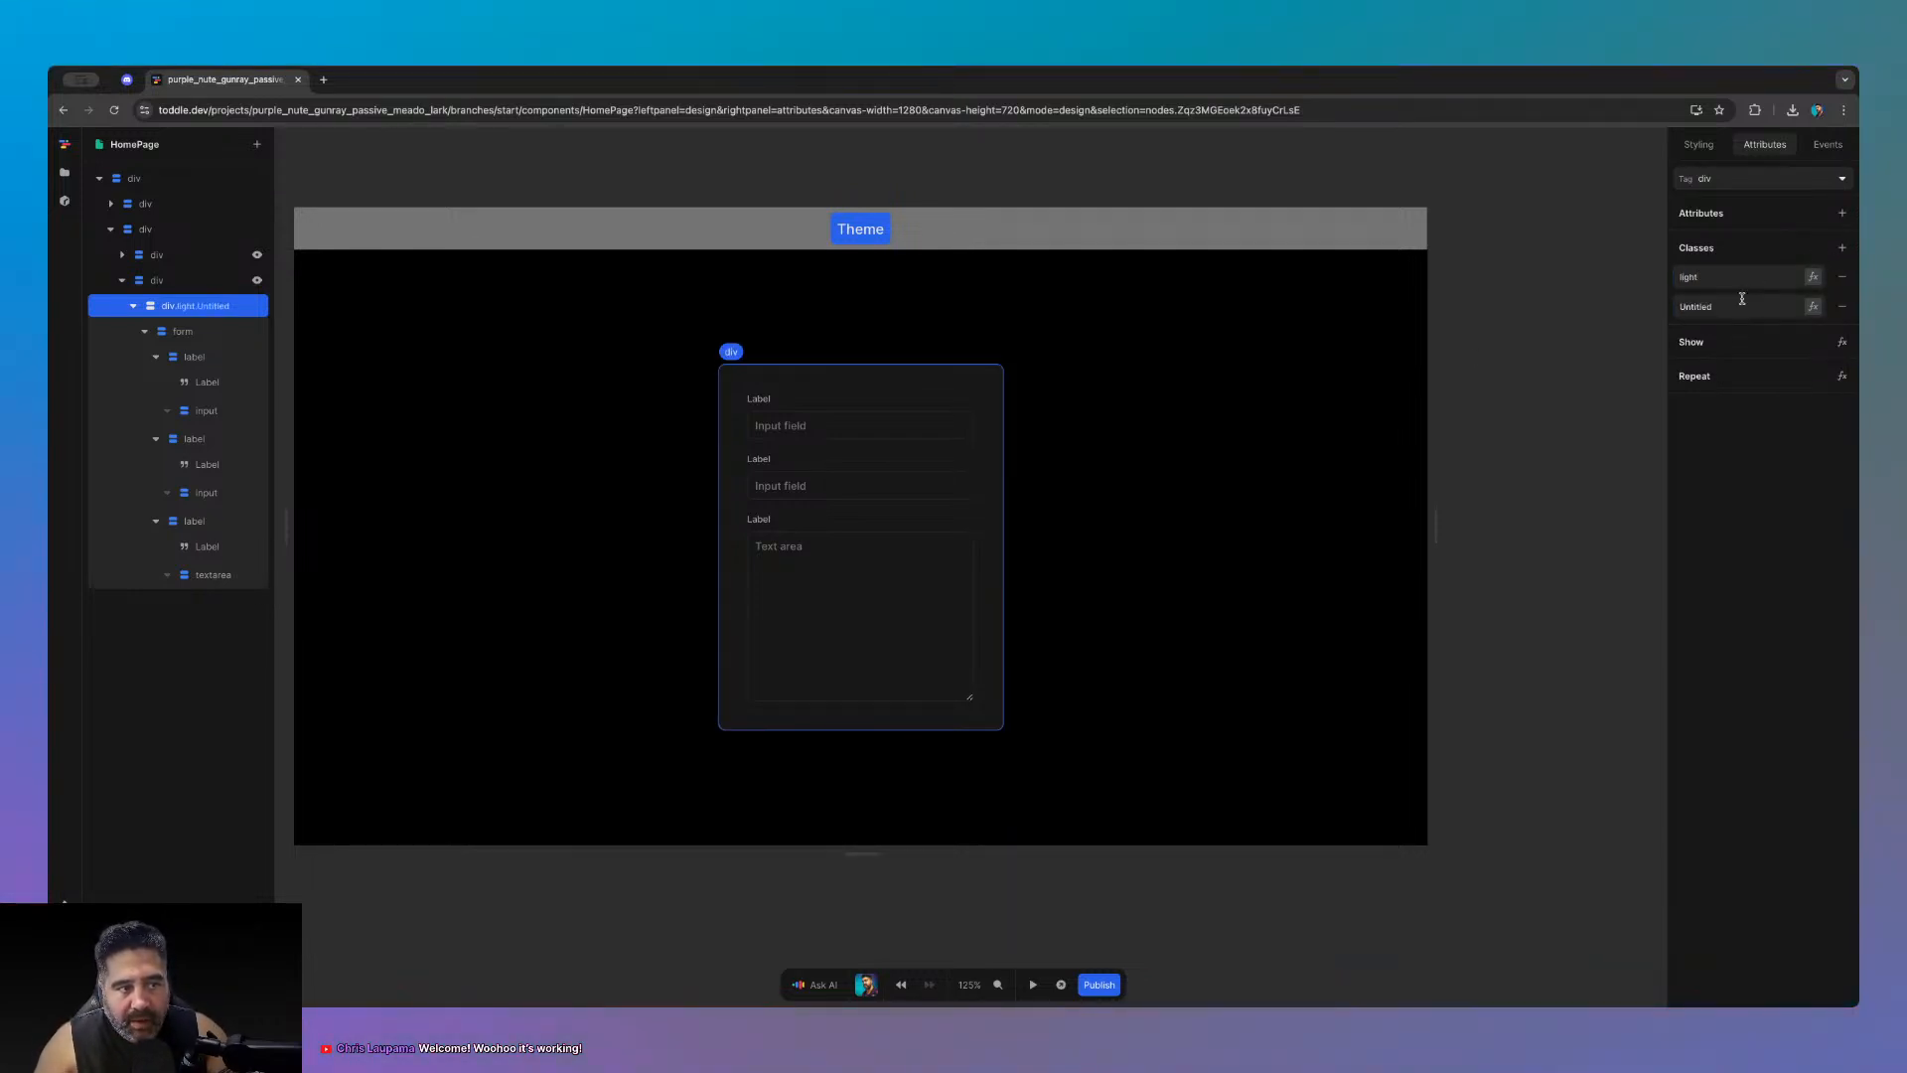
{"action": "left_click", "coordinate": [1738, 305]}
{"action": "type", "text": "dark"}
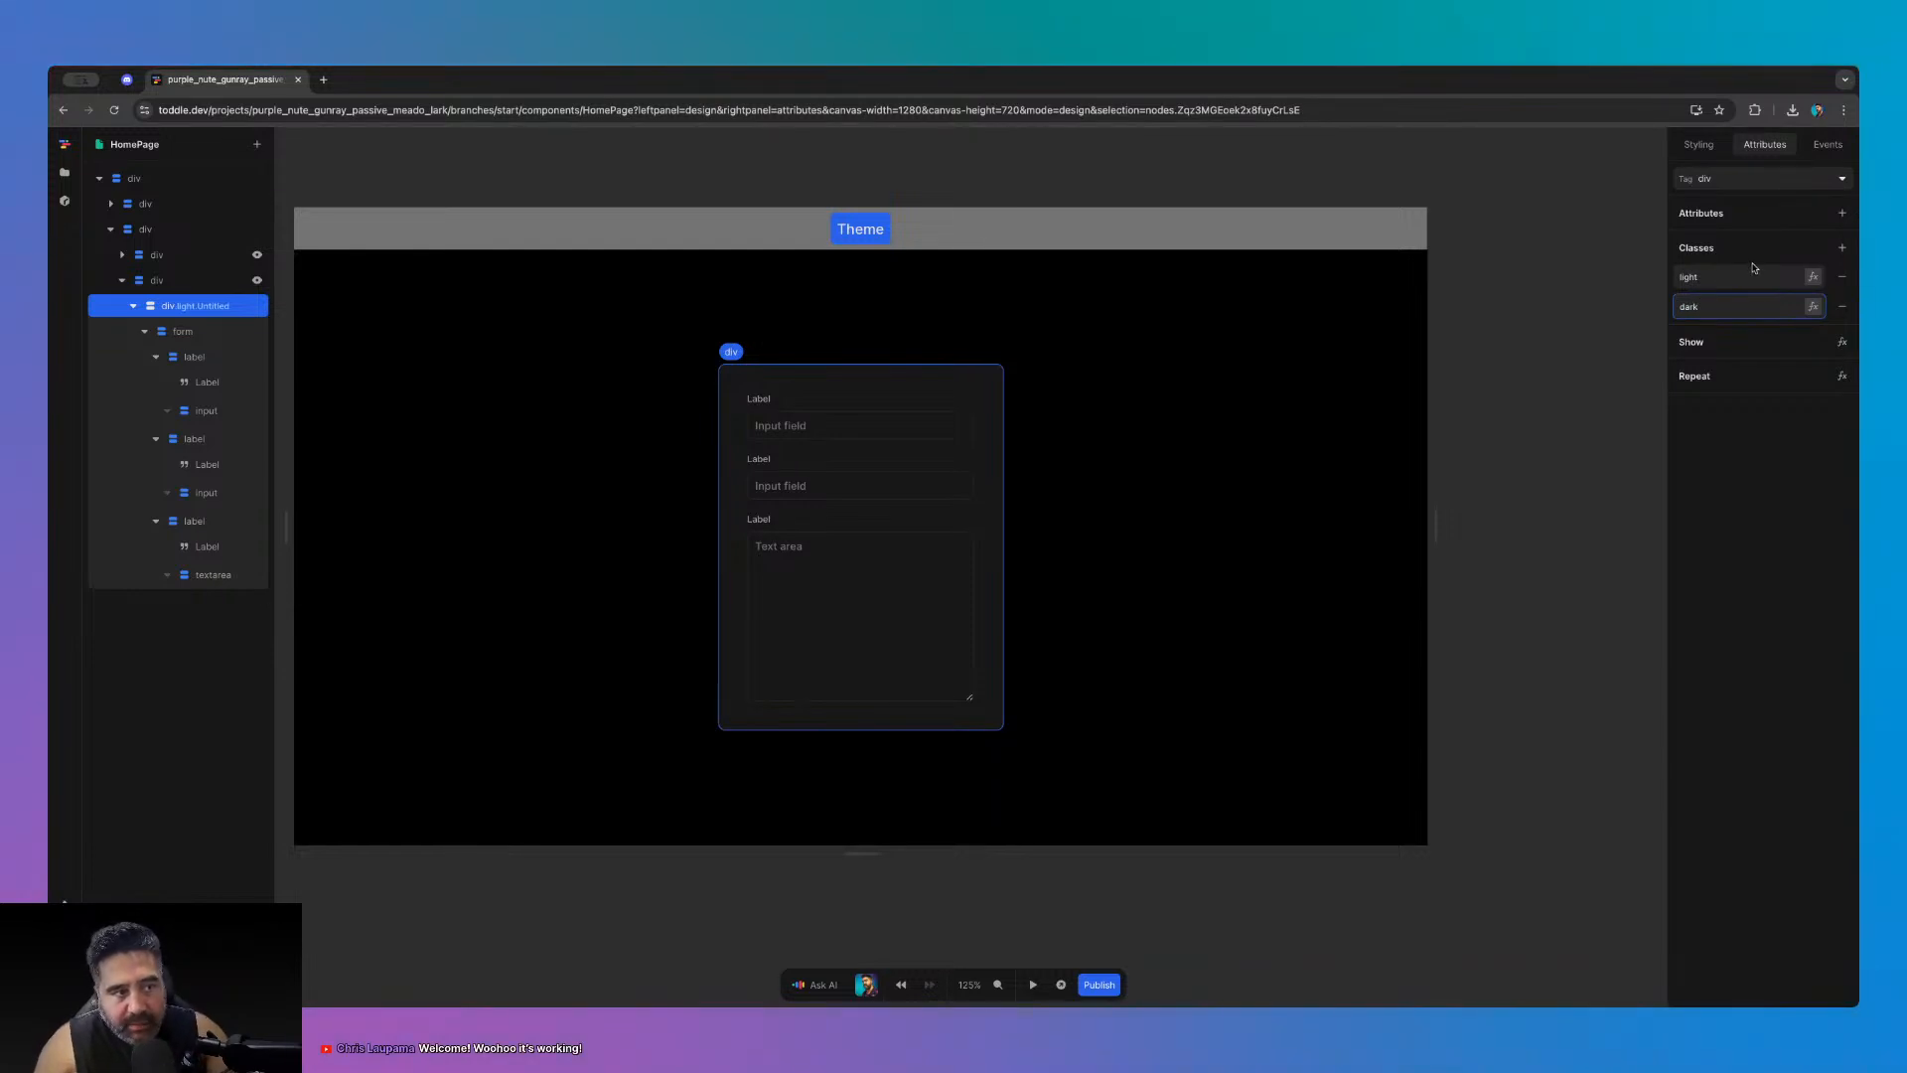
{"action": "key", "text": "Return"}
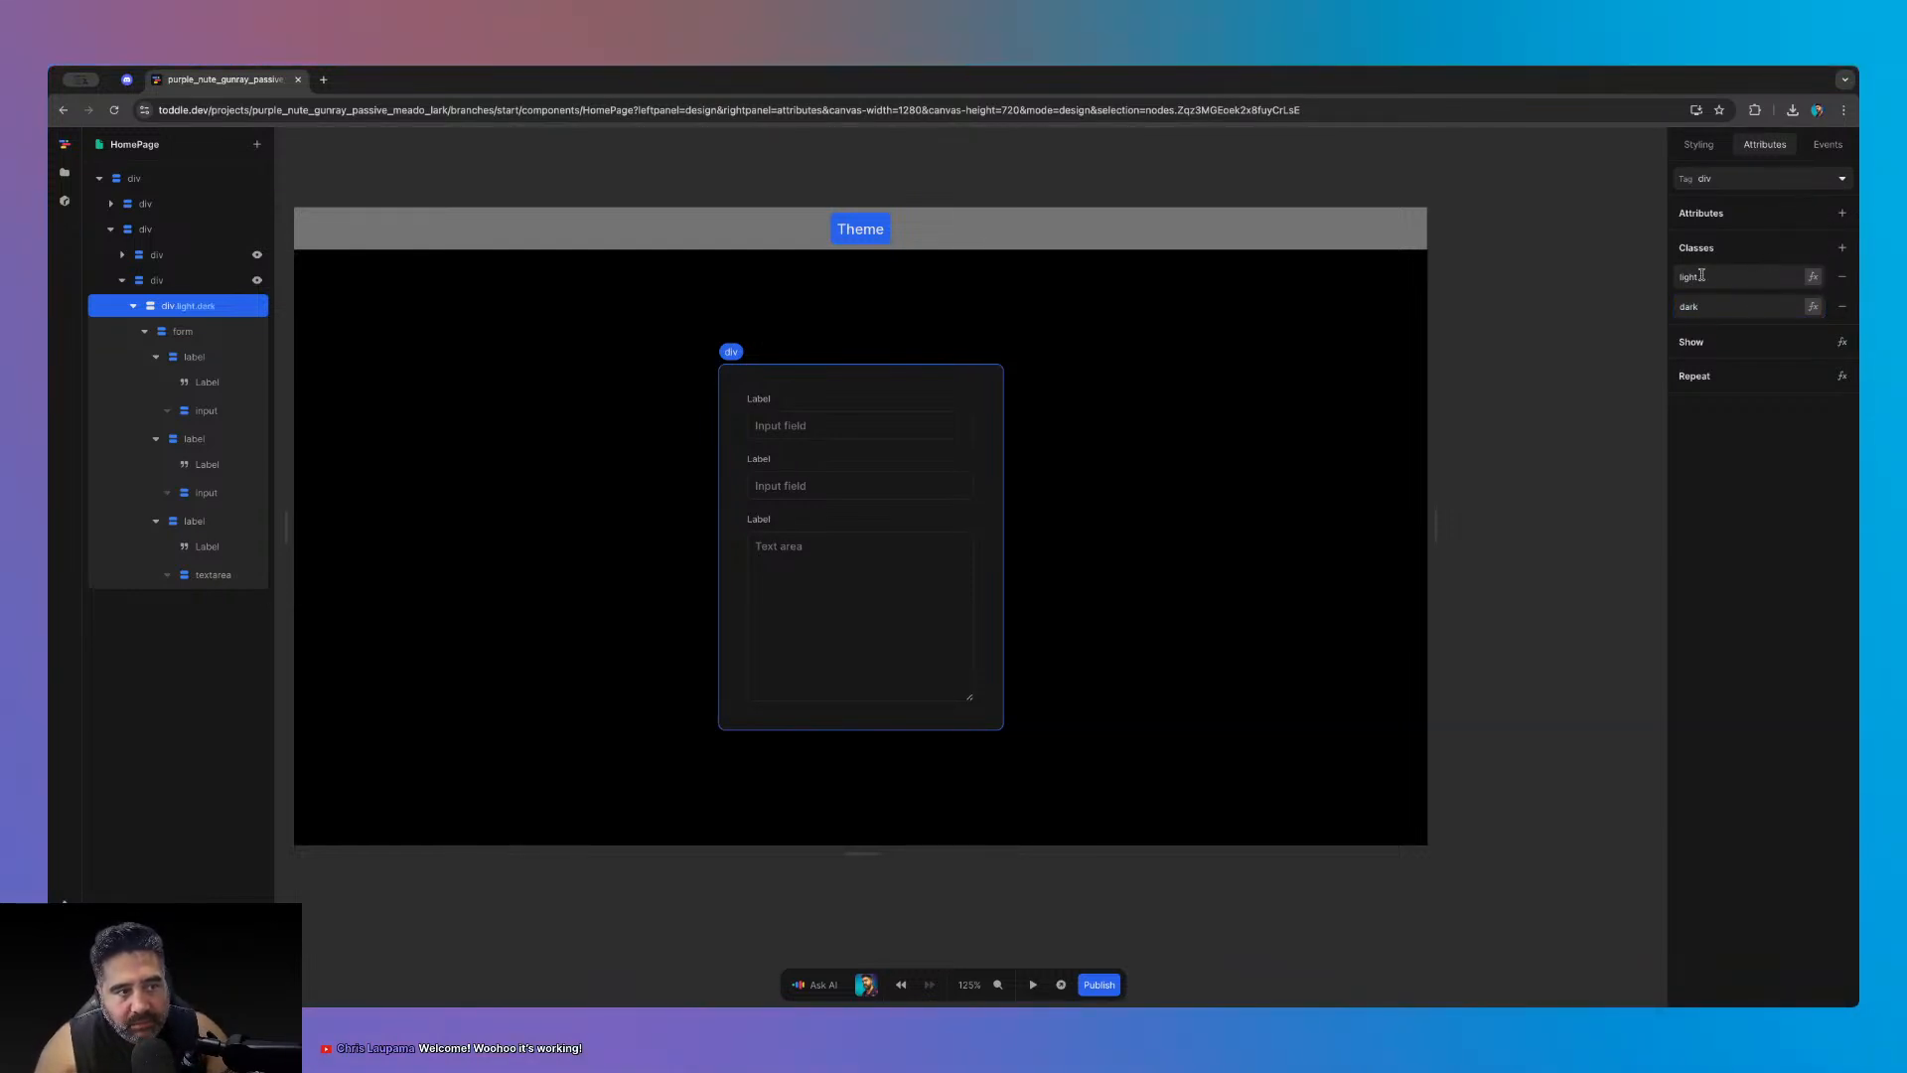
{"action": "left_click", "coordinate": [1697, 145]}
{"action": "left_click", "coordinate": [1765, 144]}
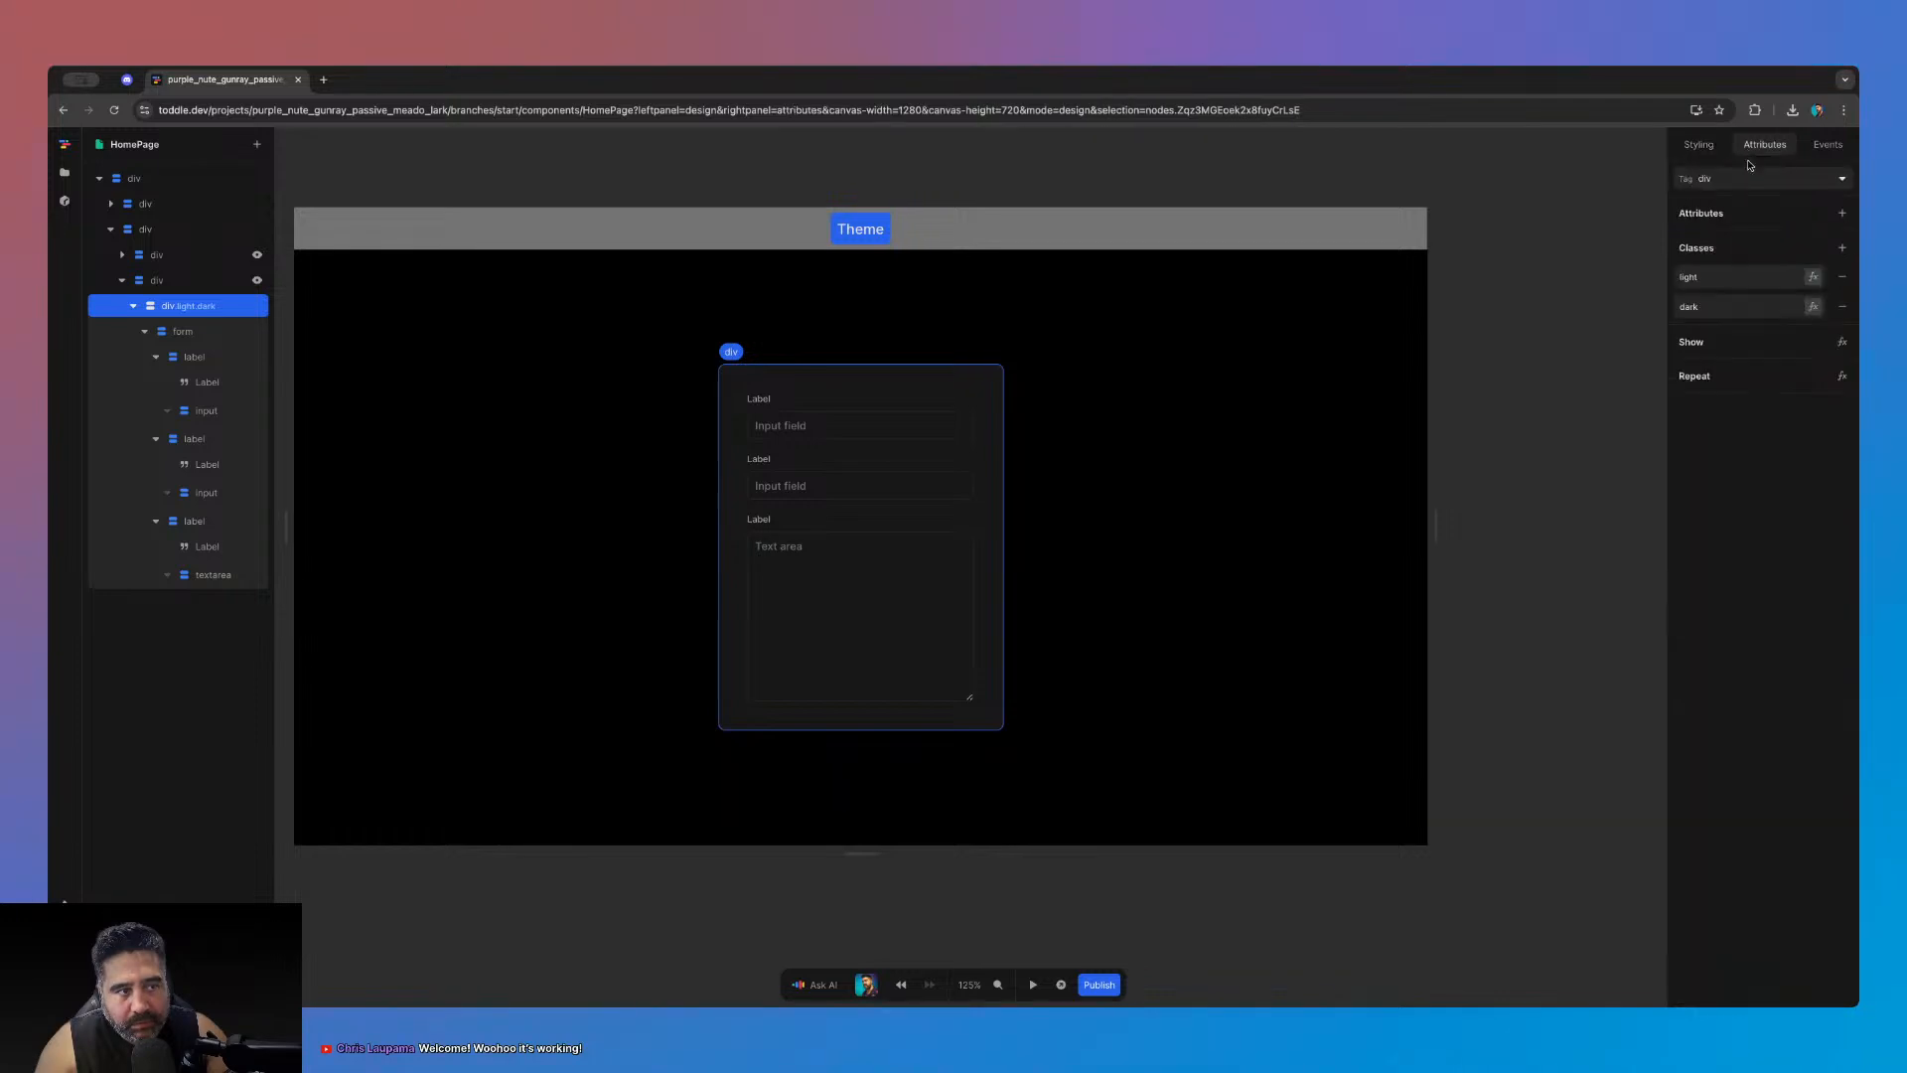
{"action": "left_click", "coordinate": [1843, 306]}
{"action": "left_click", "coordinate": [1701, 145]}
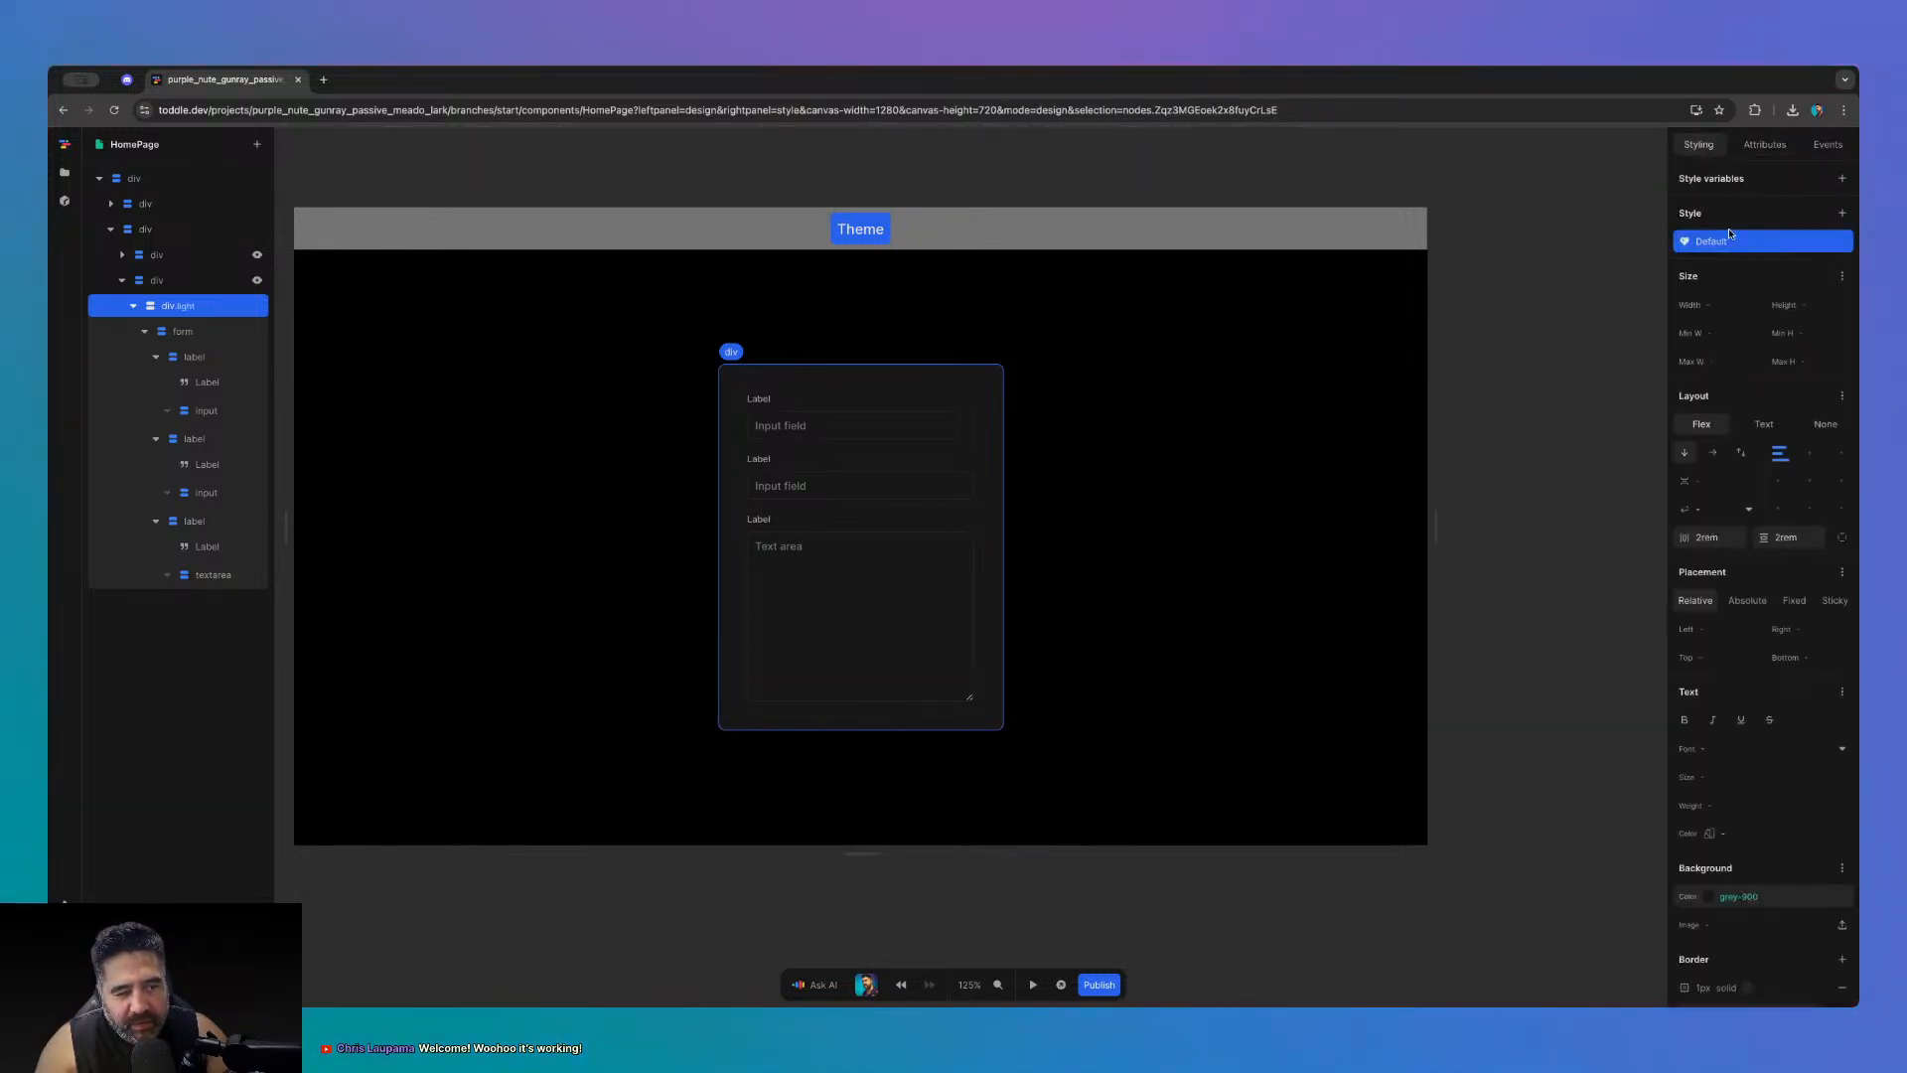
- Add a style variant to the form card that applies to class light
{"action": "left_click", "coordinate": [1842, 213]}
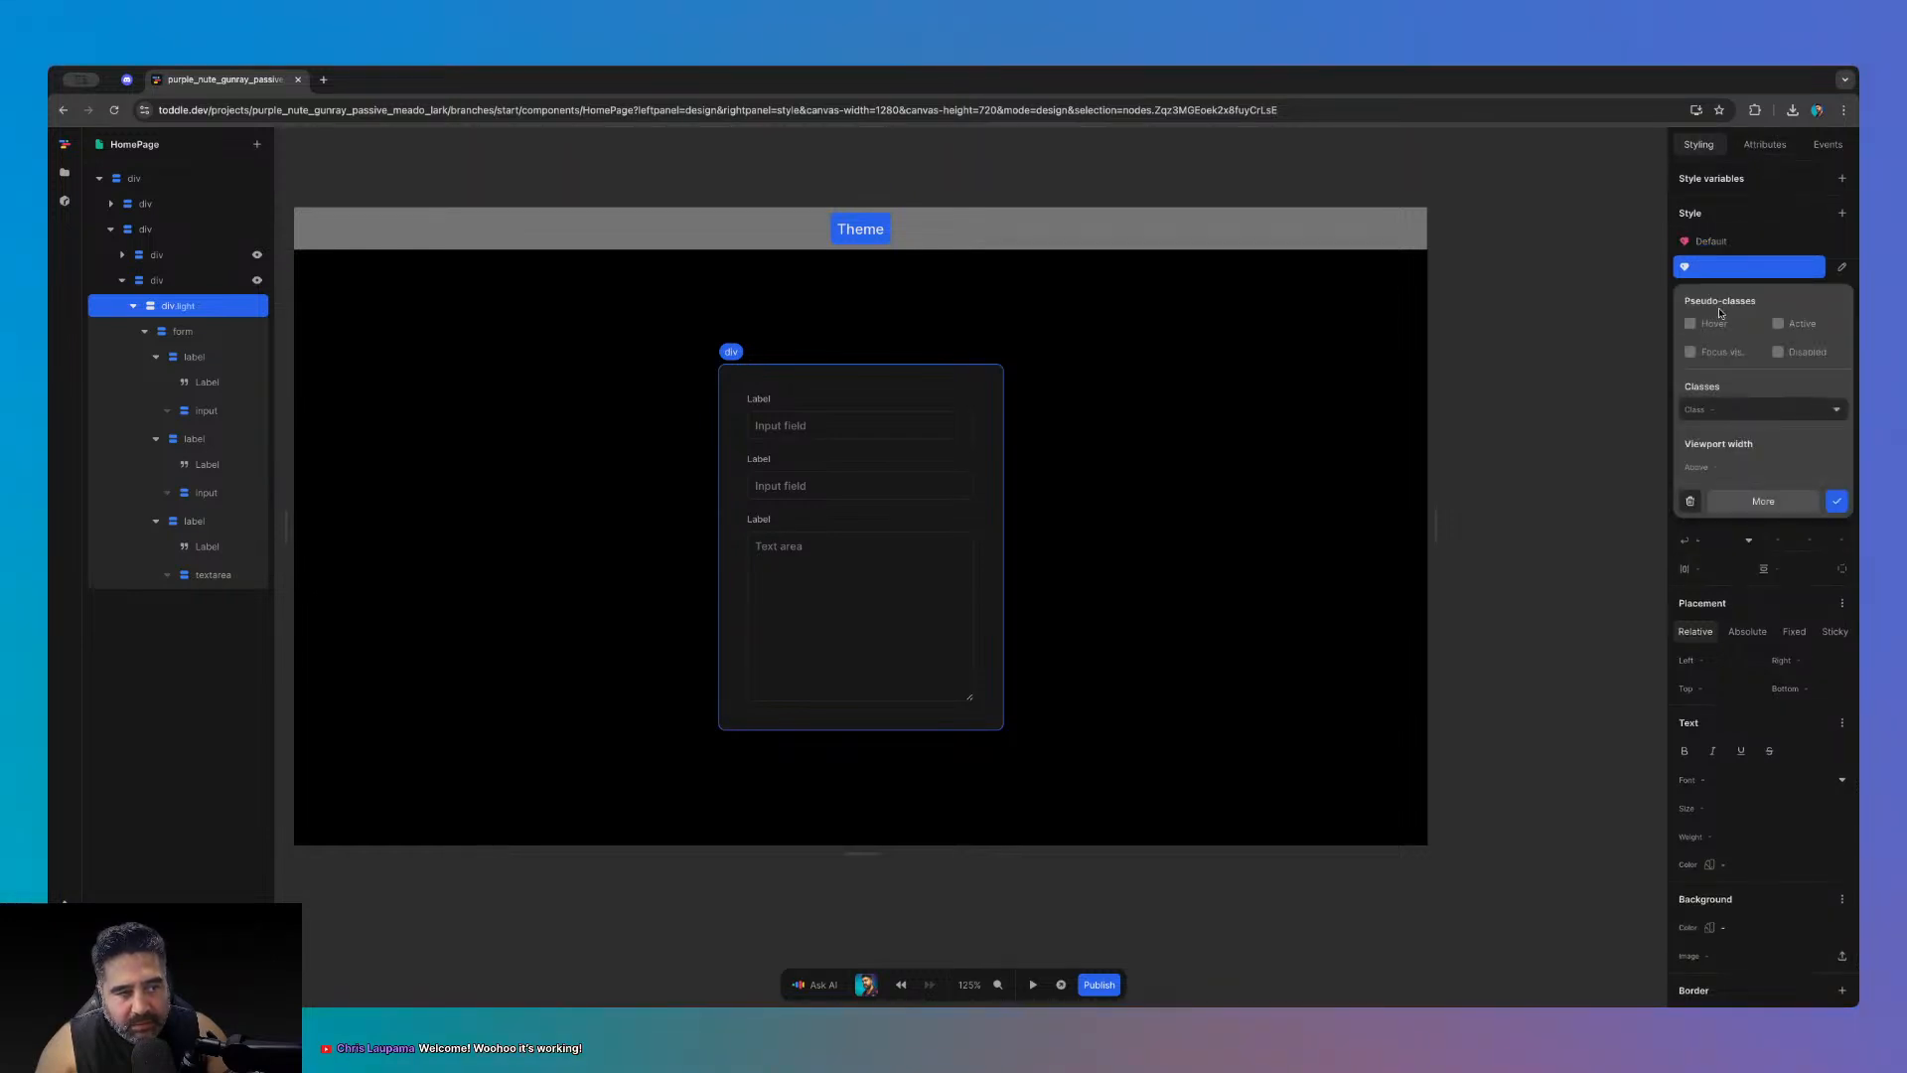
{"action": "left_click", "coordinate": [1806, 409]}
{"action": "left_click", "coordinate": [1760, 434]}
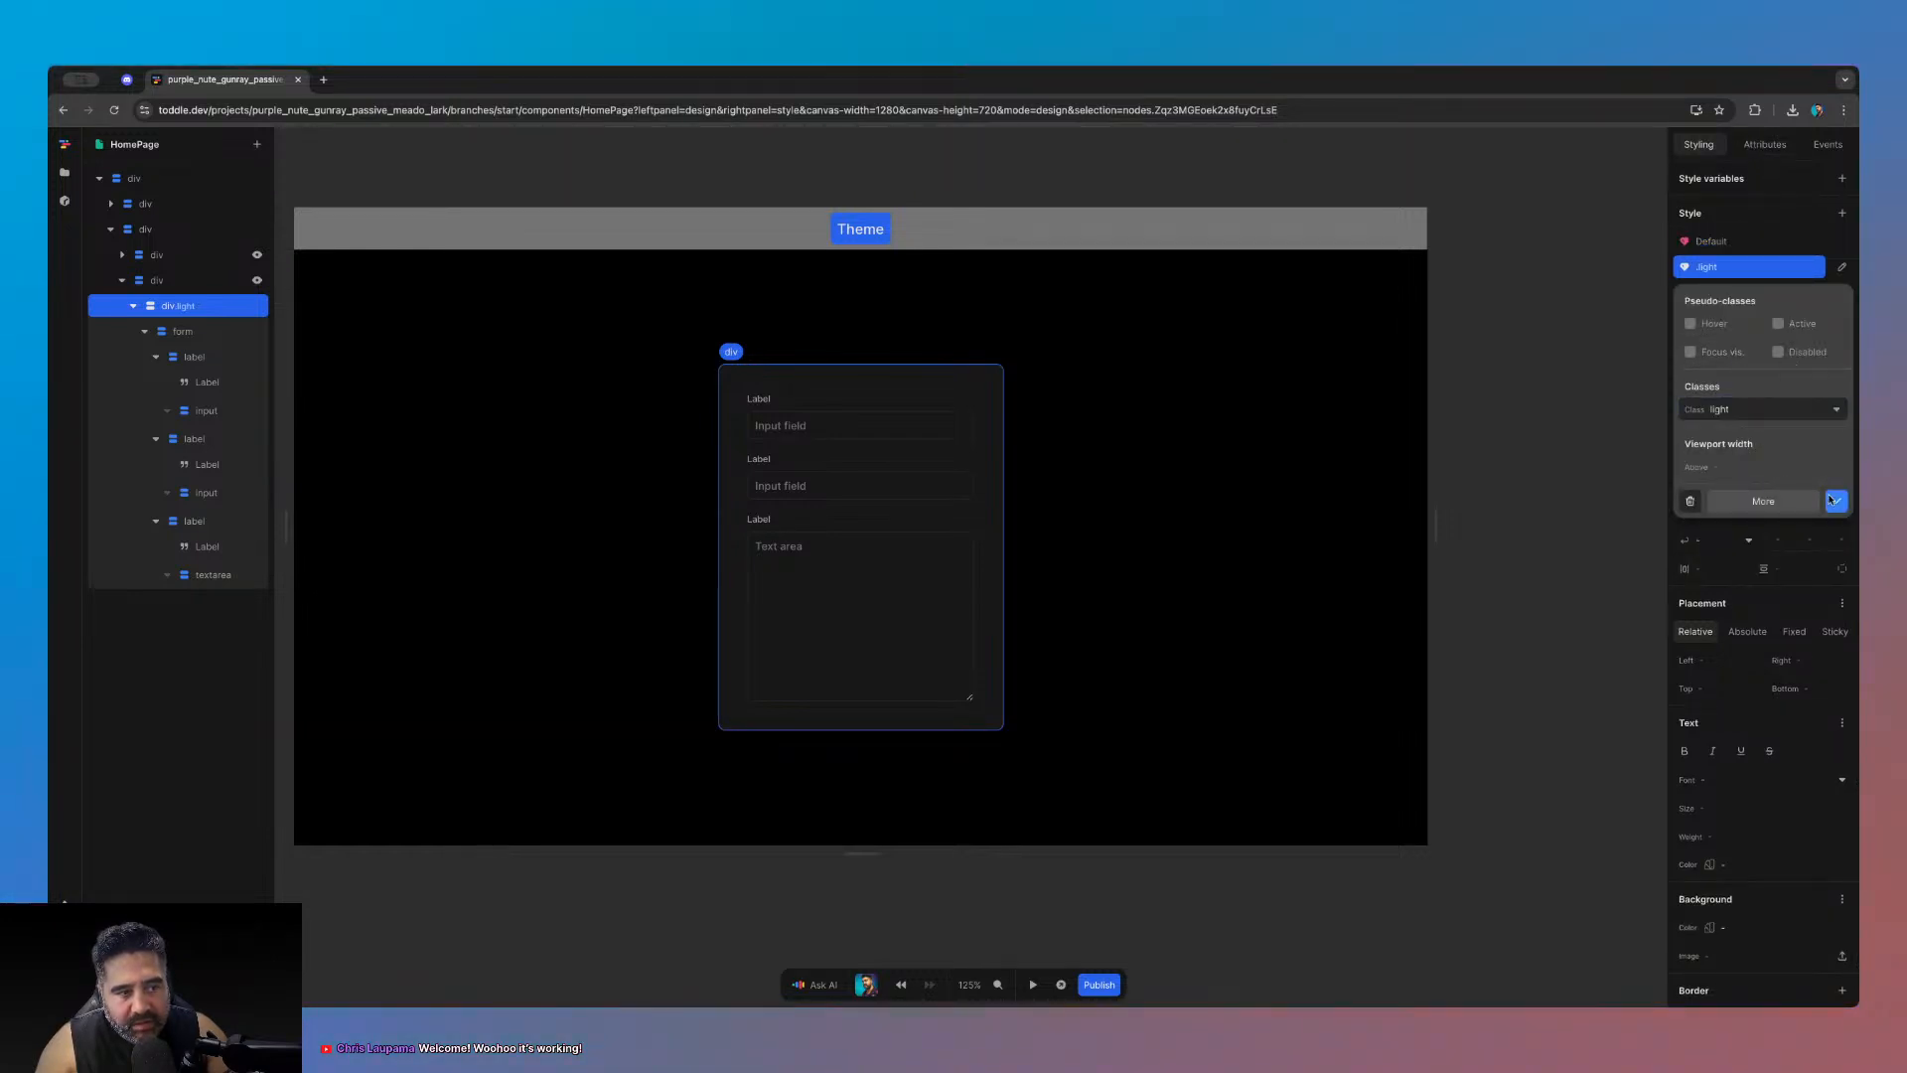
{"action": "left_click", "coordinate": [1837, 502]}
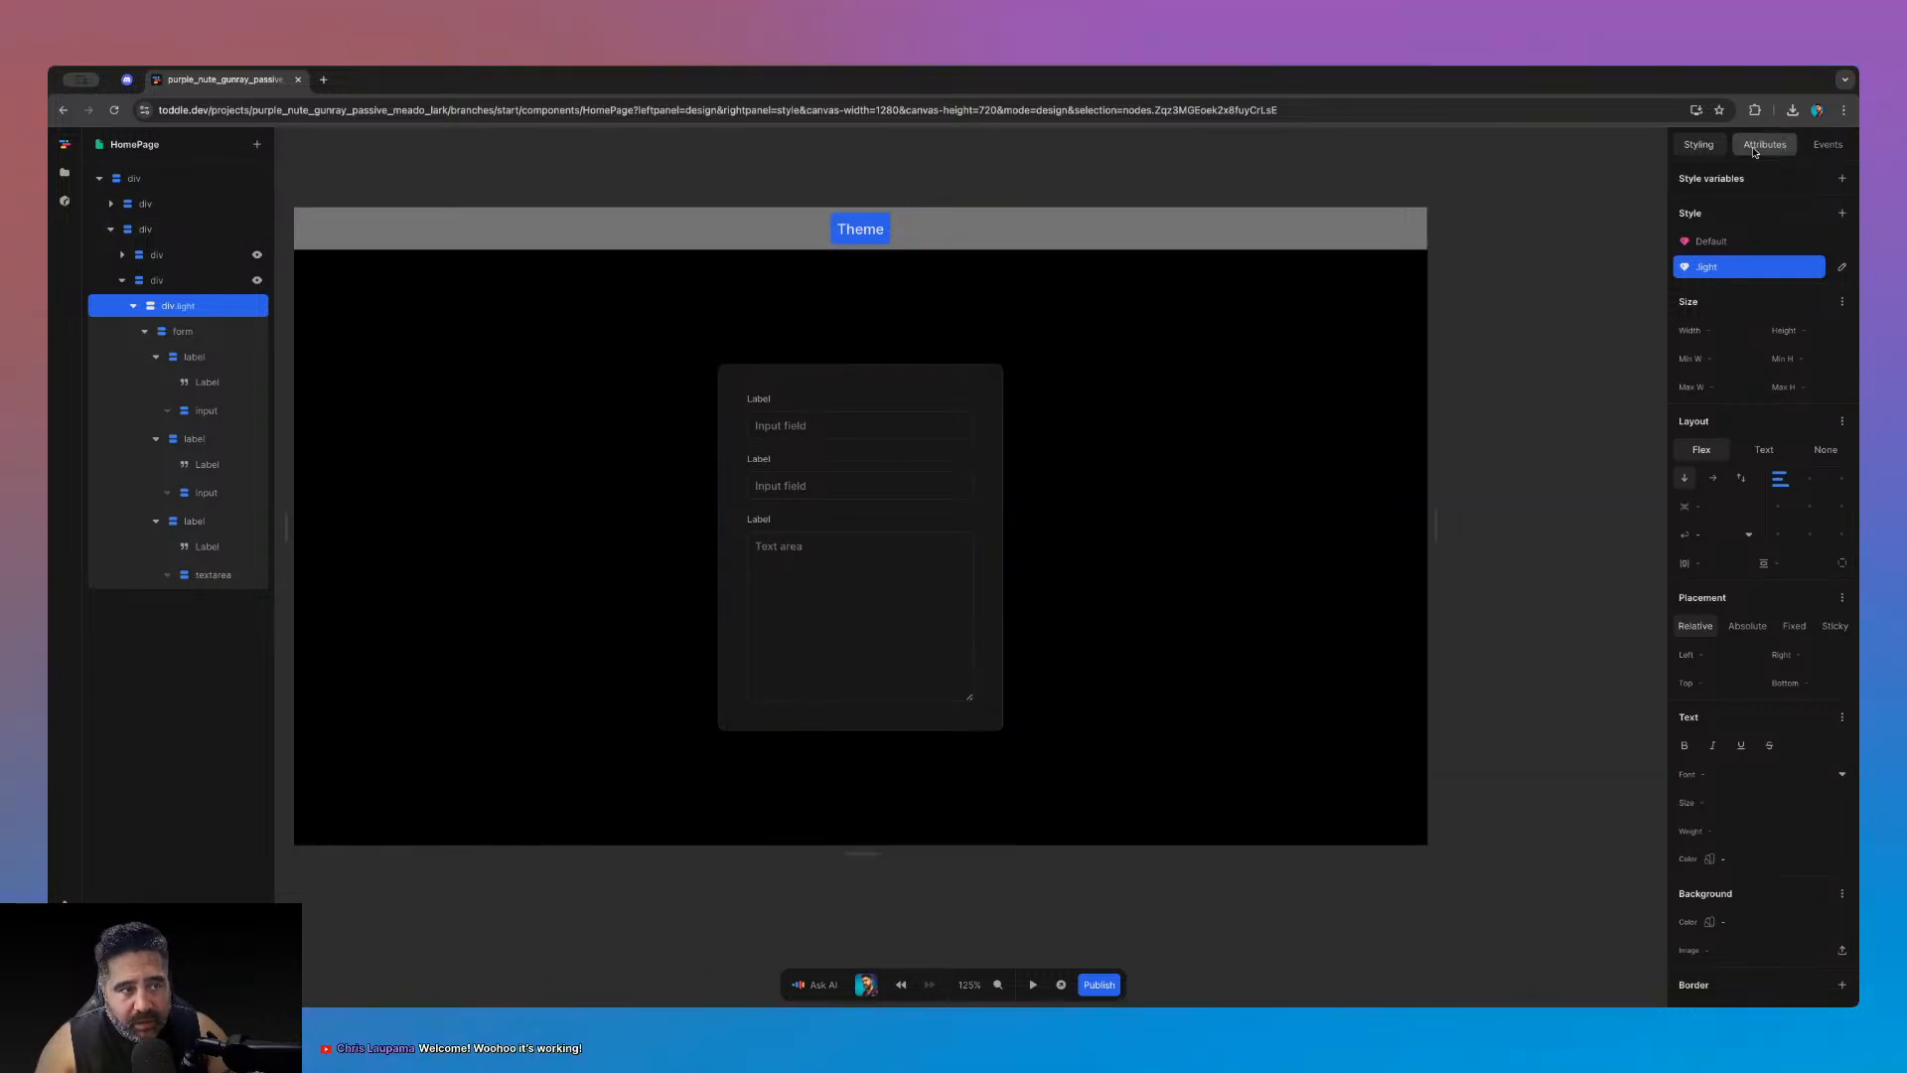
- Make the light class conditional on the formula Not(theme-dark)
{"action": "left_click", "coordinate": [1765, 144]}
{"action": "left_click", "coordinate": [1813, 276]}
{"action": "left_click", "coordinate": [951, 653]}
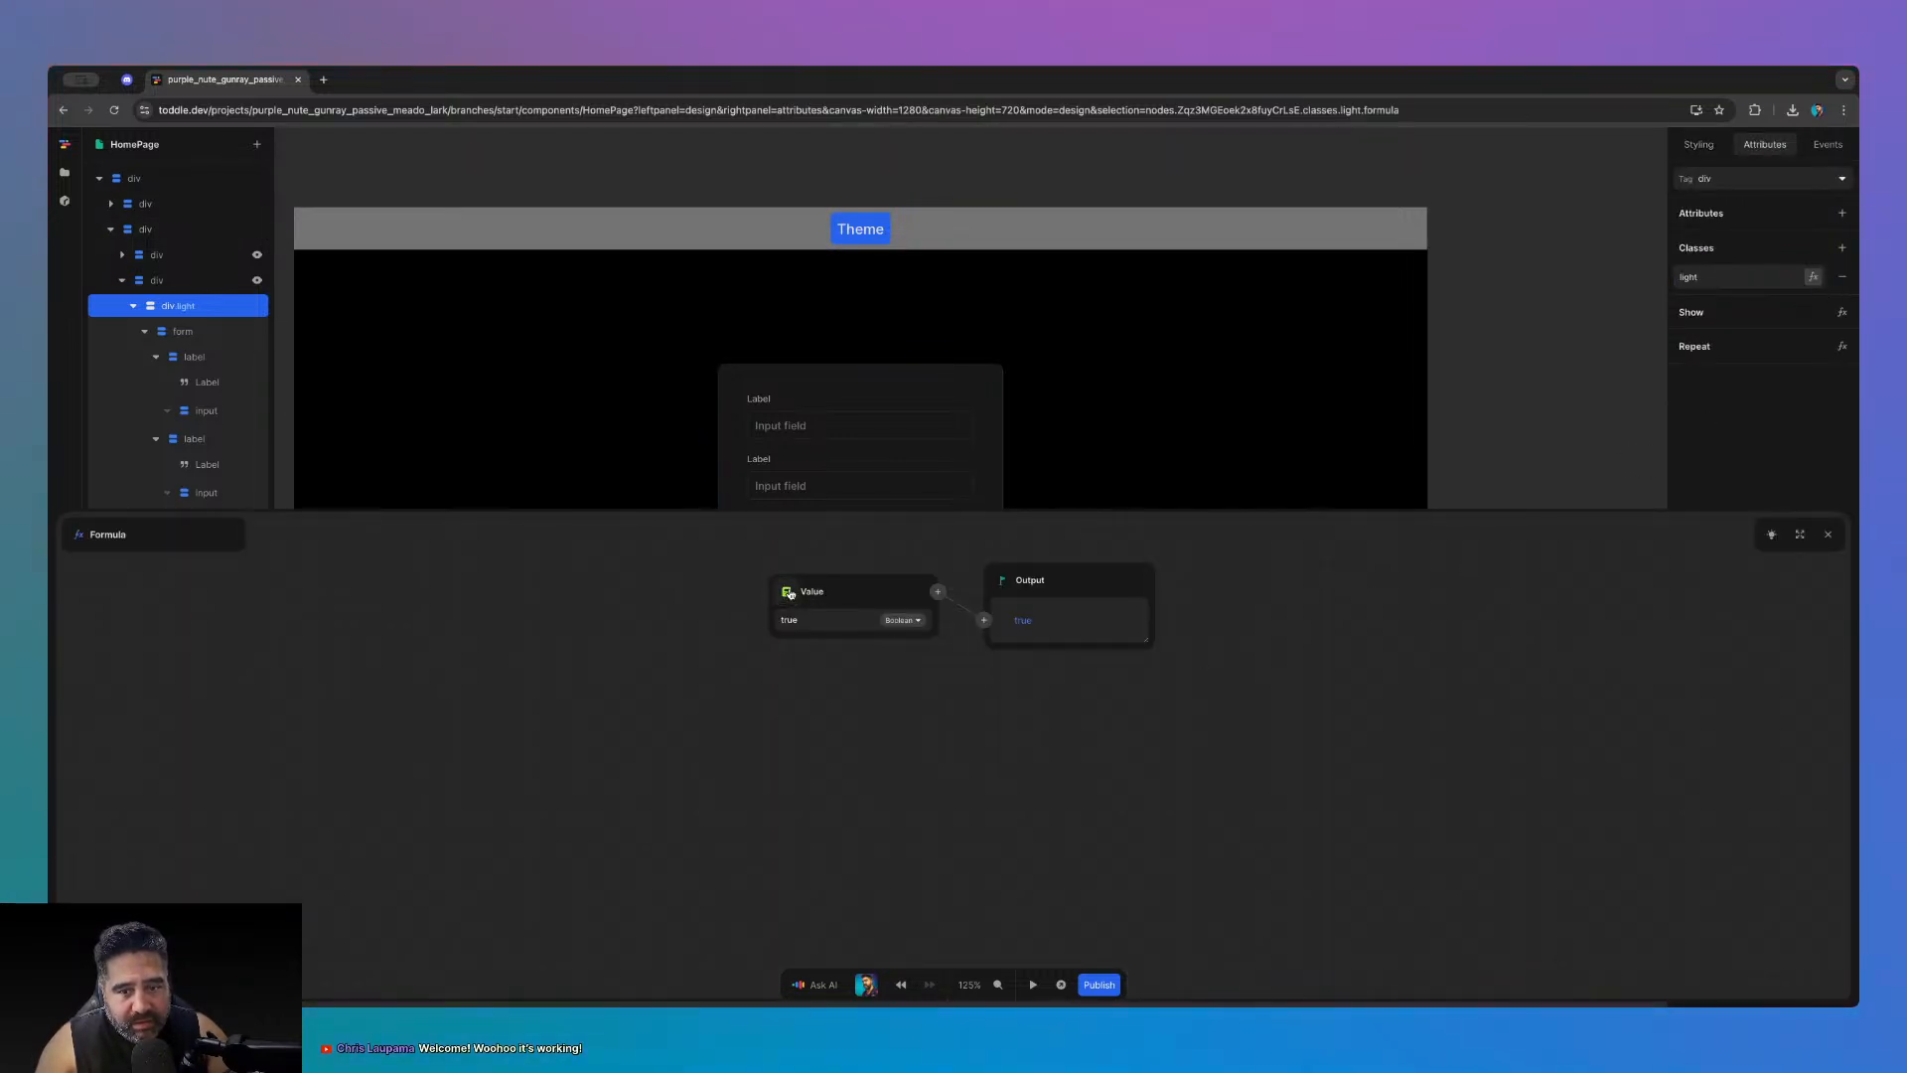
{"action": "key", "text": "Up"}
{"action": "key", "text": "Return"}
{"action": "left_click", "coordinate": [983, 621]}
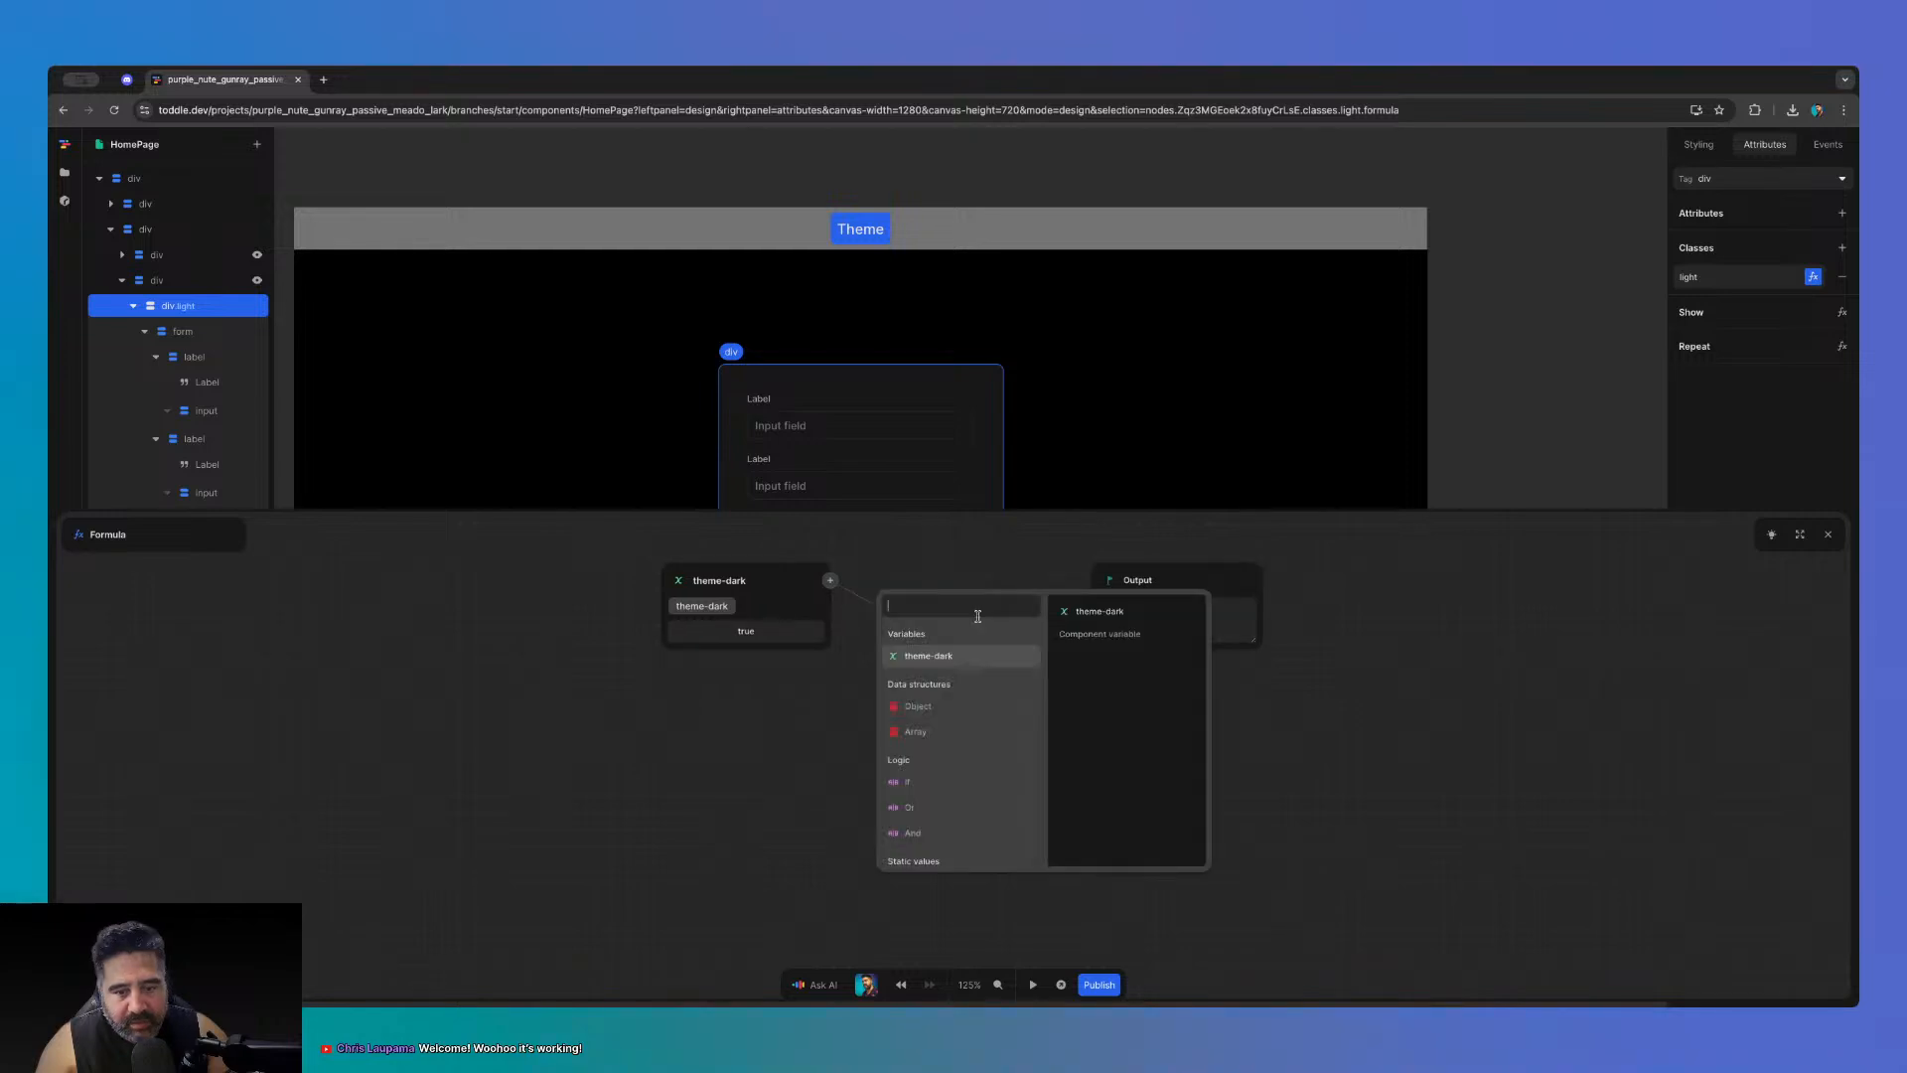
{"action": "type", "text": "not"}
{"action": "key", "text": "Return"}
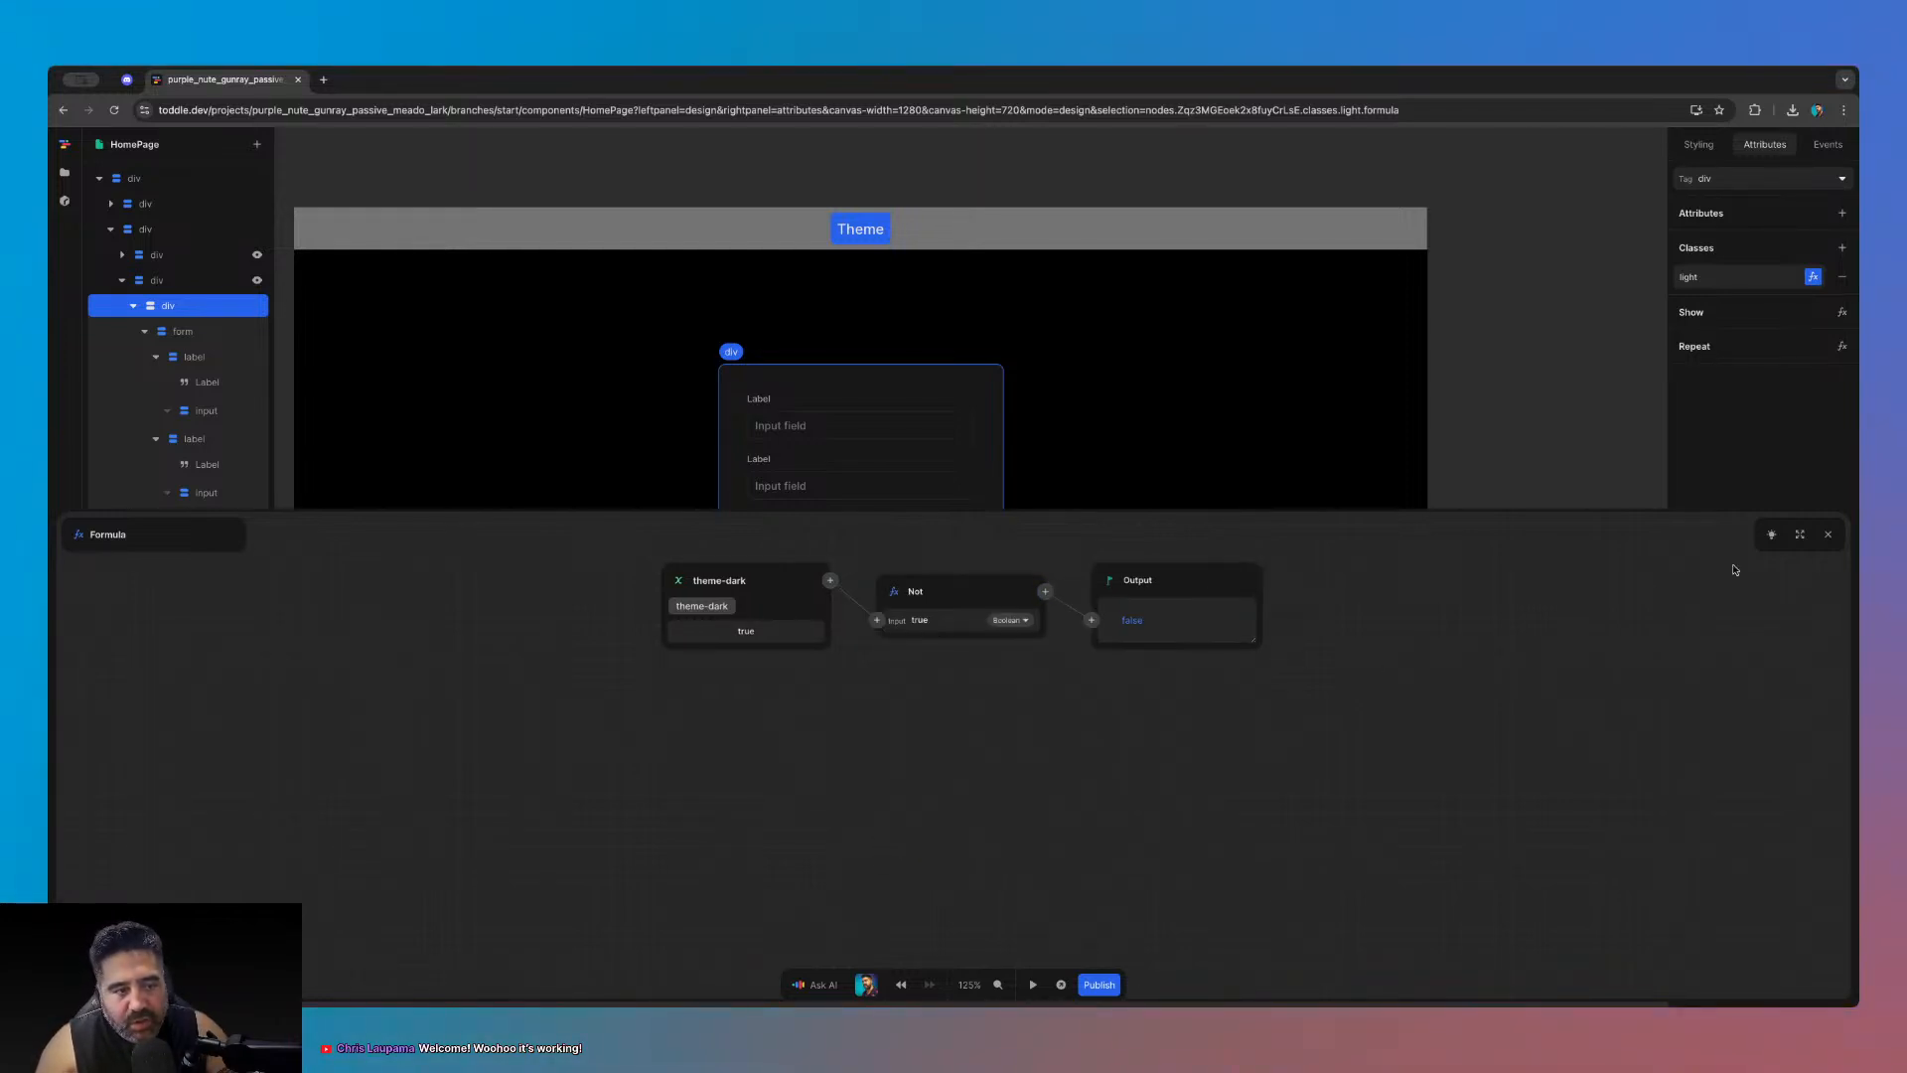
{"action": "left_click", "coordinate": [1827, 535]}
{"action": "left_click", "coordinate": [1539, 559]}
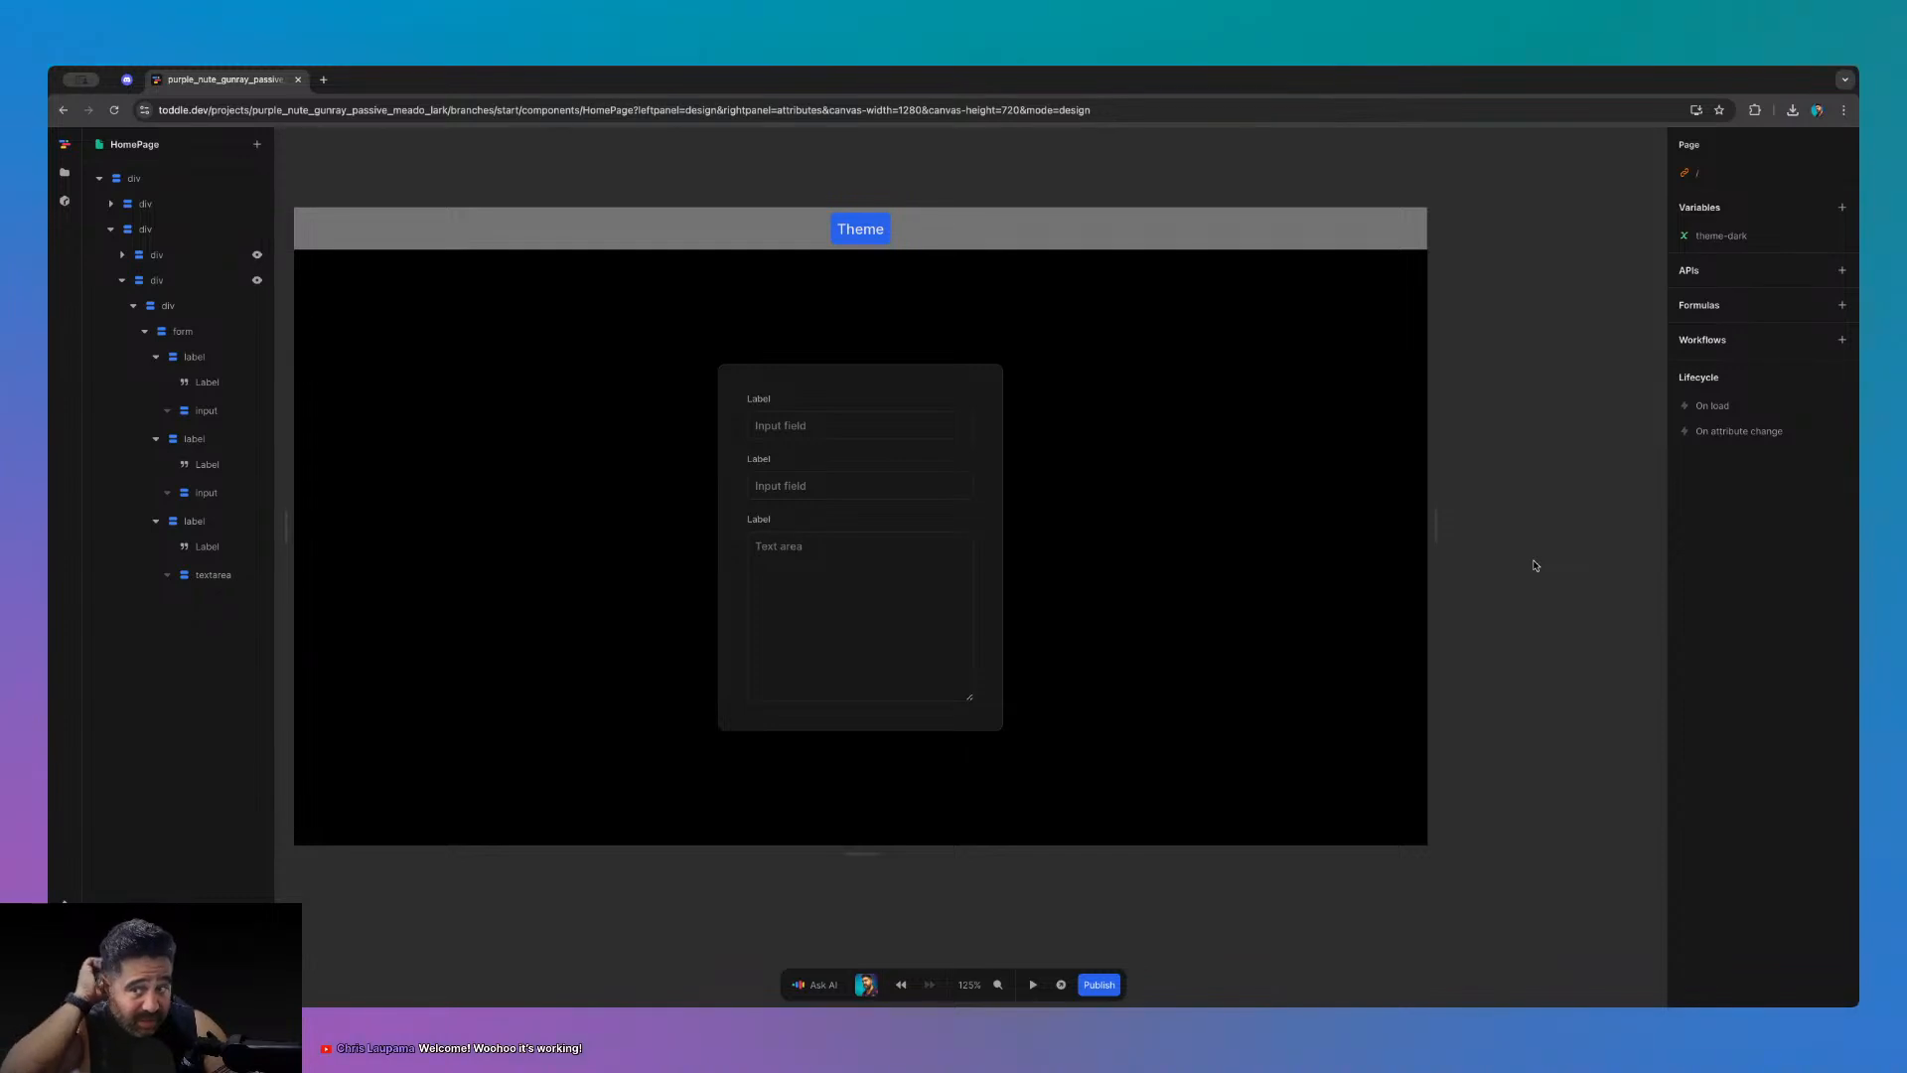
- Switch between the light and dark sections to compare them, ending on the dark section's Default style
{"action": "left_click", "coordinate": [162, 283]}
{"action": "left_click", "coordinate": [124, 283]}
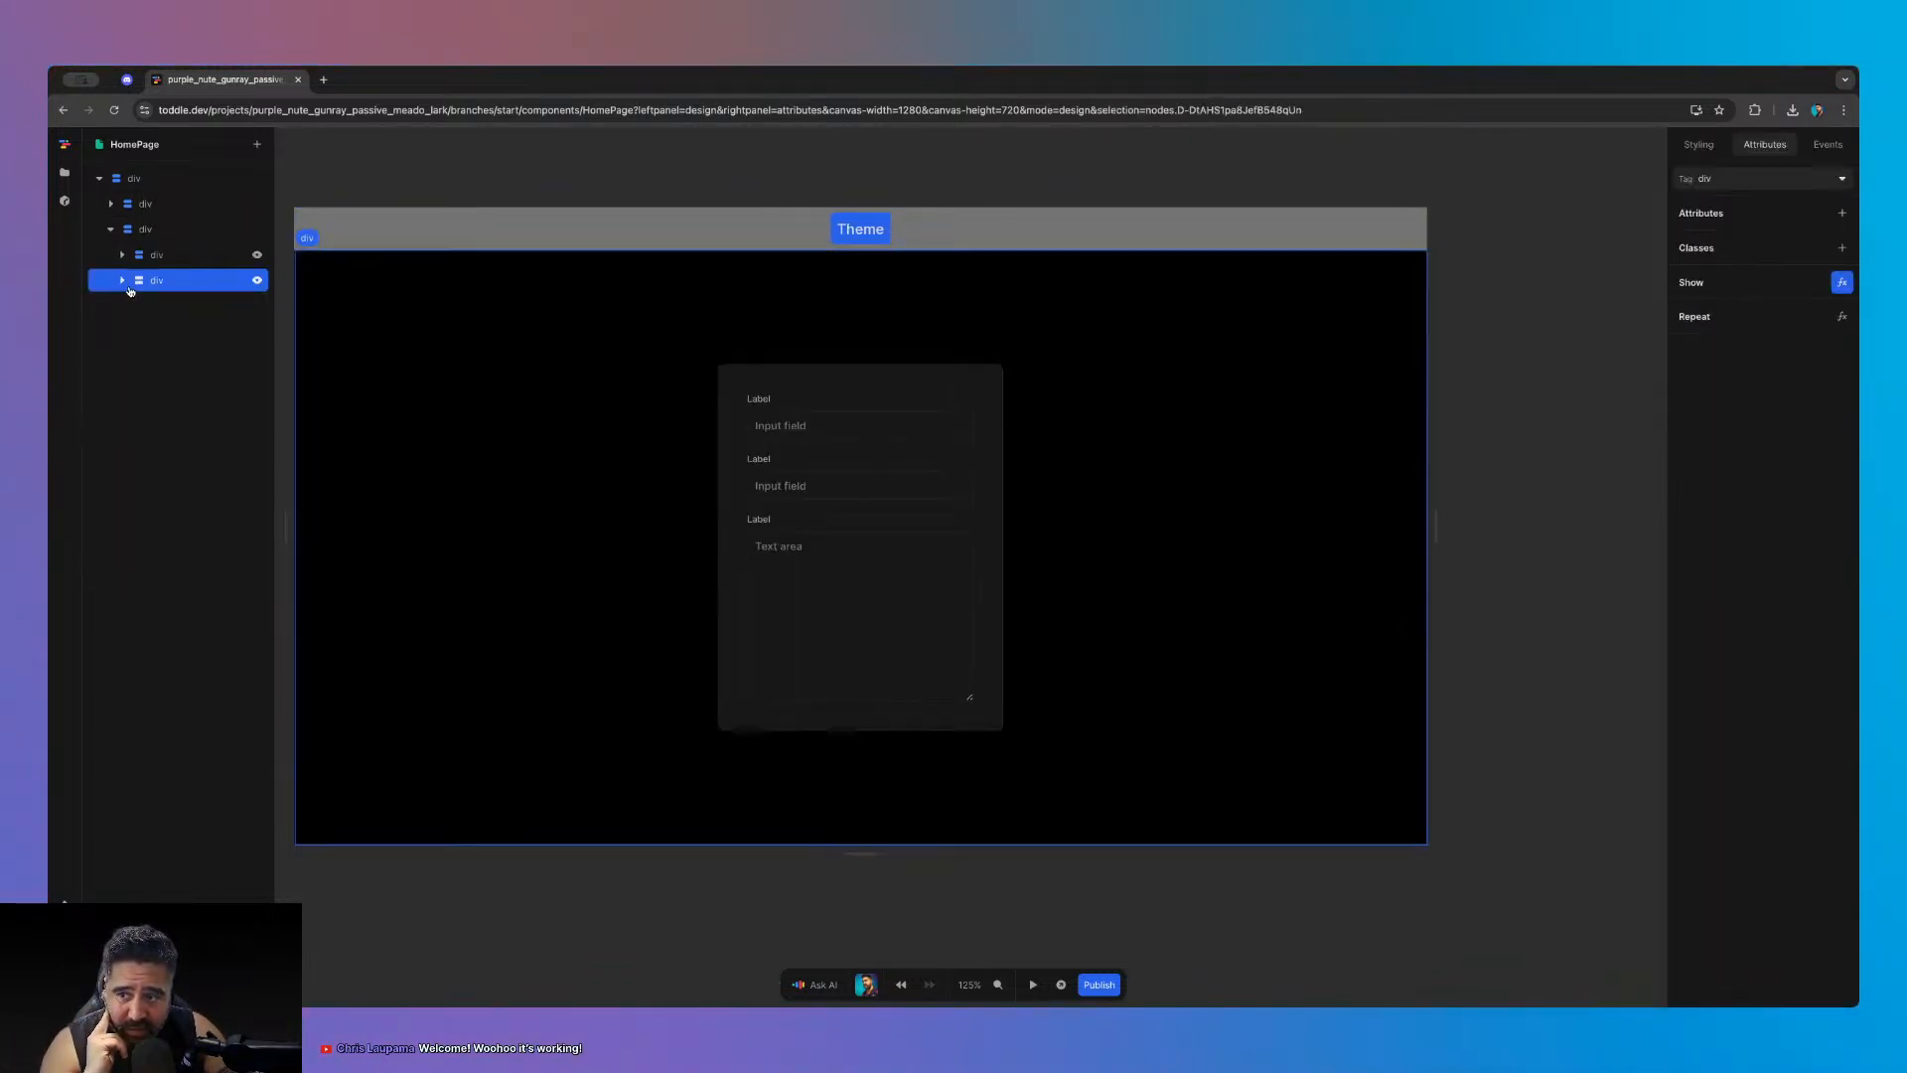
{"action": "left_click", "coordinate": [172, 259]}
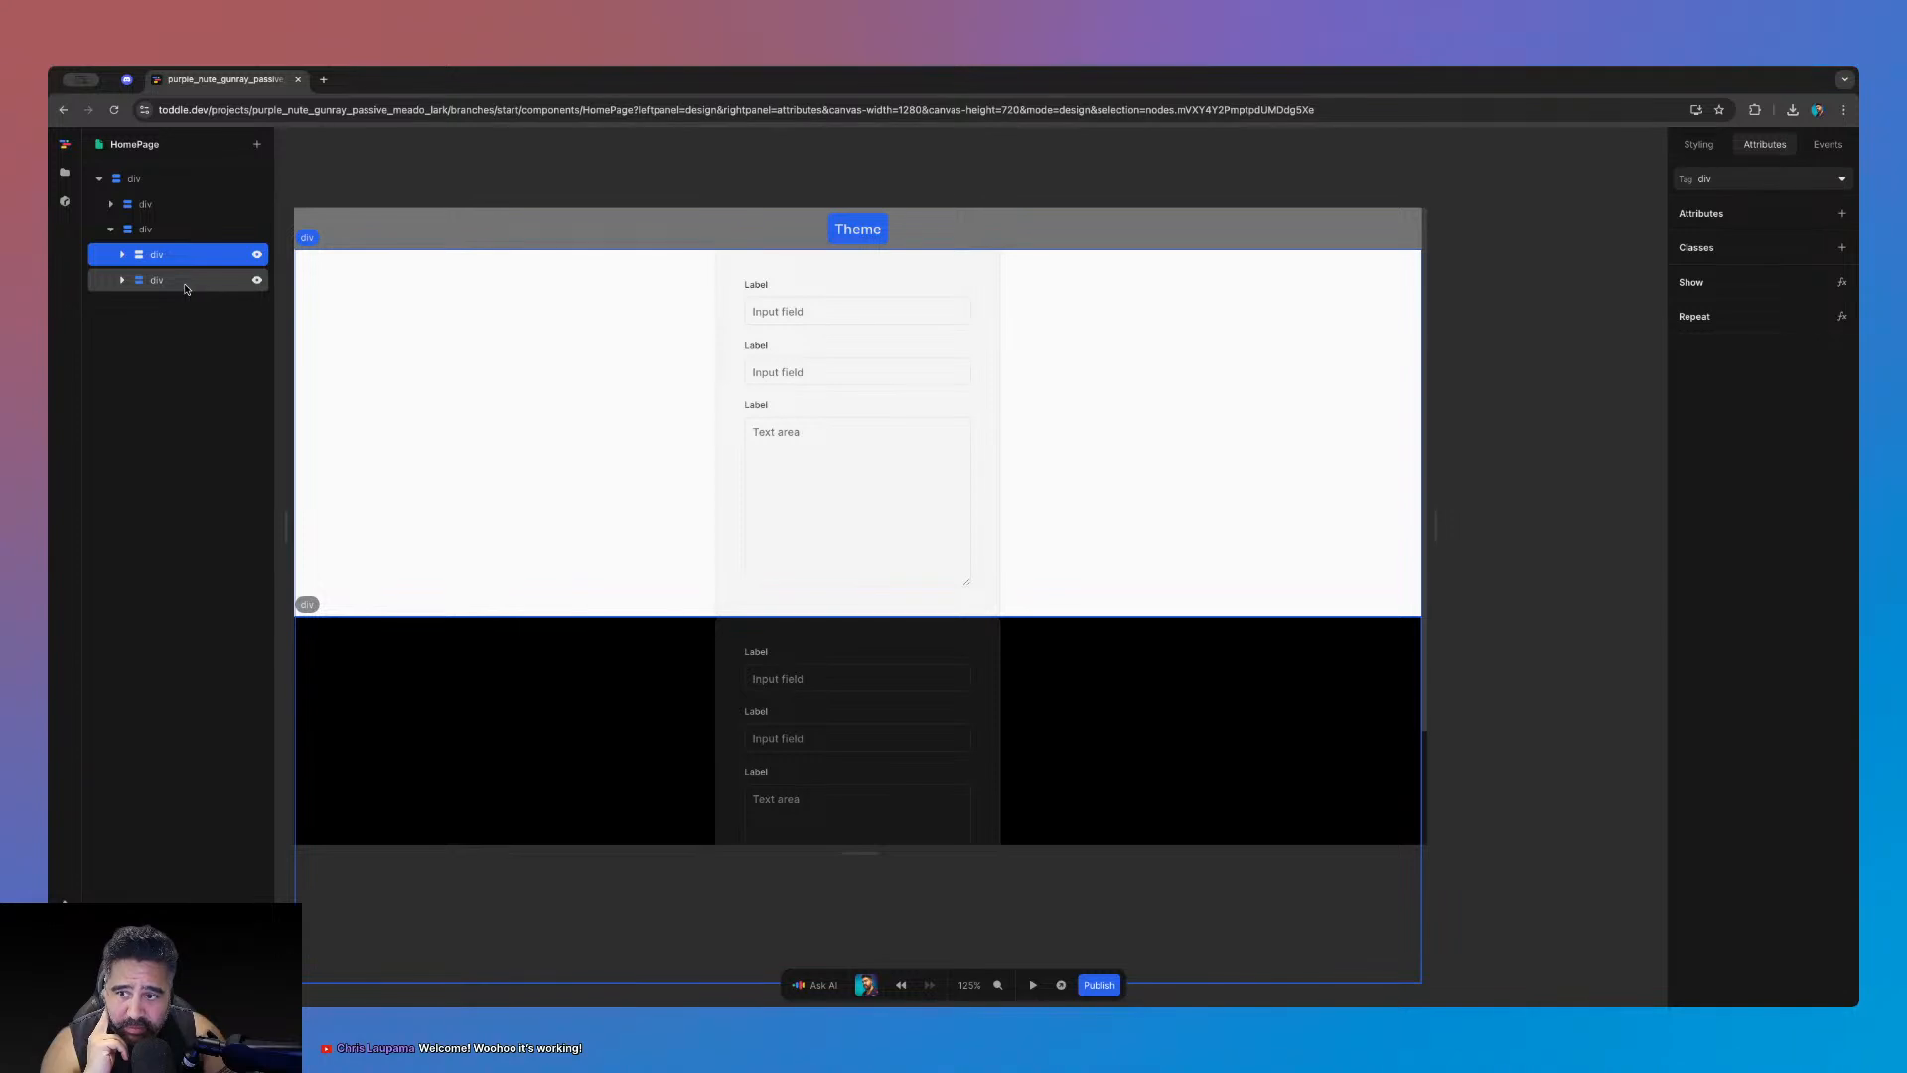
{"action": "left_click", "coordinate": [164, 280]}
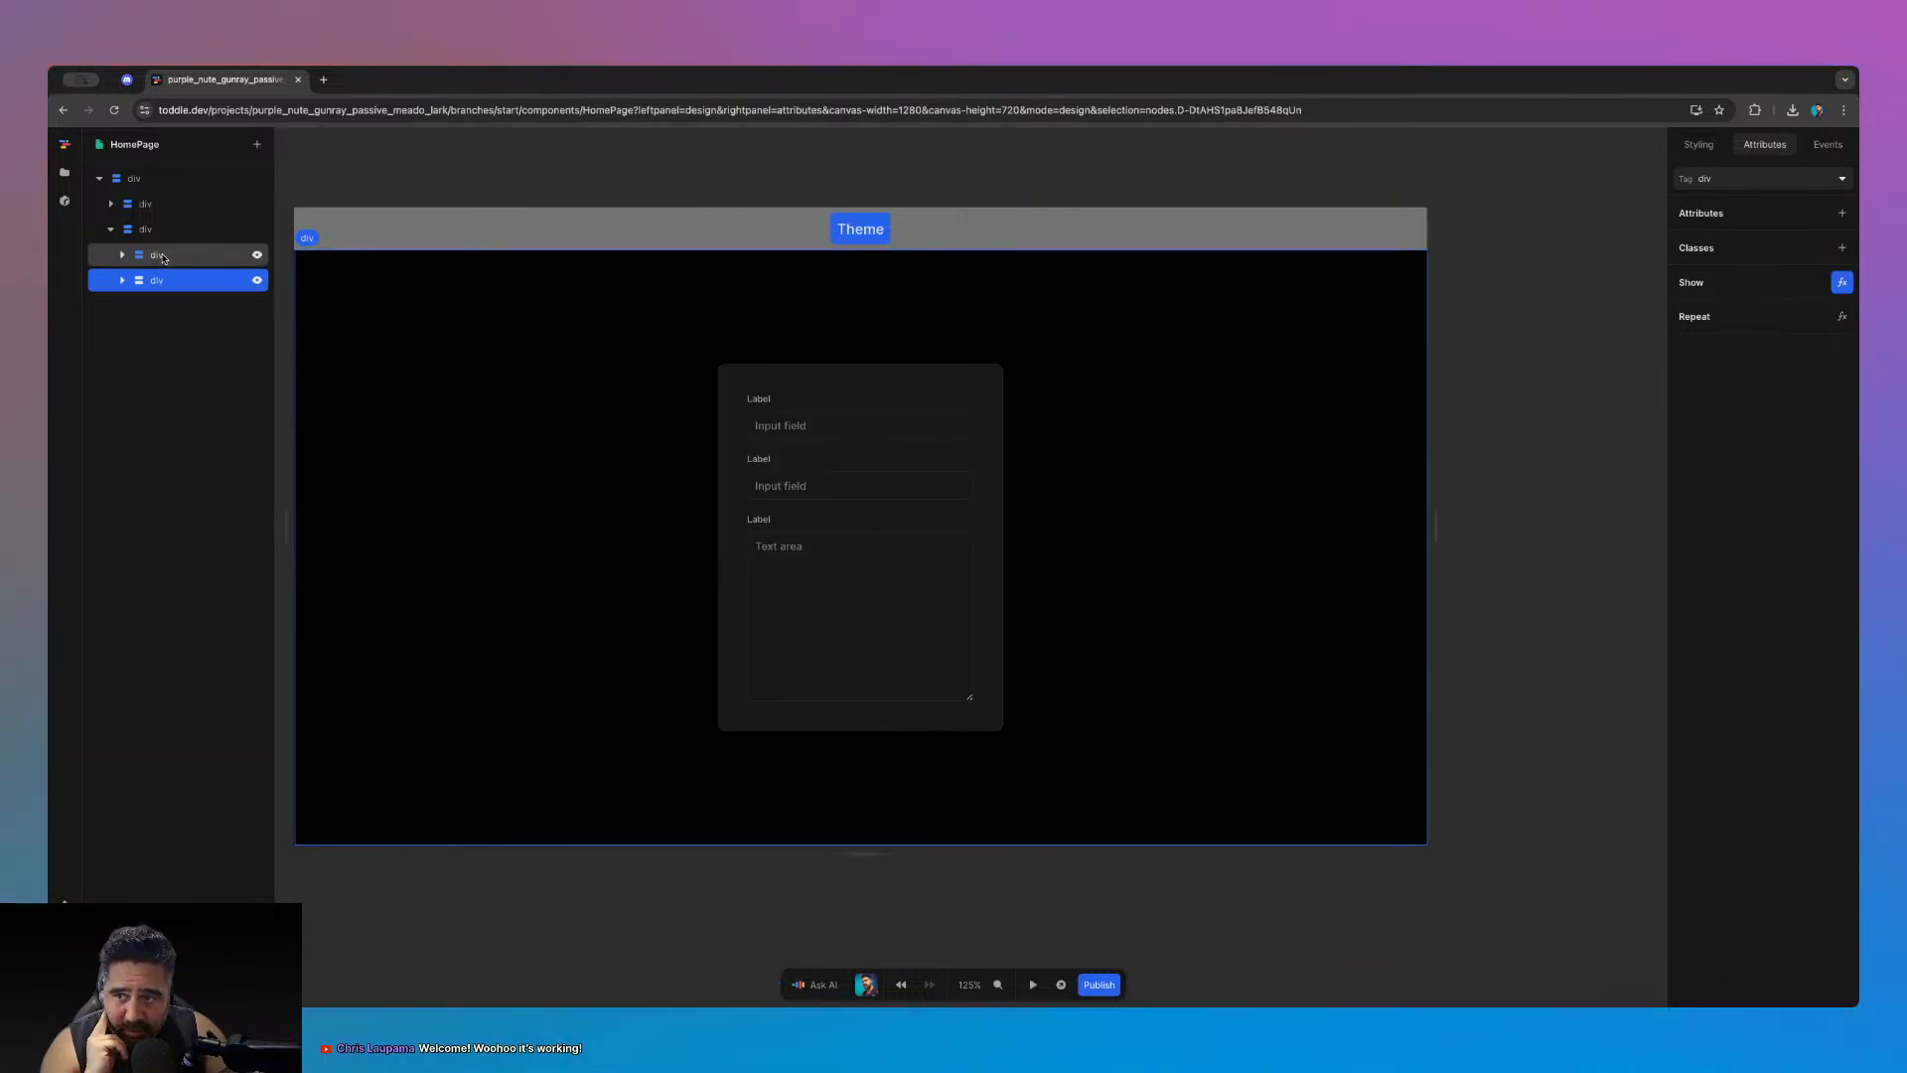
{"action": "left_click", "coordinate": [164, 258]}
{"action": "left_click", "coordinate": [165, 281]}
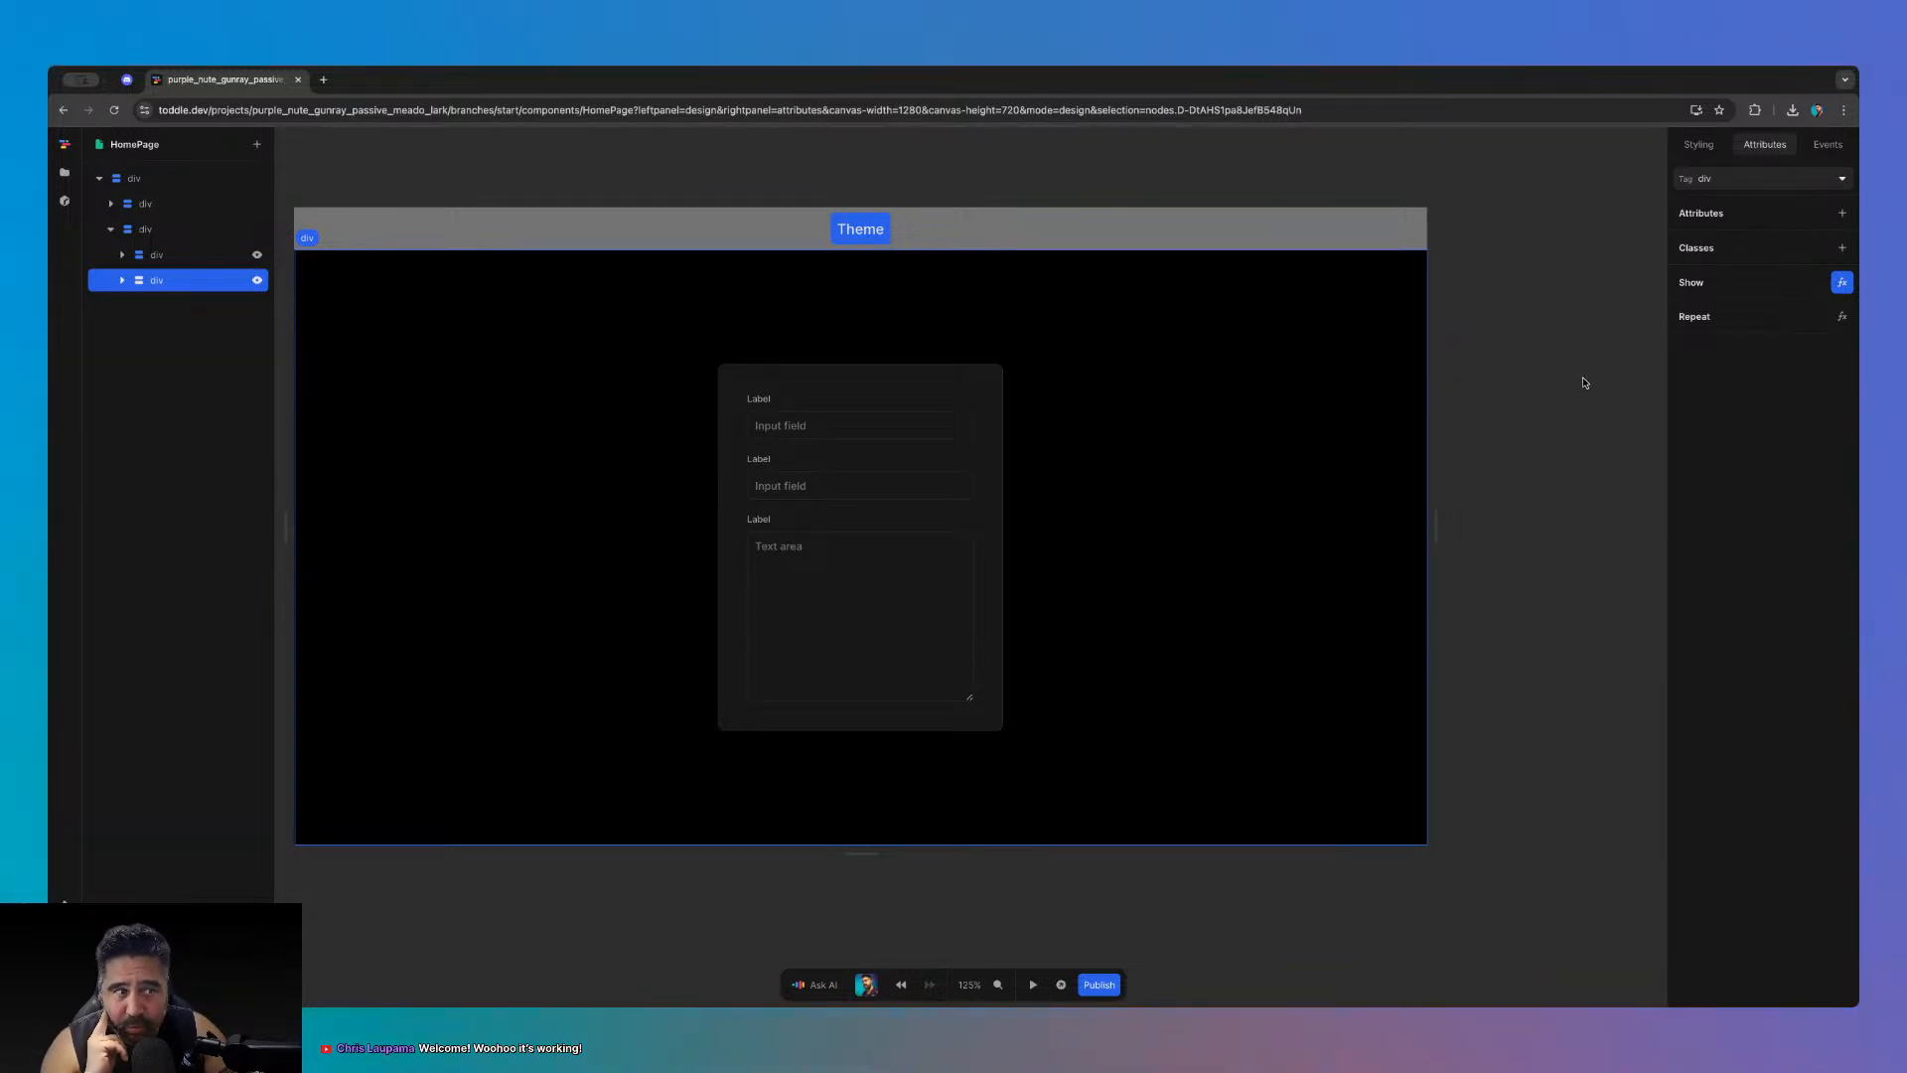
{"action": "left_click", "coordinate": [1699, 144]}
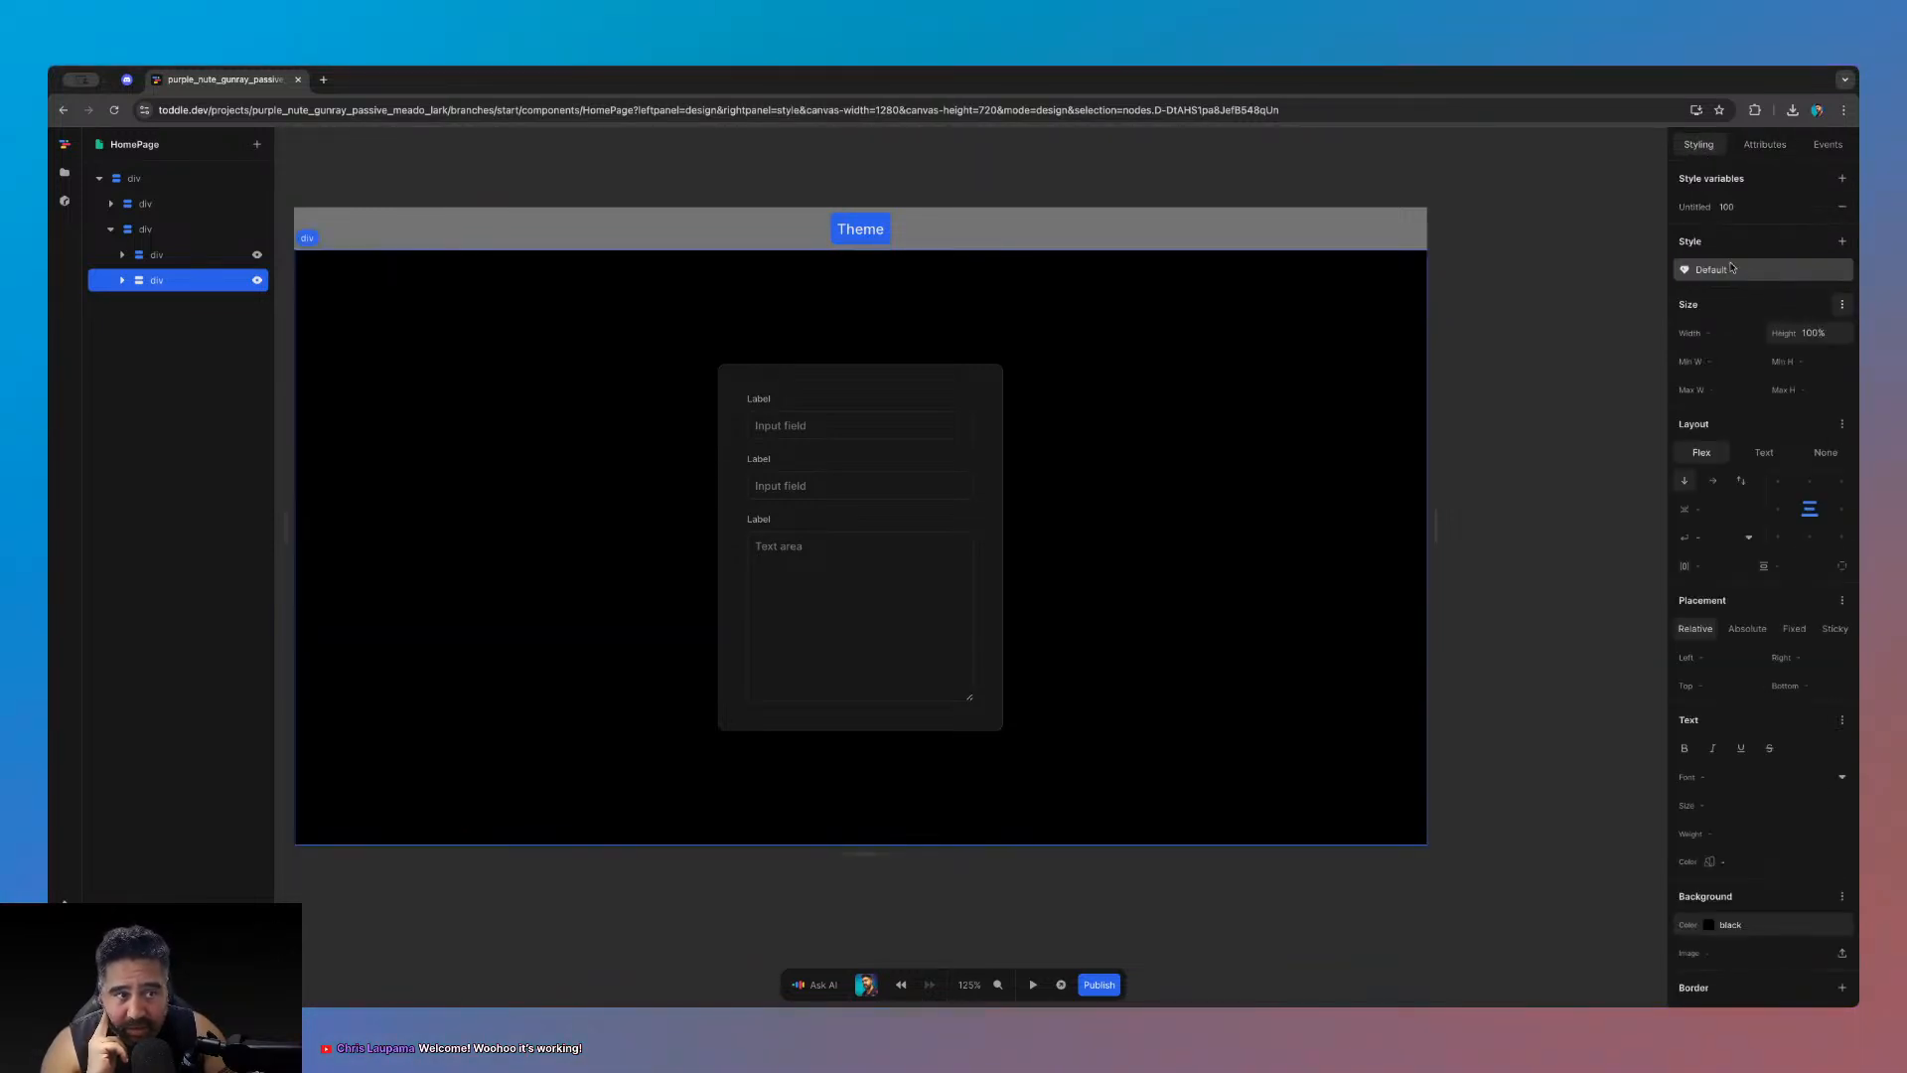
{"action": "left_click", "coordinate": [1732, 268]}
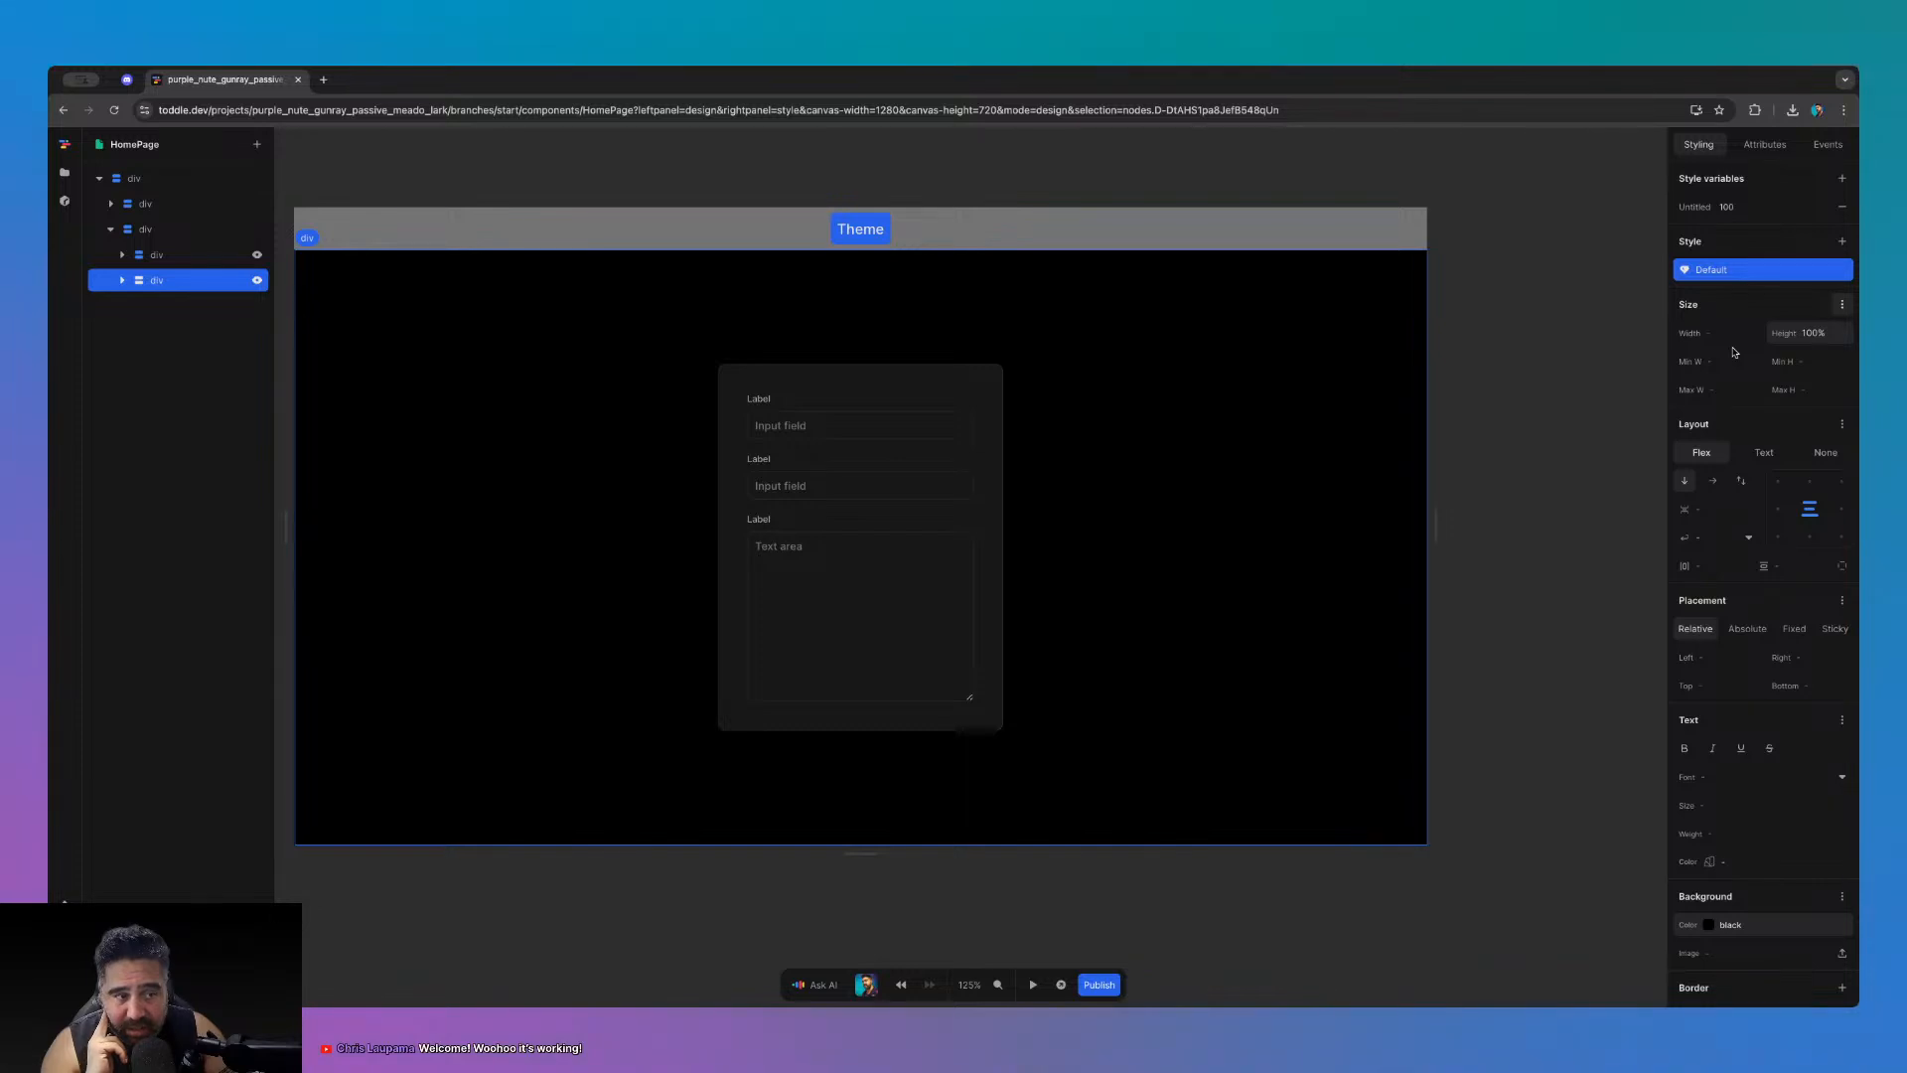
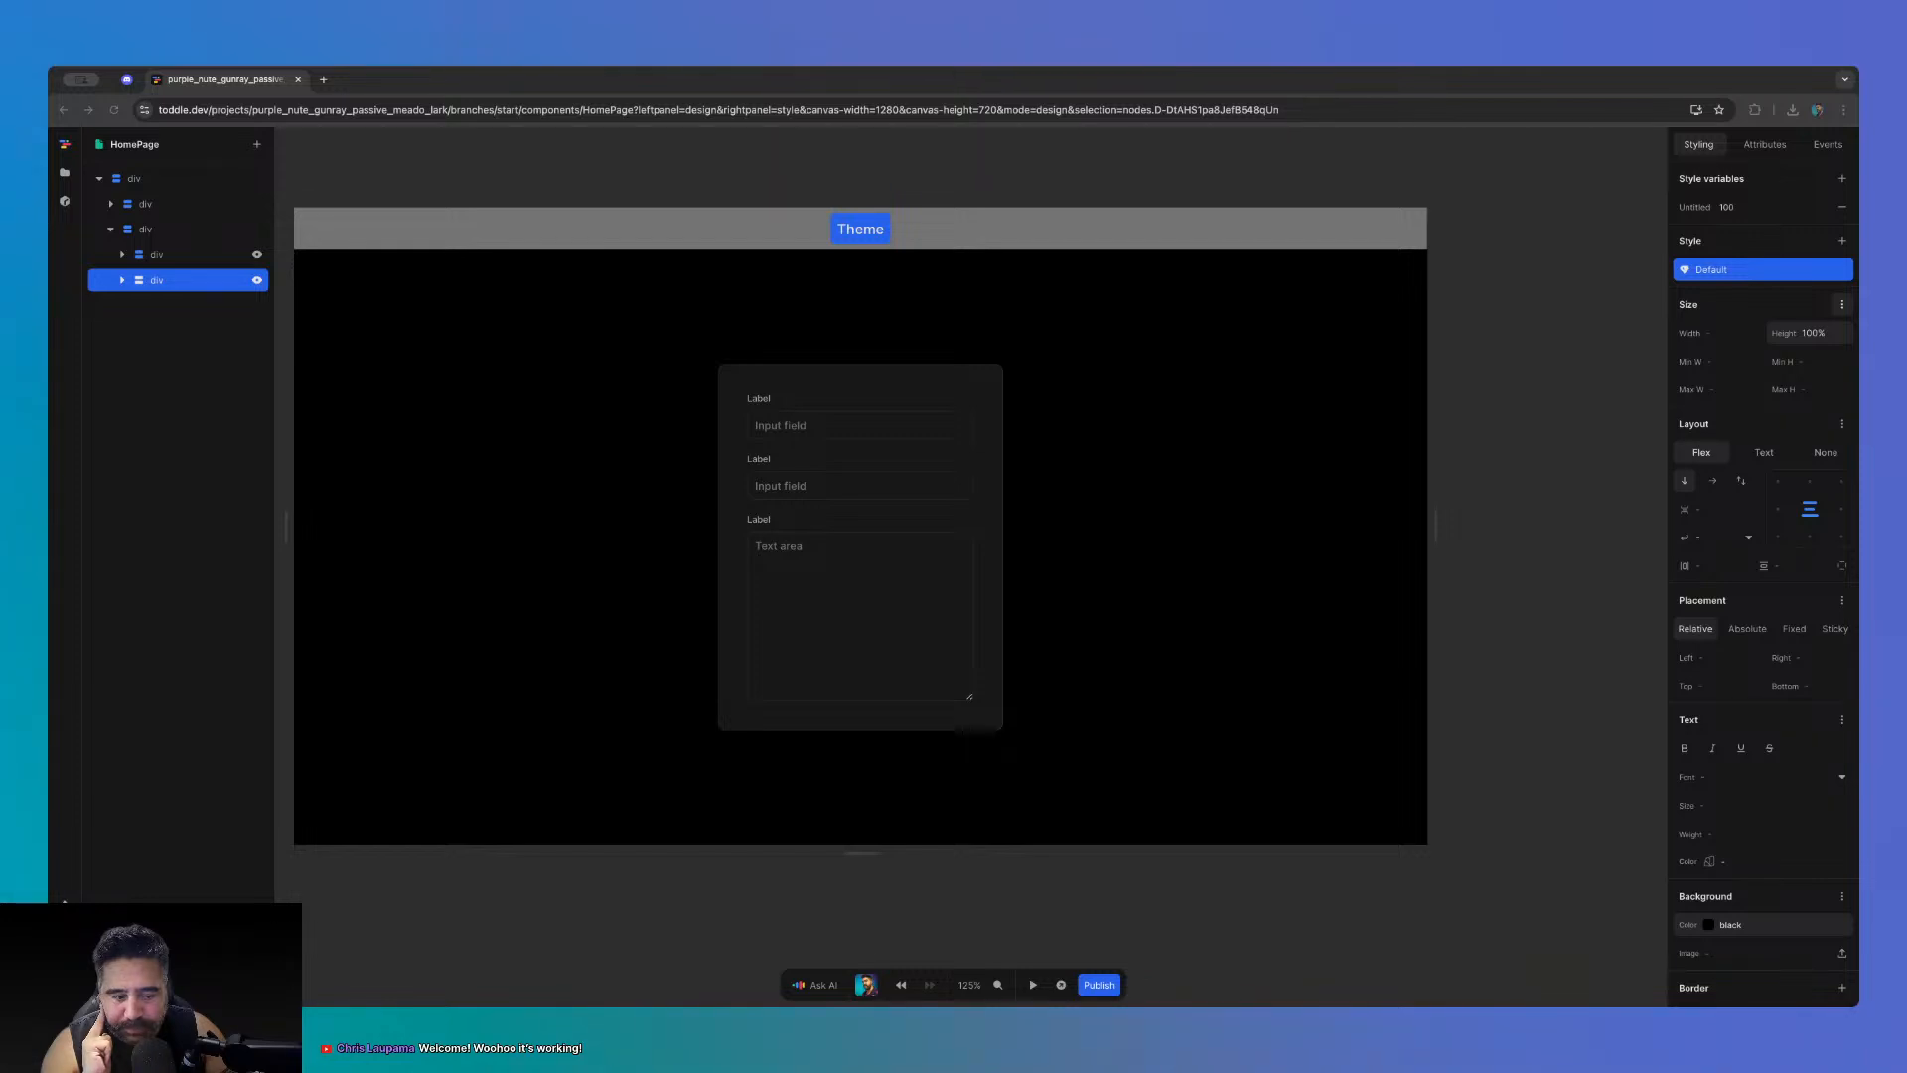
- Deselect the canvas, then open the starter project link shared in Discord in a new tab
{"action": "left_click", "coordinate": [1129, 903]}
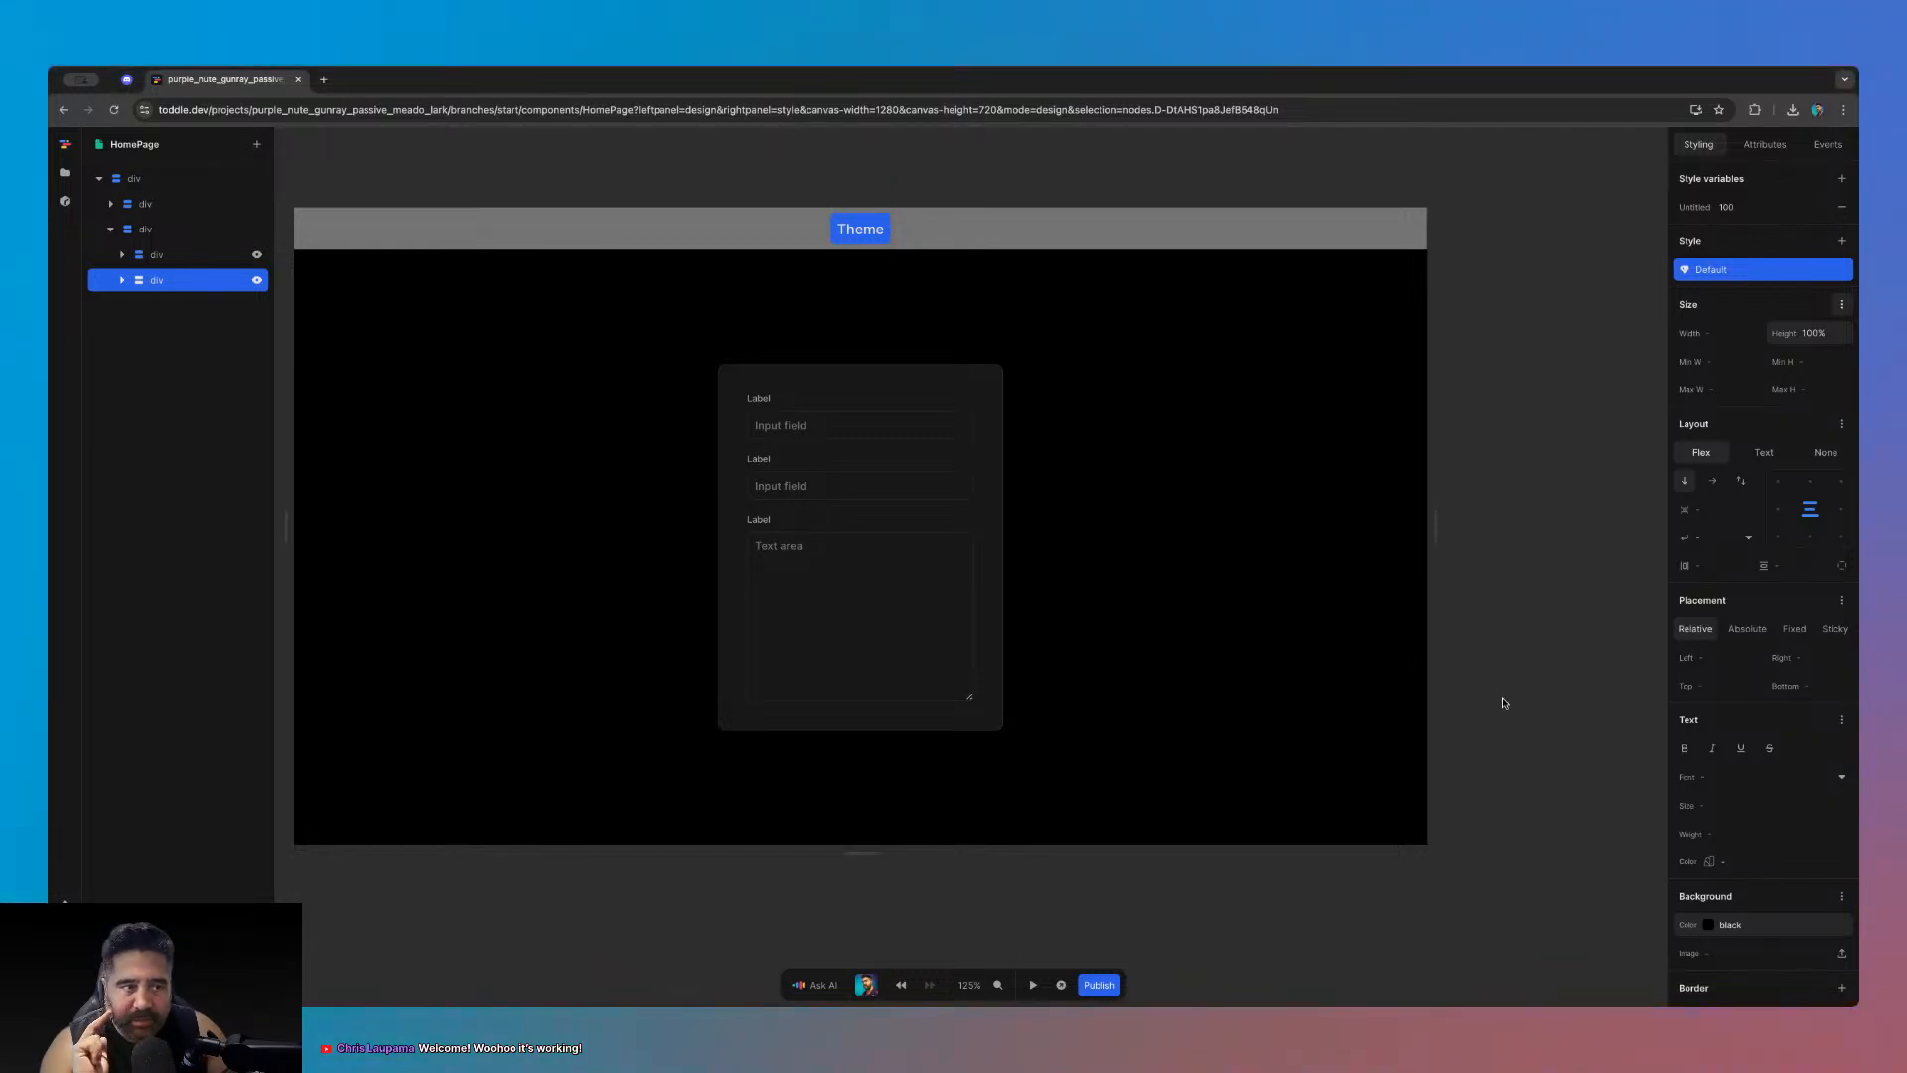
{"action": "left_click", "coordinate": [1503, 704]}
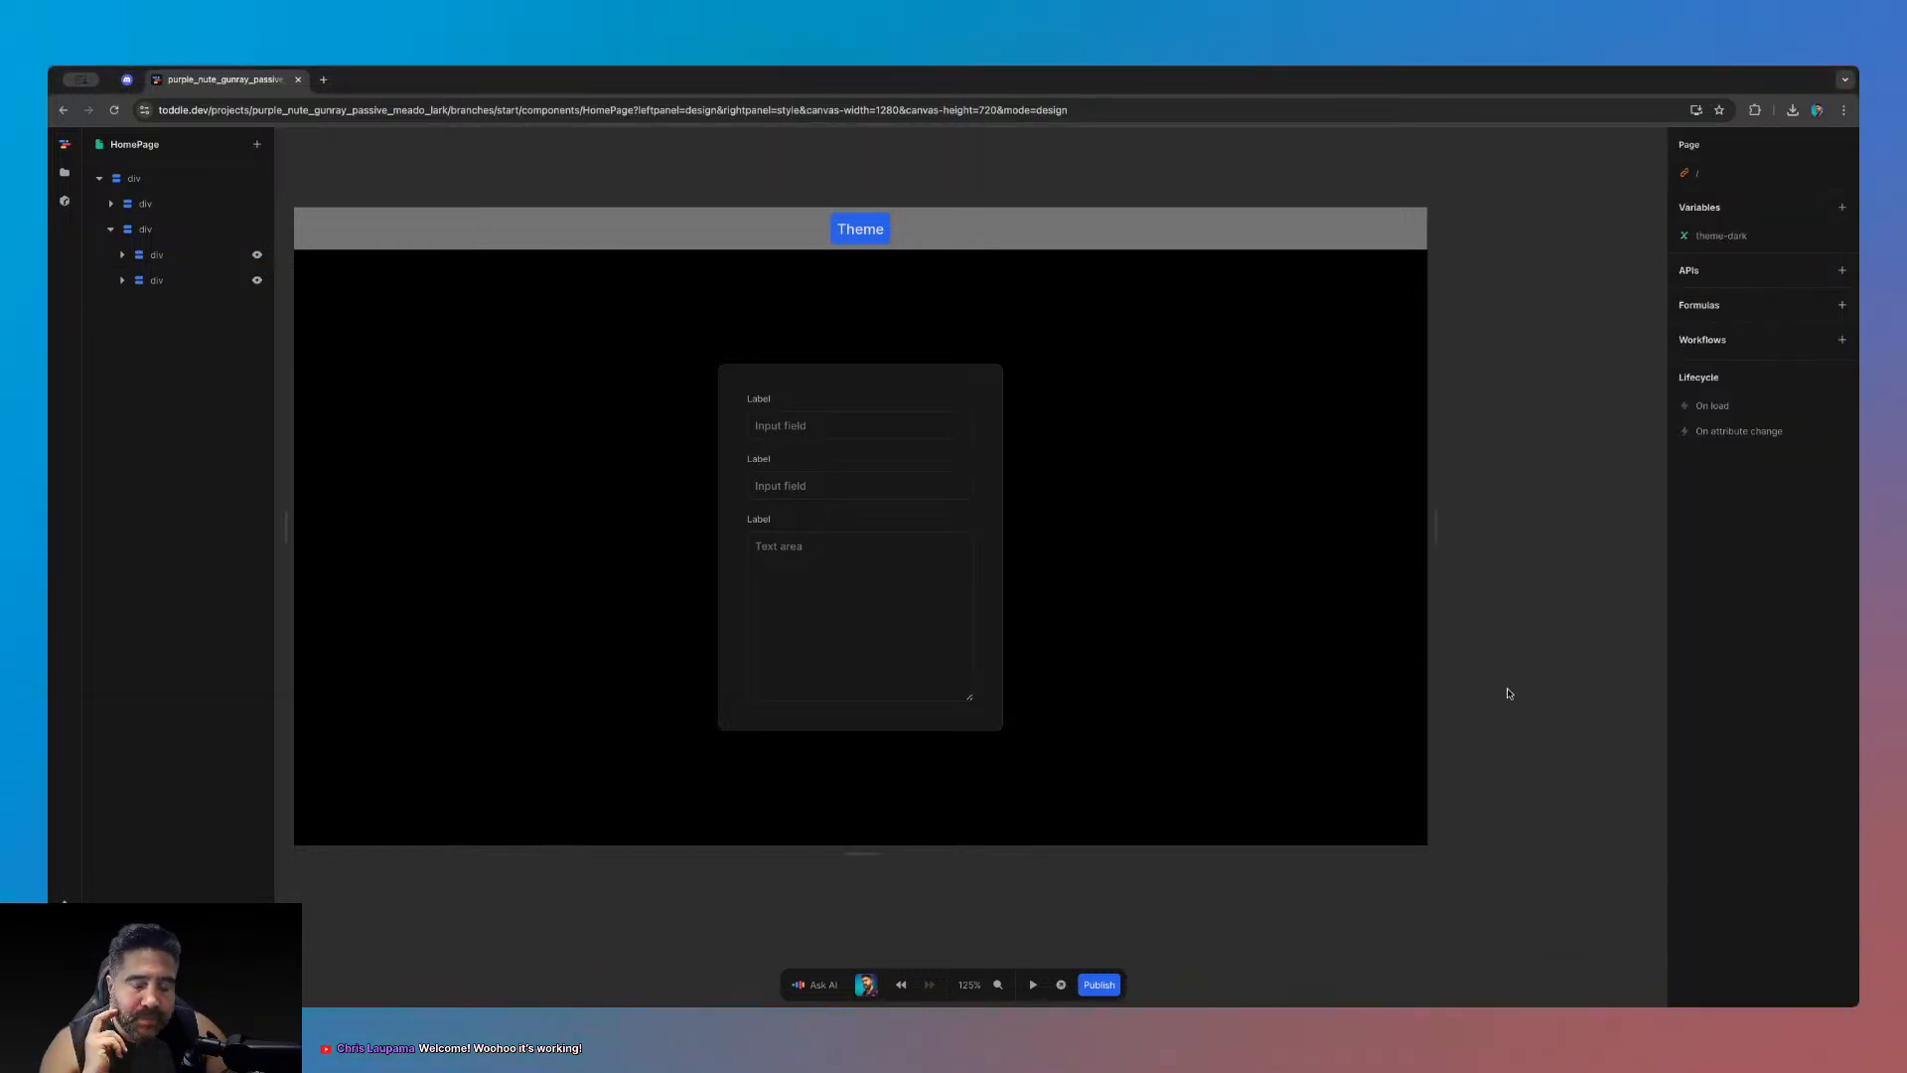
{"action": "left_click", "coordinate": [128, 79]}
{"action": "left_click", "coordinate": [527, 411]}
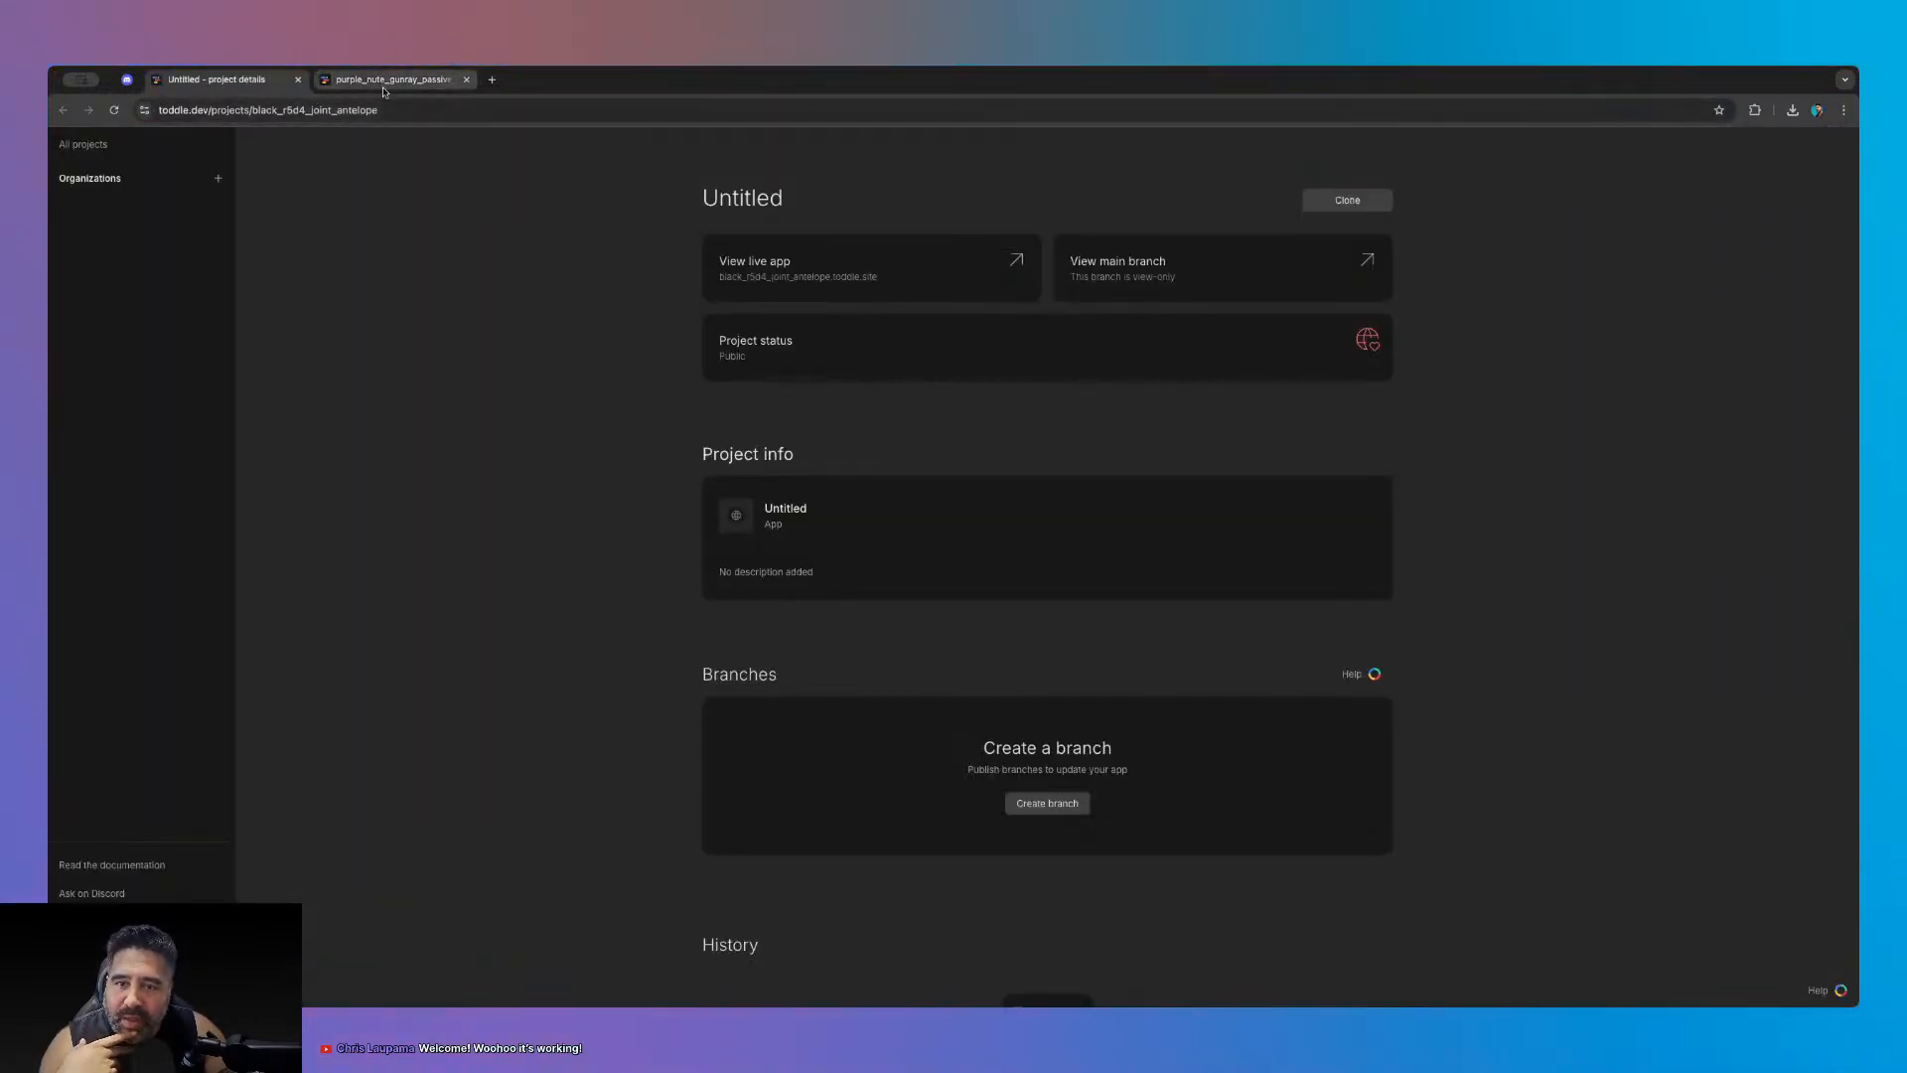
- Open the Untitled project's main branch and select the theme-provider element in the tree
{"action": "left_click", "coordinate": [389, 80]}
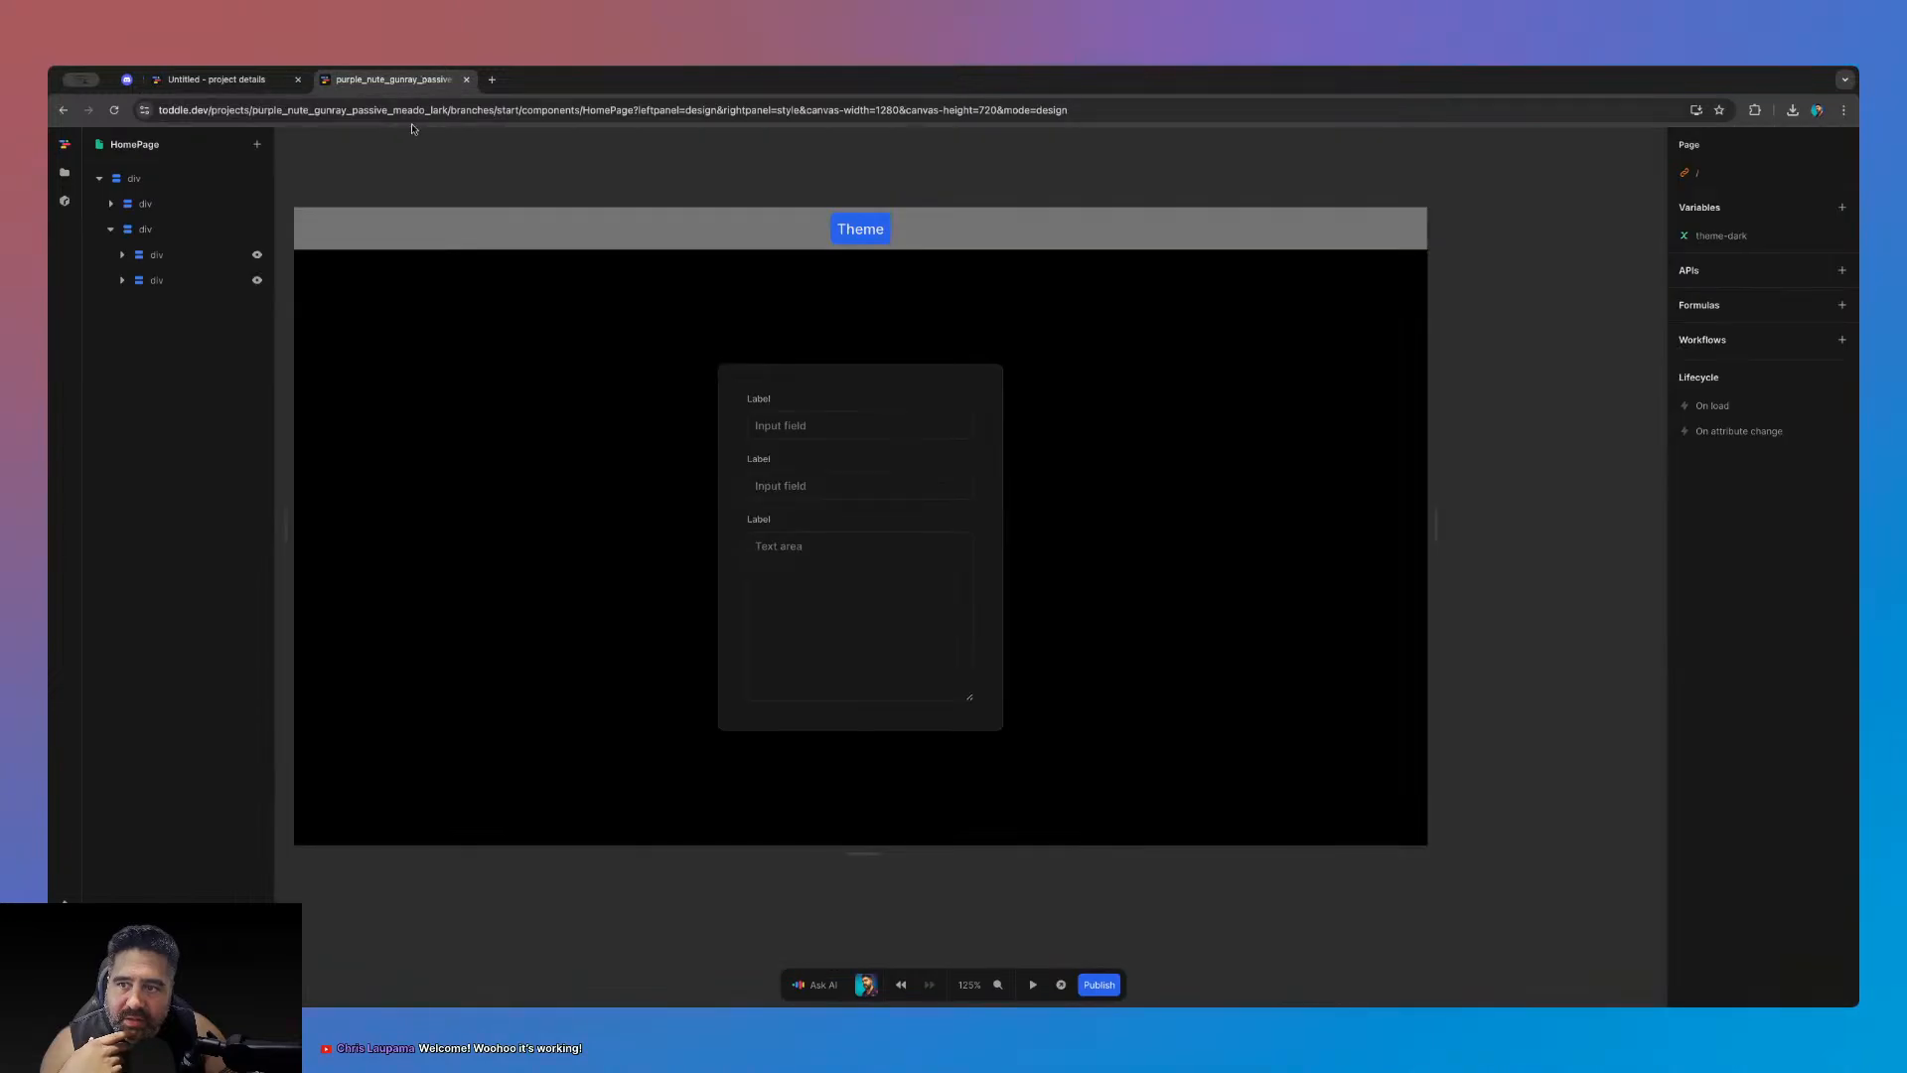
{"action": "left_click", "coordinate": [217, 79]}
{"action": "left_click", "coordinate": [1112, 262]}
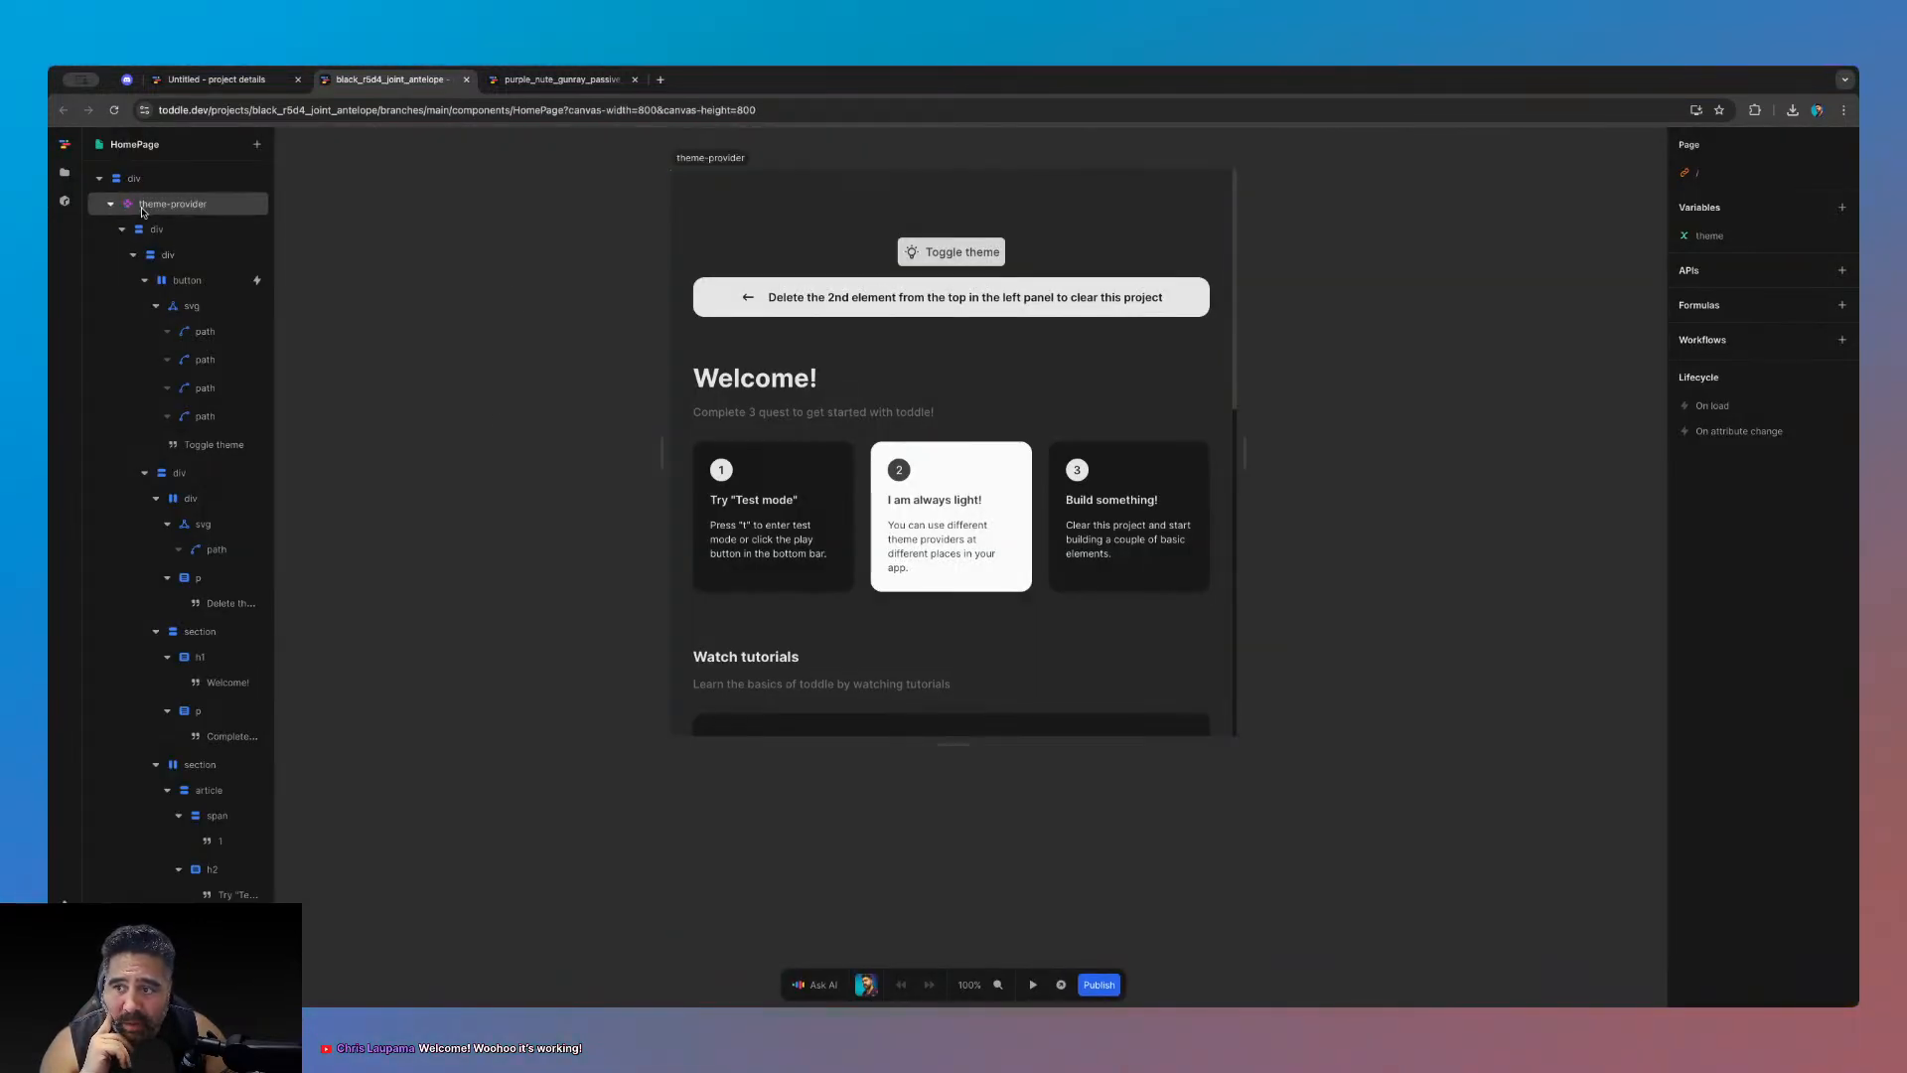
{"action": "left_click", "coordinate": [149, 205]}
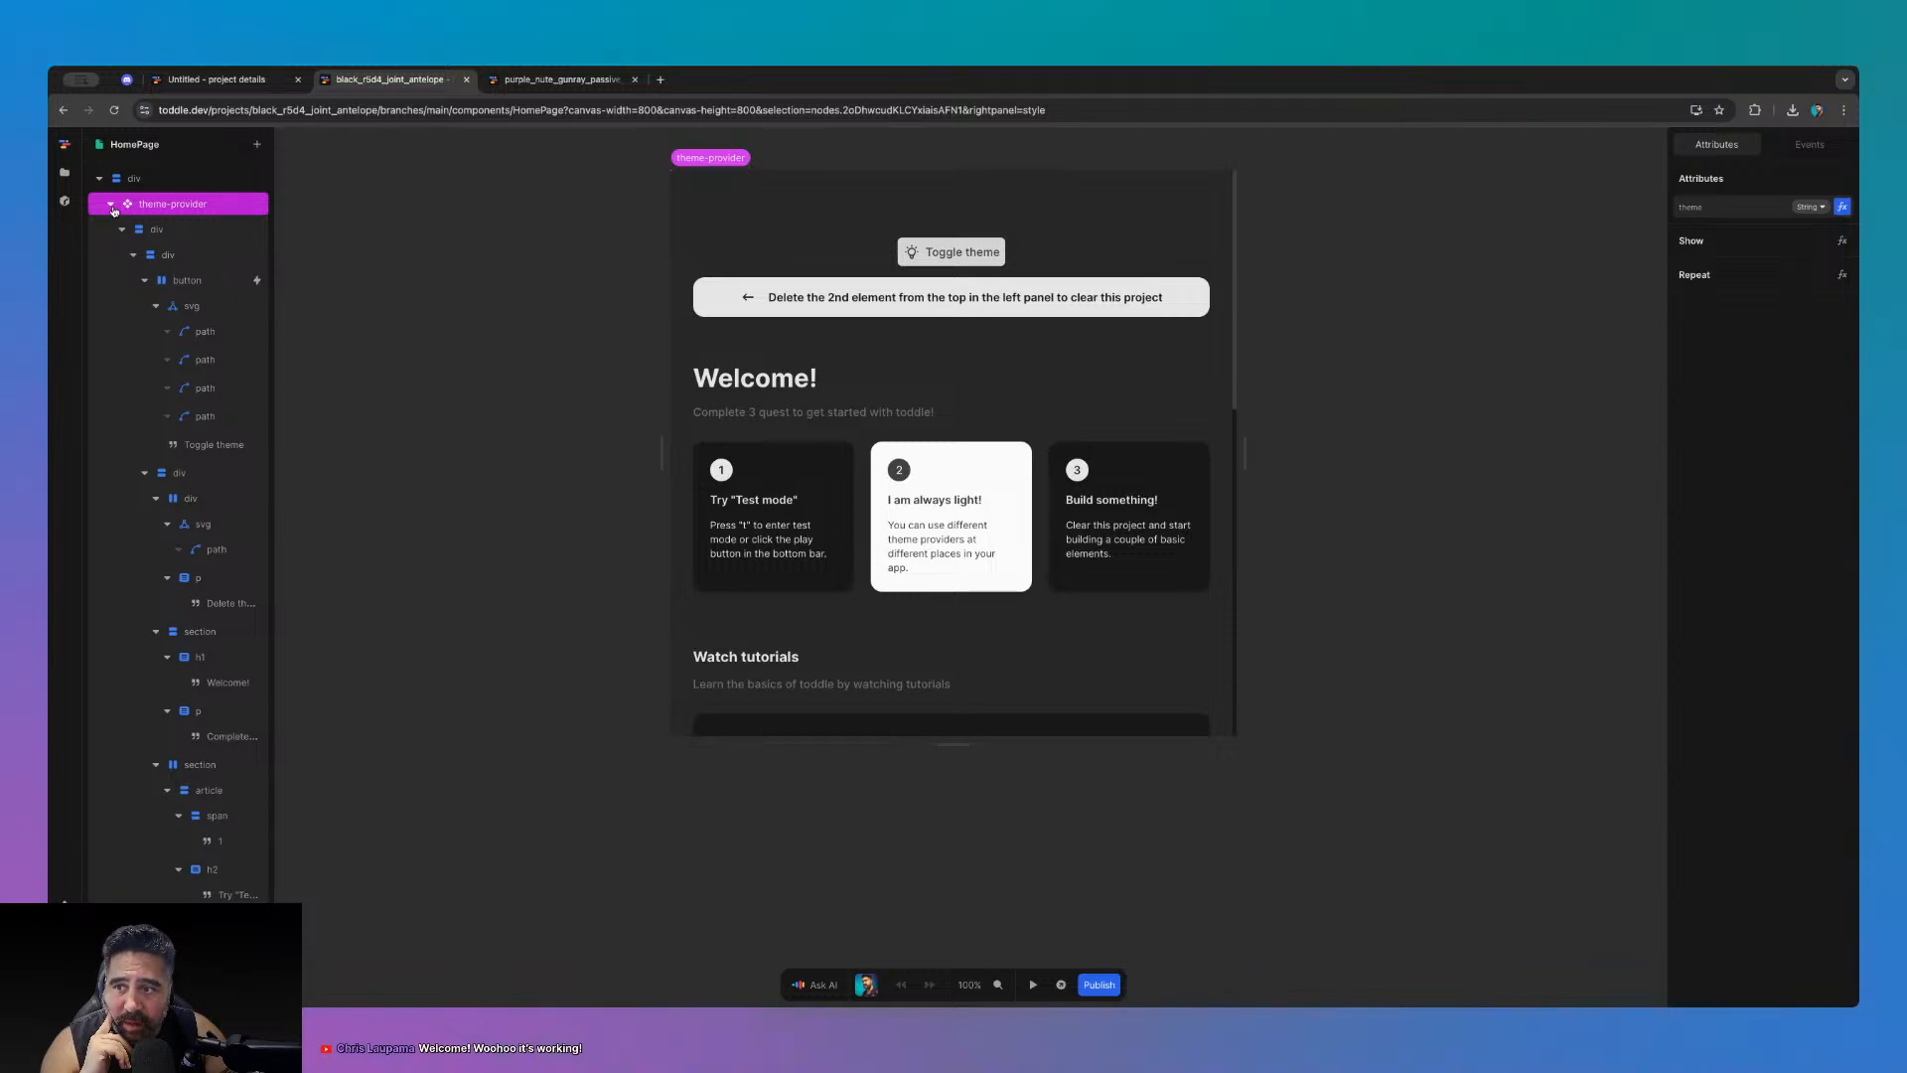
{"action": "left_click", "coordinate": [111, 204]}
{"action": "left_click", "coordinate": [111, 204]}
{"action": "left_click", "coordinate": [121, 230]}
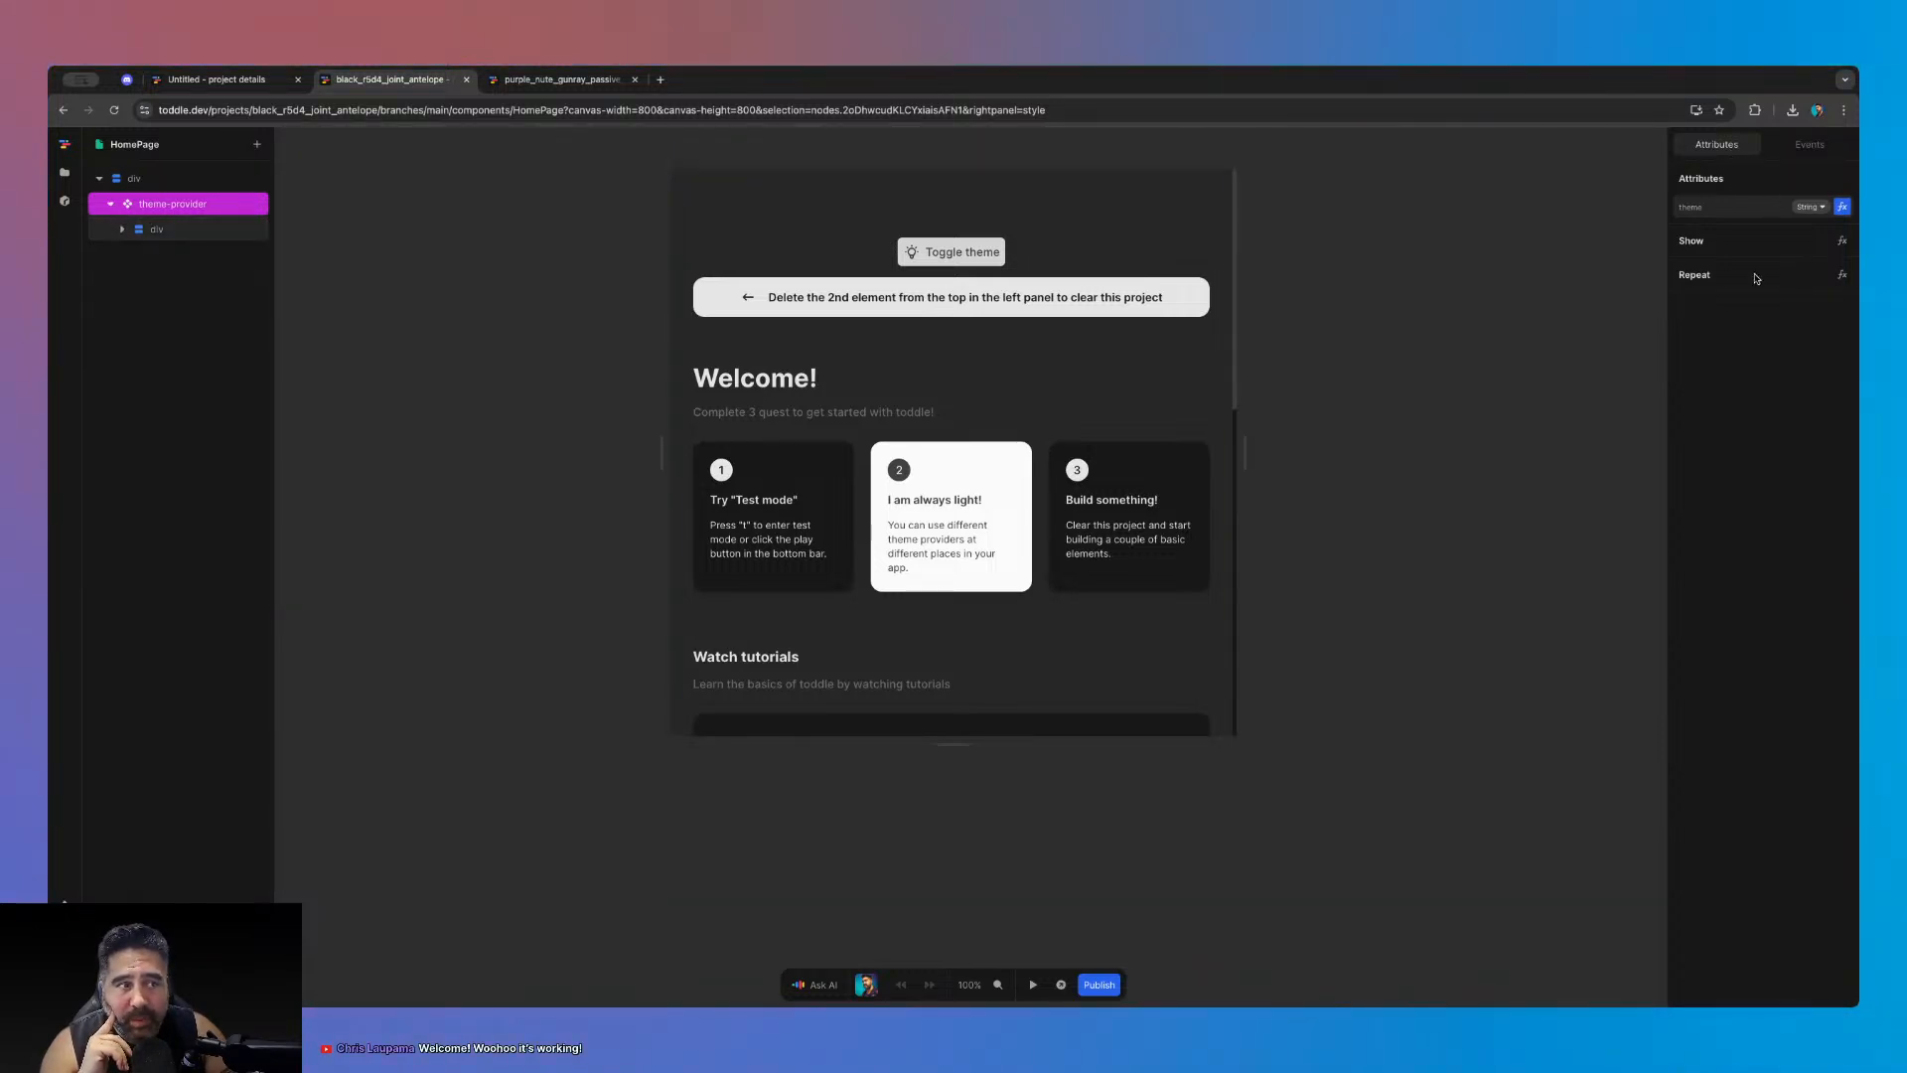
- Inspect the theme attribute's formula and the page's theme variable
{"action": "left_click", "coordinate": [1842, 207]}
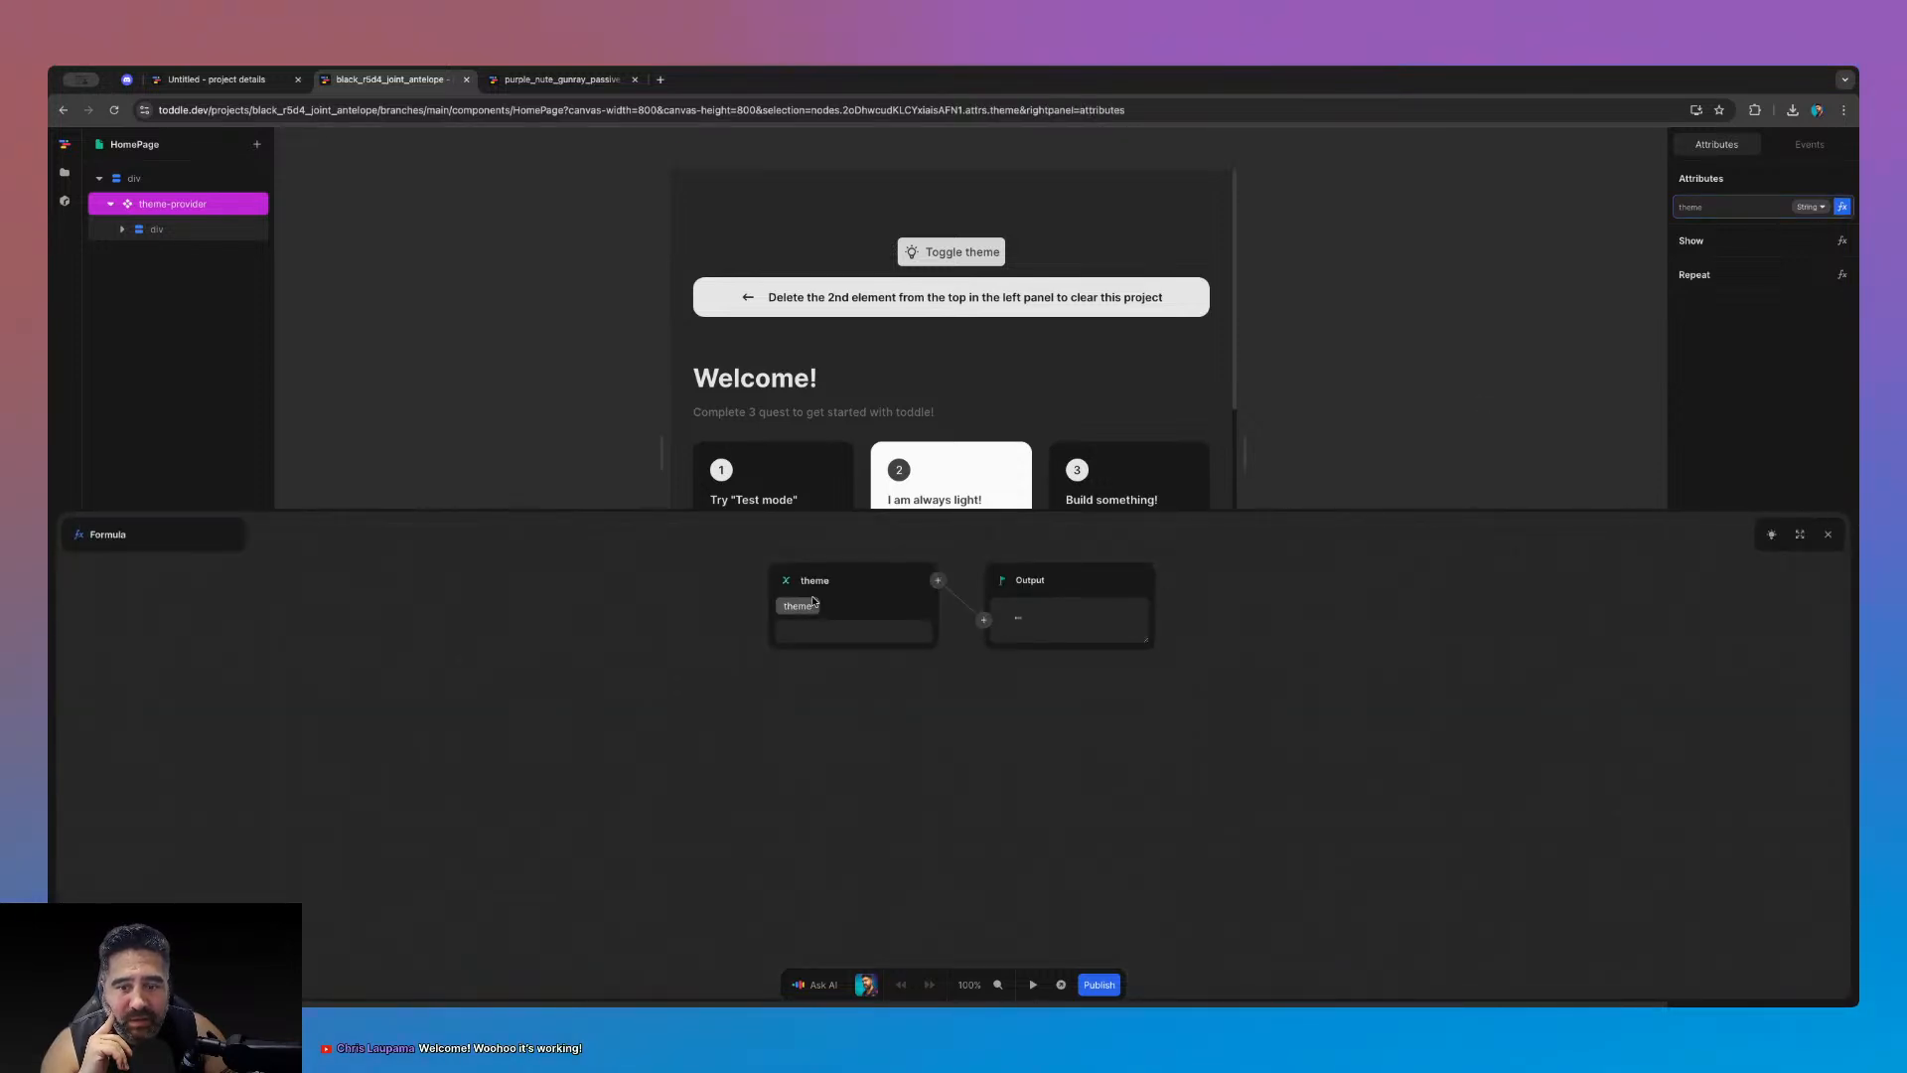
{"action": "left_click", "coordinate": [1829, 535]}
{"action": "left_click", "coordinate": [1626, 381]}
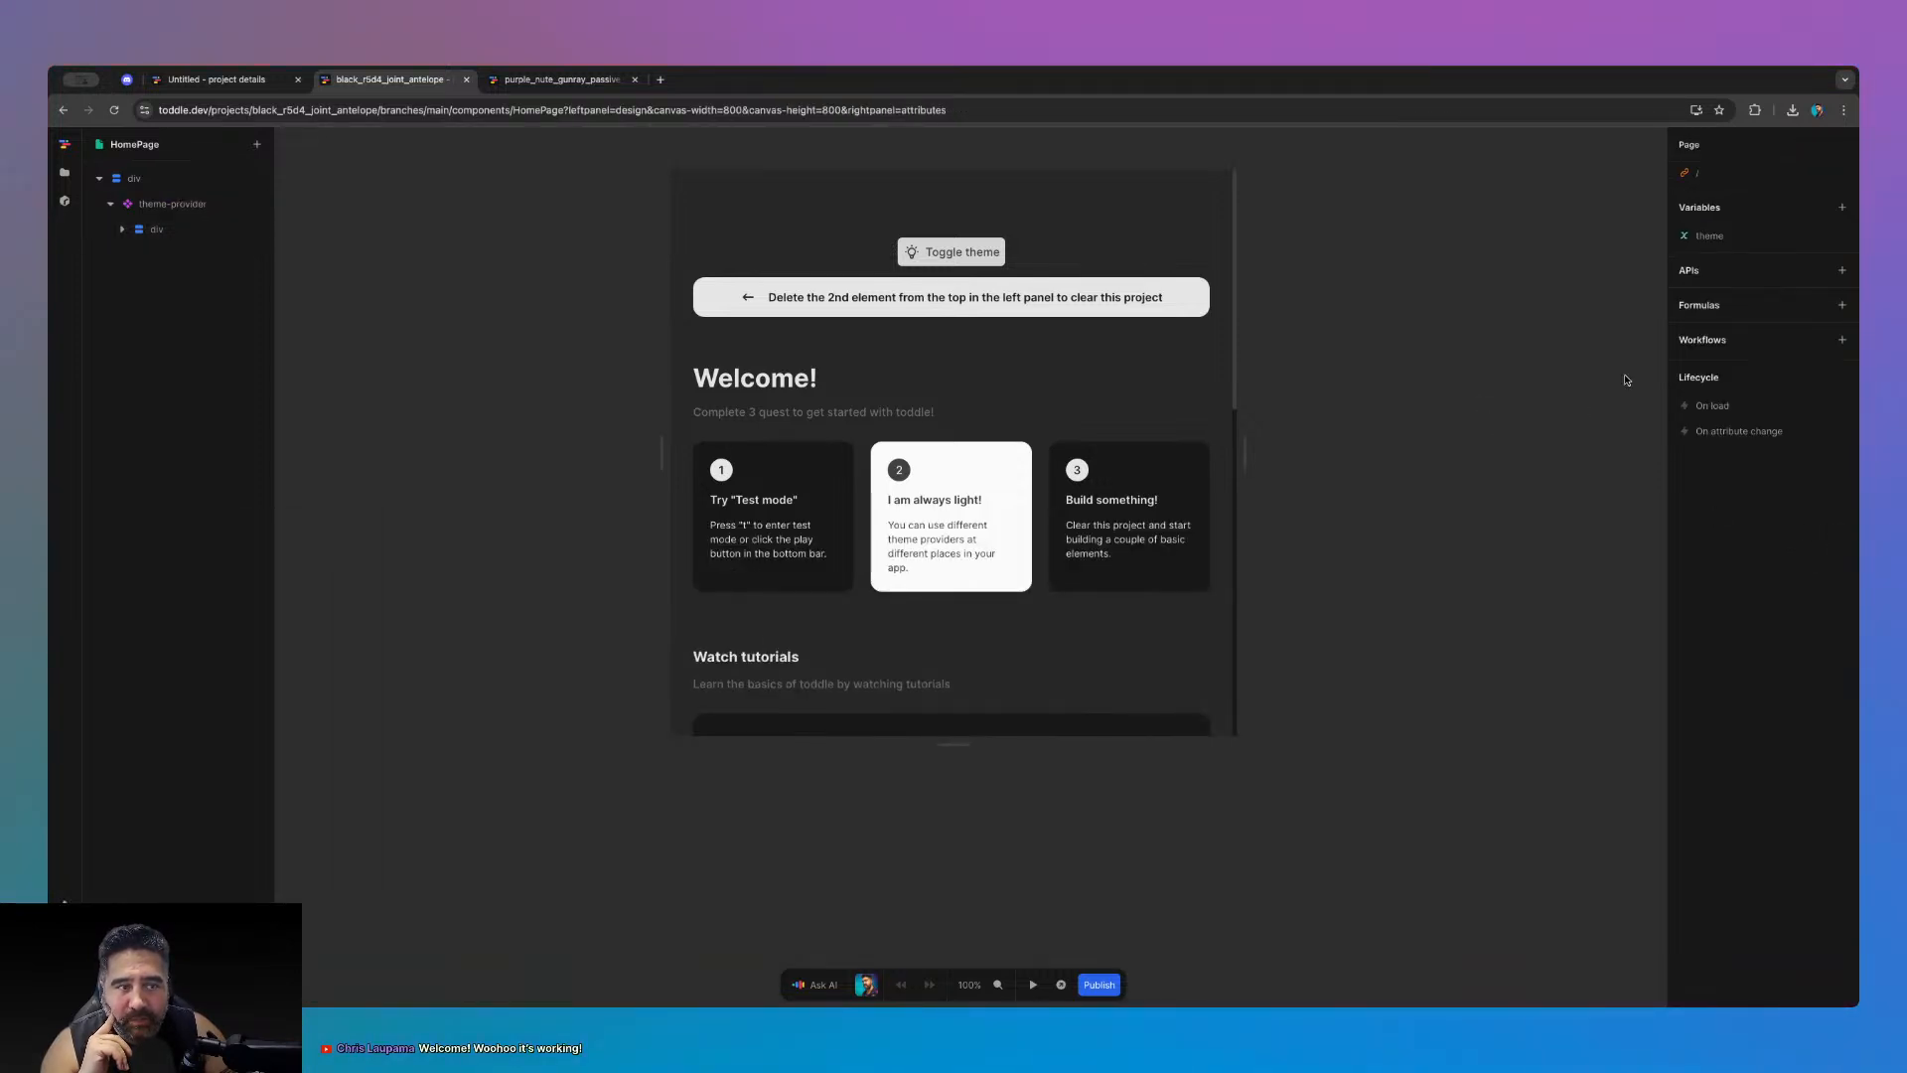
{"action": "left_click", "coordinate": [1720, 239]}
{"action": "left_click", "coordinate": [1638, 237]}
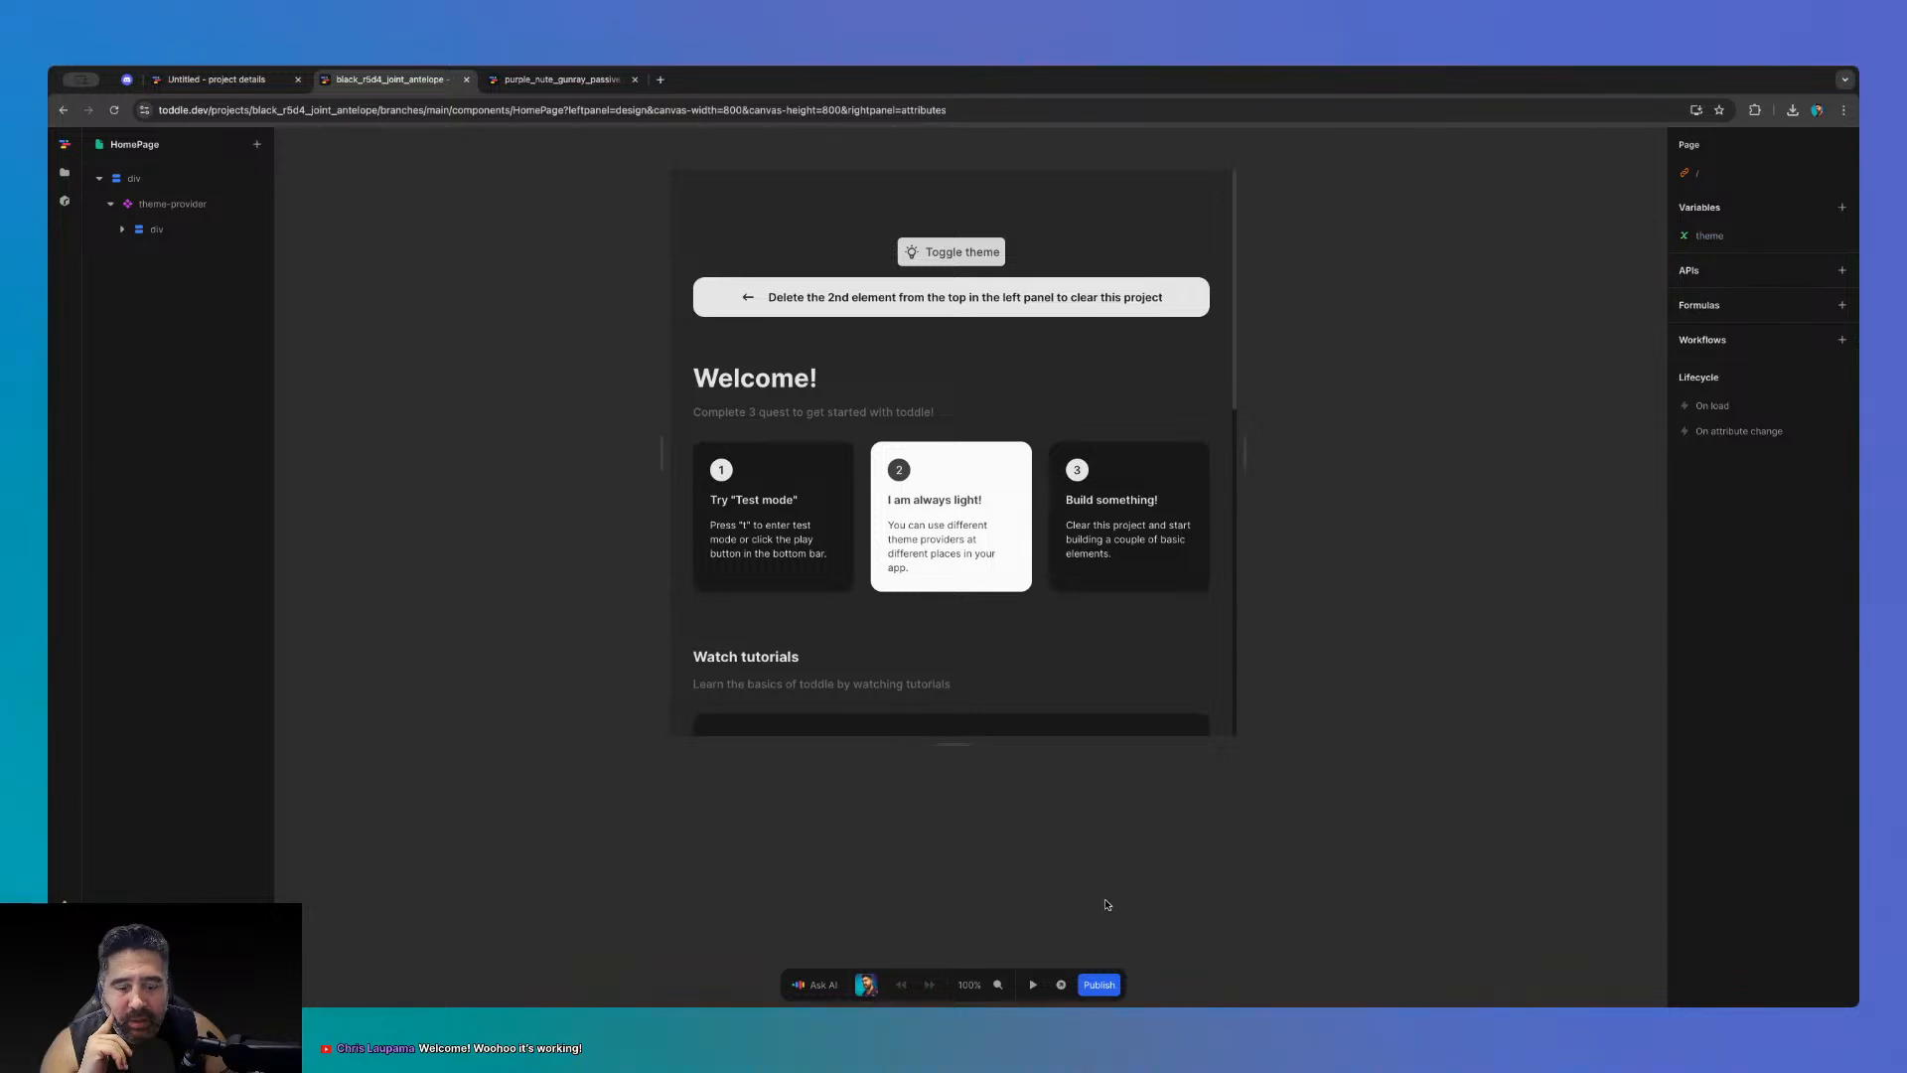
- Preview the page in test mode, toggle the theme, and recheck the theme variable's value
{"action": "left_click", "coordinate": [1033, 984]}
{"action": "left_click", "coordinate": [954, 260]}
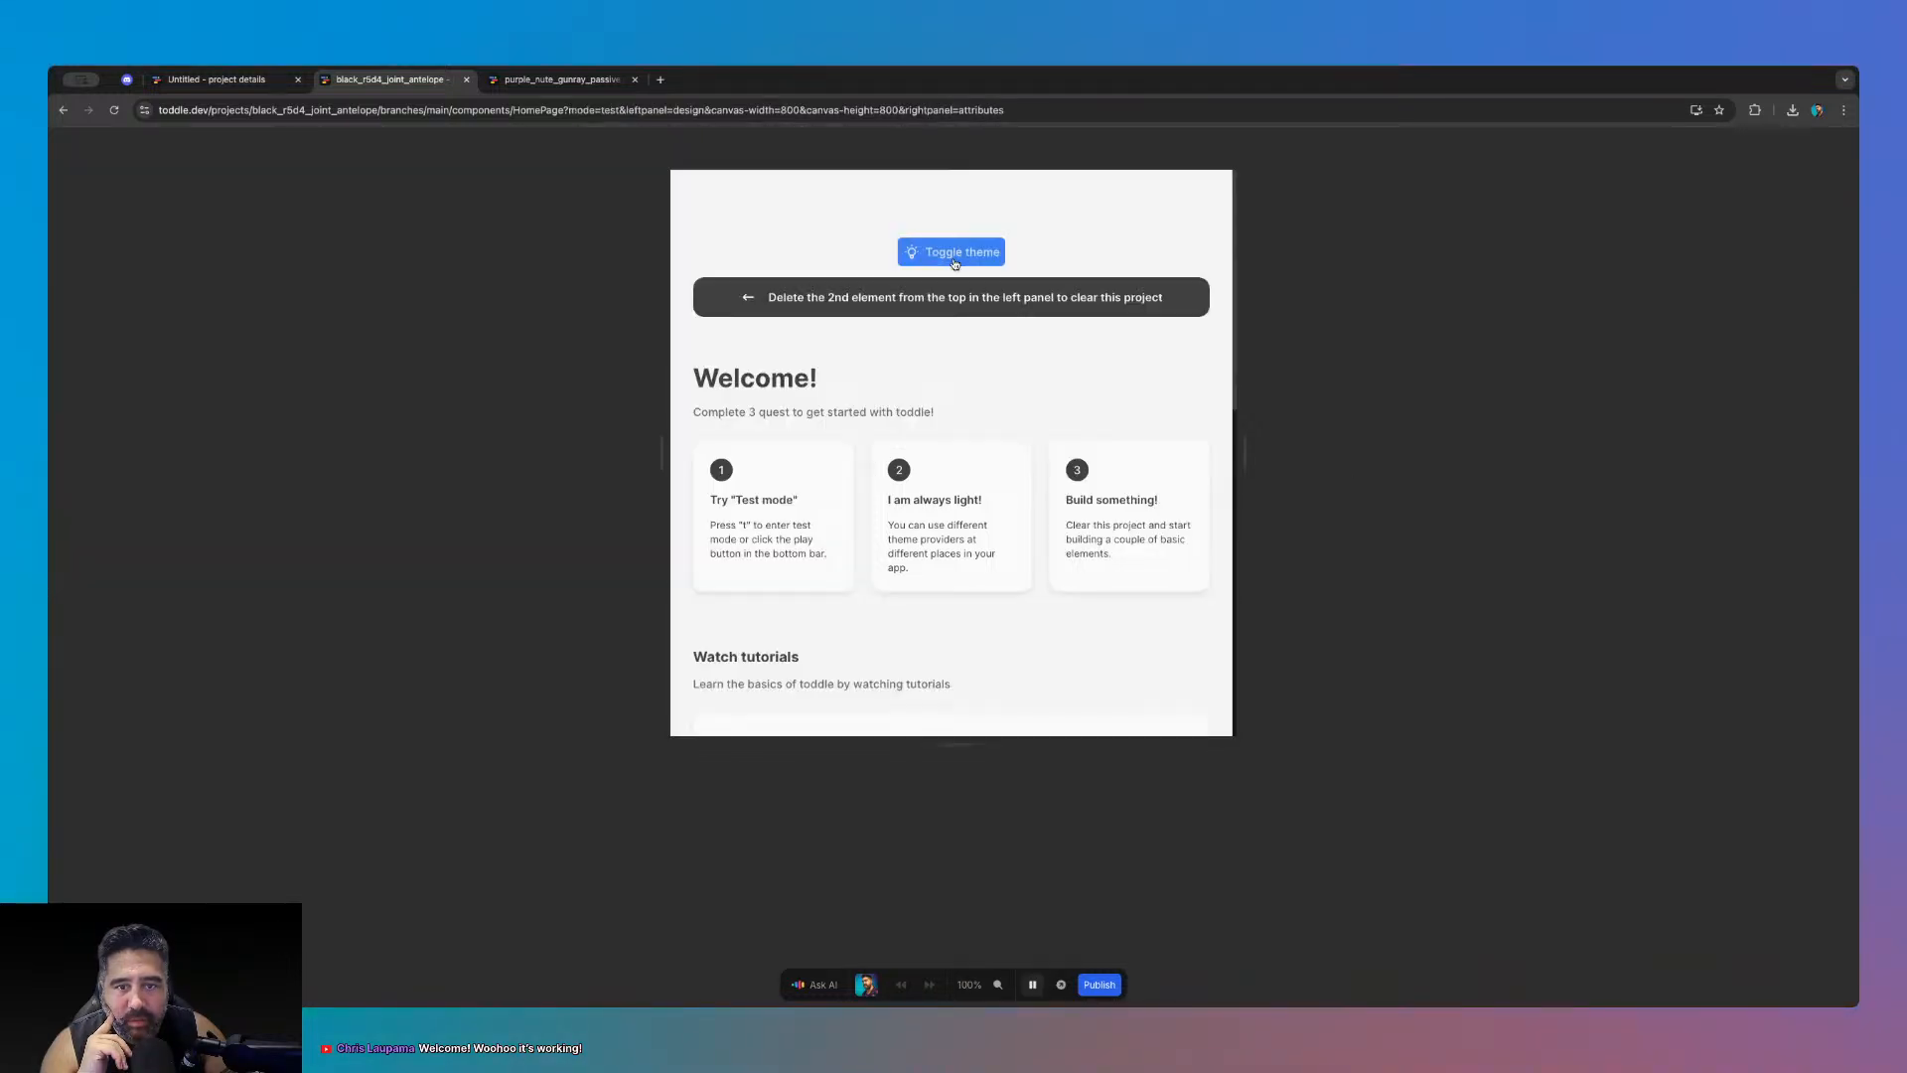
{"action": "left_click", "coordinate": [1033, 984]}
{"action": "left_click", "coordinate": [1718, 237]}
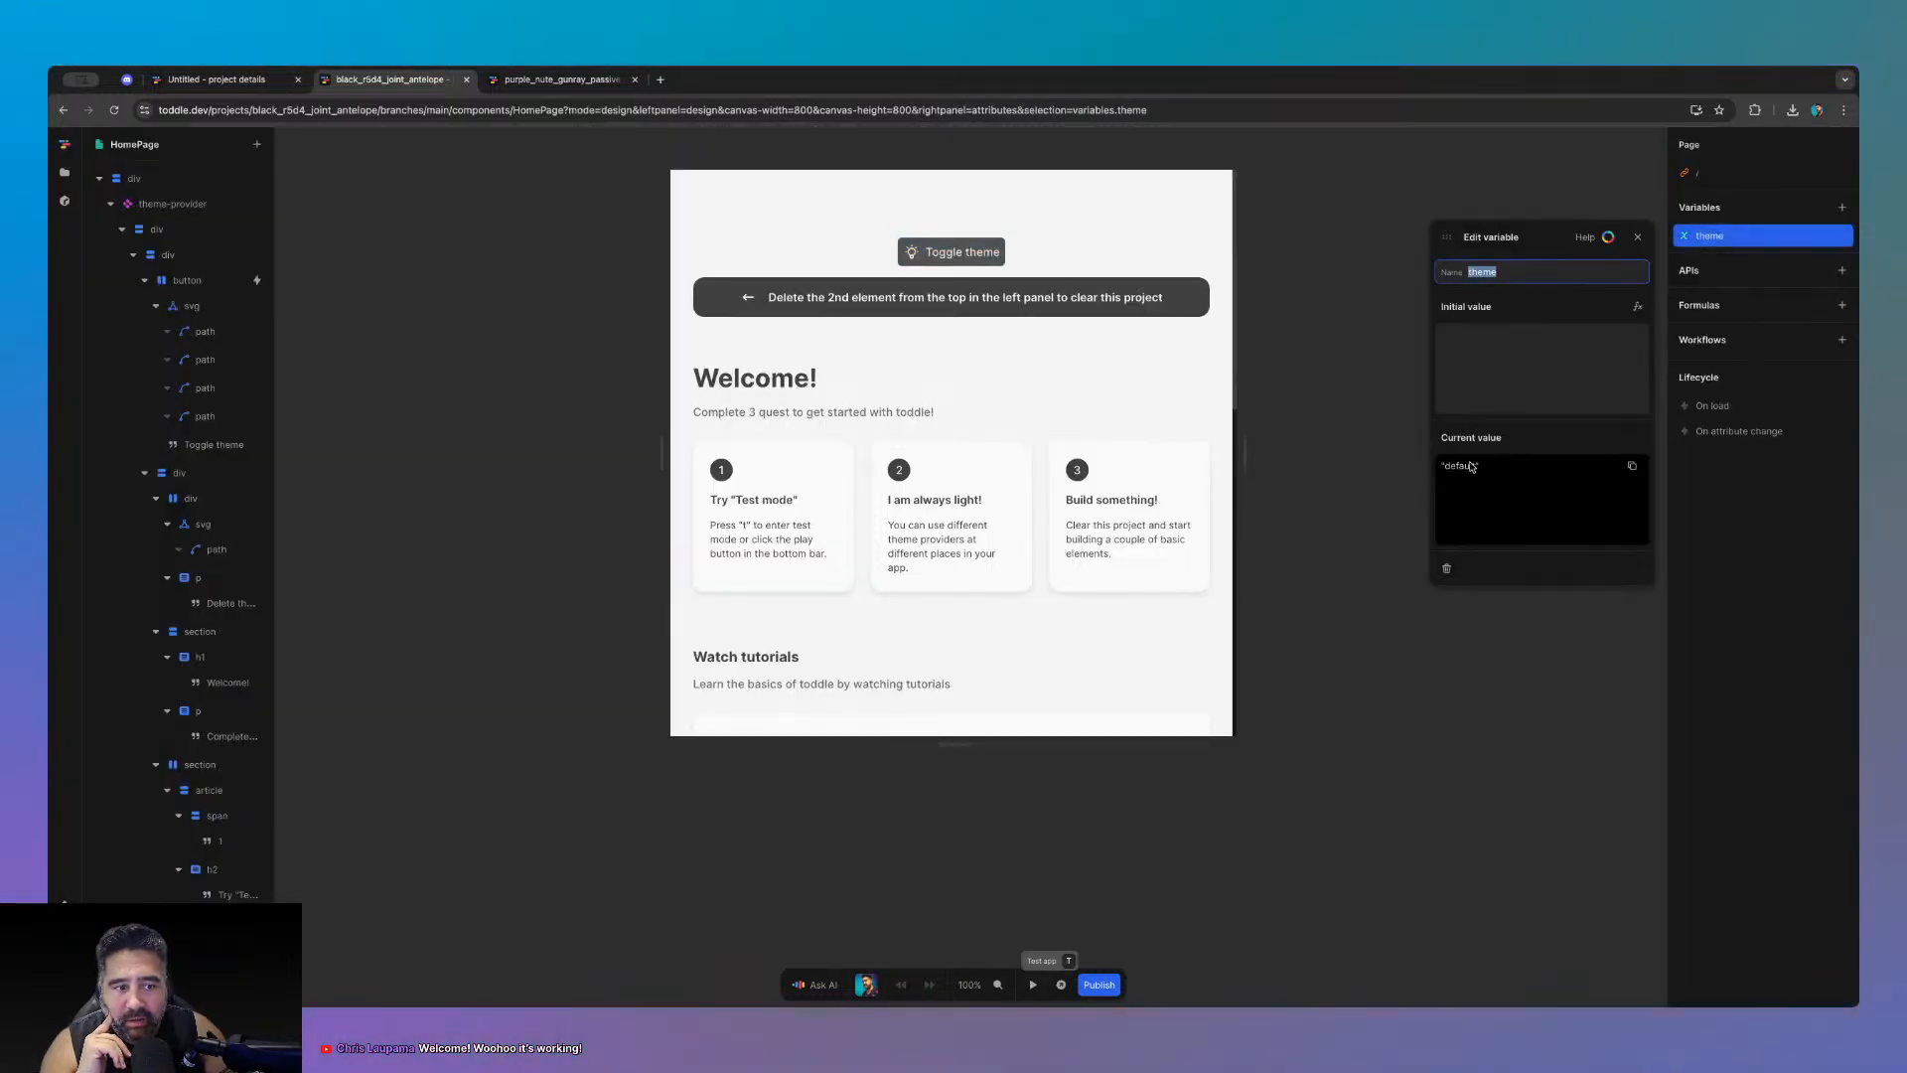
{"action": "left_click", "coordinate": [1638, 236]}
{"action": "left_click", "coordinate": [1032, 984]}
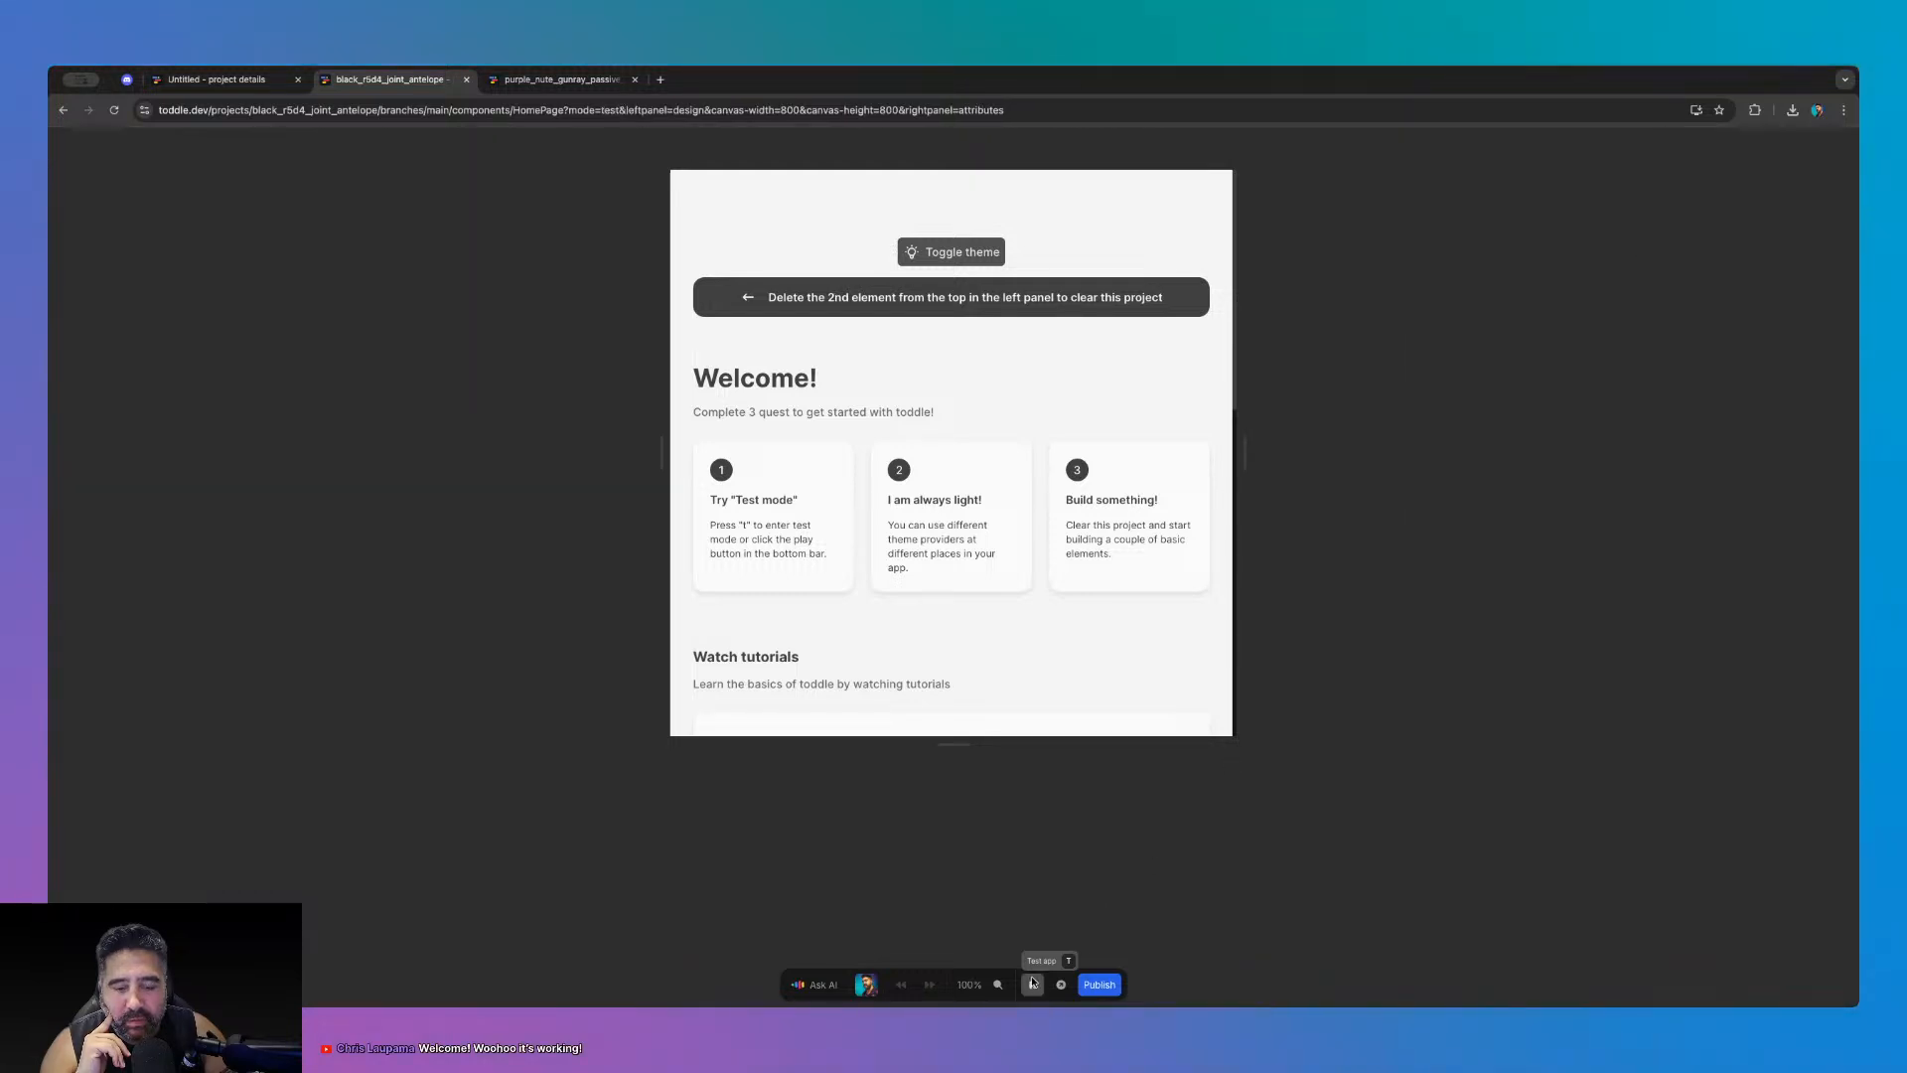
{"action": "left_click", "coordinate": [1029, 984]}
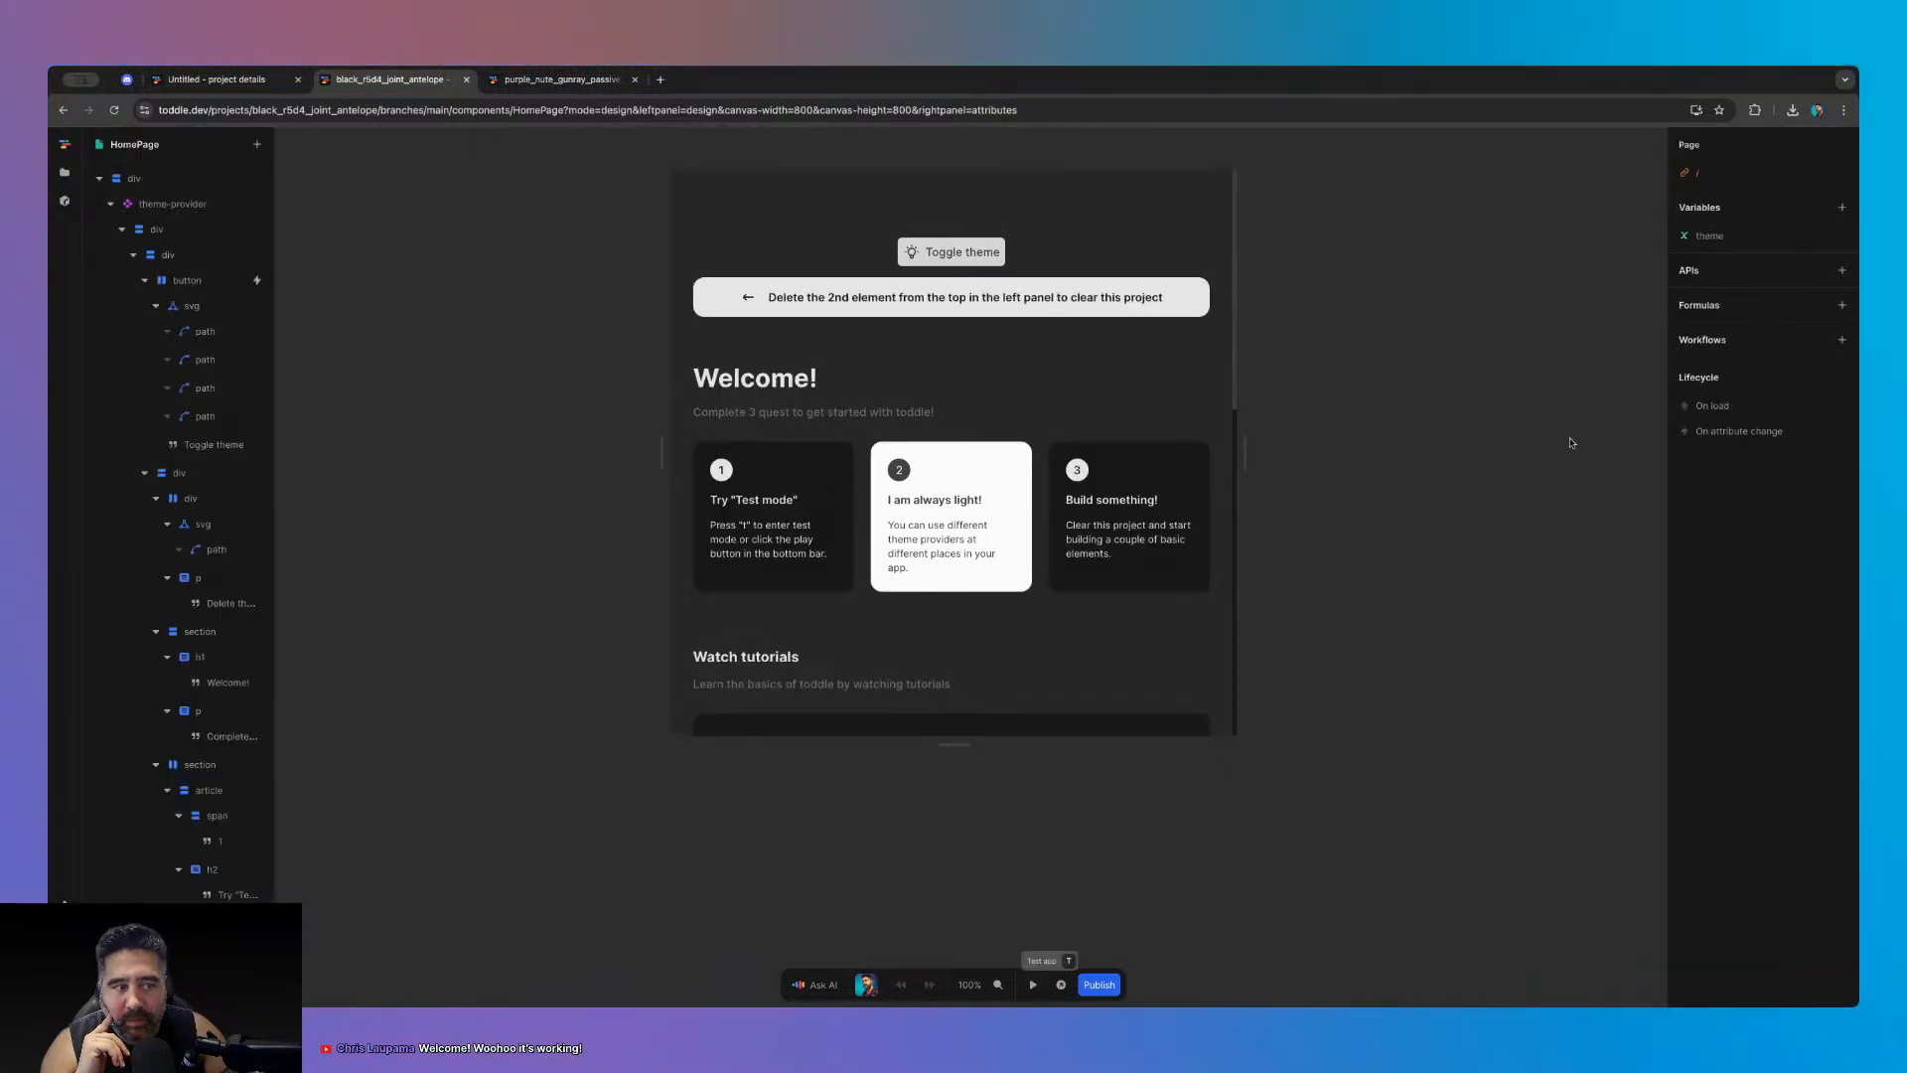
{"action": "left_click", "coordinate": [1718, 241]}
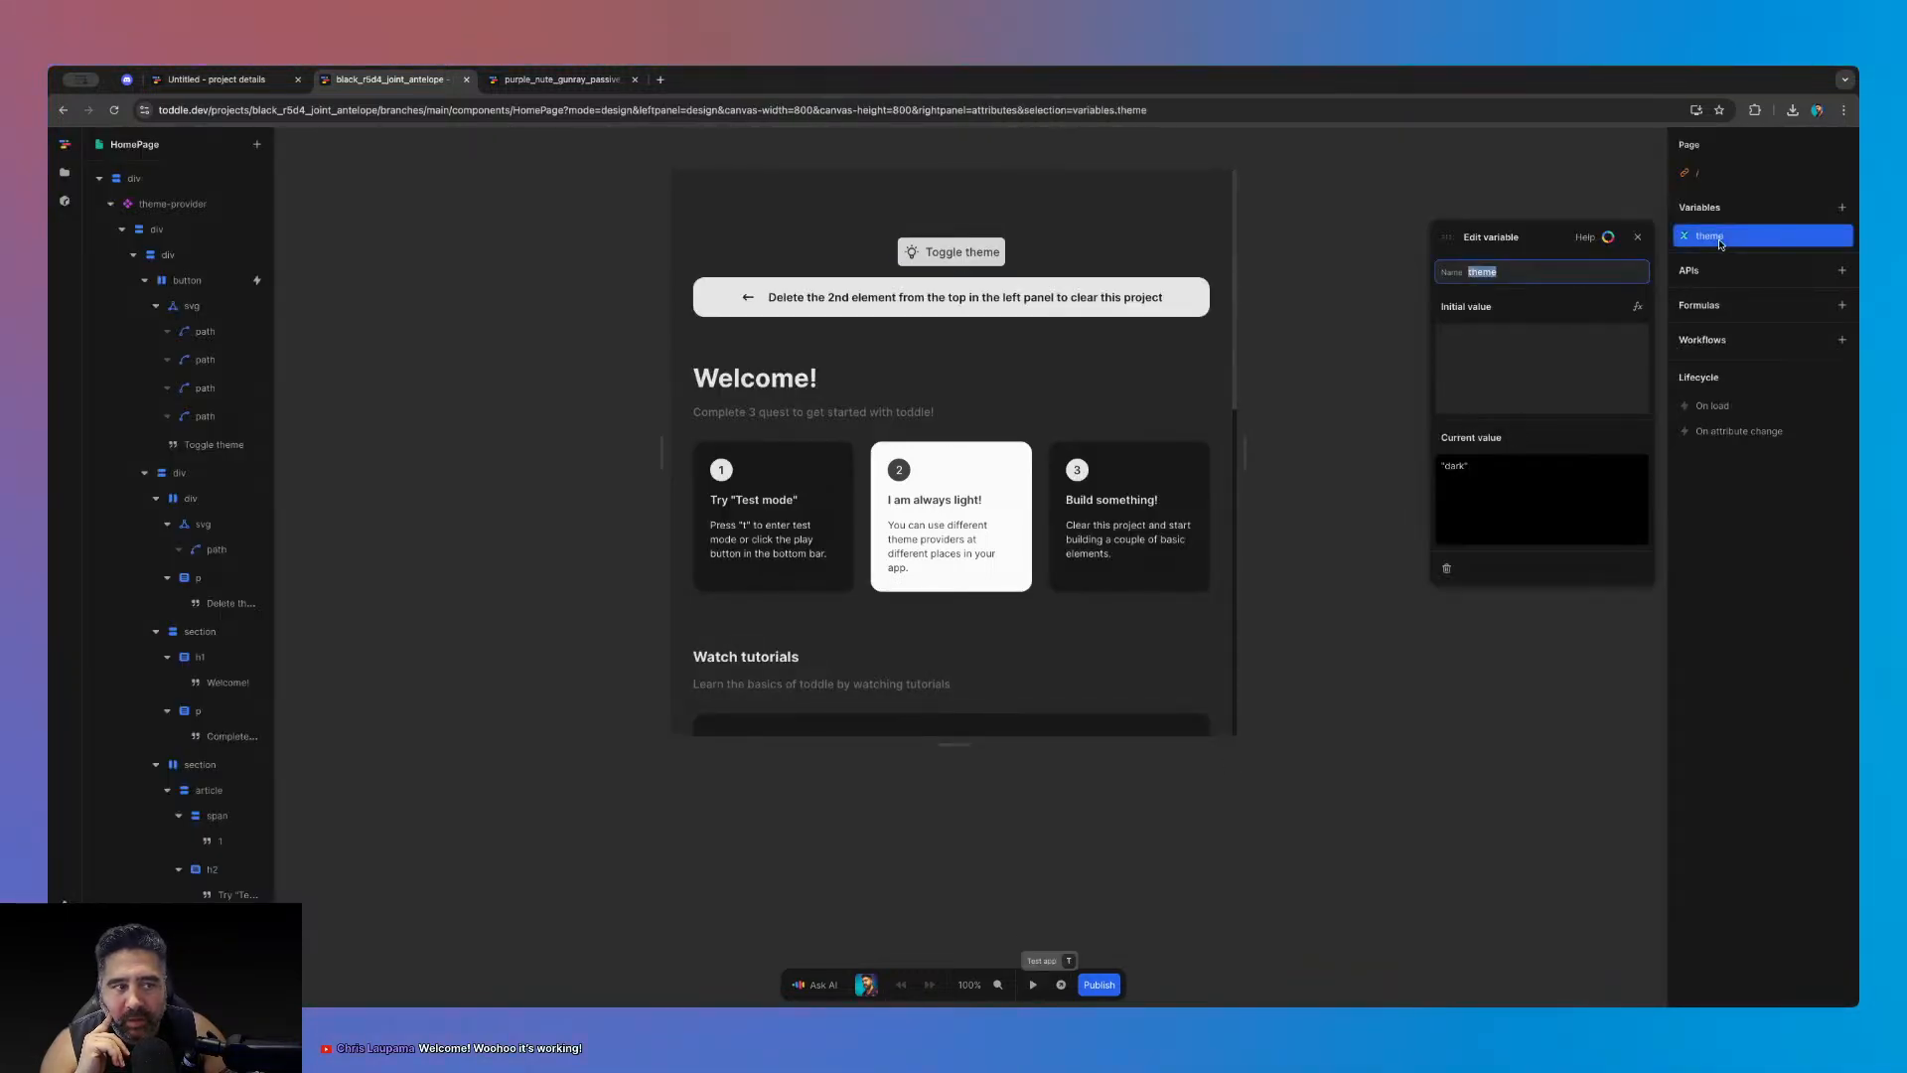
{"action": "left_click", "coordinate": [1639, 236]}
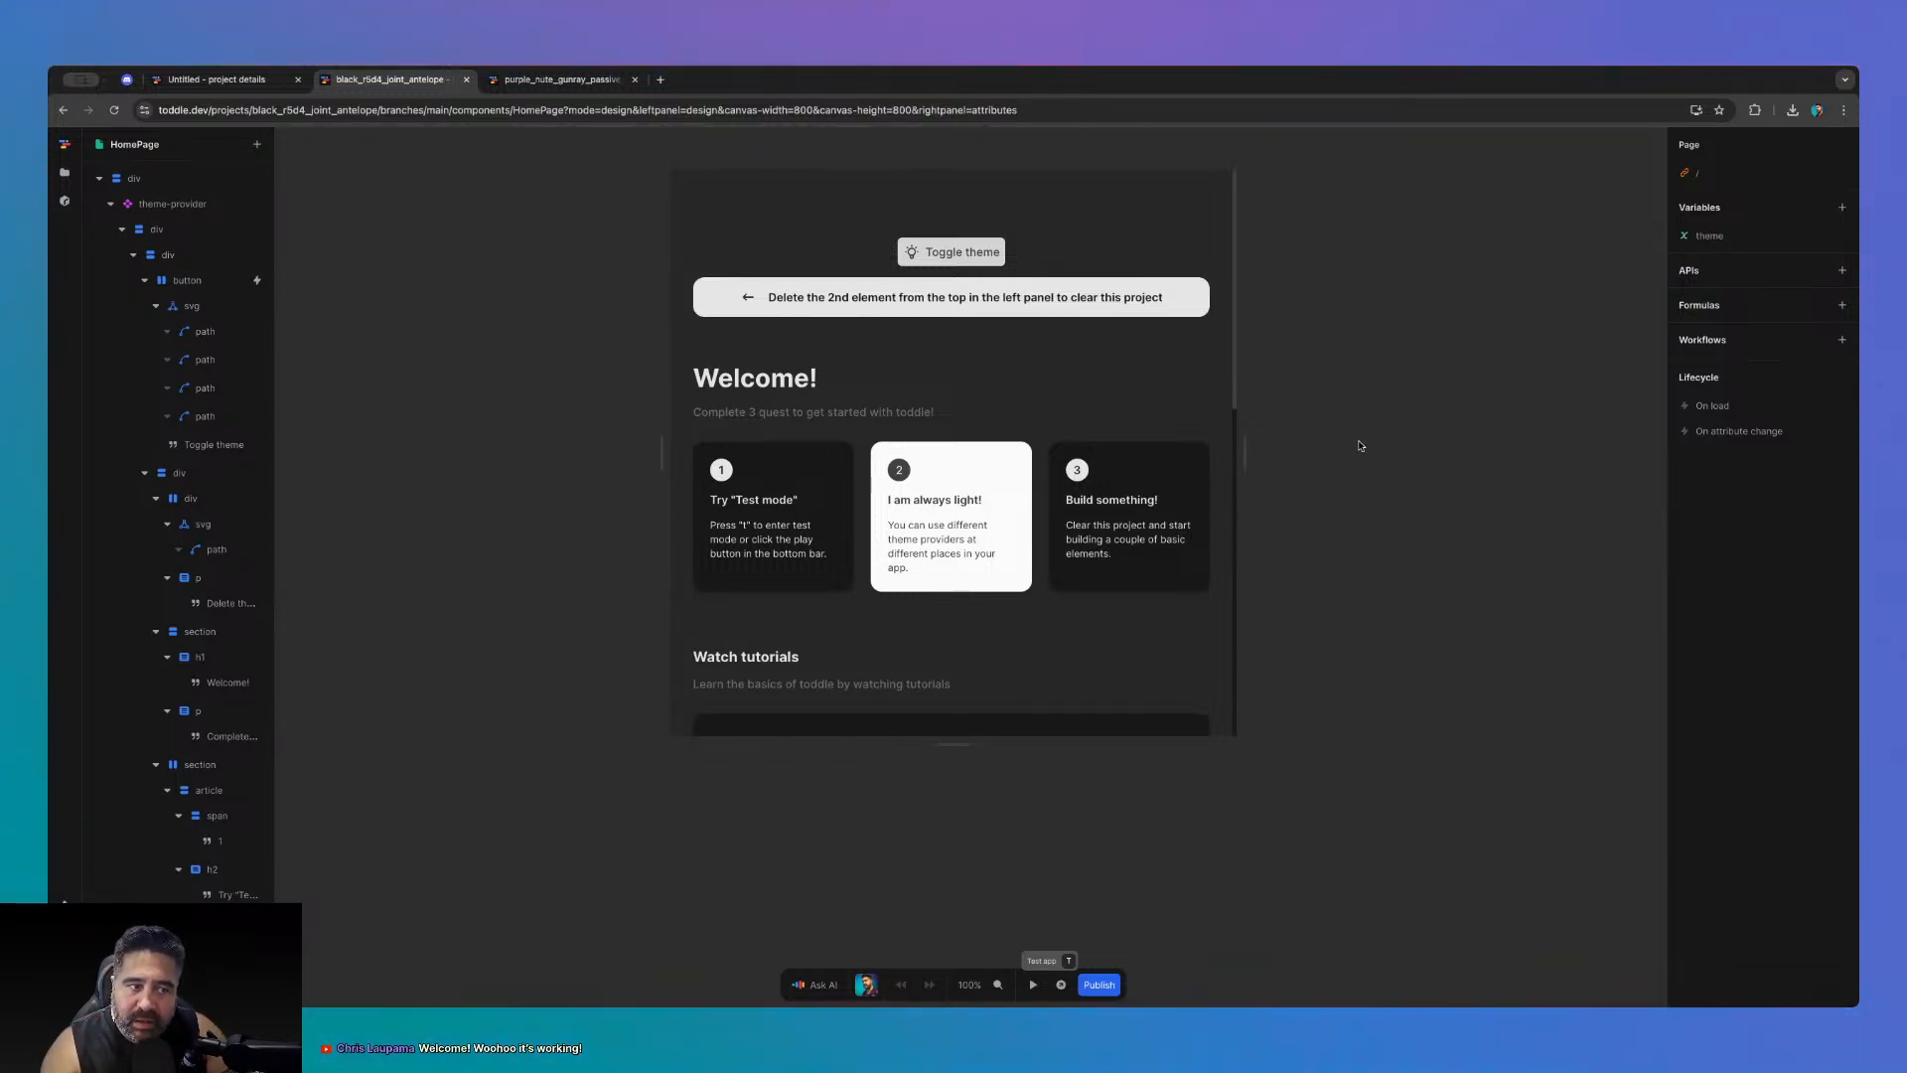
- Open the theme-provider component's on-load workflow and select its MatchMedia query text
{"action": "double_click", "coordinate": [173, 204]}
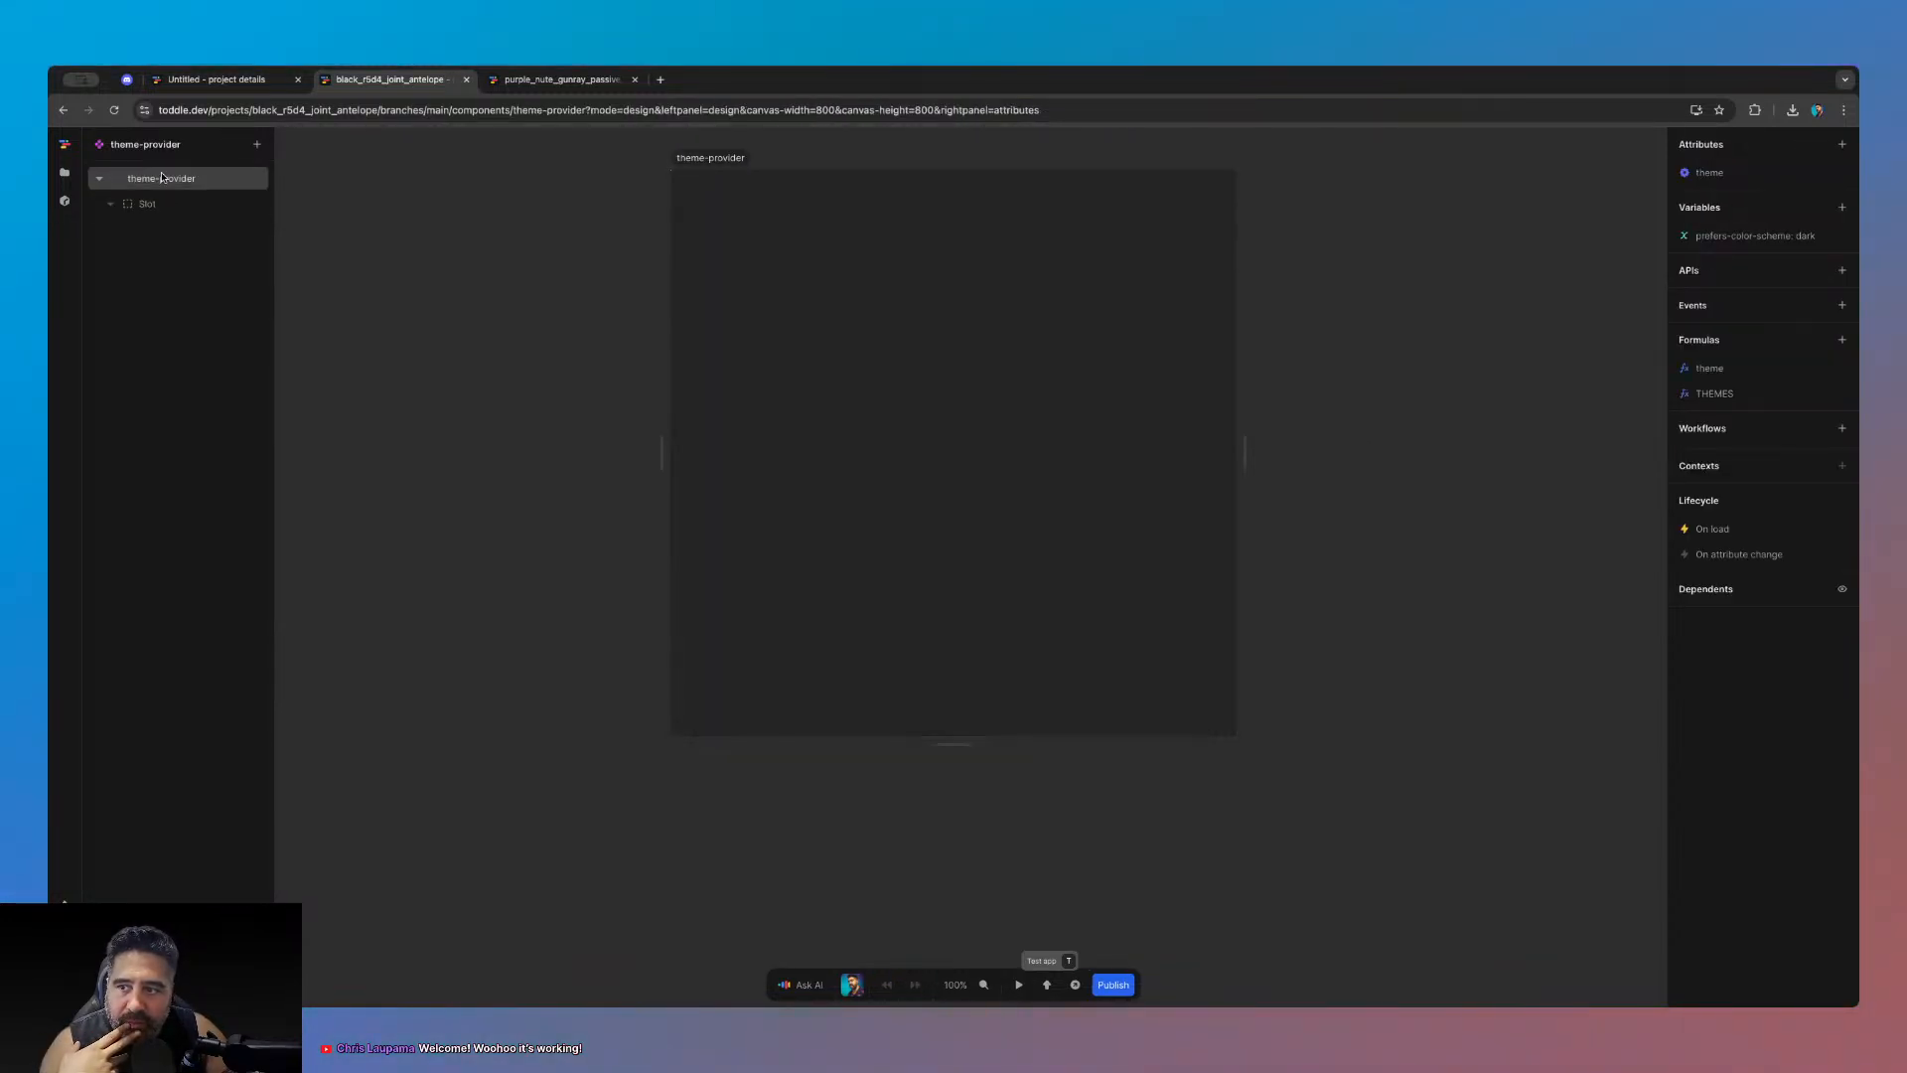
{"action": "left_click", "coordinate": [1686, 524]}
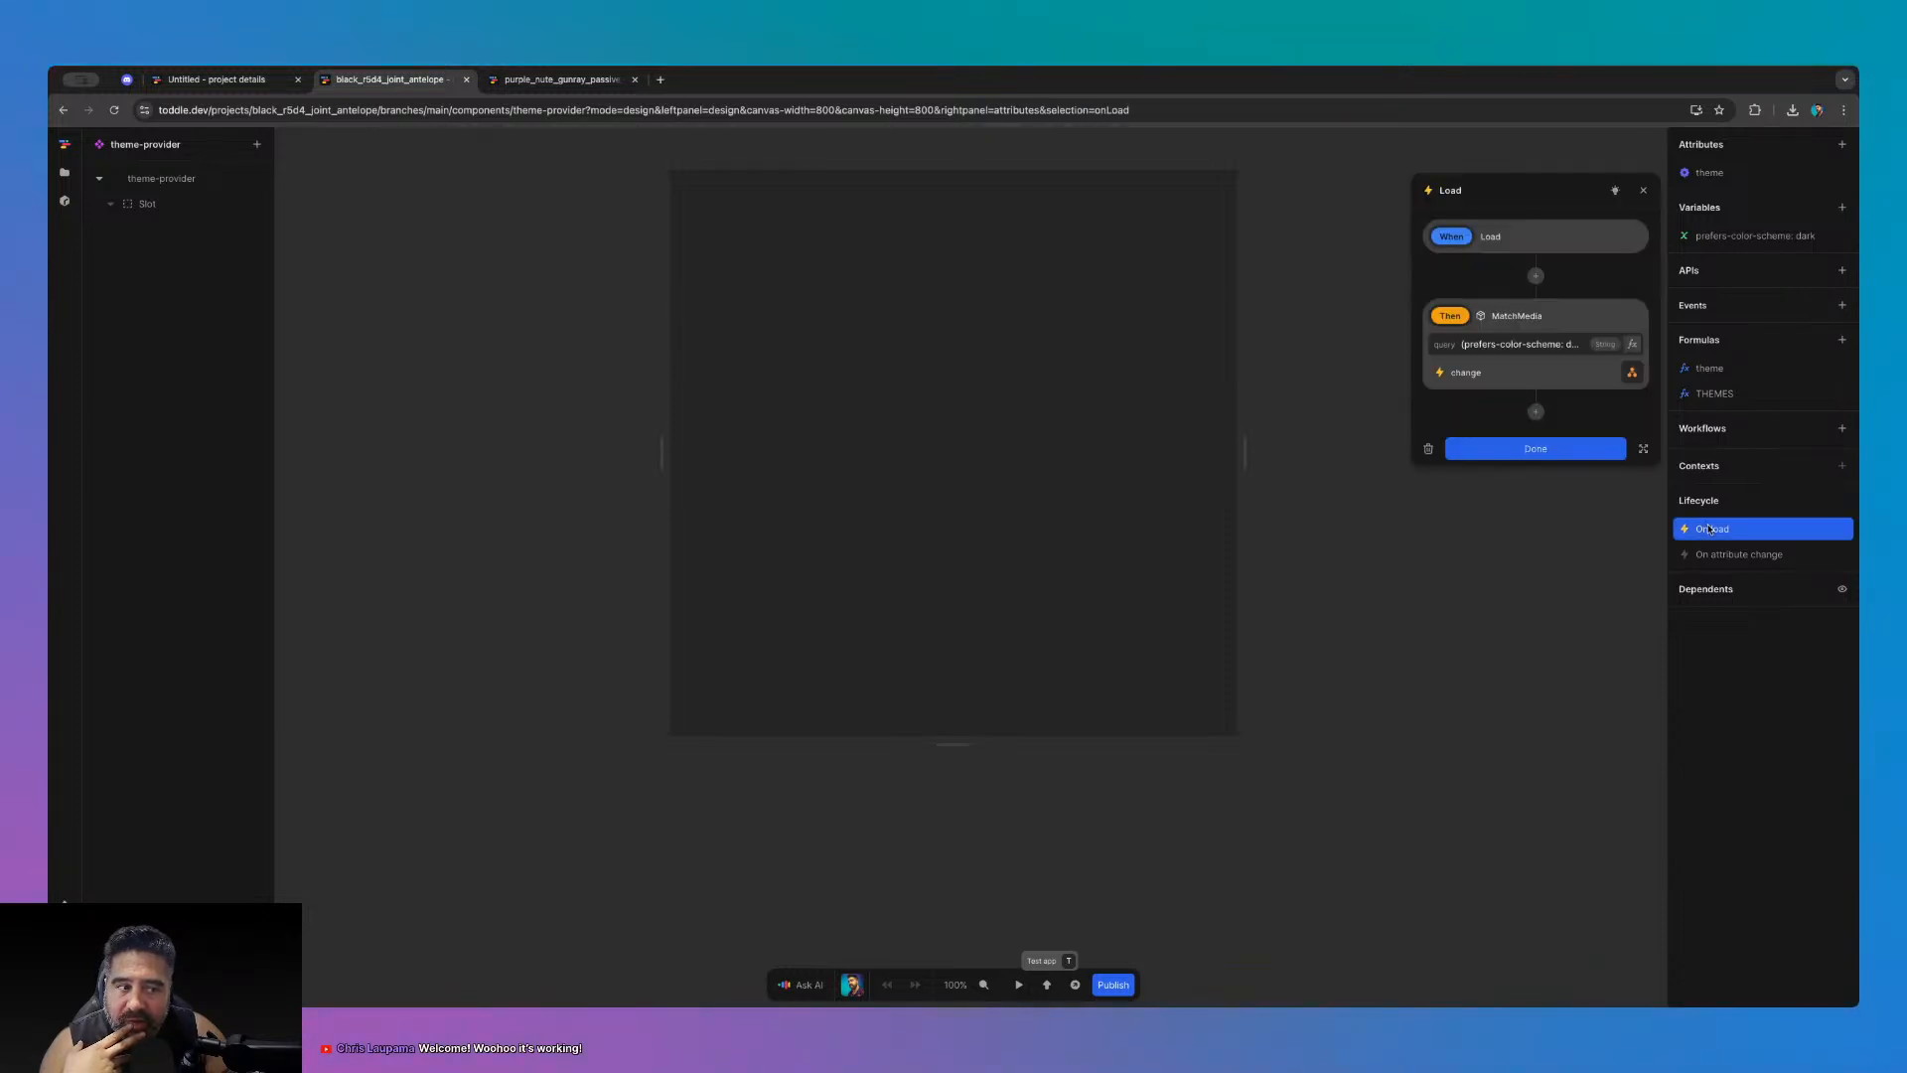
{"action": "left_click", "coordinate": [1481, 344]}
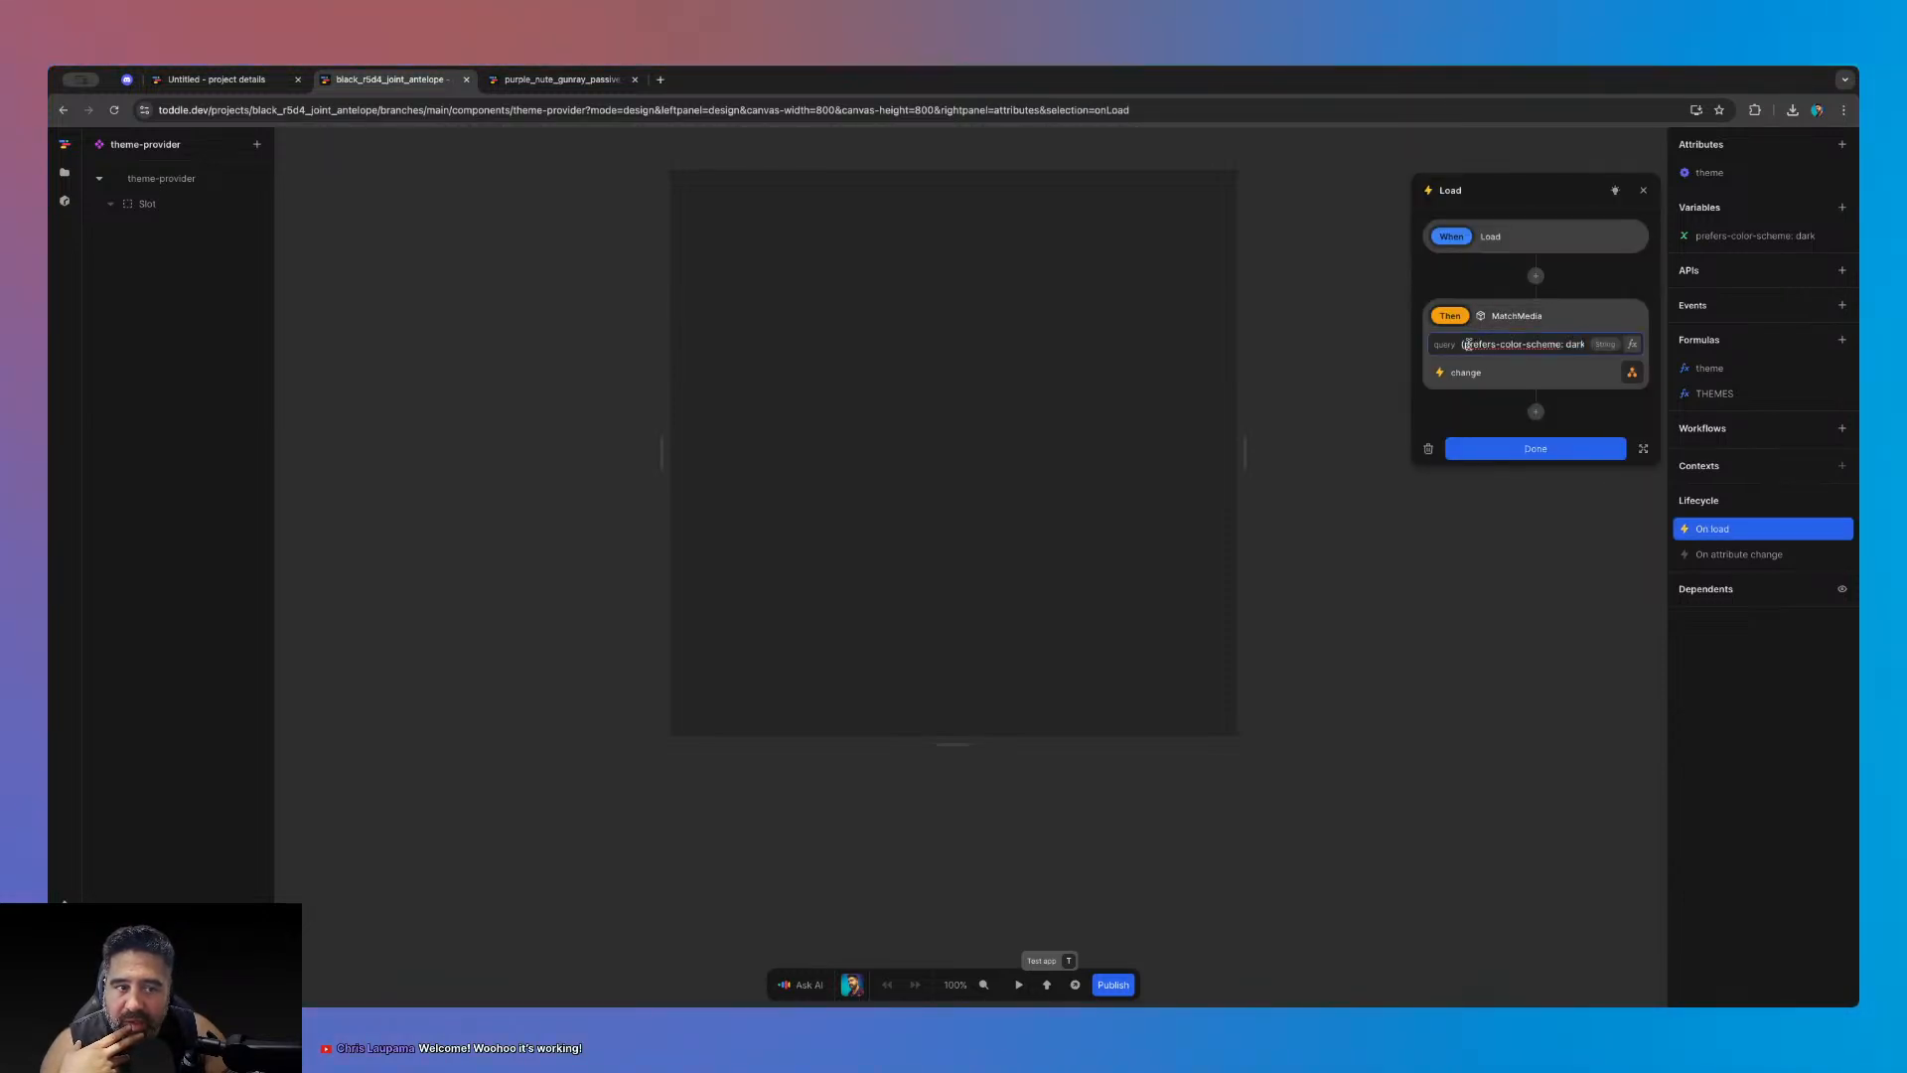
{"action": "left_click_drag", "start_coordinate": [1468, 344], "coordinate": [1586, 353]}
- Copy the MatchMedia query and paste it into a new browser tab's search bar
{"action": "left_click", "coordinate": [1582, 317]}
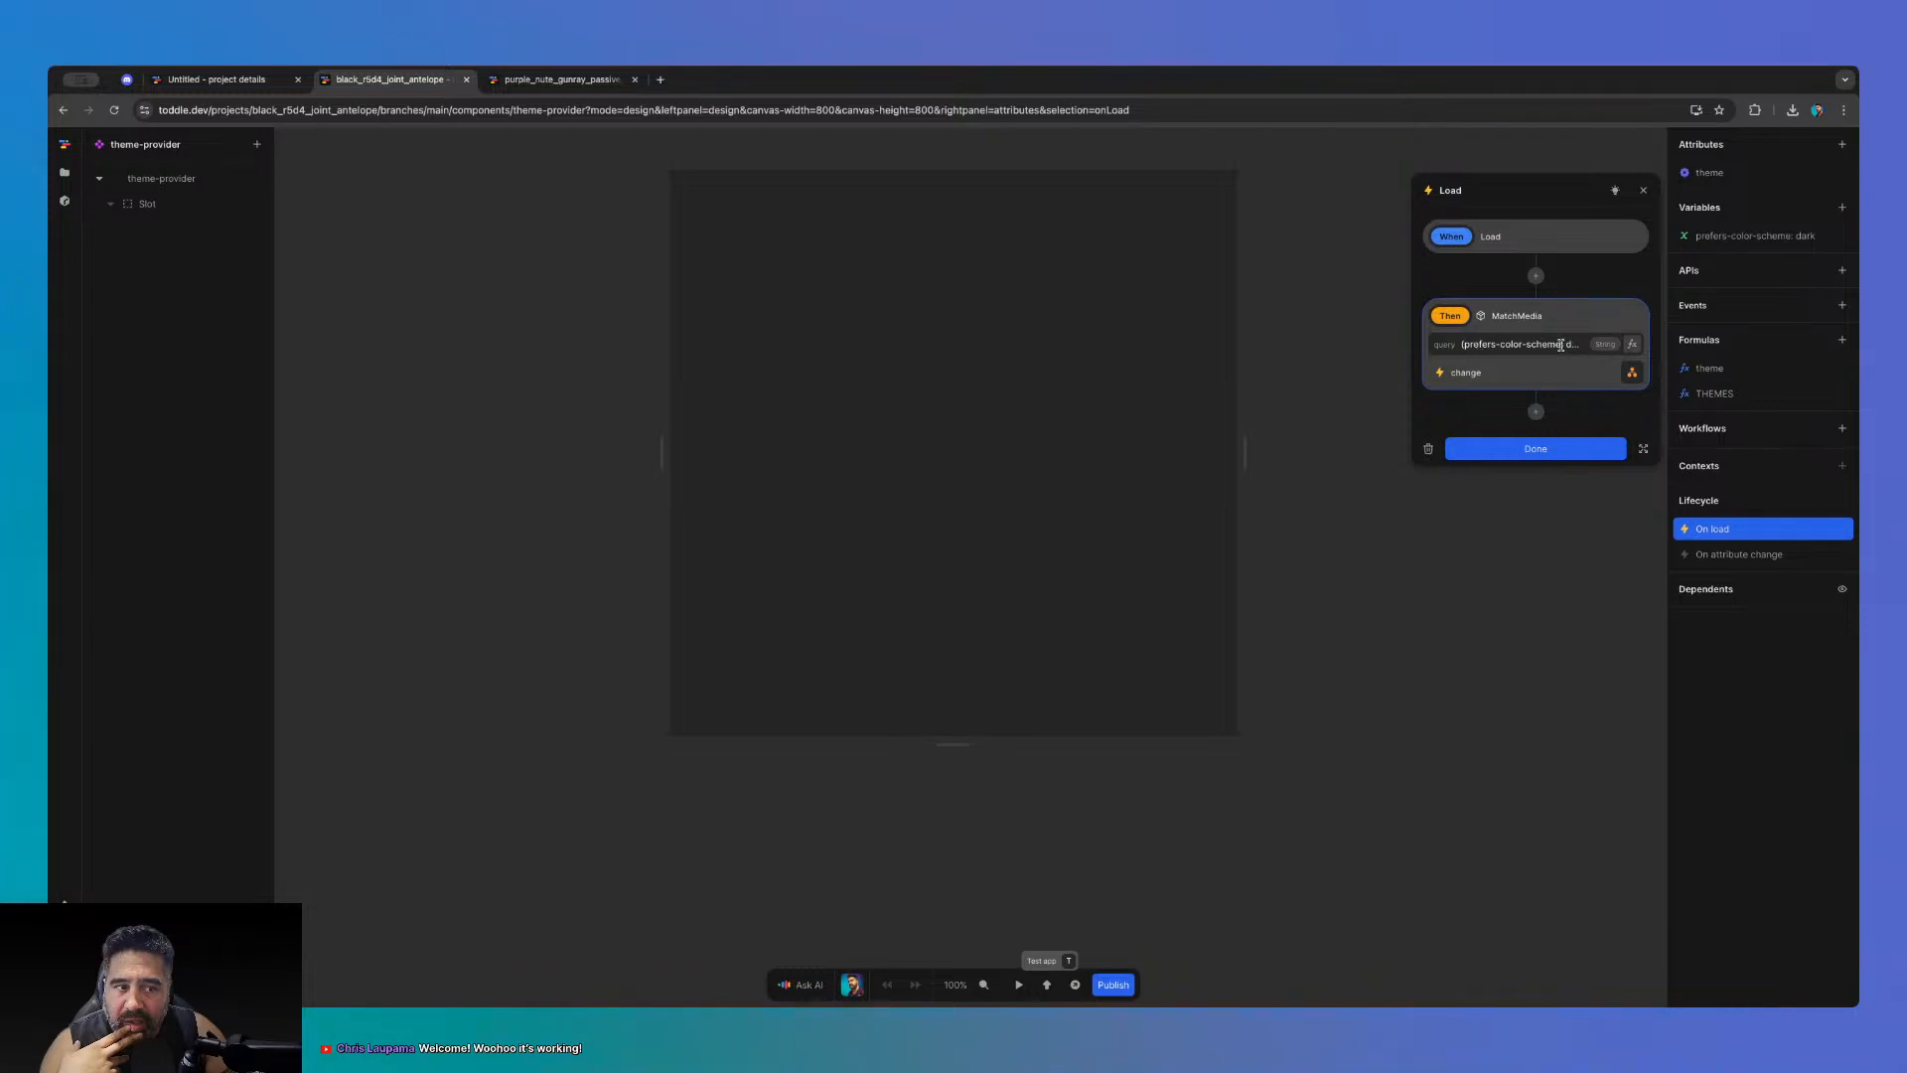
{"action": "left_click_drag", "start_coordinate": [1464, 345], "coordinate": [1563, 347]}
{"action": "key", "text": "ctrl+c"}
{"action": "left_click", "coordinate": [1472, 346]}
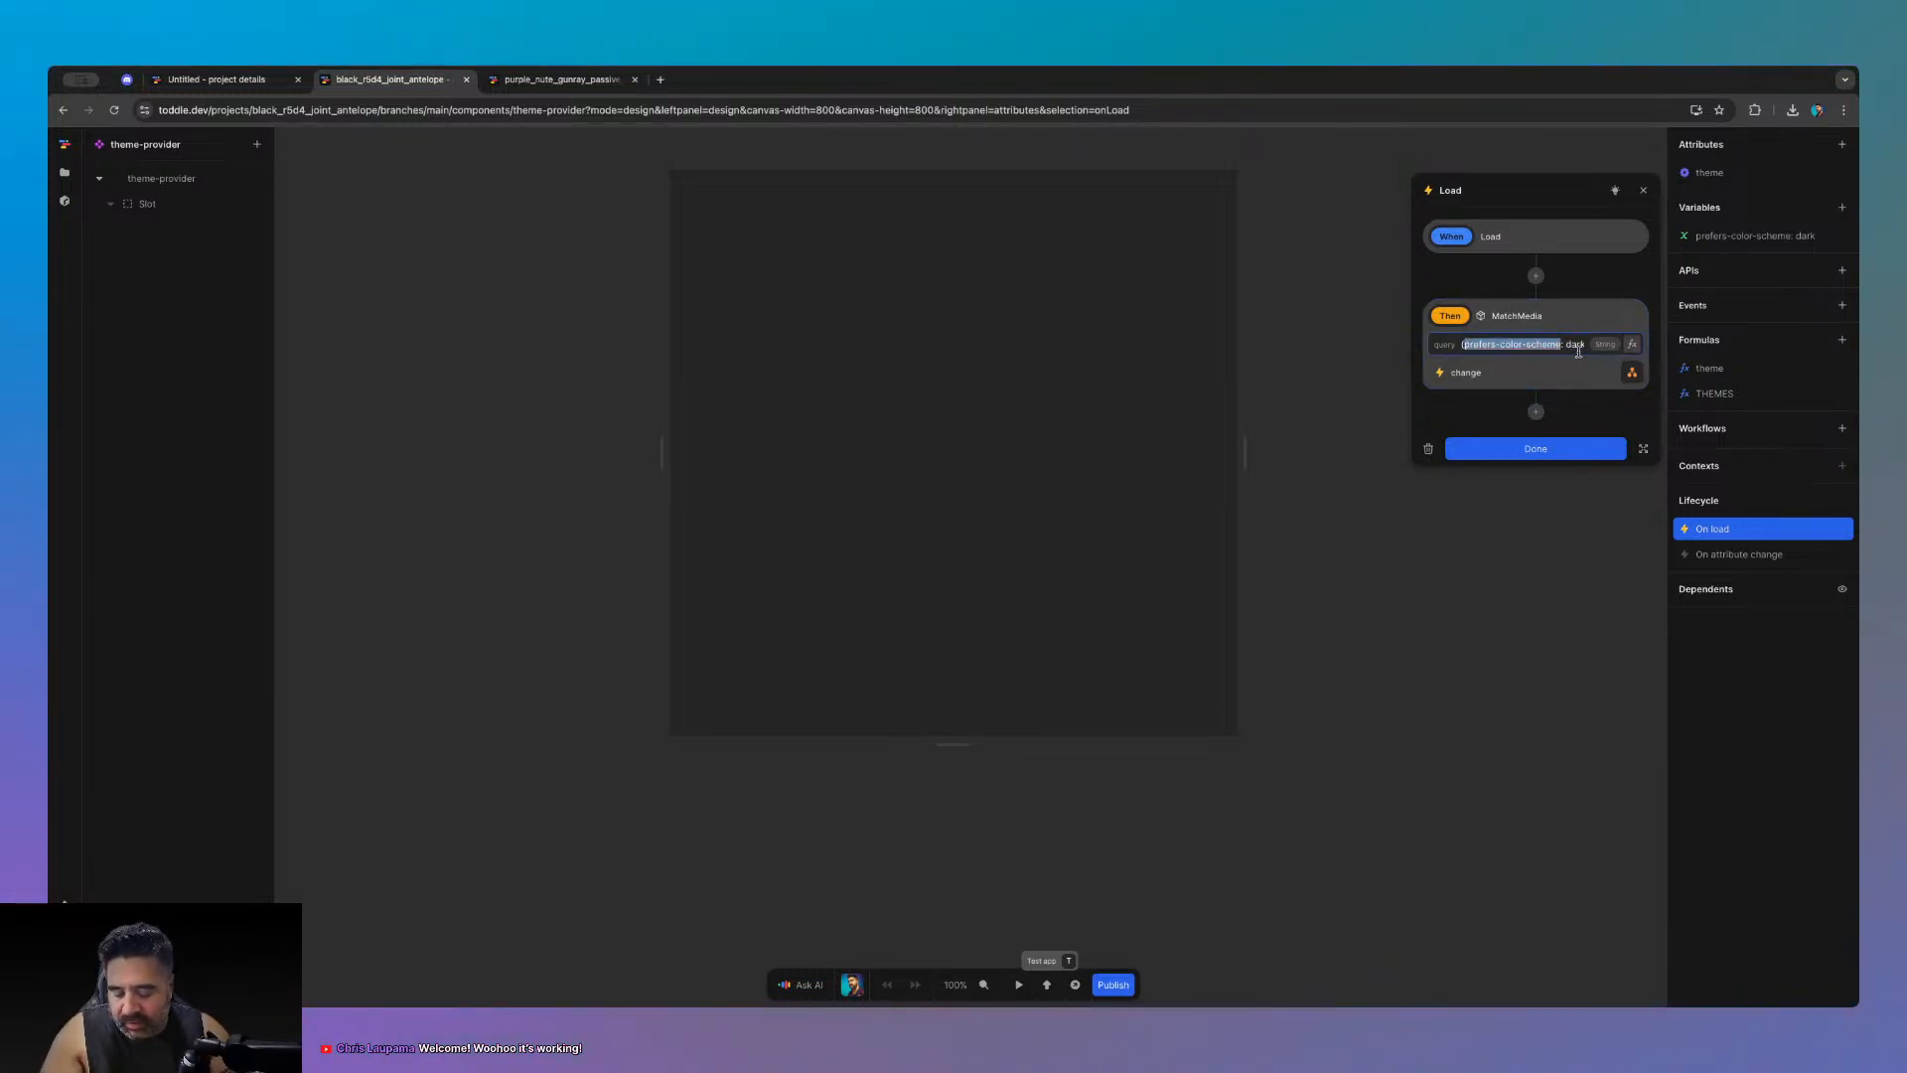
{"action": "left_click", "coordinate": [660, 79]}
{"action": "key", "text": "ctrl+v"}
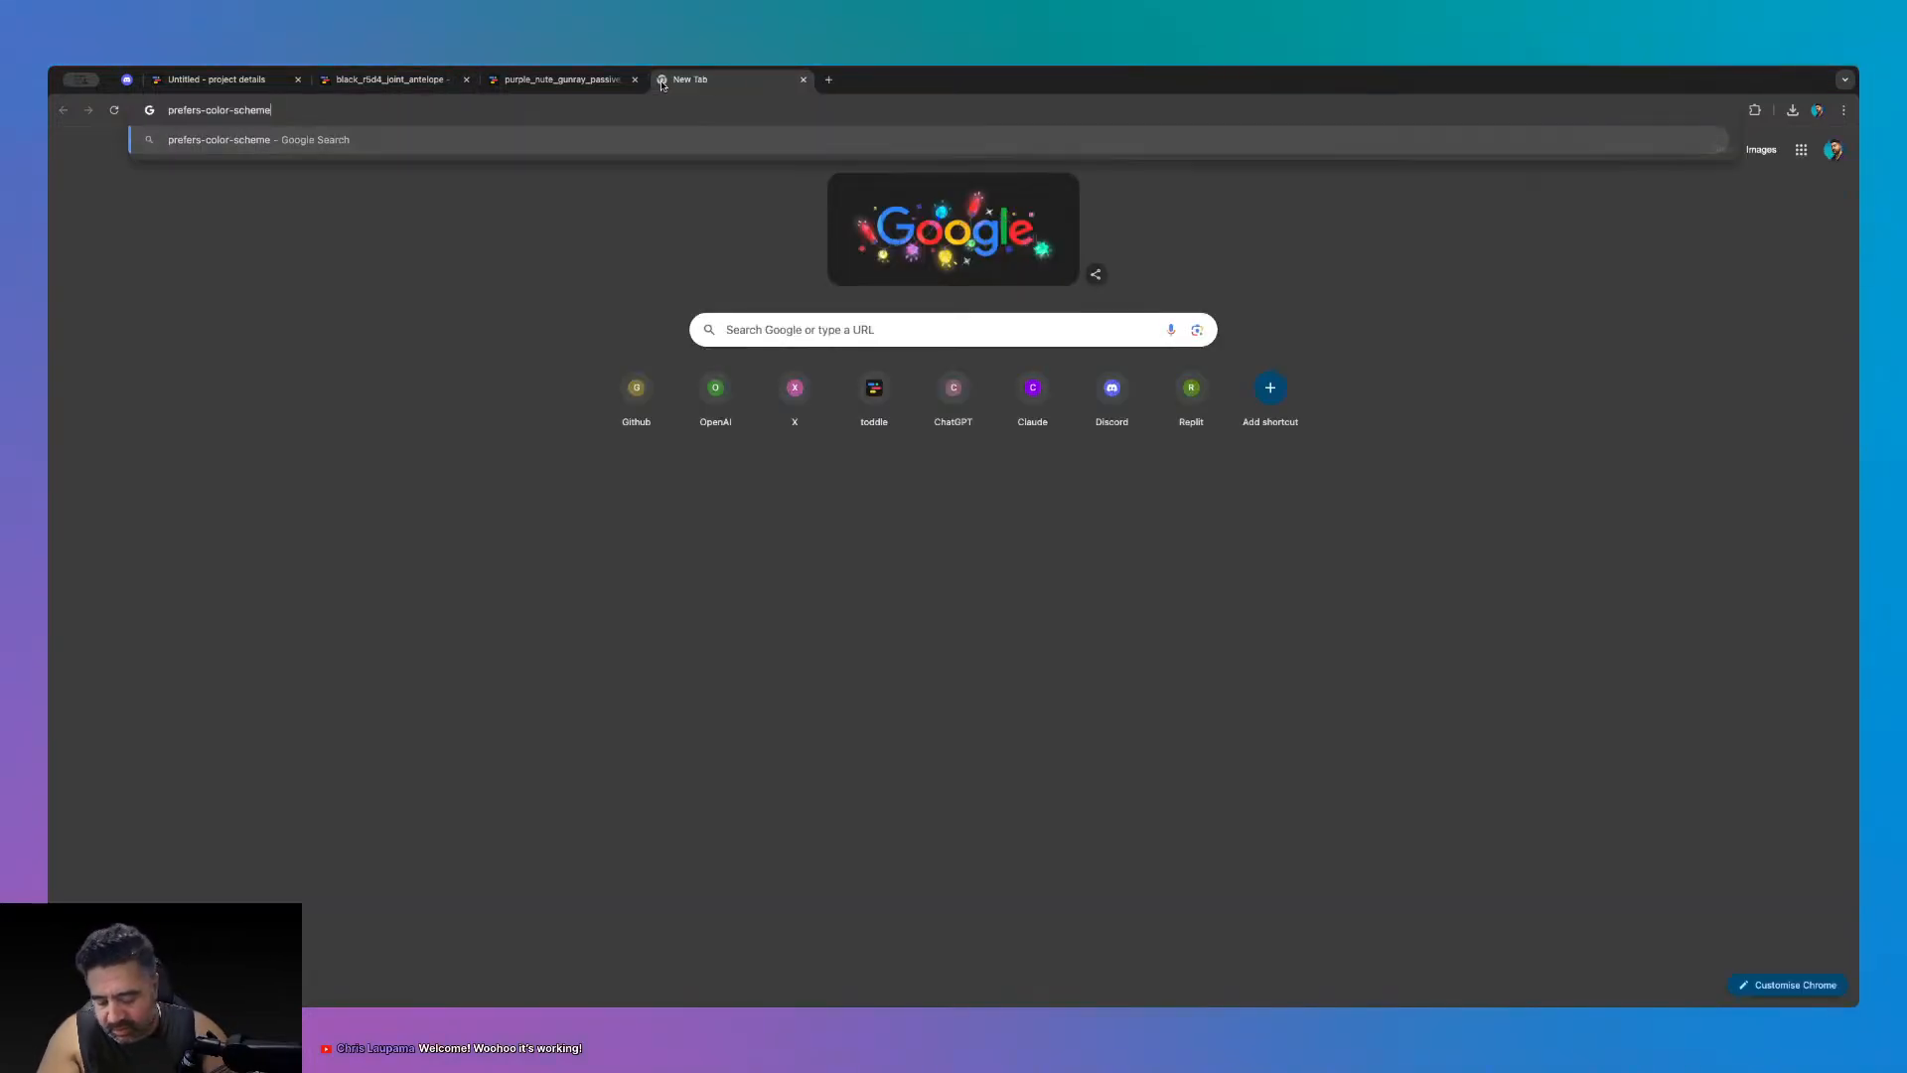
- Search prefers-color-scheme and read the MDN article's dark-scheme media query example
{"action": "key", "text": "Return"}
{"action": "left_click", "coordinate": [462, 283]}
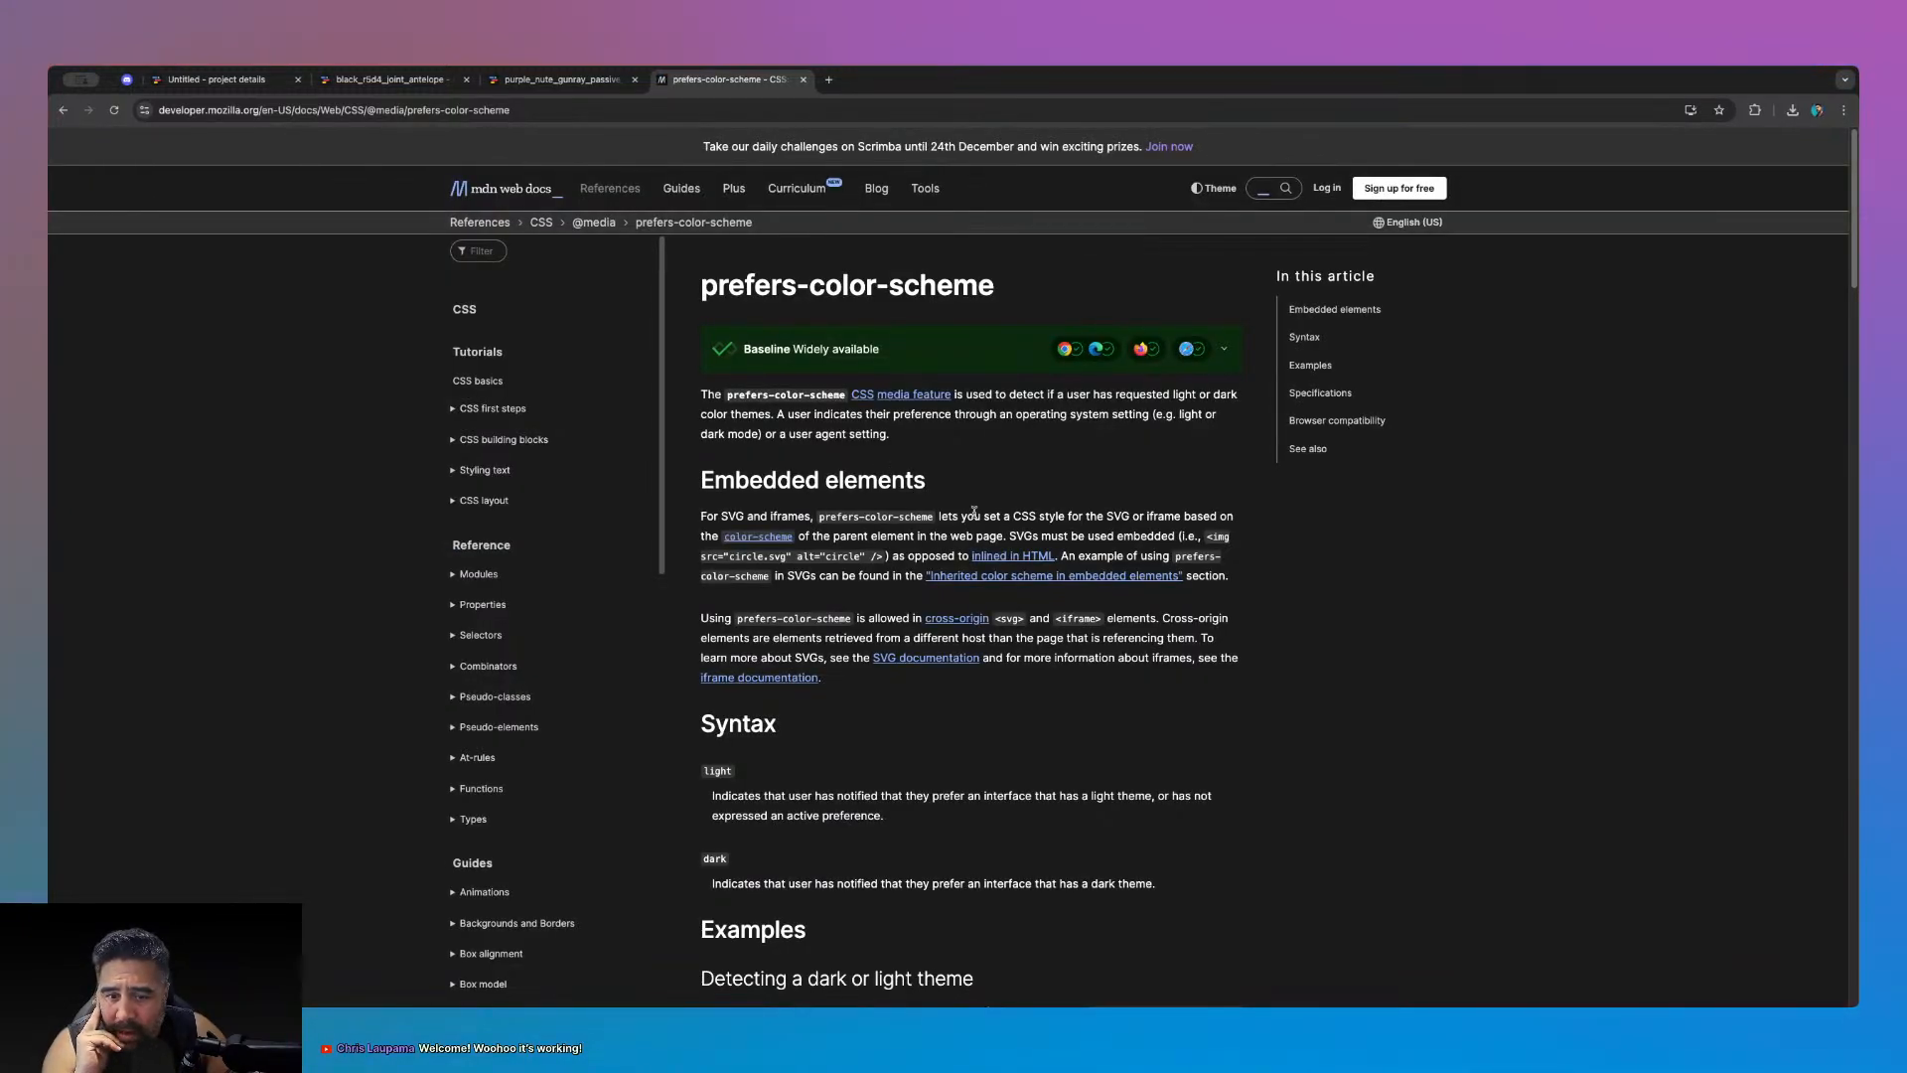
{"action": "scroll", "coordinate": [1061, 520], "scroll_direction": "down", "scroll_amount": 1}
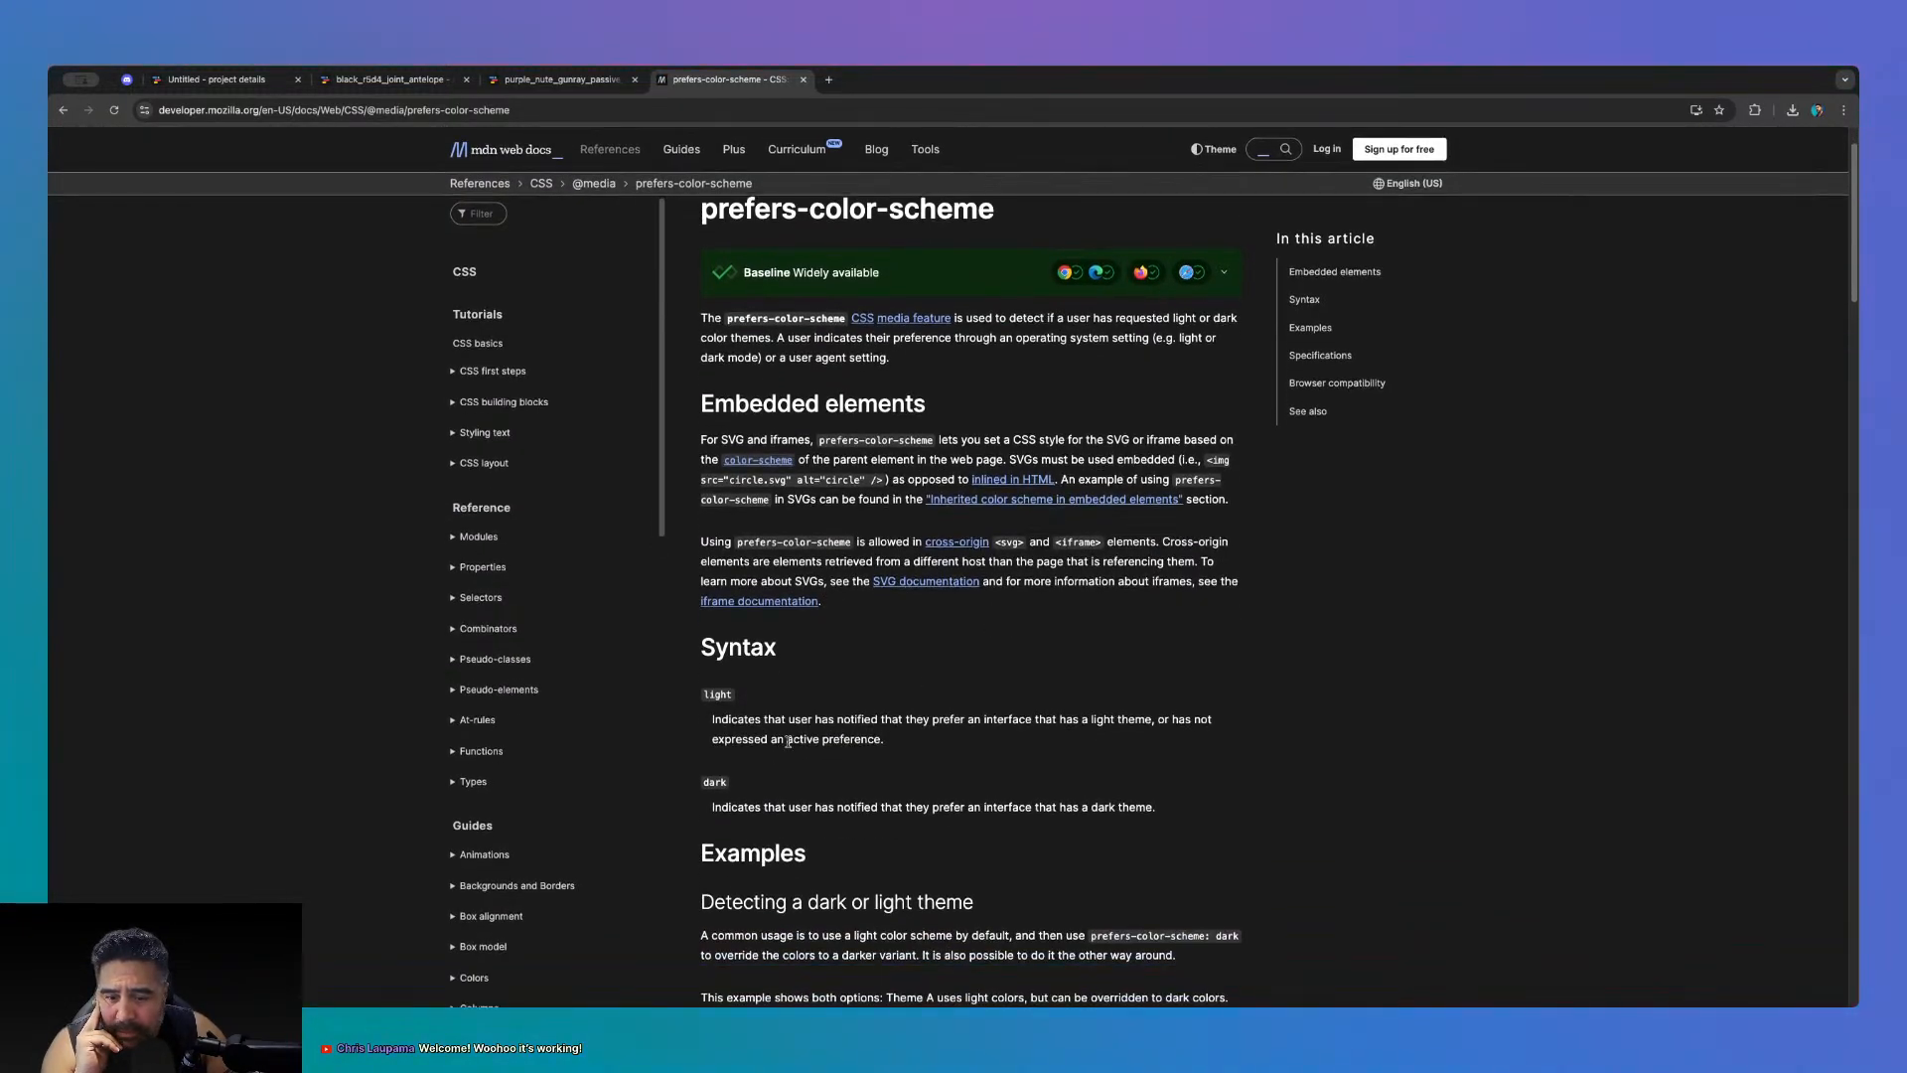
{"action": "scroll", "coordinate": [787, 741], "scroll_direction": "down", "scroll_amount": 4}
{"action": "scroll", "coordinate": [766, 779], "scroll_direction": "down", "scroll_amount": 2}
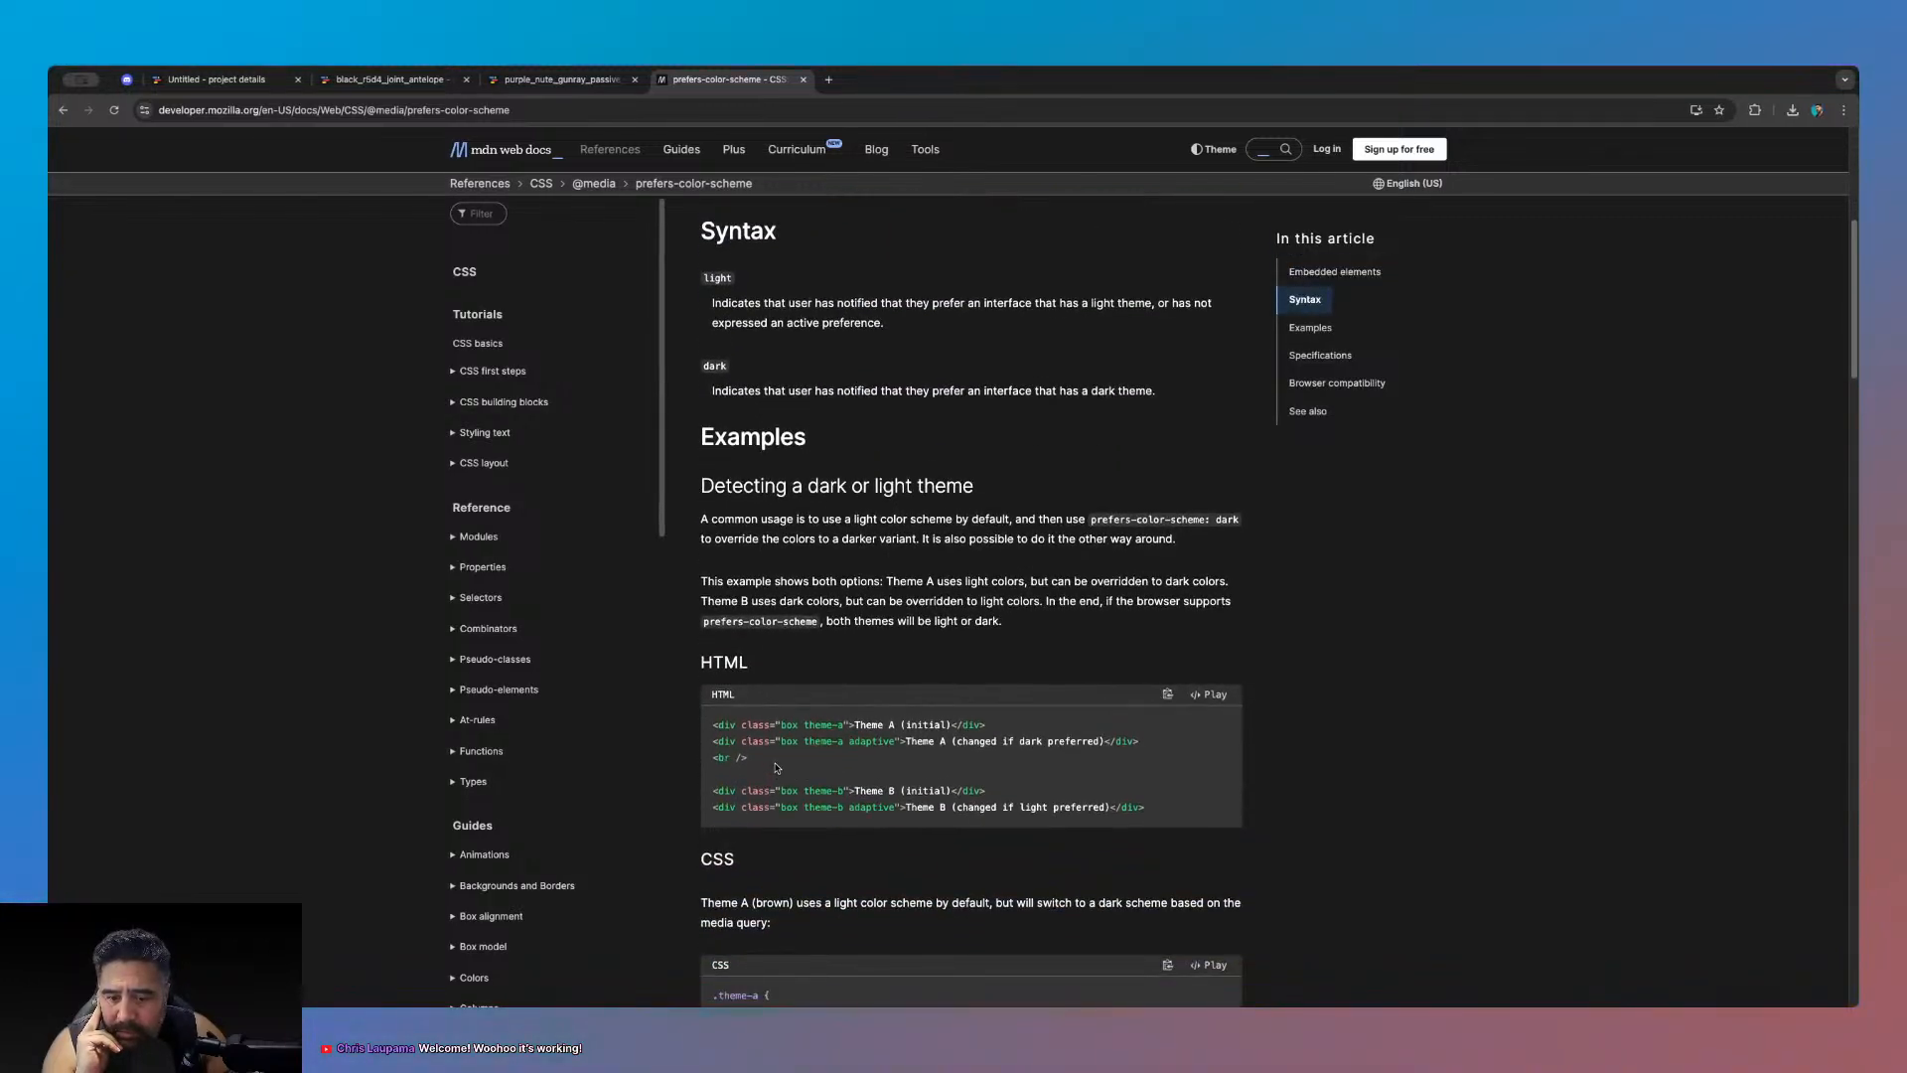
{"action": "scroll", "coordinate": [776, 767], "scroll_direction": "down", "scroll_amount": 5}
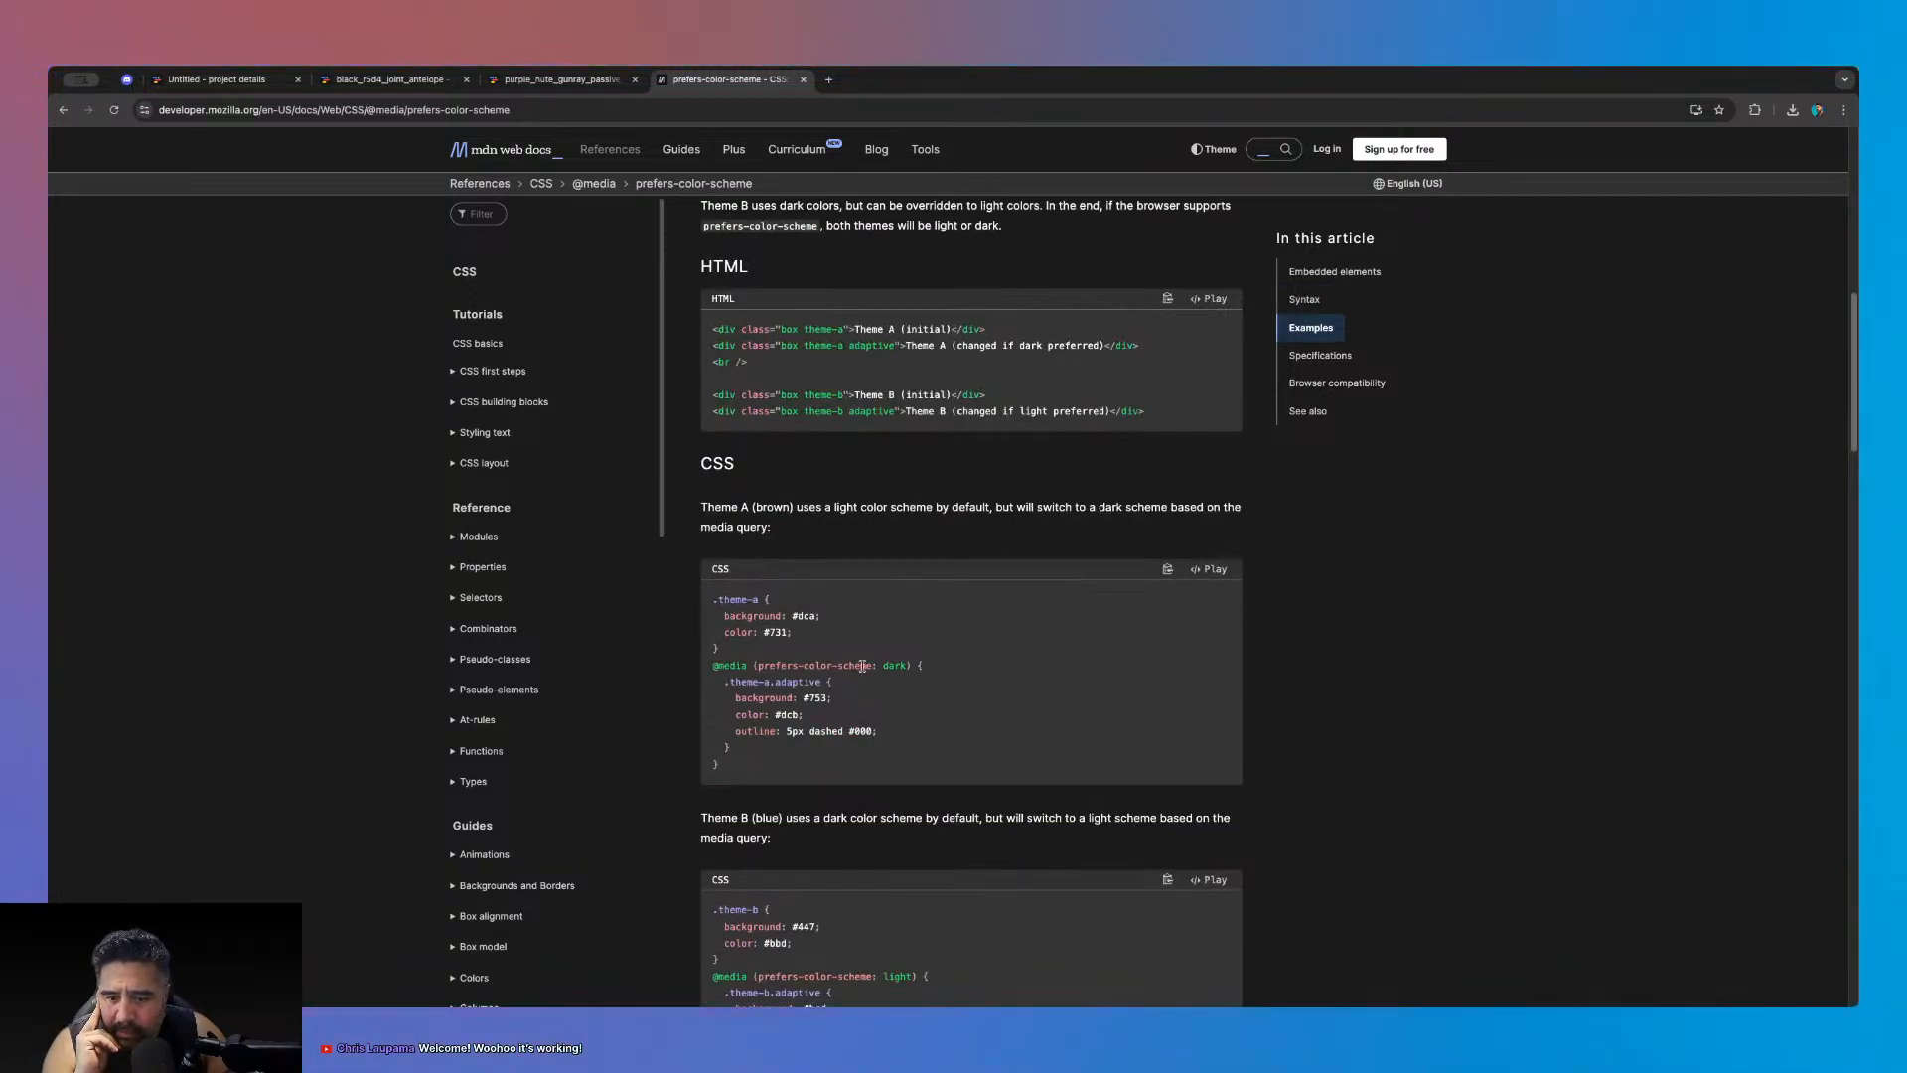
{"action": "scroll", "coordinate": [862, 666], "scroll_direction": "down", "scroll_amount": 3}
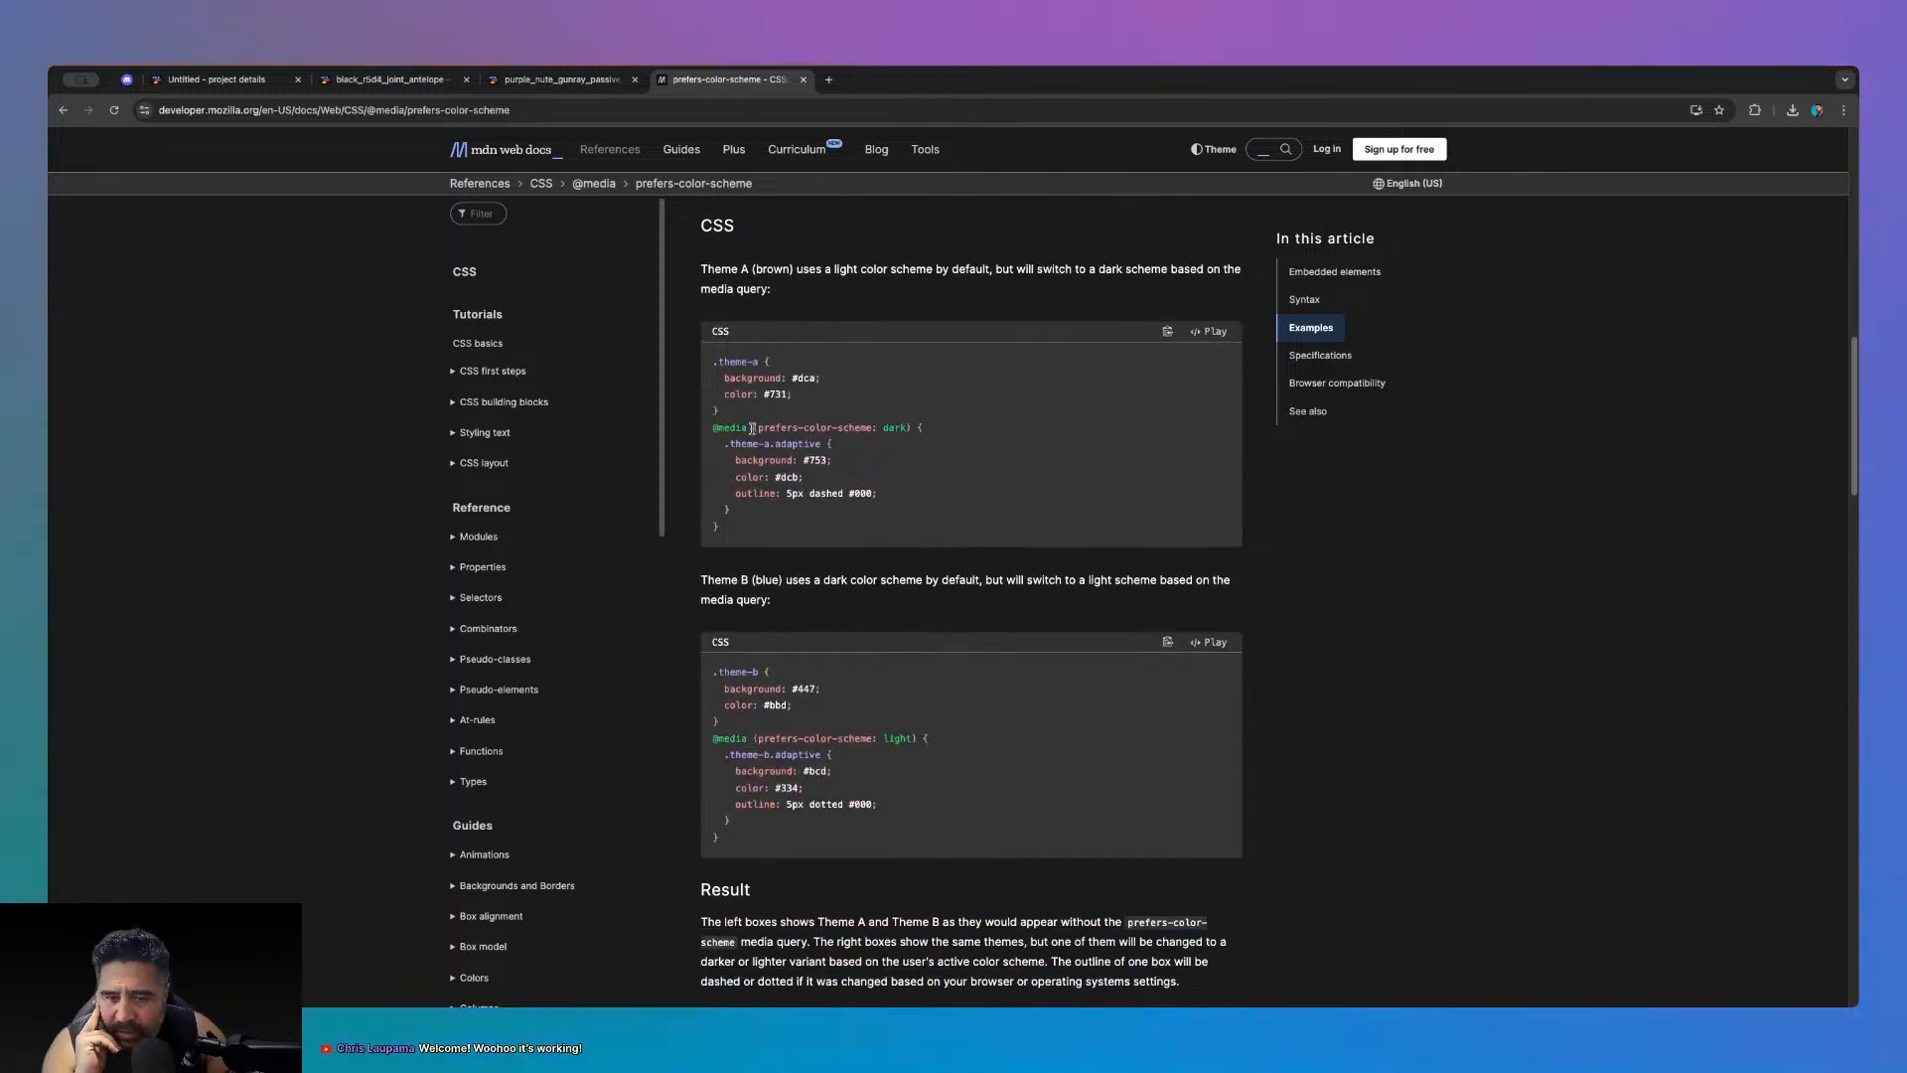
{"action": "left_click_drag", "start_coordinate": [909, 428], "coordinate": [710, 427]}
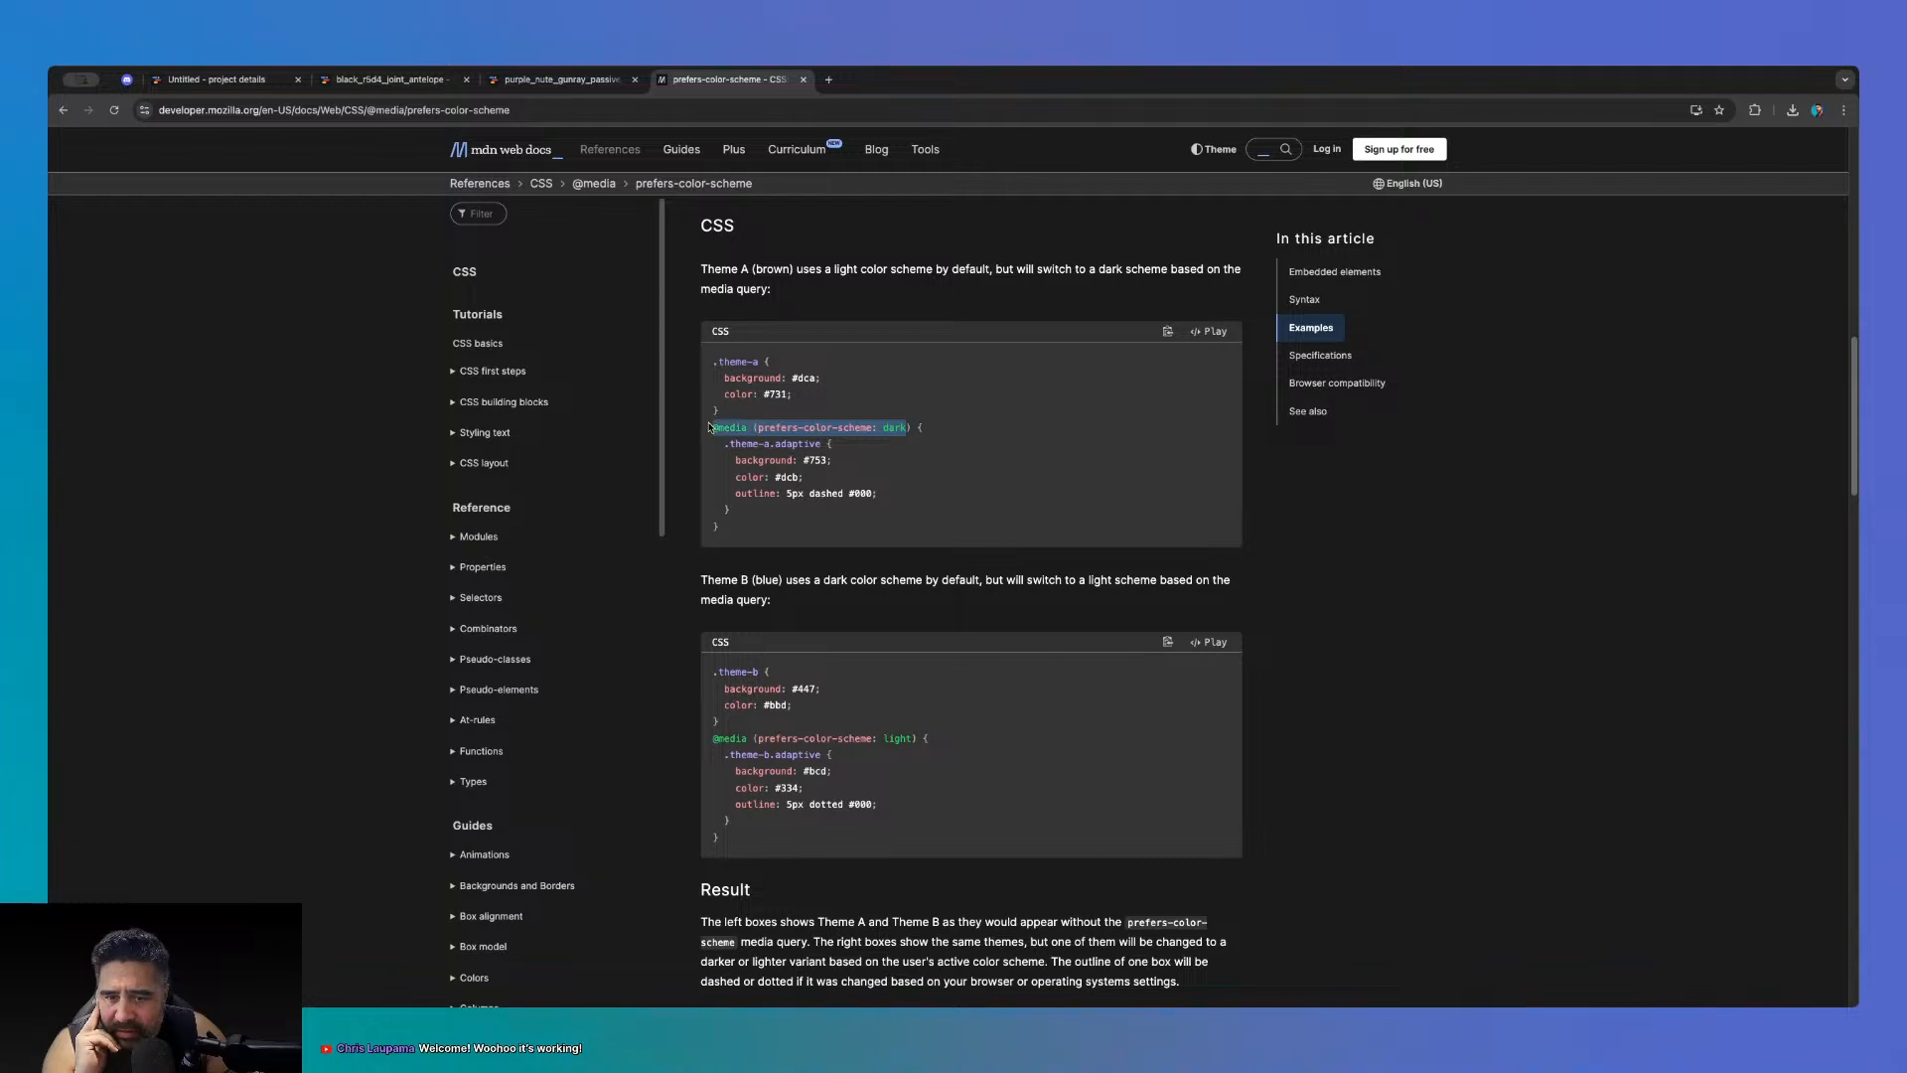
{"action": "left_click", "coordinate": [774, 442]}
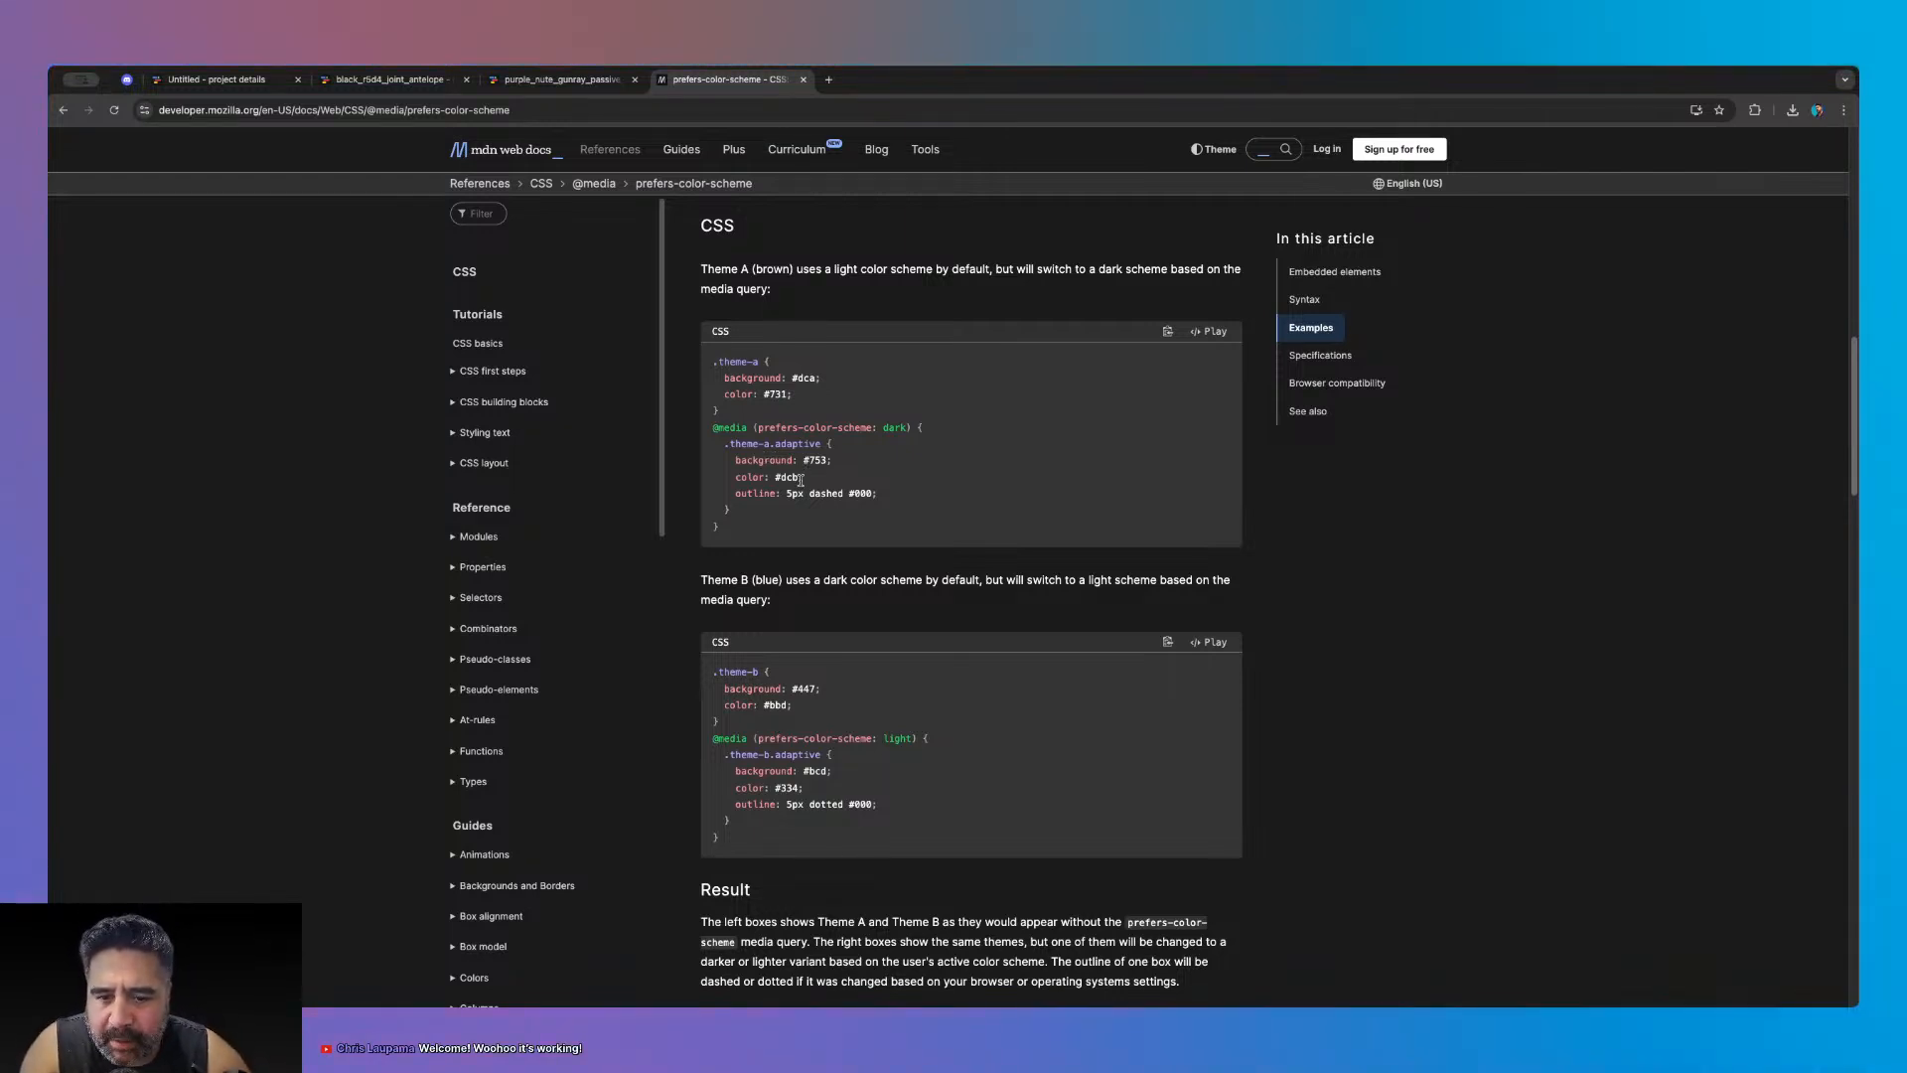
- Highlight MDN's sentence about user theme preference, then return to the toddle editor tab
{"action": "scroll", "coordinate": [801, 481], "scroll_direction": "down", "scroll_amount": 5}
{"action": "scroll", "coordinate": [801, 484], "scroll_direction": "up", "scroll_amount": 6}
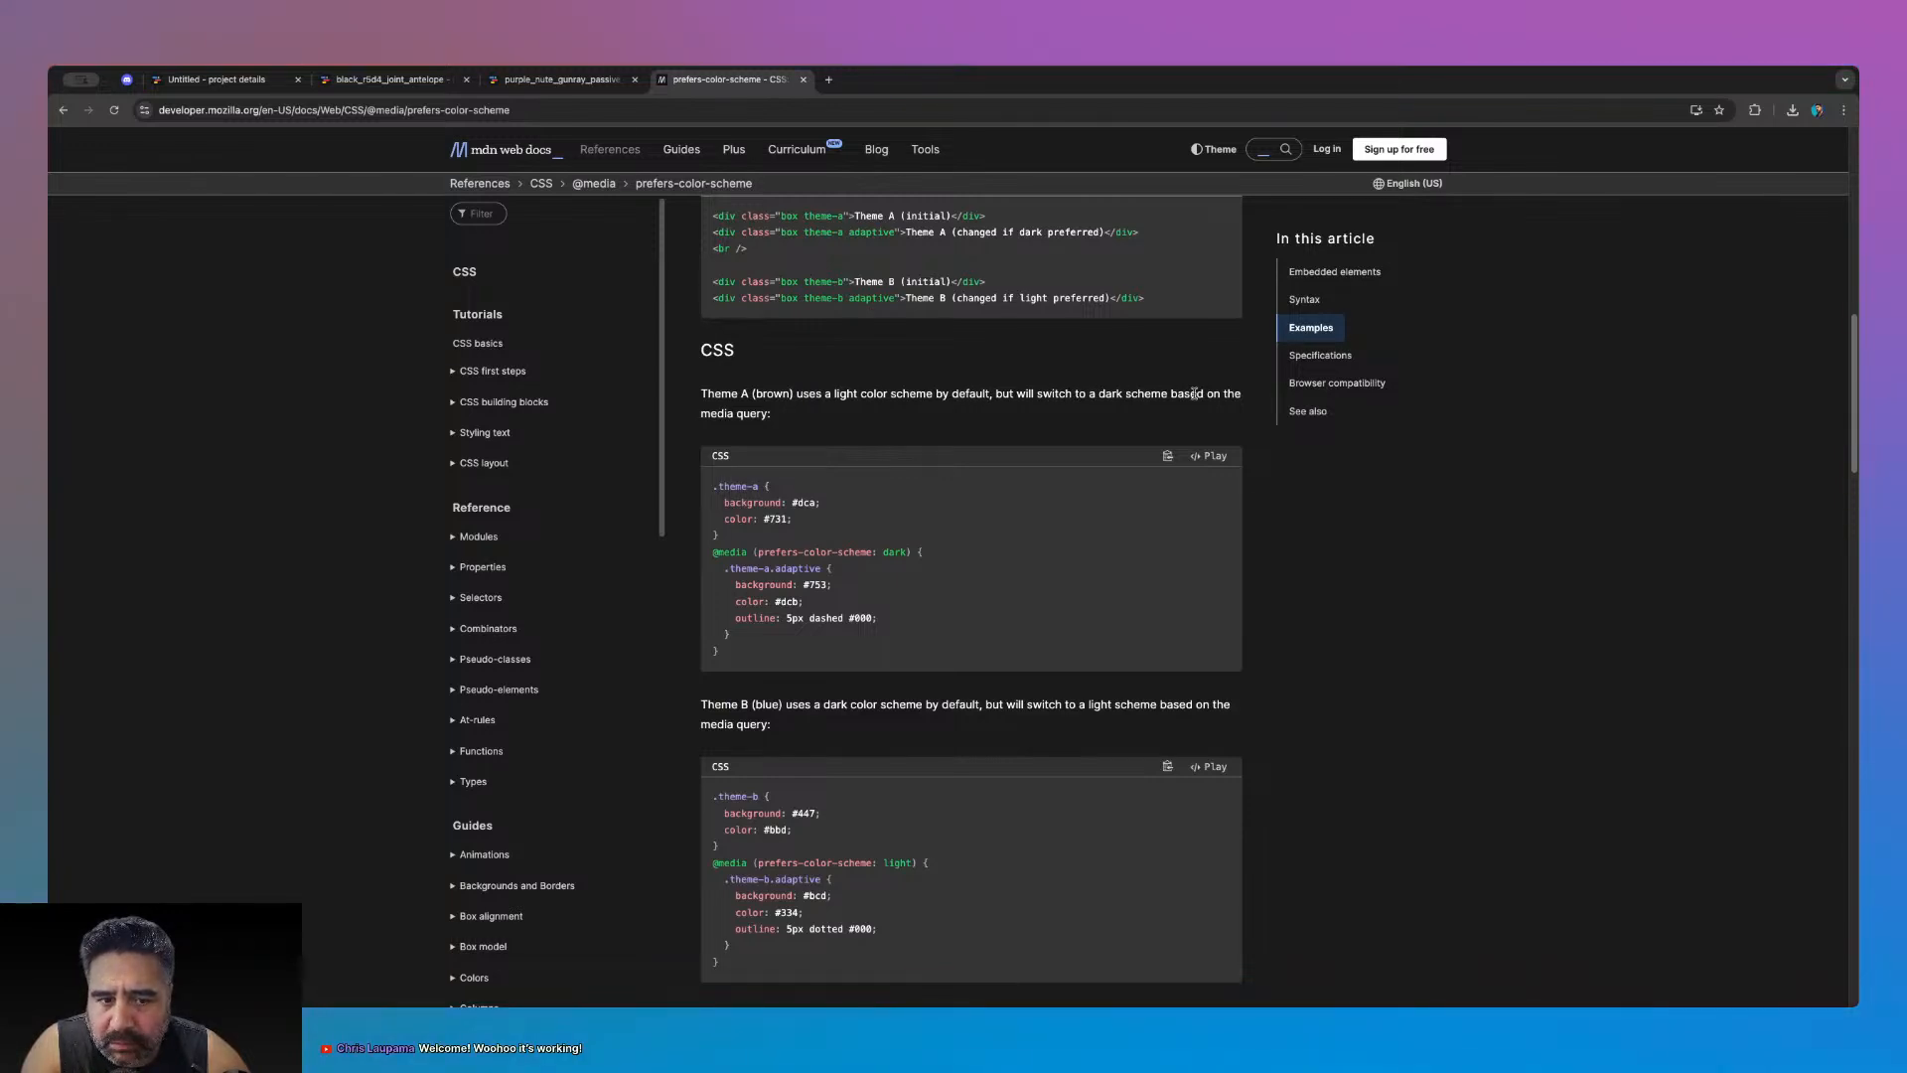
{"action": "scroll", "coordinate": [795, 487], "scroll_direction": "up", "scroll_amount": 5}
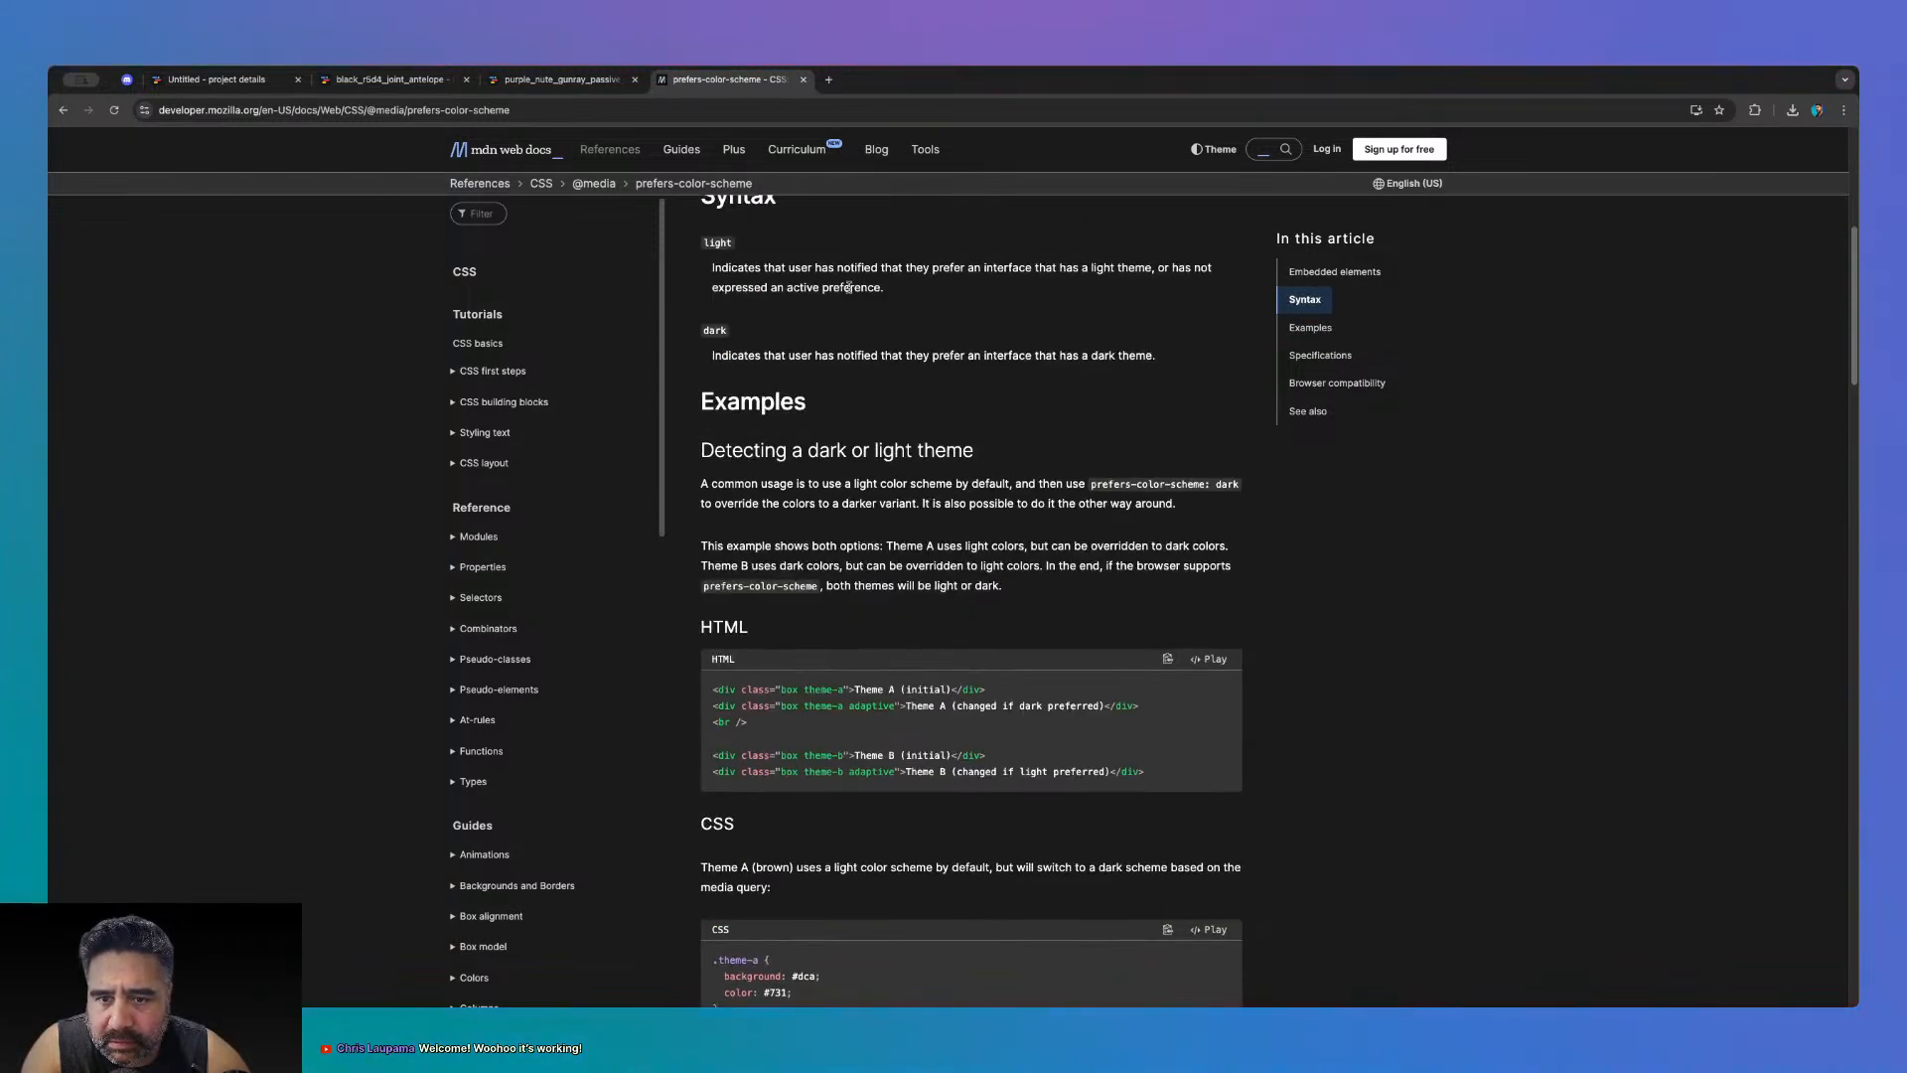
{"action": "scroll", "coordinate": [894, 444], "scroll_direction": "up", "scroll_amount": 5}
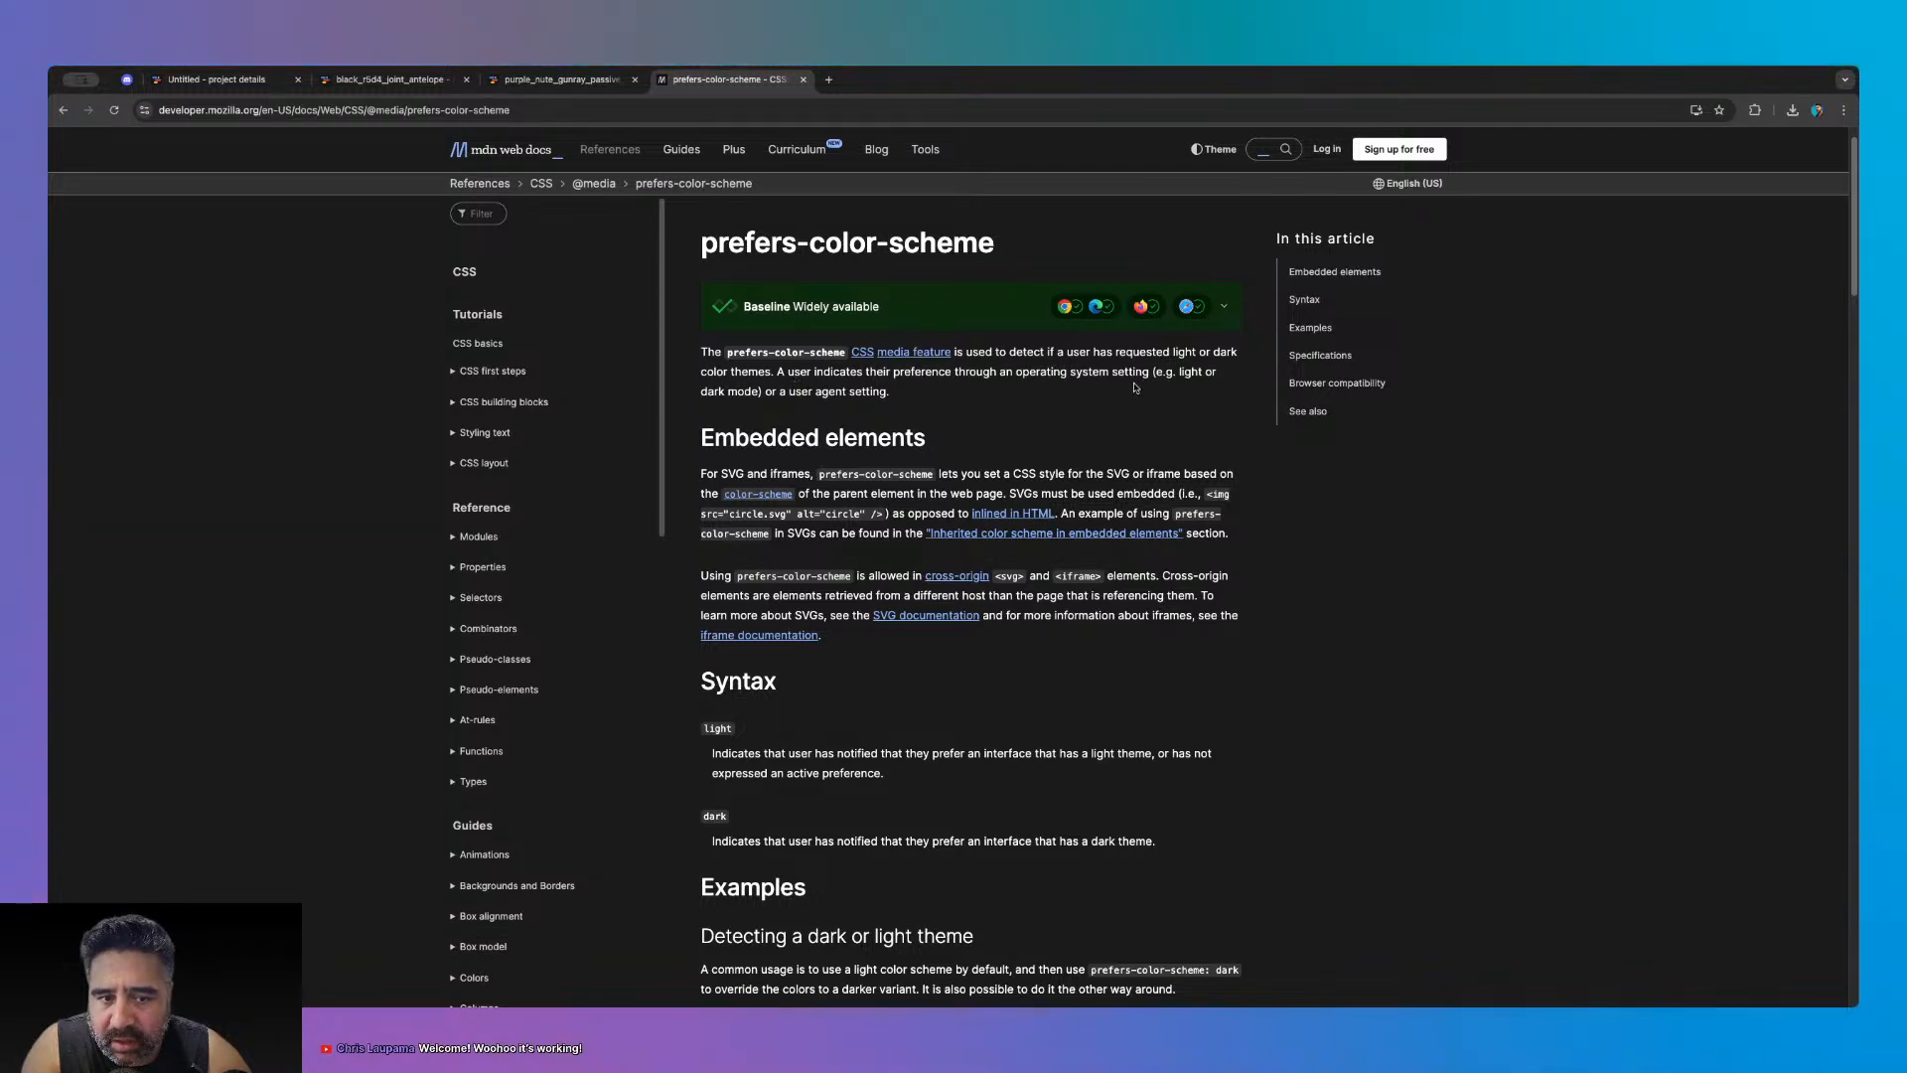
{"action": "left_click_drag", "start_coordinate": [1013, 396], "coordinate": [778, 372]}
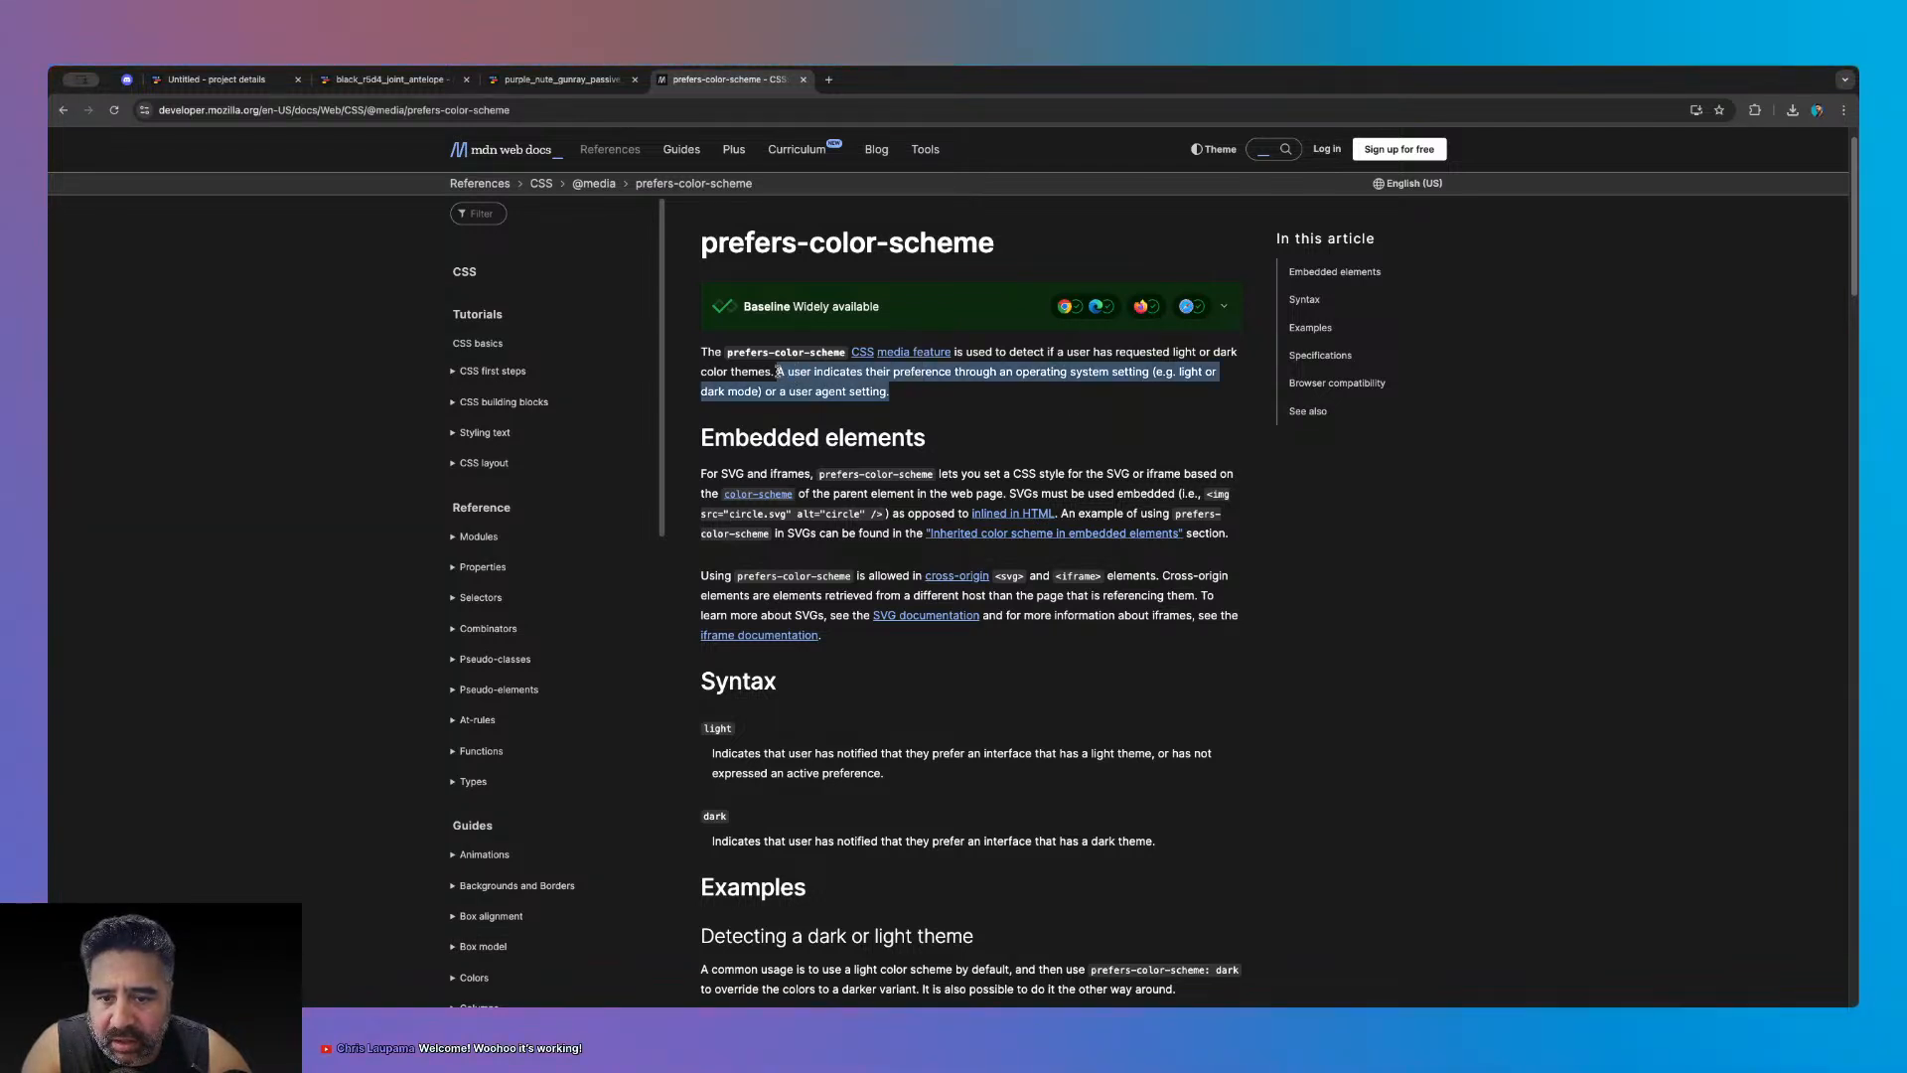
{"action": "left_click", "coordinate": [156, 80]}
{"action": "left_click", "coordinate": [388, 79]}
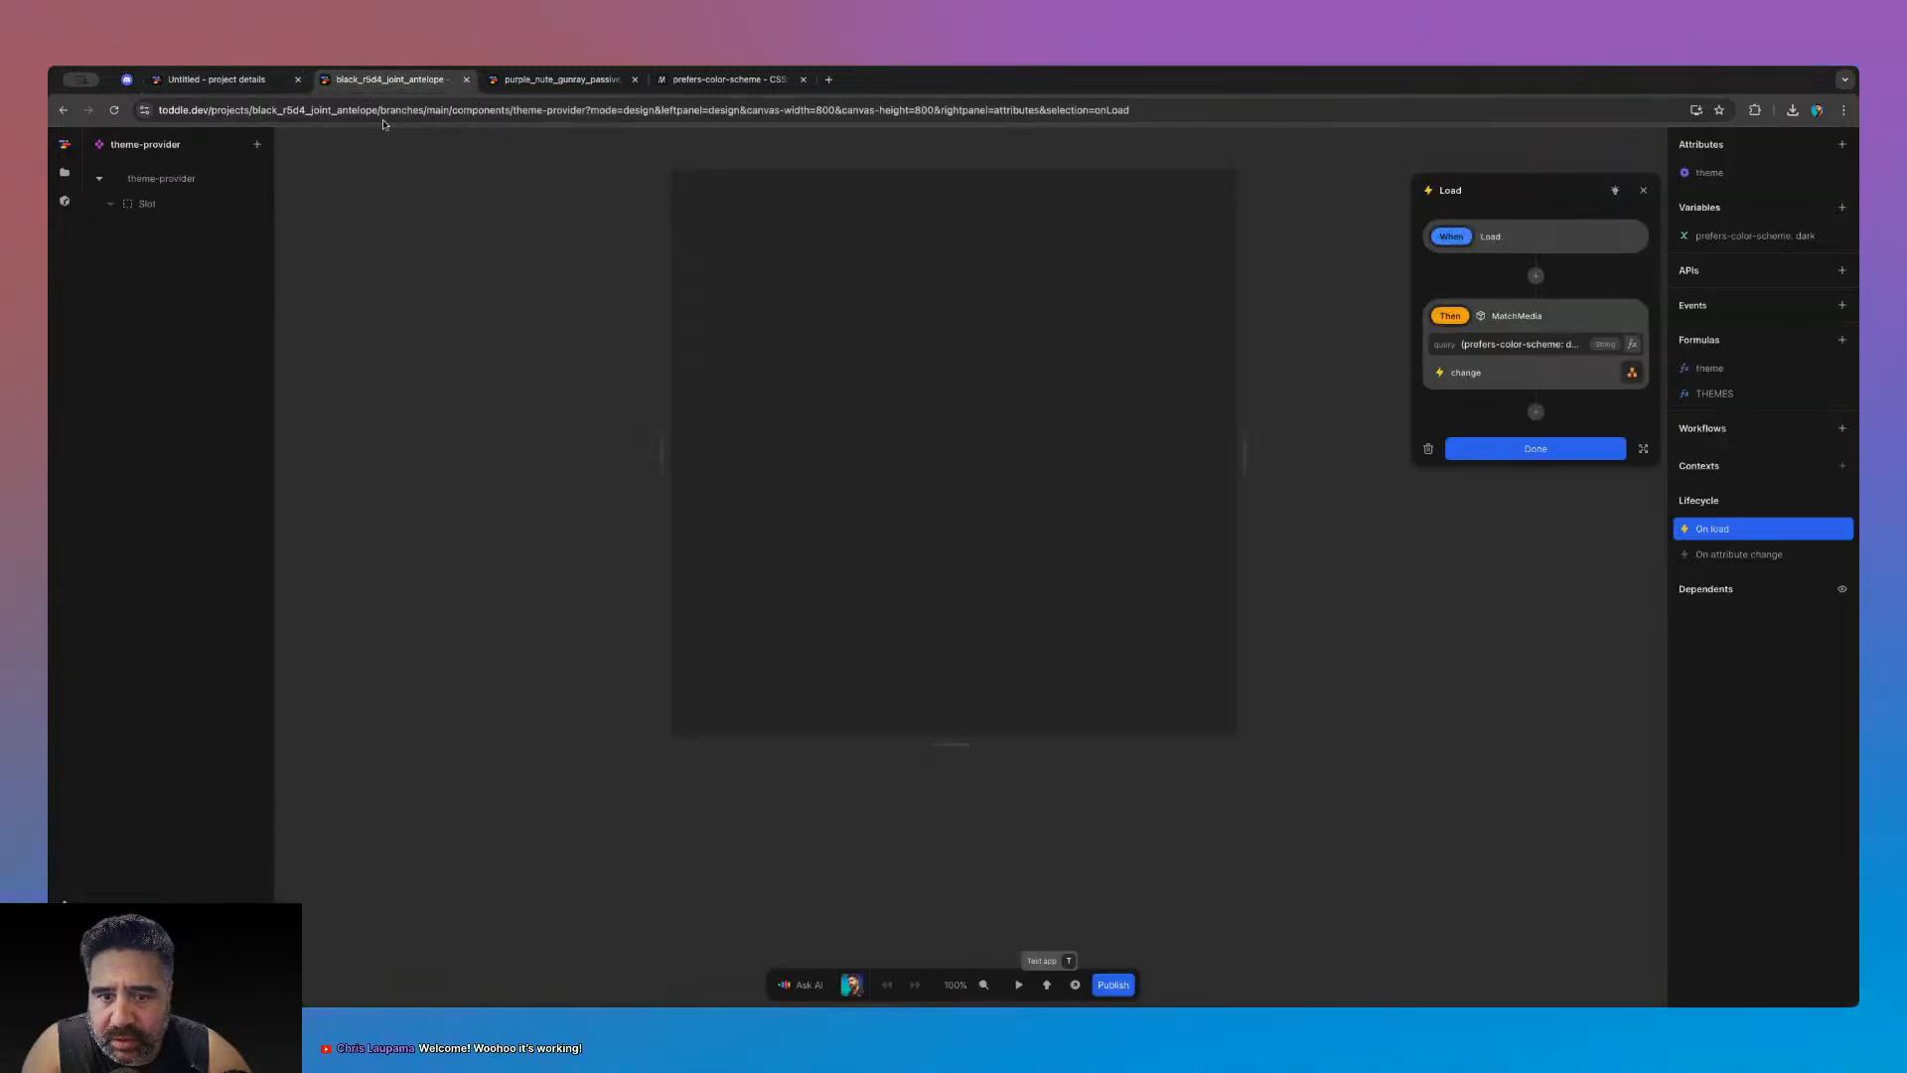
- Examine the MatchMedia query text and its change event action
{"action": "left_click", "coordinate": [1485, 346]}
{"action": "left_click", "coordinate": [1482, 345]}
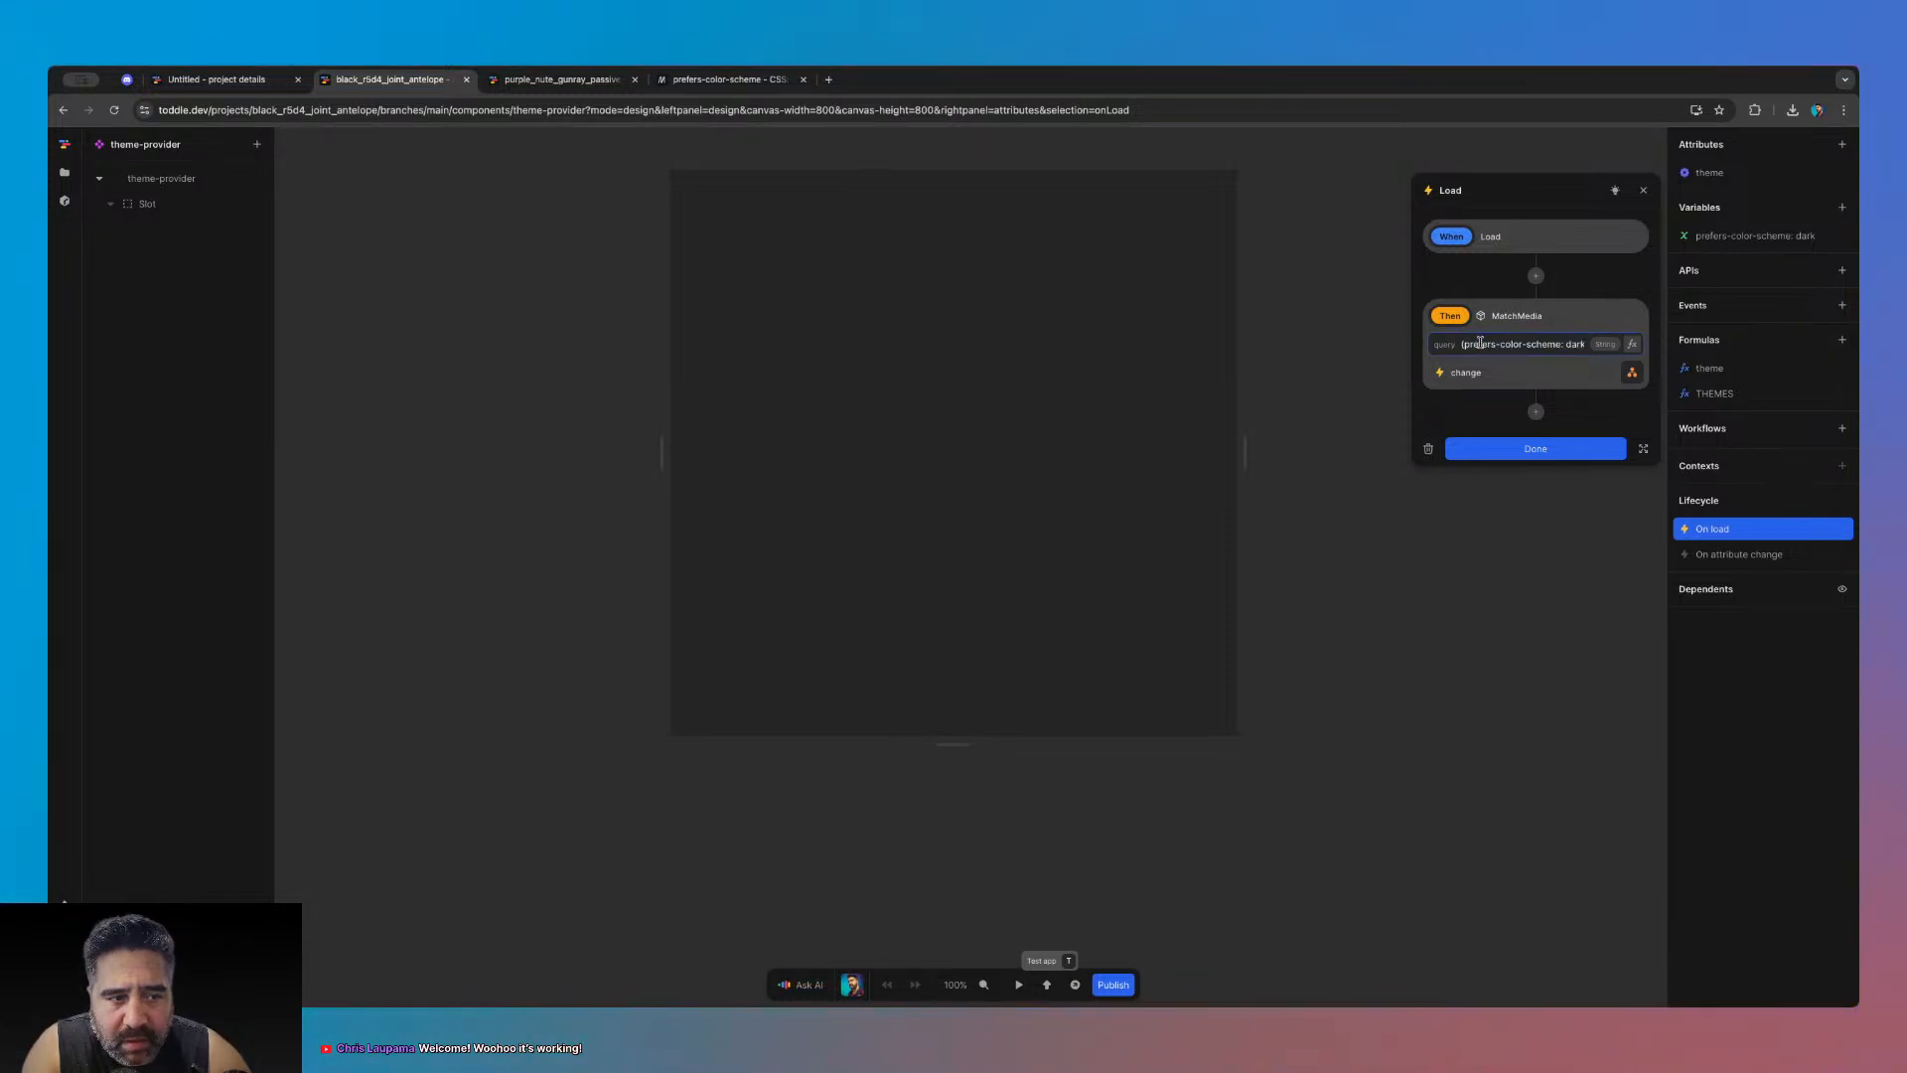
{"action": "left_click_drag", "start_coordinate": [1480, 342], "coordinate": [1595, 348]}
{"action": "left_click", "coordinate": [1560, 344]}
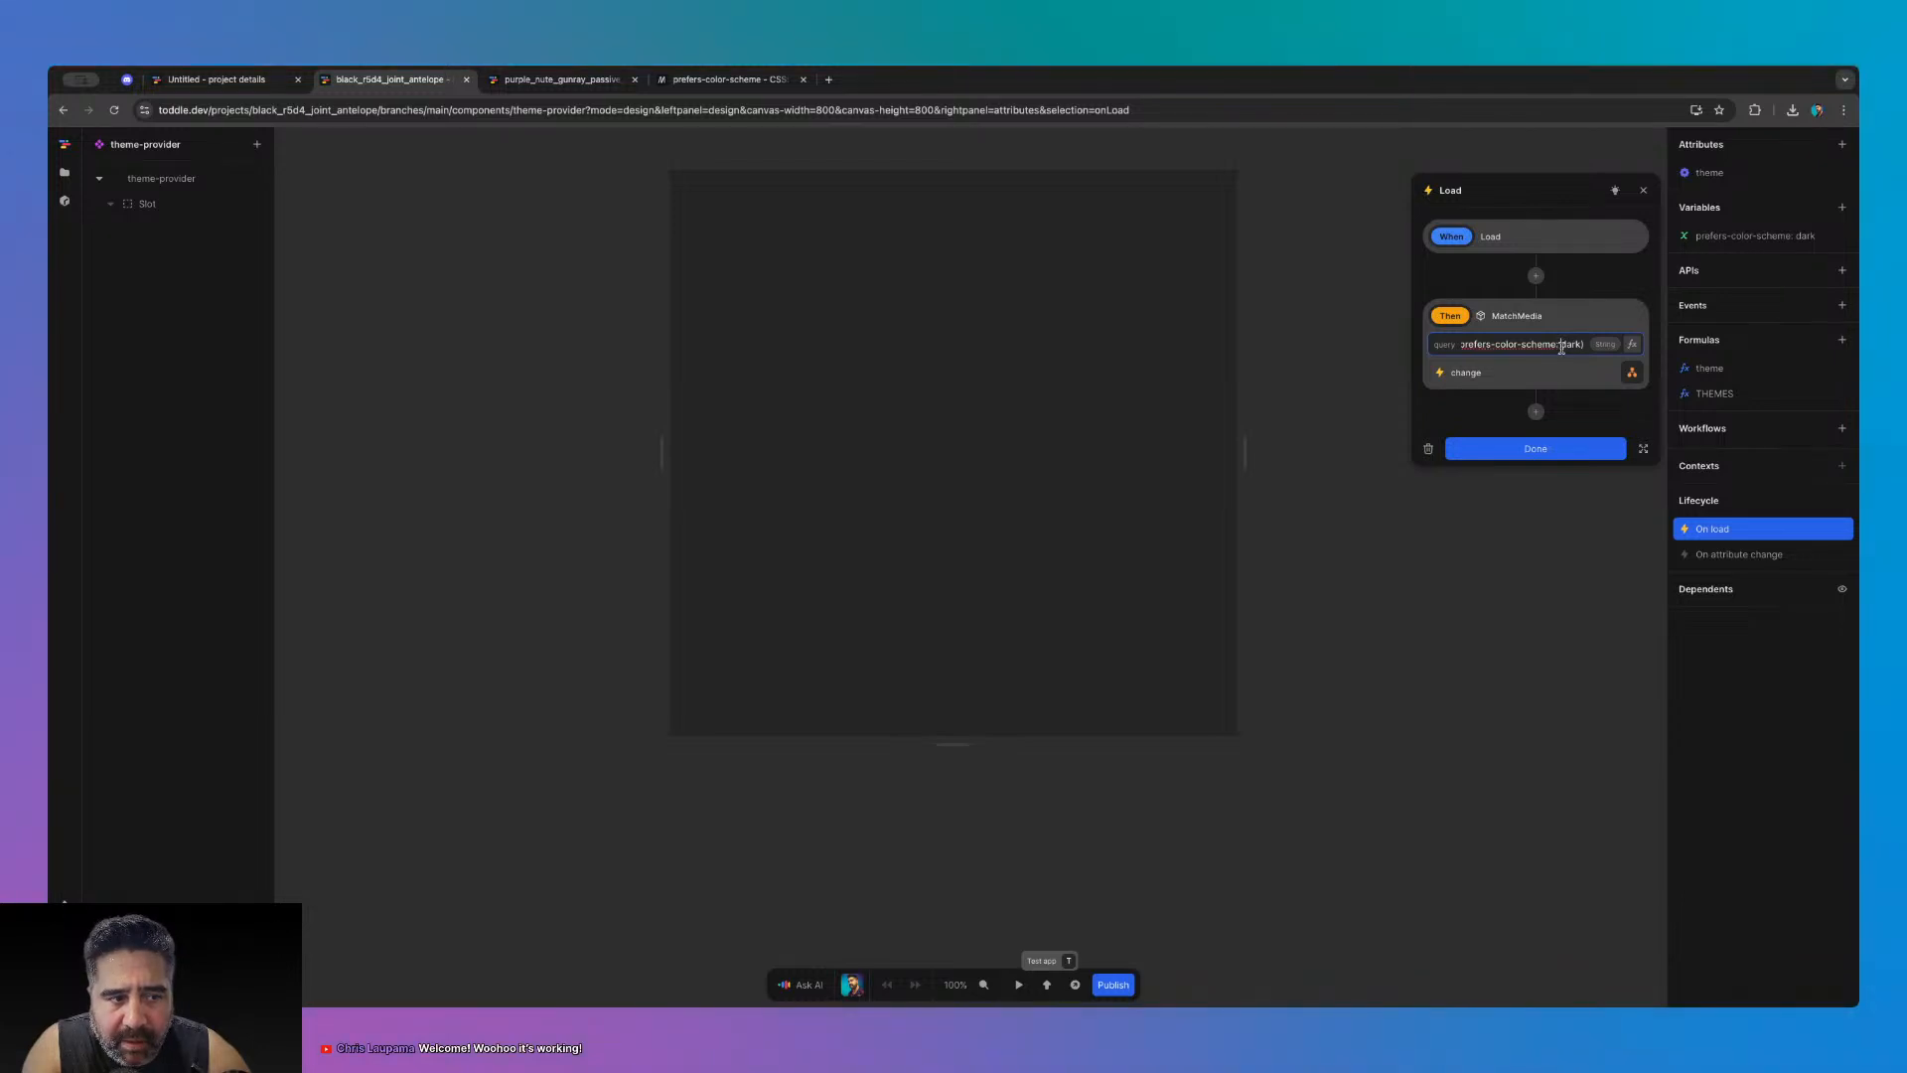
{"action": "left_click", "coordinate": [1632, 373]}
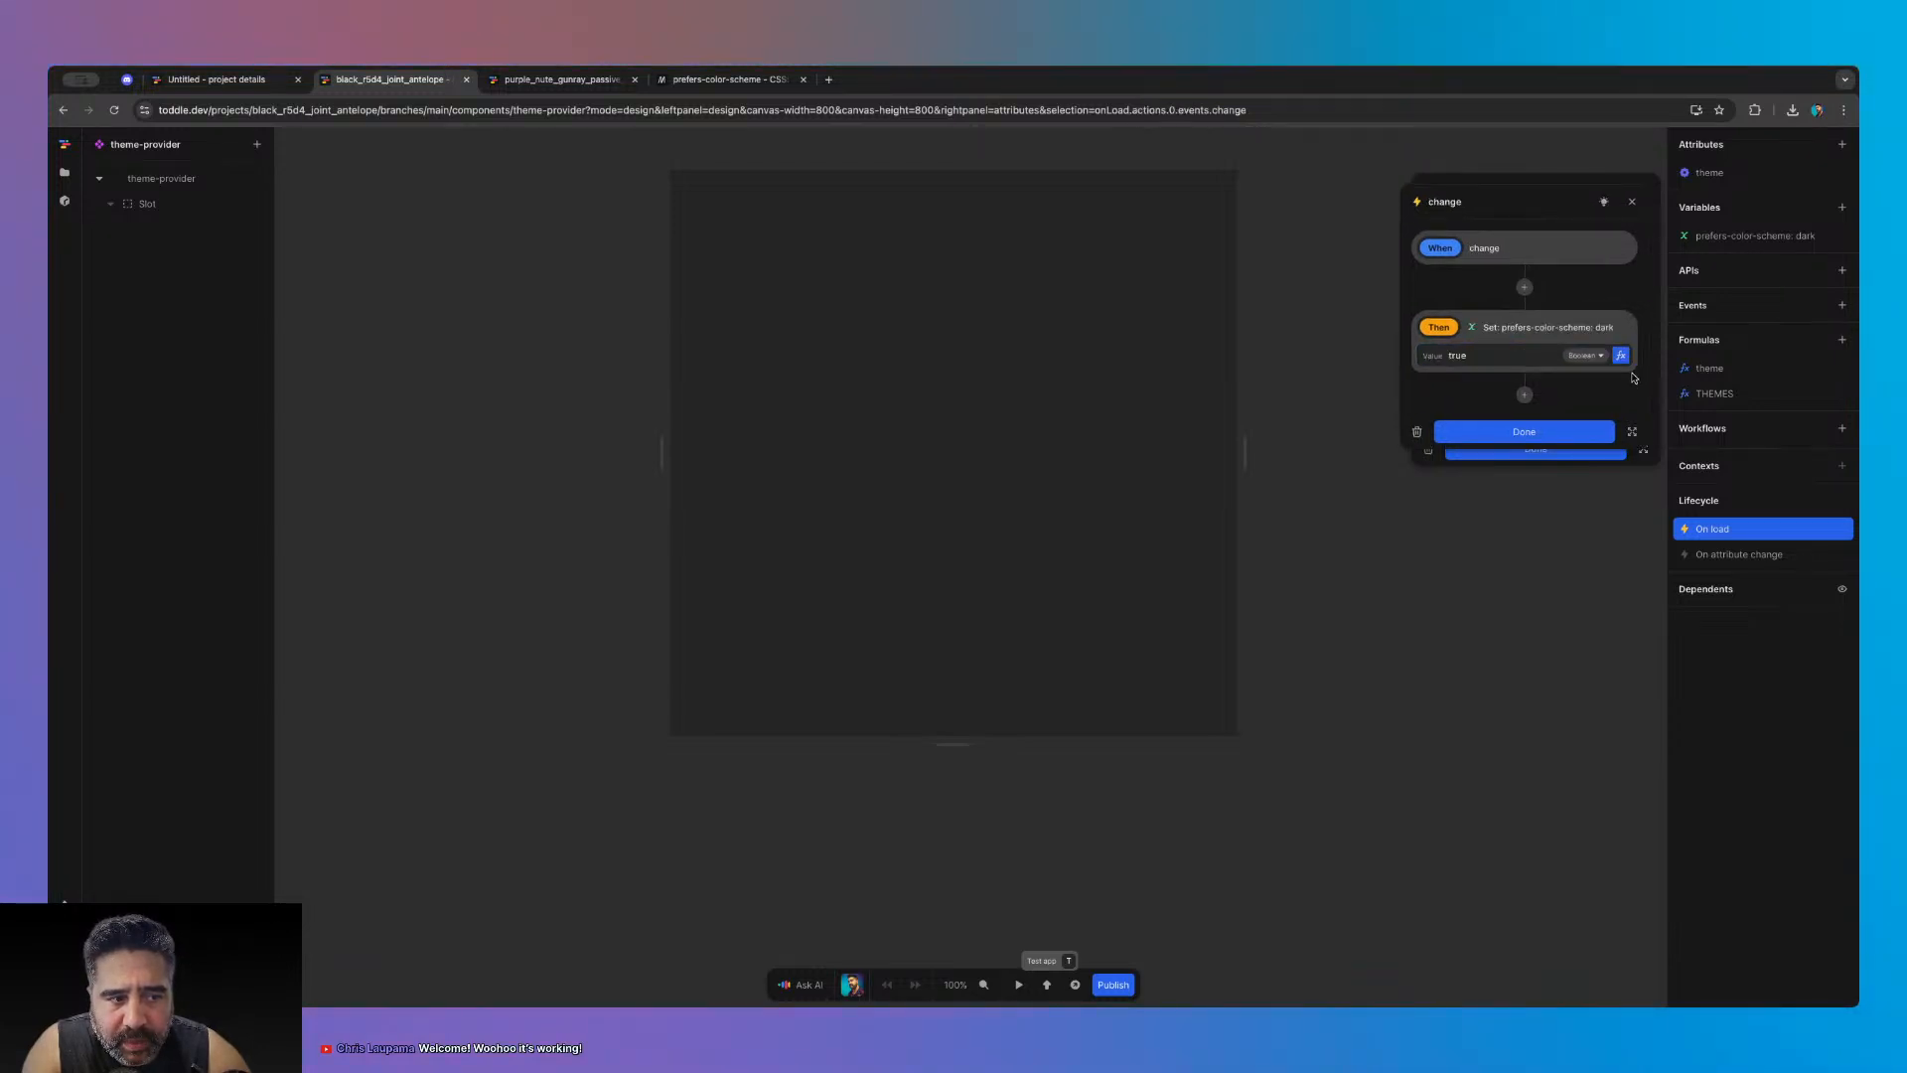
{"action": "left_click", "coordinate": [1563, 438]}
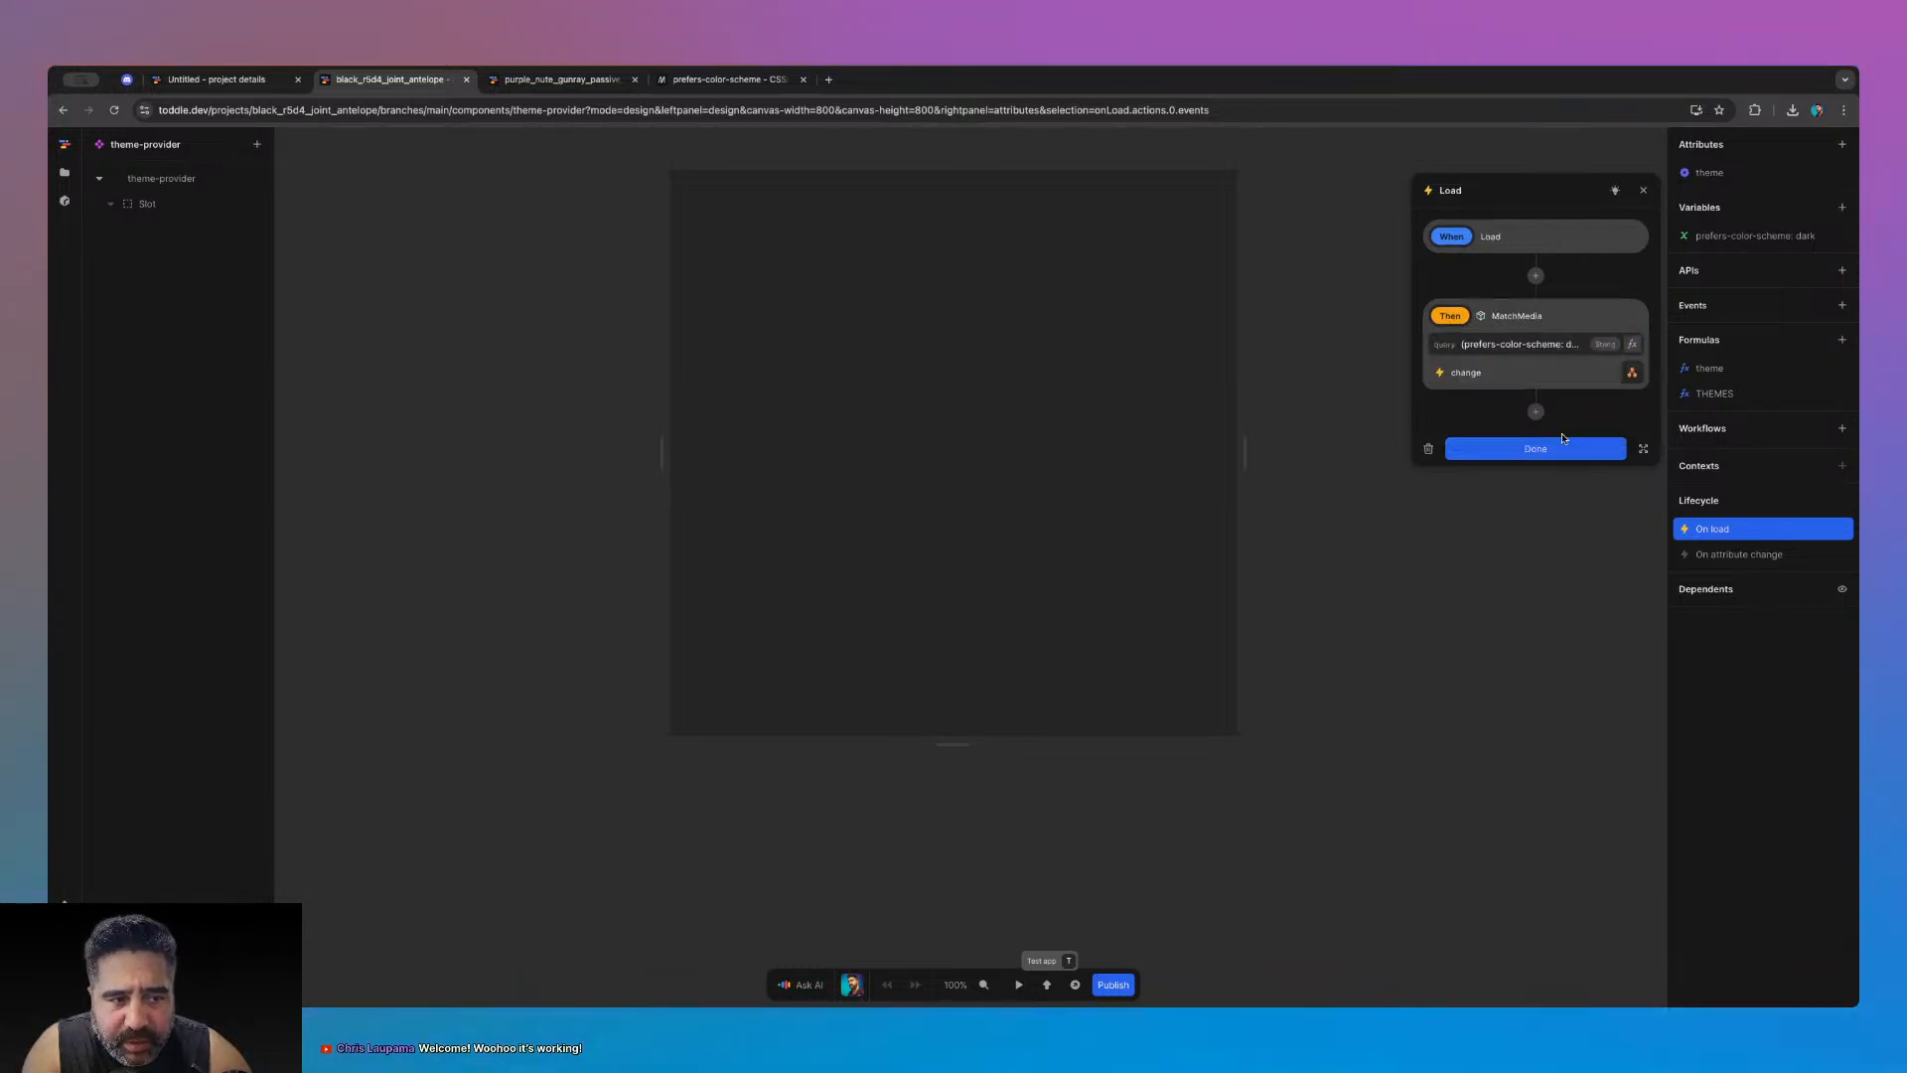
- Recheck the query and change event, close the workflow, and view the prefers-color-scheme: dark variable
{"action": "left_click_drag", "start_coordinate": [1461, 345], "coordinate": [1601, 347]}
{"action": "left_click", "coordinate": [1570, 346]}
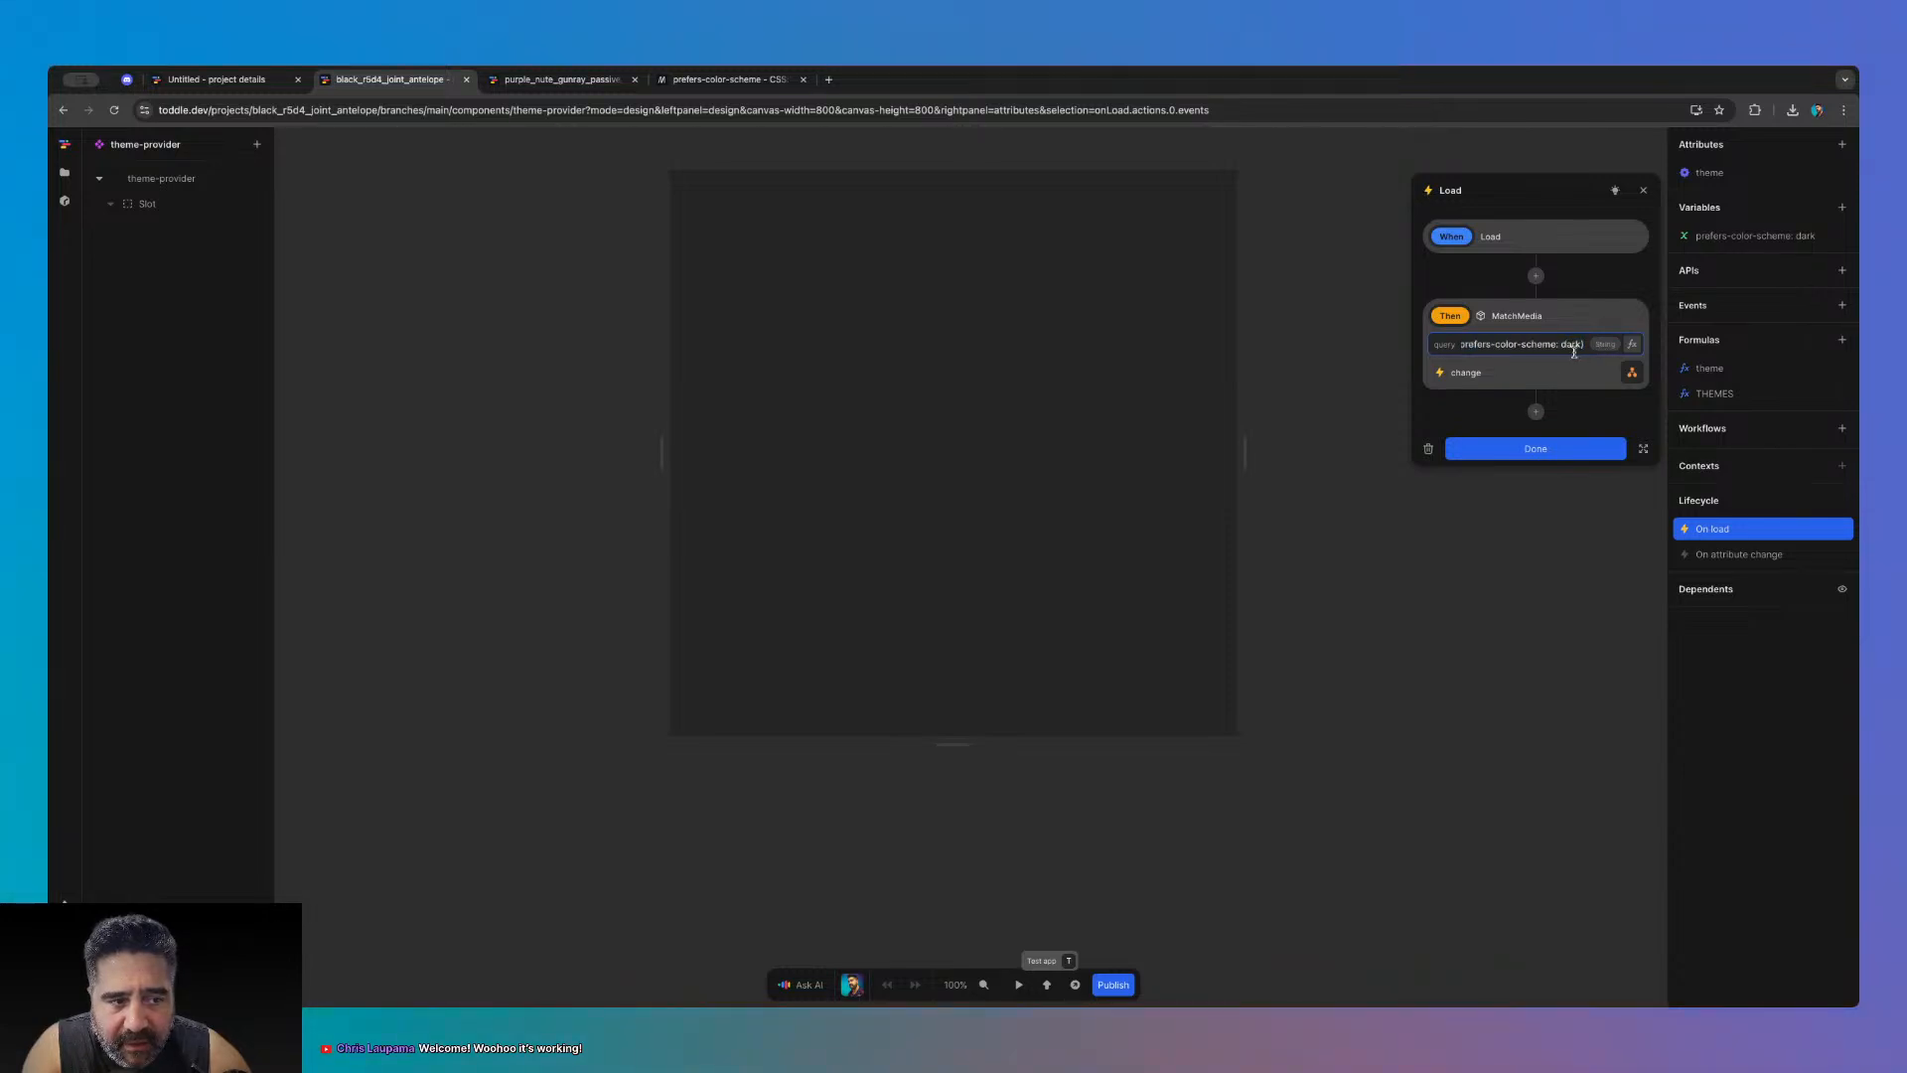
{"action": "left_click", "coordinate": [1630, 372]}
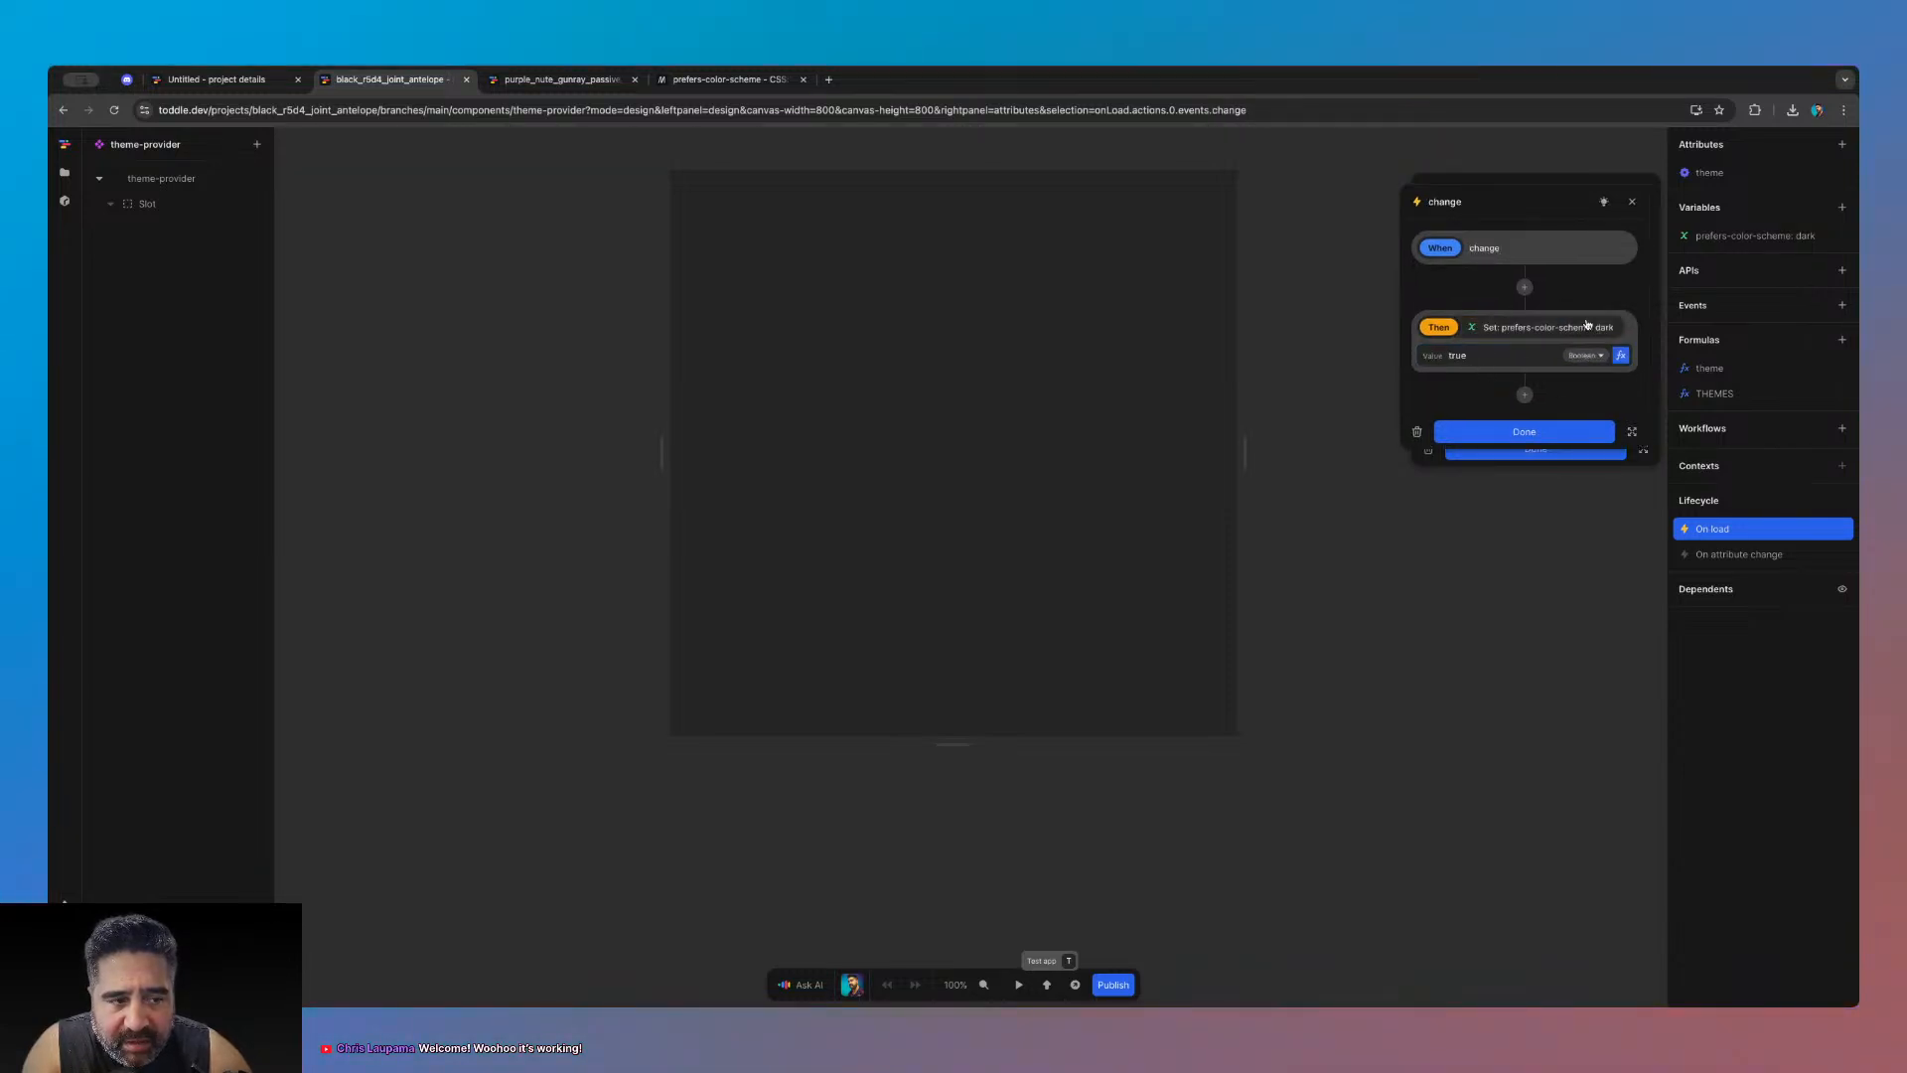
{"action": "left_click", "coordinate": [1504, 438]}
{"action": "left_click", "coordinate": [1506, 445]}
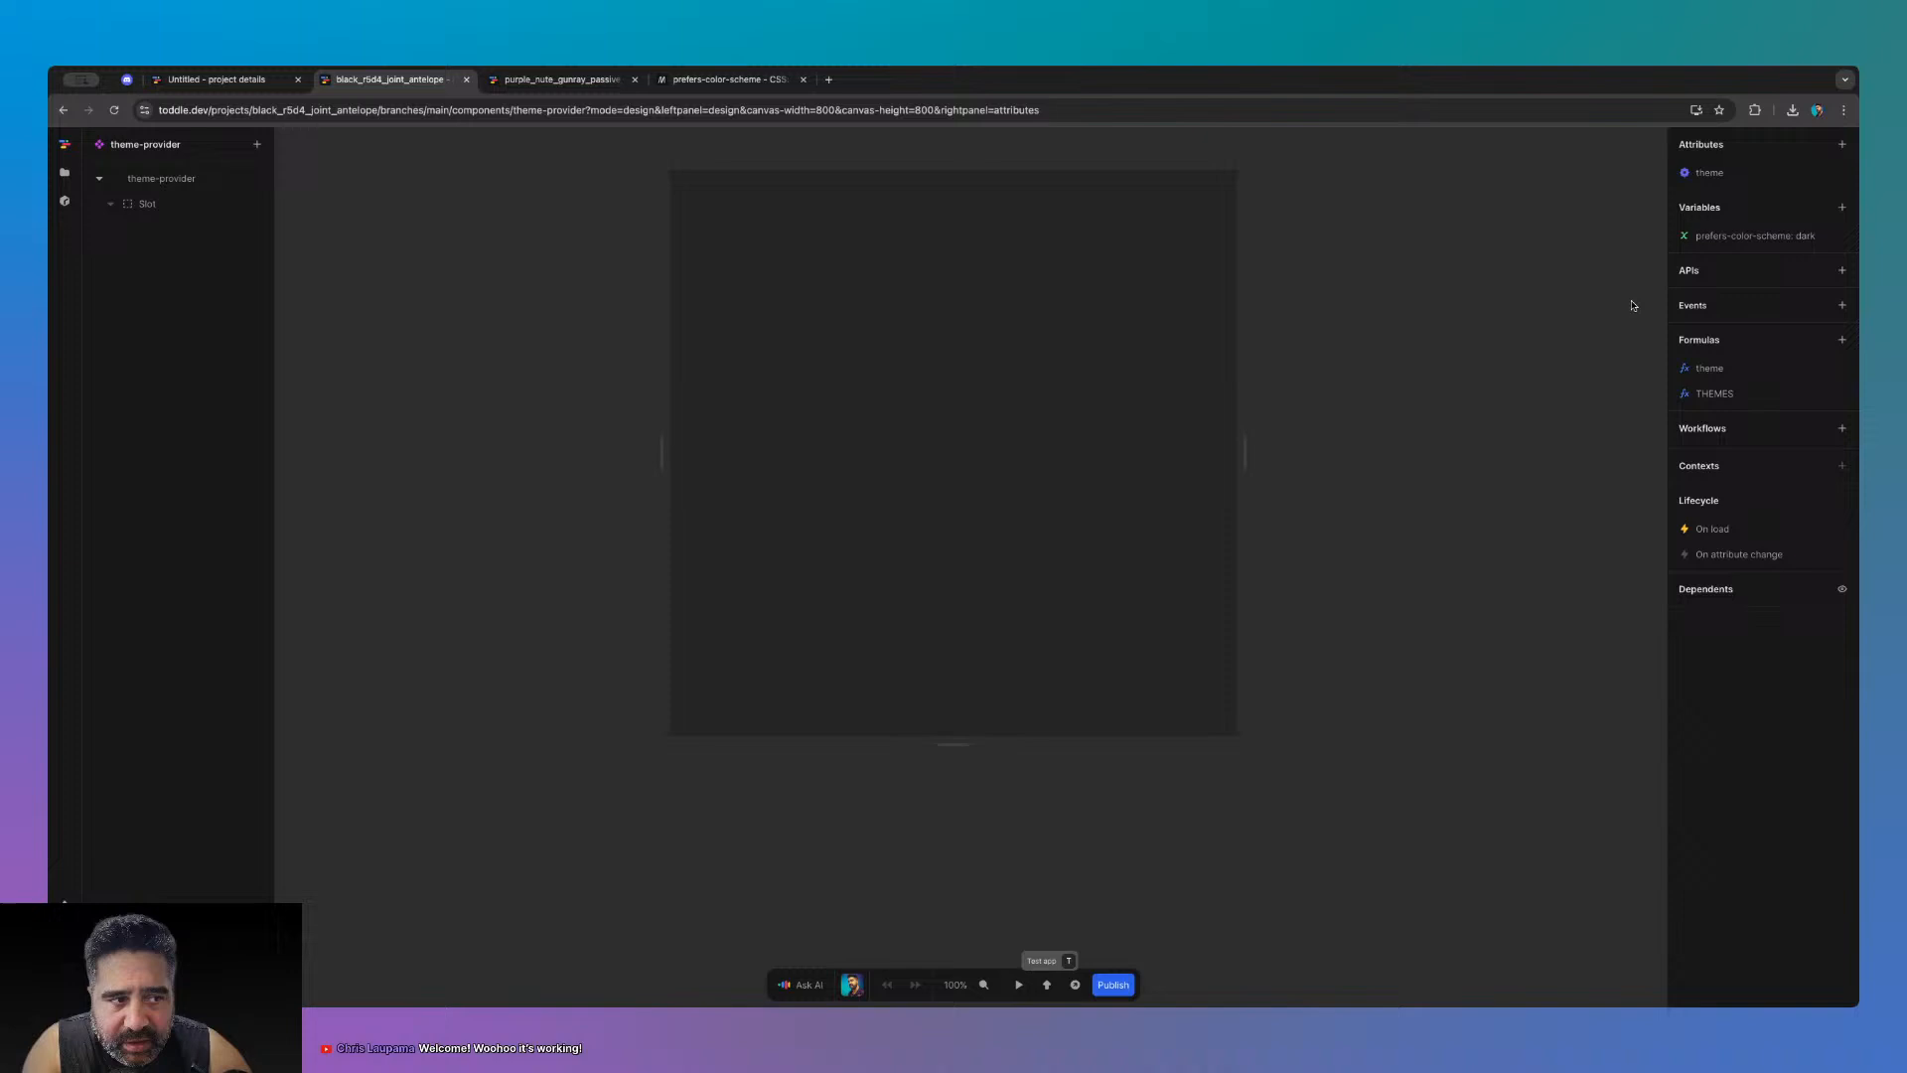
{"action": "left_click", "coordinate": [1736, 236]}
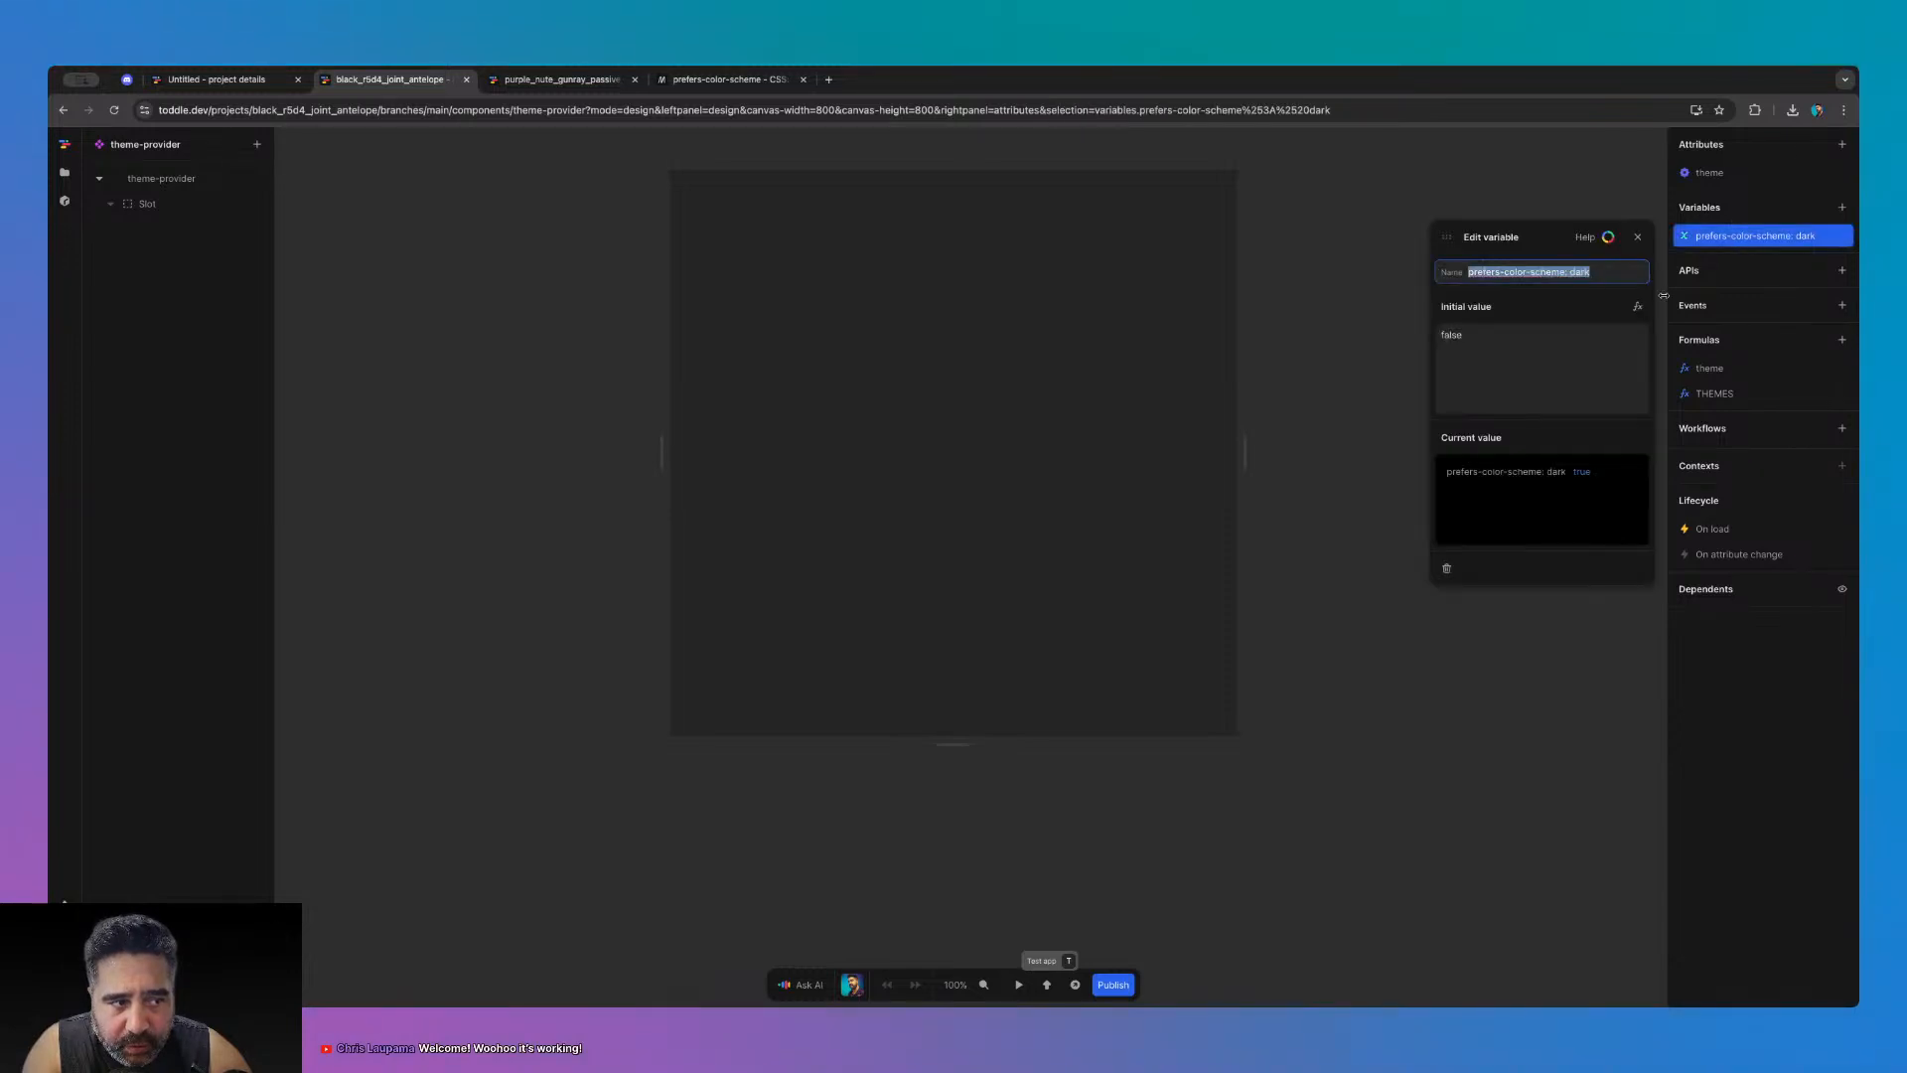
{"action": "left_click", "coordinate": [1637, 237]}
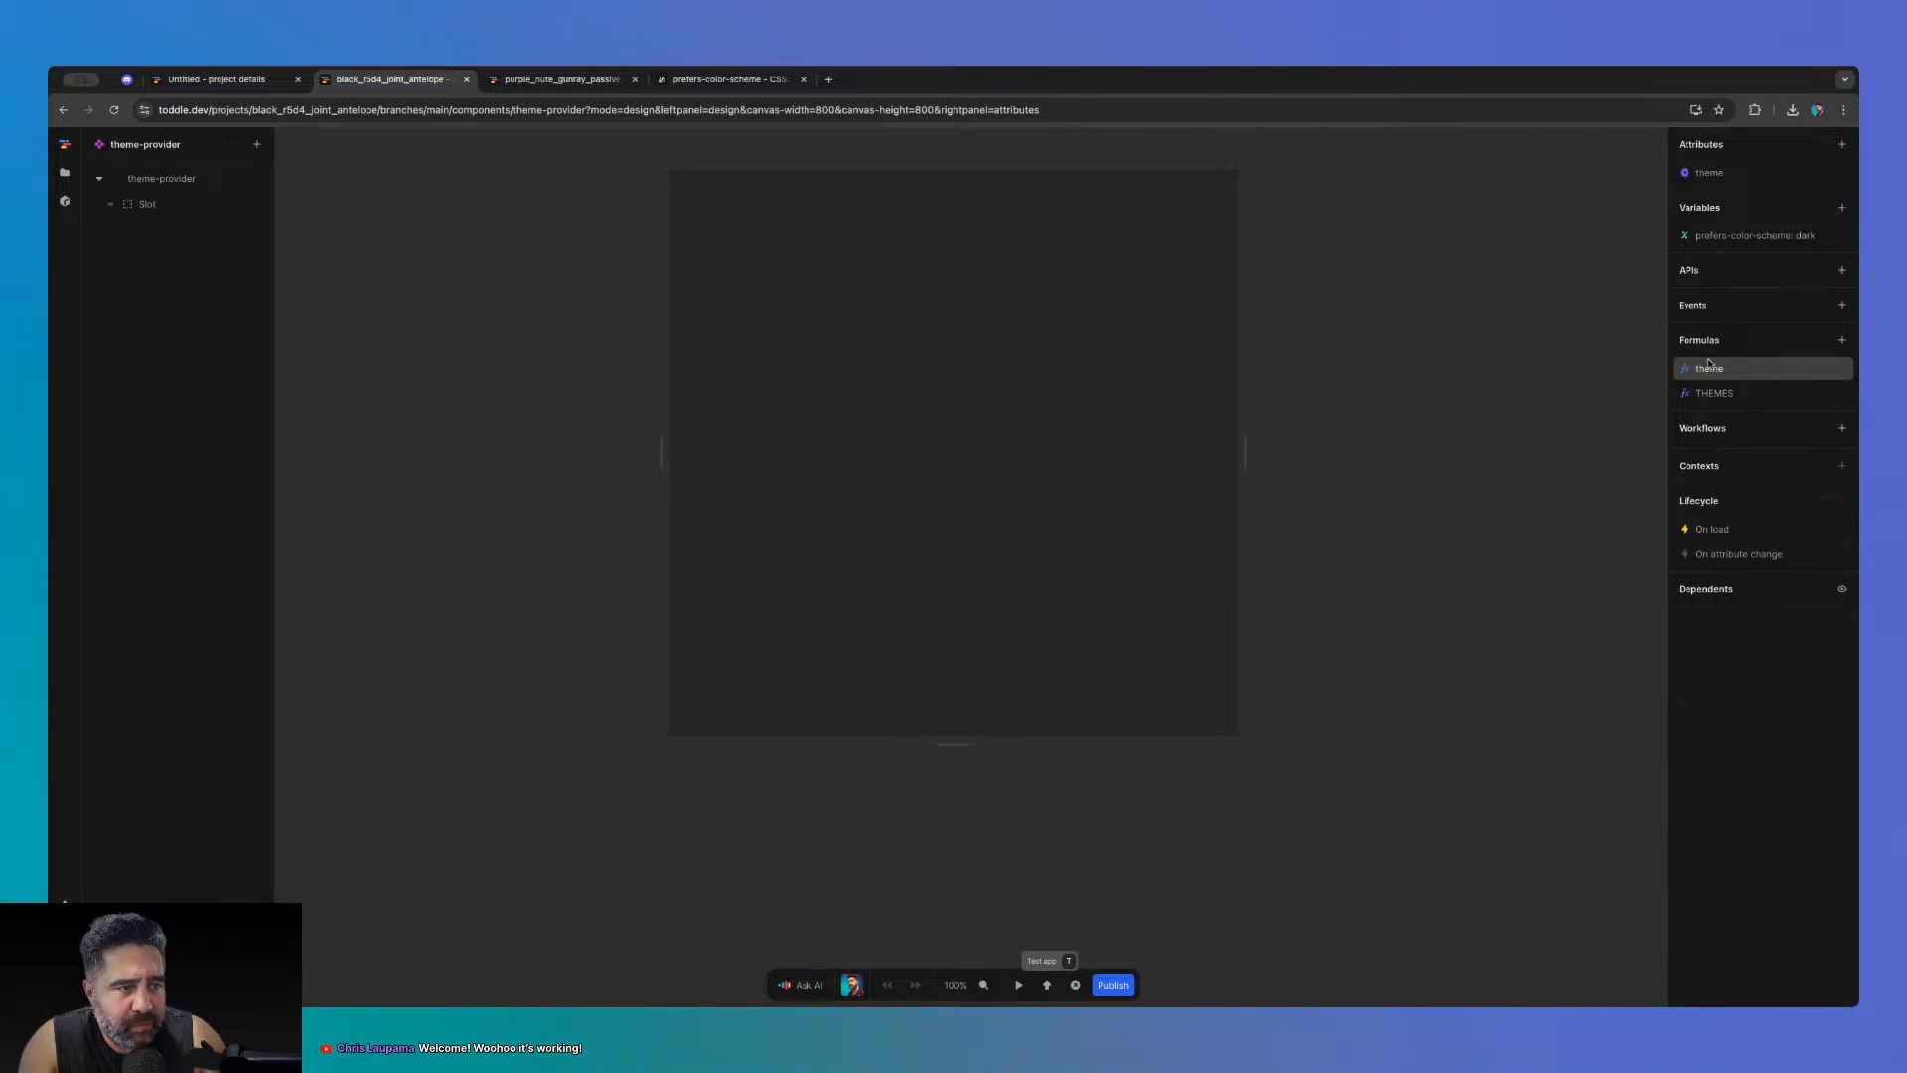
- Browse THEMES' grey-50 to grey-900 values, then list theme-provider's dependent components (HomePage)
{"action": "left_click", "coordinate": [1733, 392]}
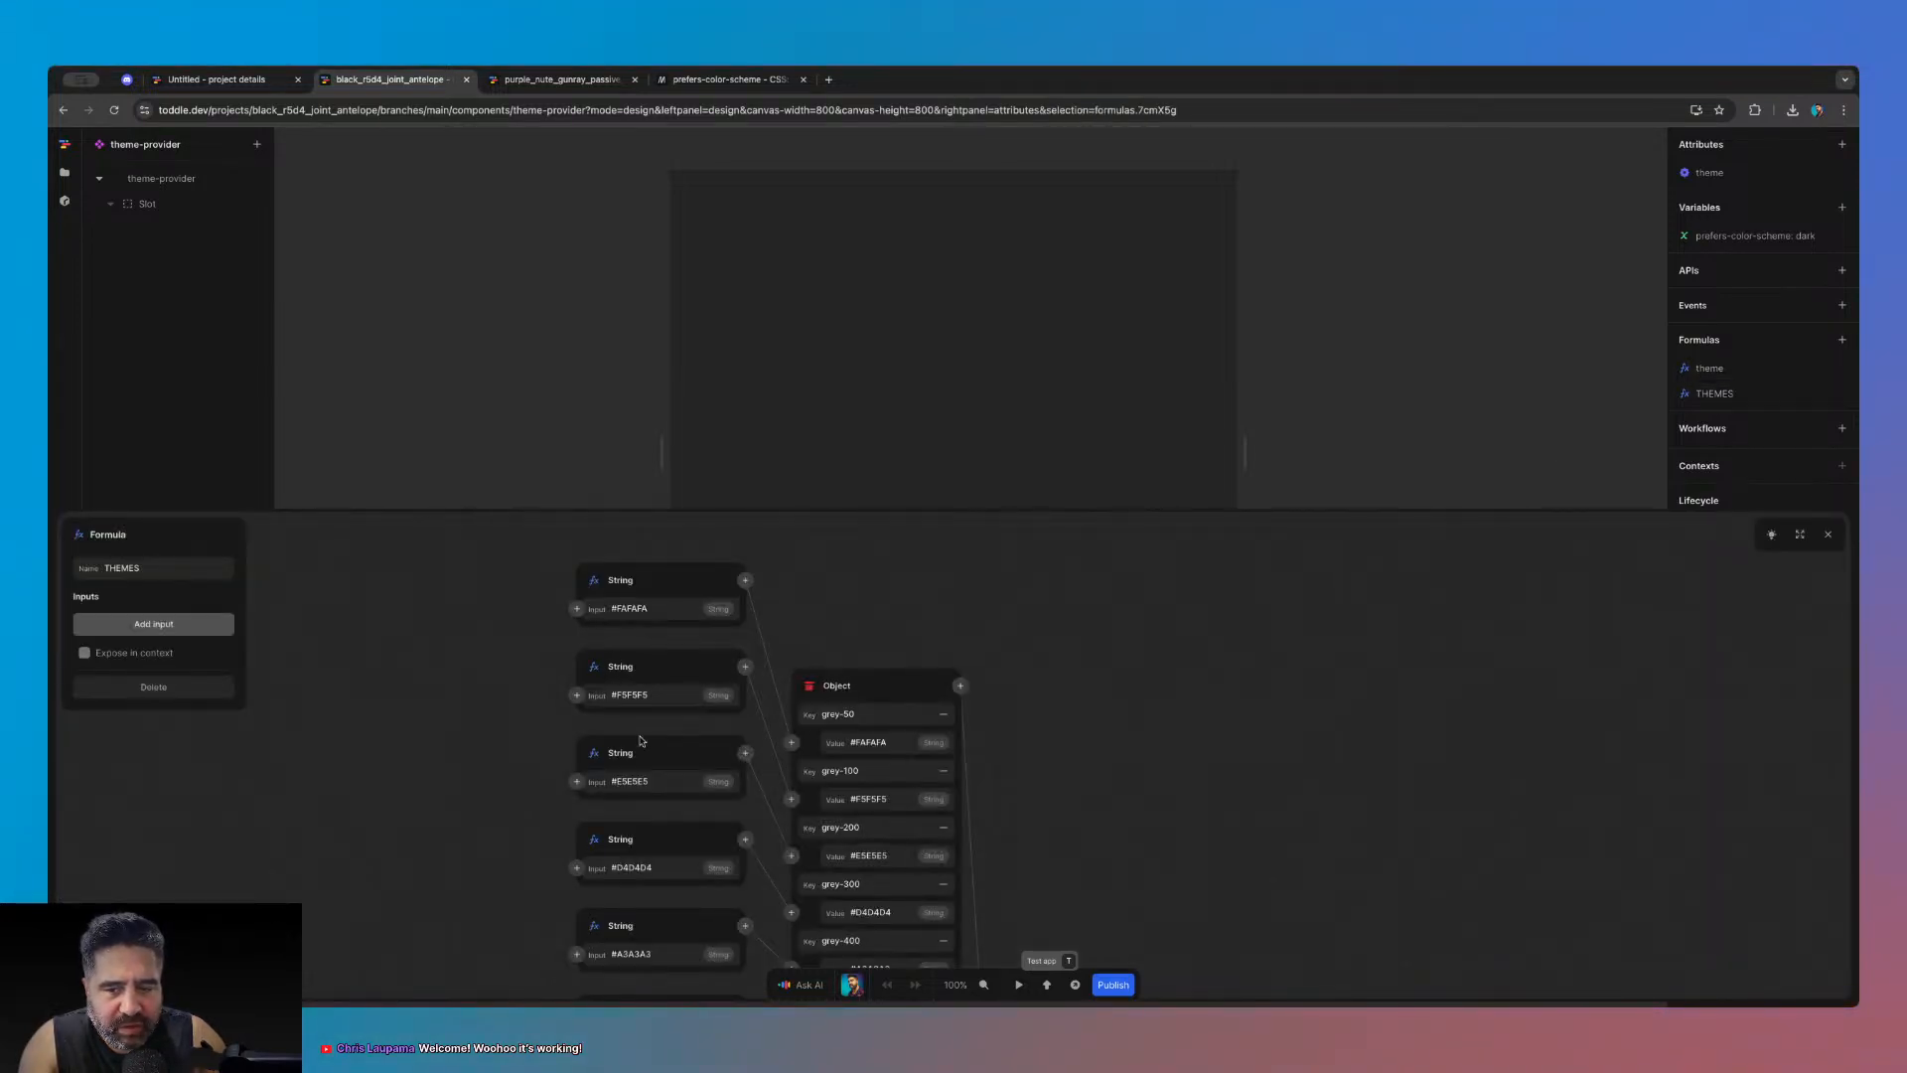
{"action": "scroll", "coordinate": [1068, 822], "scroll_direction": "up", "scroll_amount": 3}
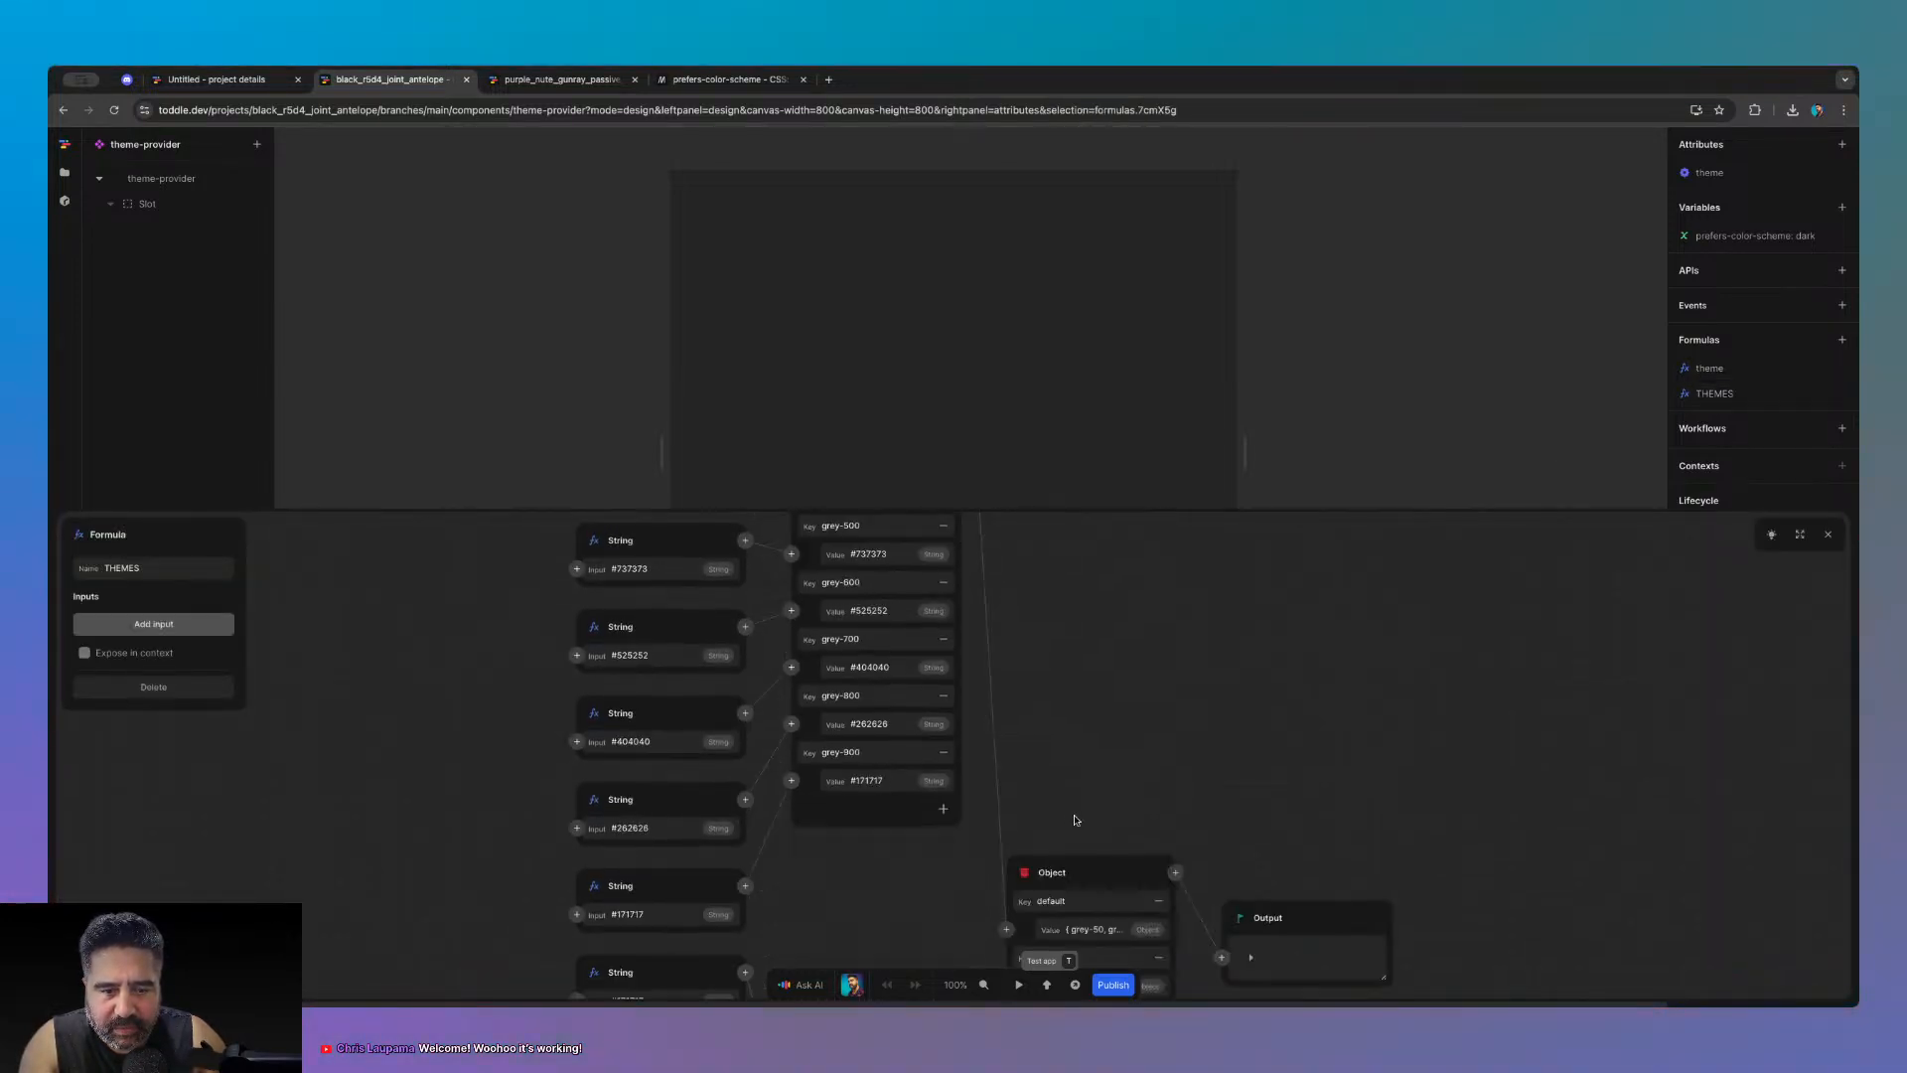
{"action": "left_click", "coordinate": [1828, 534]}
{"action": "left_click", "coordinate": [1733, 393]}
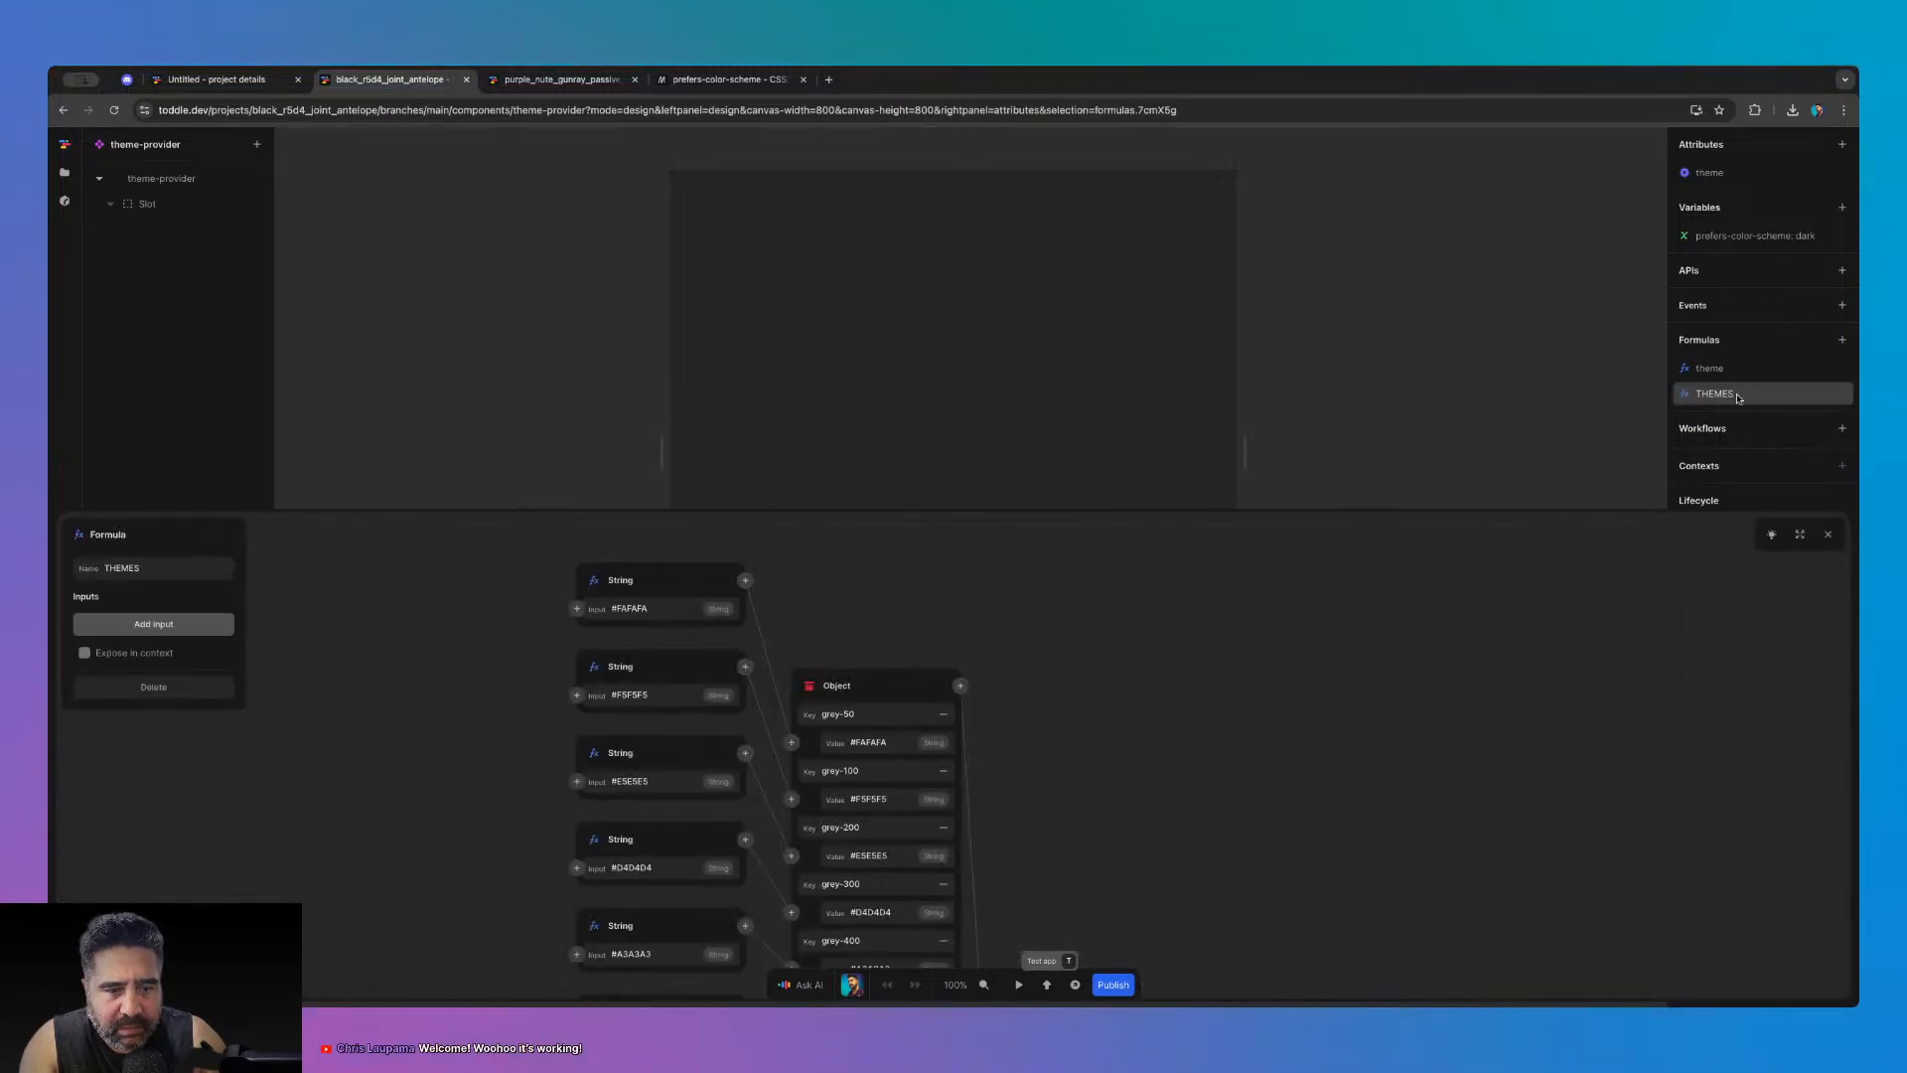
{"action": "left_click", "coordinate": [1829, 535]}
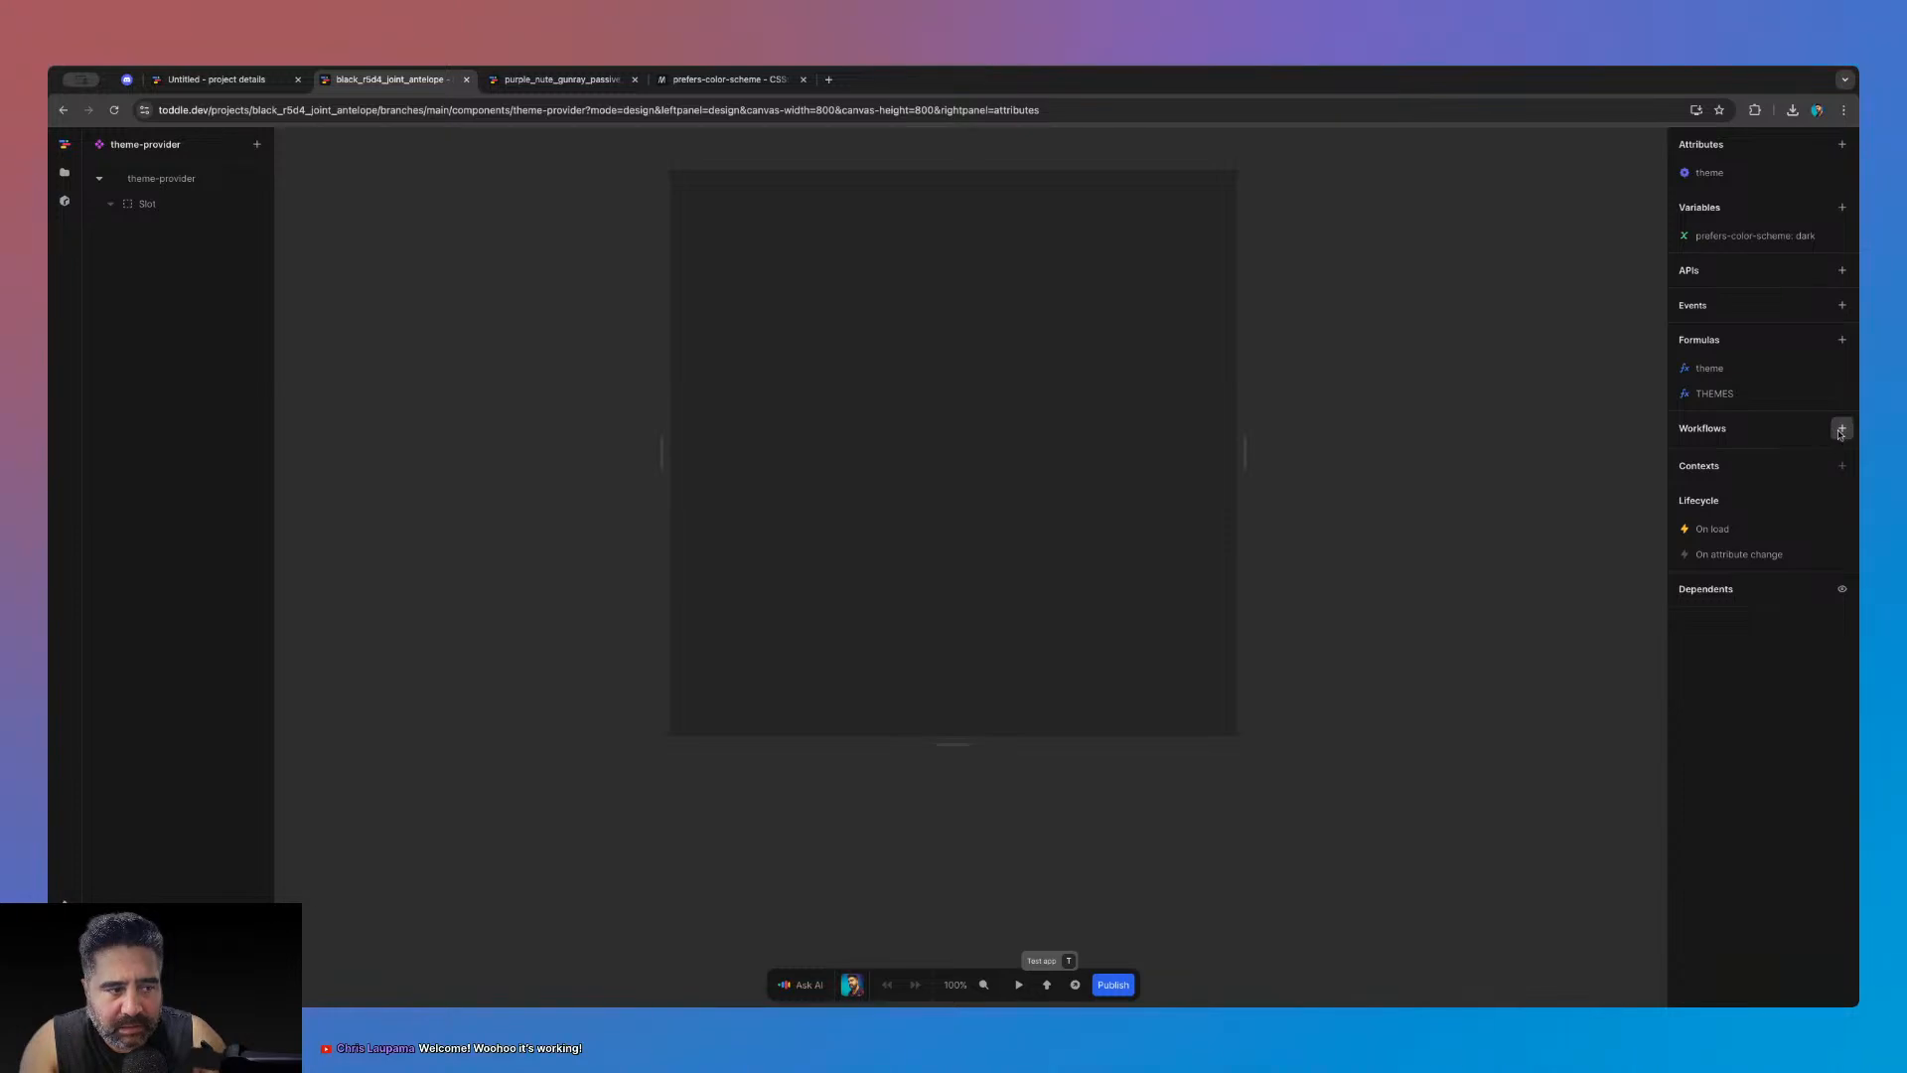
{"action": "left_click", "coordinate": [1842, 588]}
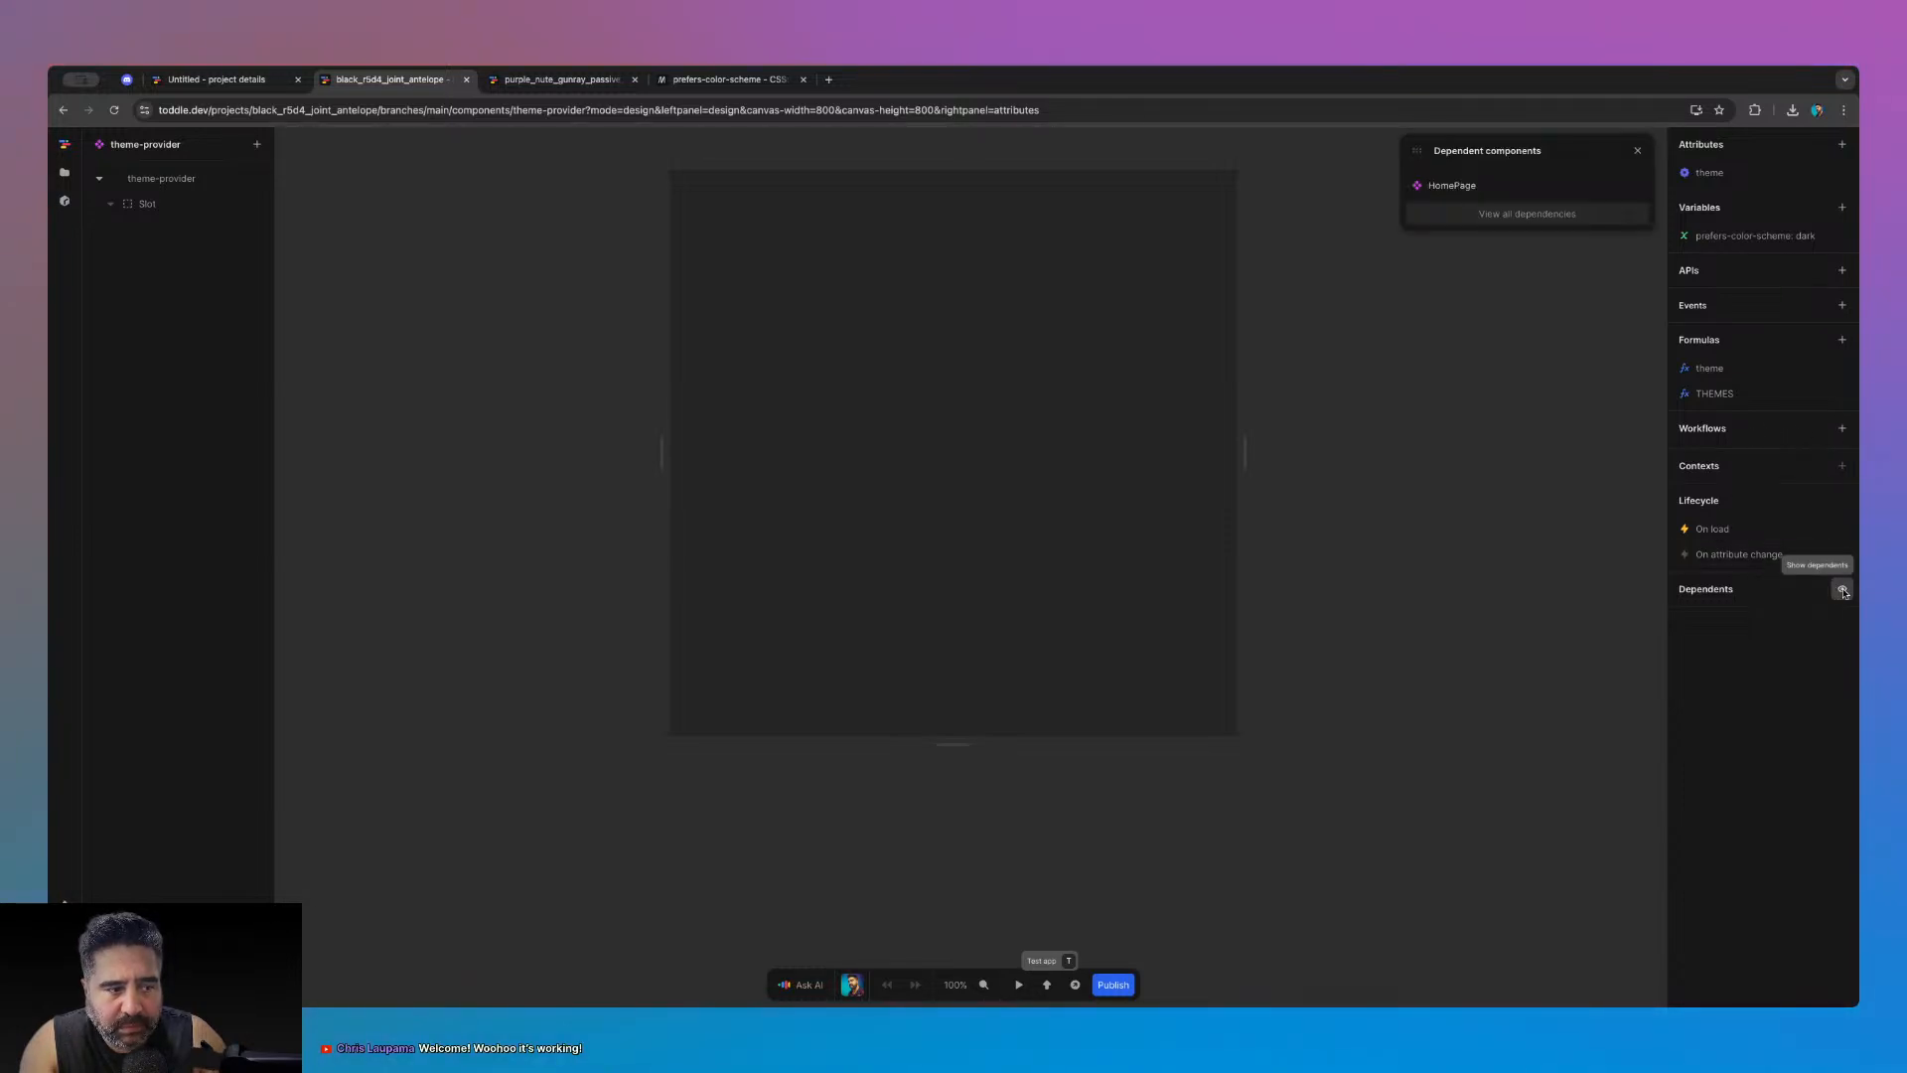
- Verify the on-load change event sets prefers-color-scheme: dark from the event's boolean value, then close everything
{"action": "left_click", "coordinate": [1637, 150]}
{"action": "left_click", "coordinate": [1736, 537]}
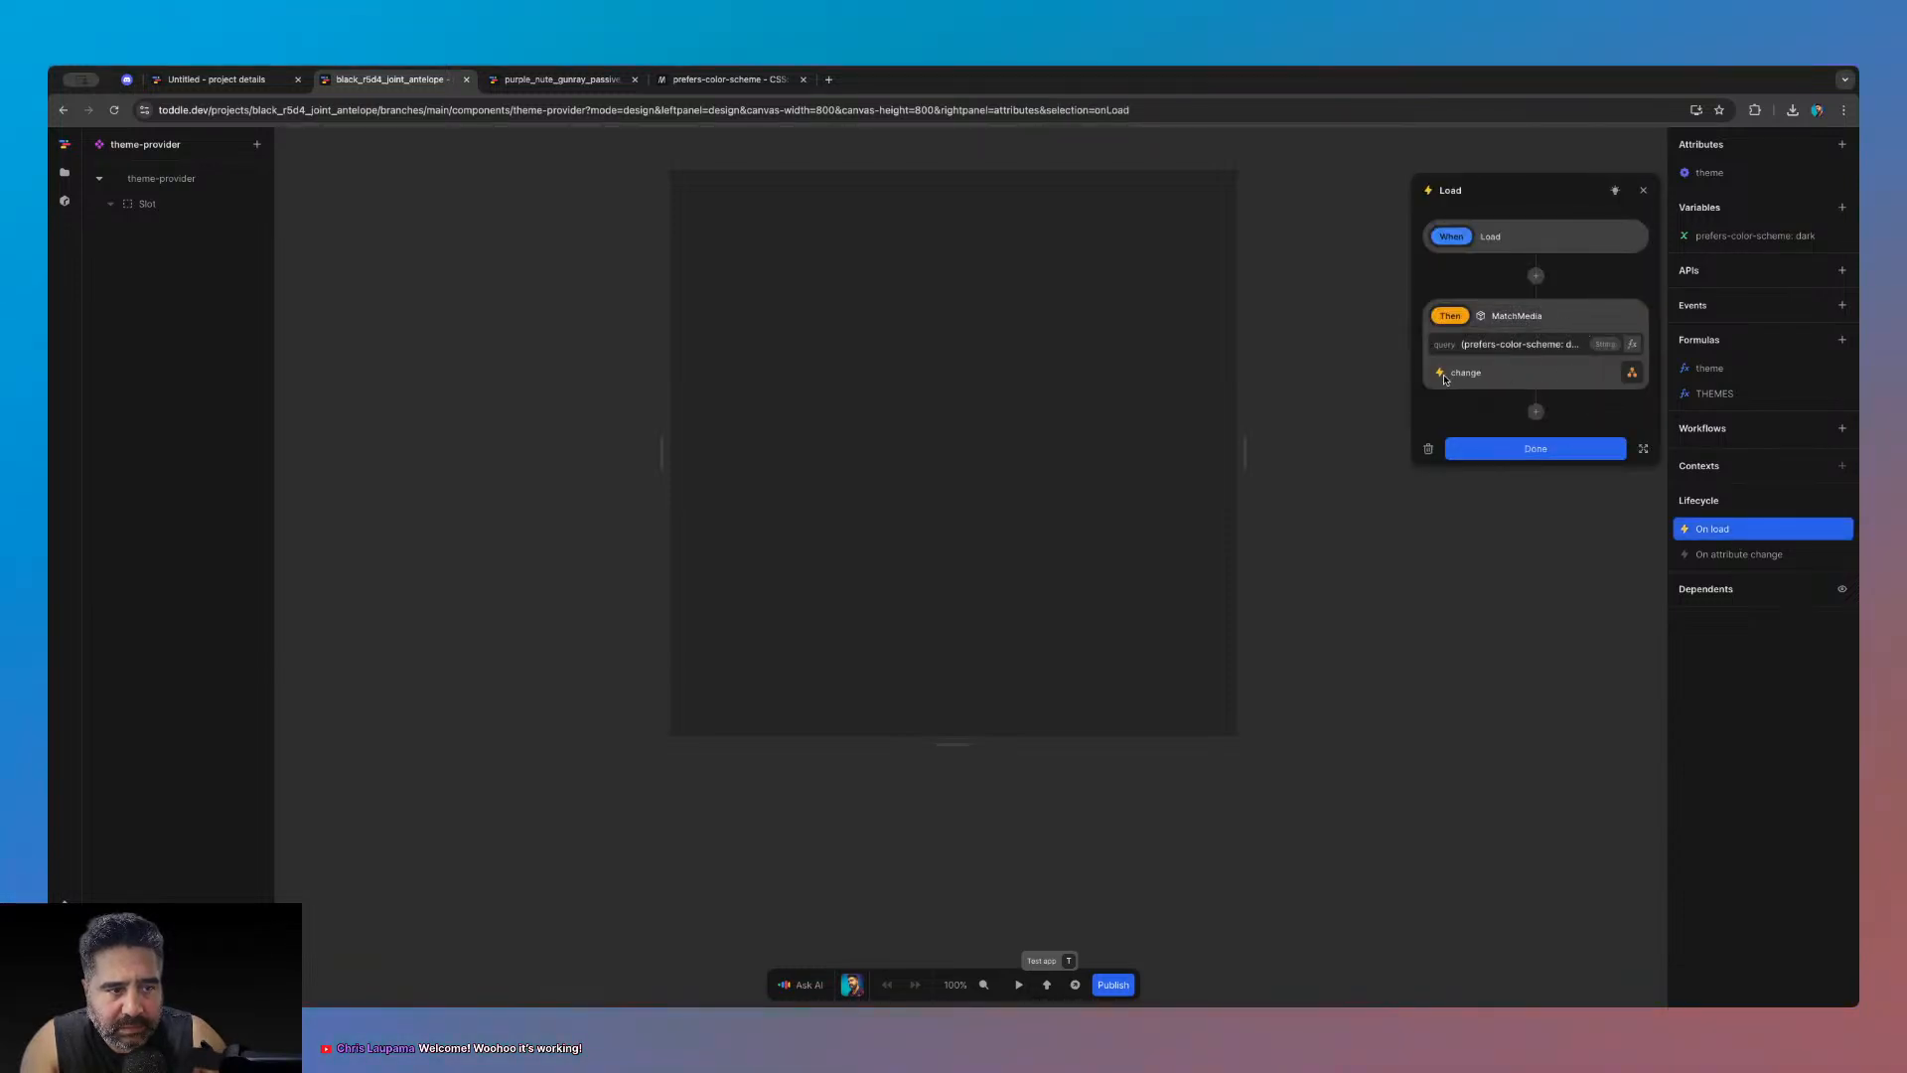
{"action": "left_click", "coordinate": [1632, 374]}
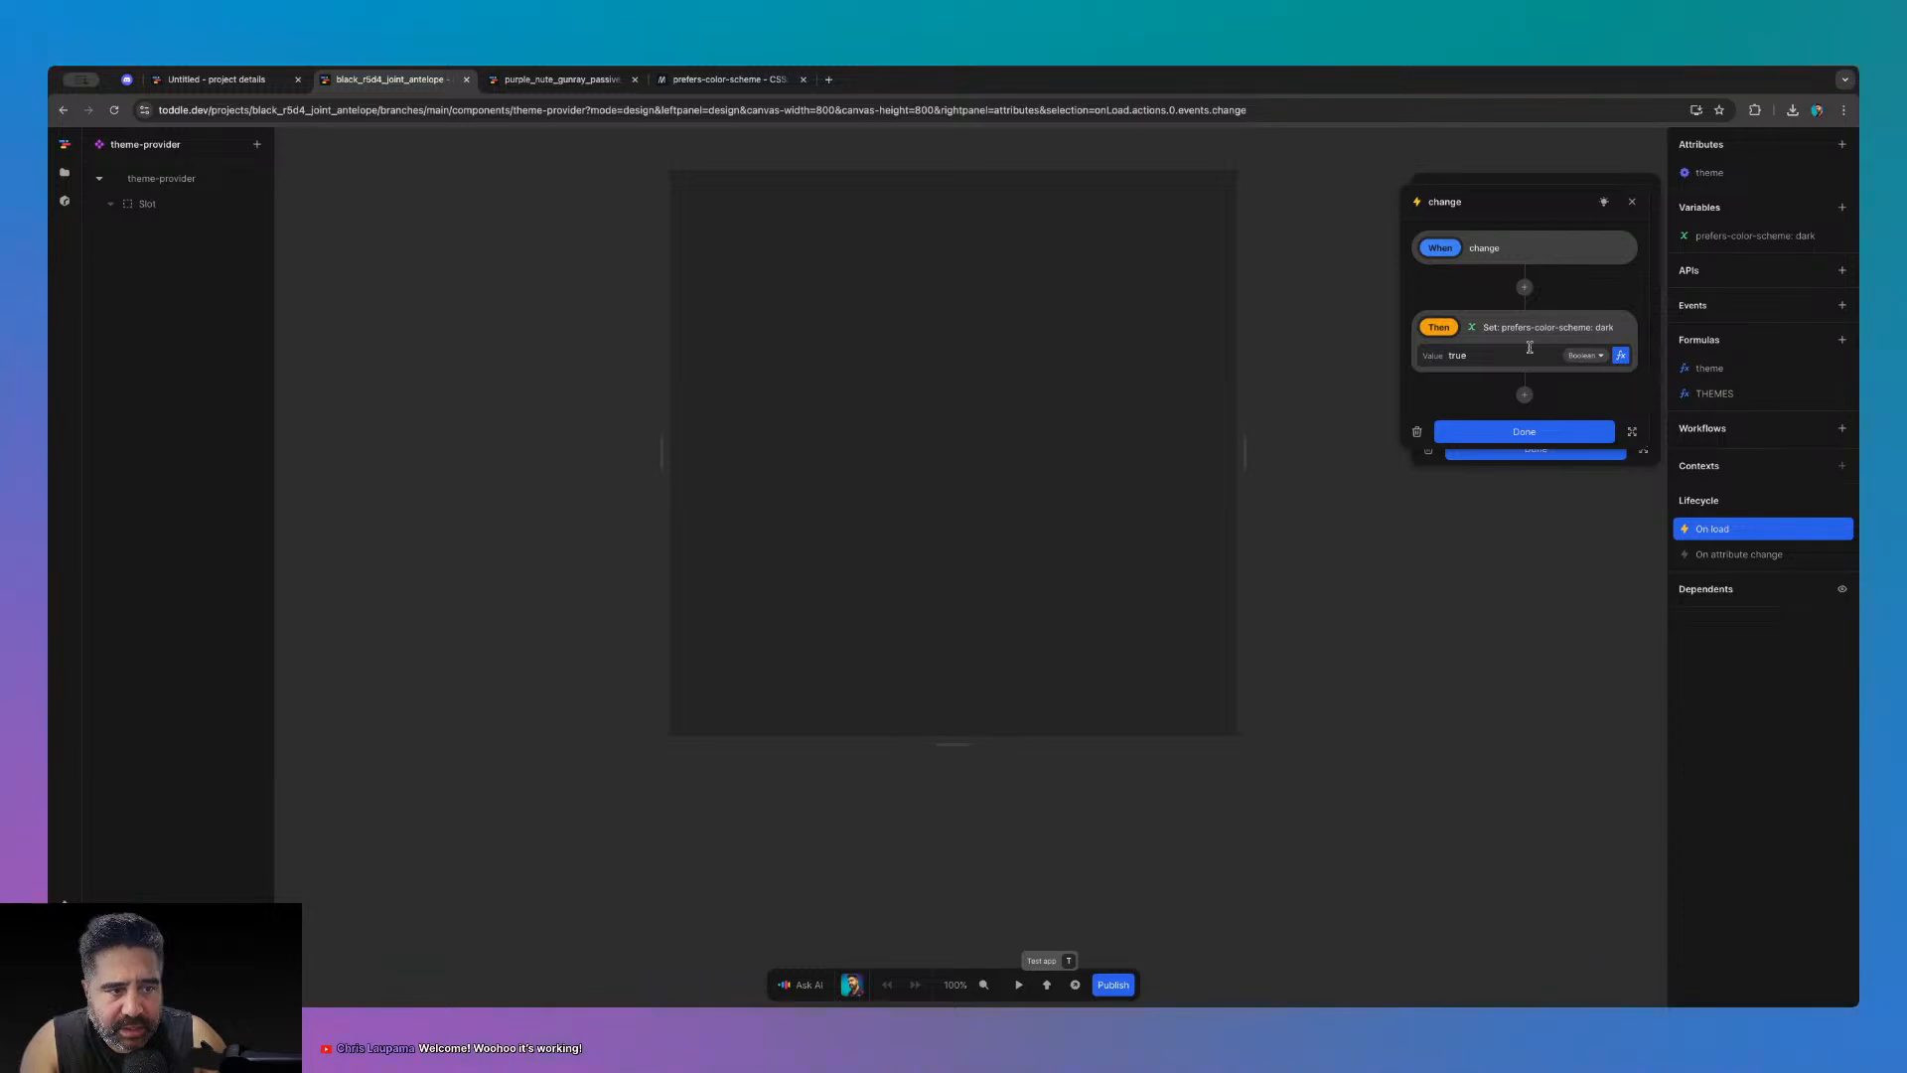
{"action": "left_click", "coordinate": [1620, 355]}
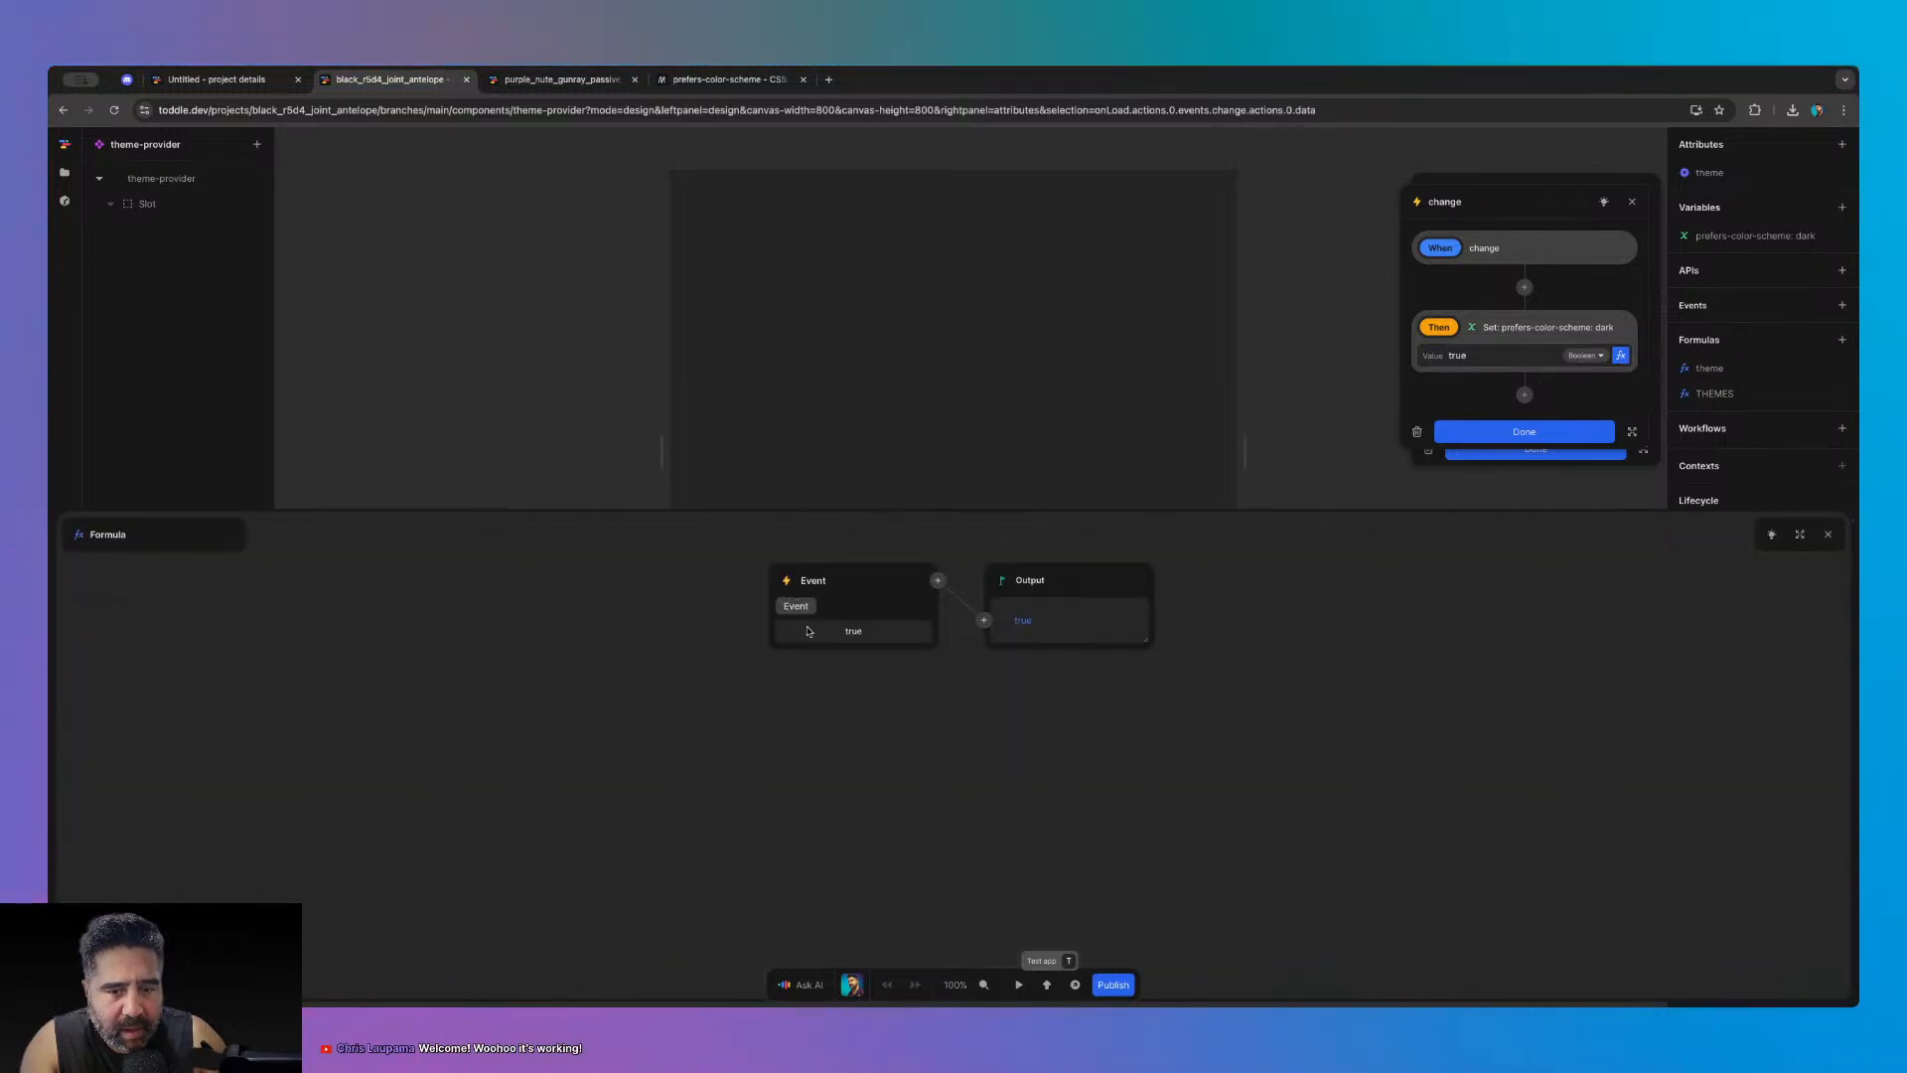
{"action": "left_click", "coordinate": [1828, 534]}
{"action": "left_click", "coordinate": [1525, 431]}
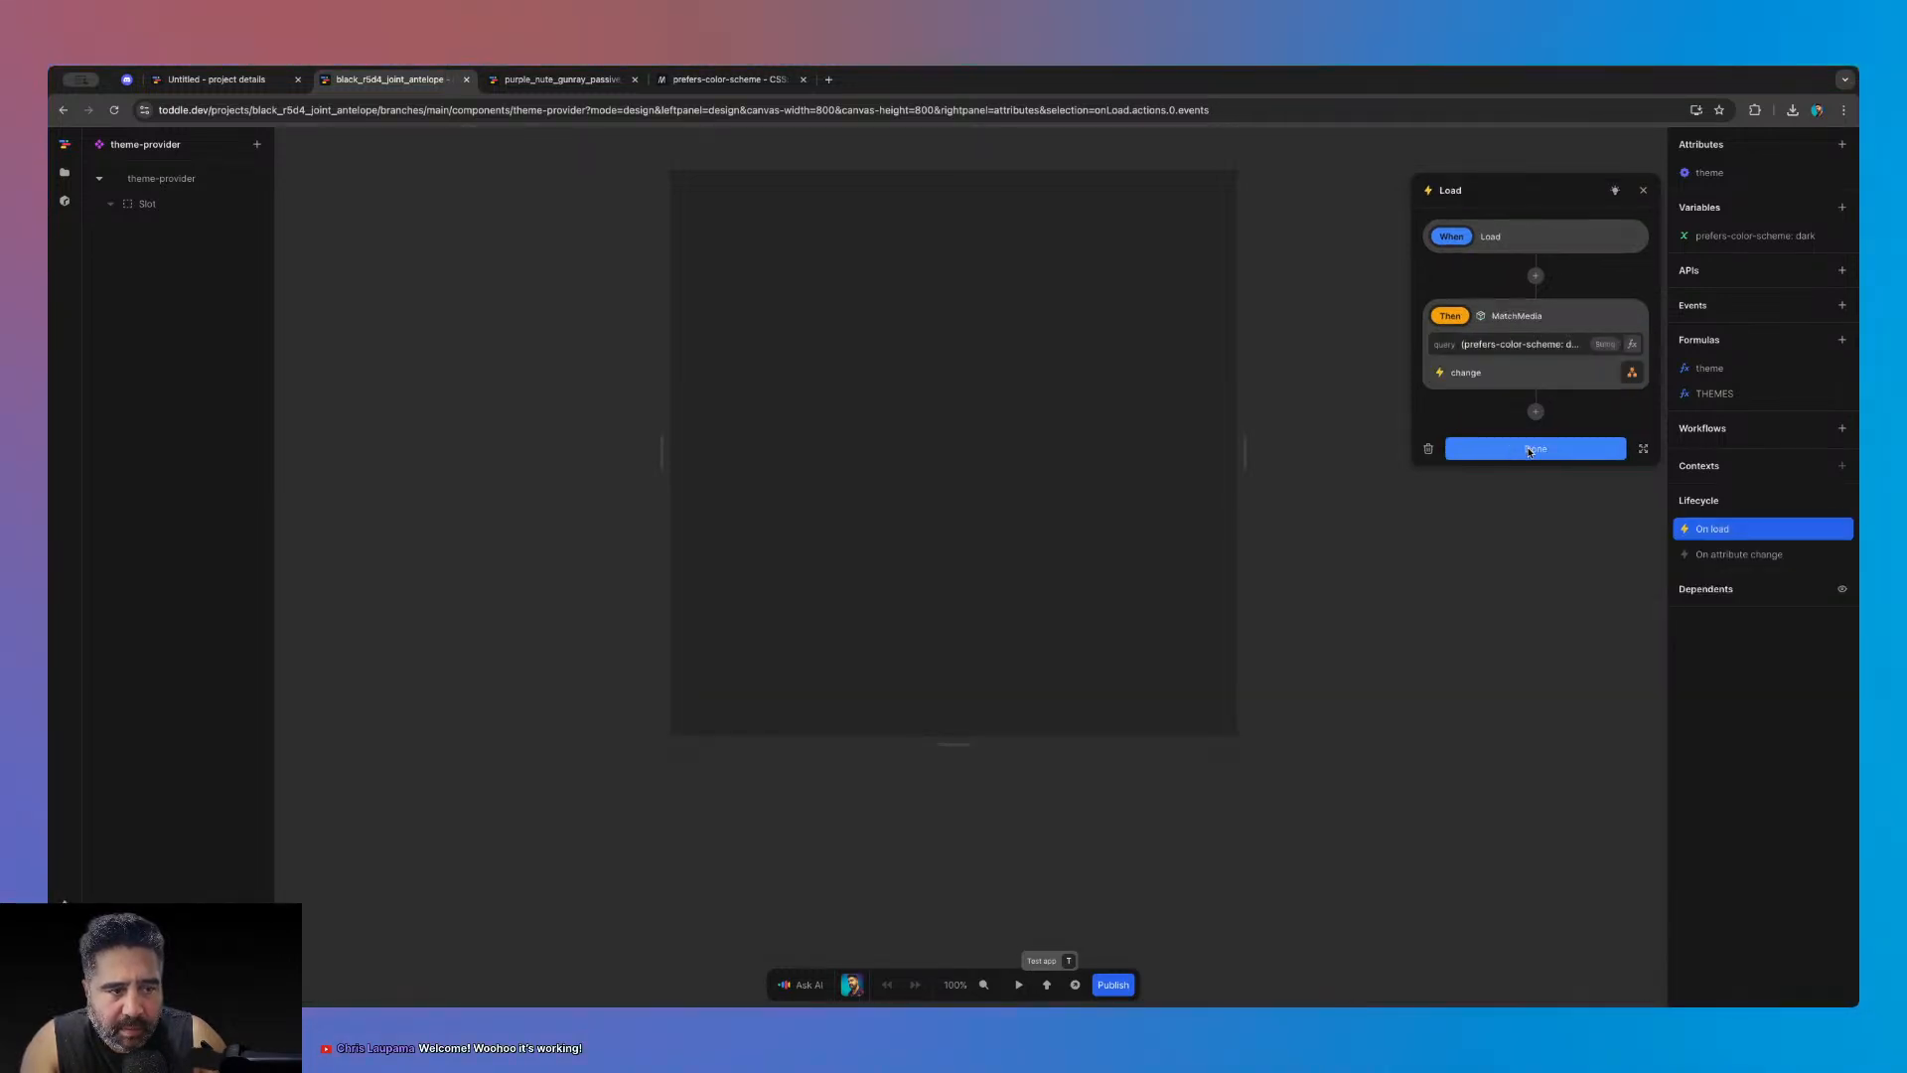
{"action": "left_click", "coordinate": [1537, 445]}
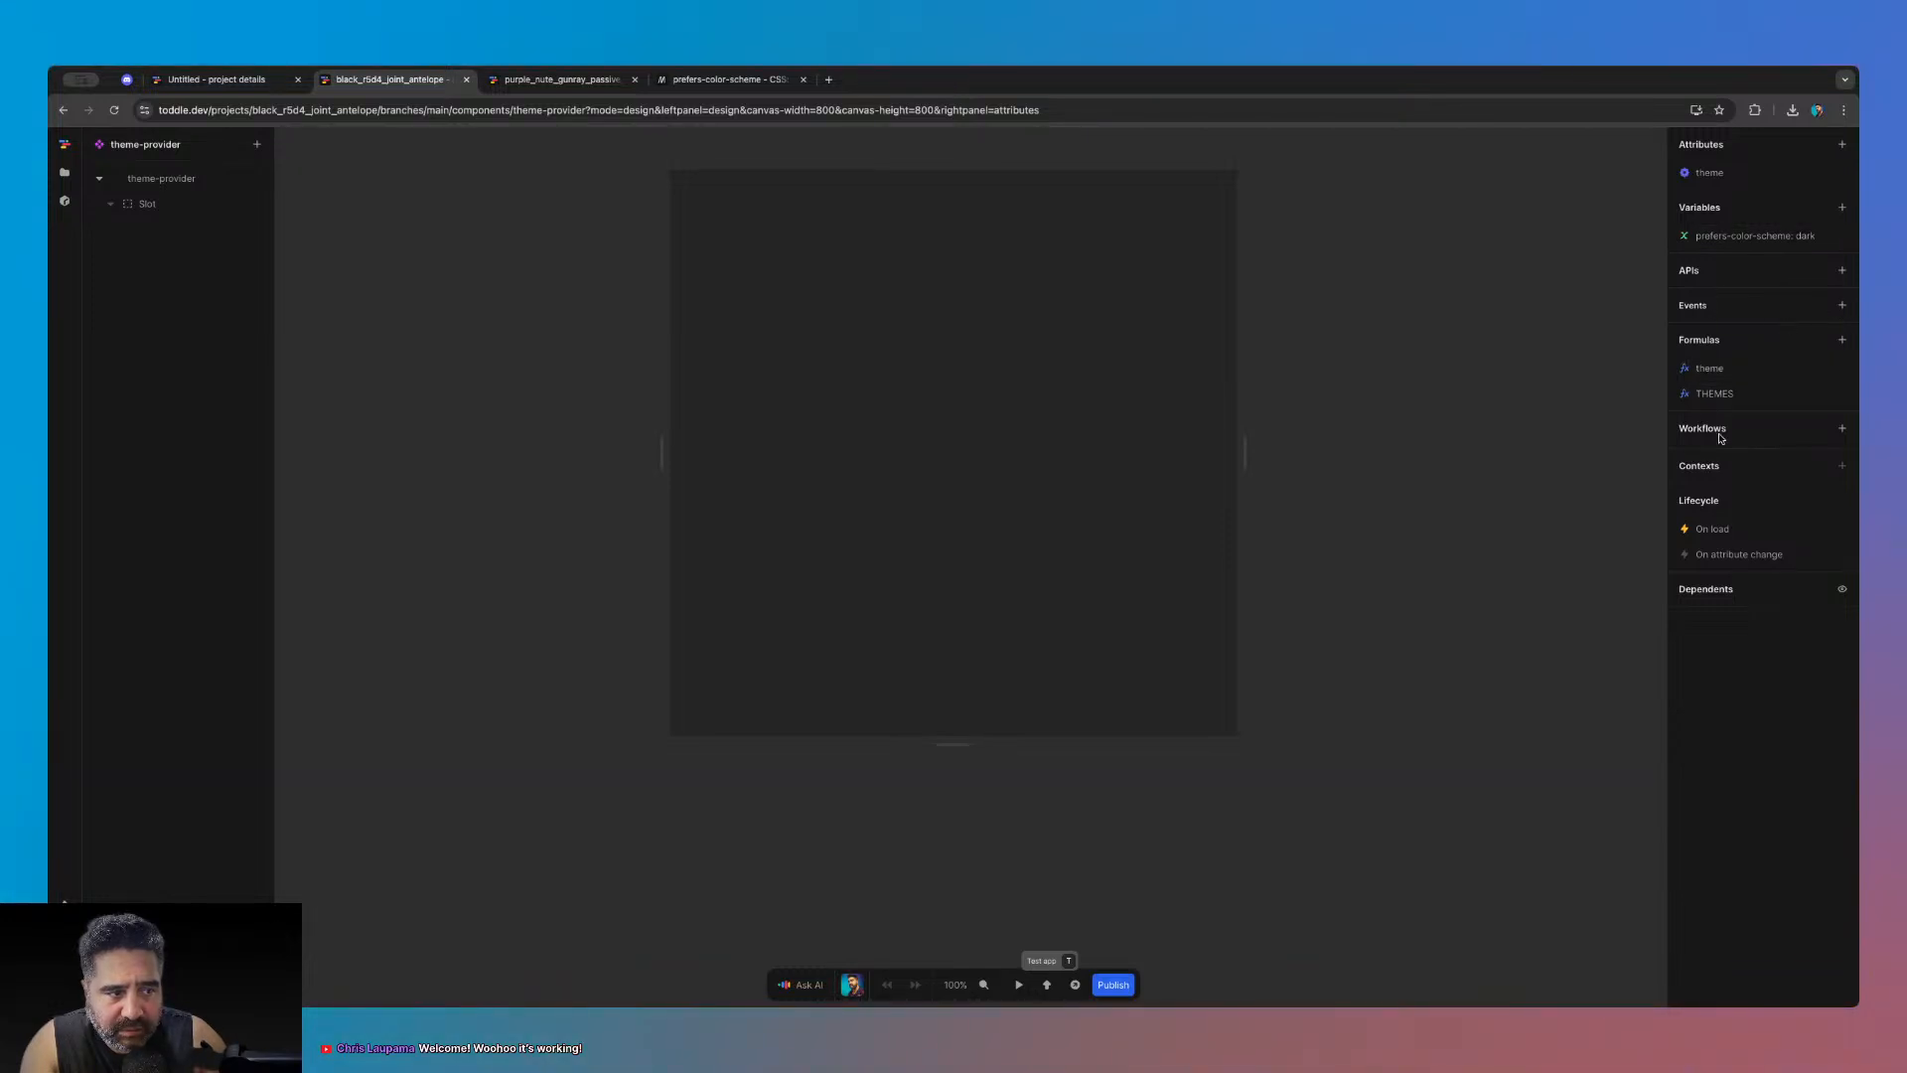
- Expand and compare the dark and default palettes in THEMES' output, then view the theme formula
{"action": "left_click", "coordinate": [1726, 381]}
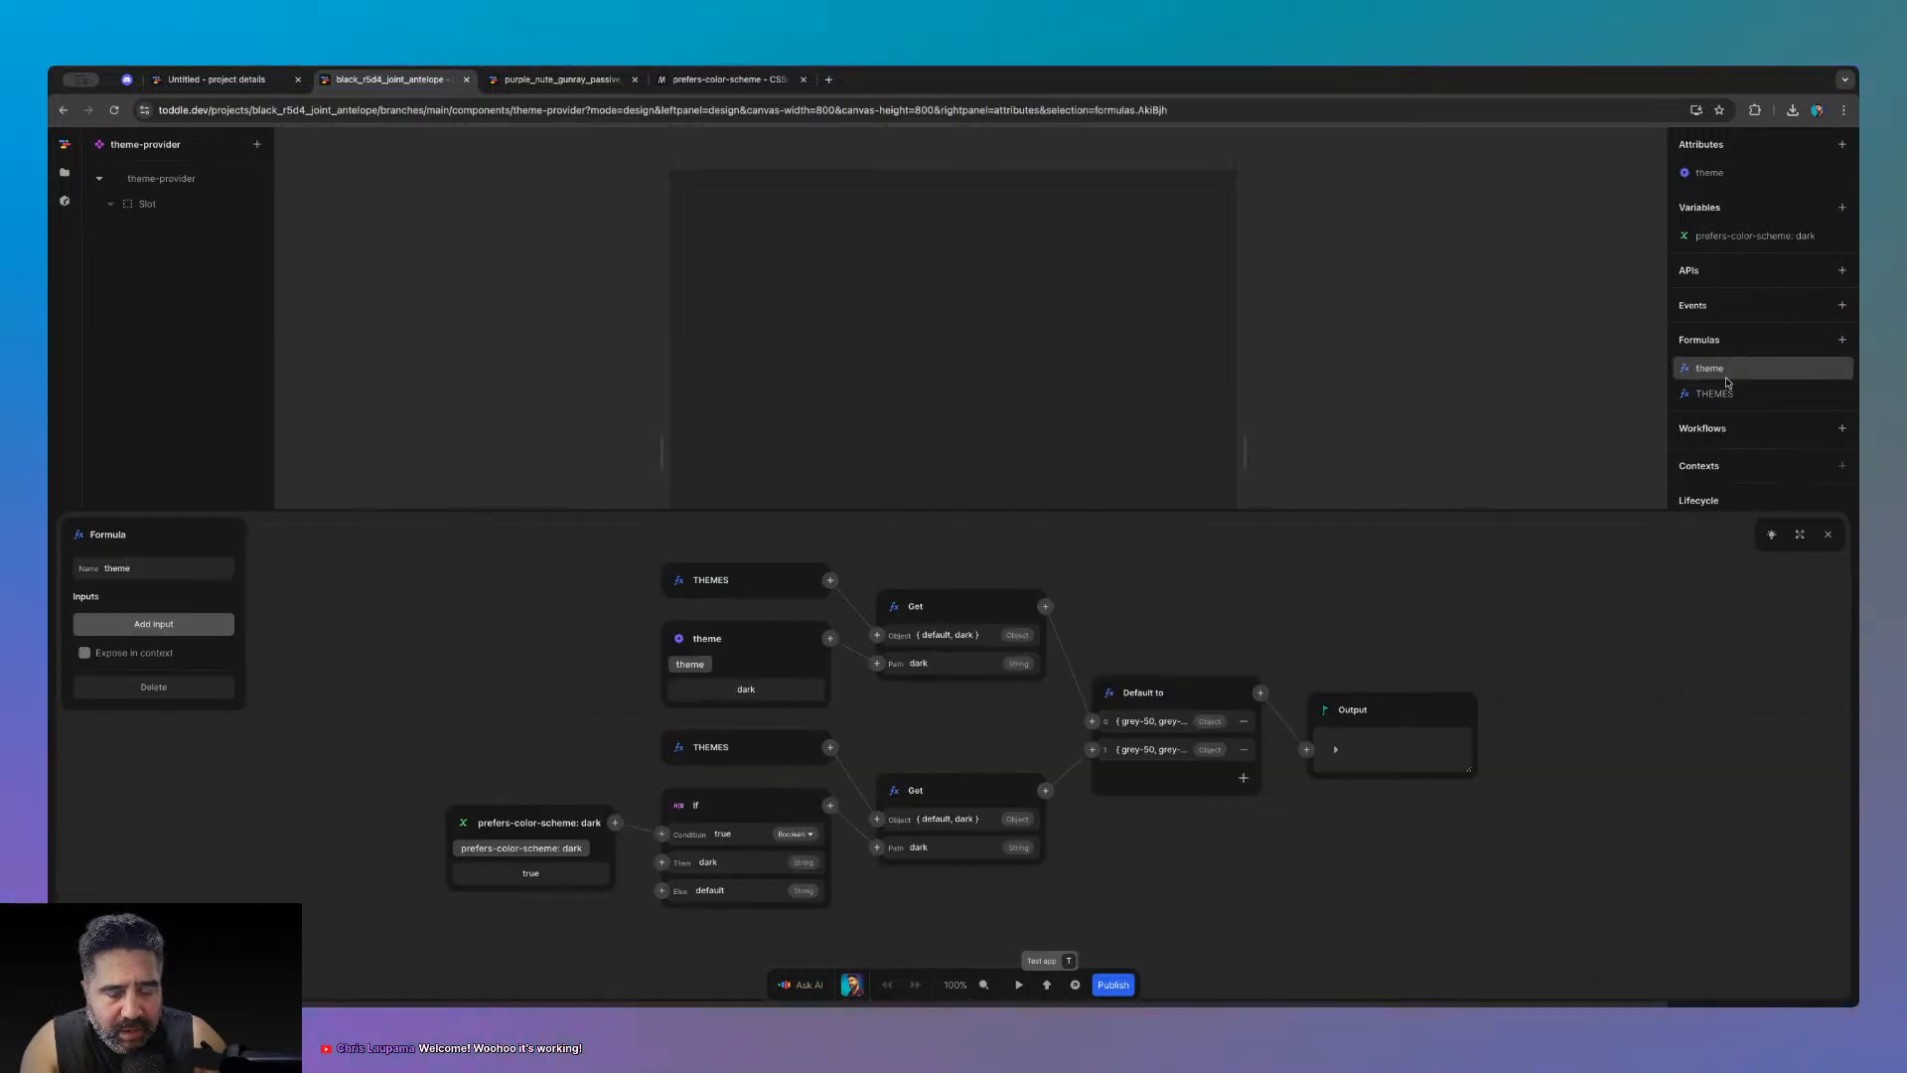
{"action": "left_click", "coordinate": [1738, 395]}
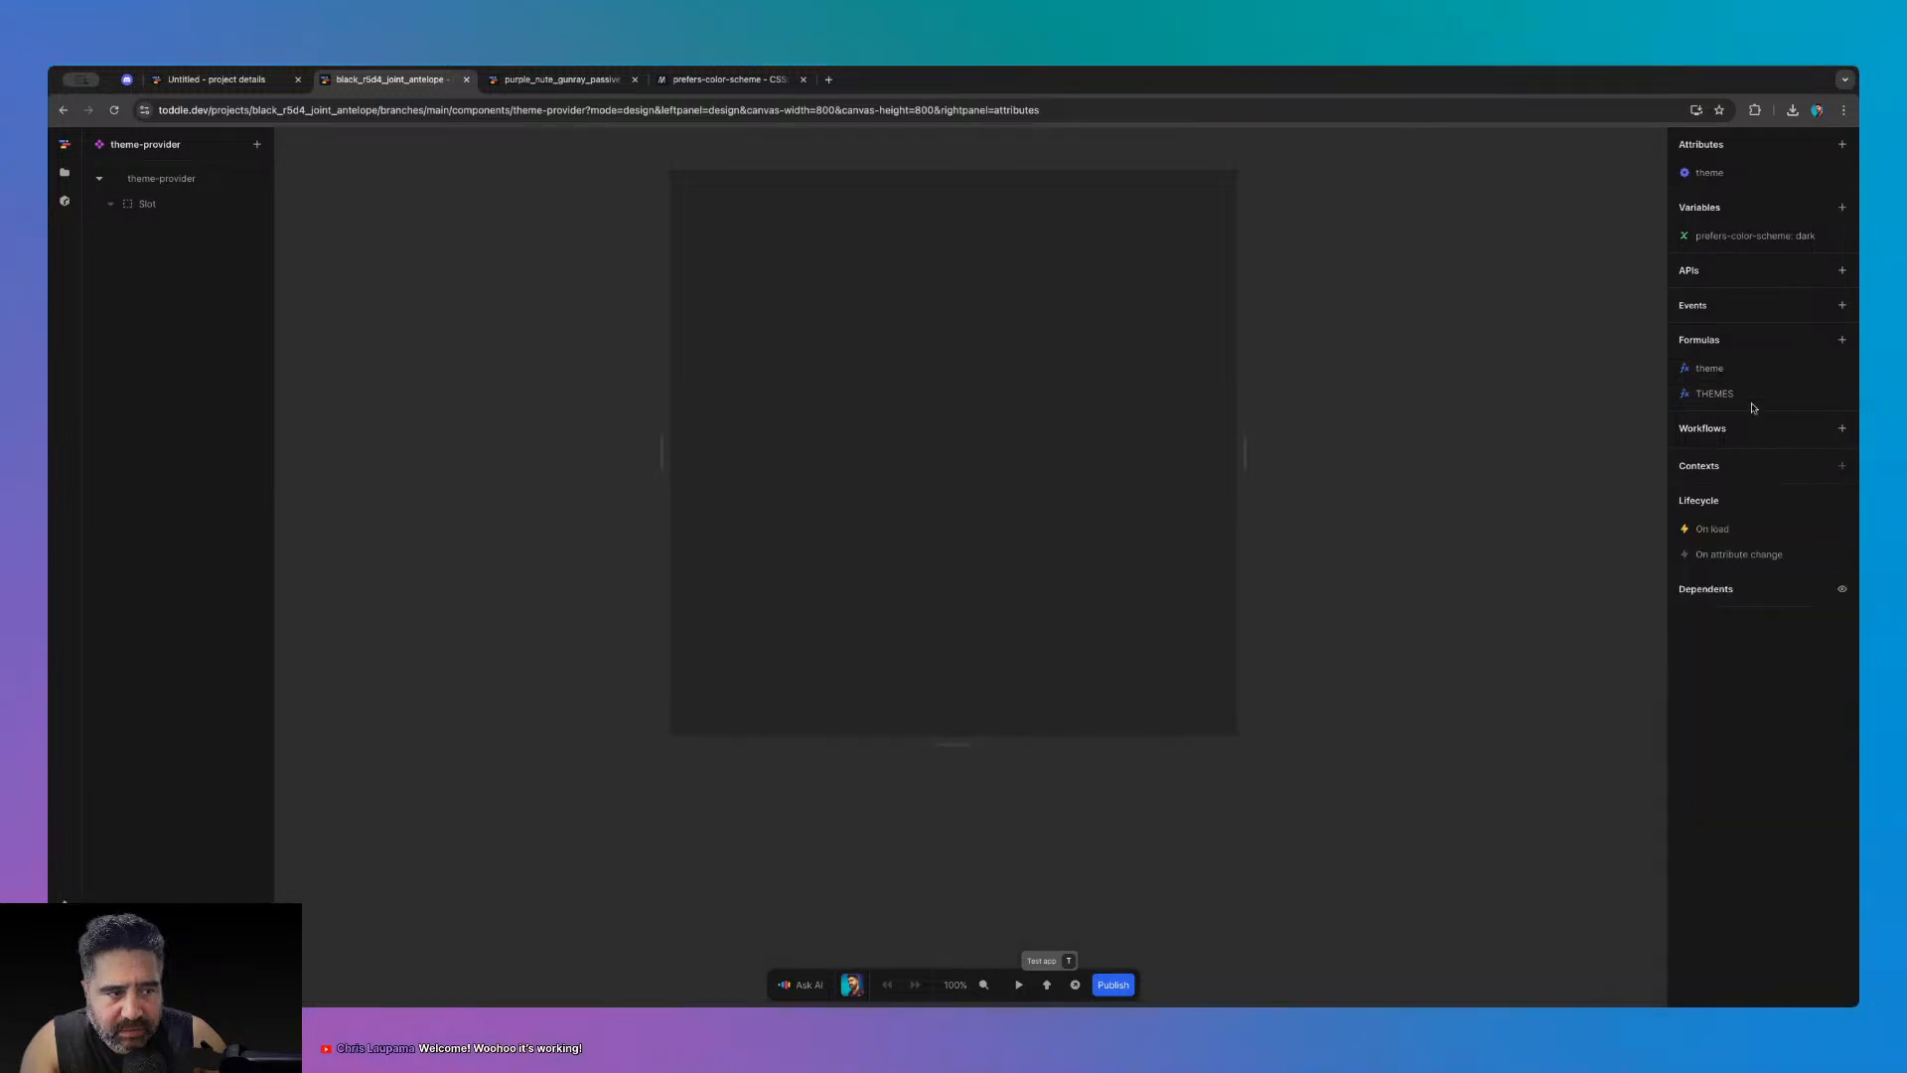
{"action": "scroll", "coordinate": [1482, 792], "scroll_direction": "down", "scroll_amount": 10}
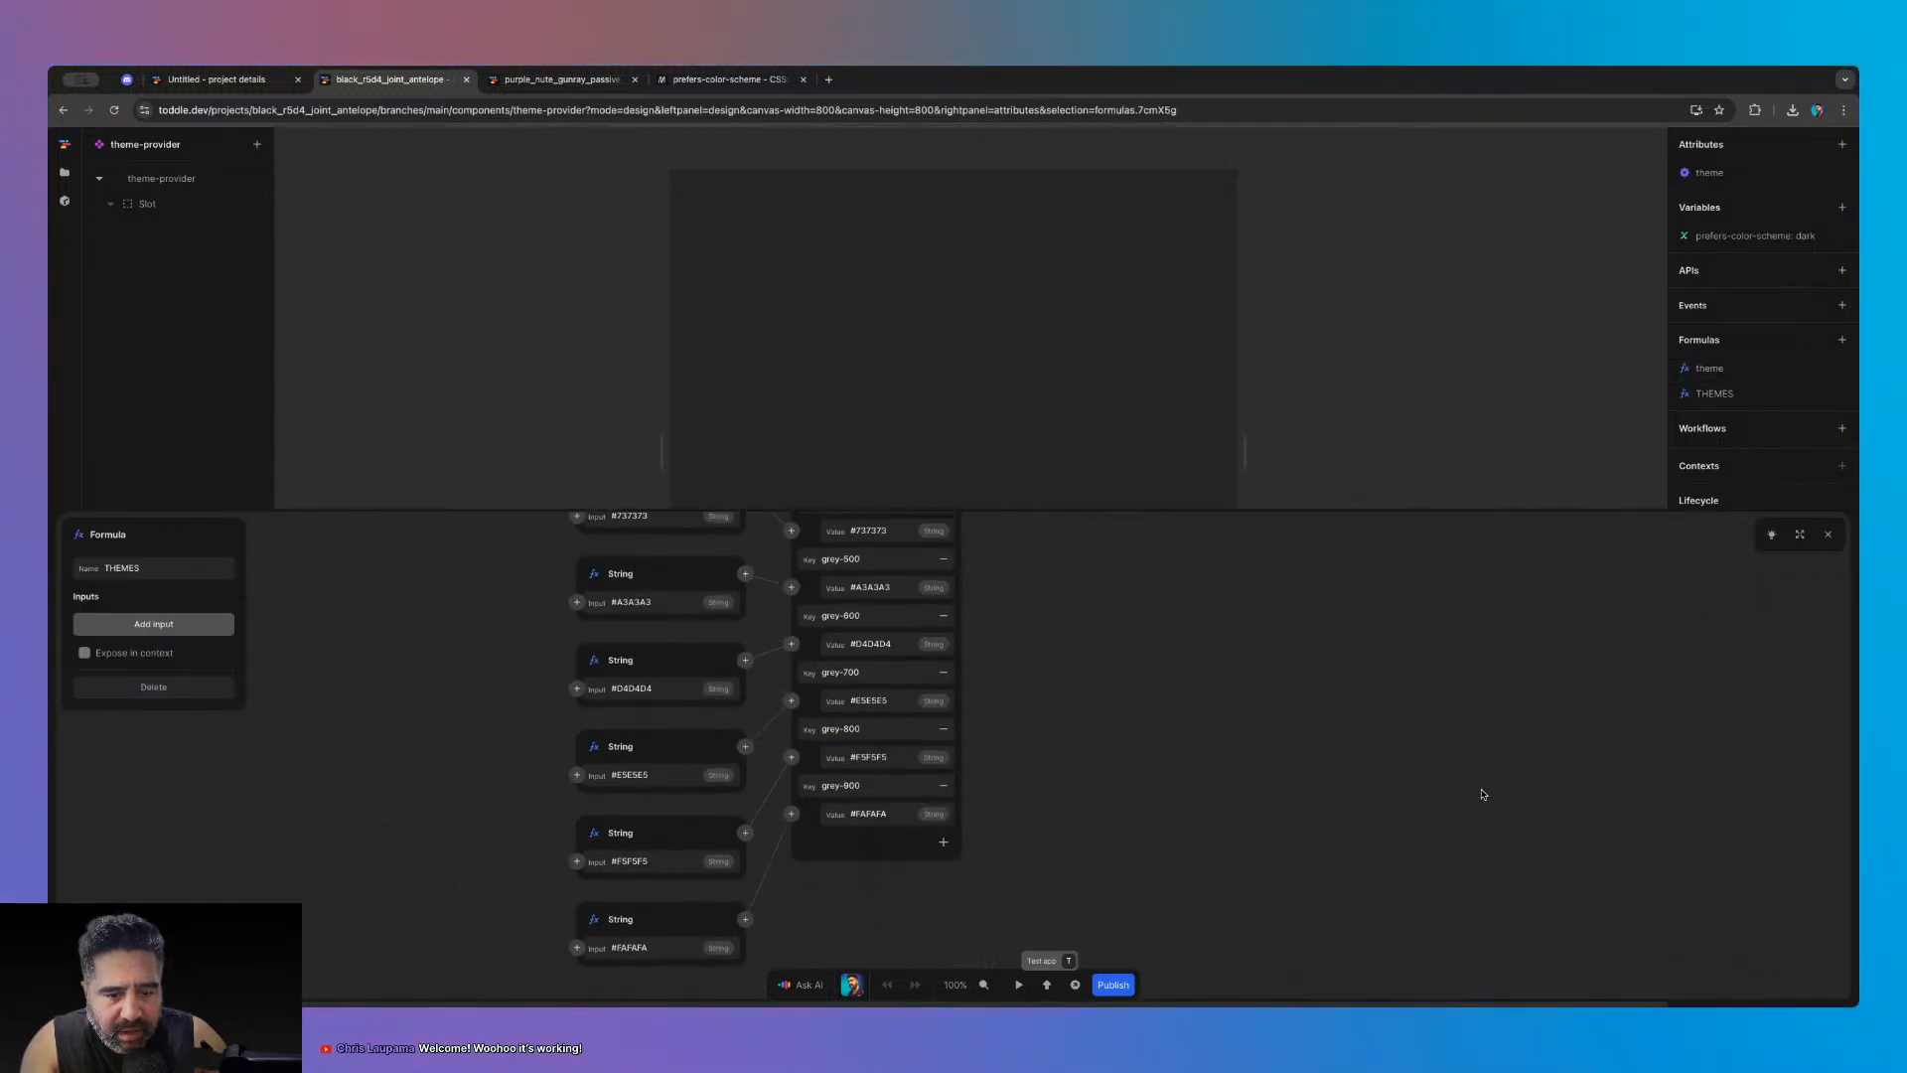
{"action": "scroll", "coordinate": [1482, 792], "scroll_direction": "up", "scroll_amount": 5}
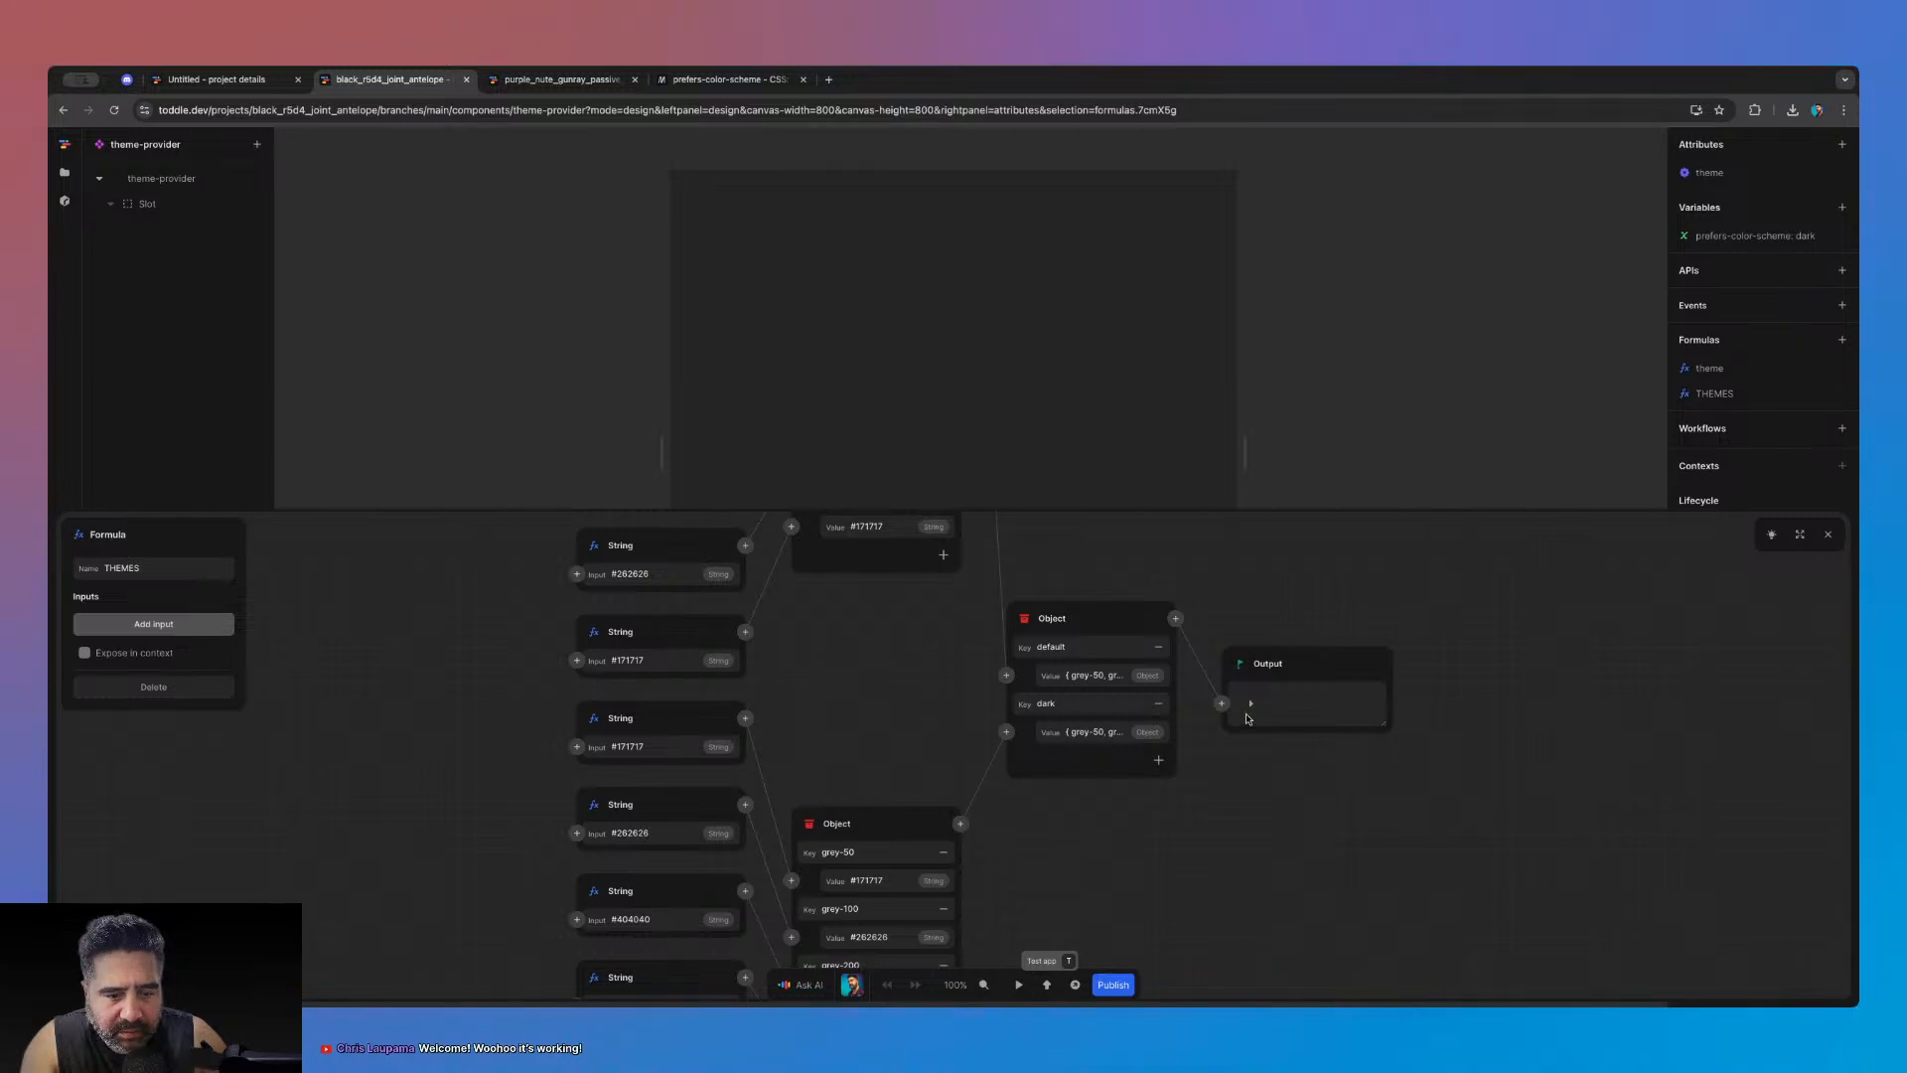
{"action": "left_click", "coordinate": [1262, 728]}
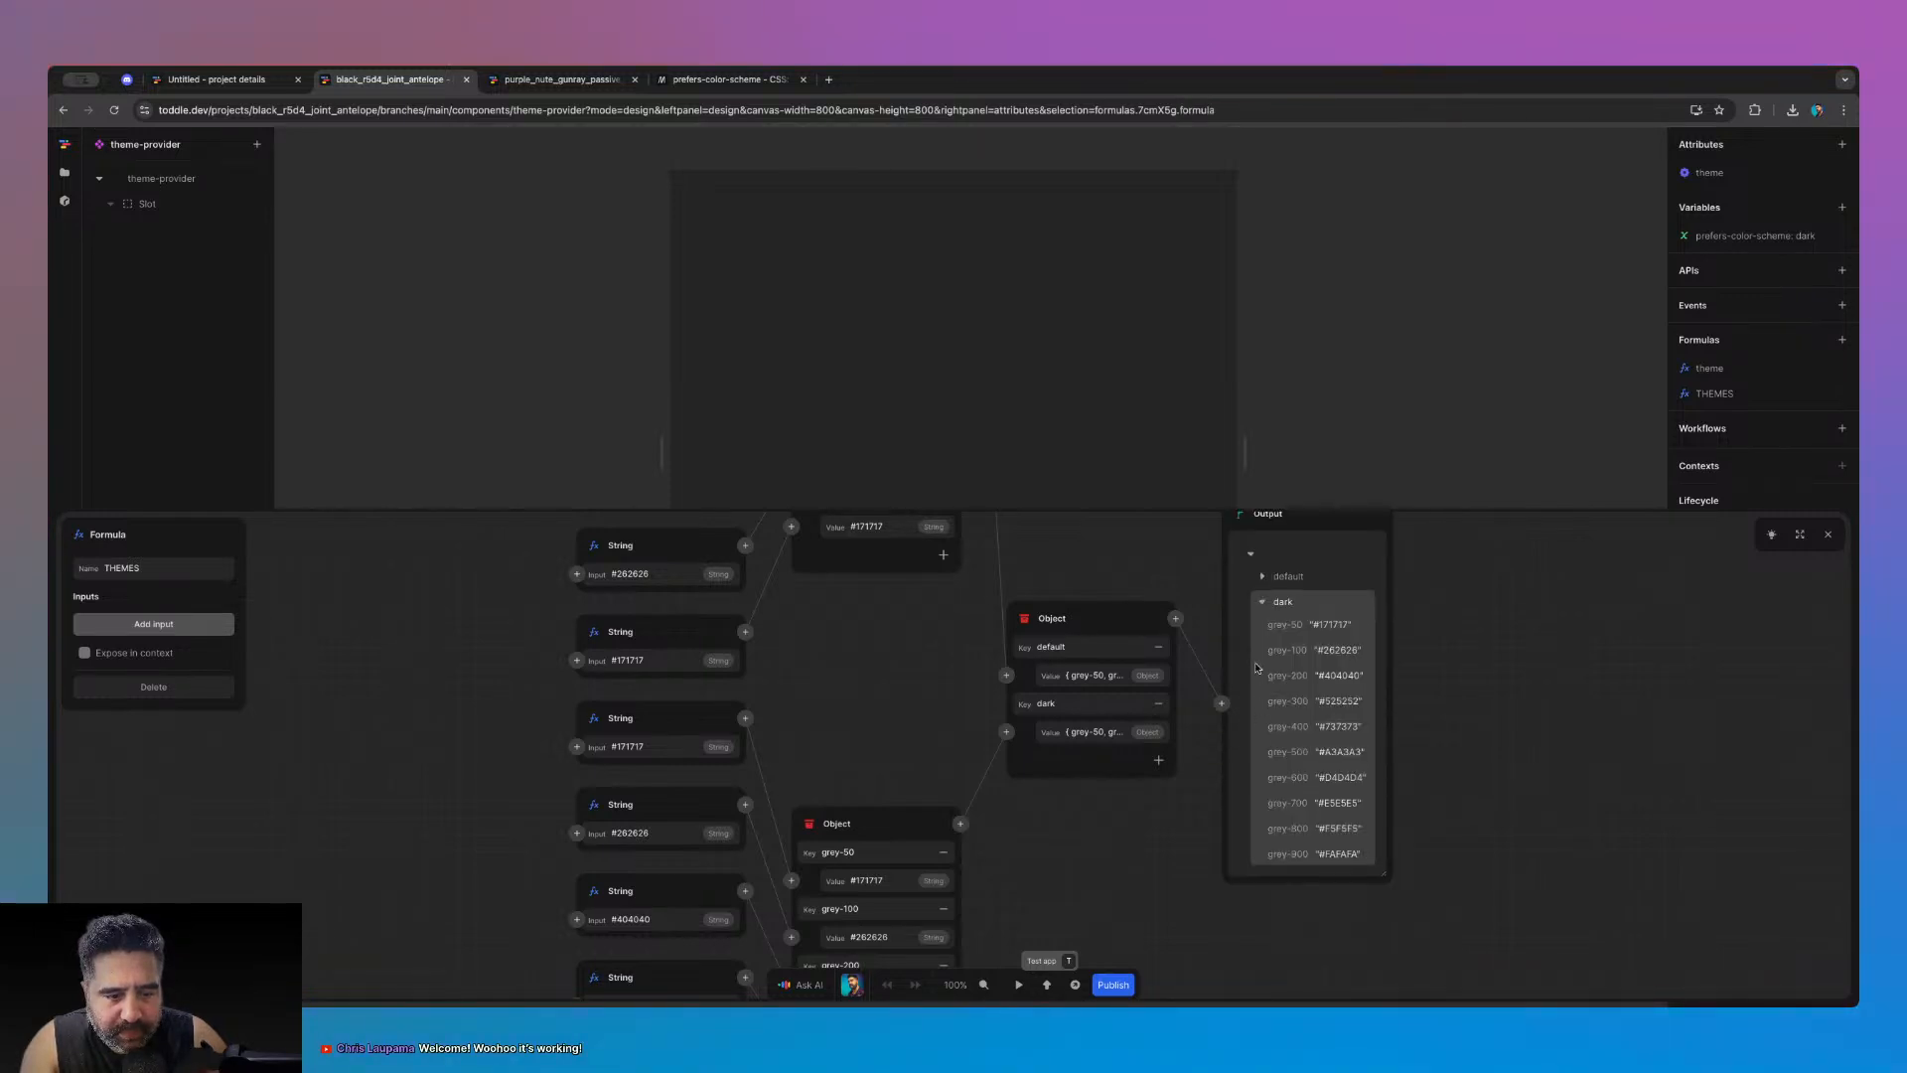
{"action": "left_click", "coordinate": [1261, 576]}
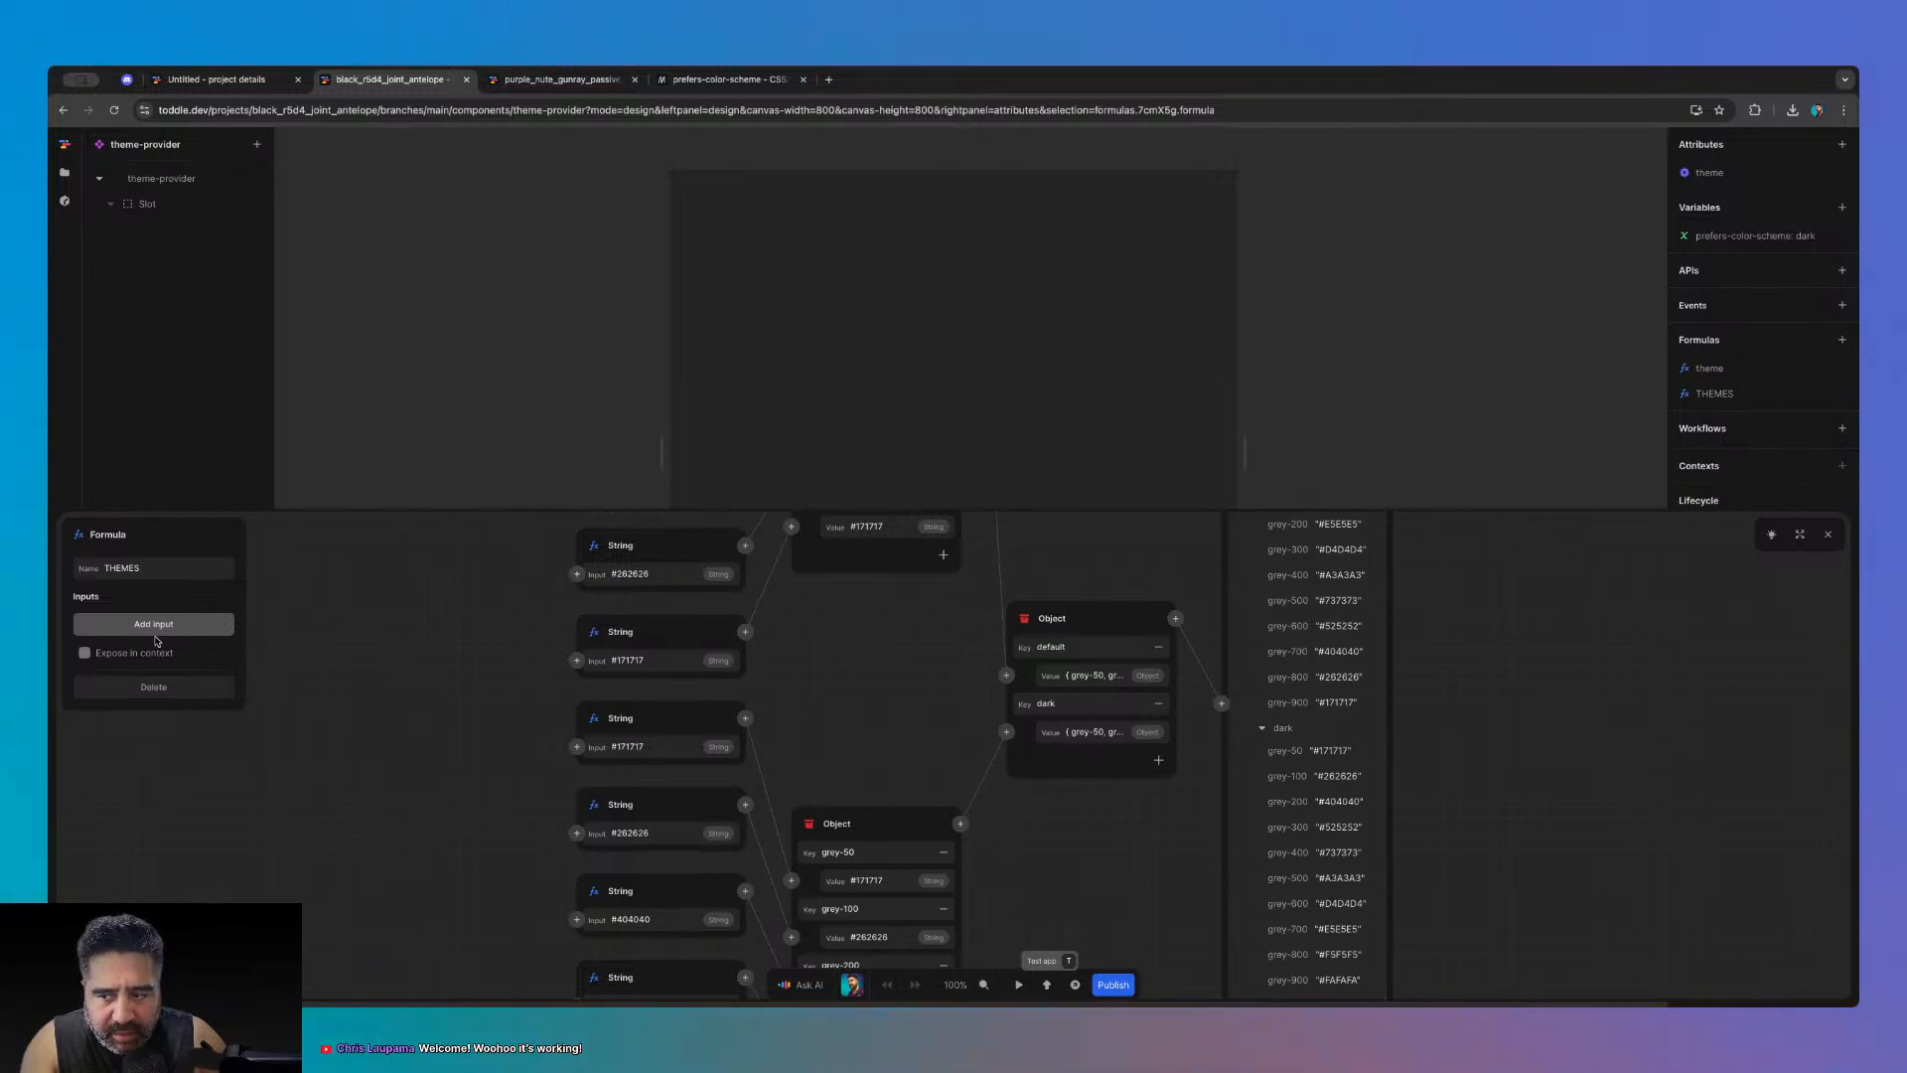
{"action": "left_click", "coordinate": [1828, 534]}
{"action": "left_click", "coordinate": [1720, 371]}
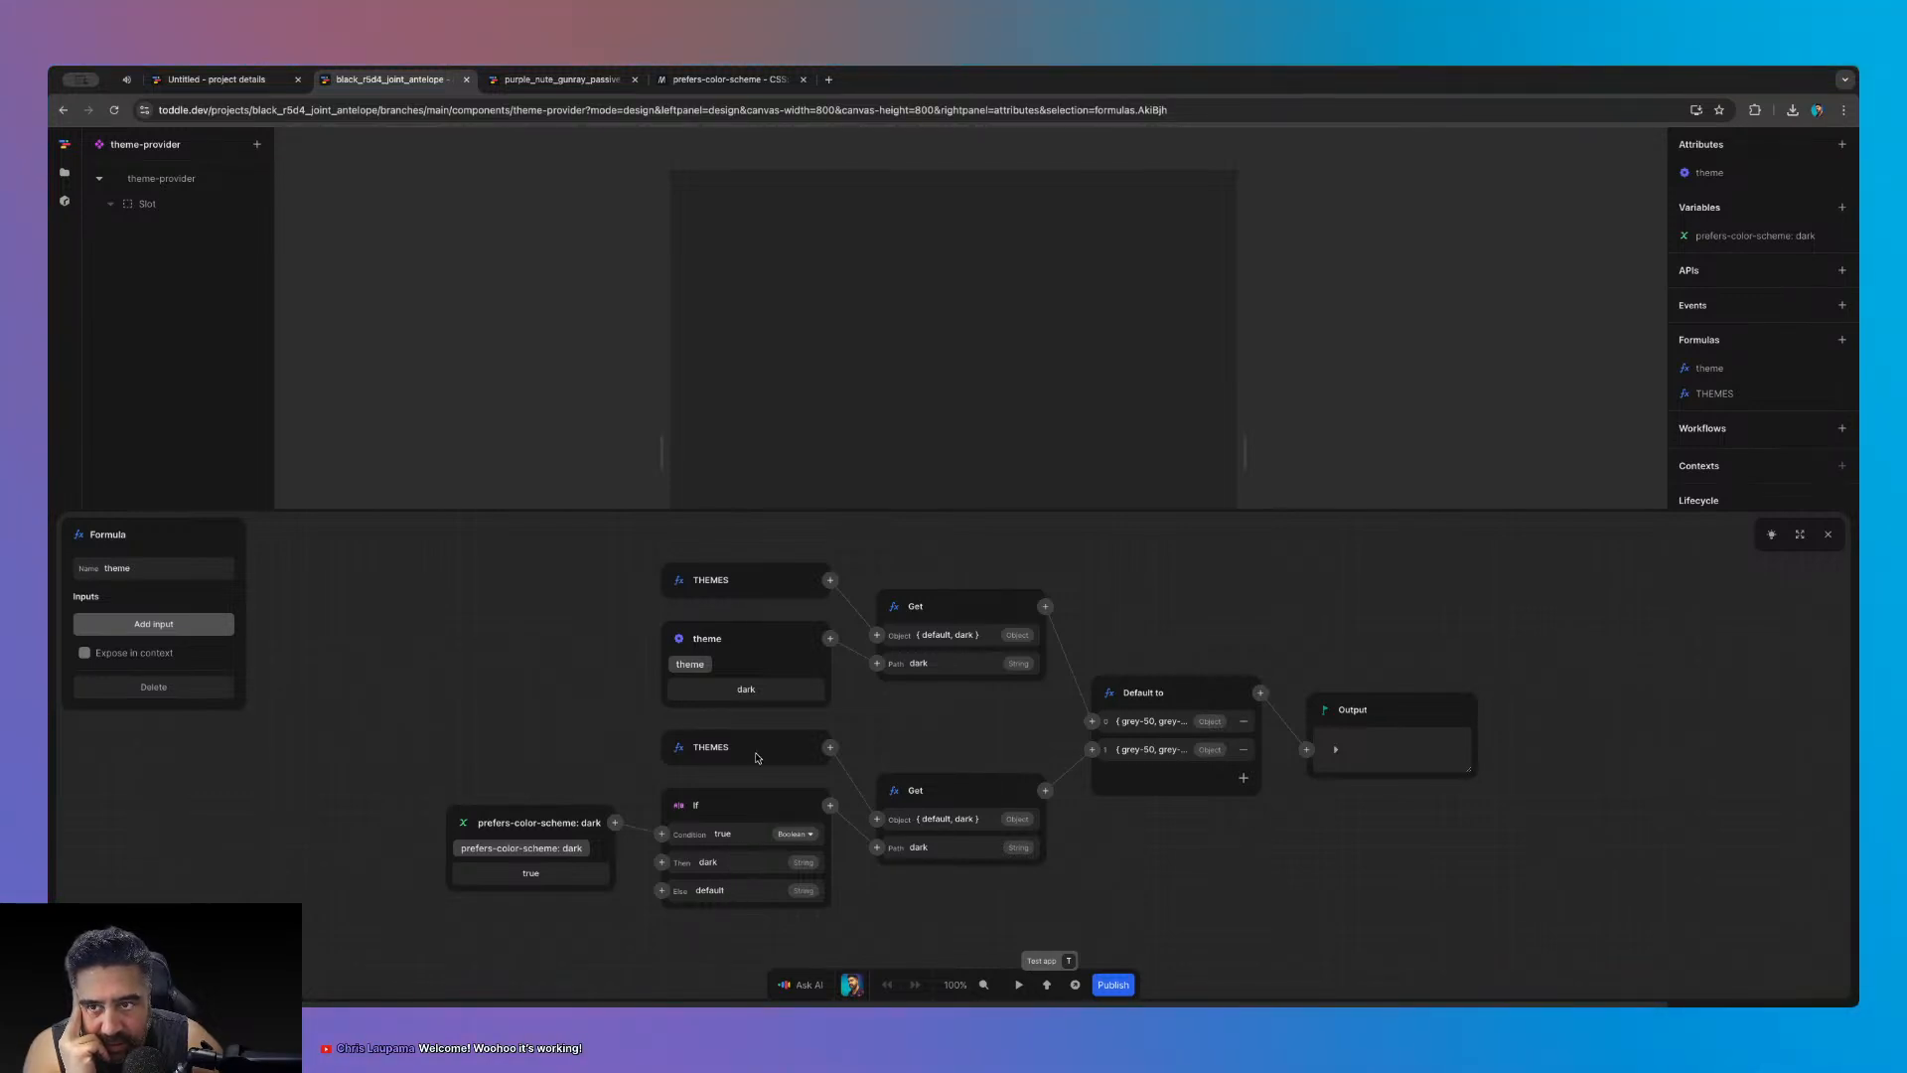
{"action": "left_click", "coordinate": [120, 80]}
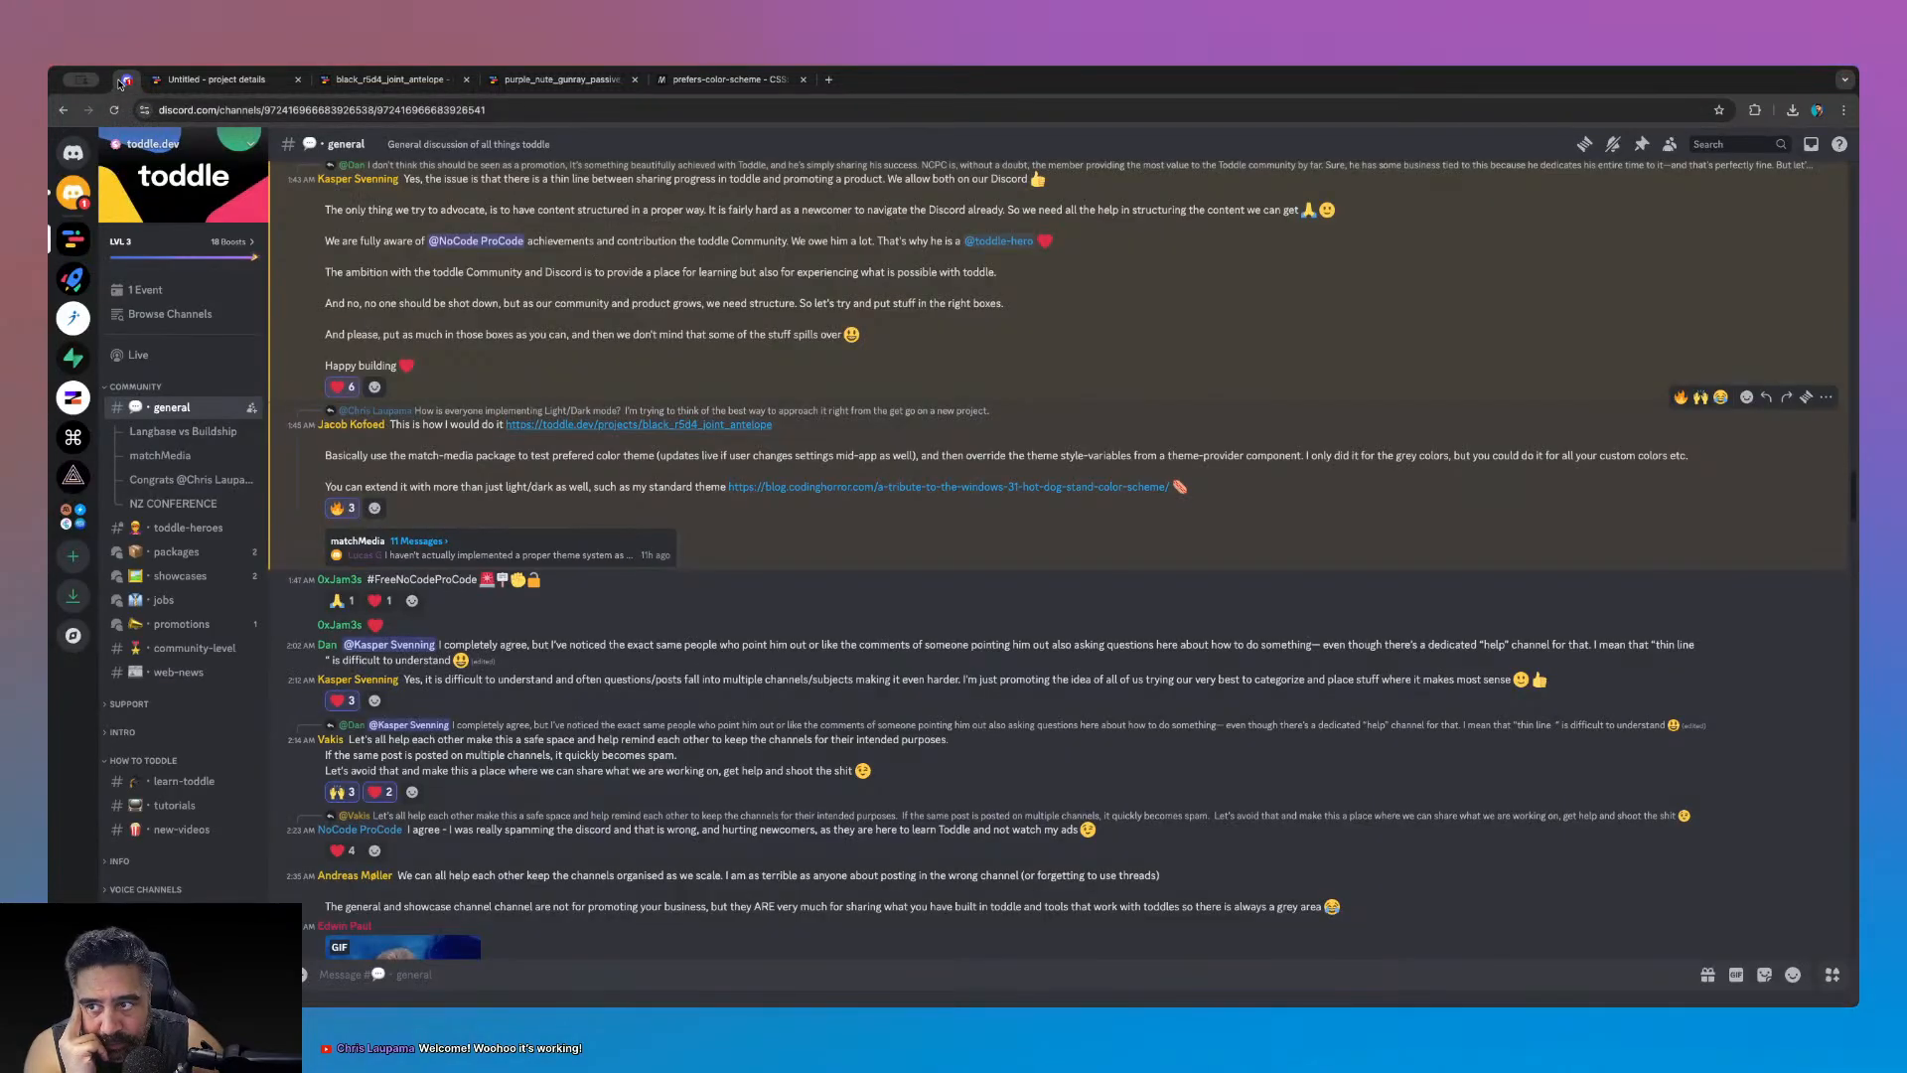
{"action": "left_click", "coordinate": [77, 192]}
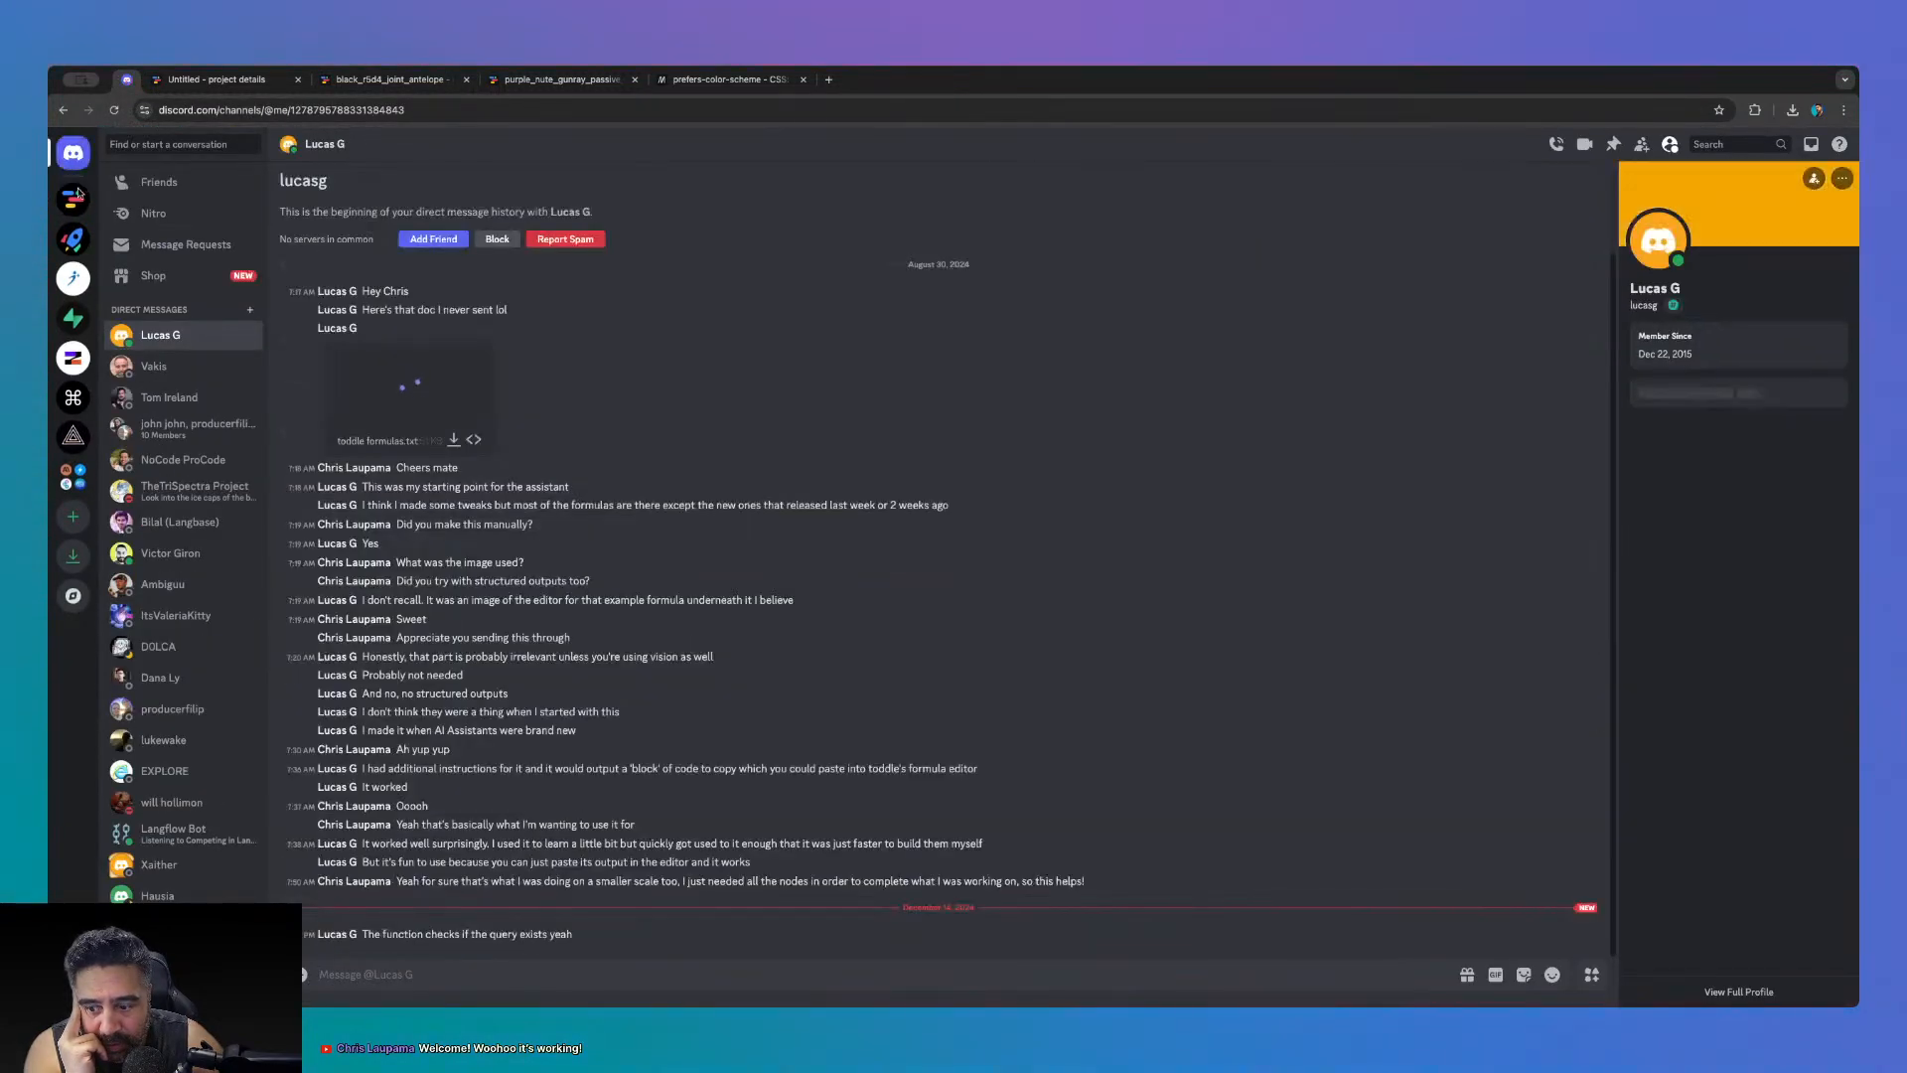
{"action": "left_click", "coordinate": [222, 82]}
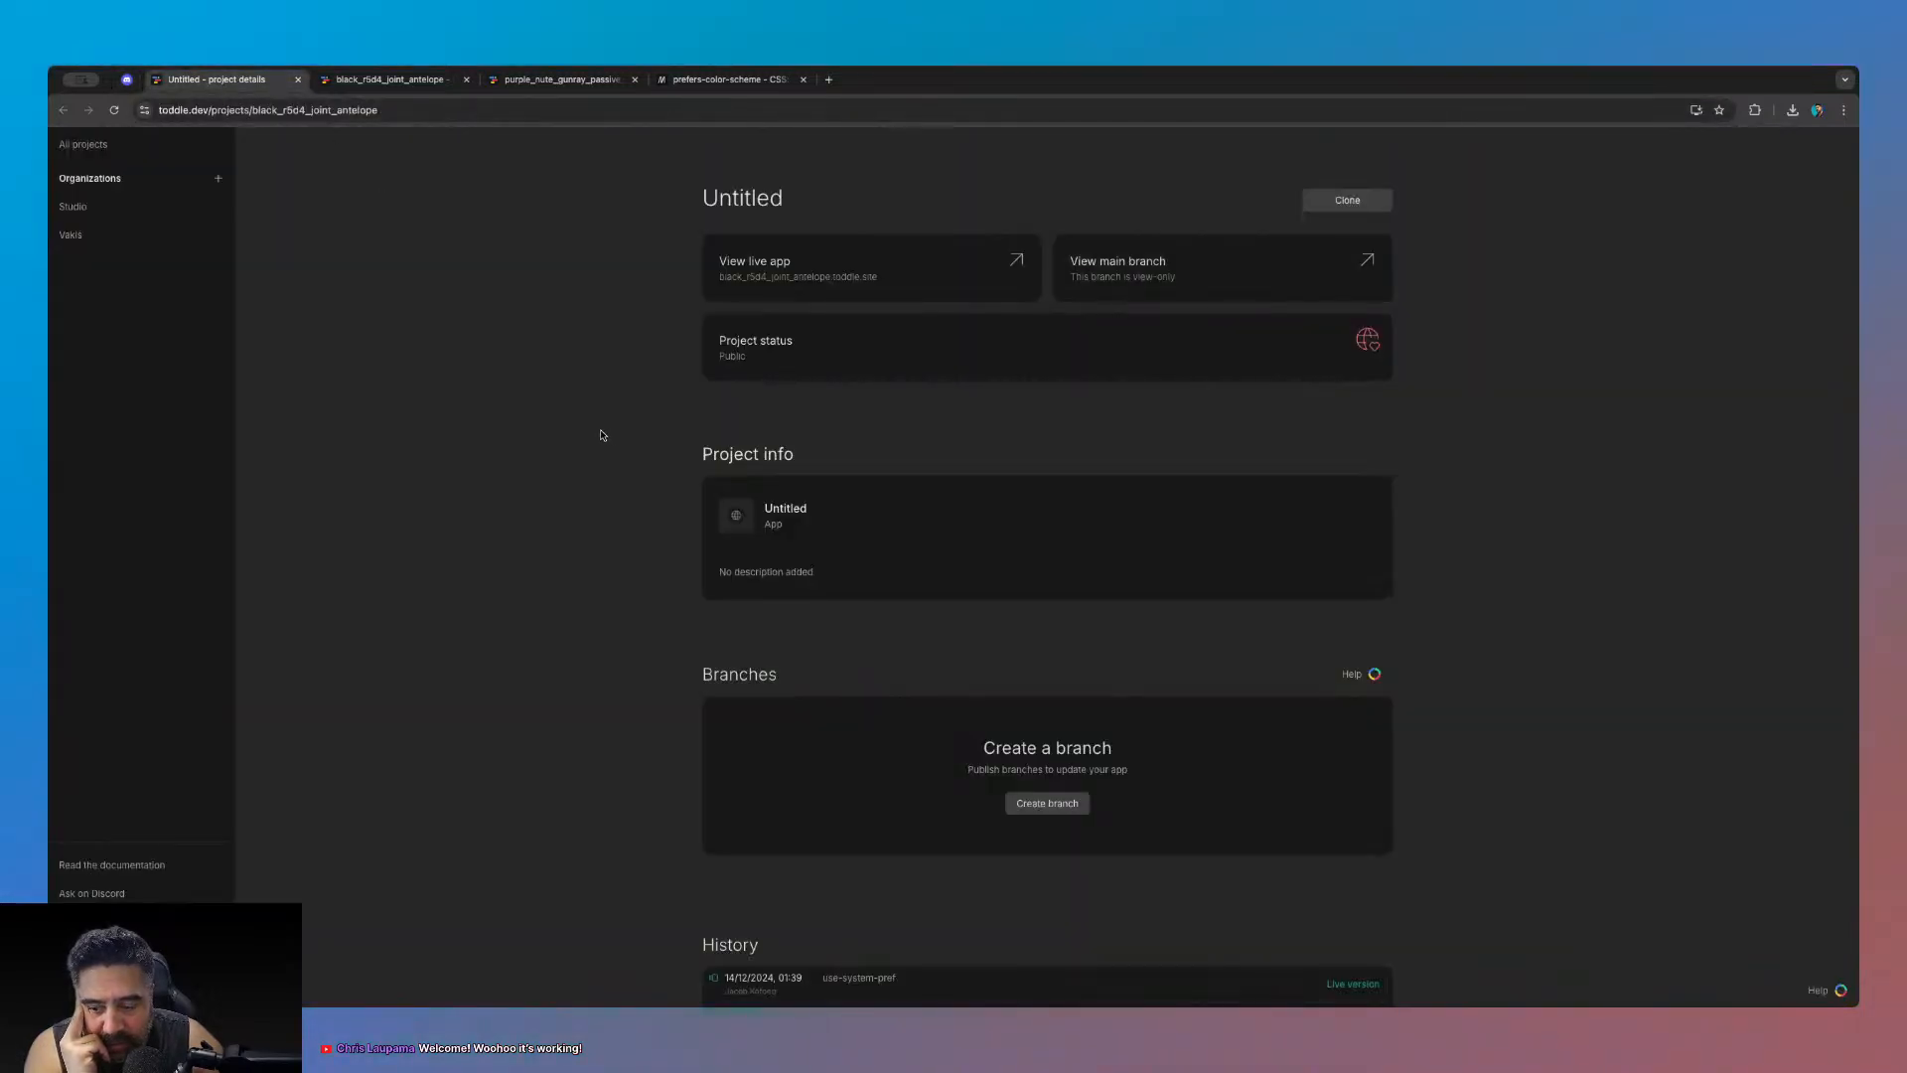
{"action": "left_click", "coordinate": [389, 80]}
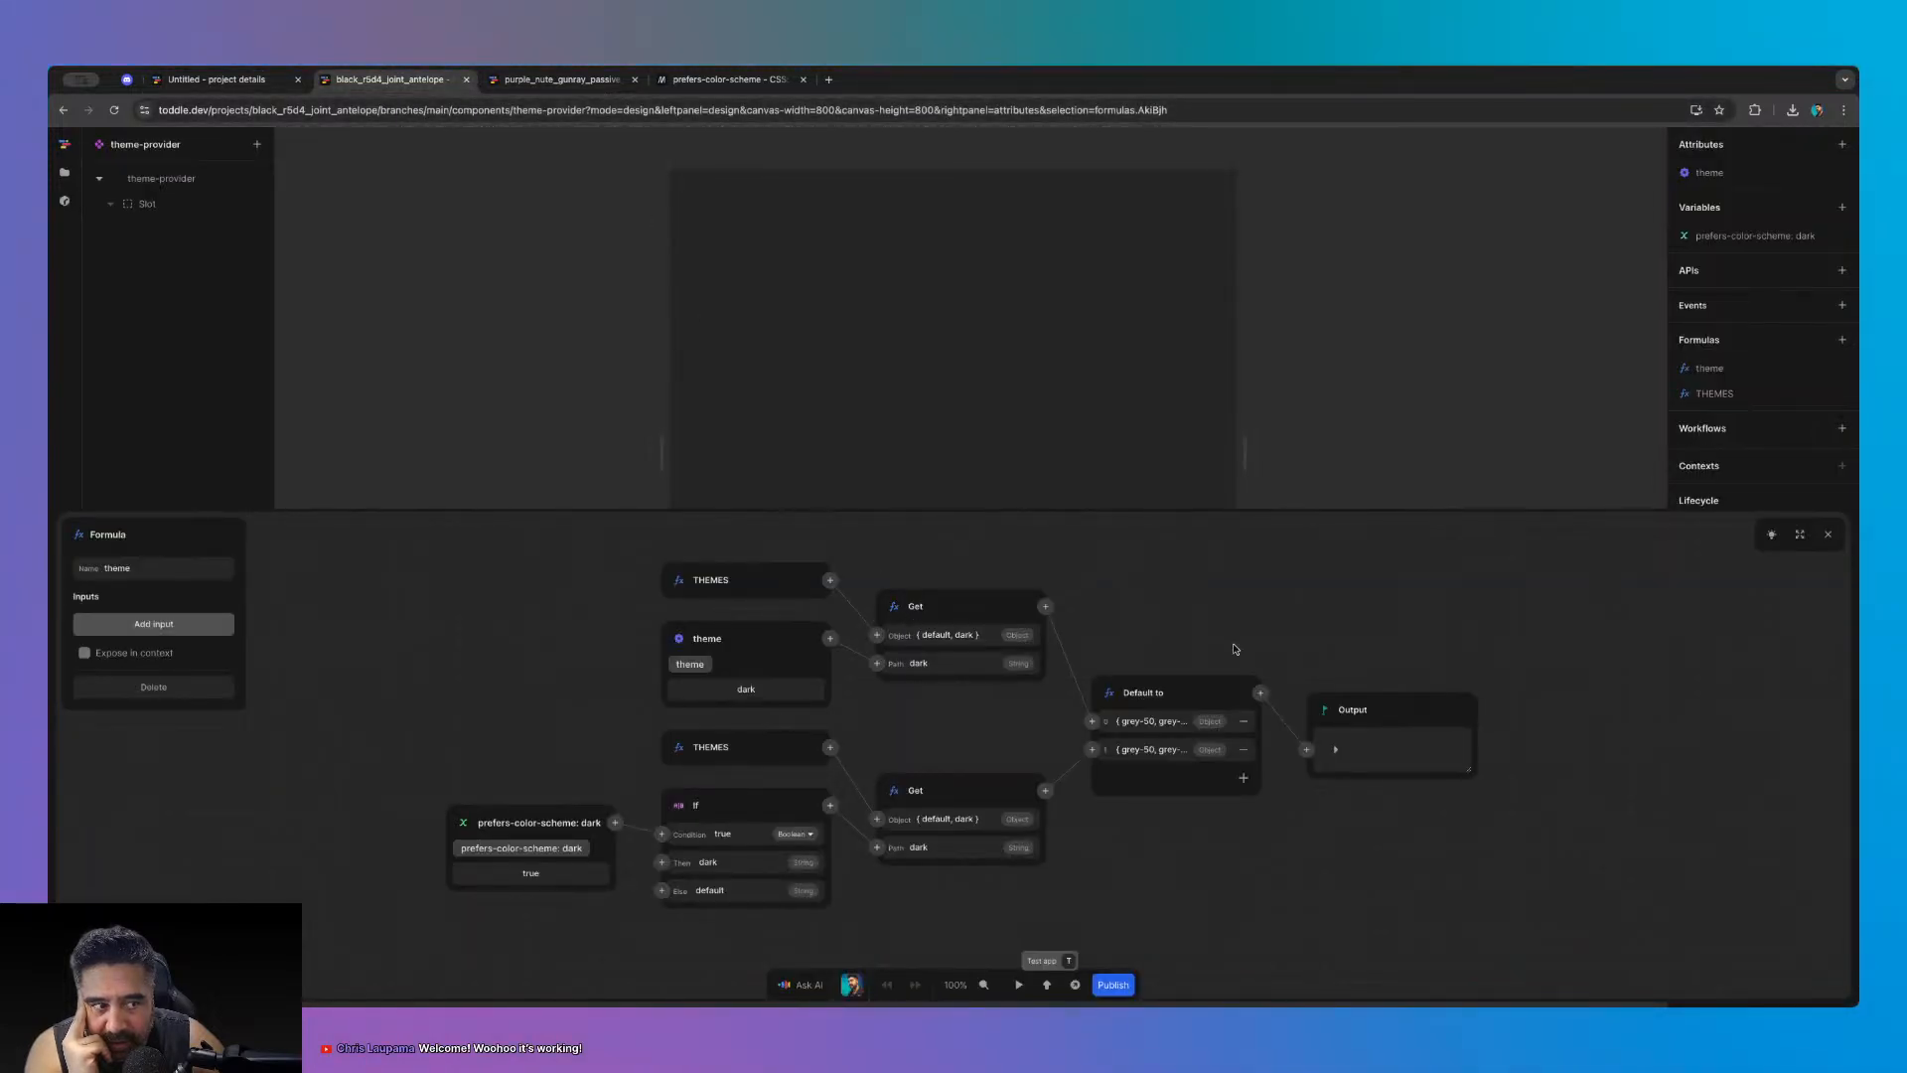
- Select the theme formula's lower Get and THEMES nodes and expand its output, showing grey-50 #171717 to grey-900 #FAFAFA
{"action": "left_click", "coordinate": [1736, 397]}
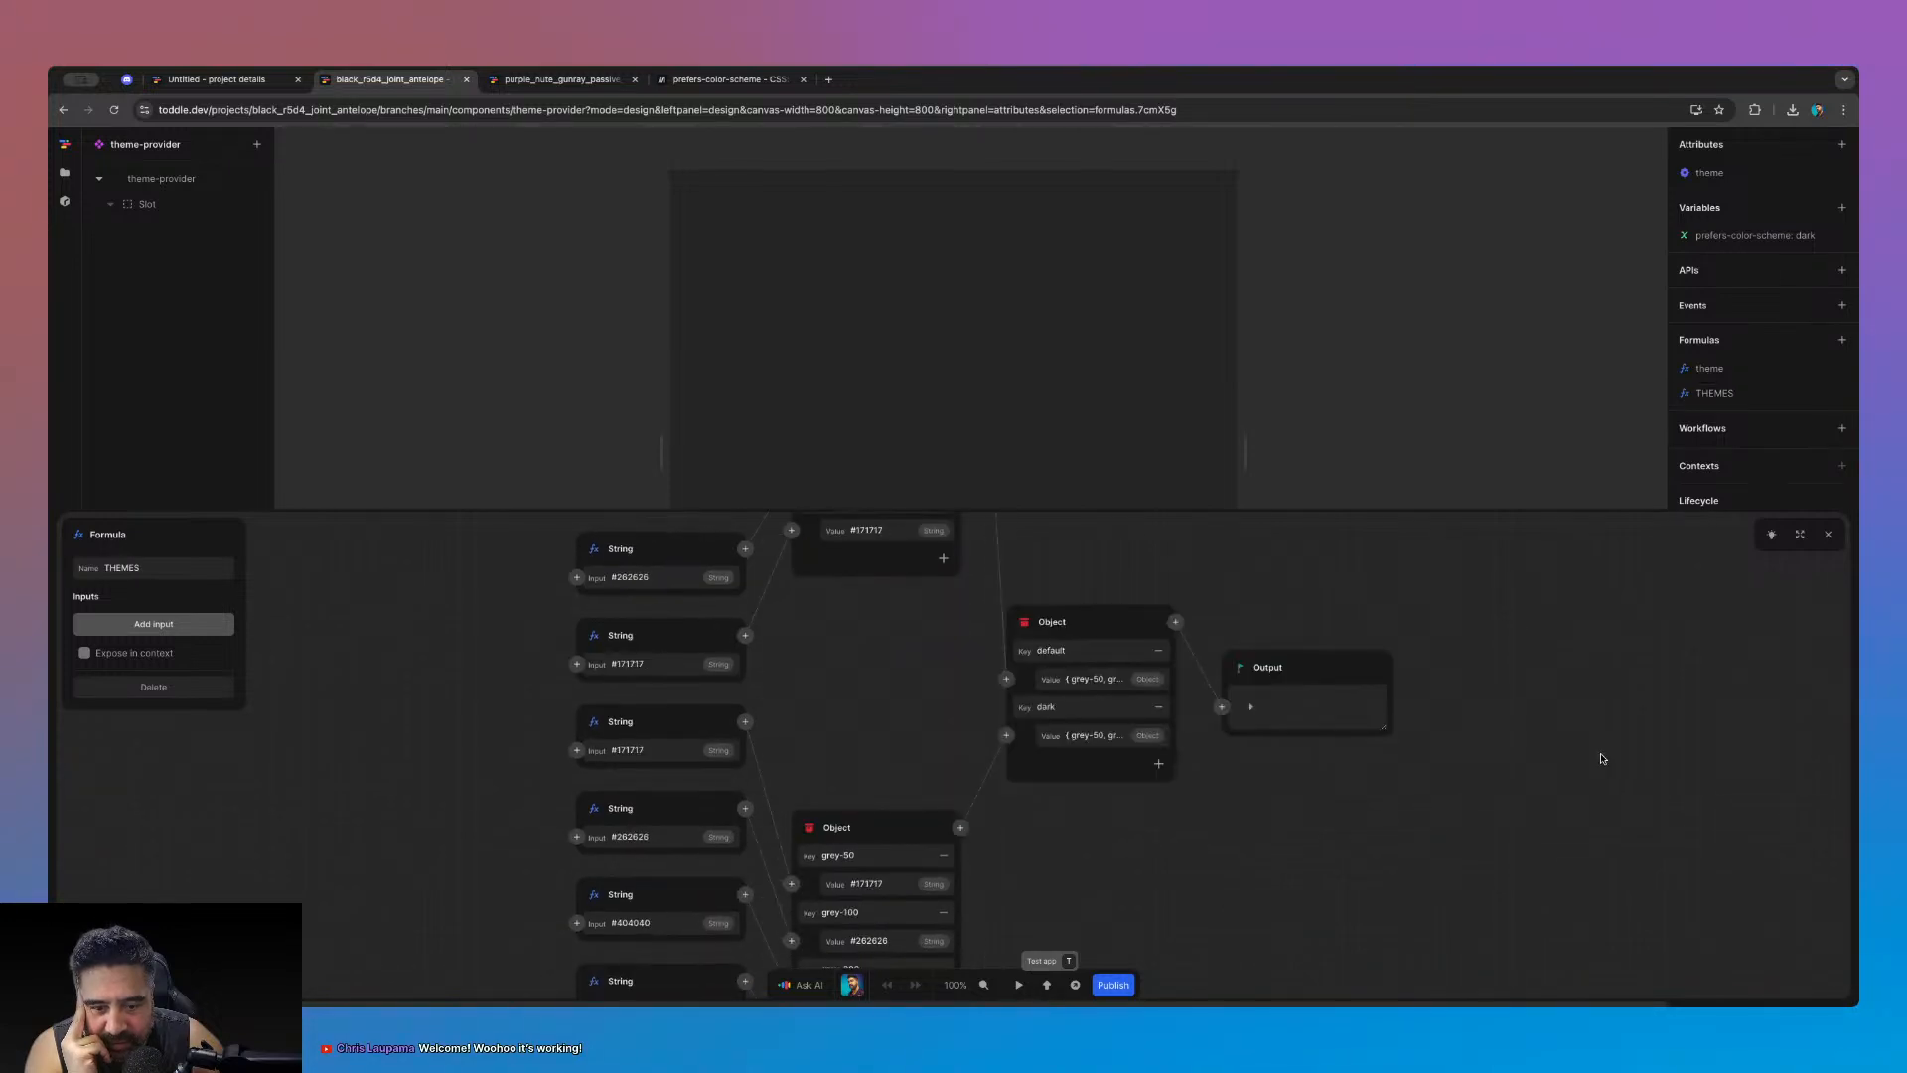
{"action": "left_click", "coordinate": [1828, 534]}
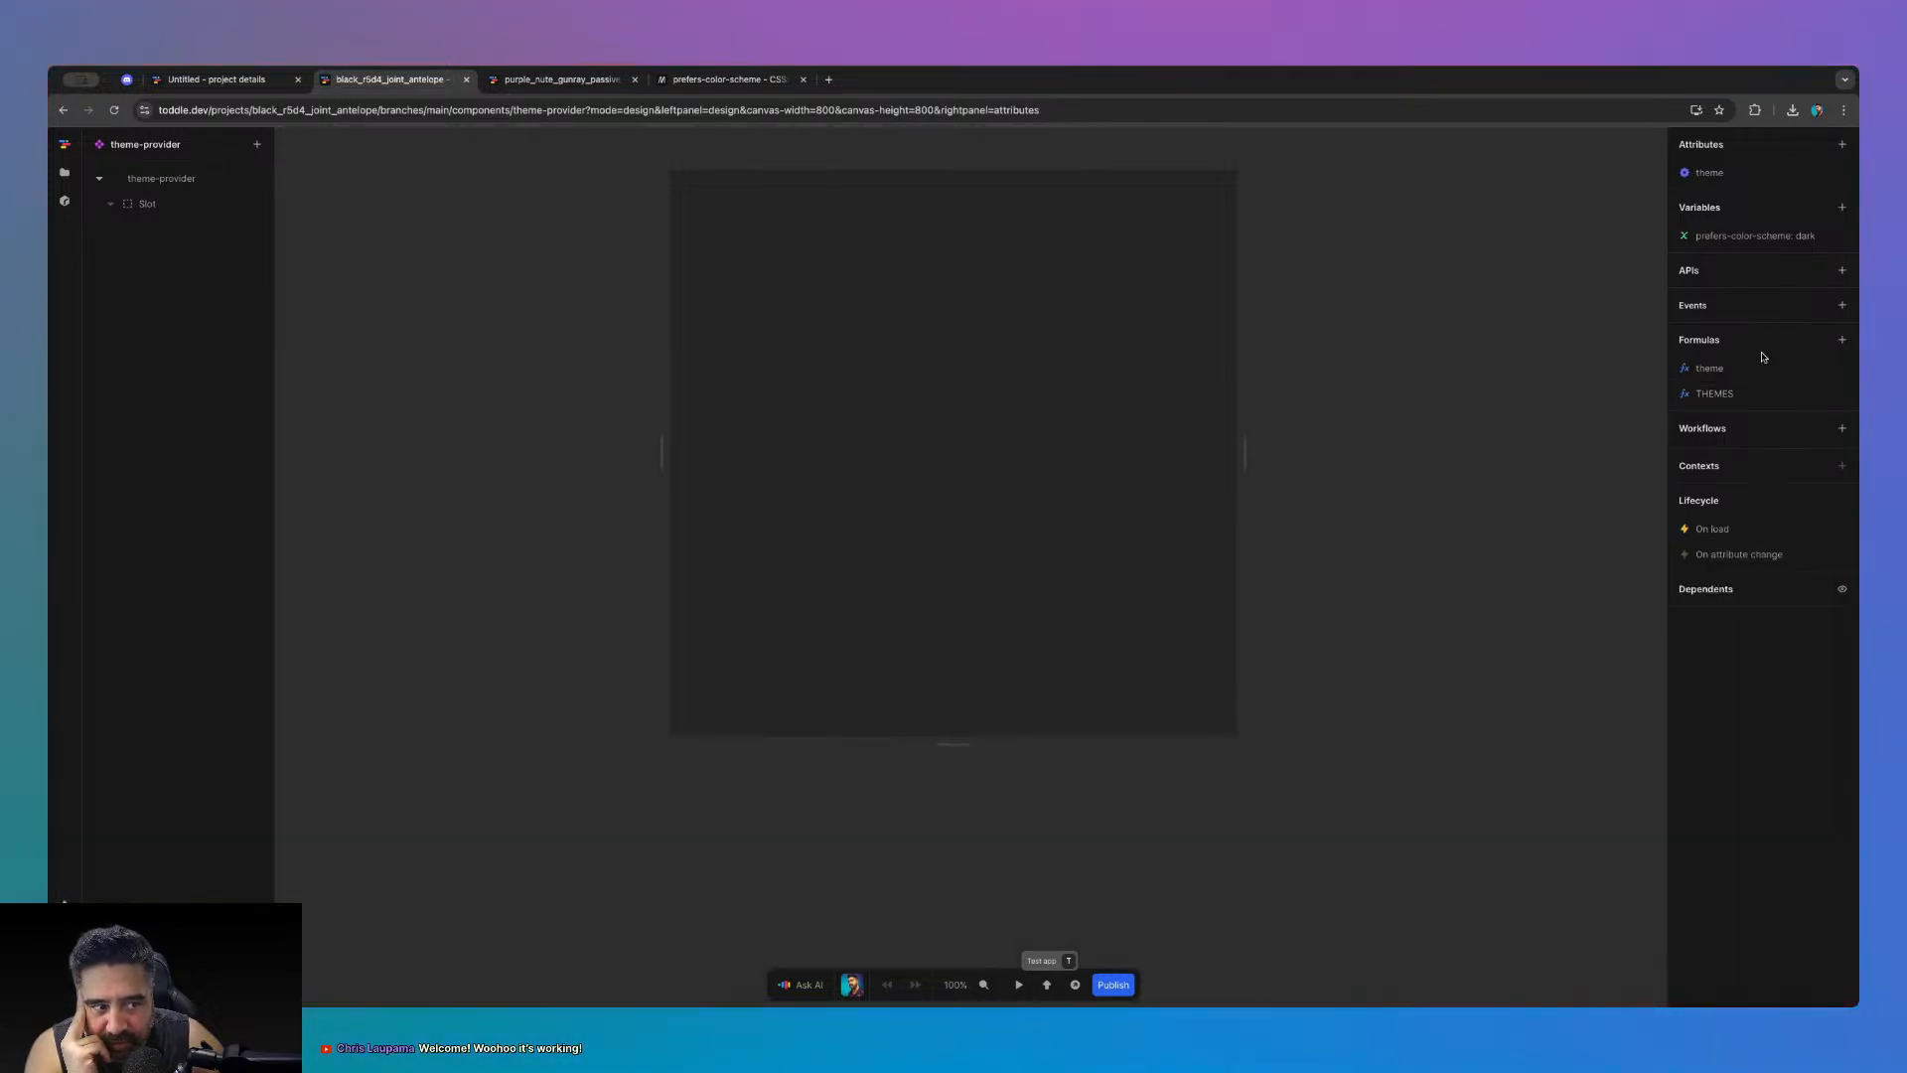
{"action": "left_click", "coordinate": [1745, 370]}
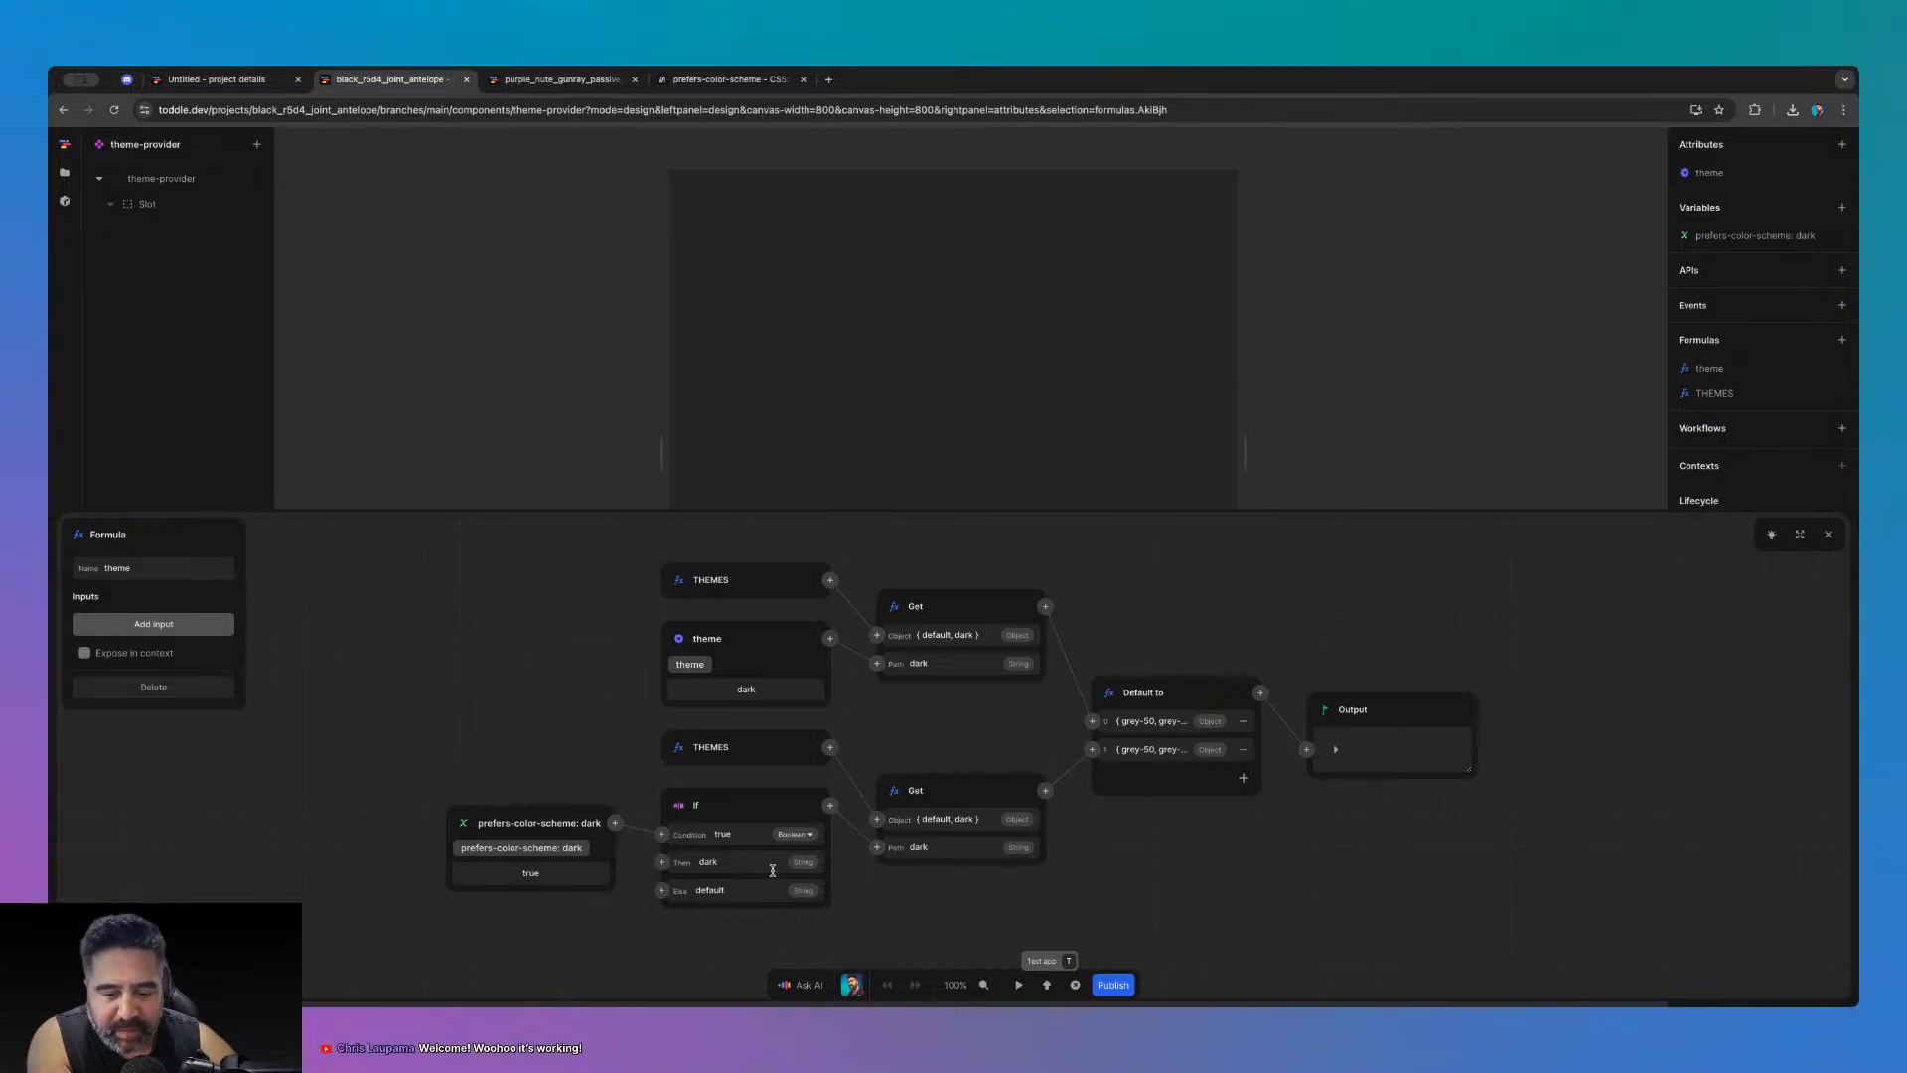
{"action": "left_click", "coordinate": [945, 803]}
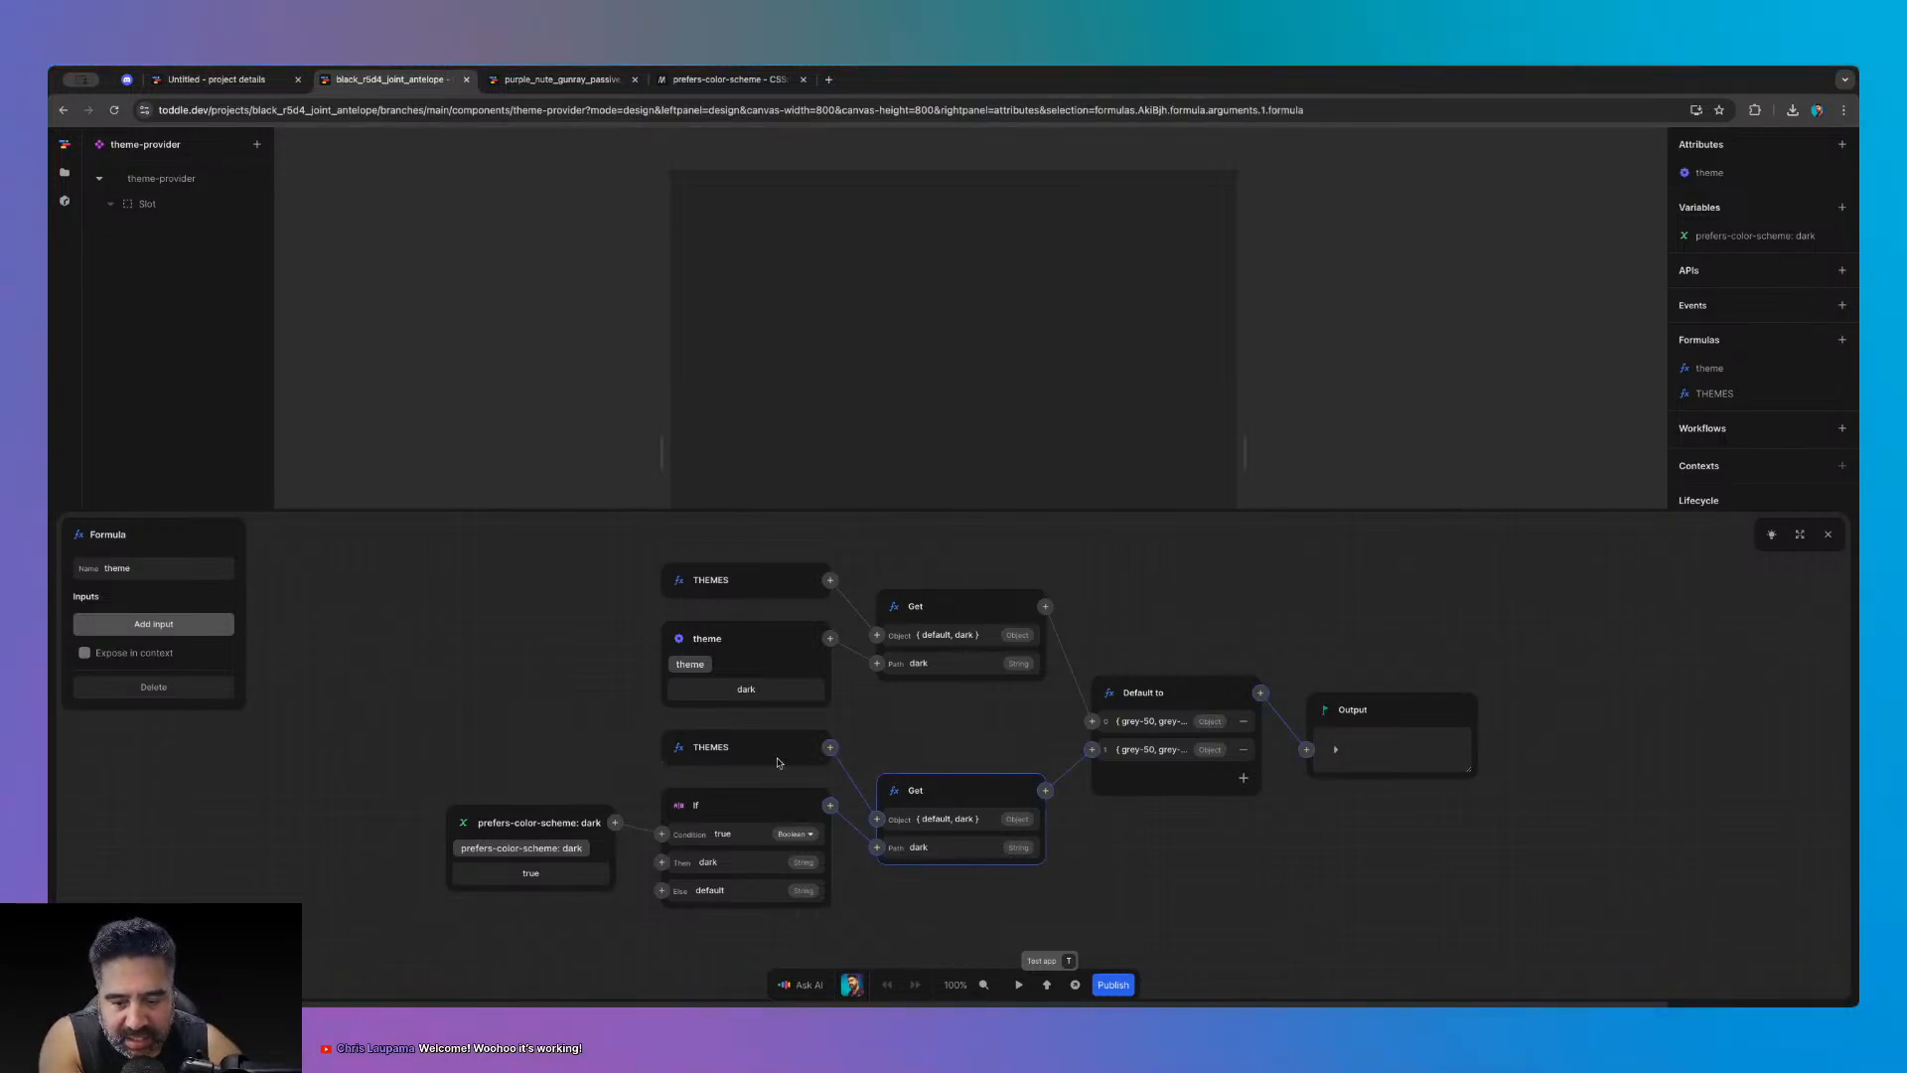
{"action": "left_click", "coordinate": [781, 761]}
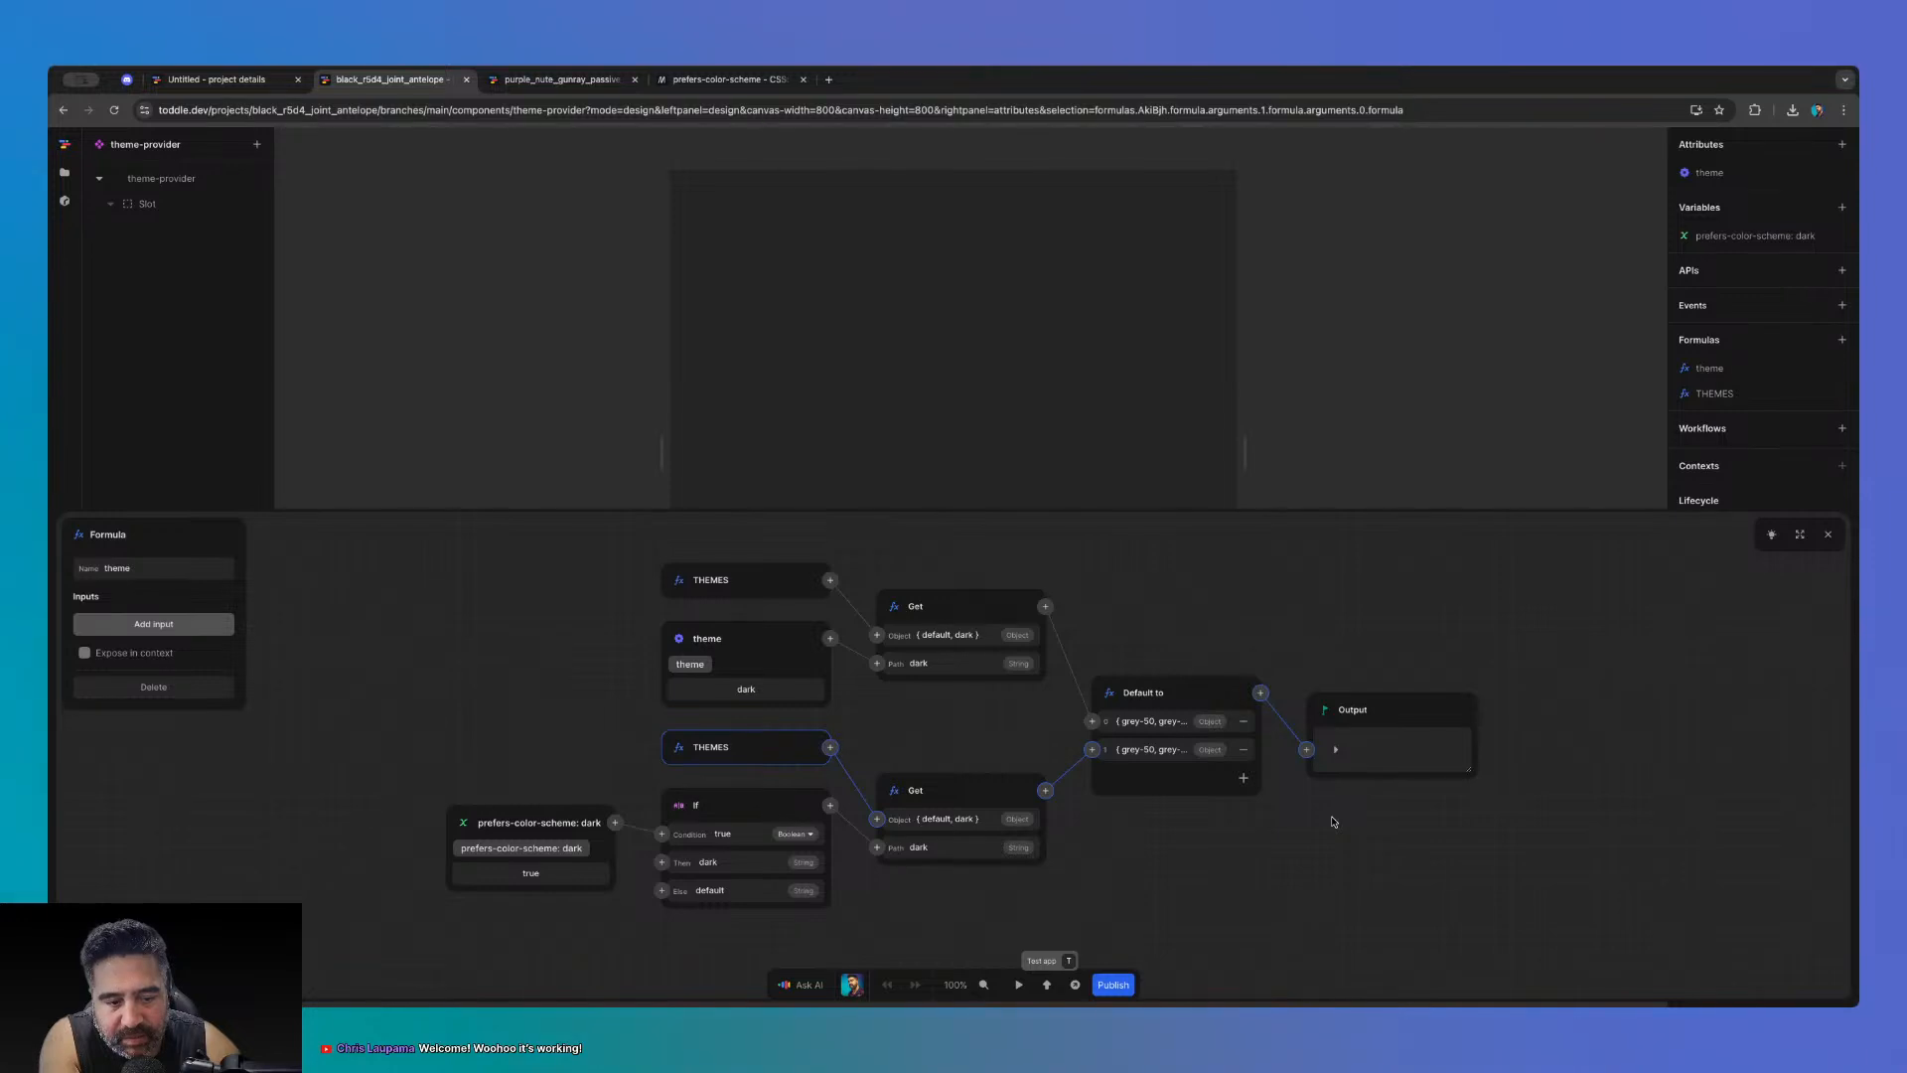
{"action": "left_click", "coordinate": [1335, 749]}
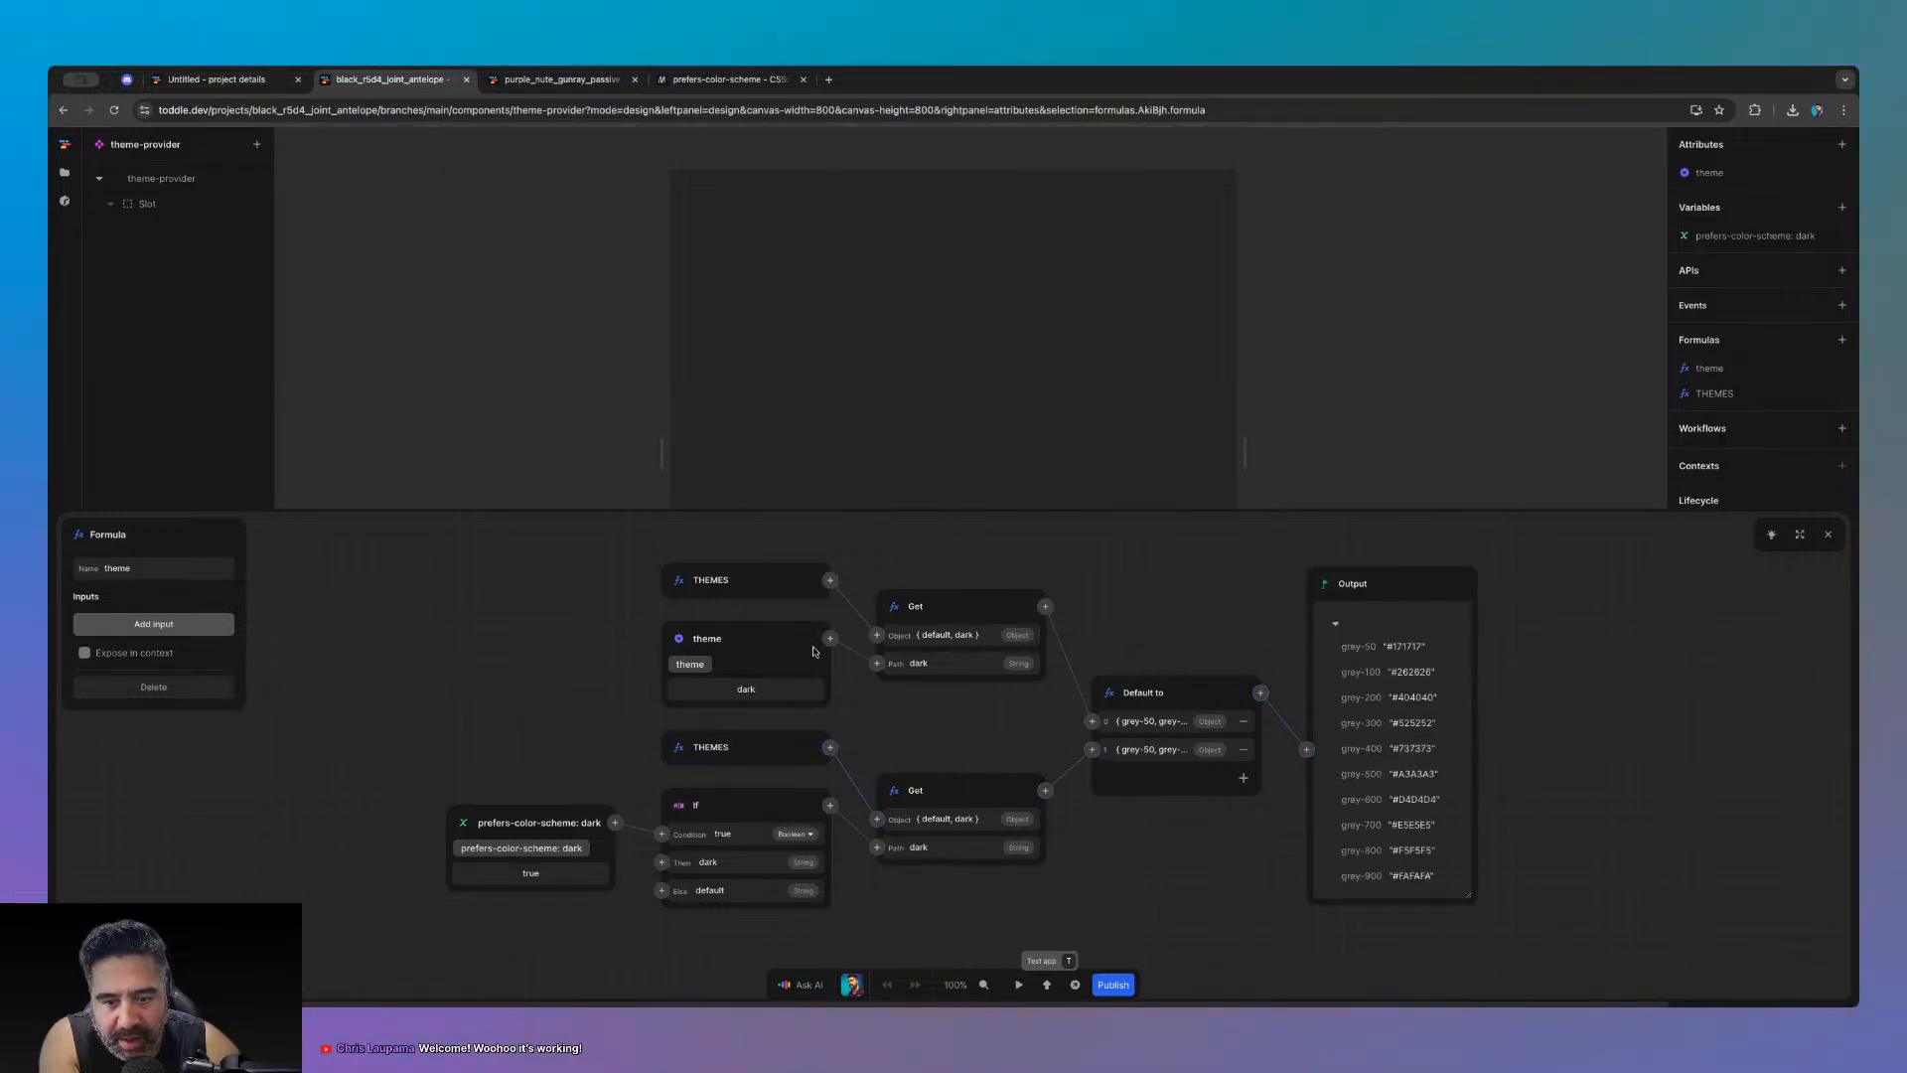
- Rechoose Default to for the fallback node via 'defau', collapse the output, and close the editor
{"action": "left_click", "coordinate": [1211, 694]}
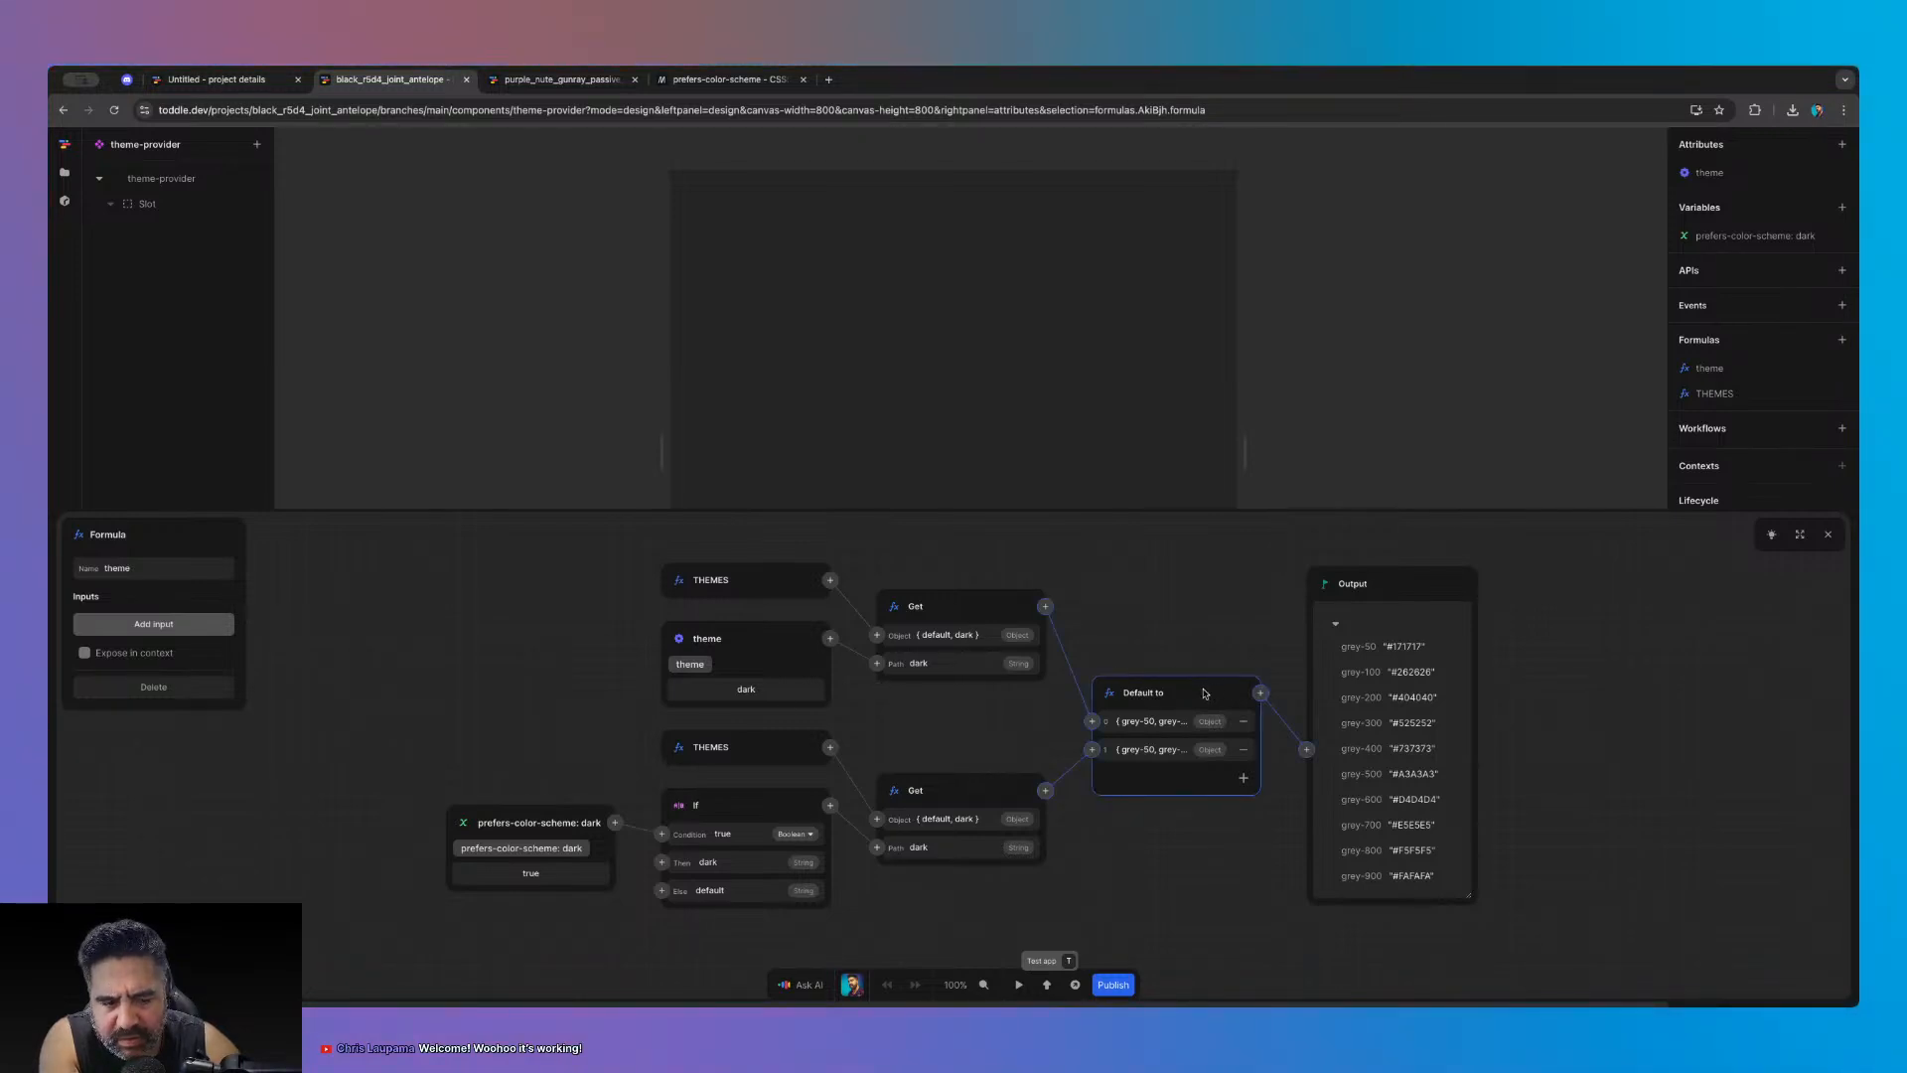
{"action": "left_click", "coordinate": [1112, 687]}
{"action": "type", "text": "defau"}
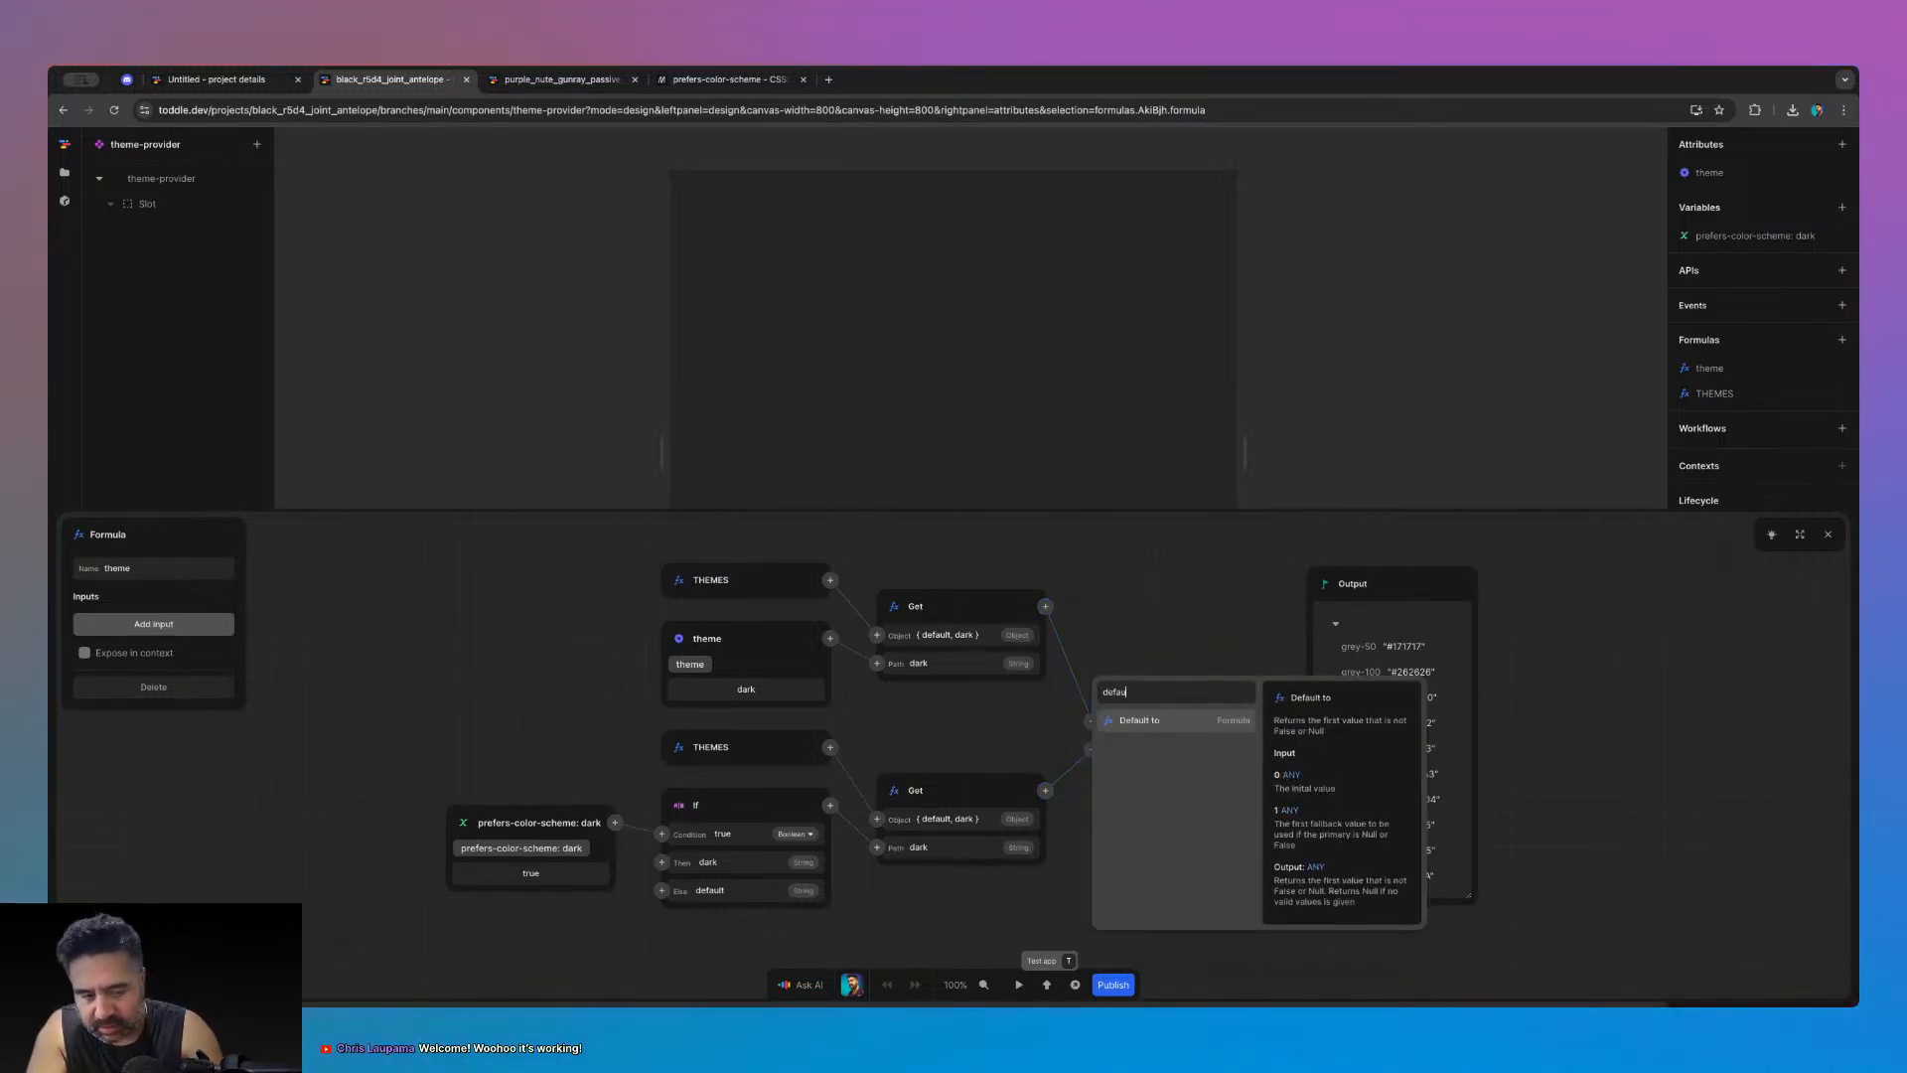
{"action": "left_click", "coordinate": [1195, 718]}
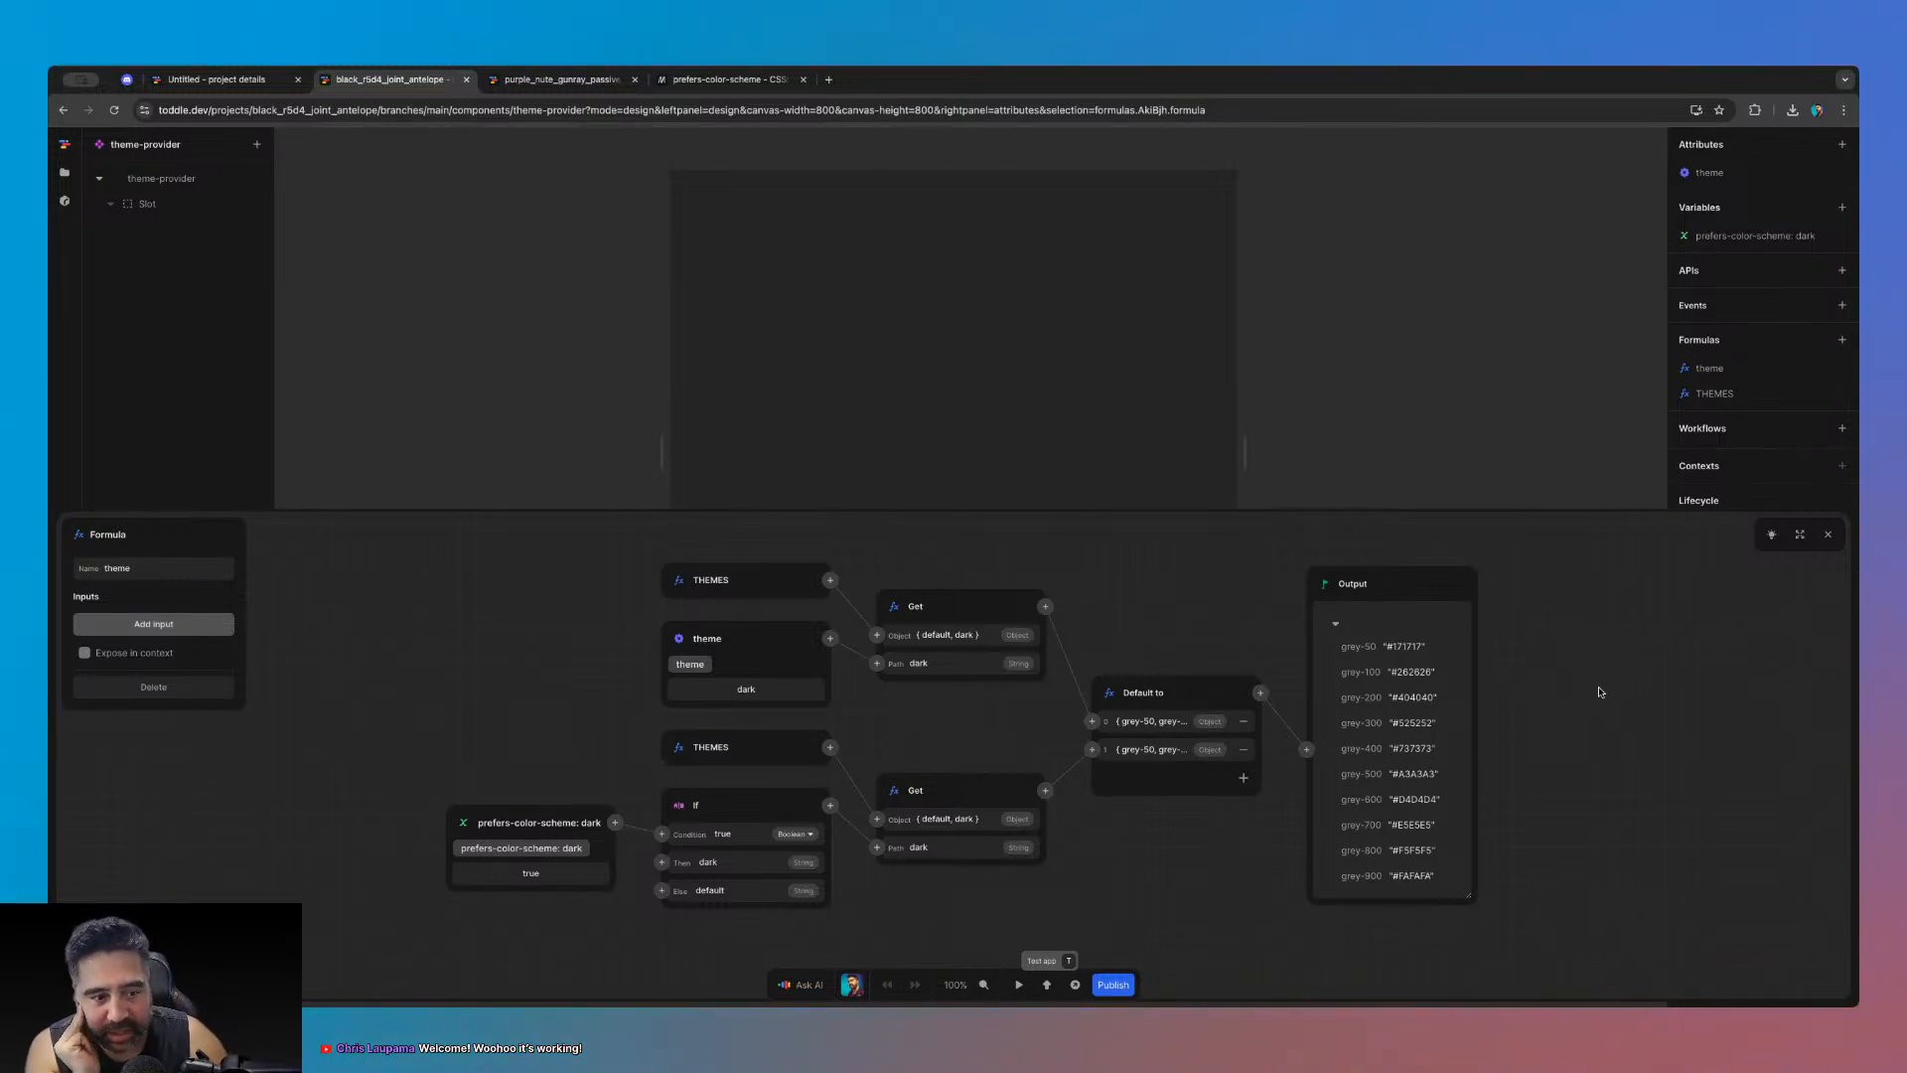
{"action": "left_click", "coordinate": [1334, 626]}
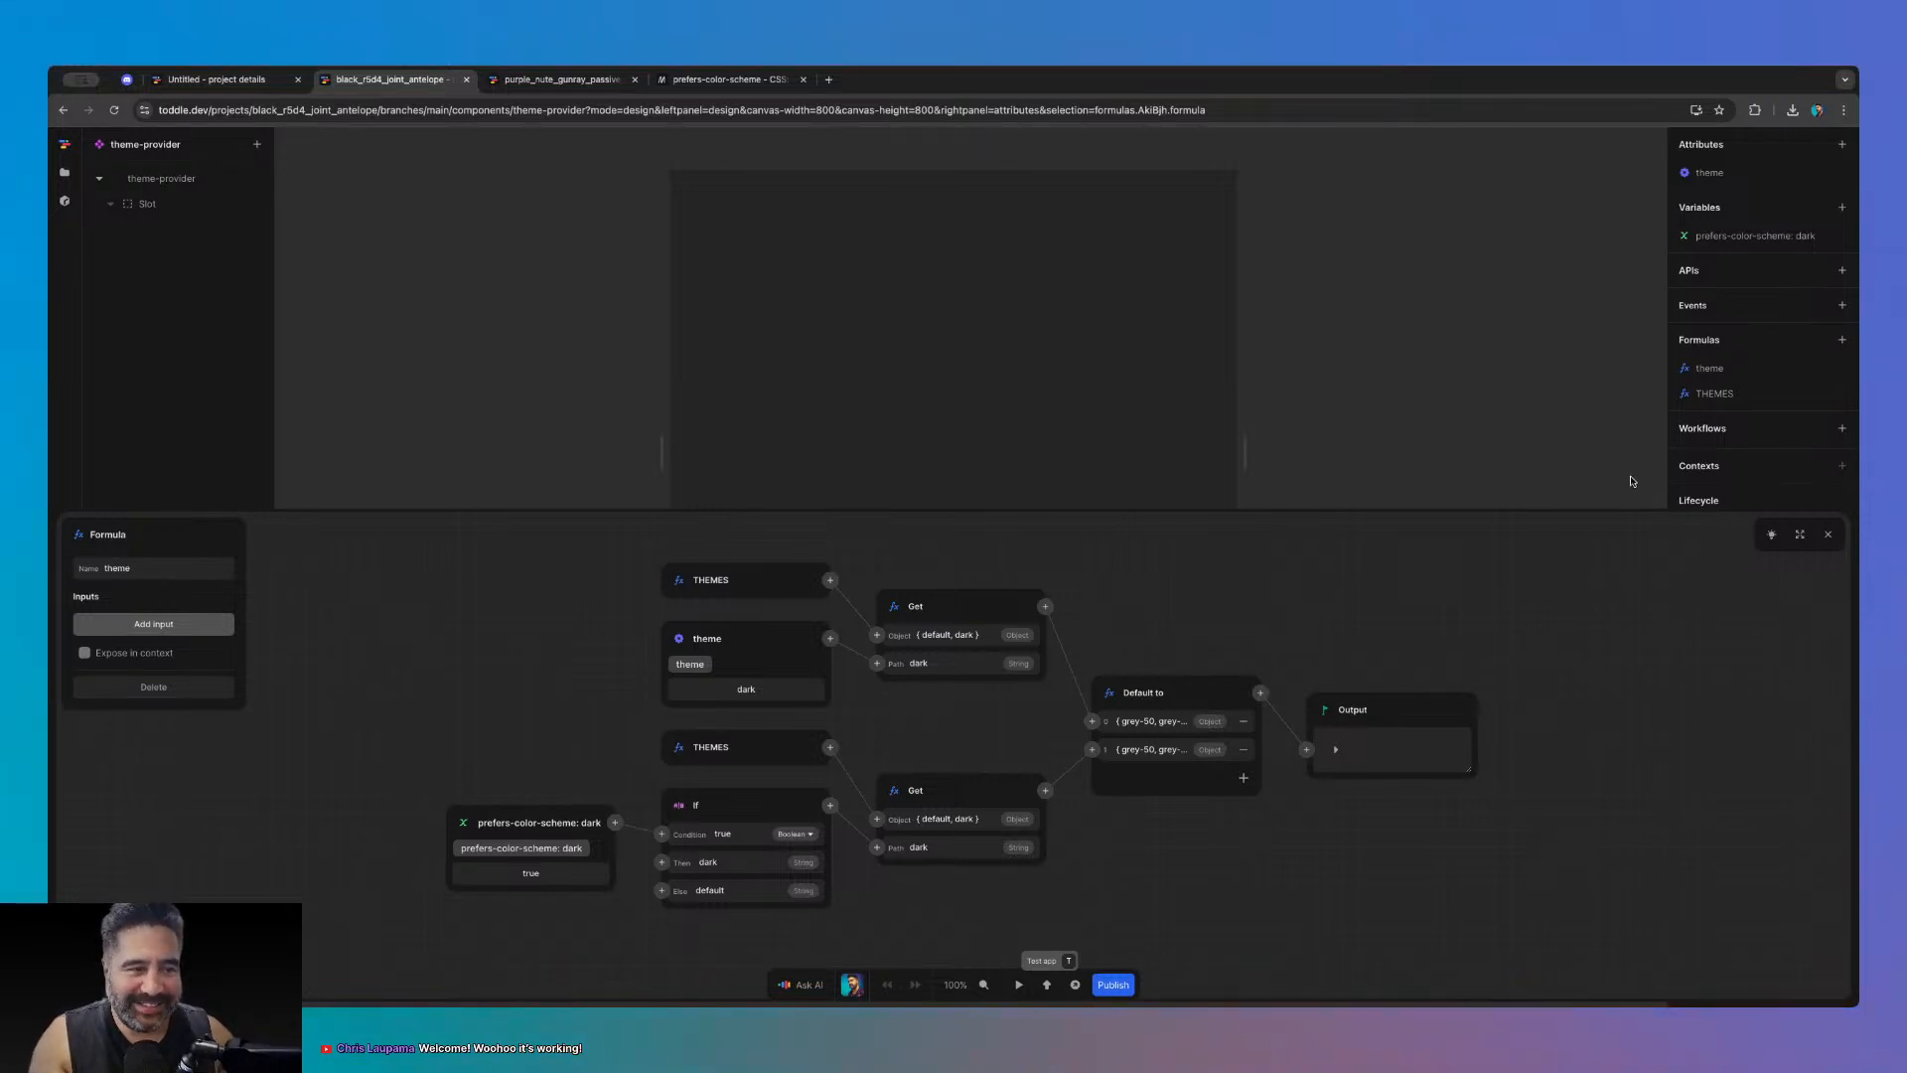
{"action": "left_click", "coordinate": [1828, 534]}
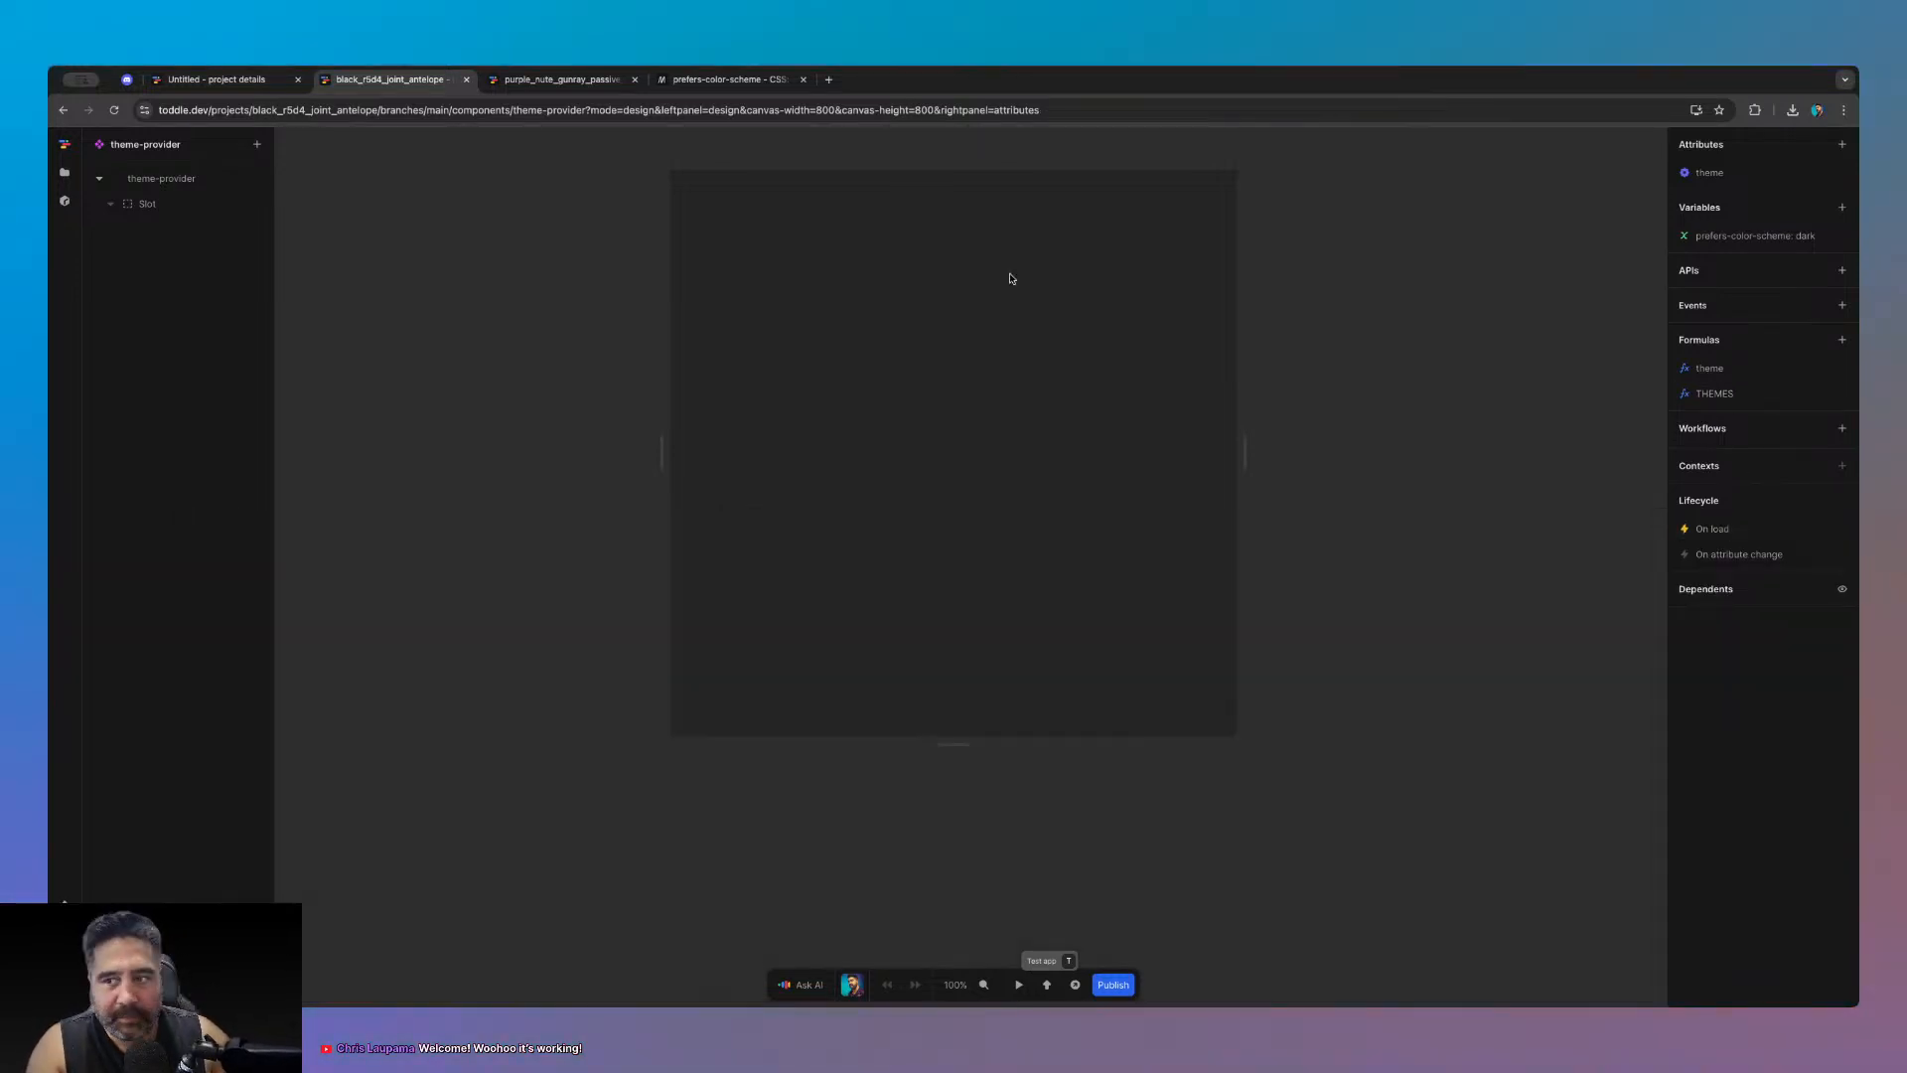
- Open the HomePage, run it in test mode and toggle the preview to the light theme
{"action": "left_click", "coordinate": [64, 177]}
{"action": "left_click", "coordinate": [149, 320]}
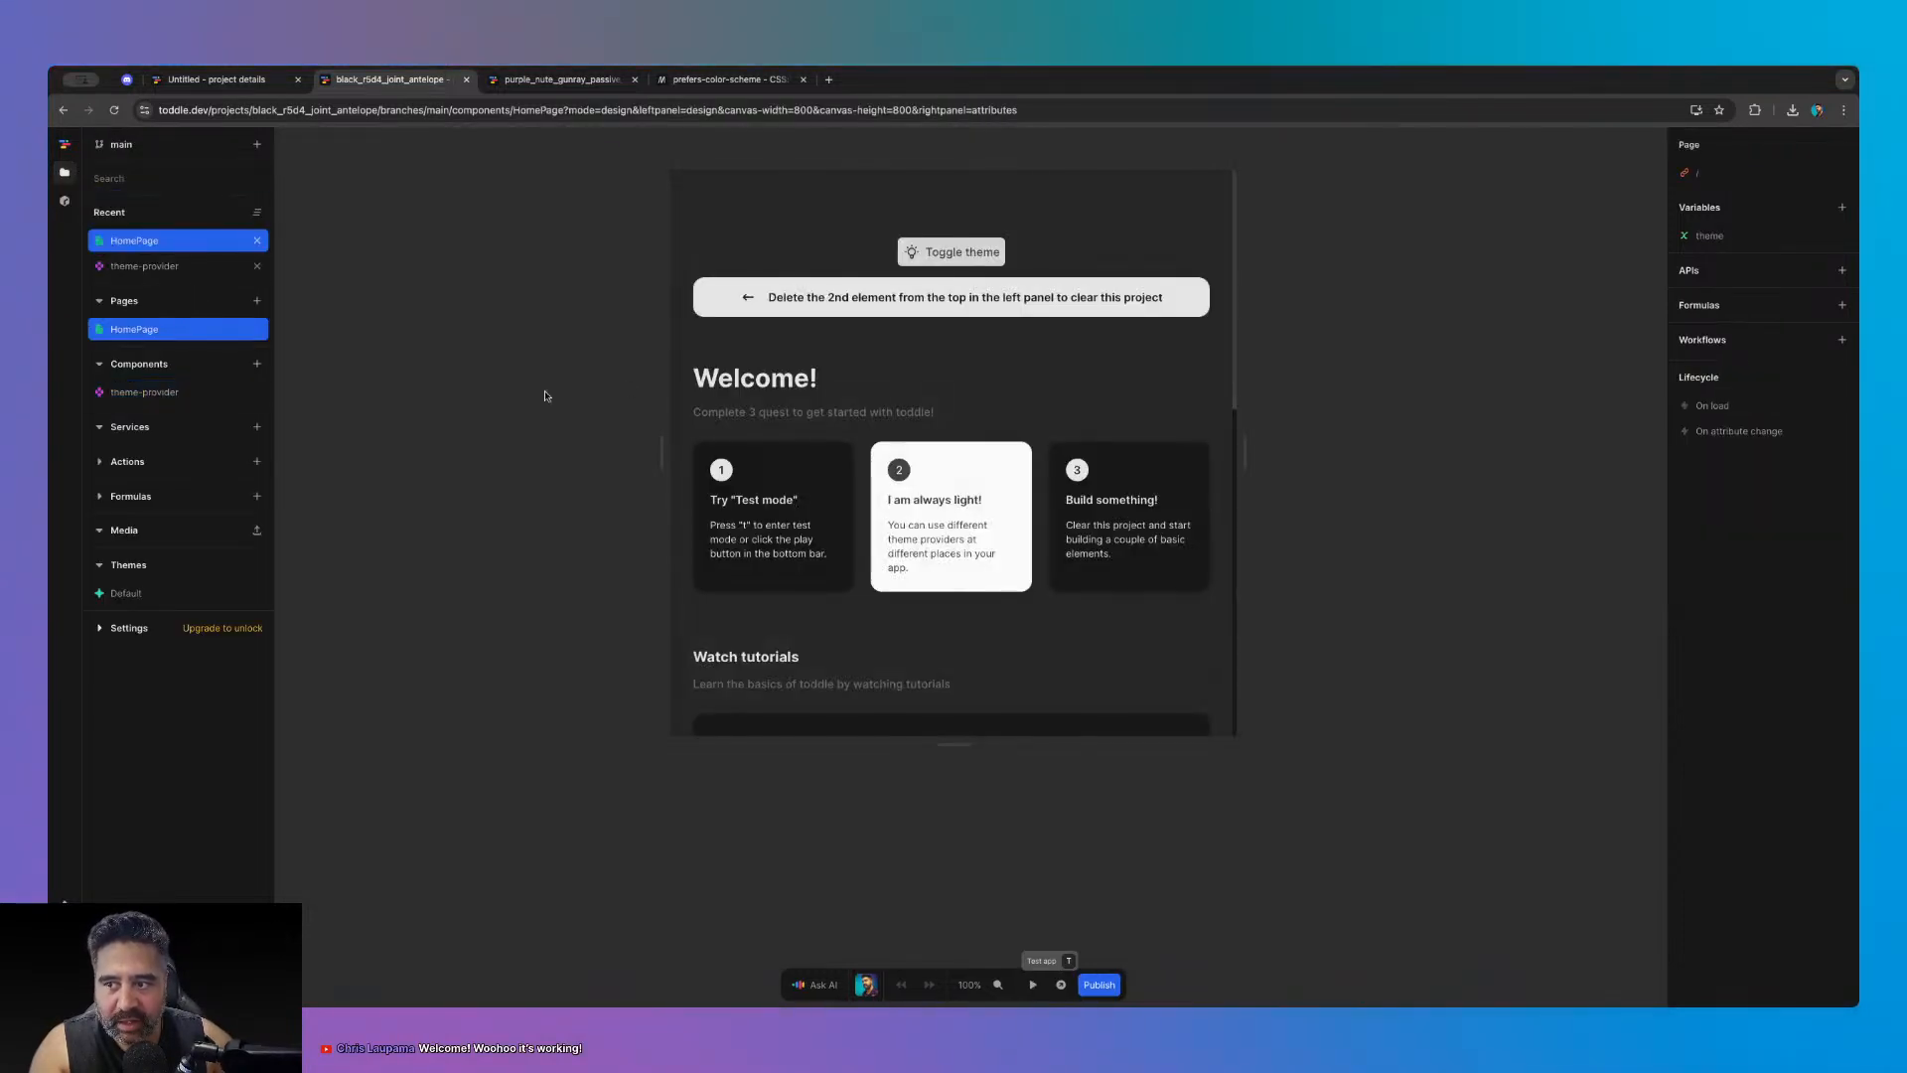
{"action": "left_click", "coordinate": [110, 205]}
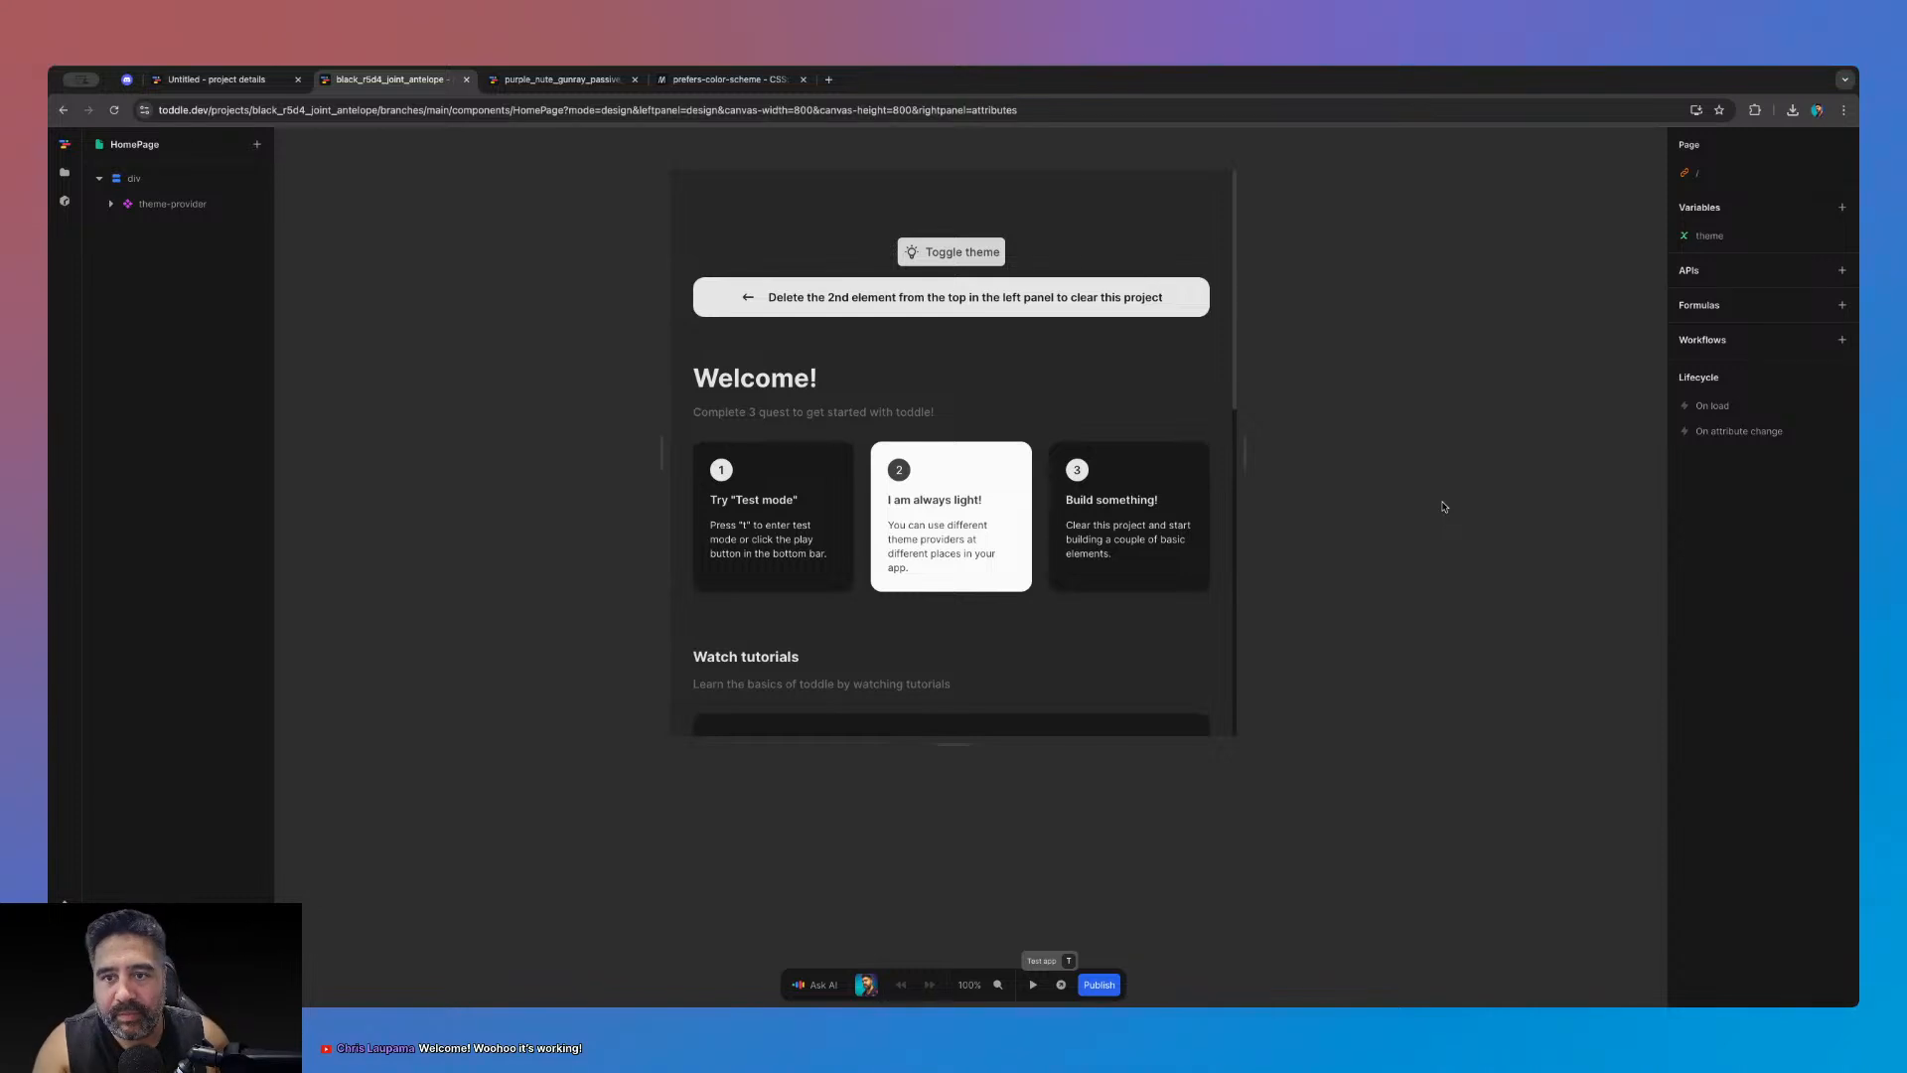
{"action": "left_click", "coordinate": [1034, 984]}
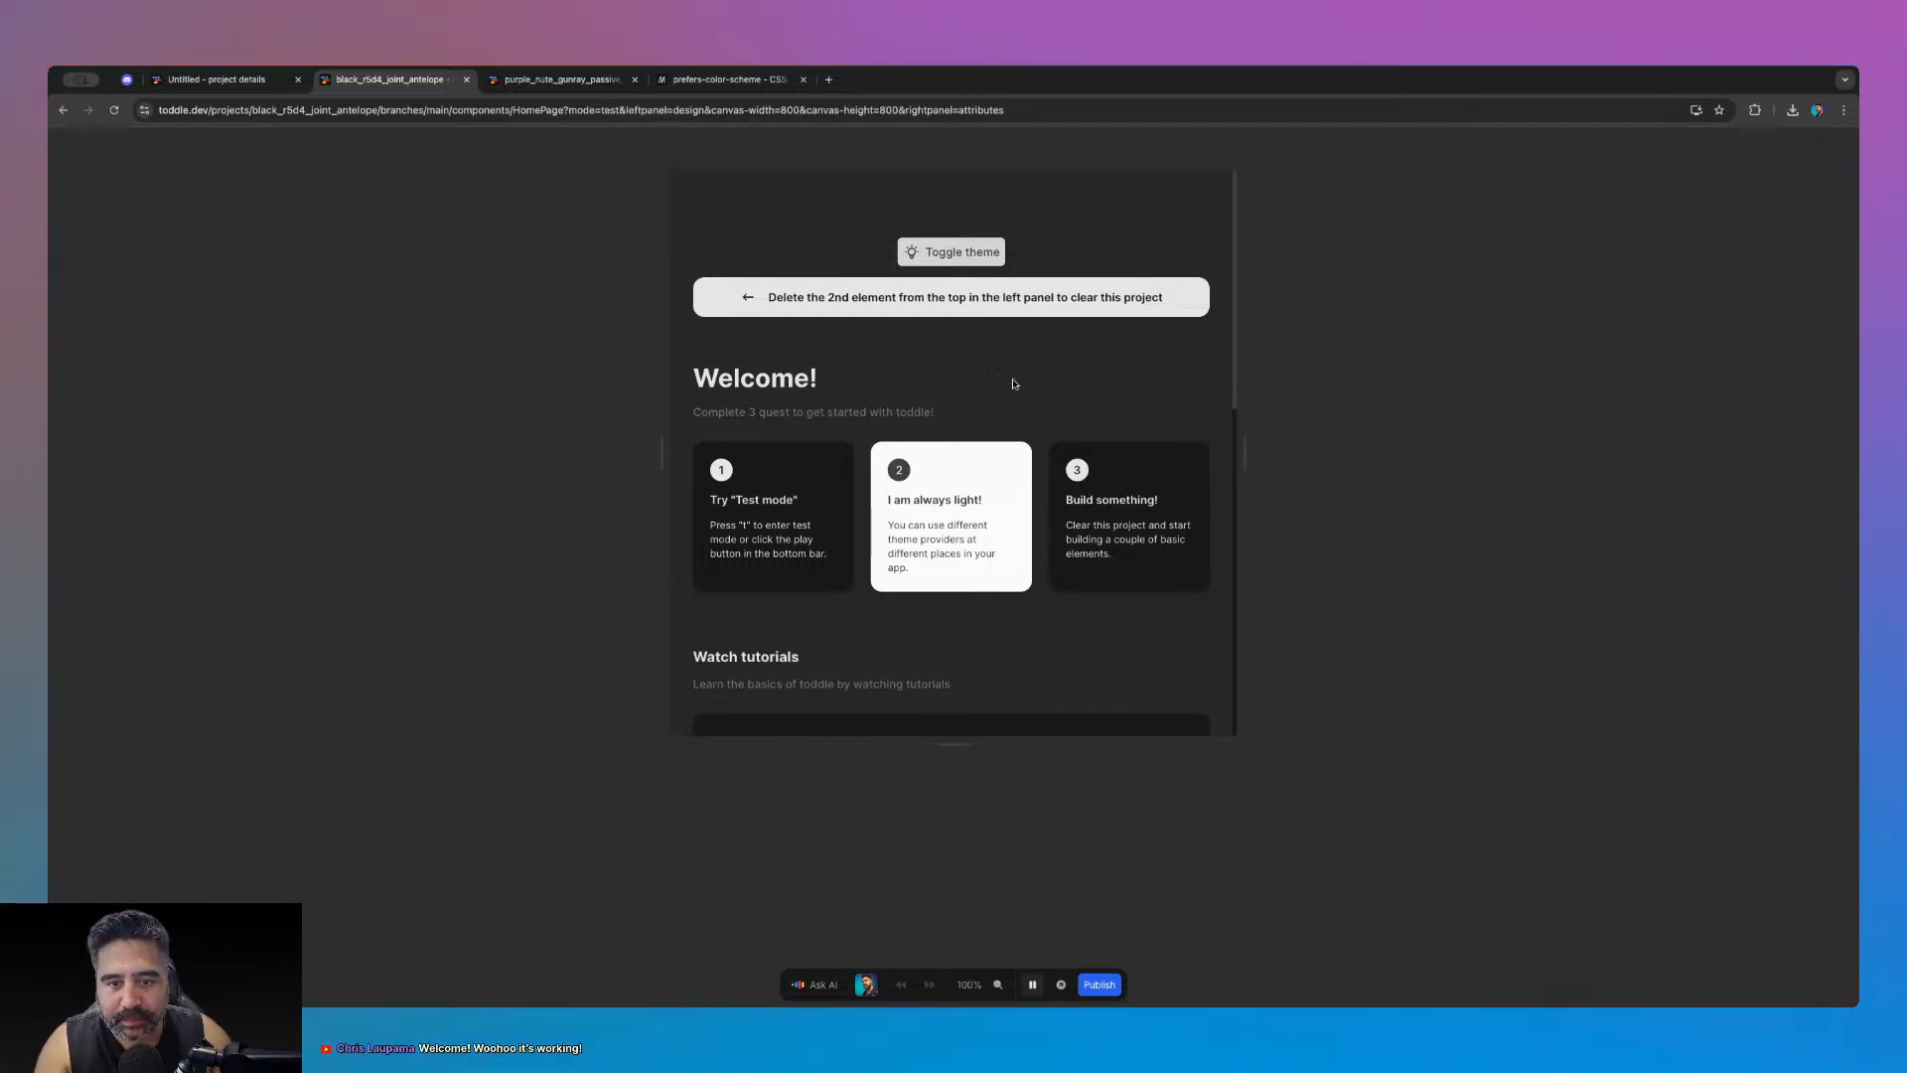
{"action": "left_click", "coordinate": [959, 252]}
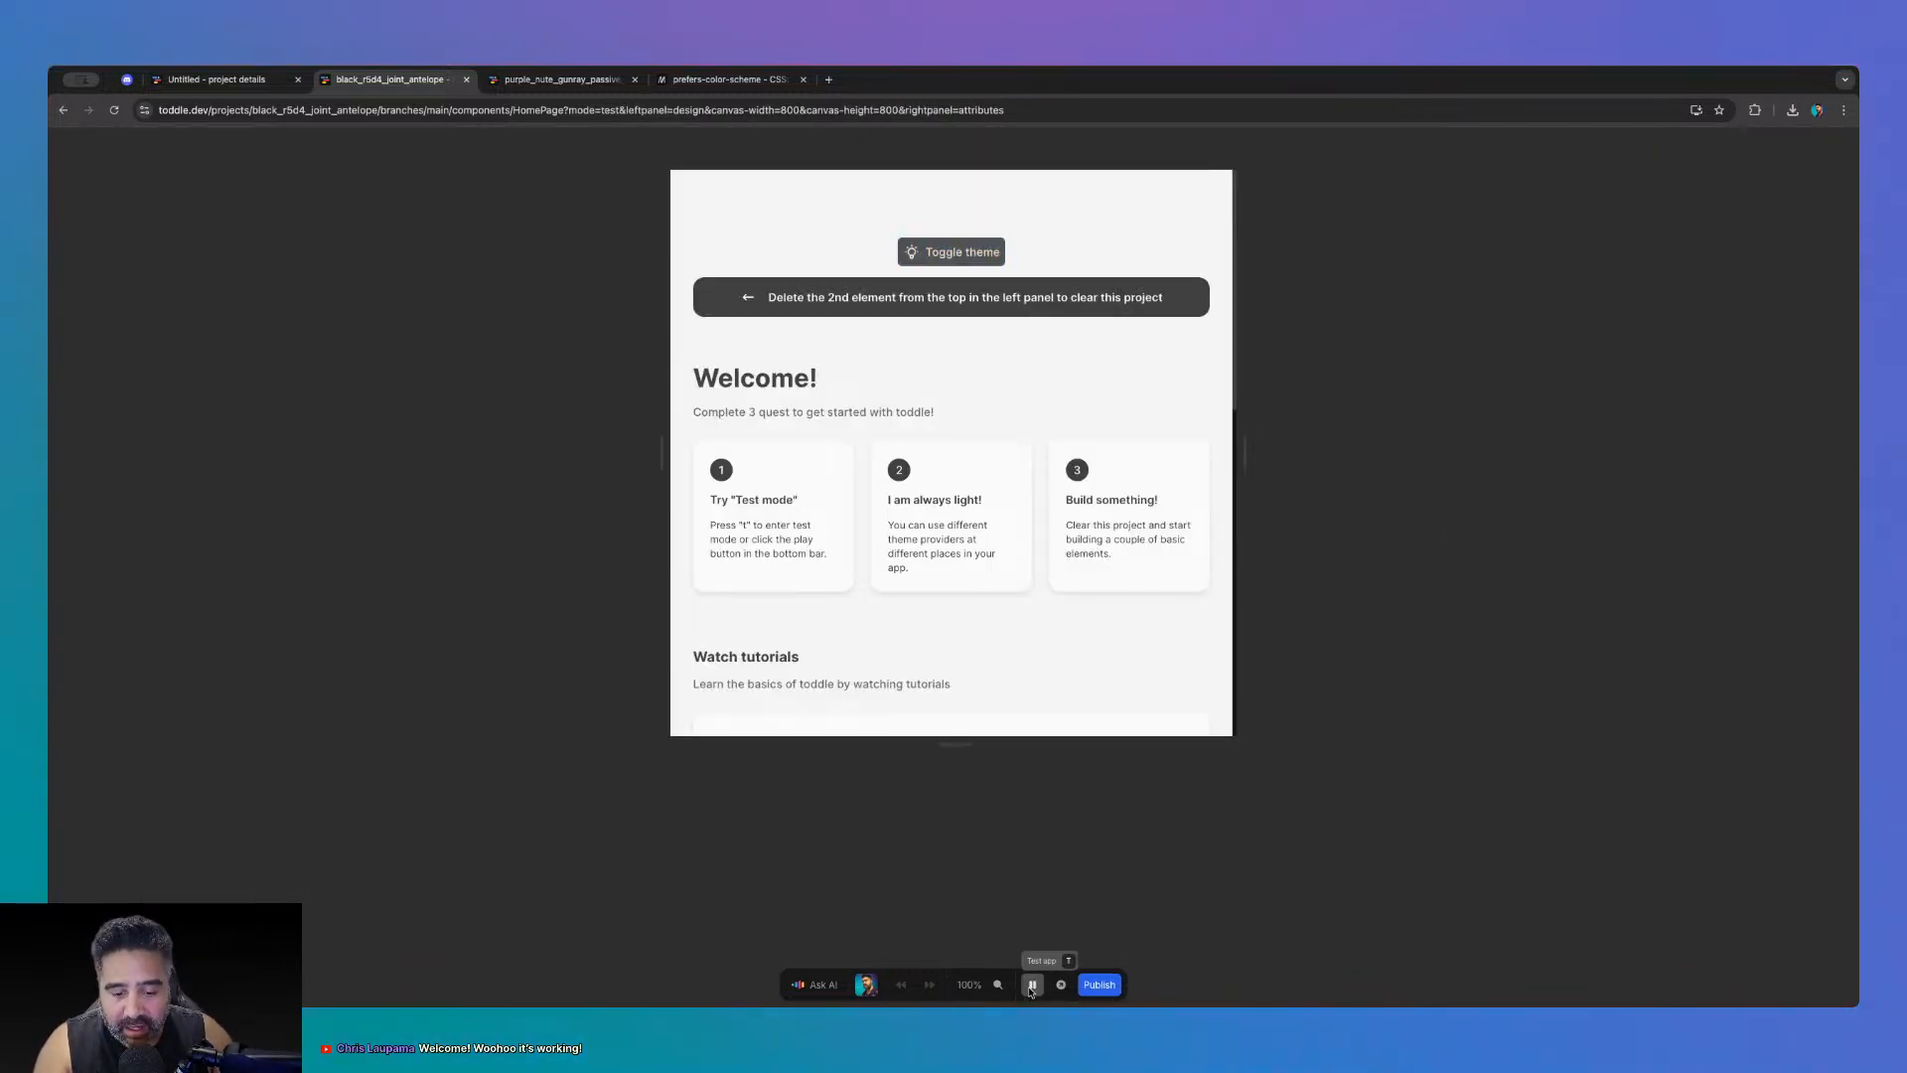
{"action": "key", "text": "t"}
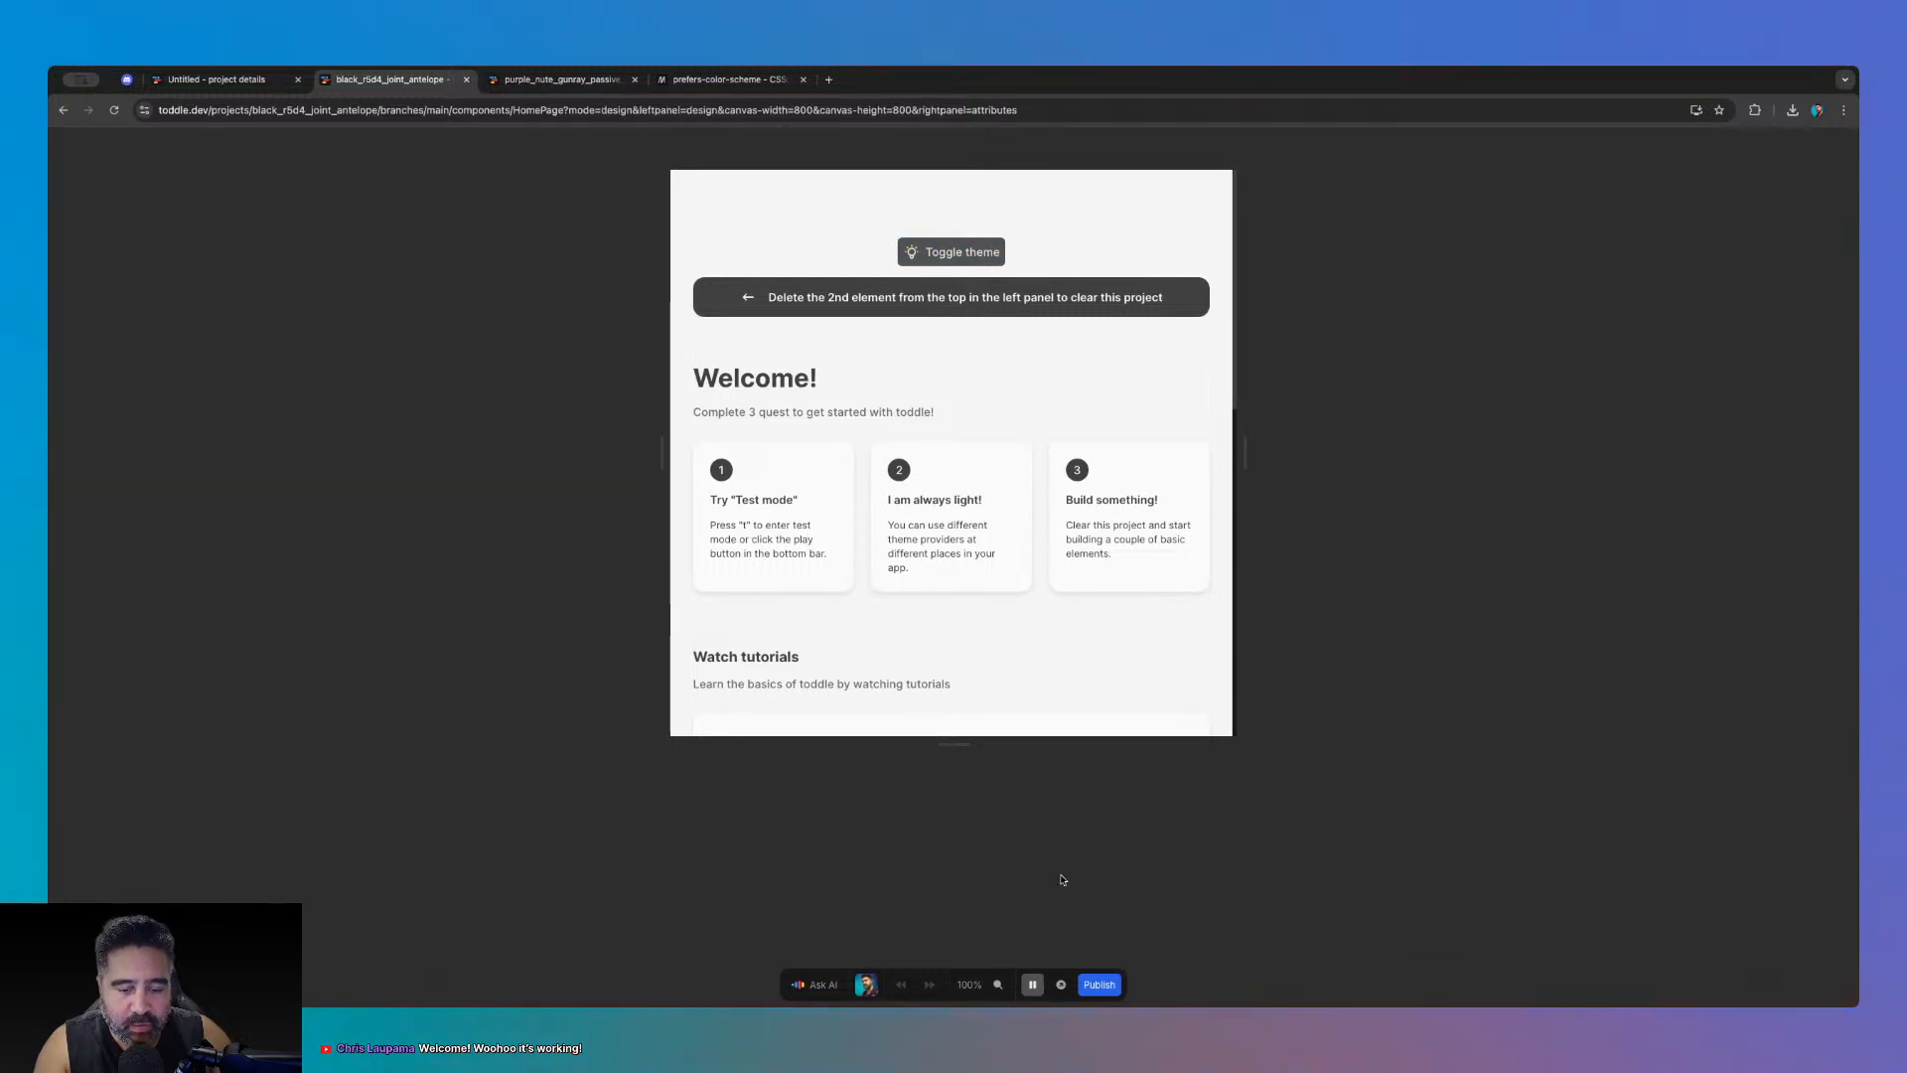
- Glance at the page's theme variable, then open the theme-provider component for editing
{"action": "left_click", "coordinate": [173, 203]}
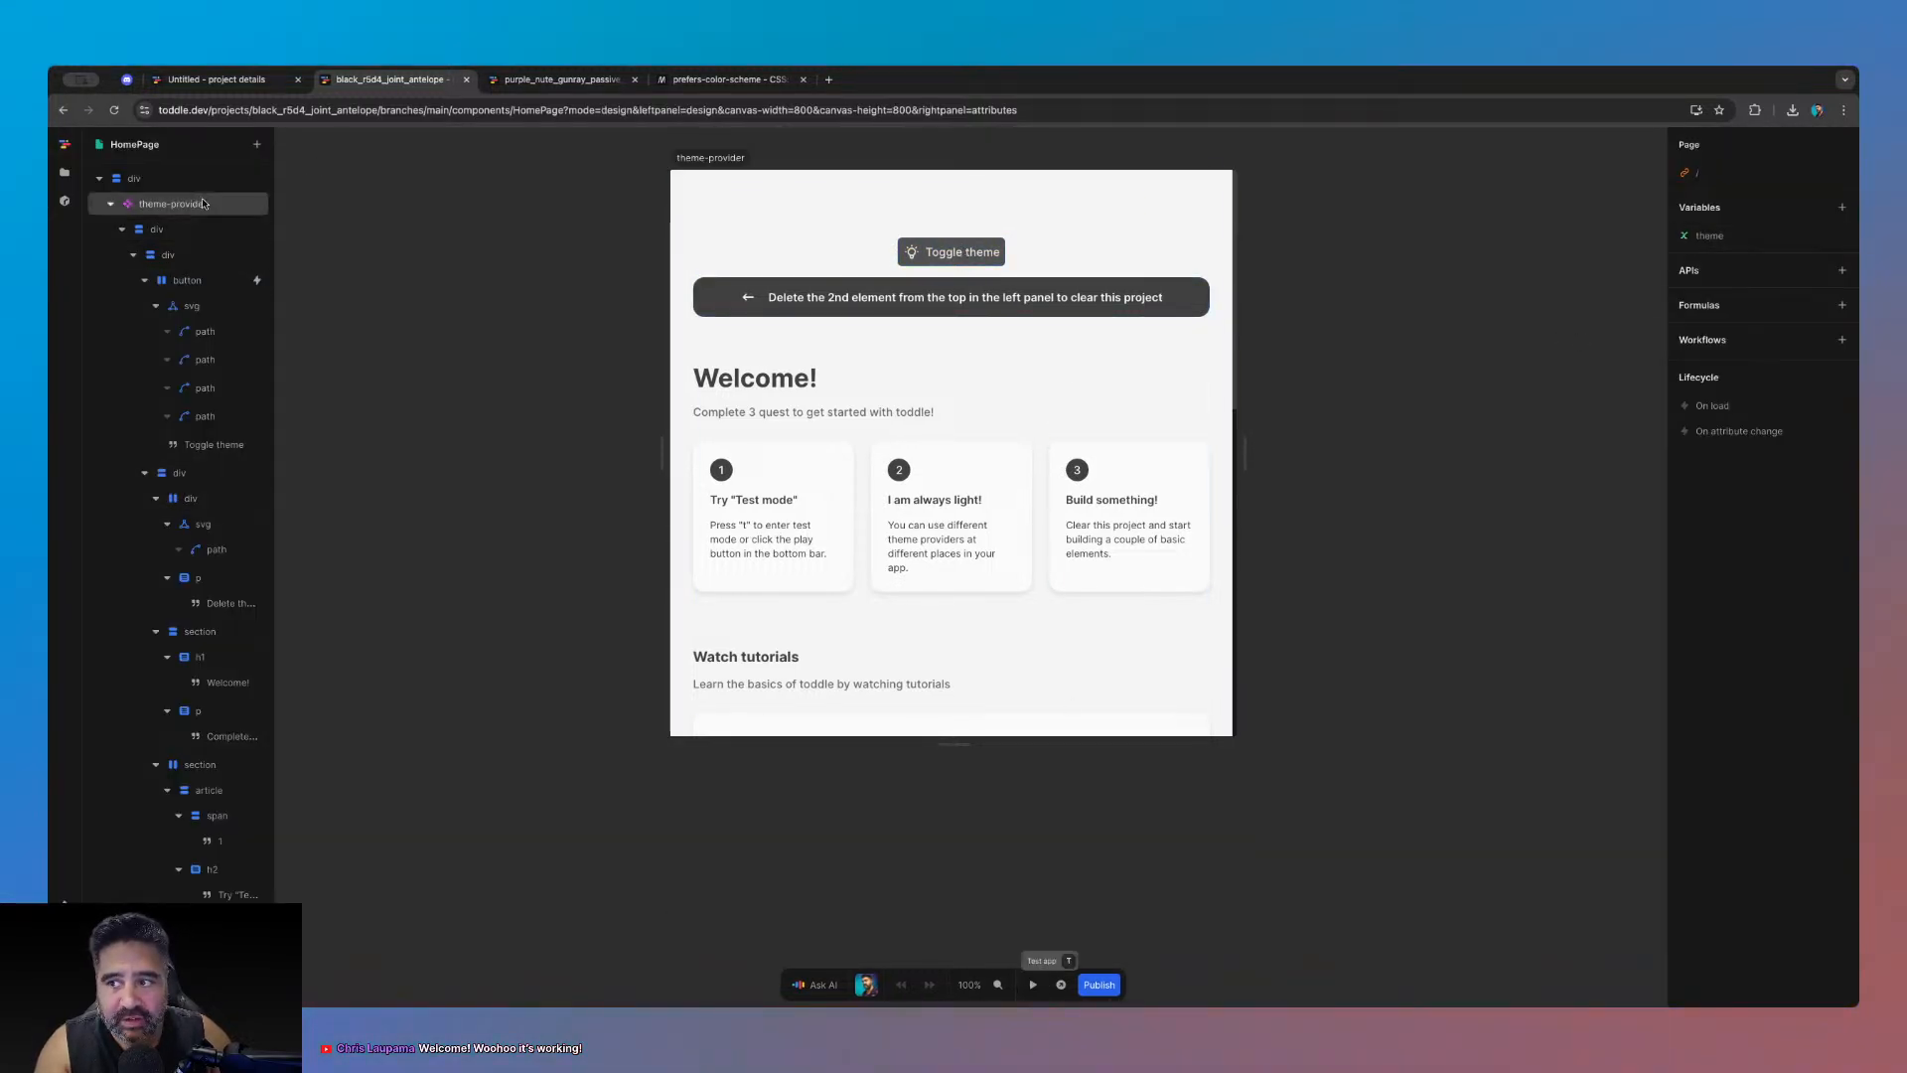
{"action": "key", "text": "Escape"}
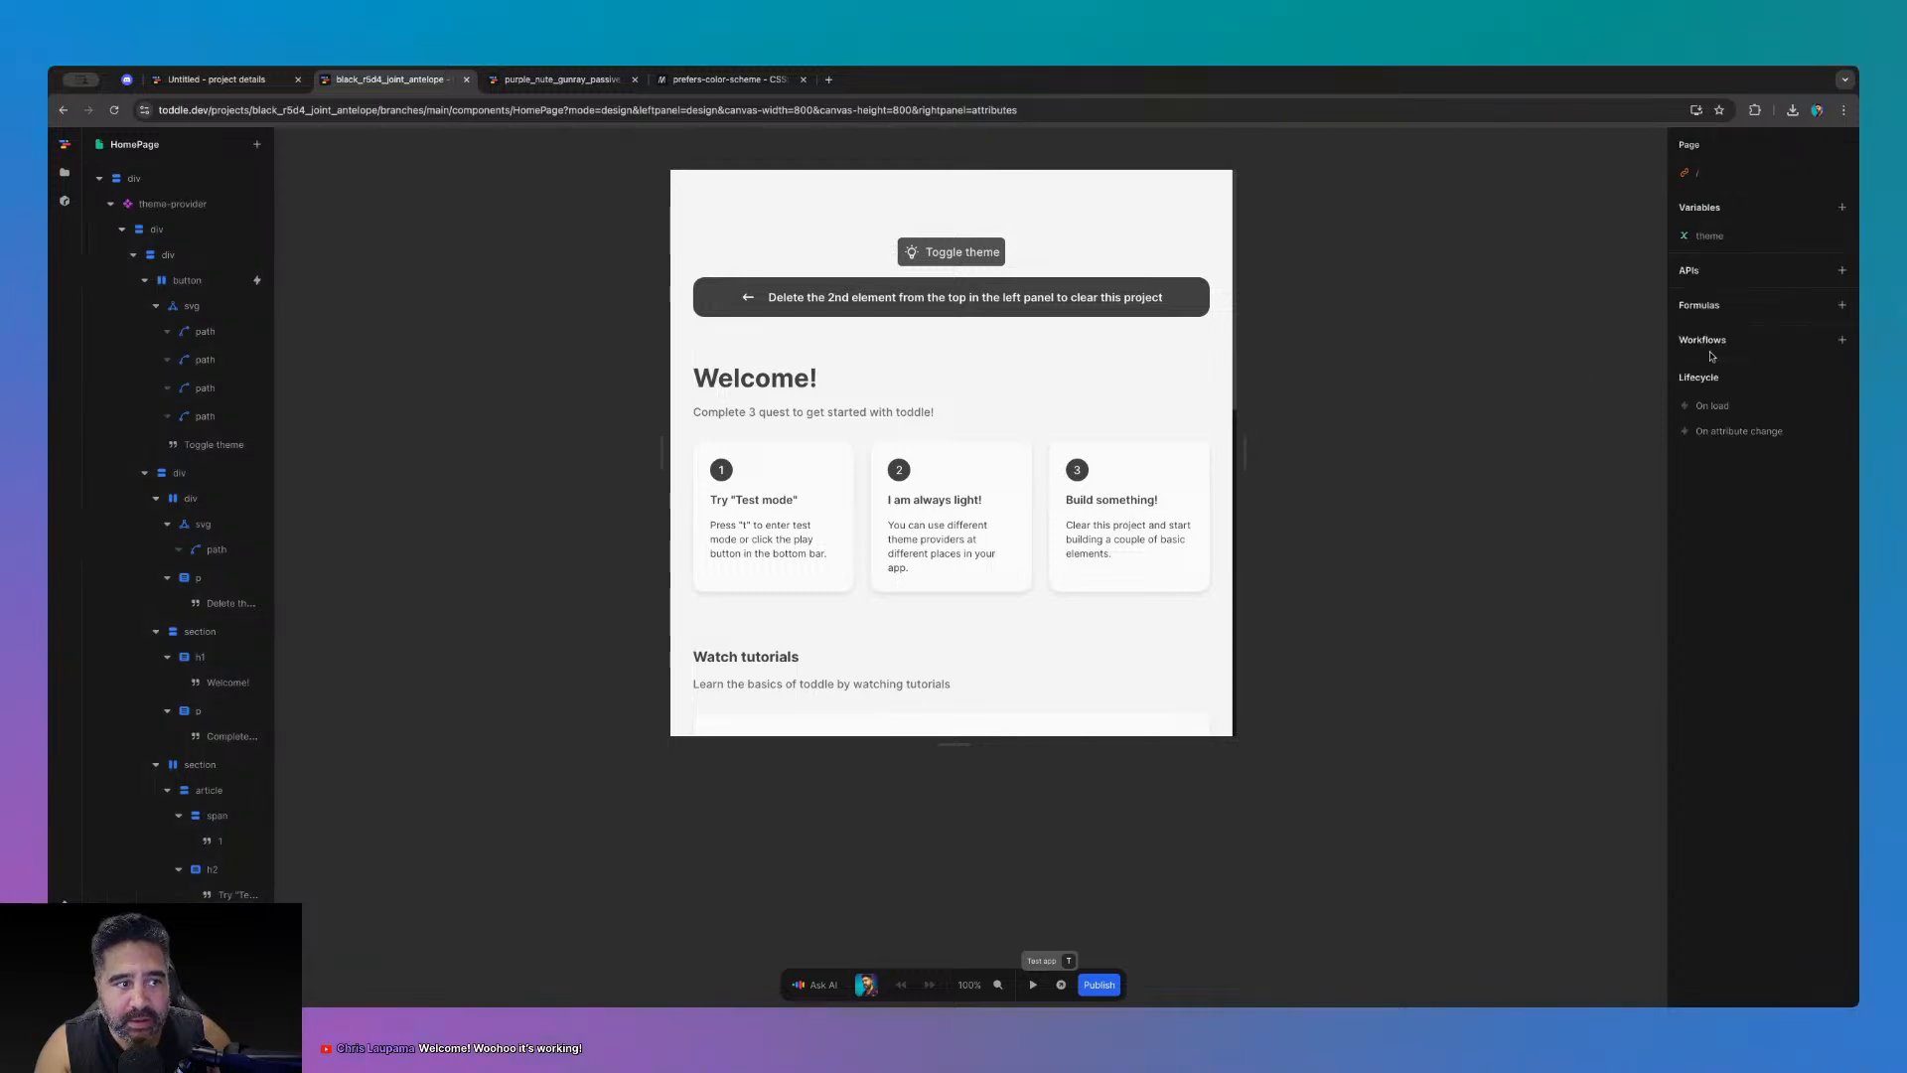
{"action": "left_click", "coordinate": [1778, 236]}
{"action": "left_click", "coordinate": [1640, 239]}
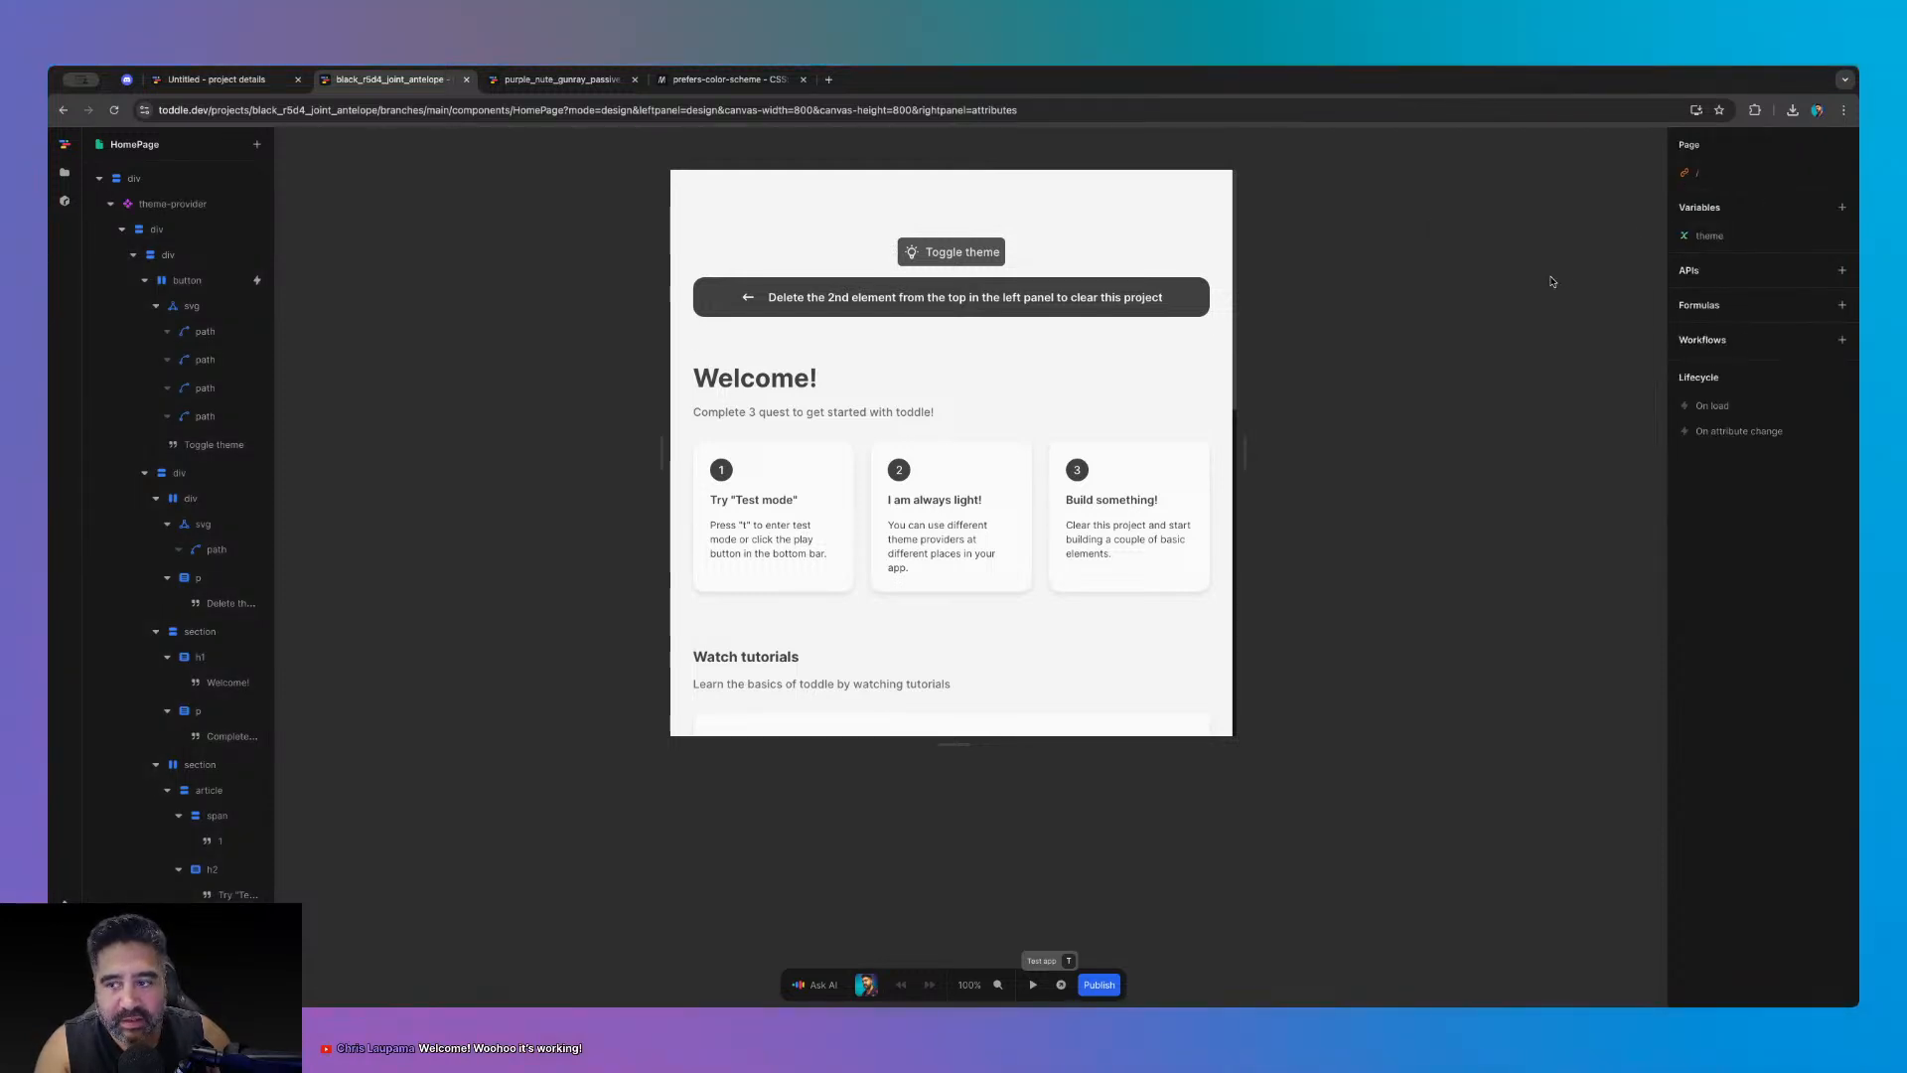
{"action": "double_click", "coordinate": [180, 205]}
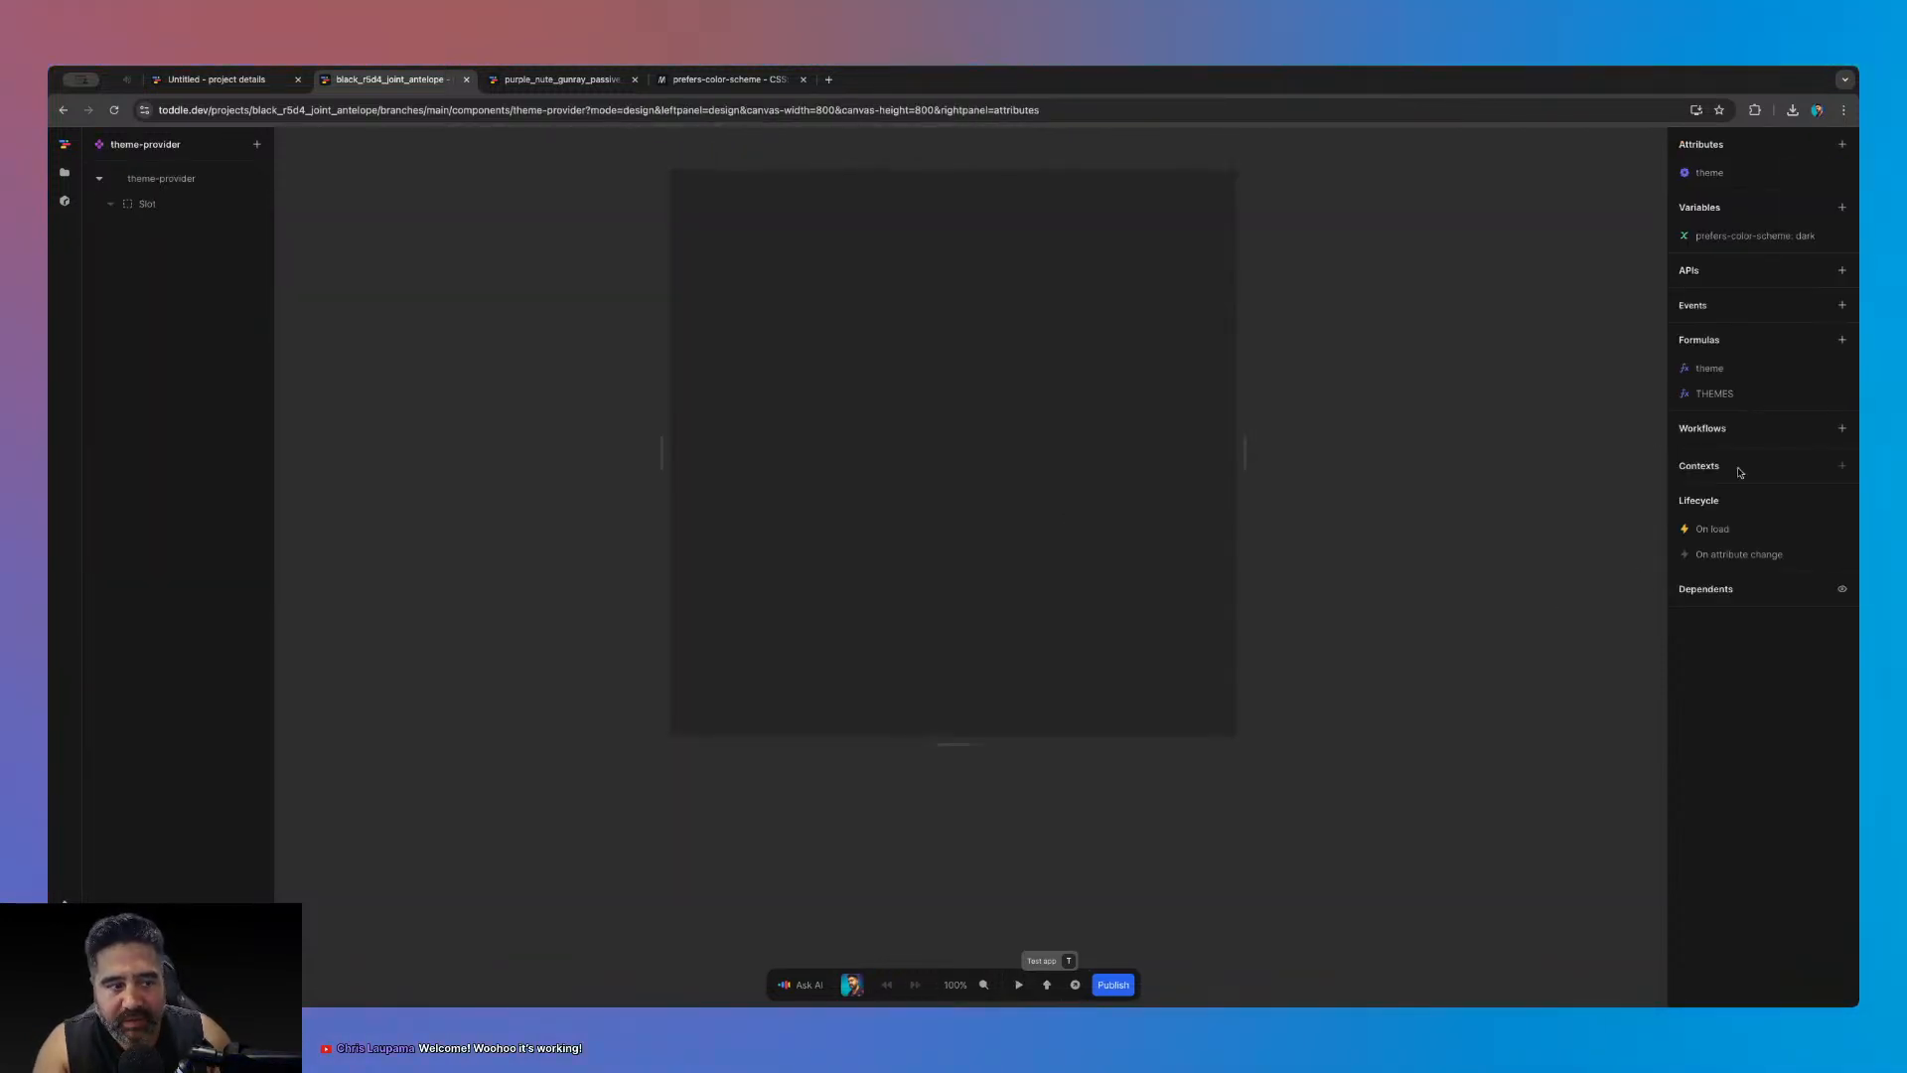
- Inspect the on-load colour-scheme change workflow and its formula, then select the theme formula's Default to node
{"action": "left_click", "coordinate": [1709, 529]}
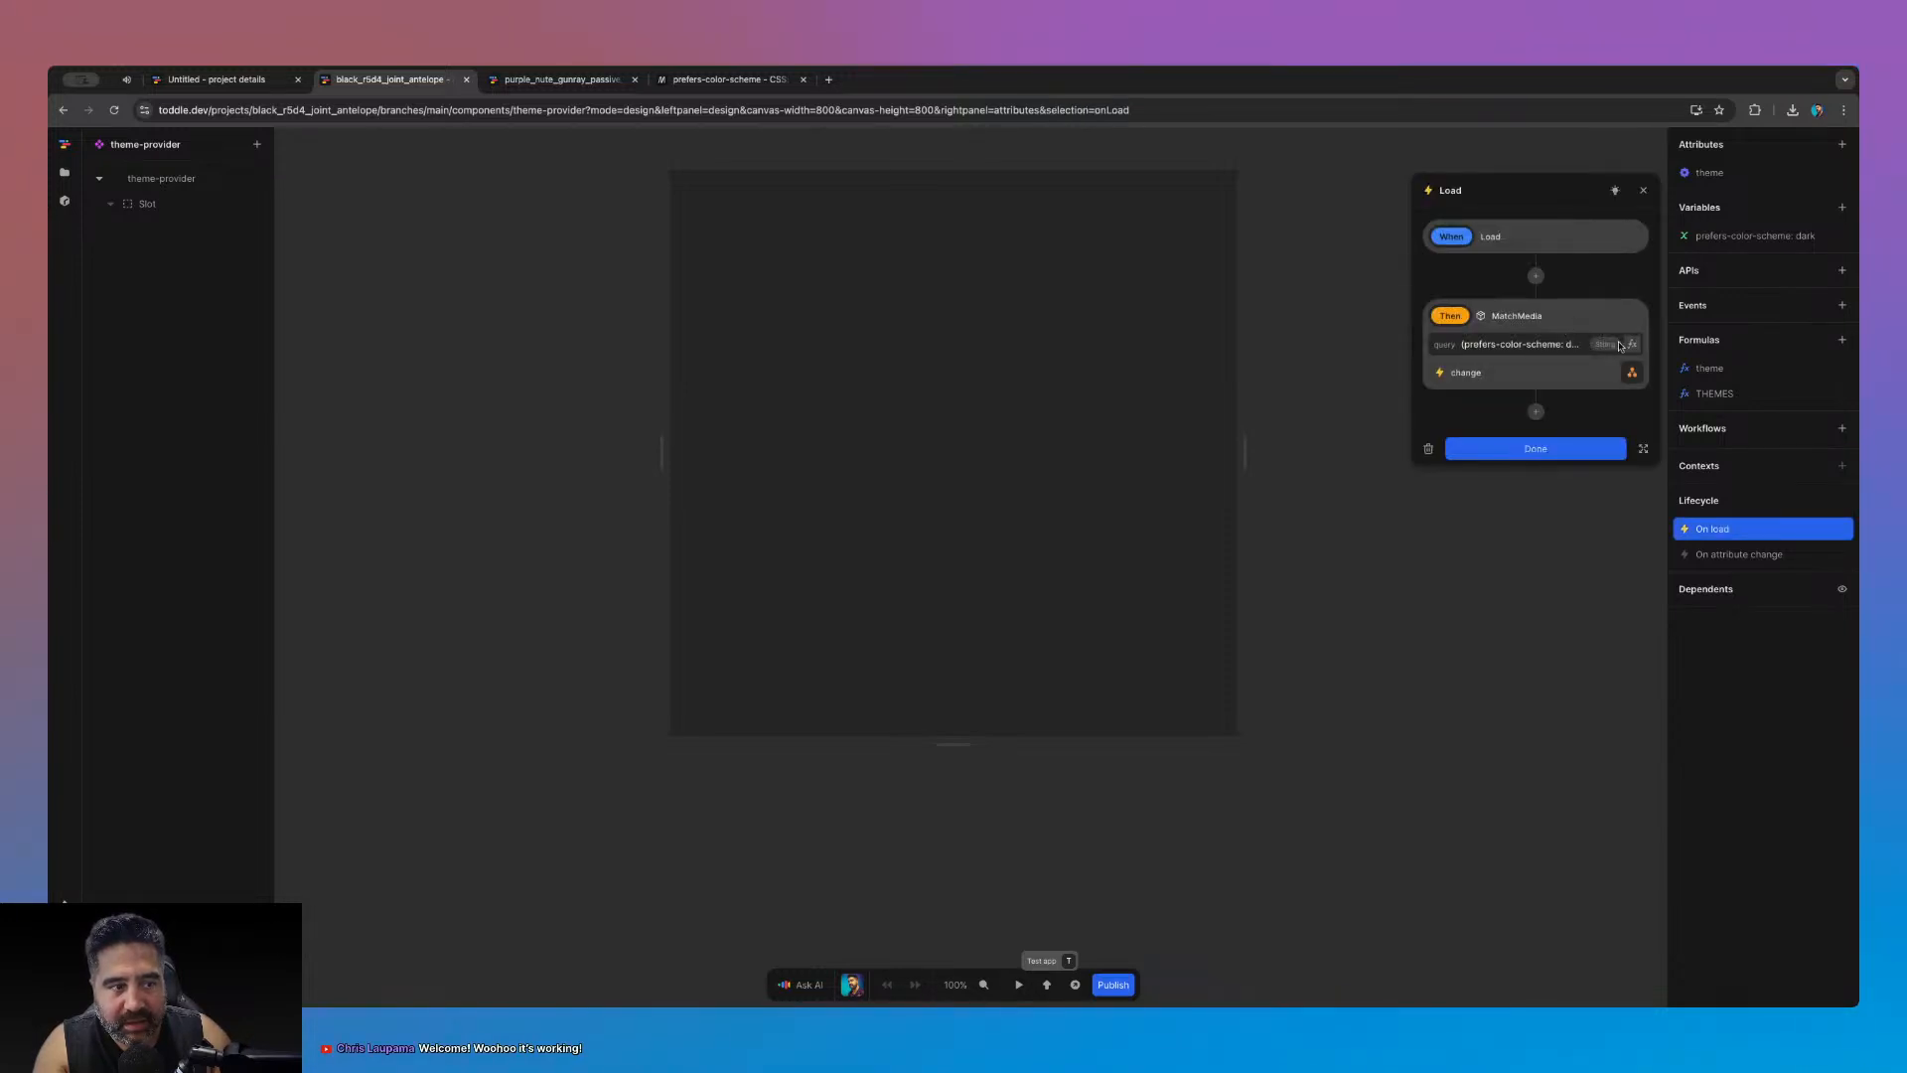
{"action": "left_click", "coordinate": [1631, 372]}
{"action": "left_click", "coordinate": [1622, 356]}
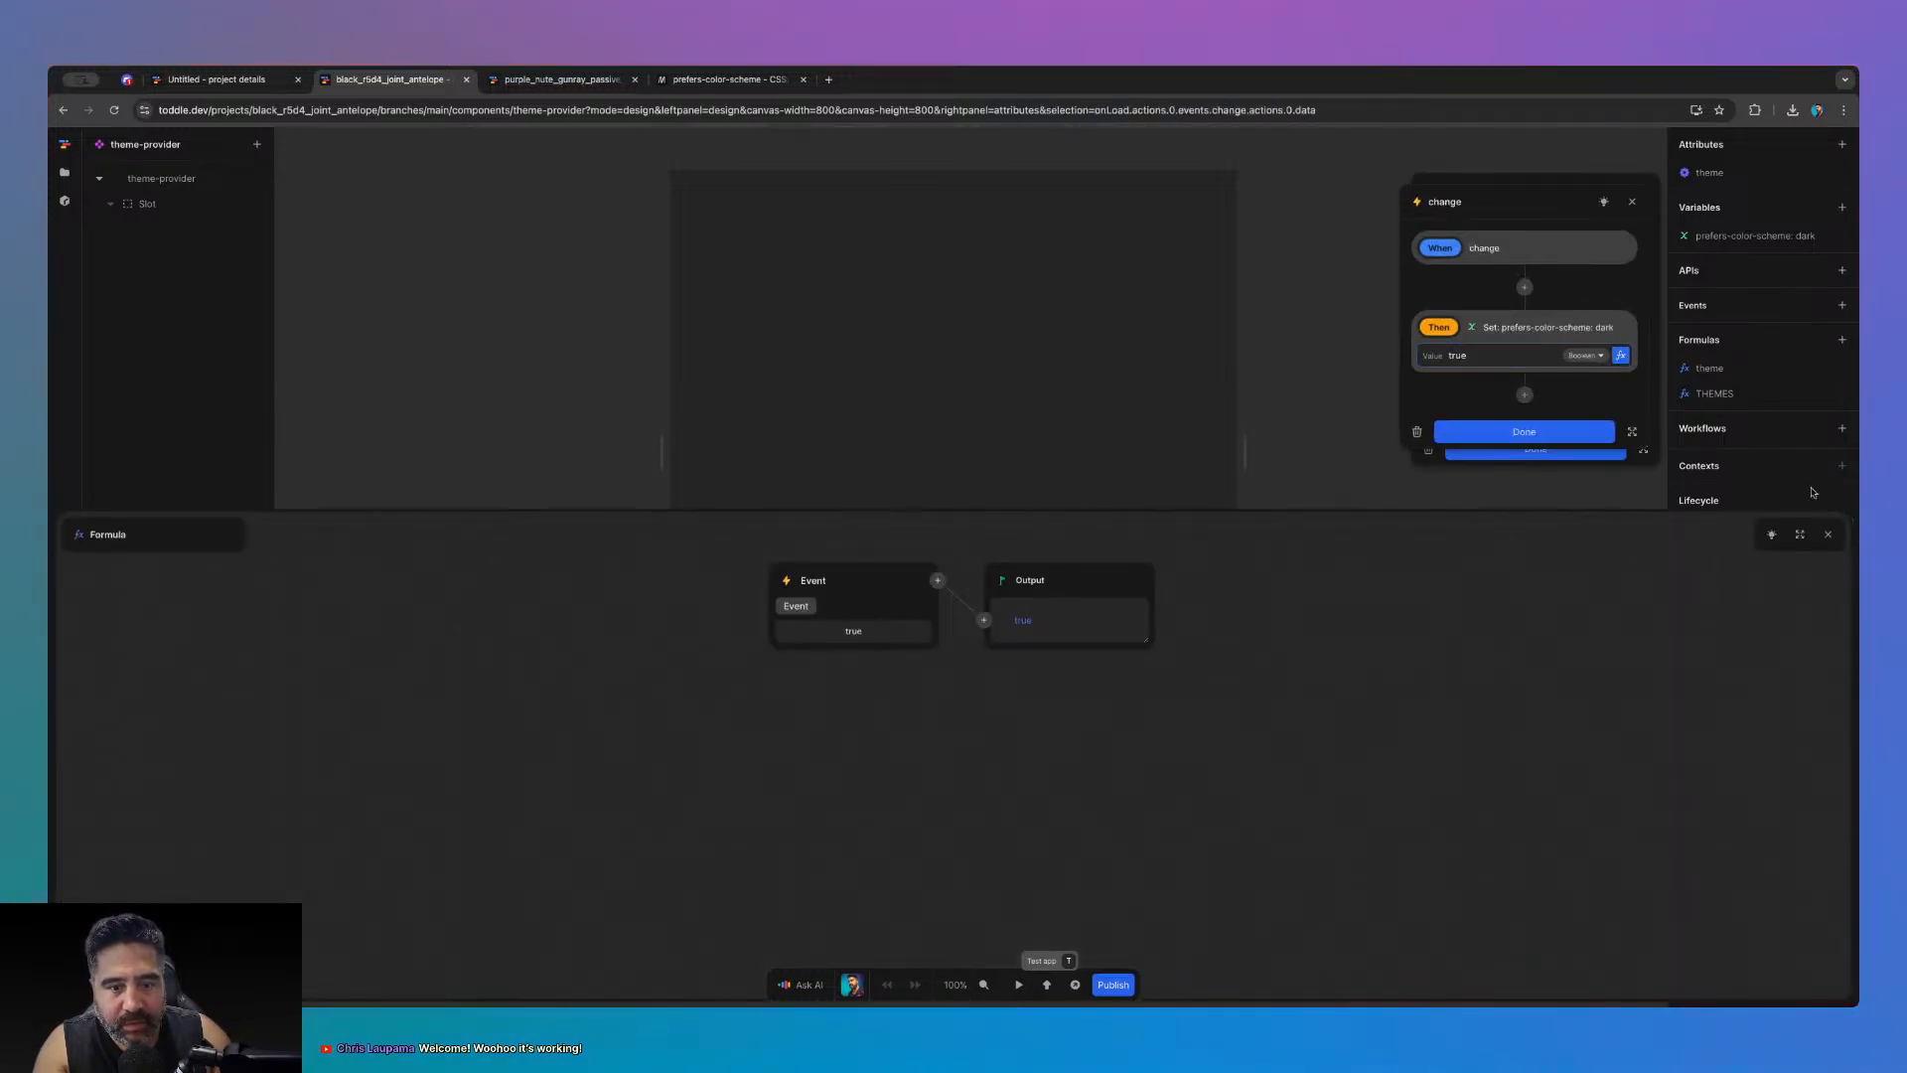
{"action": "left_click", "coordinate": [1828, 534]}
{"action": "left_click", "coordinate": [1579, 435]}
{"action": "left_click", "coordinate": [1580, 446]}
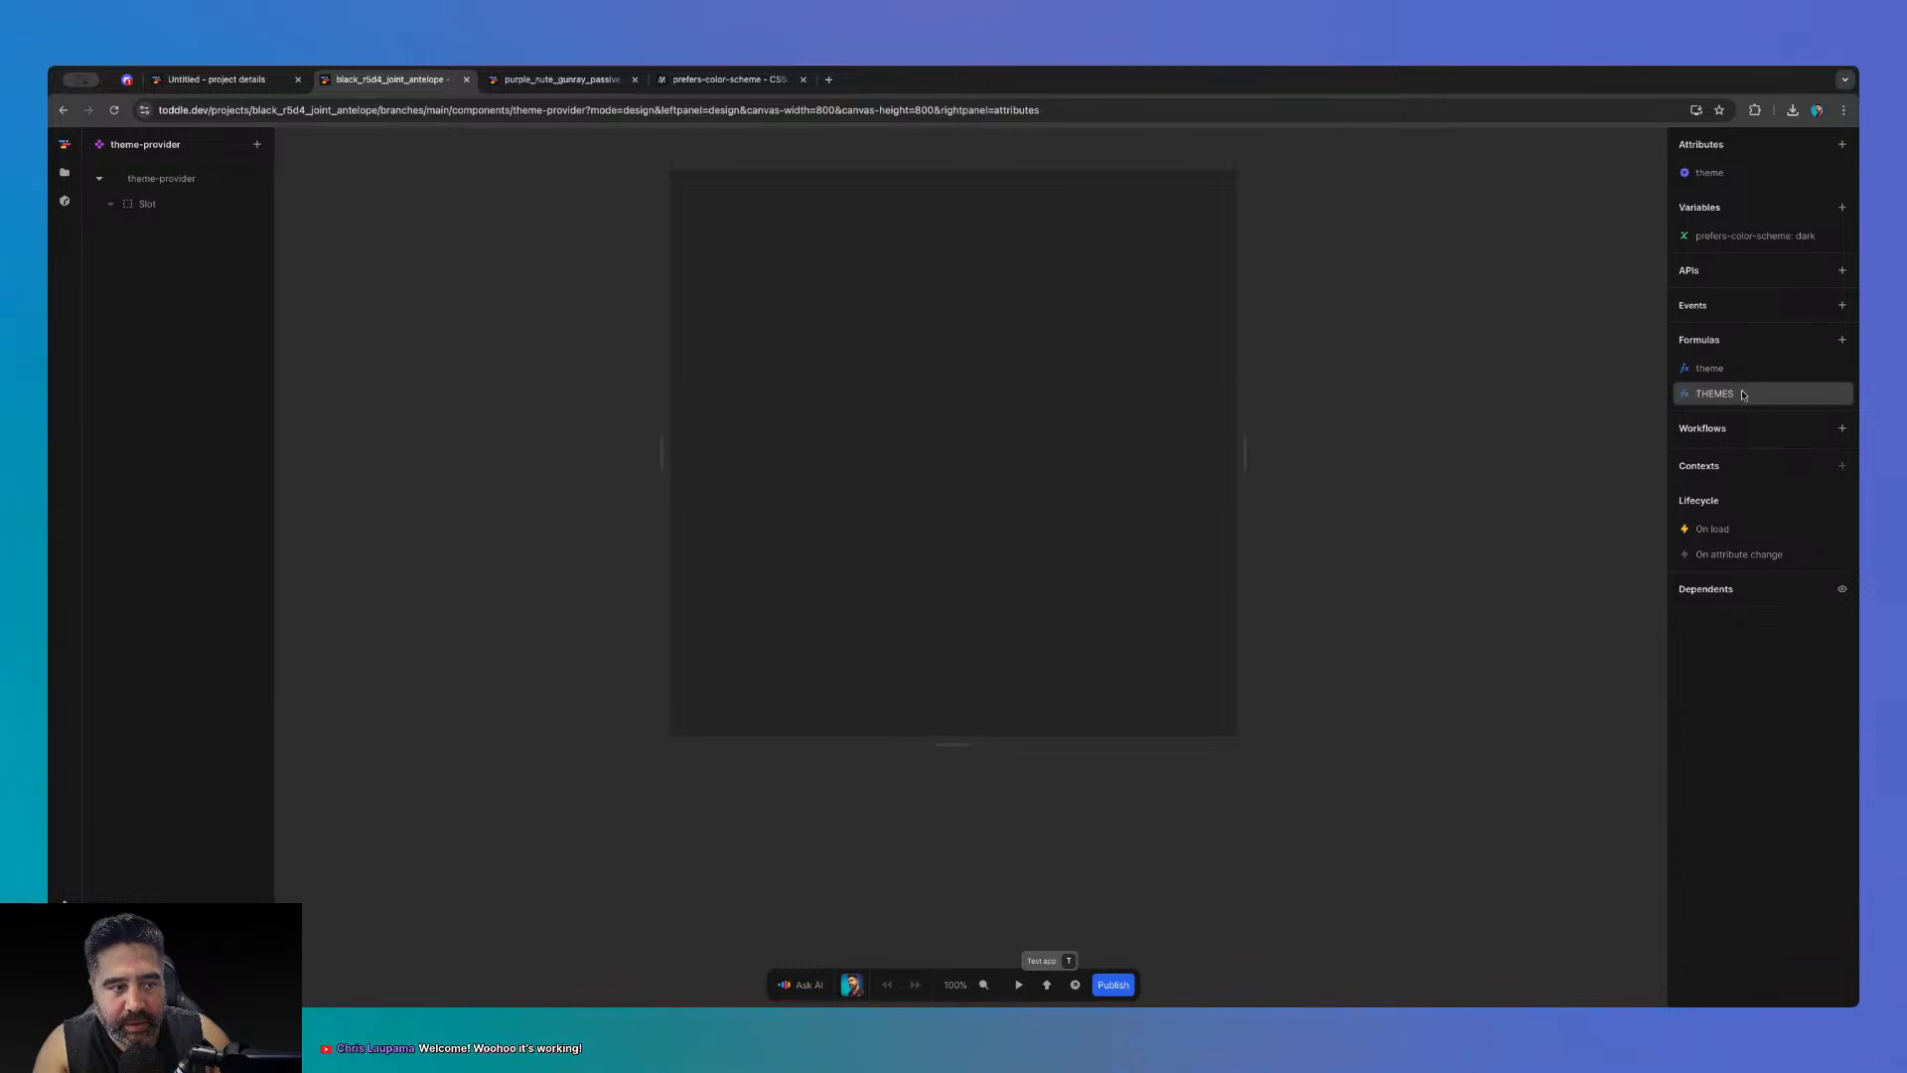
{"action": "left_click", "coordinate": [1721, 370]}
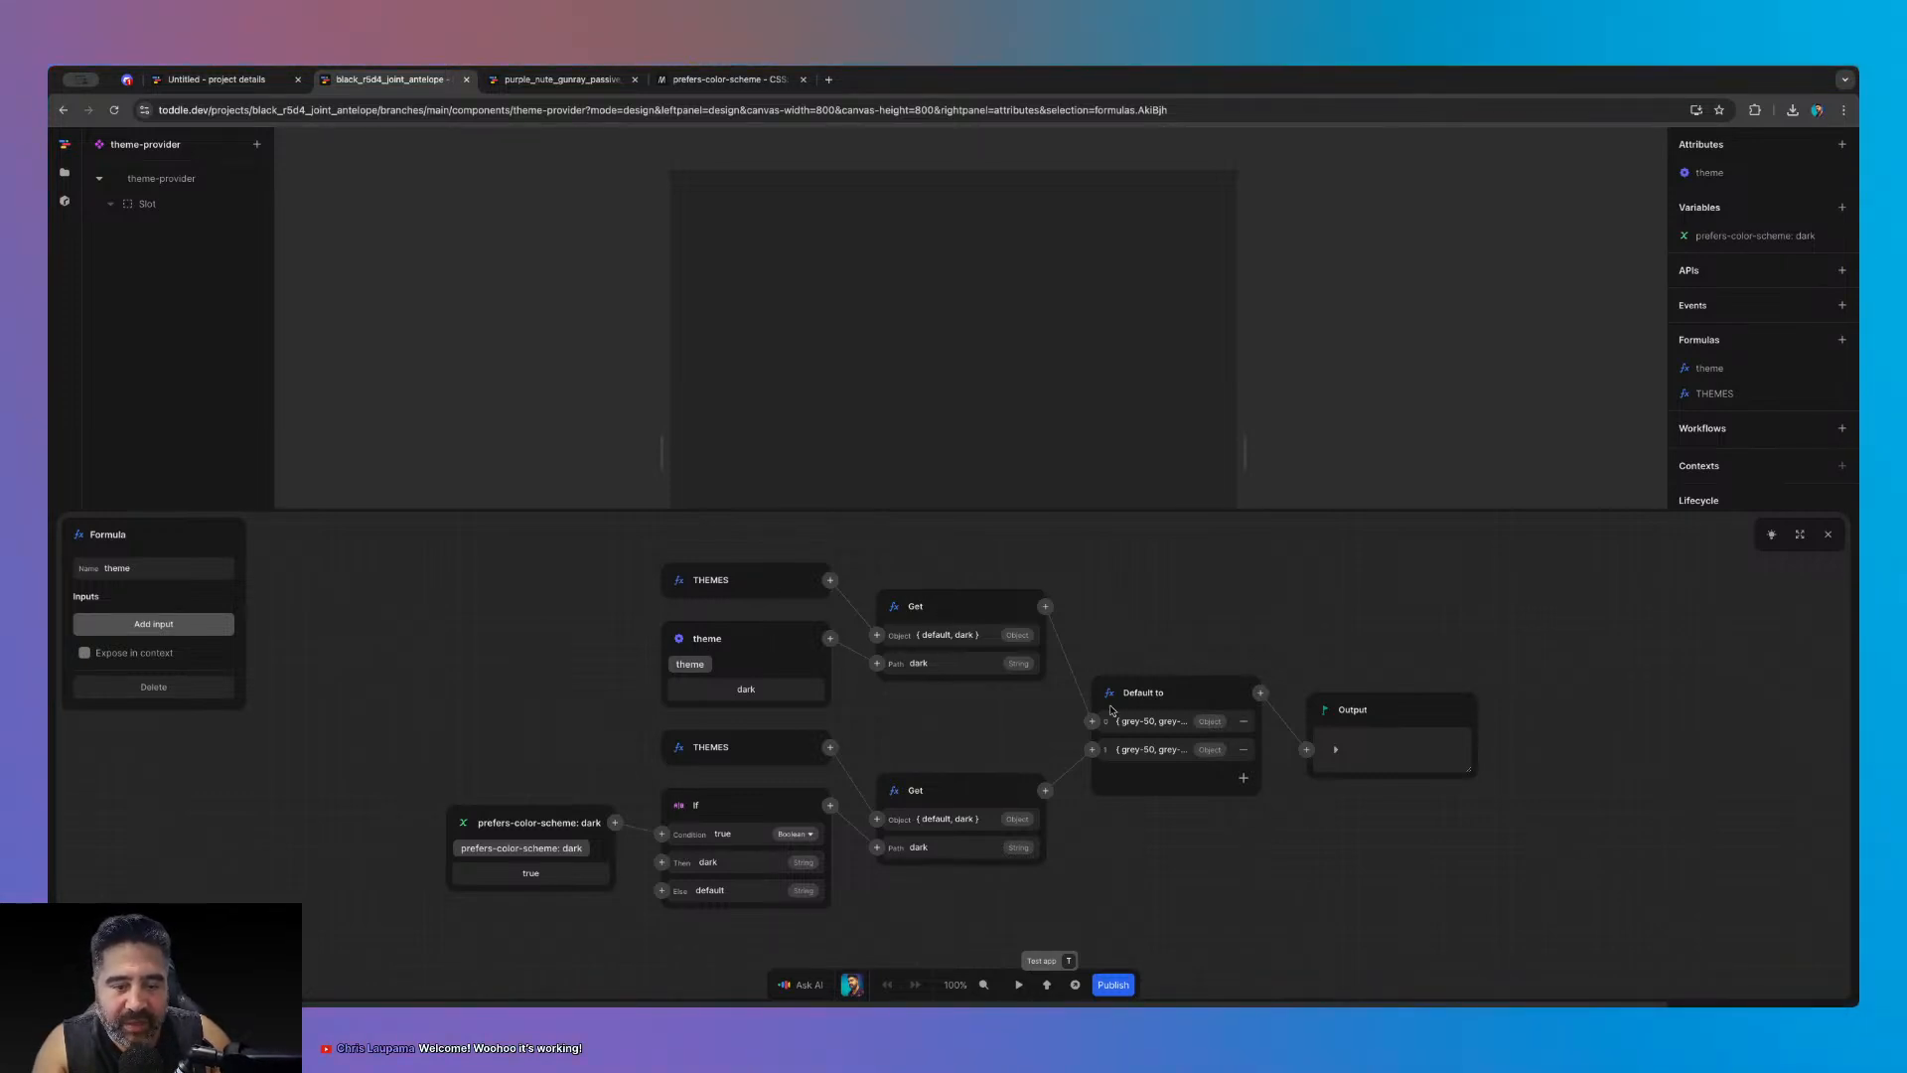
{"action": "left_click", "coordinate": [1149, 722]}
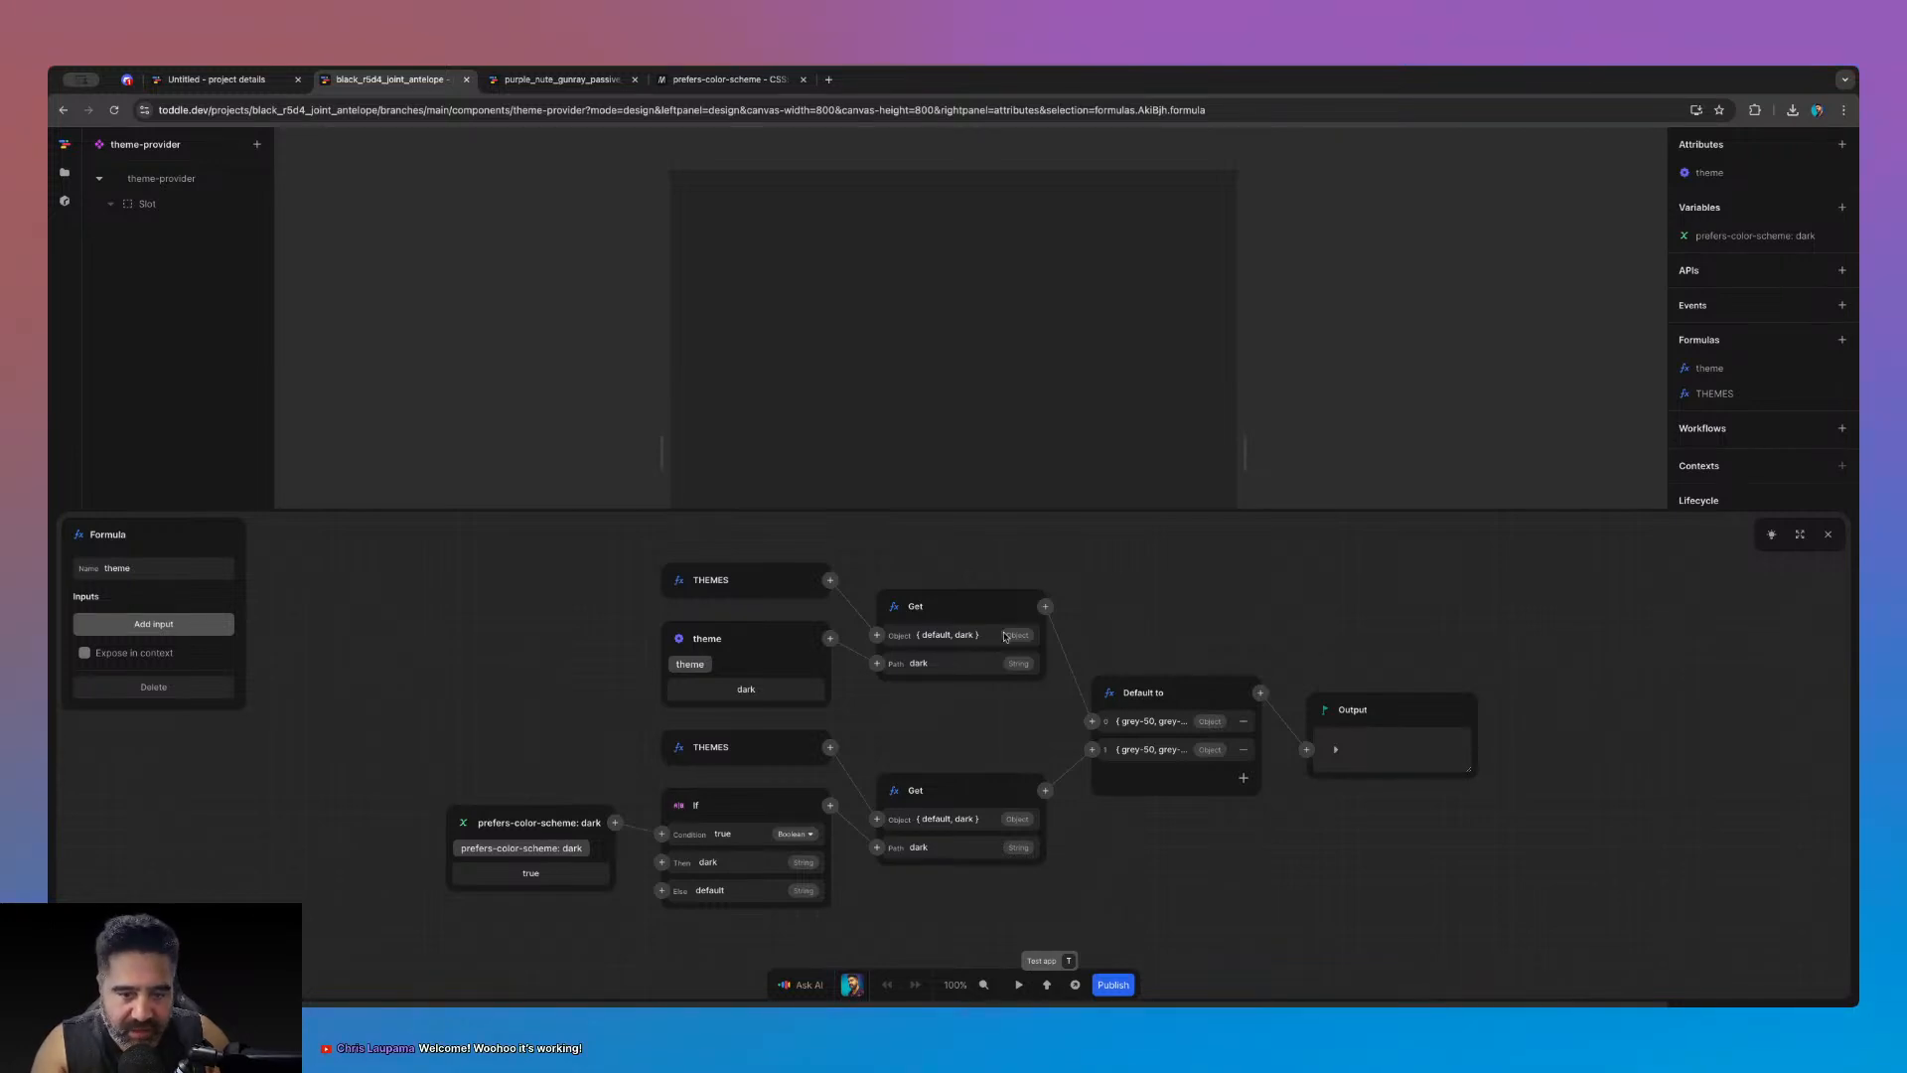
{"action": "left_click", "coordinate": [129, 84]}
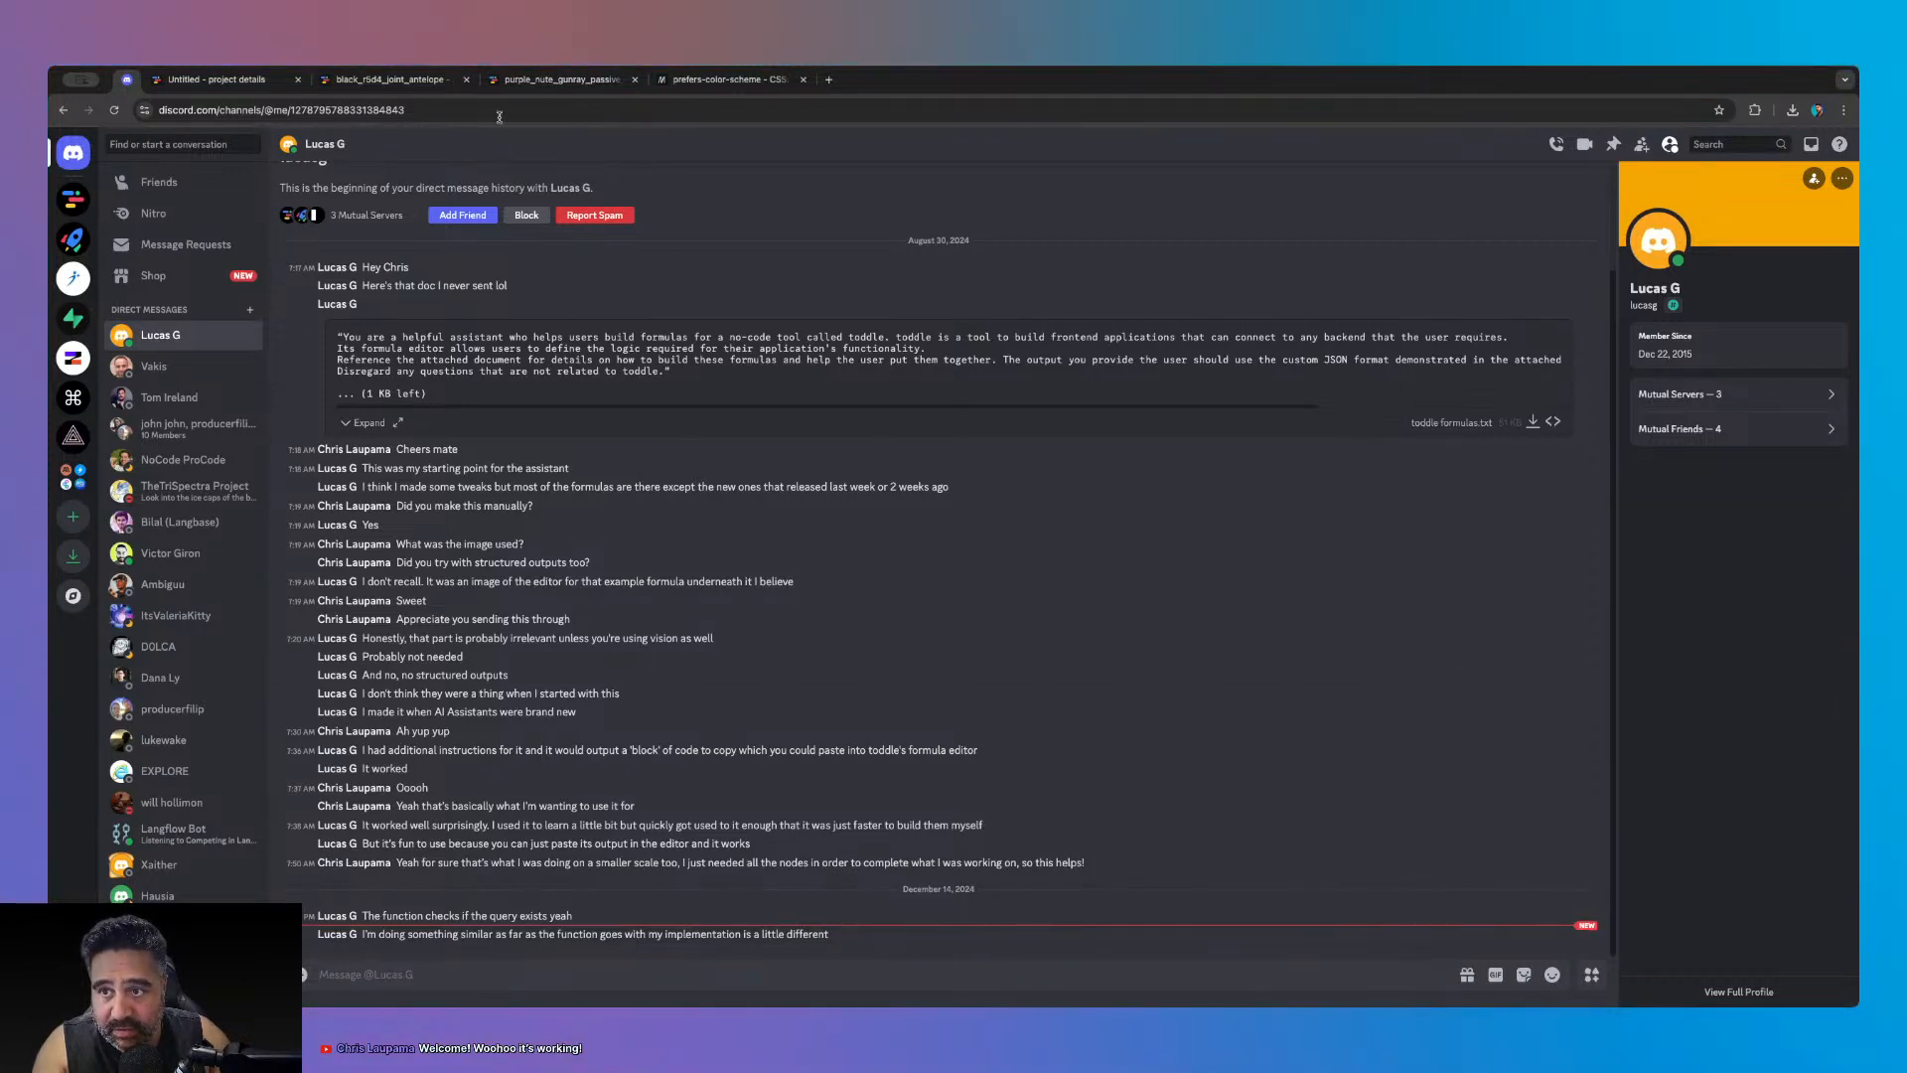
{"action": "left_click", "coordinate": [231, 79]}
{"action": "left_click", "coordinate": [359, 83]}
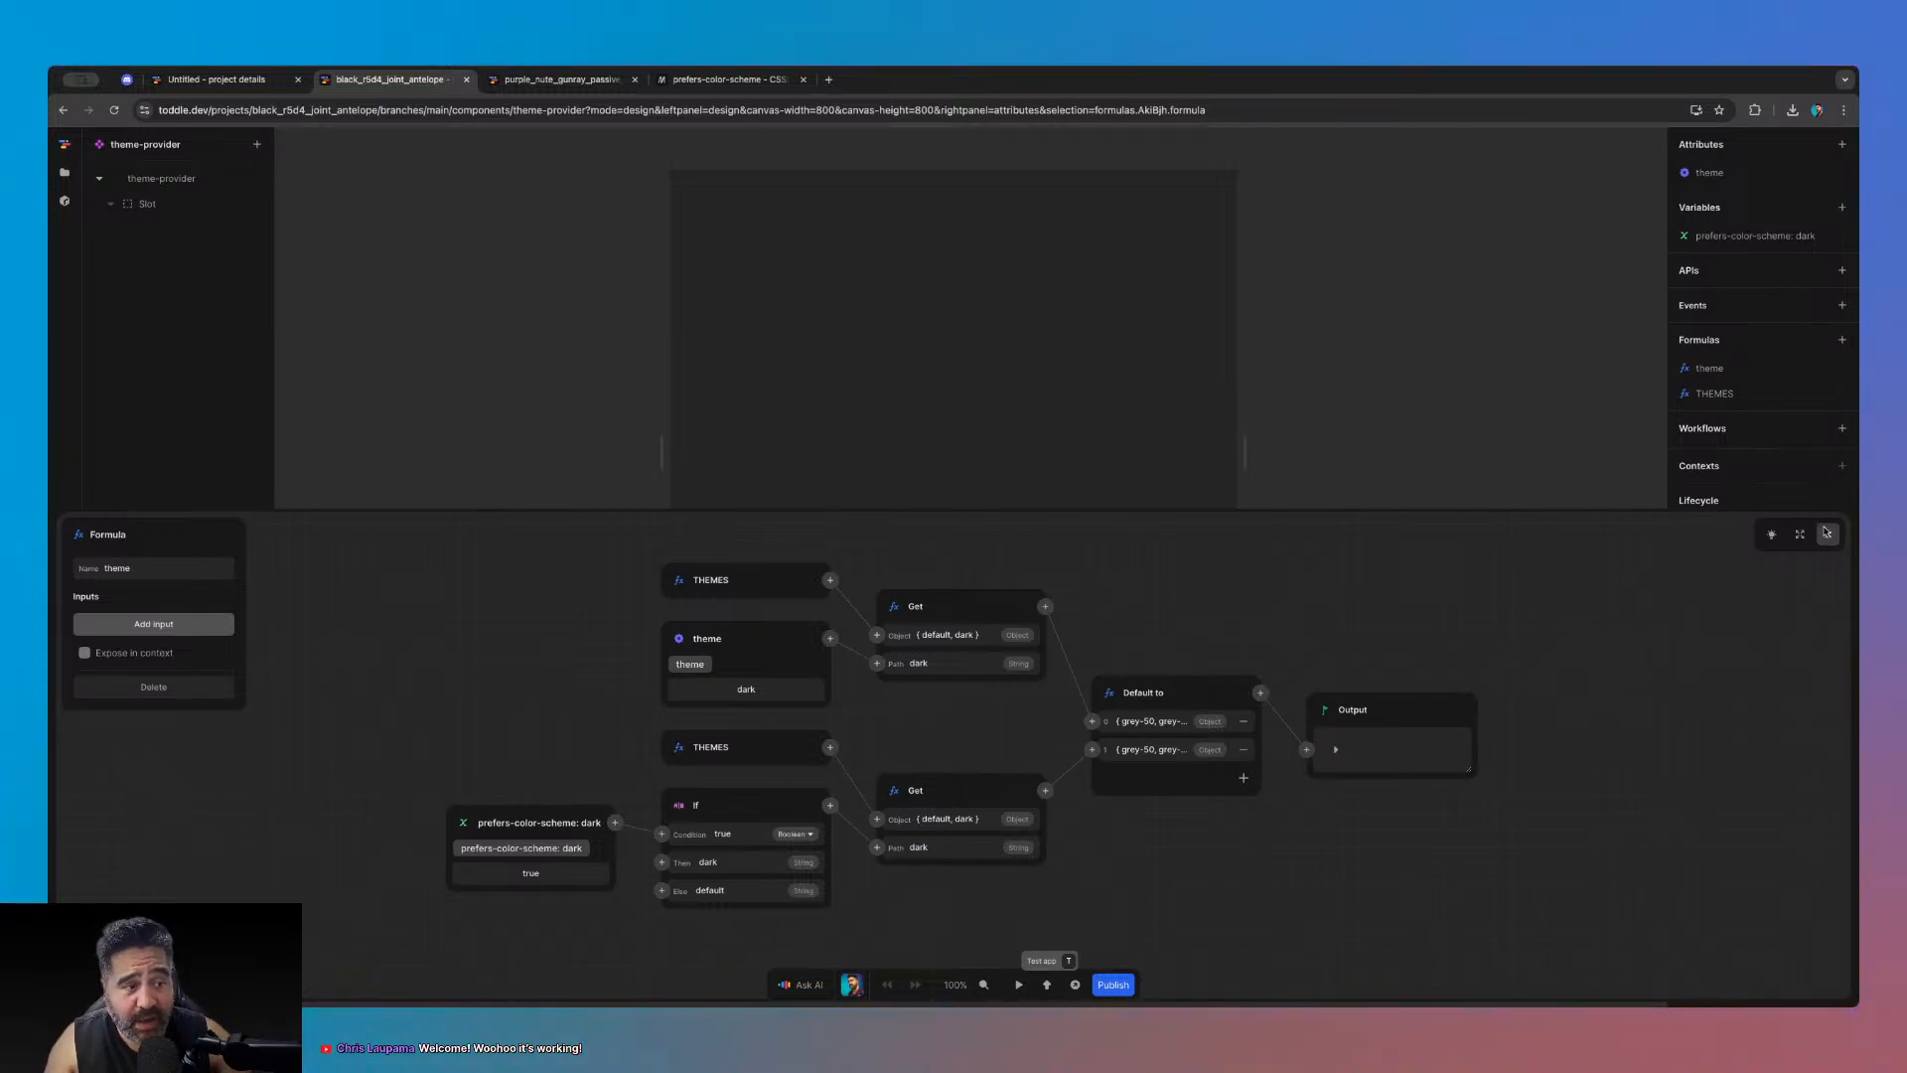
- Enlarge the THEMES formula graph, inspect a node's value picker, then close the formula editor
{"action": "left_click", "coordinate": [1825, 534]}
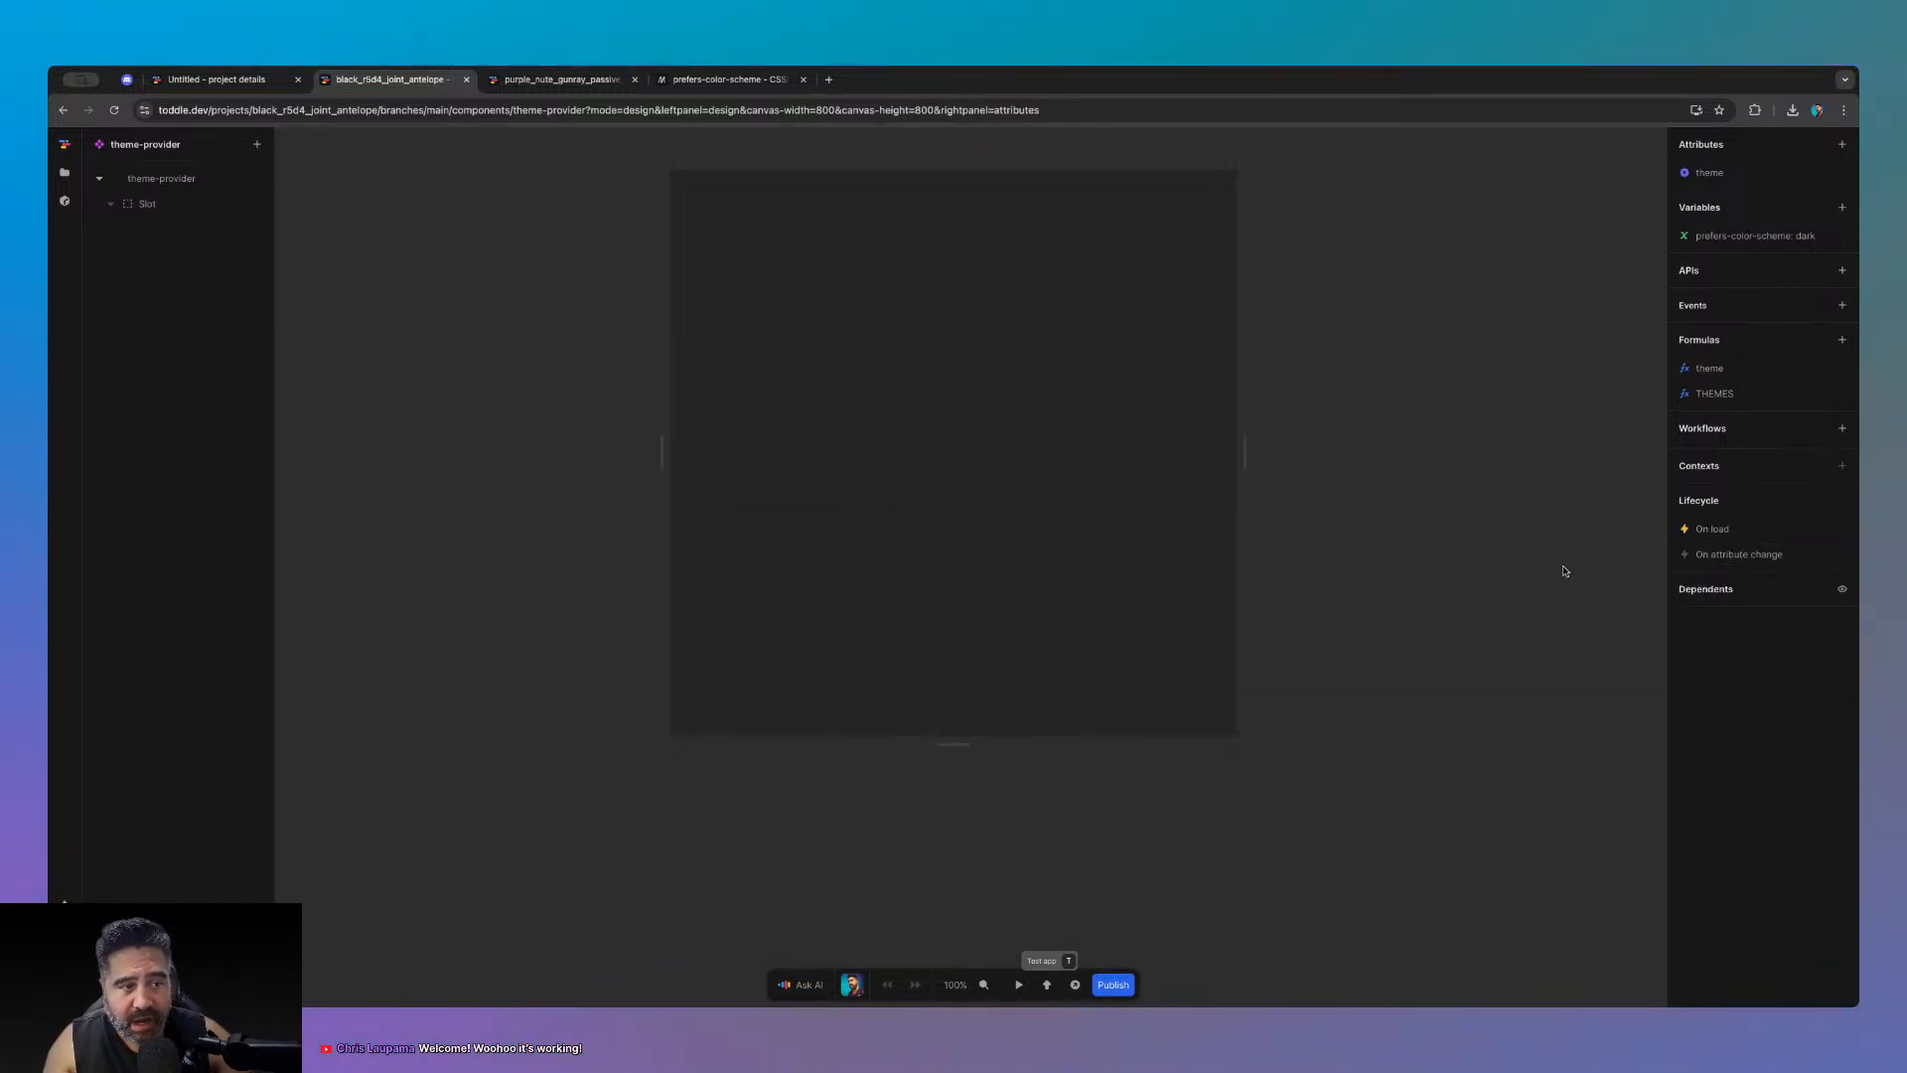
{"action": "left_click", "coordinate": [1729, 395]}
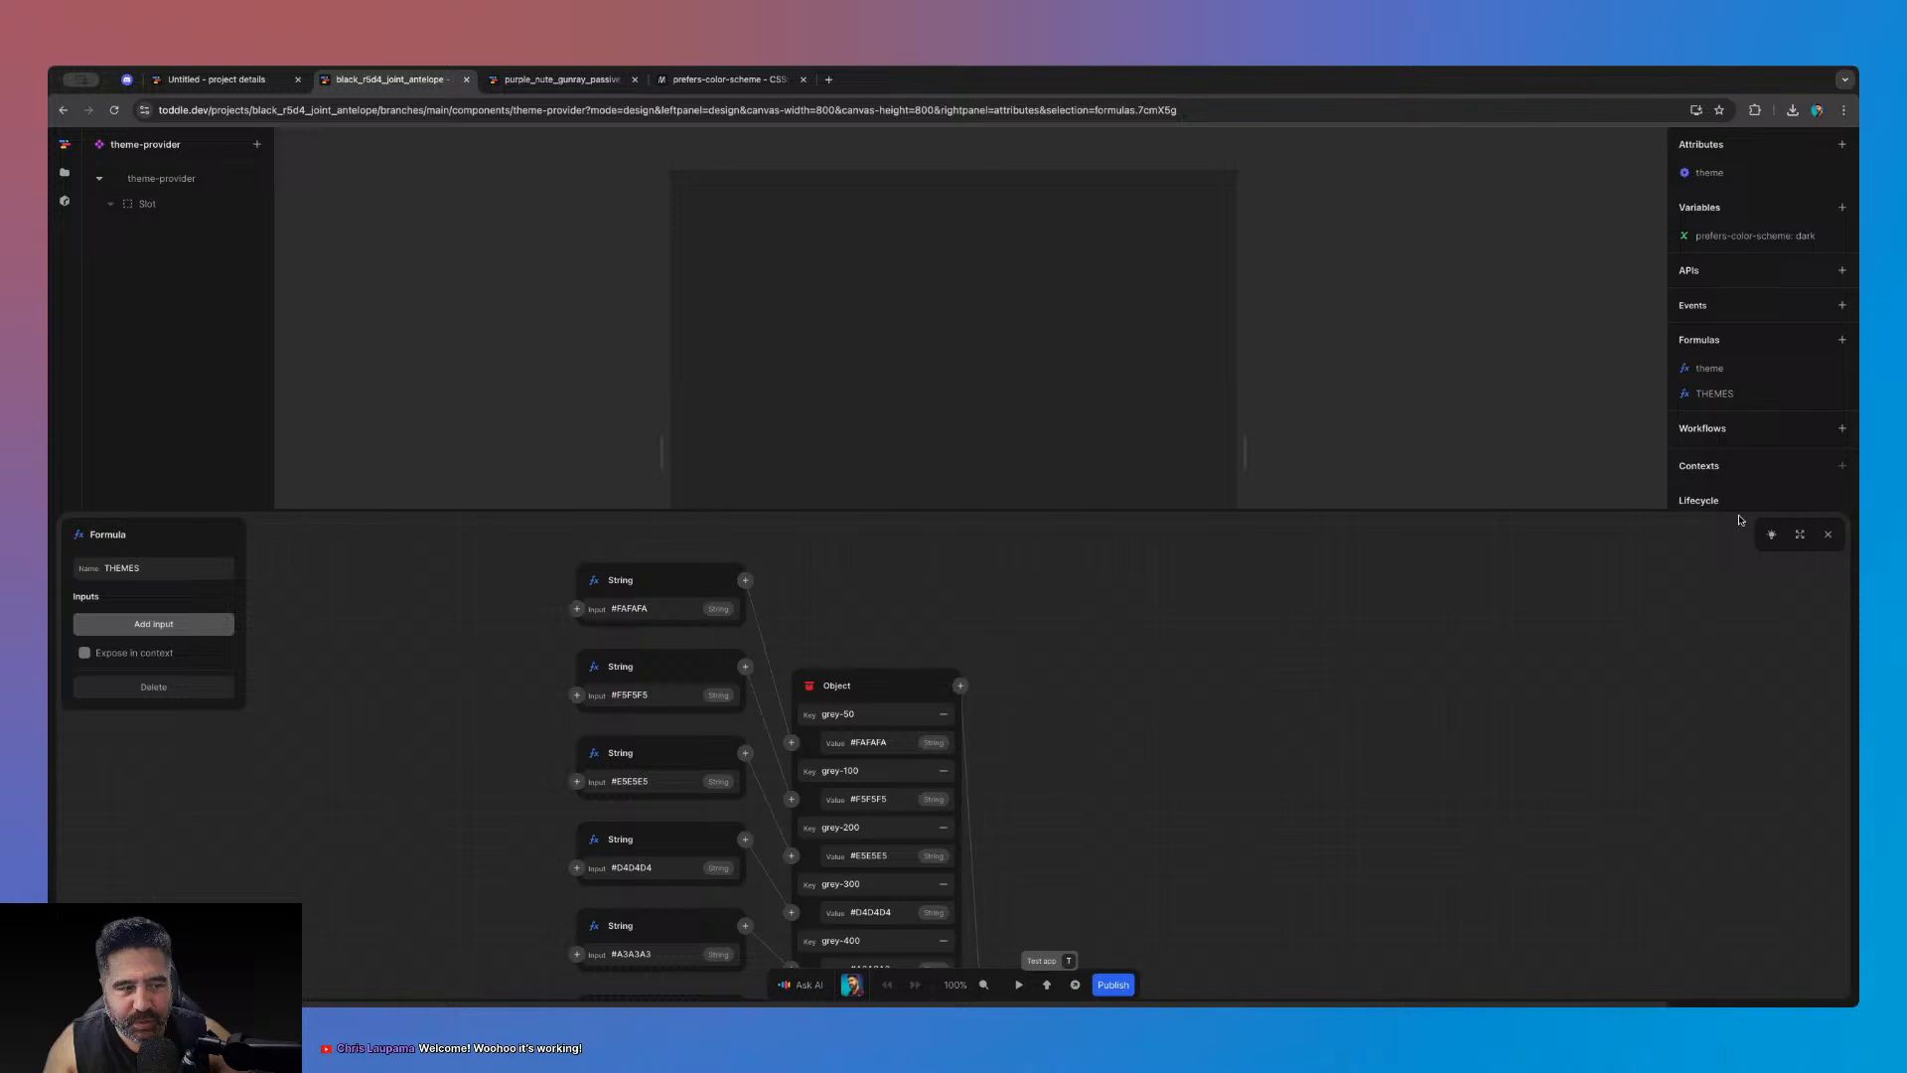
{"action": "left_click", "coordinate": [1800, 534]}
{"action": "scroll", "coordinate": [1505, 596], "scroll_direction": "up", "scroll_amount": 3}
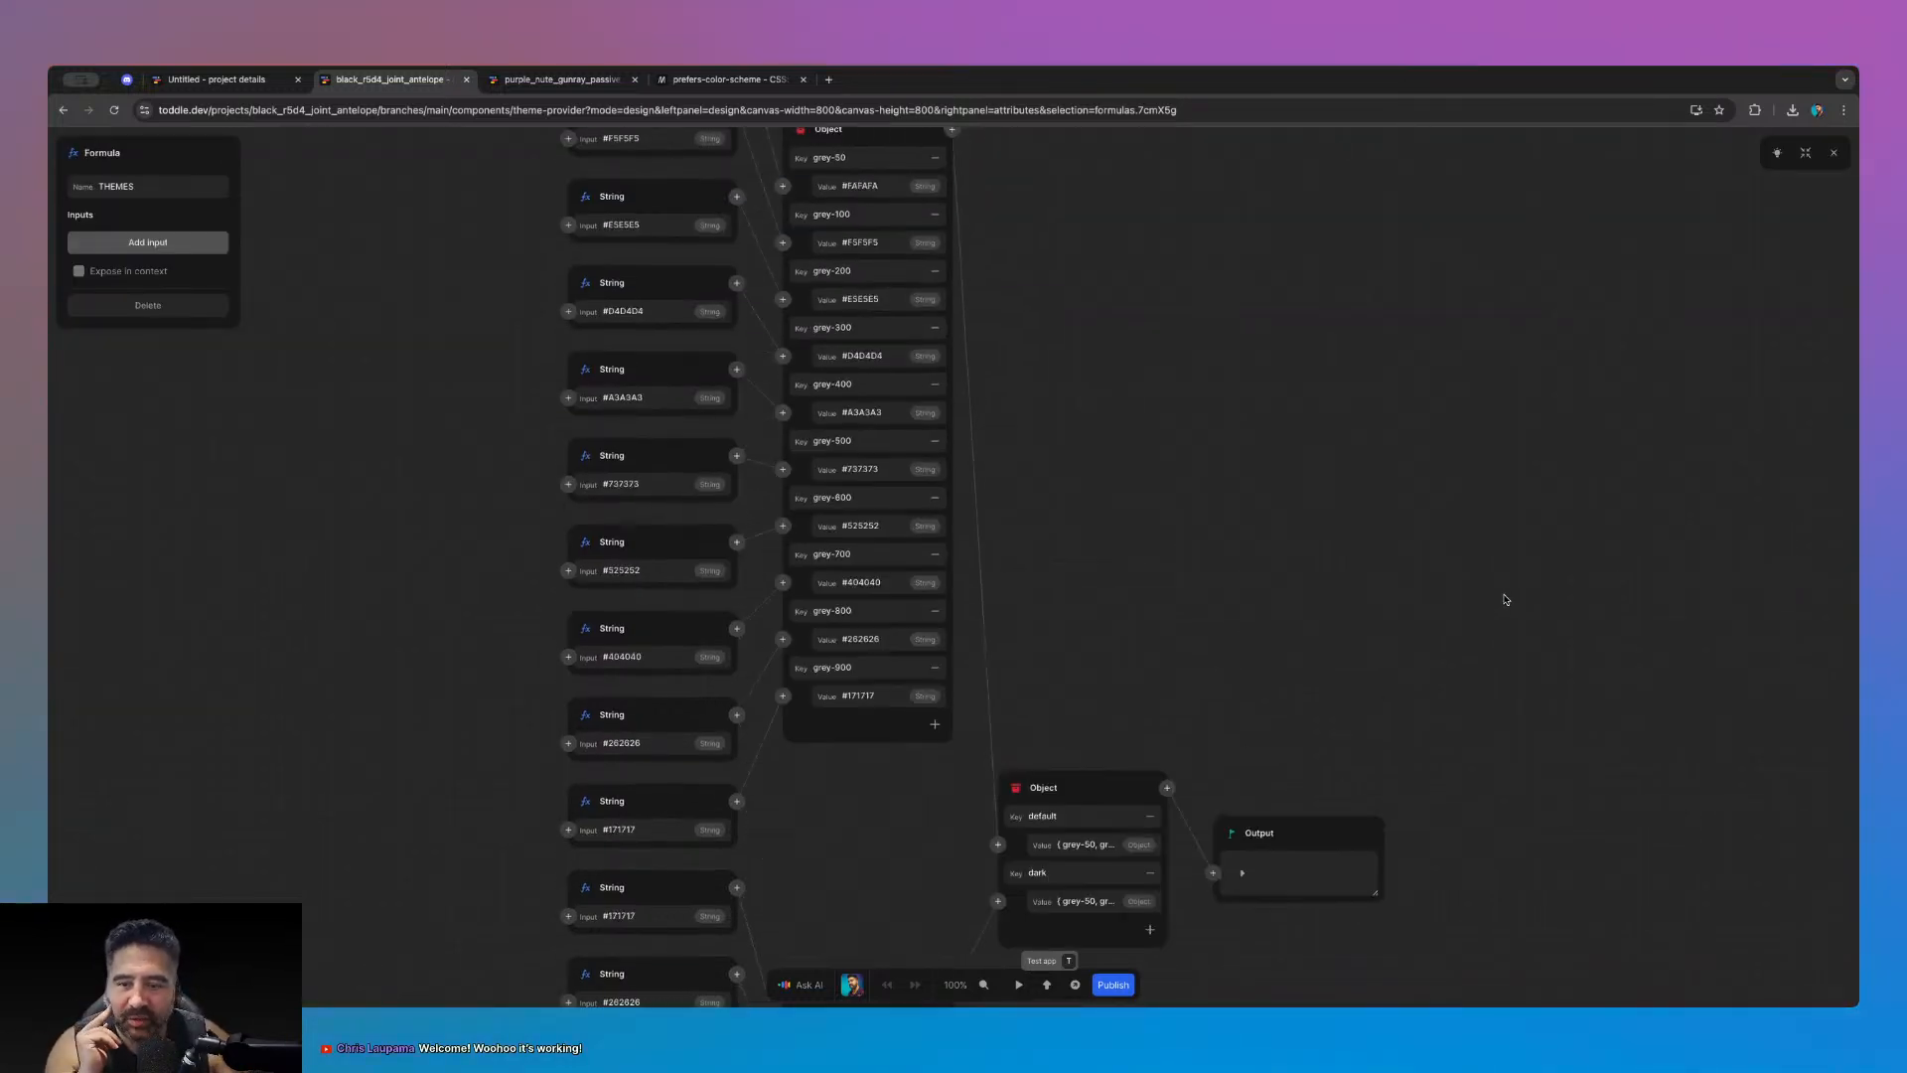
{"action": "scroll", "coordinate": [573, 377], "scroll_direction": "up", "scroll_amount": 1}
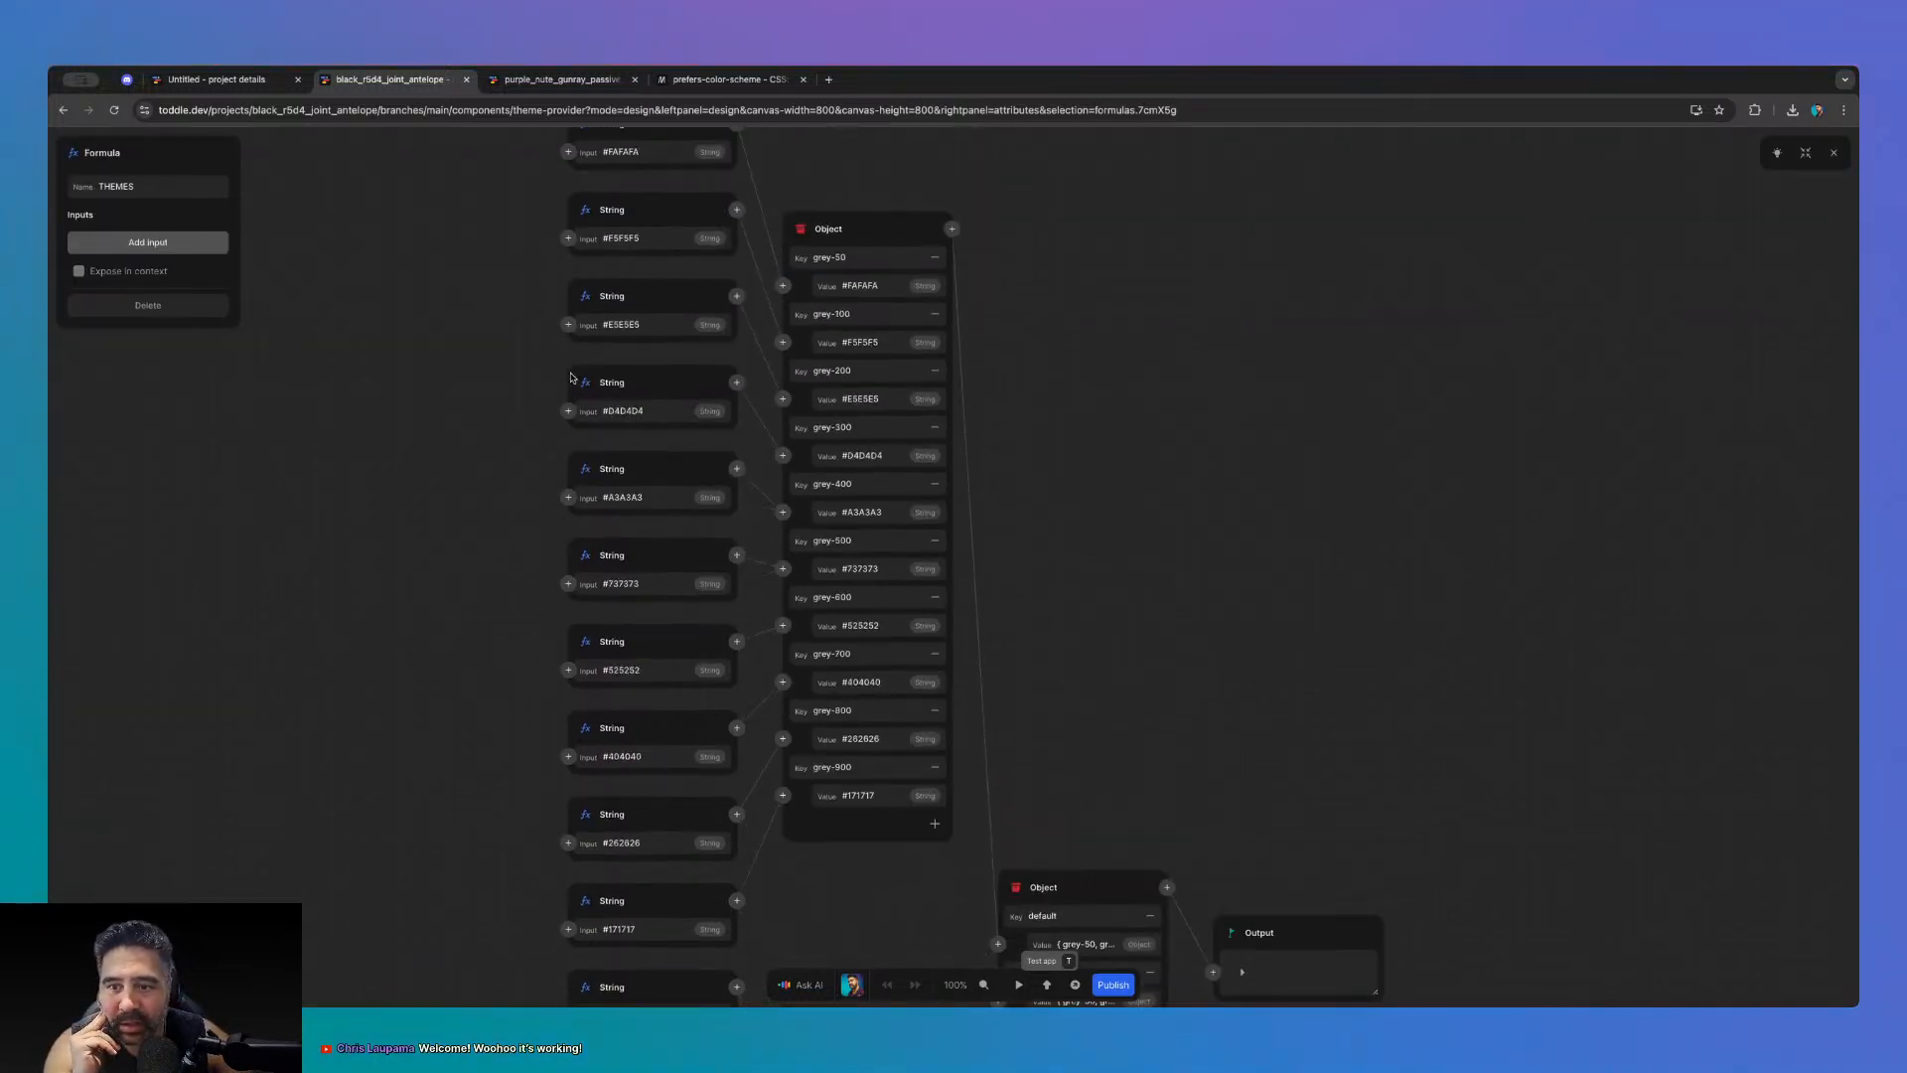
{"action": "left_click", "coordinate": [586, 297]}
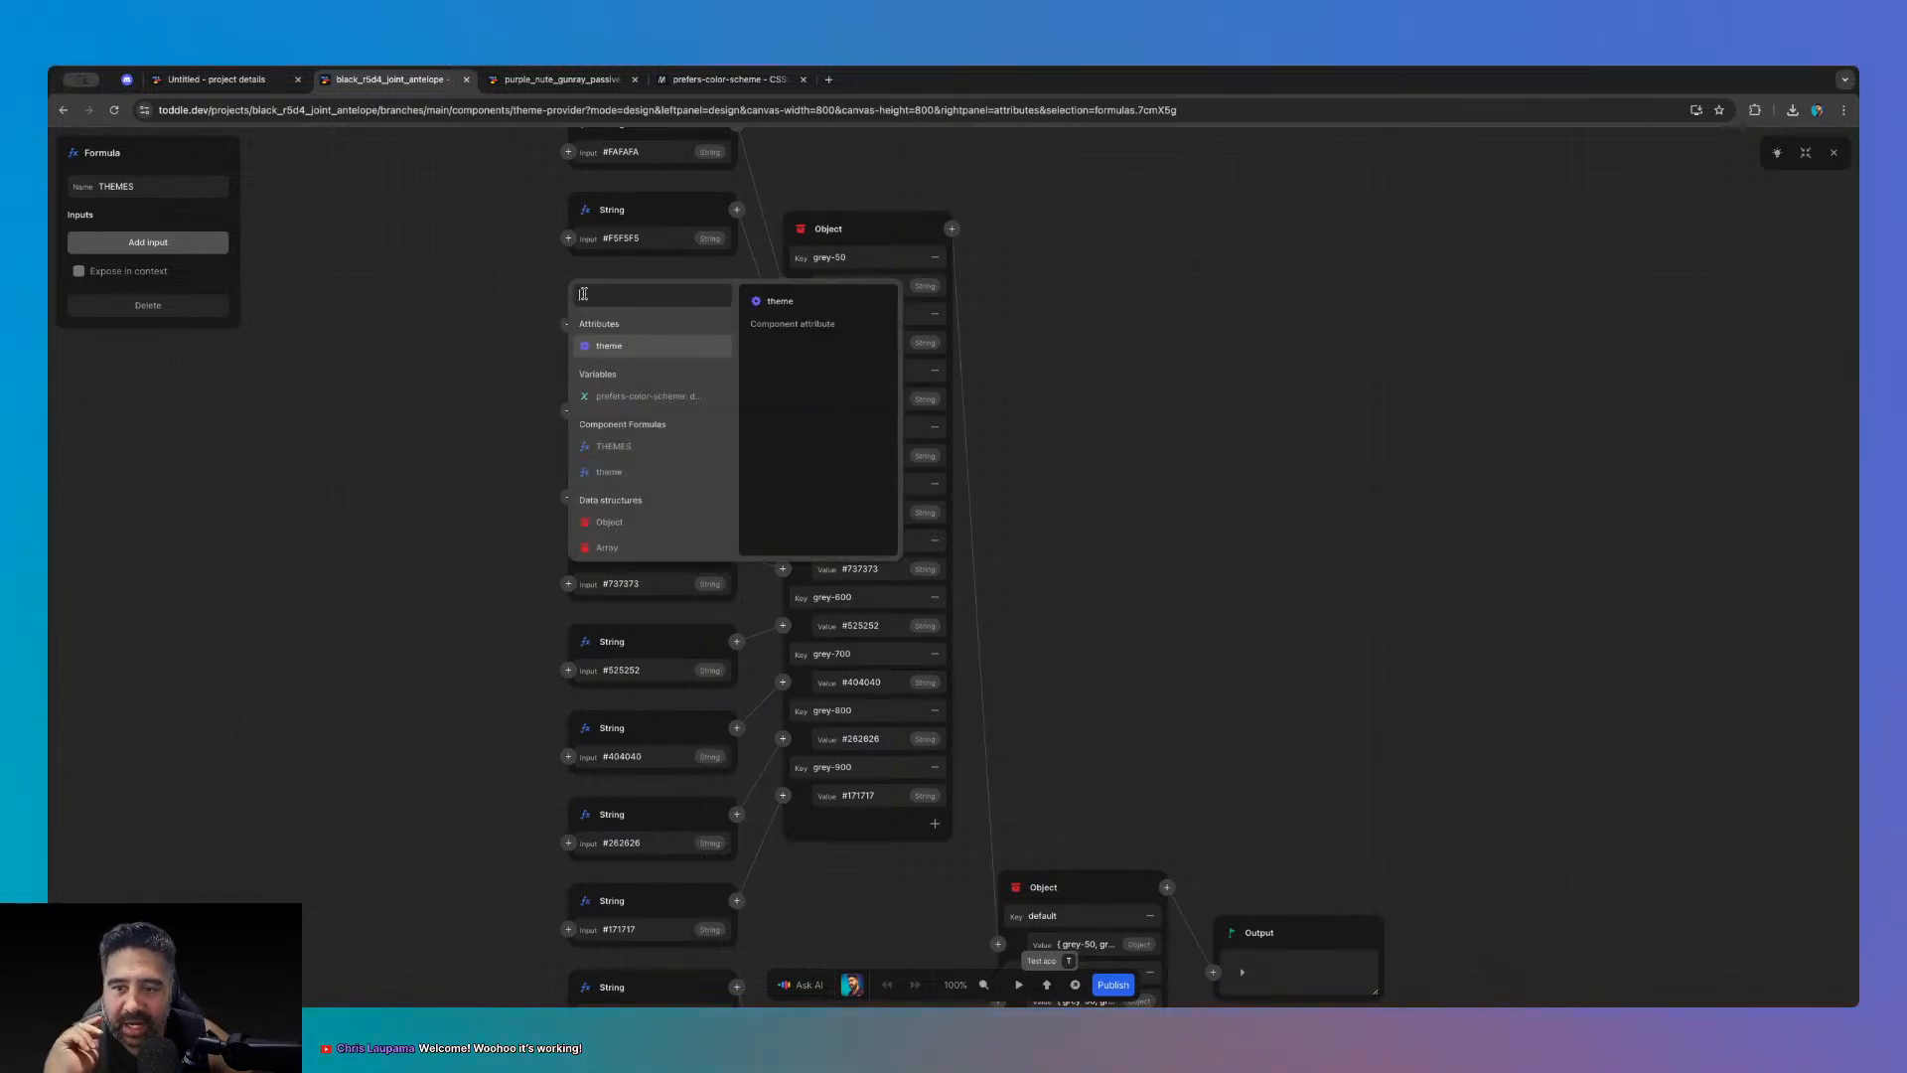
{"action": "scroll", "coordinate": [669, 437], "scroll_direction": "down", "scroll_amount": 2}
{"action": "left_click", "coordinate": [1175, 522]}
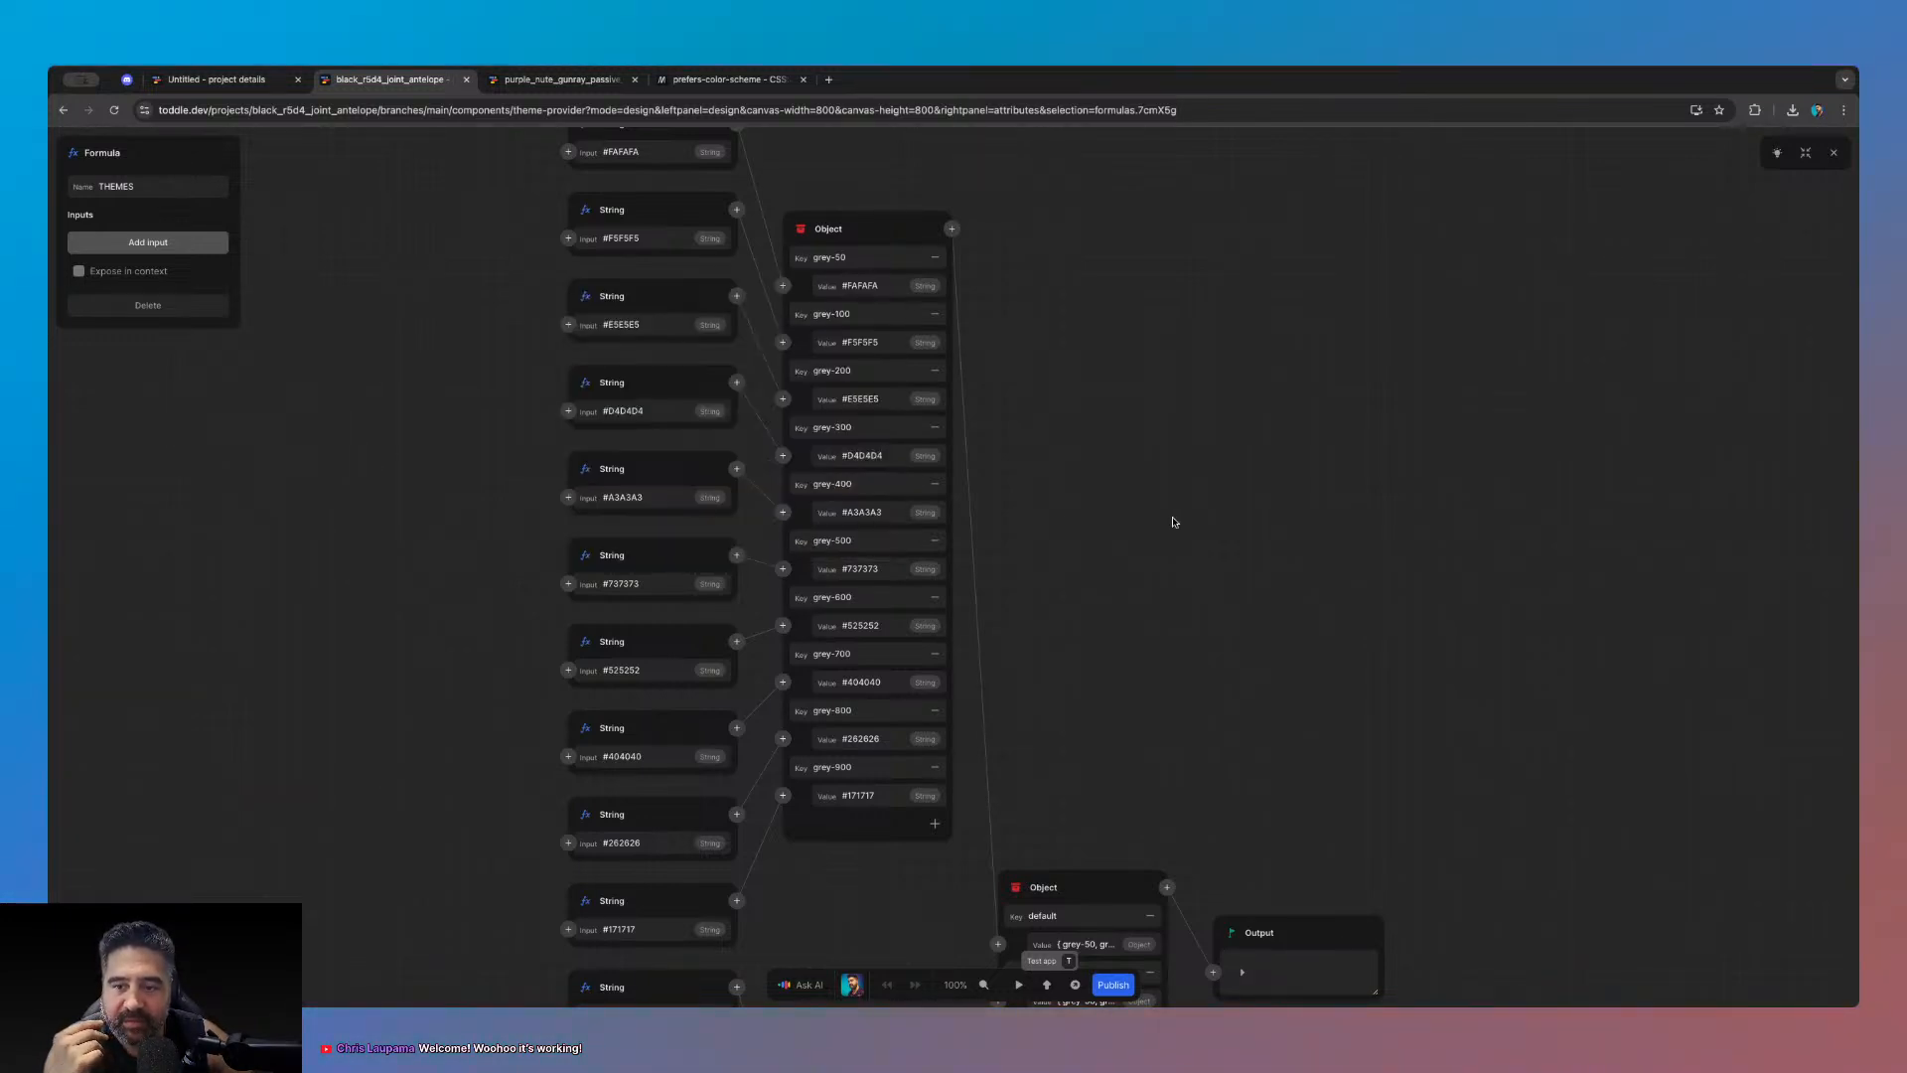
{"action": "left_click", "coordinate": [1834, 152]}
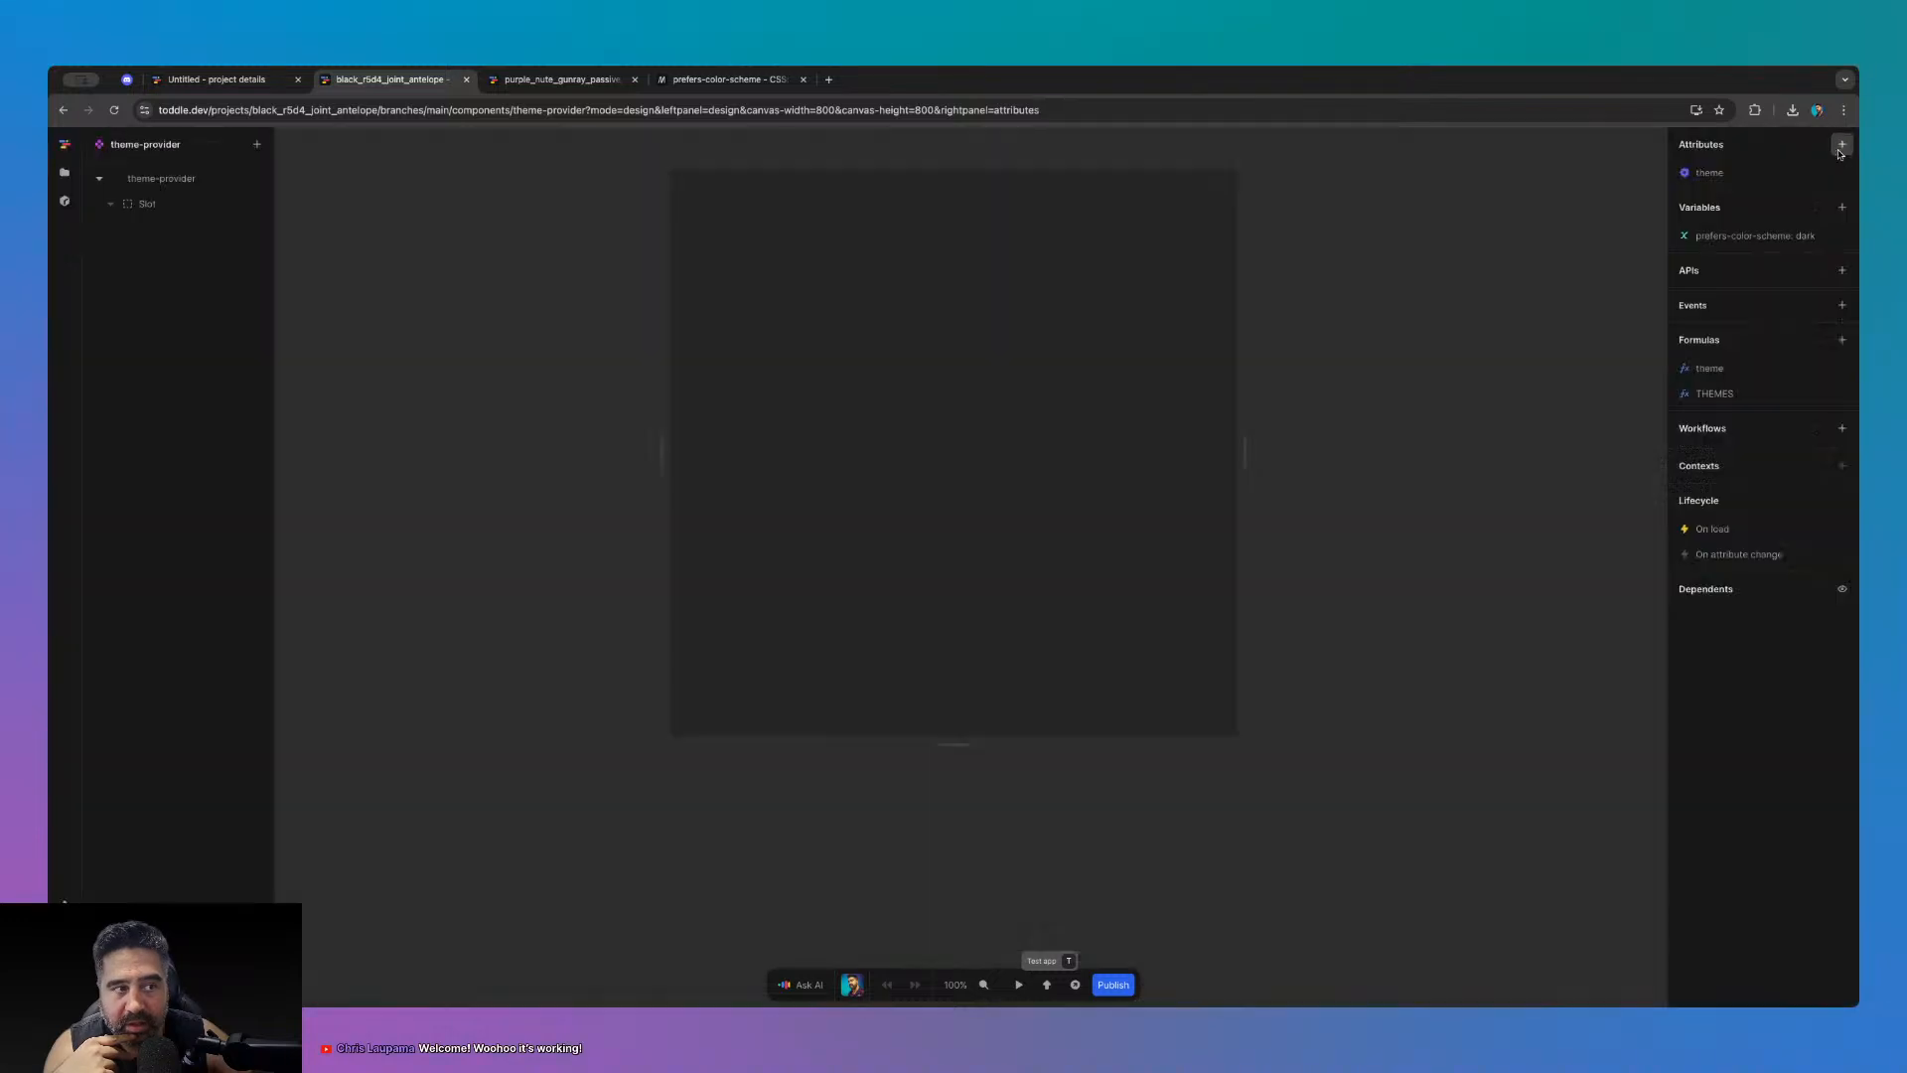
{"action": "left_click", "coordinate": [64, 172]}
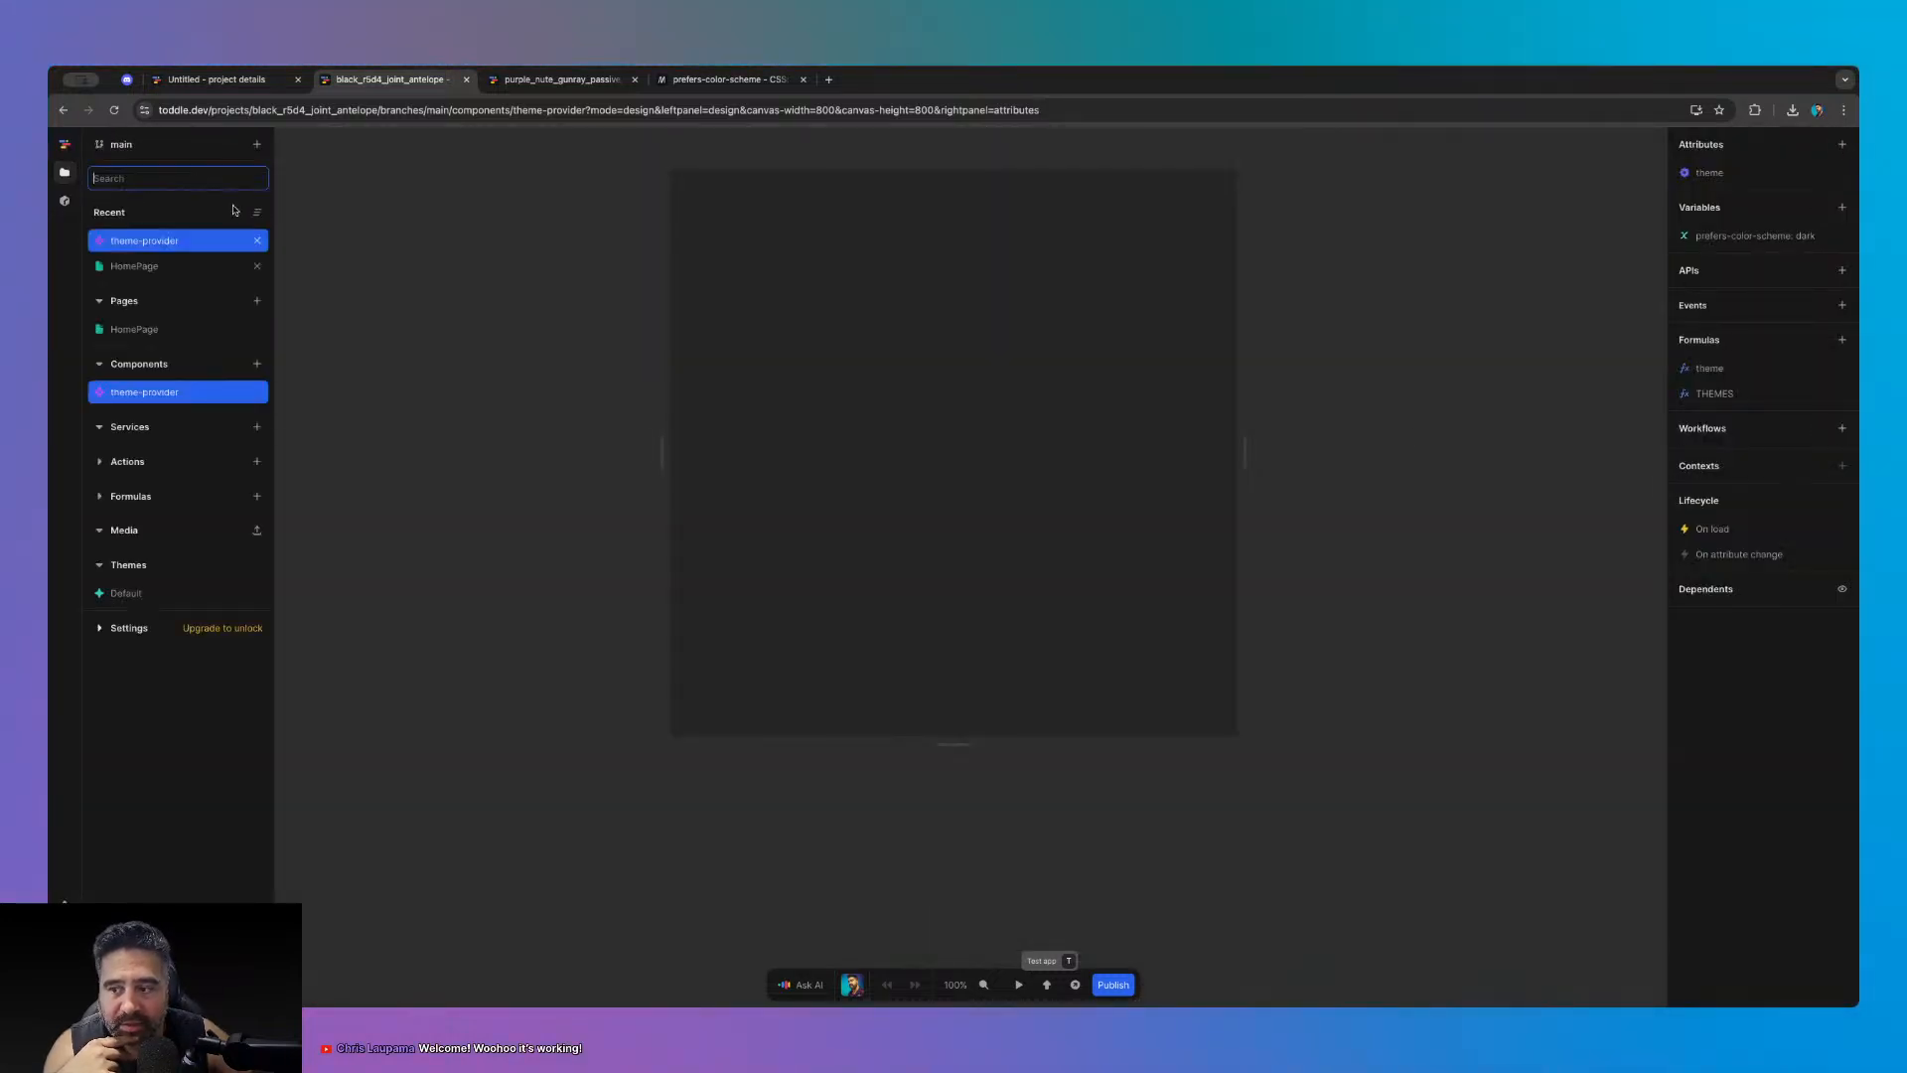
{"action": "left_click", "coordinate": [124, 593]}
{"action": "scroll", "coordinate": [852, 643], "scroll_direction": "down", "scroll_amount": 8}
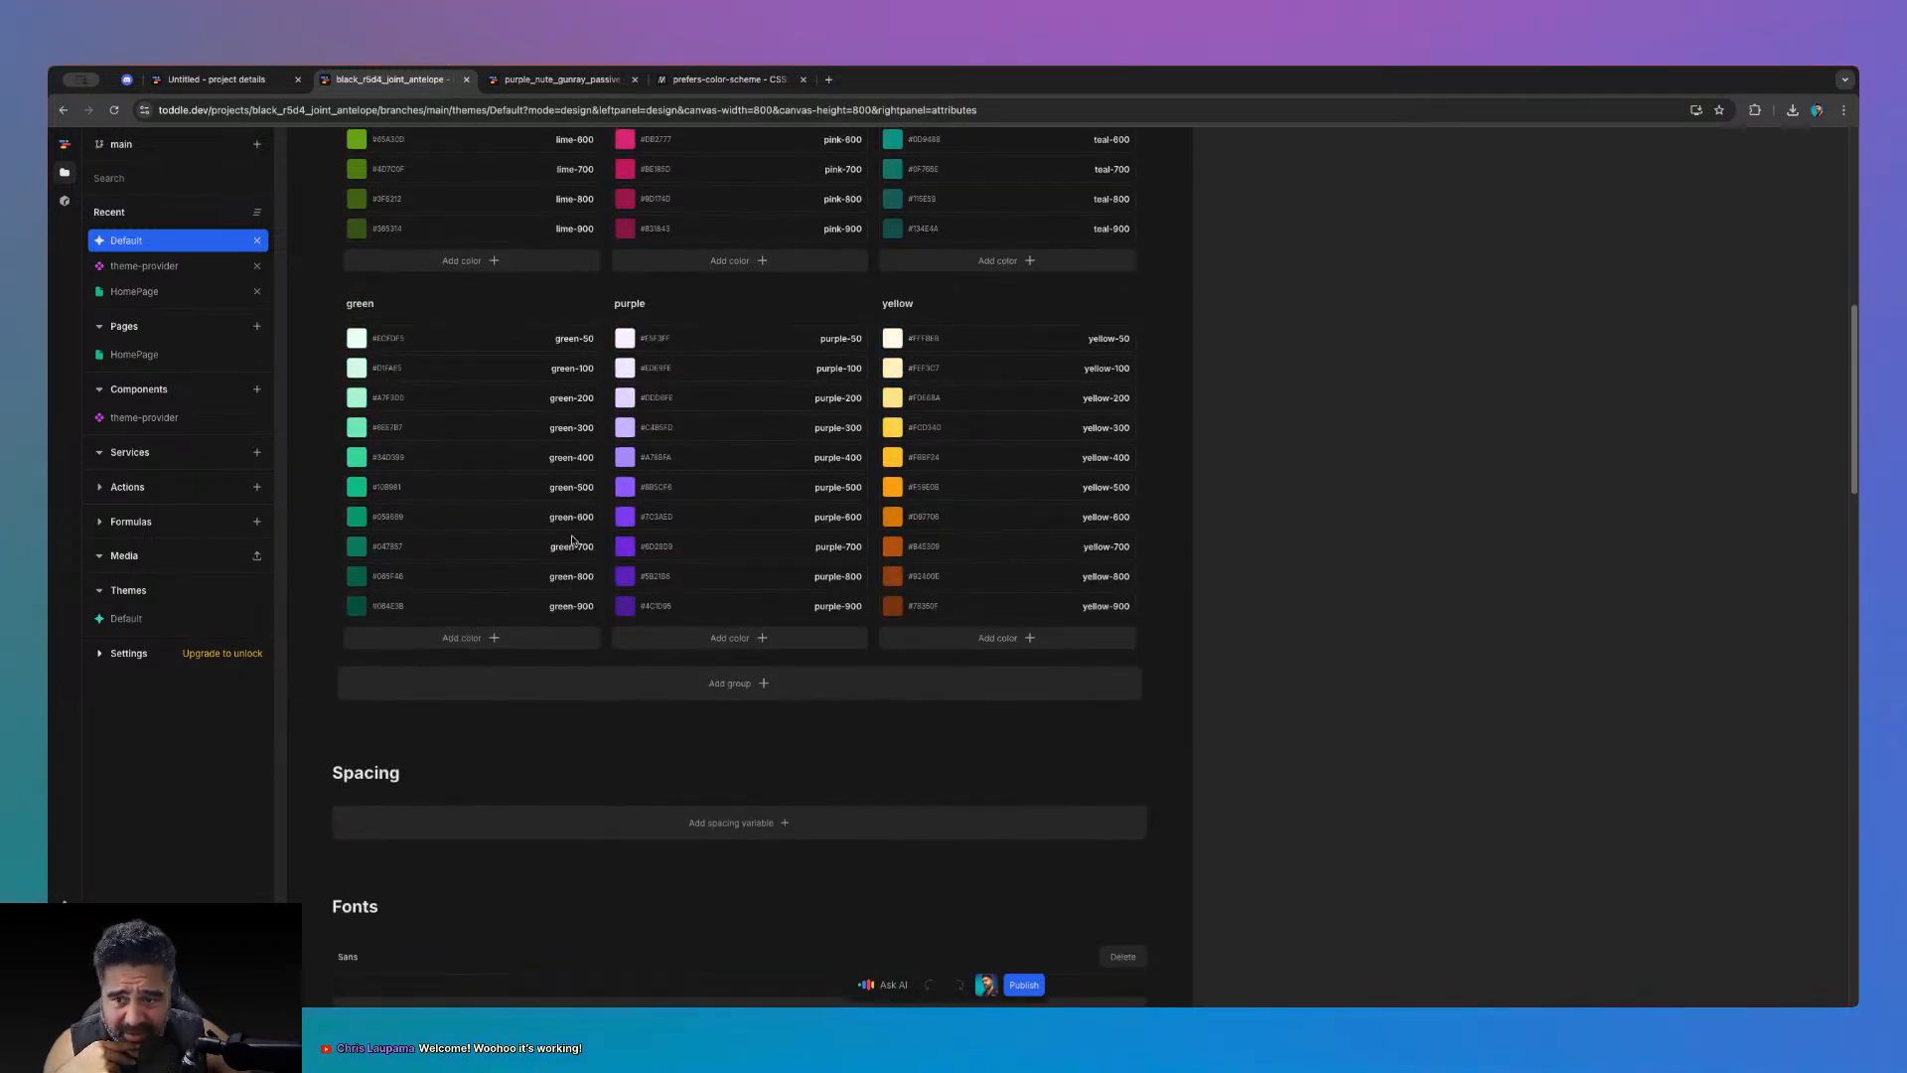
{"action": "scroll", "coordinate": [574, 554], "scroll_direction": "up", "scroll_amount": 8}
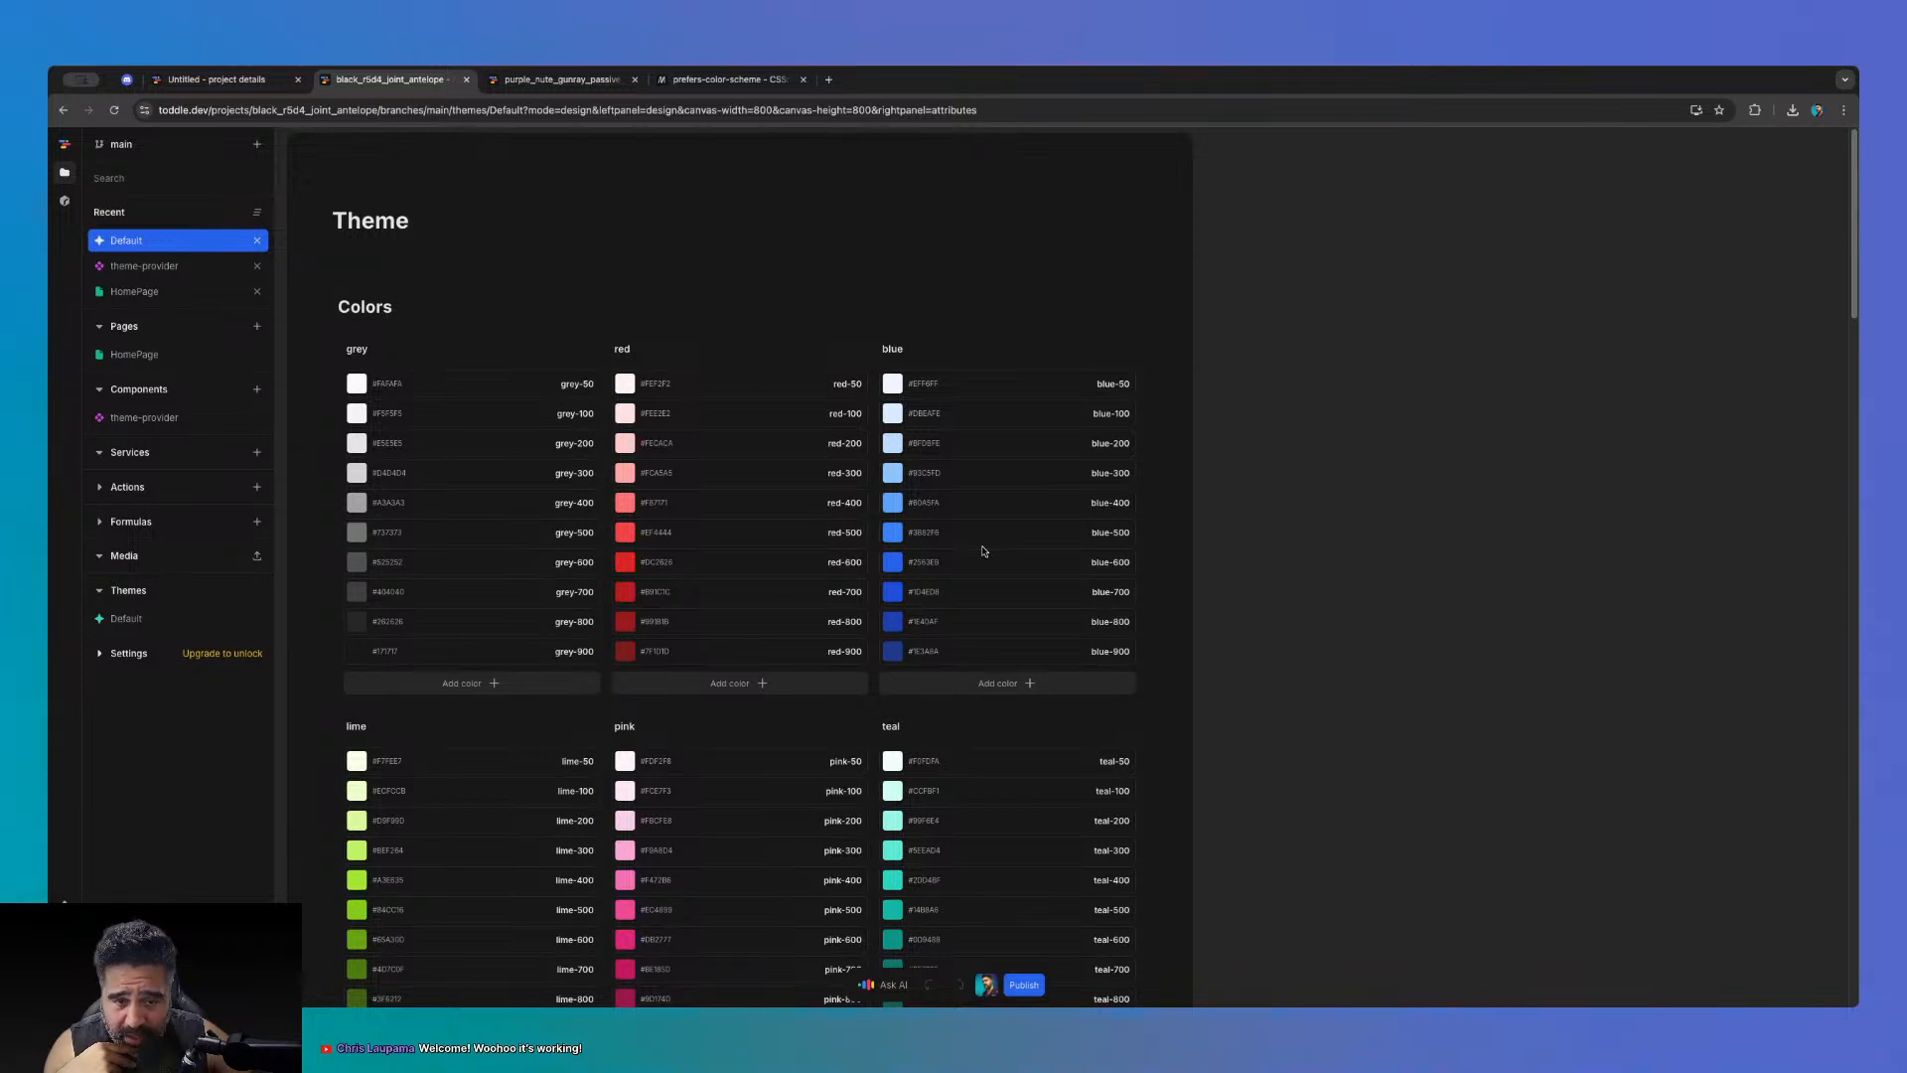
{"action": "scroll", "coordinate": [983, 550], "scroll_direction": "down", "scroll_amount": 8}
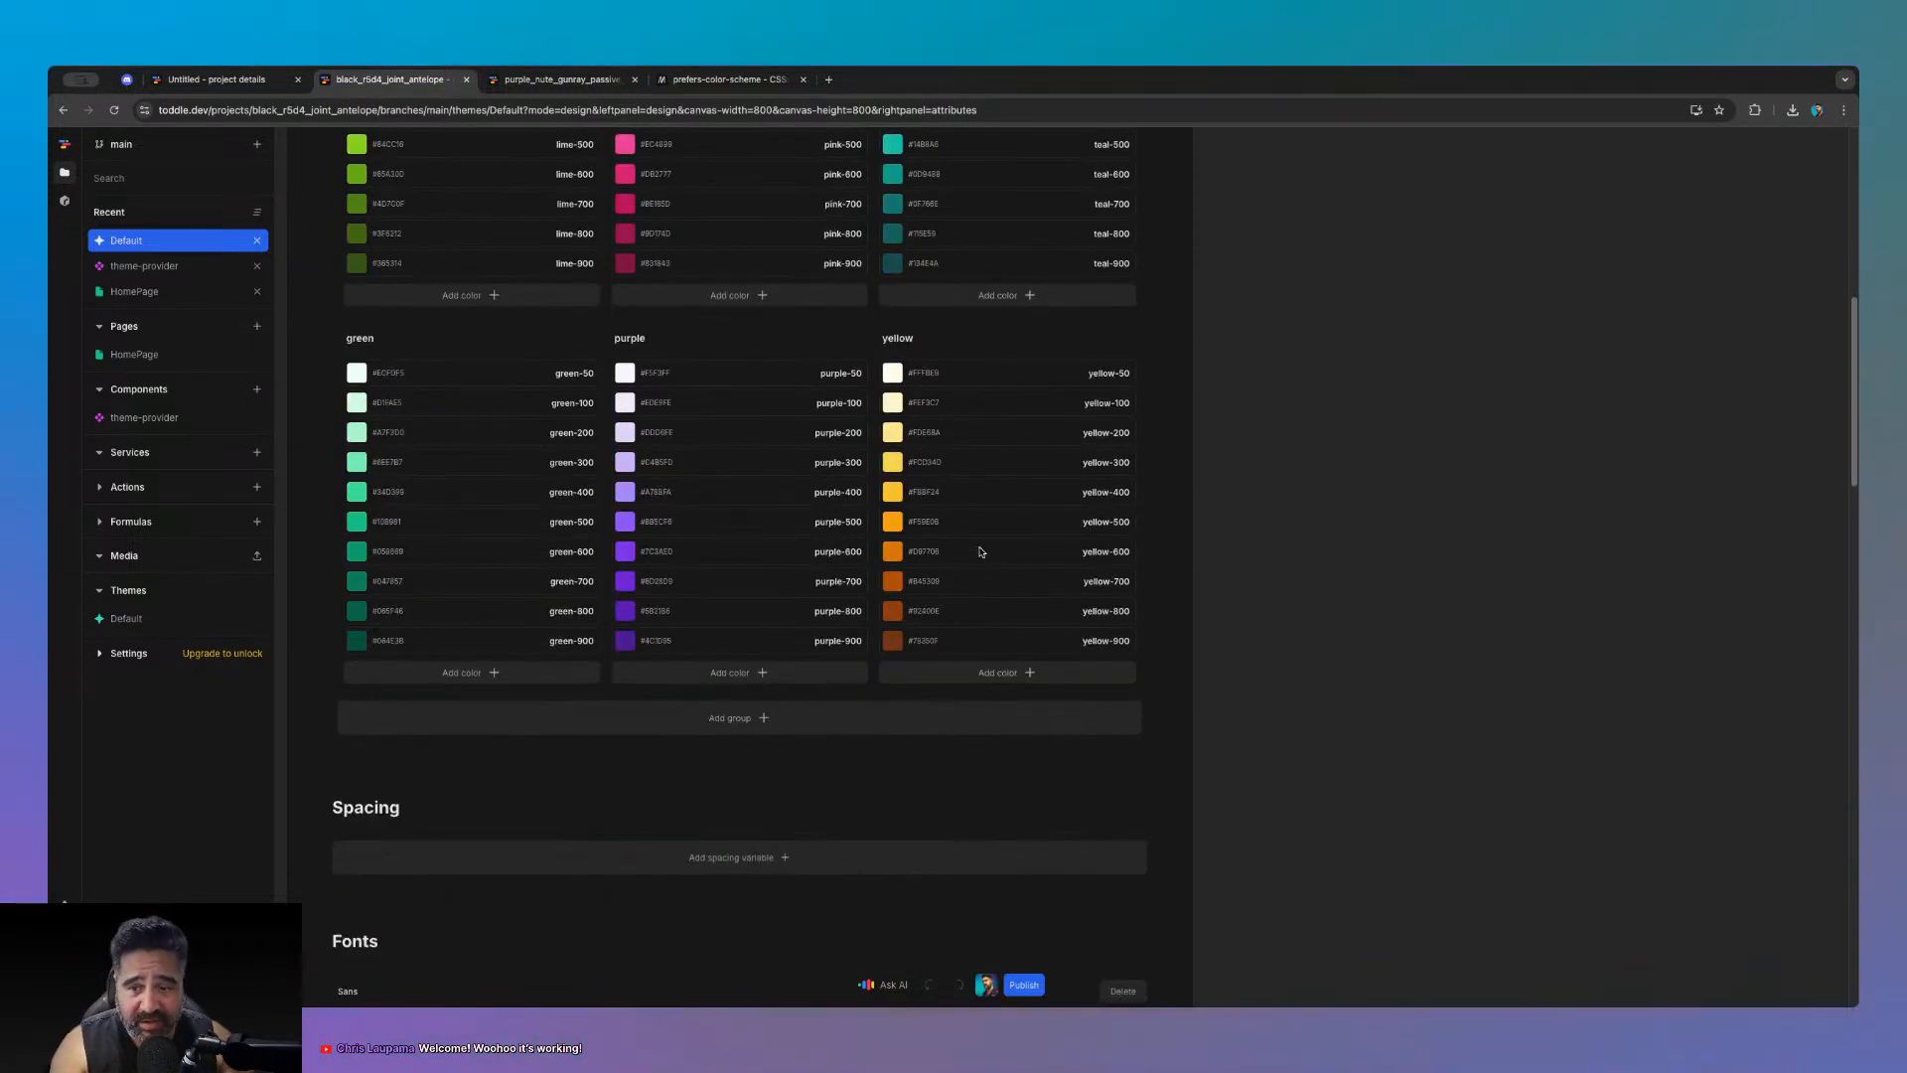
{"action": "scroll", "coordinate": [920, 611], "scroll_direction": "up", "scroll_amount": 8}
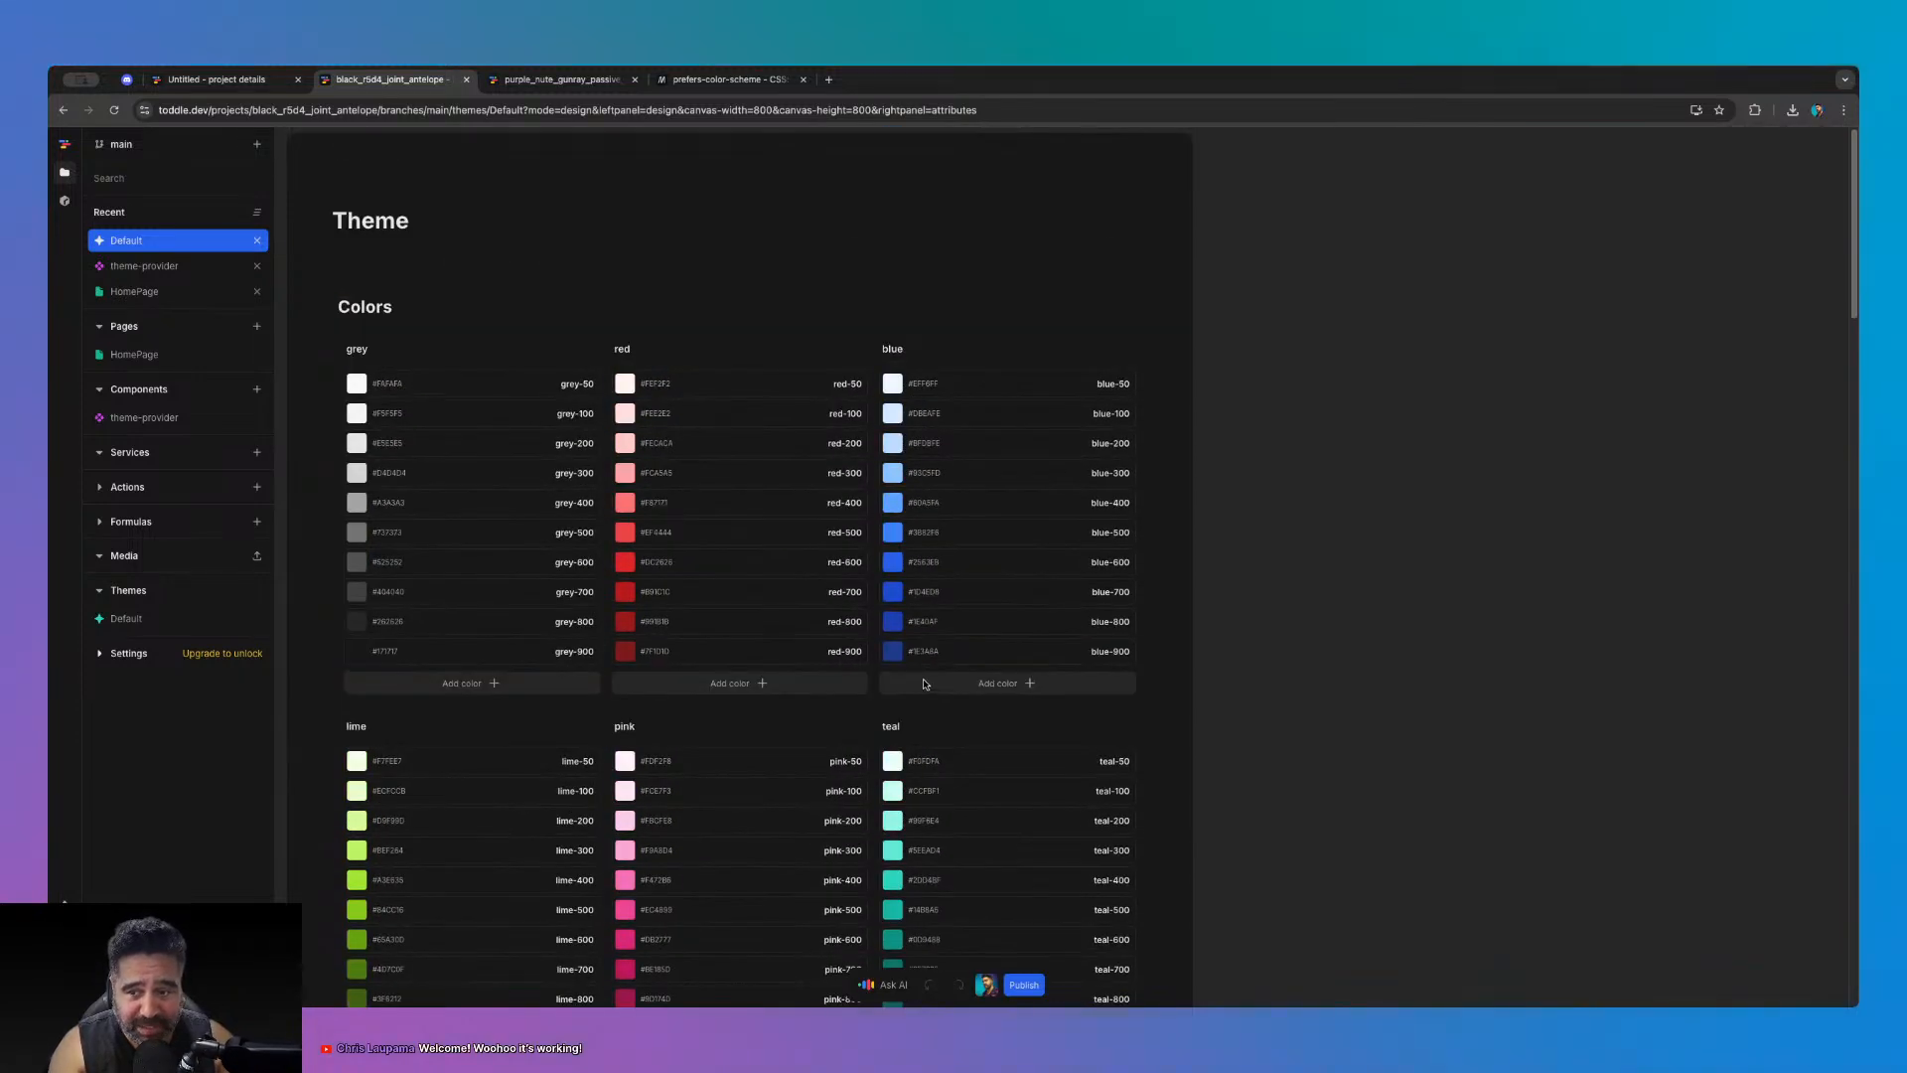
{"action": "scroll", "coordinate": [925, 683], "scroll_direction": "down", "scroll_amount": 6}
{"action": "scroll", "coordinate": [925, 680], "scroll_direction": "up", "scroll_amount": 6}
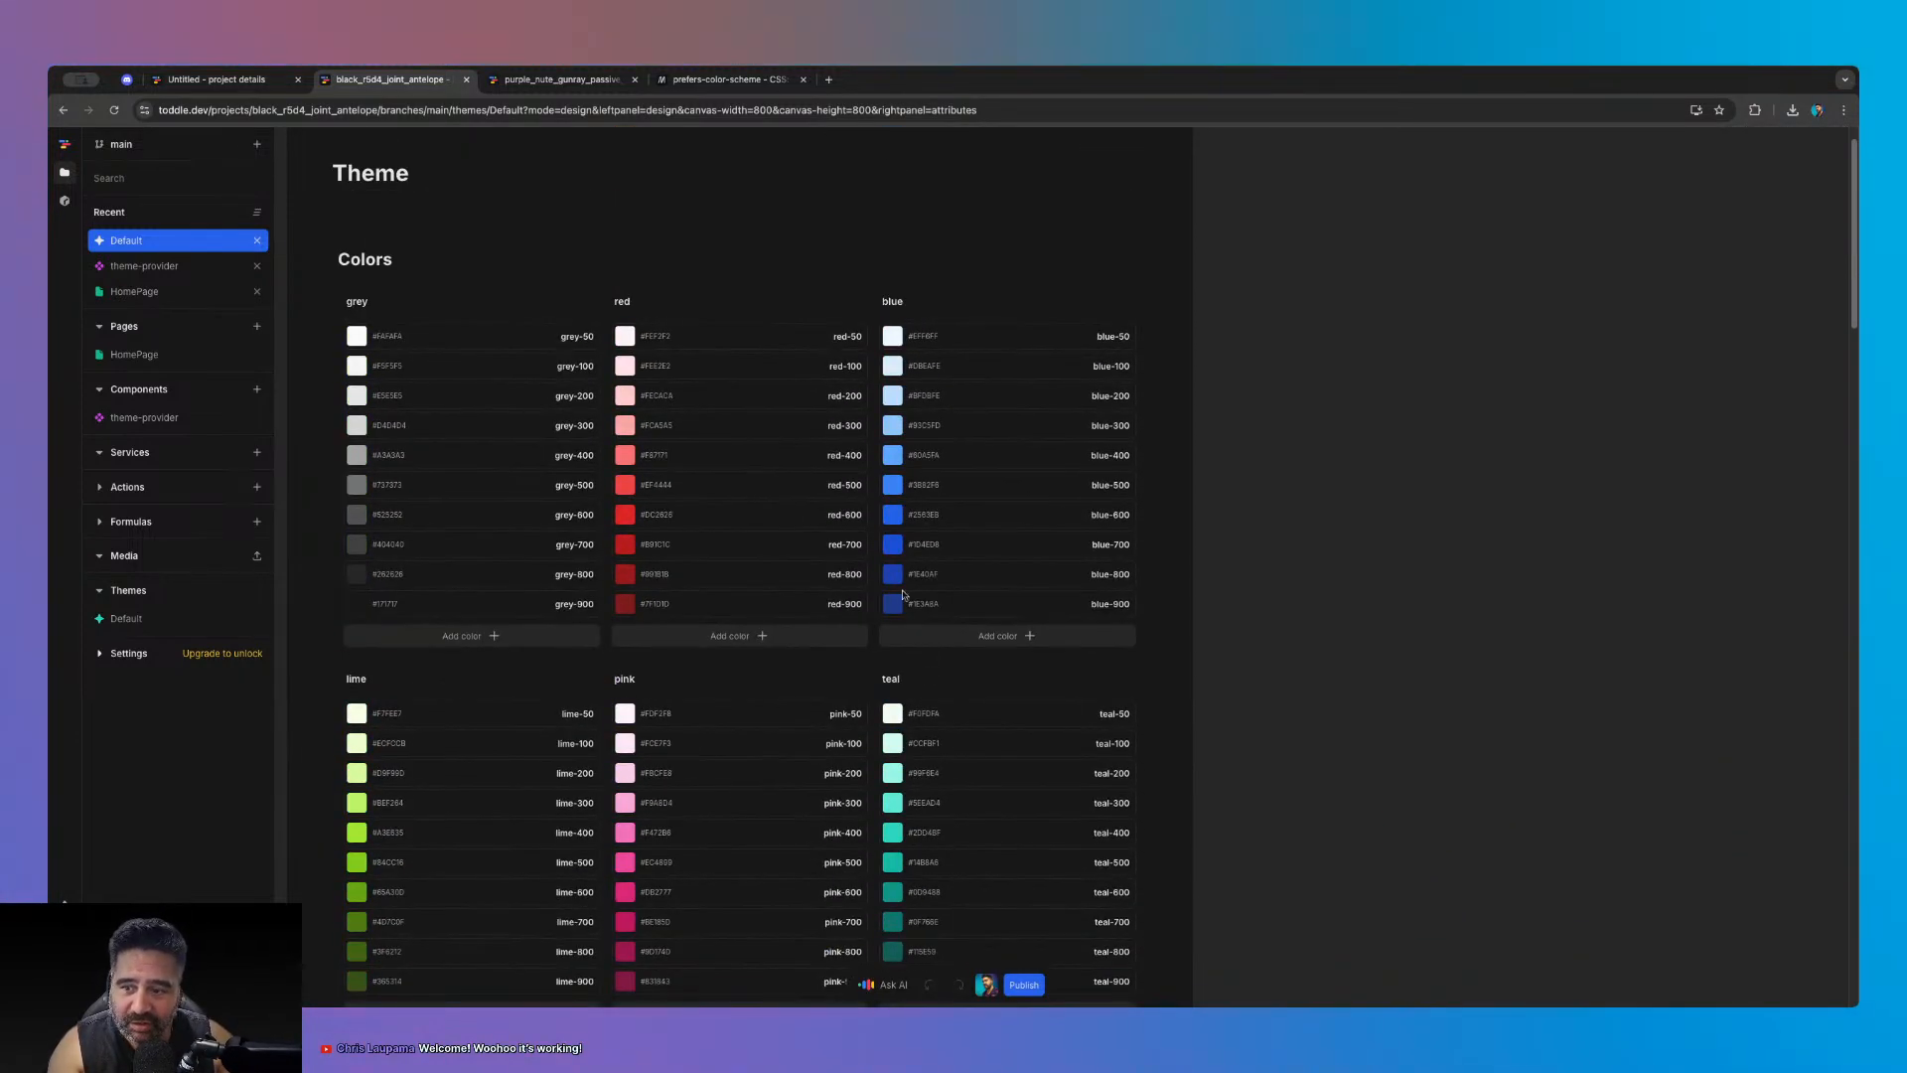
{"action": "scroll", "coordinate": [1062, 542], "scroll_direction": "down", "scroll_amount": 8}
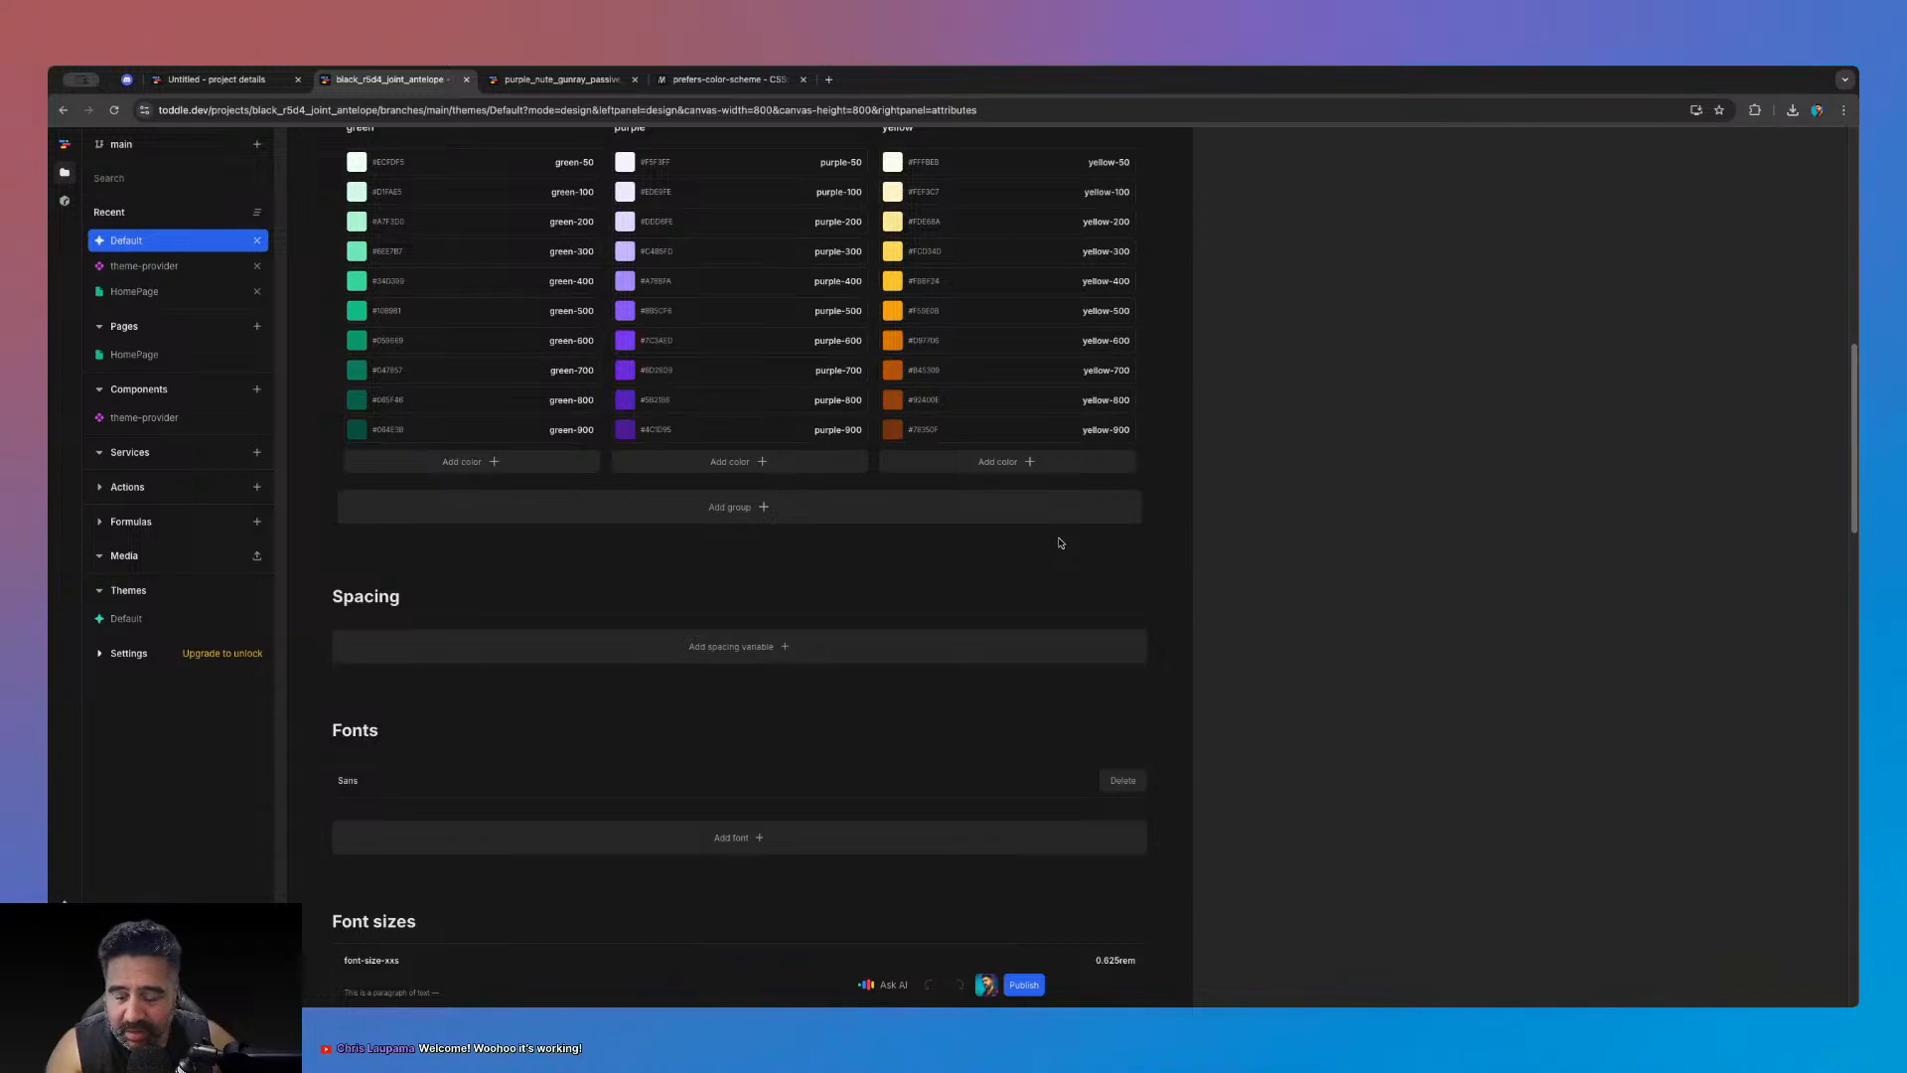
{"action": "scroll", "coordinate": [1060, 542], "scroll_direction": "up", "scroll_amount": 3}
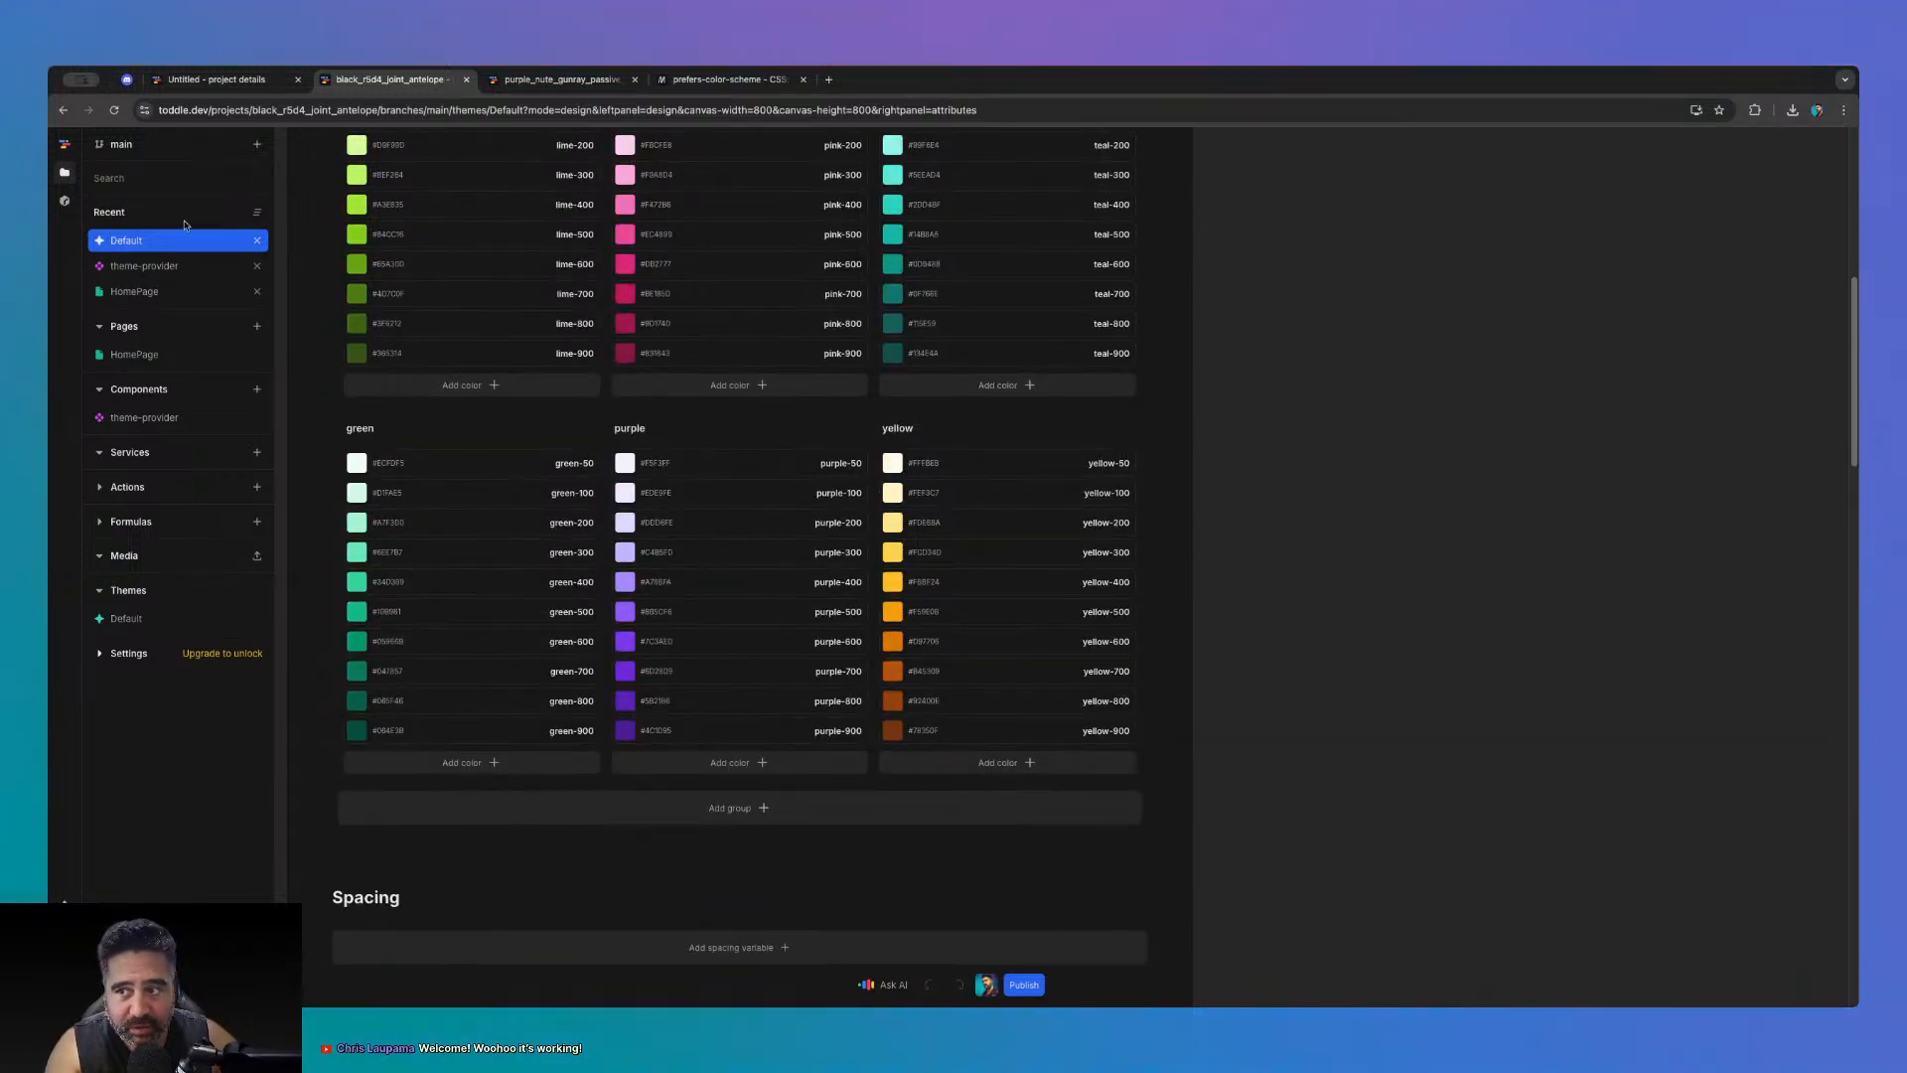
{"action": "left_click", "coordinate": [141, 265]}
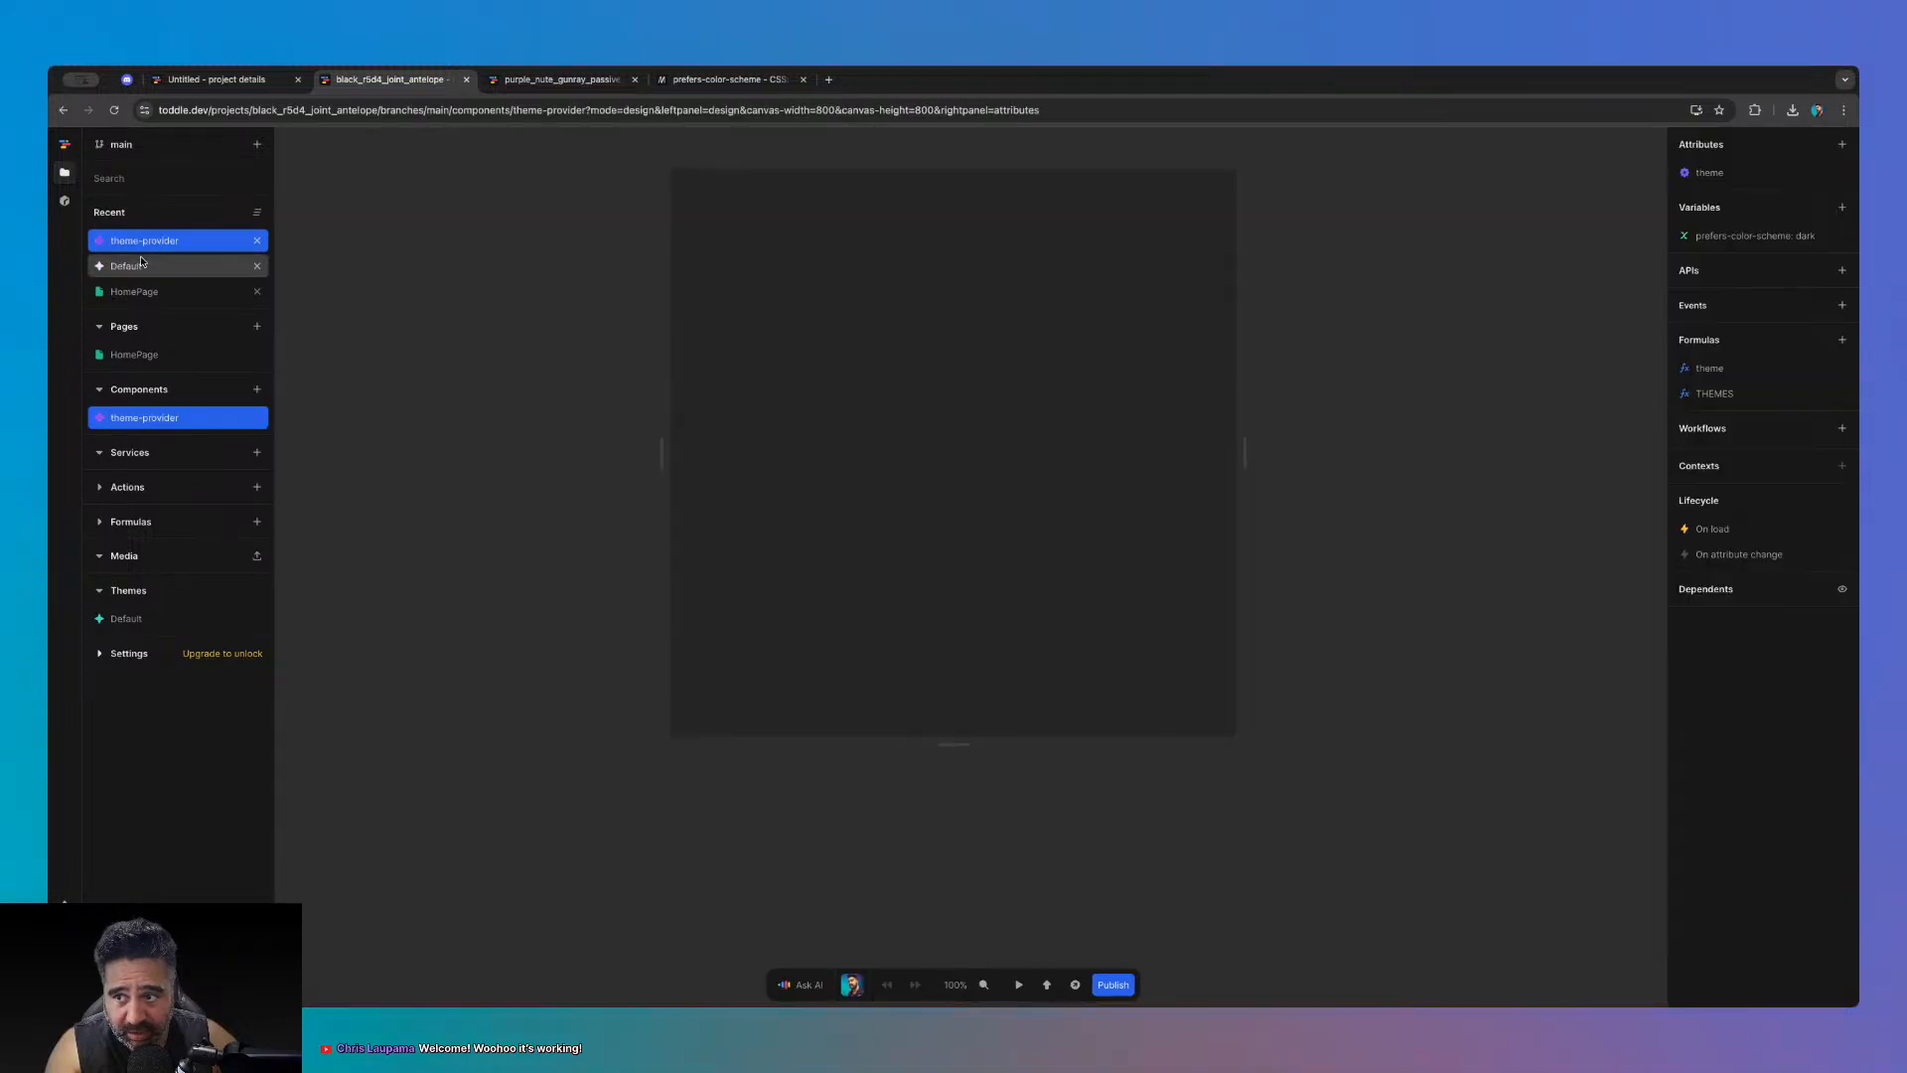
{"action": "left_click", "coordinate": [1746, 391]}
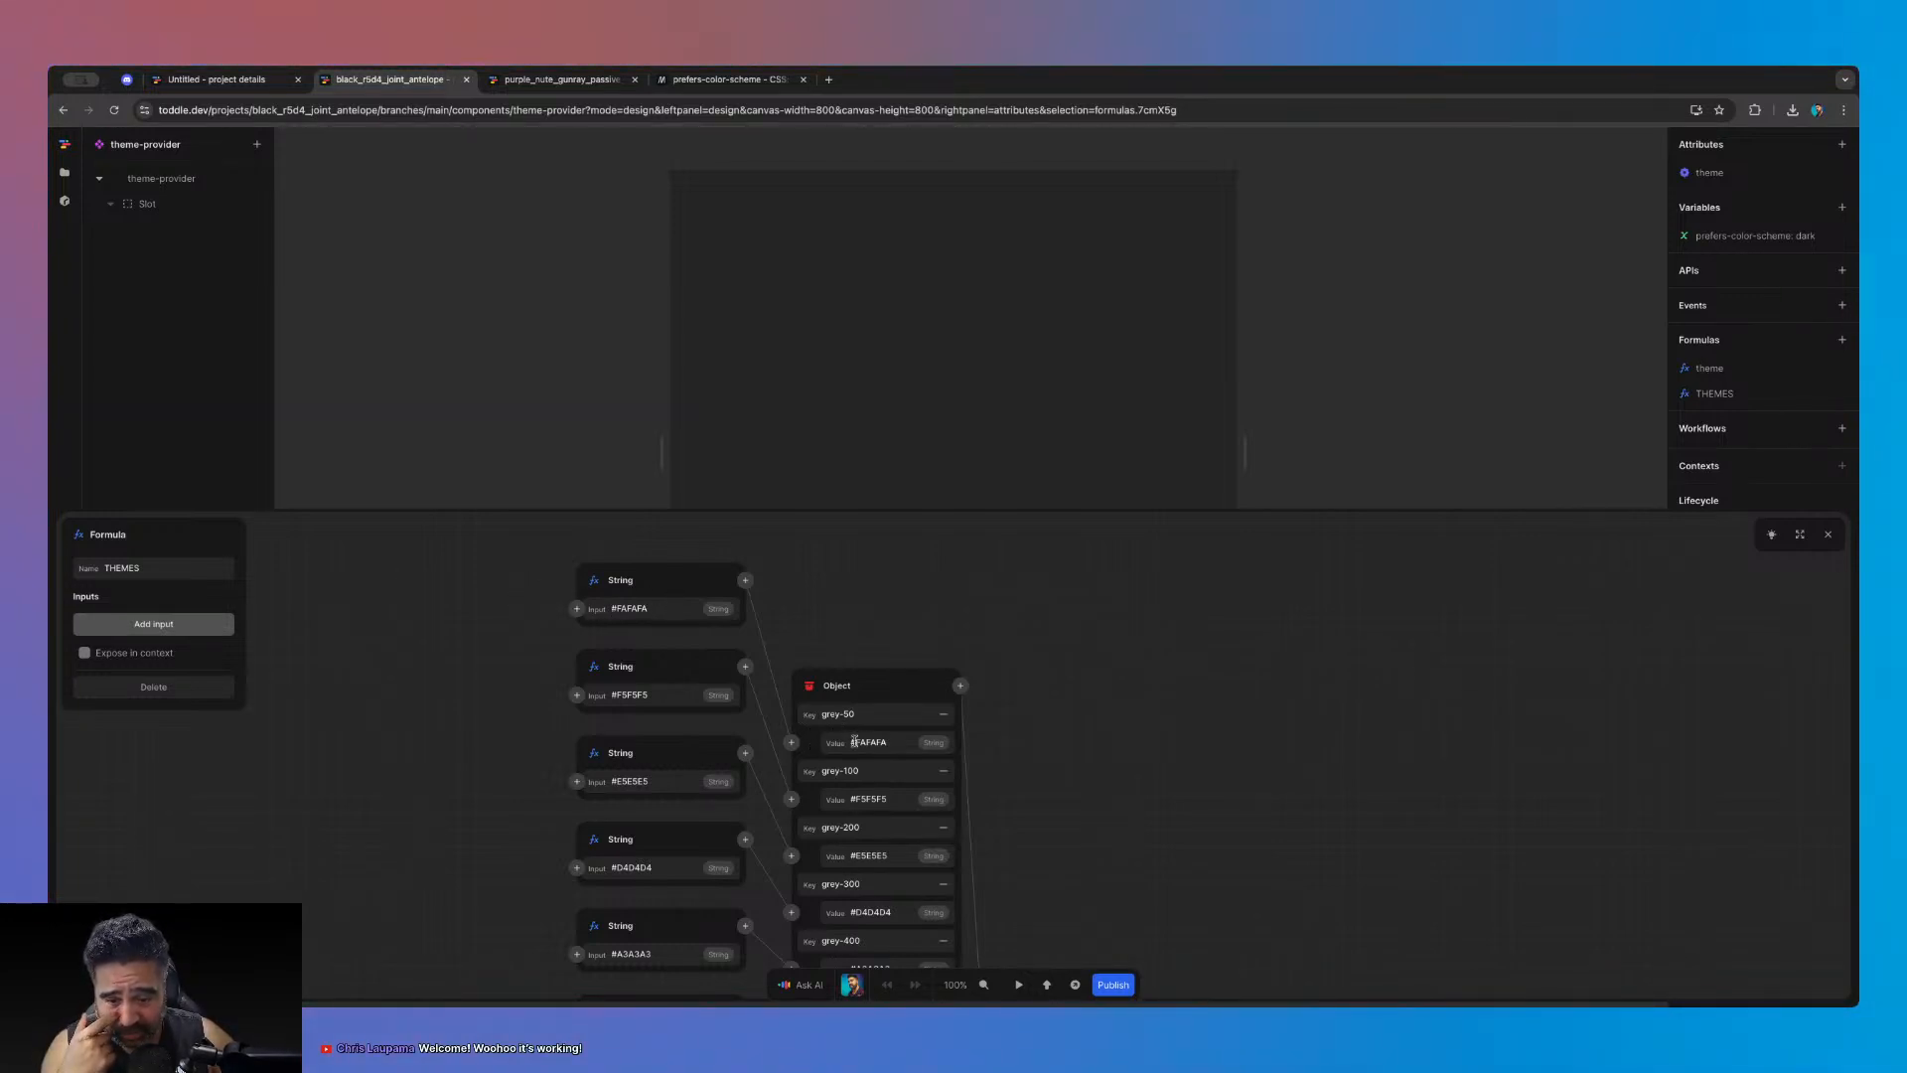
{"action": "scroll", "coordinate": [1133, 772], "scroll_direction": "down", "scroll_amount": 1}
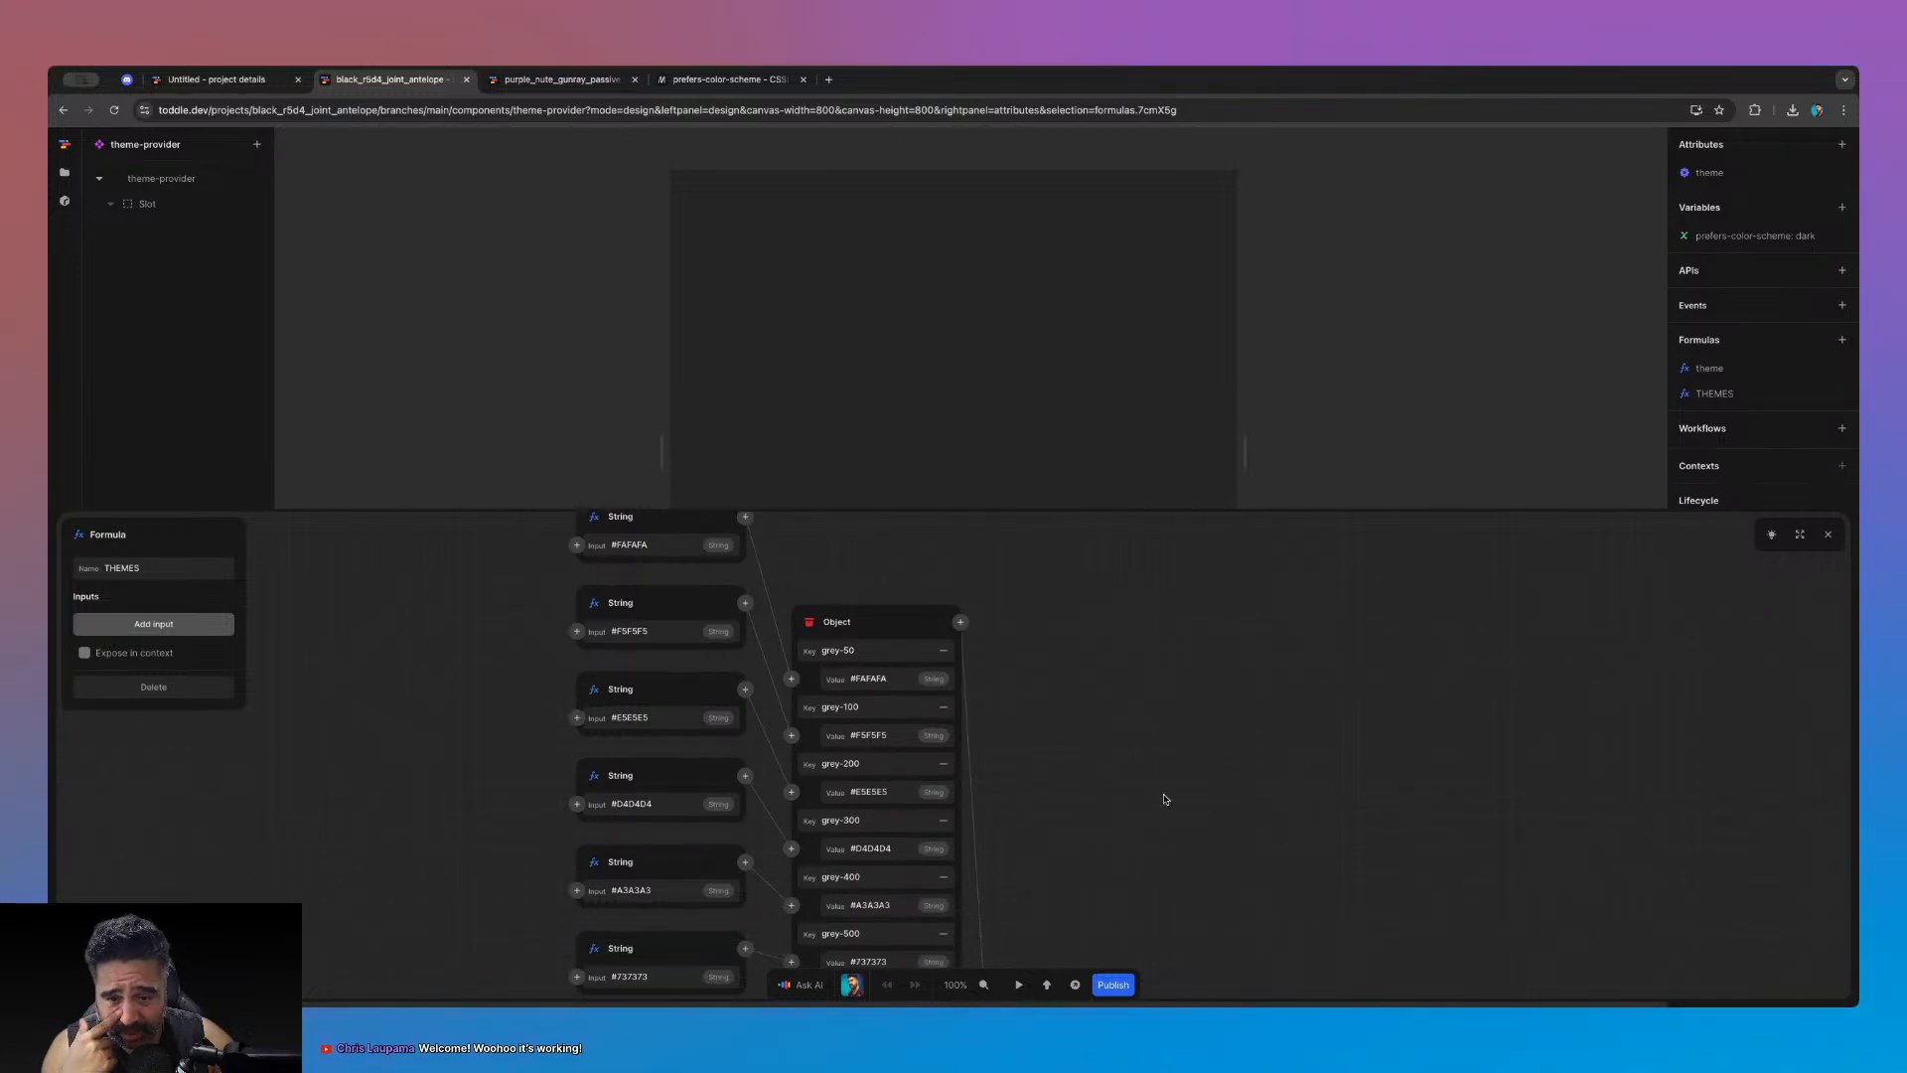
{"action": "scroll", "coordinate": [1165, 799], "scroll_direction": "down", "scroll_amount": 6}
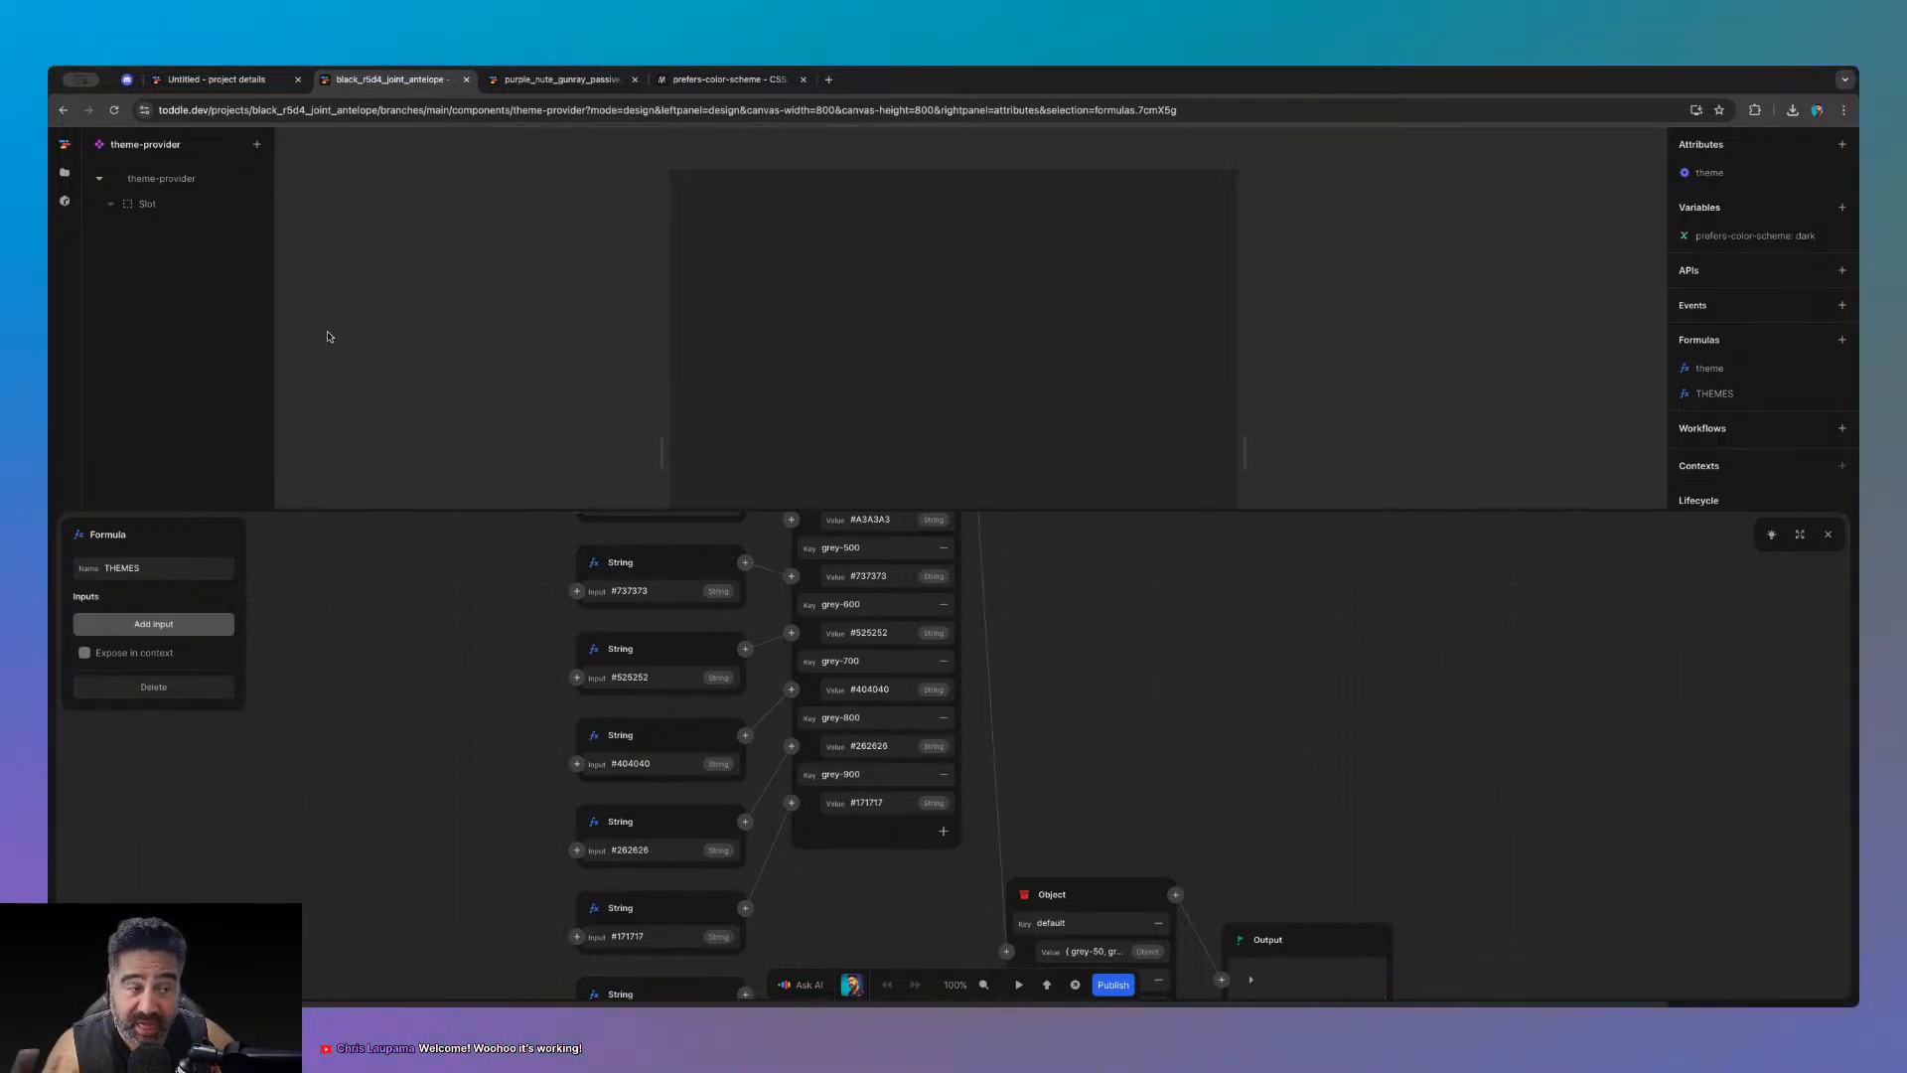
{"action": "left_click", "coordinate": [1800, 534]}
{"action": "scroll", "coordinate": [1190, 753], "scroll_direction": "up", "scroll_amount": 9}
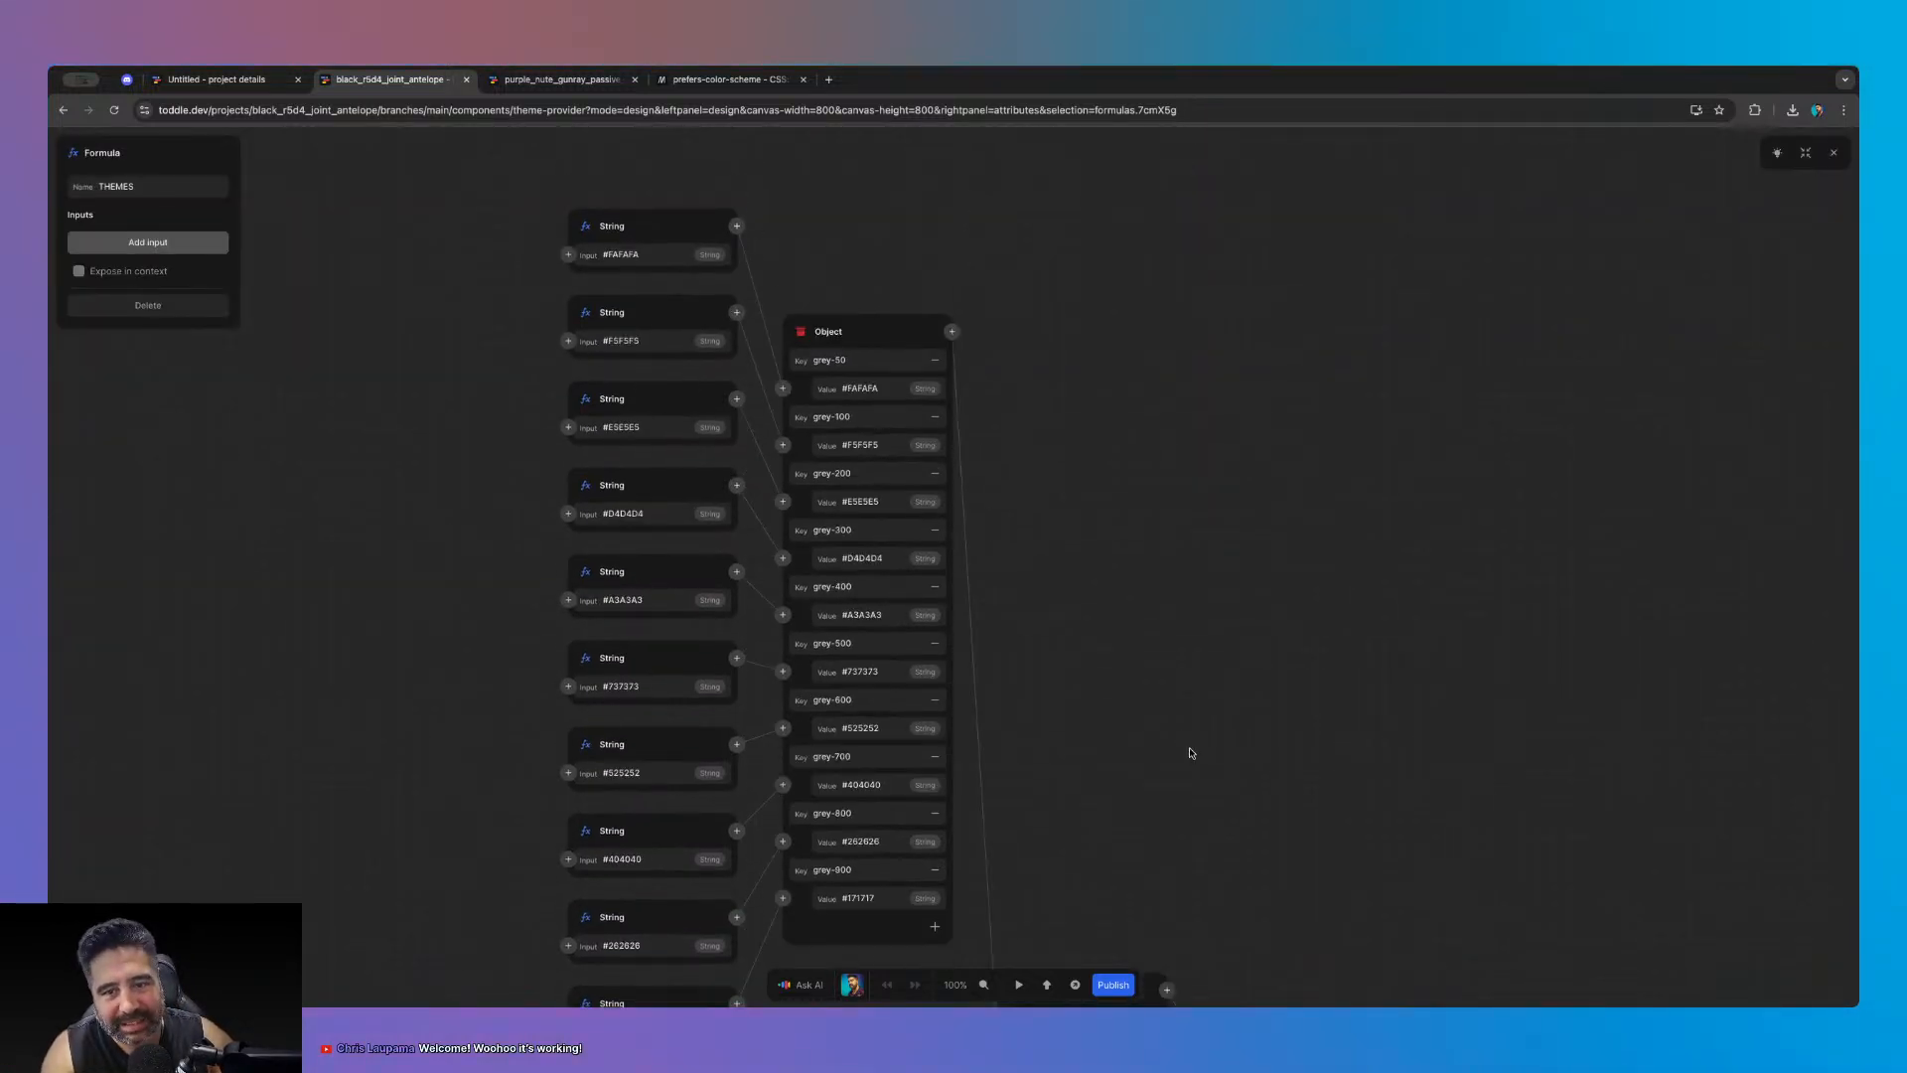
{"action": "scroll", "coordinate": [1191, 753], "scroll_direction": "down", "scroll_amount": 10}
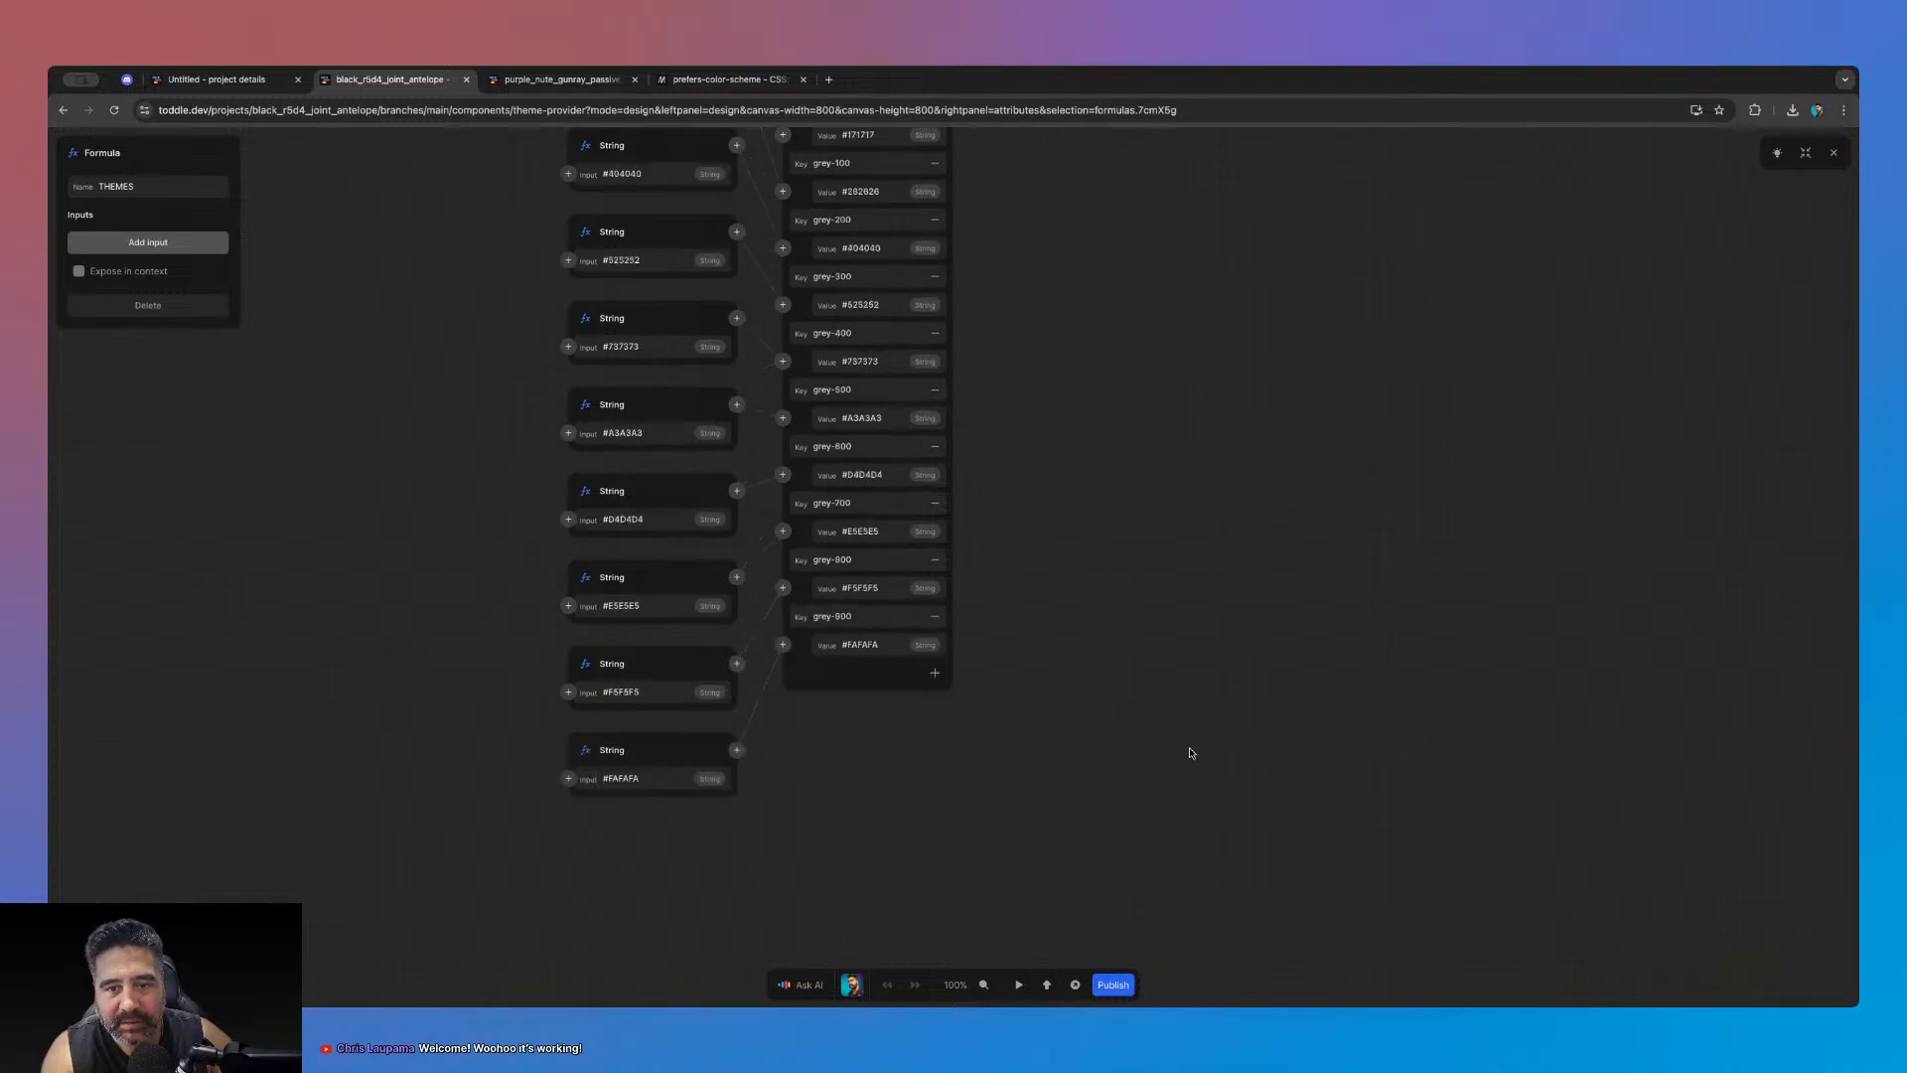
{"action": "scroll", "coordinate": [1191, 753], "scroll_direction": "up", "scroll_amount": 3}
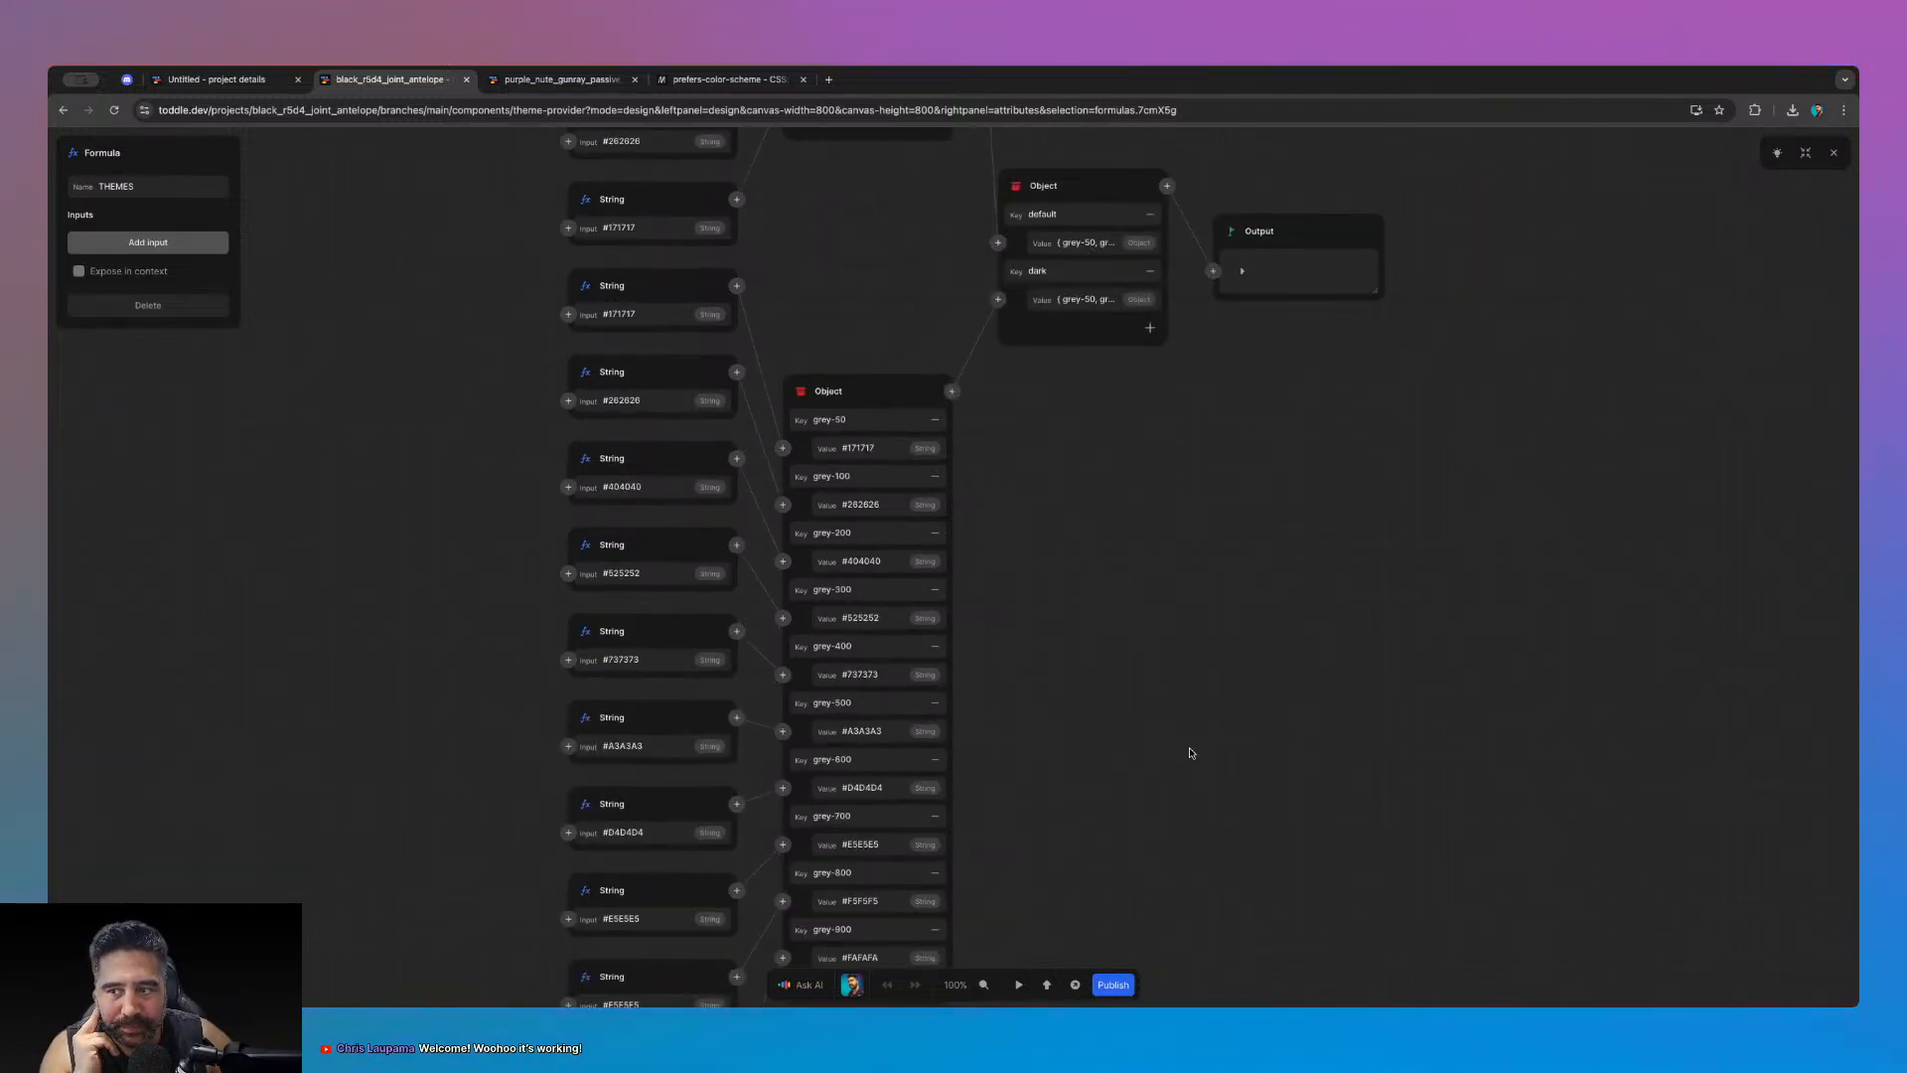
{"action": "left_click", "coordinate": [1836, 154]}
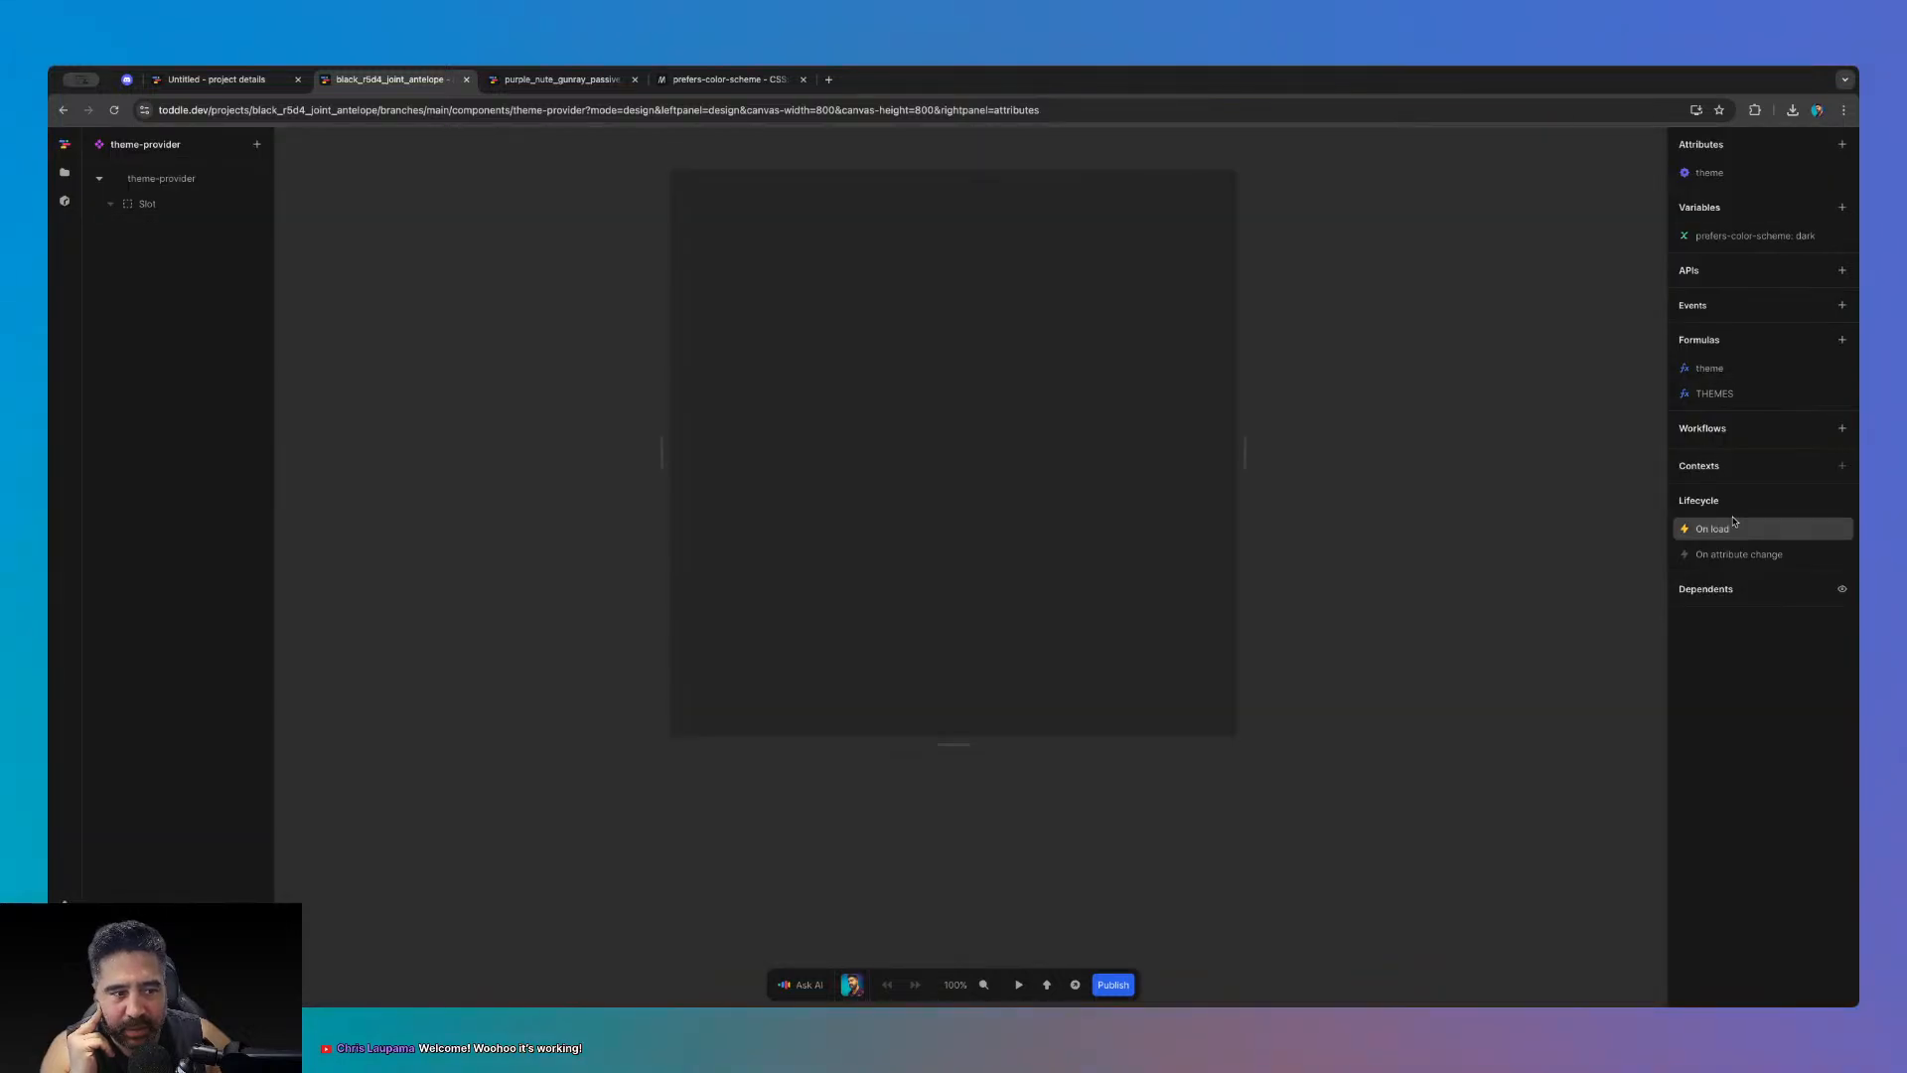
{"action": "left_click", "coordinate": [1722, 392]}
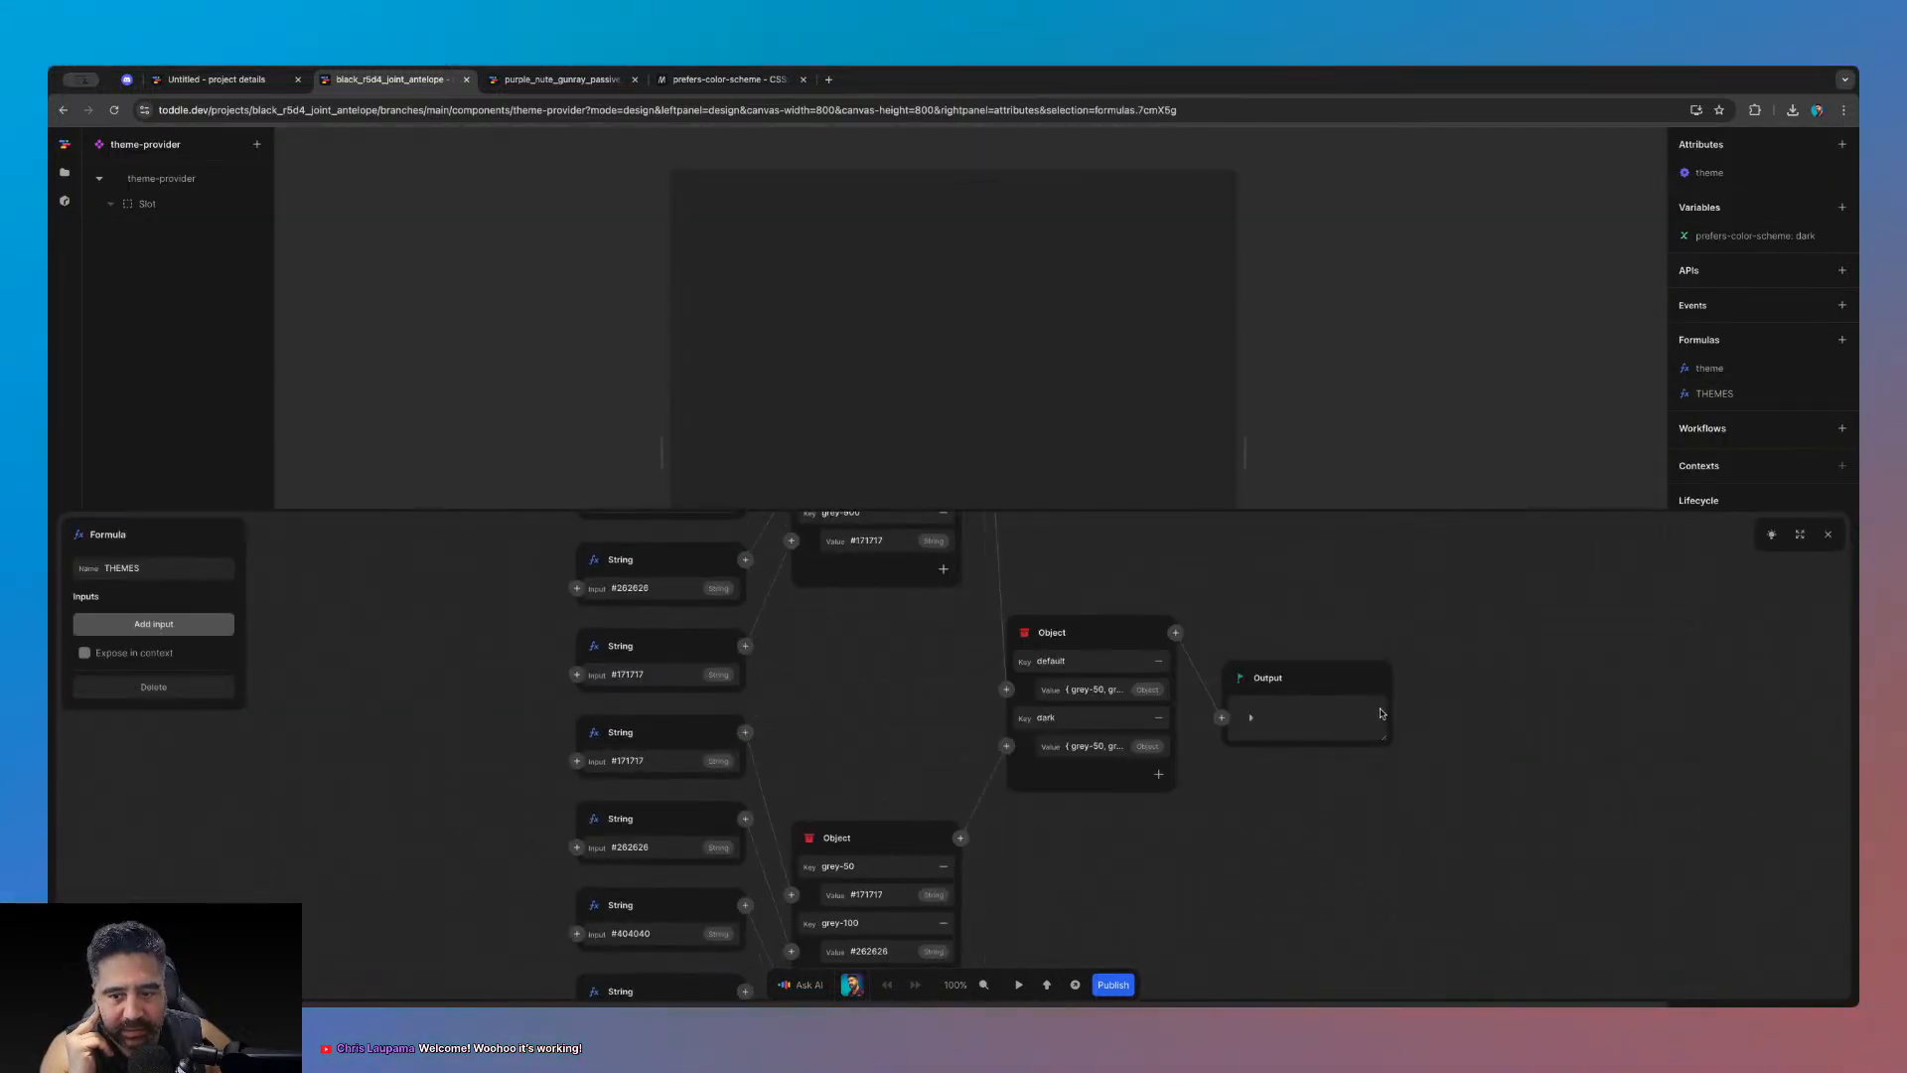
{"action": "left_click", "coordinate": [1828, 534]}
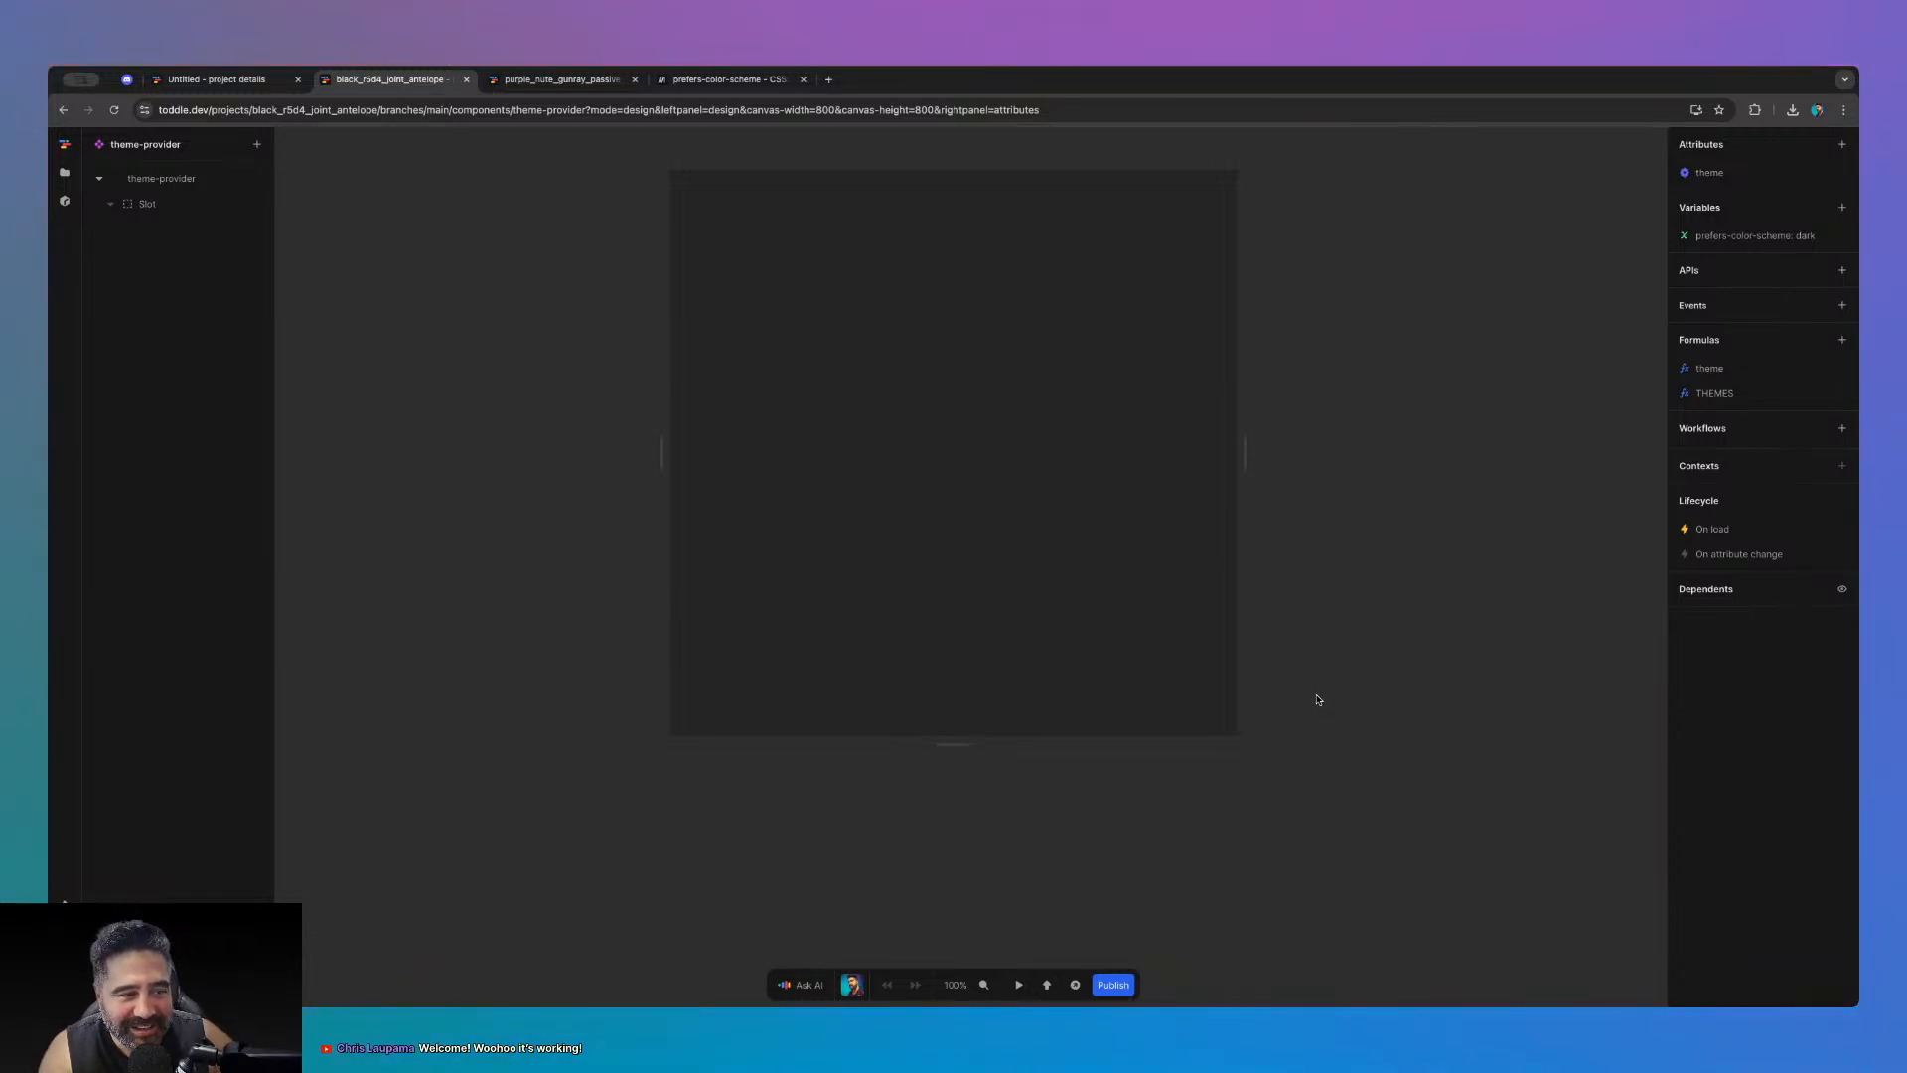
{"action": "left_click", "coordinate": [128, 80]}
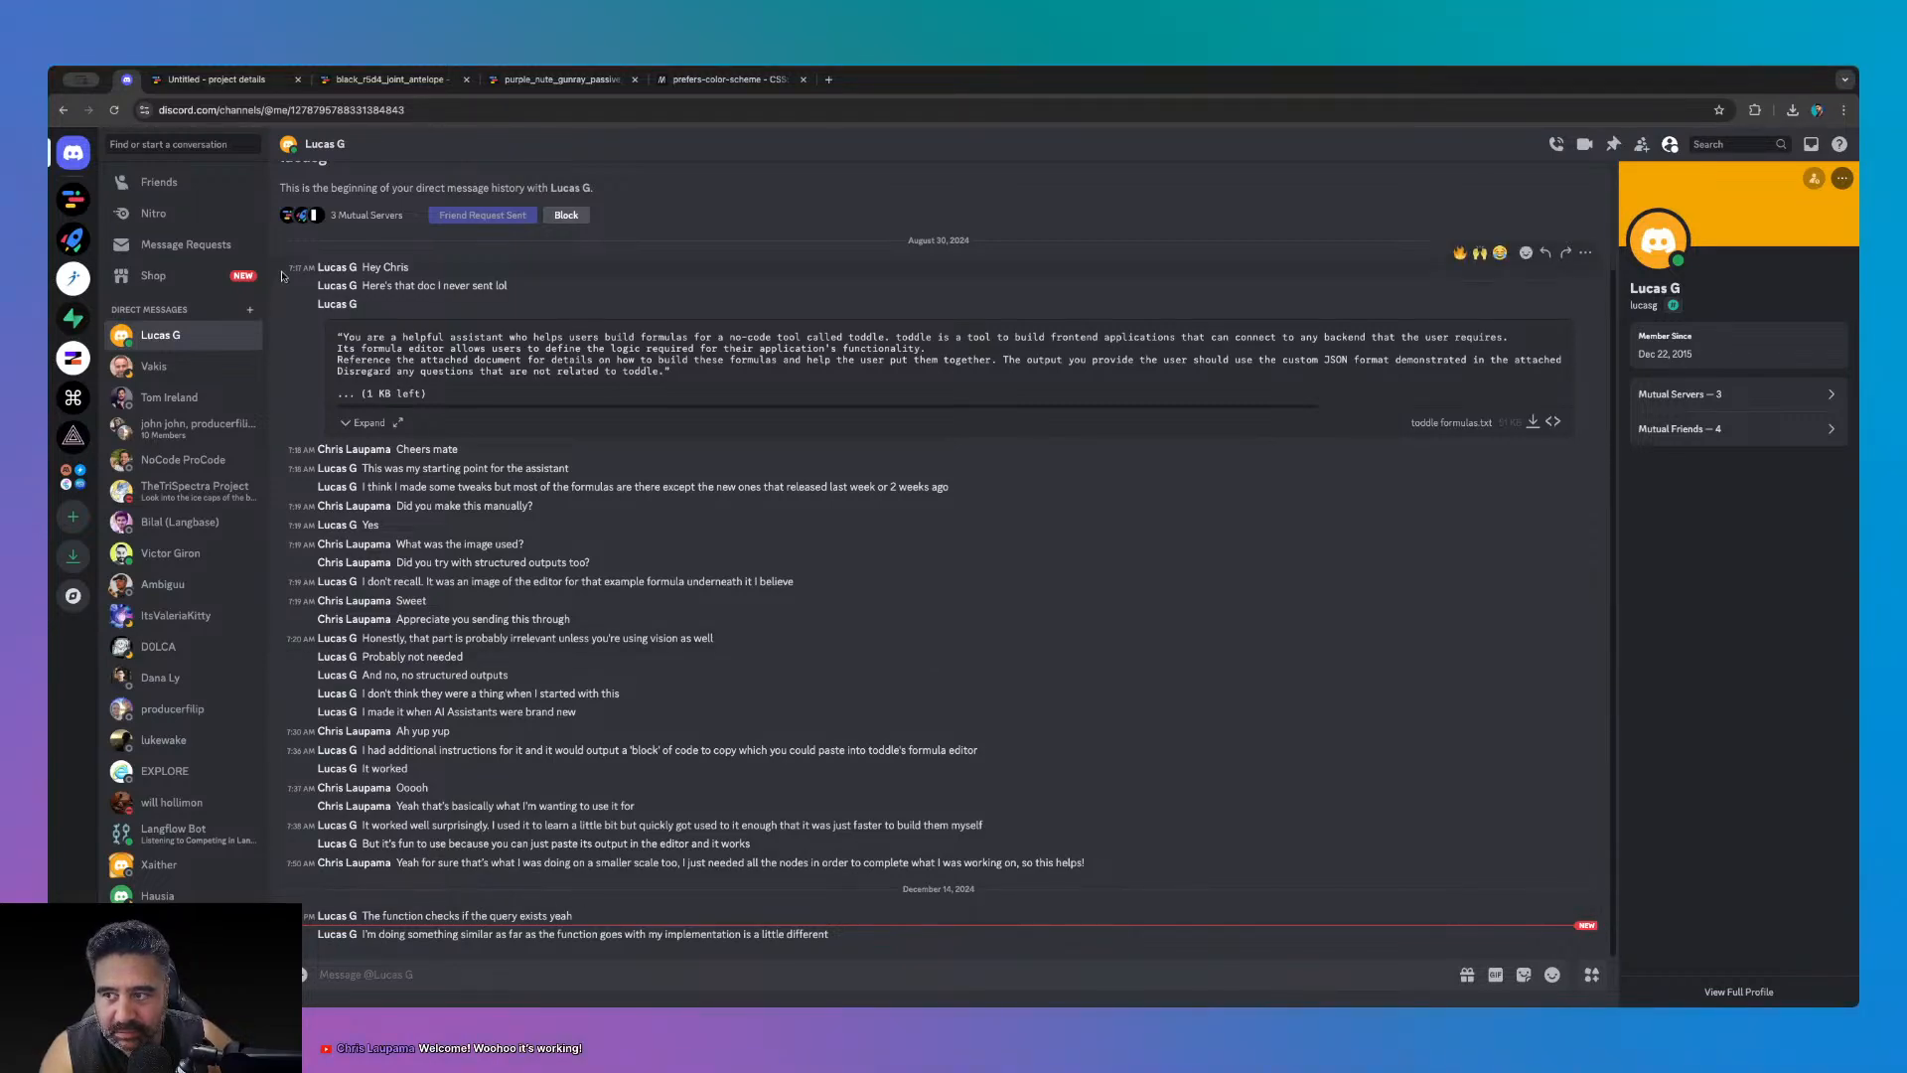
{"action": "left_click", "coordinate": [70, 200]}
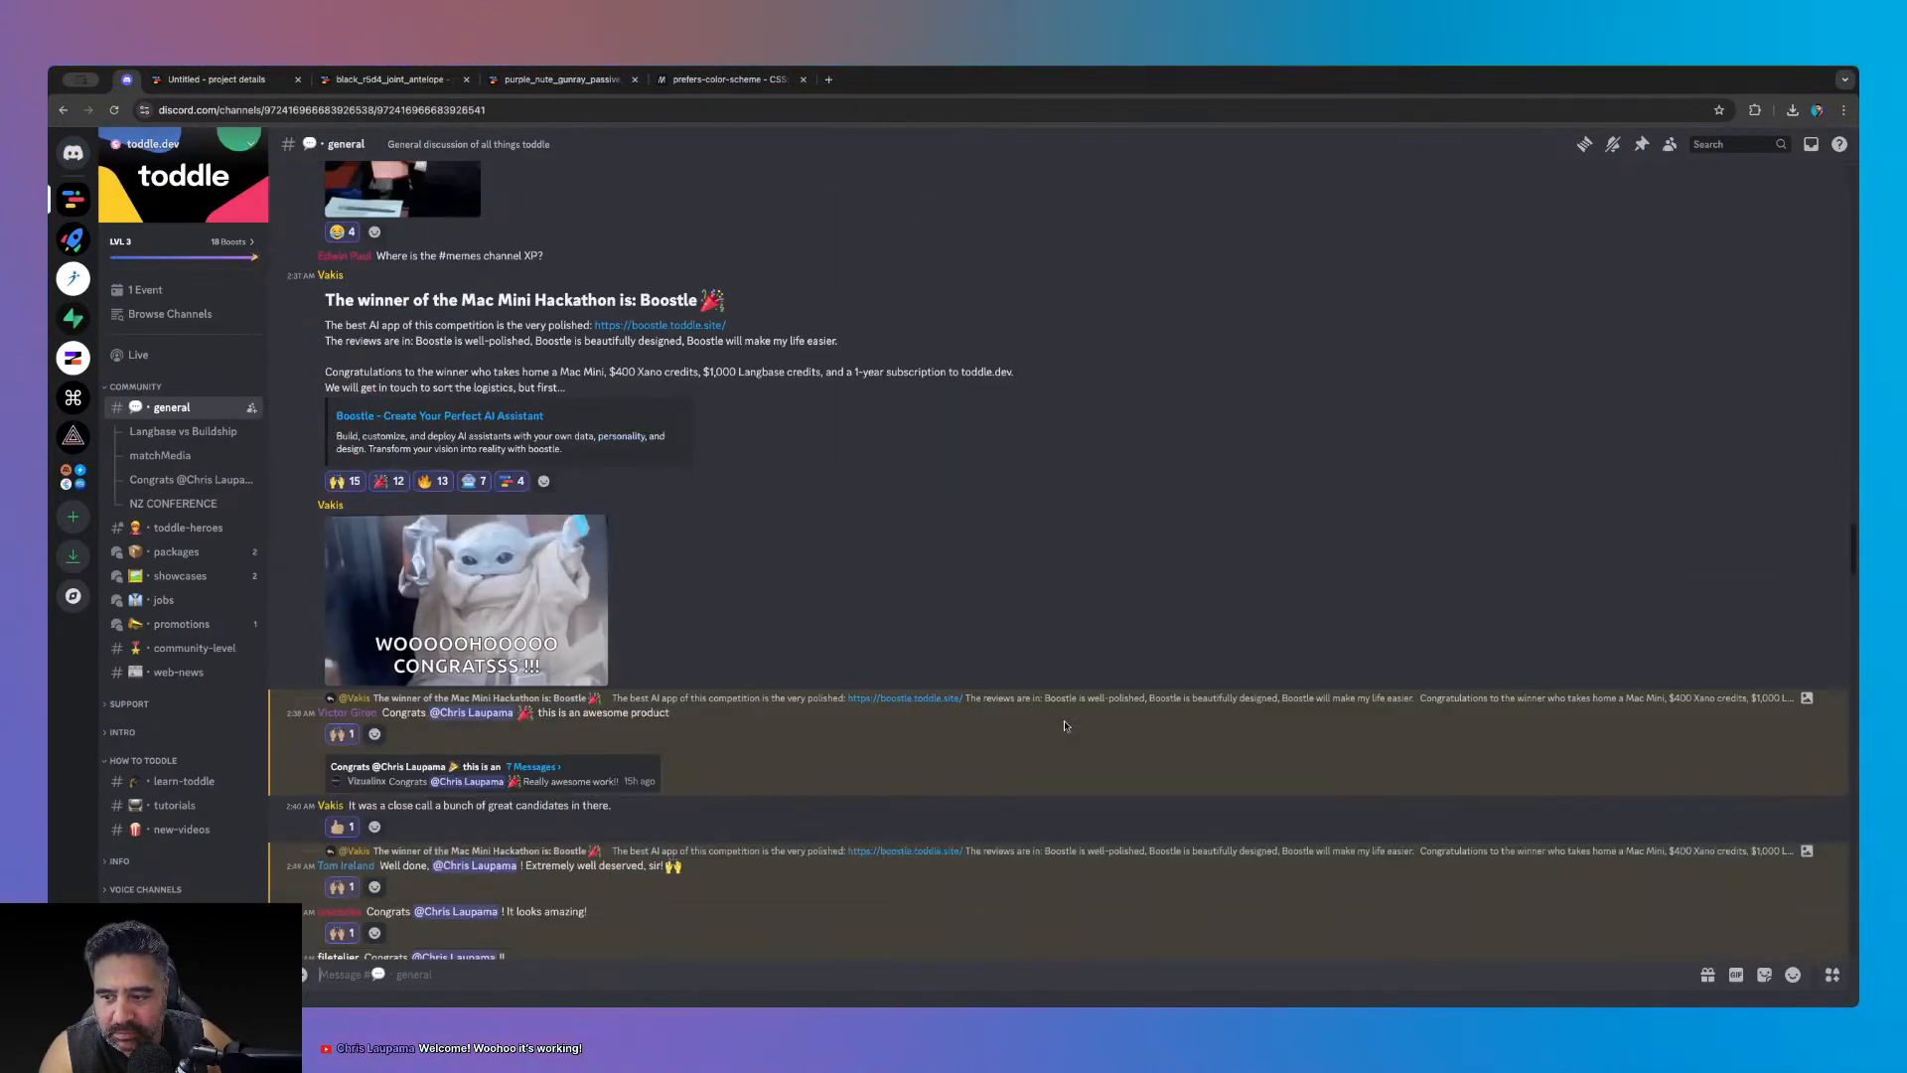
{"action": "scroll", "coordinate": [1065, 726], "scroll_direction": "down", "scroll_amount": 15}
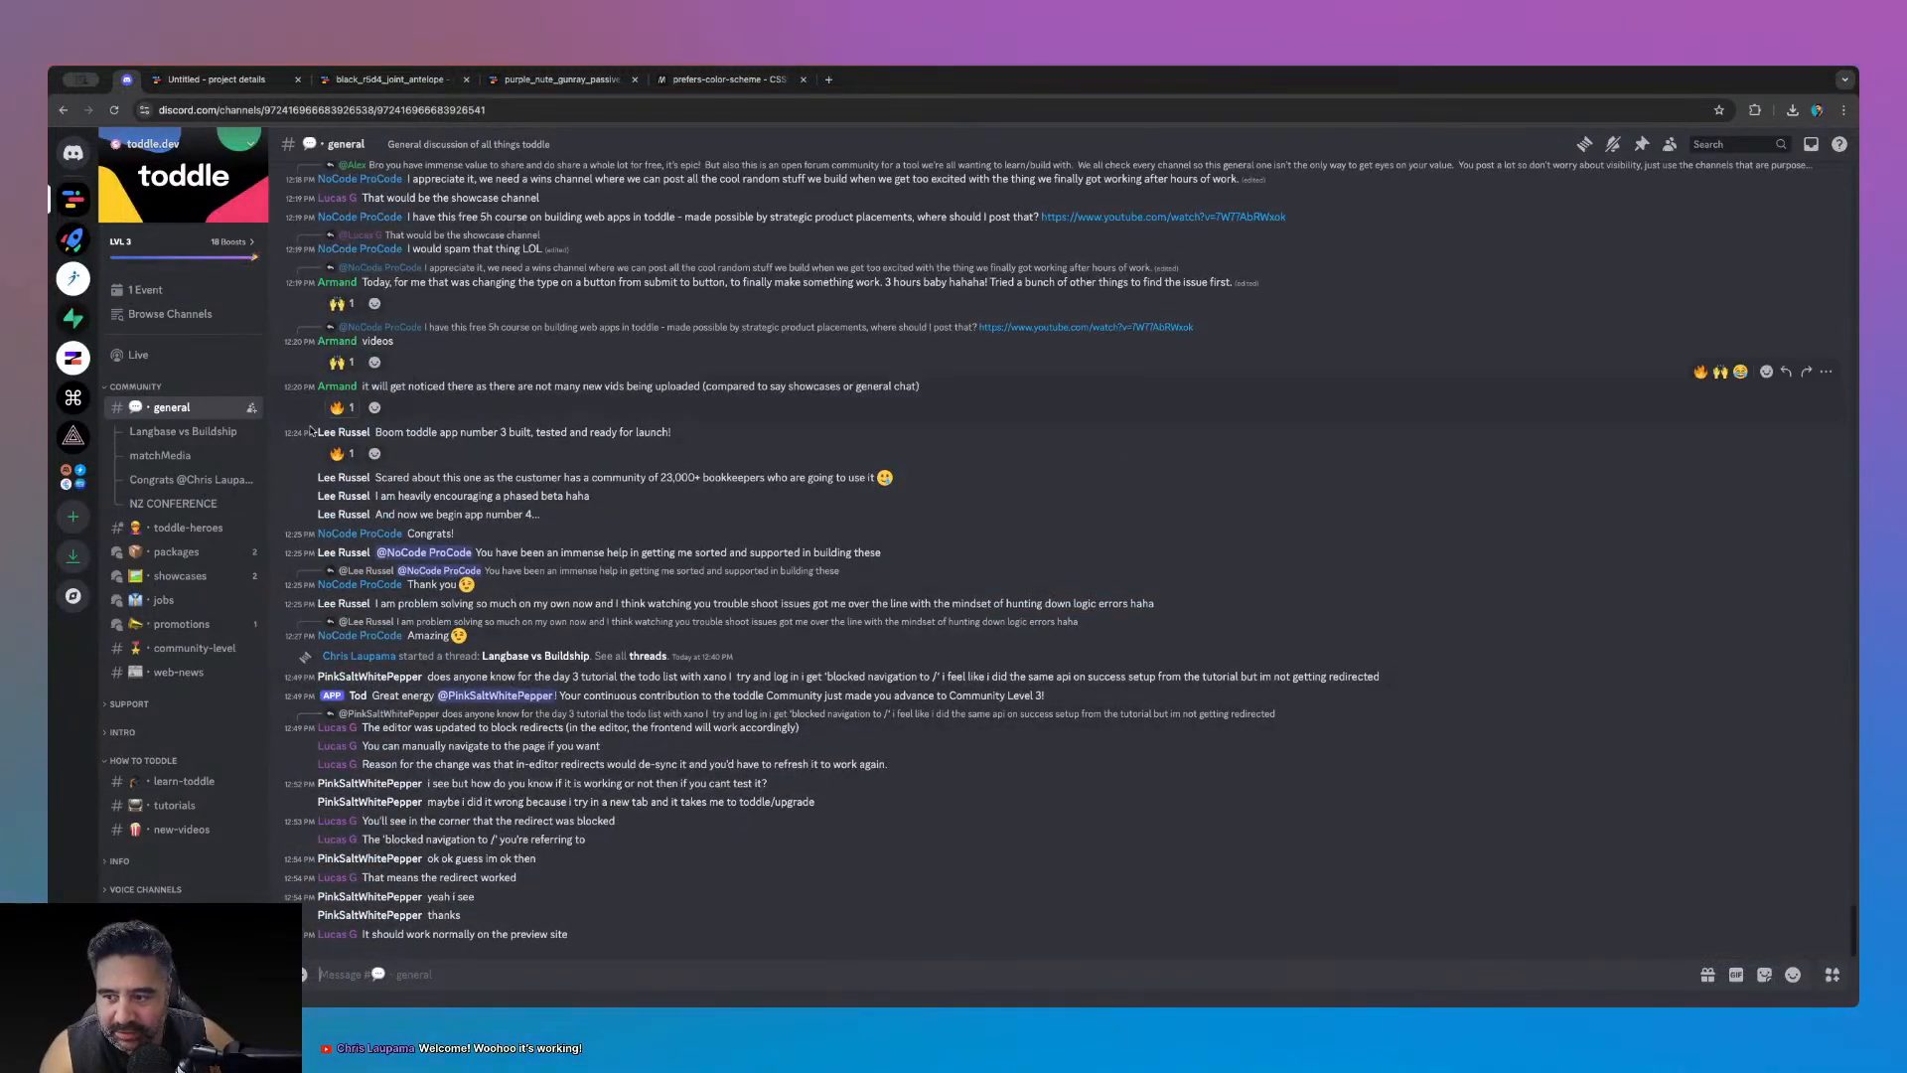
{"action": "left_click", "coordinate": [387, 79]}
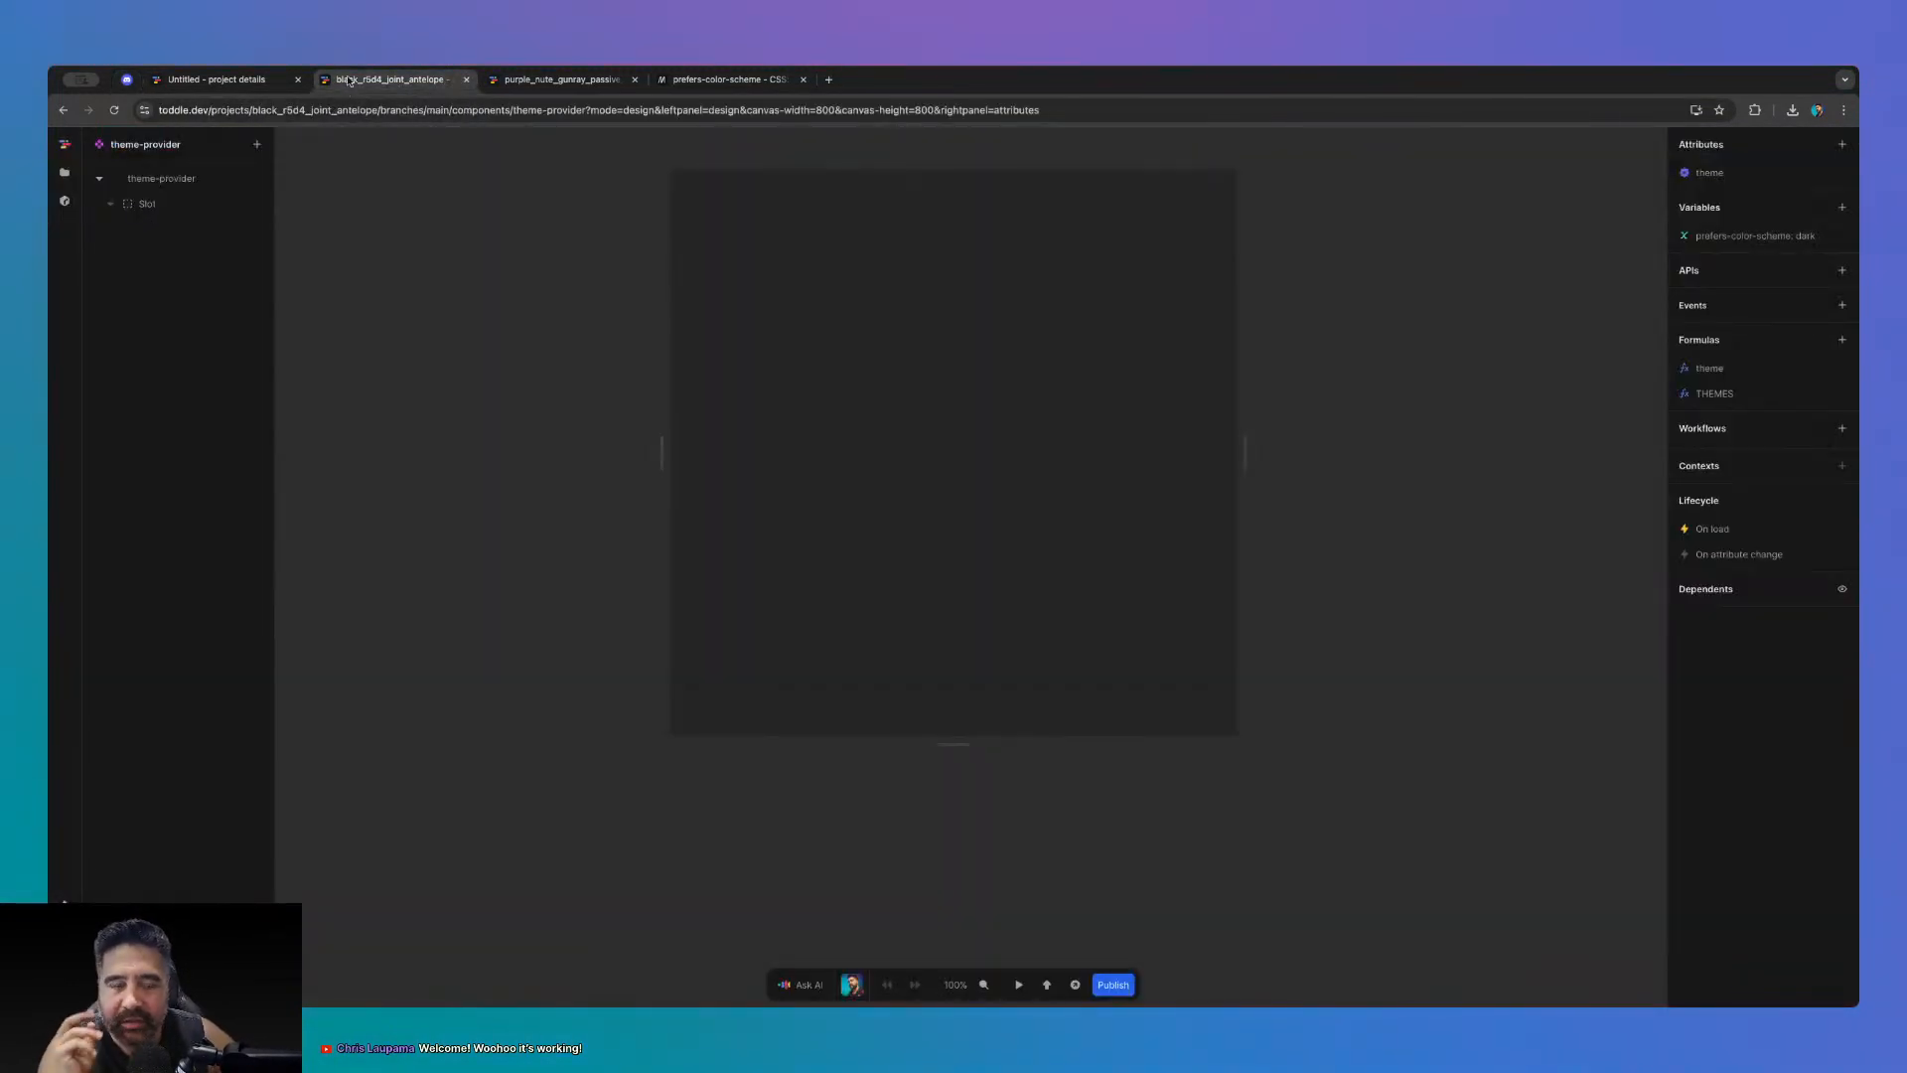
- Back in the theme-provider project, open the installed match_media package's documentation
{"action": "left_click", "coordinate": [224, 78]}
{"action": "left_click", "coordinate": [562, 80]}
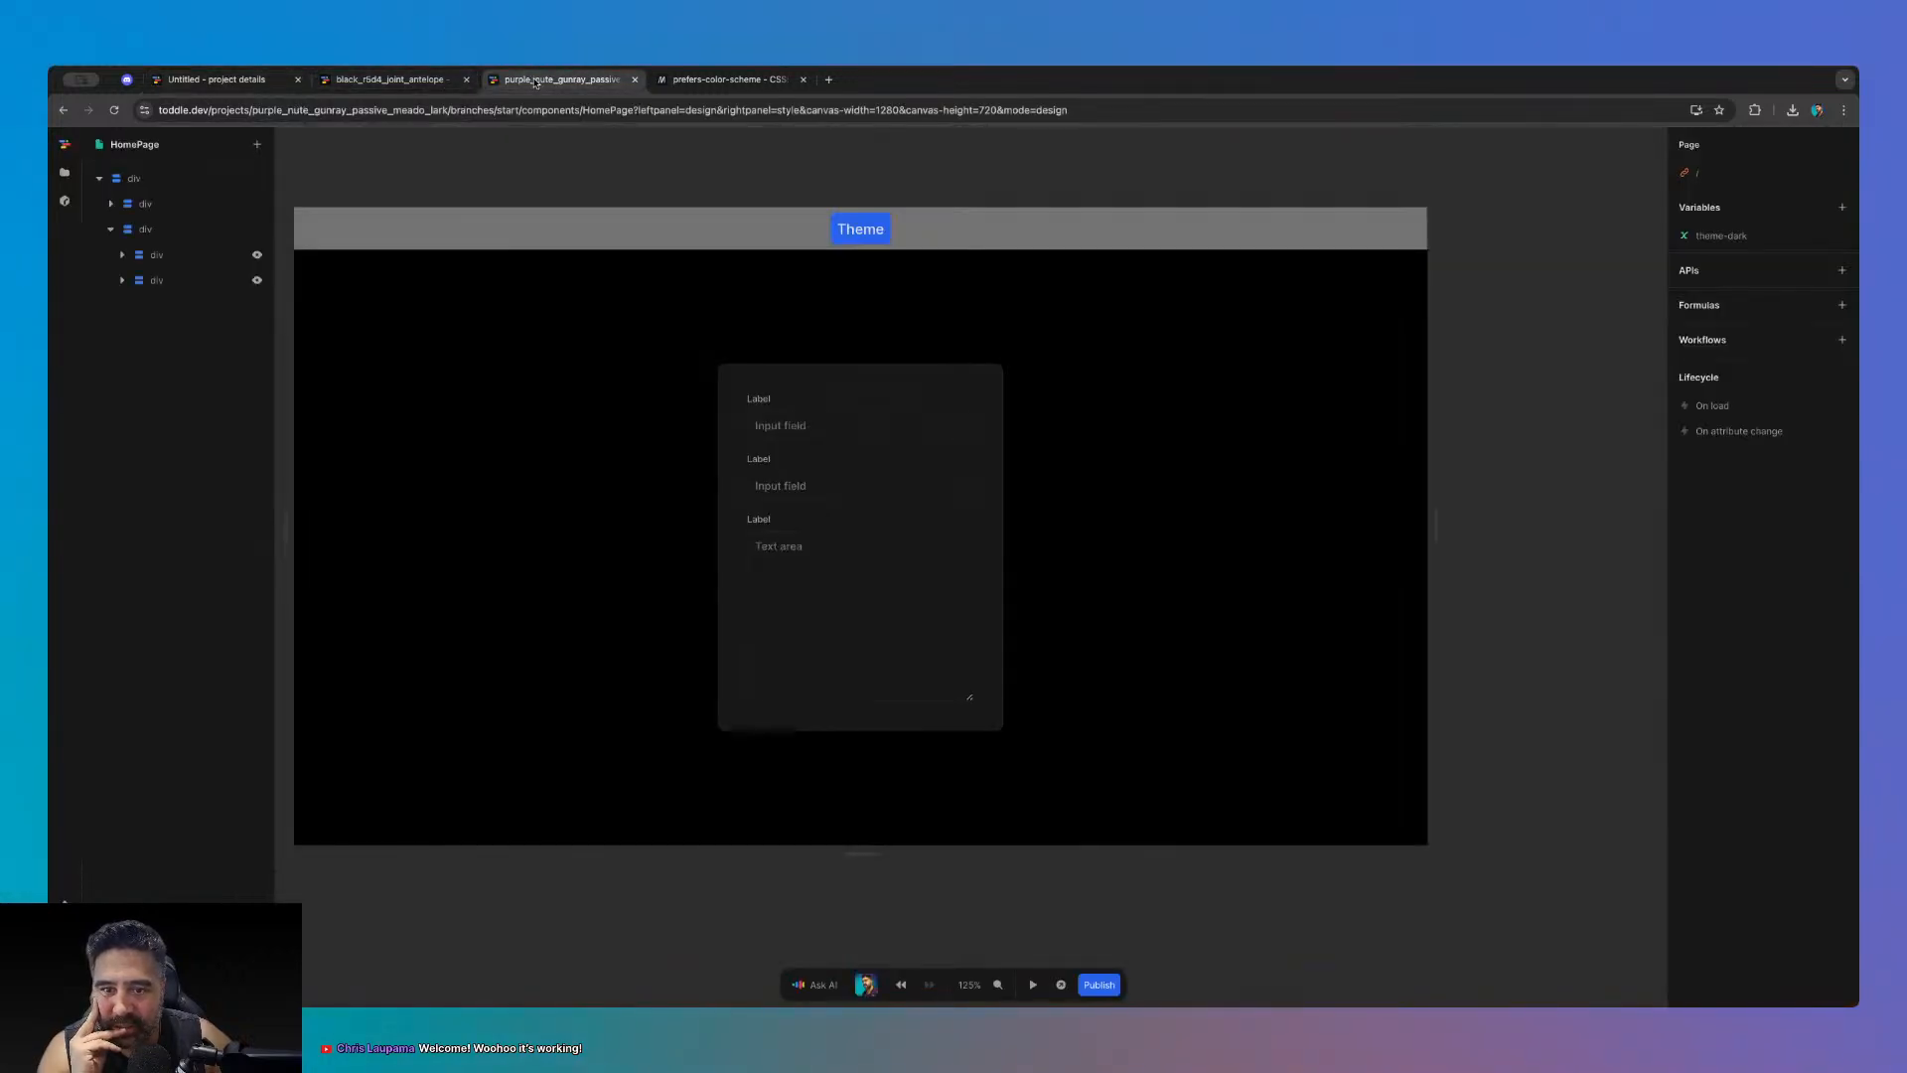
{"action": "left_click", "coordinate": [392, 81]}
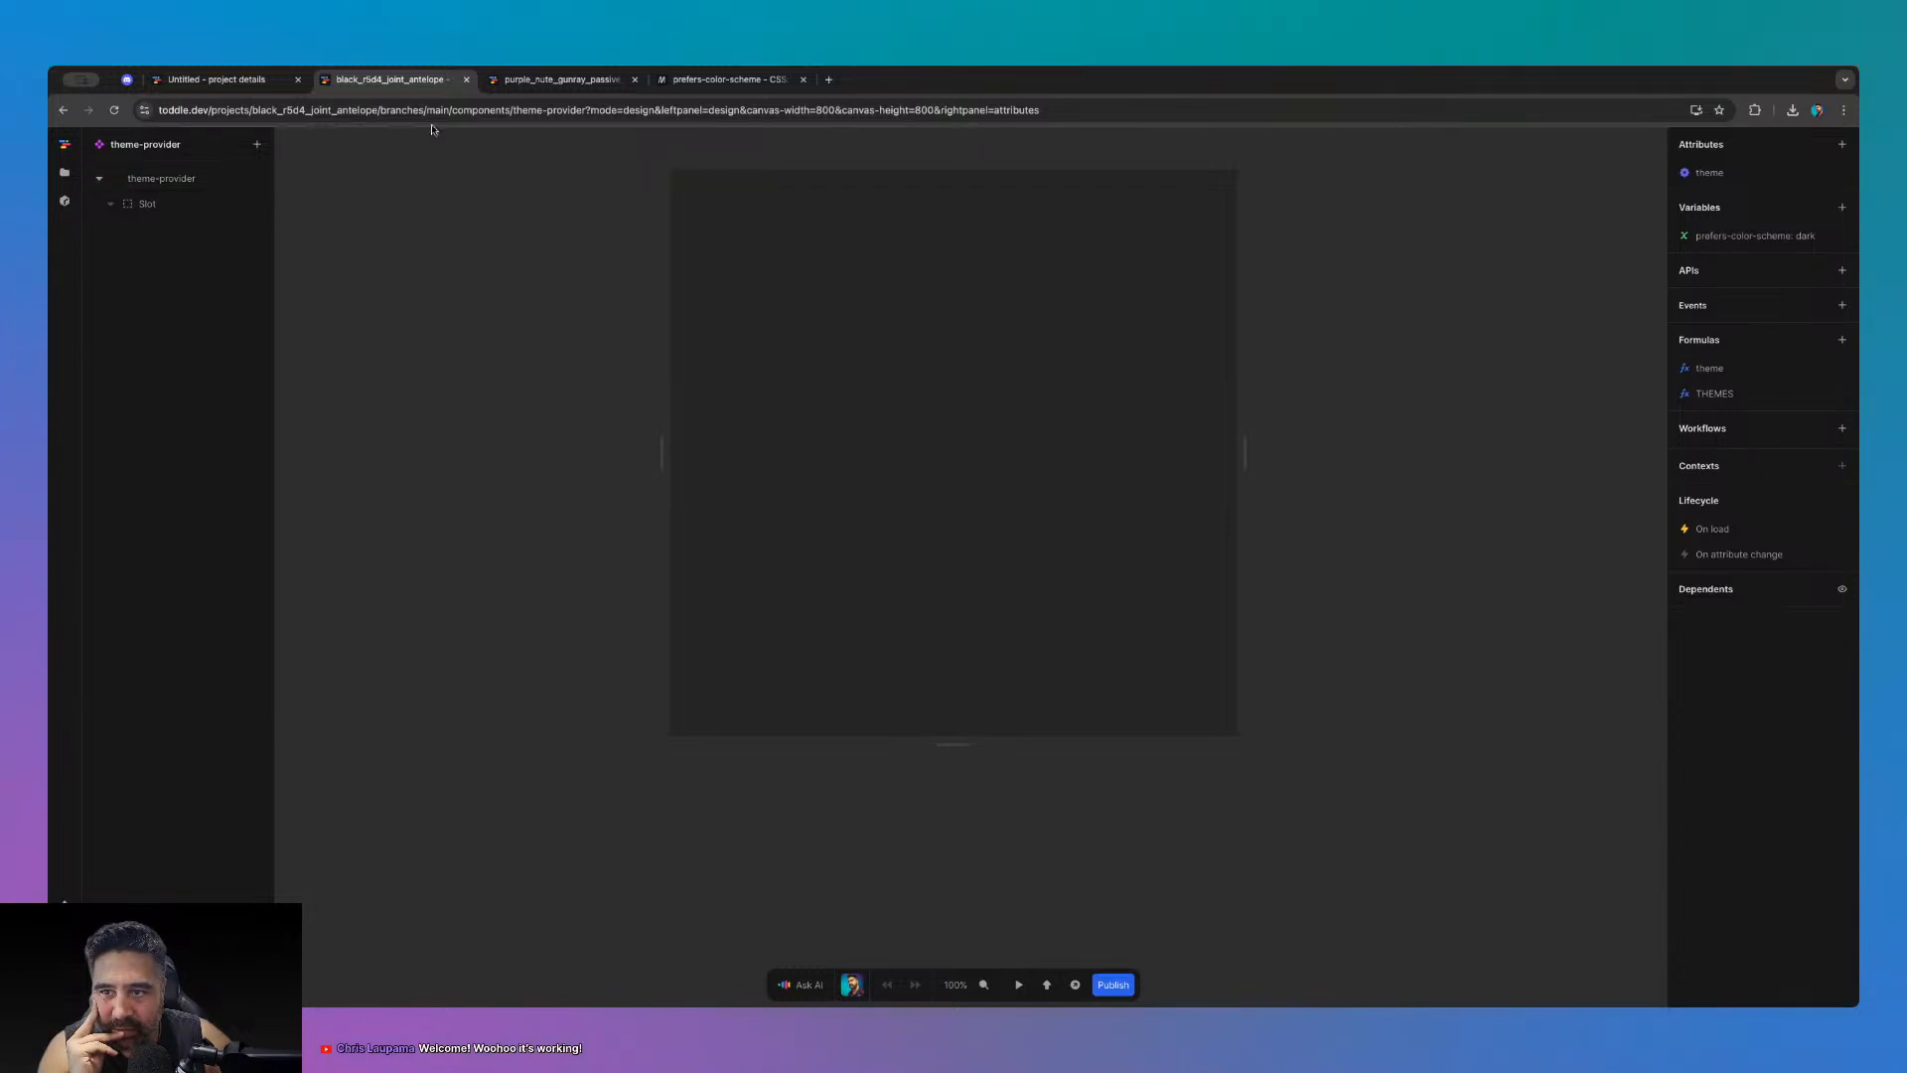
{"action": "left_click", "coordinate": [71, 177]}
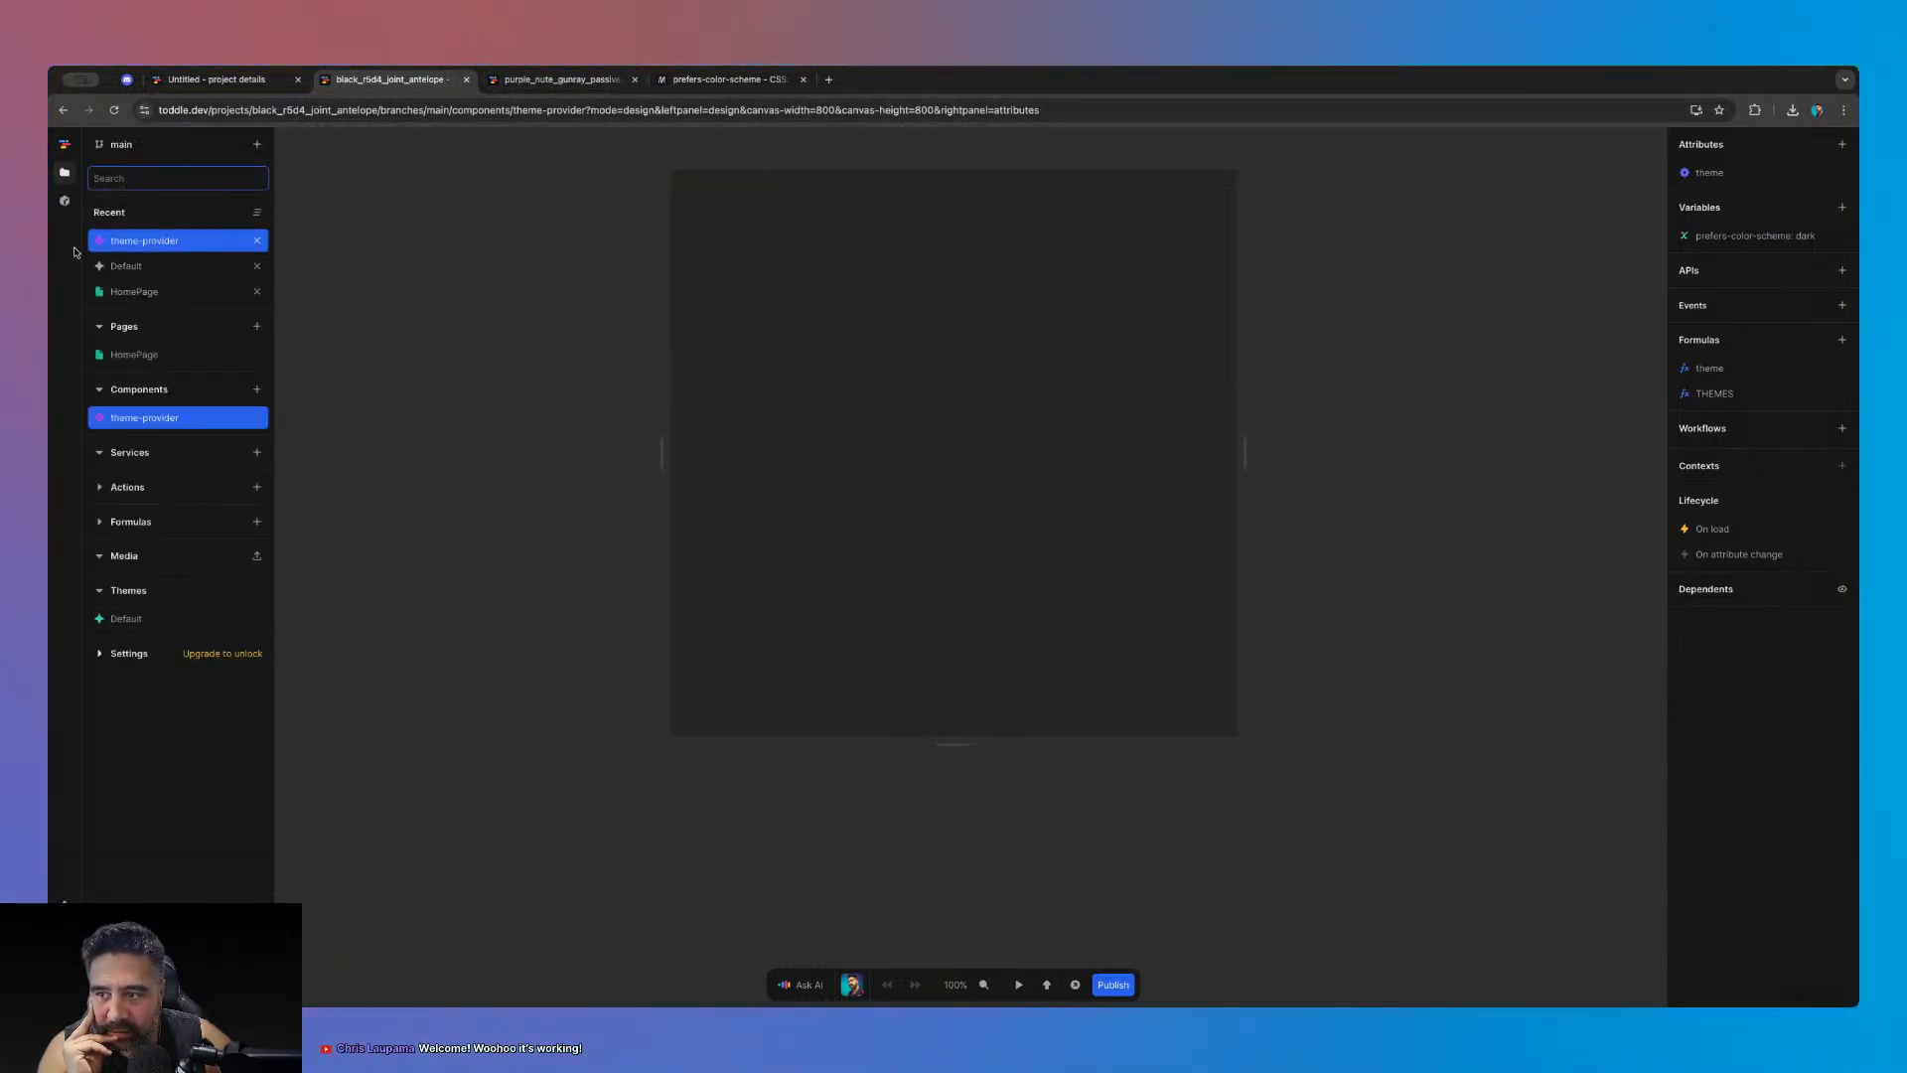
{"action": "left_click", "coordinate": [64, 205]}
{"action": "left_click", "coordinate": [240, 177]}
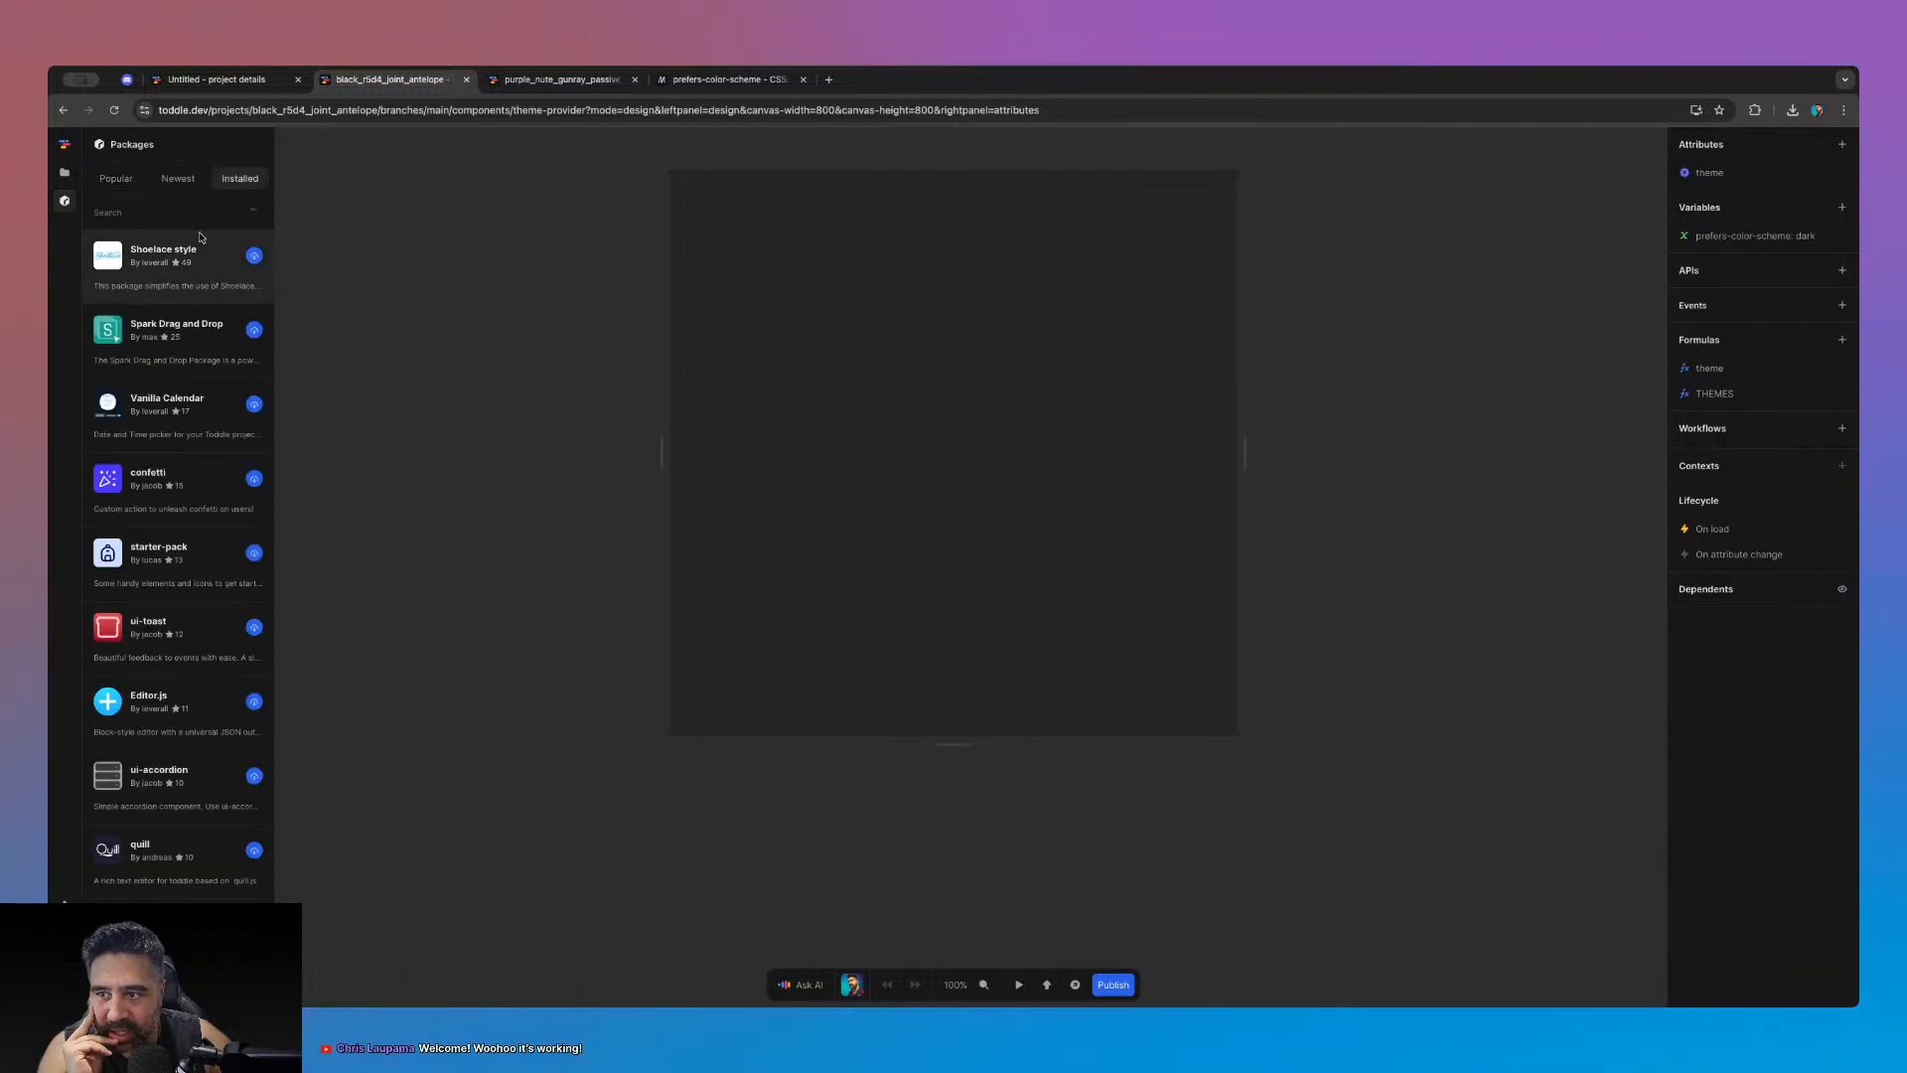
{"action": "left_click", "coordinate": [159, 252]}
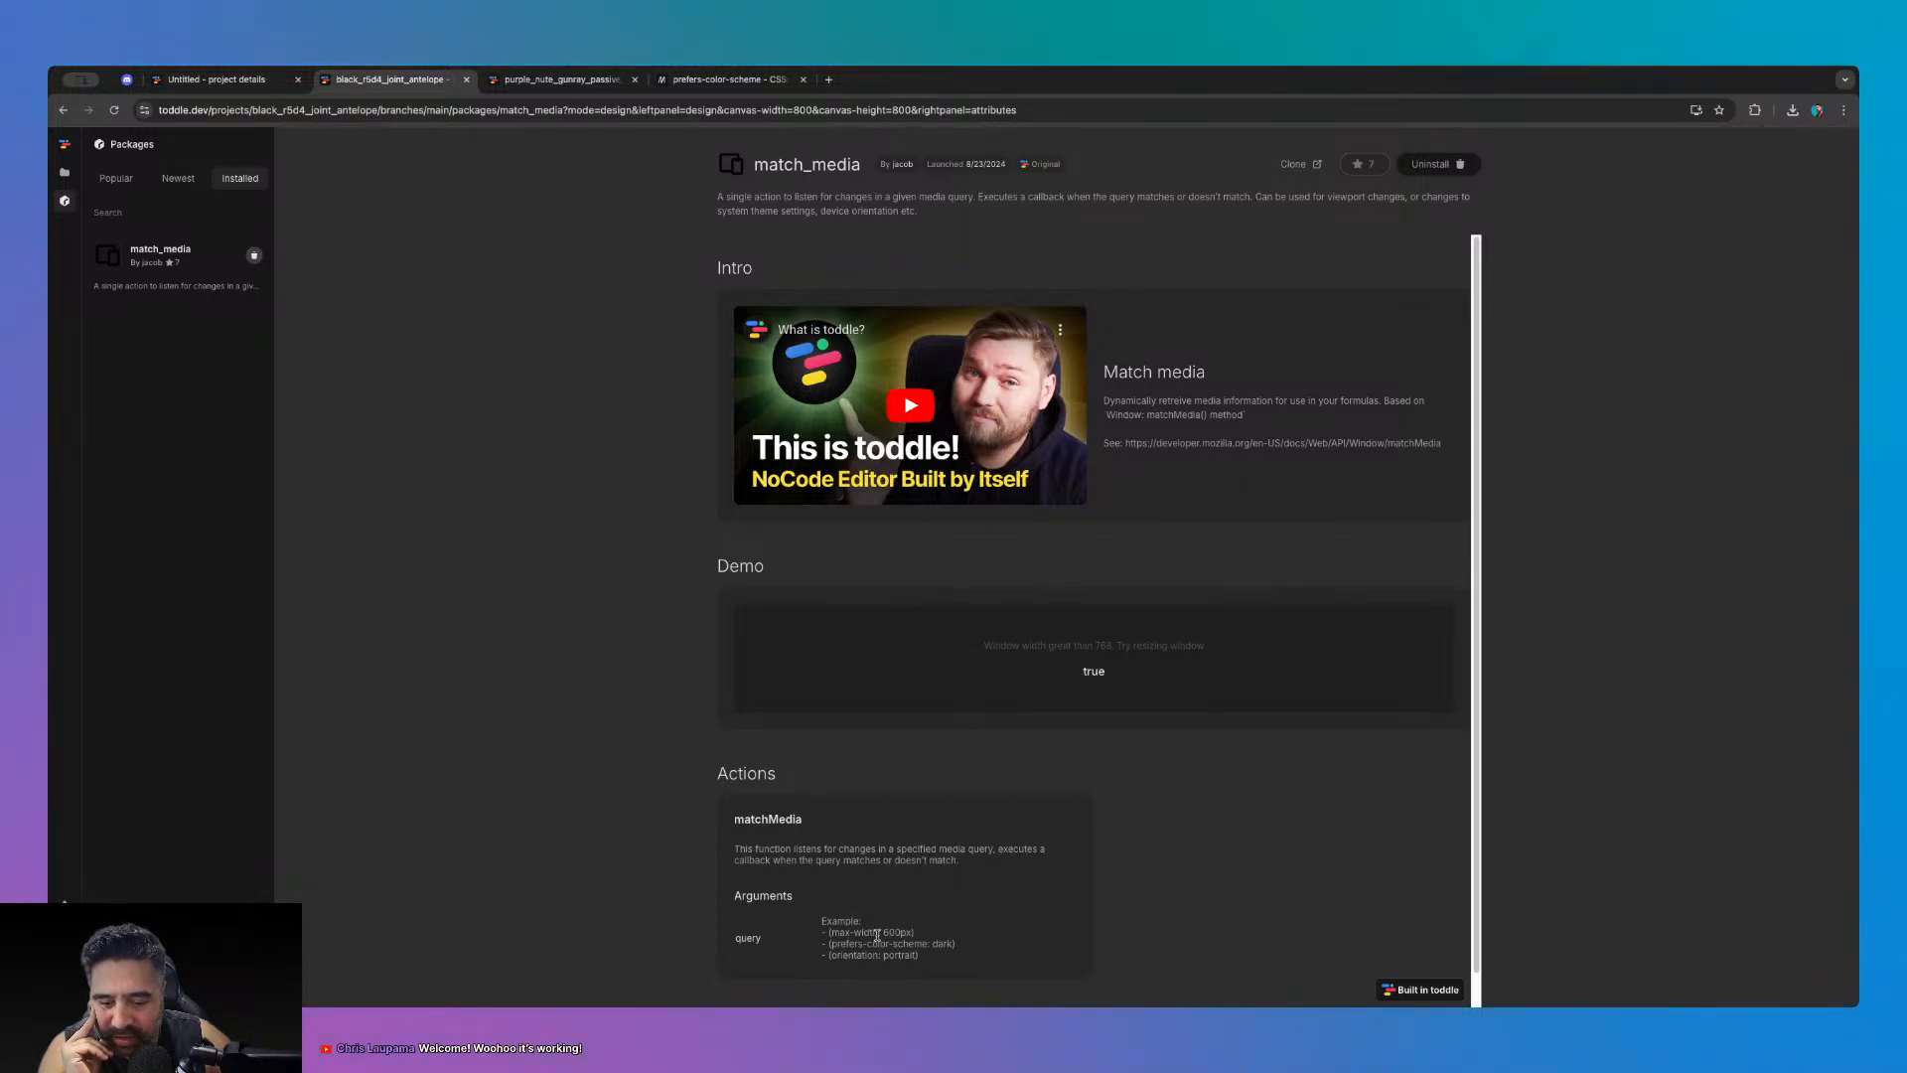
- Read match_media's query argument and max-width example, then go to the Untitled project's details page
{"action": "left_click_drag", "start_coordinate": [879, 933], "coordinate": [817, 933]}
{"action": "left_click", "coordinate": [826, 934]}
{"action": "left_click", "coordinate": [867, 941]}
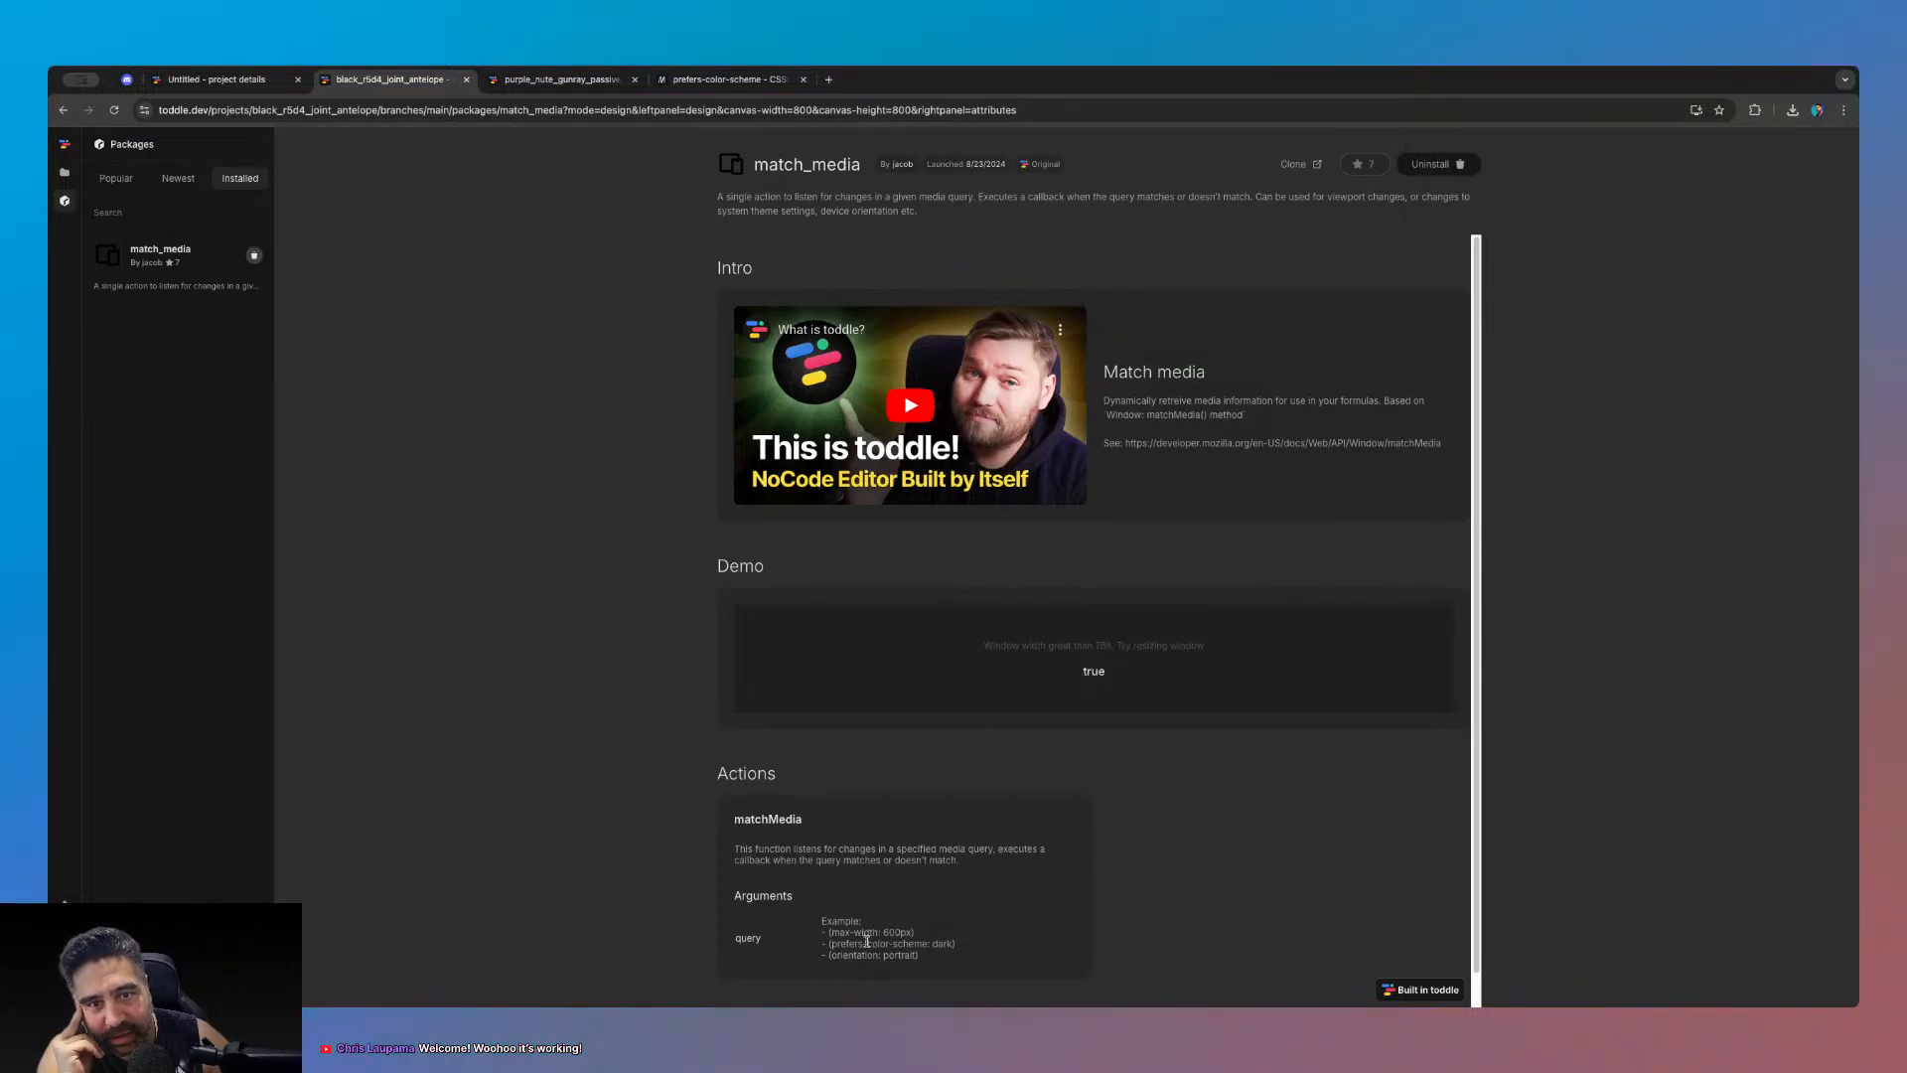
{"action": "left_click", "coordinate": [541, 80]}
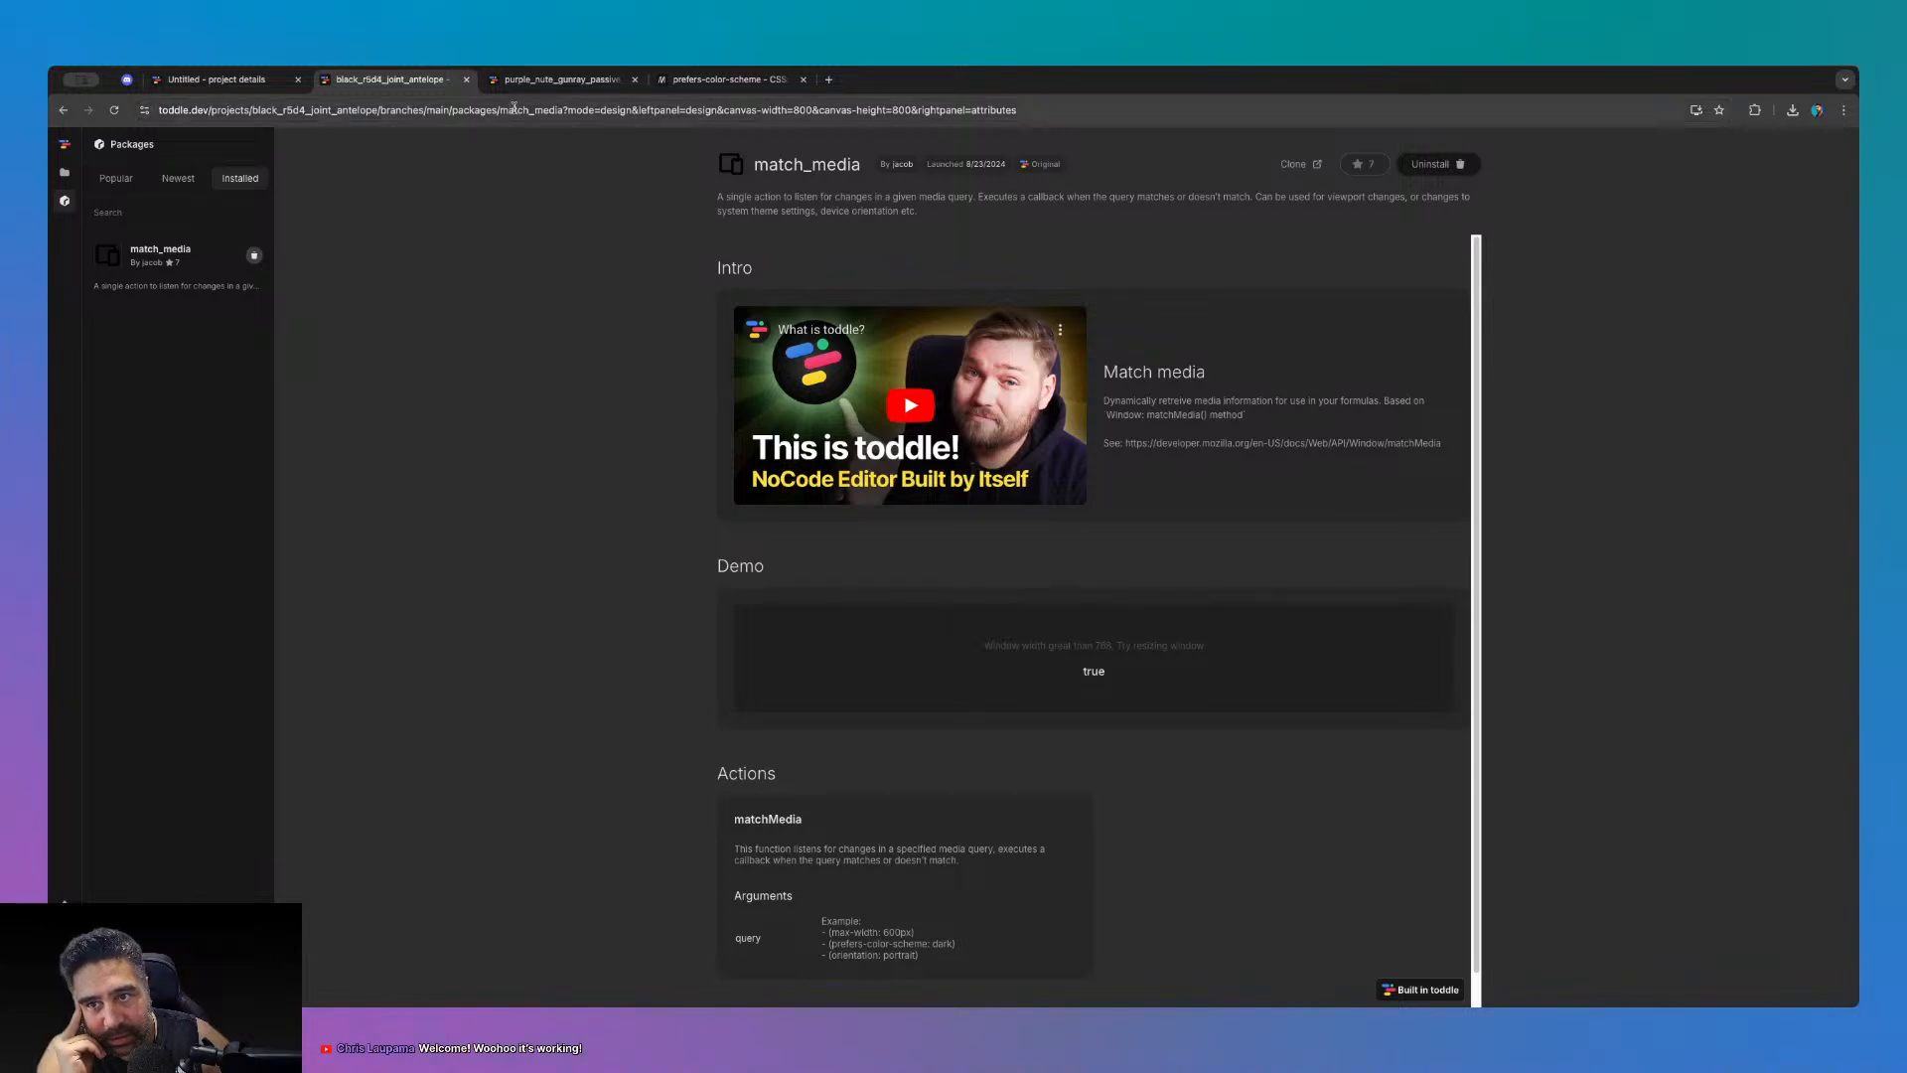
{"action": "left_click", "coordinate": [214, 80]}
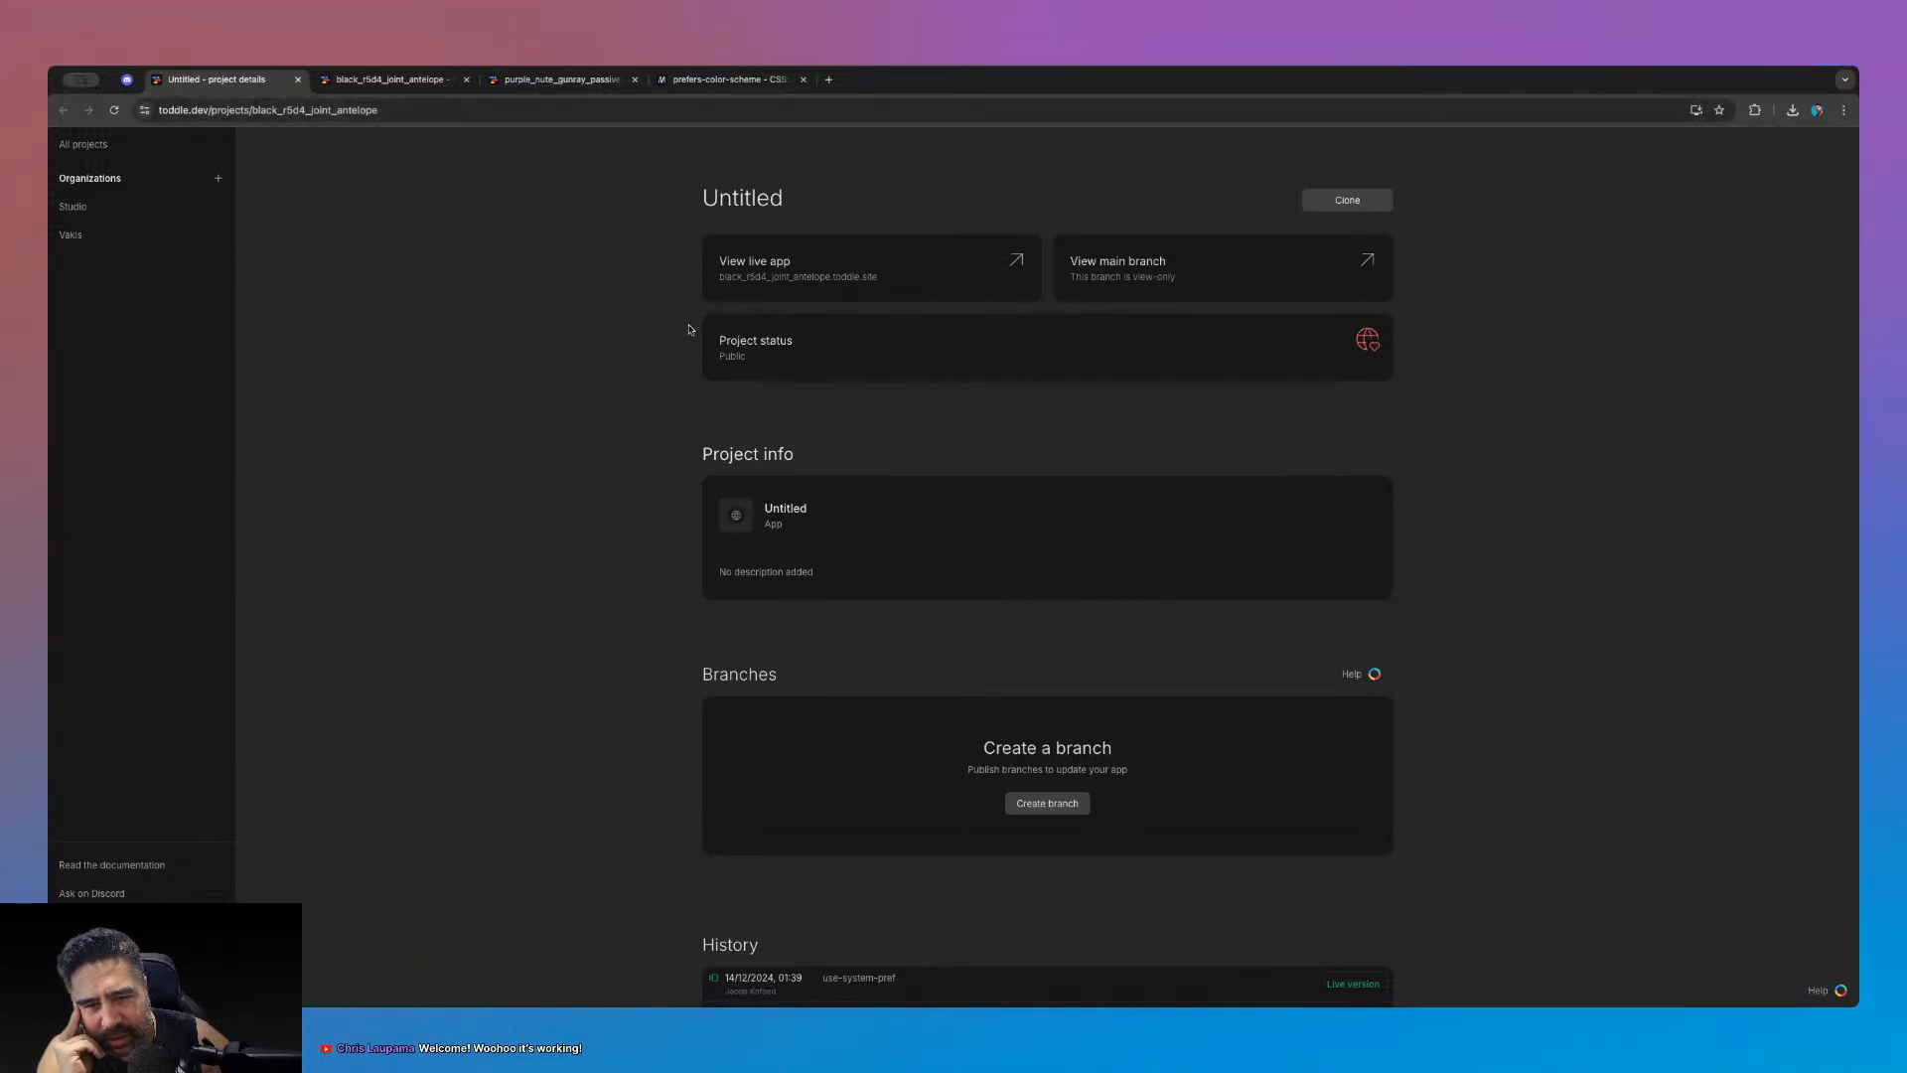
- View the Default theme's colours, return to the project details page, then switch to Discord general
{"action": "left_click", "coordinate": [378, 79]}
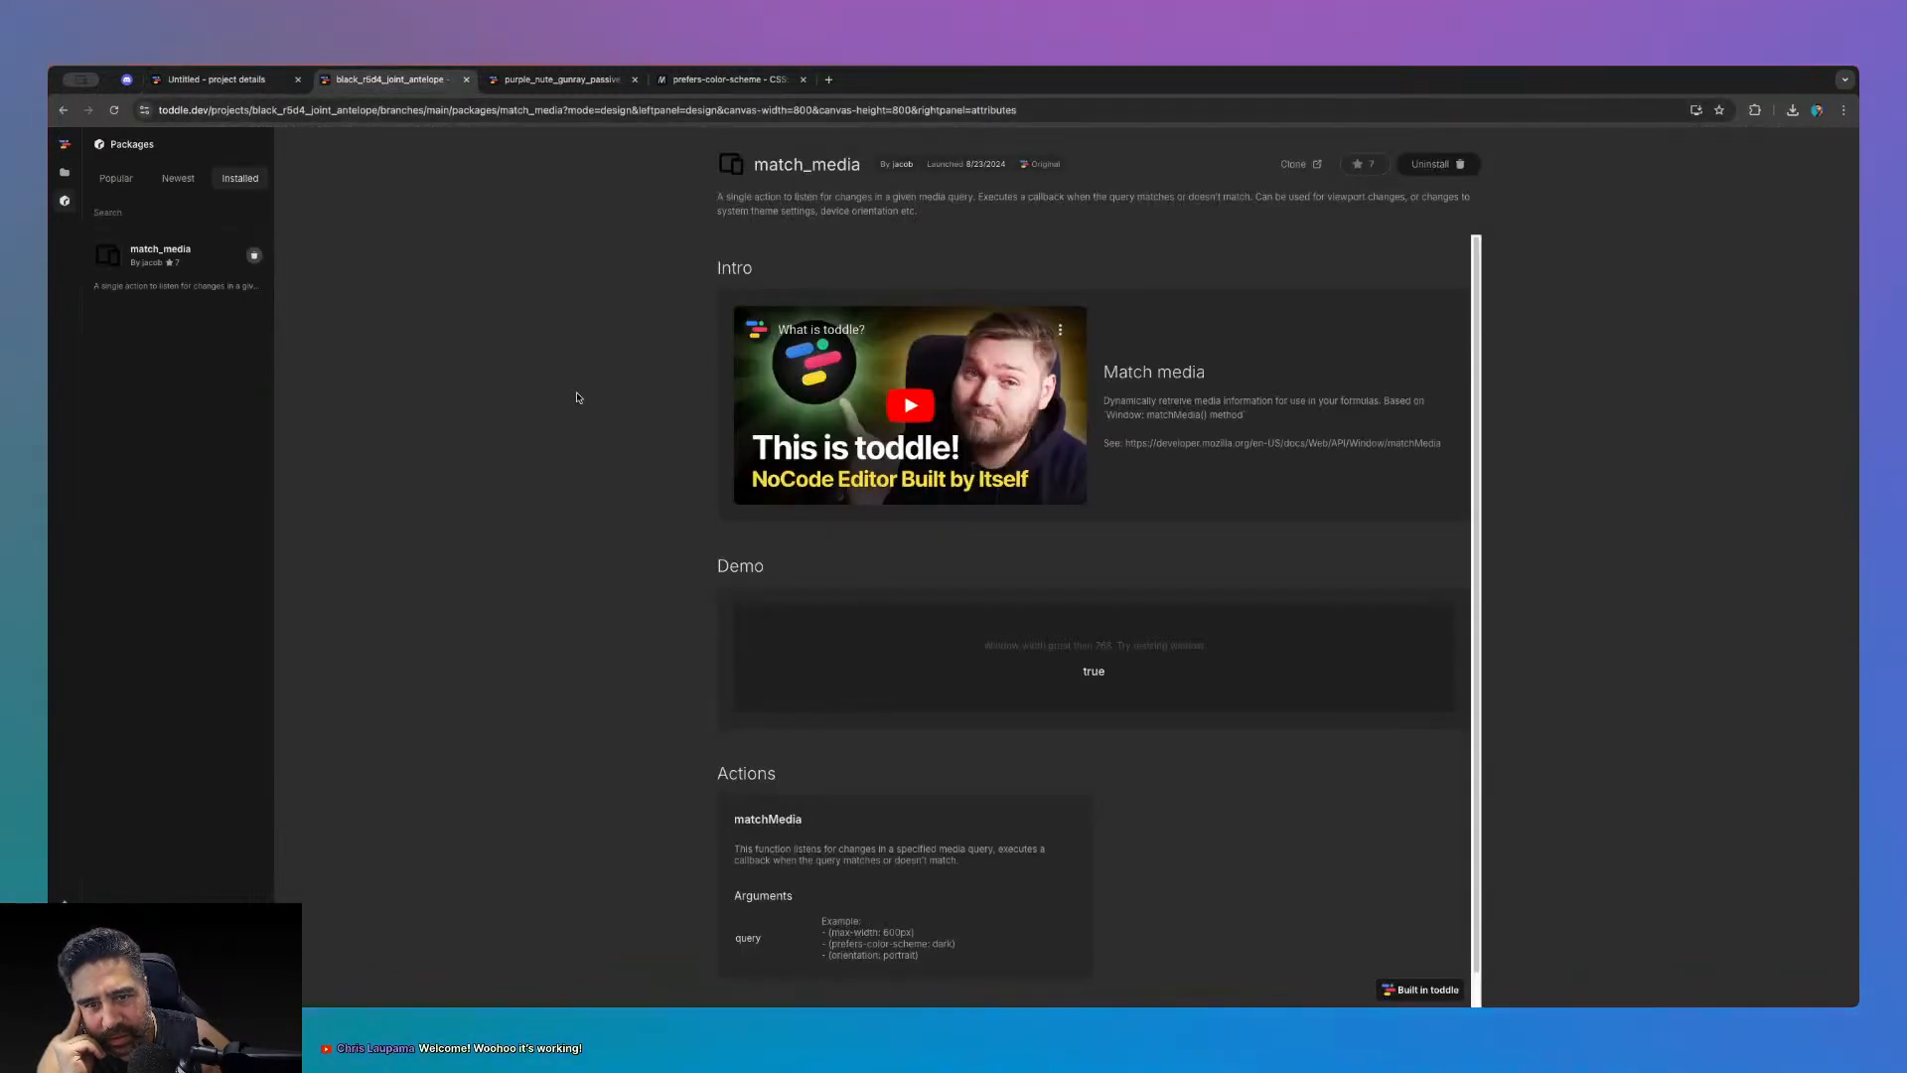
{"action": "left_click", "coordinate": [64, 172]}
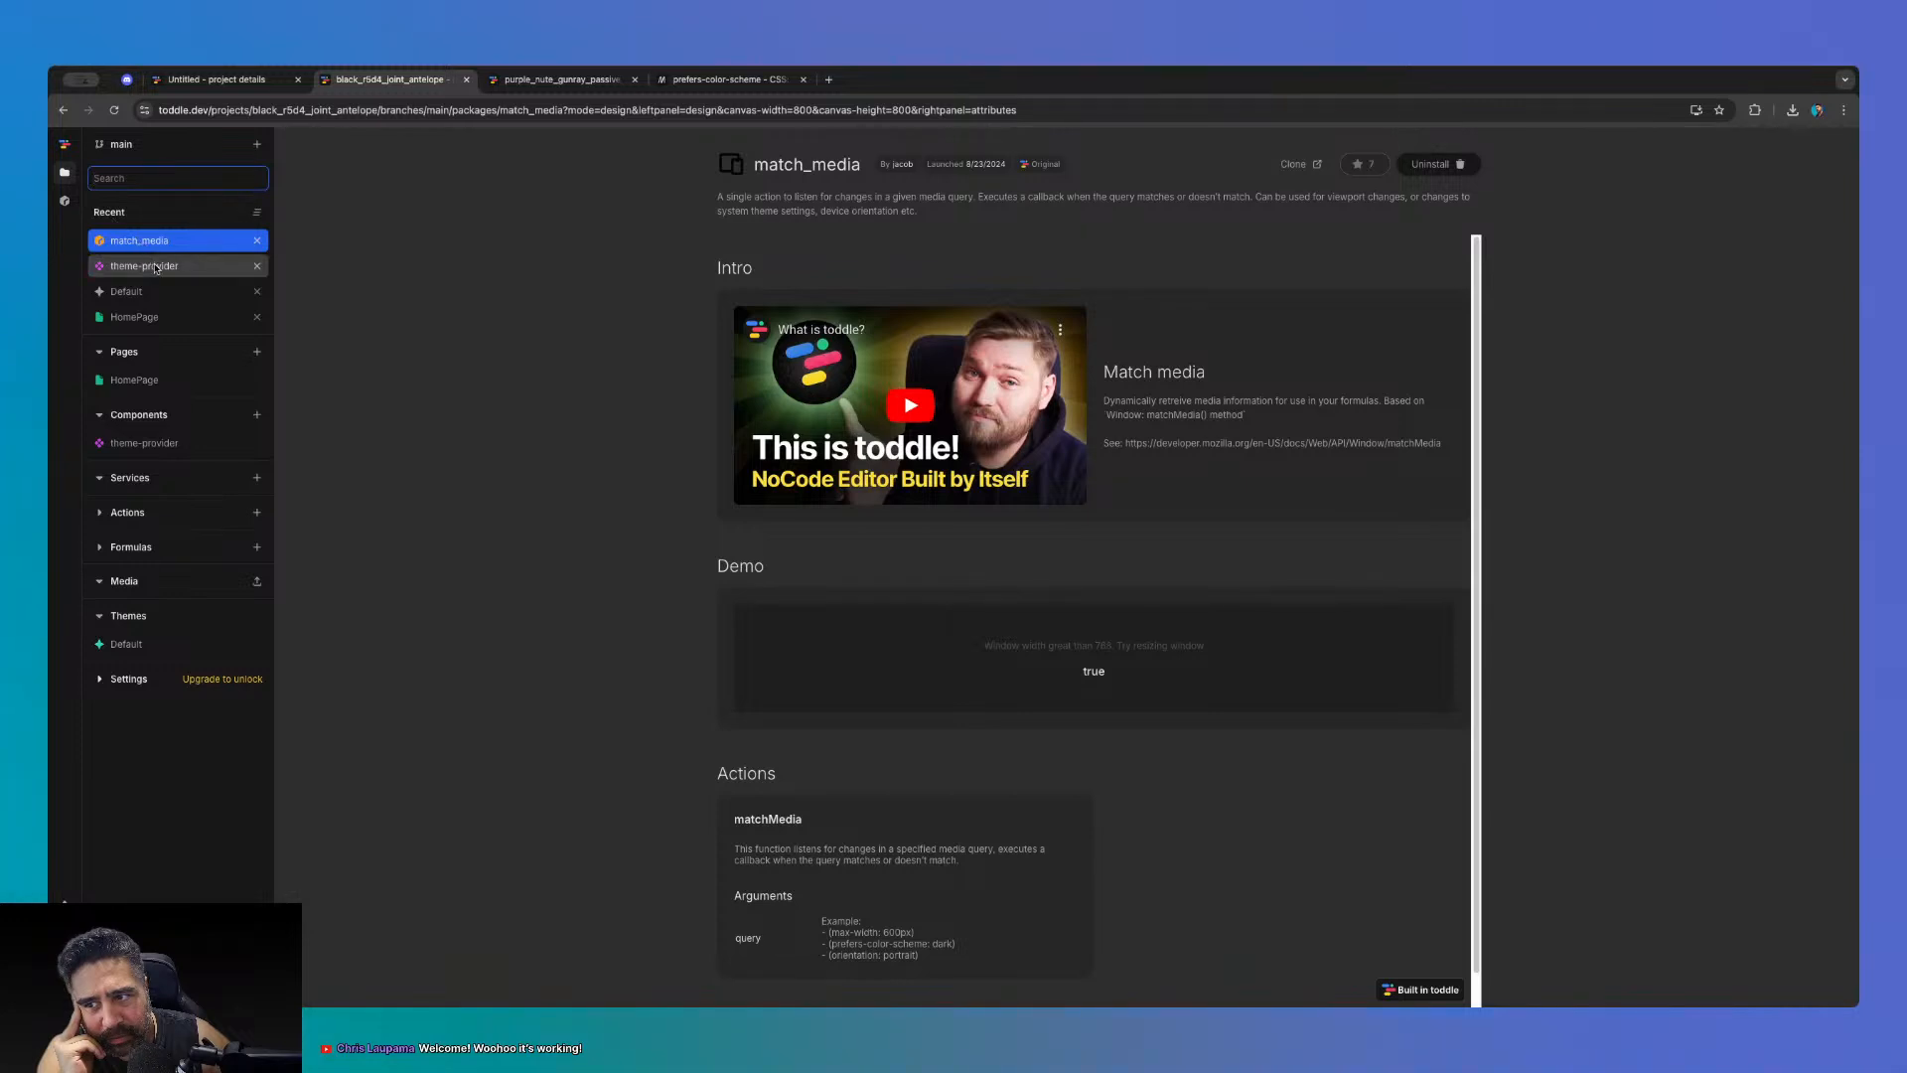
{"action": "left_click", "coordinate": [139, 291]}
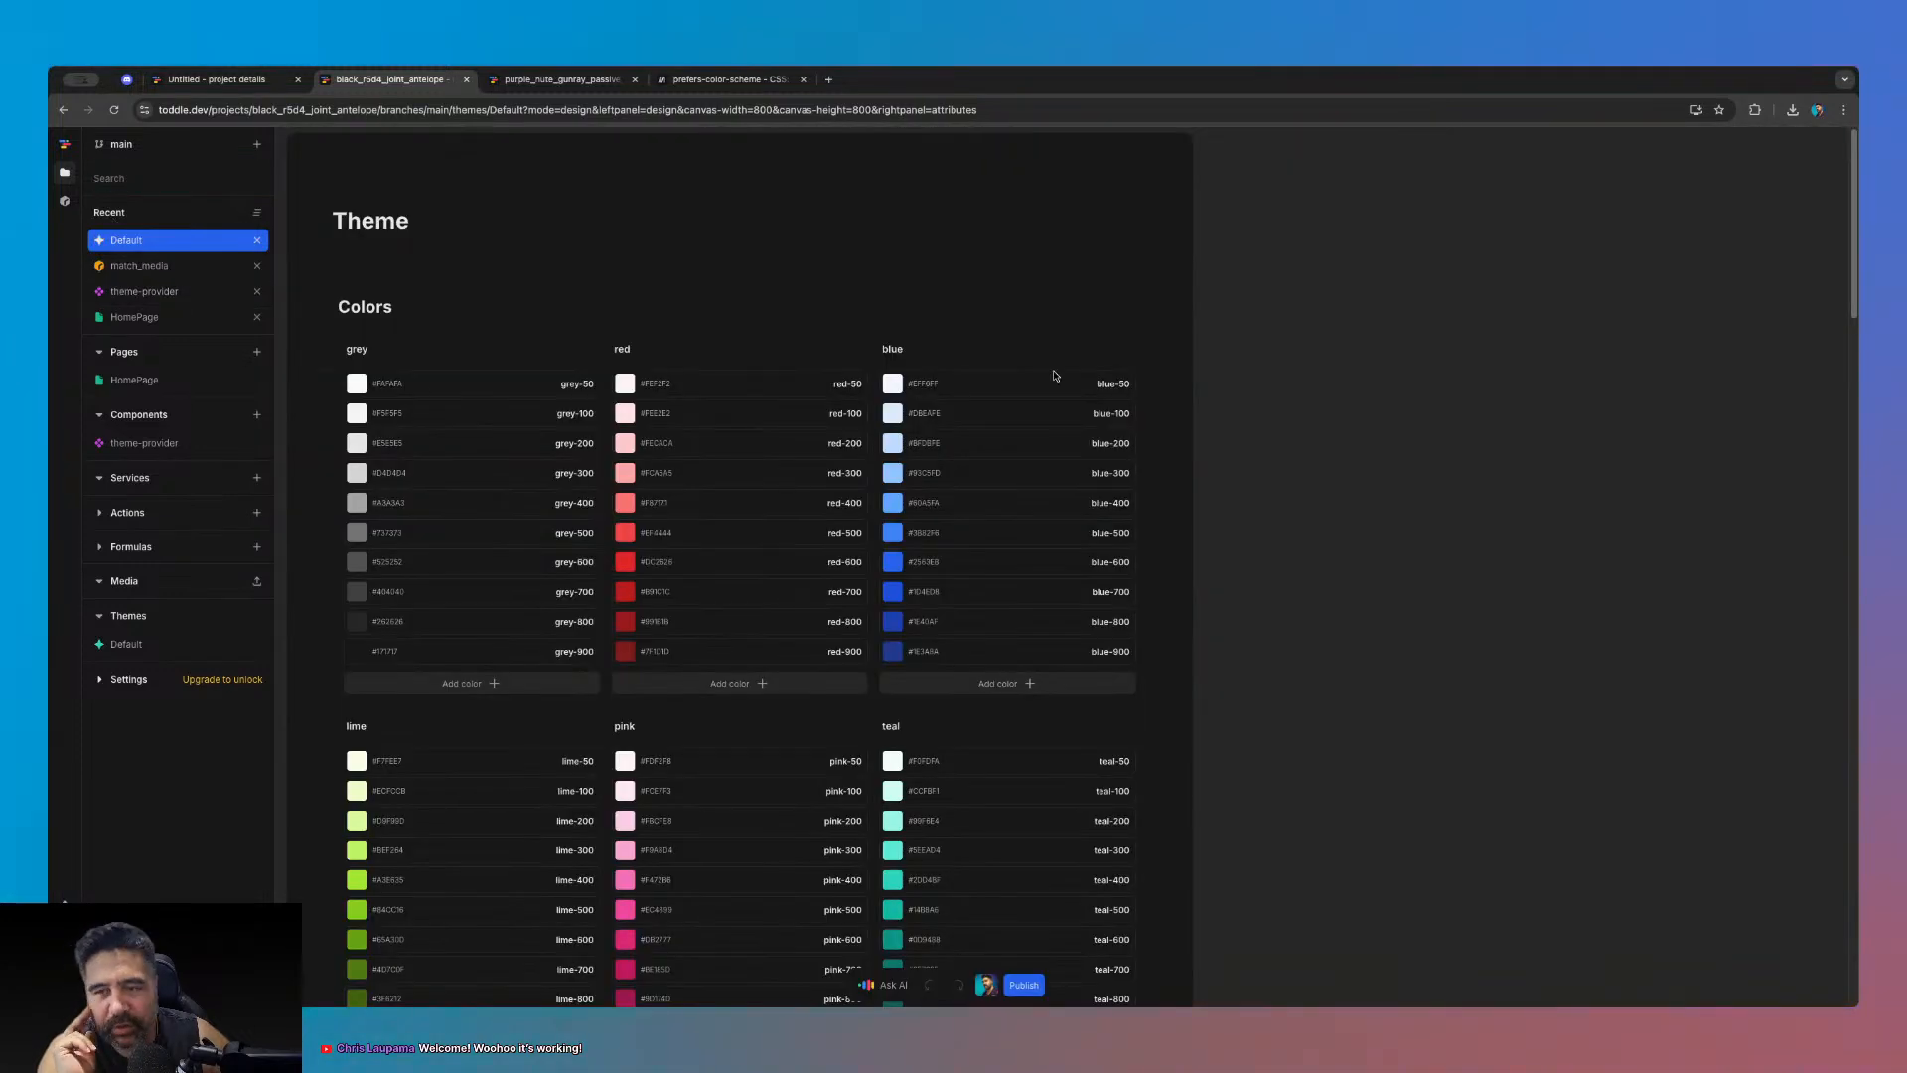
{"action": "left_click", "coordinate": [65, 145]}
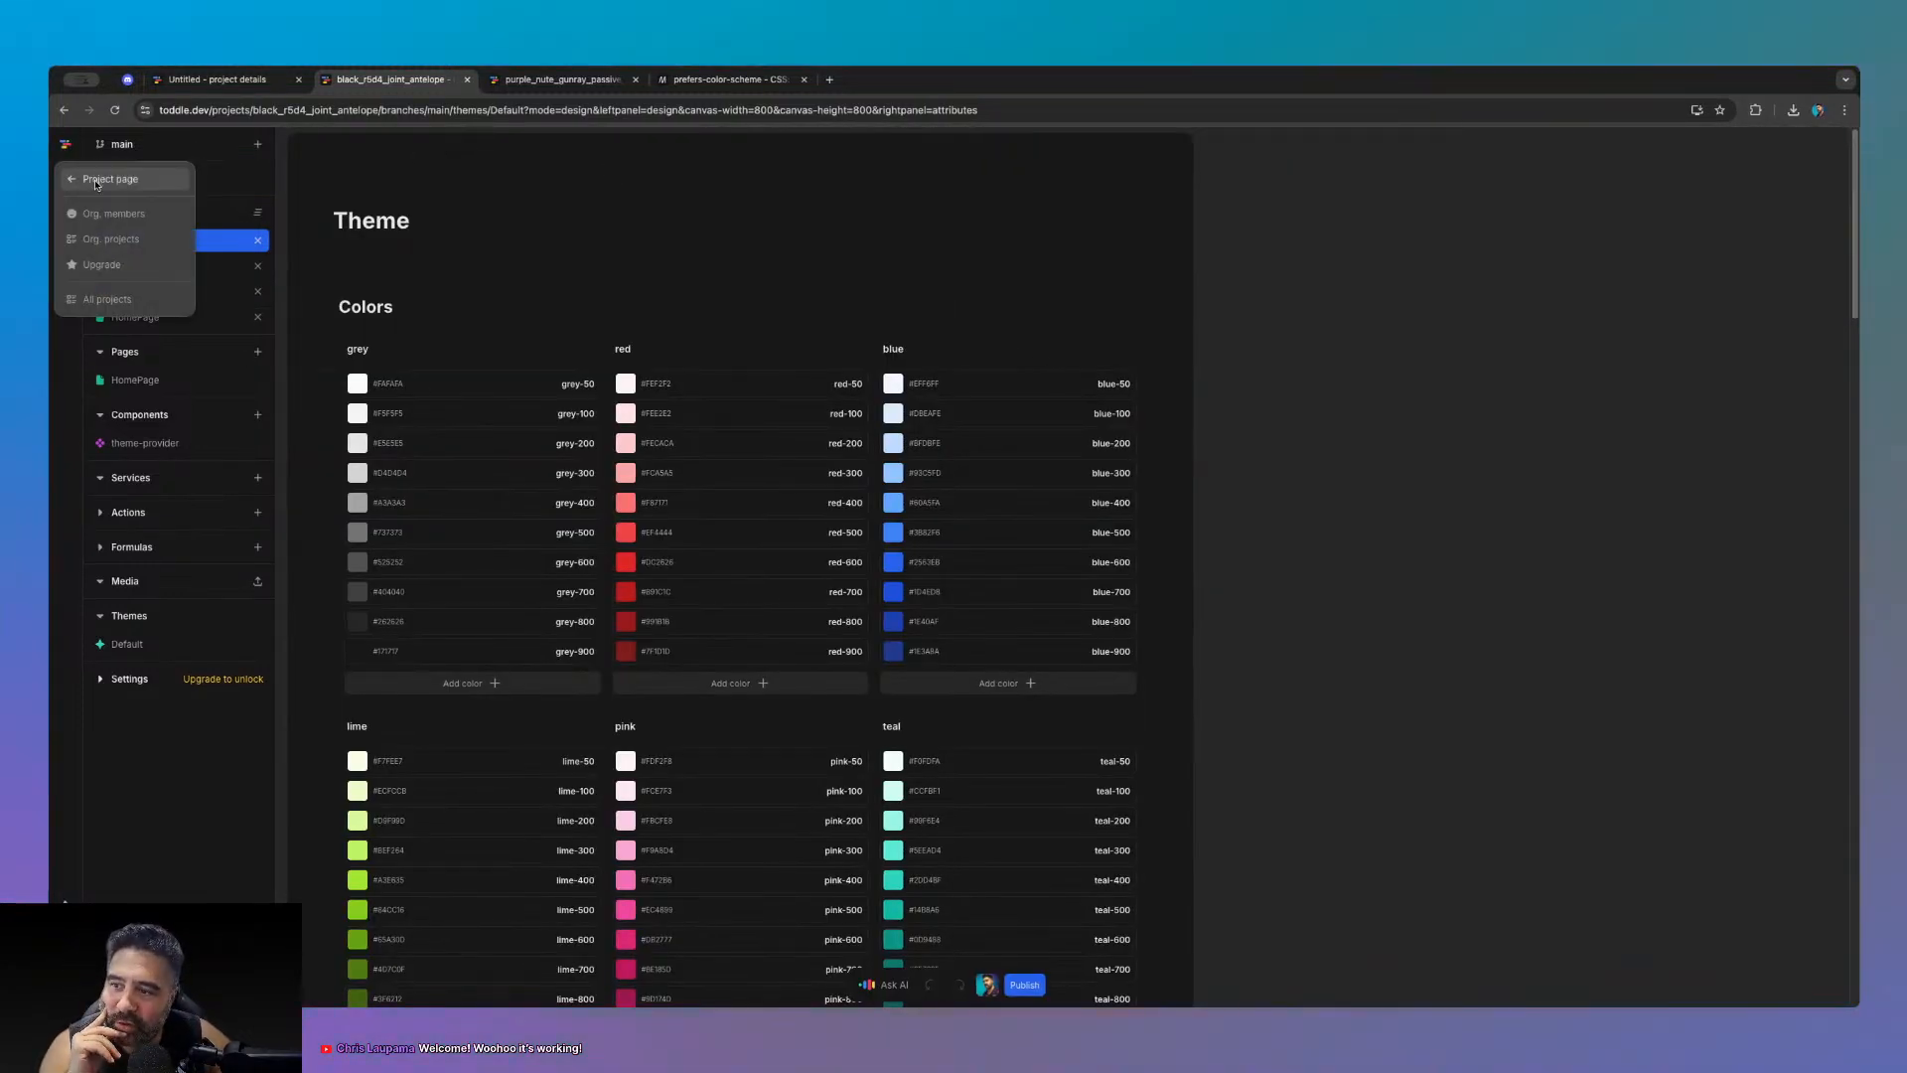
{"action": "left_click", "coordinate": [98, 183]}
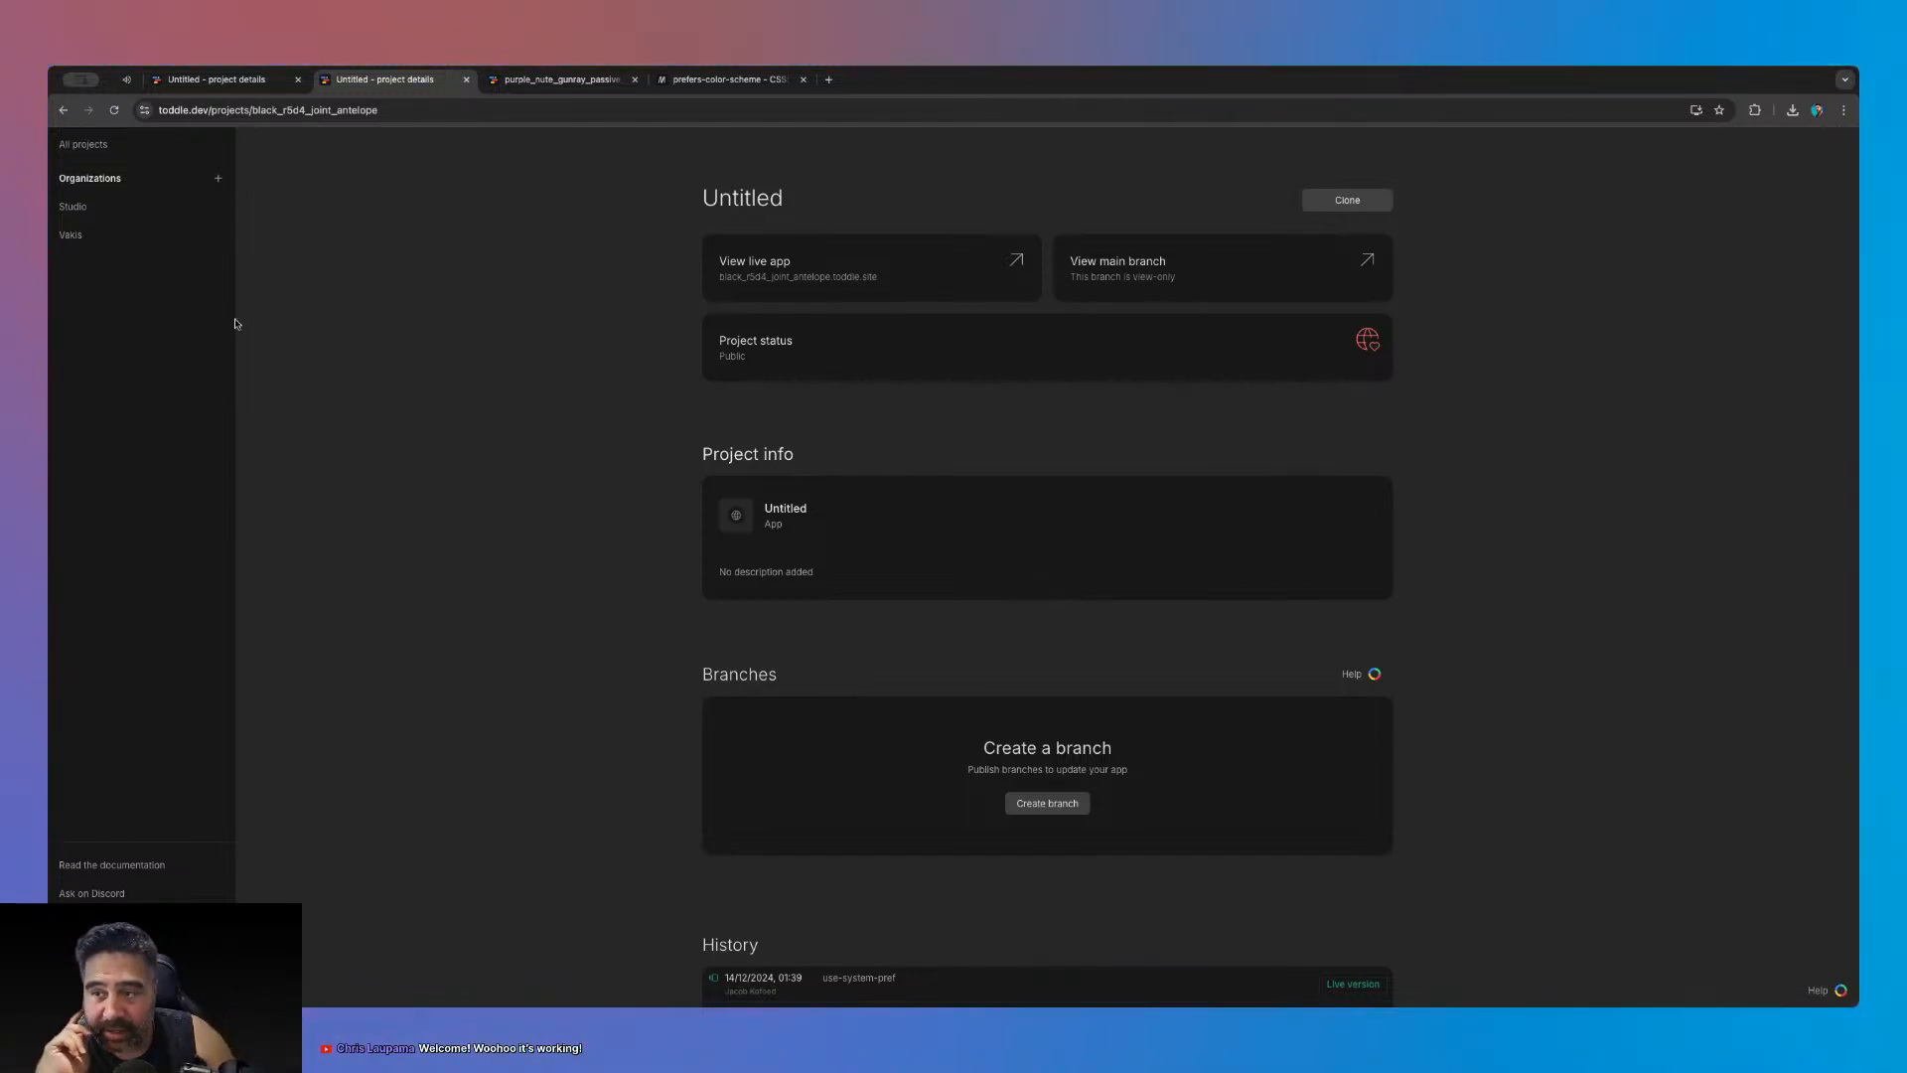
{"action": "left_click", "coordinate": [127, 79]}
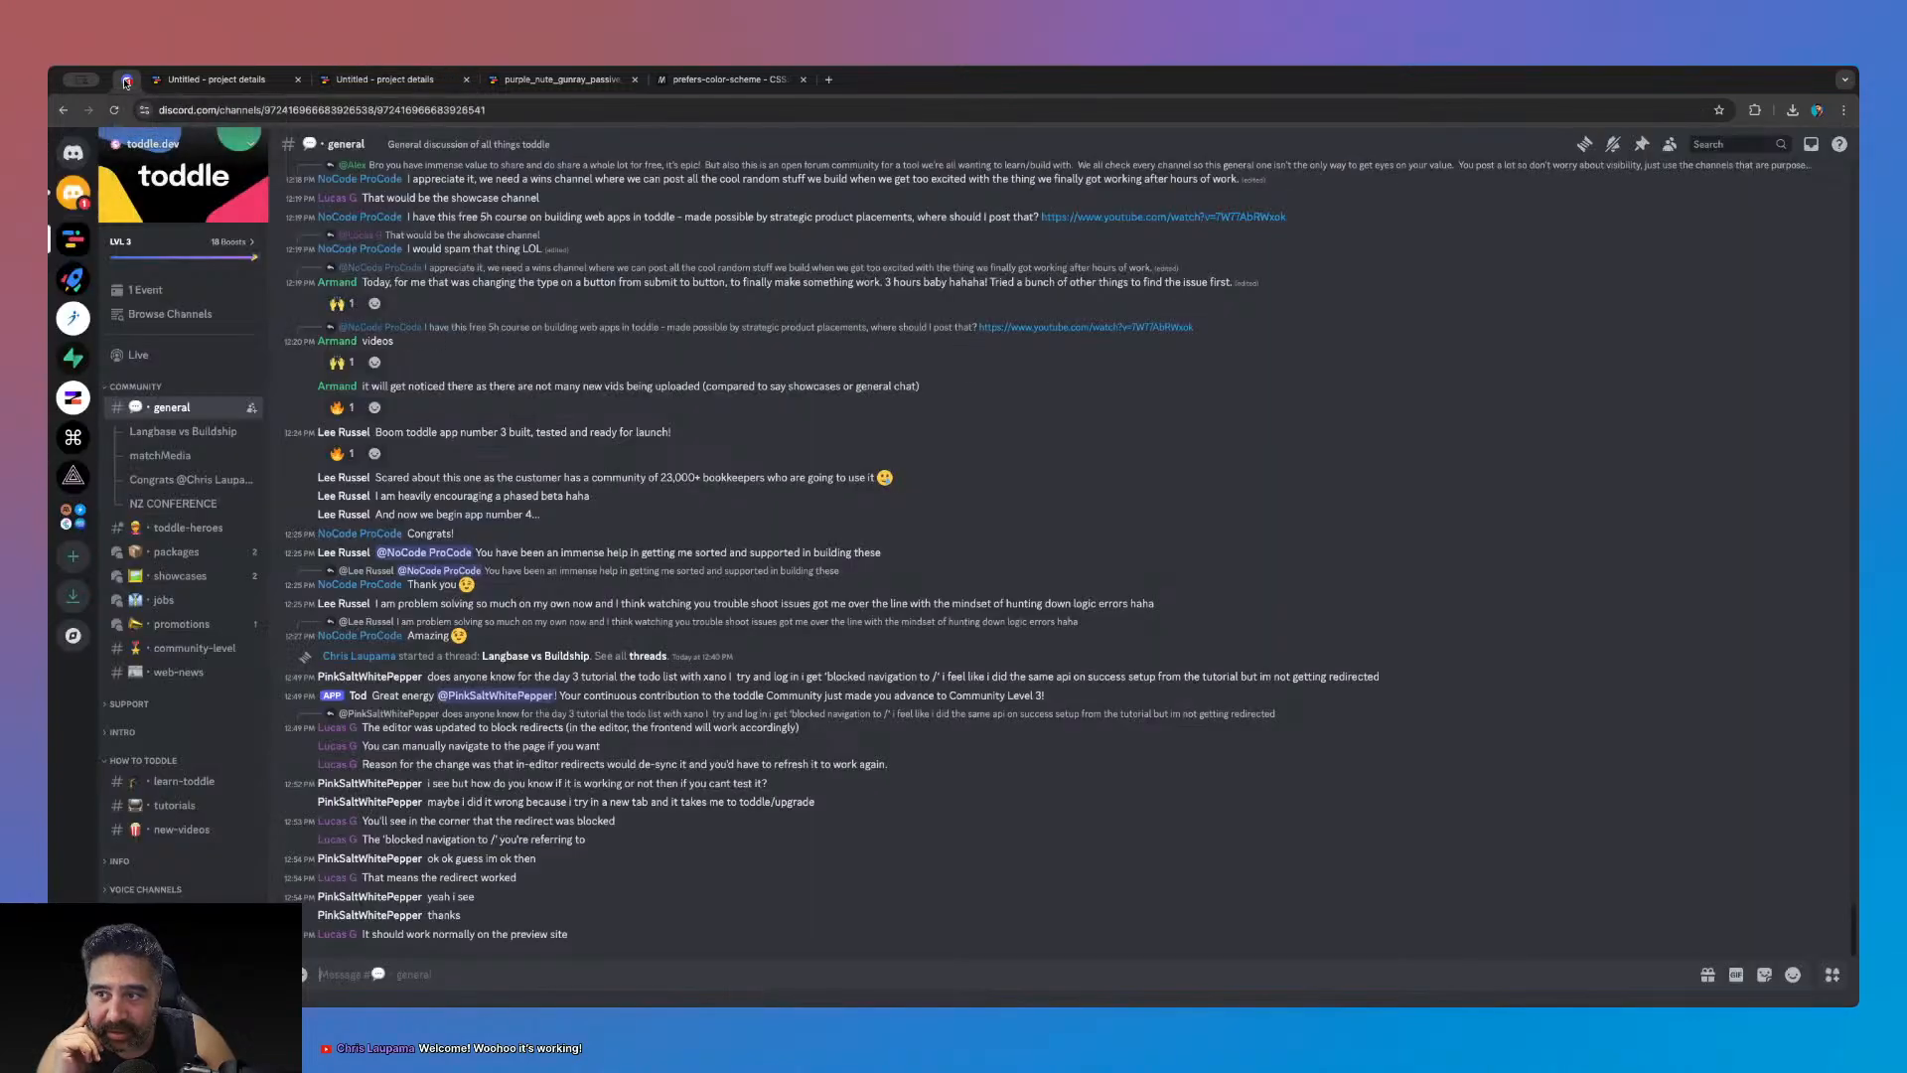
- Read the formula-assistant DM in Discord, then switch back to the purple_nute_gunray_passive editor
{"action": "left_click", "coordinate": [73, 192]}
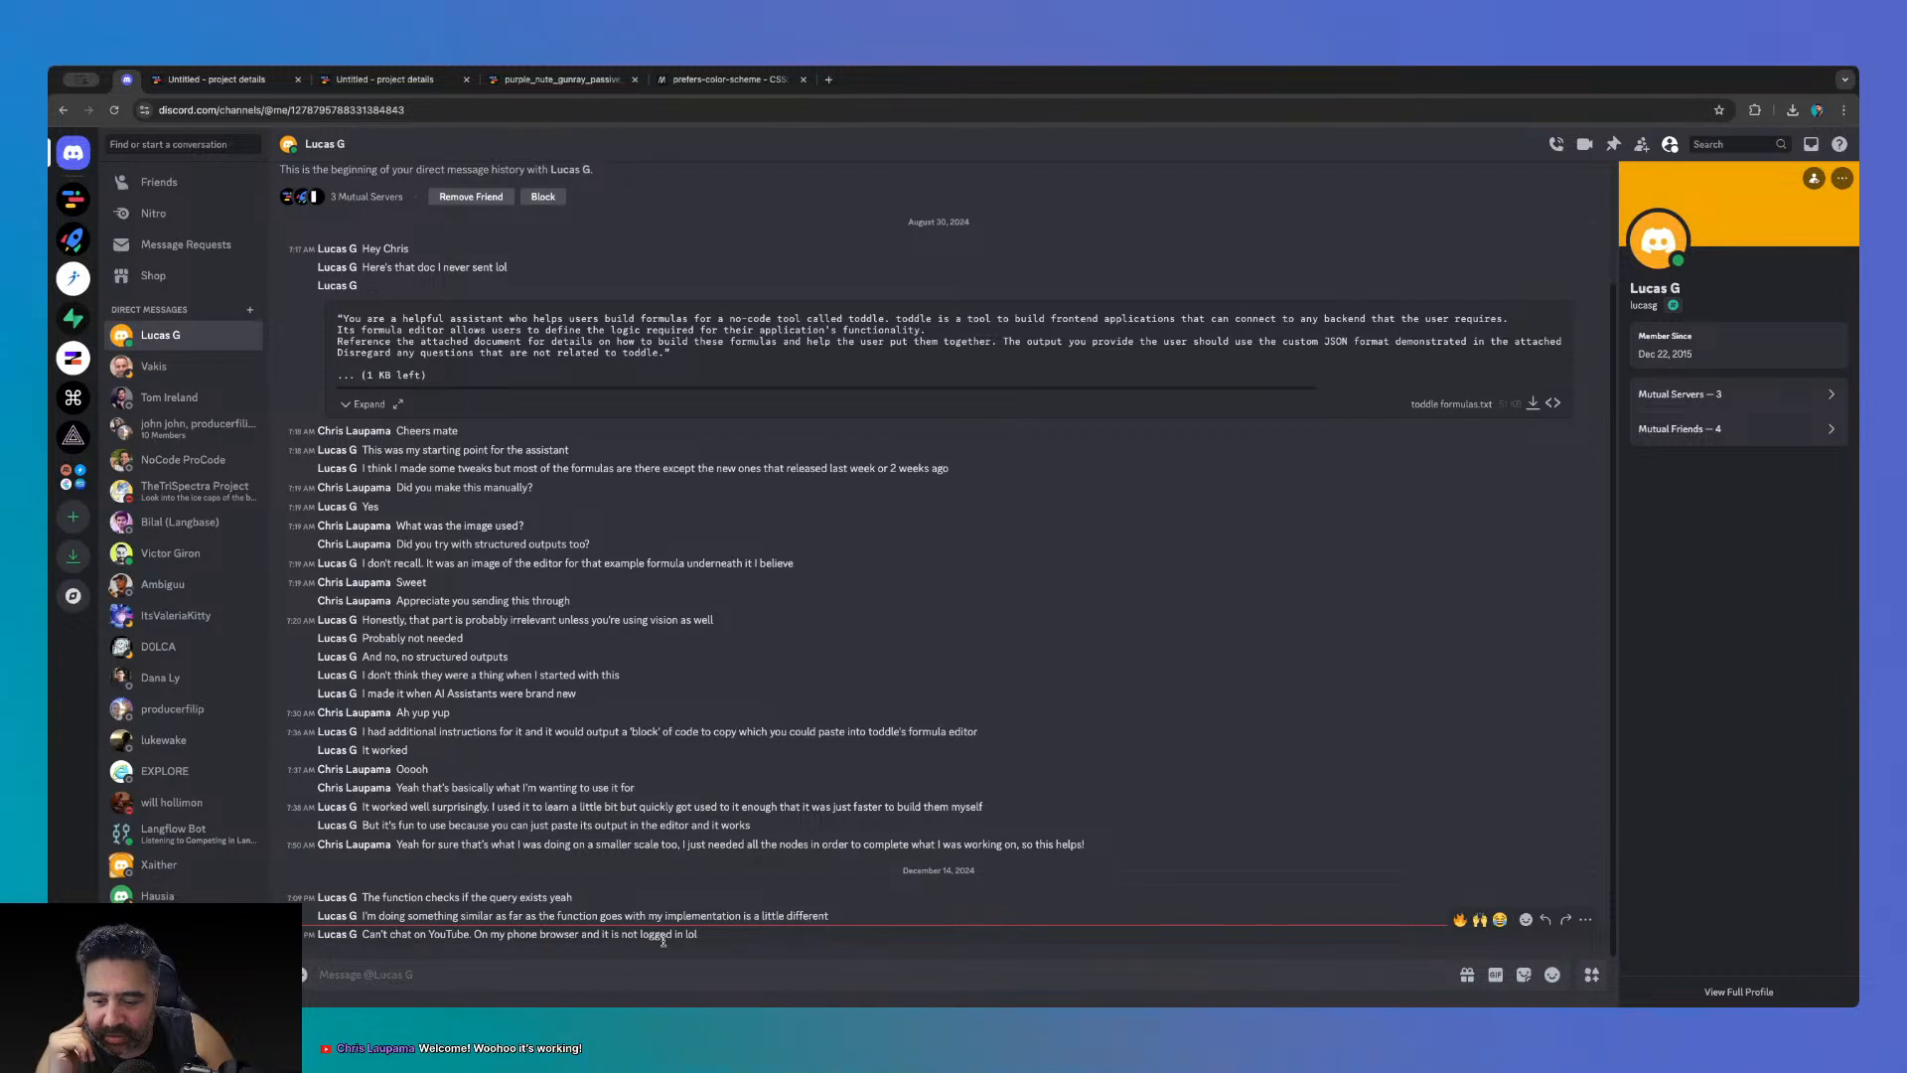
{"action": "left_click", "coordinate": [553, 82]}
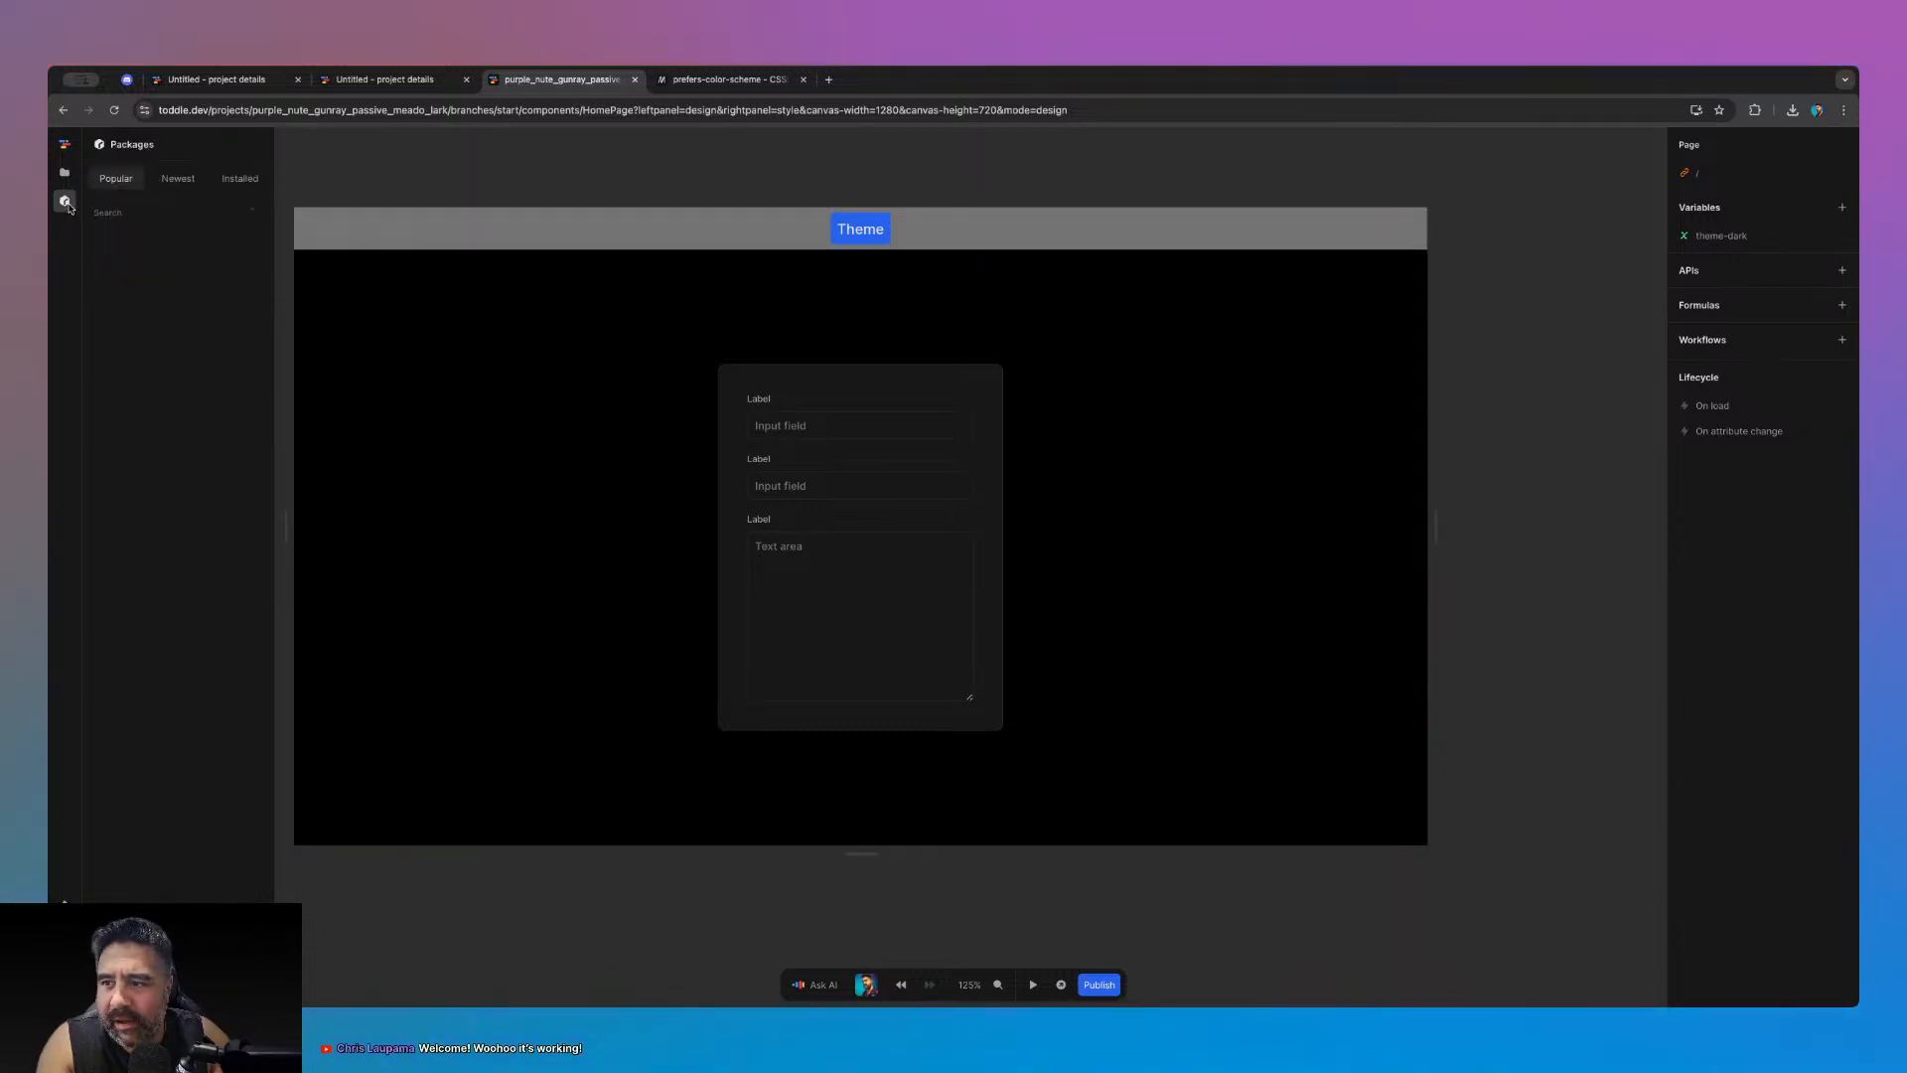
- Open the Untitled project's main branch in the editor and close the extra details tab
{"action": "left_click", "coordinate": [385, 79]}
{"action": "left_click", "coordinate": [235, 82]}
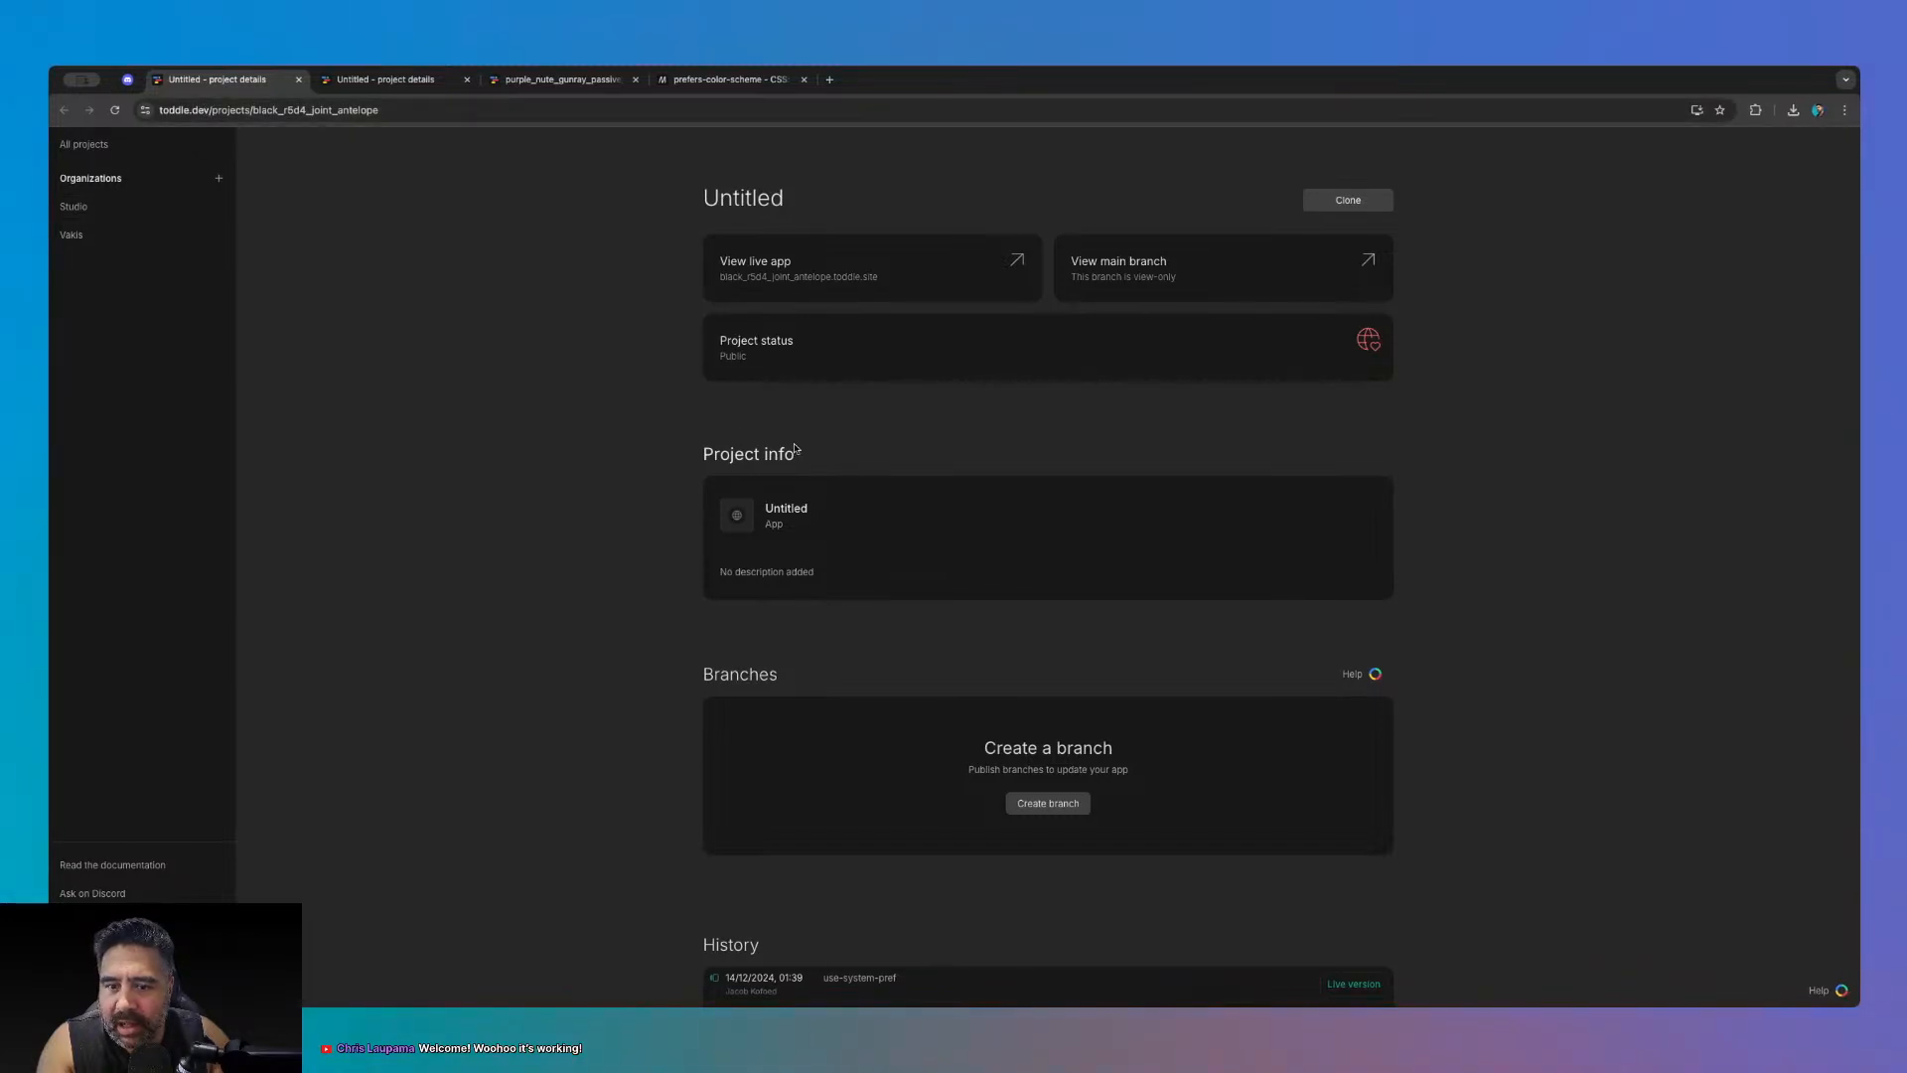
{"action": "left_click", "coordinate": [402, 86]}
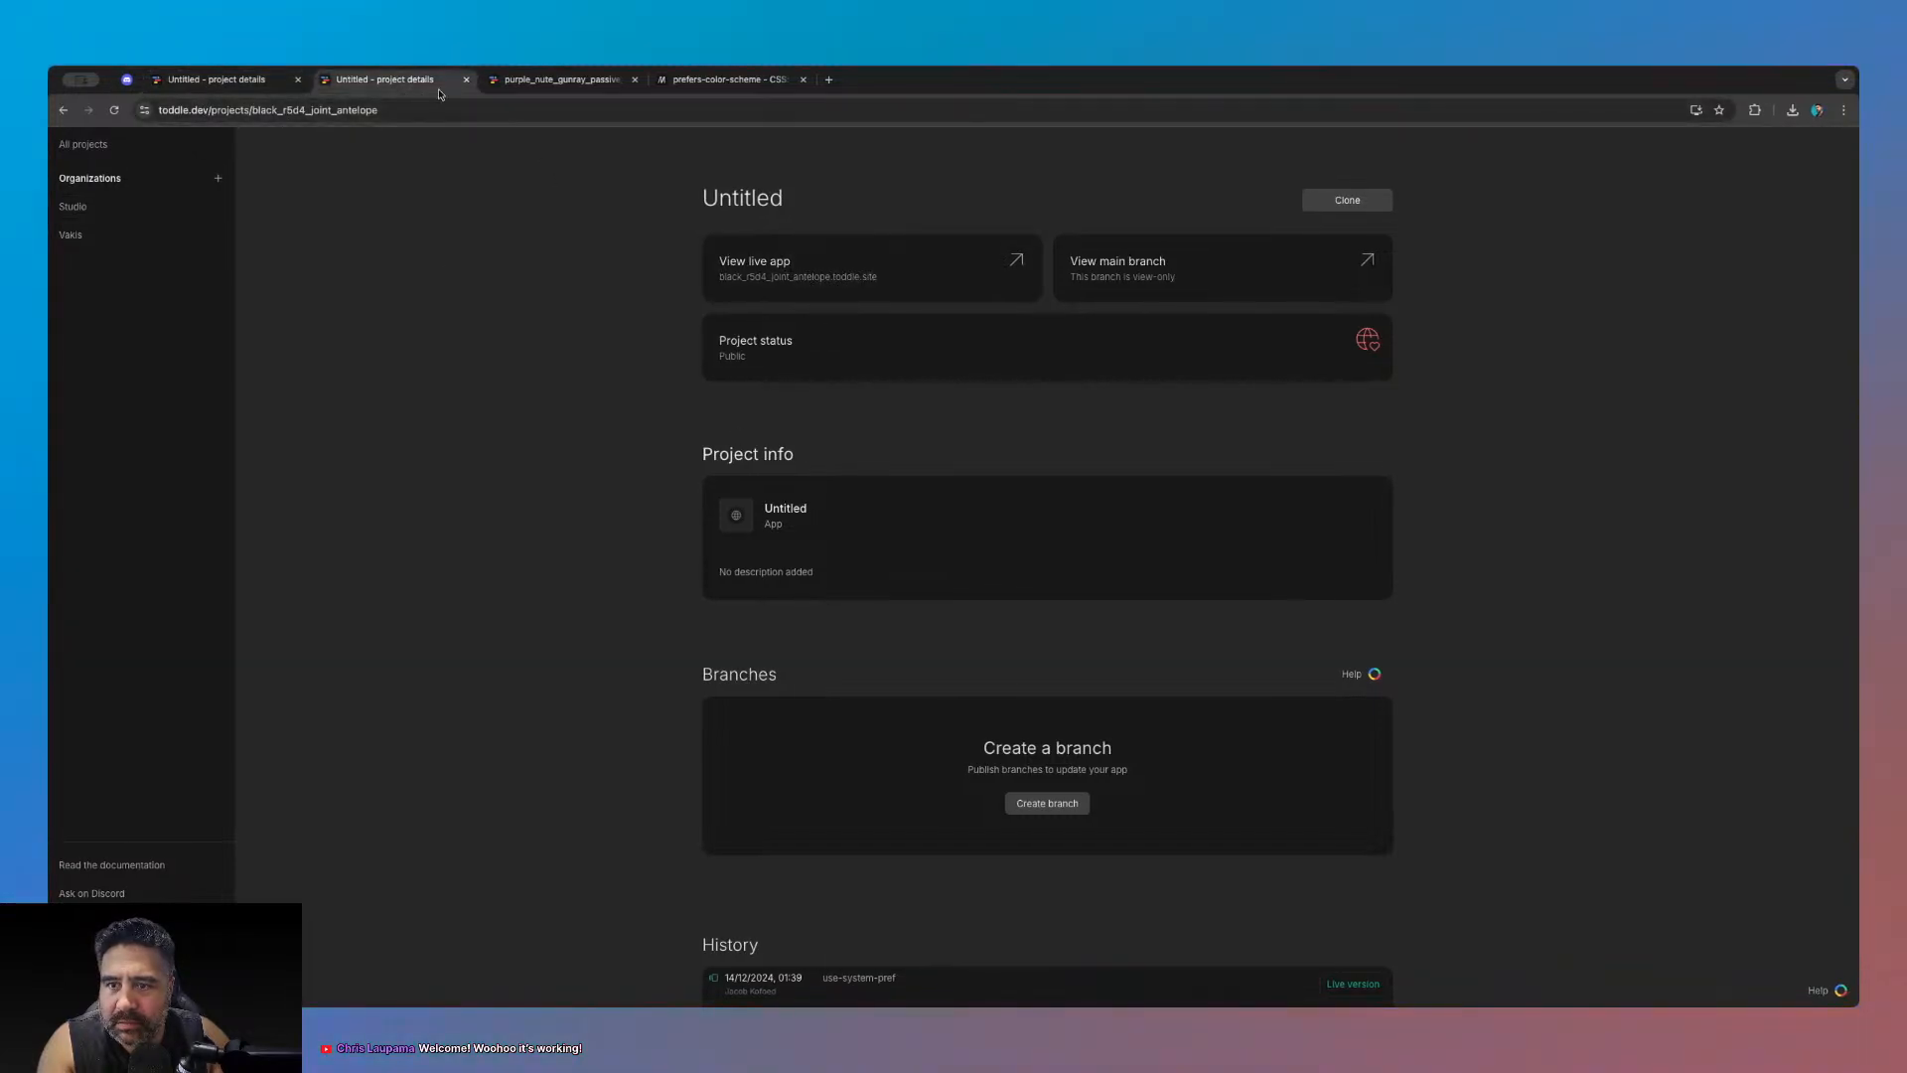
{"action": "left_click", "coordinate": [1118, 290]}
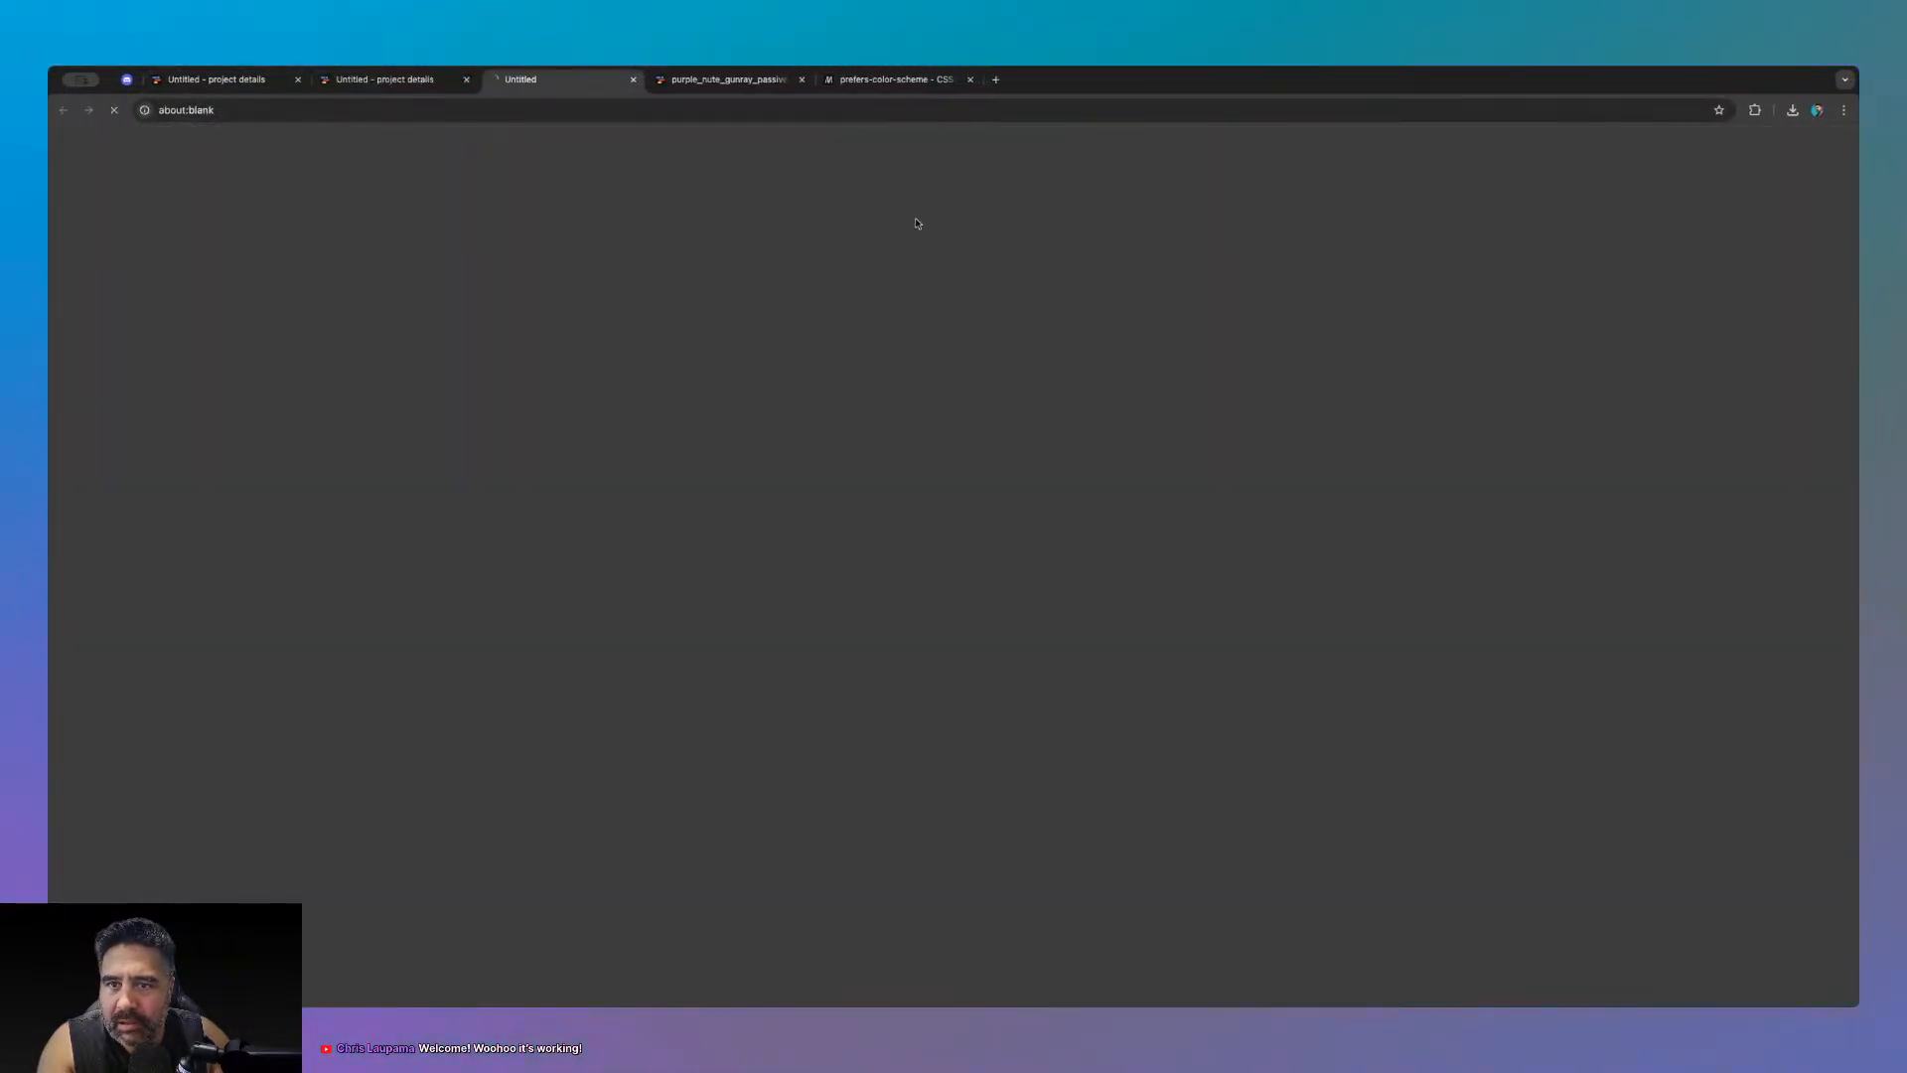
{"action": "left_click", "coordinate": [464, 79]}
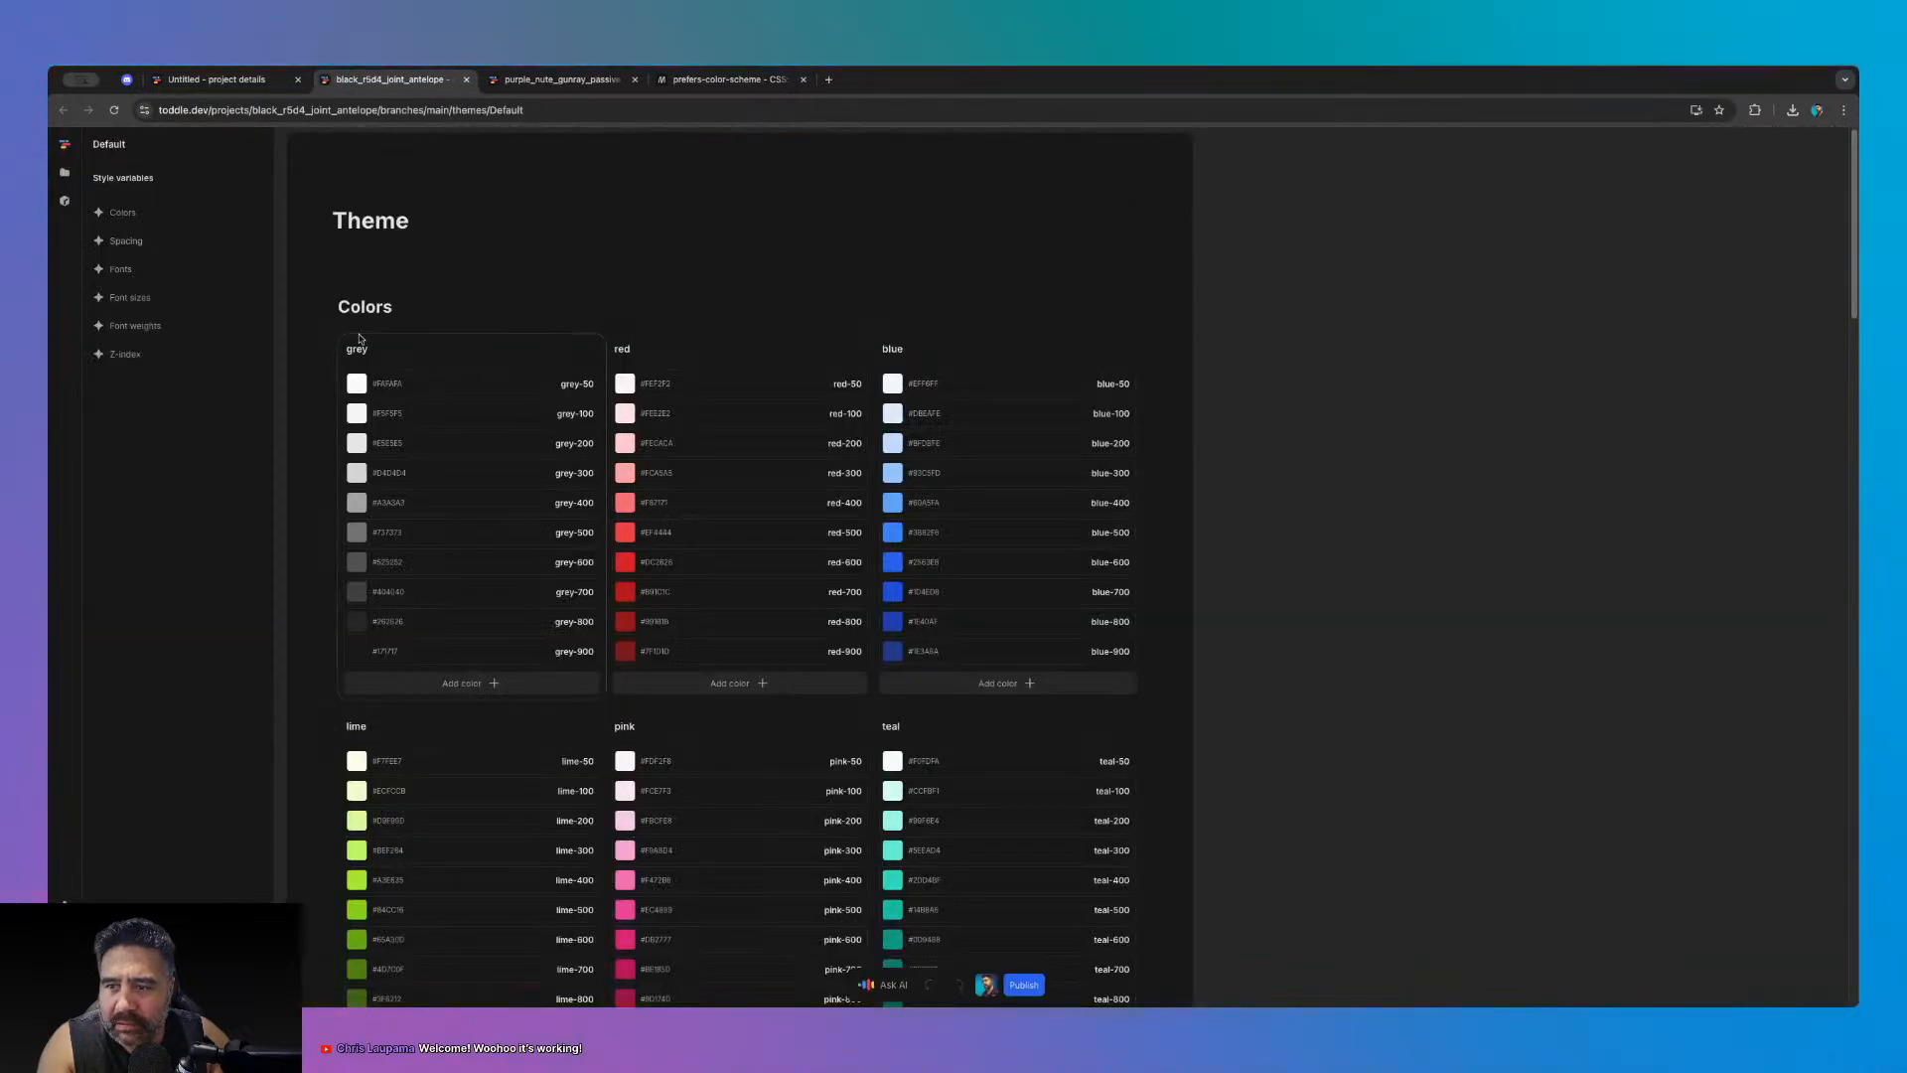
- Open the HomePage under Pages and resize the preview to a mobile width
{"action": "left_click", "coordinate": [65, 171]}
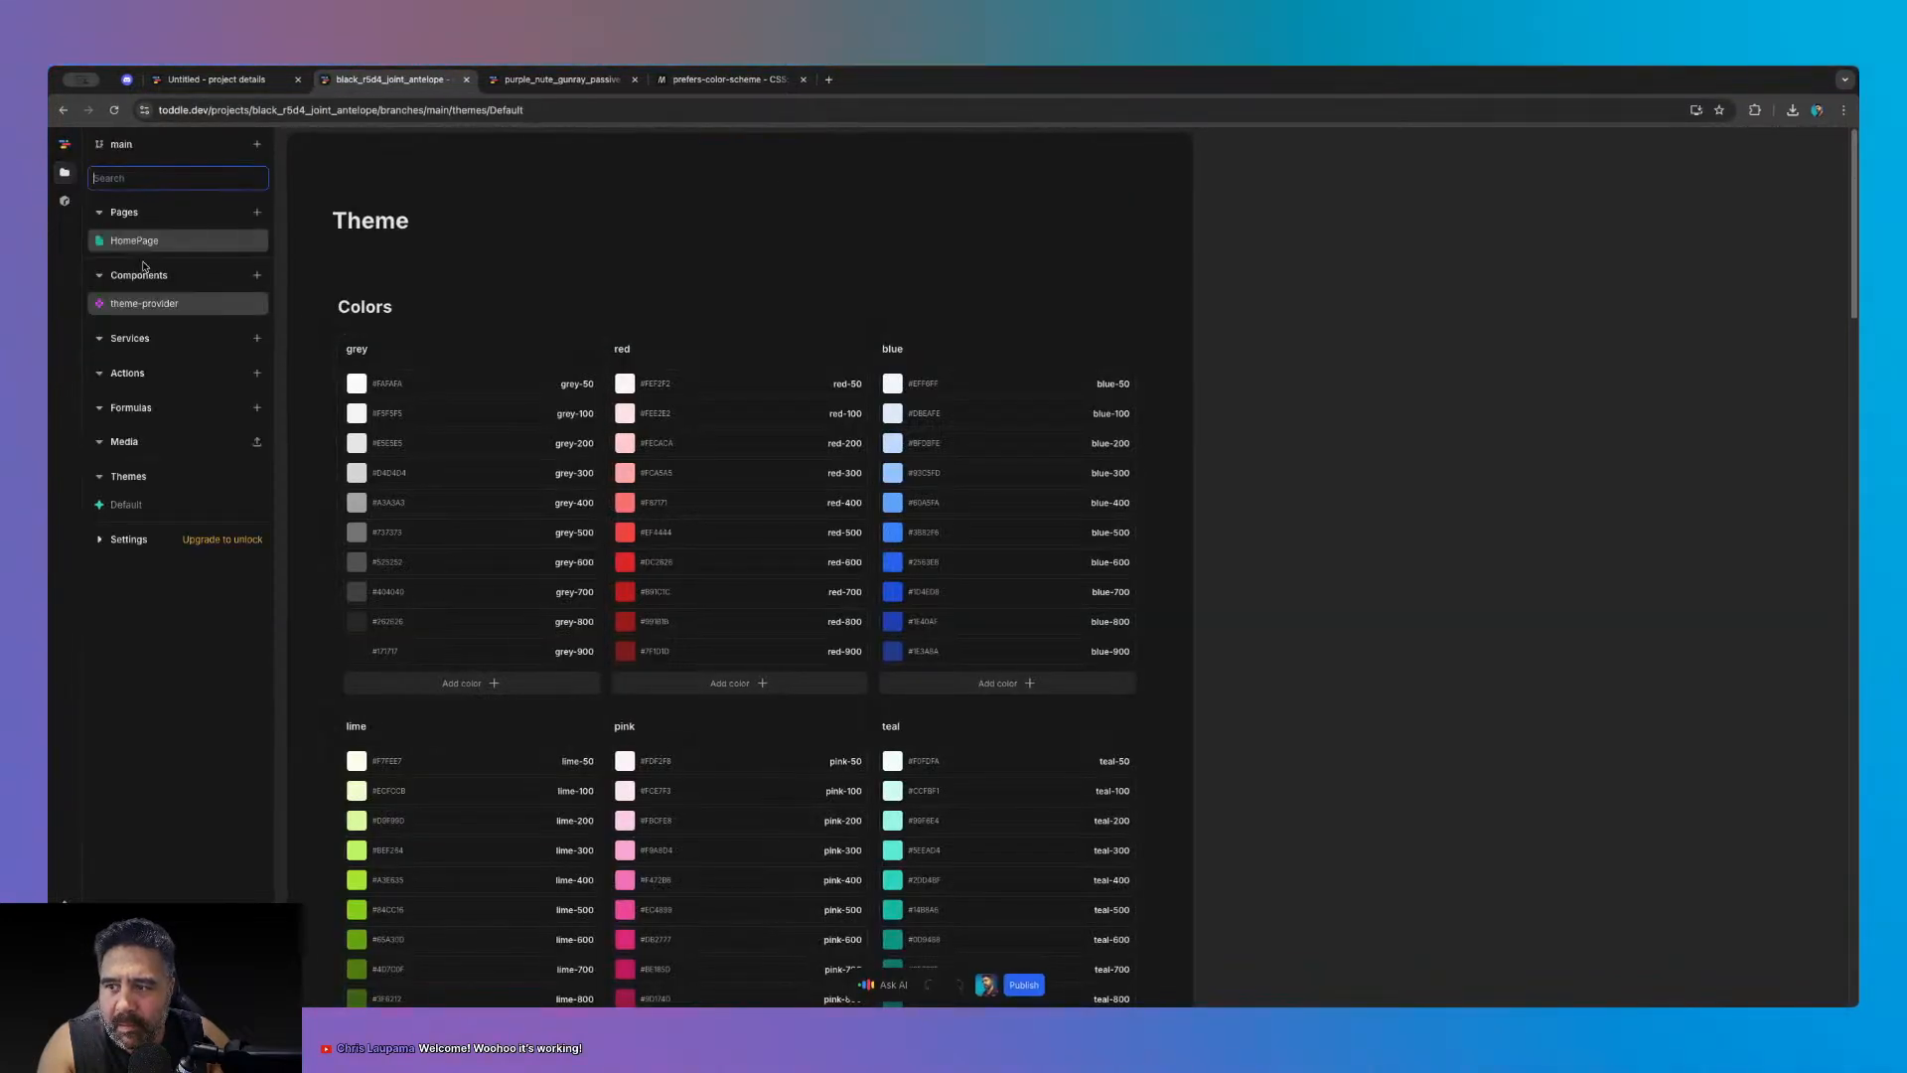
{"action": "left_click", "coordinate": [63, 201]}
{"action": "left_click", "coordinate": [65, 174]}
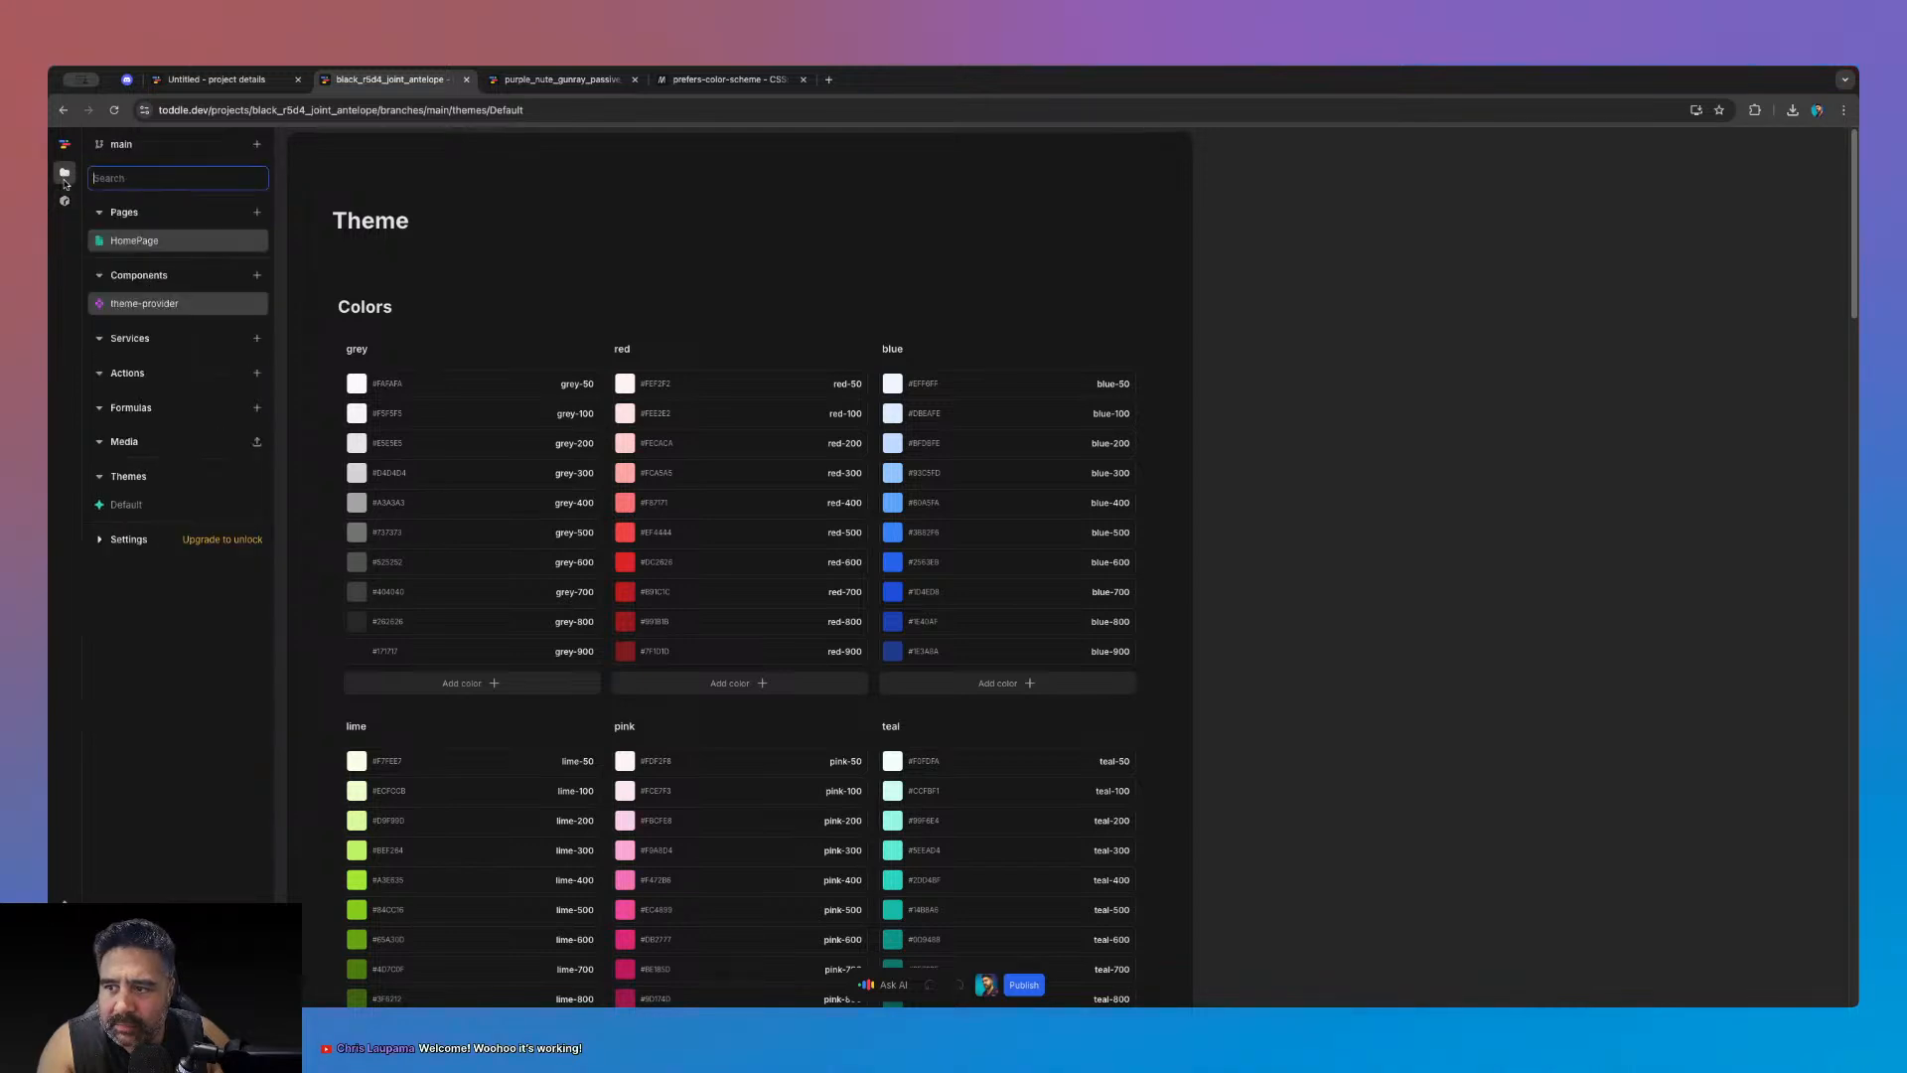
{"action": "left_click", "coordinate": [133, 239]}
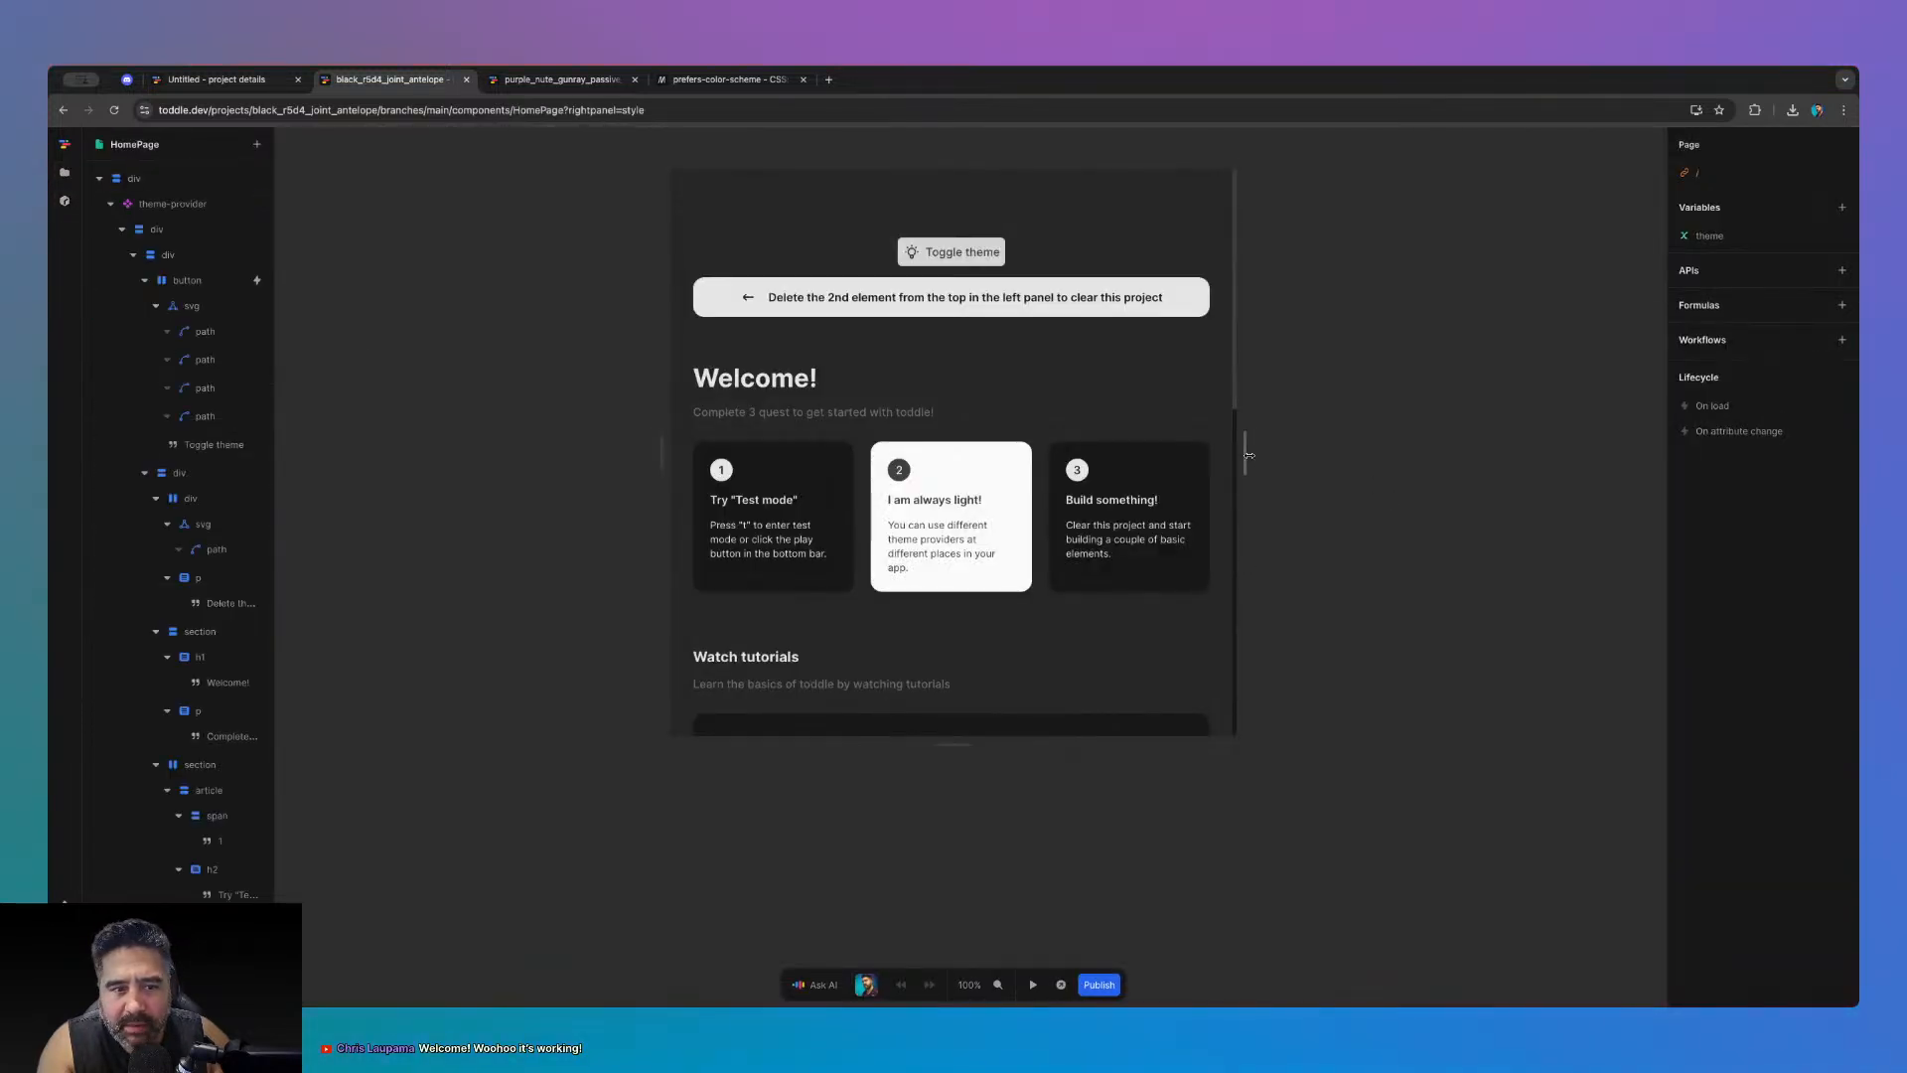
{"action": "left_click_drag", "start_coordinate": [1249, 455], "coordinate": [1507, 443]}
- Add and then remove a style variant on the outer div, then return to project details
{"action": "left_click", "coordinate": [1370, 250]}
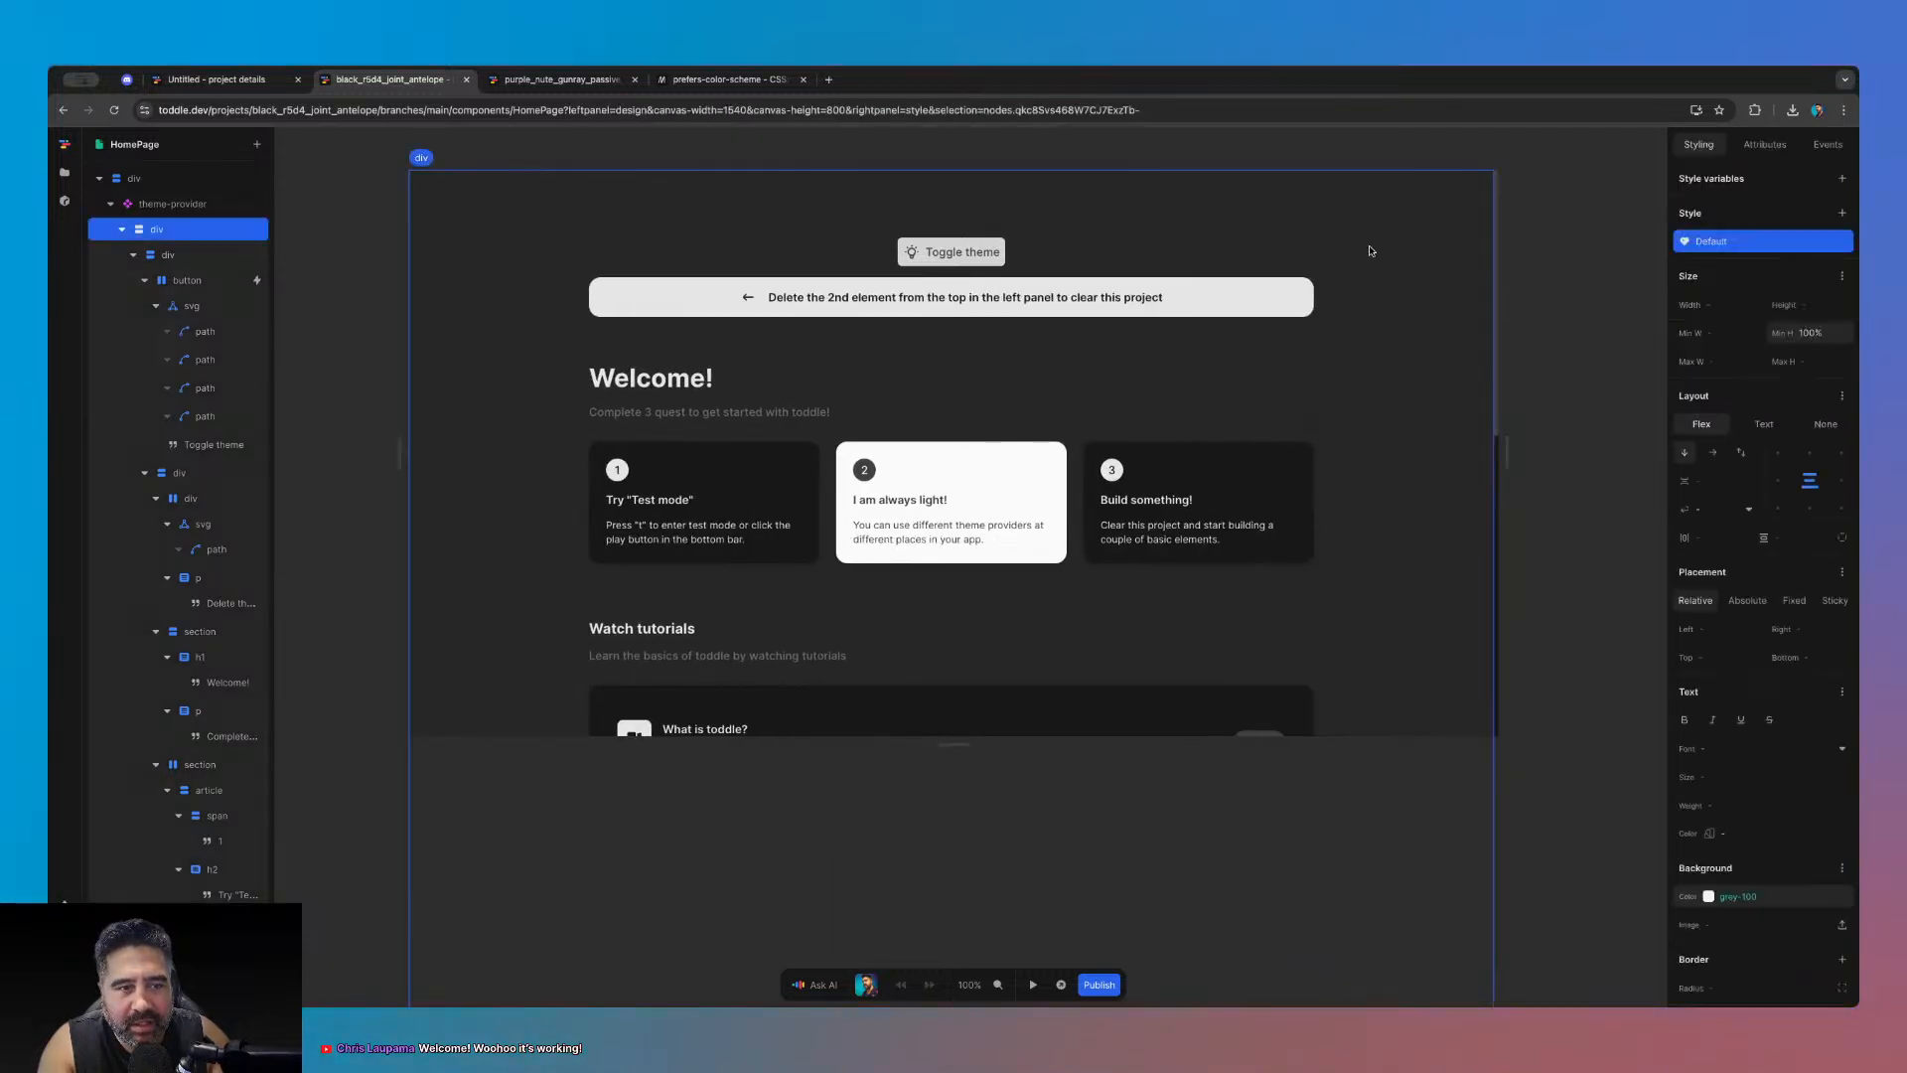
{"action": "left_click", "coordinate": [1843, 212]}
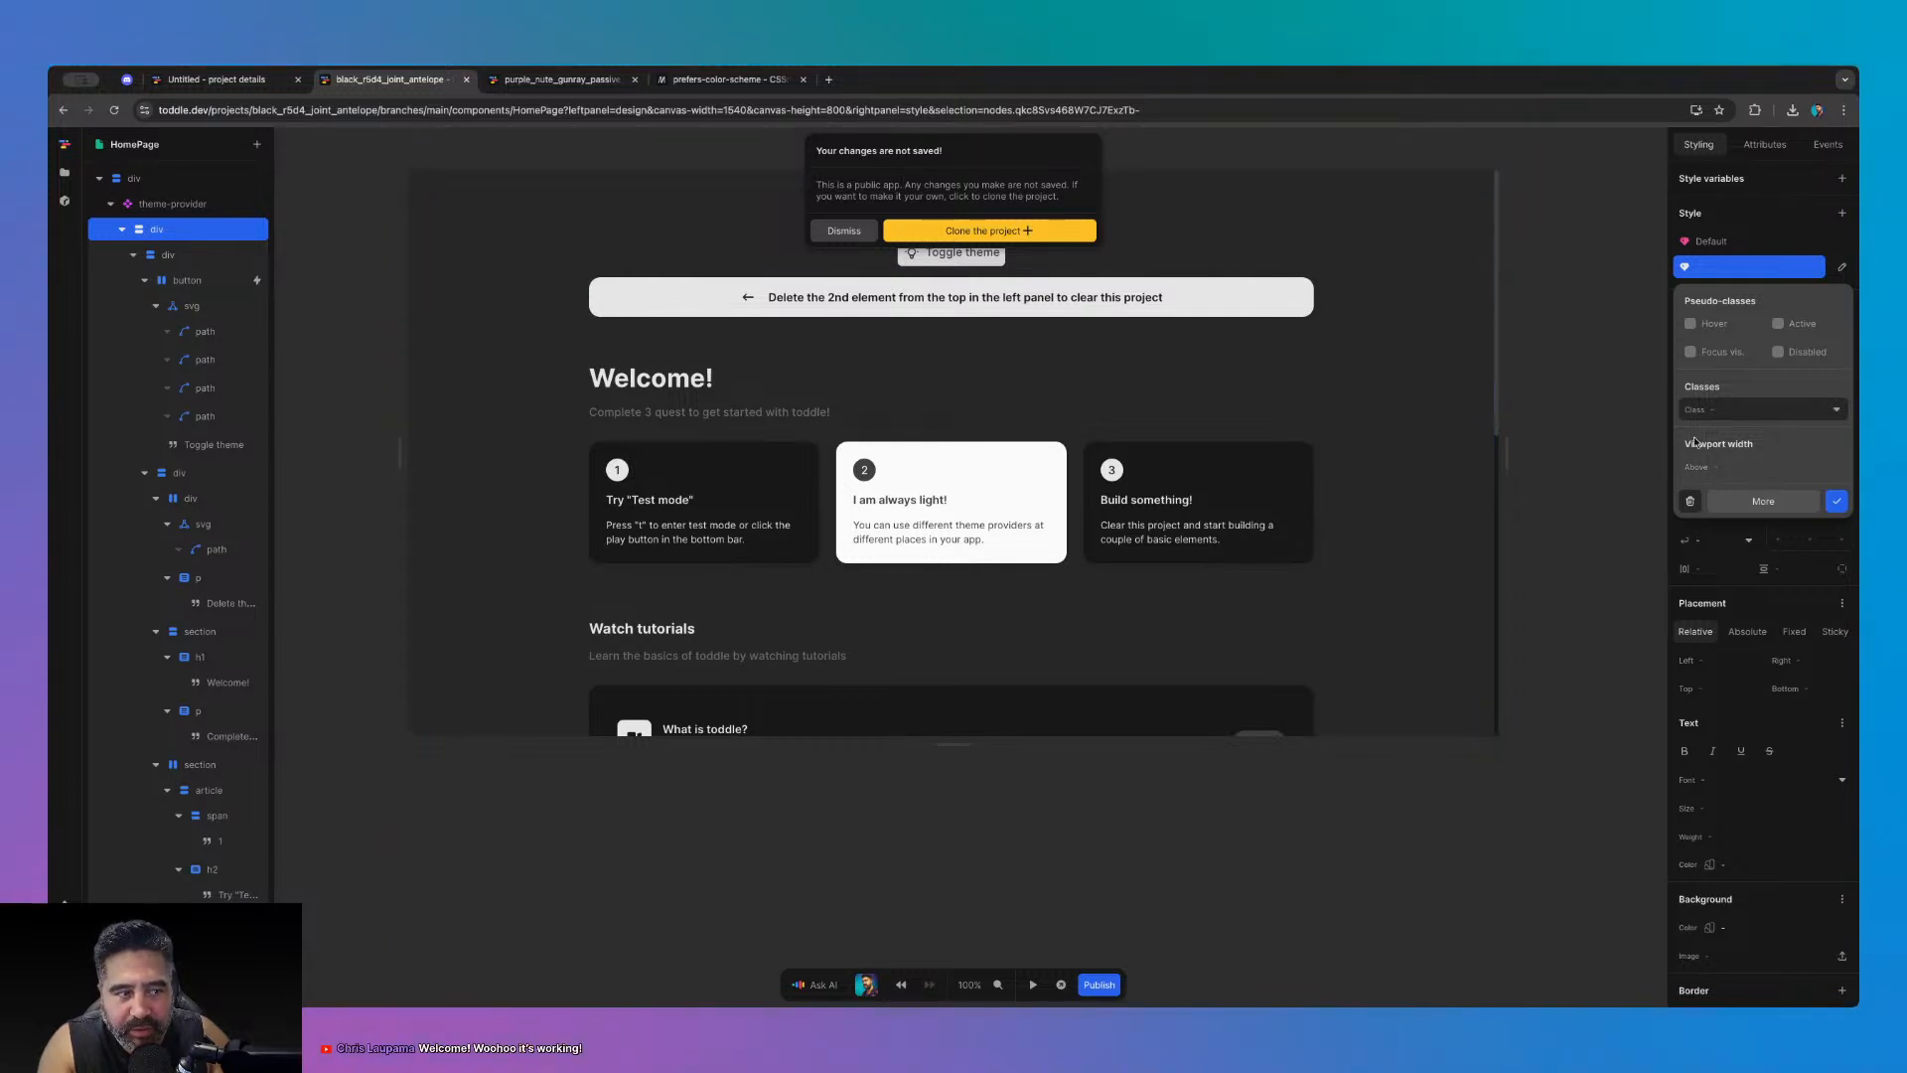
{"action": "left_click", "coordinate": [1690, 503]}
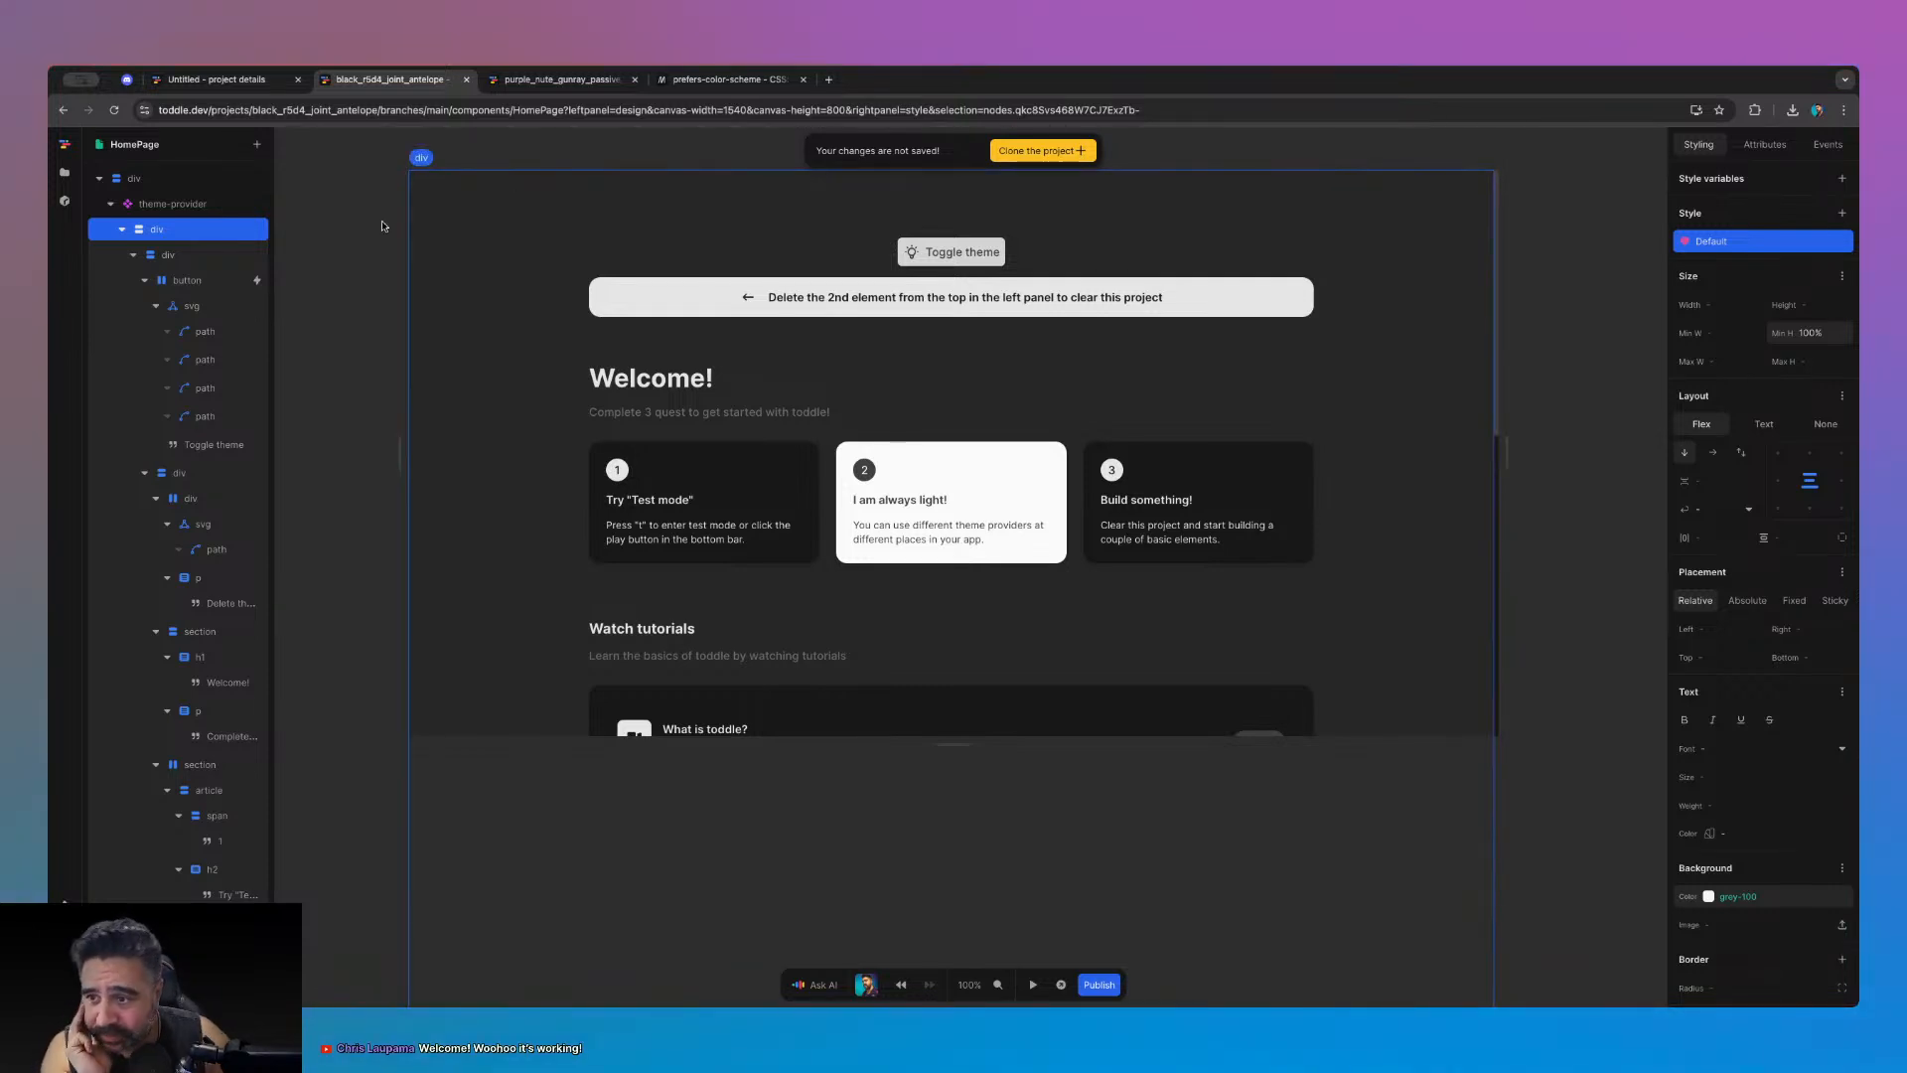
{"action": "left_click", "coordinate": [216, 80]}
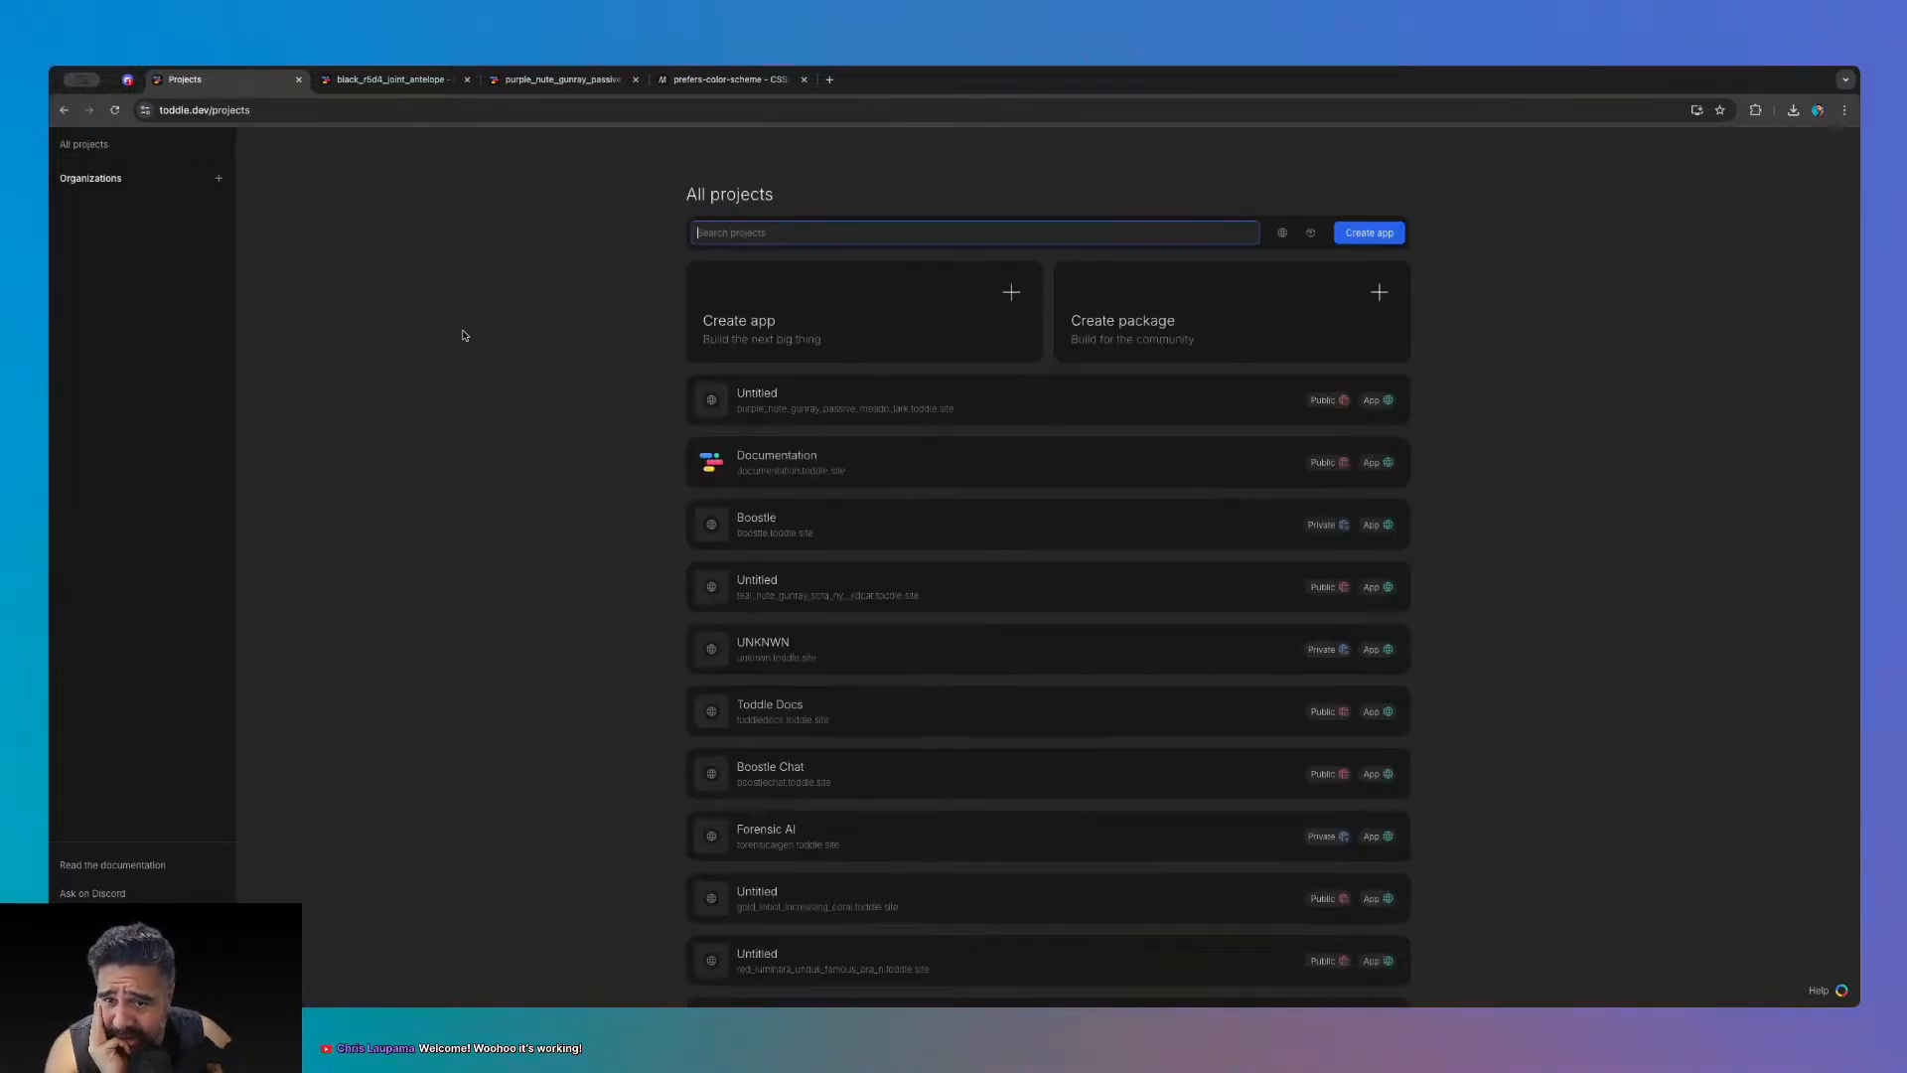
- Open the Boostle project, check the new Discord DM, and create a branch named 'stream'
{"action": "left_click", "coordinate": [825, 524]}
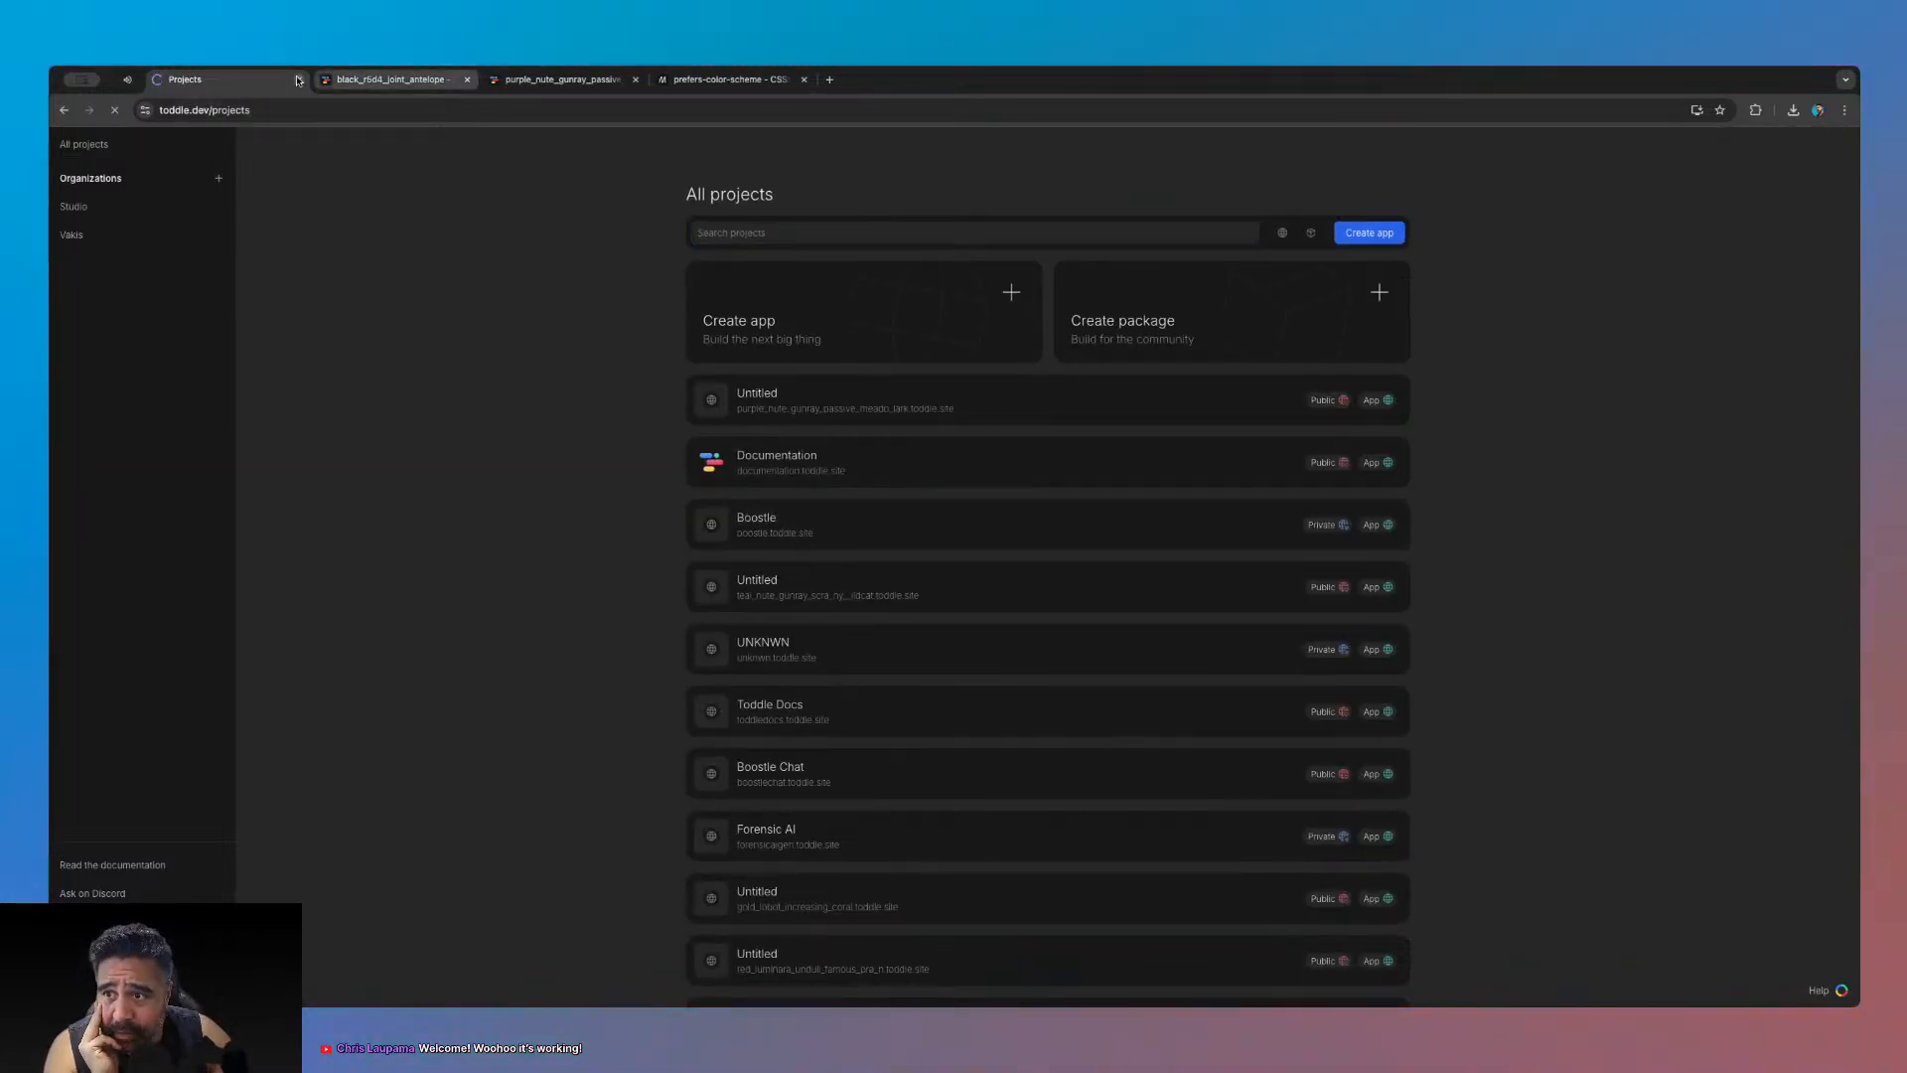
{"action": "left_click", "coordinate": [129, 80]}
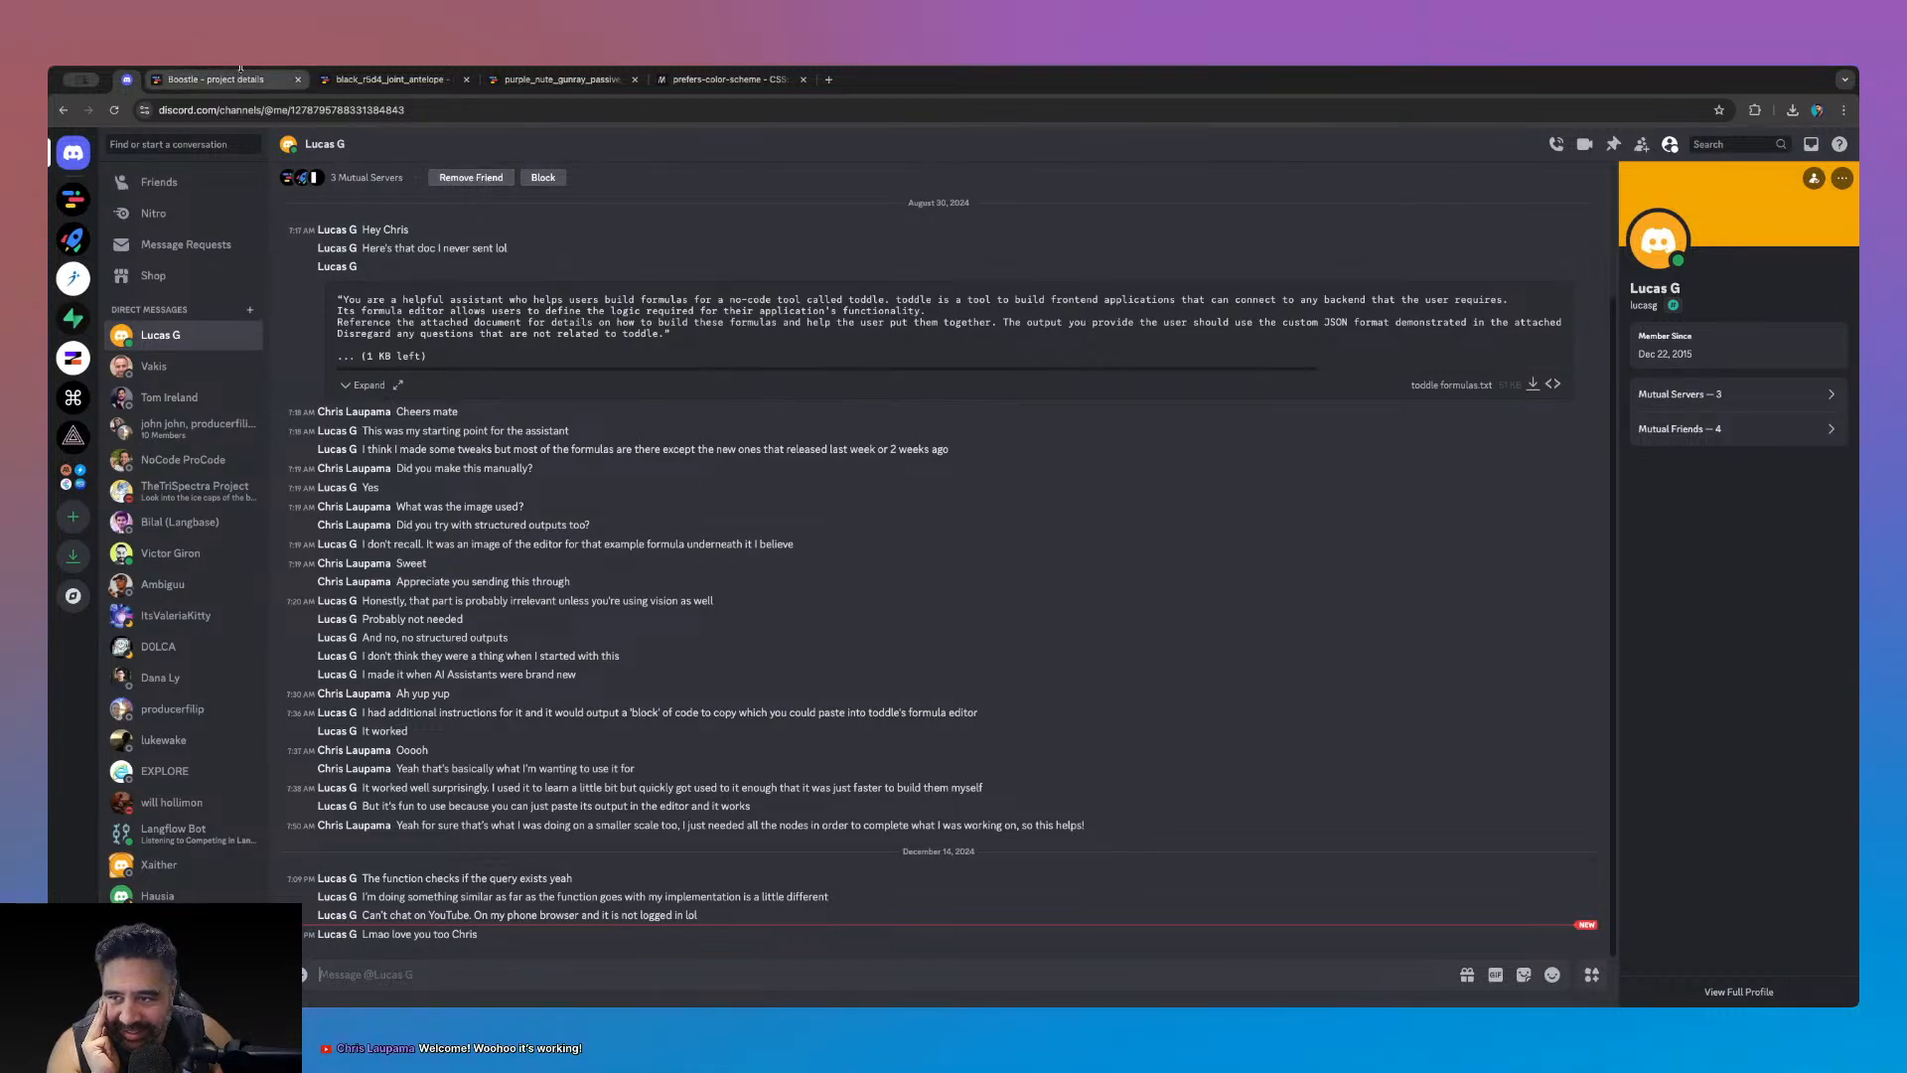
{"action": "left_click", "coordinate": [239, 80]}
{"action": "scroll", "coordinate": [513, 560], "scroll_direction": "down", "scroll_amount": 5}
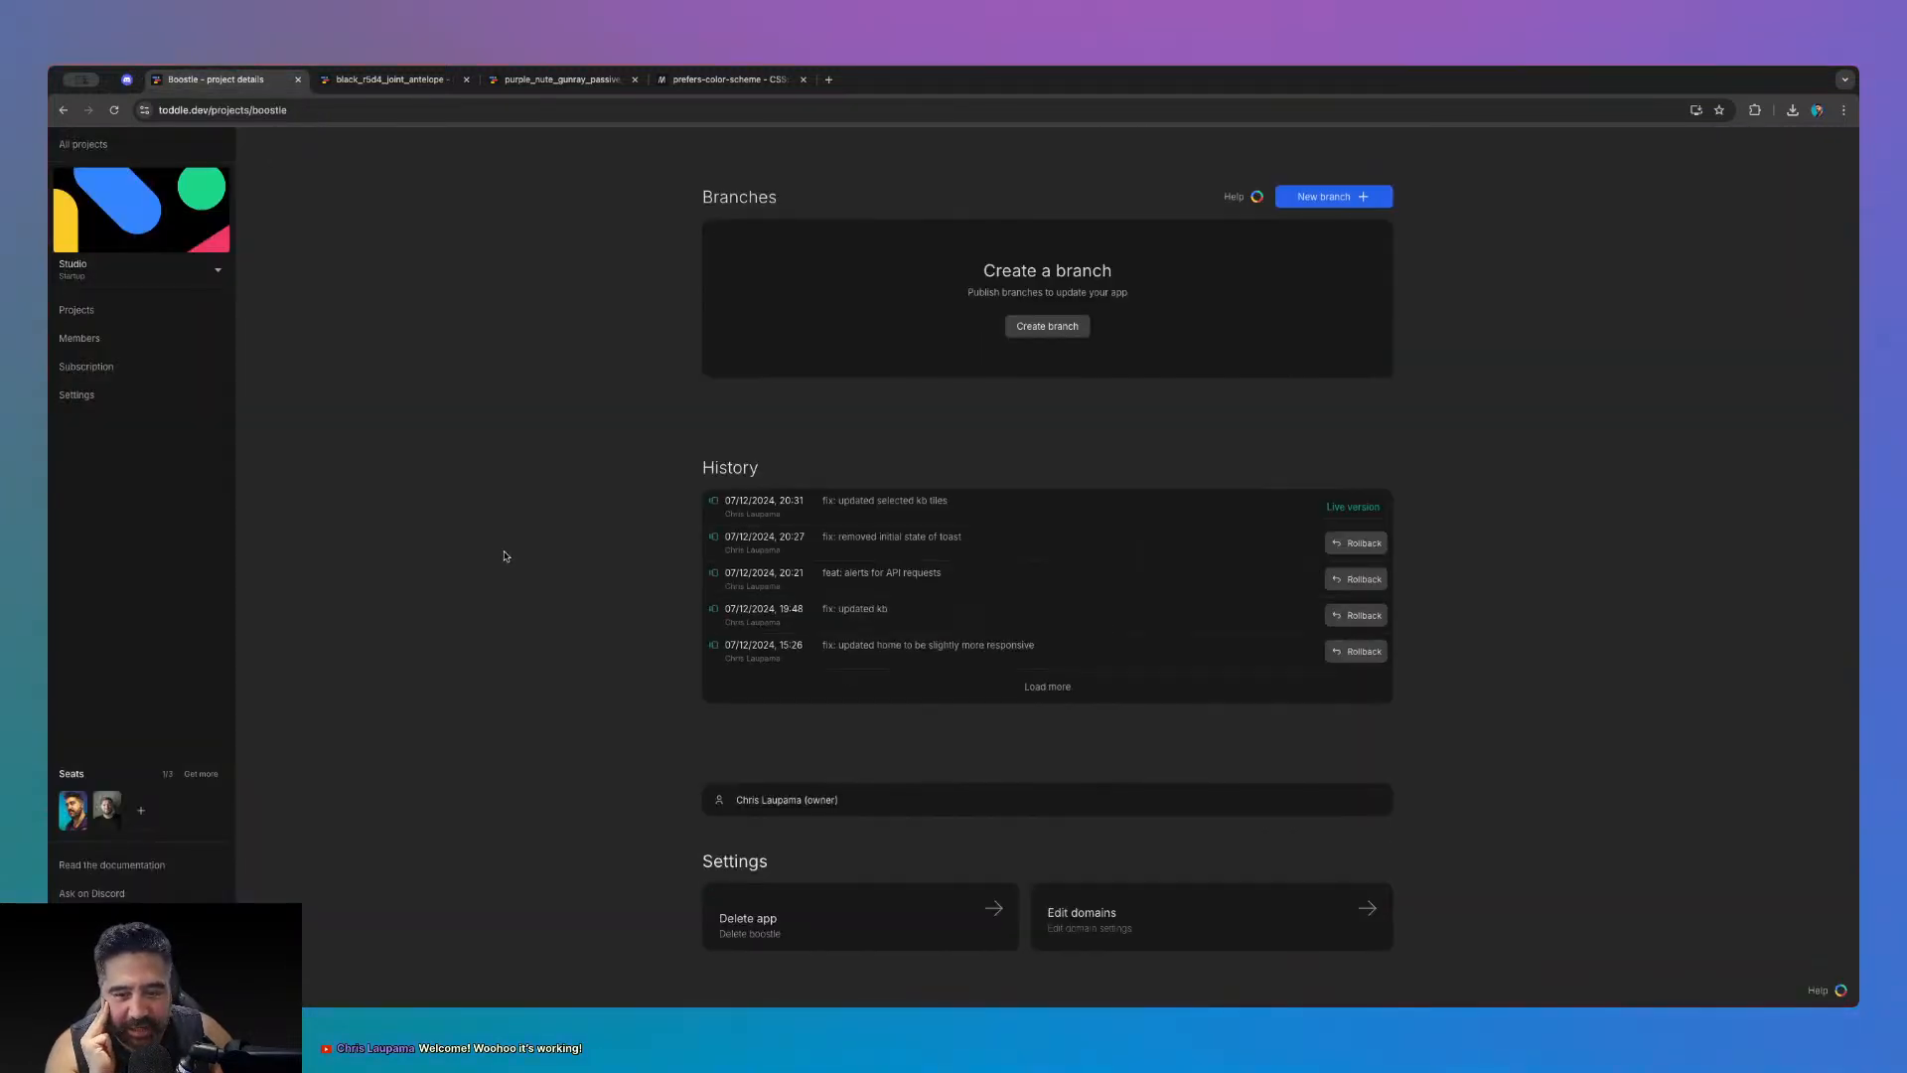
{"action": "scroll", "coordinate": [507, 554], "scroll_direction": "up", "scroll_amount": 5}
{"action": "left_click", "coordinate": [1334, 686]}
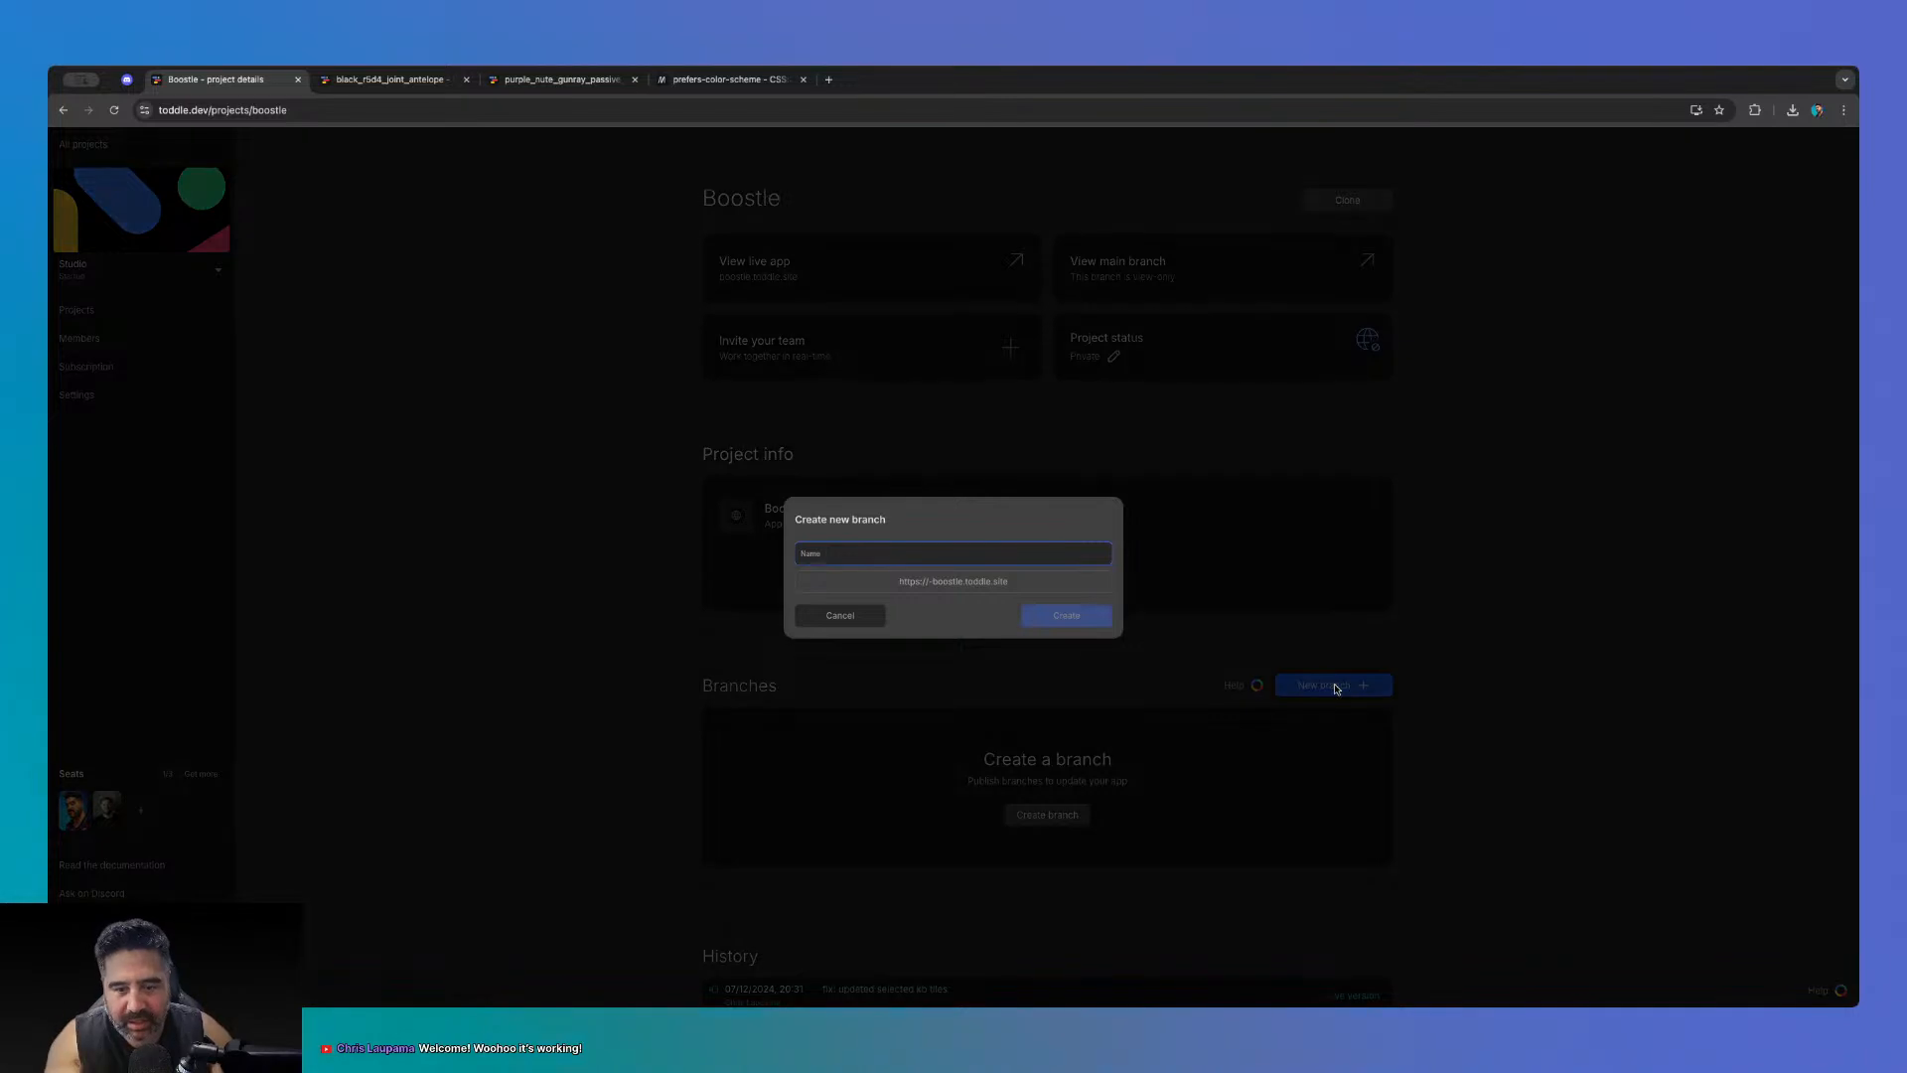
{"action": "type", "text": "stream"}
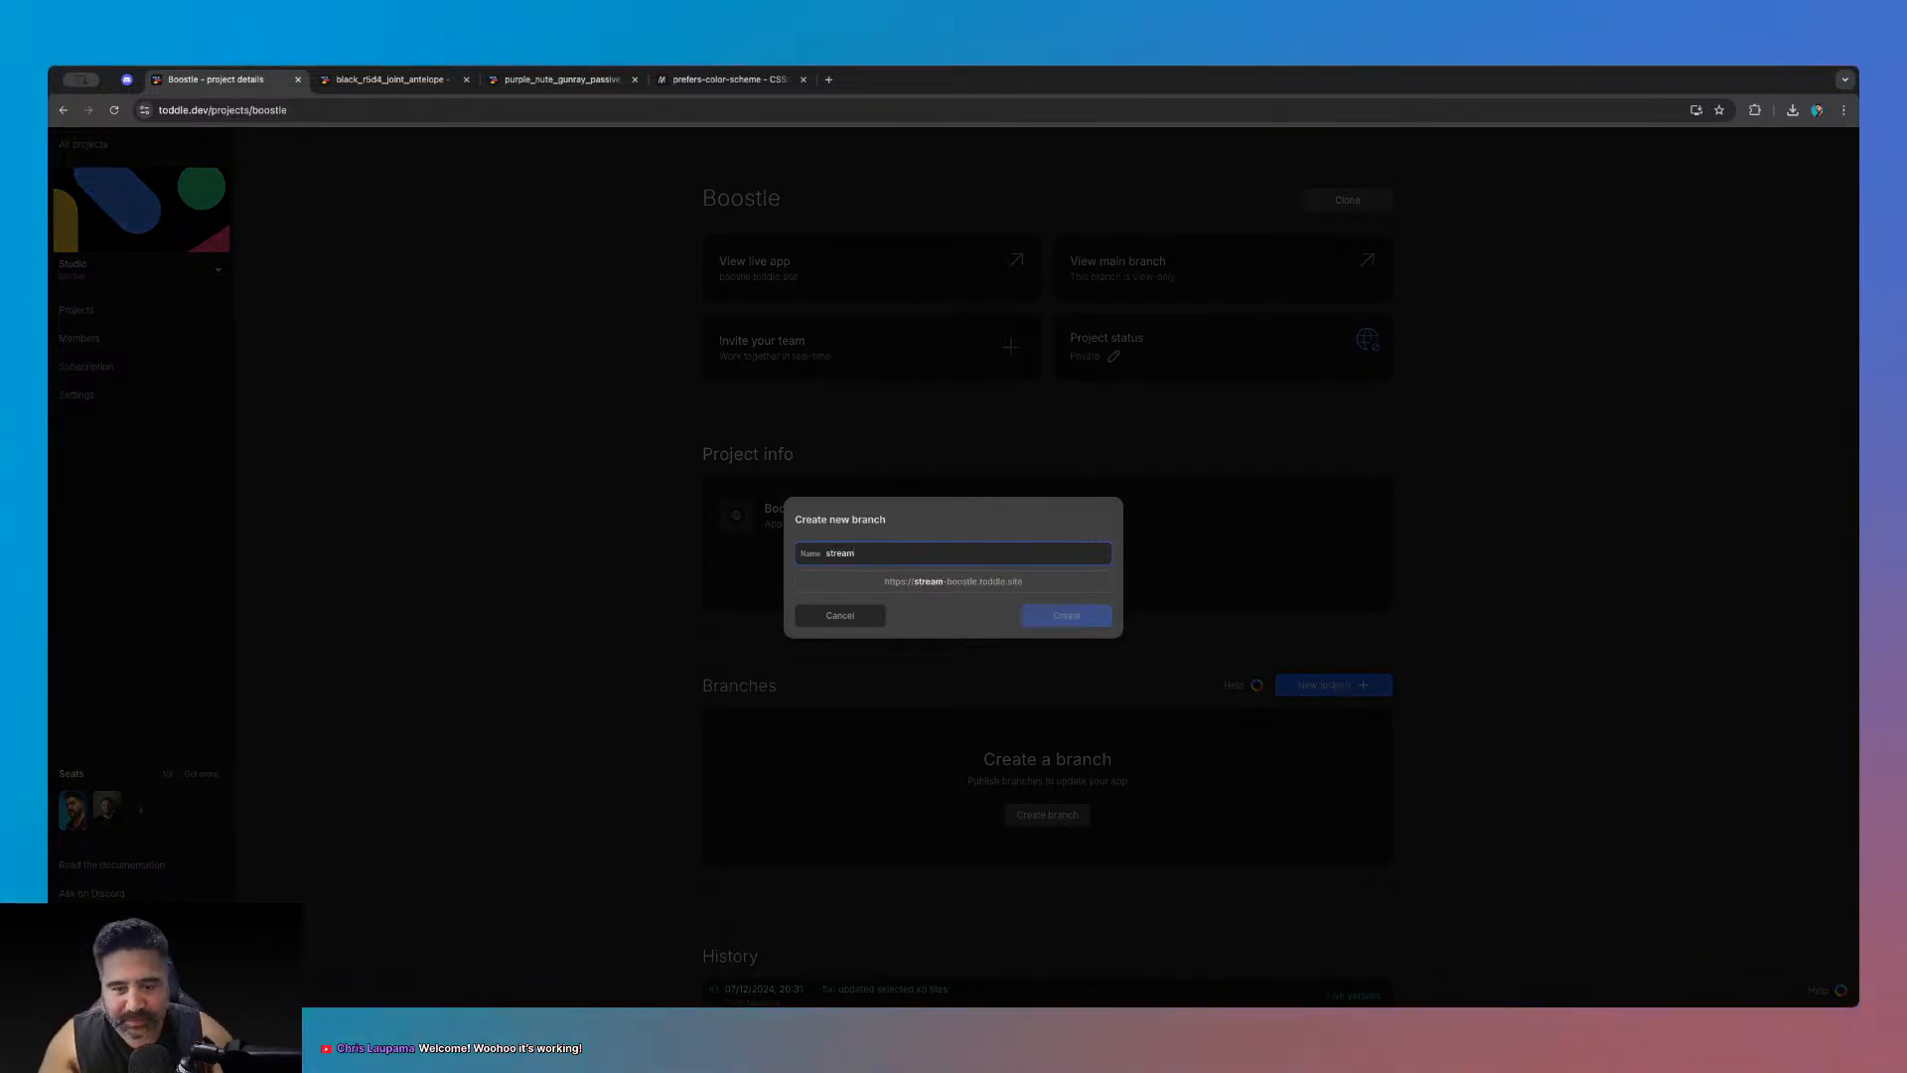
{"action": "key", "text": "Return"}
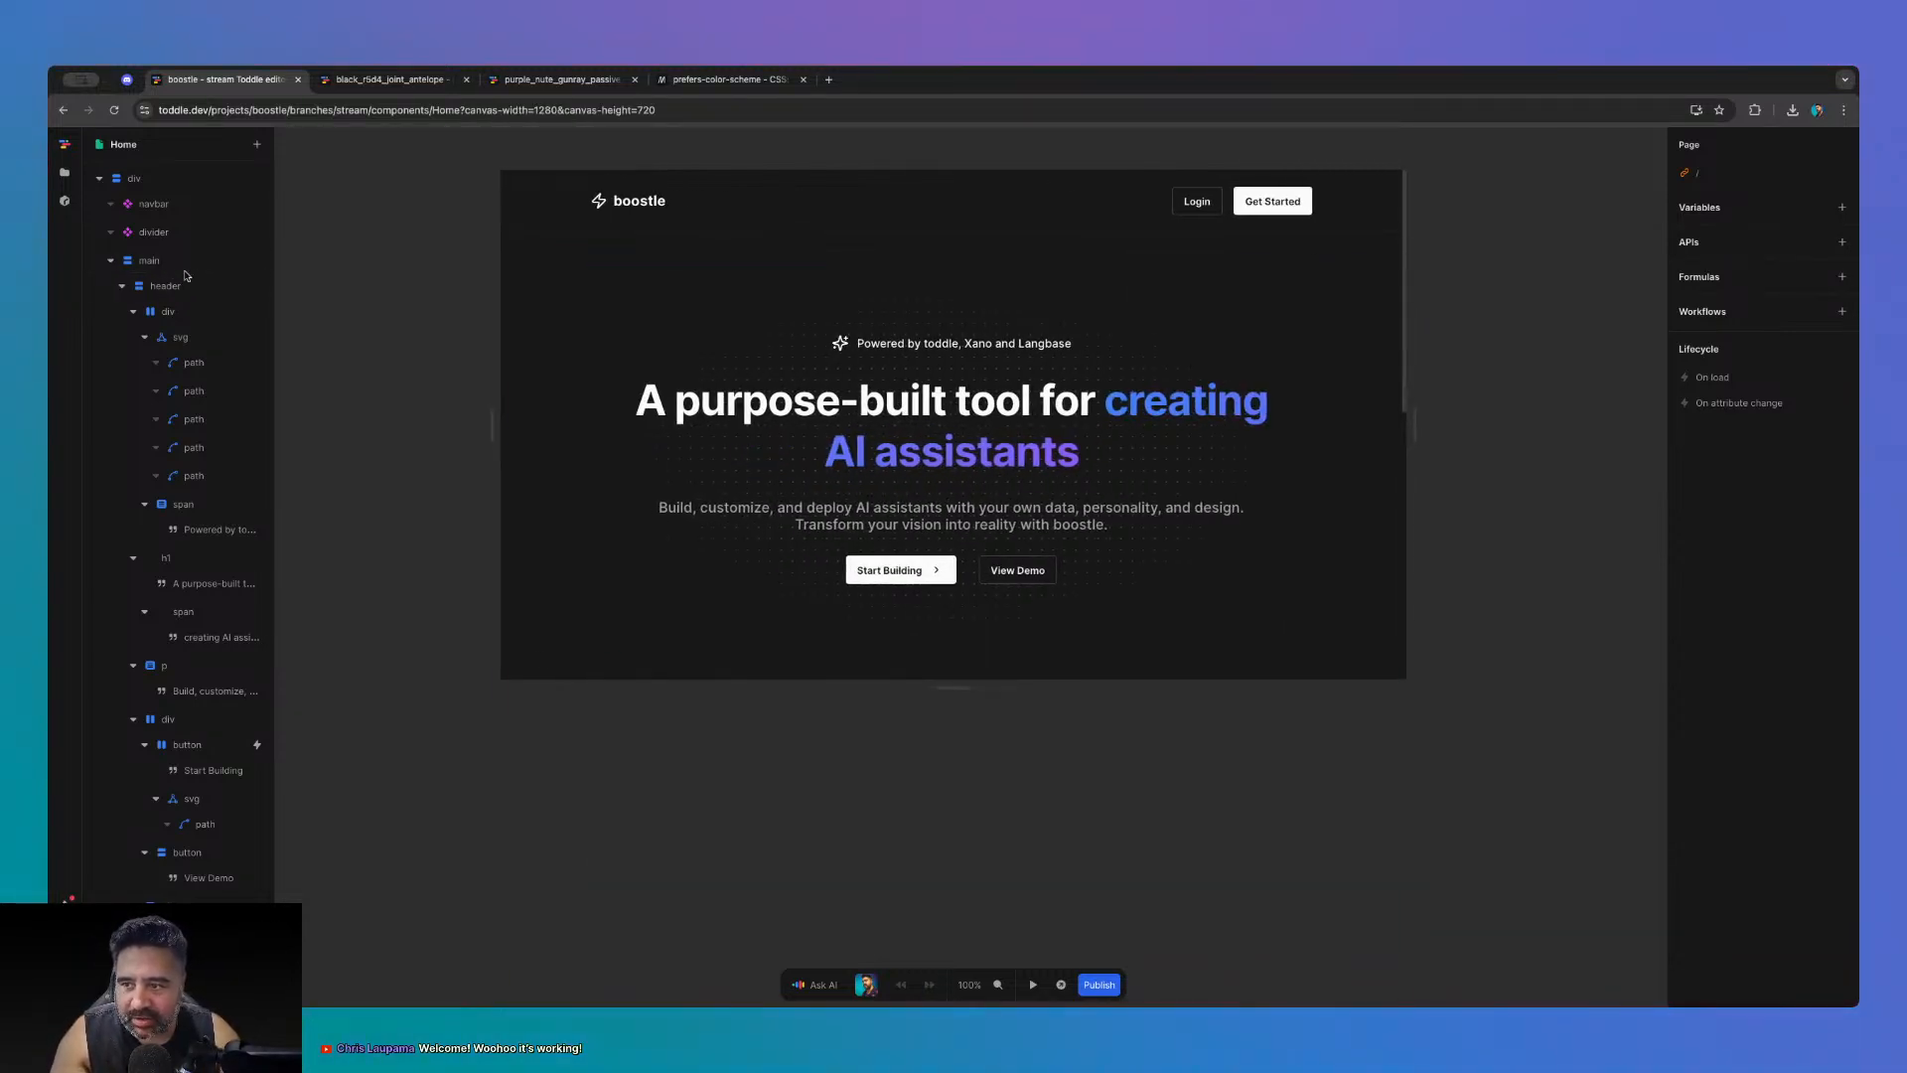
- Scroll through the Home page's lower sections and select the row of three feature cards
{"action": "left_click", "coordinate": [110, 260]}
{"action": "left_click", "coordinate": [110, 260]}
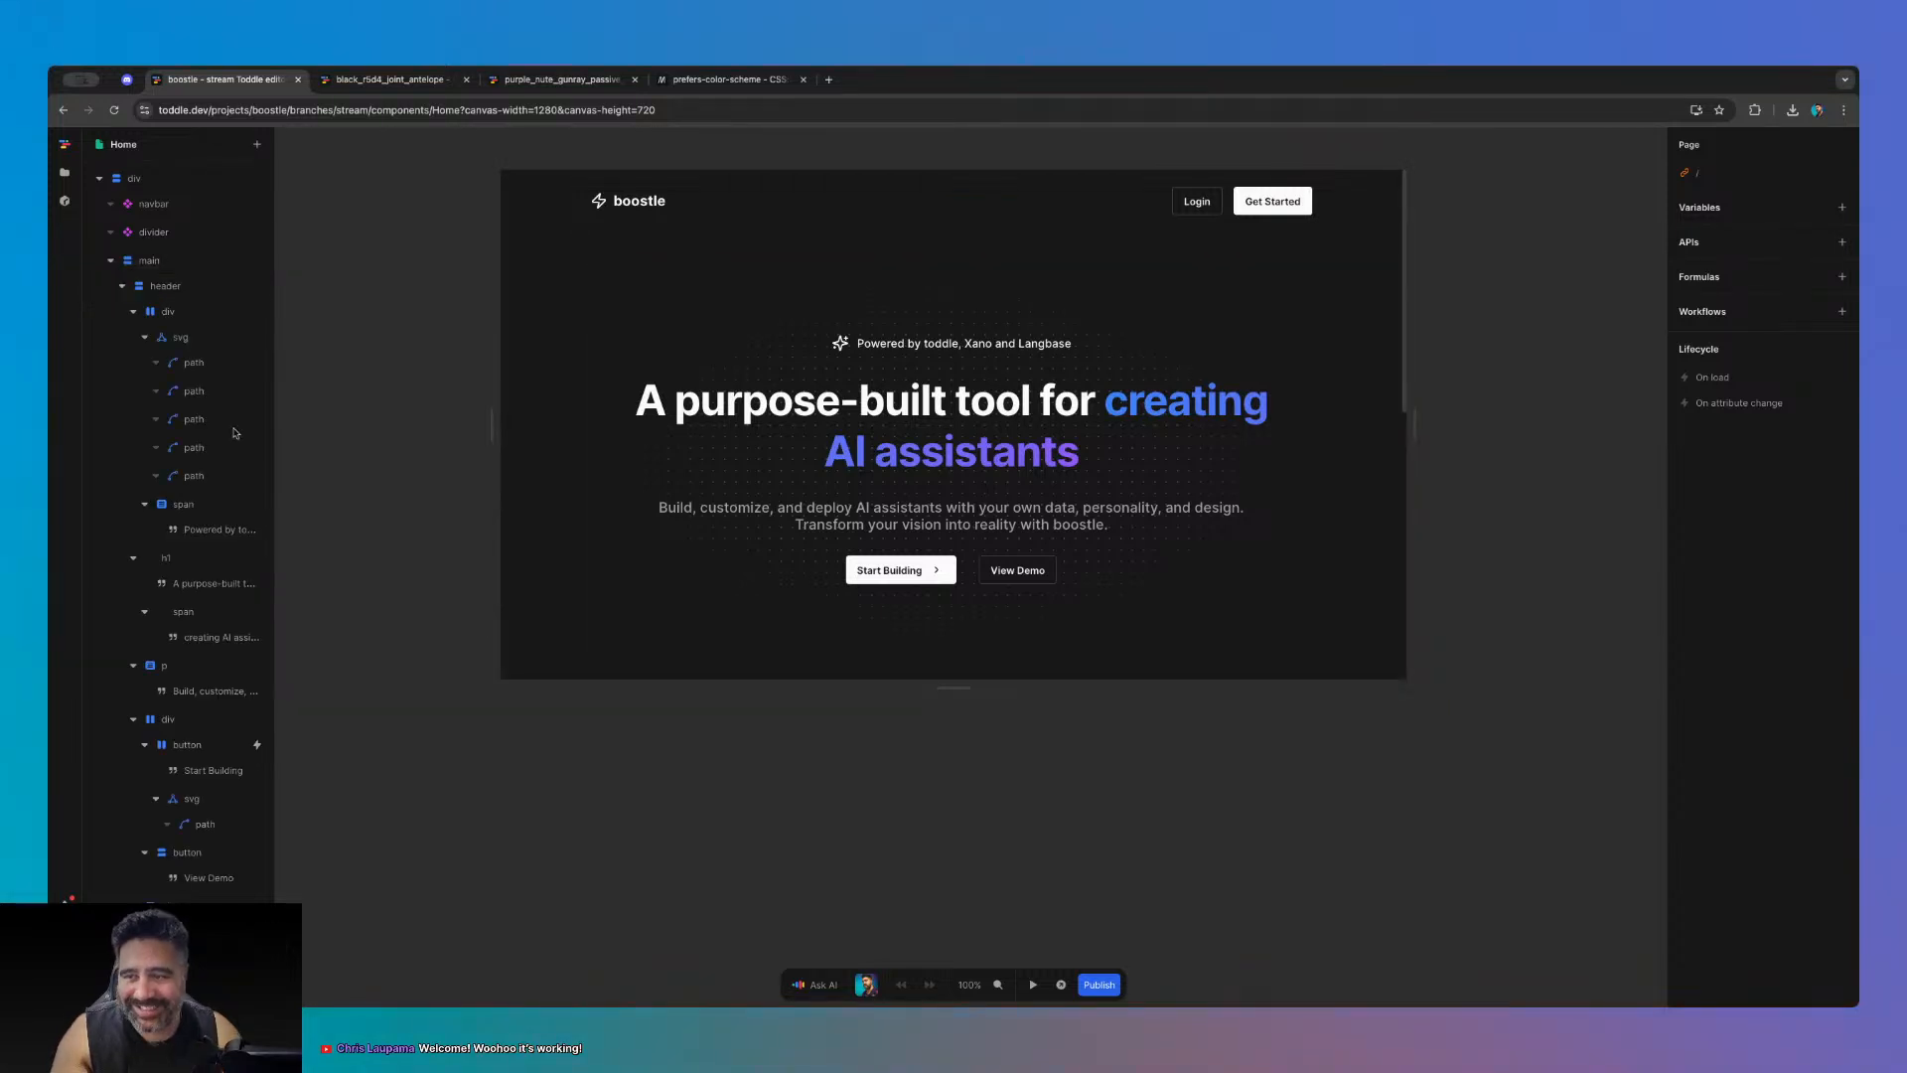
{"action": "scroll", "coordinate": [179, 447], "scroll_direction": "down", "scroll_amount": 10}
{"action": "scroll", "coordinate": [194, 528], "scroll_direction": "up", "scroll_amount": 10}
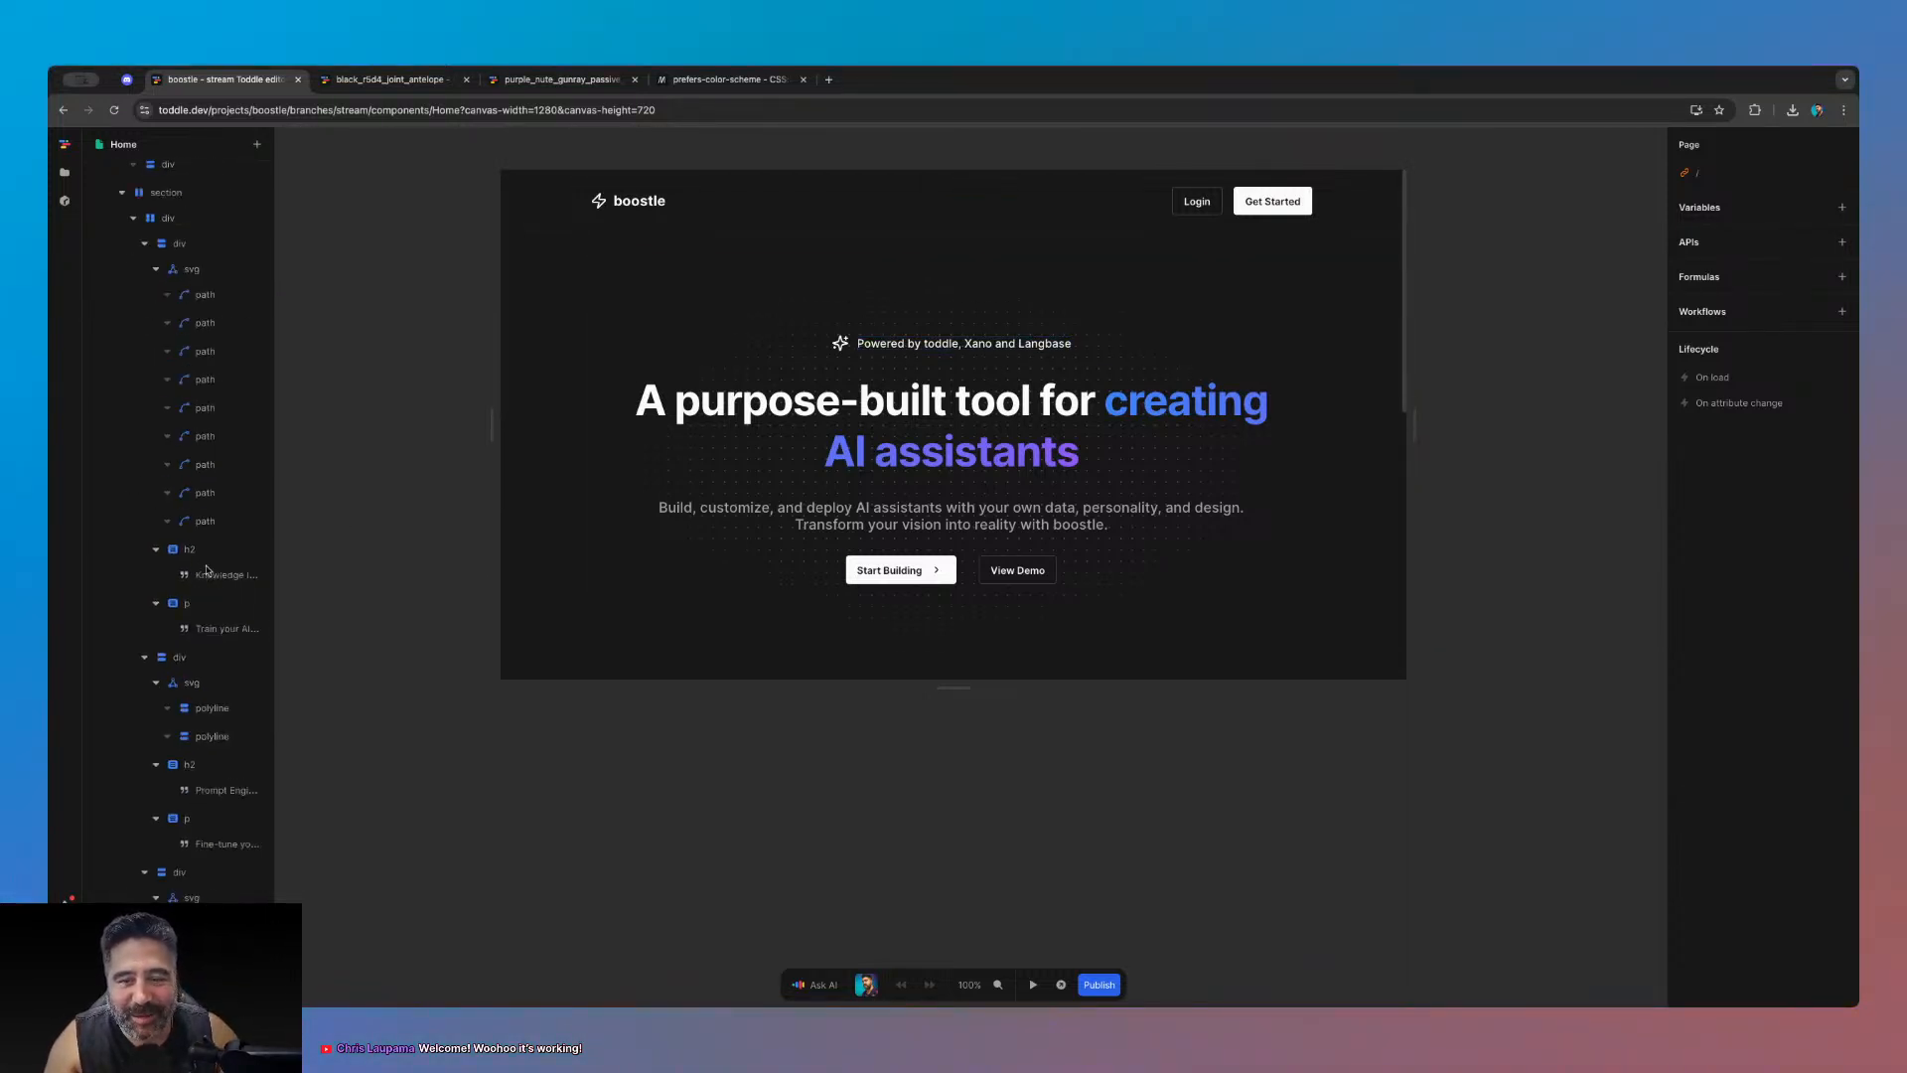
{"action": "scroll", "coordinate": [709, 747], "scroll_direction": "down", "scroll_amount": 5}
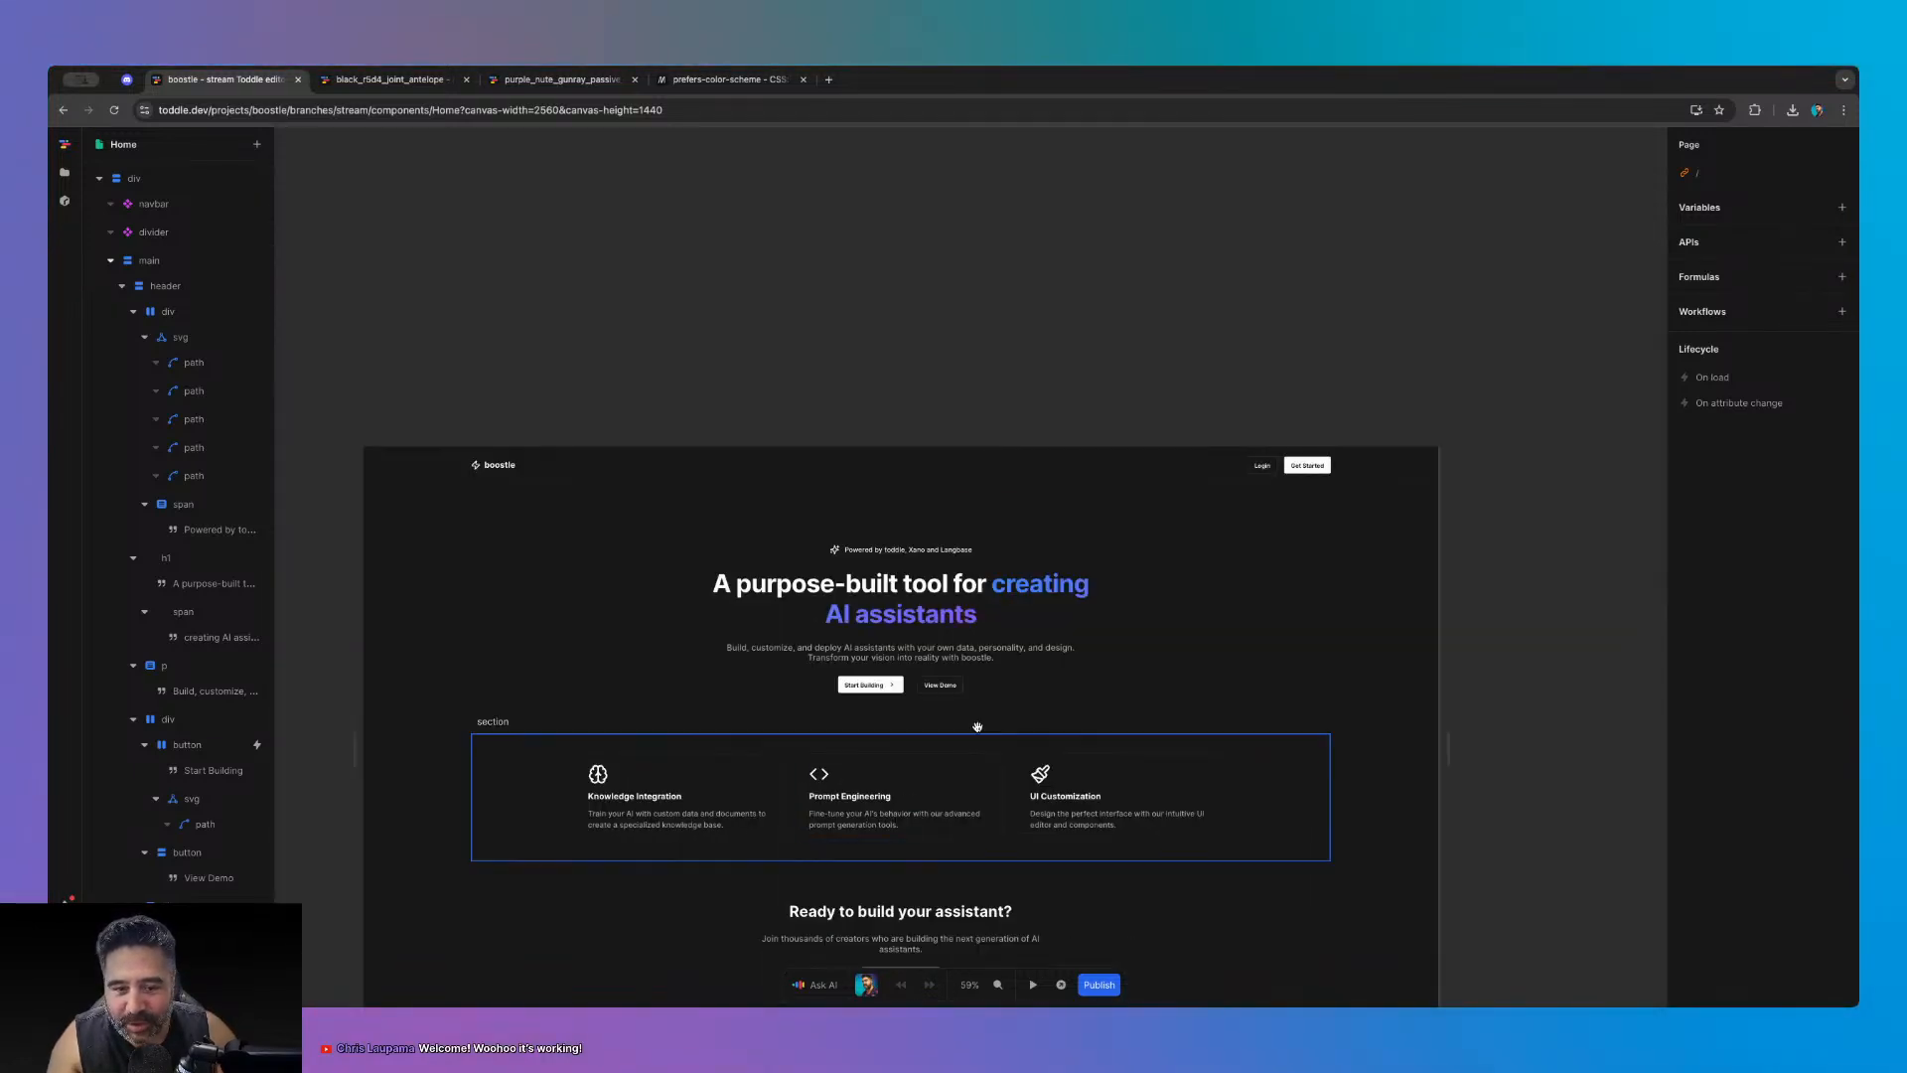
{"action": "left_click_drag", "start_coordinate": [994, 657], "coordinate": [1028, 442]}
{"action": "scroll", "coordinate": [1039, 793], "scroll_direction": "up", "scroll_amount": 1}
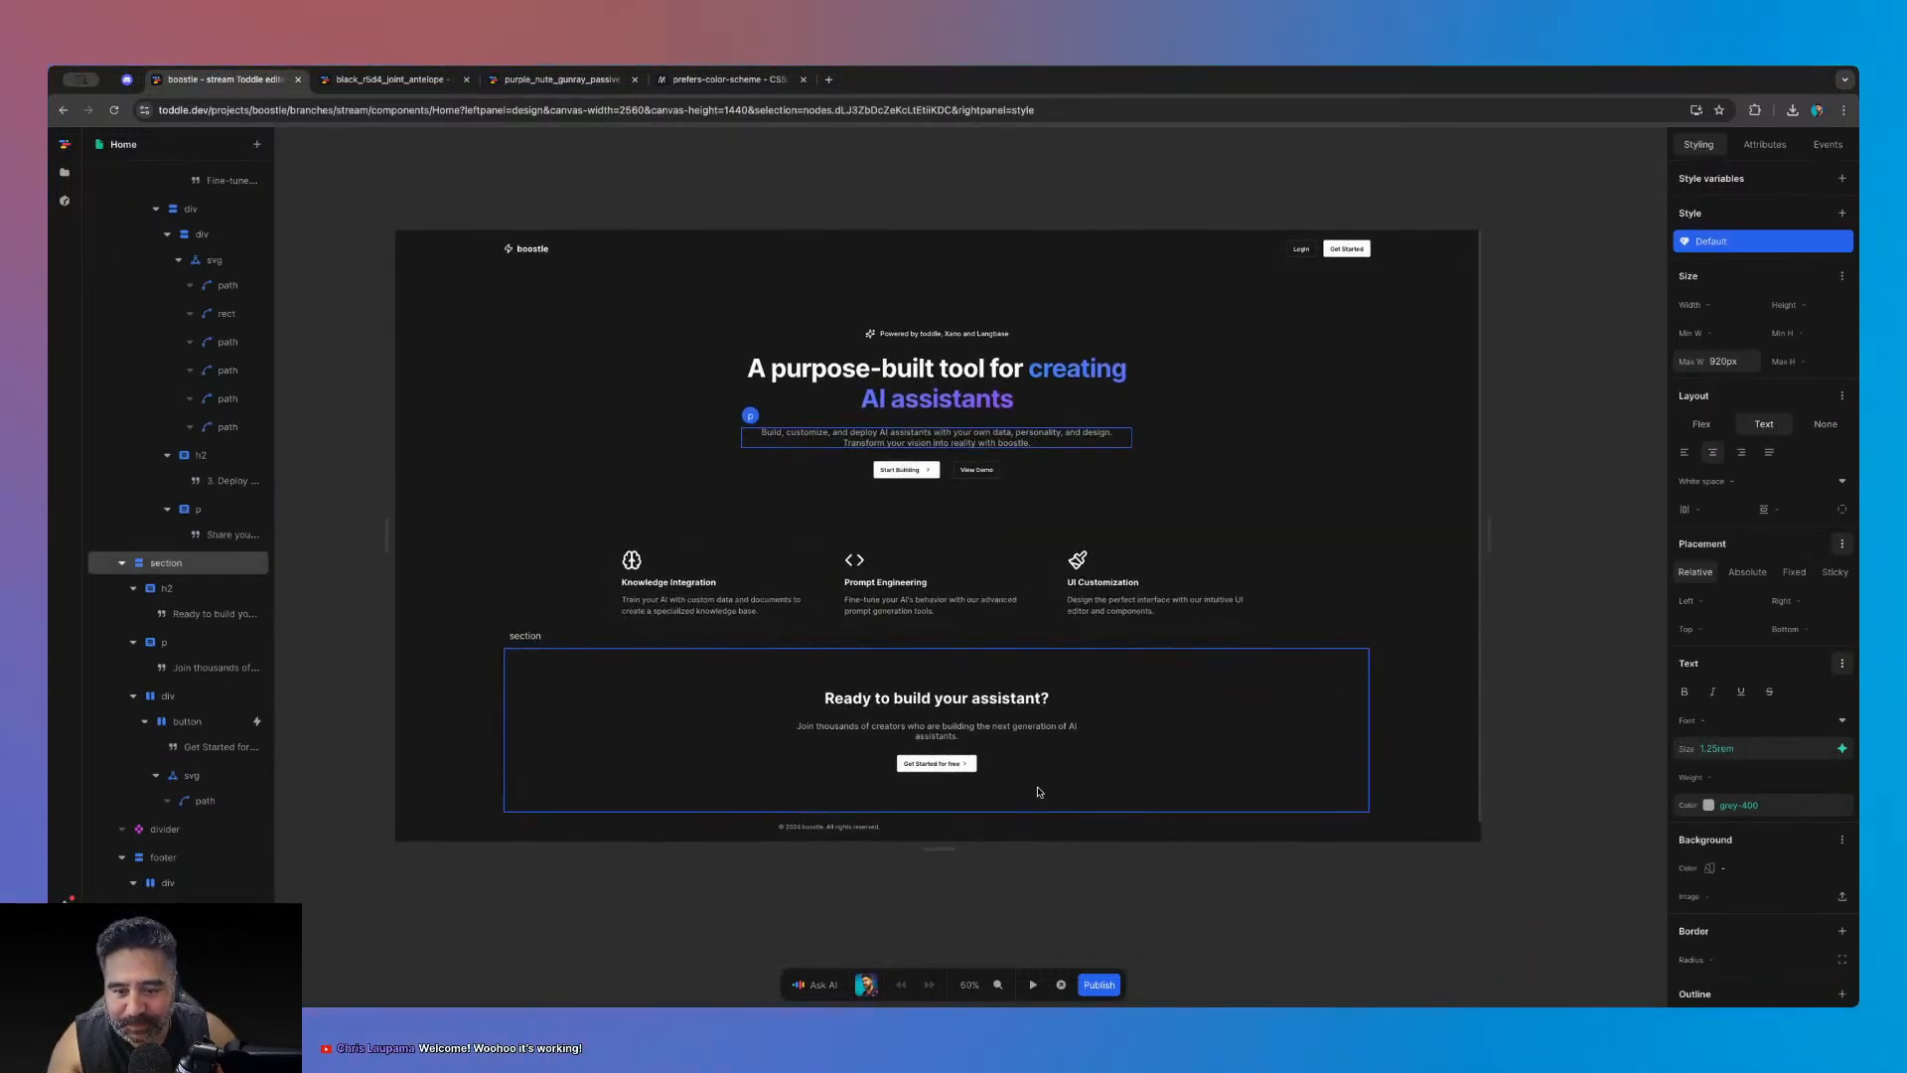
{"action": "scroll", "coordinate": [1038, 792], "scroll_direction": "up", "scroll_amount": 2}
{"action": "left_click", "coordinate": [1166, 945]}
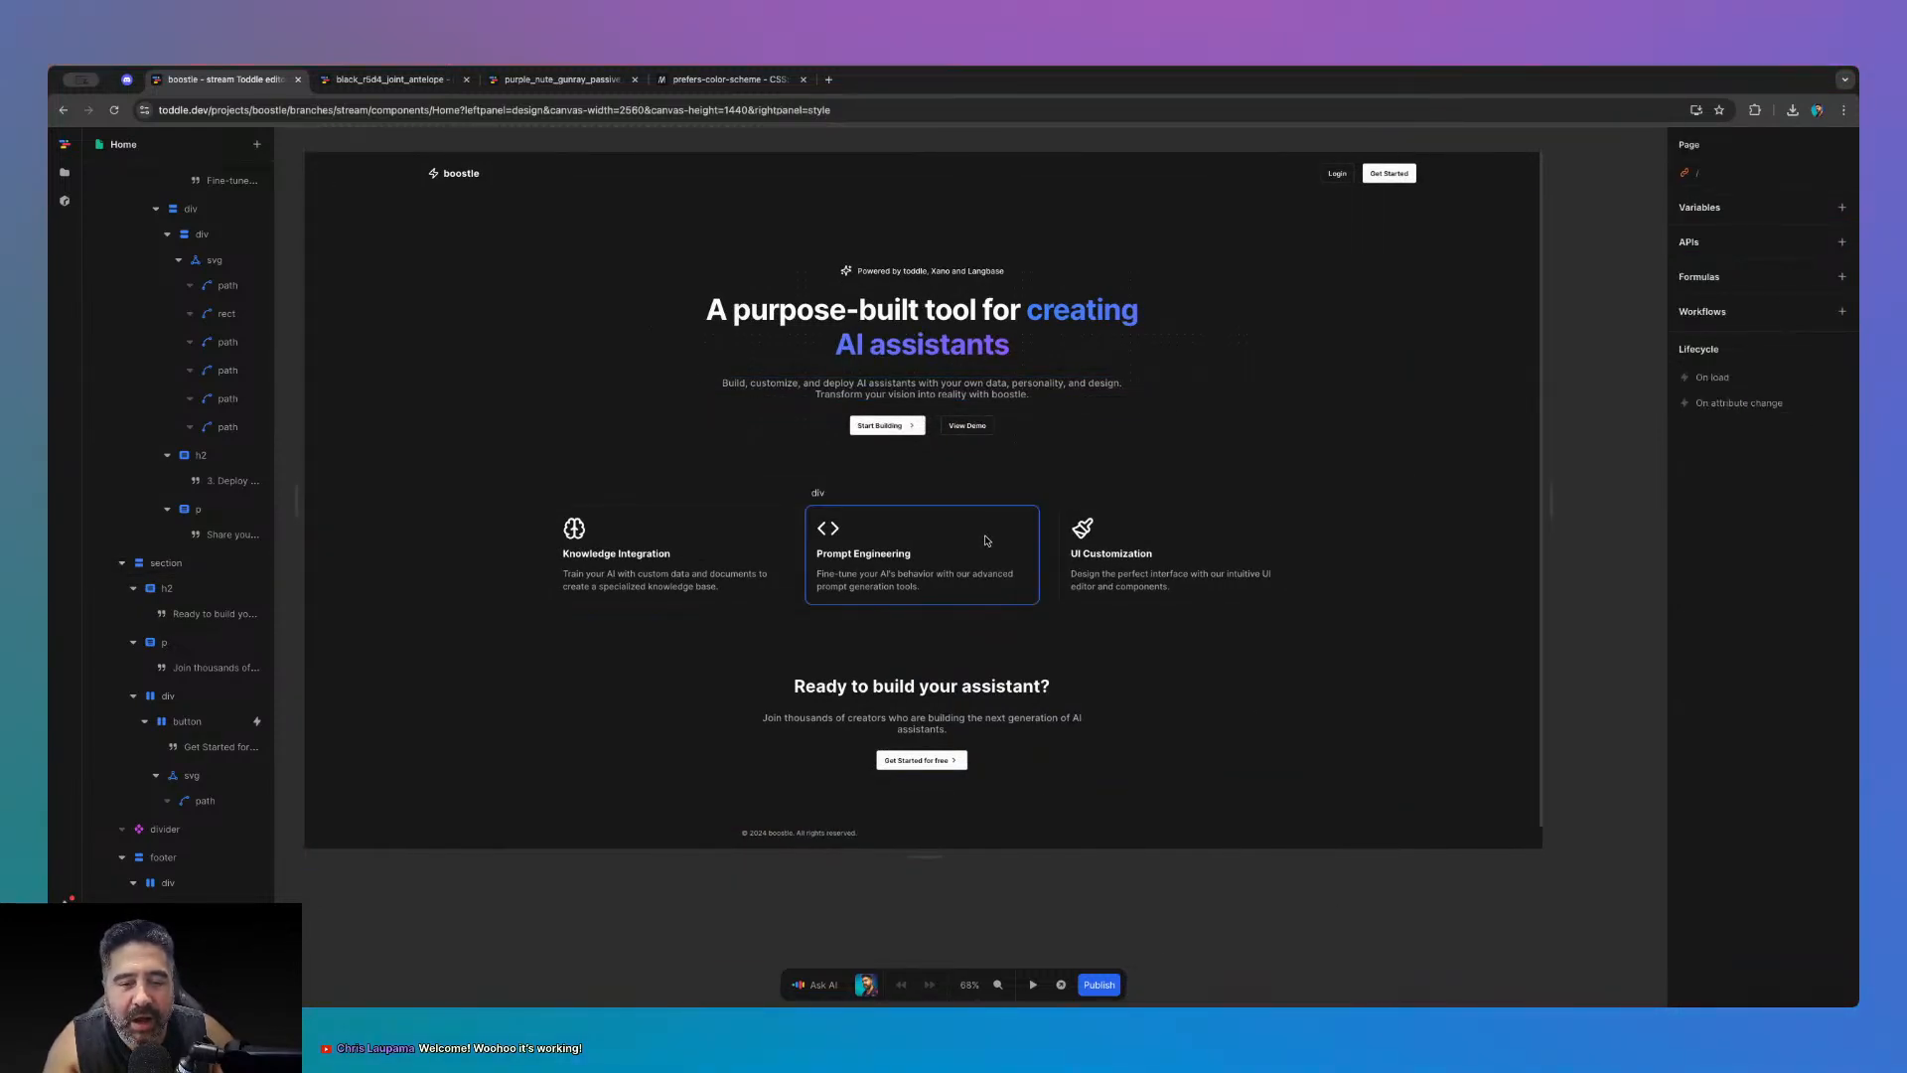
{"action": "left_click", "coordinate": [1050, 545]}
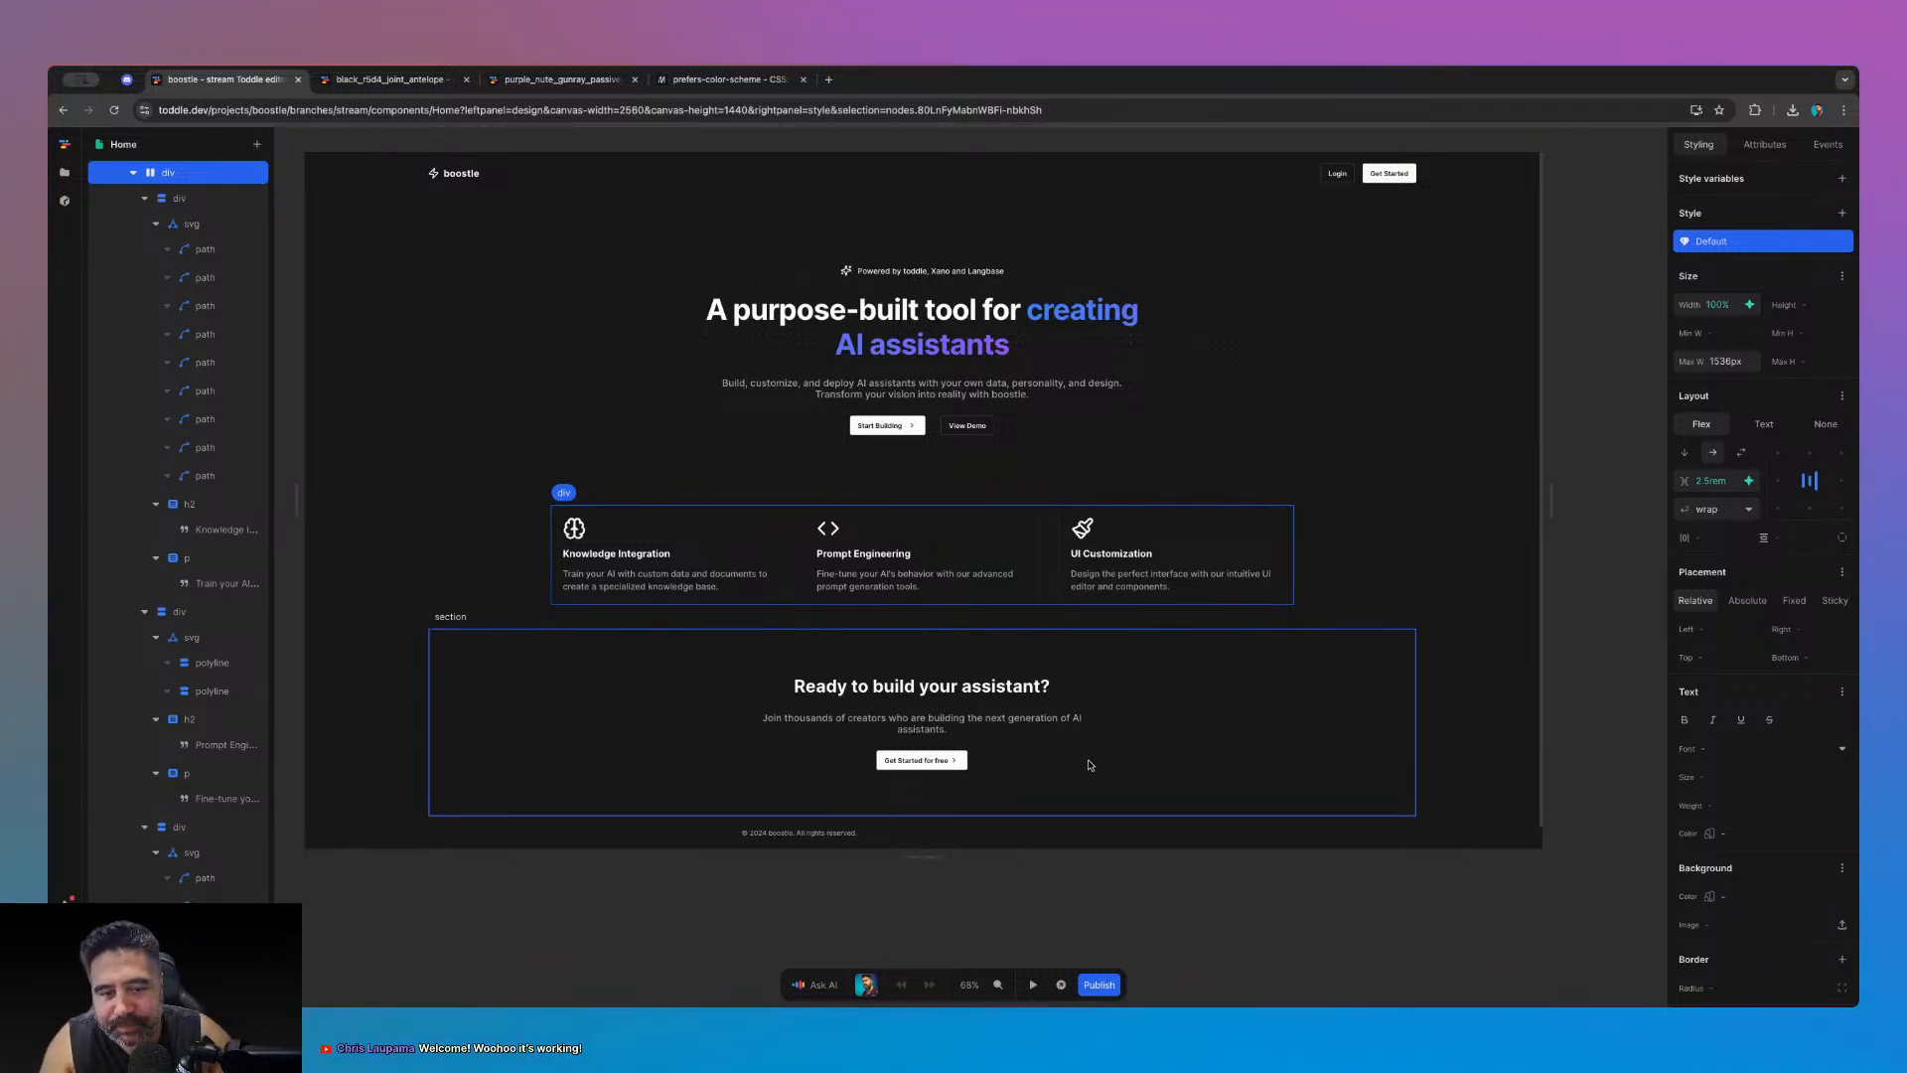
- Switch the canvas to 2560×1440 and select the header and its parent main element
{"action": "key", "text": "1"}
{"action": "key", "text": "3"}
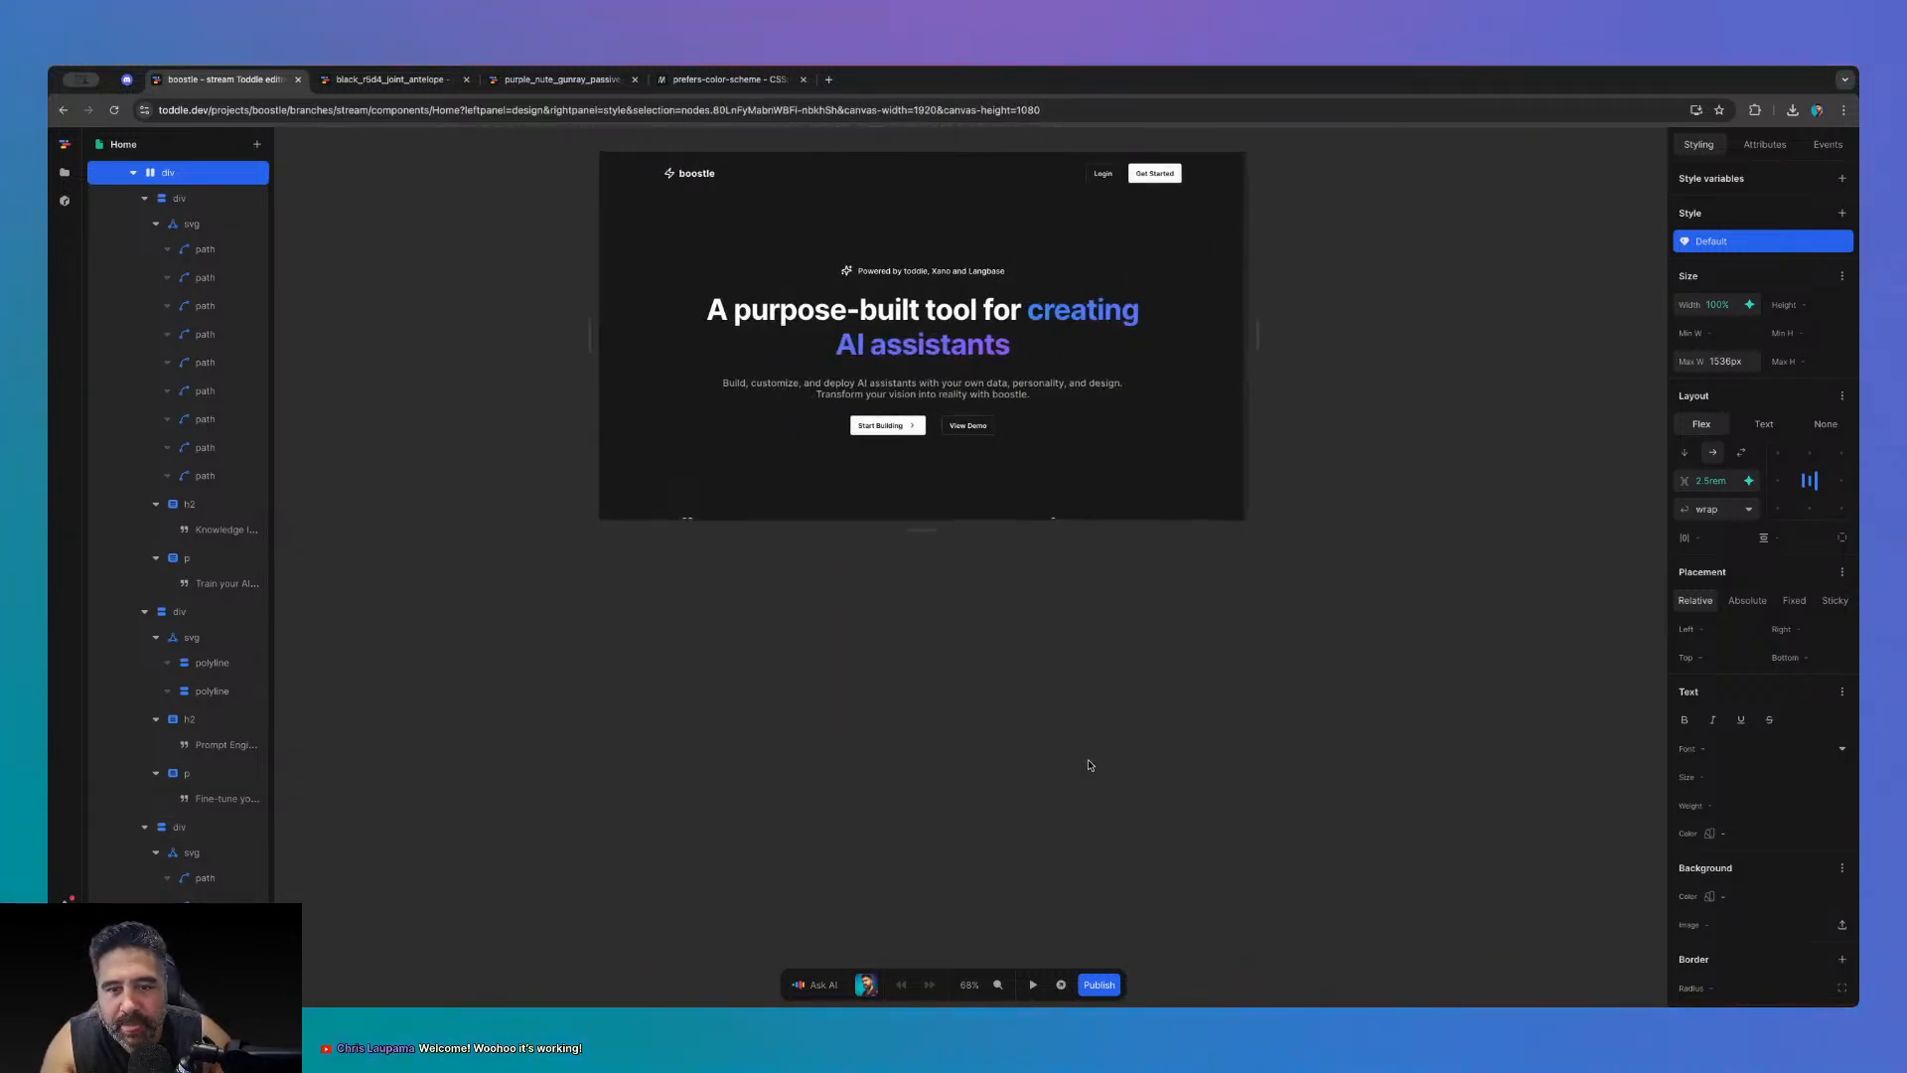
{"action": "key", "text": "4"}
{"action": "left_click", "coordinate": [1588, 374]}
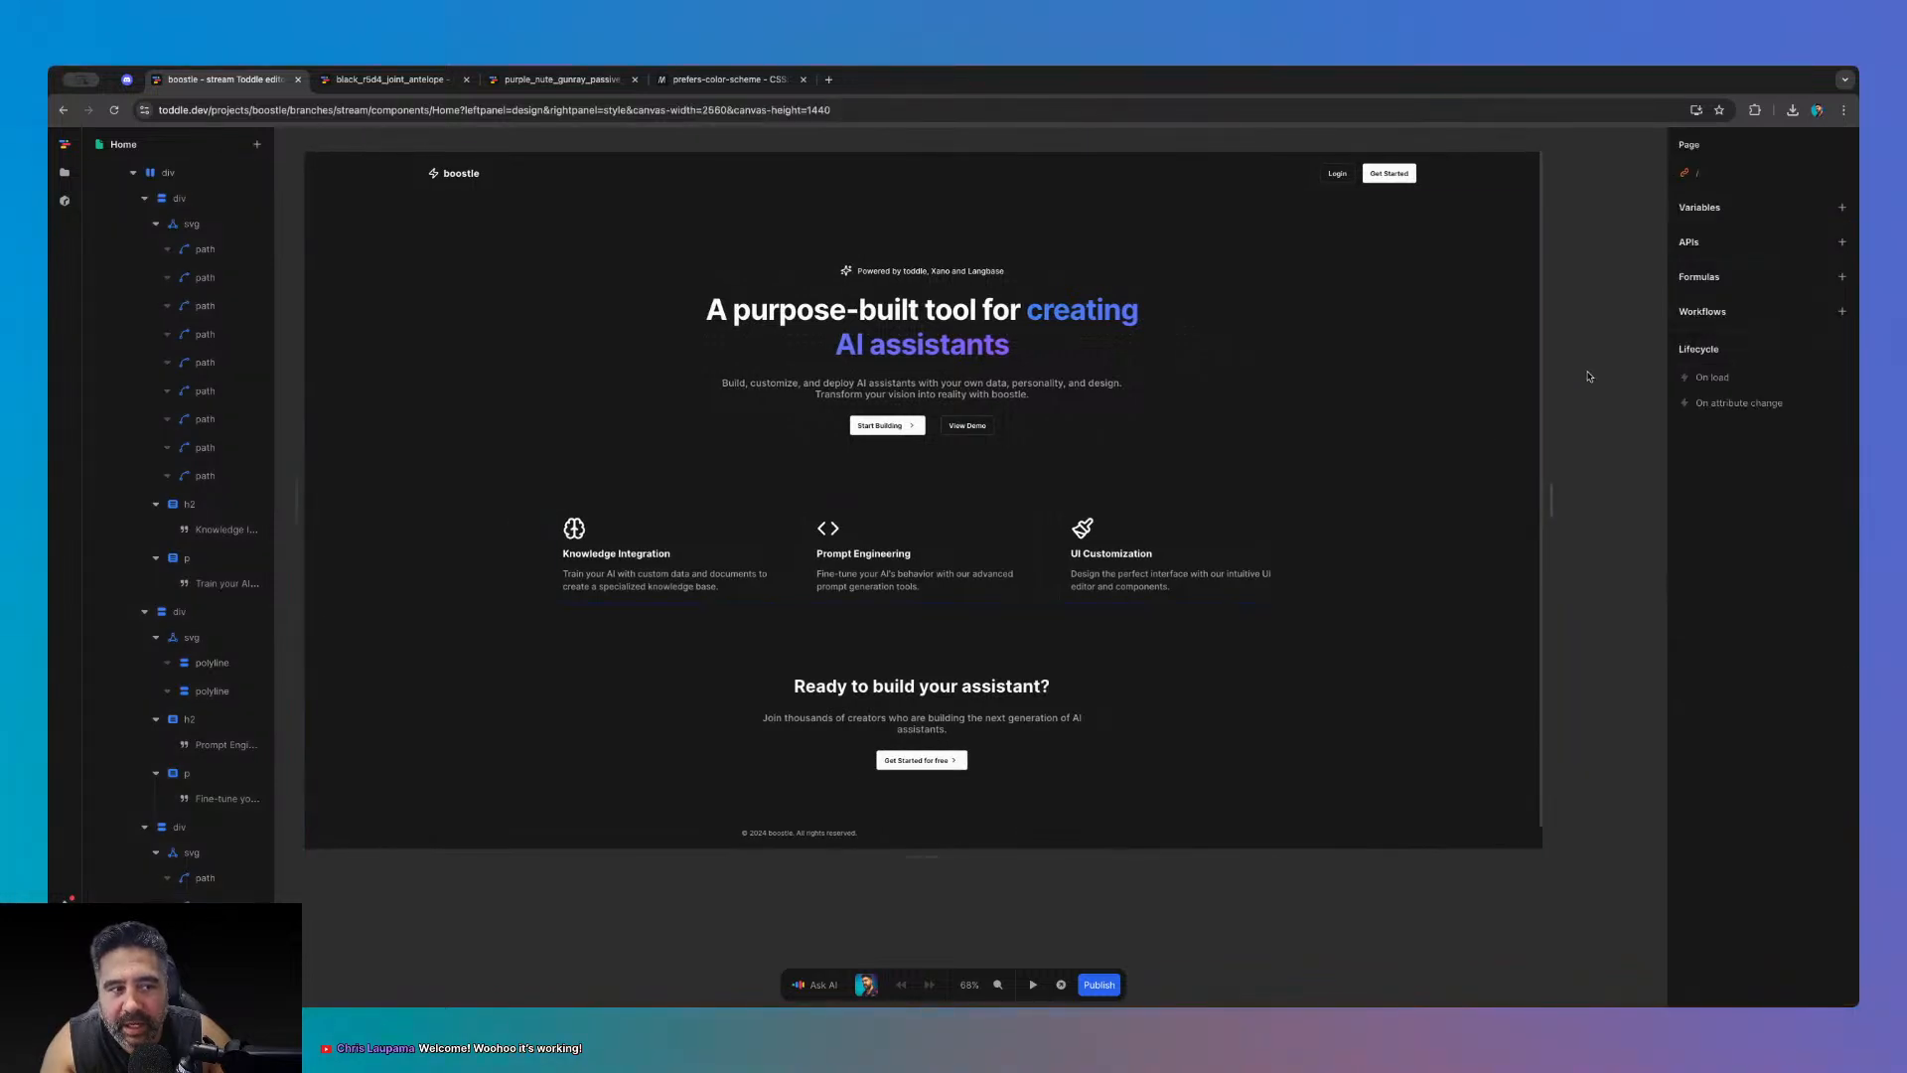
{"action": "left_click", "coordinate": [1394, 411]}
{"action": "left_click", "coordinate": [1477, 414]}
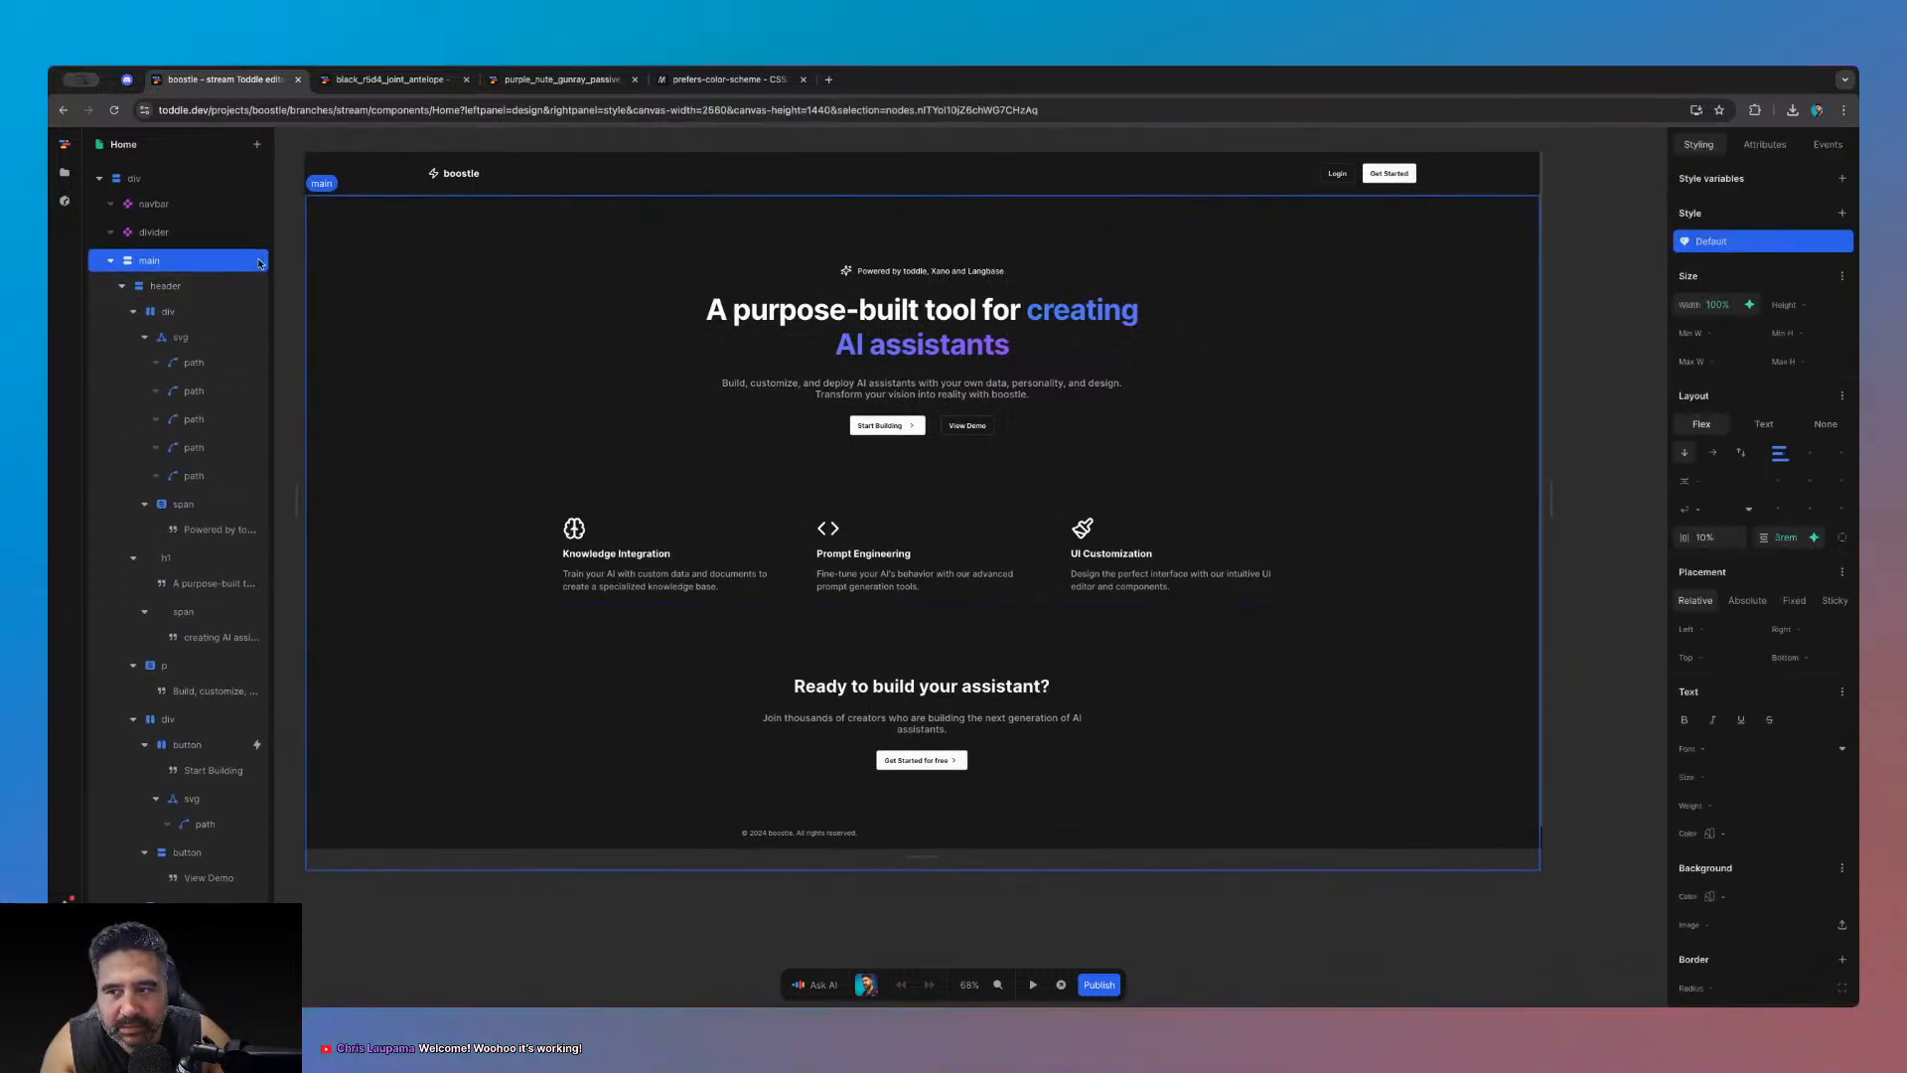
{"action": "left_click", "coordinate": [112, 260]}
{"action": "left_click", "coordinate": [65, 172]}
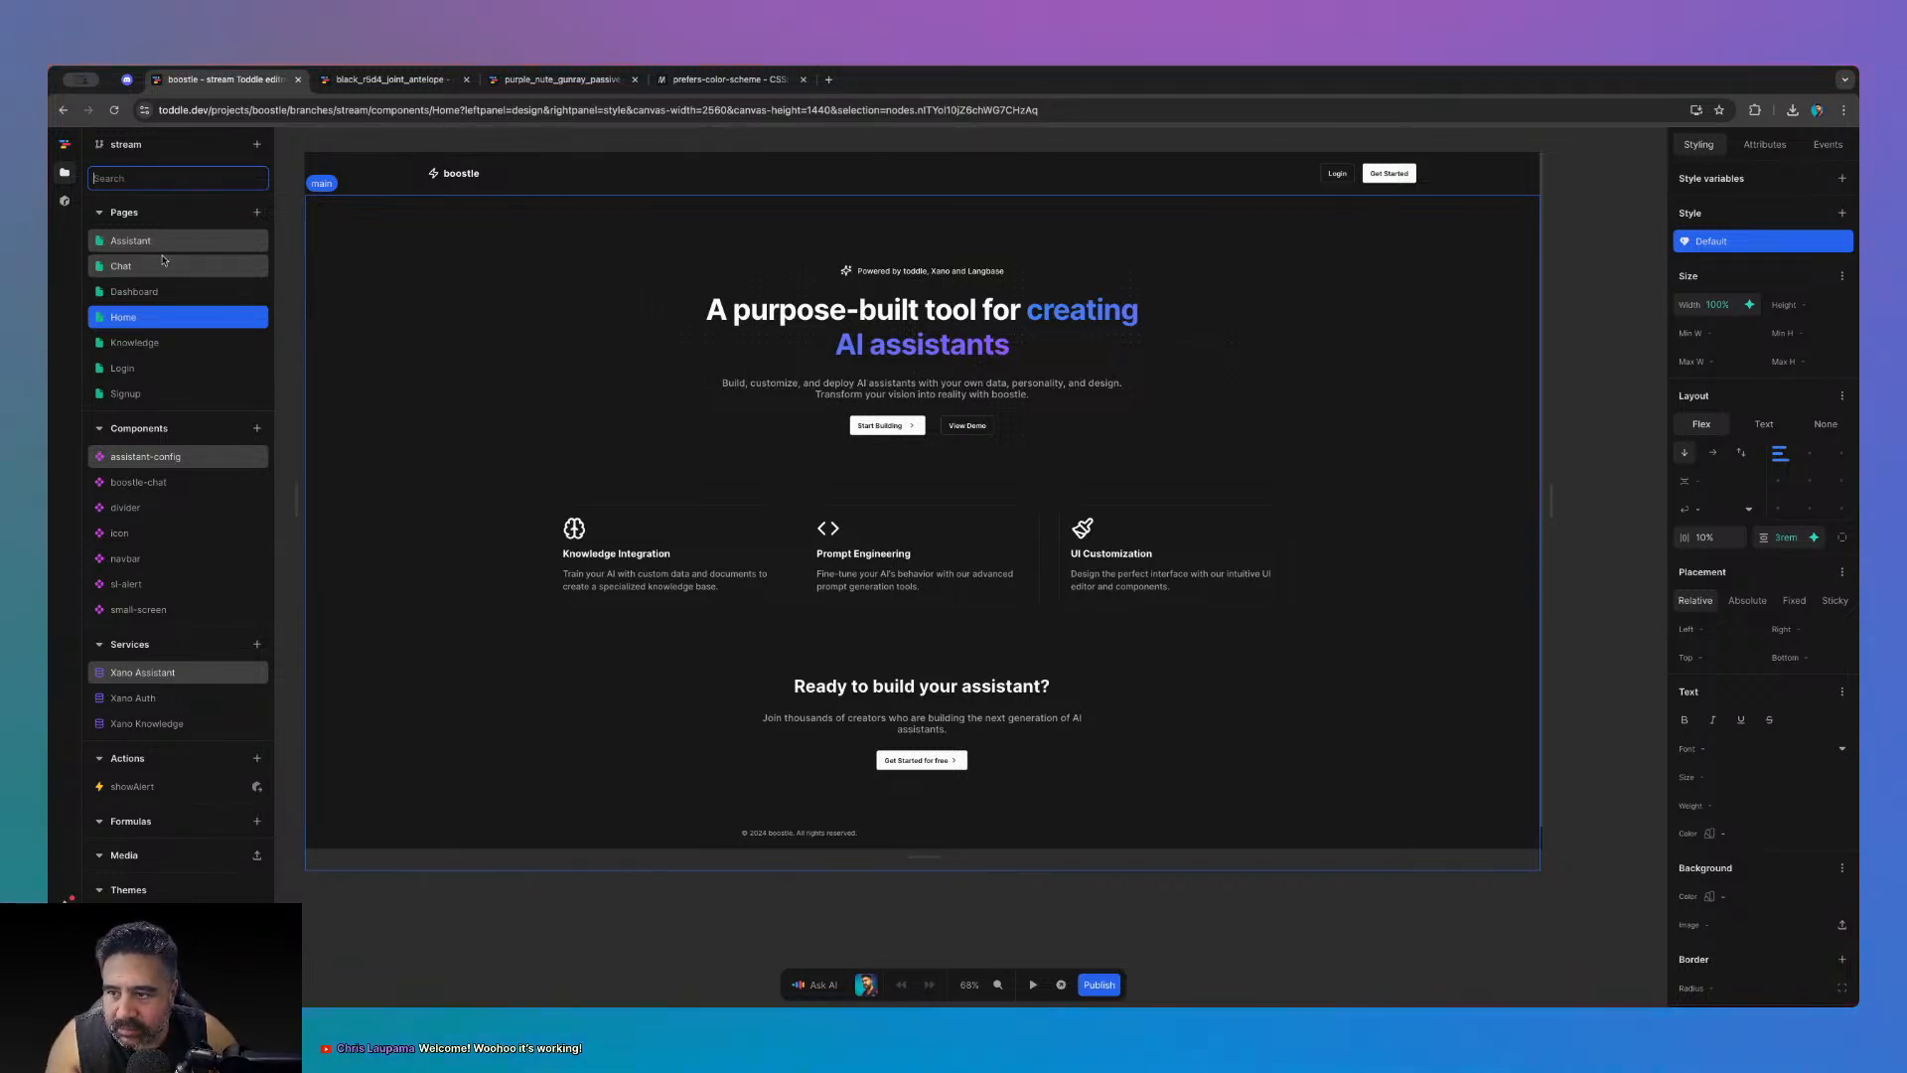
- Open Signup, Login (checking its element tree), Dashboard, Chat, and finally the Assistant page
{"action": "left_click", "coordinate": [125, 393]}
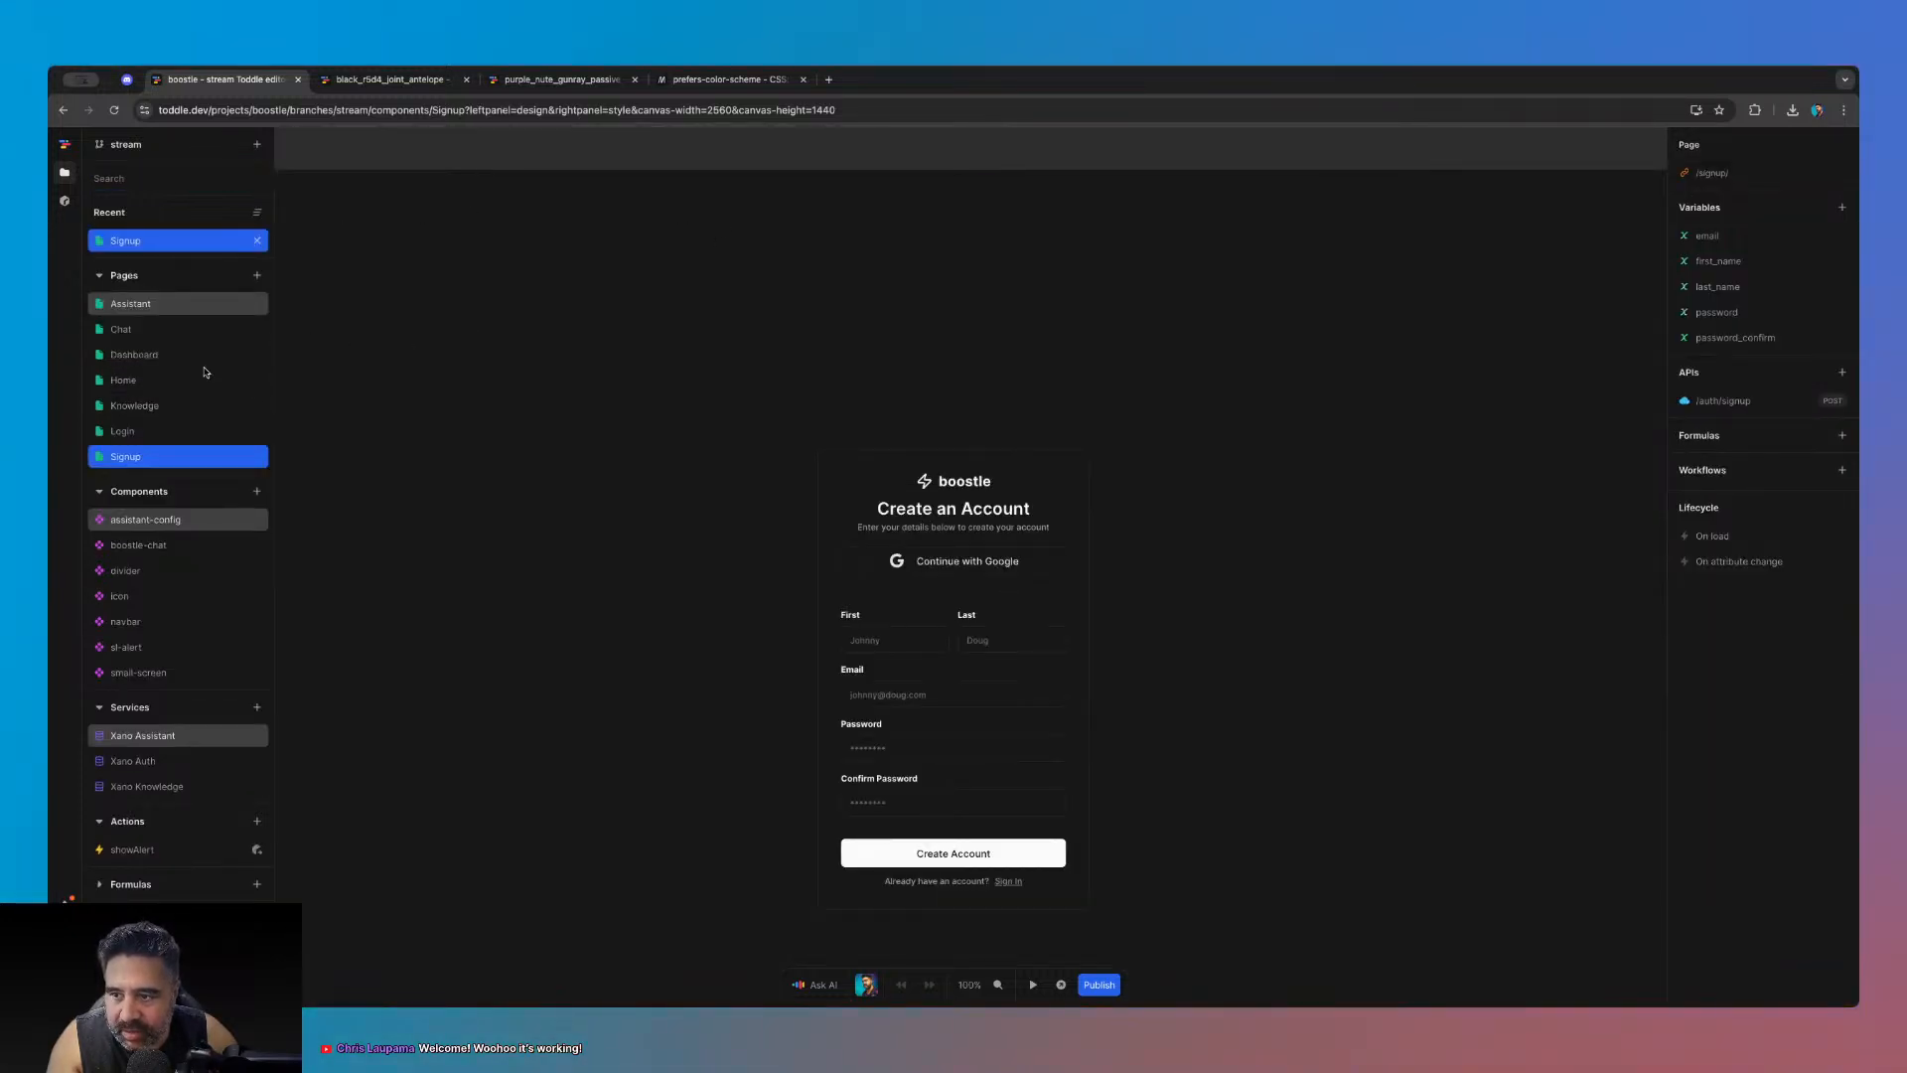
{"action": "left_click", "coordinate": [122, 431]}
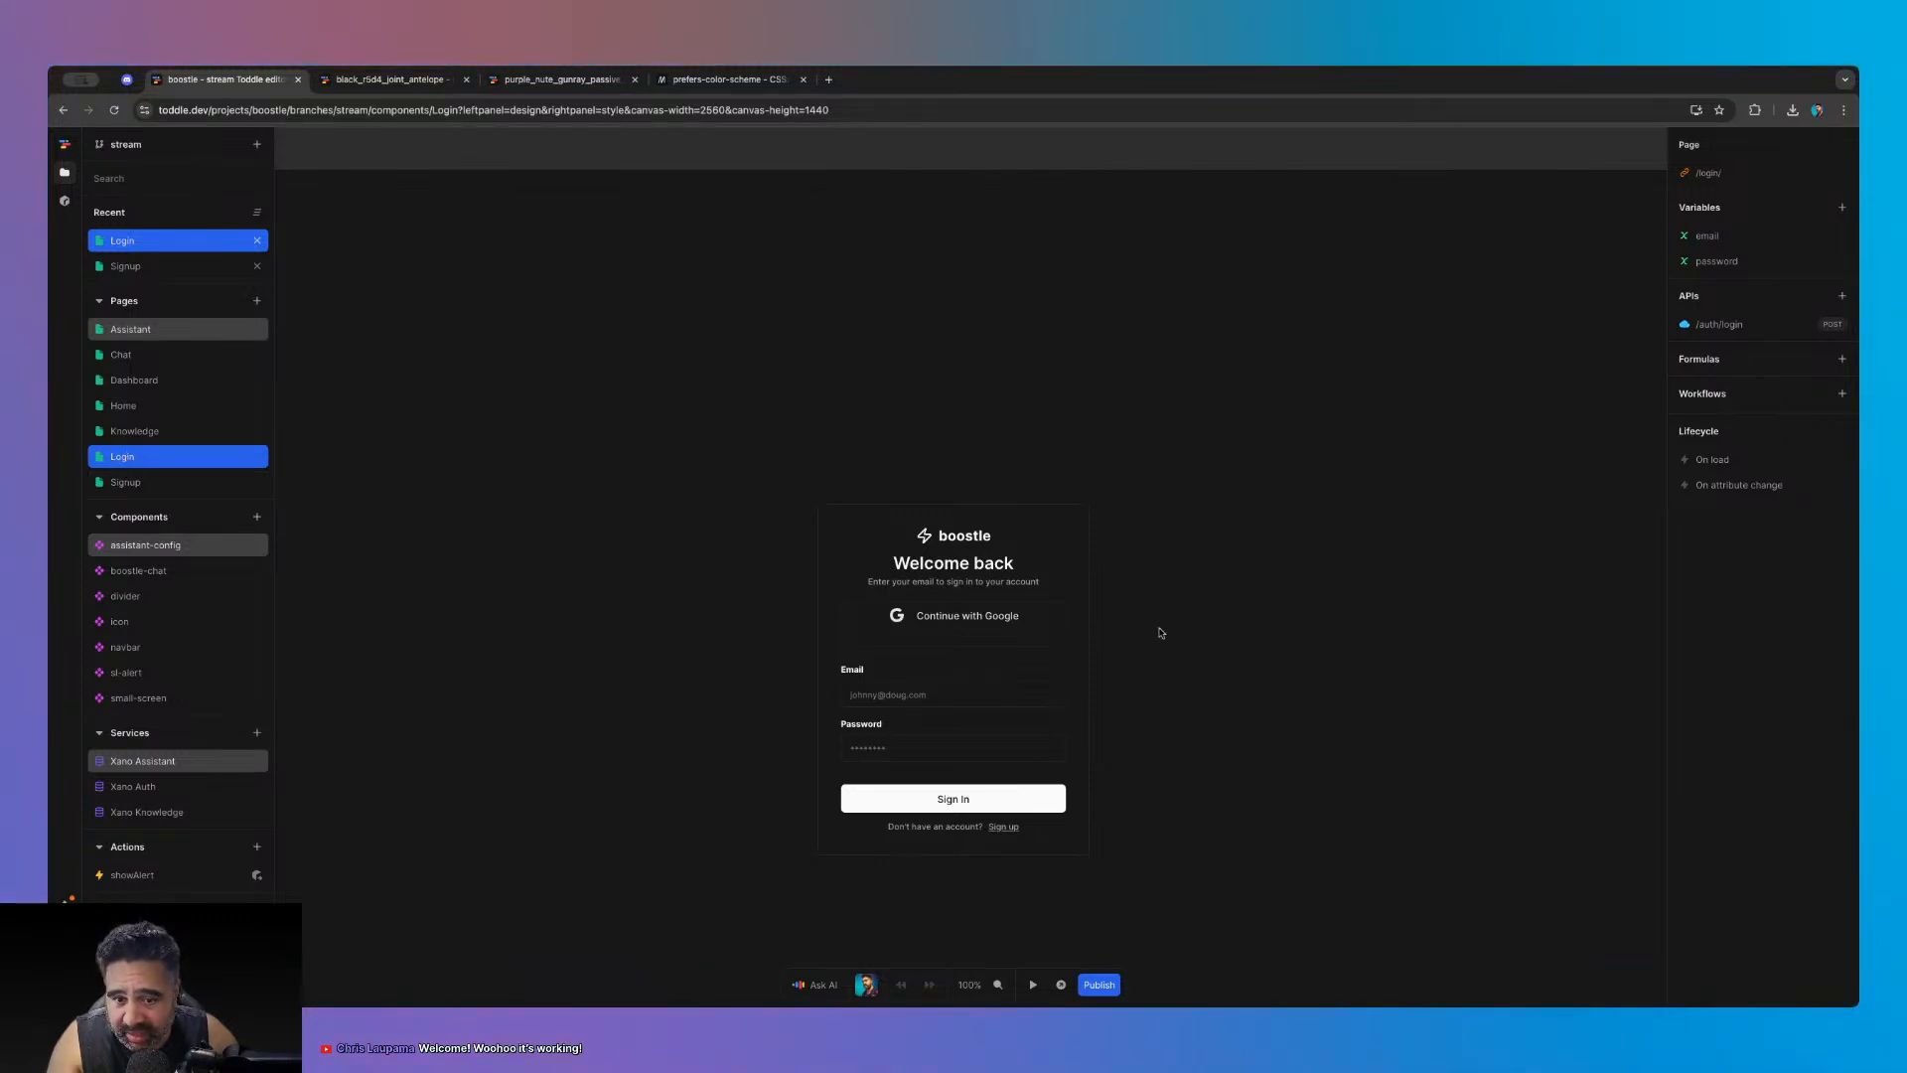
{"action": "left_click", "coordinate": [1267, 772]}
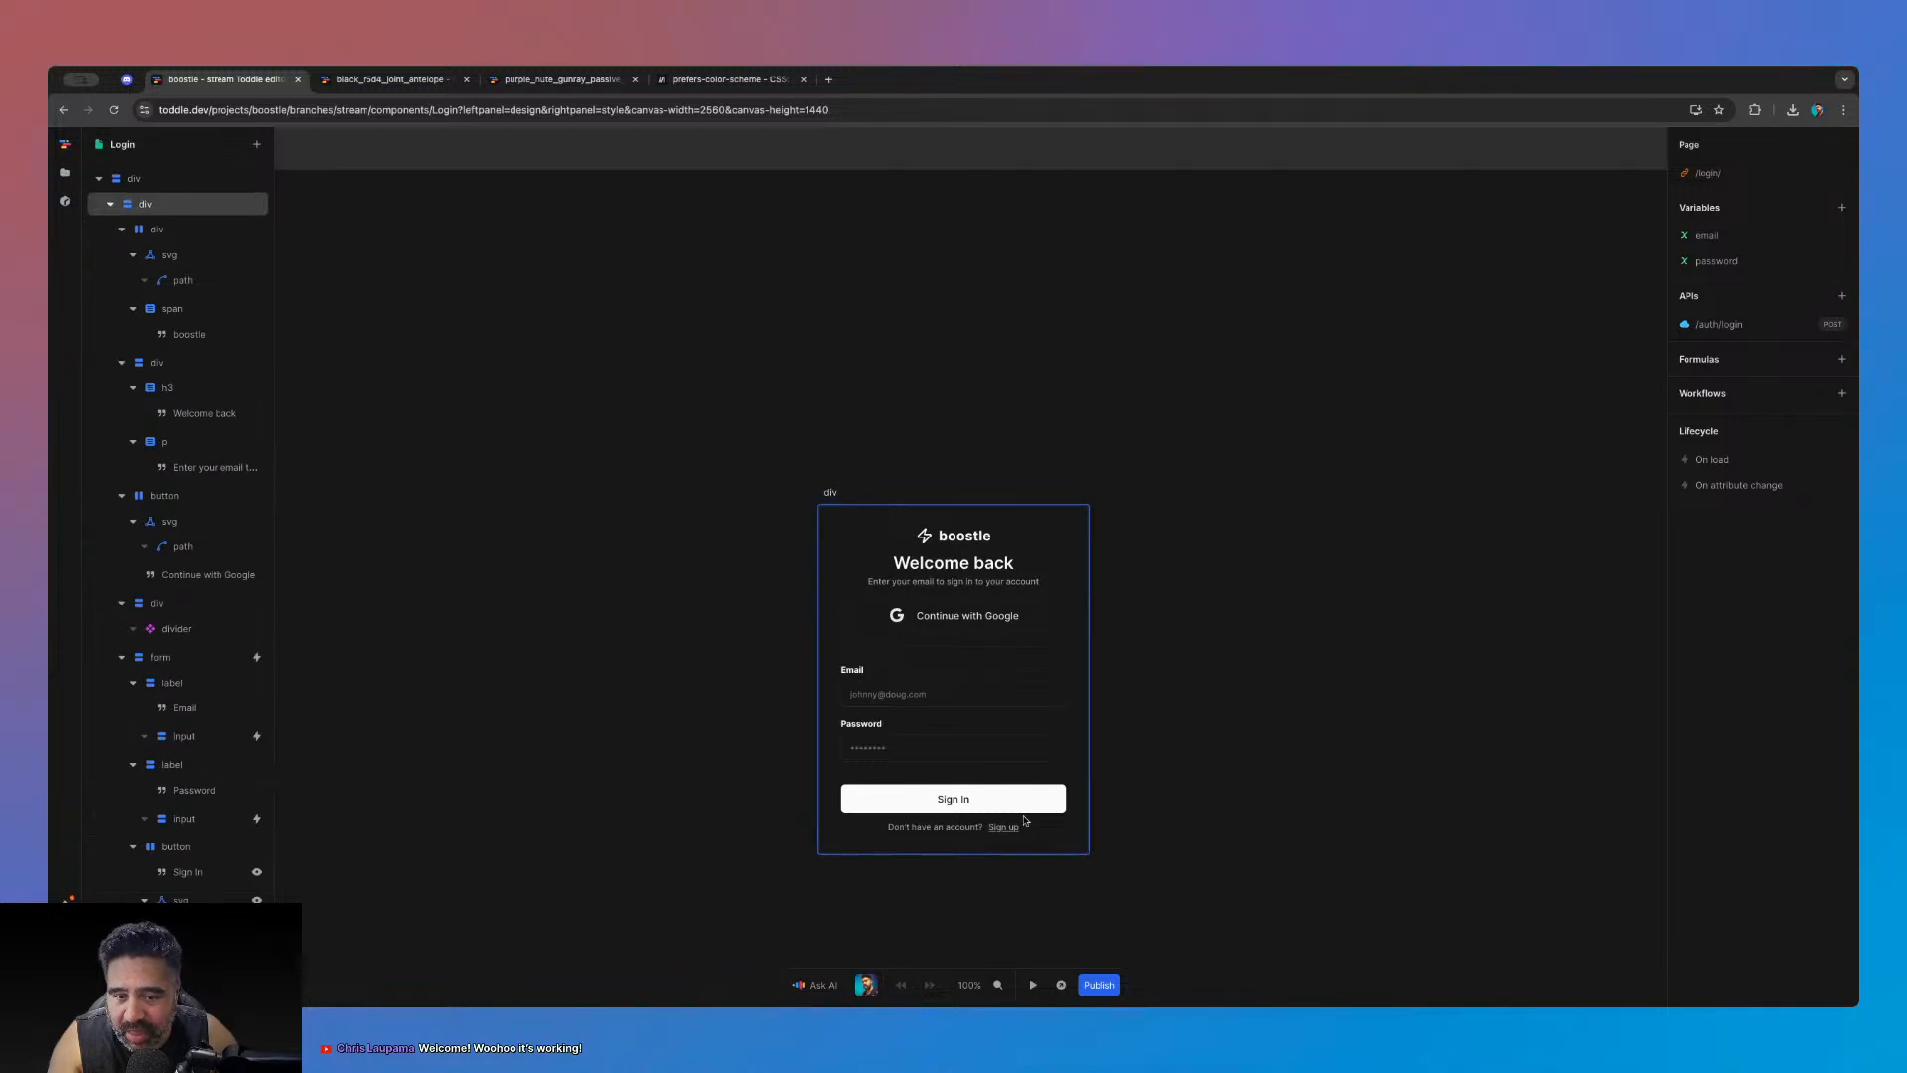
{"action": "left_click", "coordinate": [65, 173]}
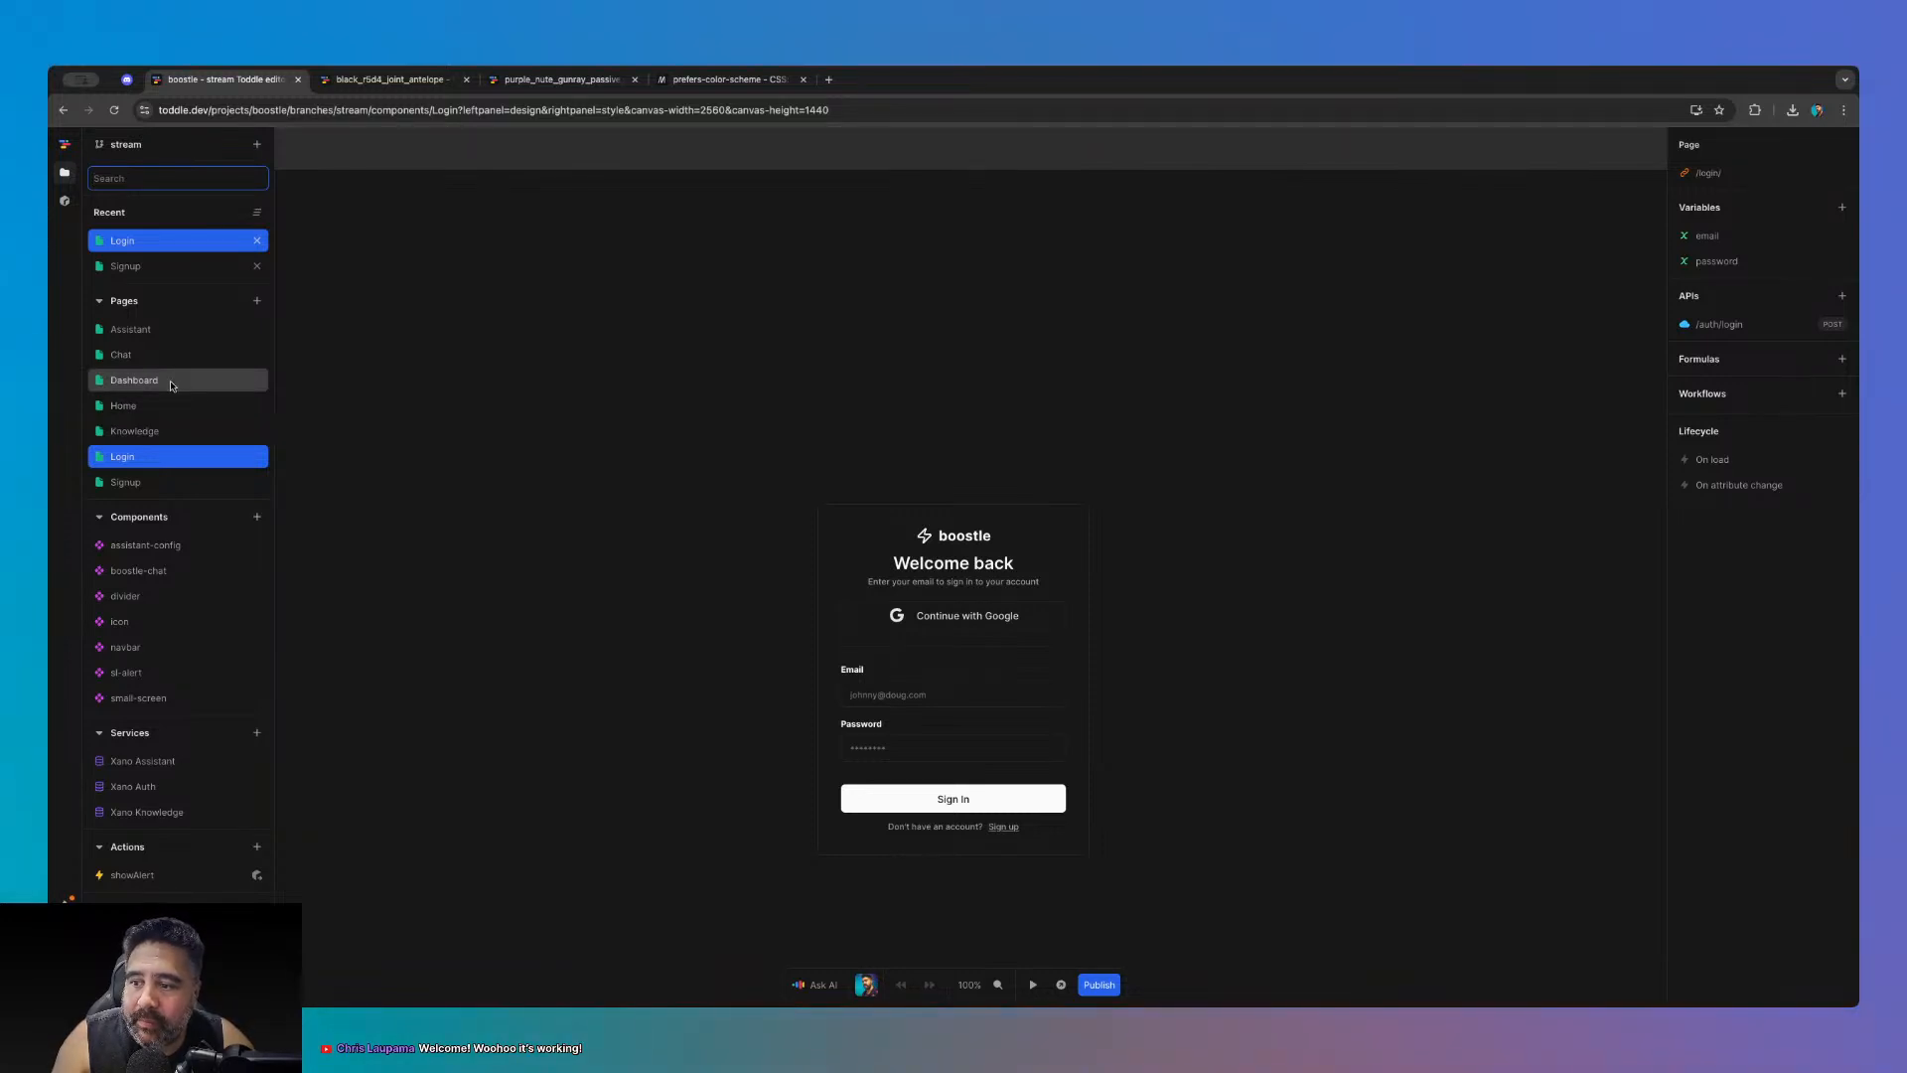
{"action": "left_click", "coordinate": [171, 382]}
{"action": "left_click", "coordinate": [170, 382]}
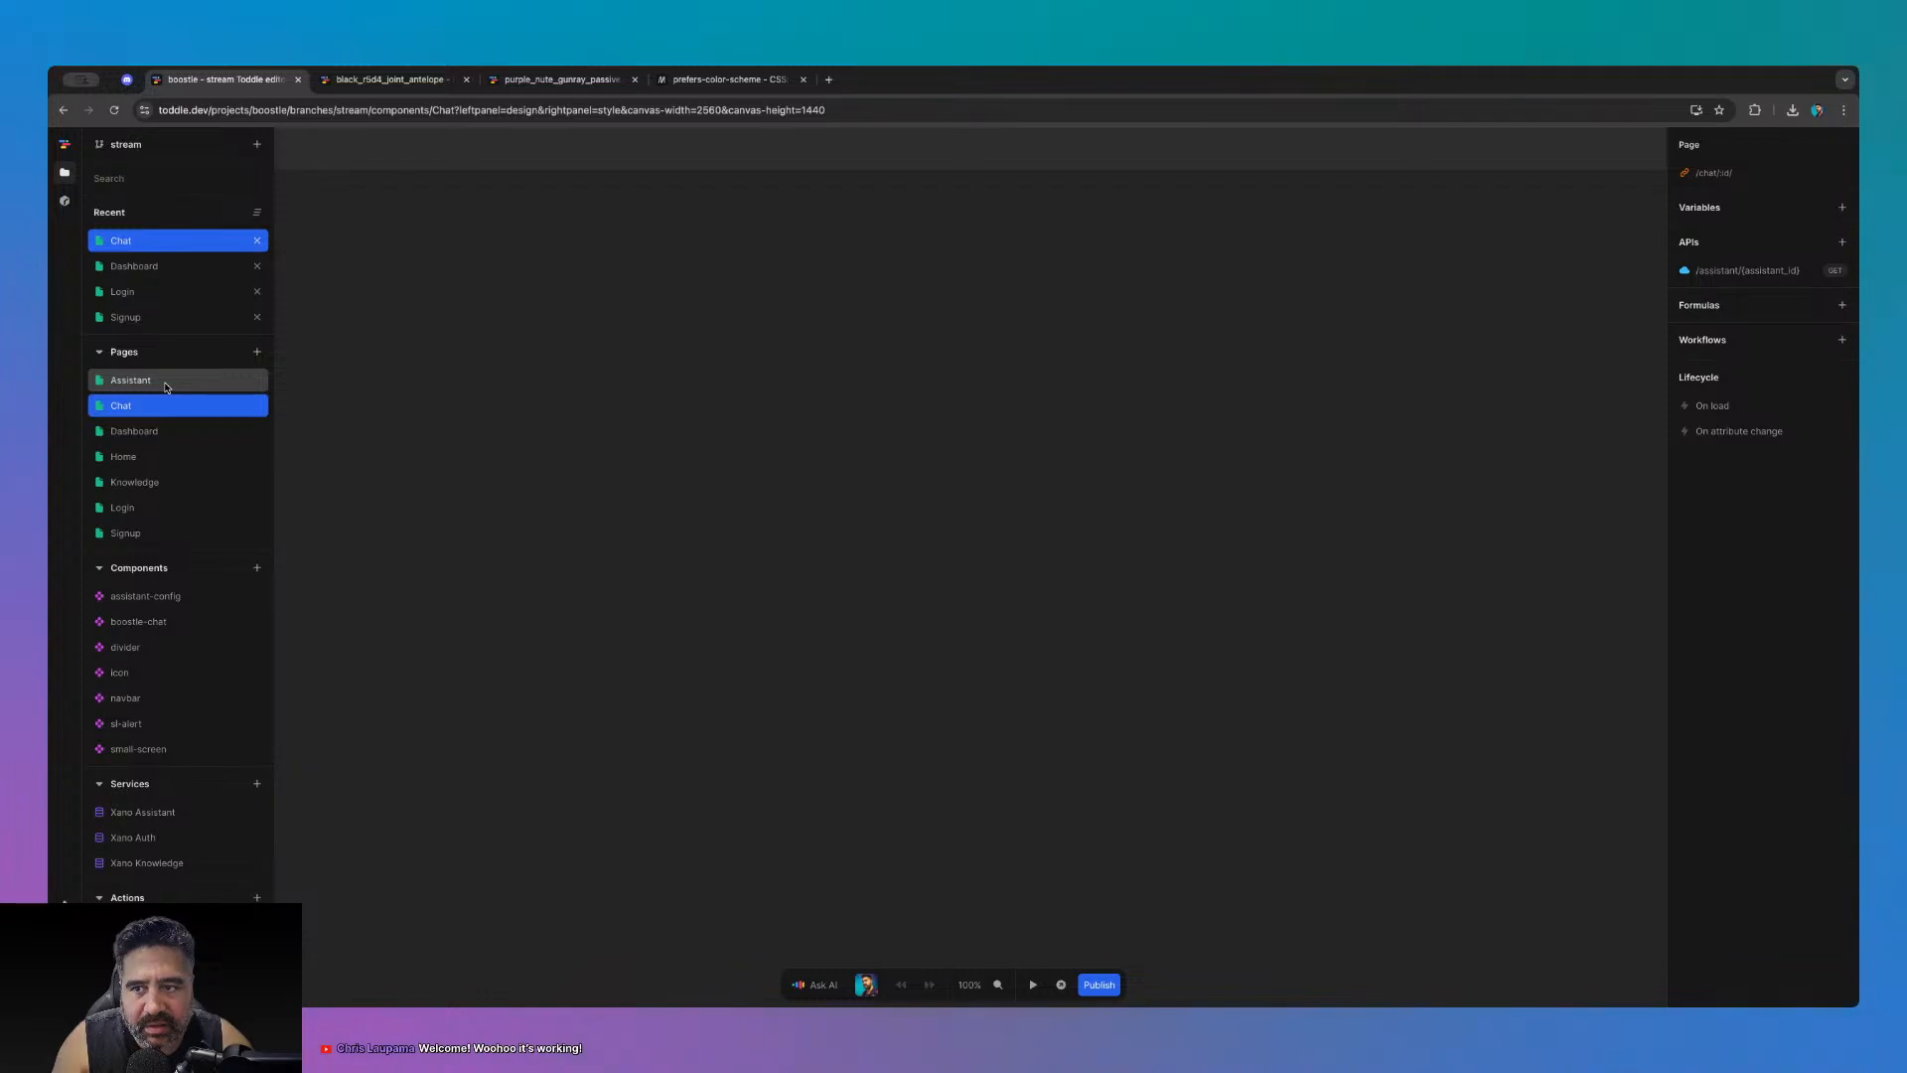
{"action": "left_click", "coordinate": [167, 383]}
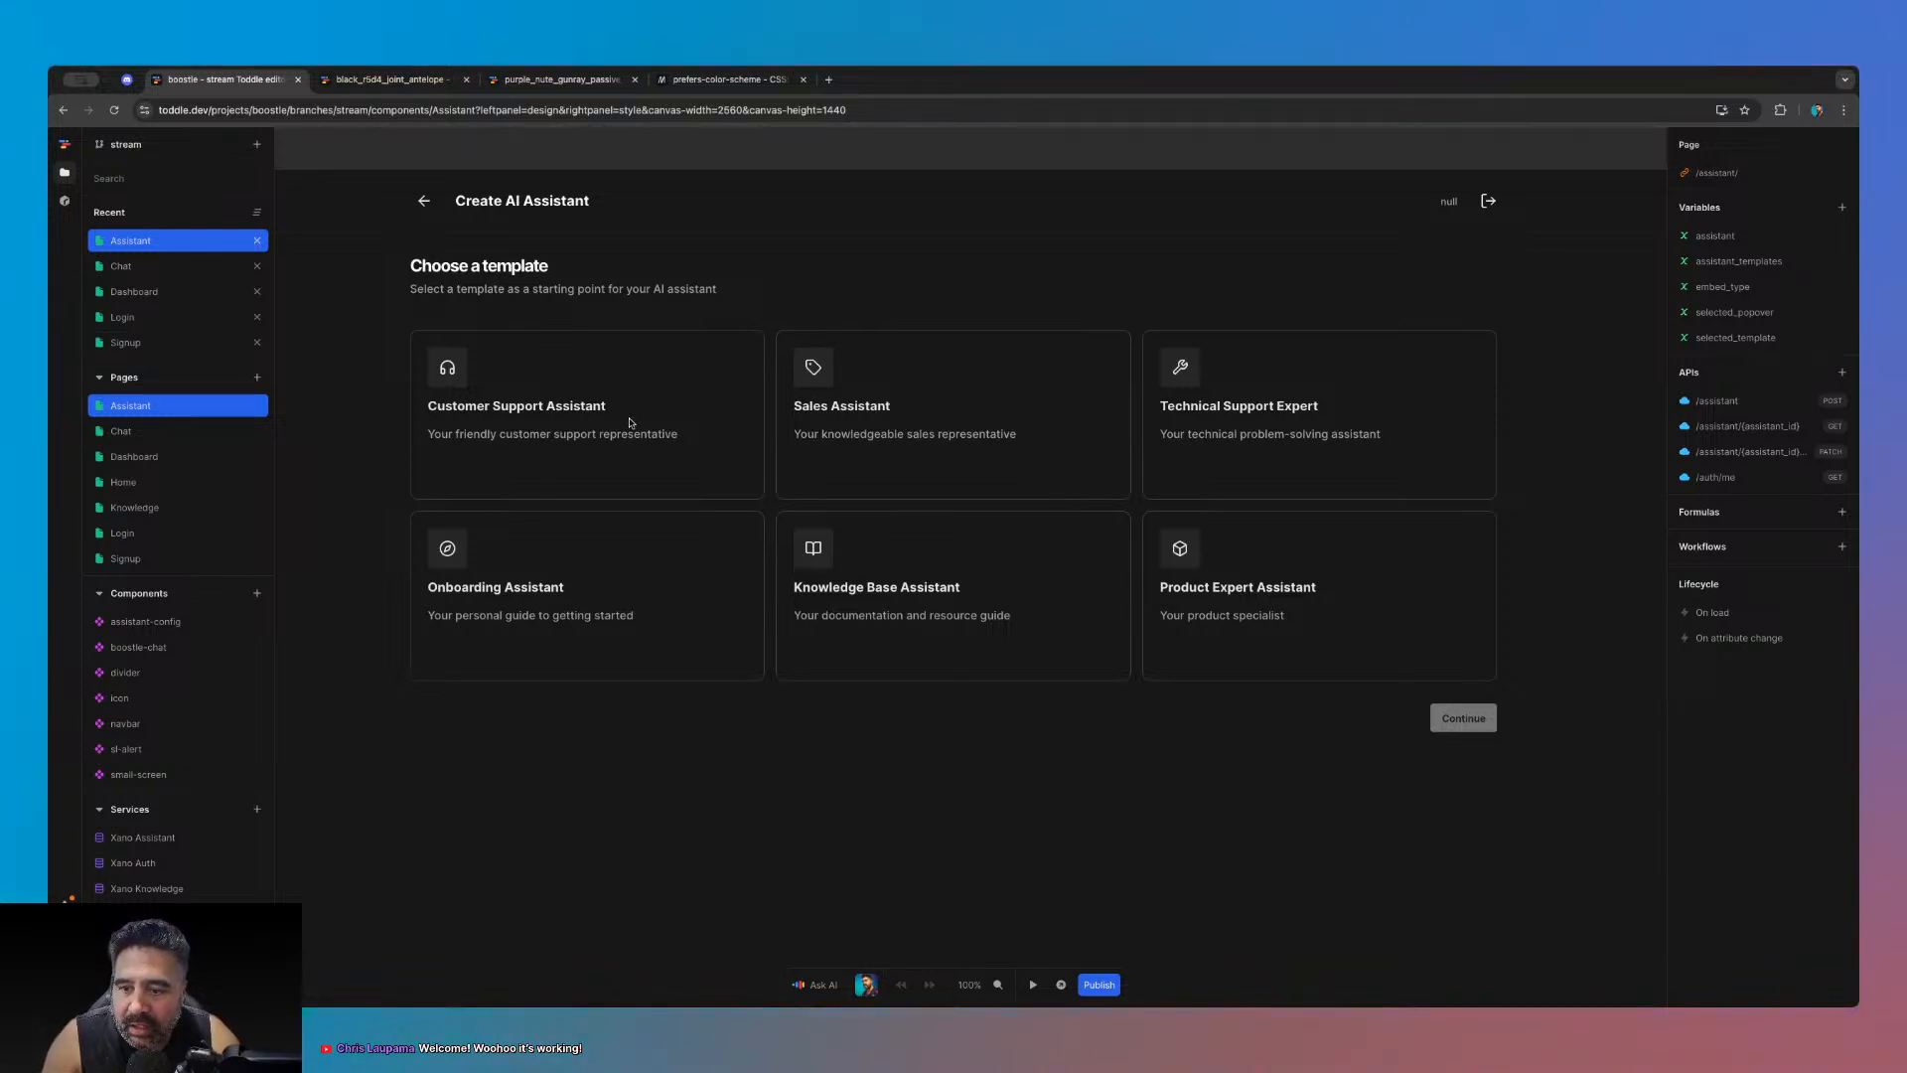
- Test-run the Assistant page in play mode, then browse its element tree
{"action": "left_click", "coordinate": [1033, 984]}
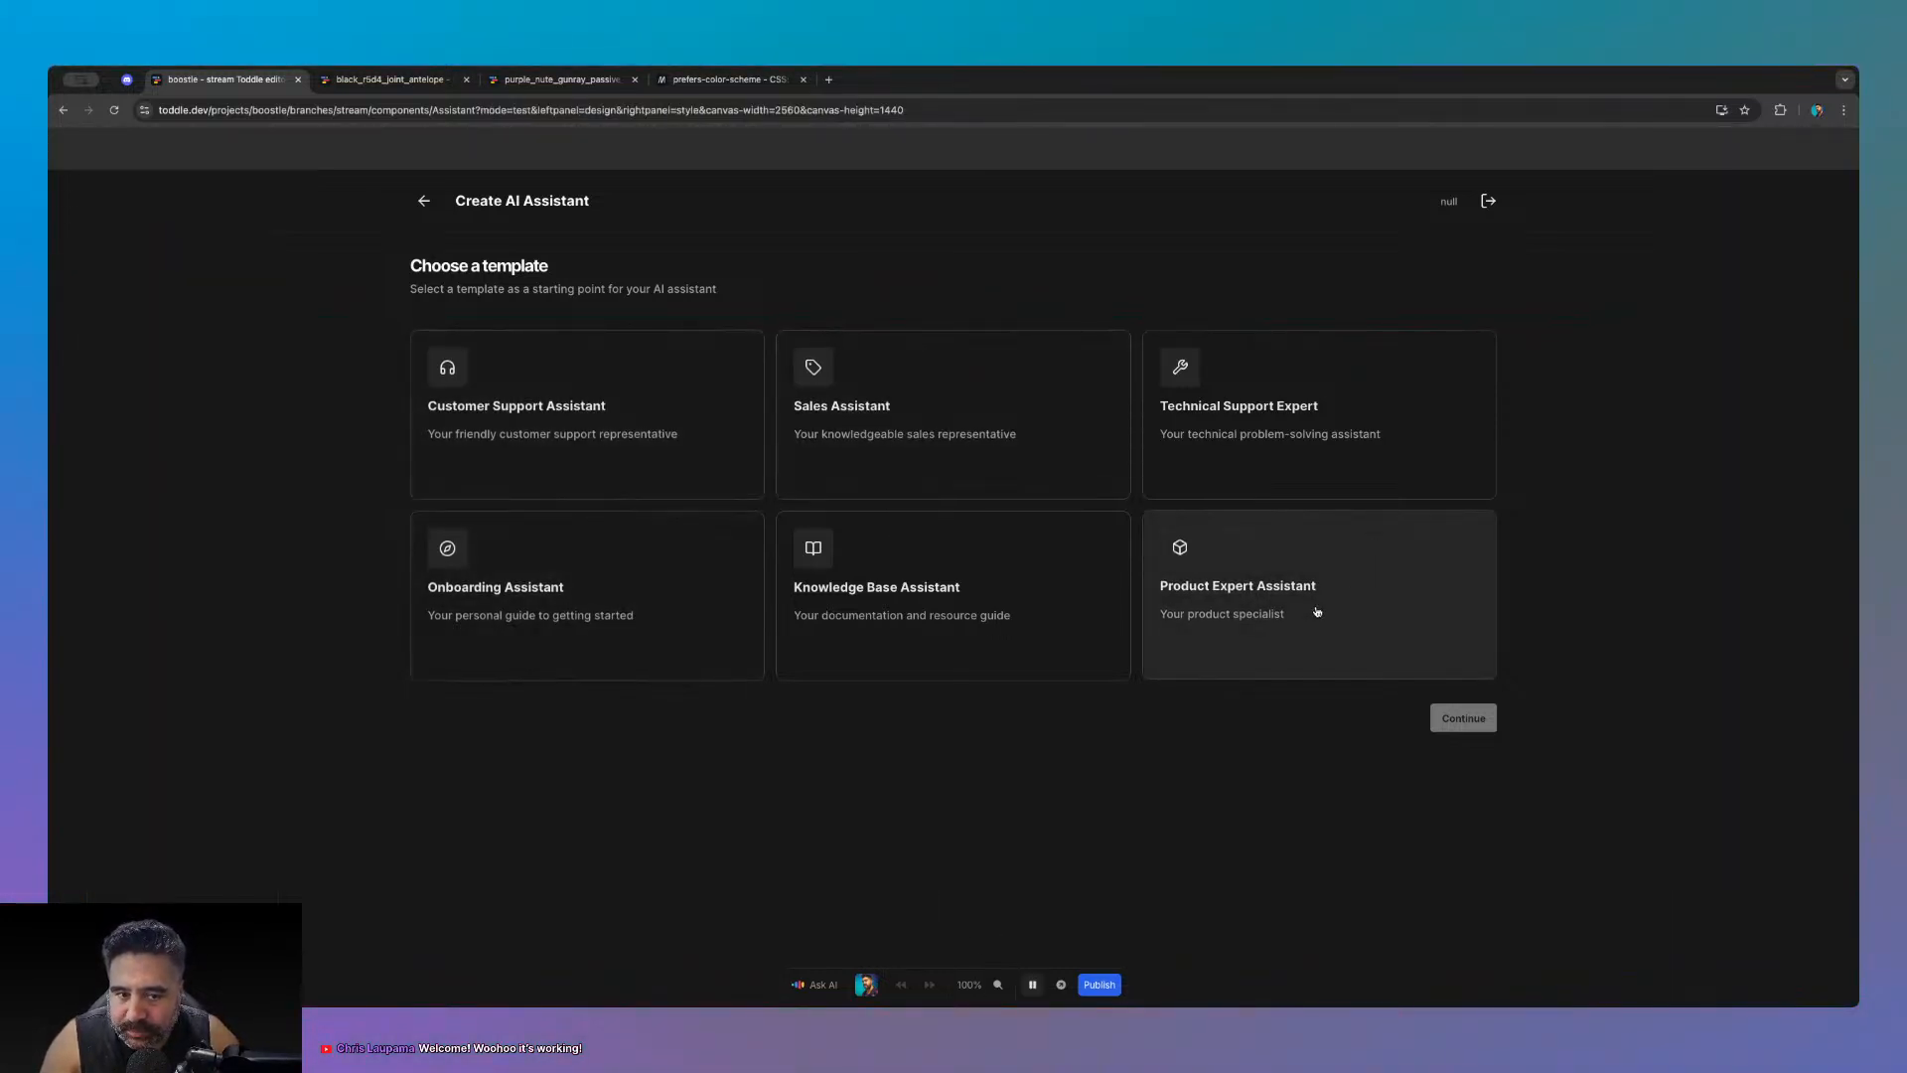
{"action": "left_click", "coordinate": [1033, 985]}
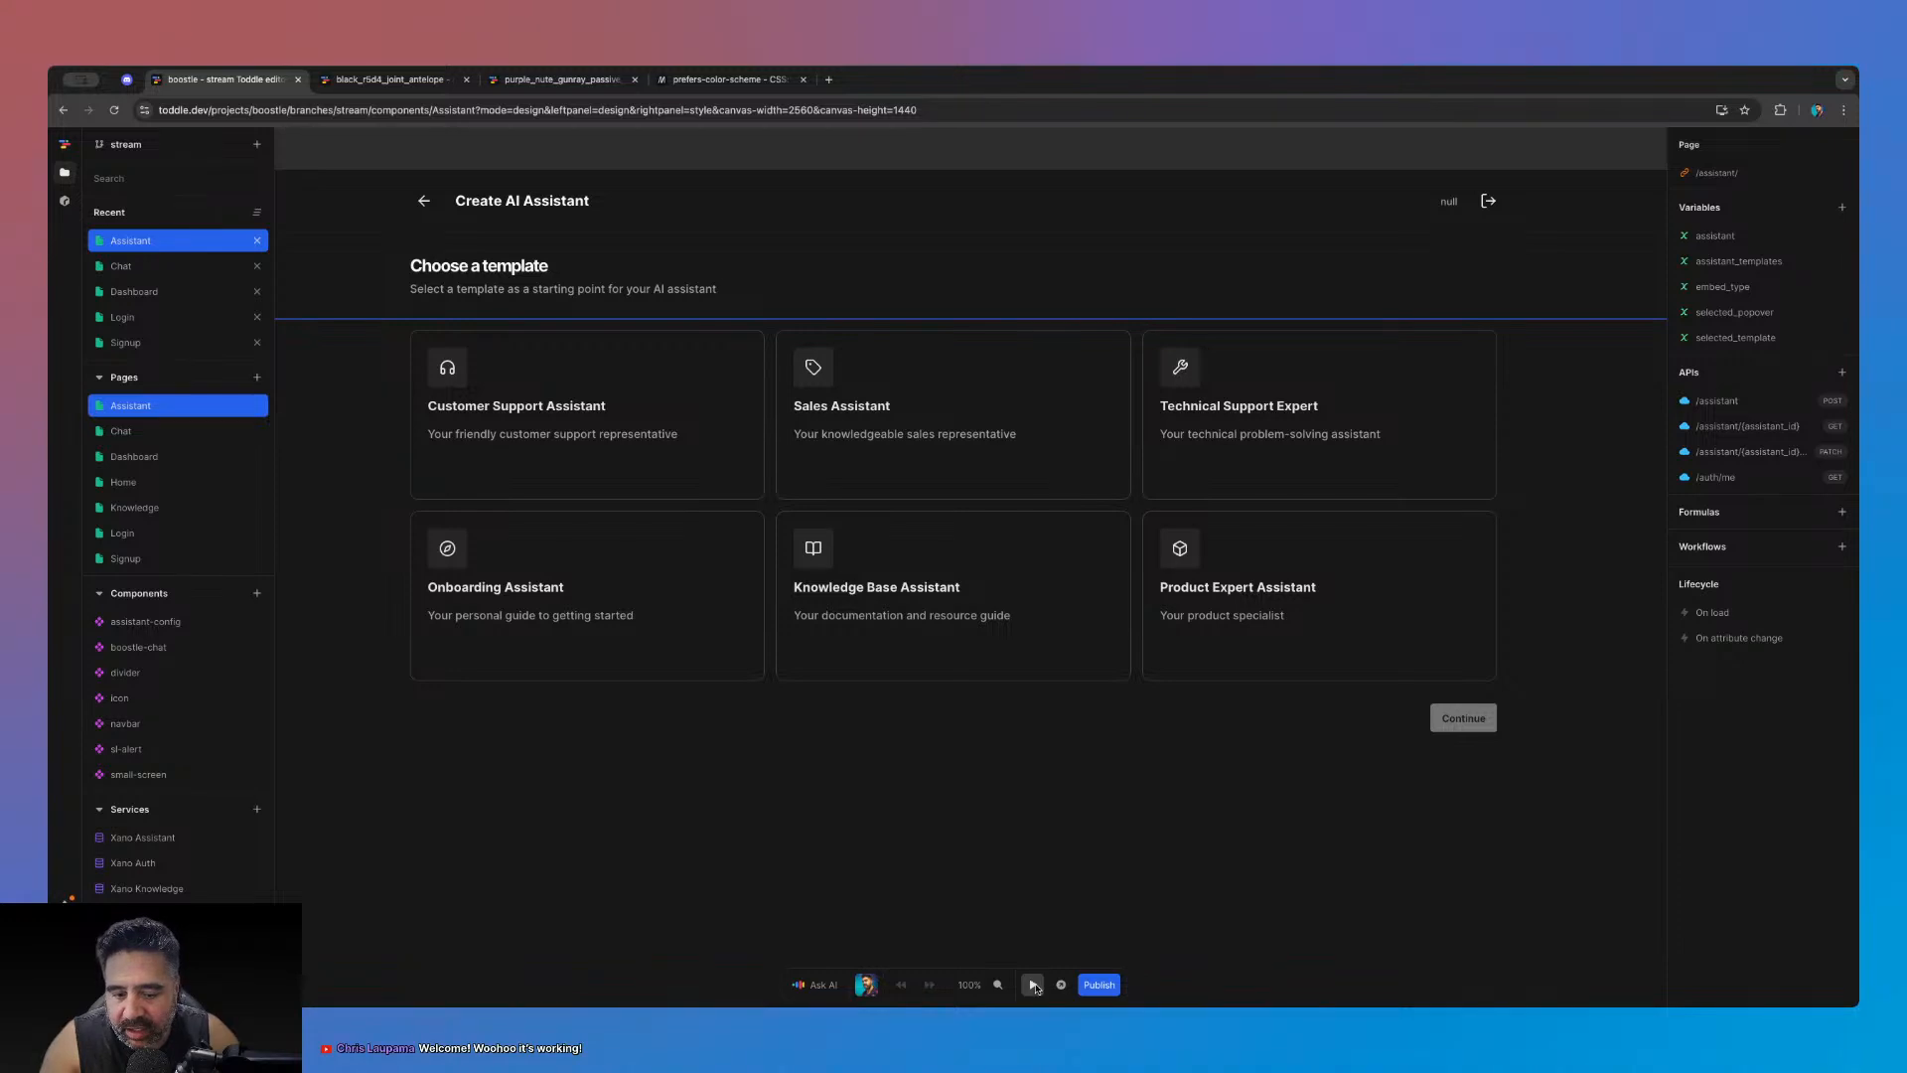
{"action": "left_click", "coordinate": [862, 162]}
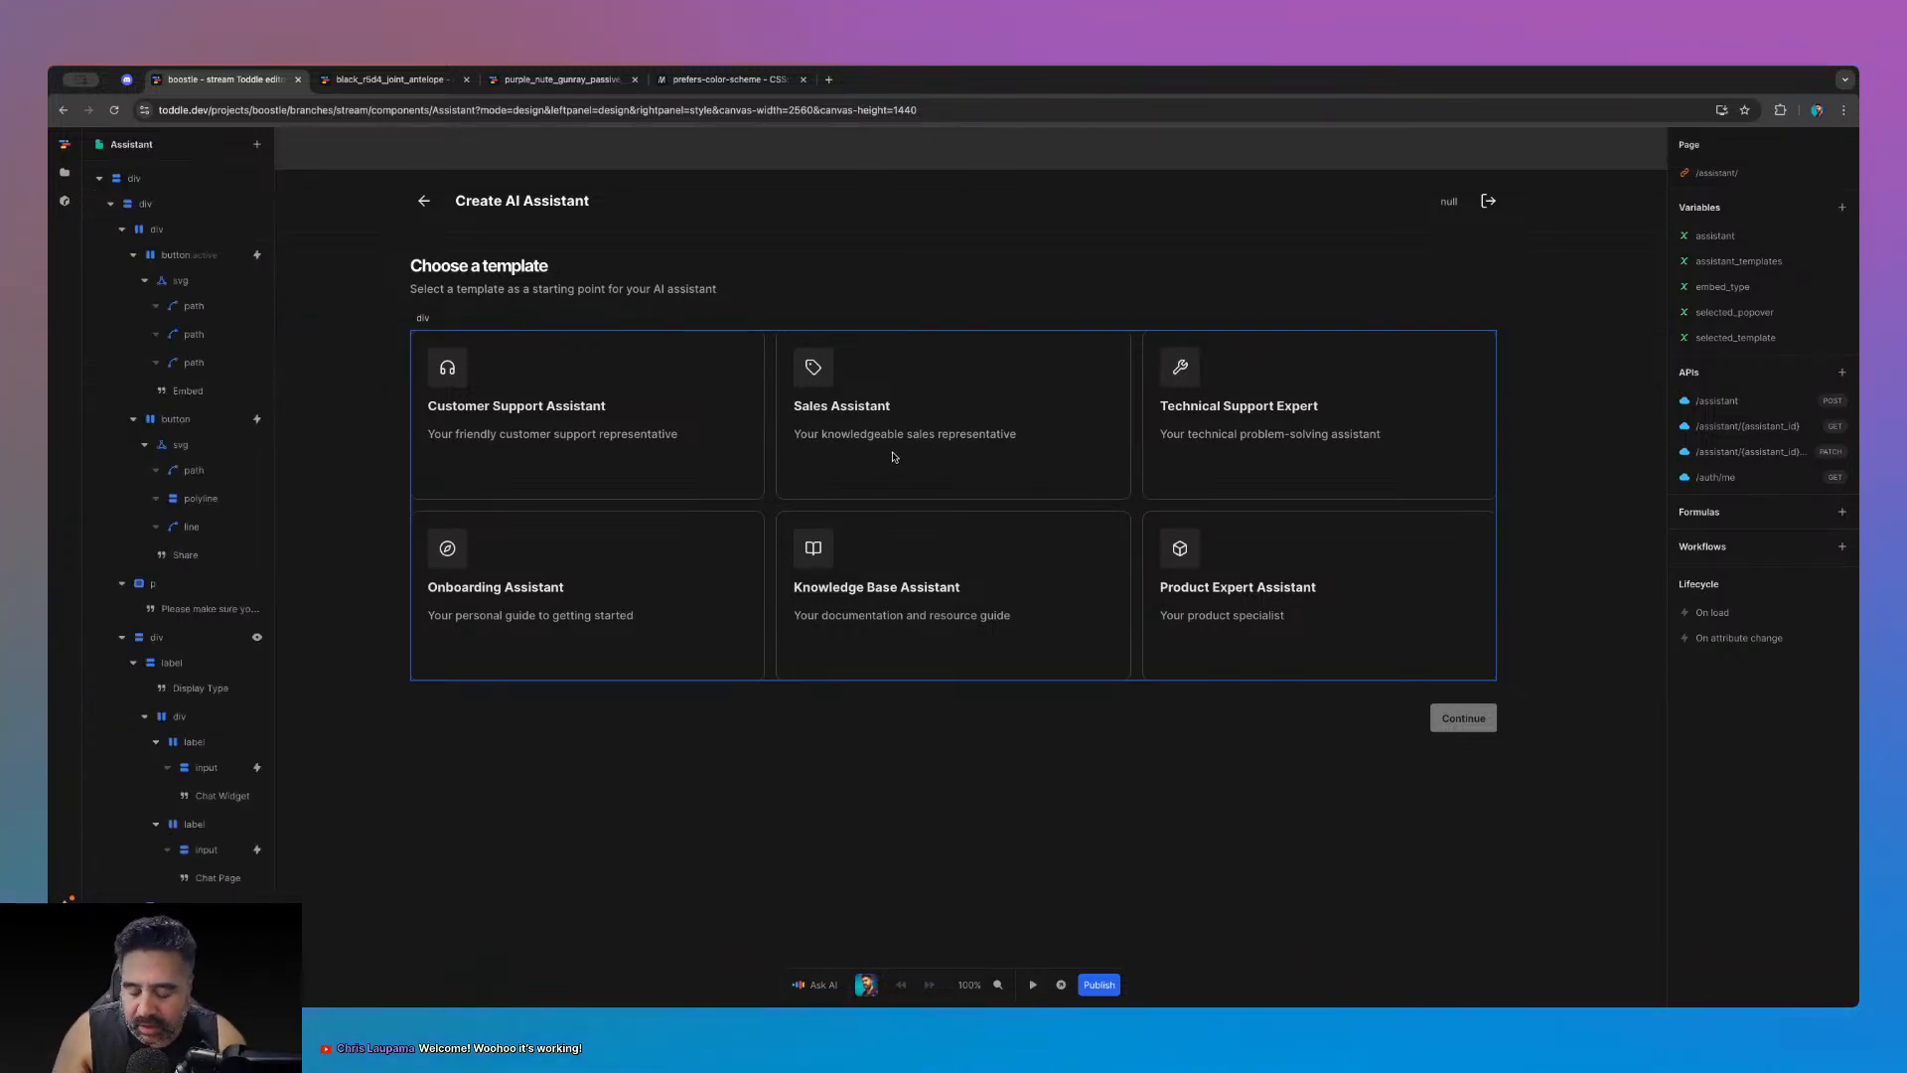
{"action": "scroll", "coordinate": [890, 454], "scroll_direction": "down", "scroll_amount": 1}
{"action": "scroll", "coordinate": [891, 454], "scroll_direction": "down", "scroll_amount": 3}
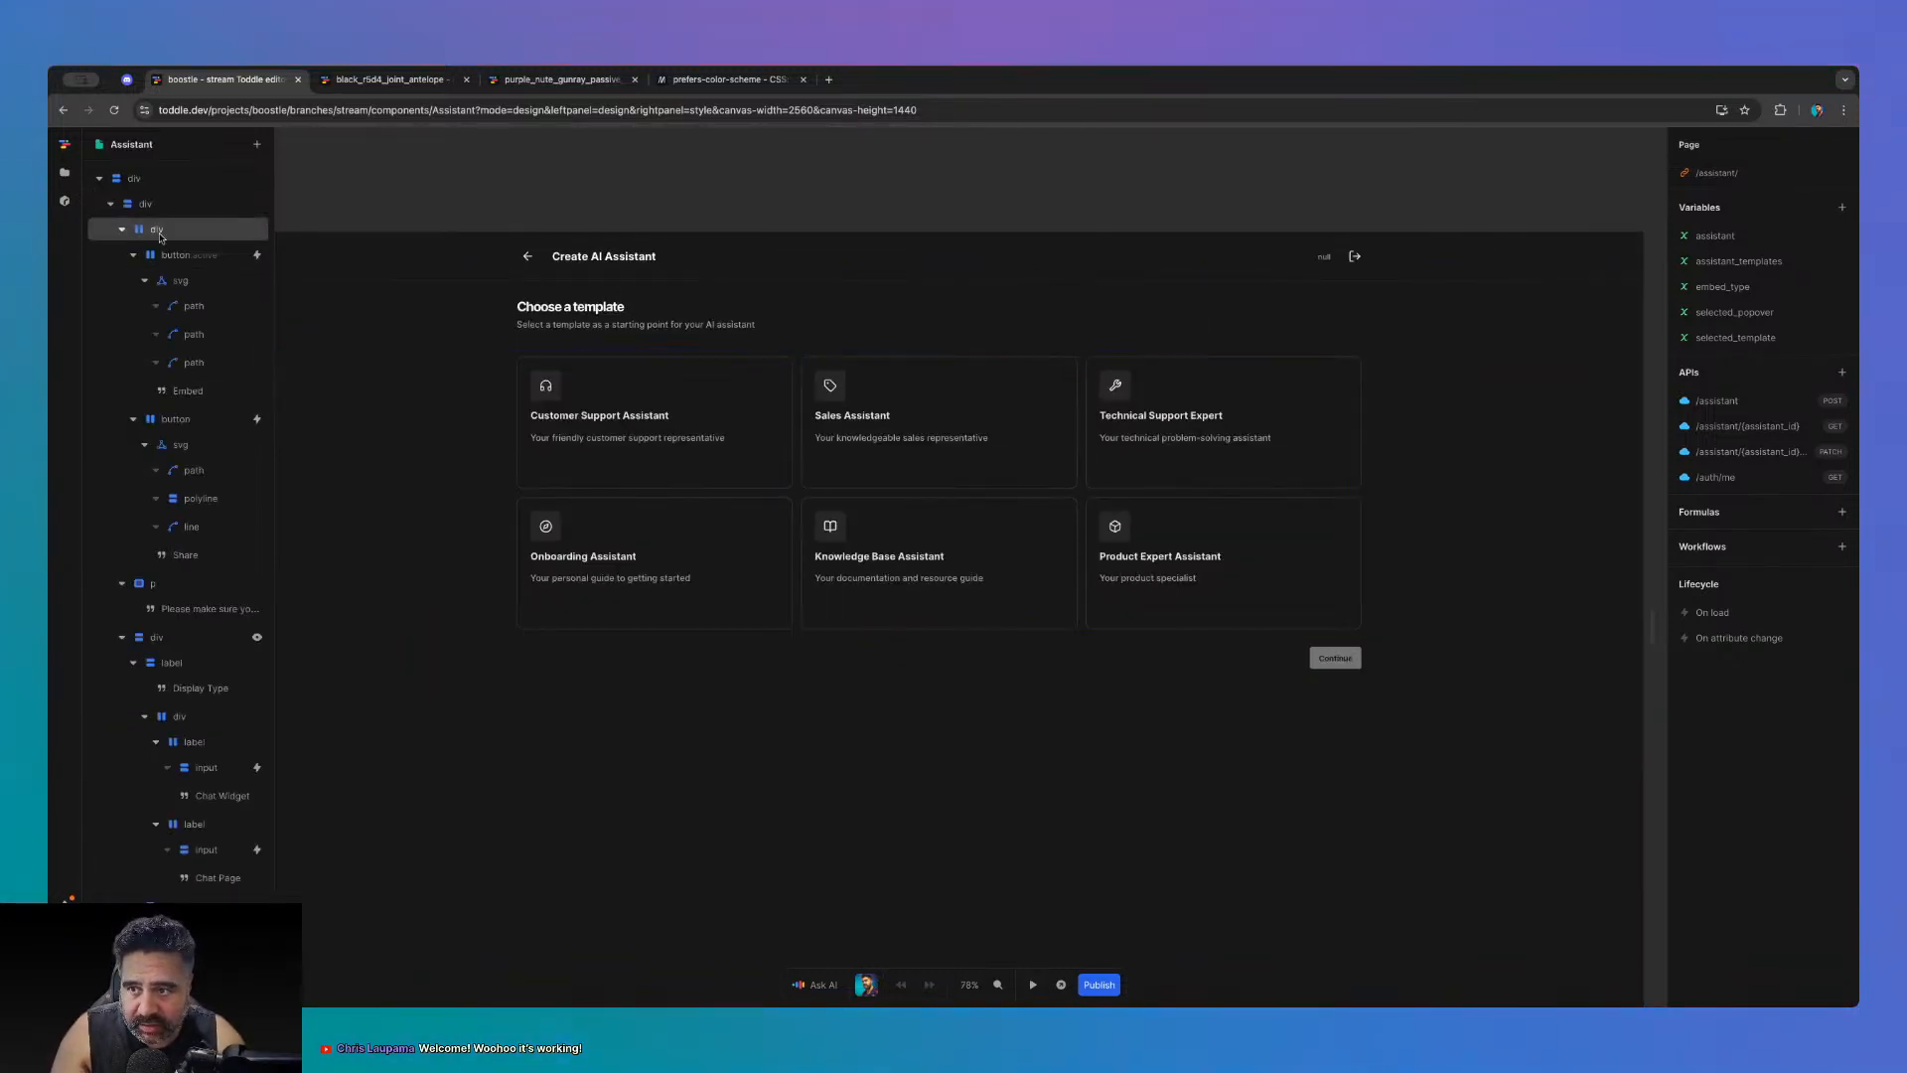
{"action": "left_click", "coordinate": [65, 175]}
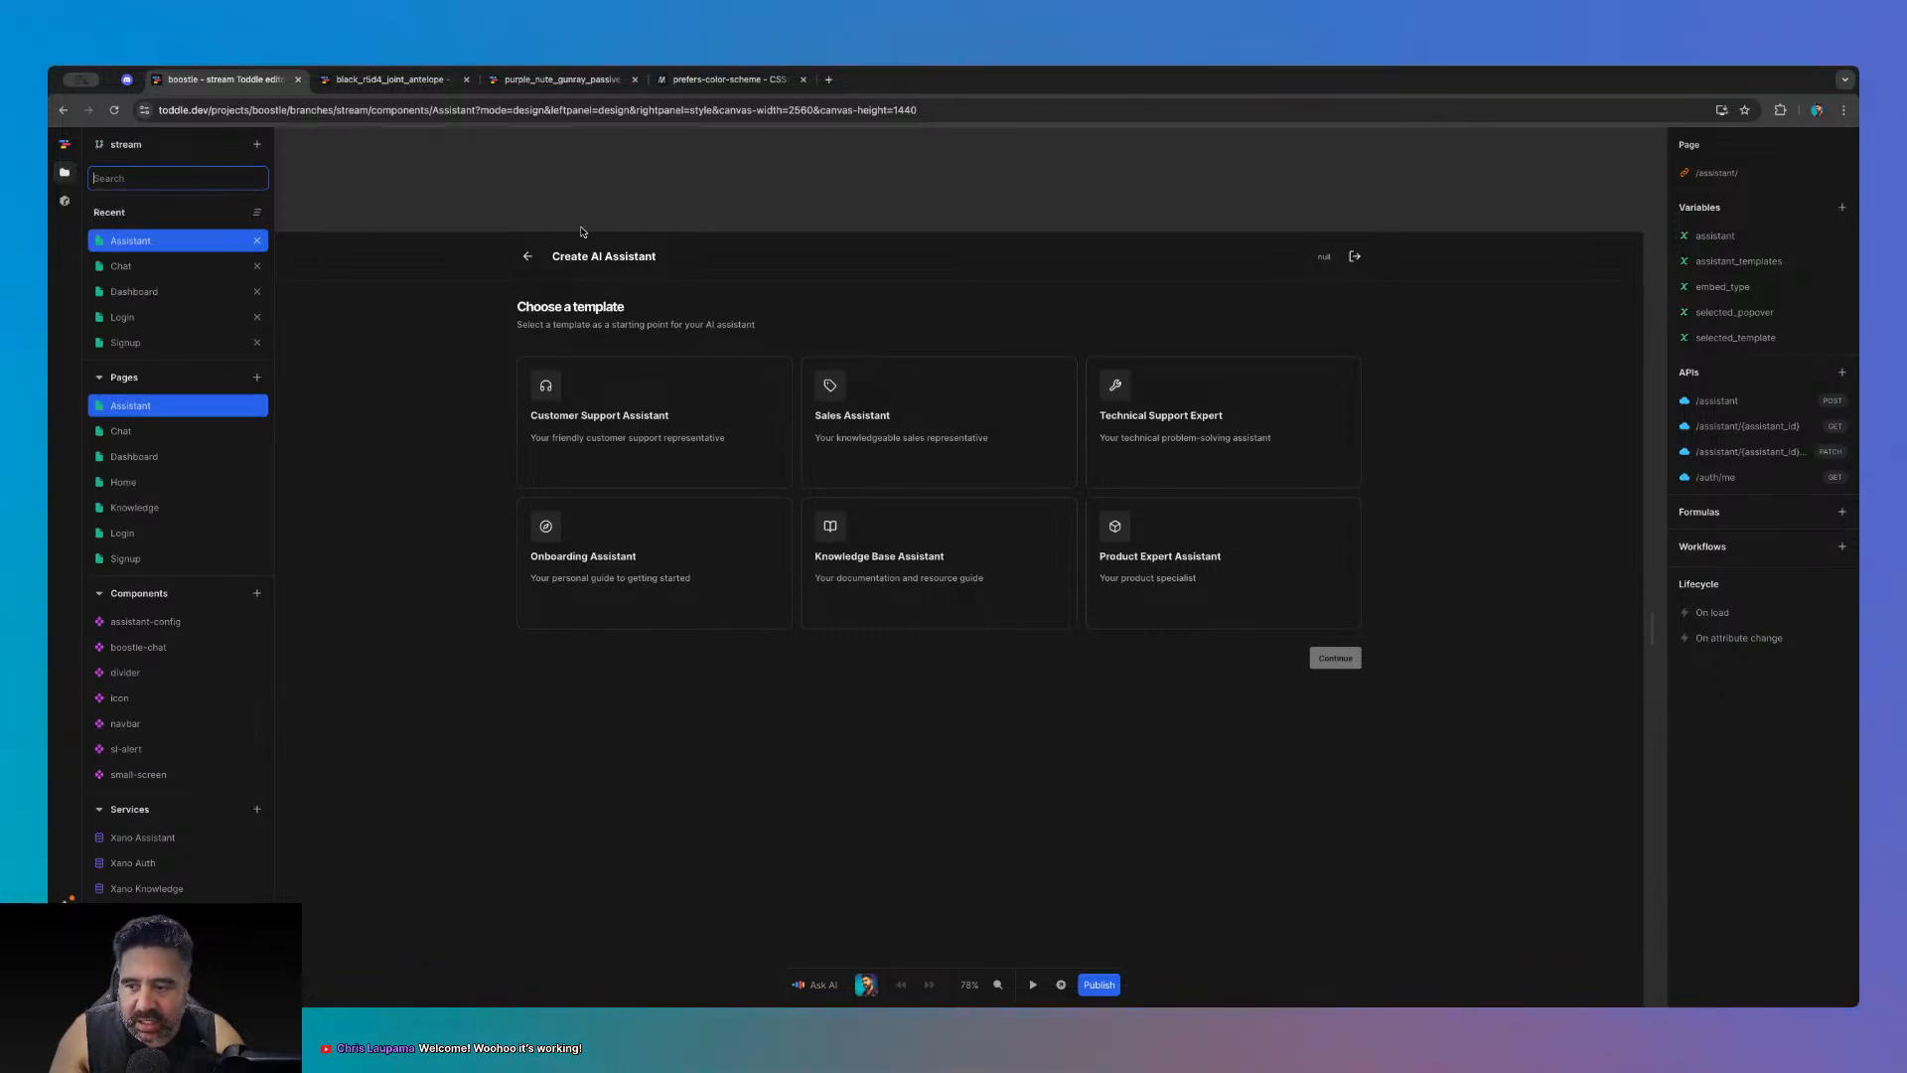
{"action": "type", "text": "x"}
{"action": "left_click", "coordinate": [482, 715]}
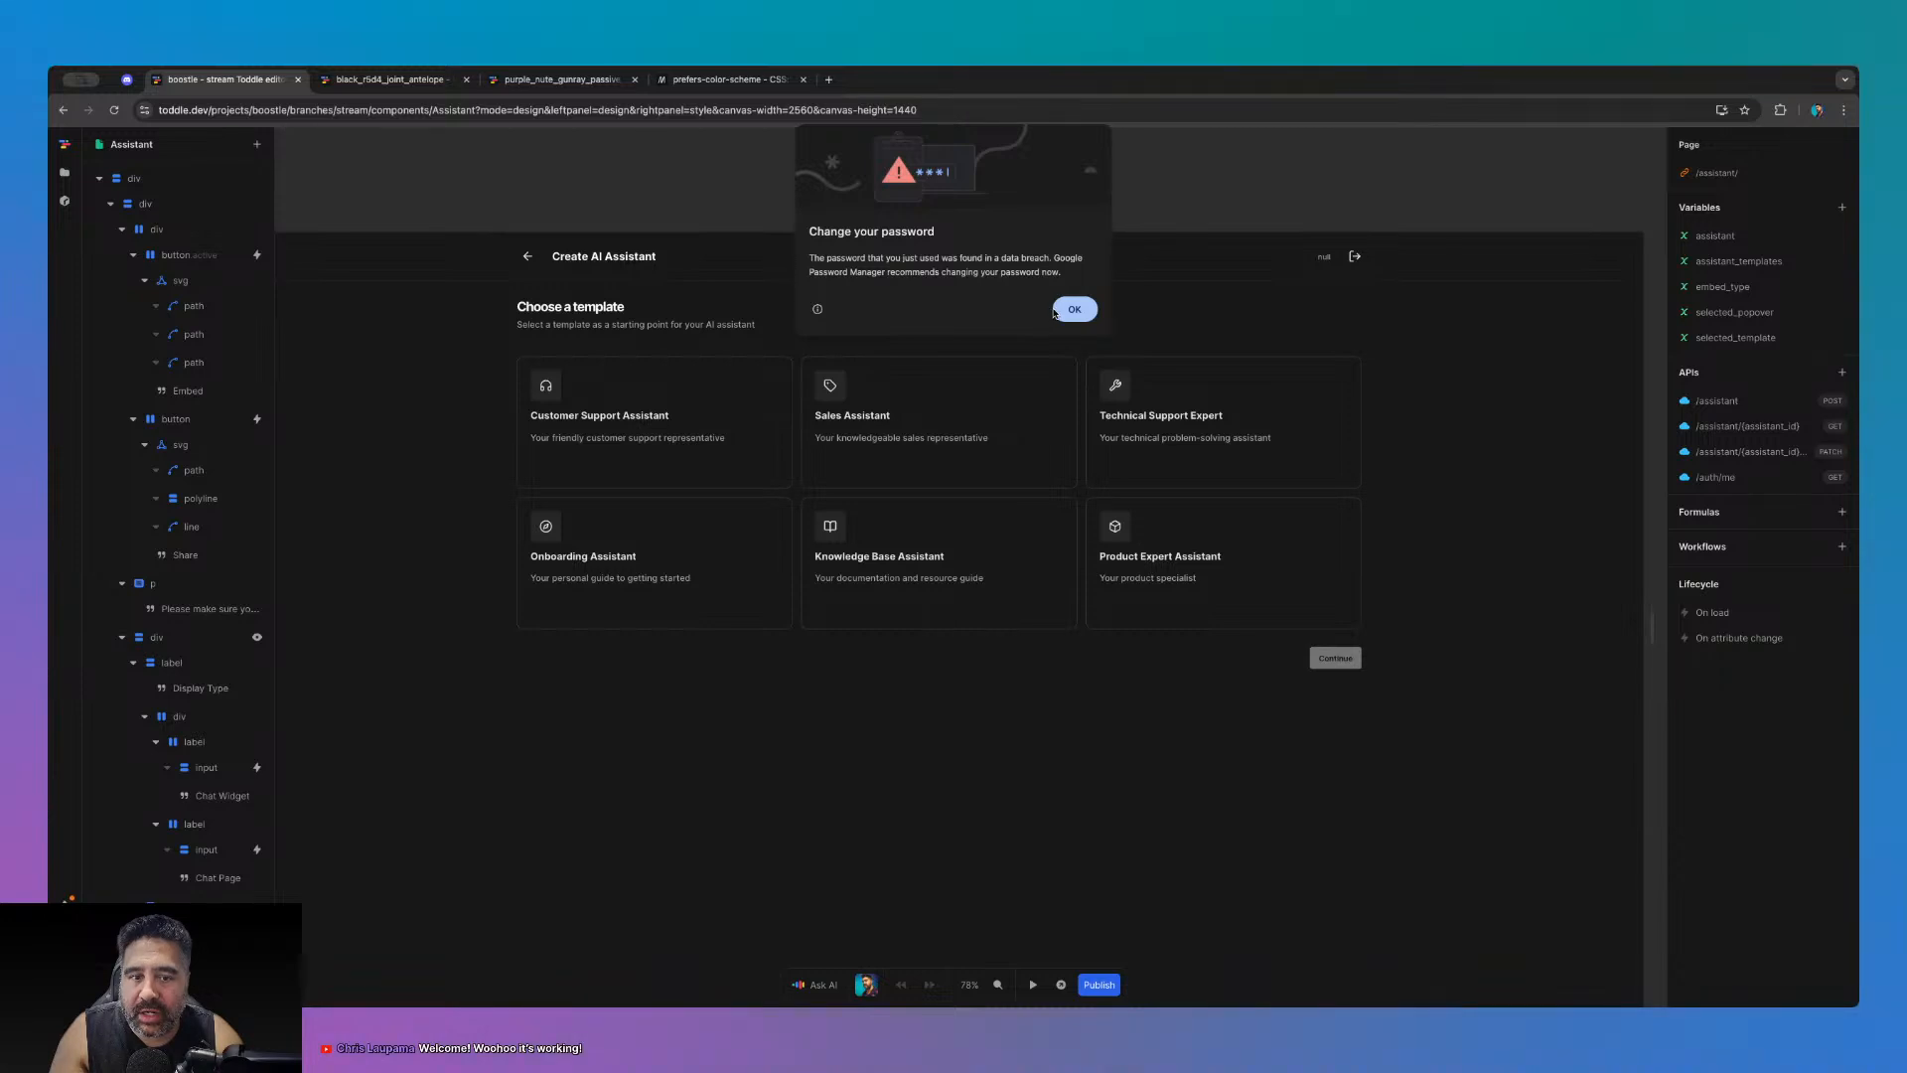
- Dismiss the browser's password warning and open the boostie-chat component from the files list
{"action": "left_click", "coordinate": [1063, 314]}
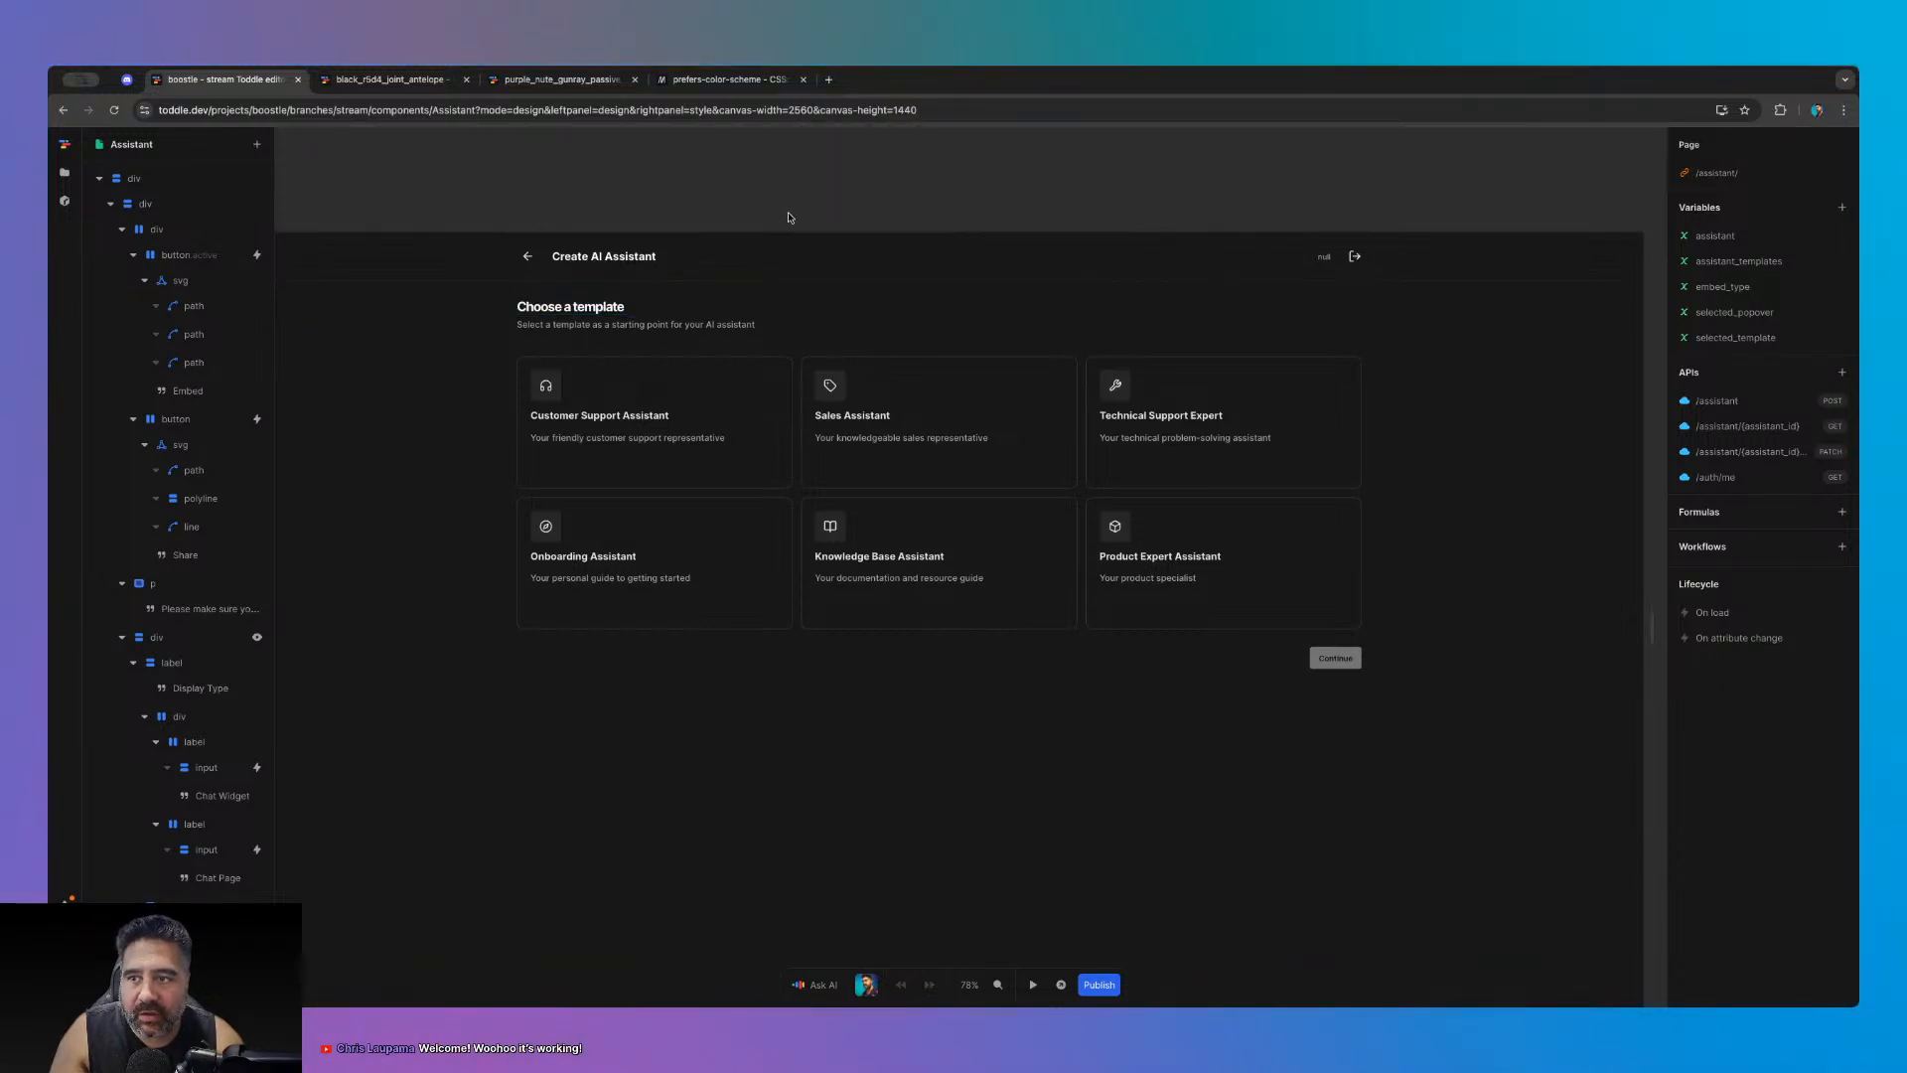
{"action": "scroll", "coordinate": [755, 199], "scroll_direction": "down", "scroll_amount": 5}
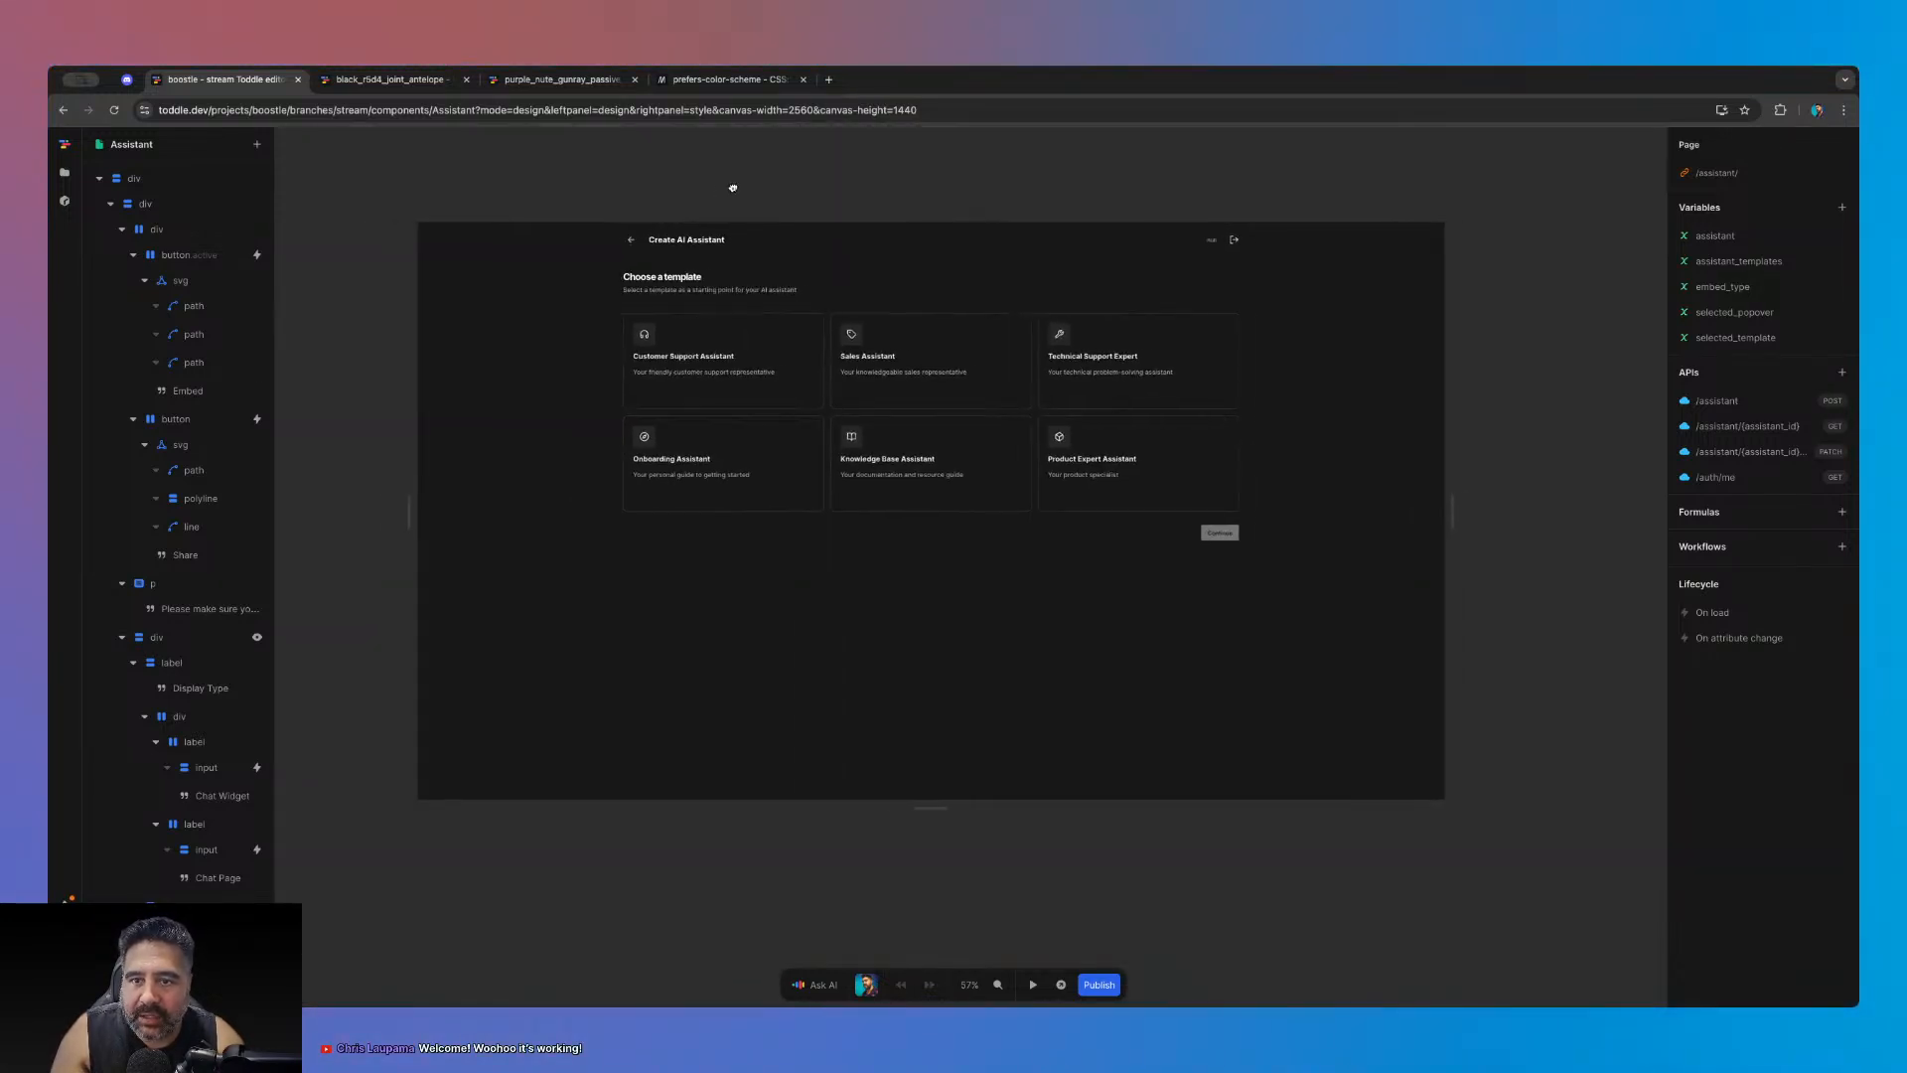
{"action": "scroll", "coordinate": [743, 191], "scroll_direction": "up", "scroll_amount": 8}
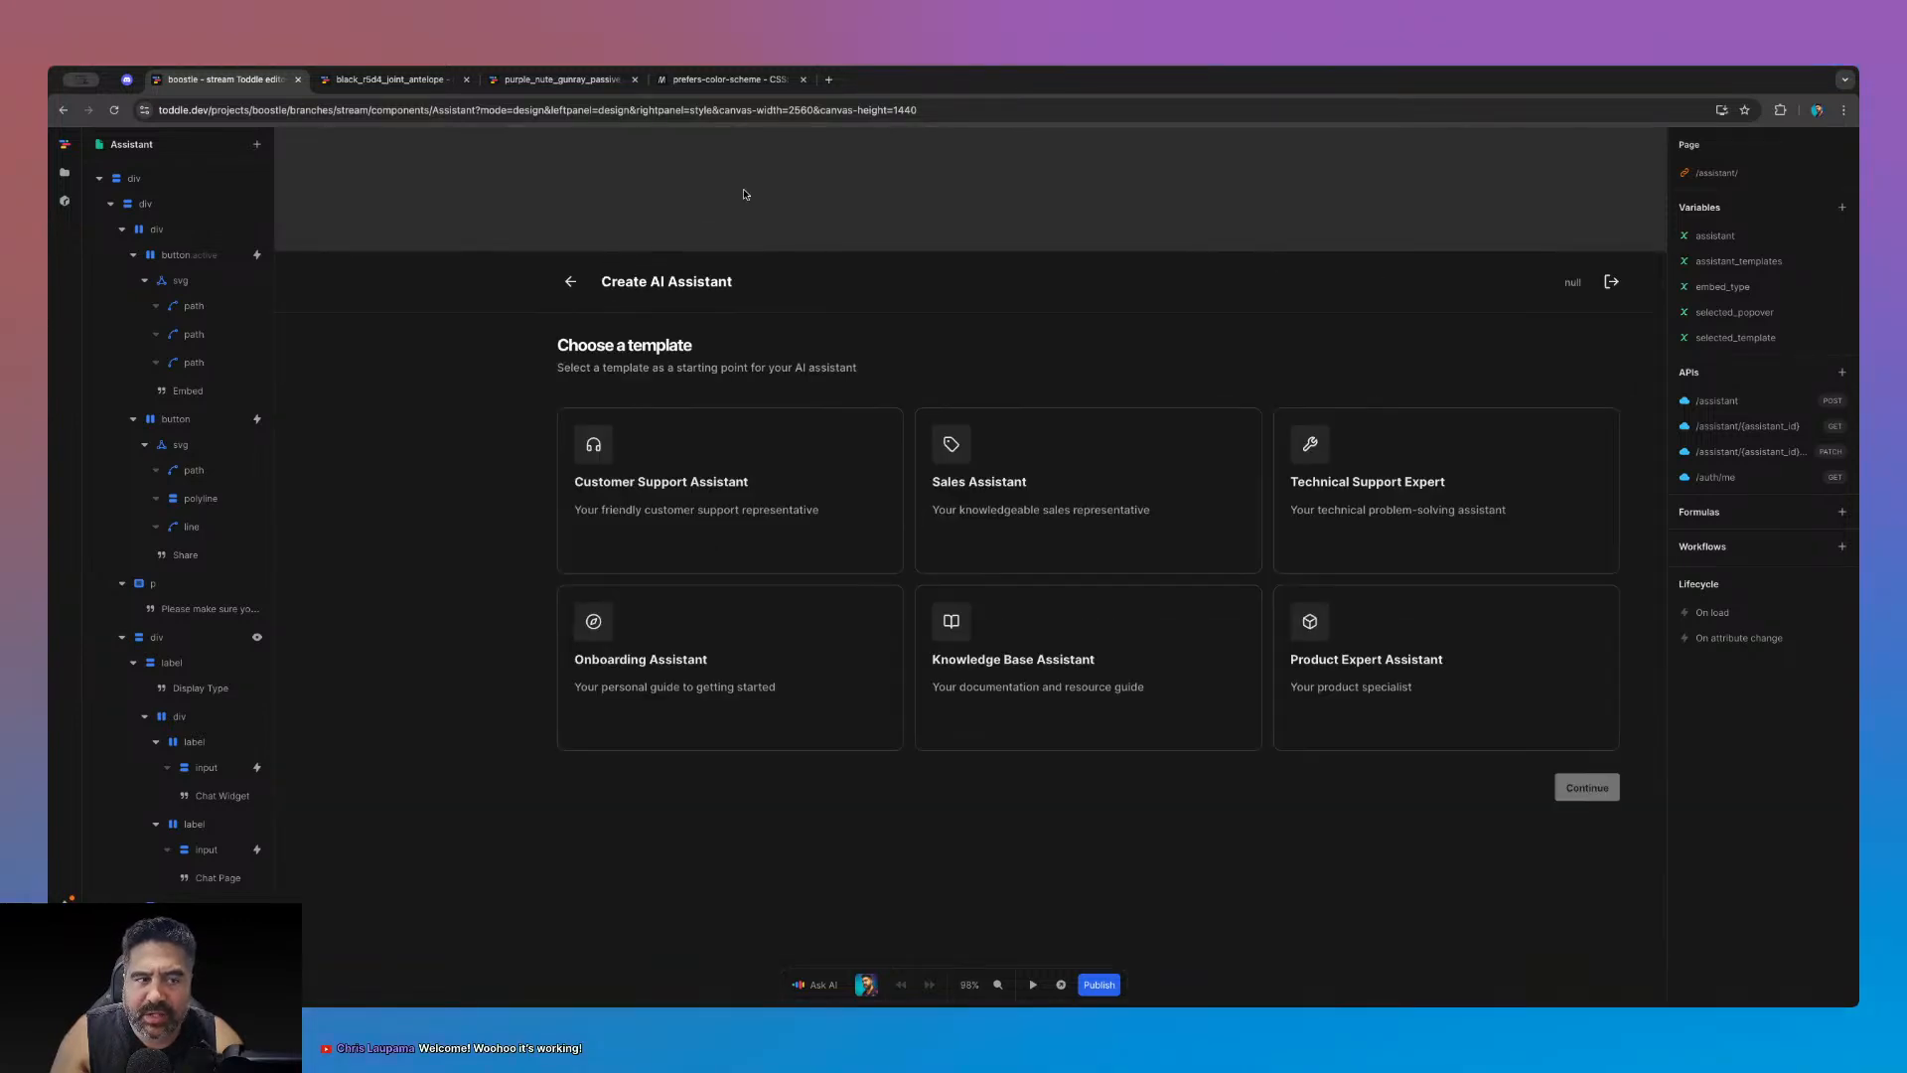
{"action": "scroll", "coordinate": [745, 194], "scroll_direction": "down", "scroll_amount": 4}
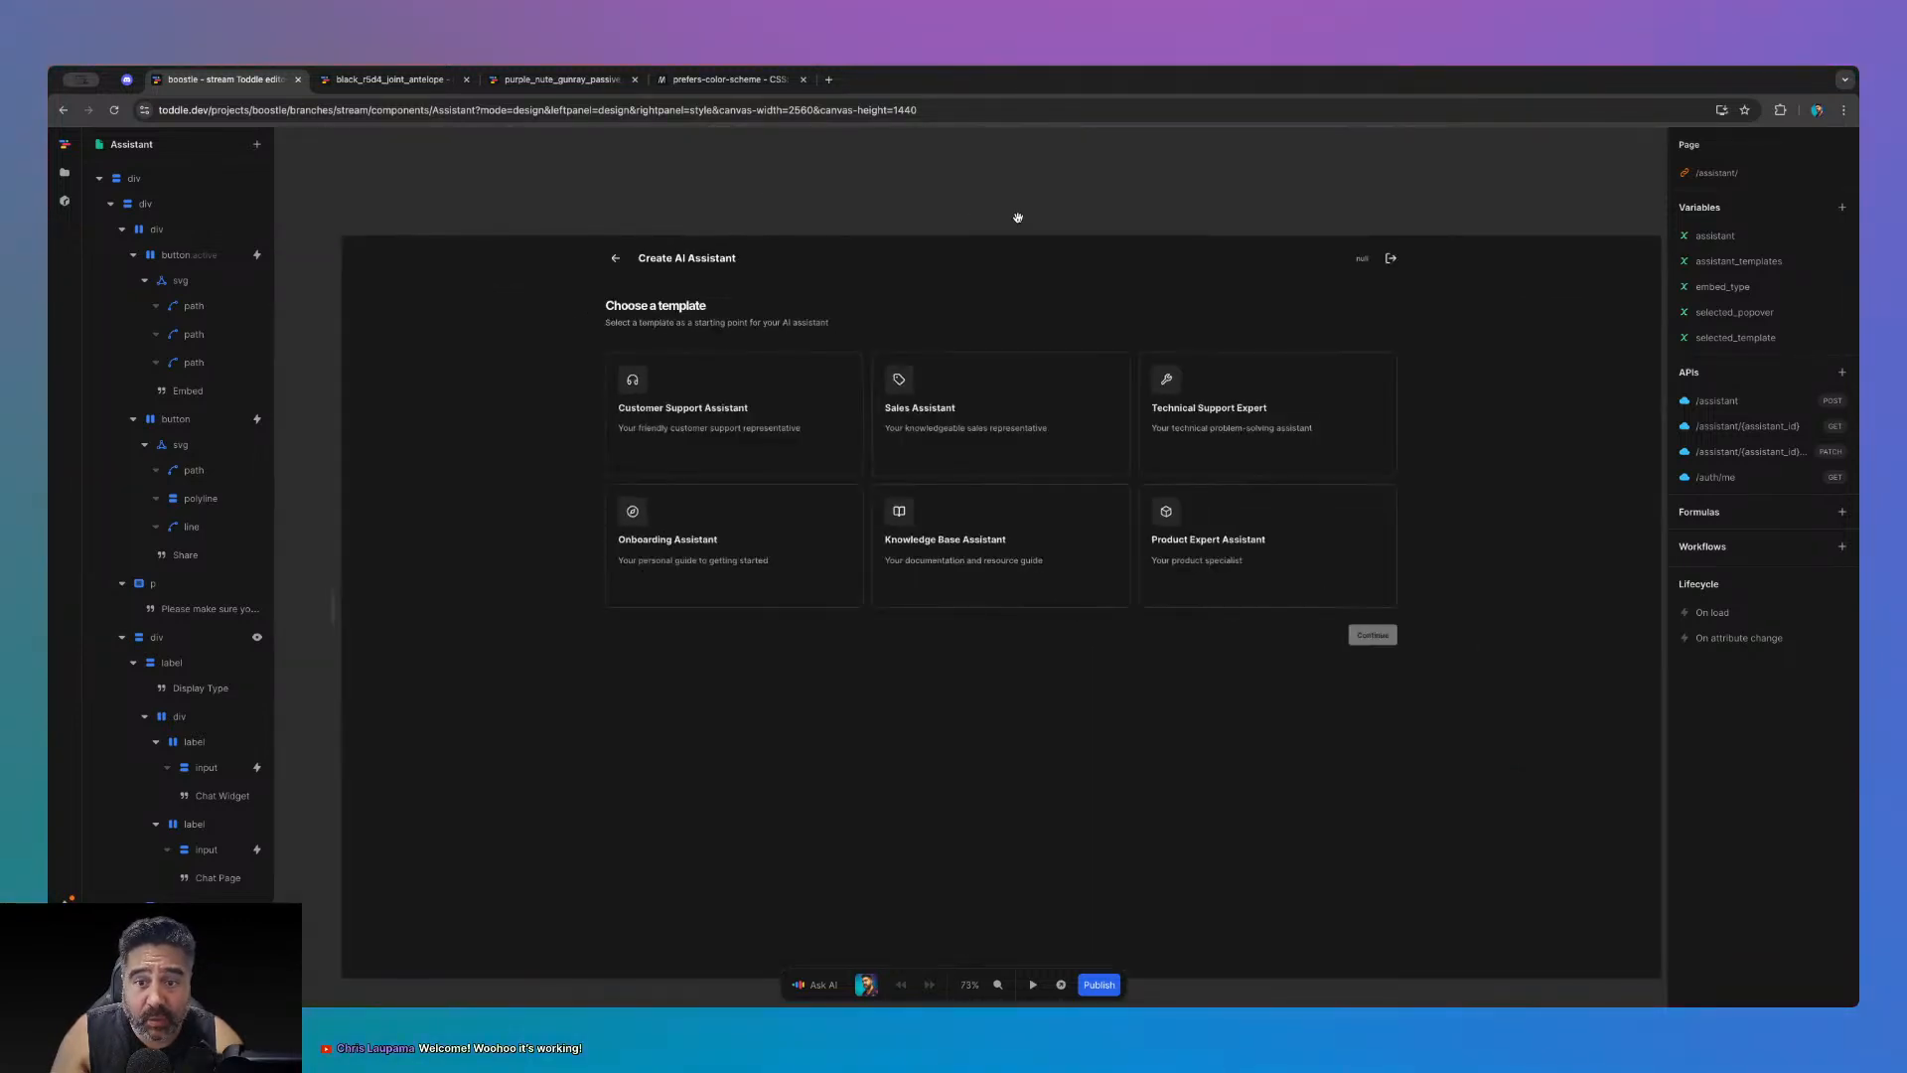
{"action": "left_click_drag", "start_coordinate": [1018, 216], "coordinate": [992, 170]}
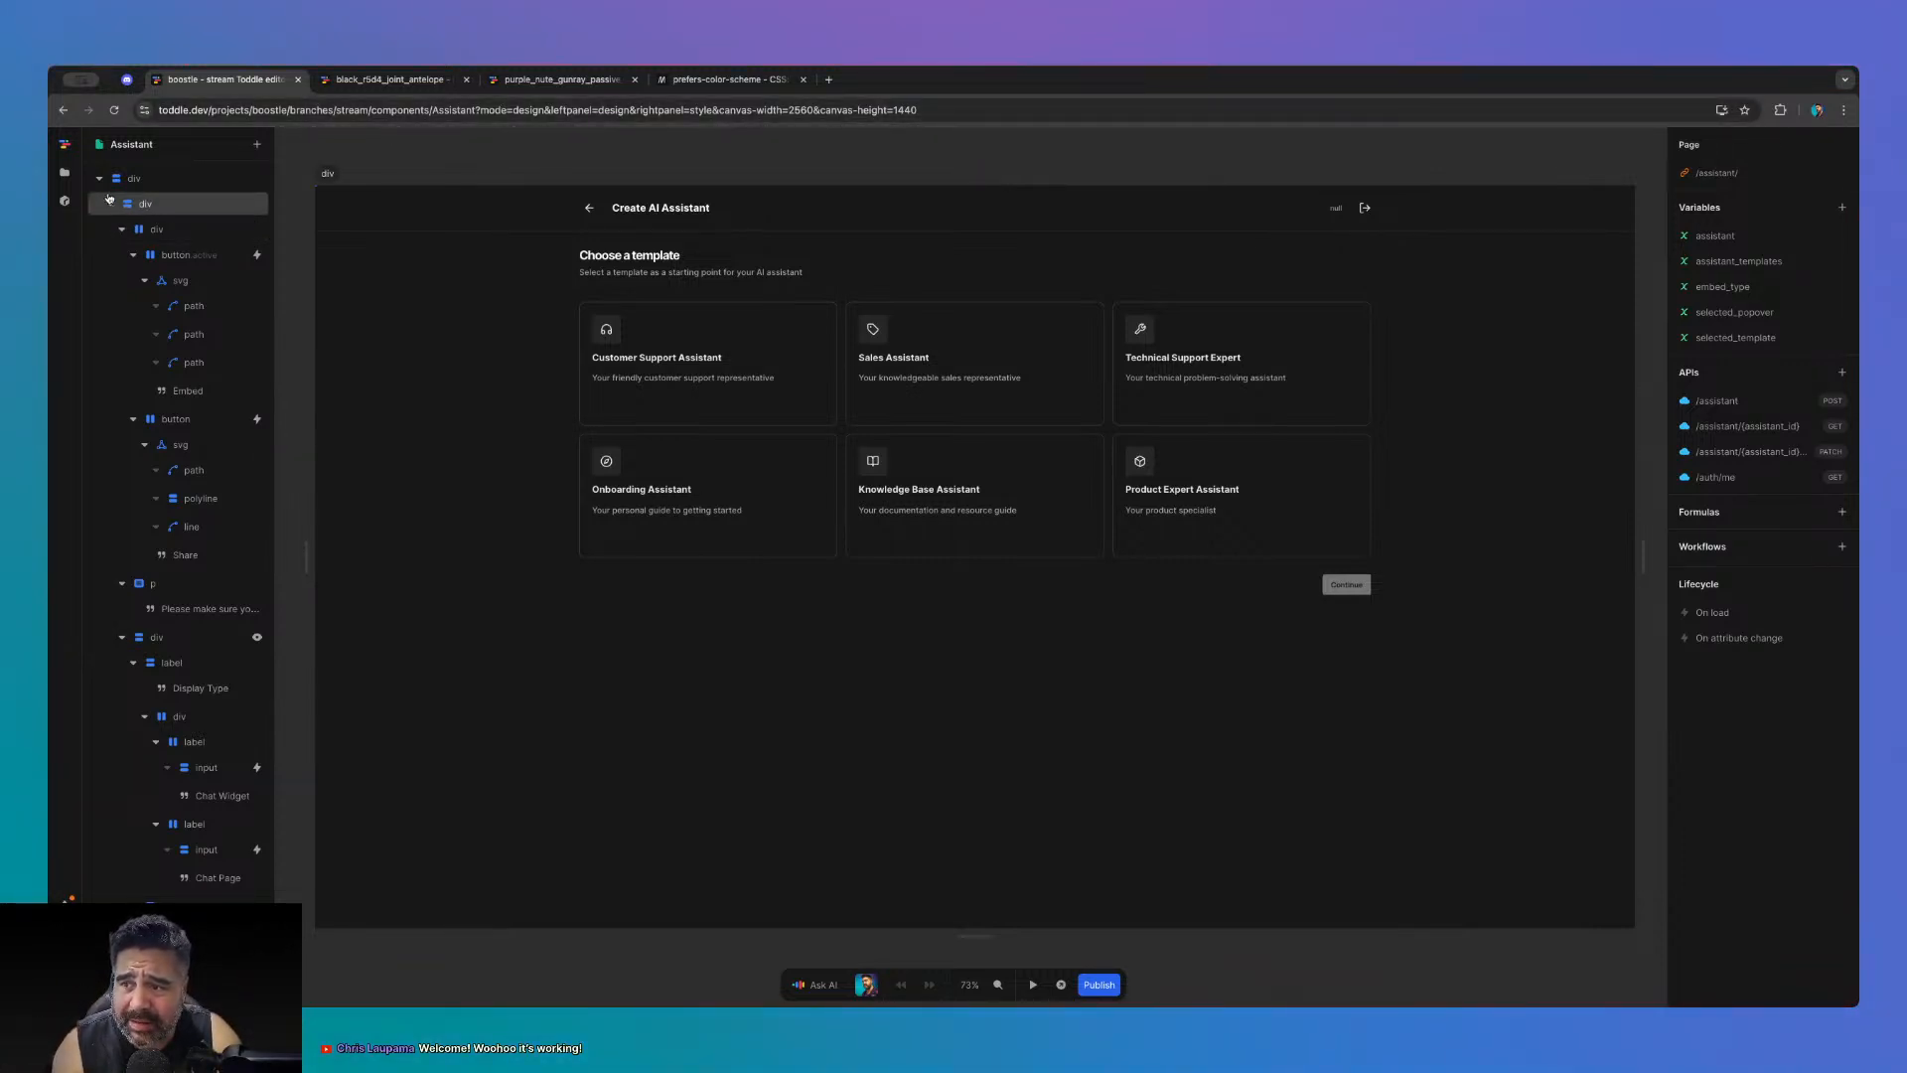
{"action": "left_click", "coordinate": [134, 178]}
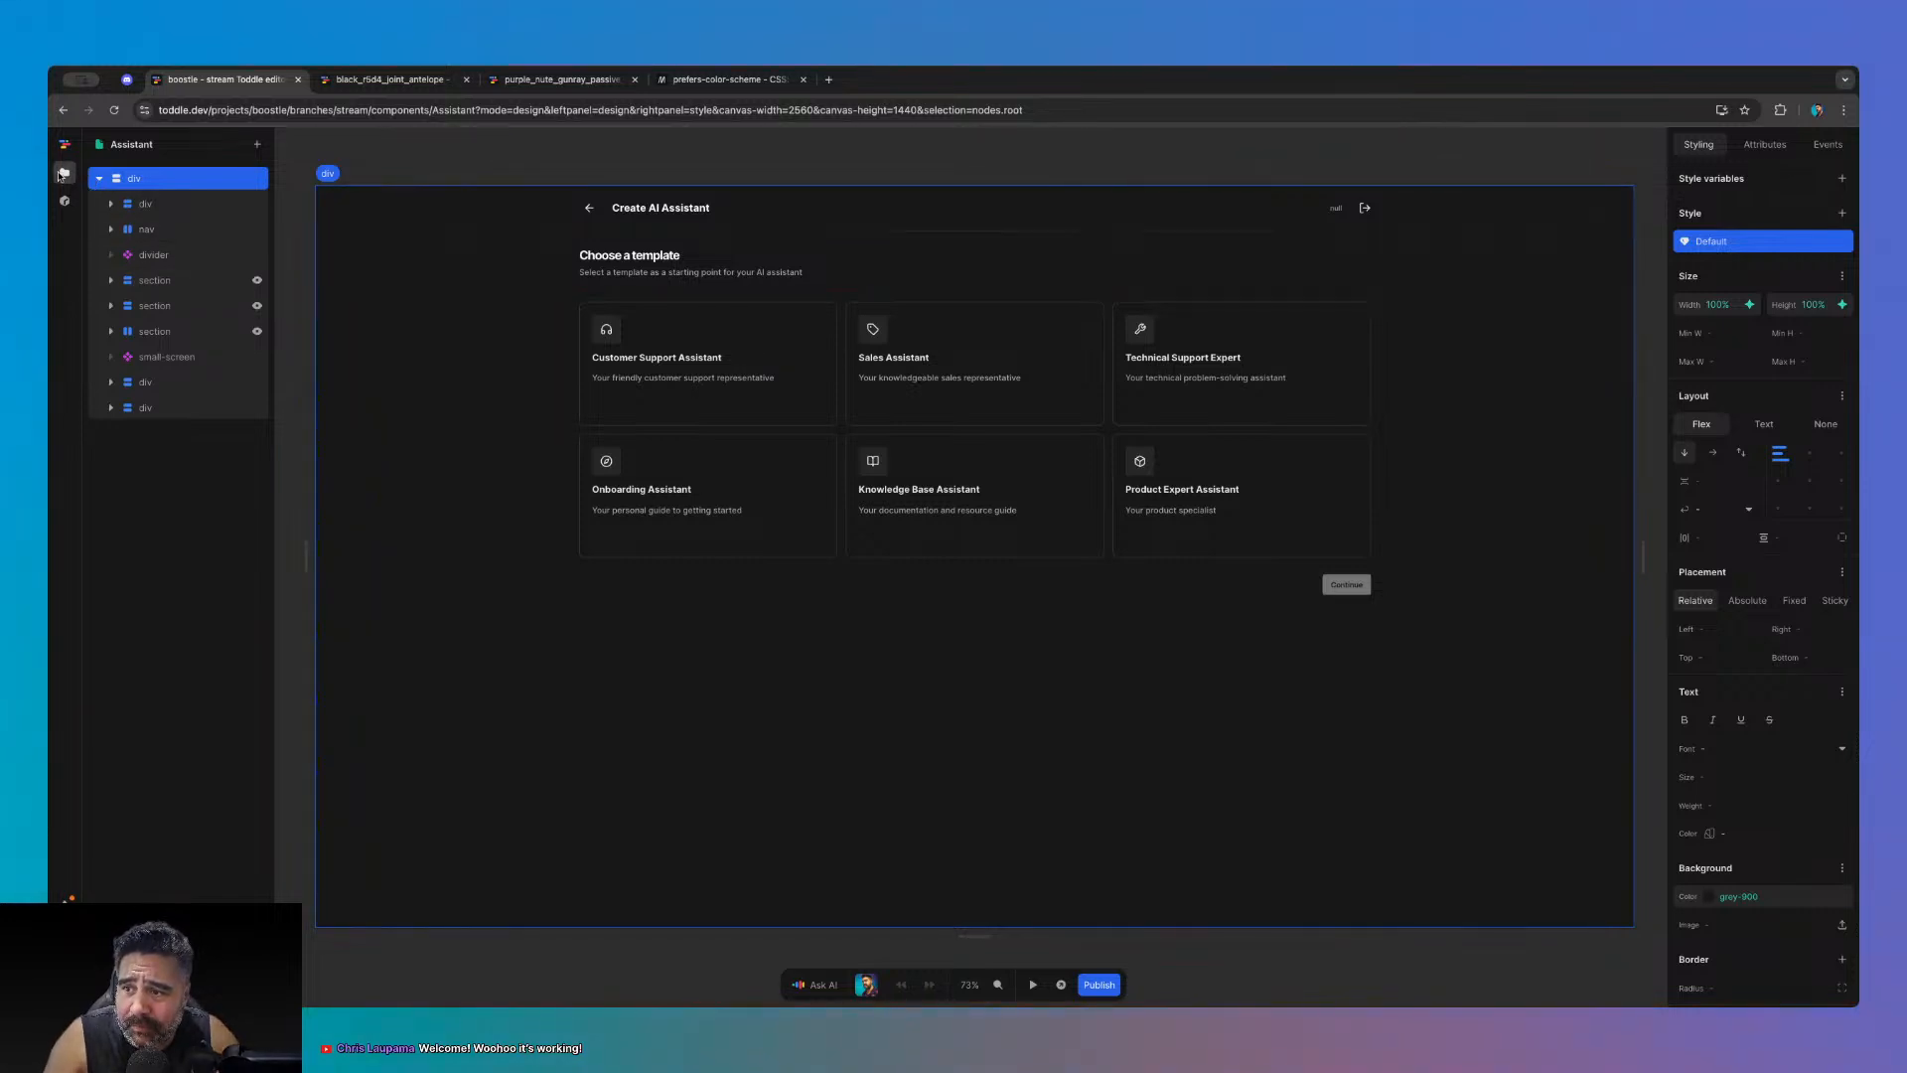
{"action": "left_click", "coordinate": [65, 172]}
{"action": "left_click", "coordinate": [195, 646]}
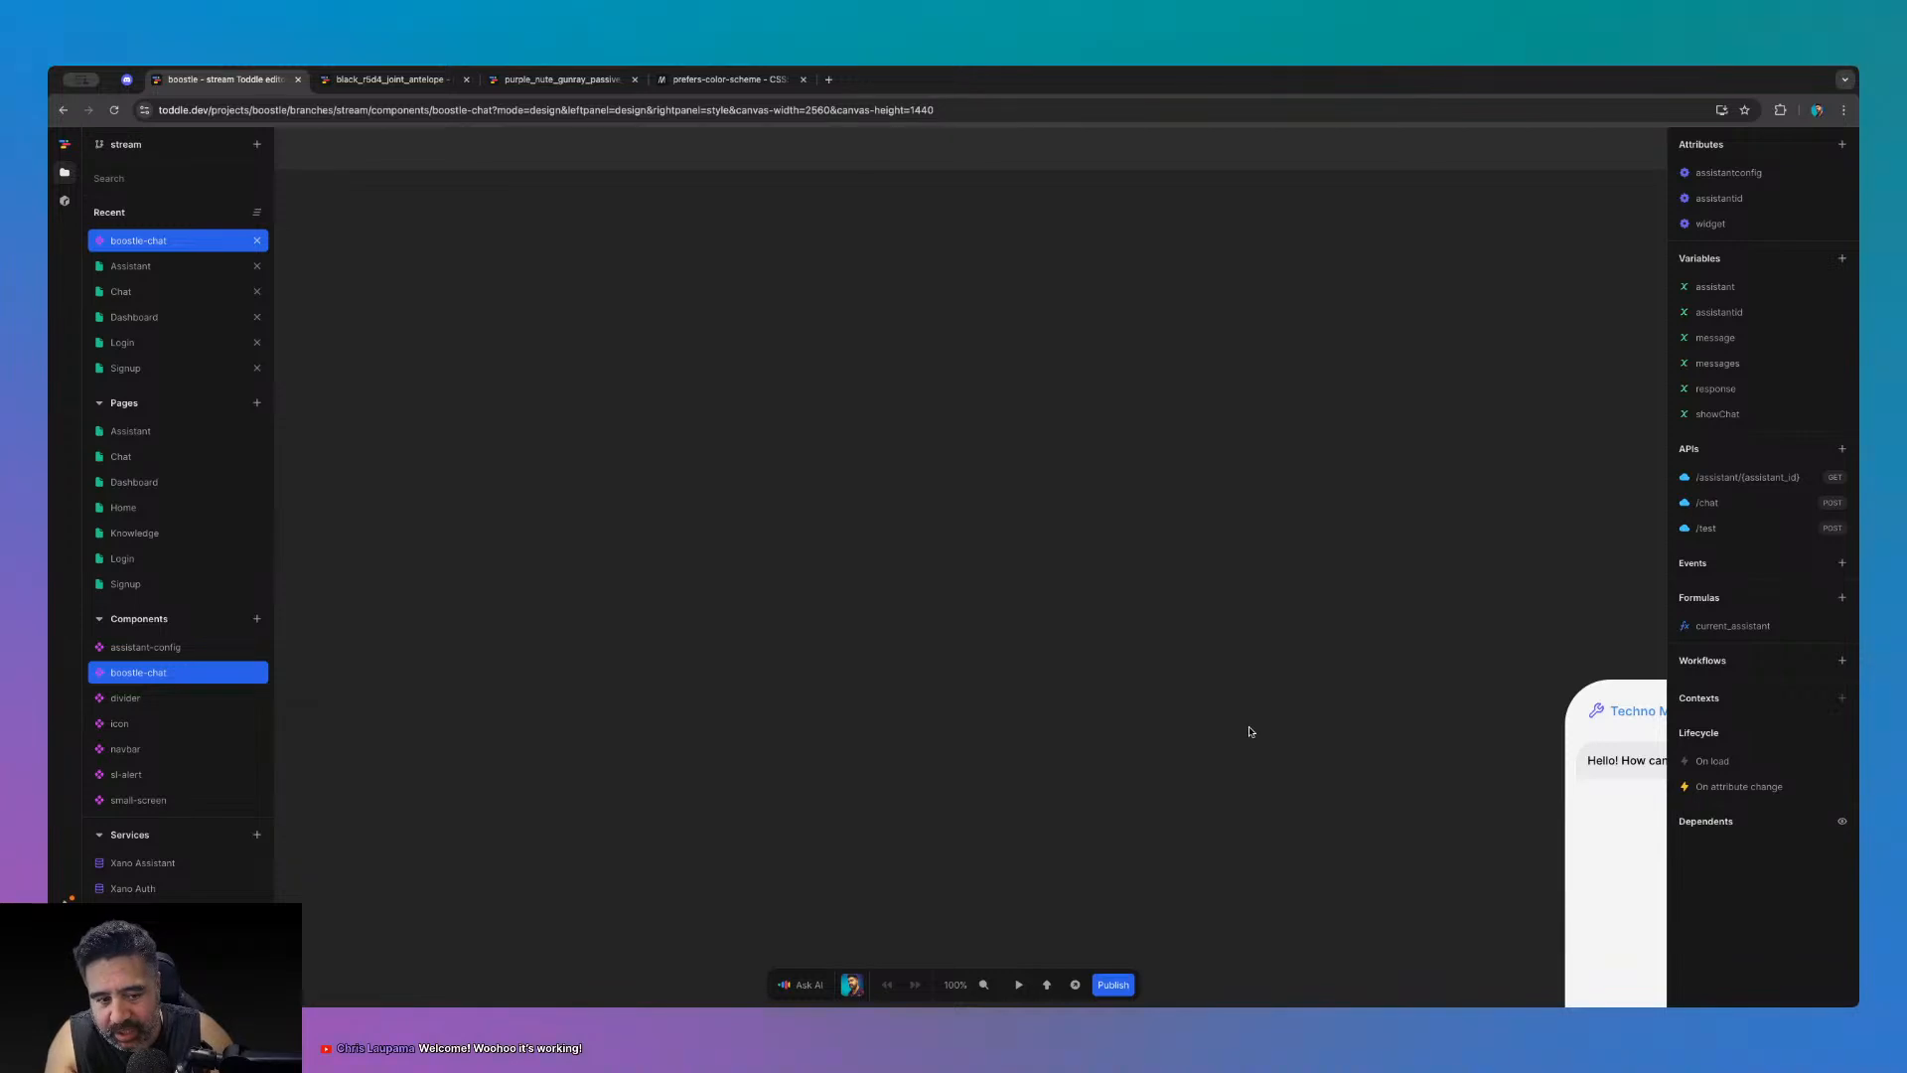
- Inspect the boostie-chat widget's root, message item, header and outer window elements
{"action": "left_click", "coordinate": [1191, 496]}
{"action": "scroll", "coordinate": [1266, 622], "scroll_direction": "down", "scroll_amount": 5}
{"action": "left_click", "coordinate": [1322, 678]}
{"action": "scroll", "coordinate": [1331, 695], "scroll_direction": "right", "scroll_amount": 3}
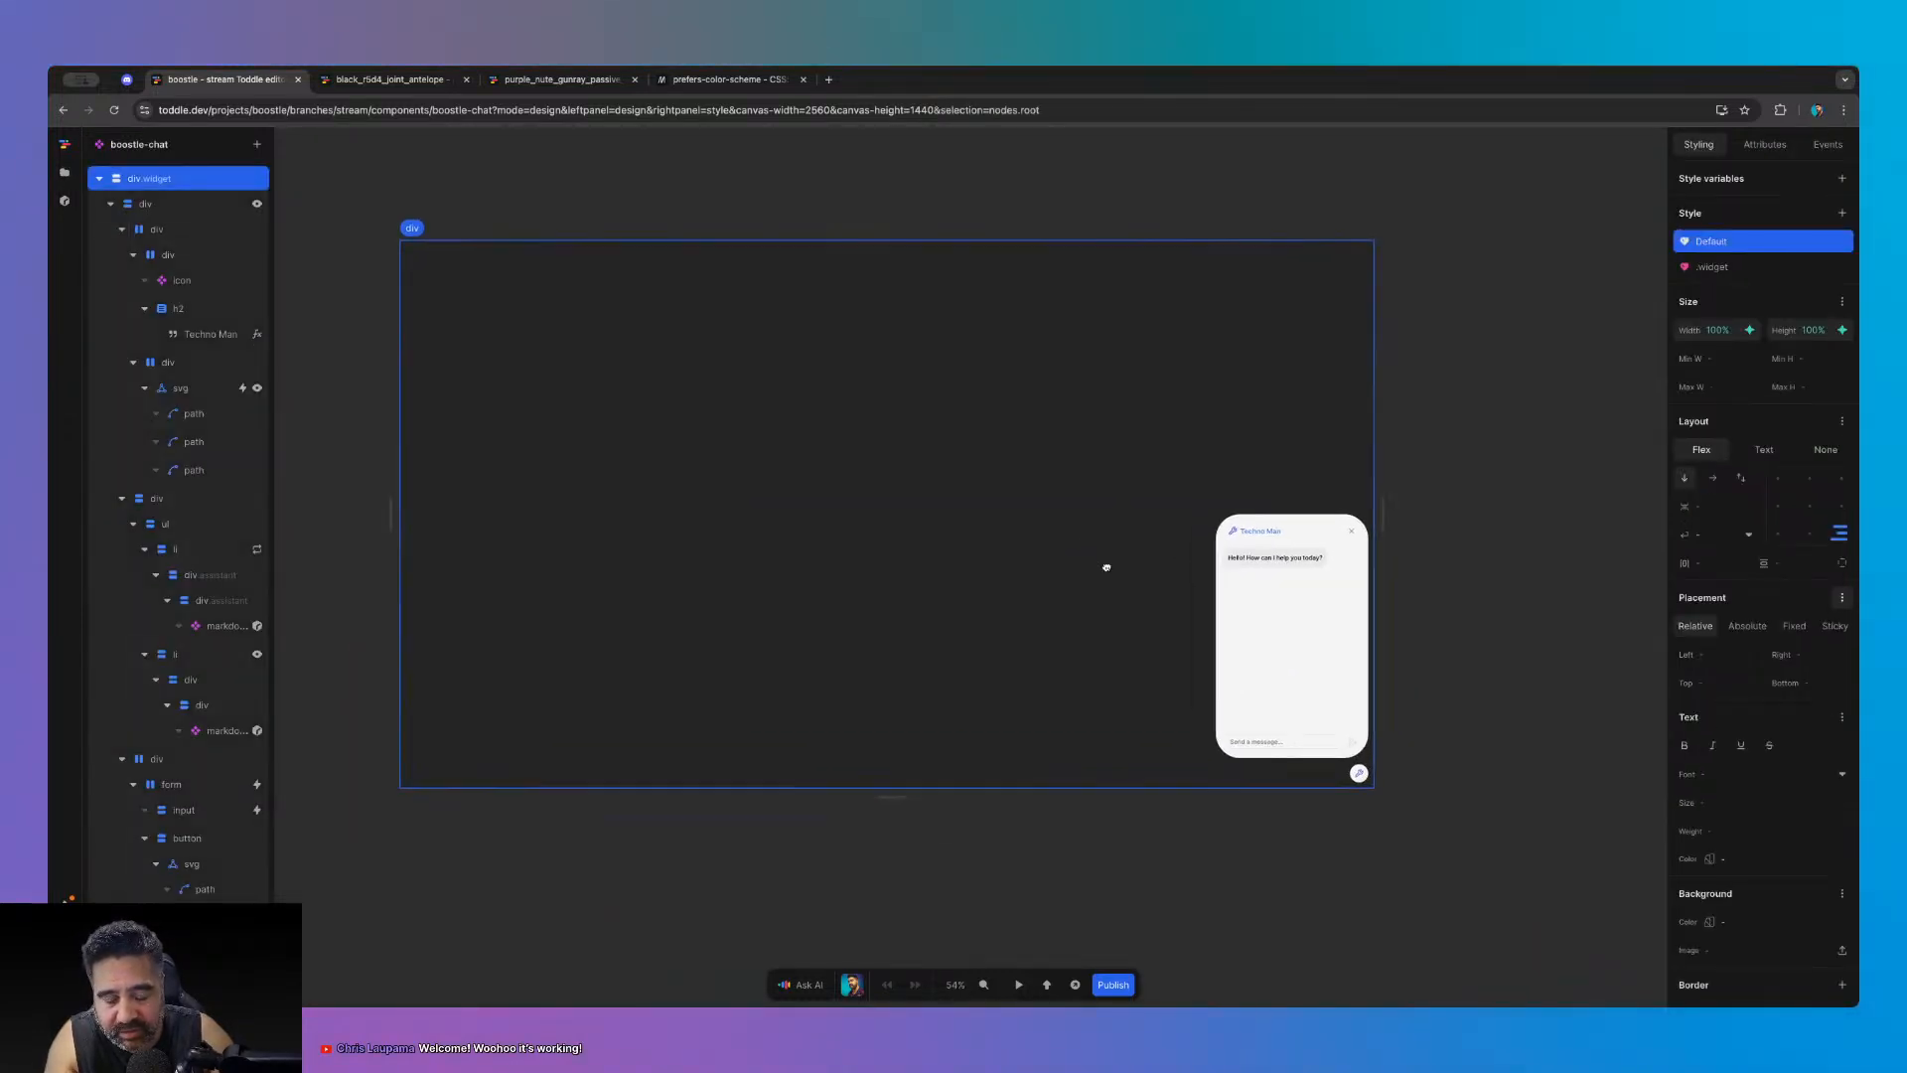
{"action": "scroll", "coordinate": [1371, 685], "scroll_direction": "up", "scroll_amount": 5}
{"action": "left_click", "coordinate": [1172, 438]}
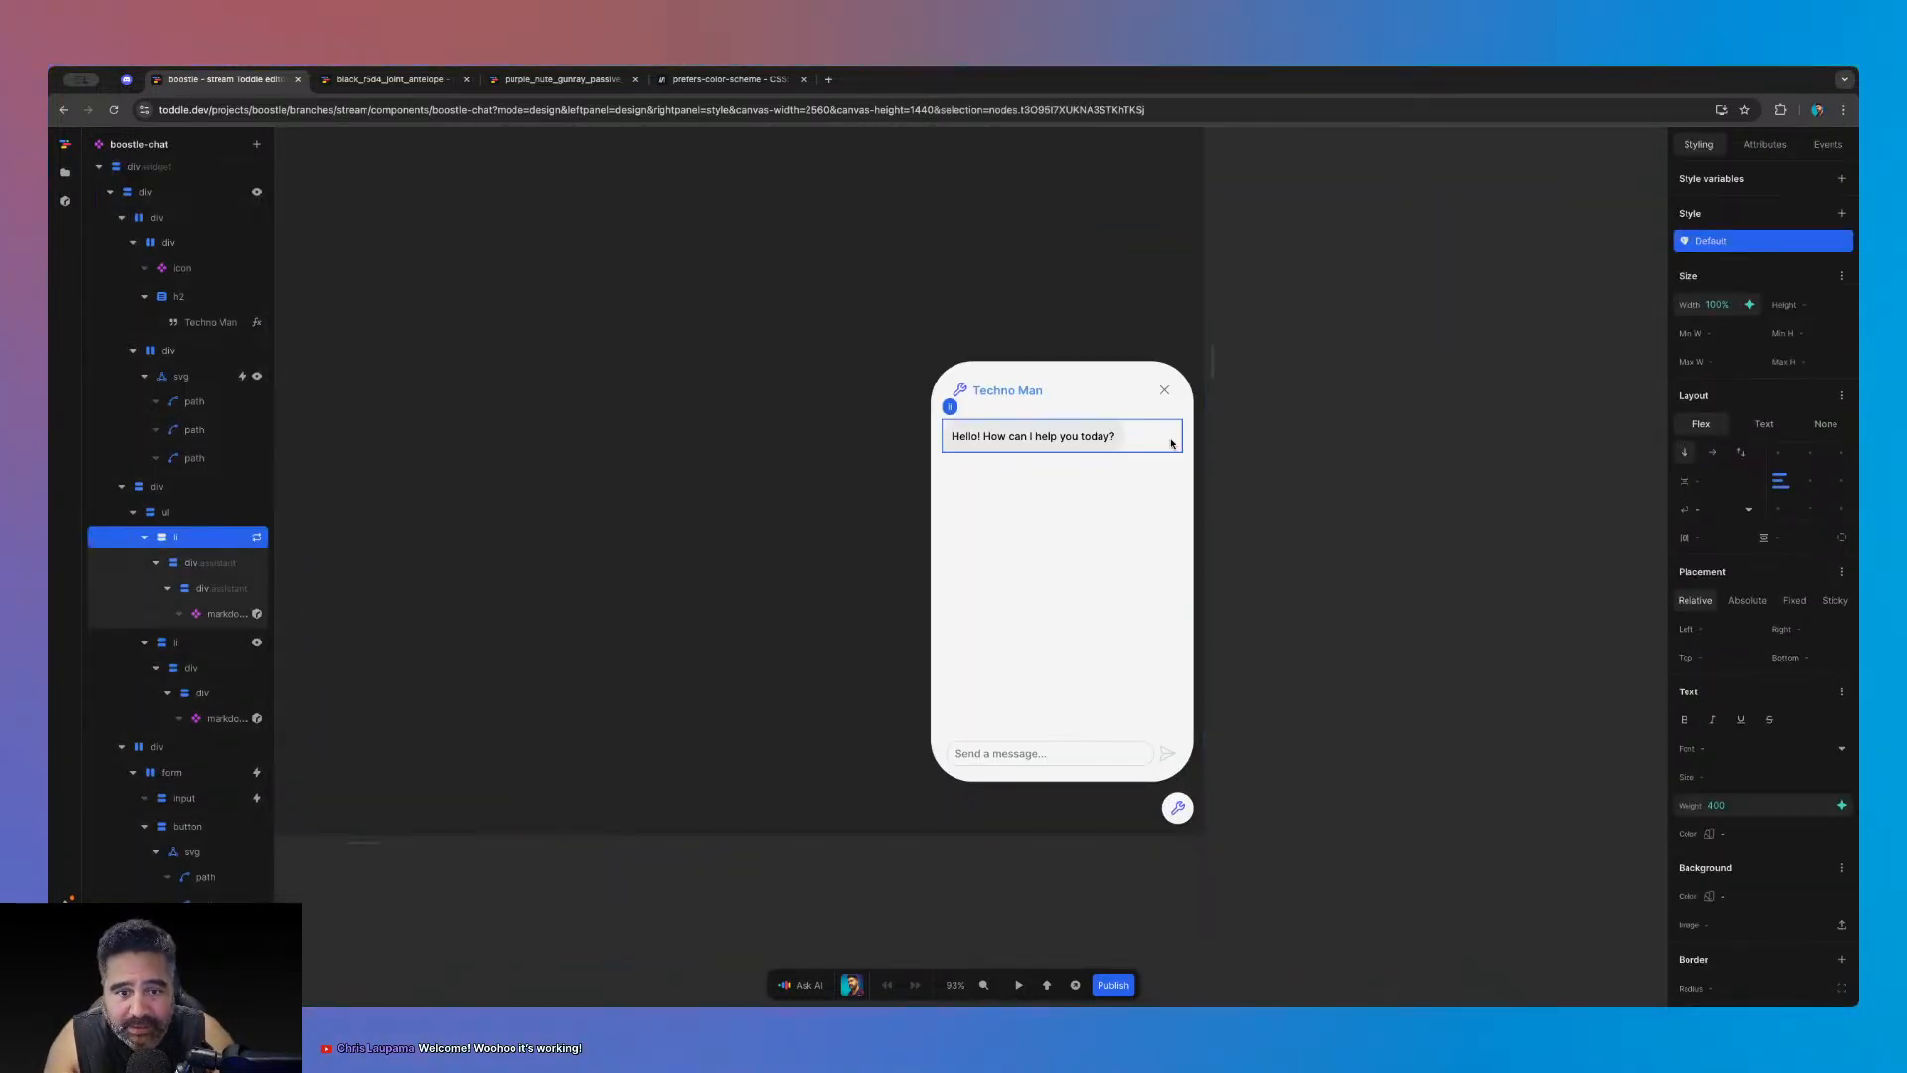
{"action": "left_click", "coordinate": [1141, 389]}
{"action": "left_click", "coordinate": [1137, 369]}
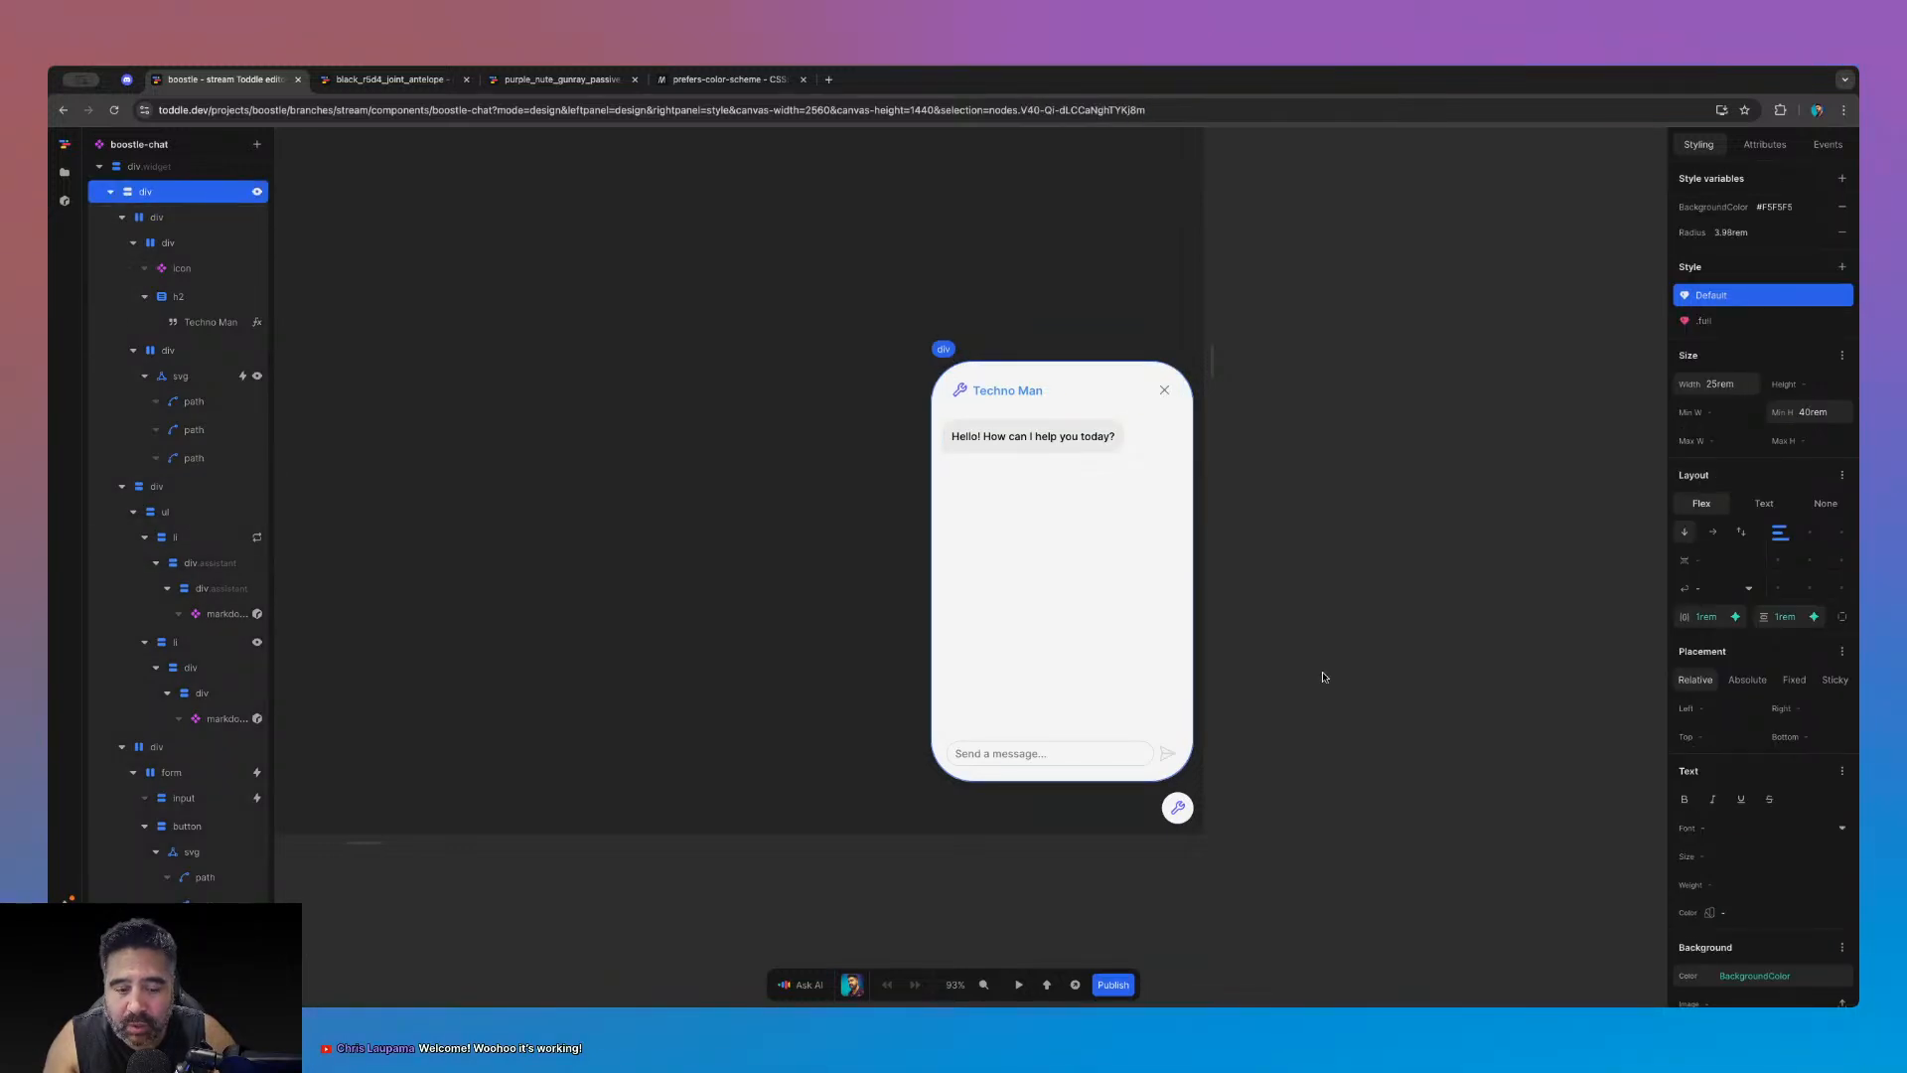
- Test the chat widget in play mode, closing and reopening it
{"action": "left_click", "coordinate": [1018, 984]}
{"action": "left_click", "coordinate": [1178, 806]}
{"action": "left_click", "coordinate": [1177, 807]}
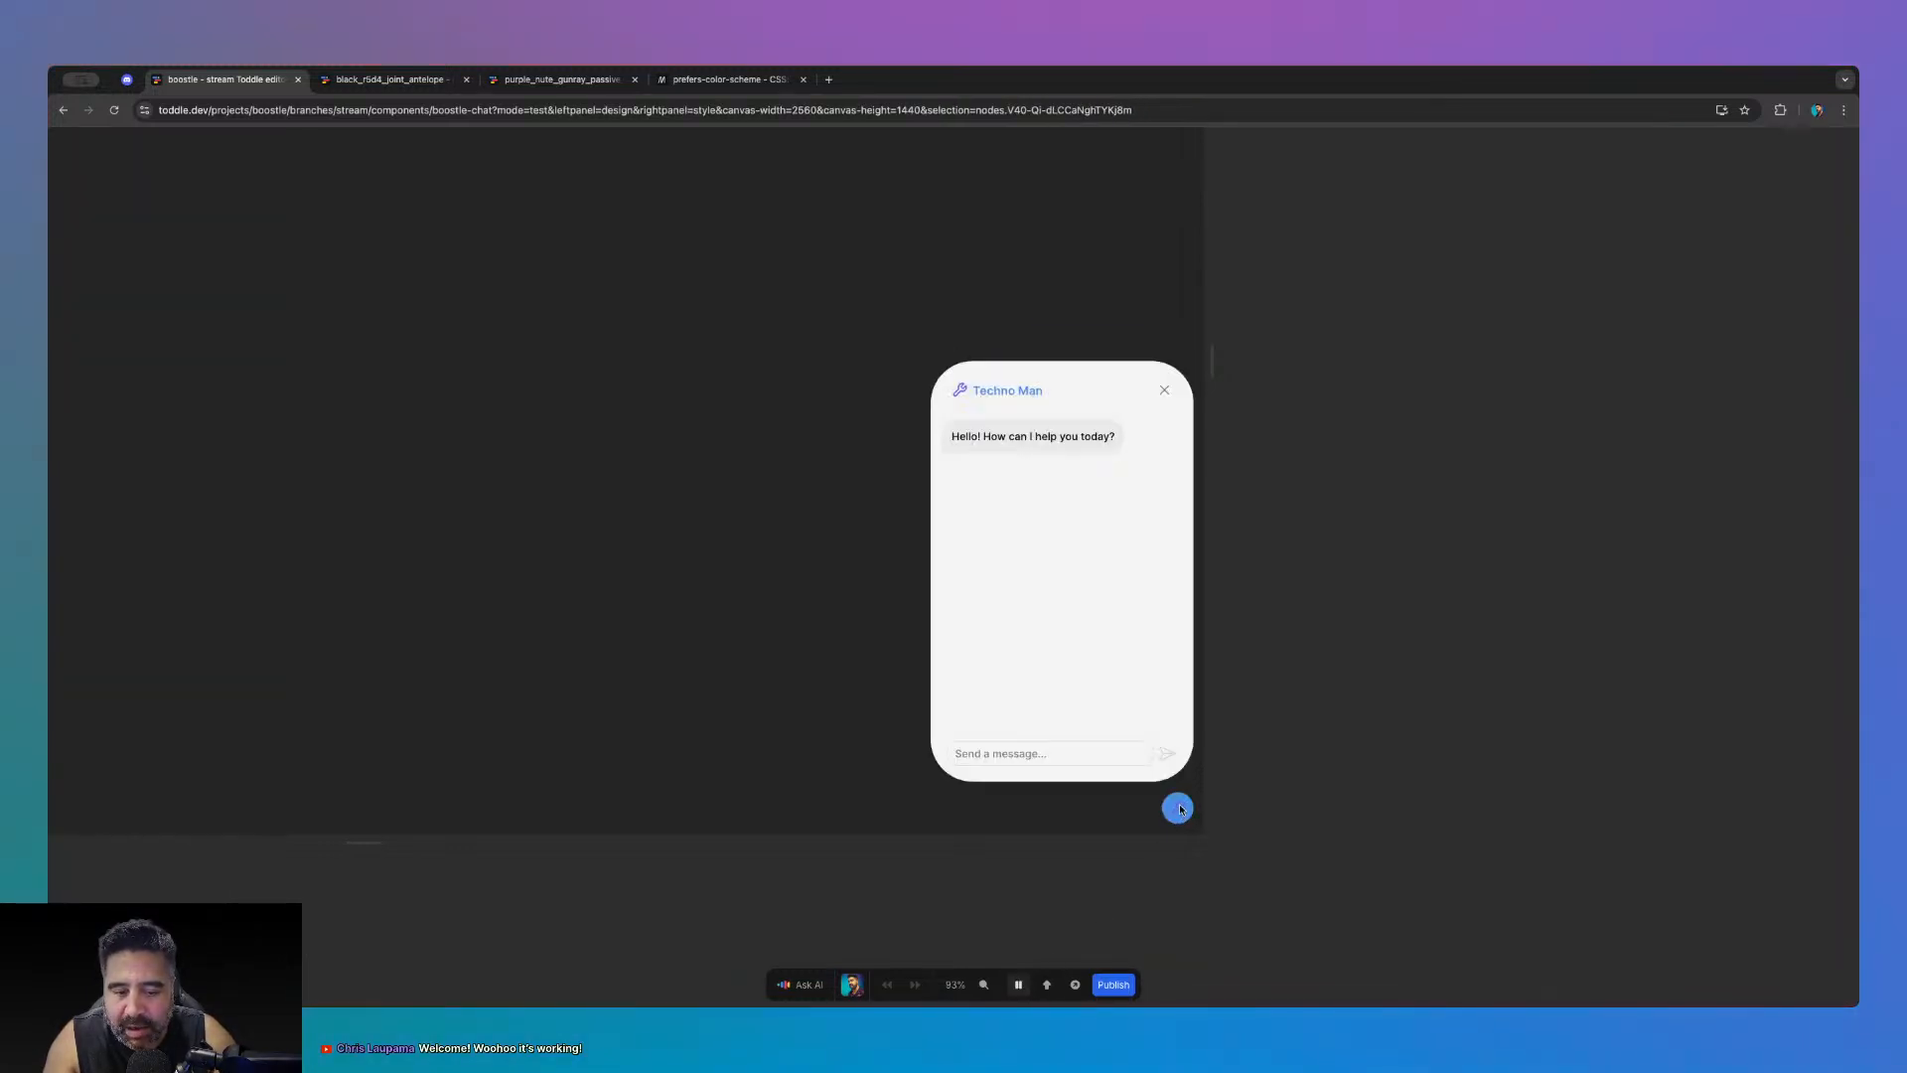
{"action": "scroll", "coordinate": [1259, 667], "scroll_direction": "down", "scroll_amount": 5}
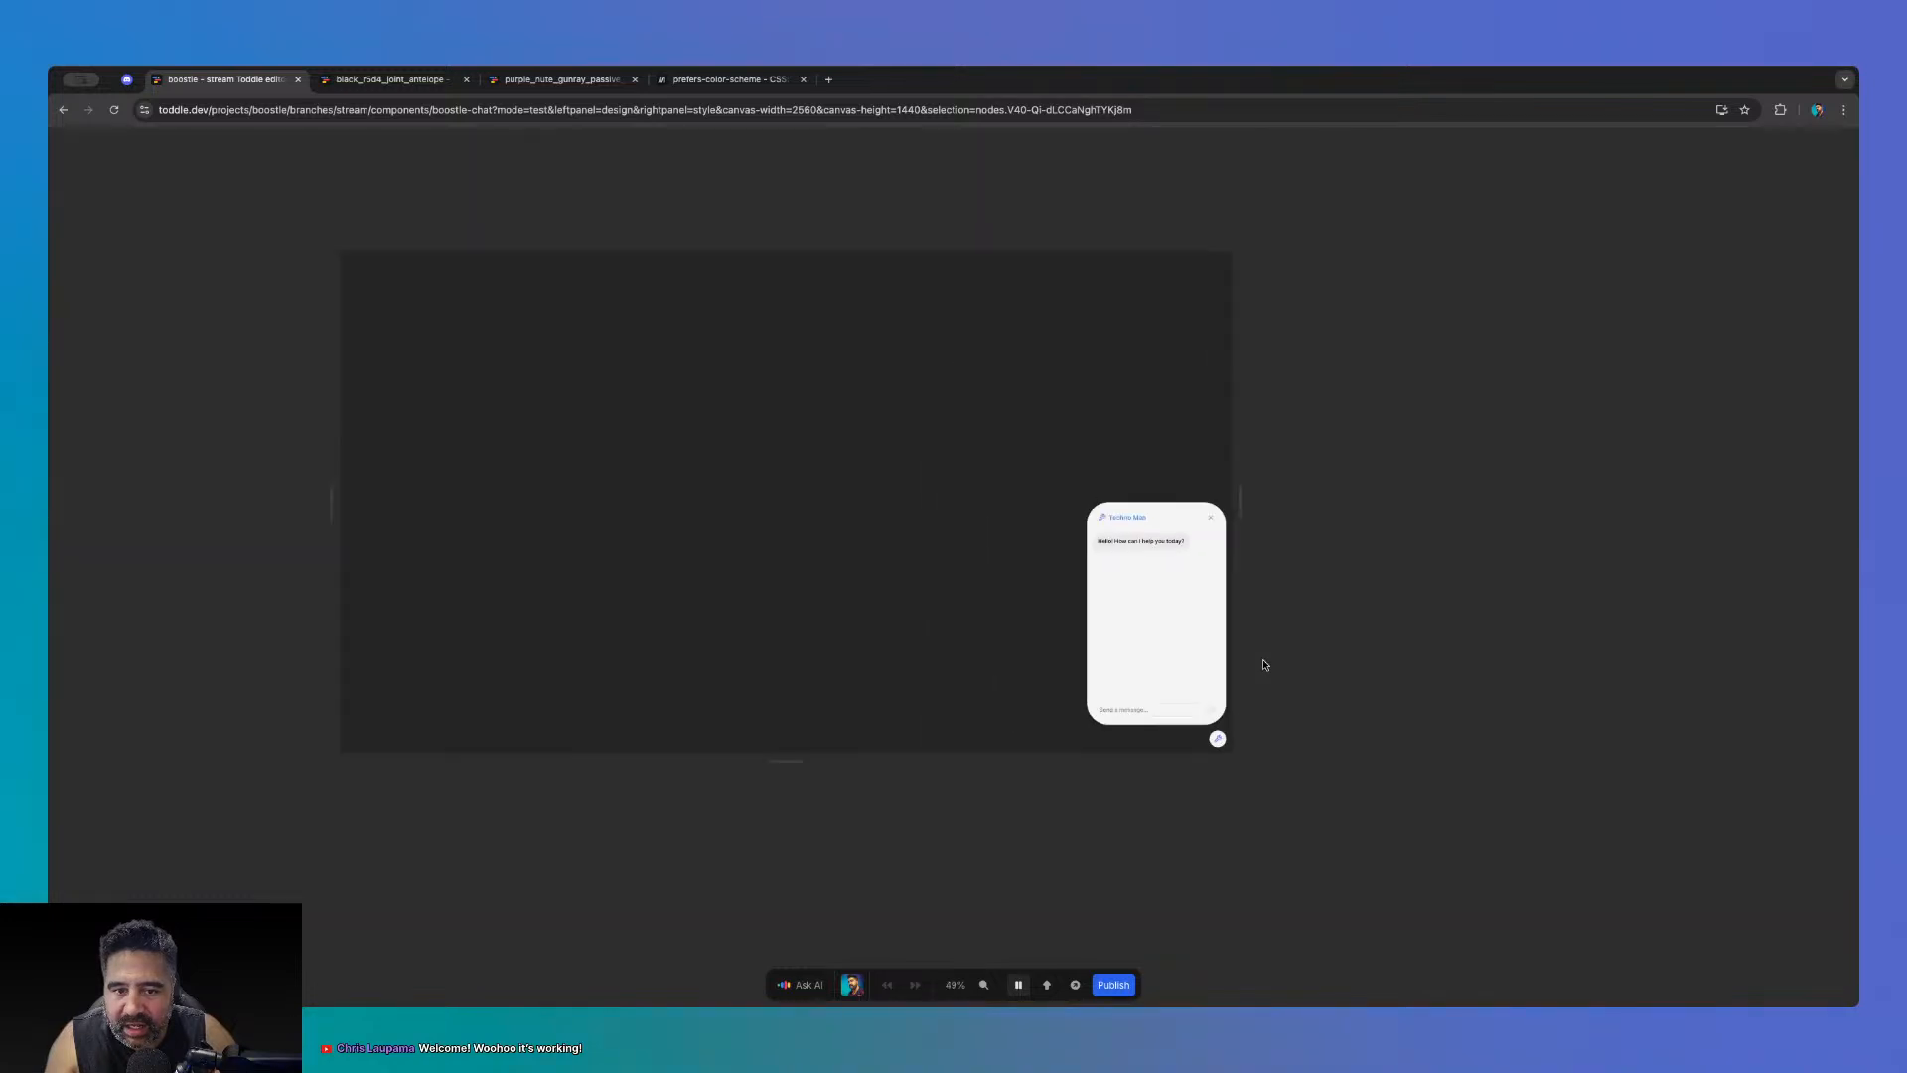
{"action": "left_click", "coordinate": [1018, 984]}
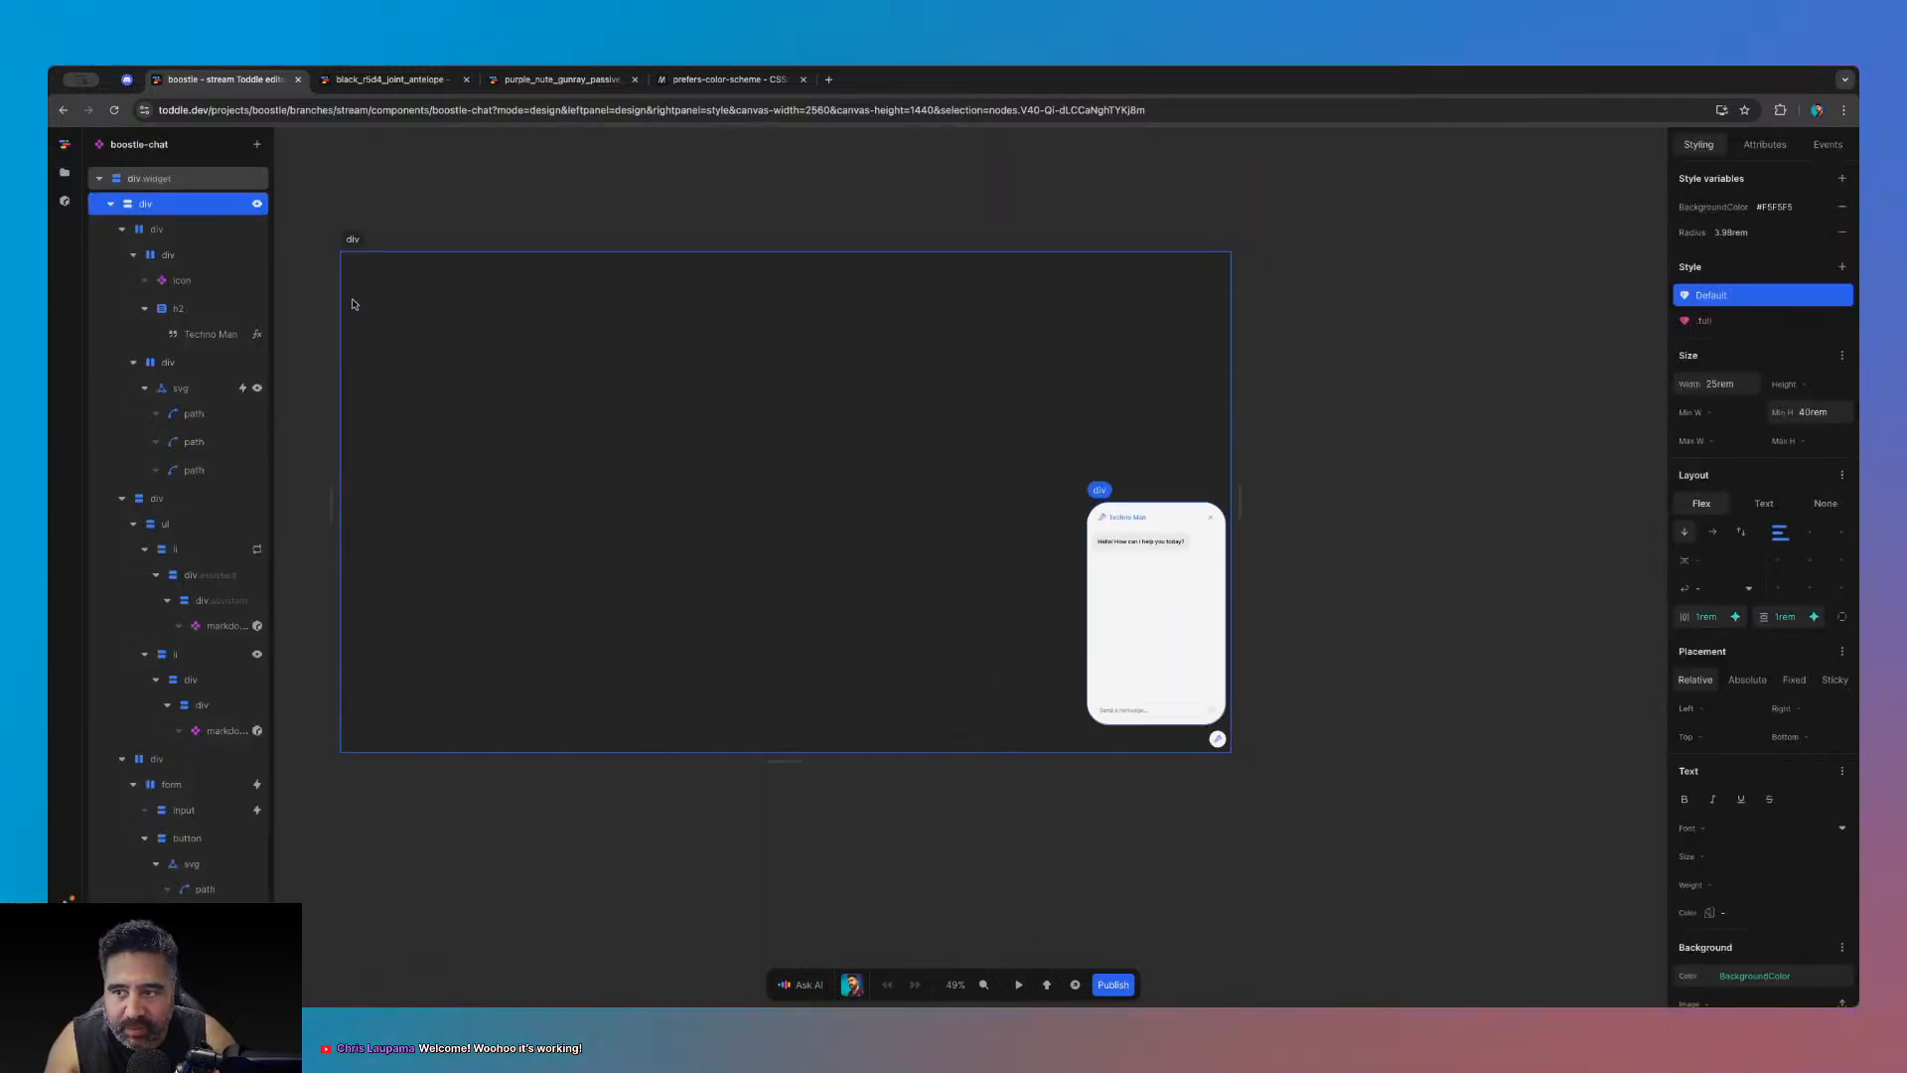
{"action": "scroll", "coordinate": [1307, 707], "scroll_direction": "up", "scroll_amount": 5}
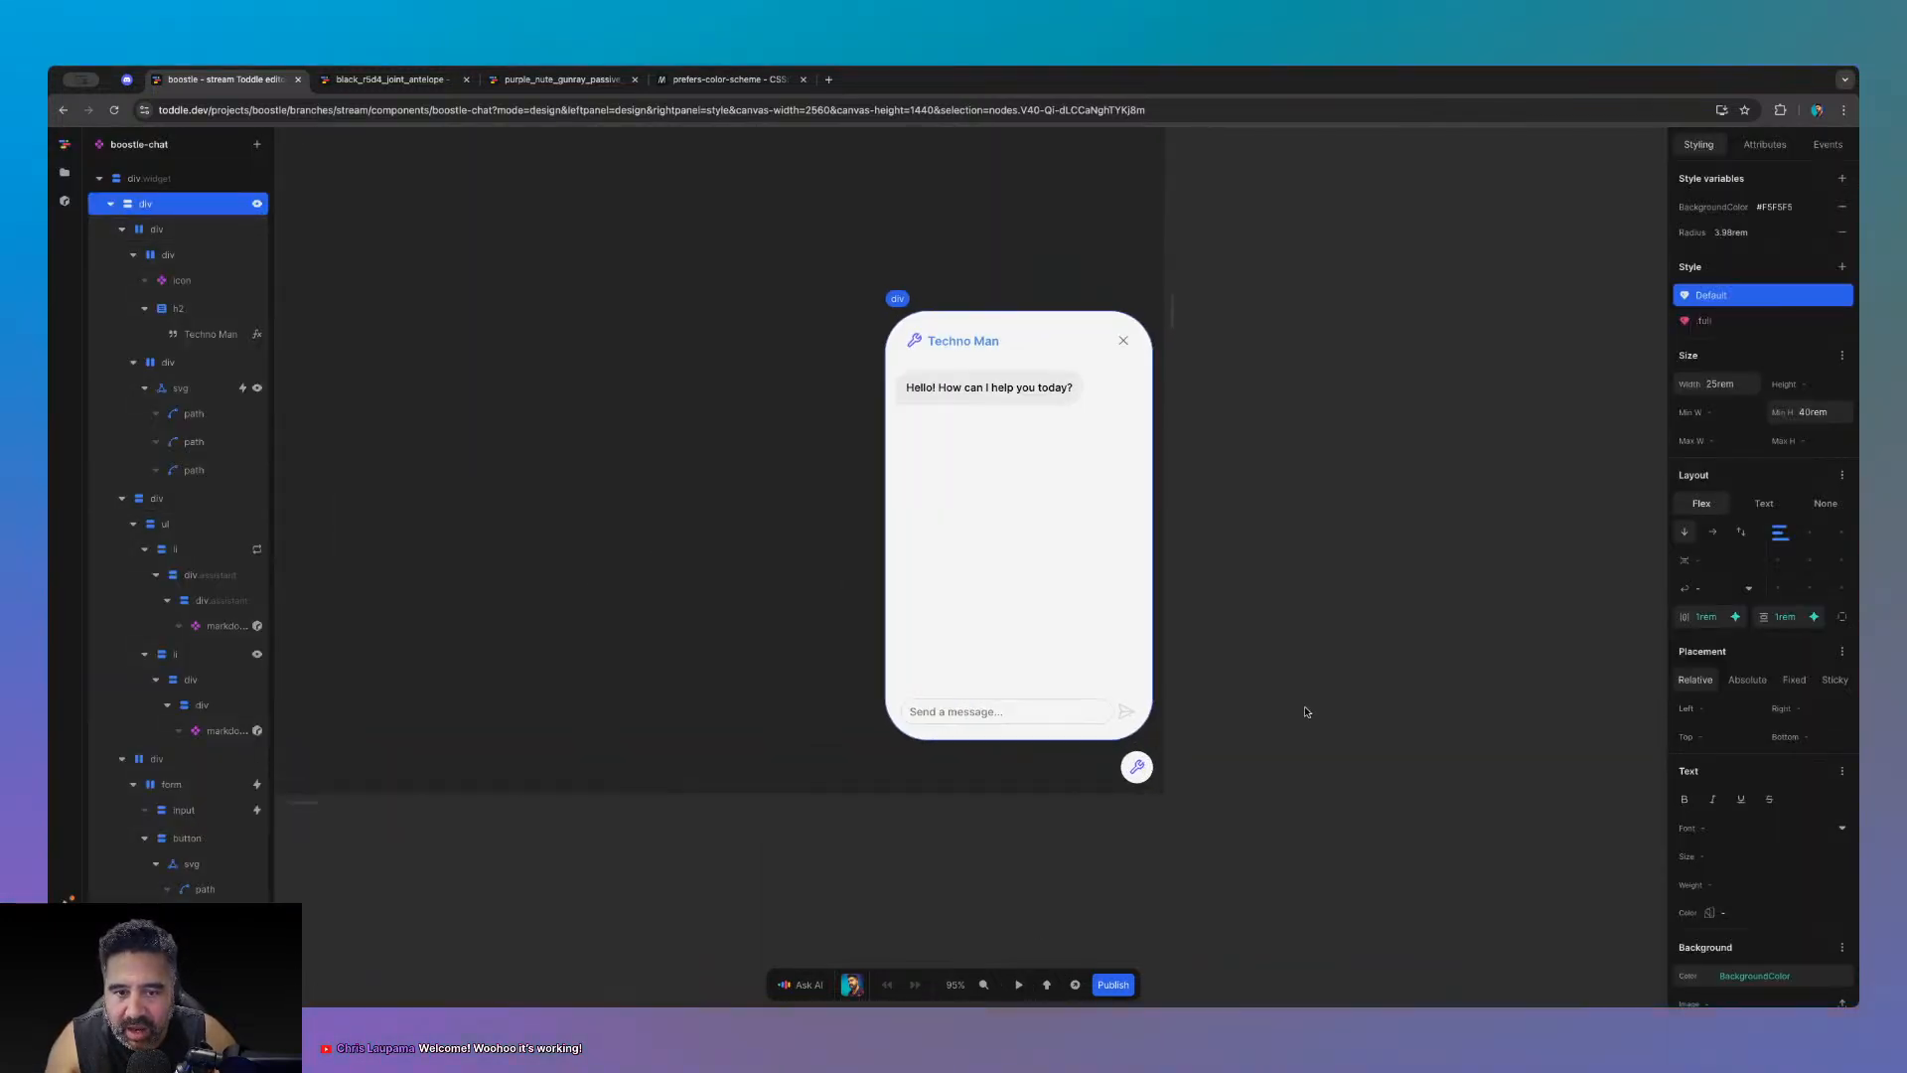
- Review the component attributes with nothing selected, recenter the chat widget, and show the project files
{"action": "left_click", "coordinate": [1306, 708]}
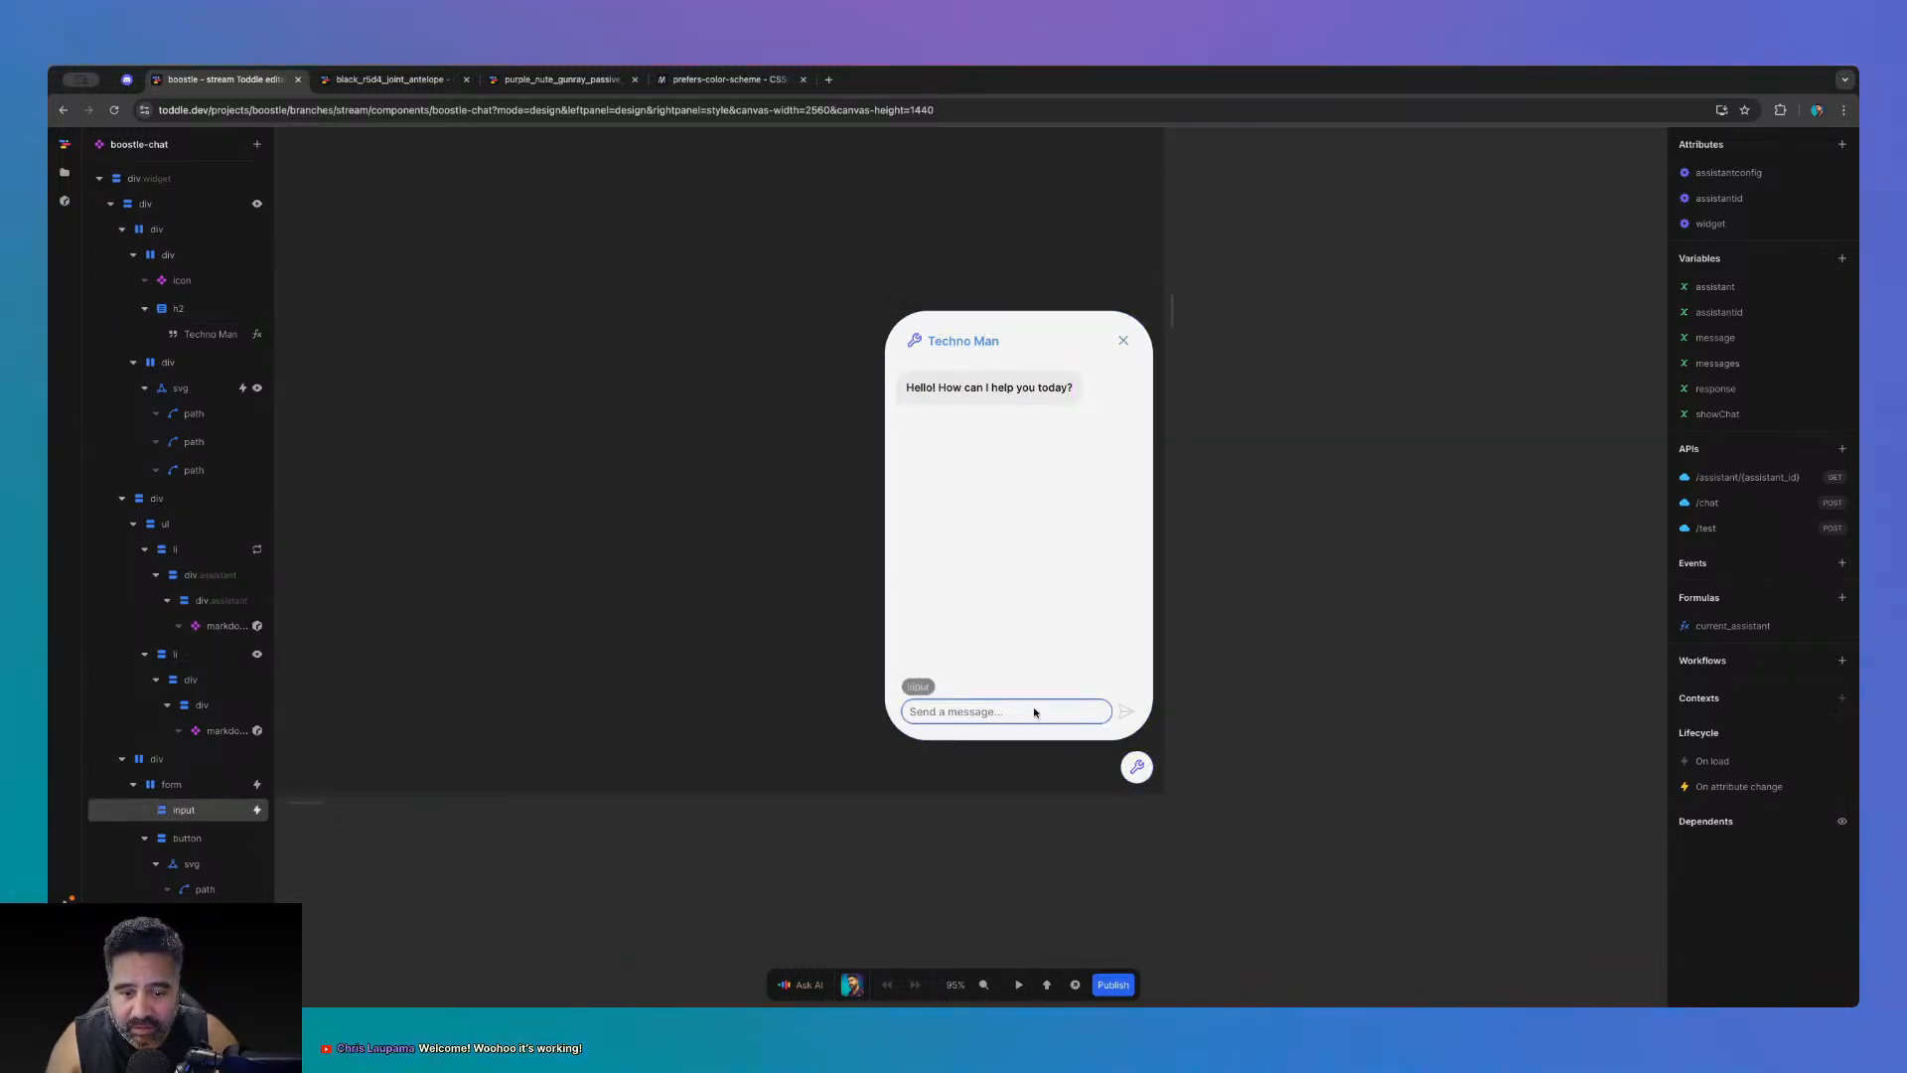
{"action": "scroll", "coordinate": [540, 839], "scroll_direction": "down", "scroll_amount": 2}
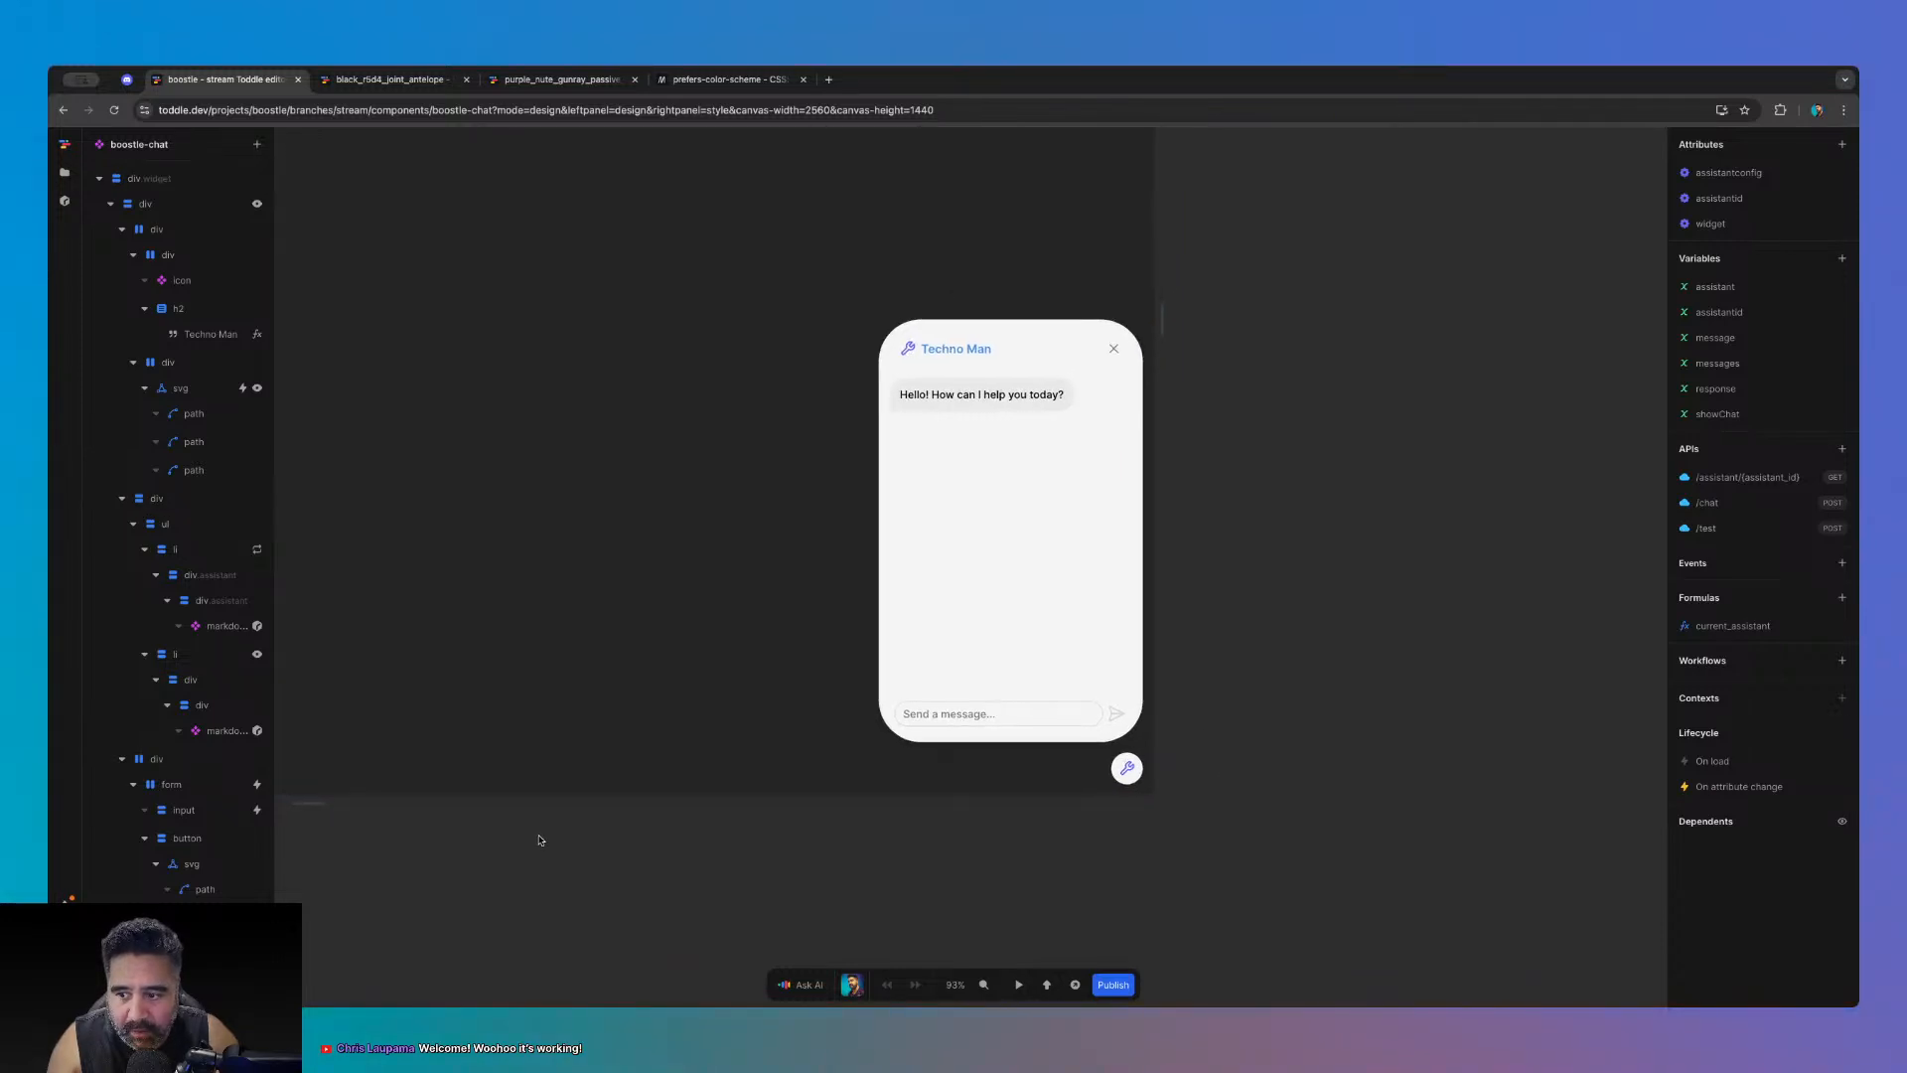
{"action": "scroll", "coordinate": [540, 839], "scroll_direction": "down", "scroll_amount": 4}
{"action": "scroll", "coordinate": [1332, 511], "scroll_direction": "up", "scroll_amount": 3}
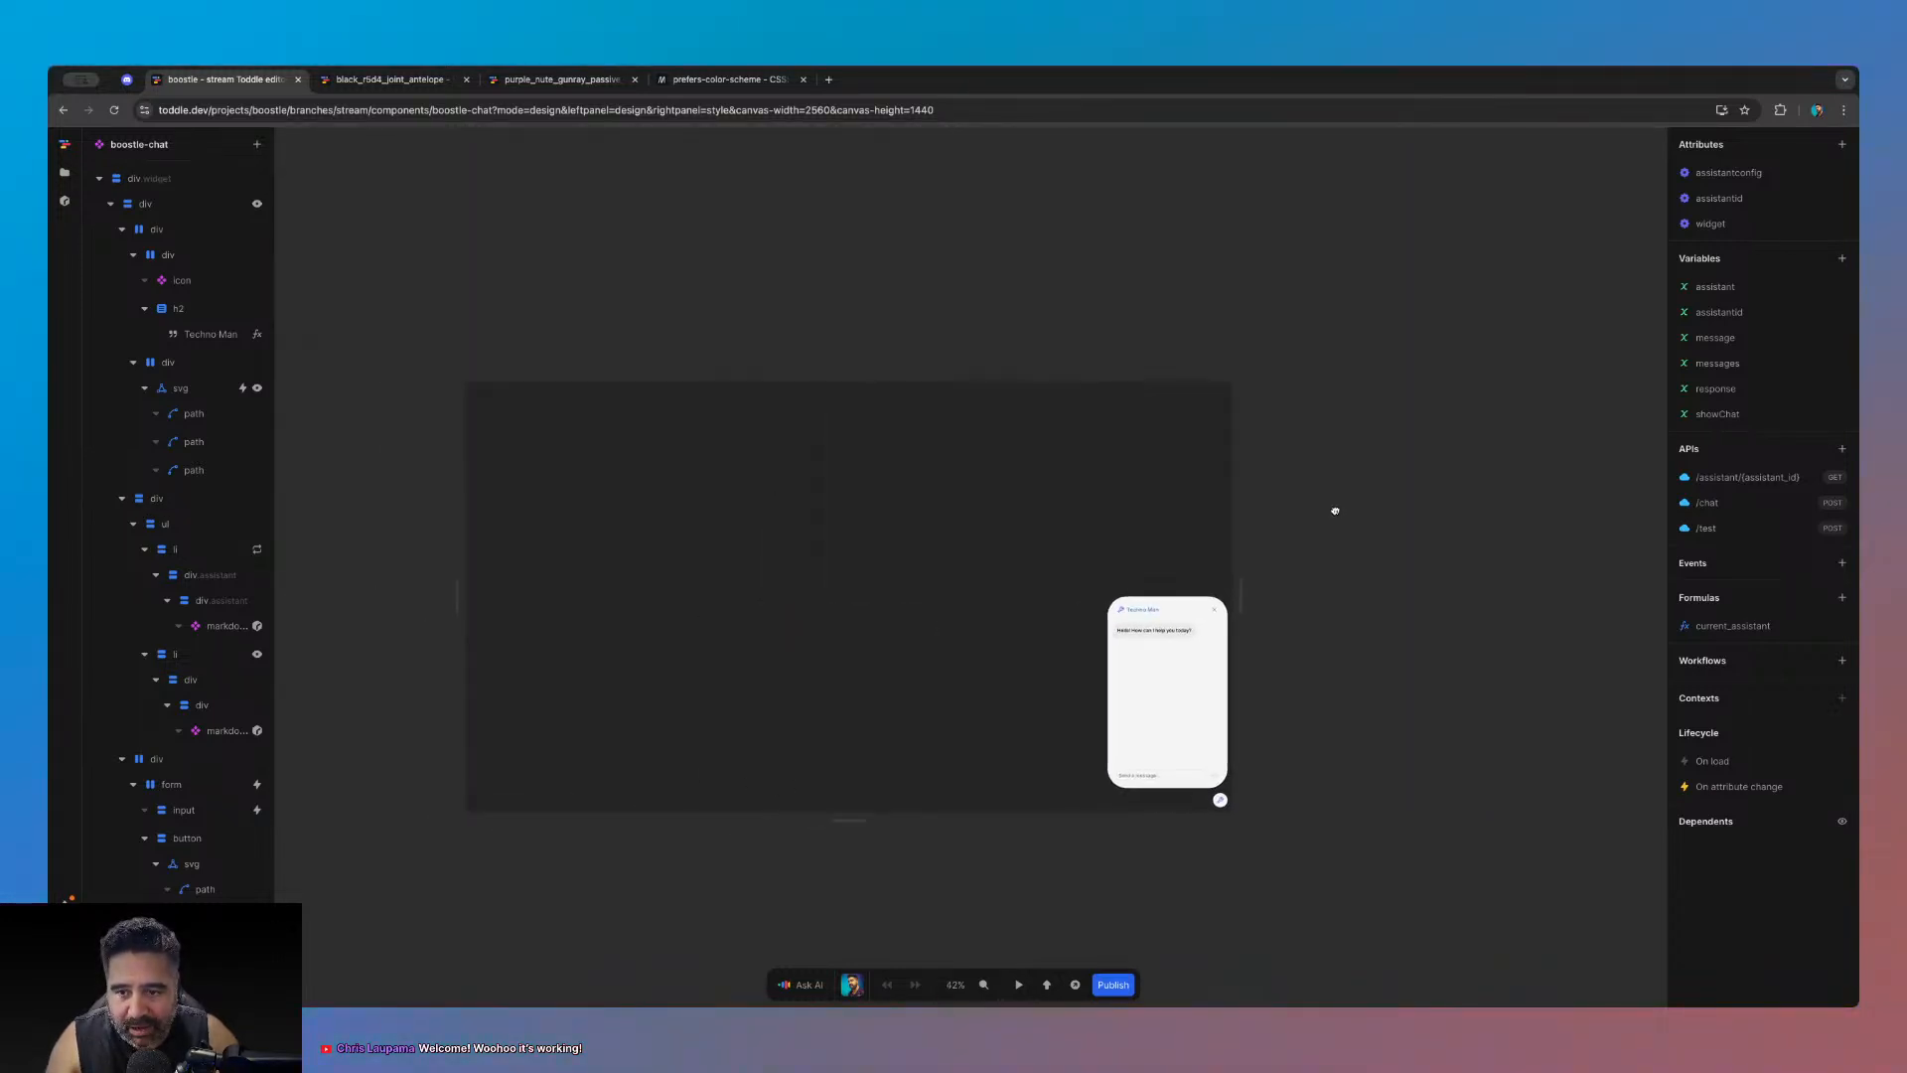
{"action": "left_click_drag", "start_coordinate": [1325, 535], "coordinate": [1571, 443]}
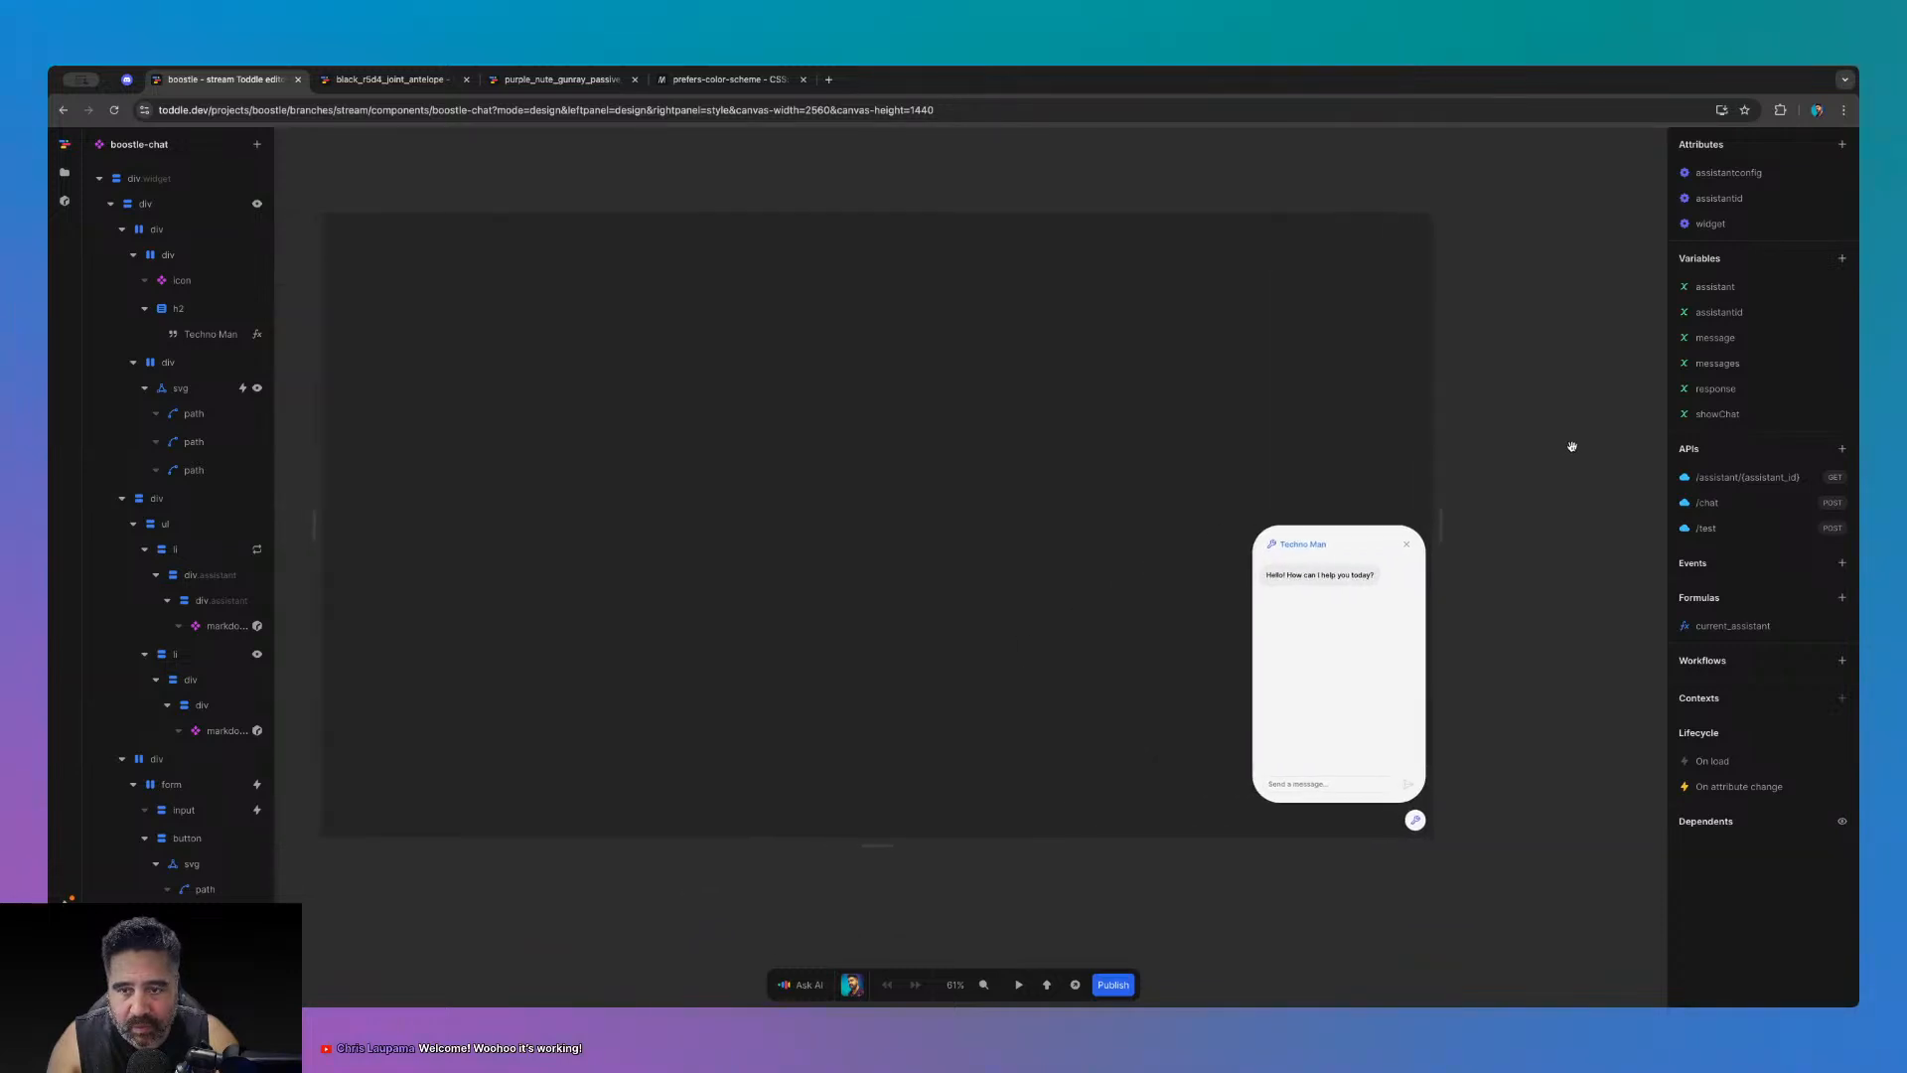
{"action": "left_click", "coordinate": [1034, 443]}
{"action": "key", "text": "Escape"}
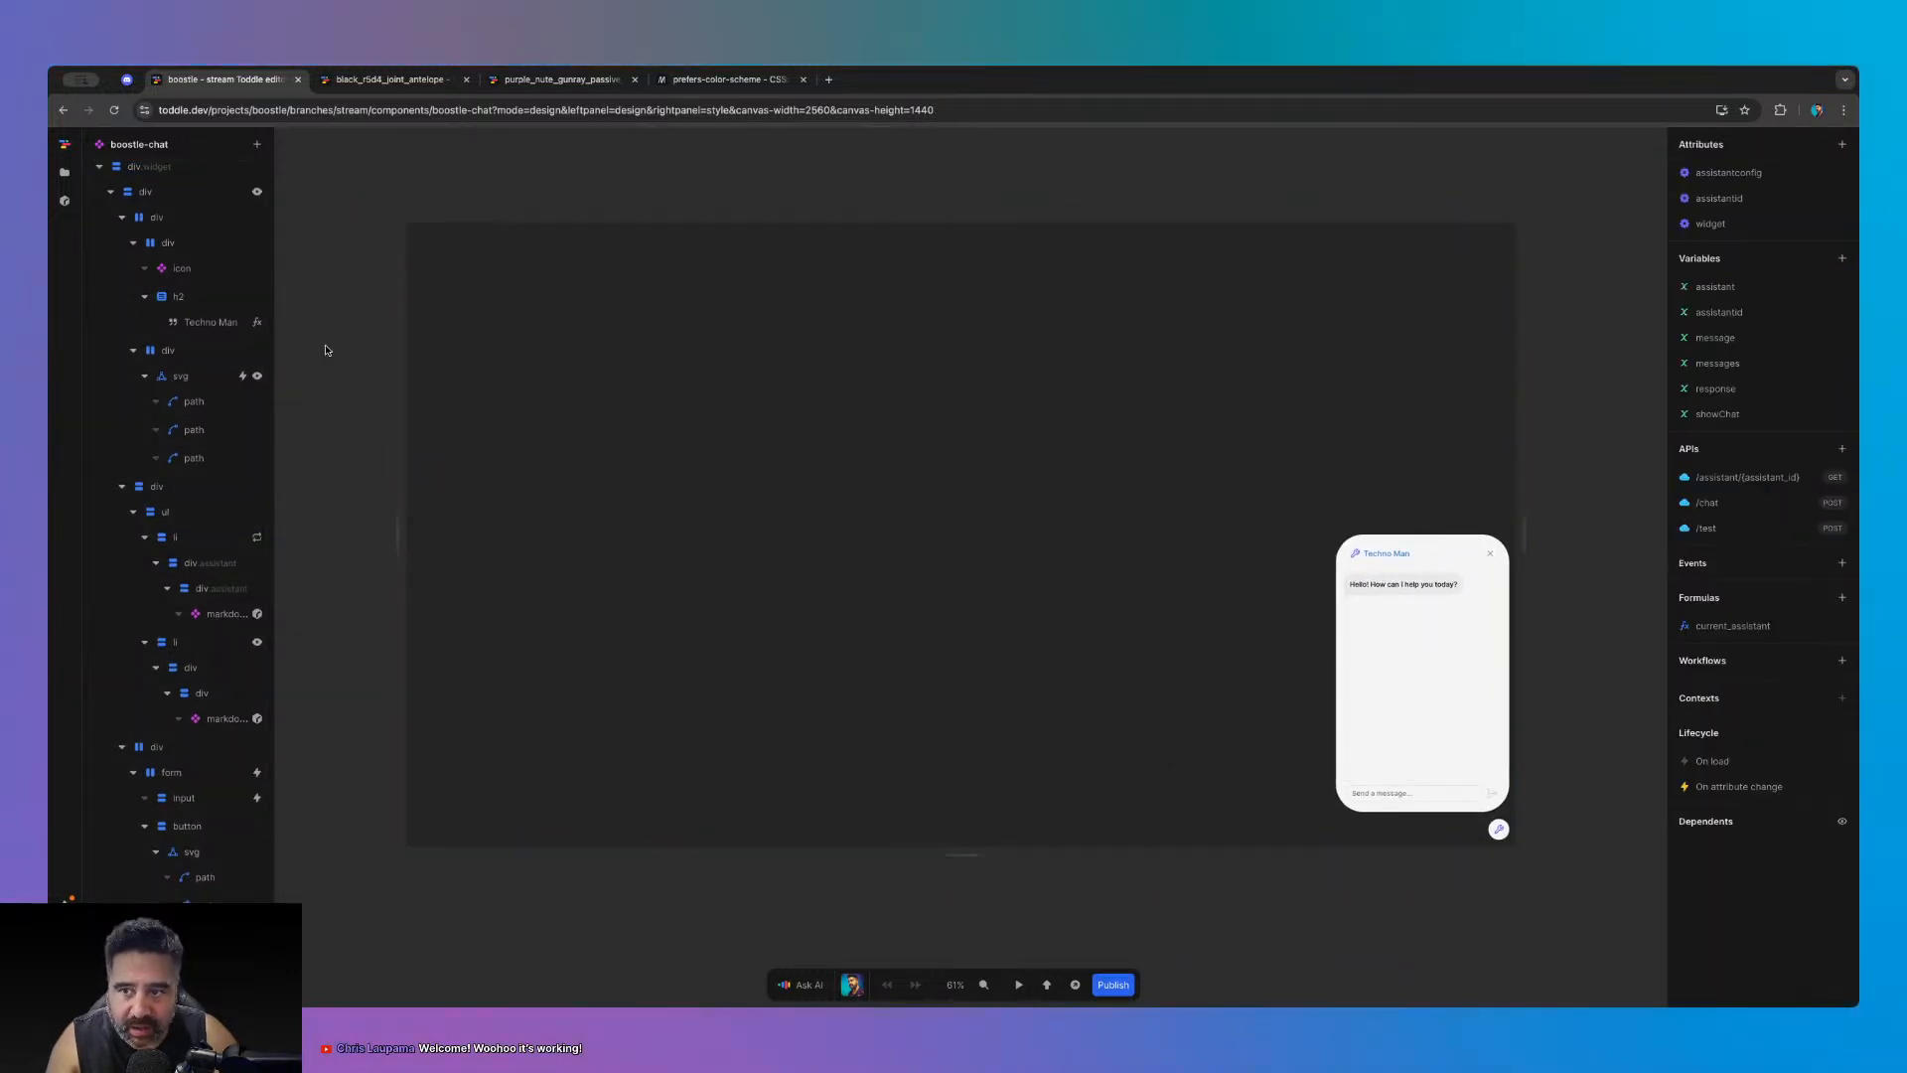
{"action": "left_click", "coordinate": [64, 172]}
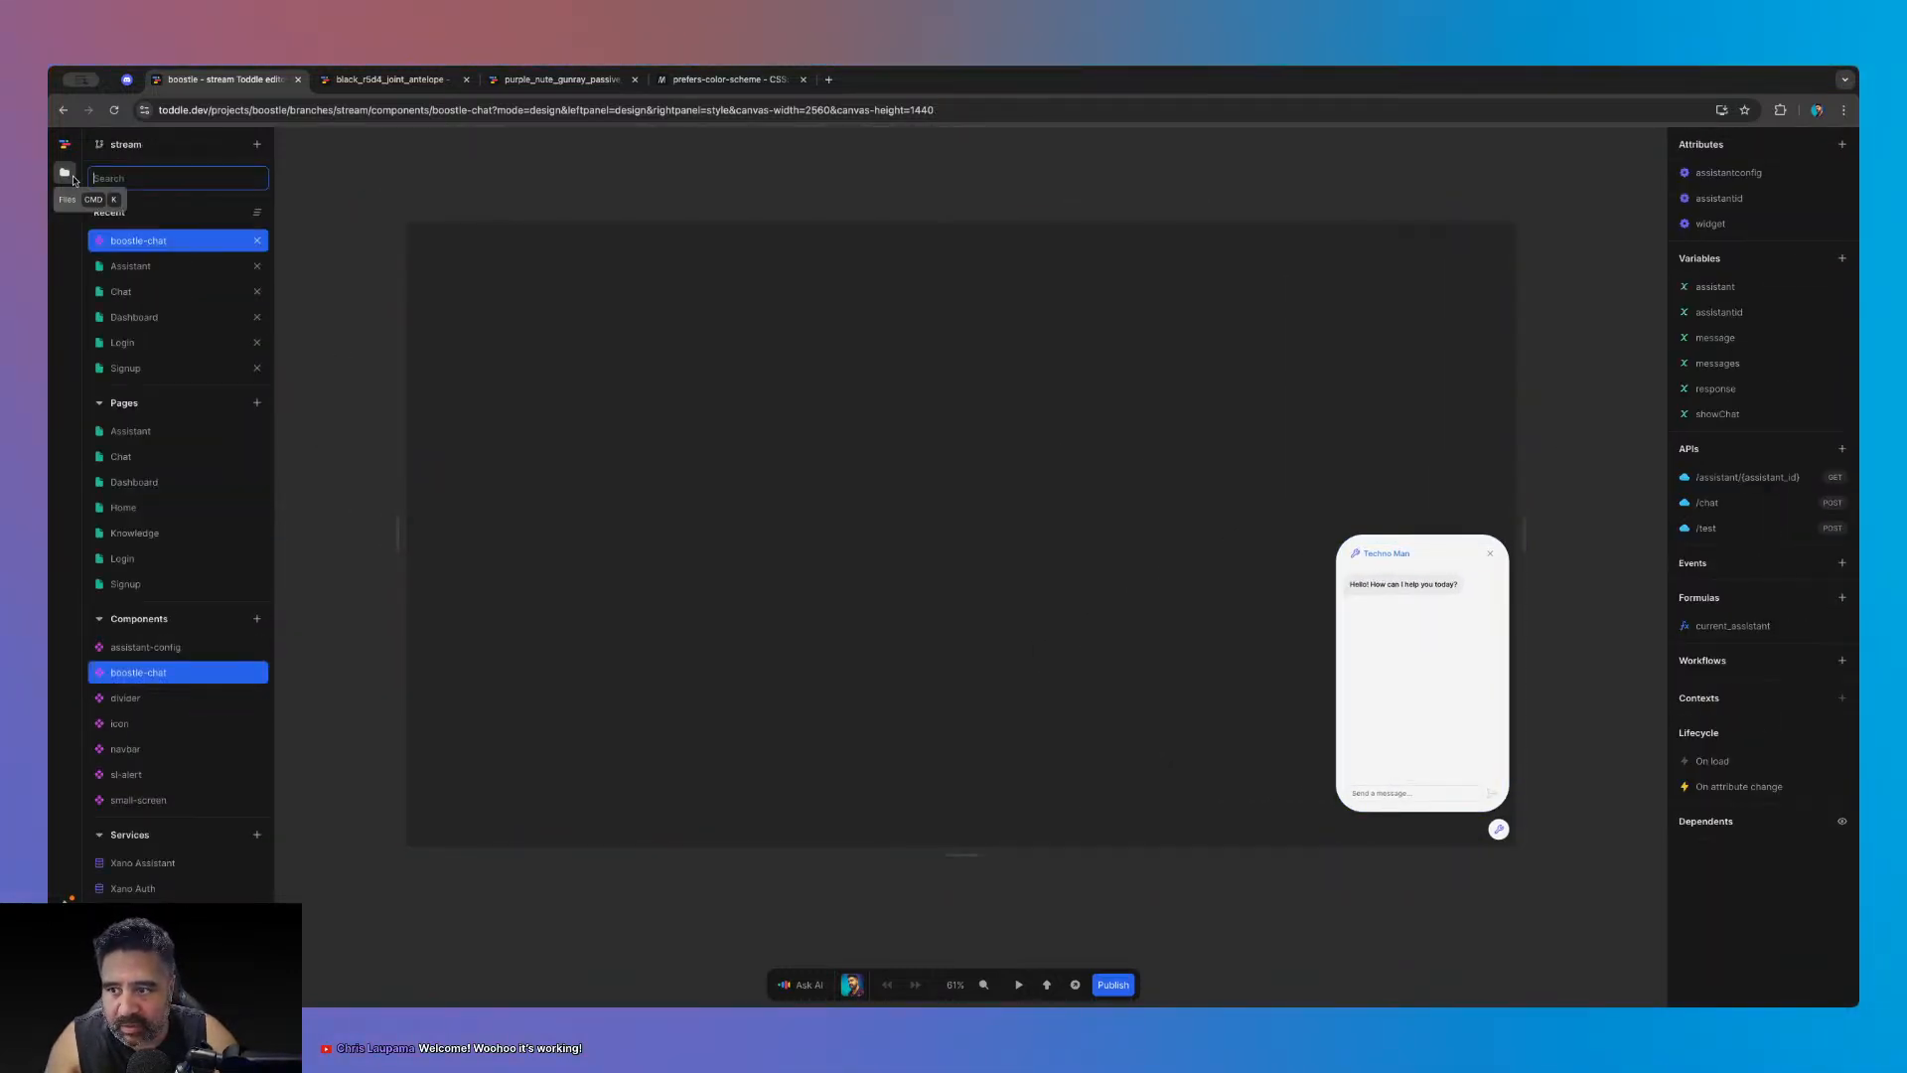
- Sign in on the Login page in test mode with the account email and password
{"action": "left_click", "coordinate": [171, 343]}
{"action": "left_click", "coordinate": [1018, 984]}
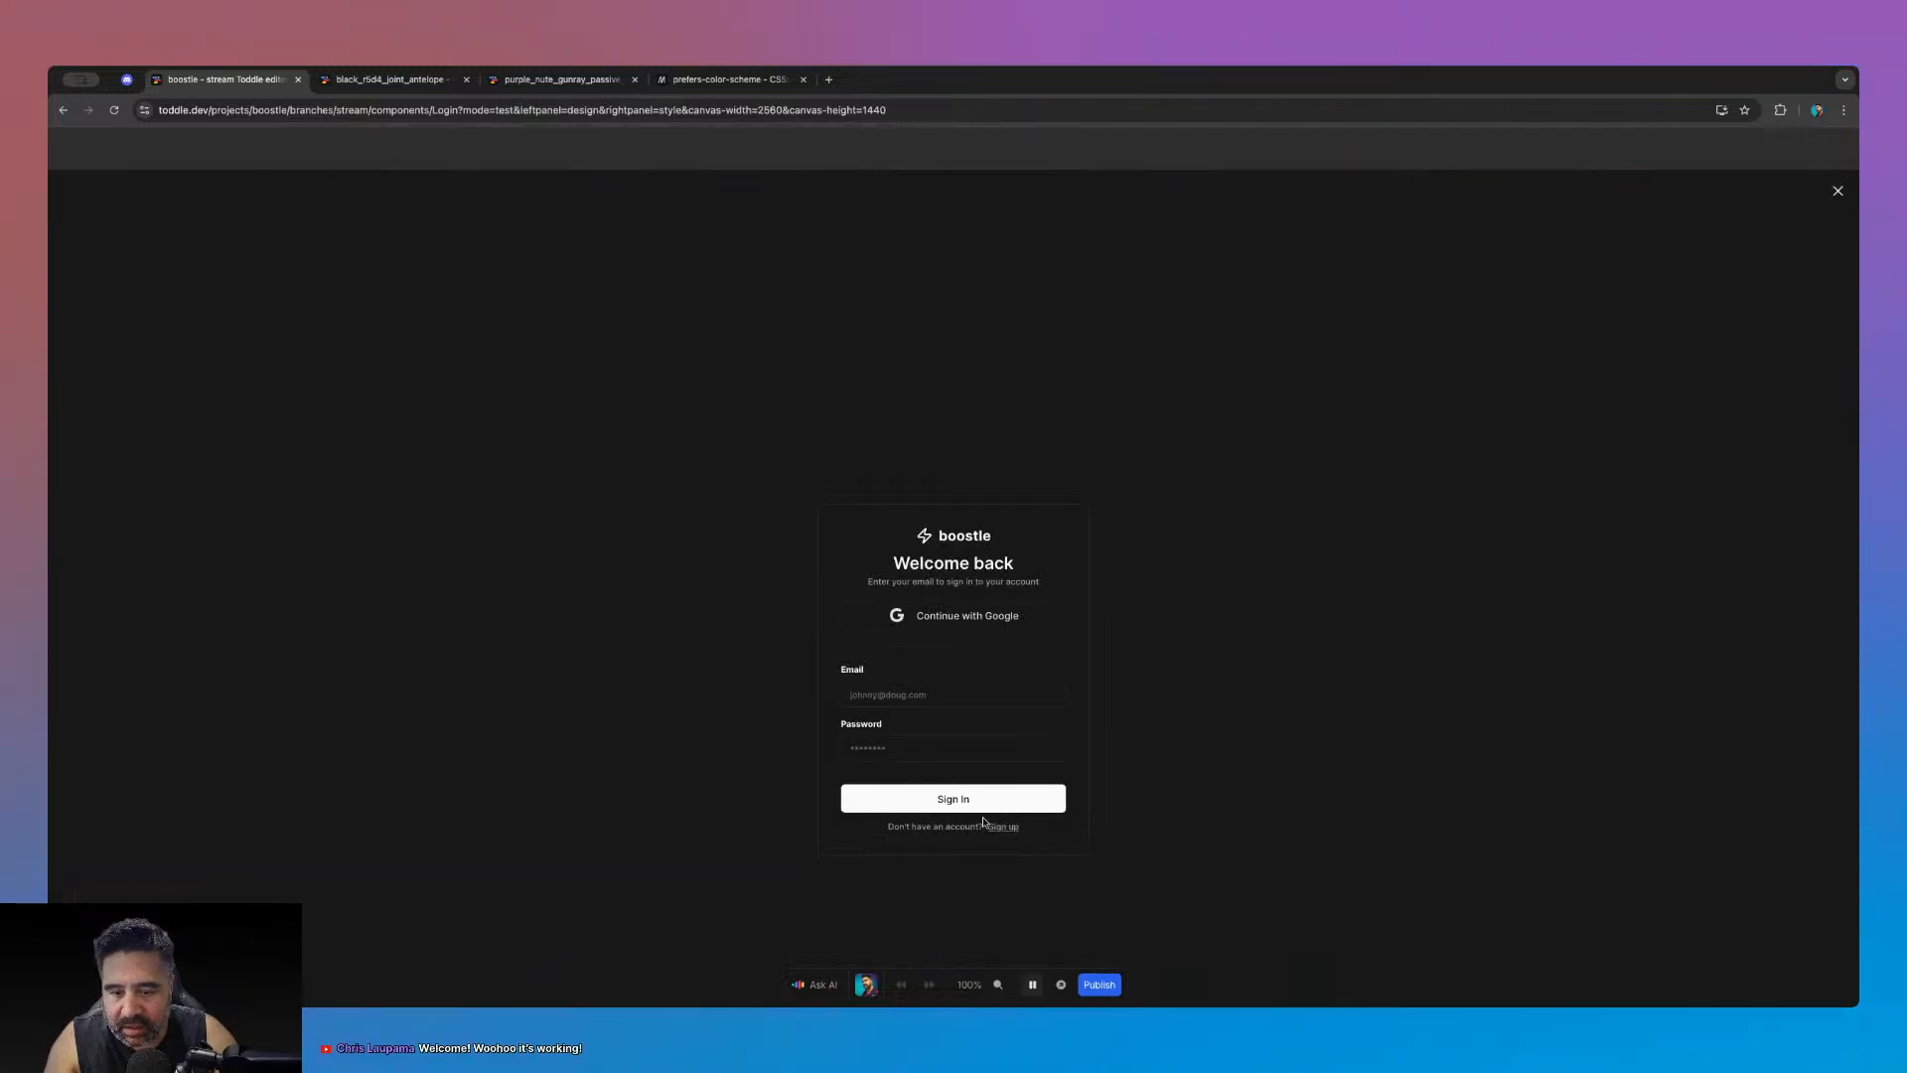
{"action": "left_click", "coordinate": [929, 694]}
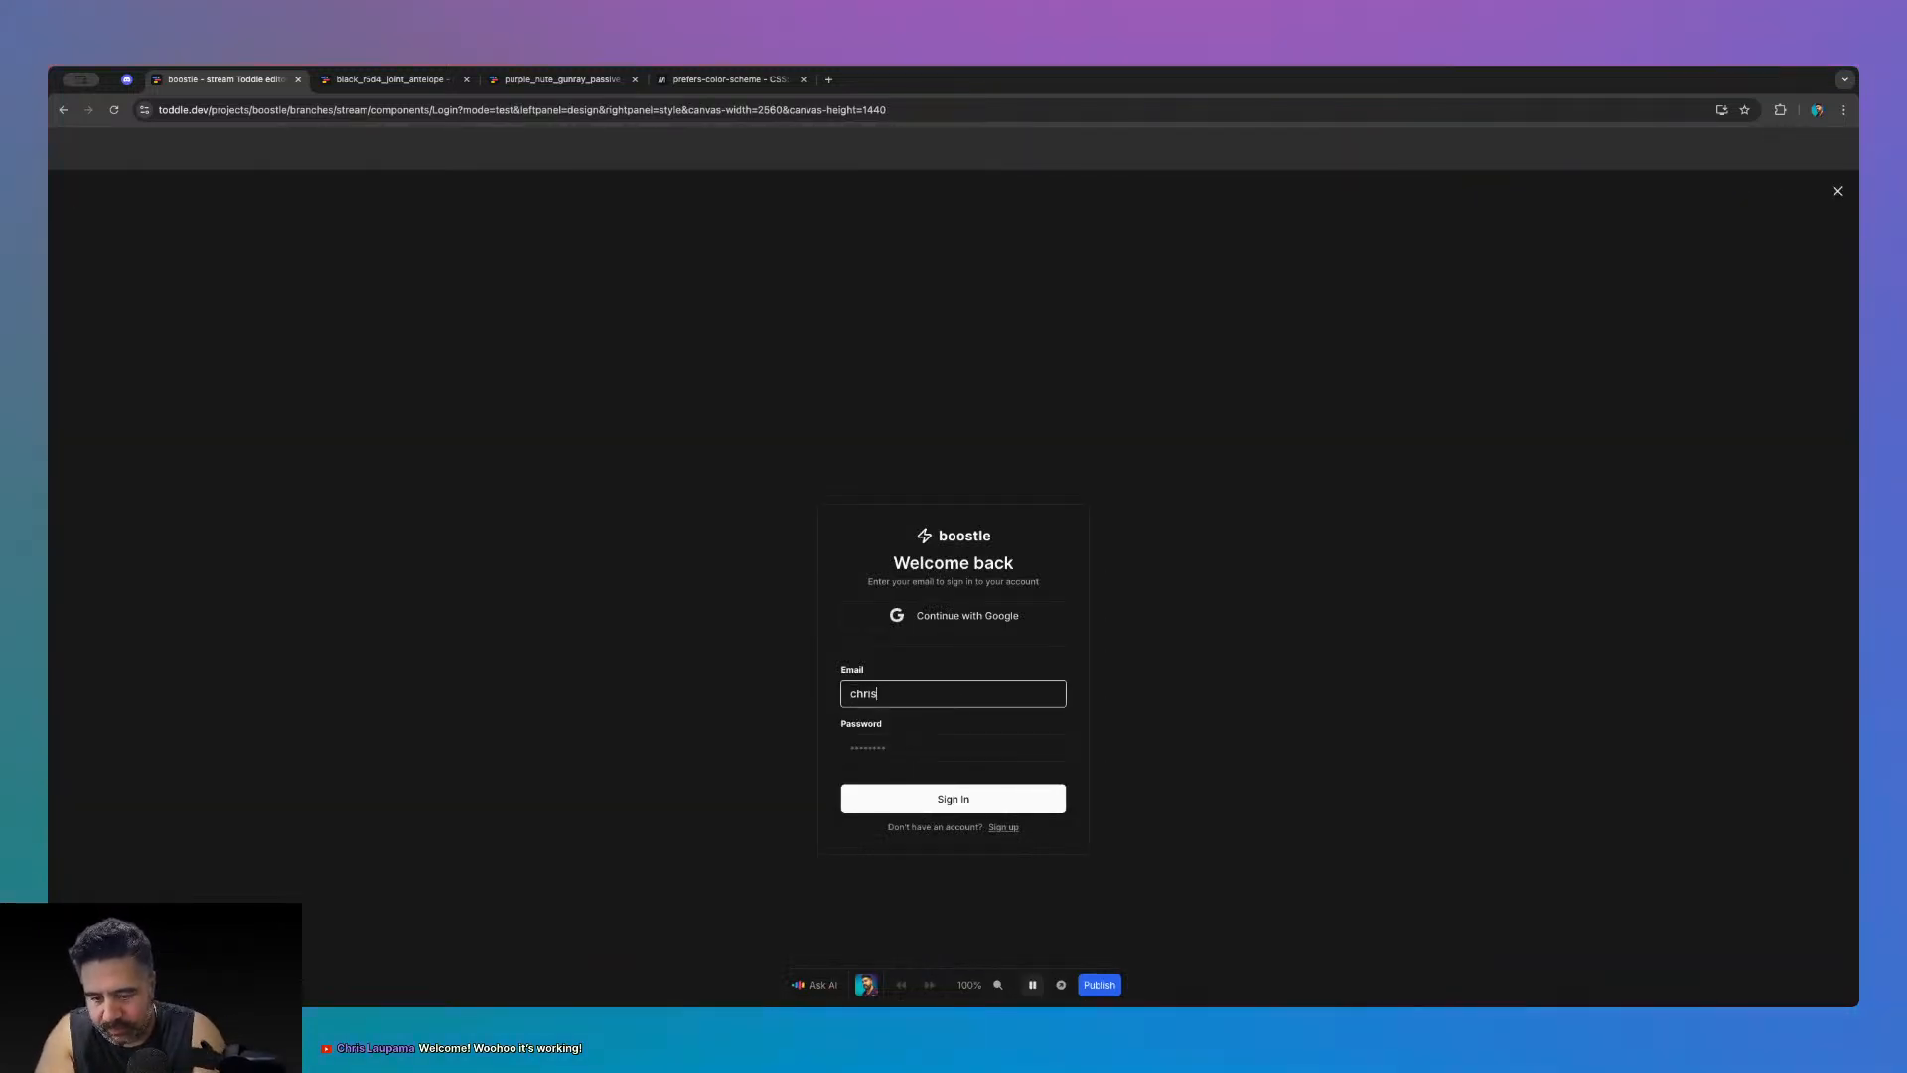
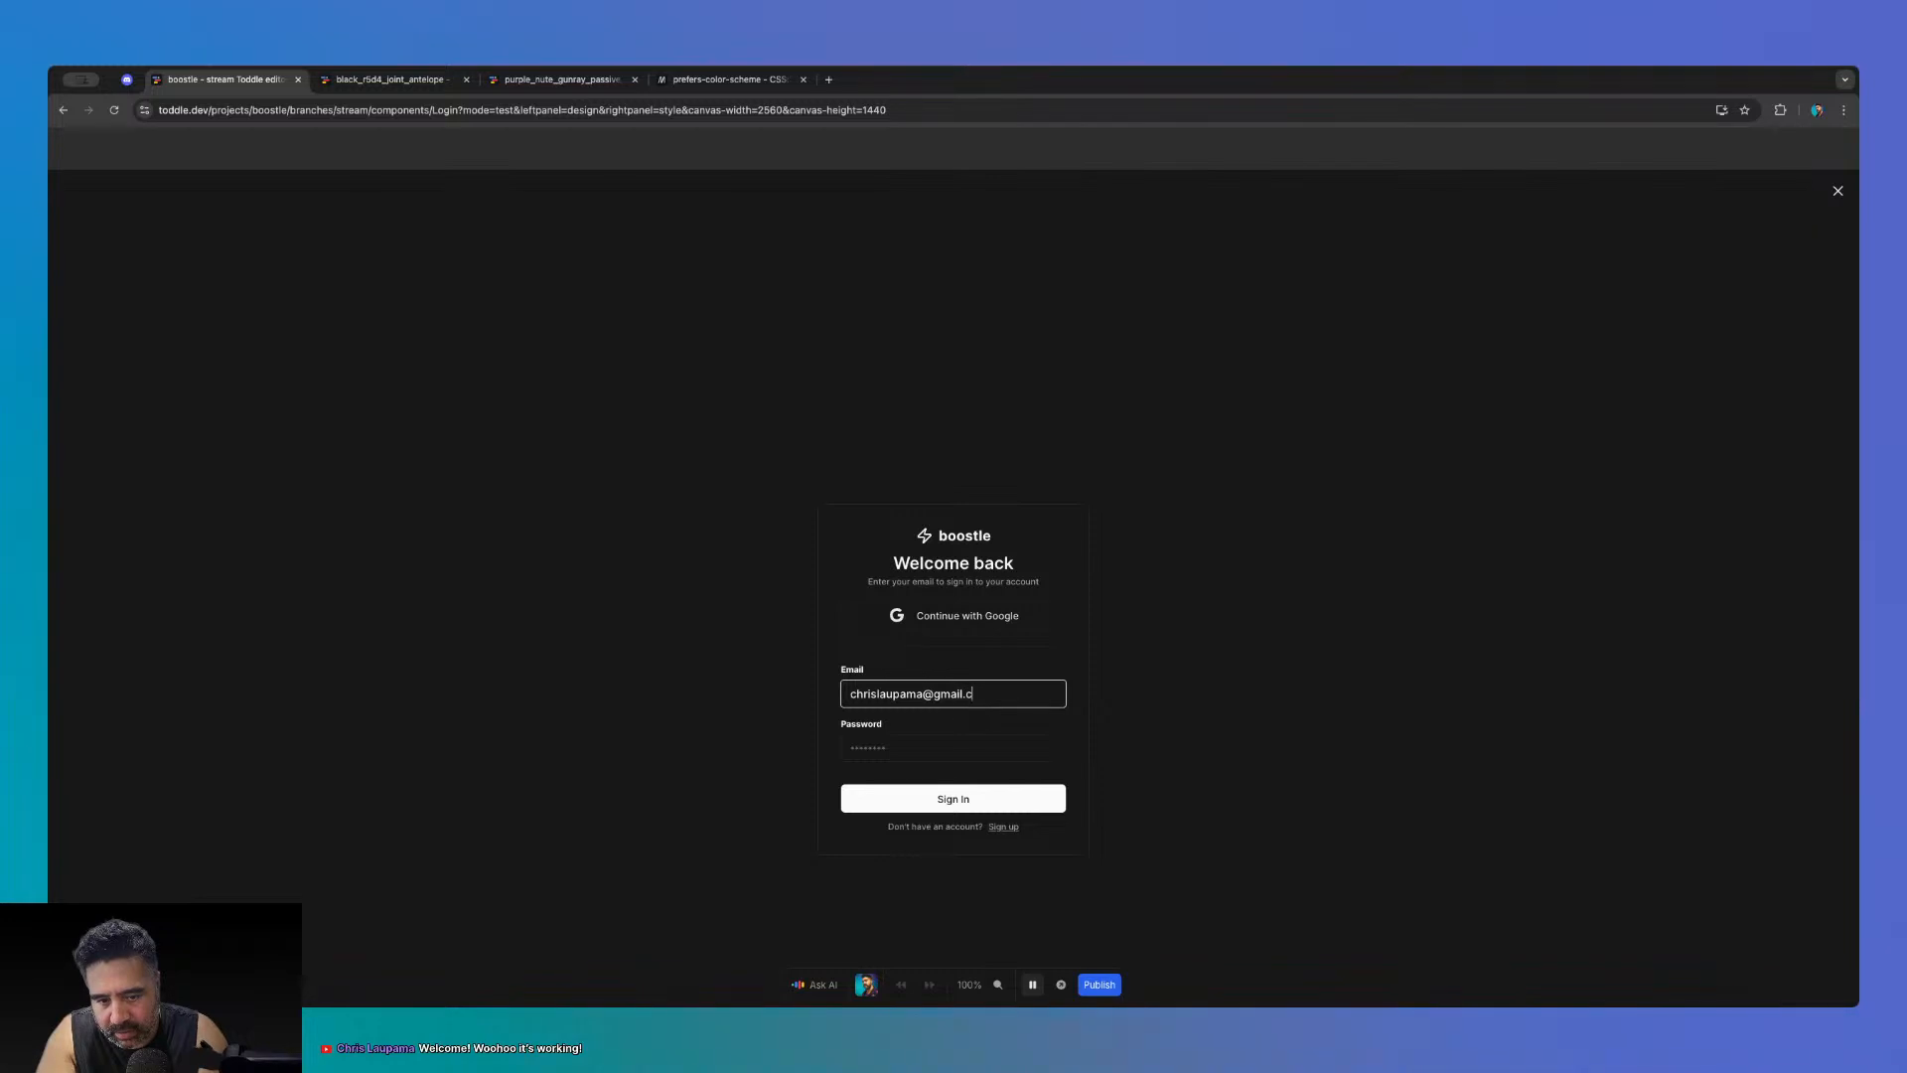
{"action": "key", "text": "Tab"}
{"action": "type", "text": "••••••••••"}
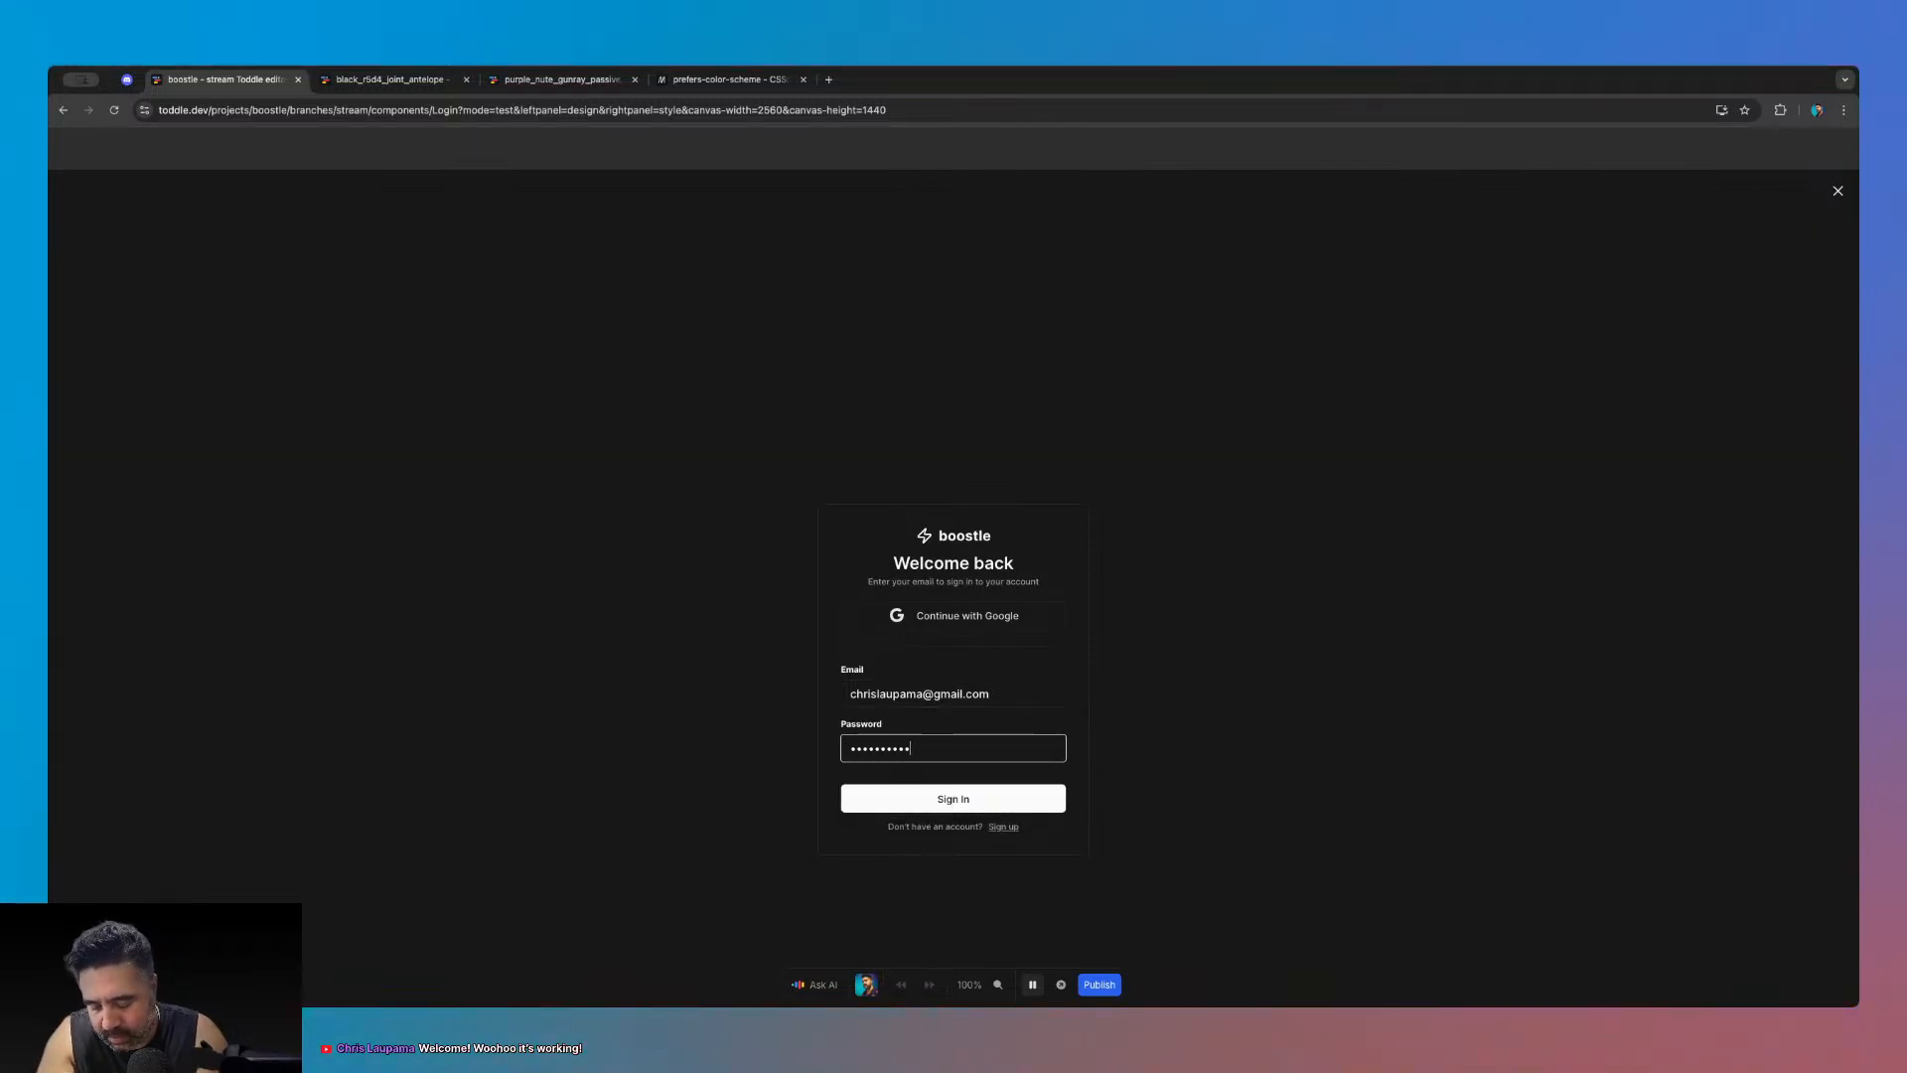
{"action": "type", "text": "•••"}
{"action": "key", "text": "Return"}
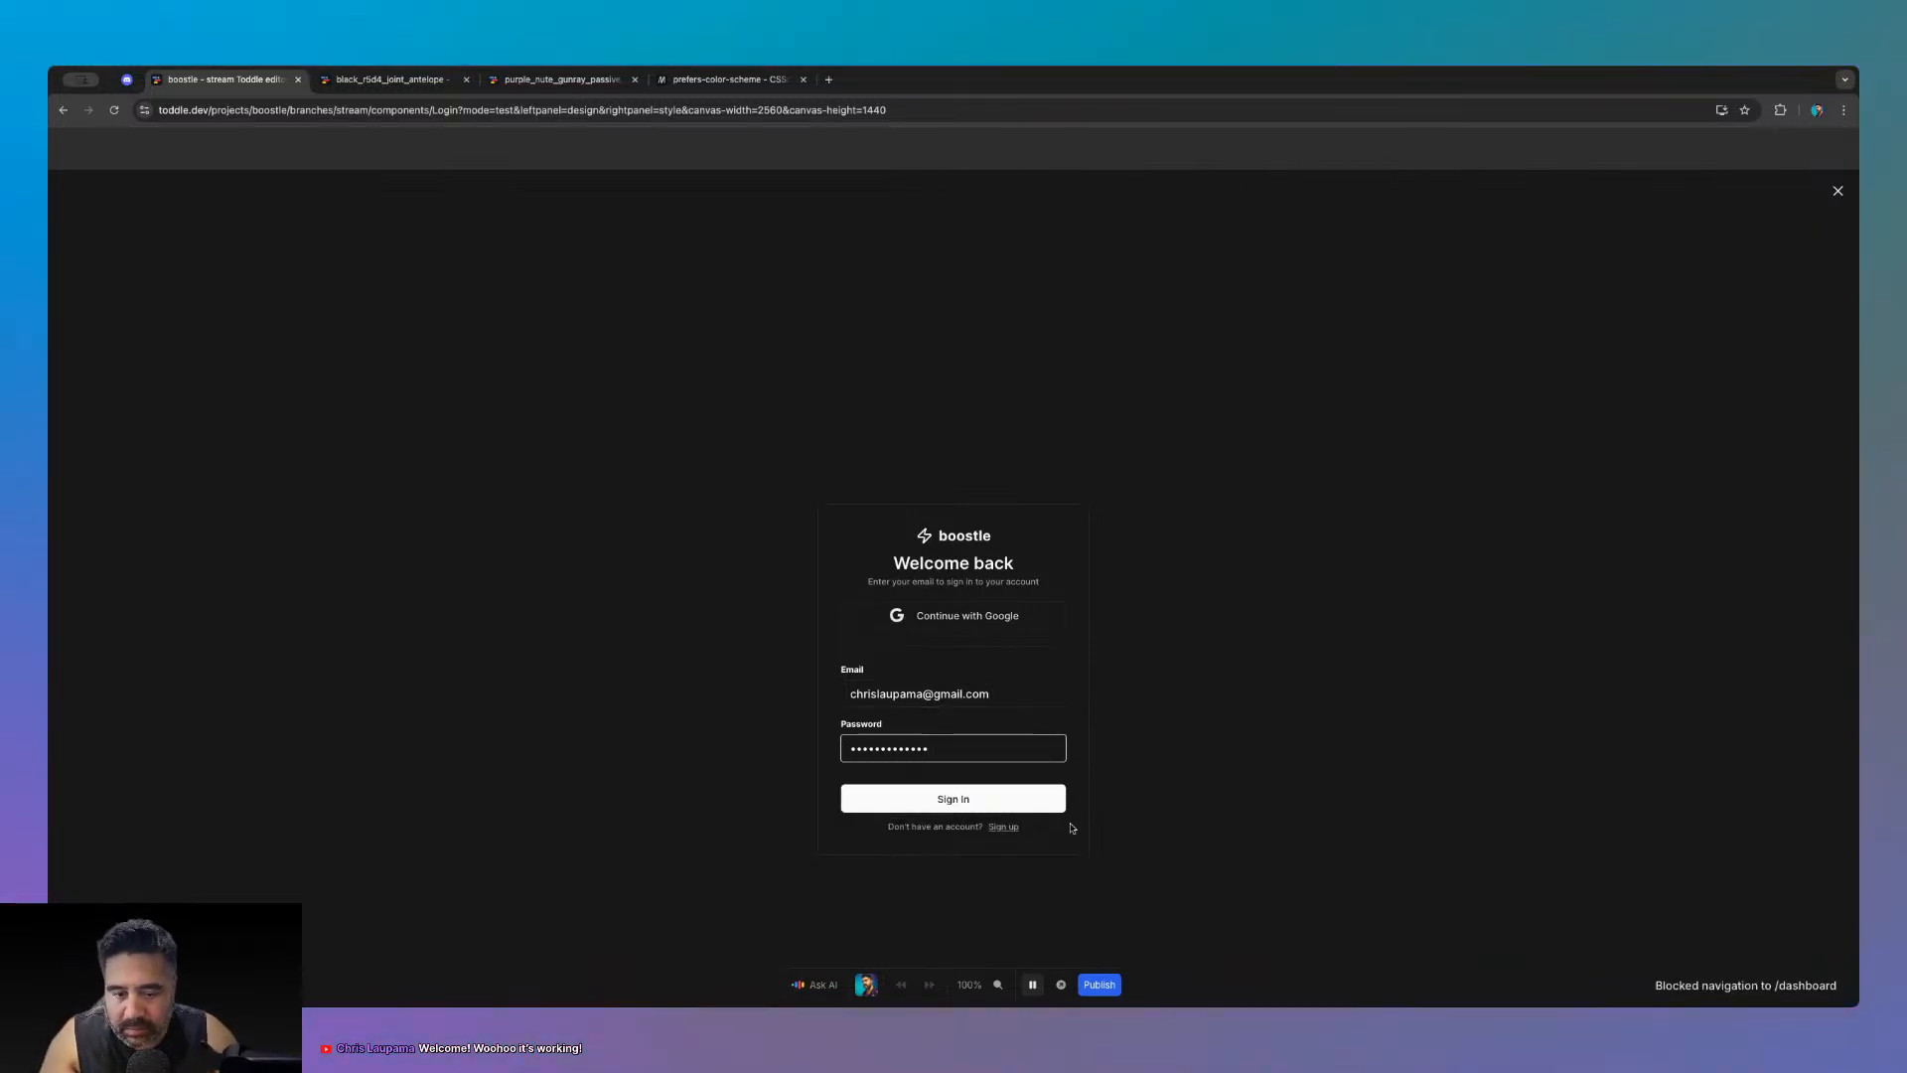
{"action": "left_click", "coordinate": [1032, 984]}
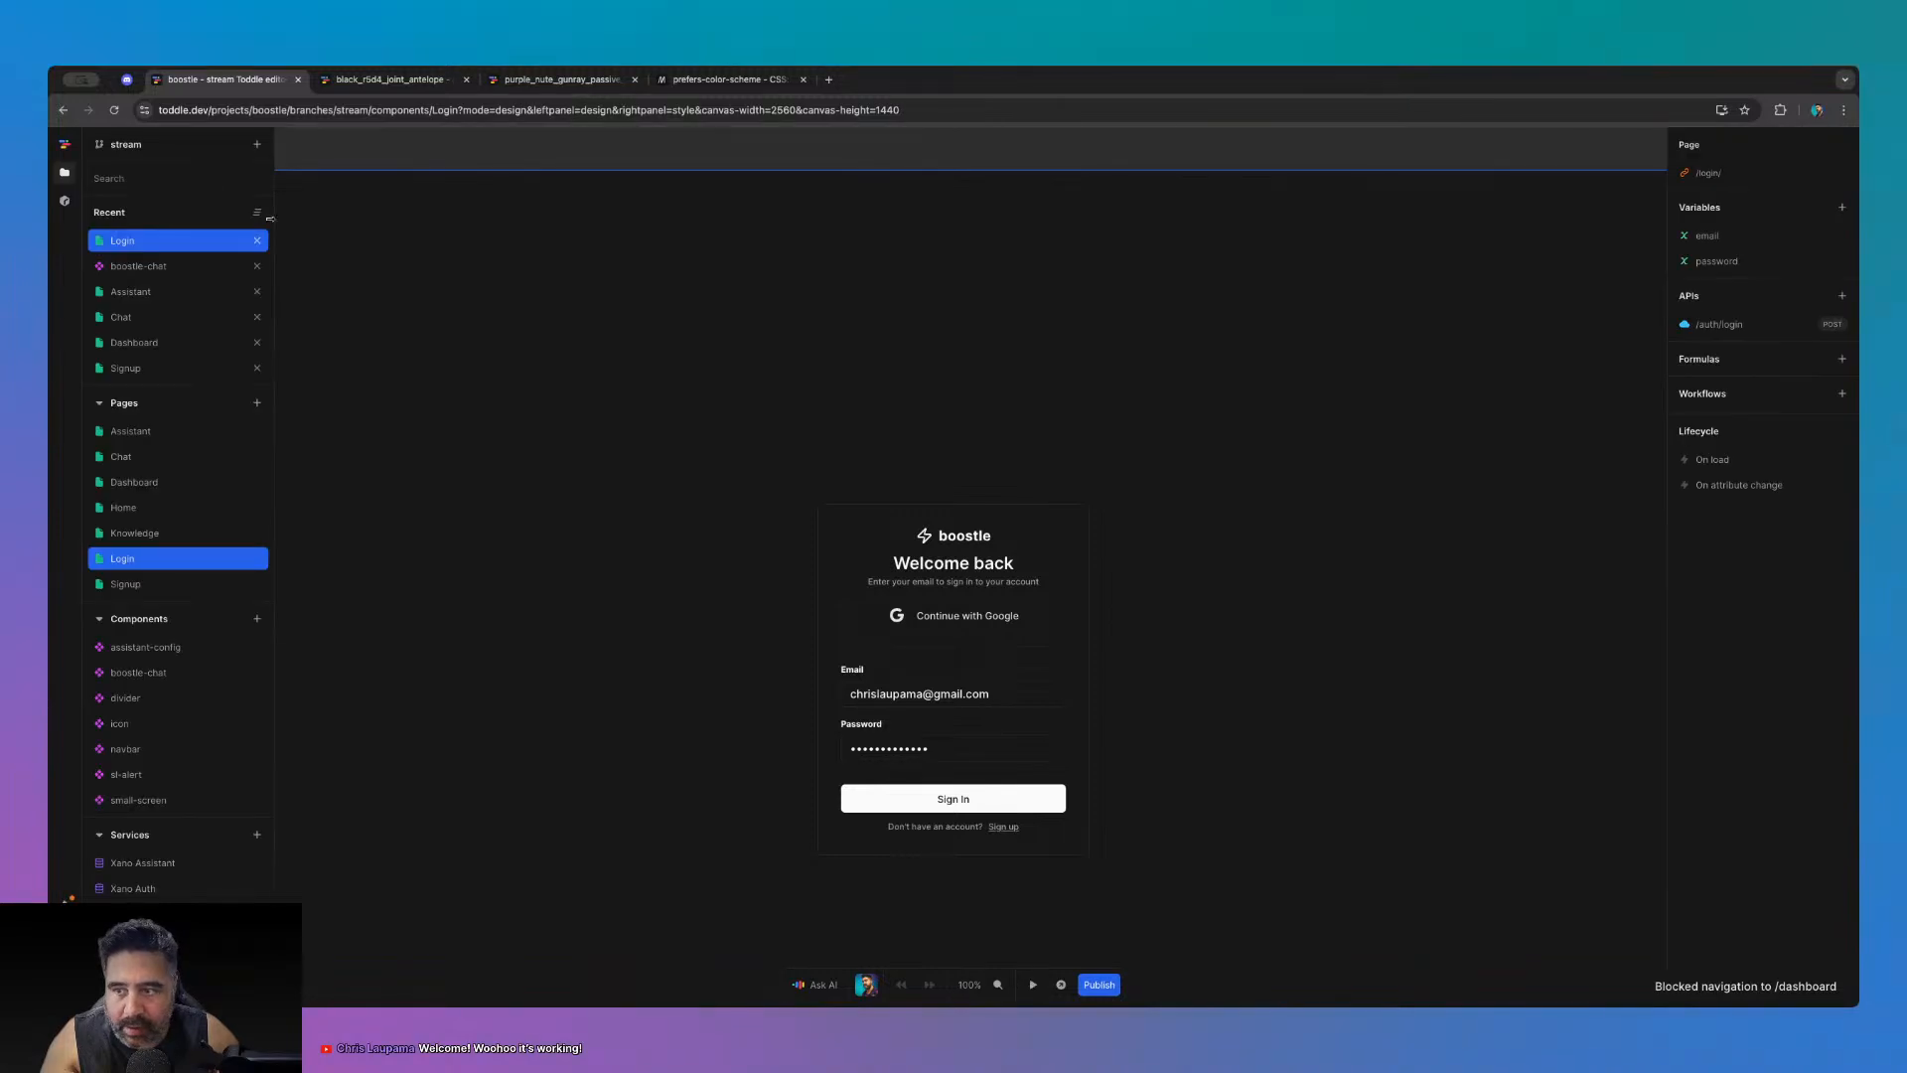
- Preview the Dashboard page, try New Assistant, and open a new browser tab
{"action": "left_click", "coordinate": [134, 342]}
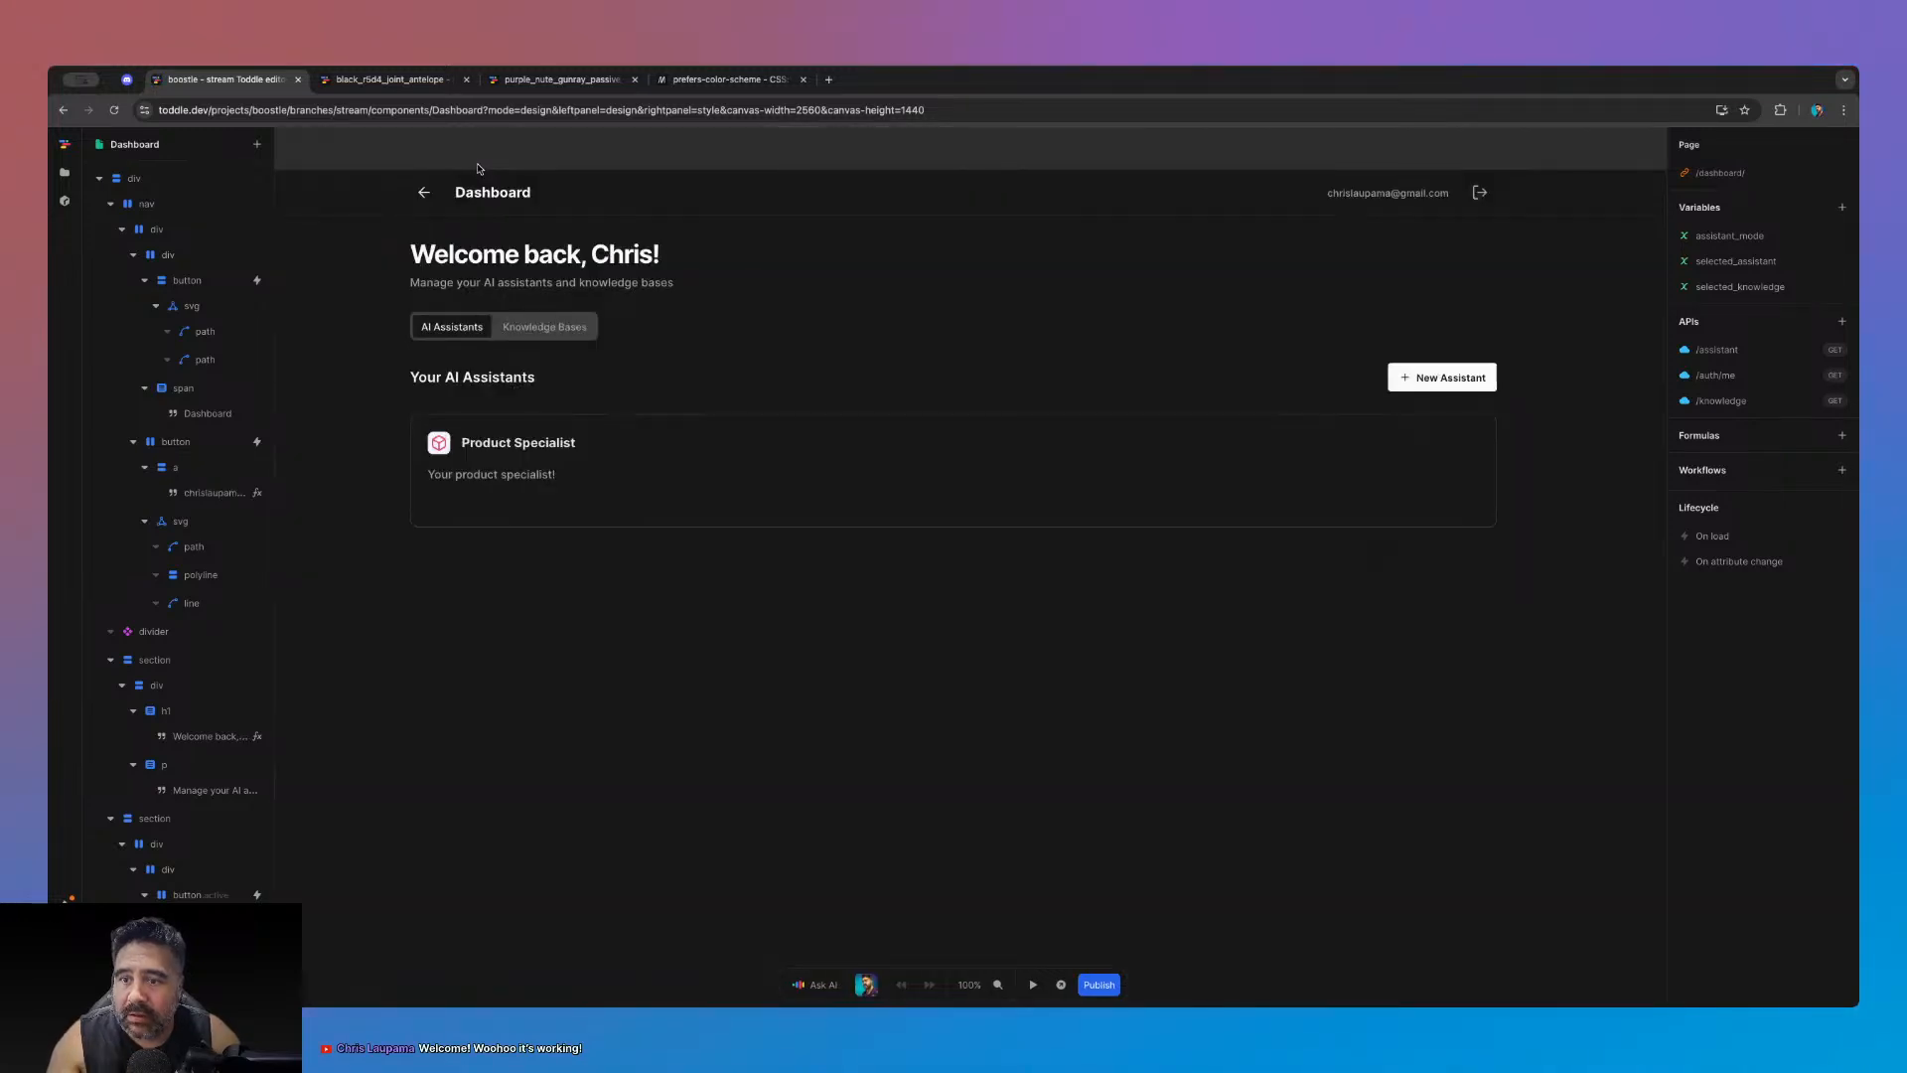
{"action": "left_click", "coordinate": [1033, 984]}
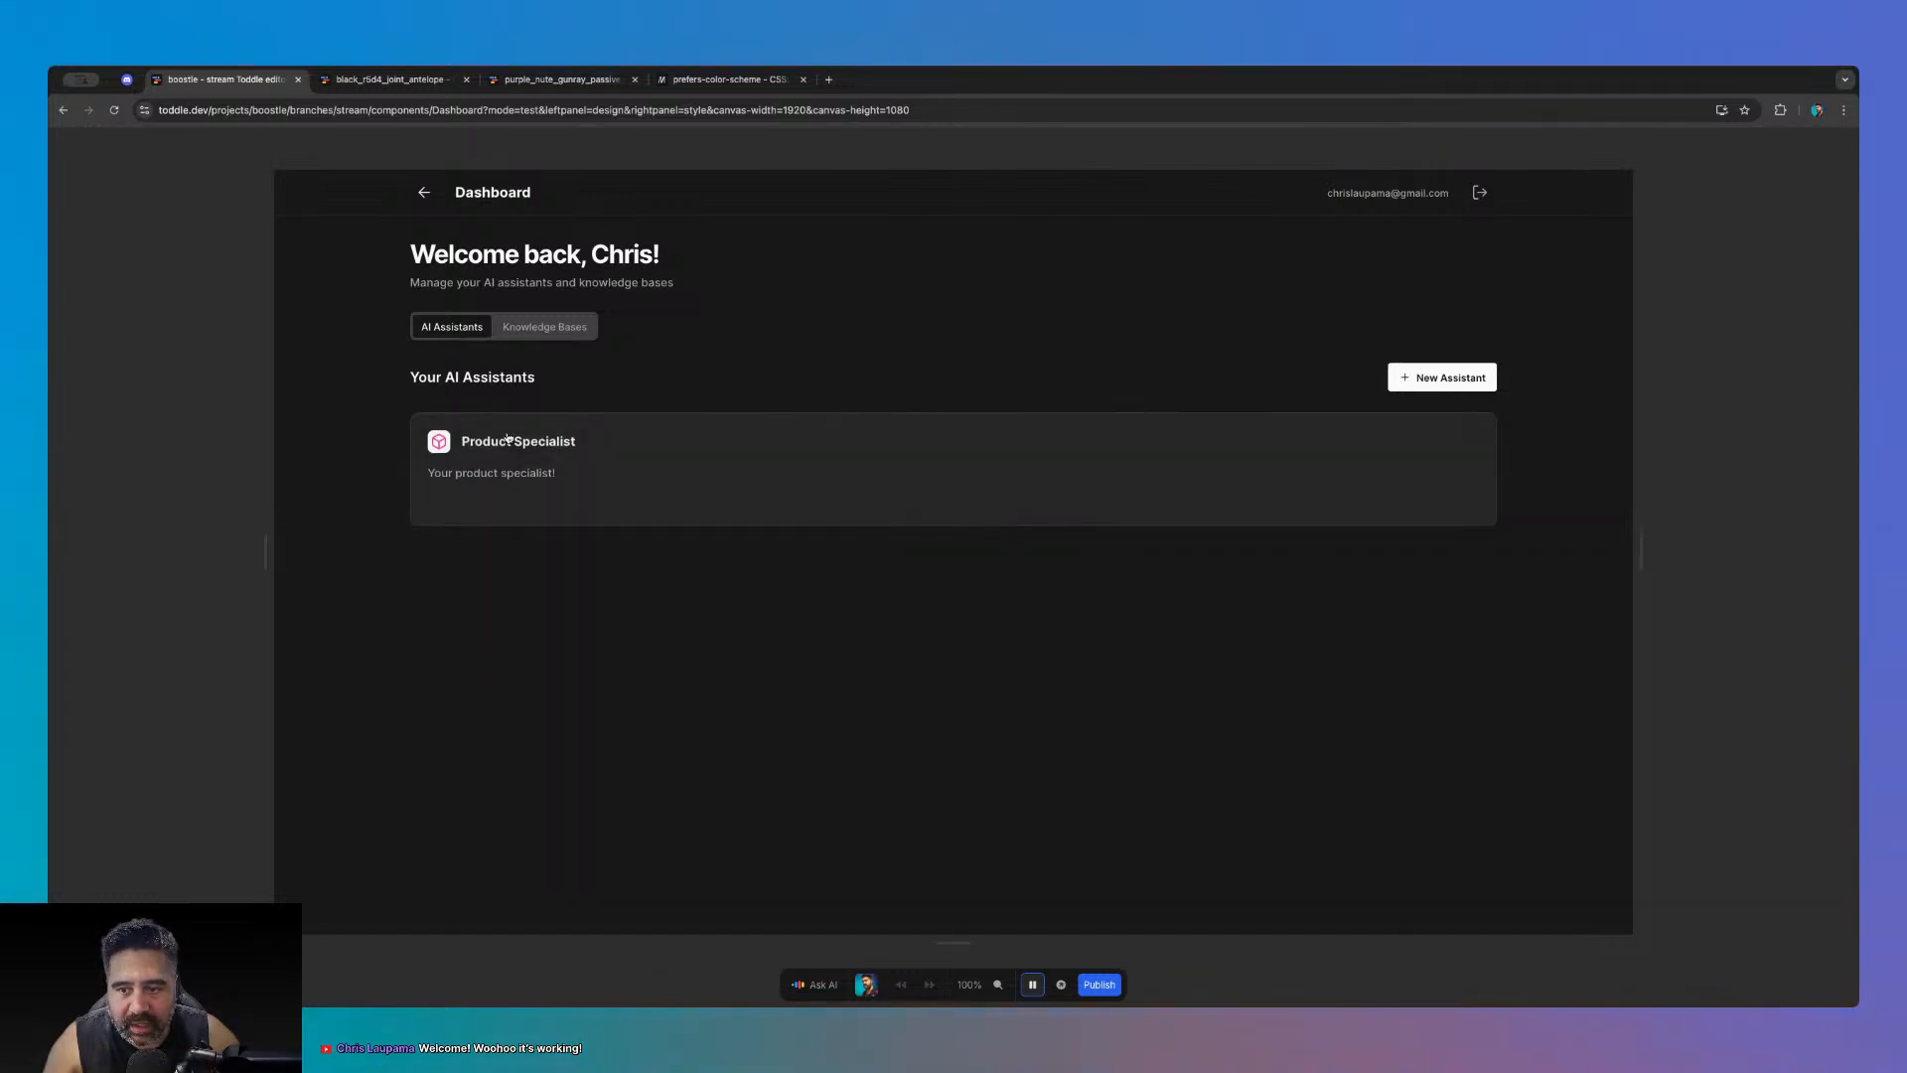
{"action": "left_click", "coordinate": [1400, 379]}
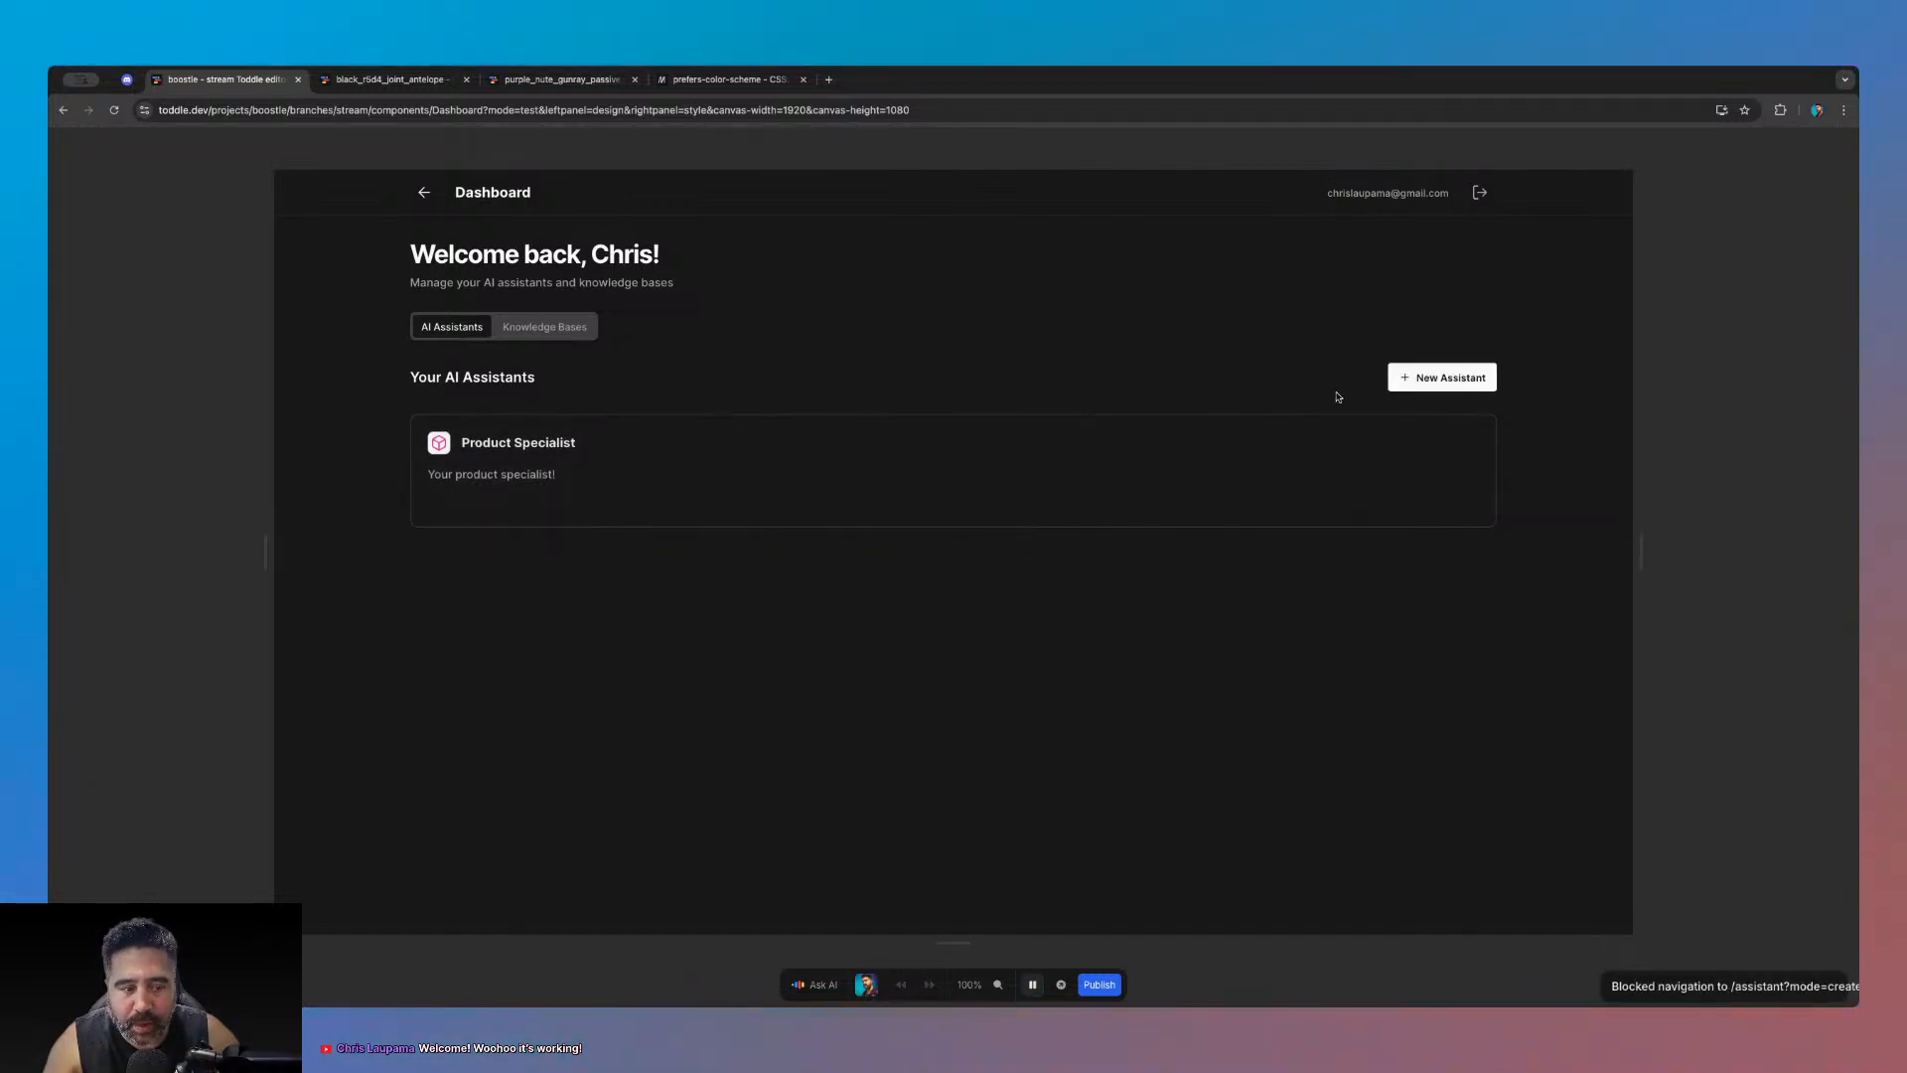
{"action": "left_click", "coordinate": [1239, 423]}
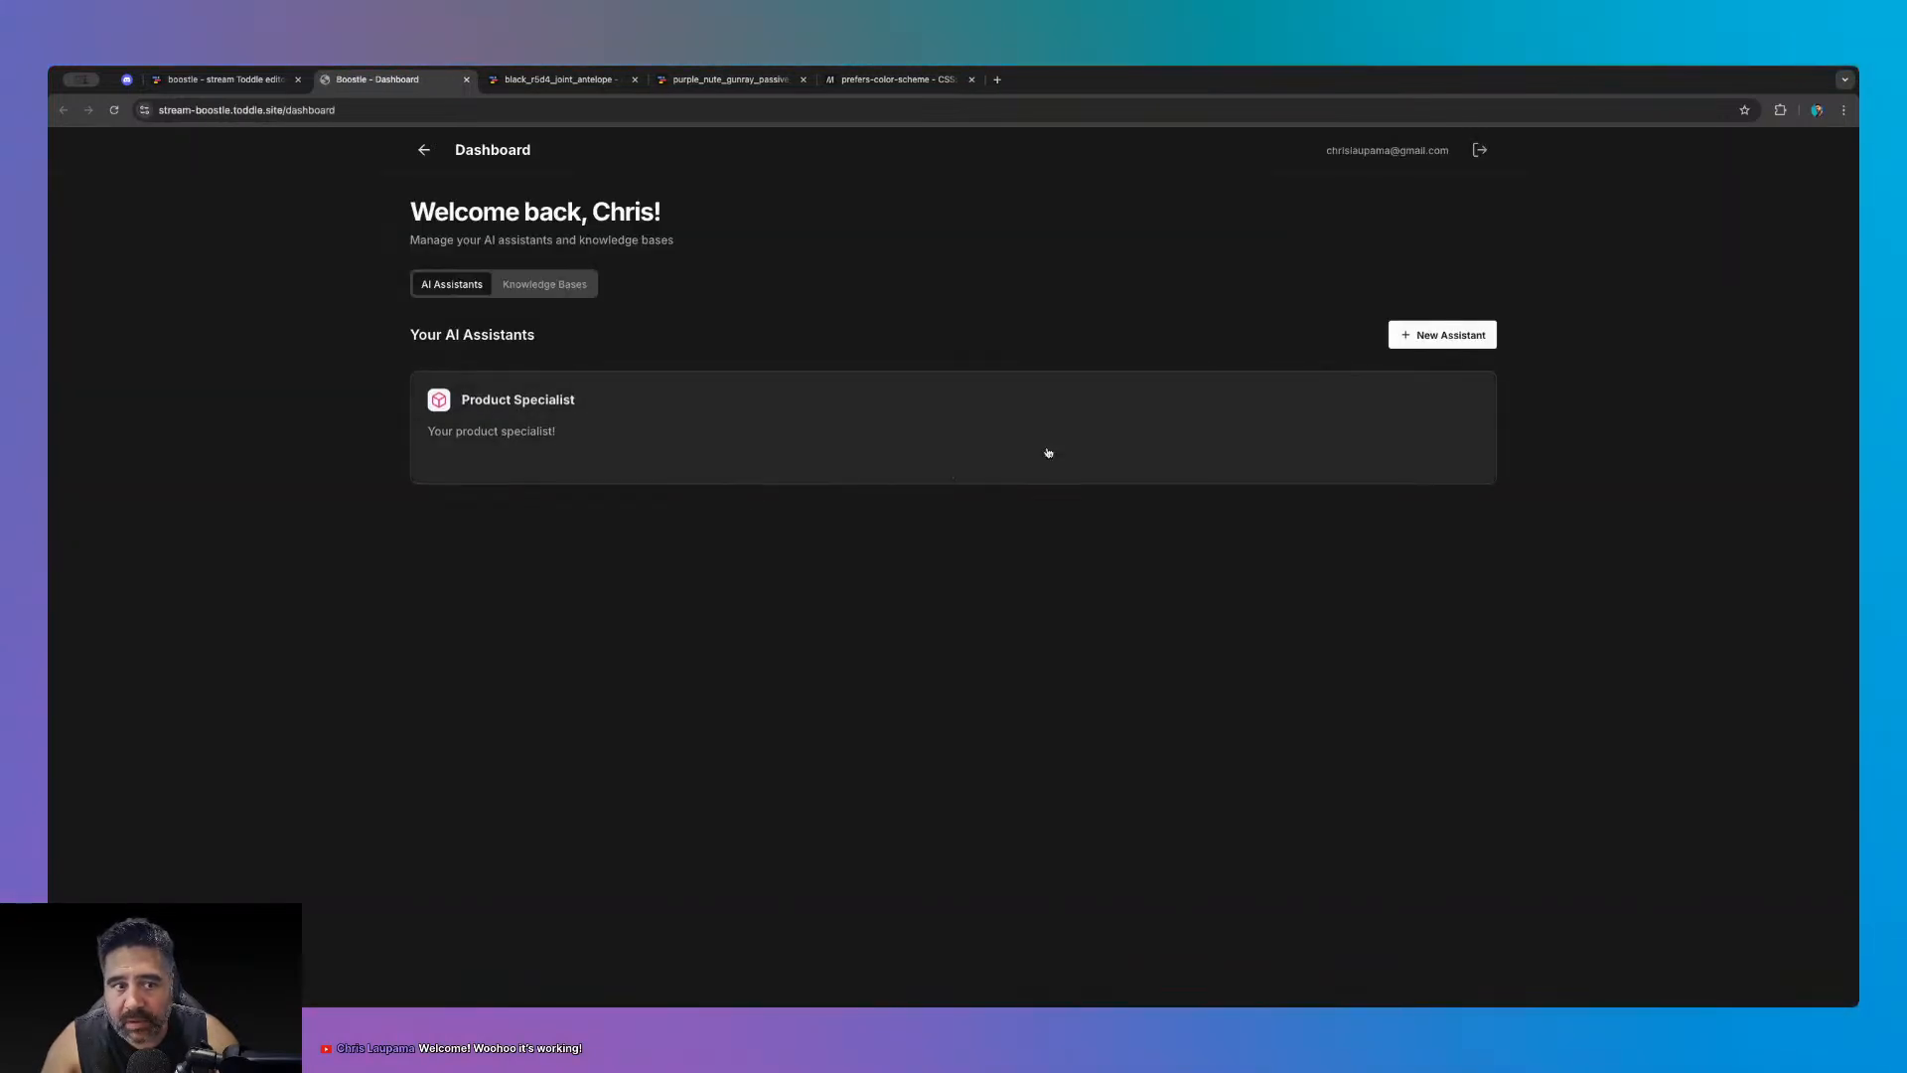
- Start a new assistant from the Technical Support Expert template
{"action": "left_click", "coordinate": [1432, 334]}
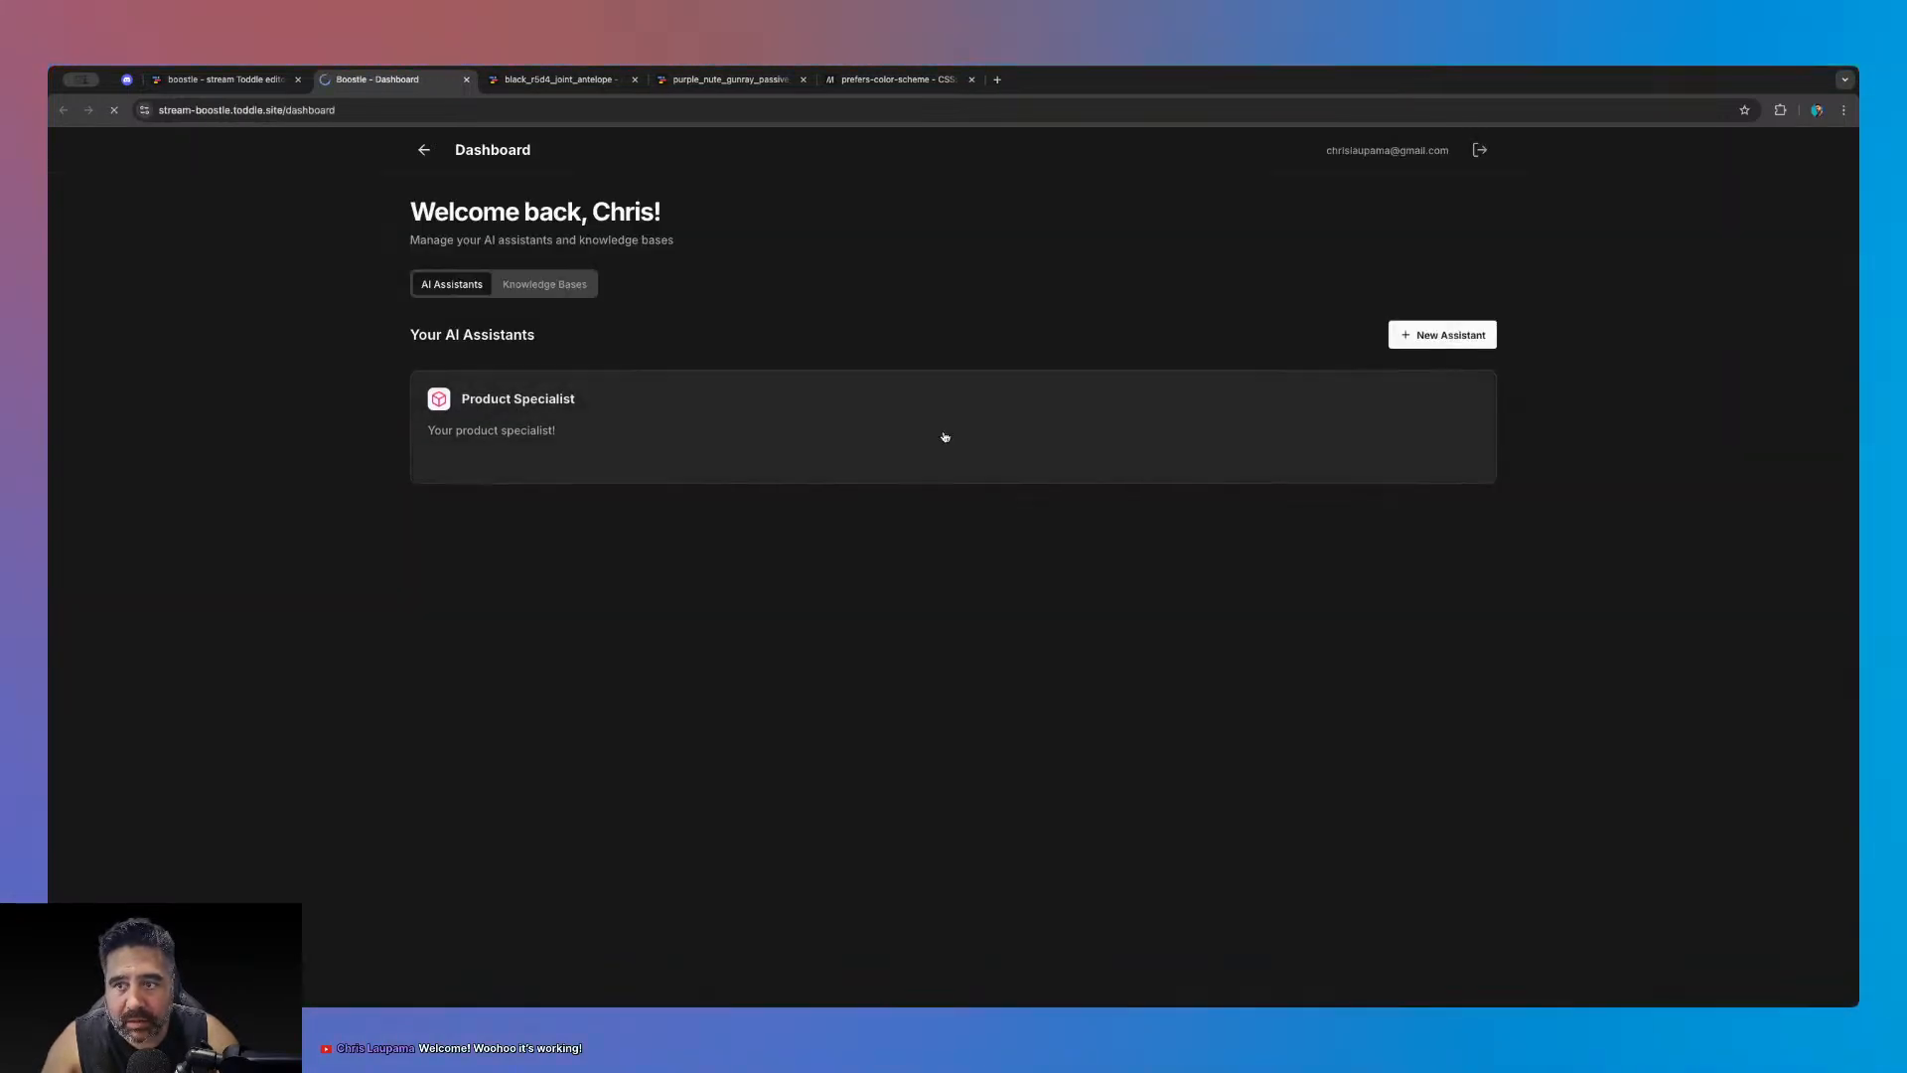
{"action": "left_click", "coordinate": [750, 395]}
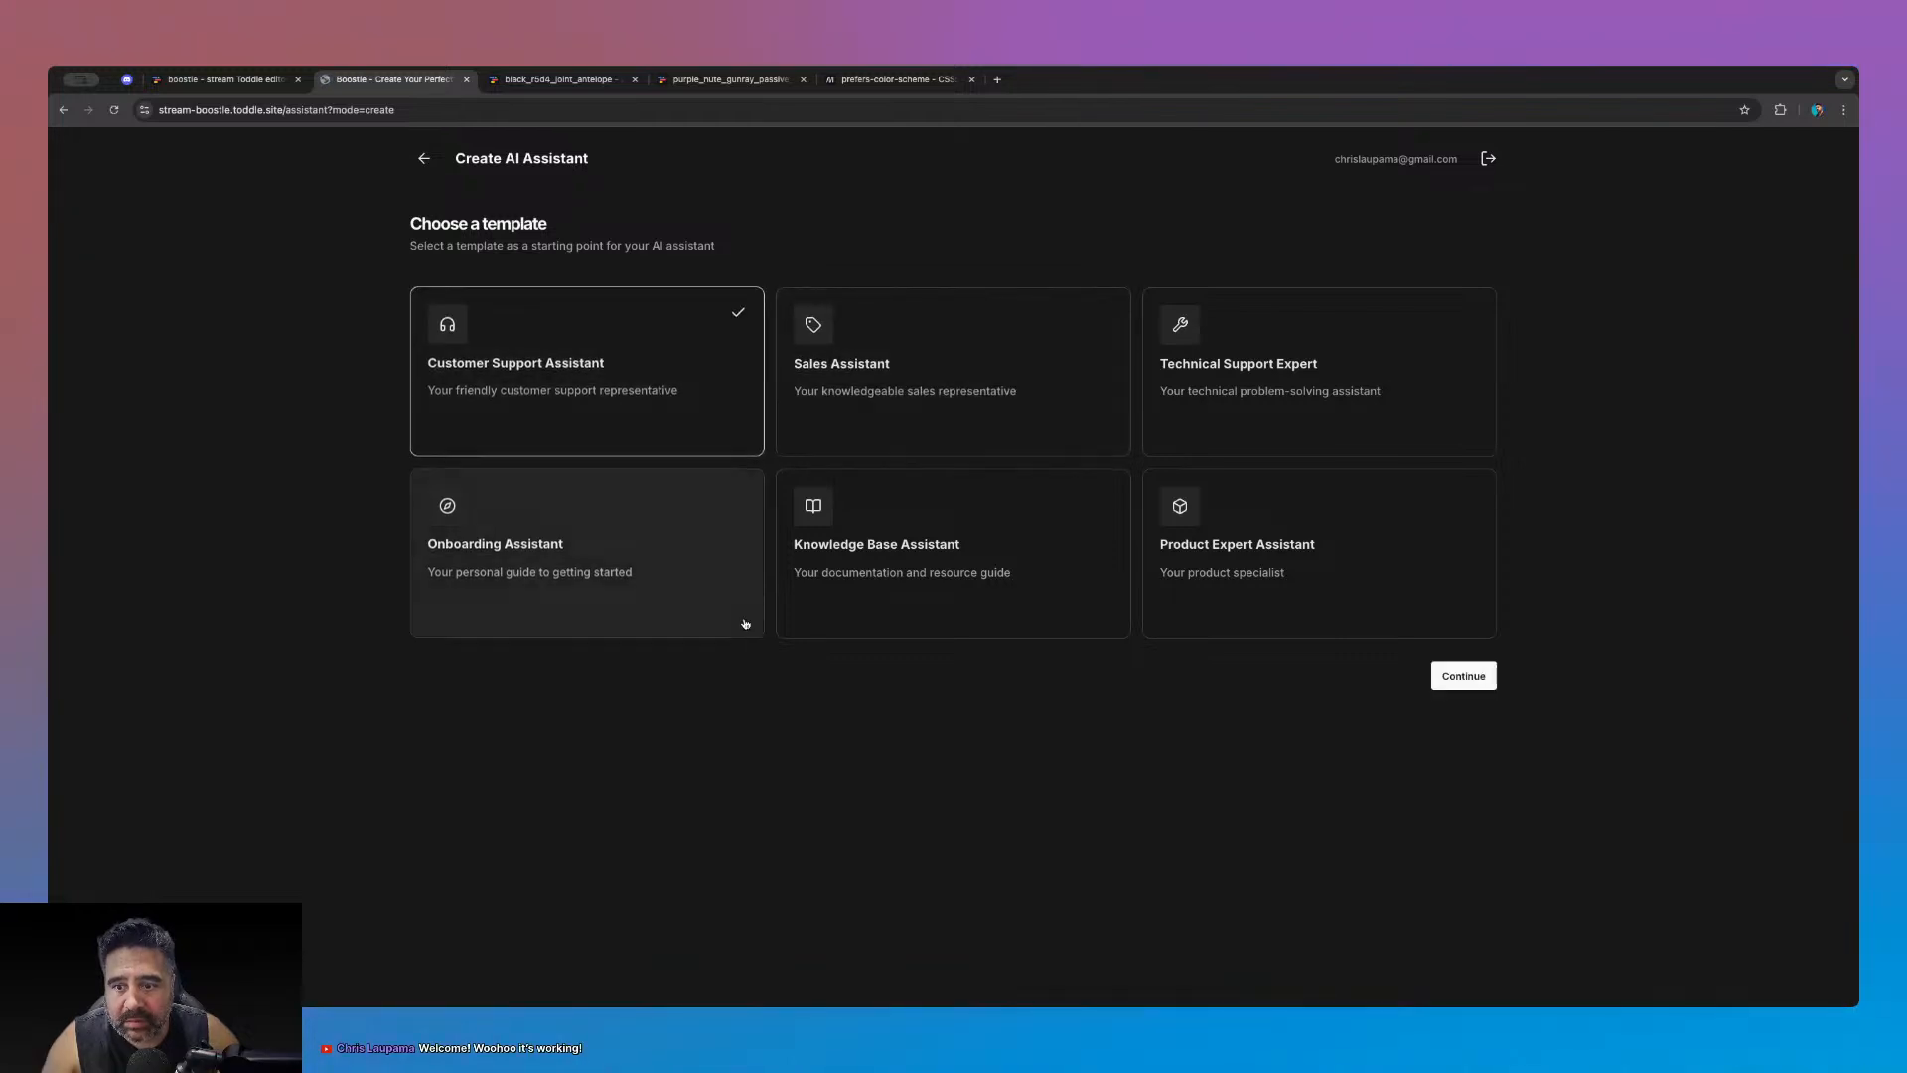
{"action": "left_click", "coordinate": [1267, 597]}
{"action": "left_click", "coordinate": [1071, 567]}
{"action": "left_click", "coordinate": [1207, 417]}
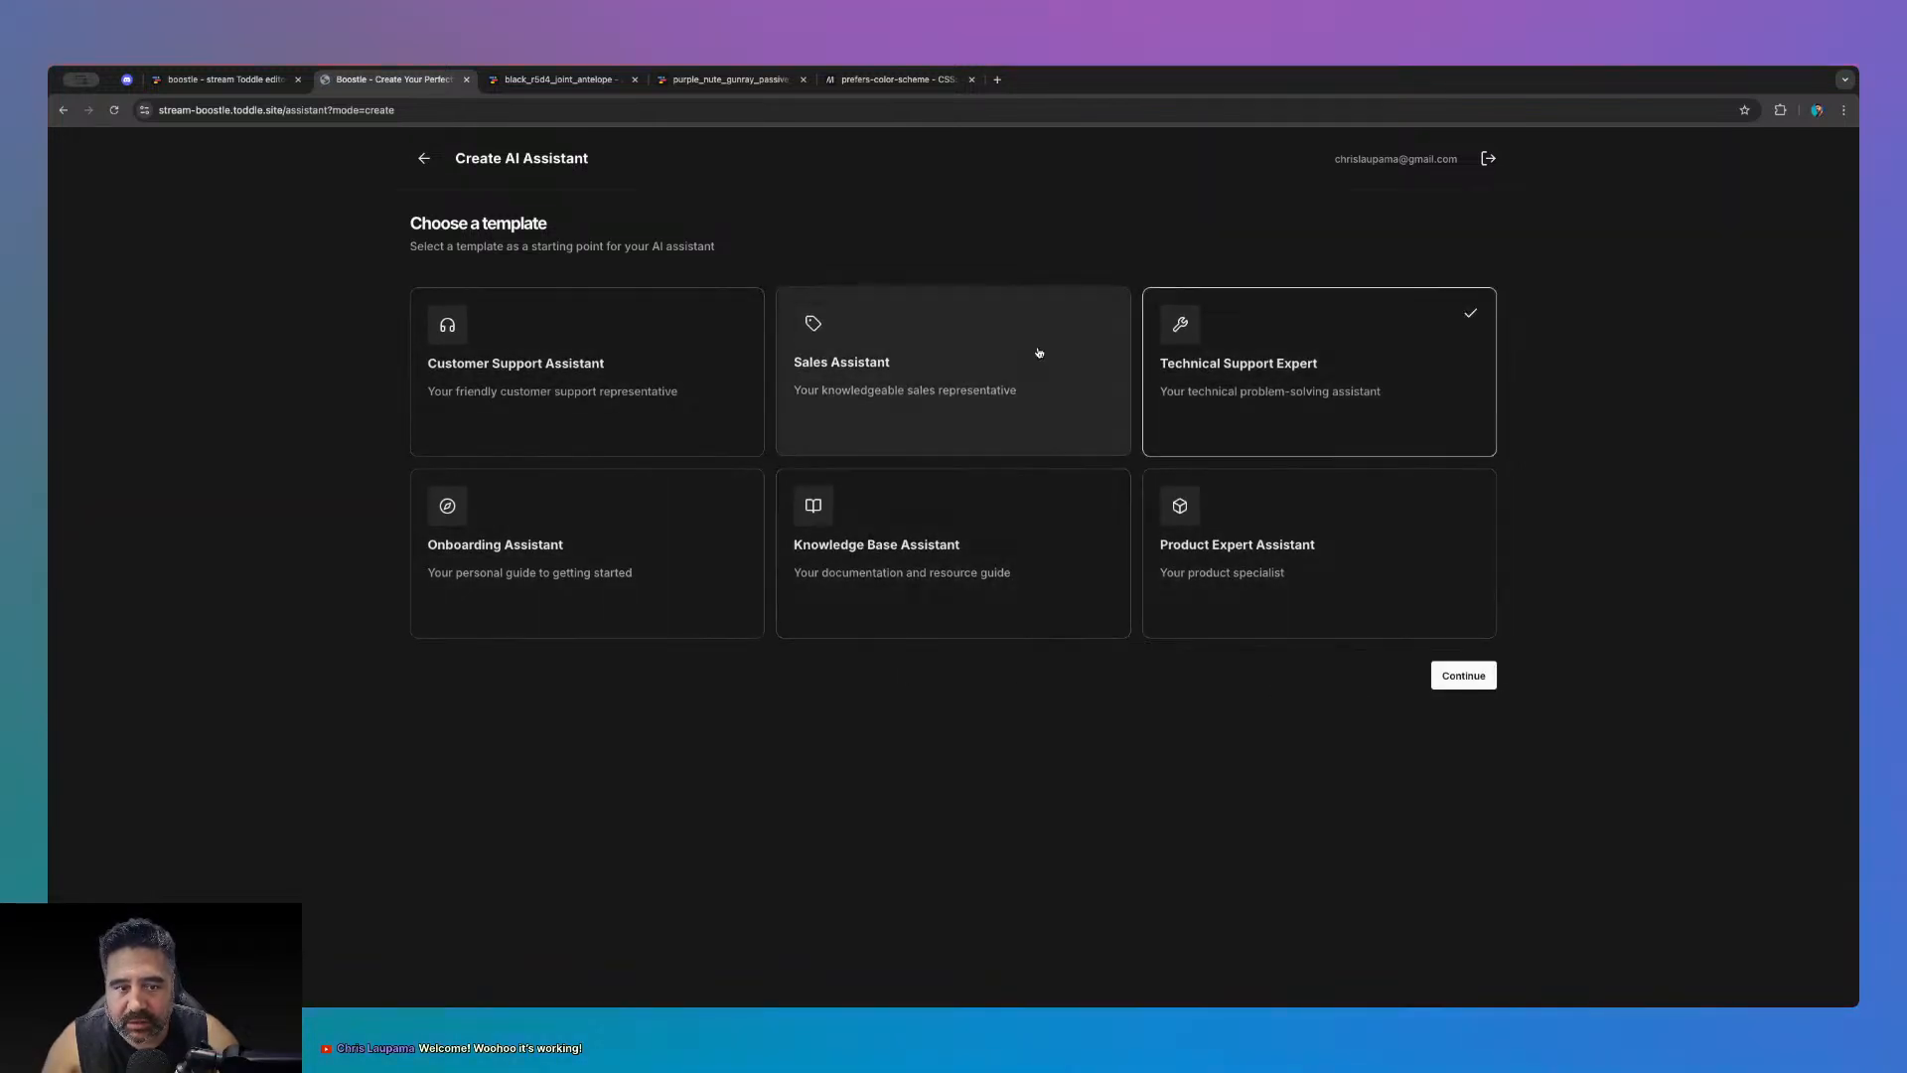
{"action": "left_click", "coordinate": [1434, 683]}
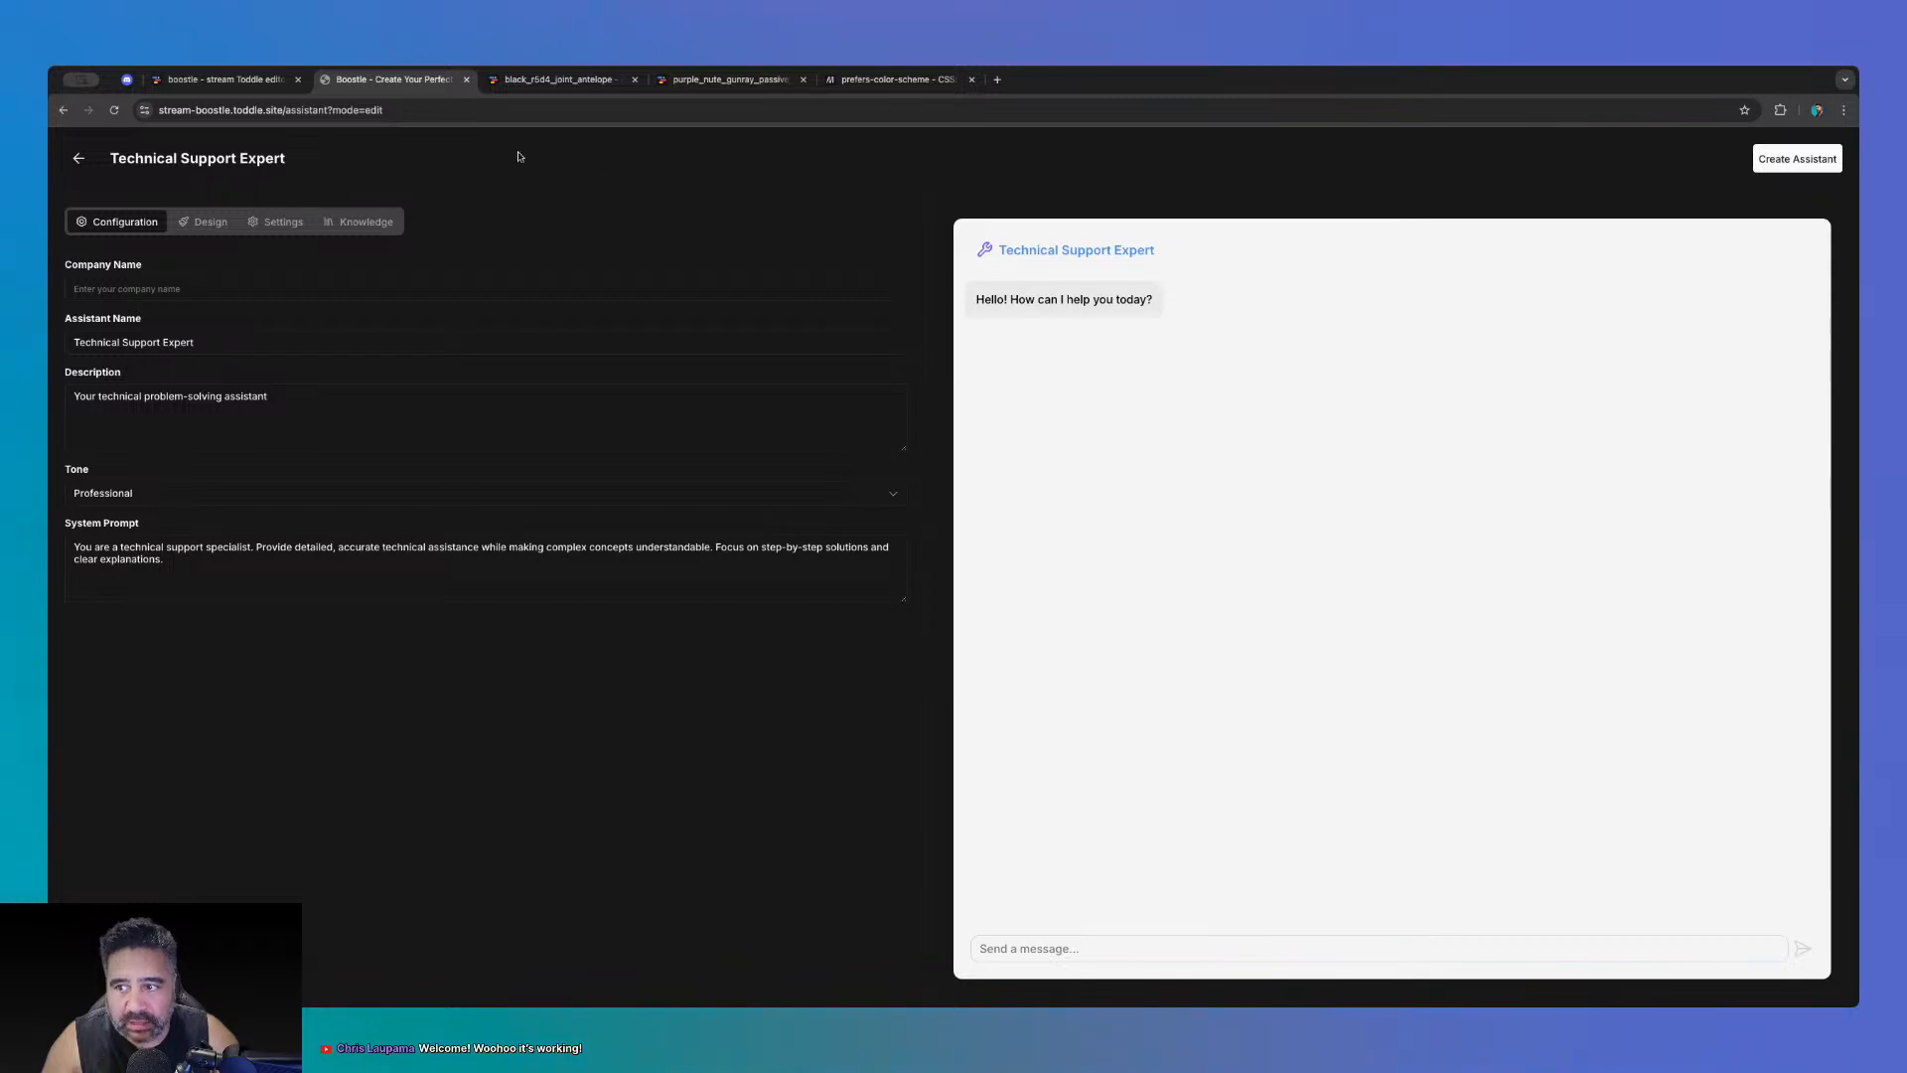
- Lower the chat Container Radius in Design settings, then return to toddle
{"action": "left_click", "coordinate": [210, 224]}
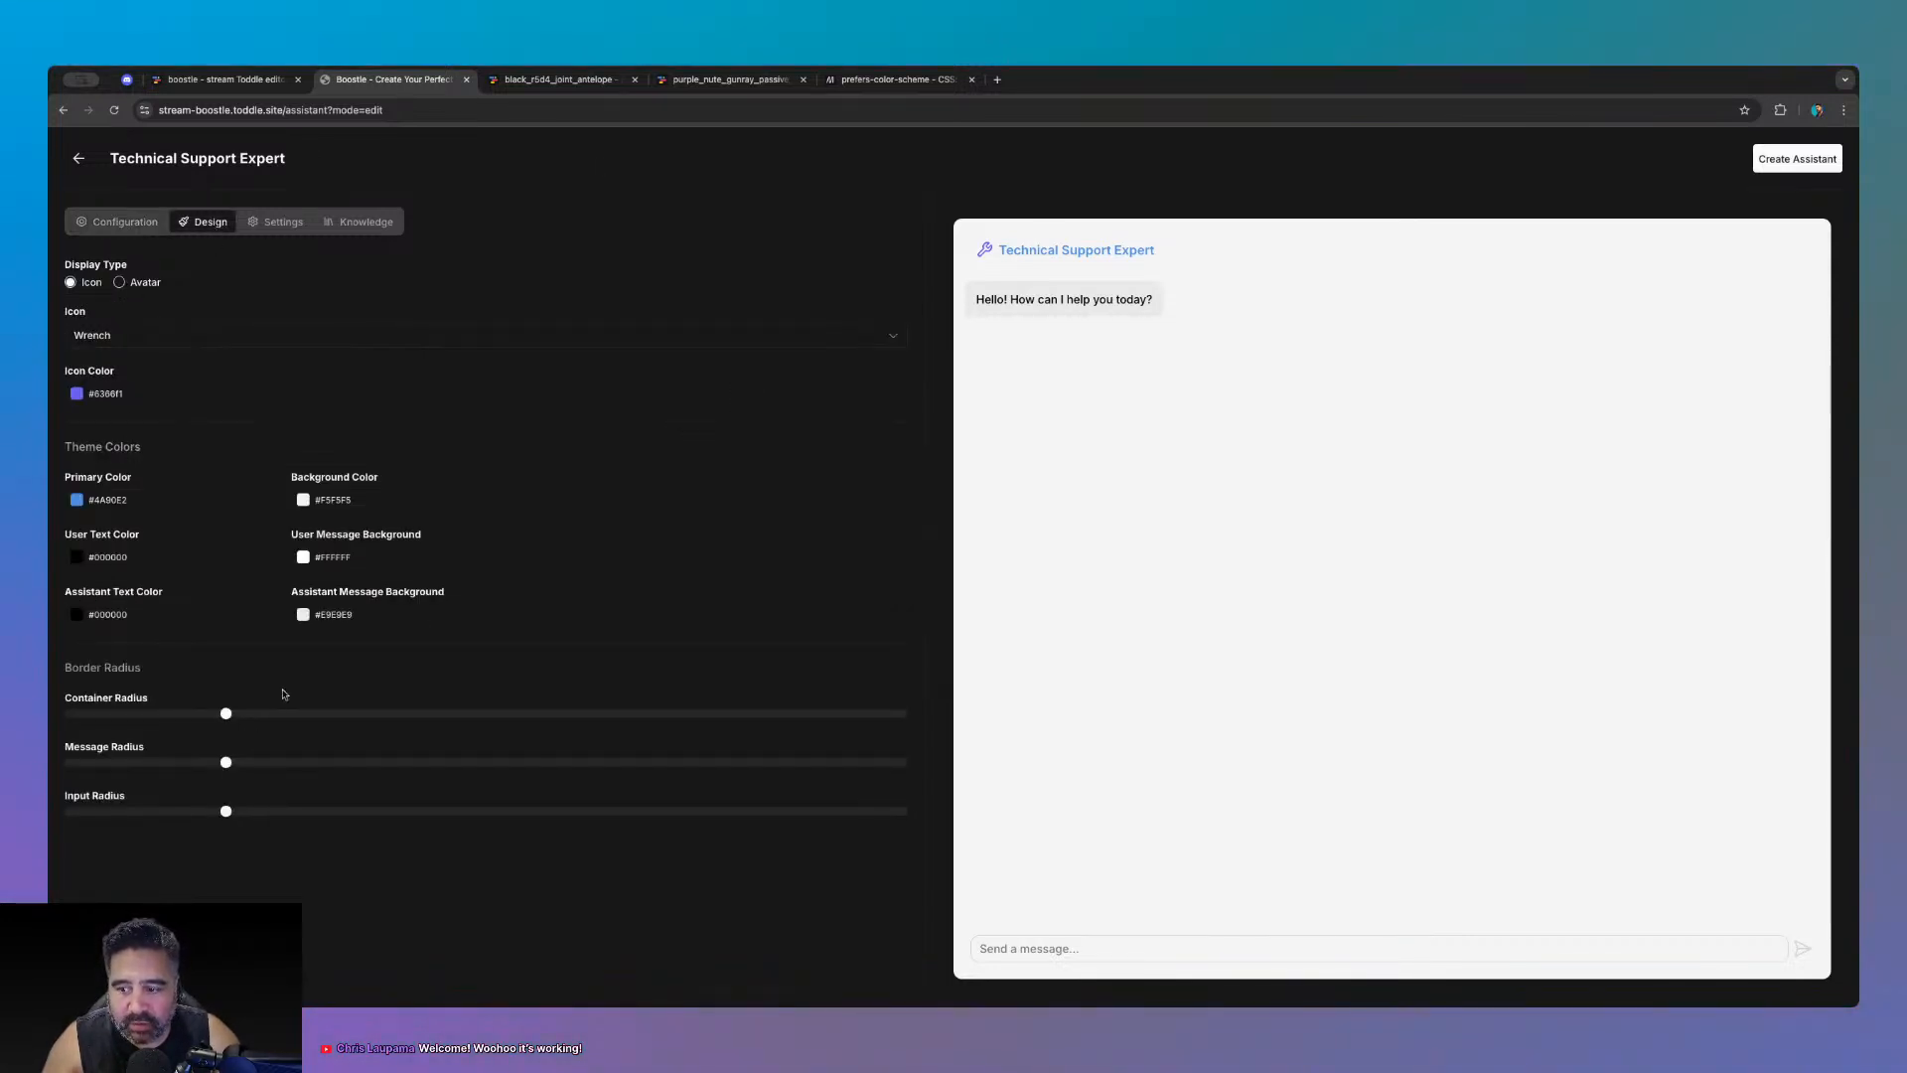
{"action": "left_click_drag", "start_coordinate": [227, 715], "coordinate": [152, 722]}
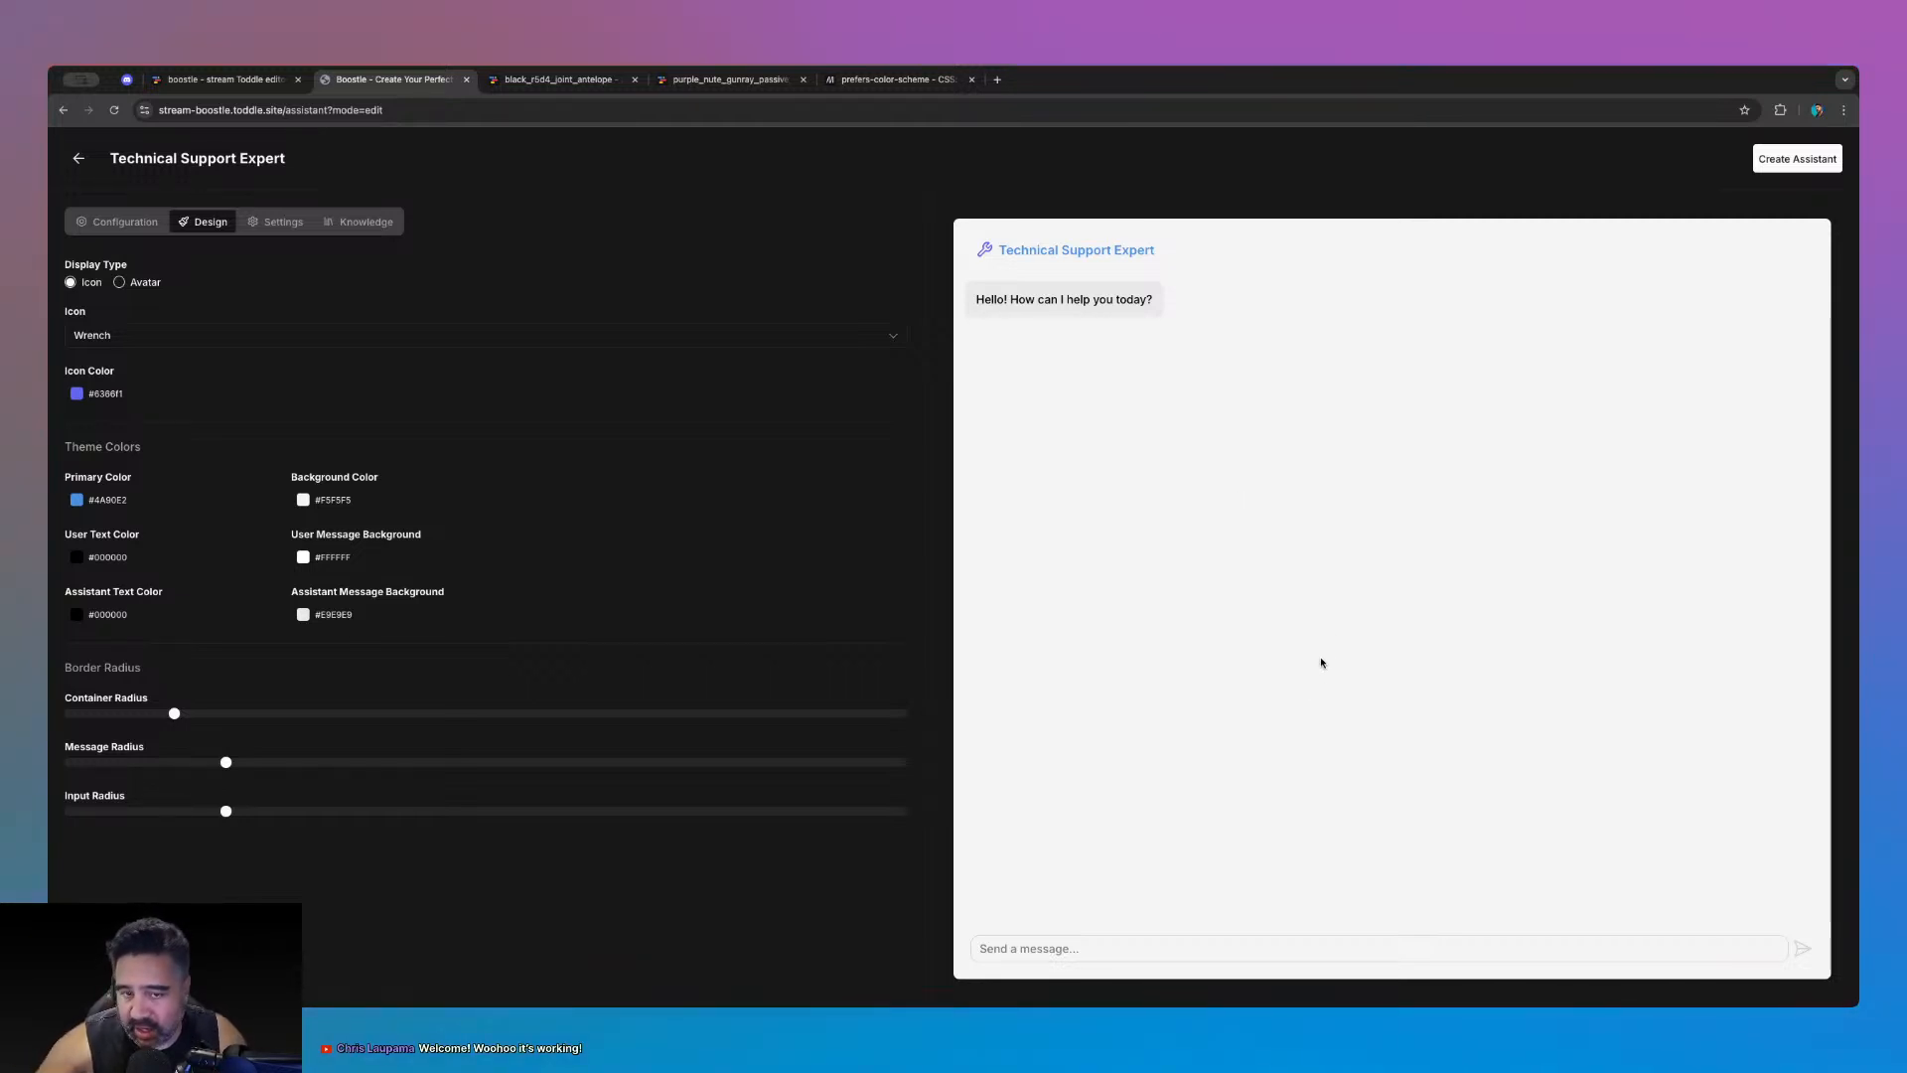
{"action": "left_click", "coordinate": [247, 79]}
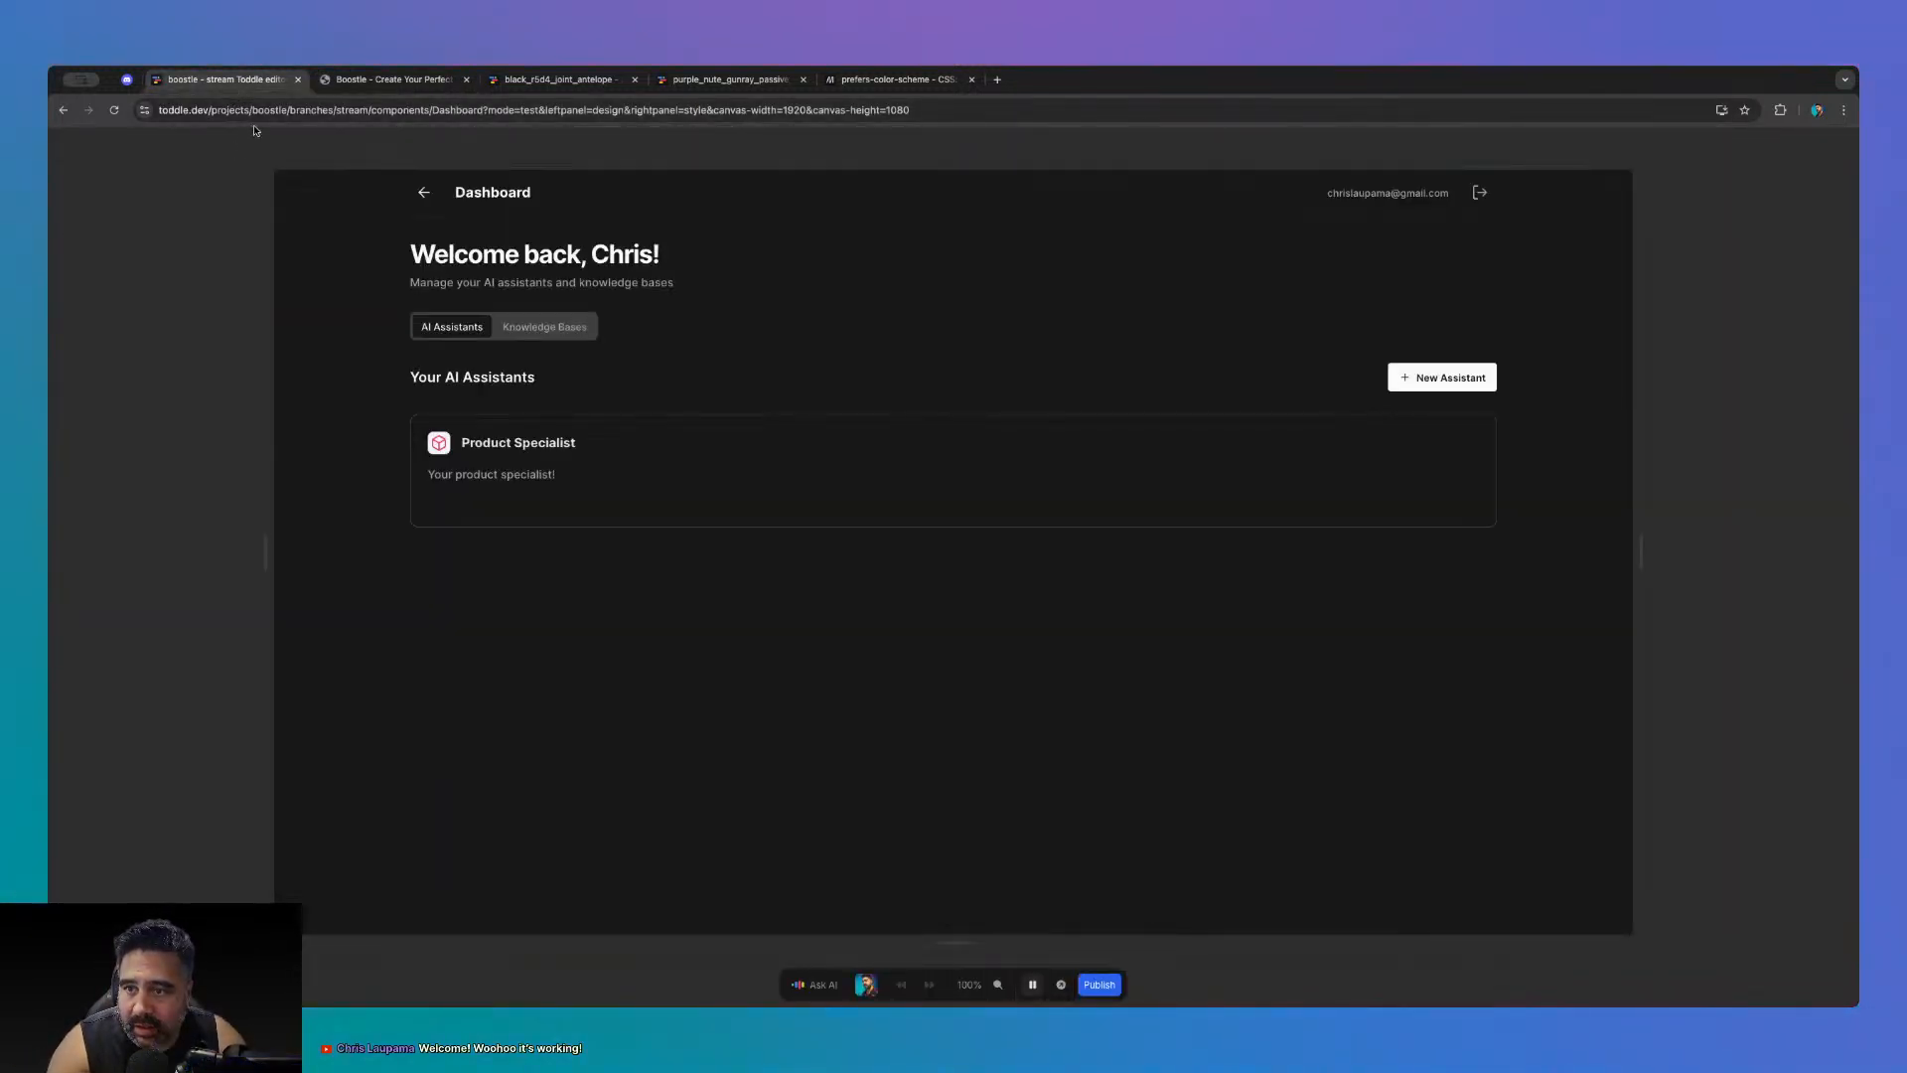
- In boostle-chat, set the widget attribute's test value to false, then go back to Boostle
{"action": "left_click", "coordinate": [1032, 985]}
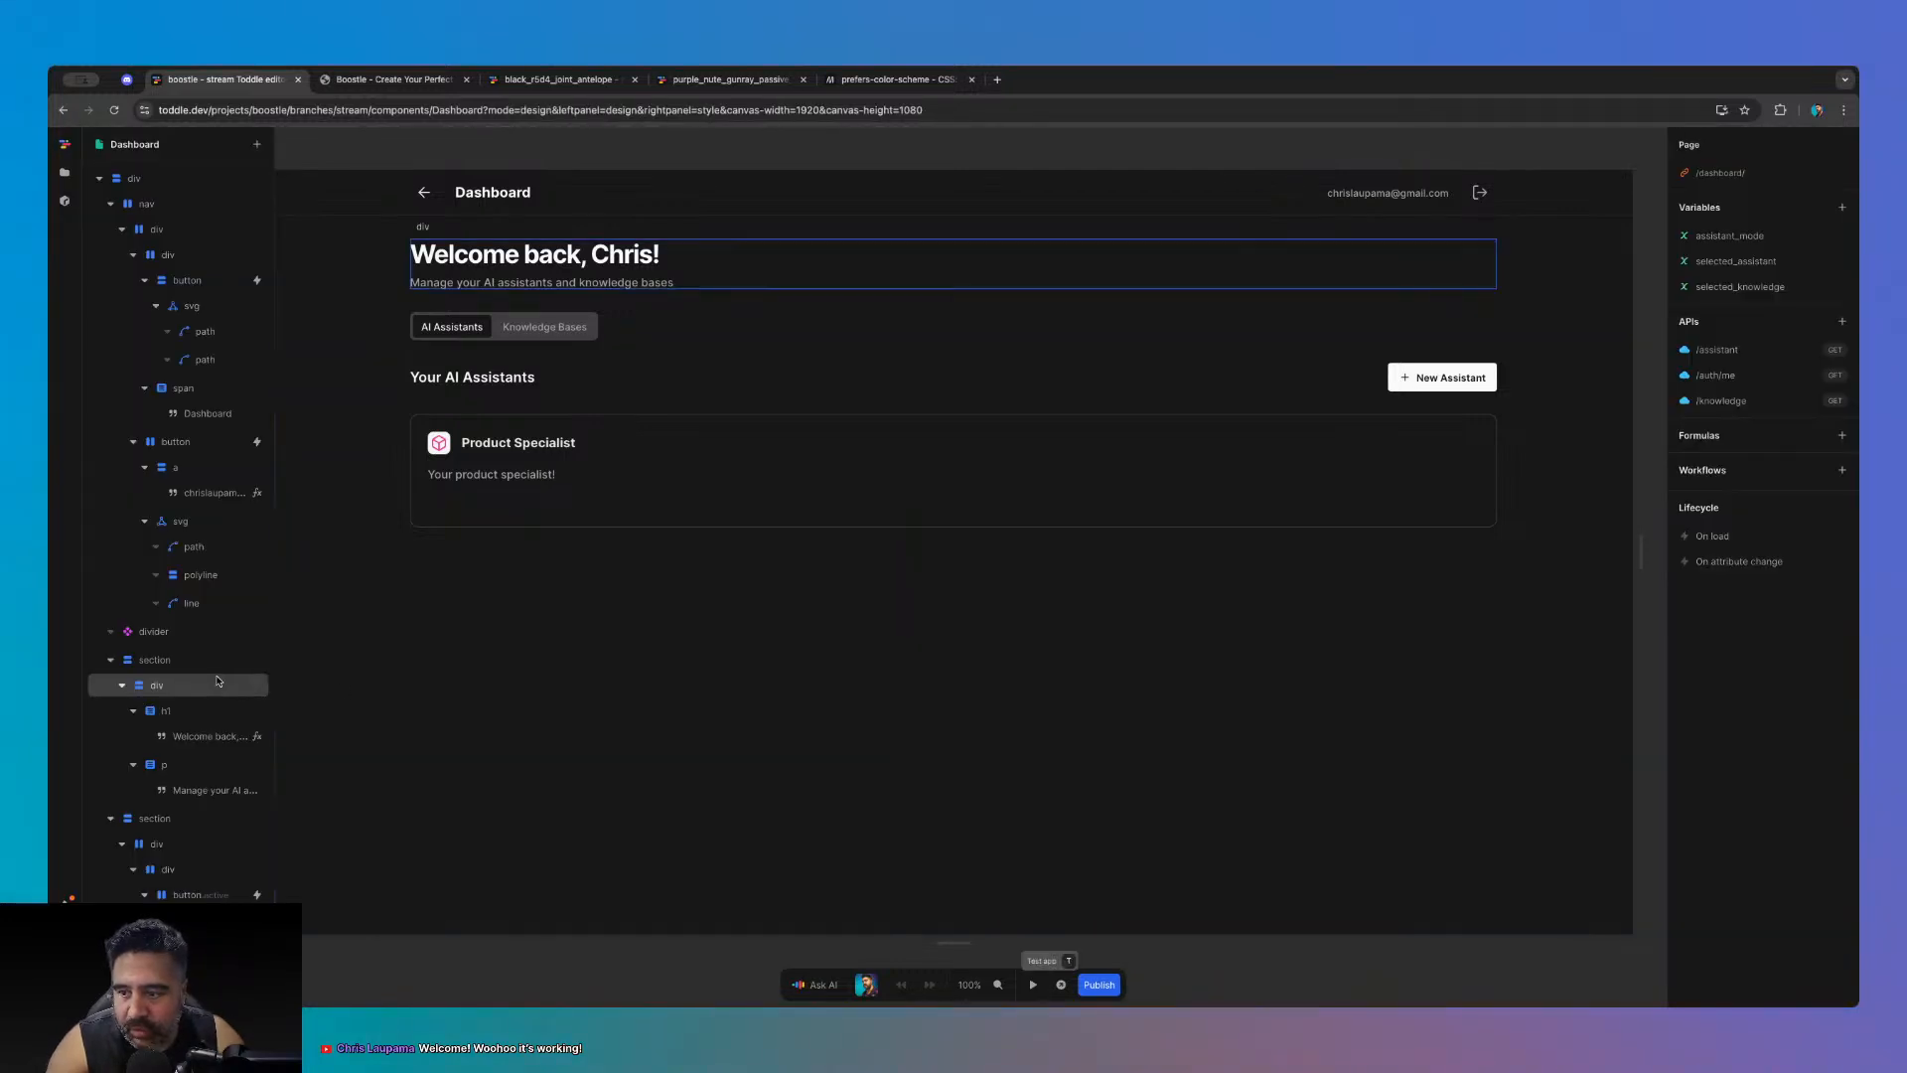
{"action": "left_click", "coordinate": [65, 176]}
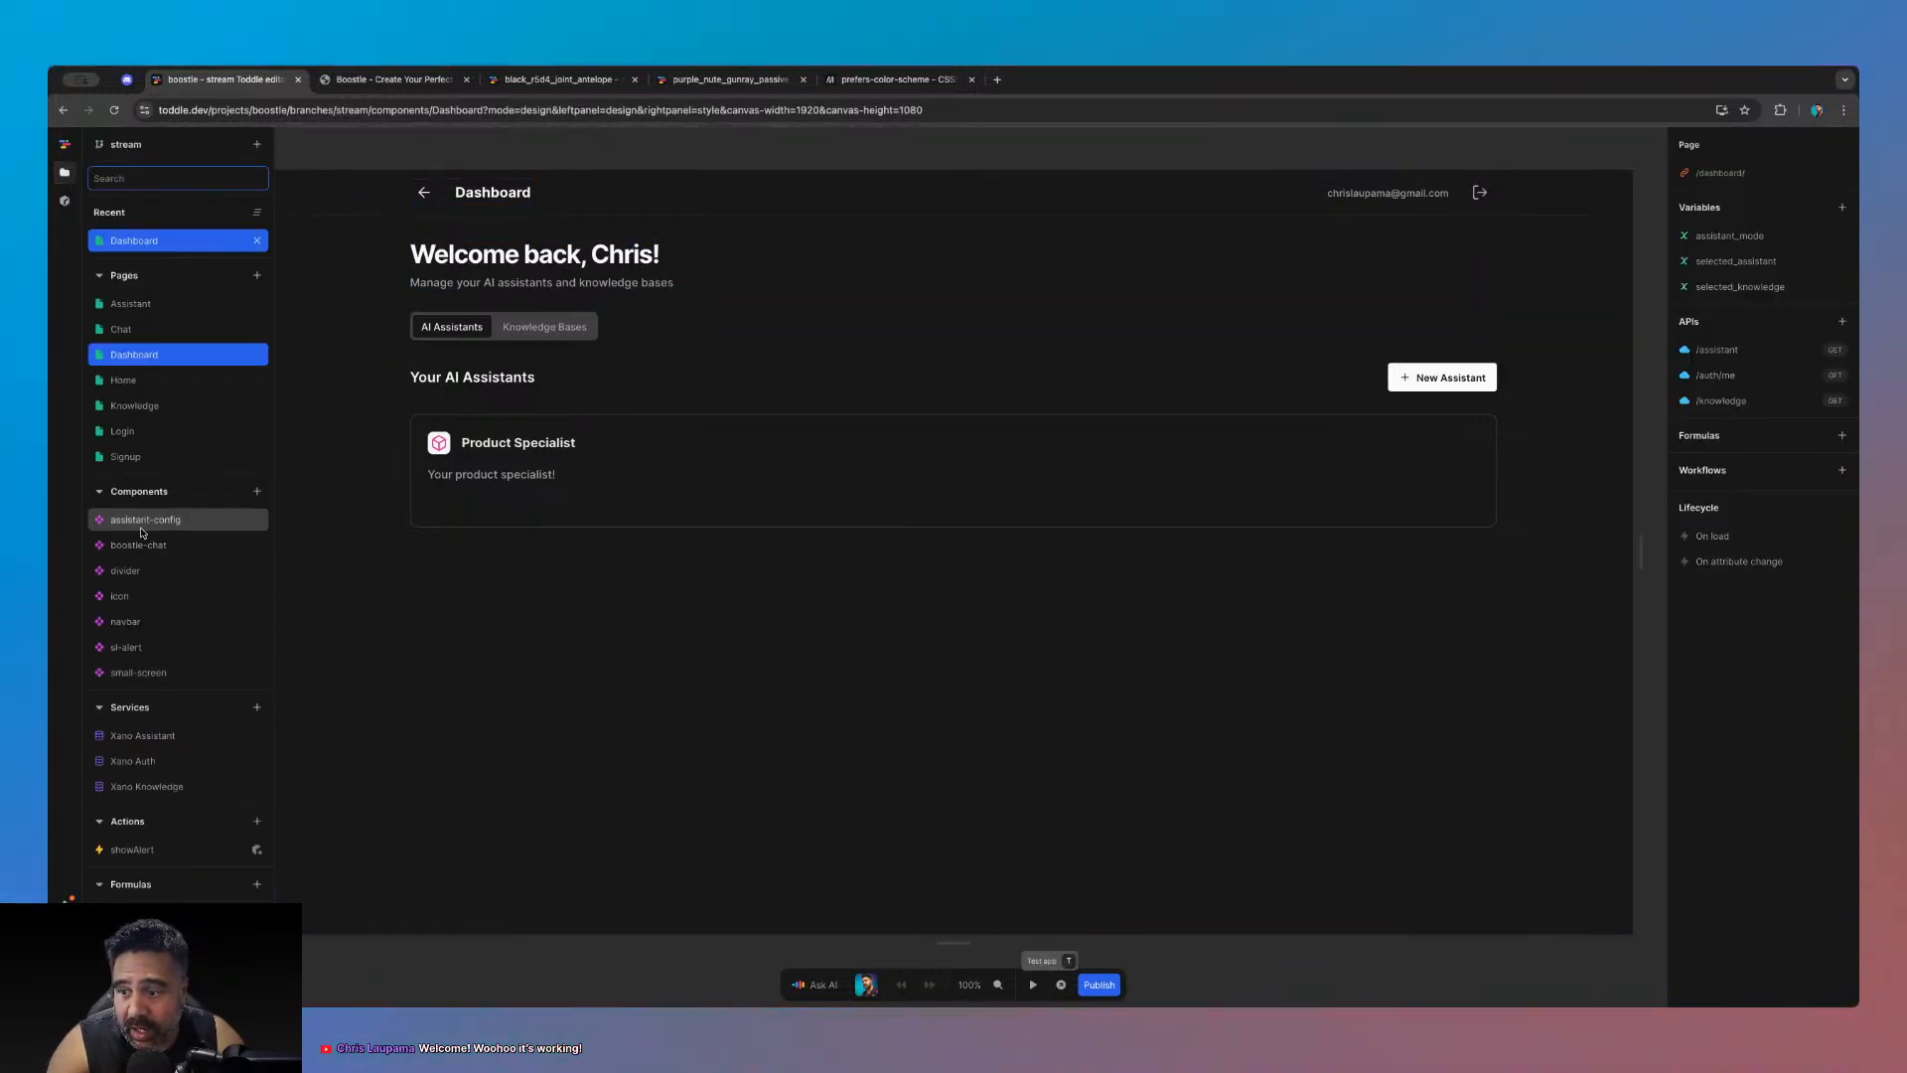
{"action": "left_click", "coordinate": [139, 544]}
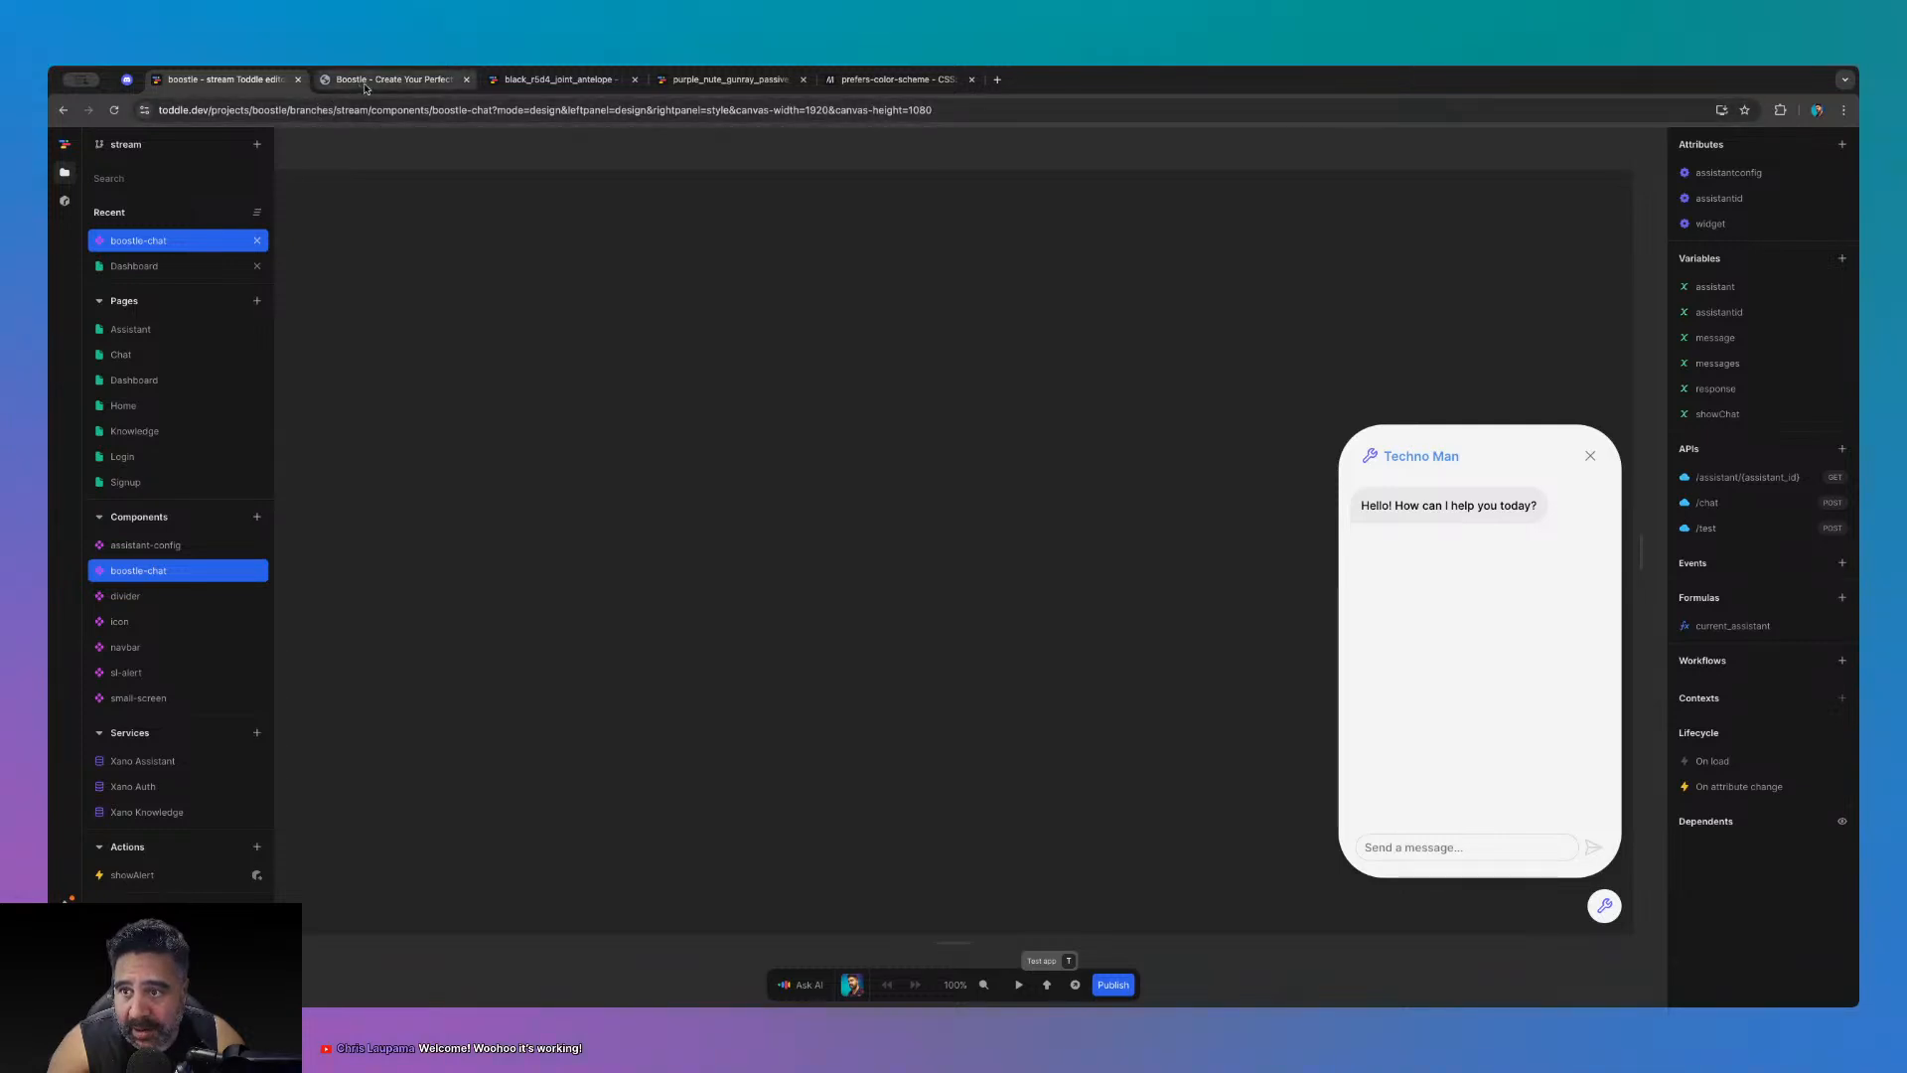
{"action": "left_click", "coordinate": [393, 79]}
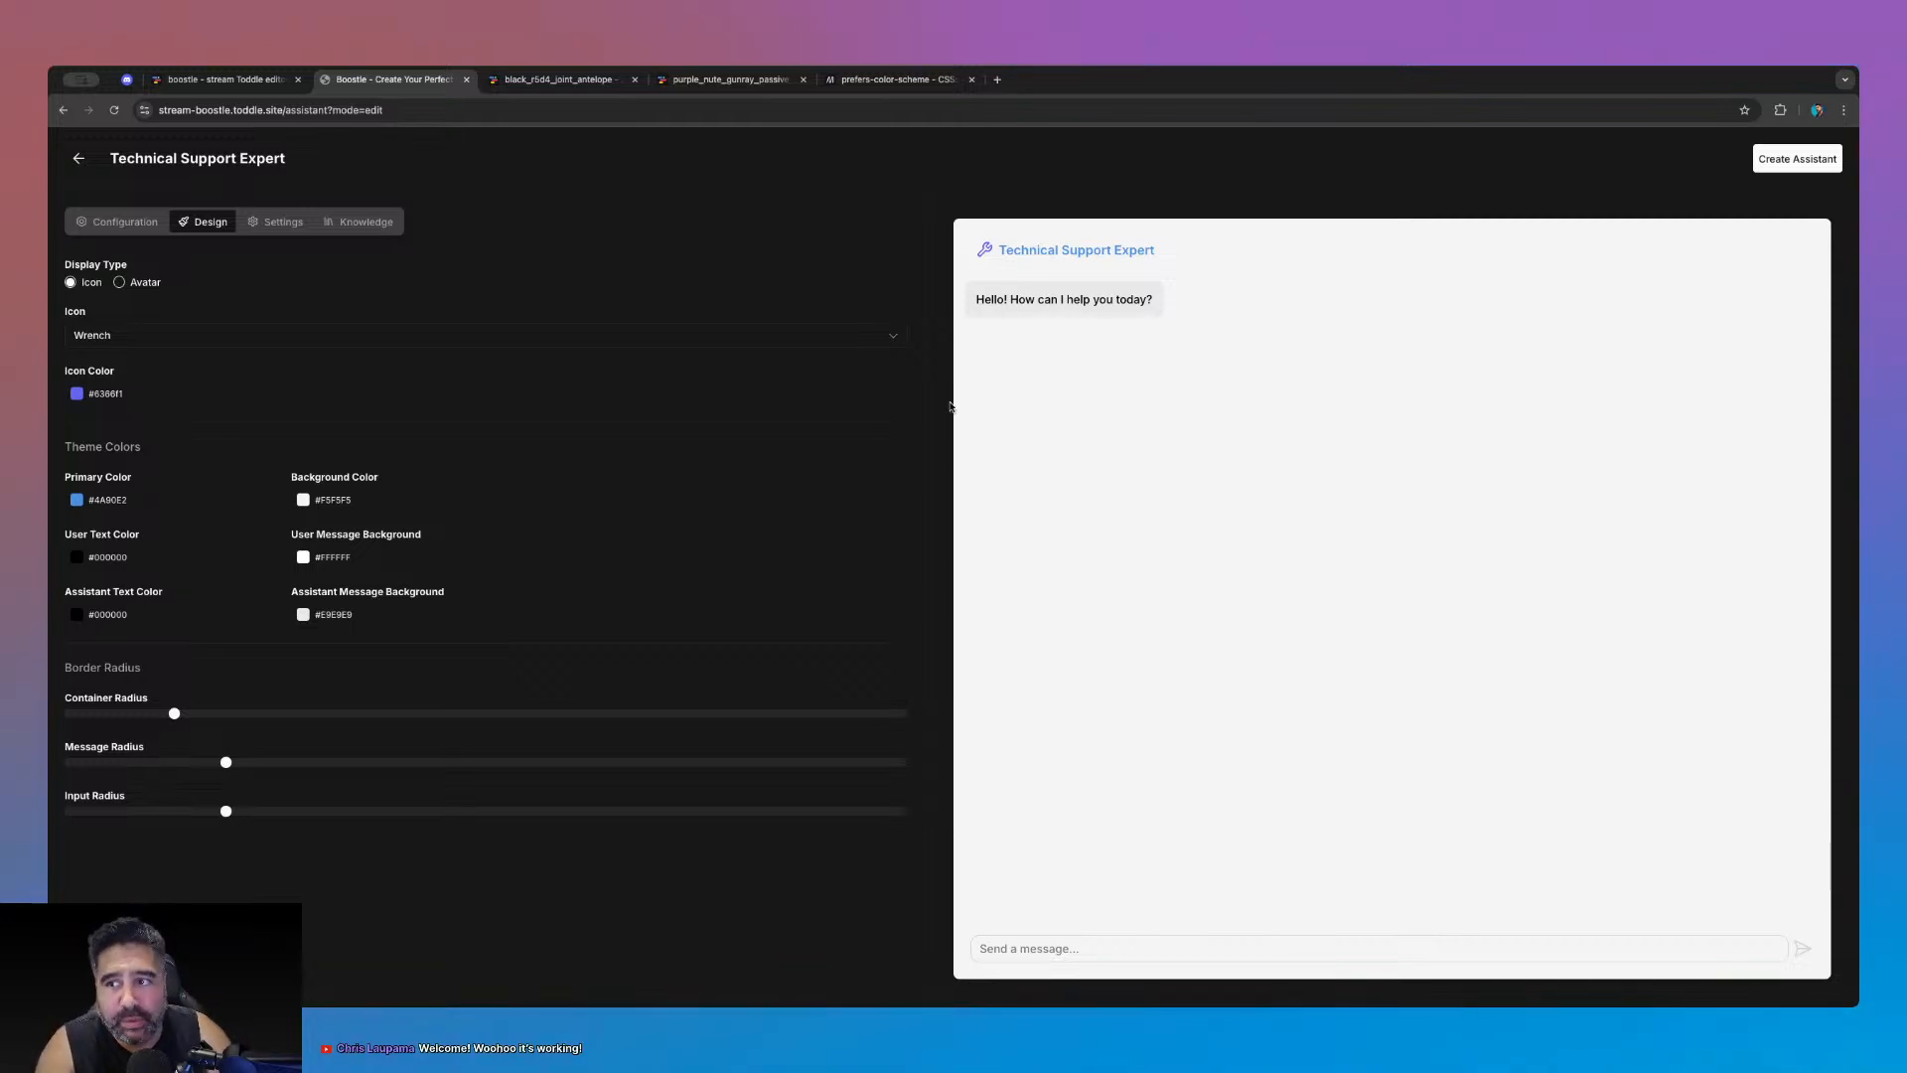
{"action": "left_click", "coordinate": [219, 79]}
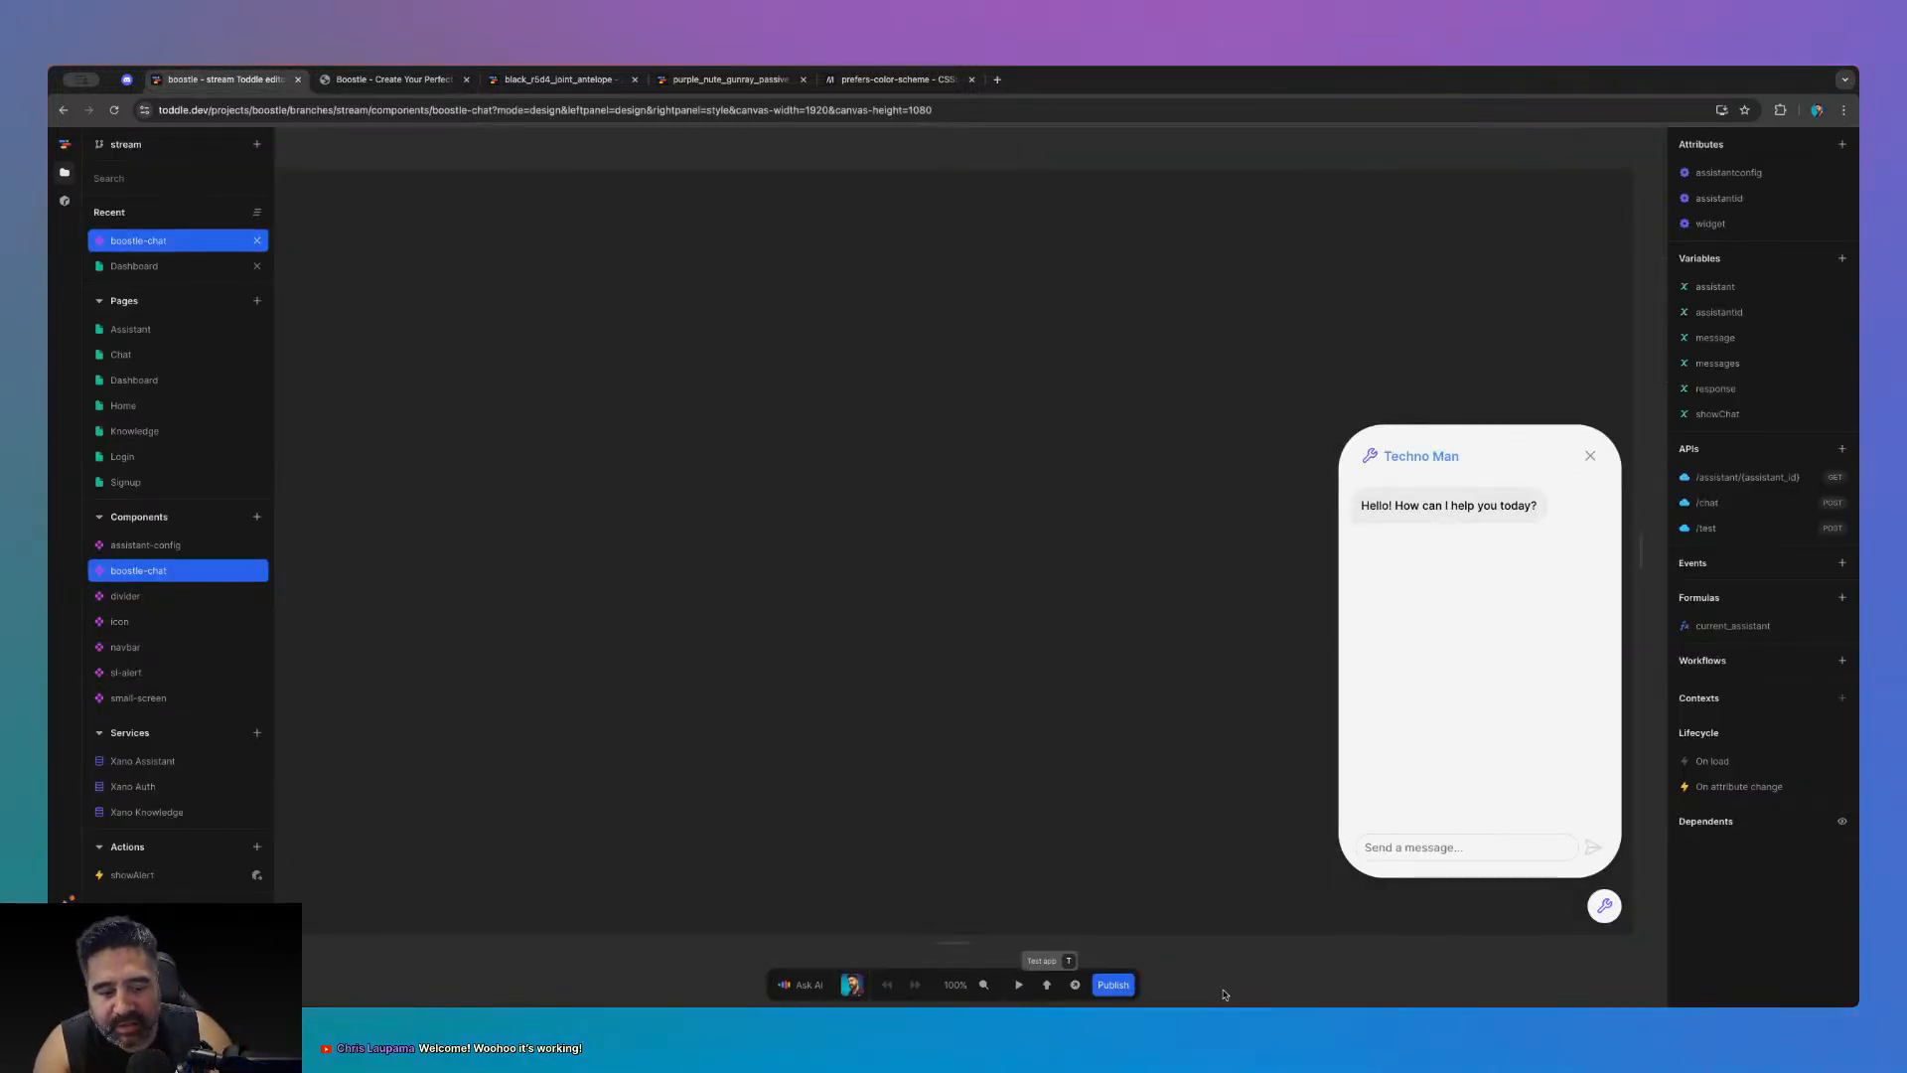
{"action": "left_click", "coordinate": [1719, 225]}
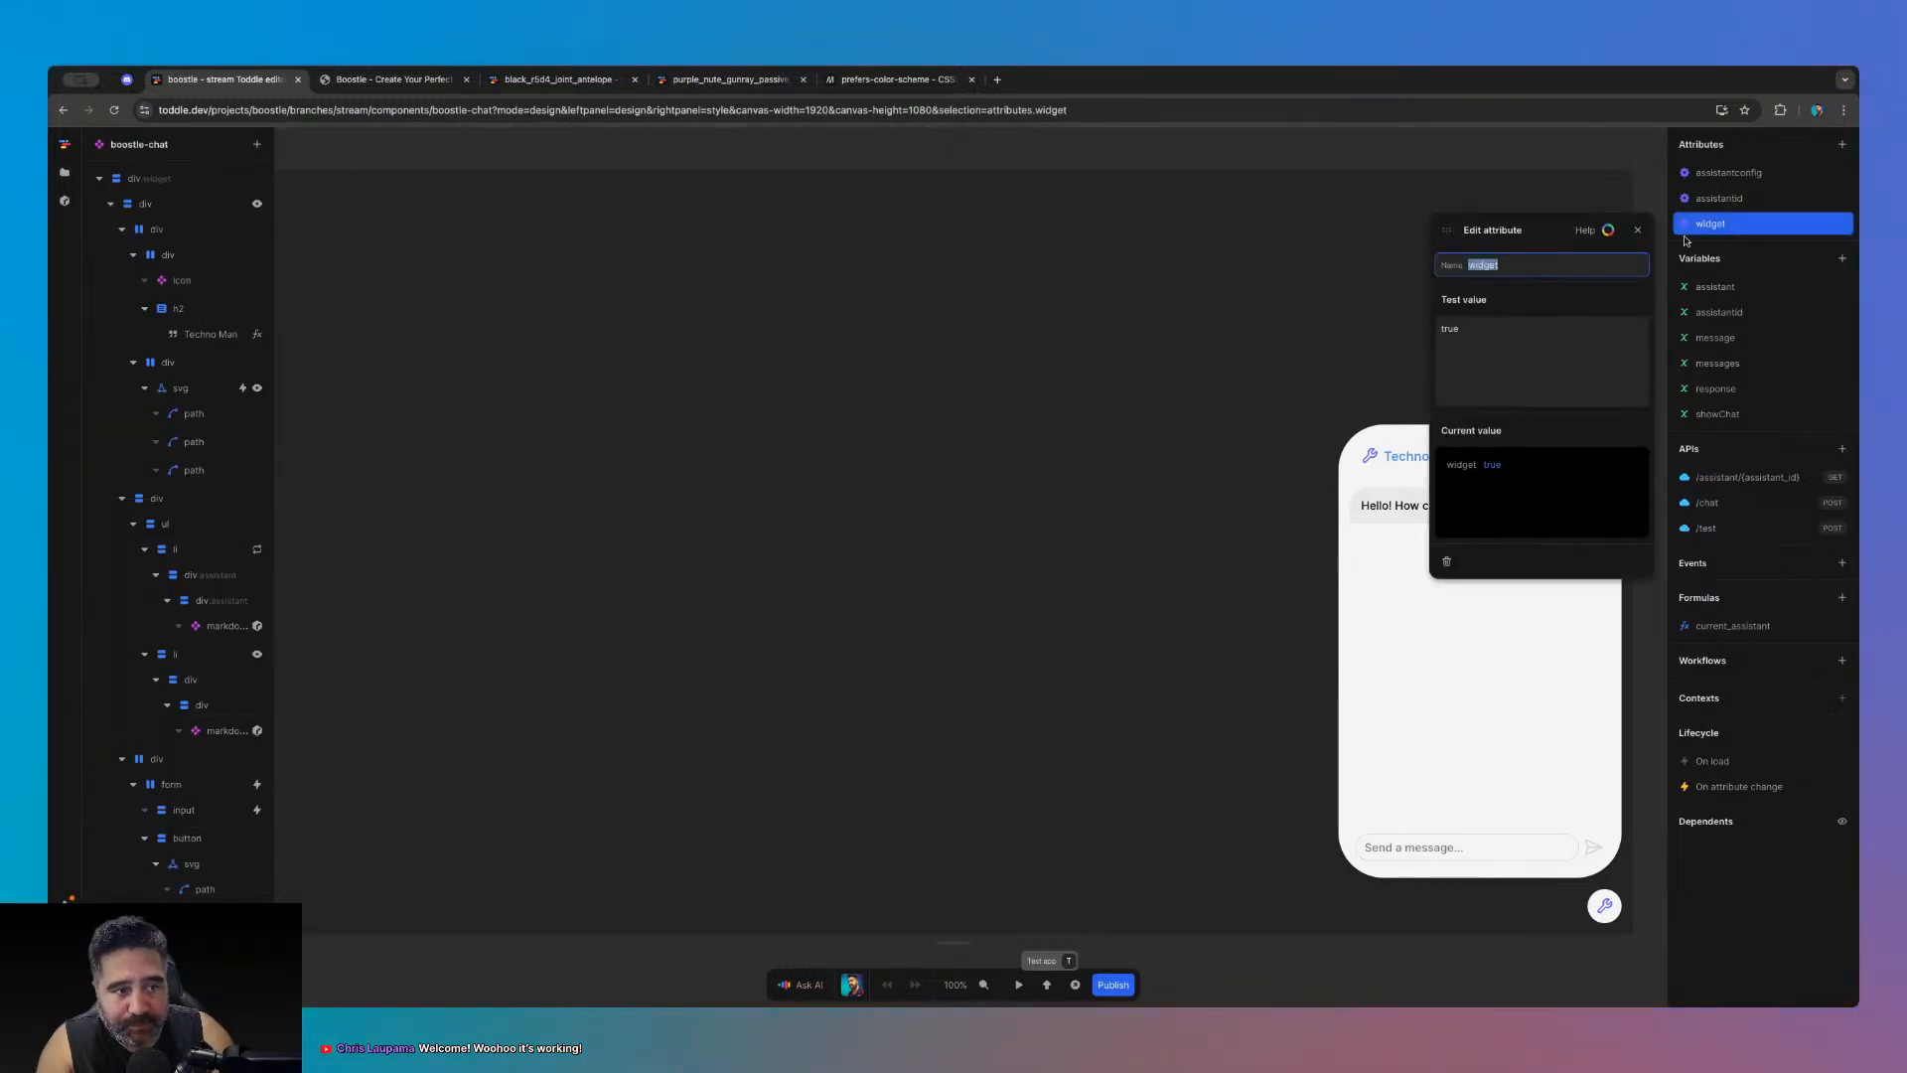
{"action": "left_click", "coordinate": [1482, 328]}
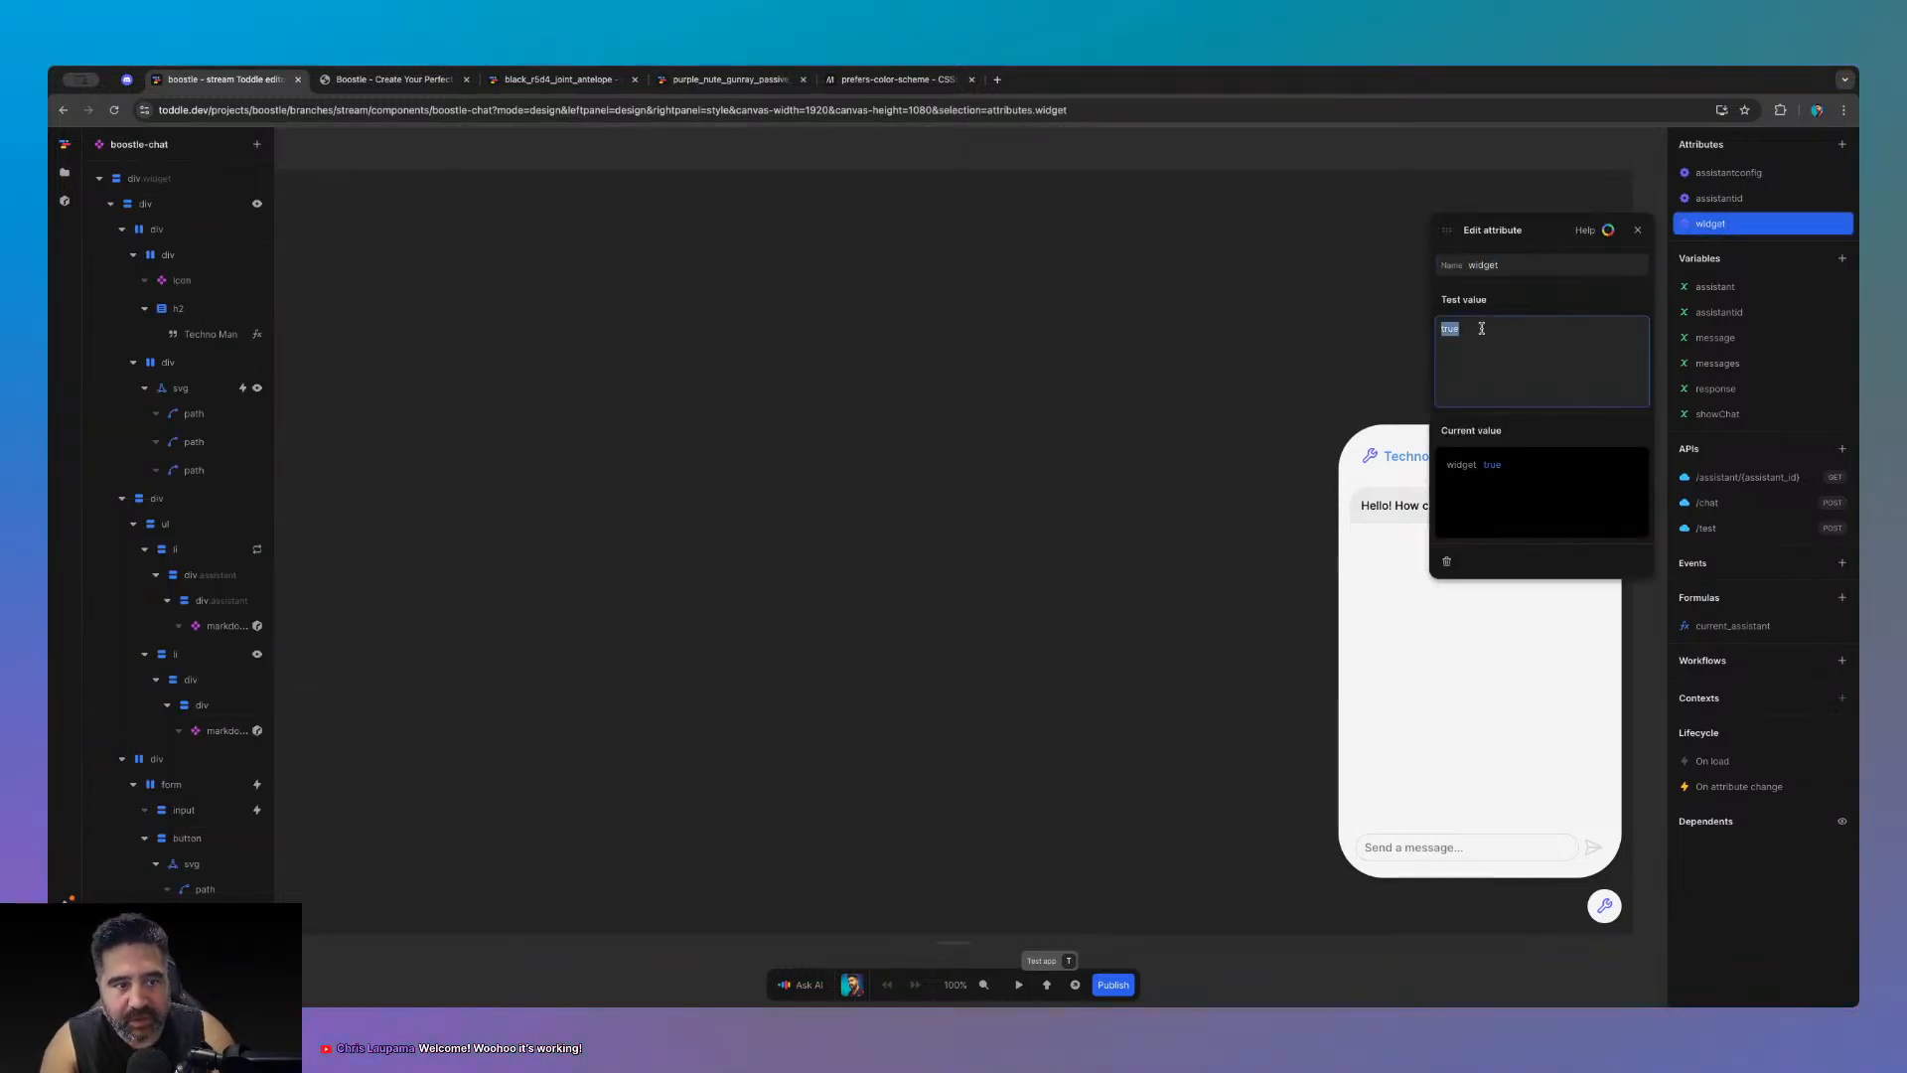
{"action": "type", "text": "false"}
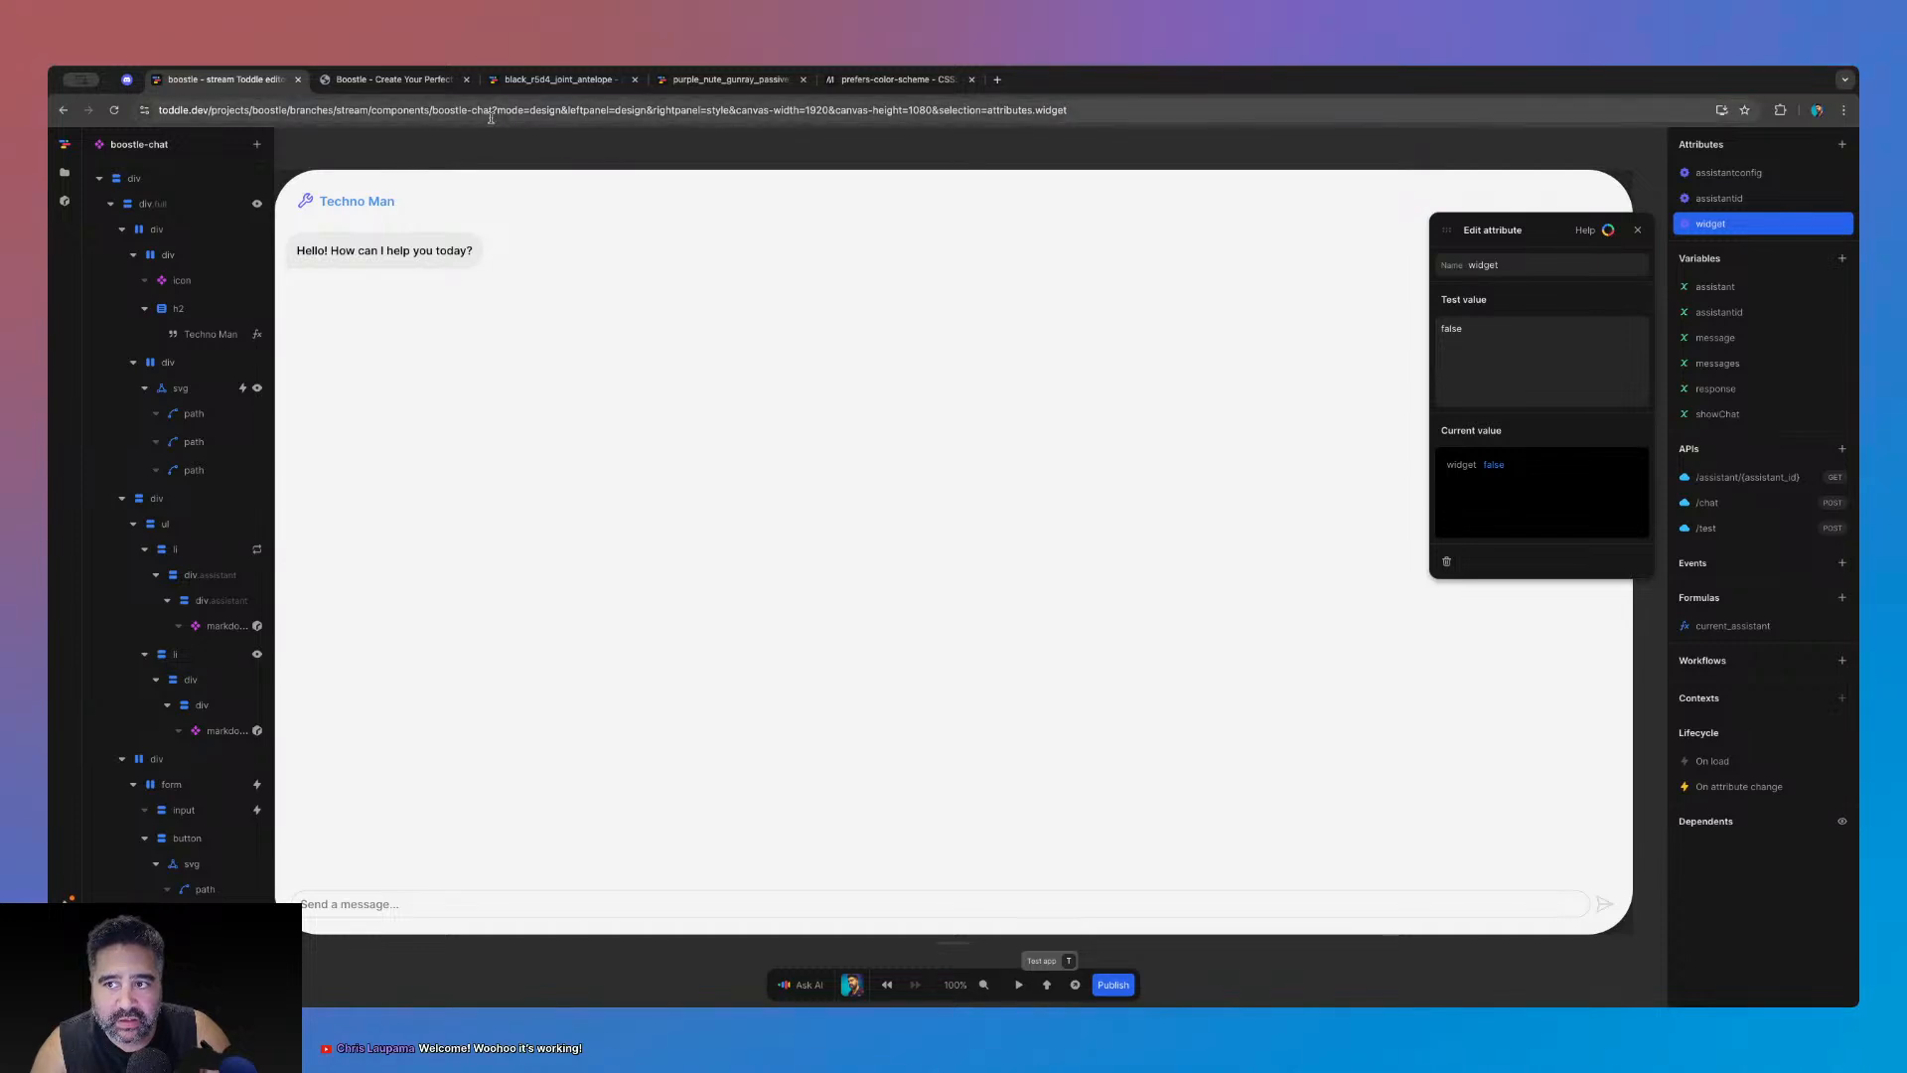
{"action": "key", "text": "ctrl+Tab"}
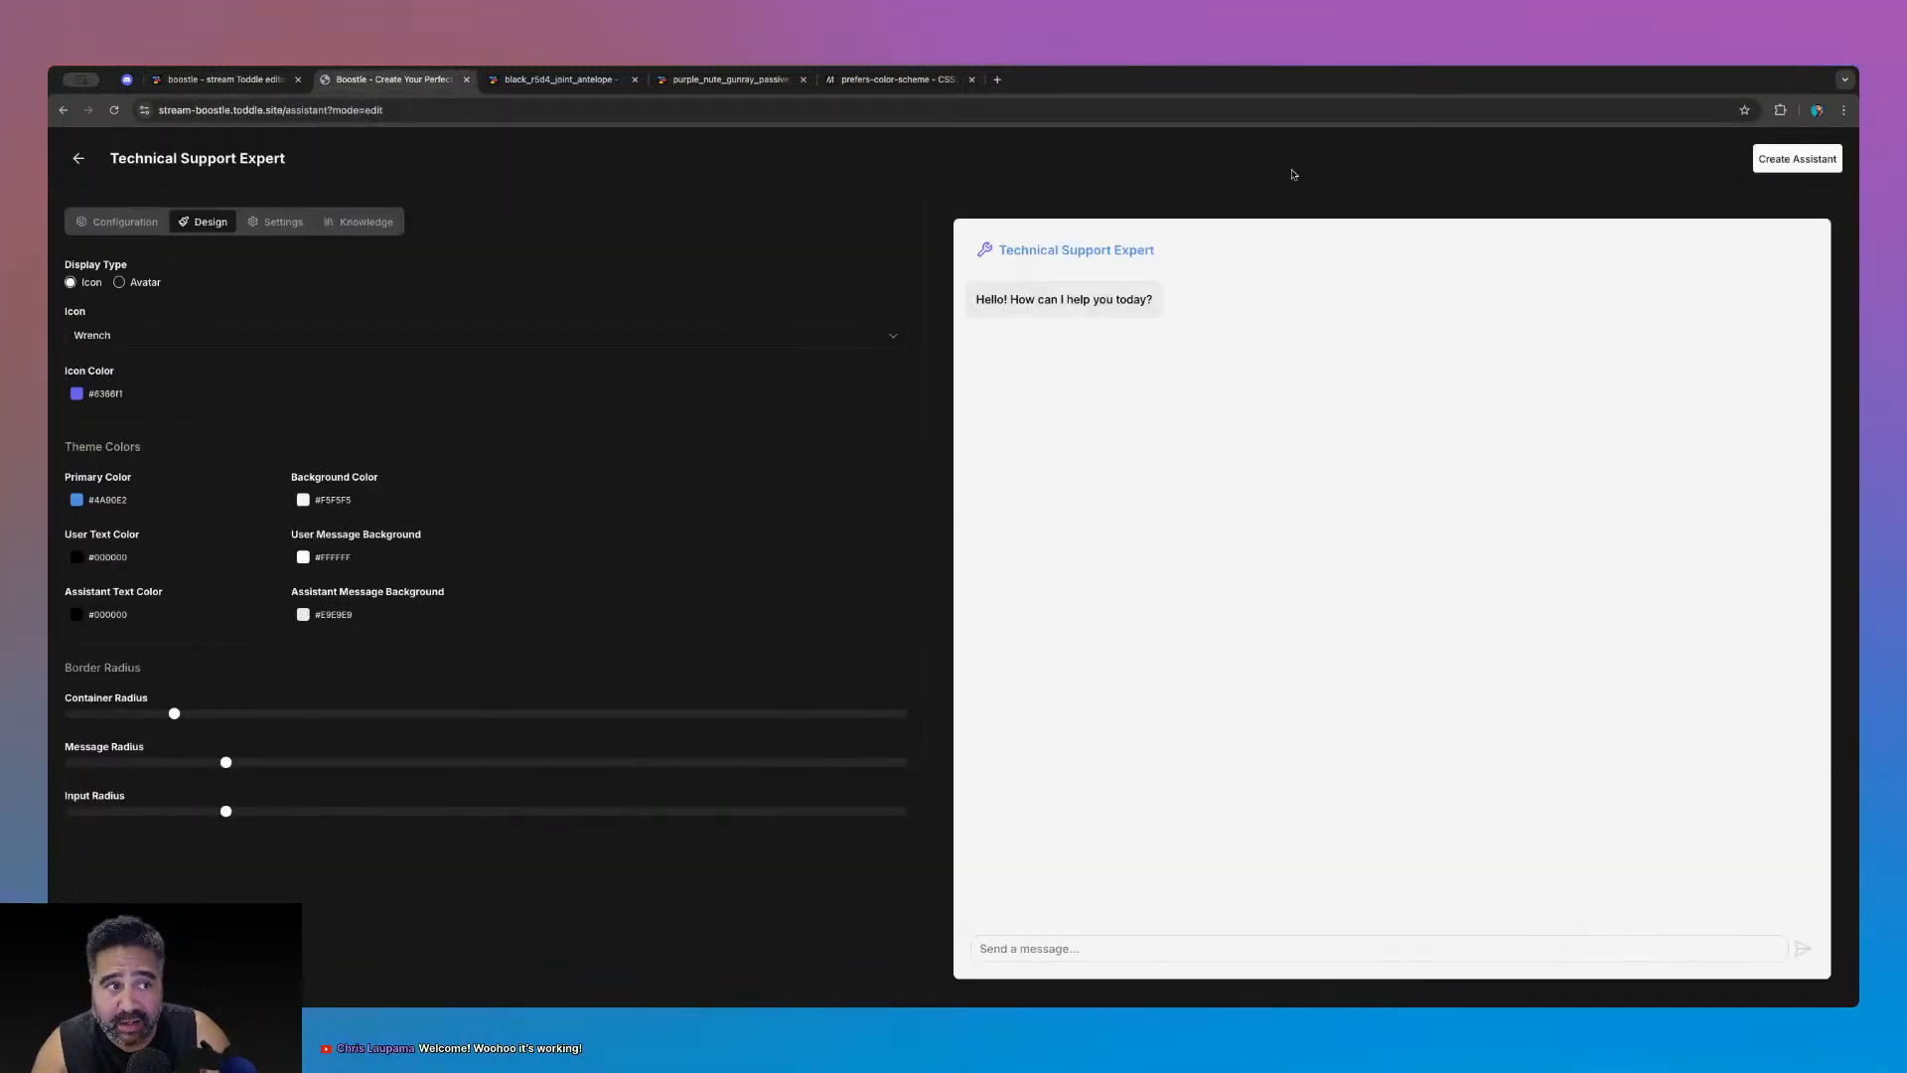
- Create and publish the Technical Support Expert, open its shareable chat page, then return to toddle
{"action": "left_click", "coordinate": [1773, 164]}
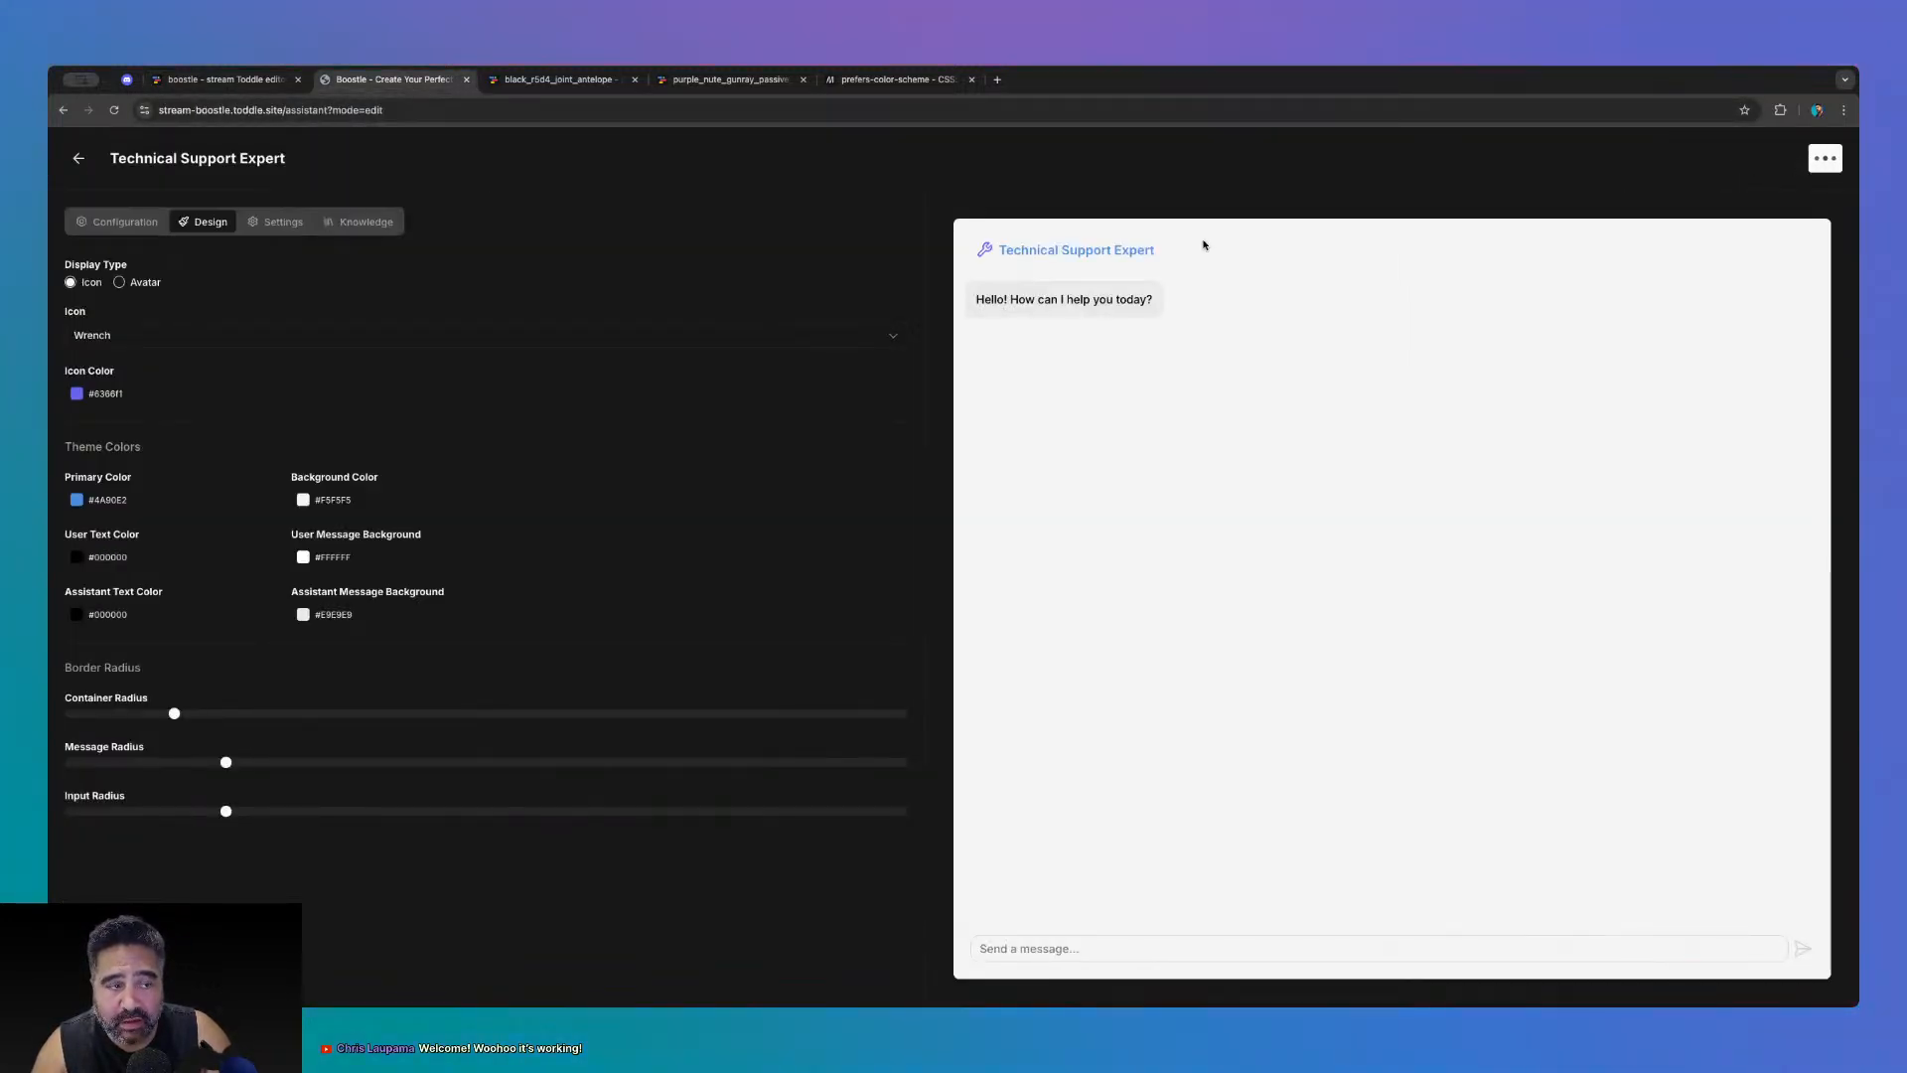
{"action": "left_click", "coordinate": [1688, 159]}
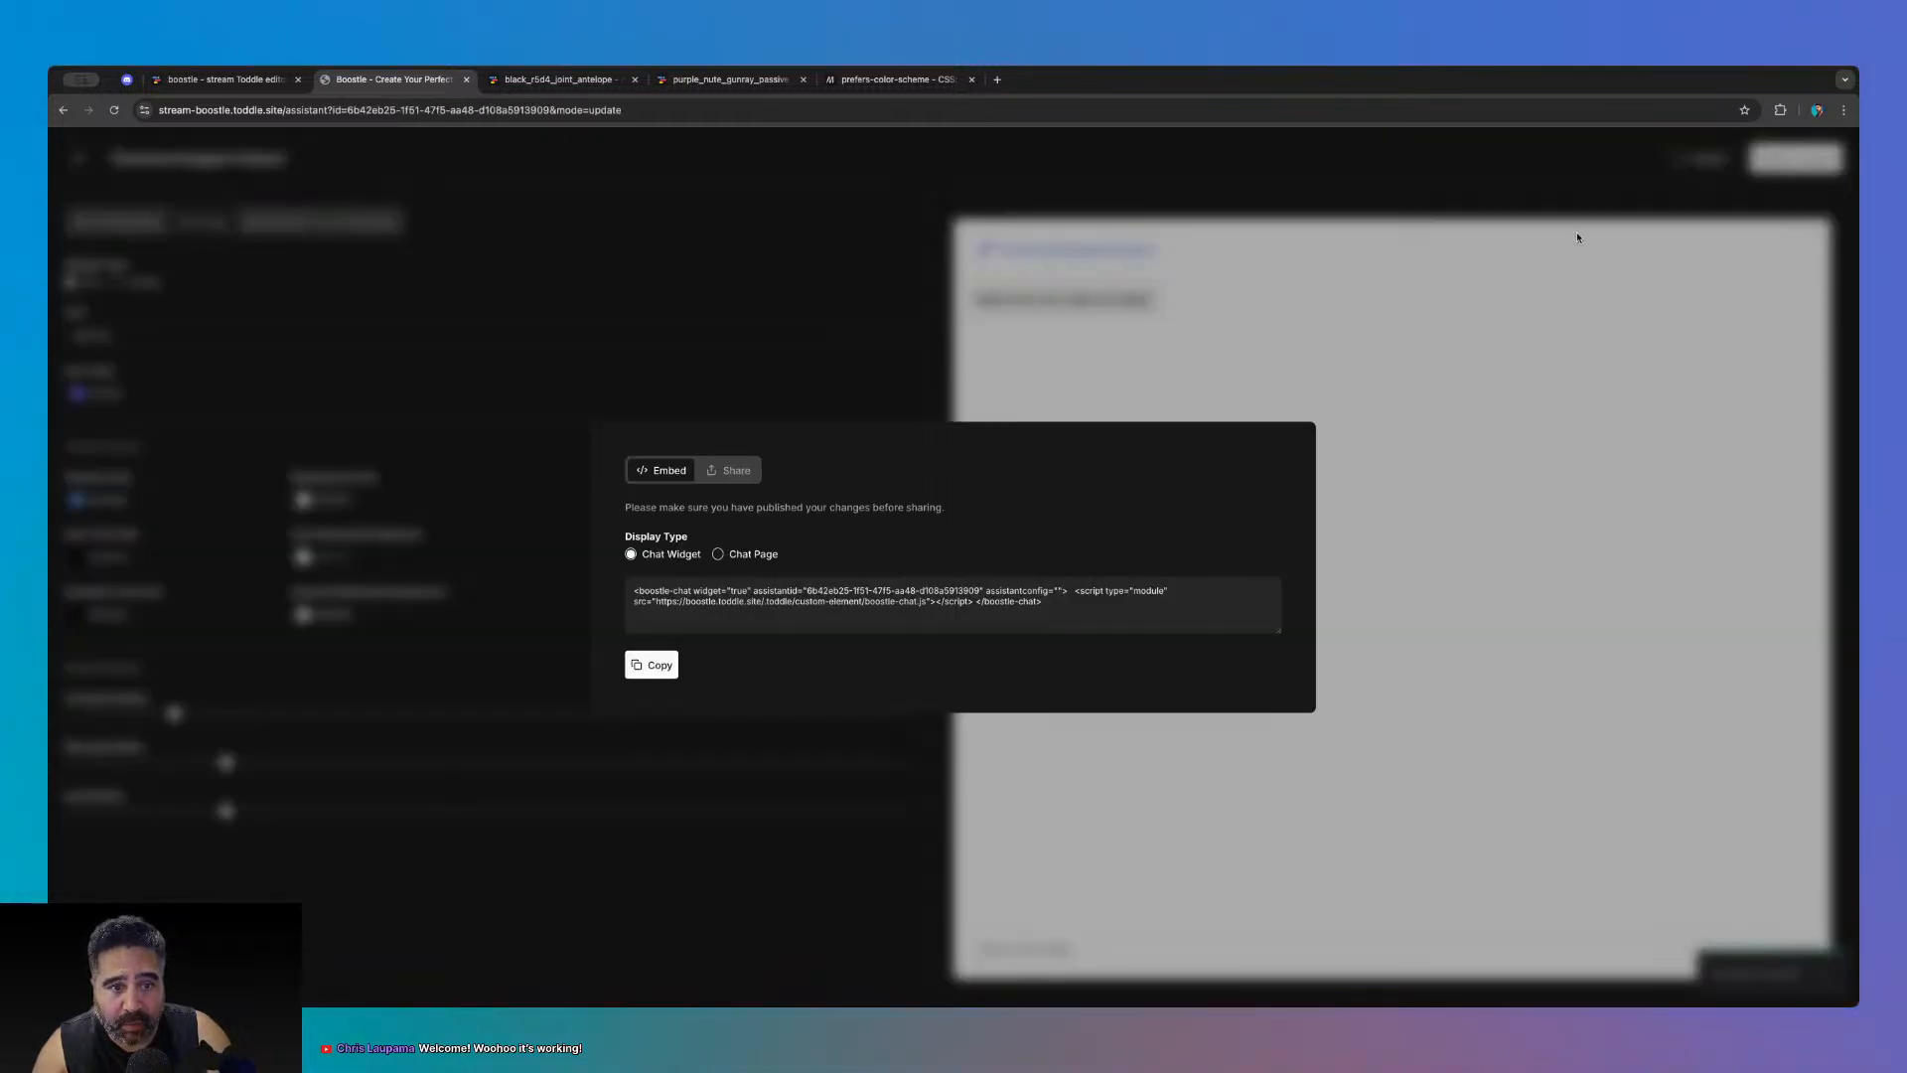
{"action": "left_click", "coordinate": [740, 475]}
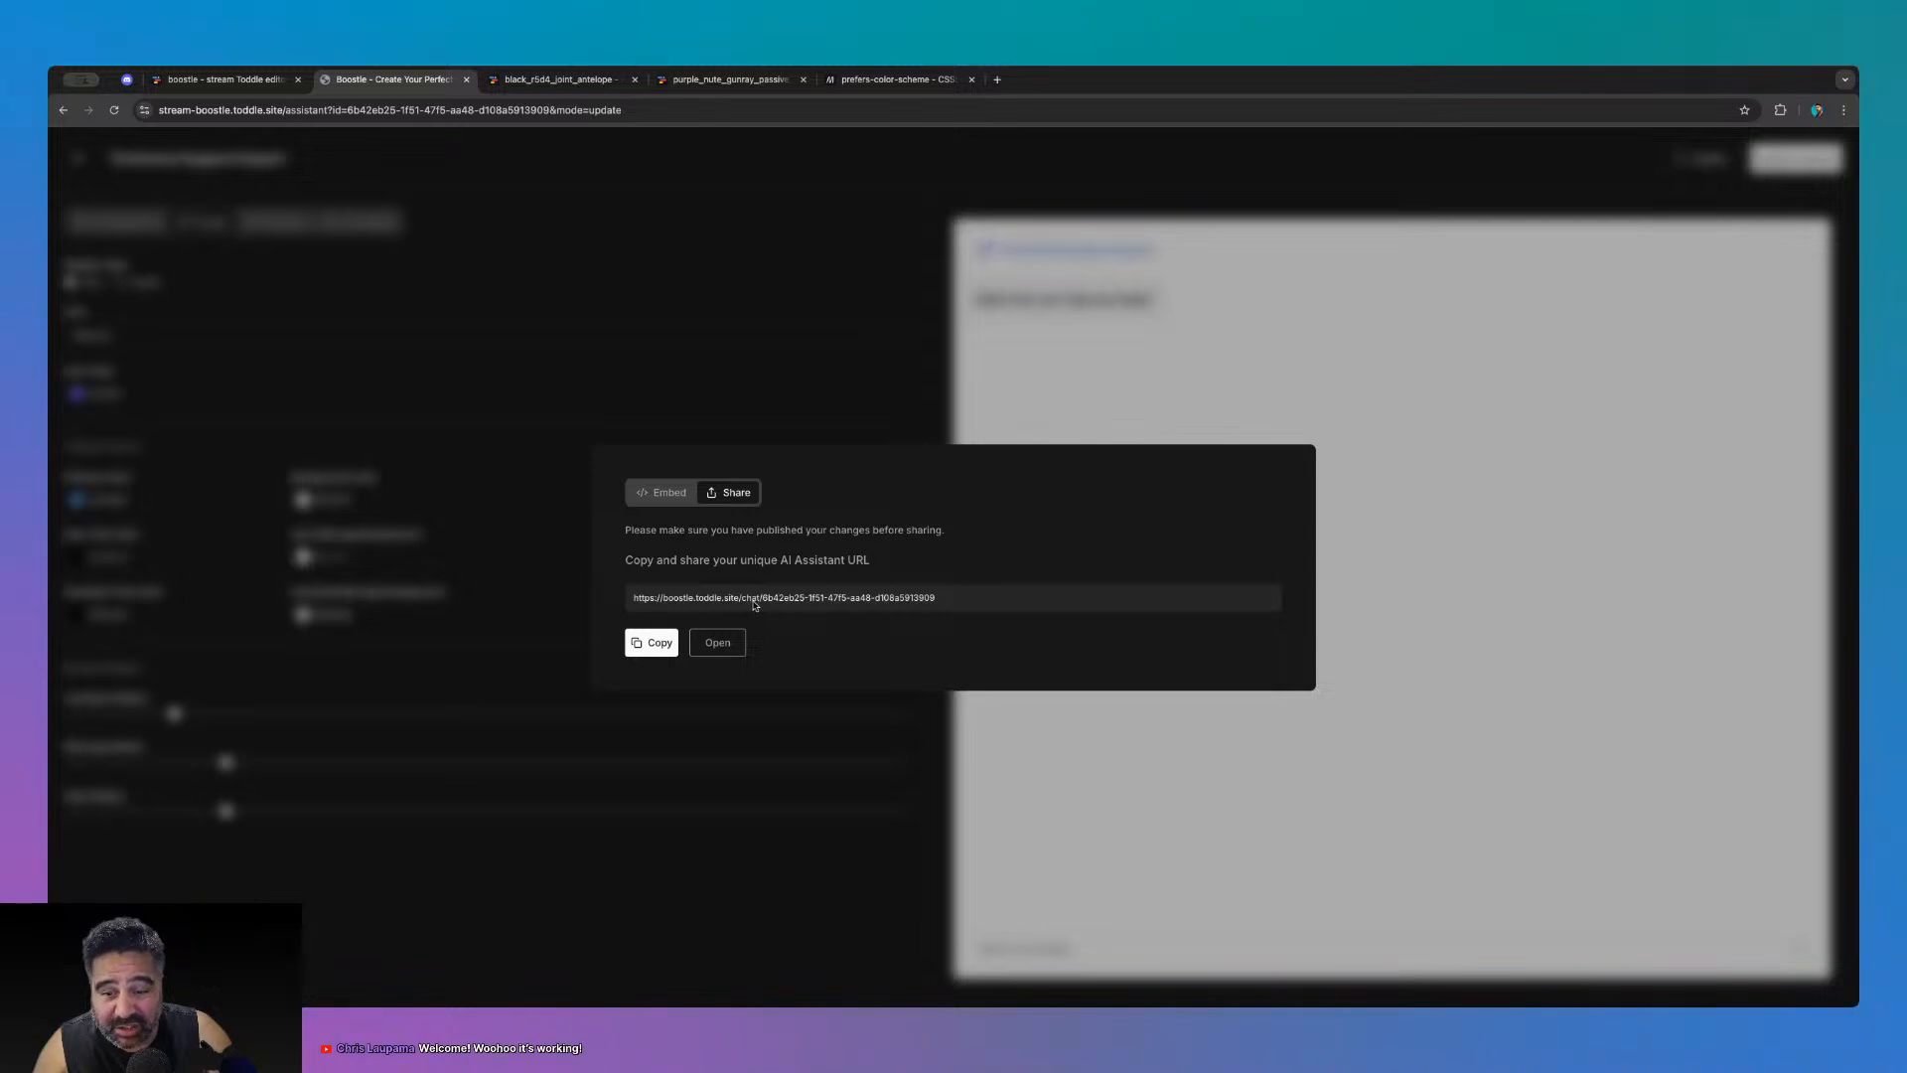
{"action": "left_click", "coordinate": [717, 642]}
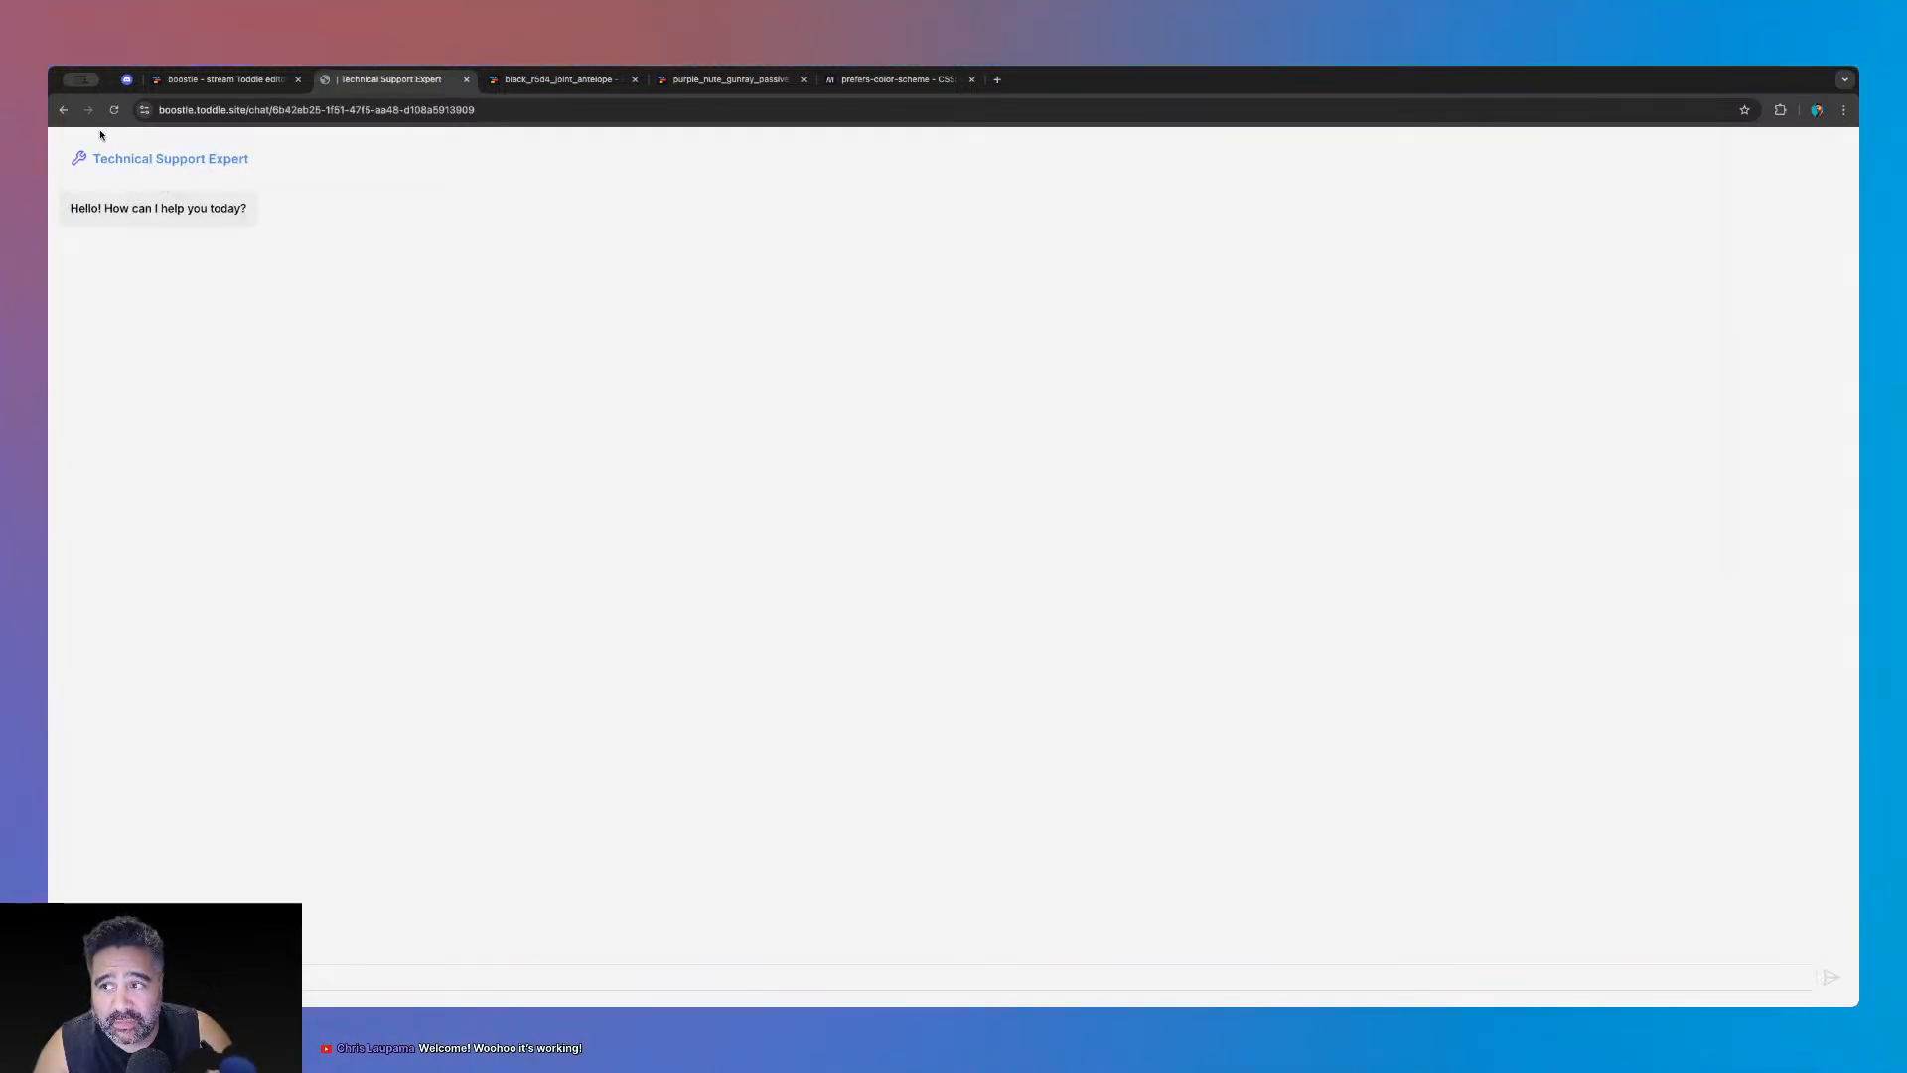
{"action": "left_click", "coordinate": [244, 84]}
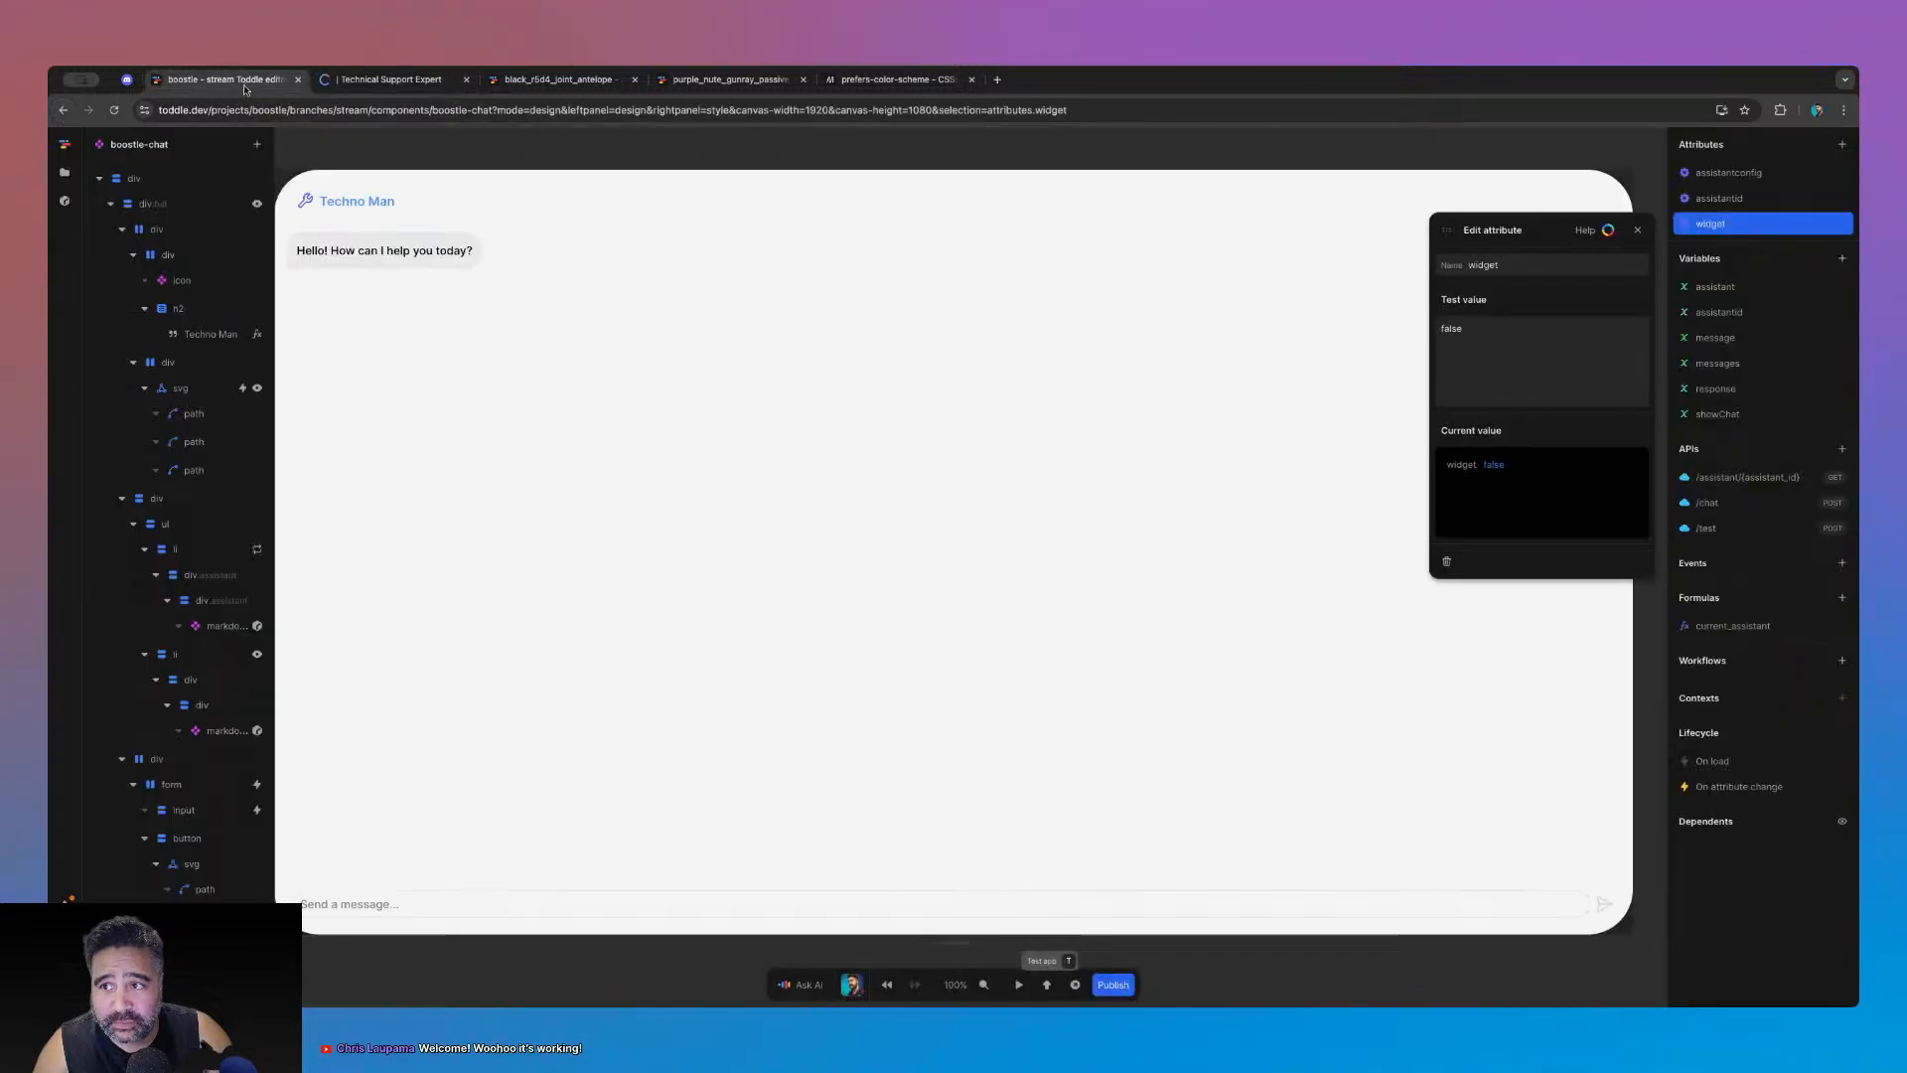
- Open the Chat page and inspect the boostle-chat element's widget attribute
{"action": "left_click", "coordinate": [64, 173]}
{"action": "left_click", "coordinate": [125, 356]}
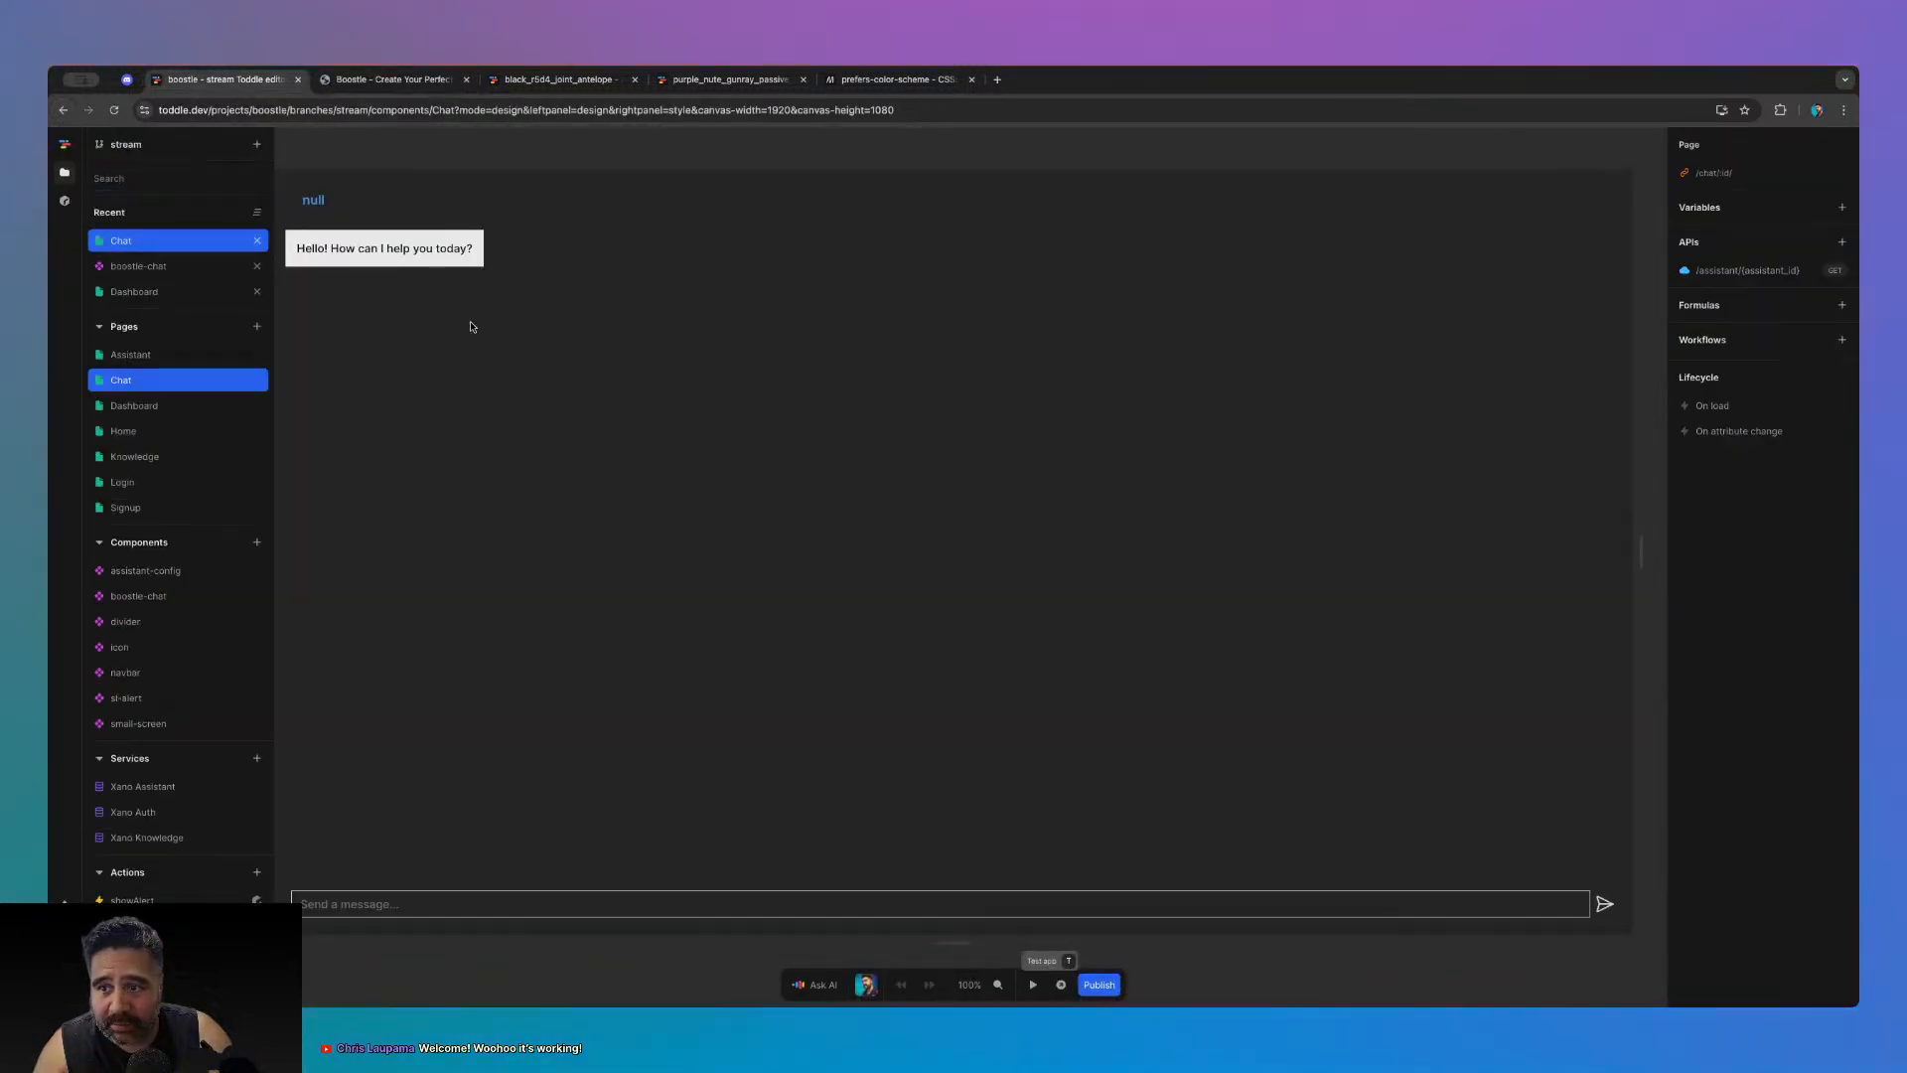
{"action": "left_click", "coordinate": [164, 206]}
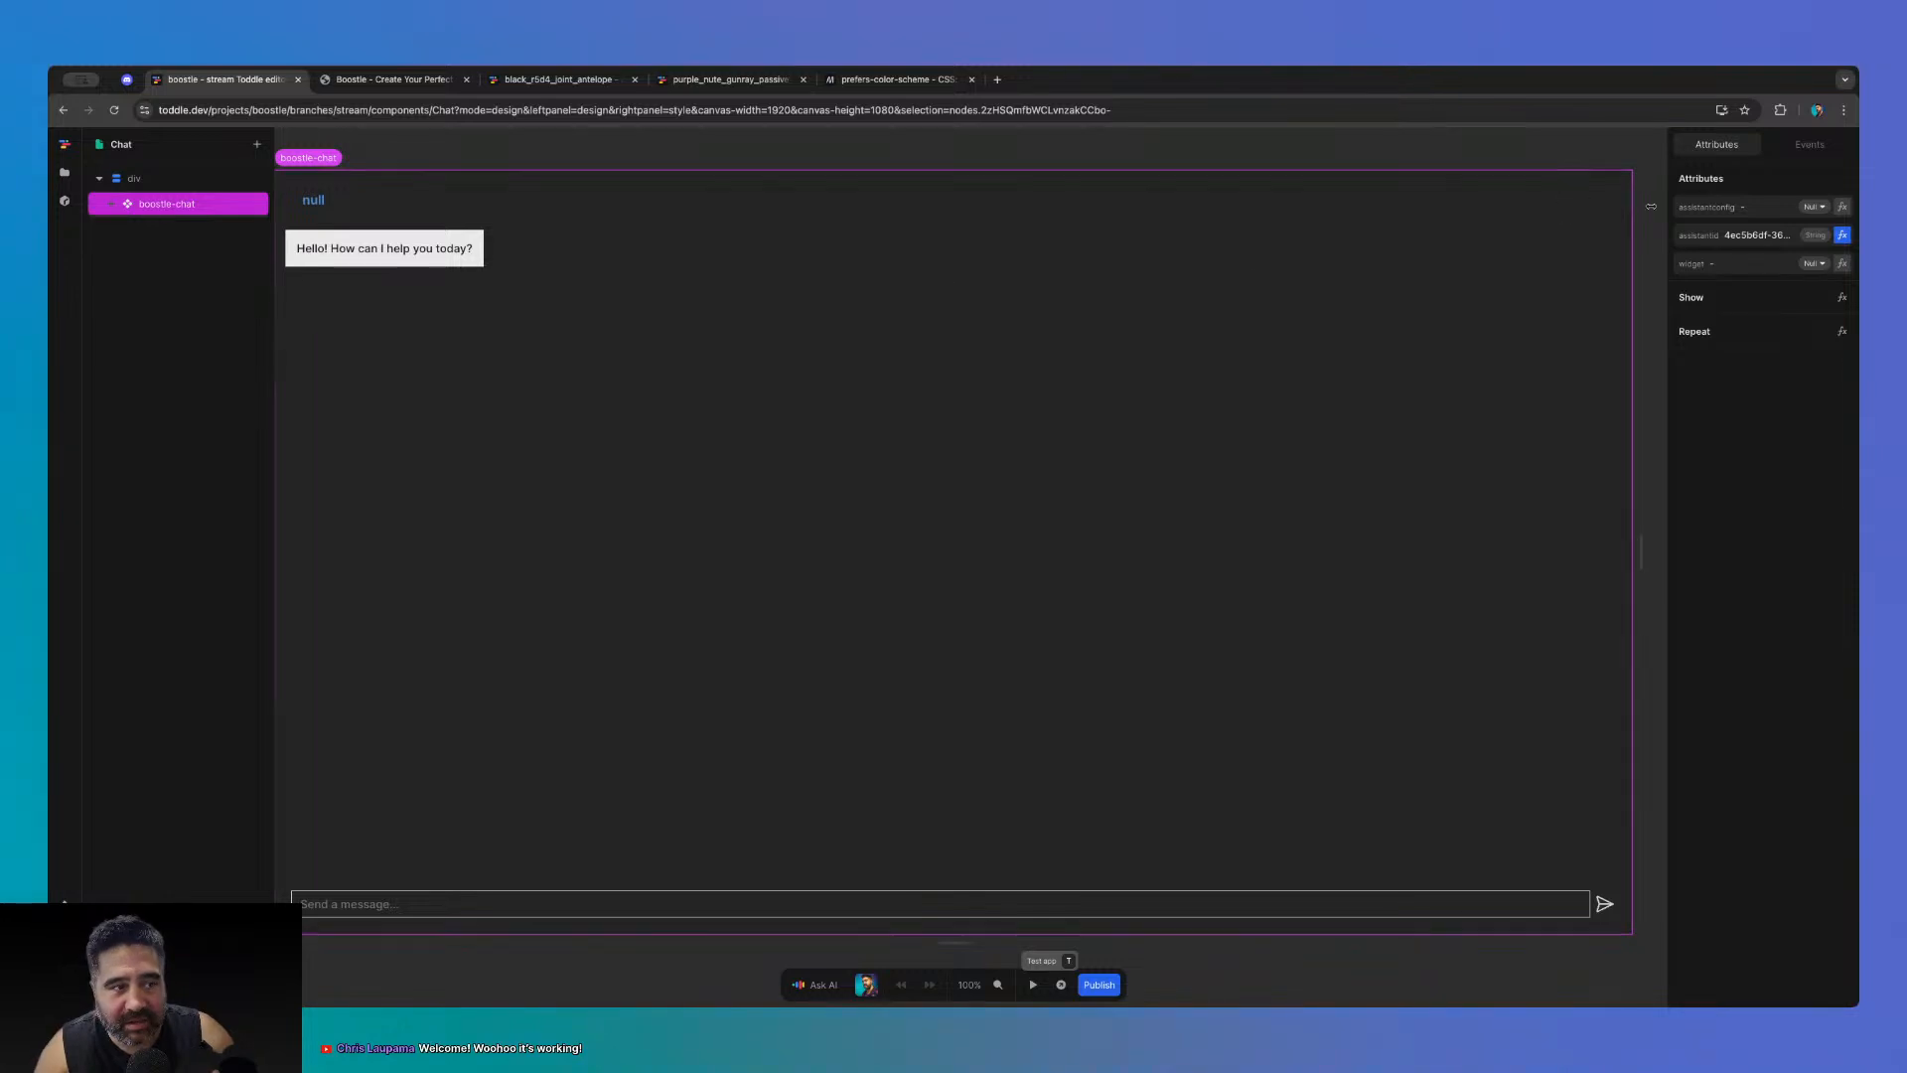
{"action": "left_click", "coordinate": [1728, 266]}
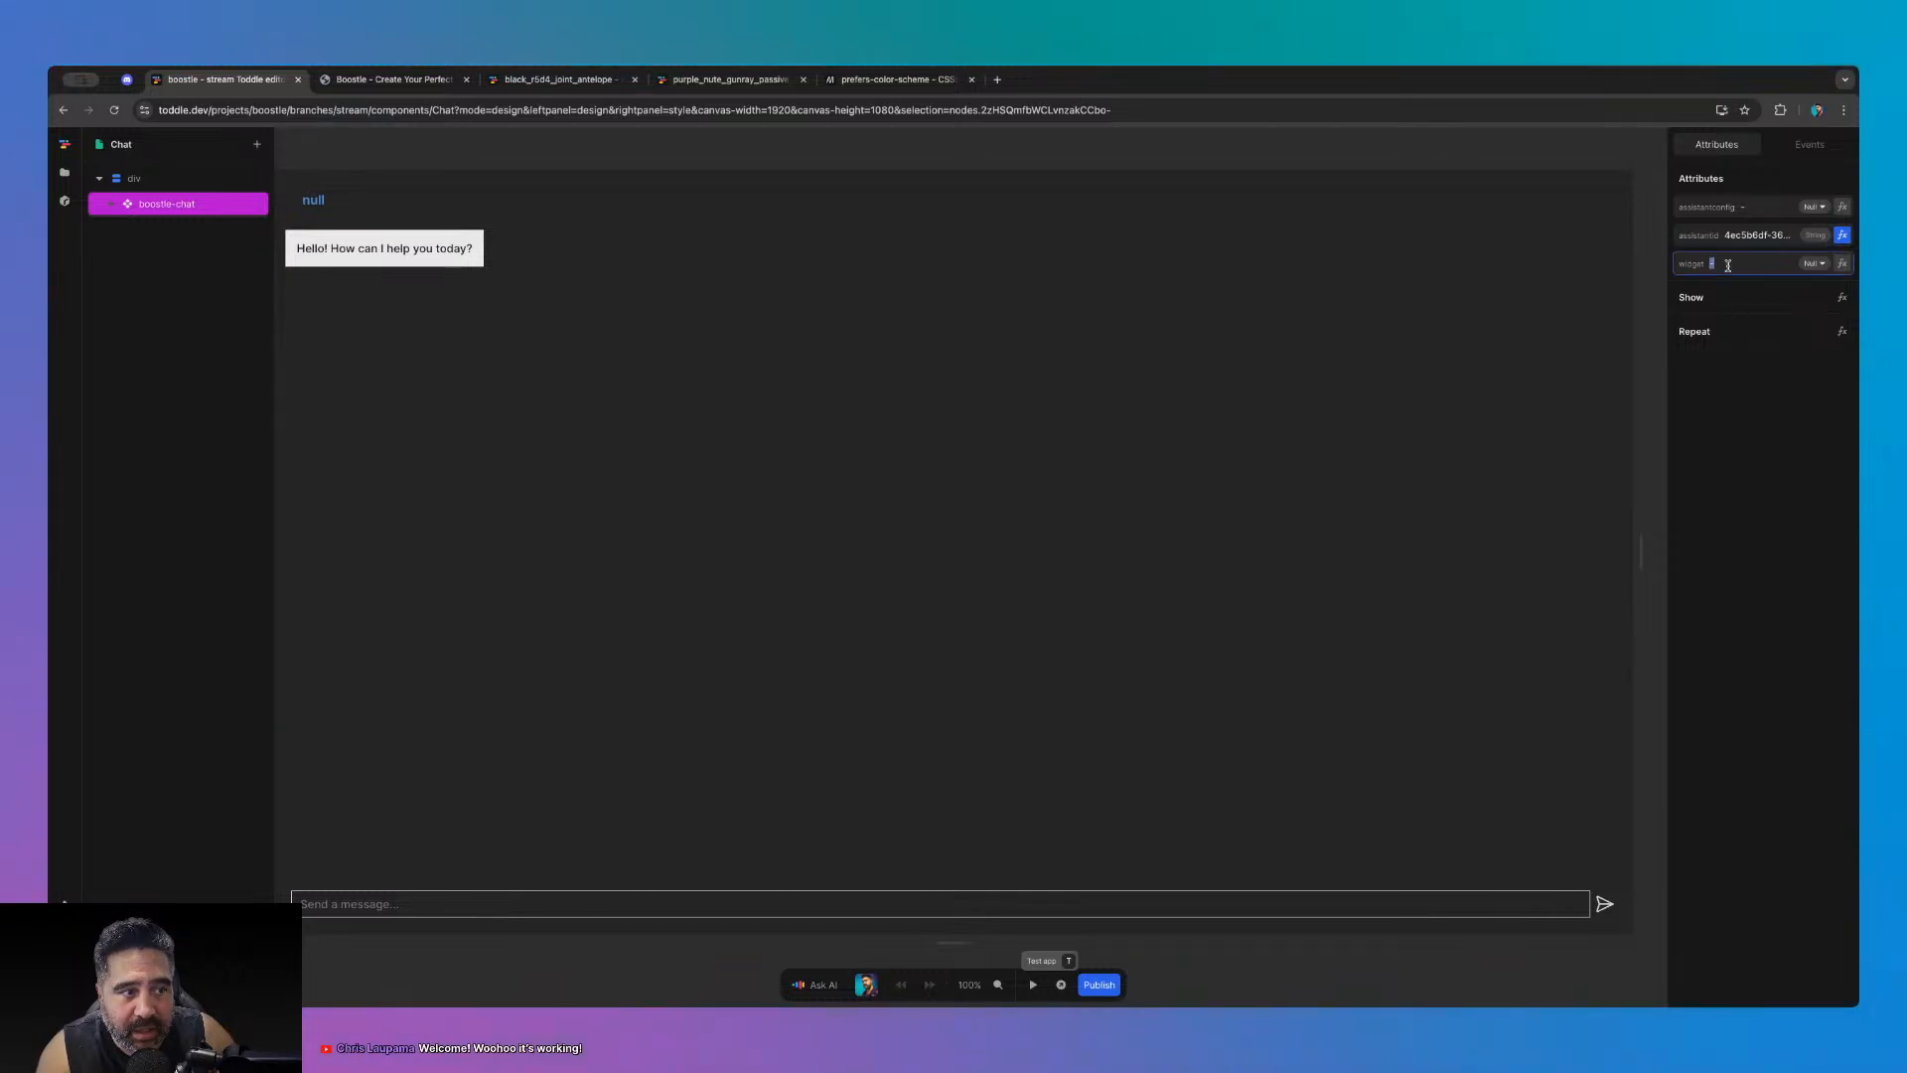
{"action": "left_click", "coordinate": [1656, 173]}
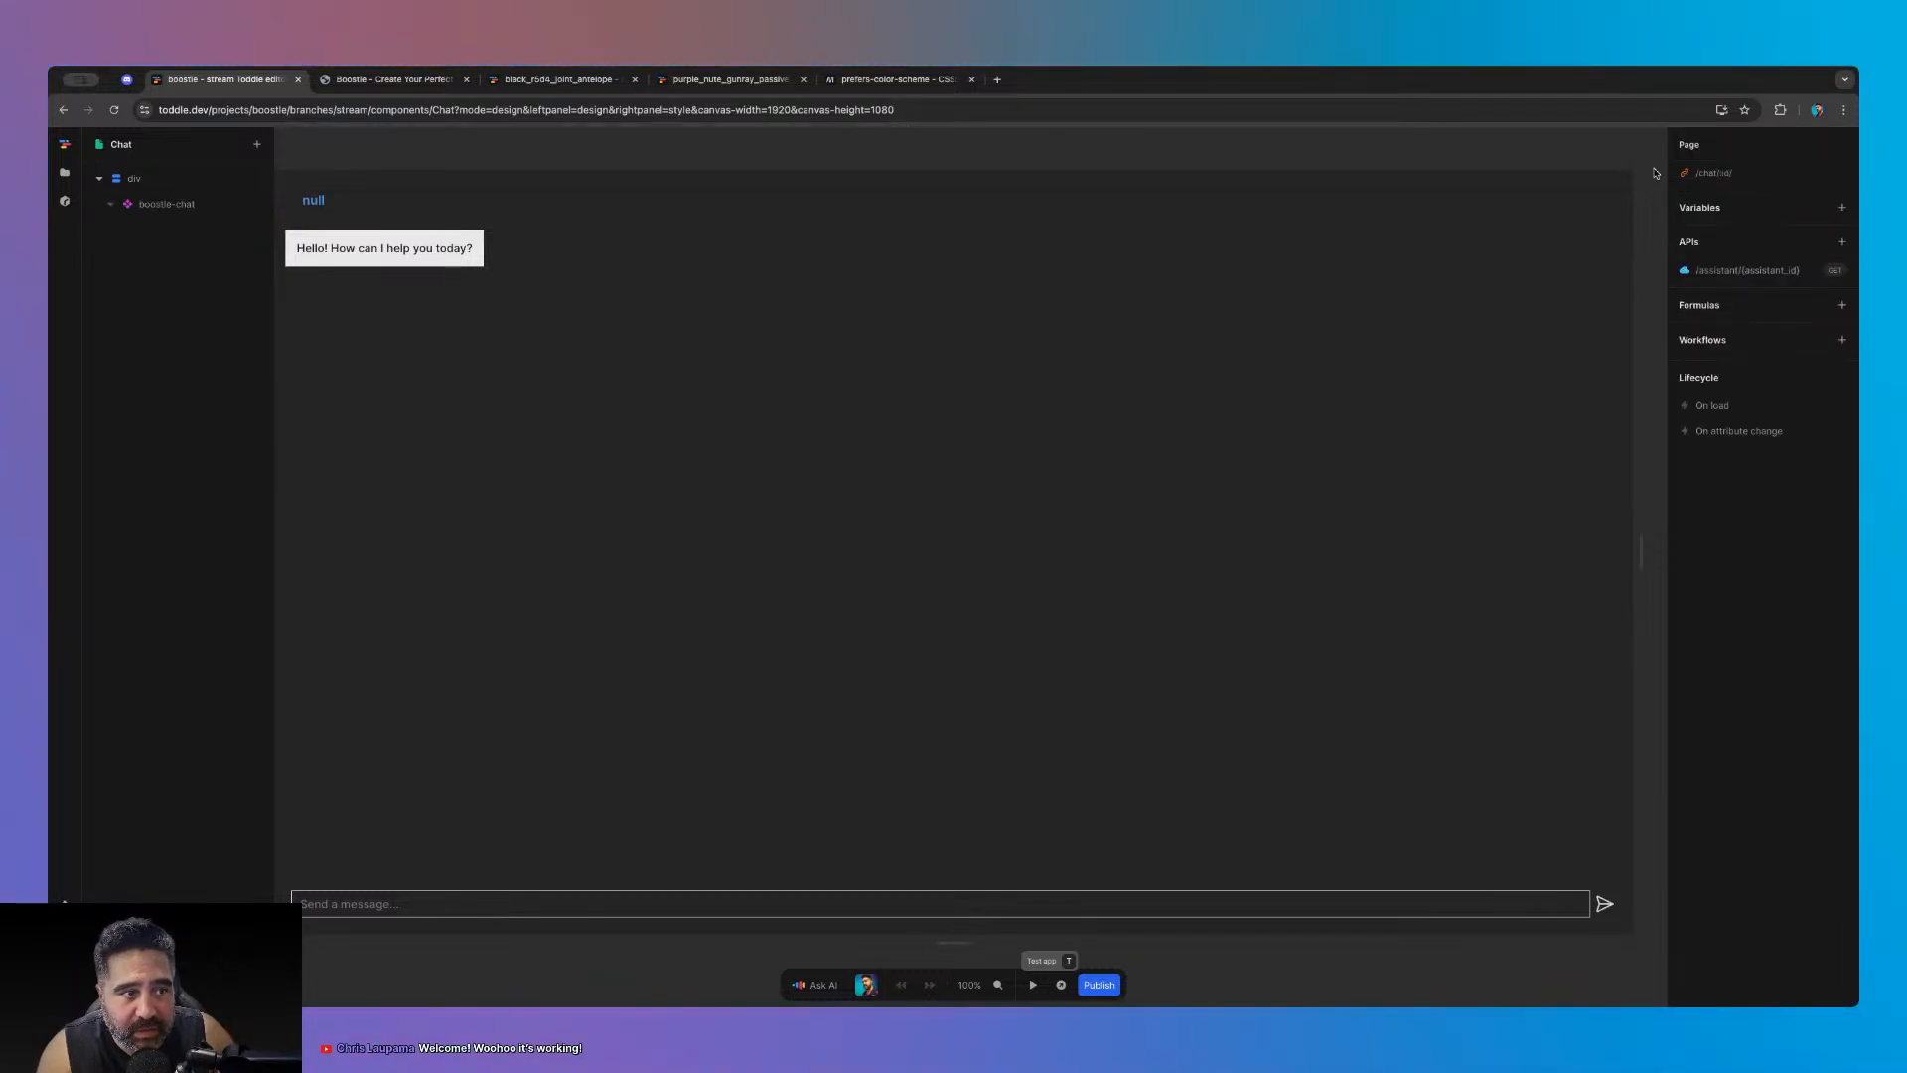
{"action": "left_click", "coordinate": [740, 248]}
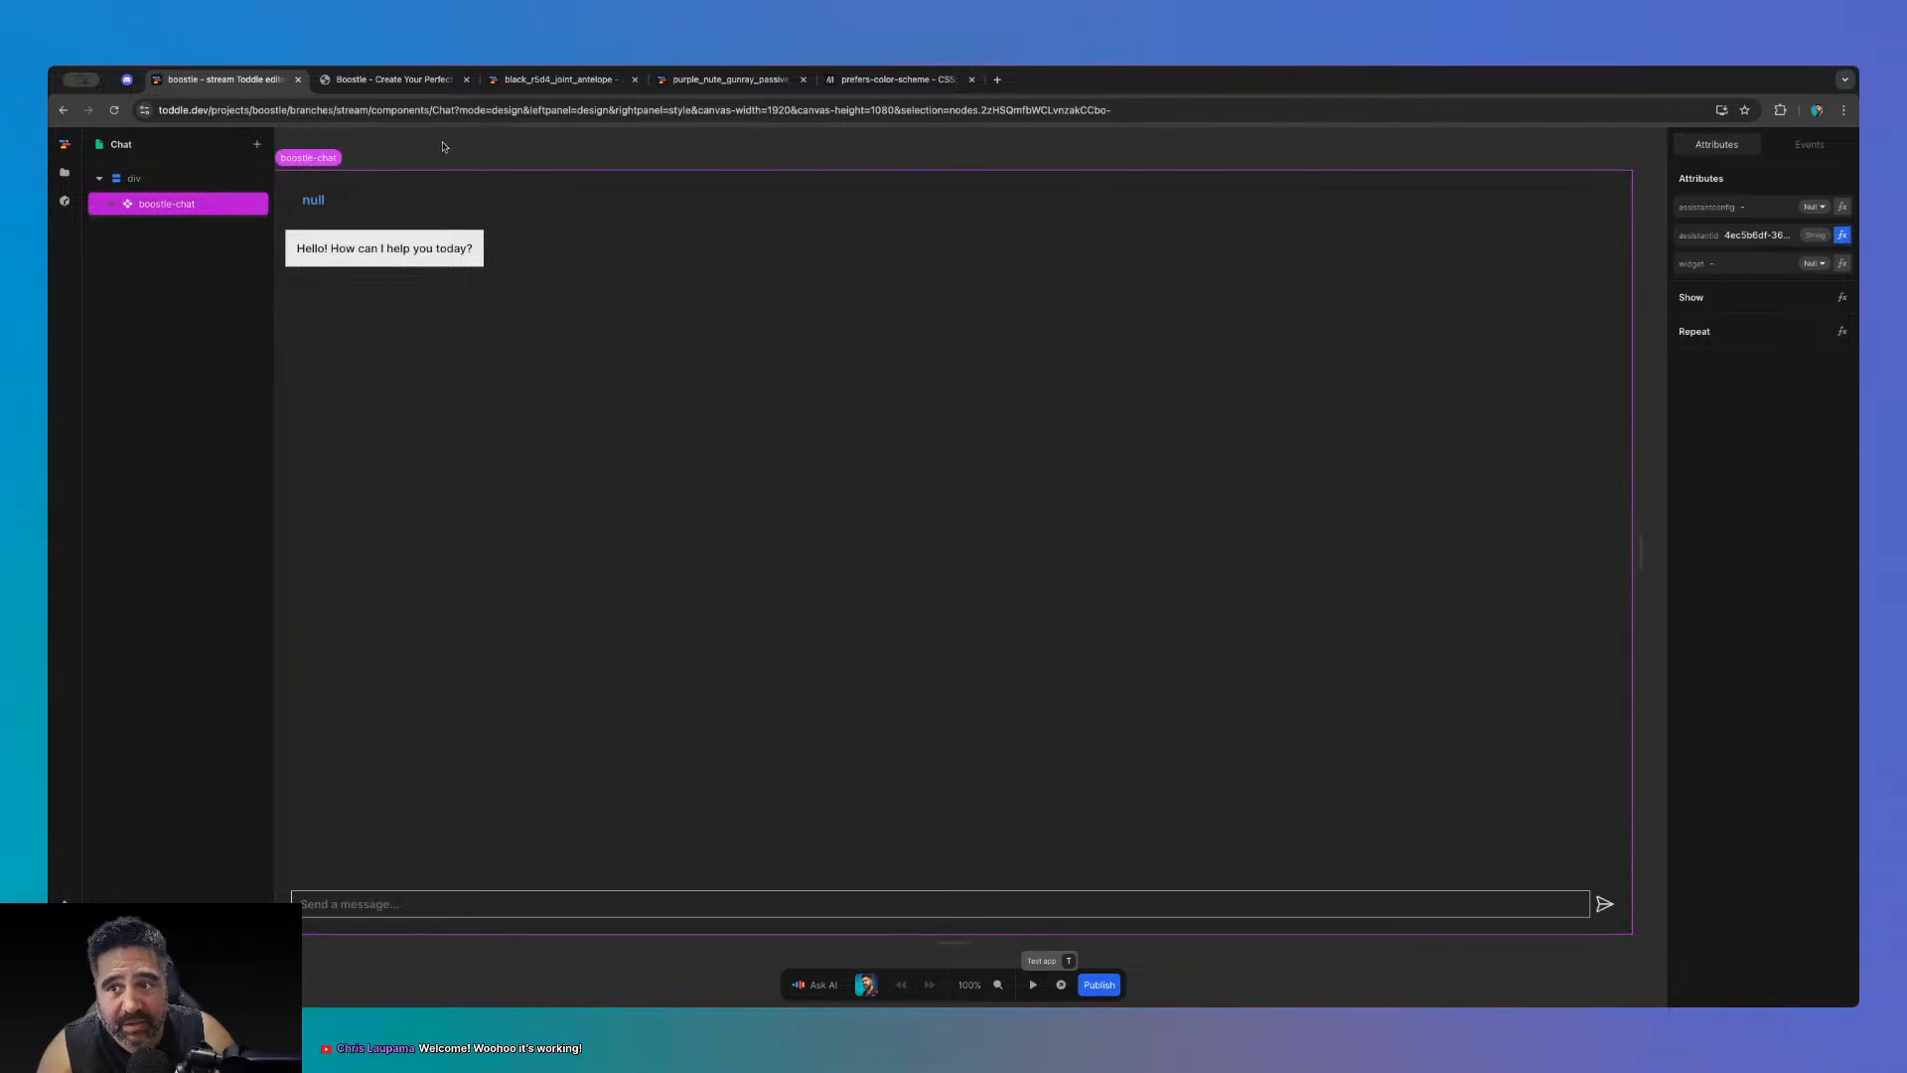
- Open the Dashboard page's element tree, then switch to the starter theme project
{"action": "left_click", "coordinate": [65, 172]}
{"action": "left_click", "coordinate": [152, 411]}
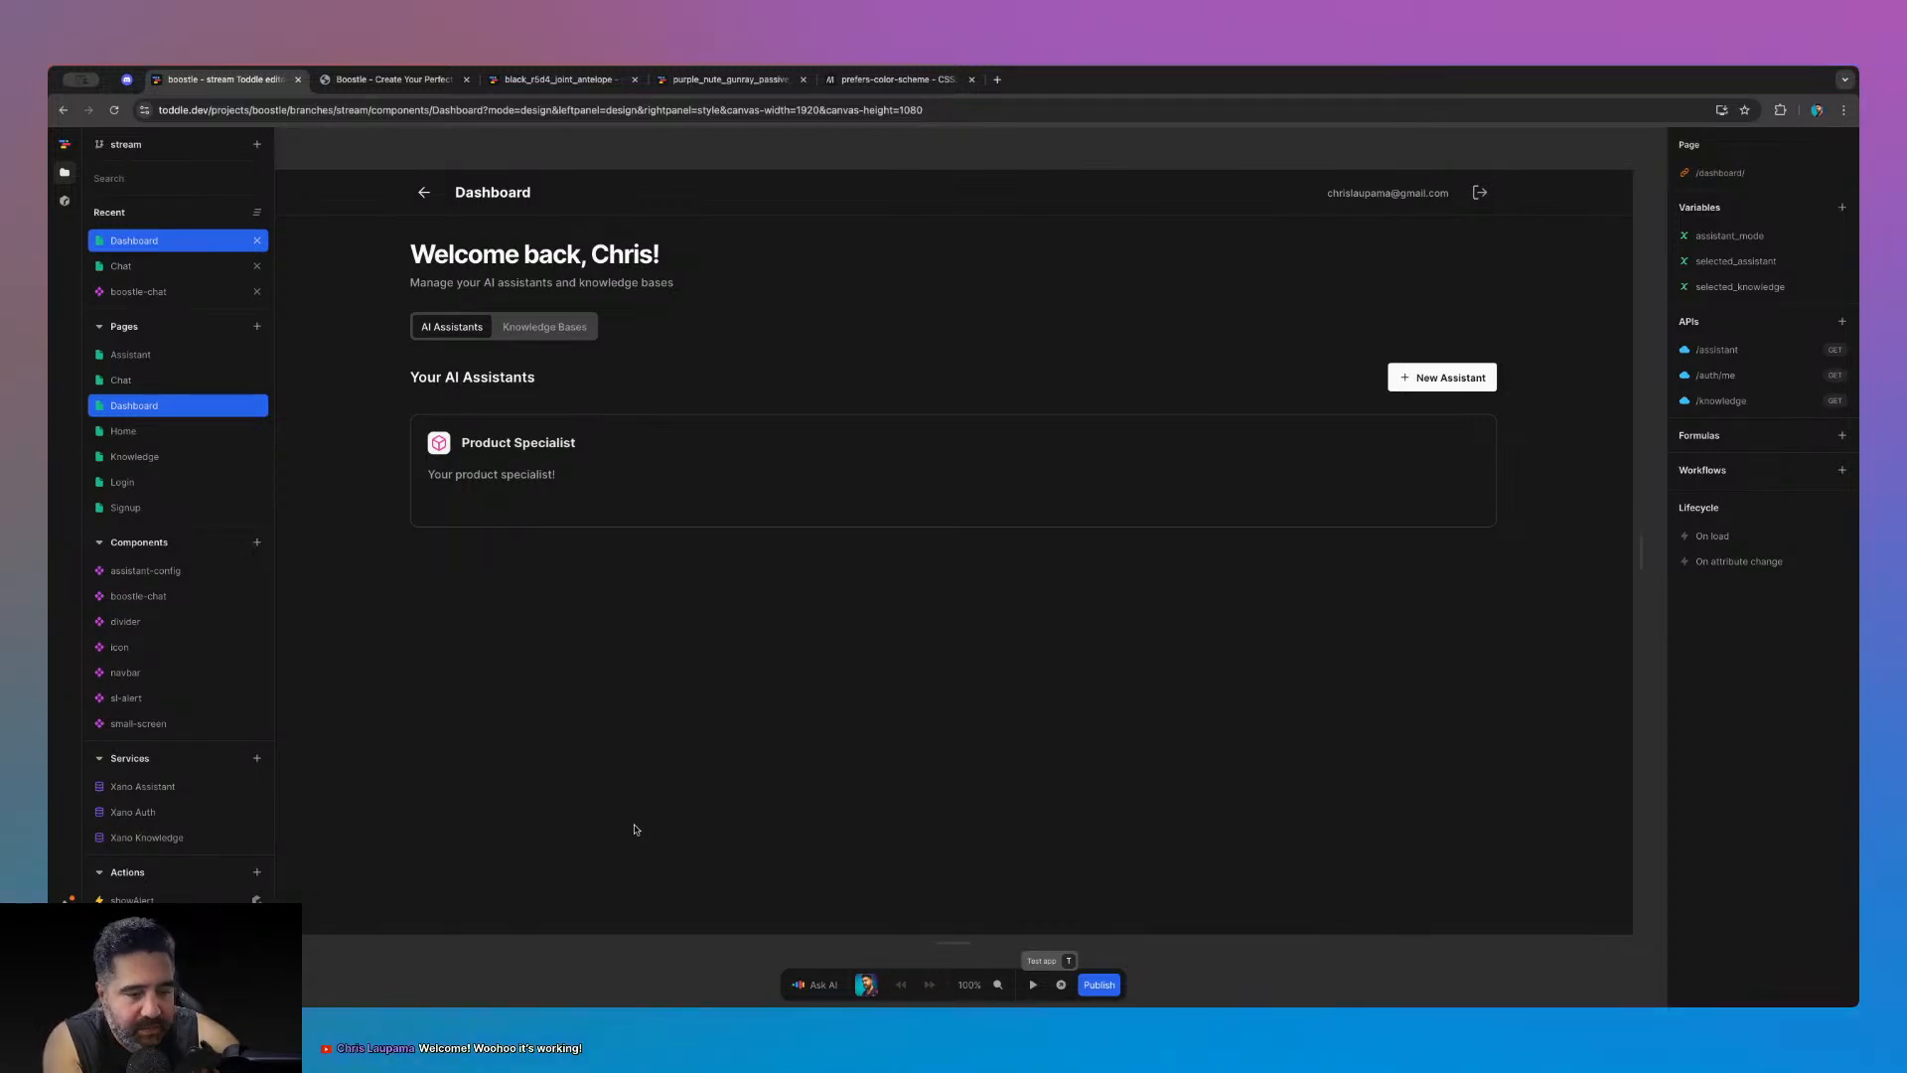
{"action": "left_click", "coordinate": [464, 140]}
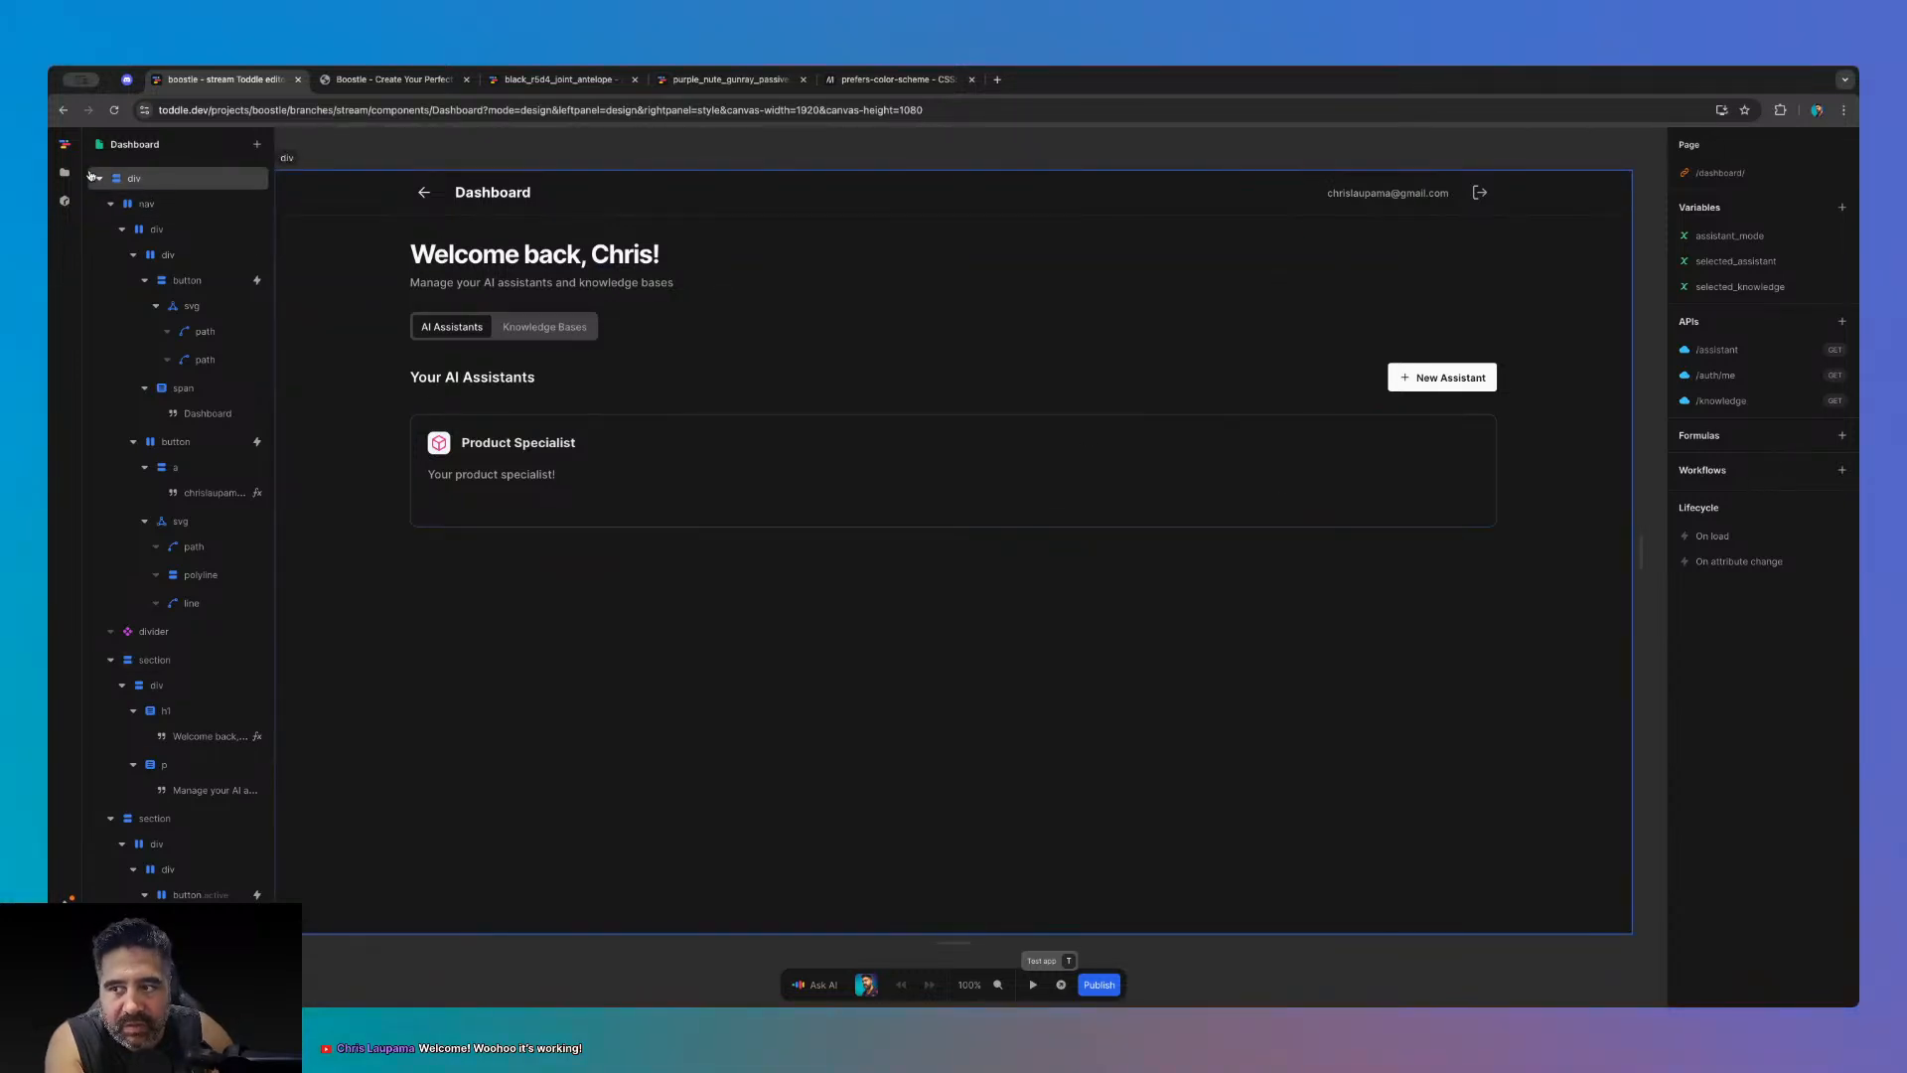
{"action": "left_click", "coordinate": [557, 80]}
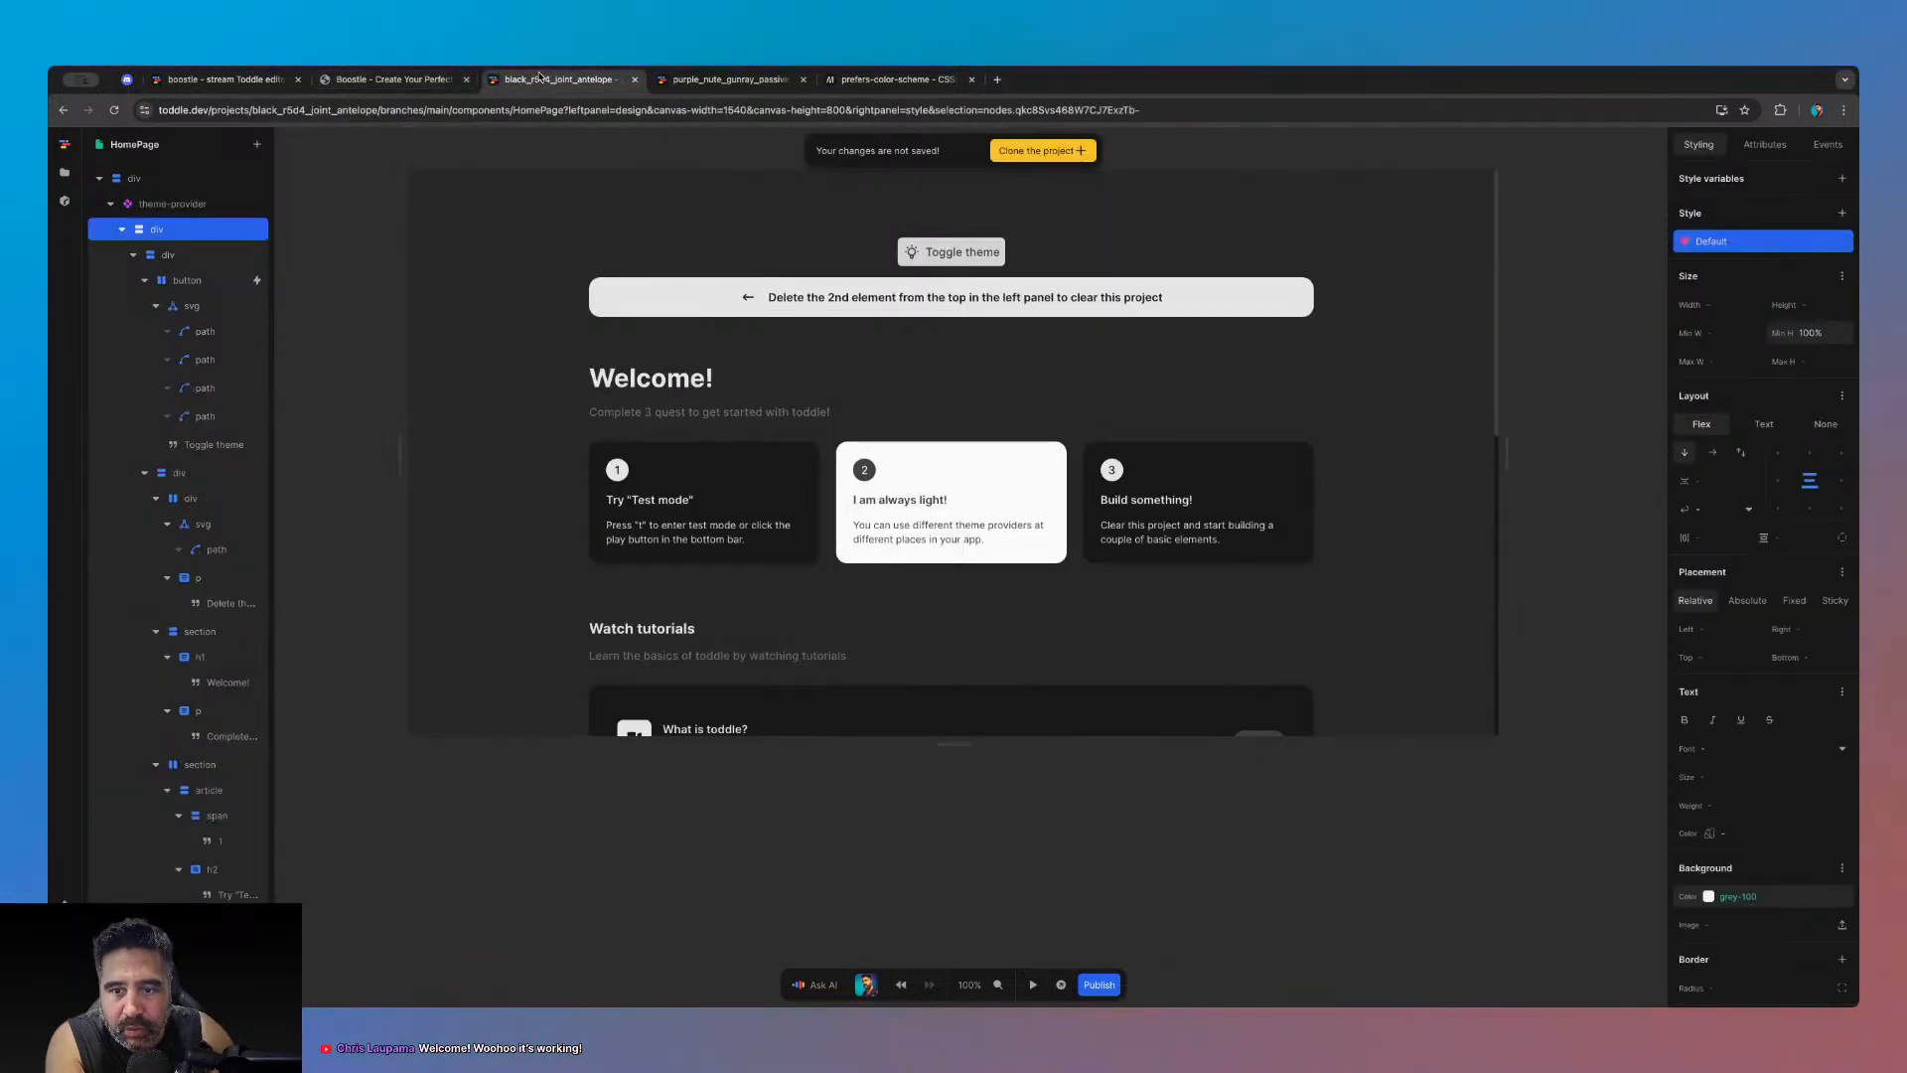
- Open the Default theme's colours and add a new group named 'bosstle-theme'
{"action": "left_click", "coordinate": [65, 172]}
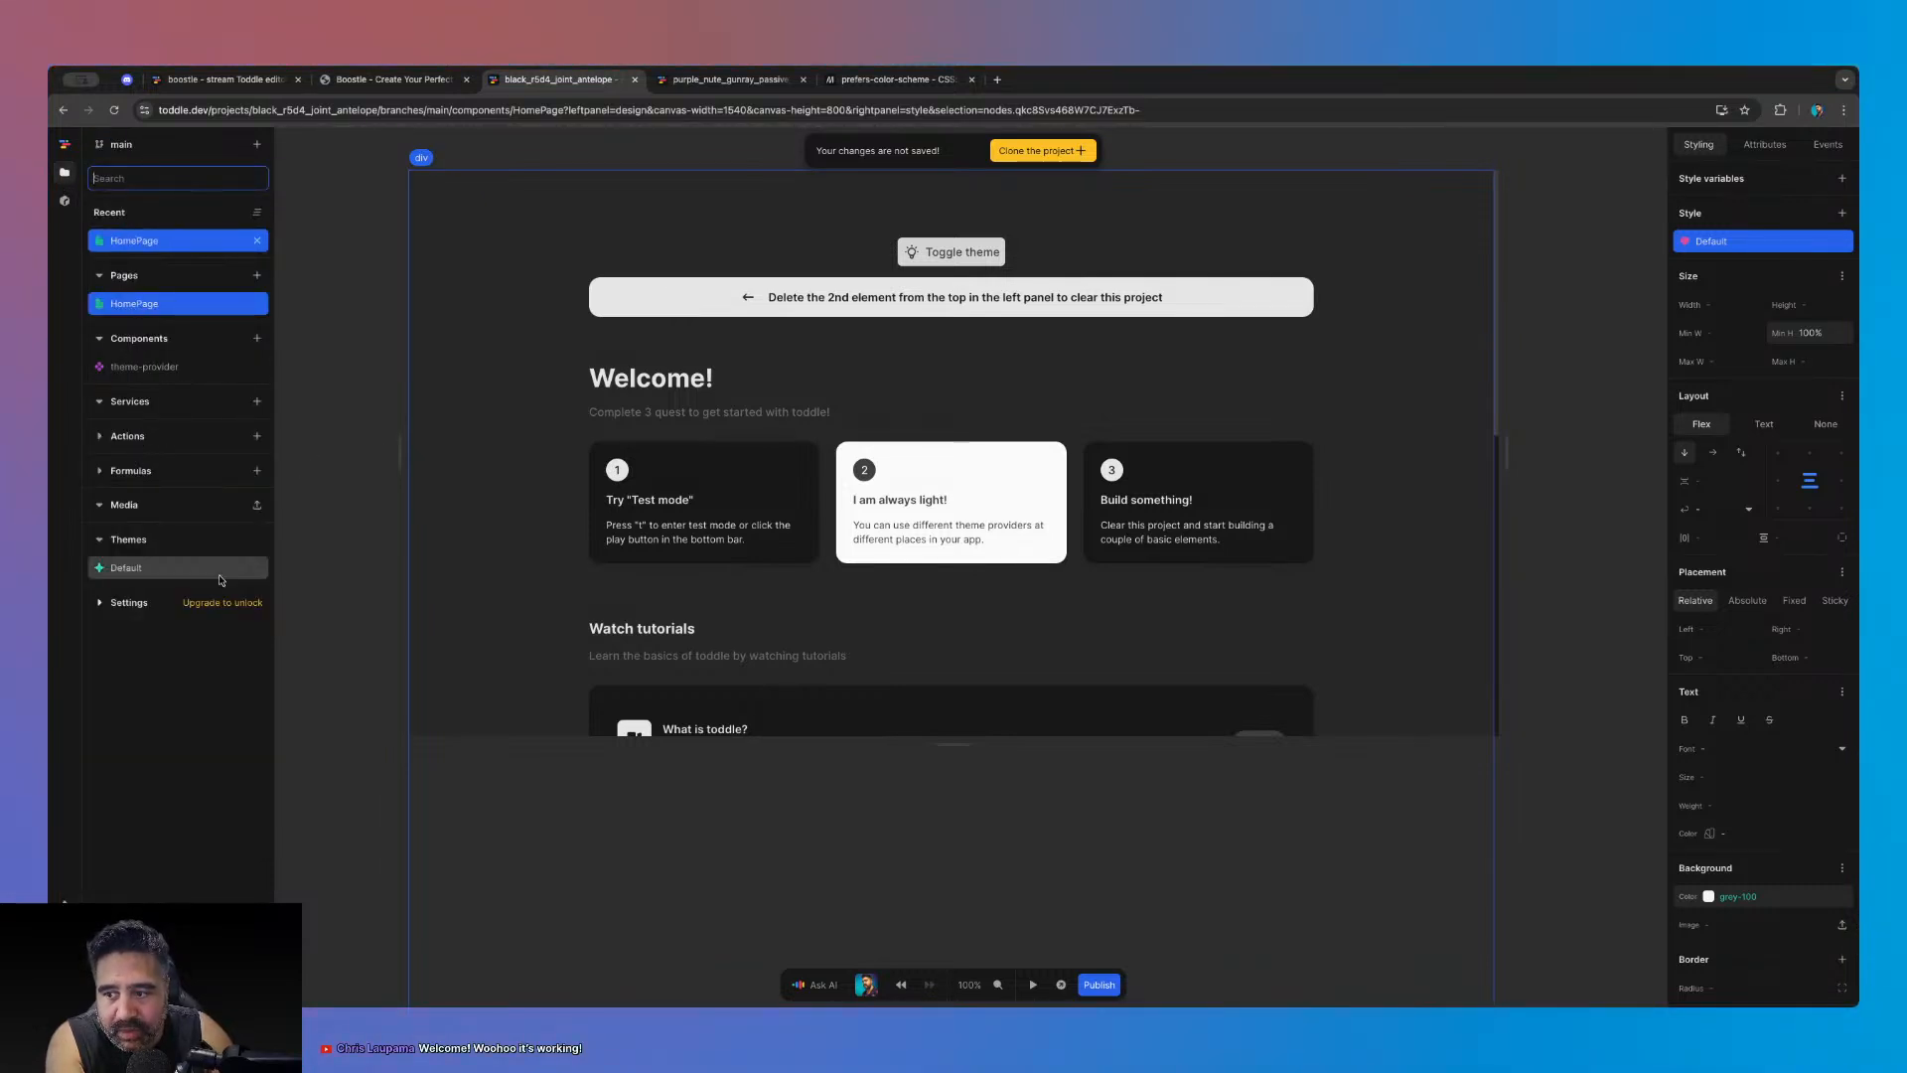
{"action": "left_click", "coordinate": [126, 568]}
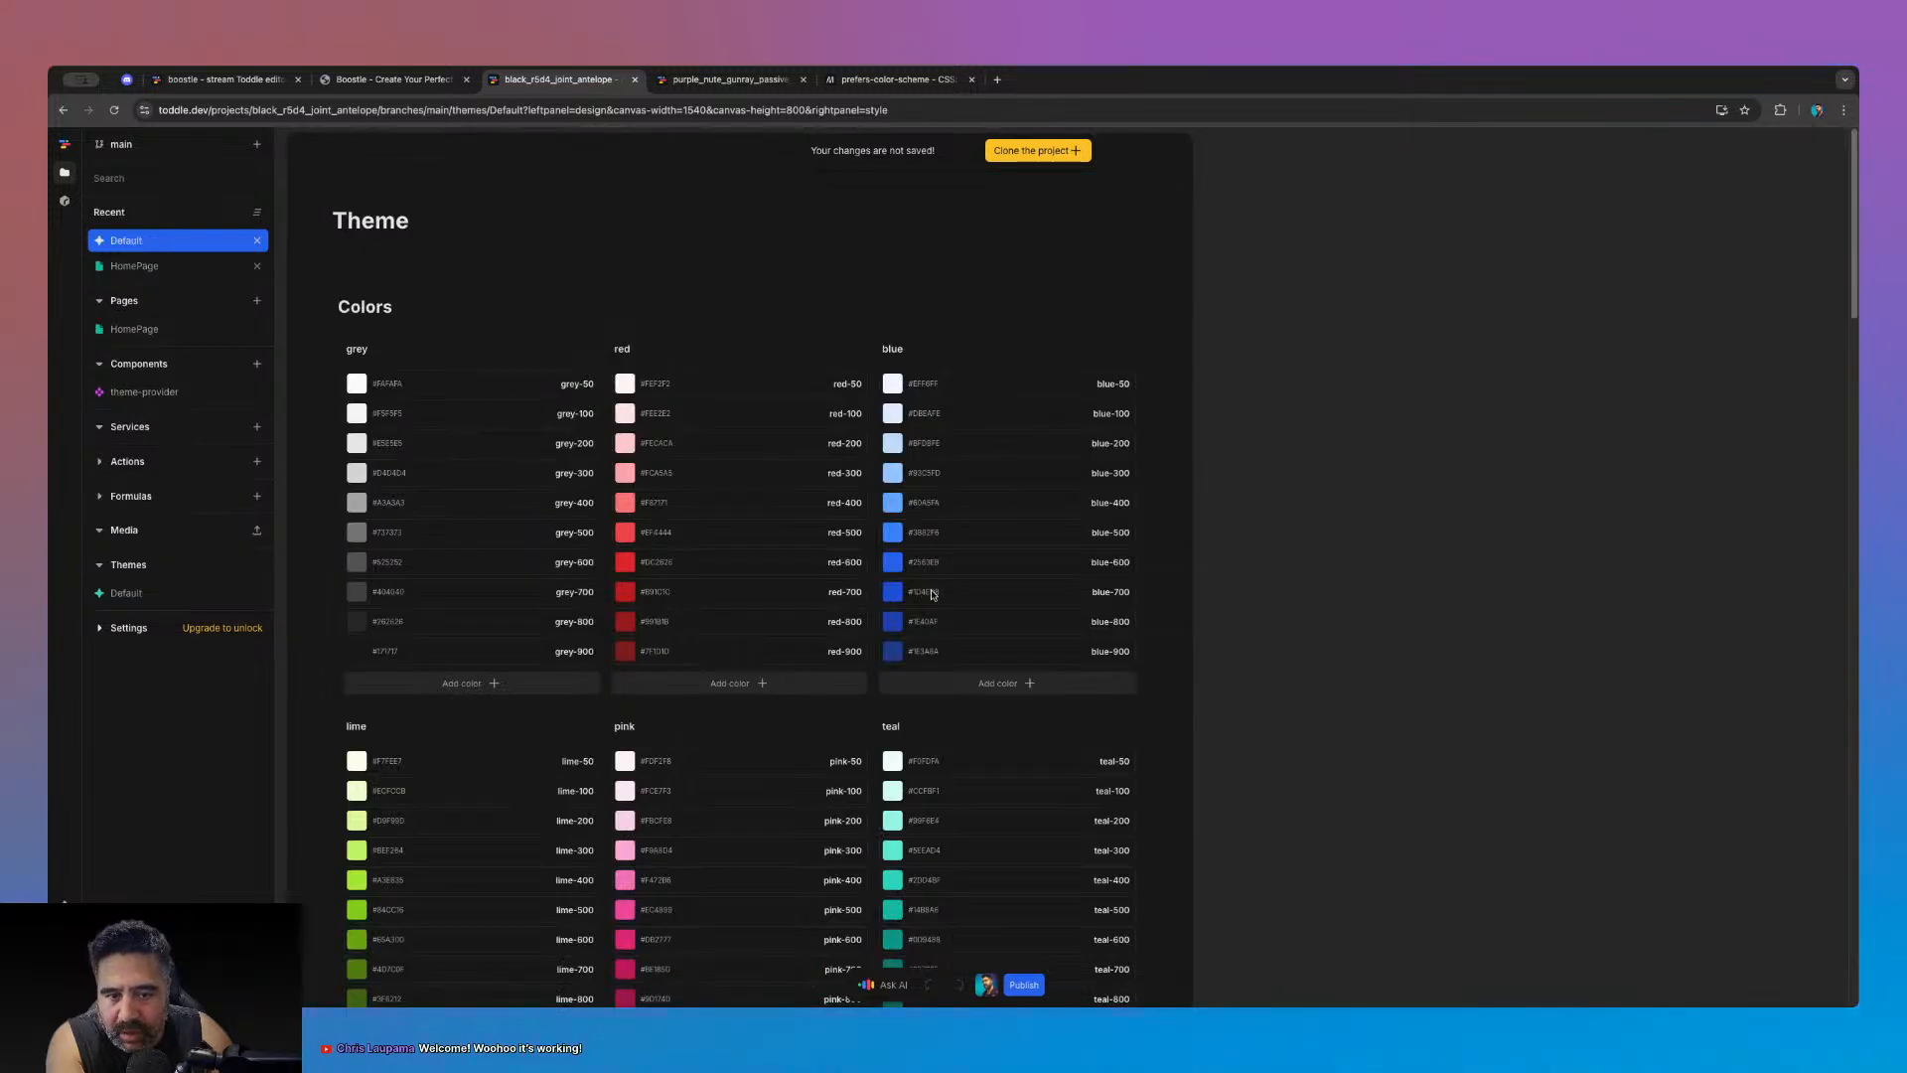
{"action": "scroll", "coordinate": [1056, 582], "scroll_direction": "down", "scroll_amount": 1}
{"action": "scroll", "coordinate": [1043, 606], "scroll_direction": "down", "scroll_amount": 10}
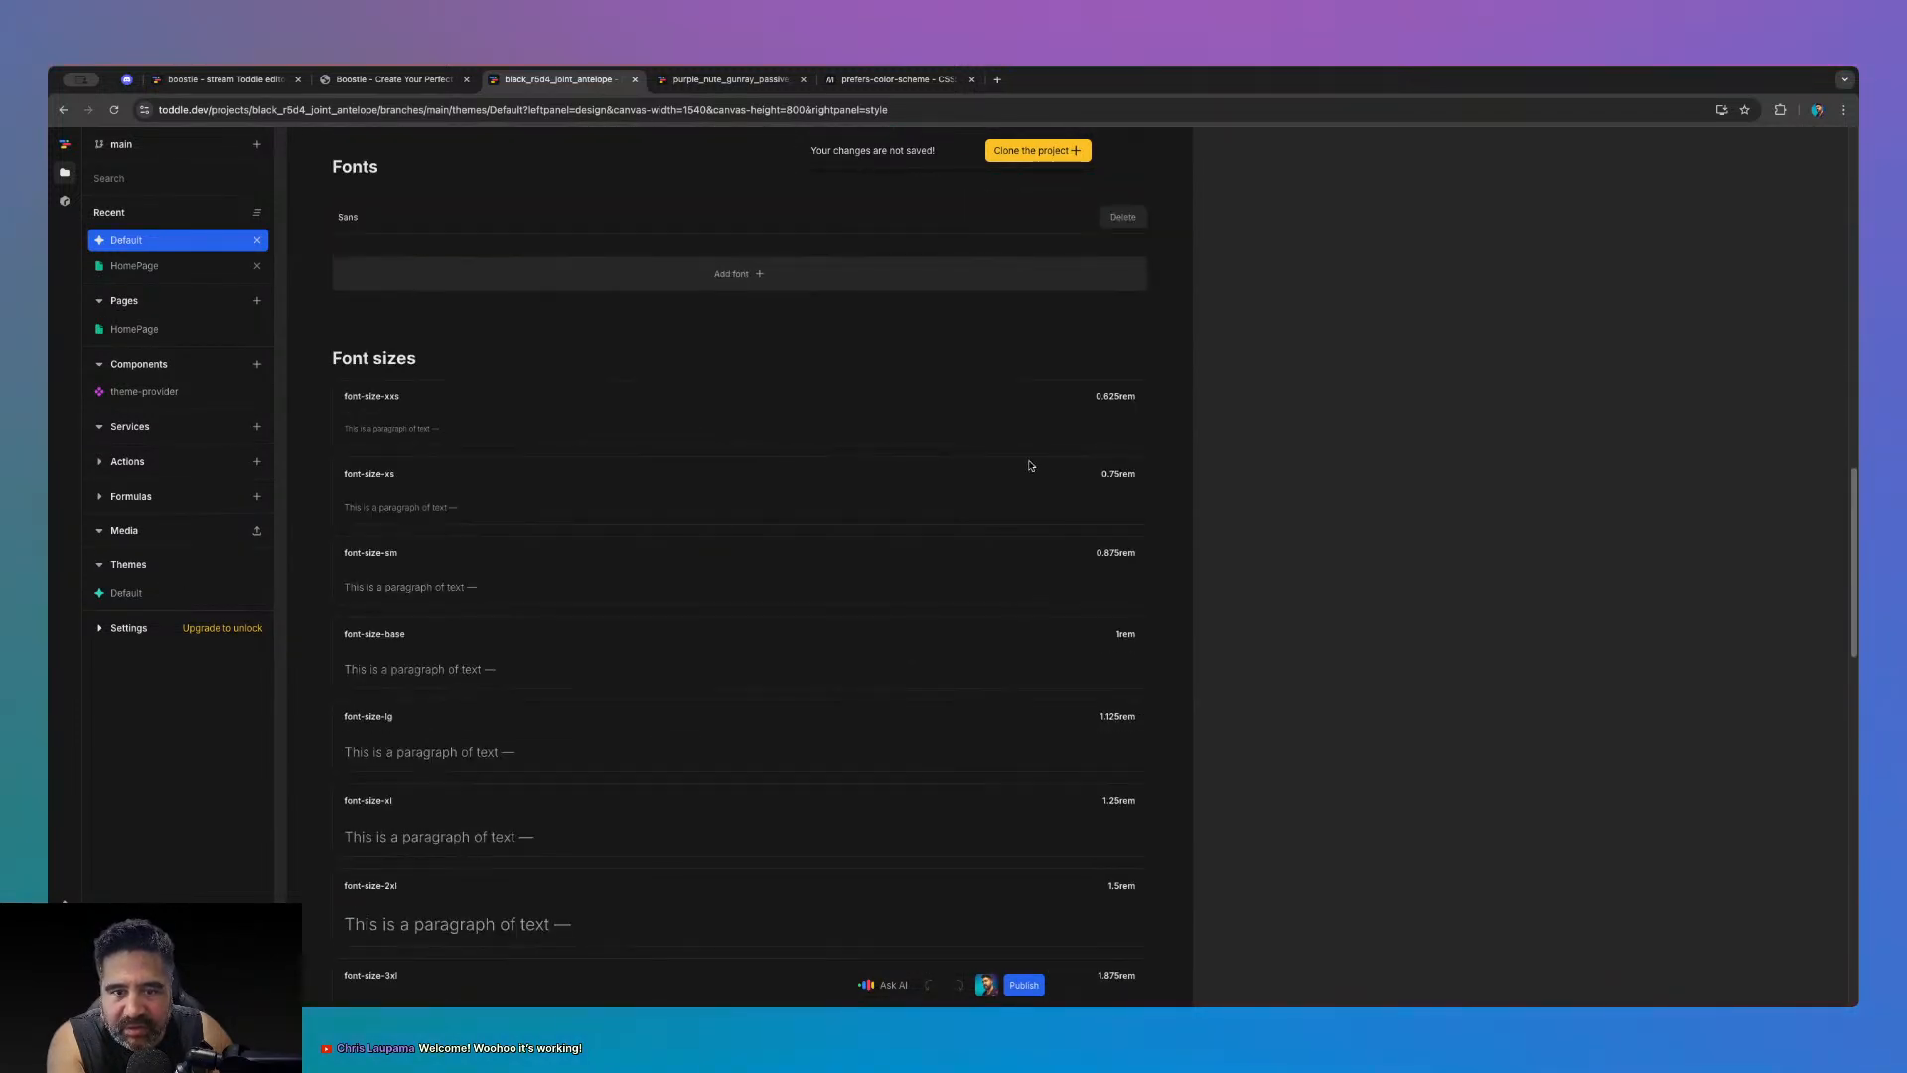
{"action": "scroll", "coordinate": [1043, 576], "scroll_direction": "up", "scroll_amount": 5}
{"action": "left_click", "coordinate": [713, 640]}
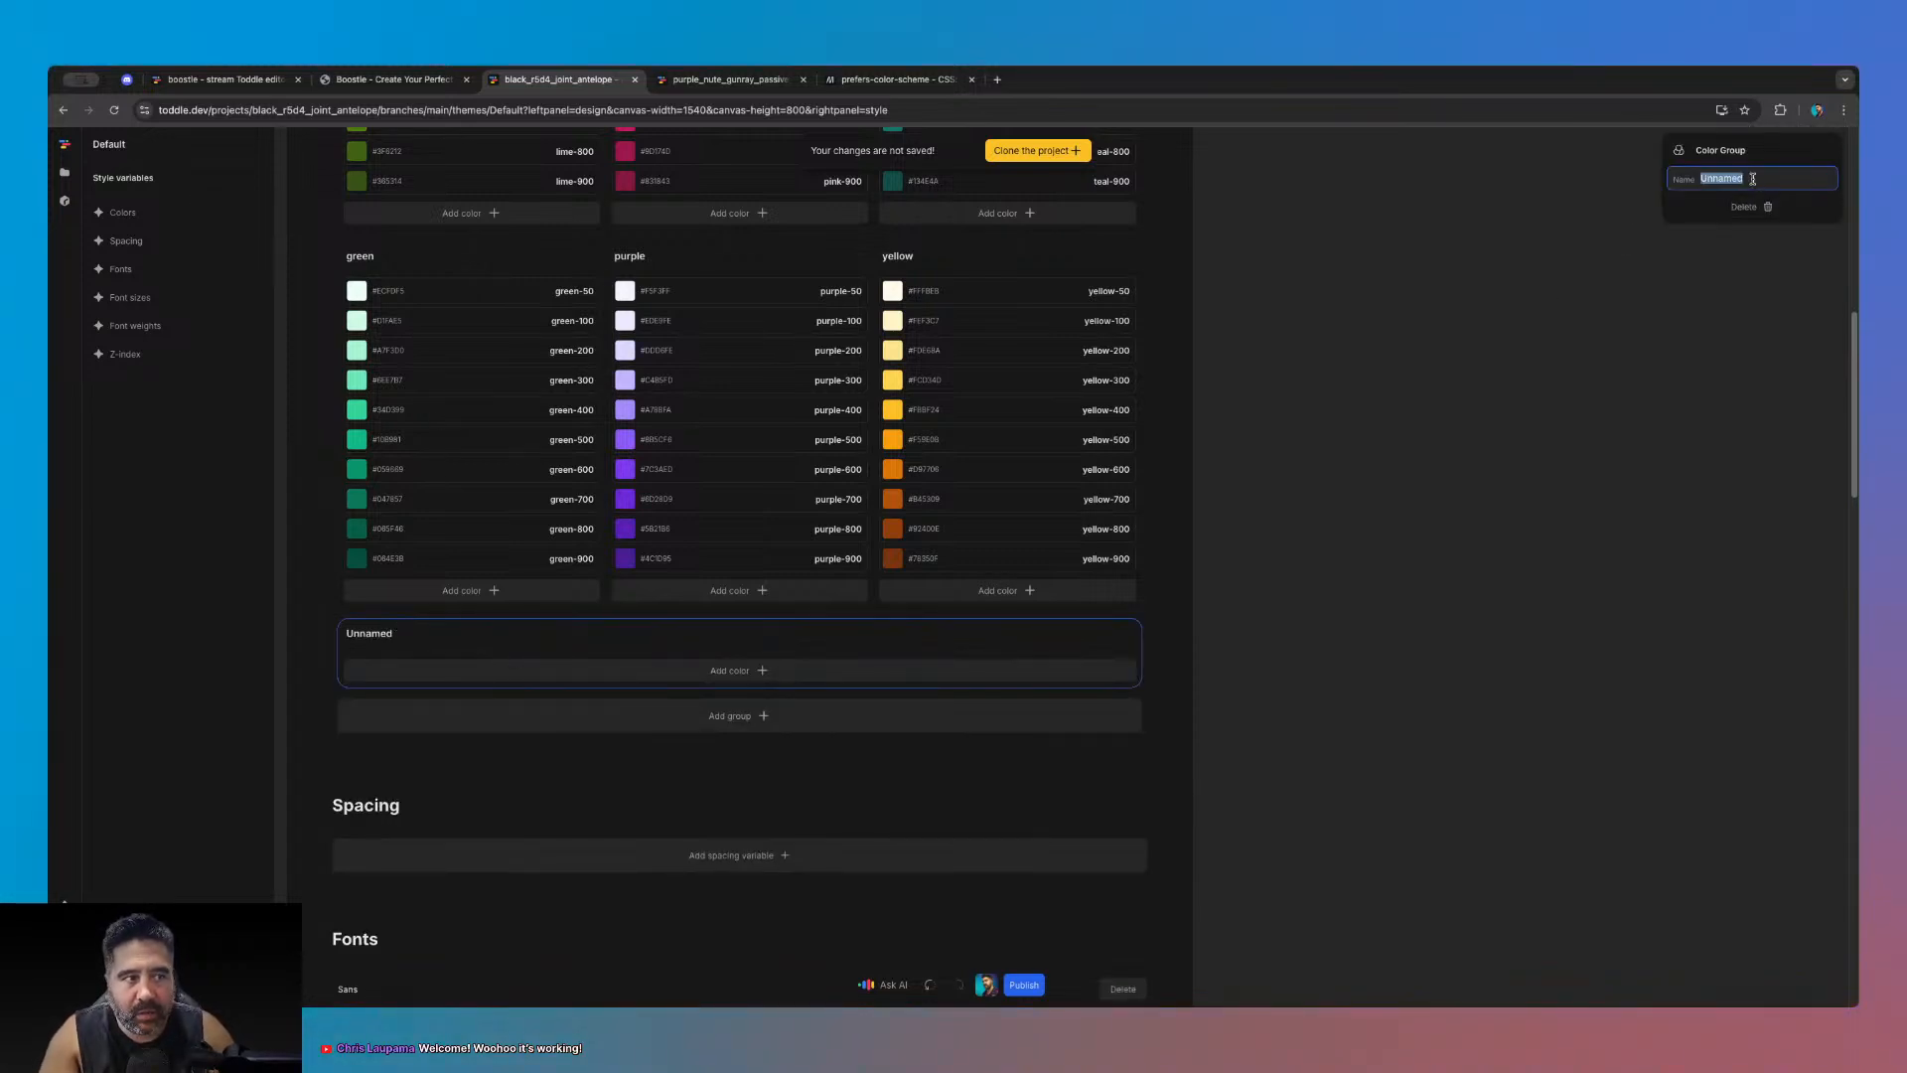
{"action": "type", "text": "bos"}
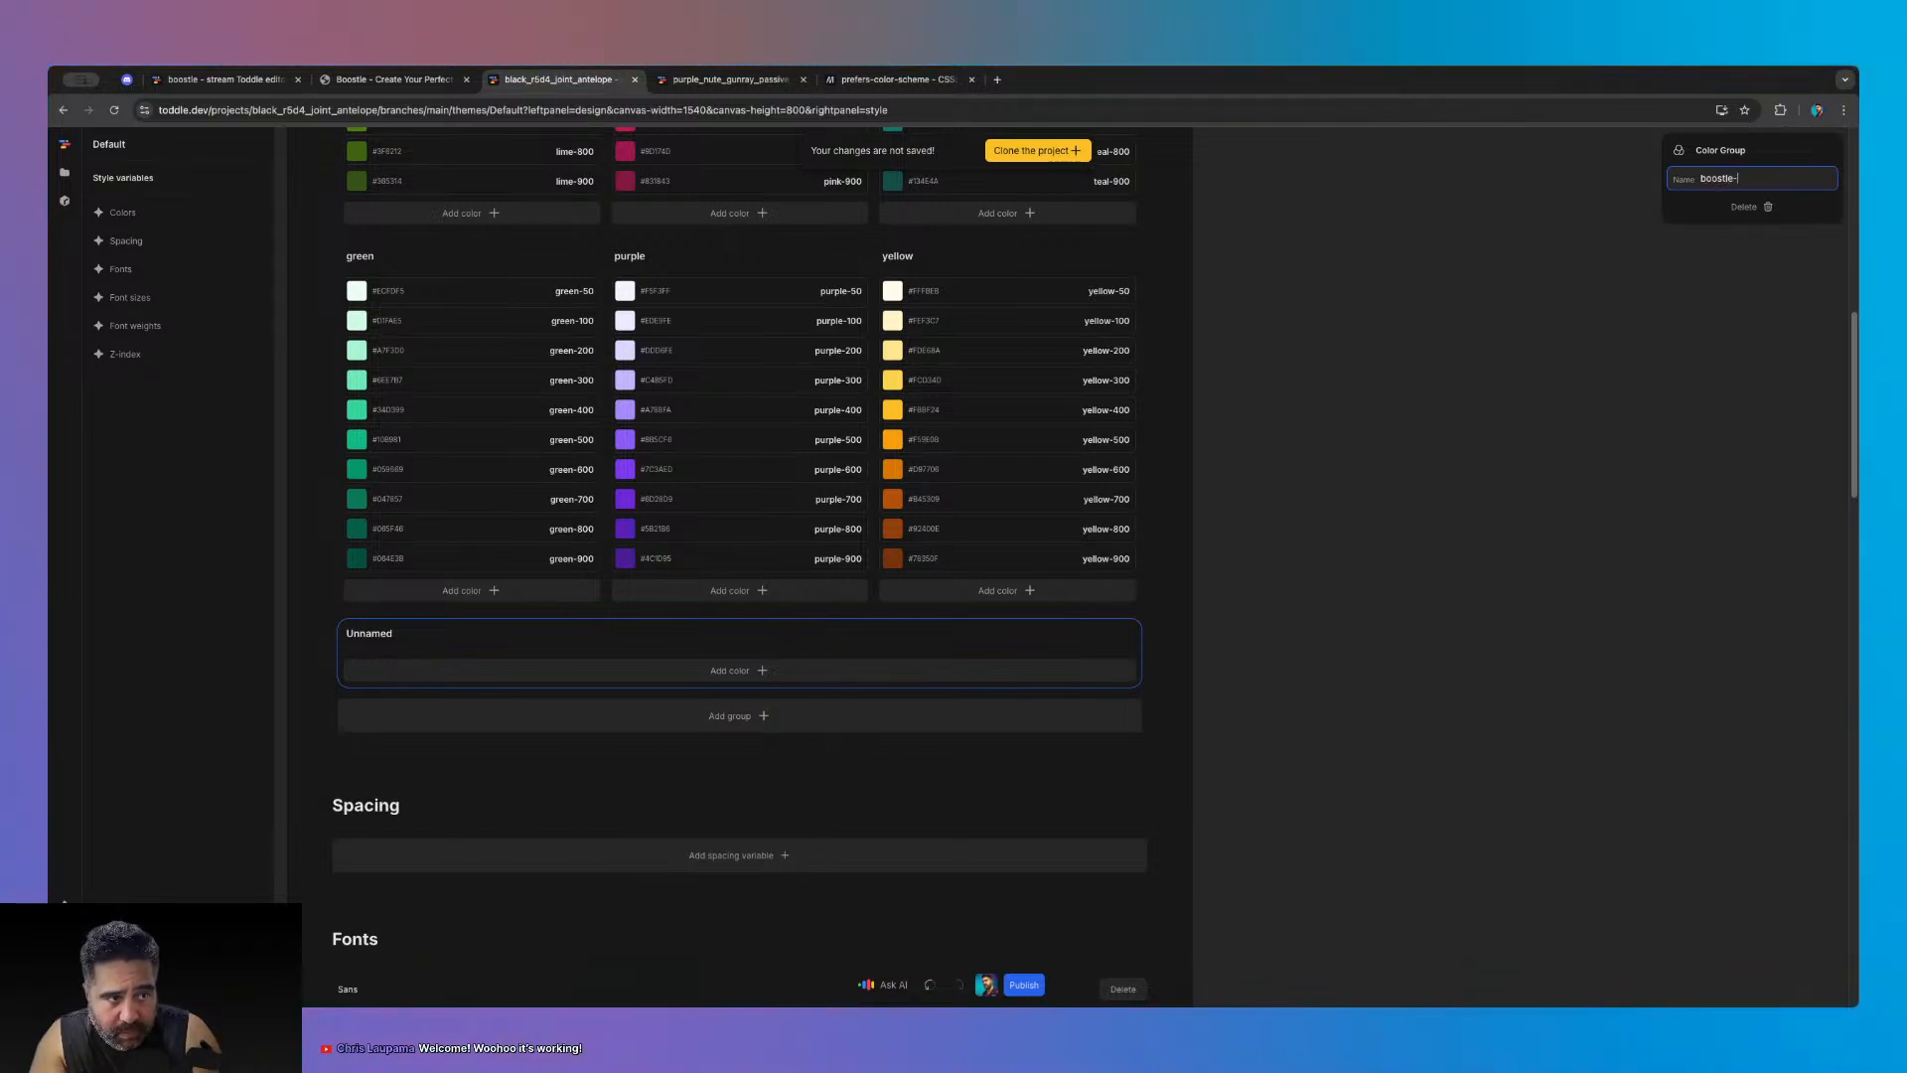
{"action": "type", "text": "stle-theme"}
- Add a boostle-theme-100 colour set to grey-900, then return to the files list
{"action": "left_click", "coordinate": [1069, 670]}
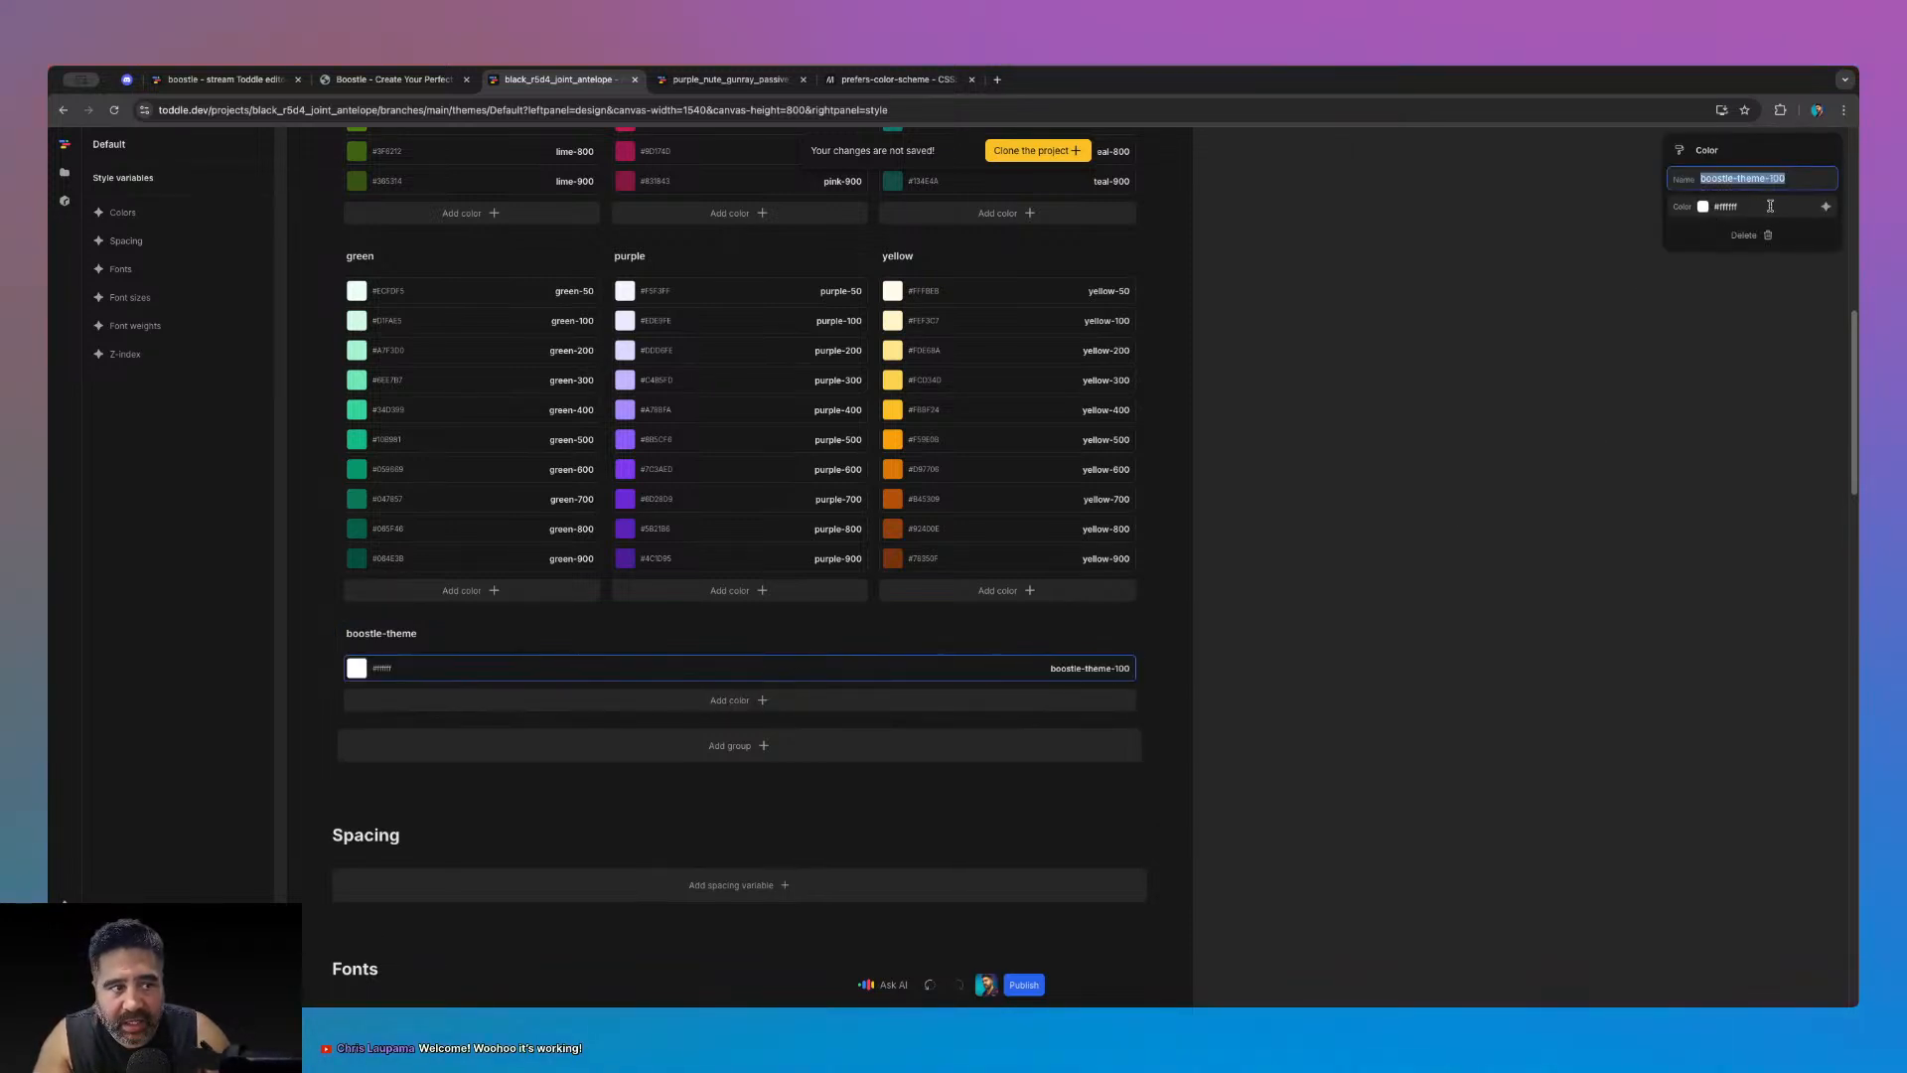
{"action": "left_click", "coordinate": [1824, 207]}
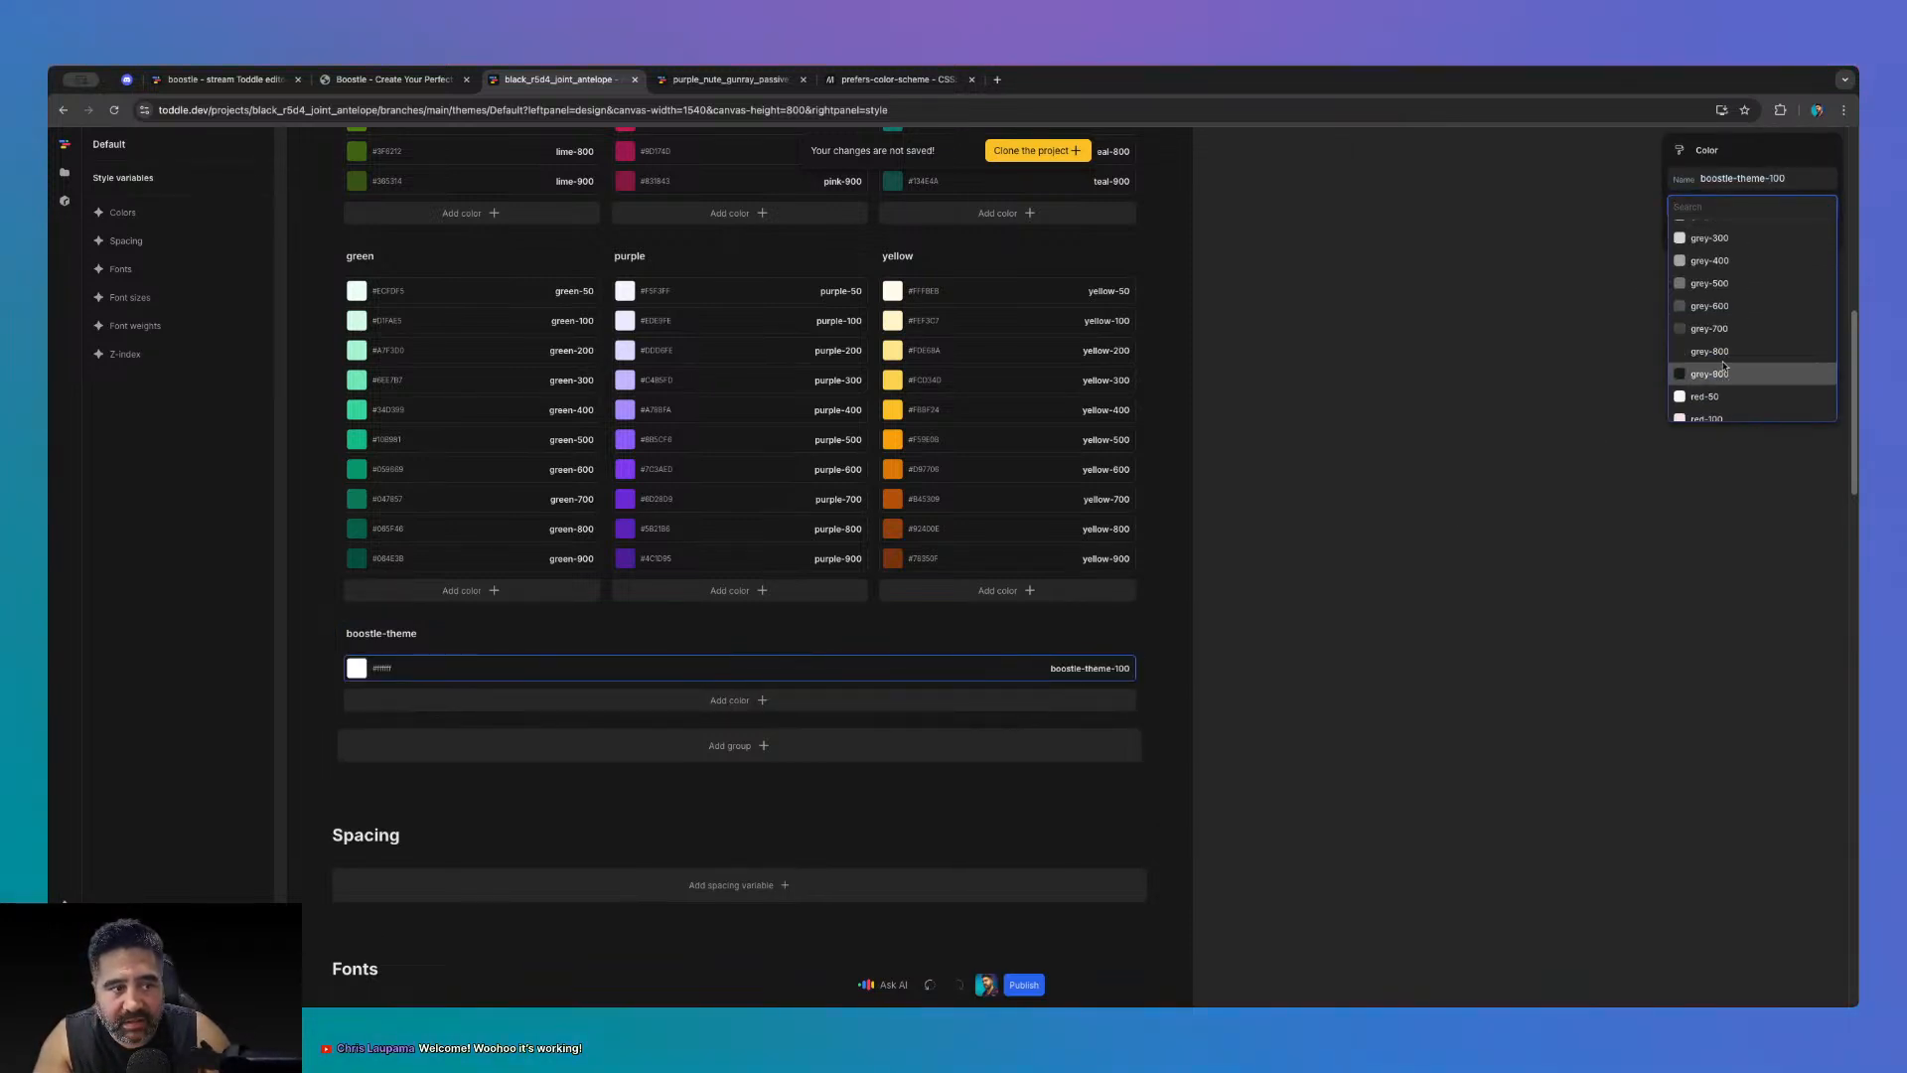
{"action": "left_click", "coordinate": [1729, 382]}
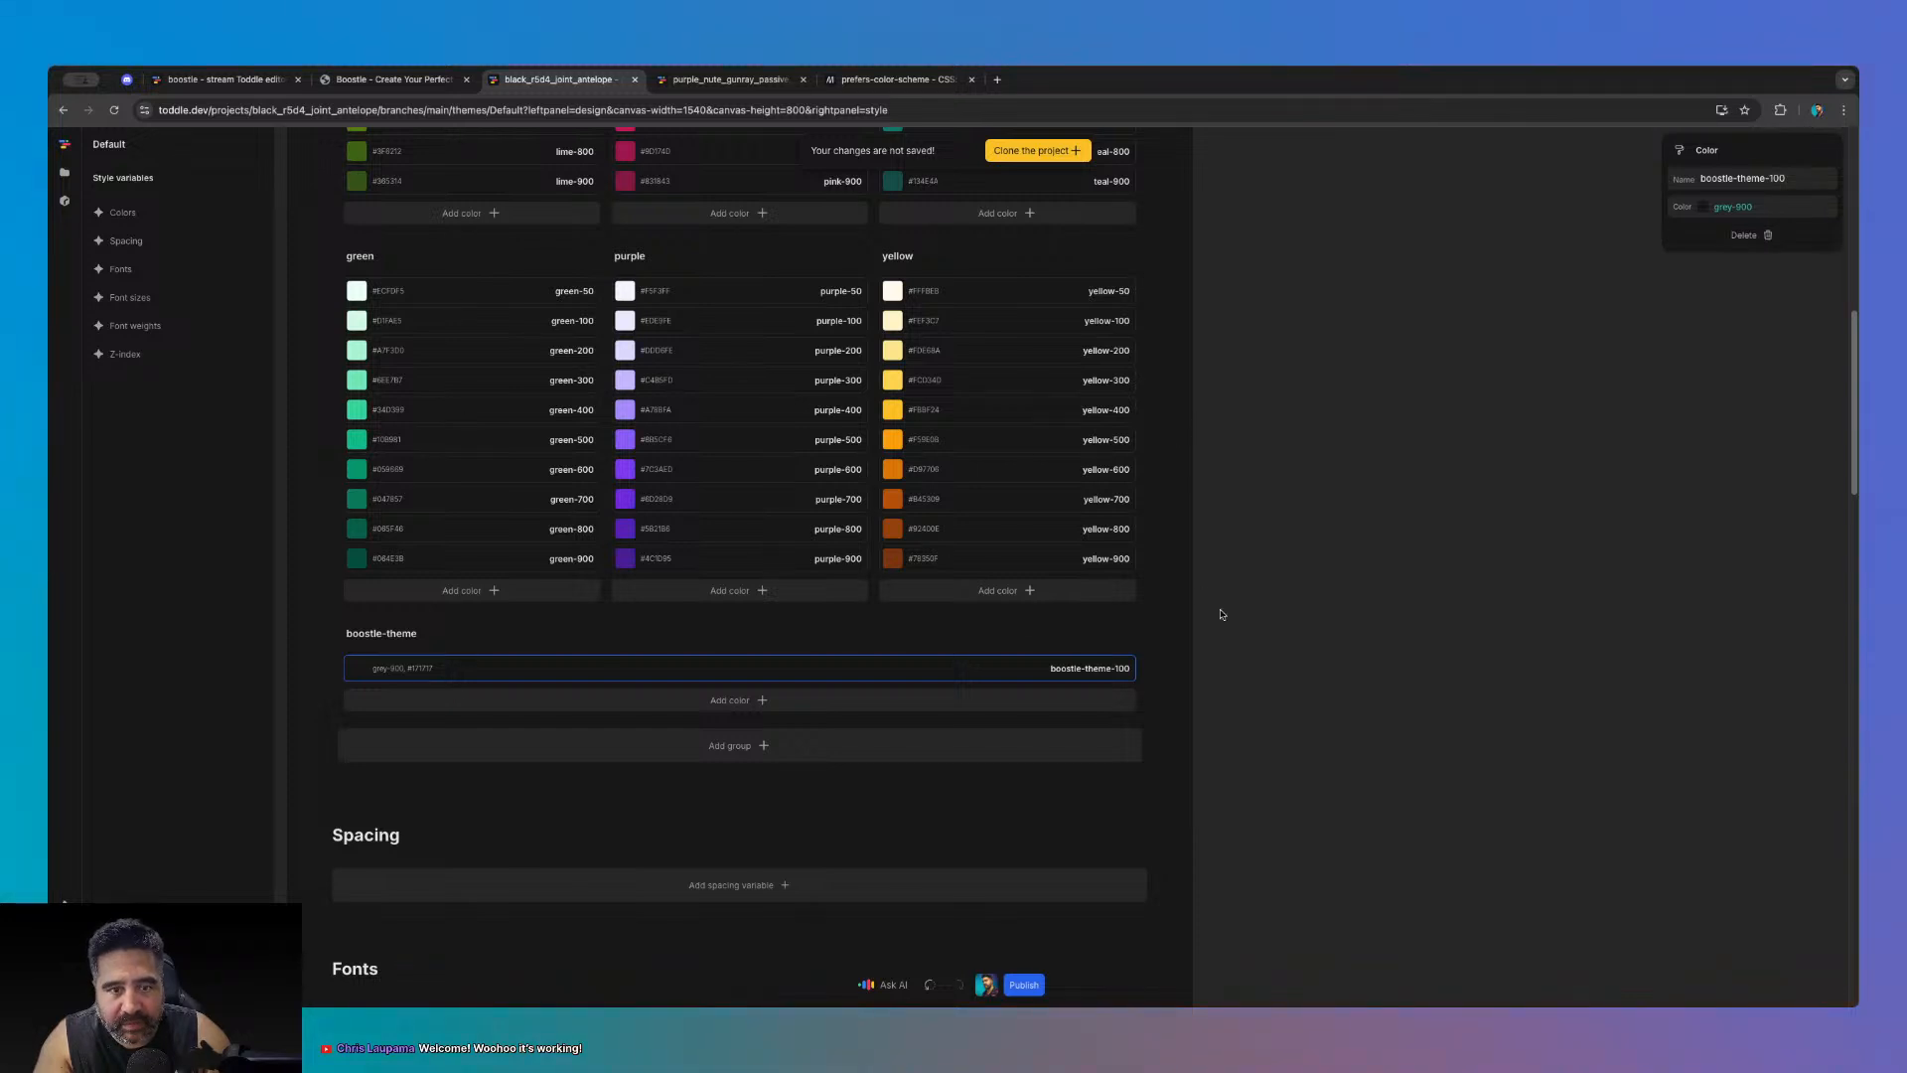
{"action": "scroll", "coordinate": [1222, 614], "scroll_direction": "up", "scroll_amount": 4}
{"action": "scroll", "coordinate": [1232, 637], "scroll_direction": "down", "scroll_amount": 1}
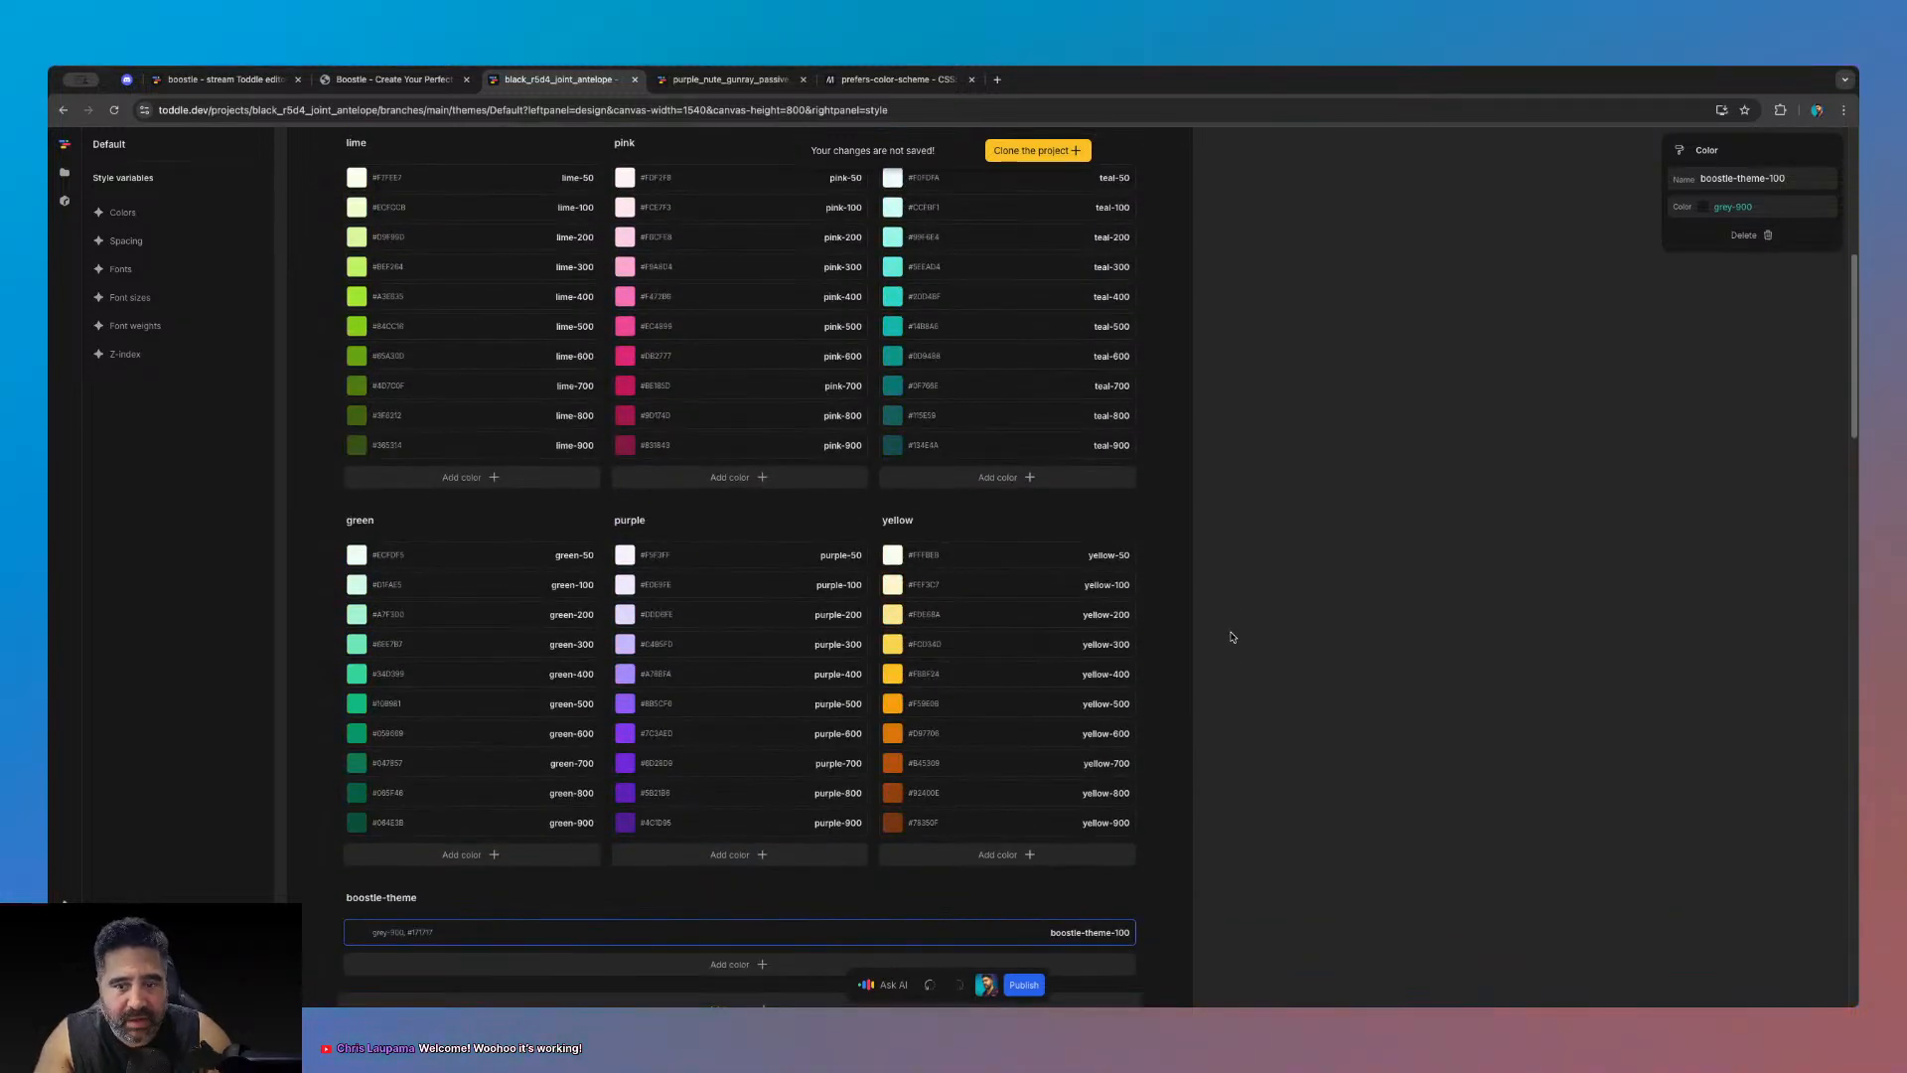
{"action": "scroll", "coordinate": [1024, 630], "scroll_direction": "down", "scroll_amount": 3}
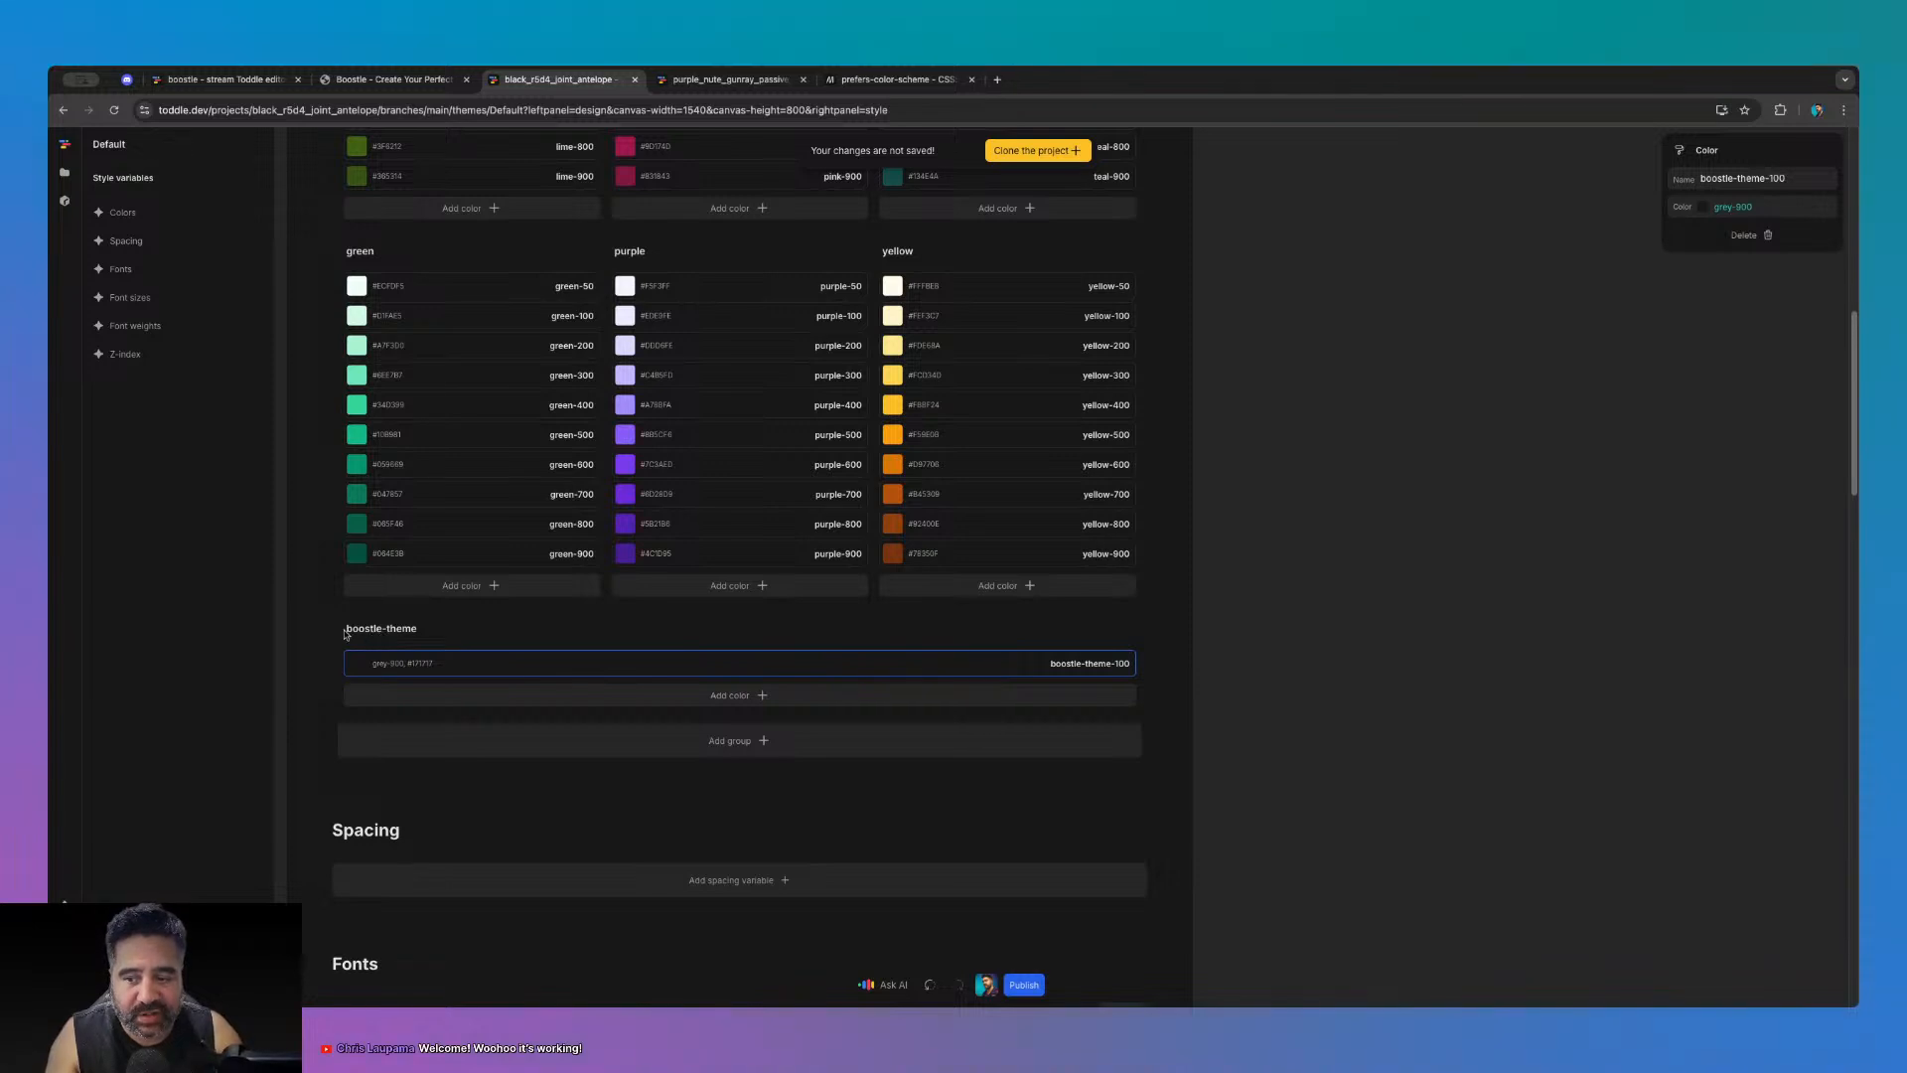
{"action": "scroll", "coordinate": [724, 553], "scroll_direction": "up", "scroll_amount": 10}
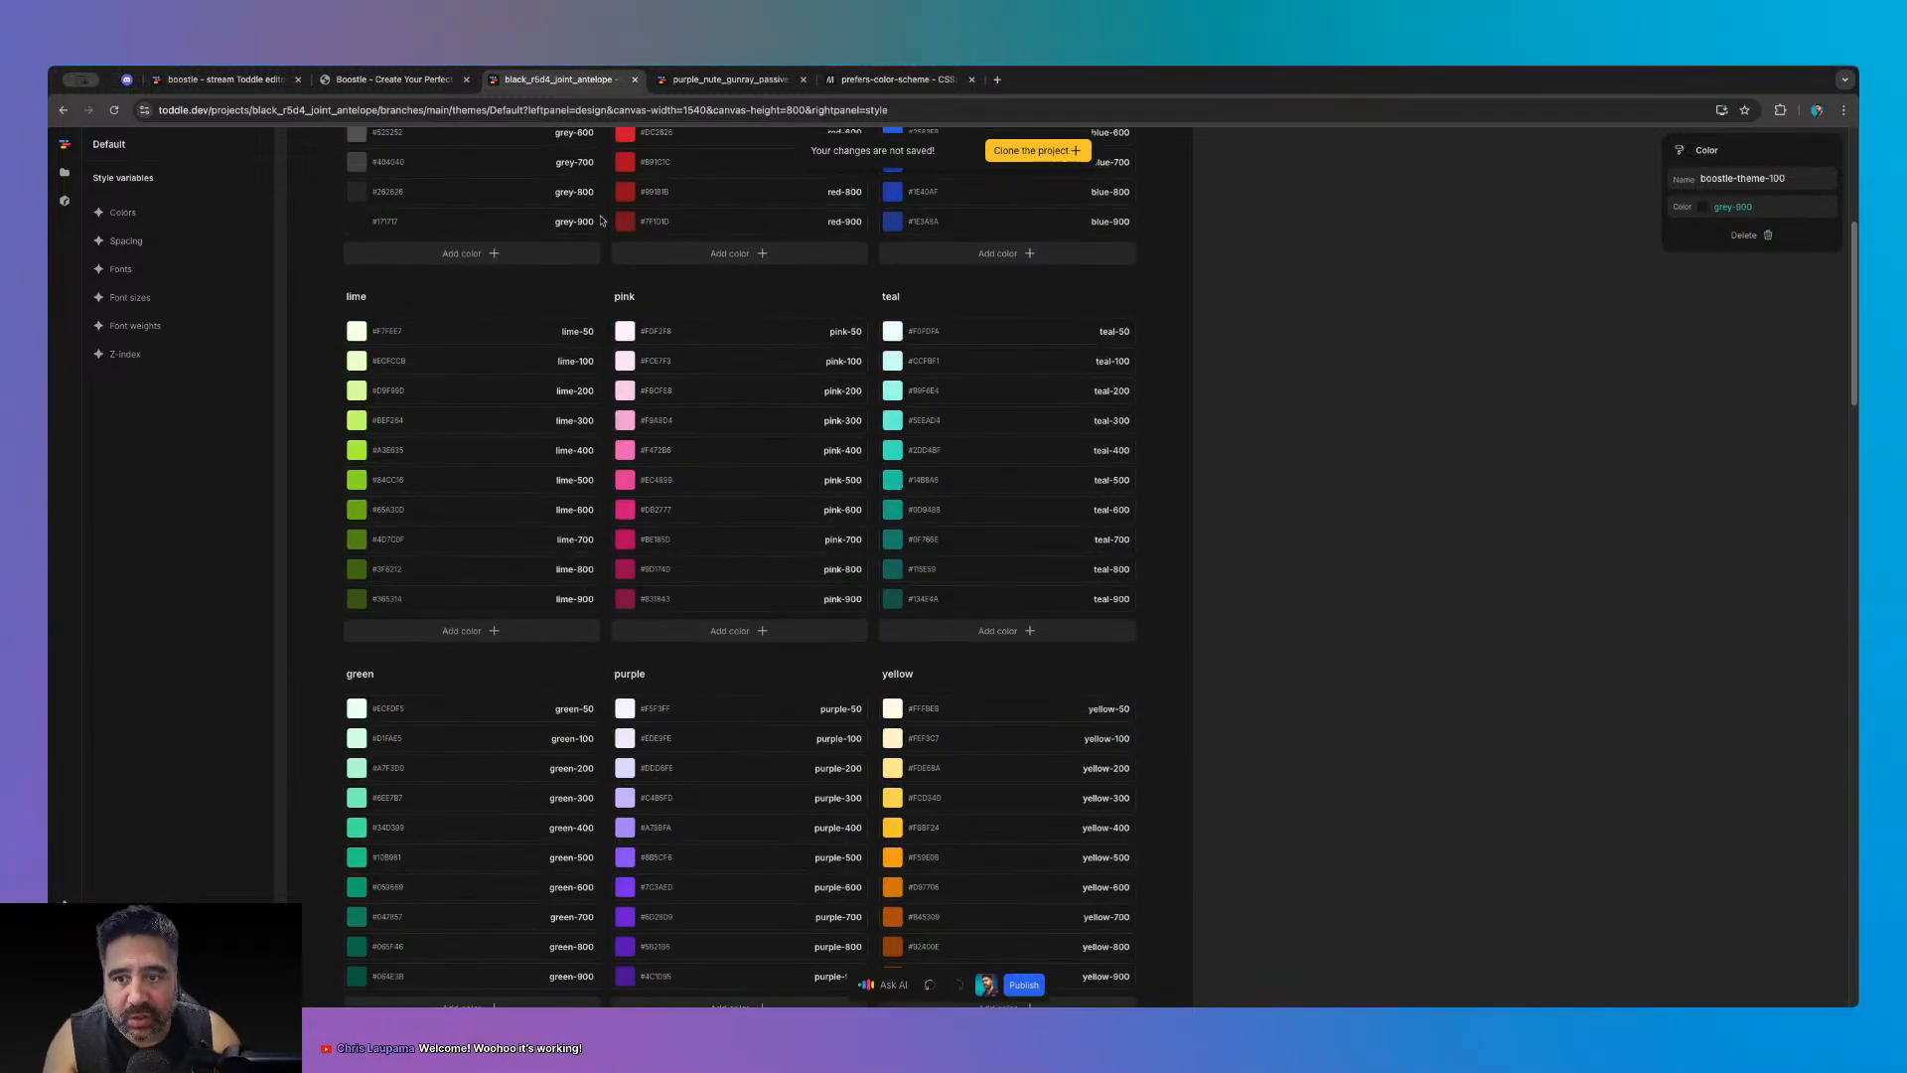
{"action": "scroll", "coordinate": [497, 636], "scroll_direction": "down", "scroll_amount": 12}
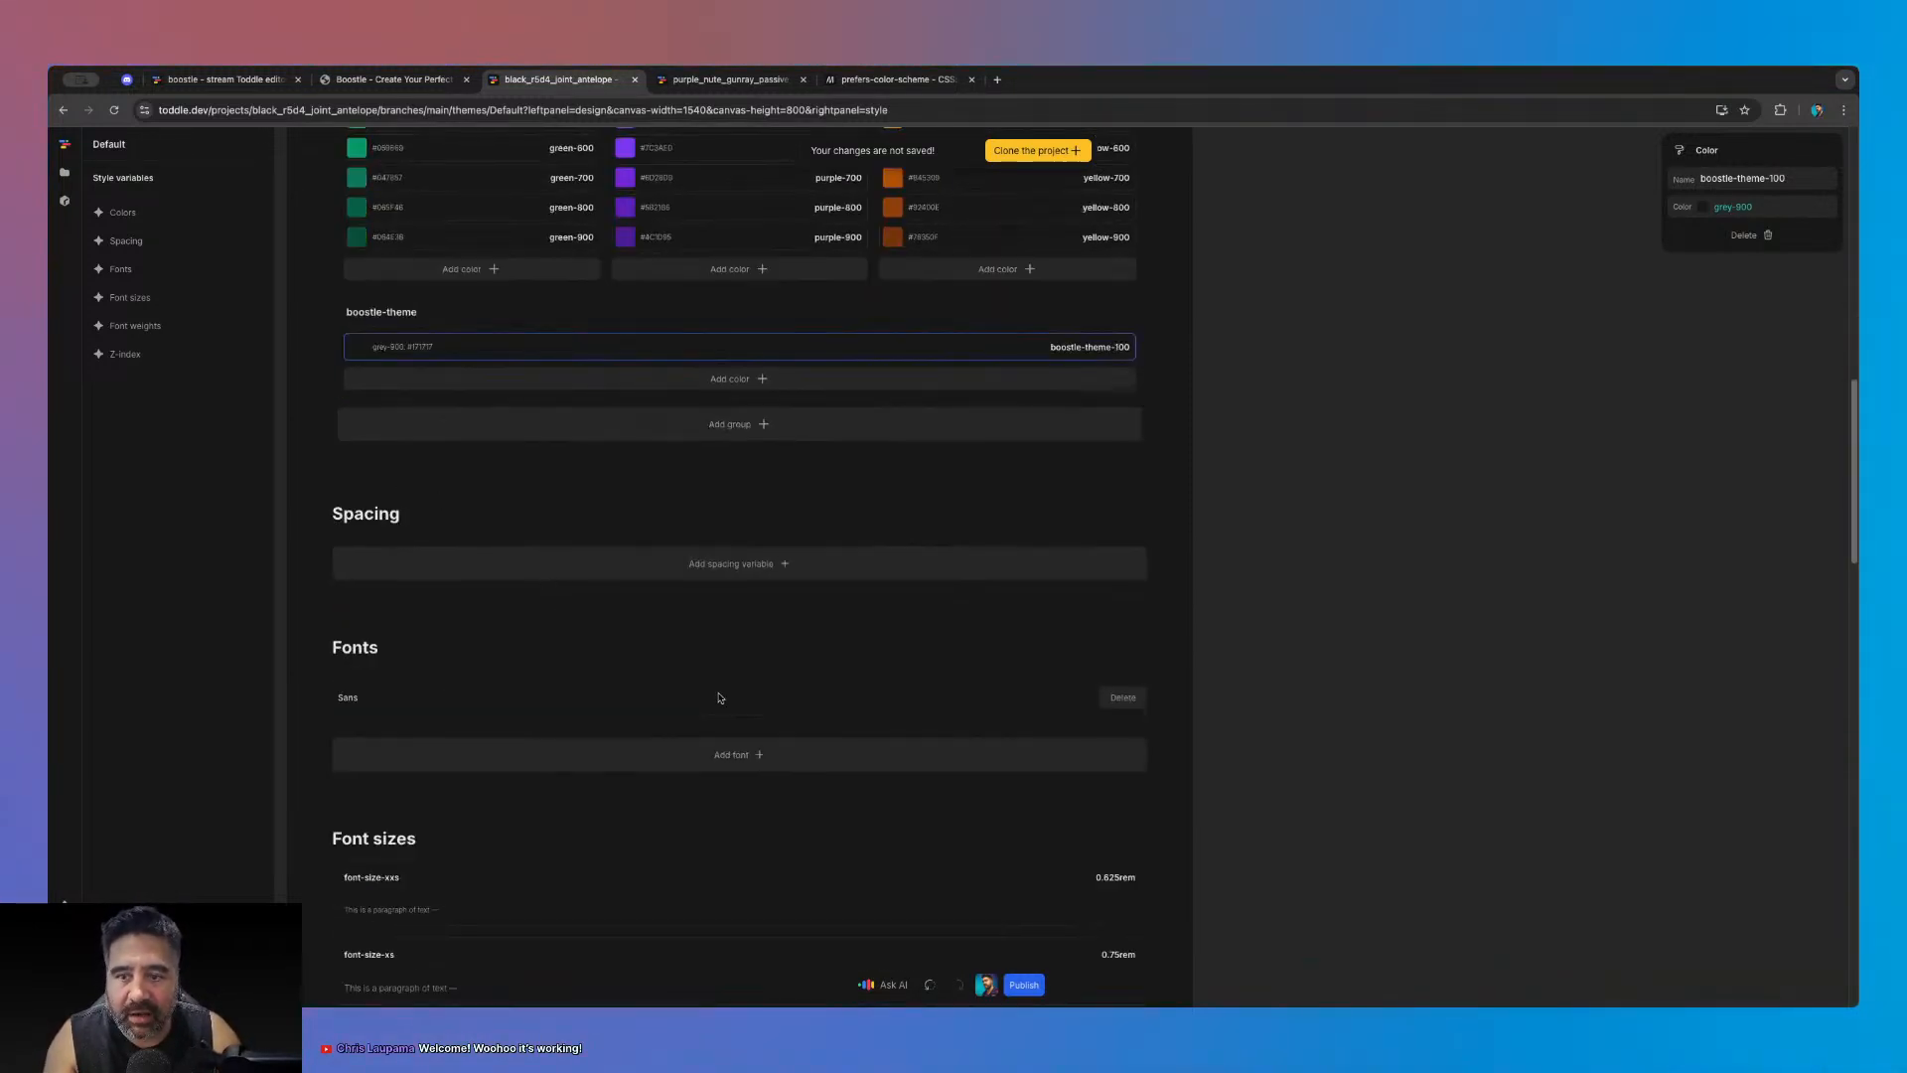
{"action": "scroll", "coordinate": [894, 417], "scroll_direction": "up", "scroll_amount": 7}
{"action": "scroll", "coordinate": [891, 529], "scroll_direction": "up", "scroll_amount": 3}
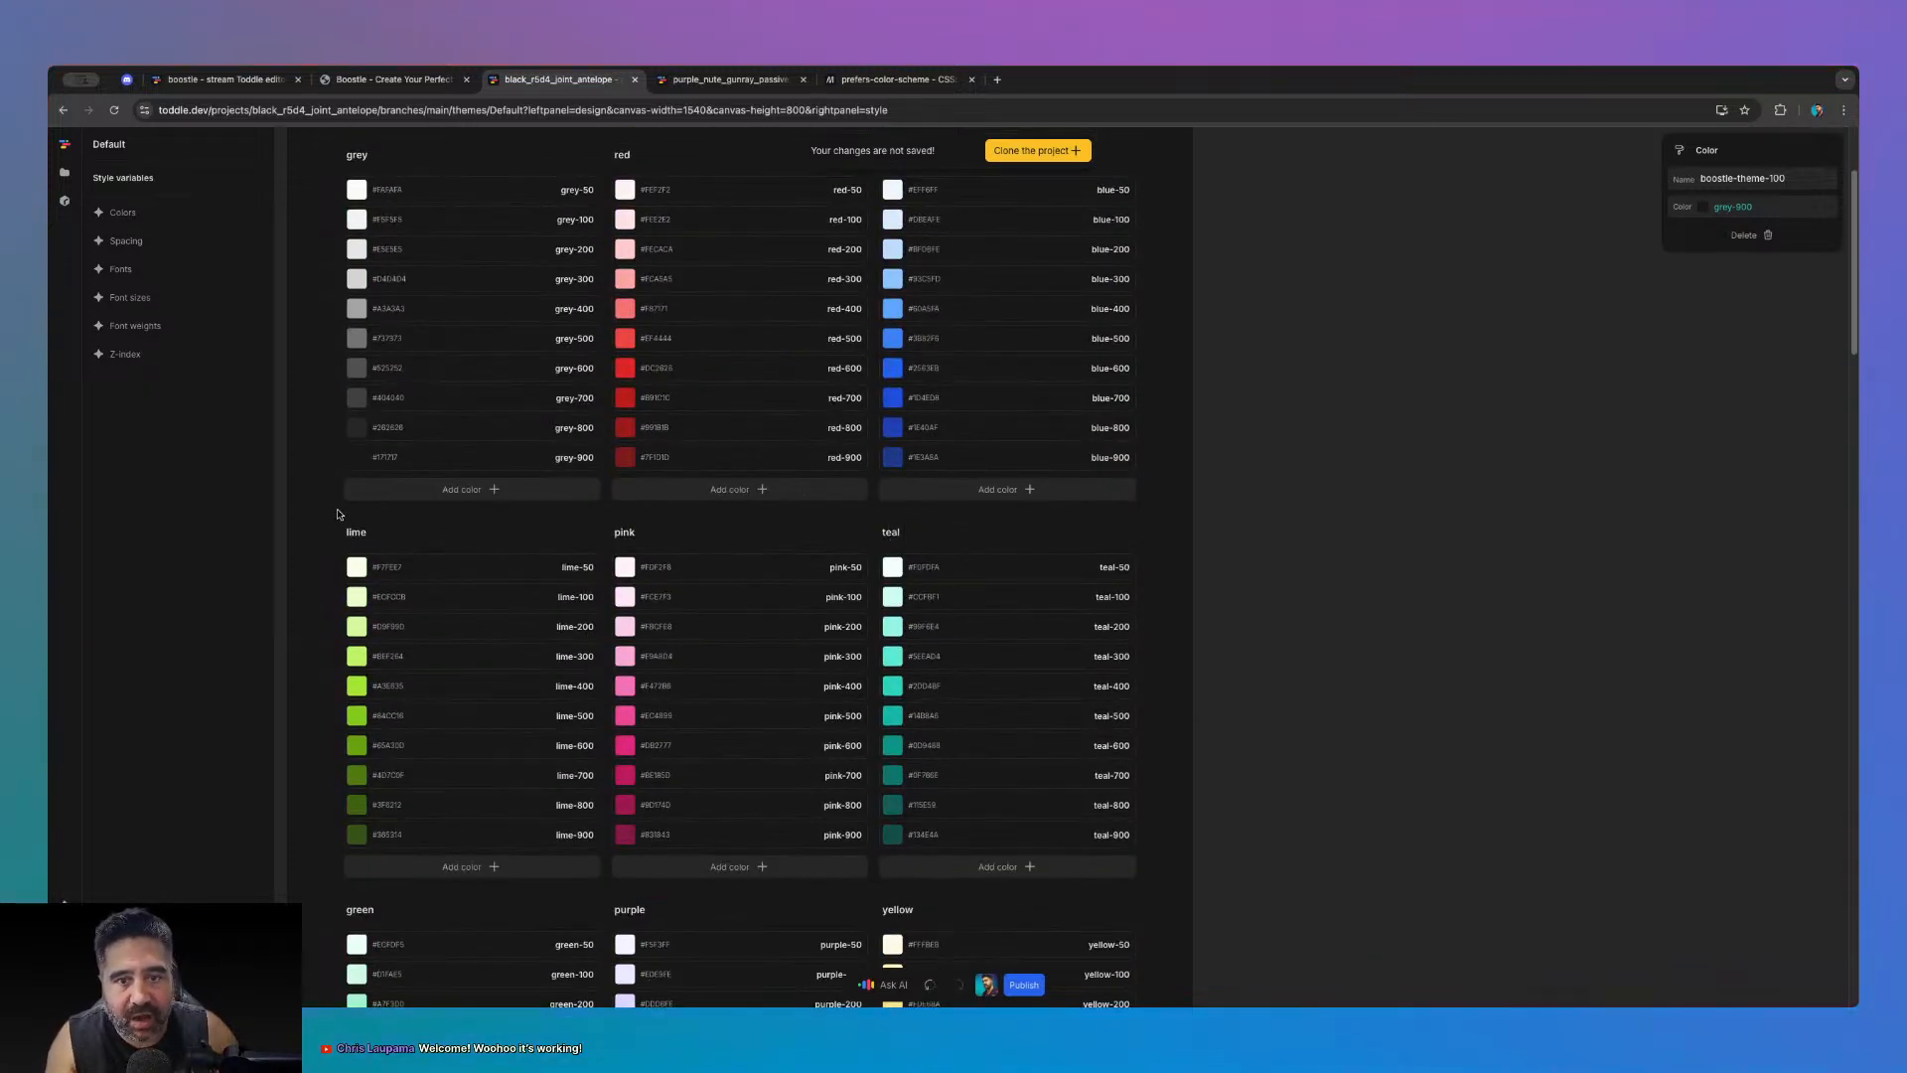
{"action": "left_click", "coordinate": [64, 173]}
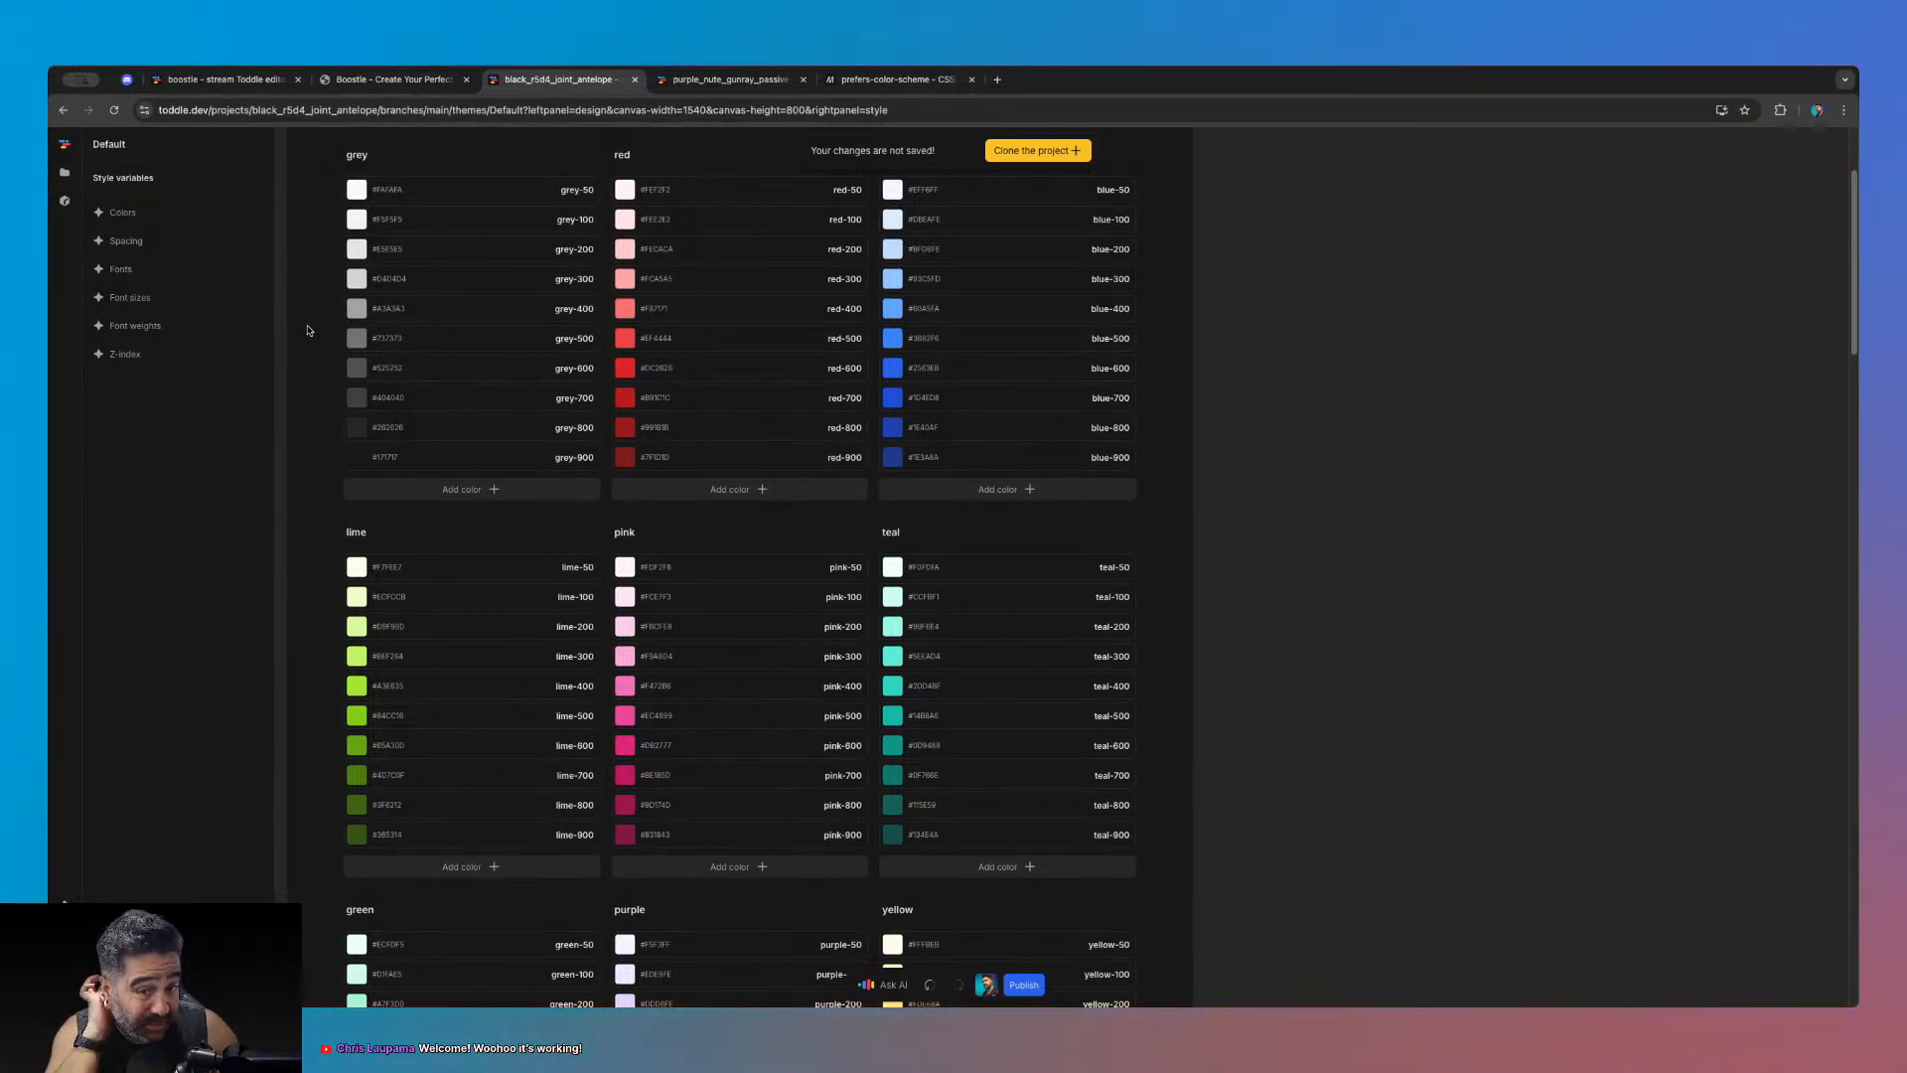
{"action": "left_click", "coordinate": [65, 173]}
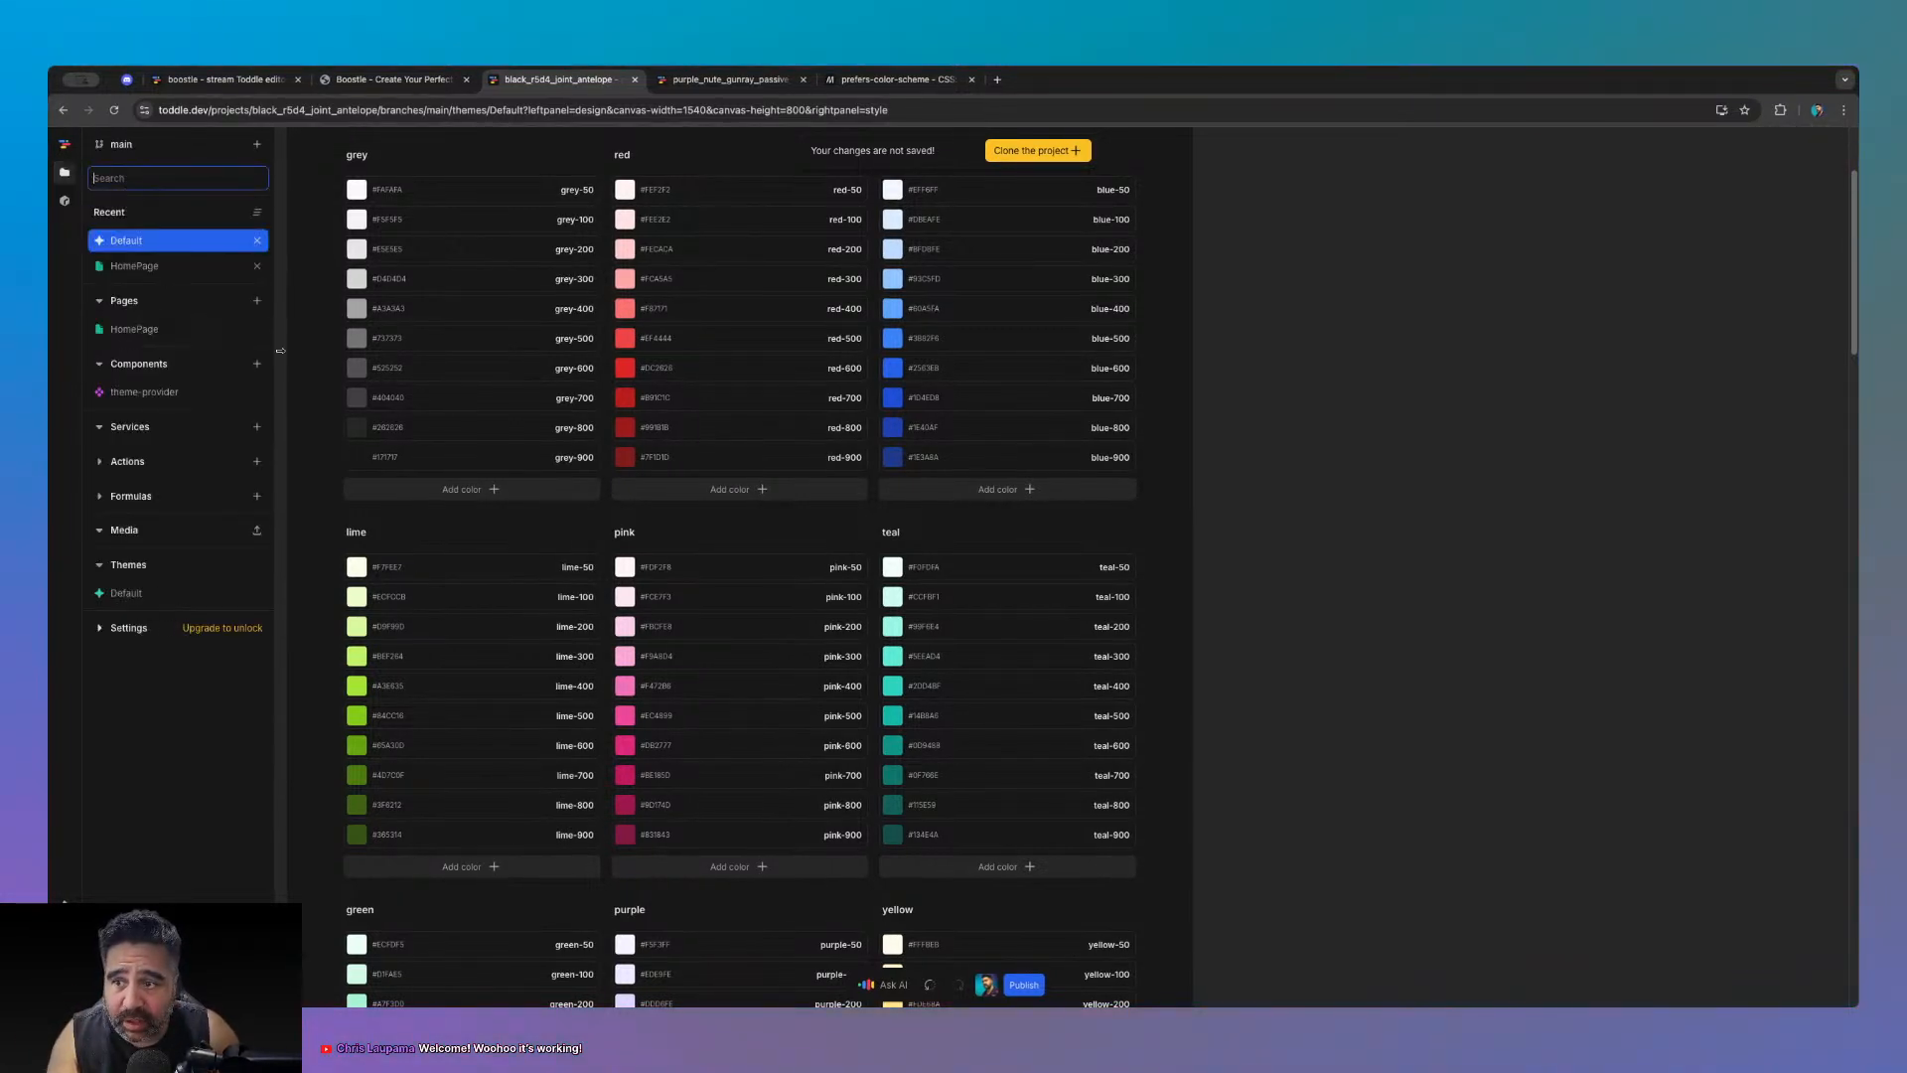
- Expand theme-provider's THEMES formula full-screen to examine its grey colour values
{"action": "left_click", "coordinate": [144, 391]}
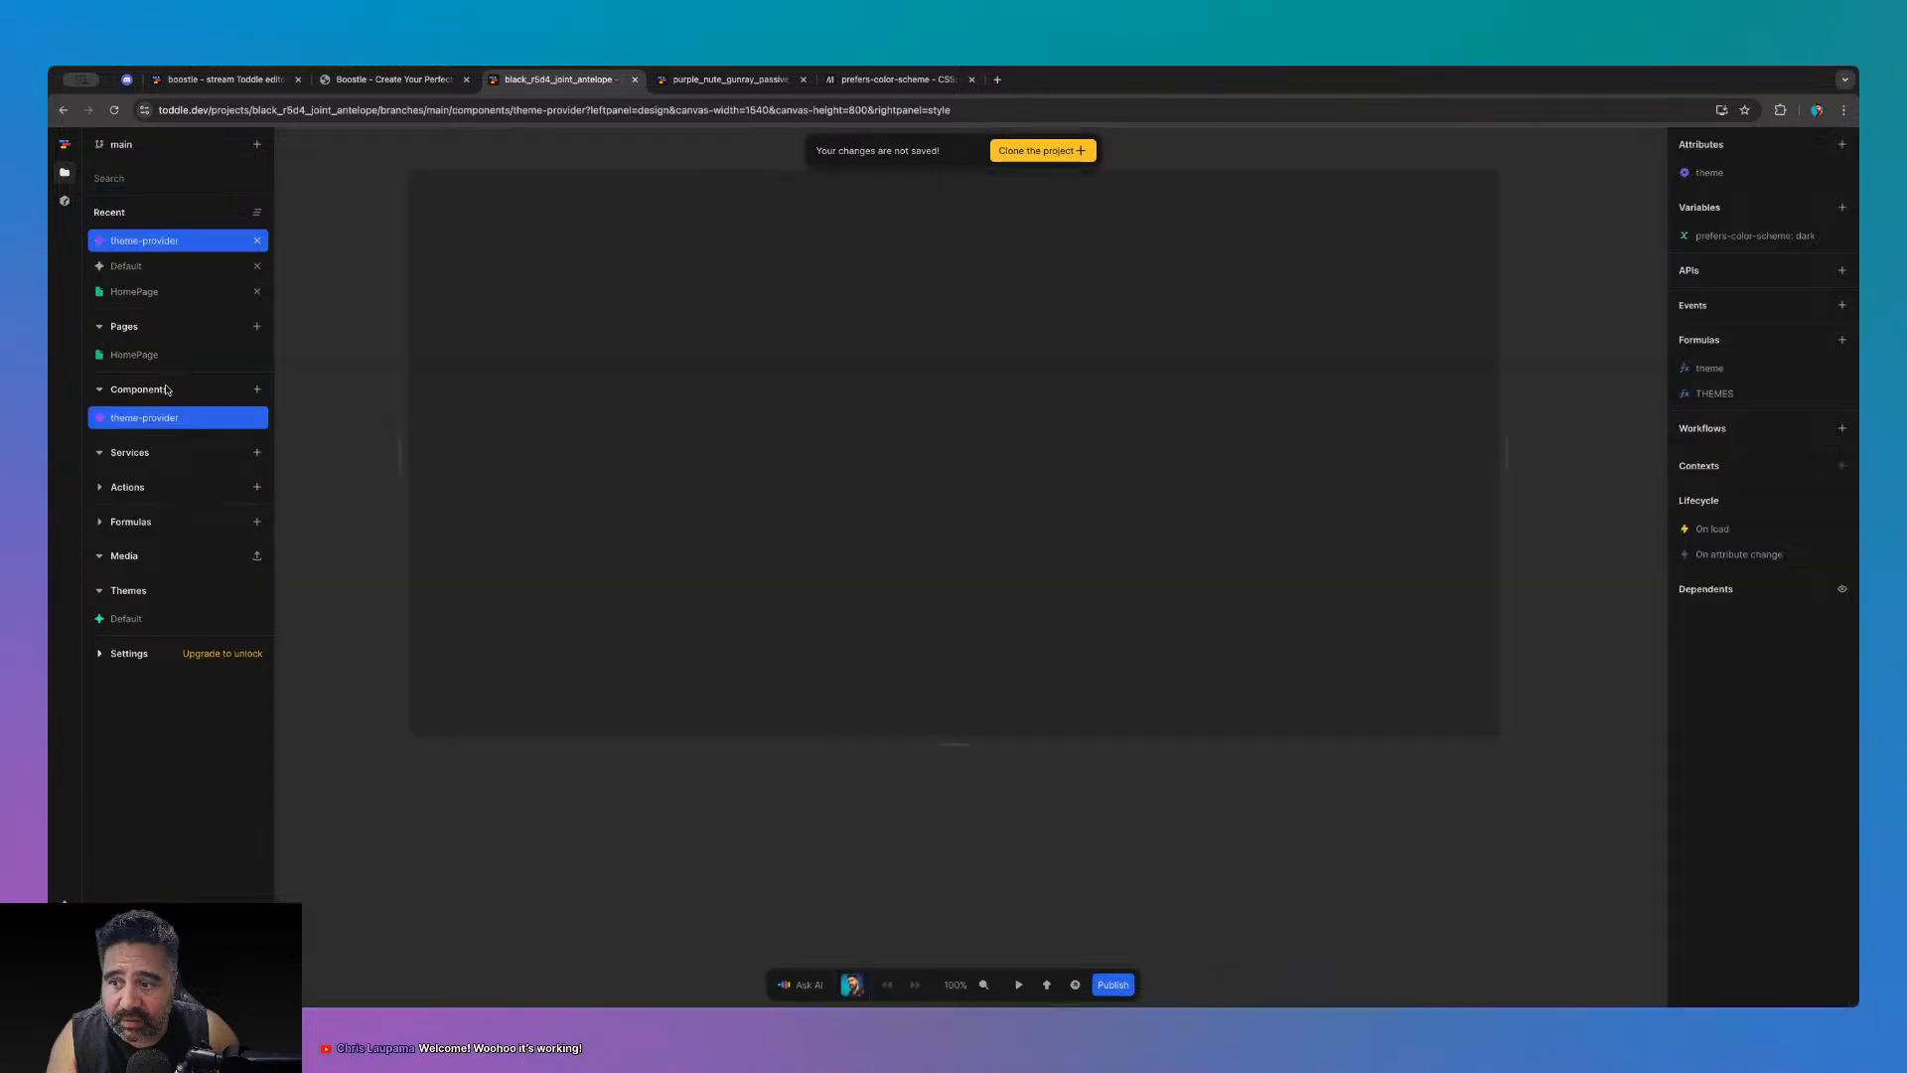
{"action": "left_click", "coordinate": [1713, 394]}
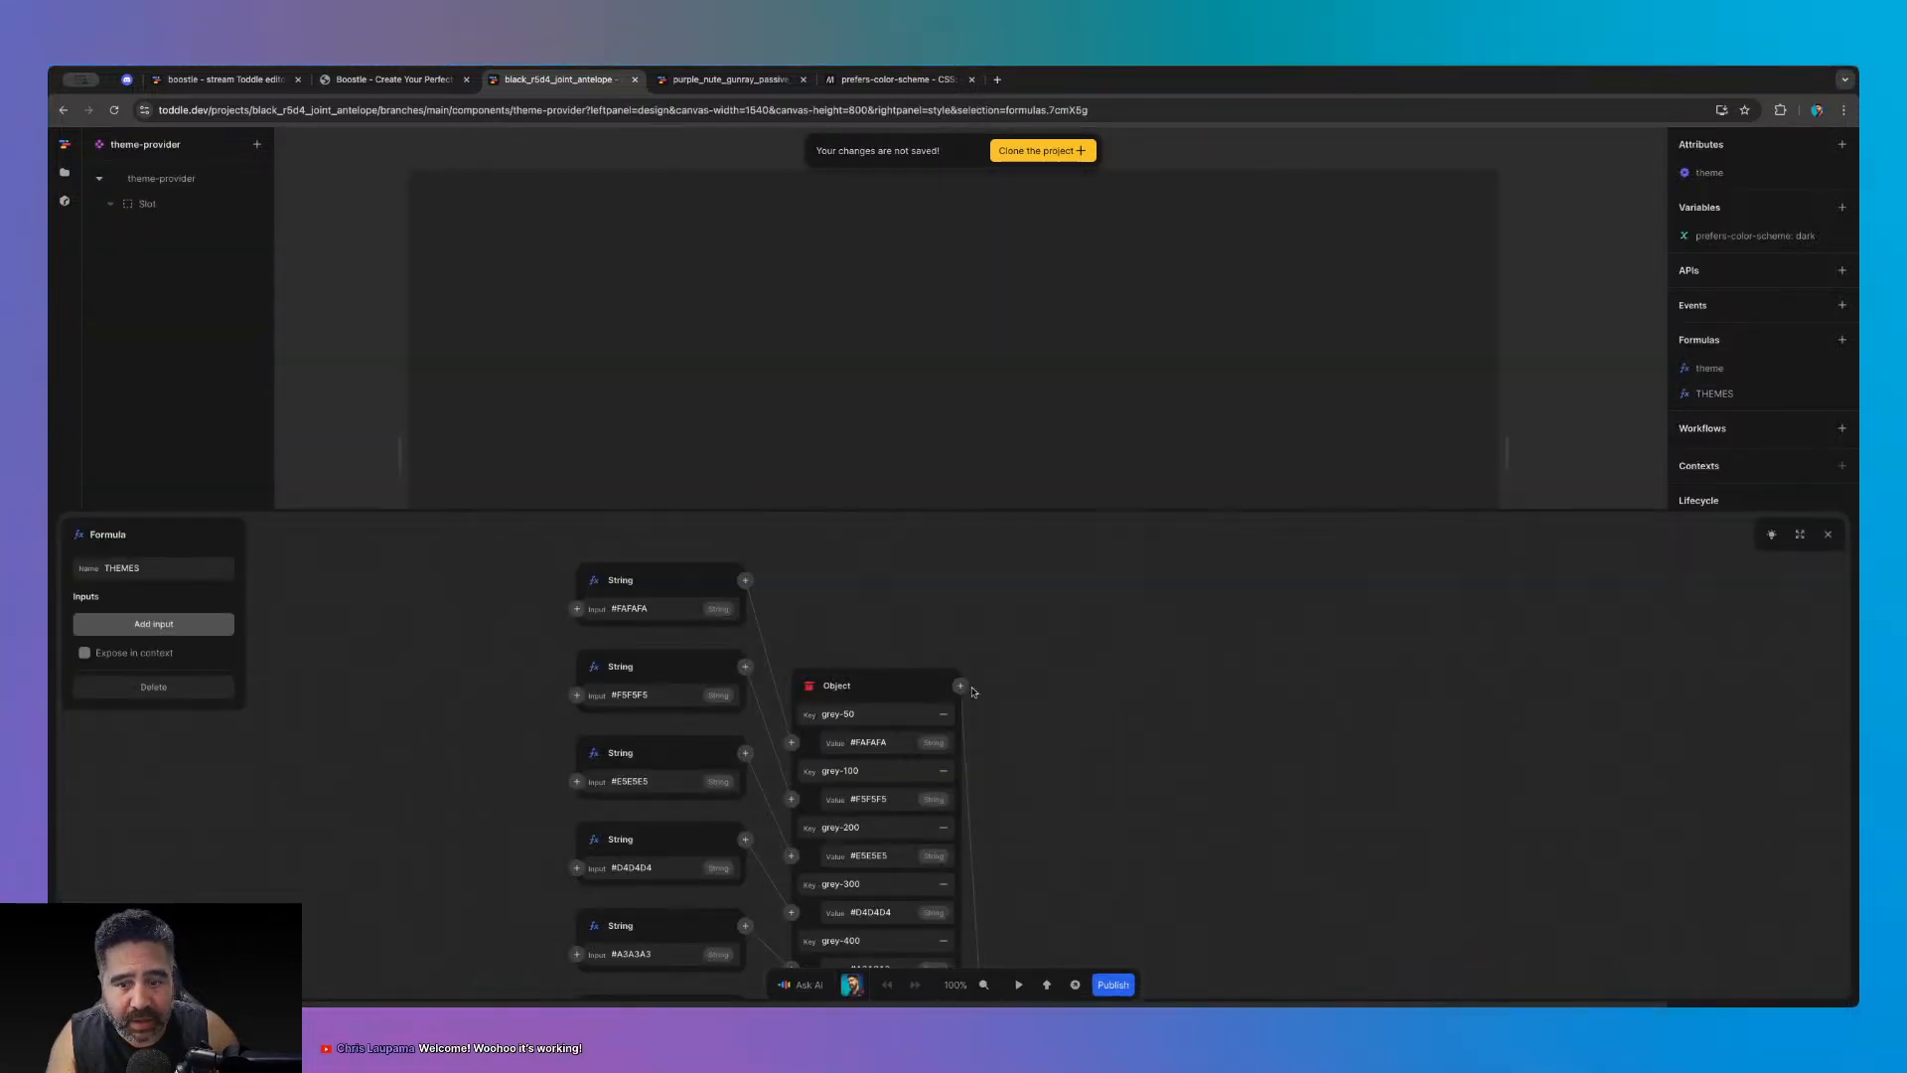
{"action": "left_click", "coordinate": [1800, 536]}
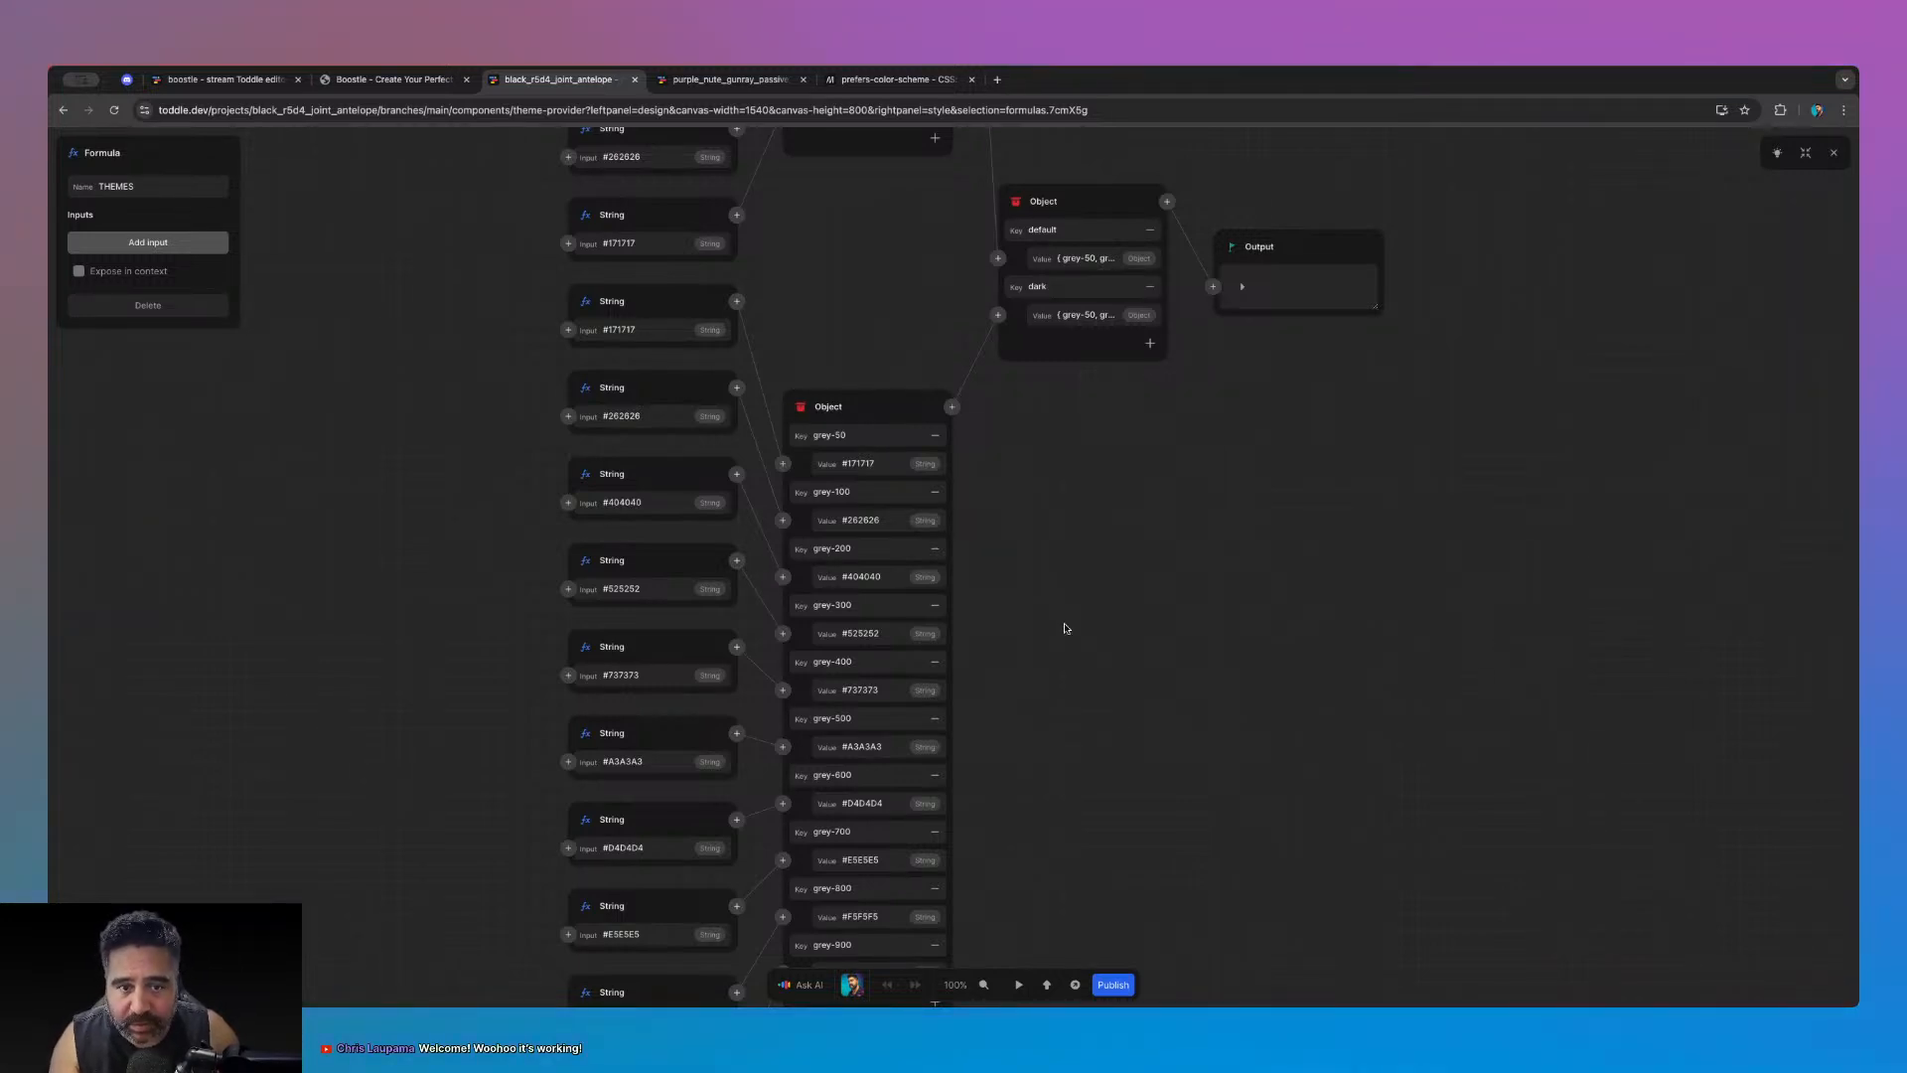
{"action": "scroll", "coordinate": [1065, 627], "scroll_direction": "down", "scroll_amount": 3}
{"action": "scroll", "coordinate": [1049, 648], "scroll_direction": "up", "scroll_amount": 1}
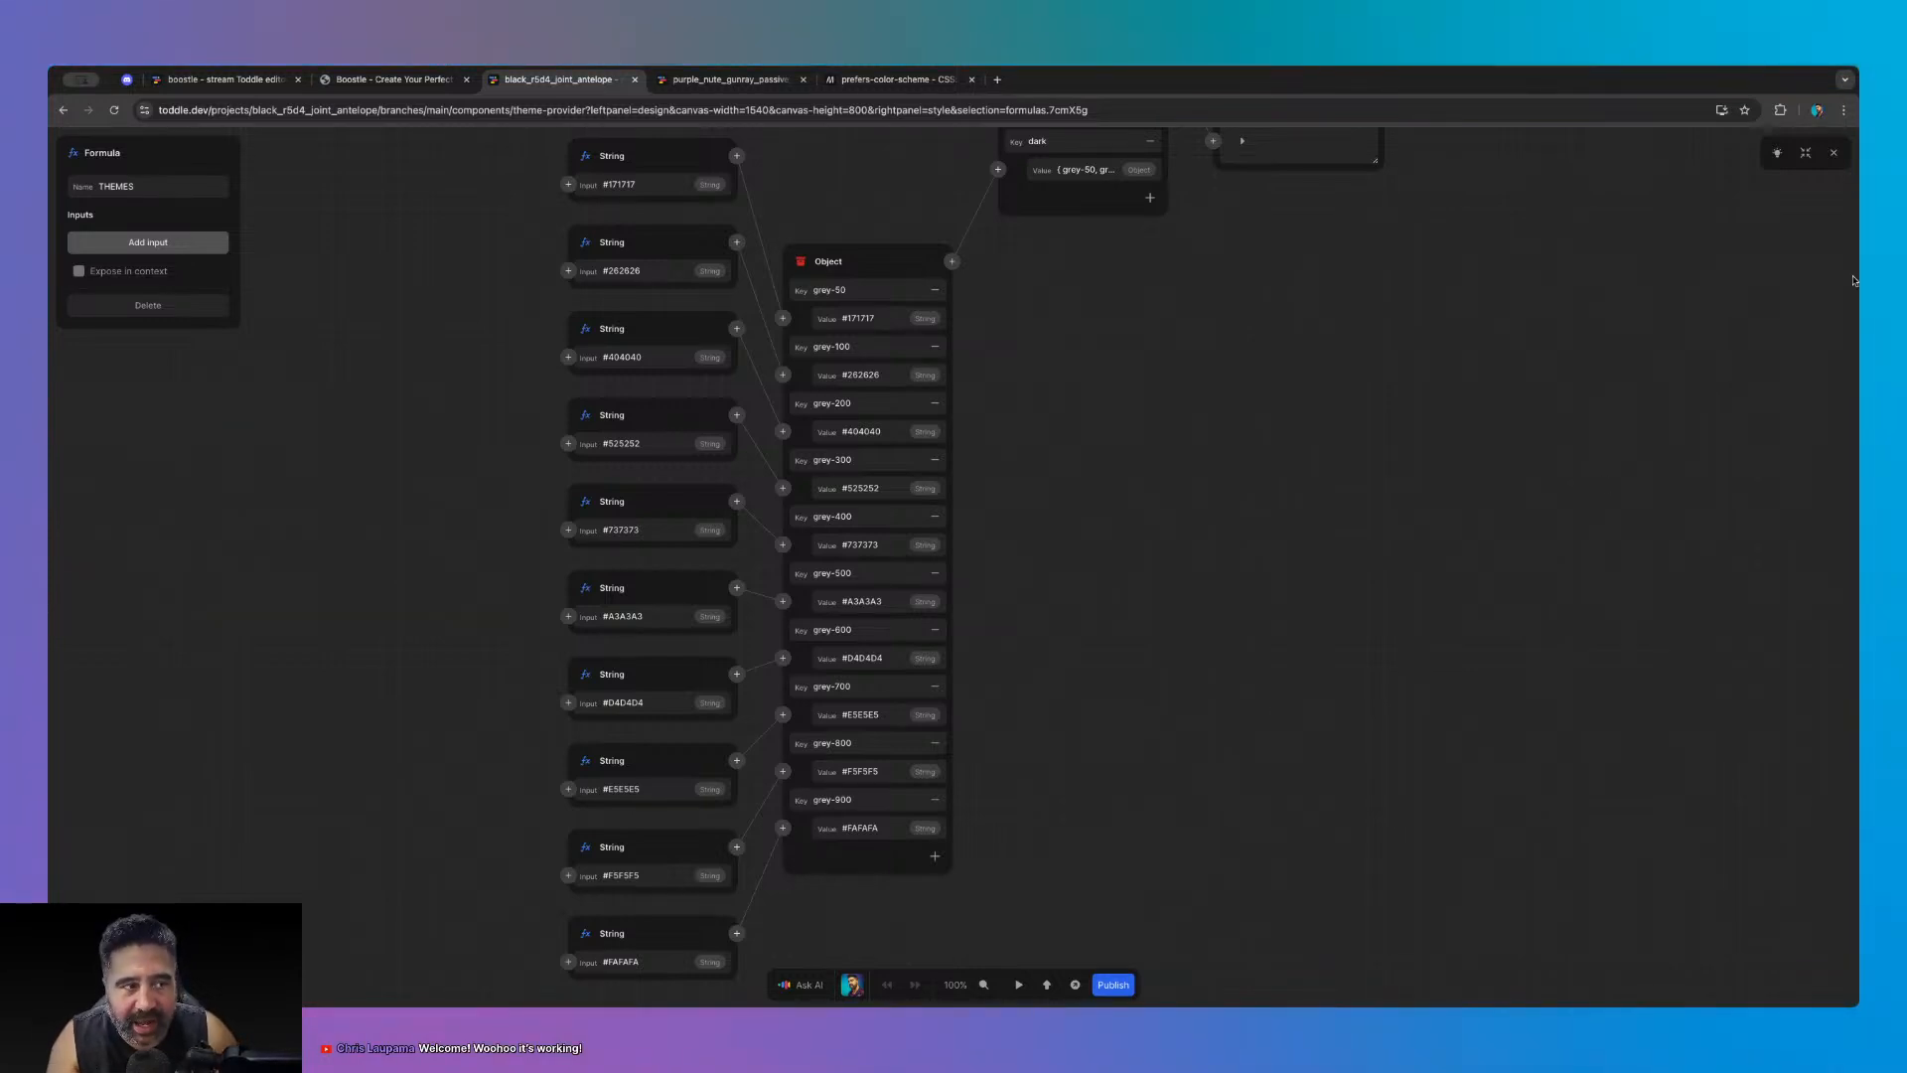
{"action": "left_click", "coordinate": [139, 81]}
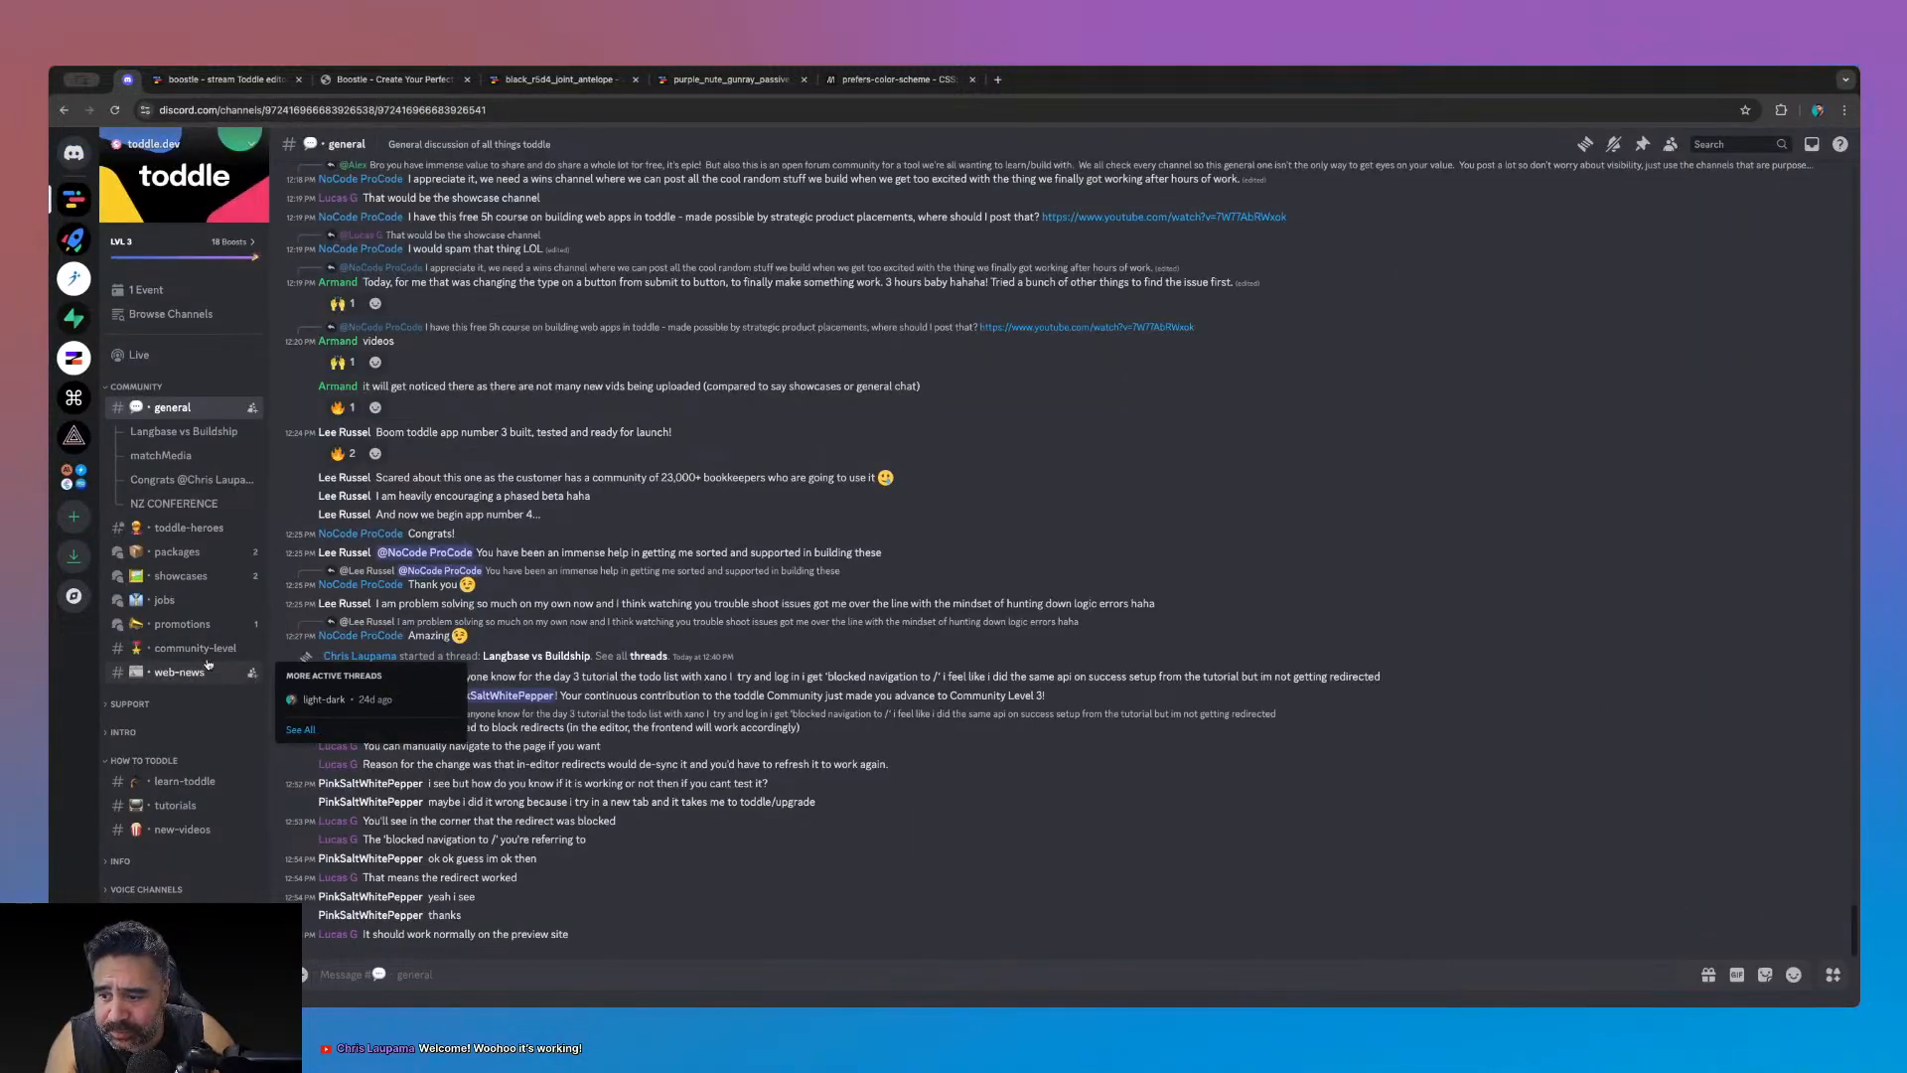
- Open the suggestions forum under SUPPORT on the toddle server and scroll through its posts
{"action": "mouse_move", "coordinate": [177, 601]}
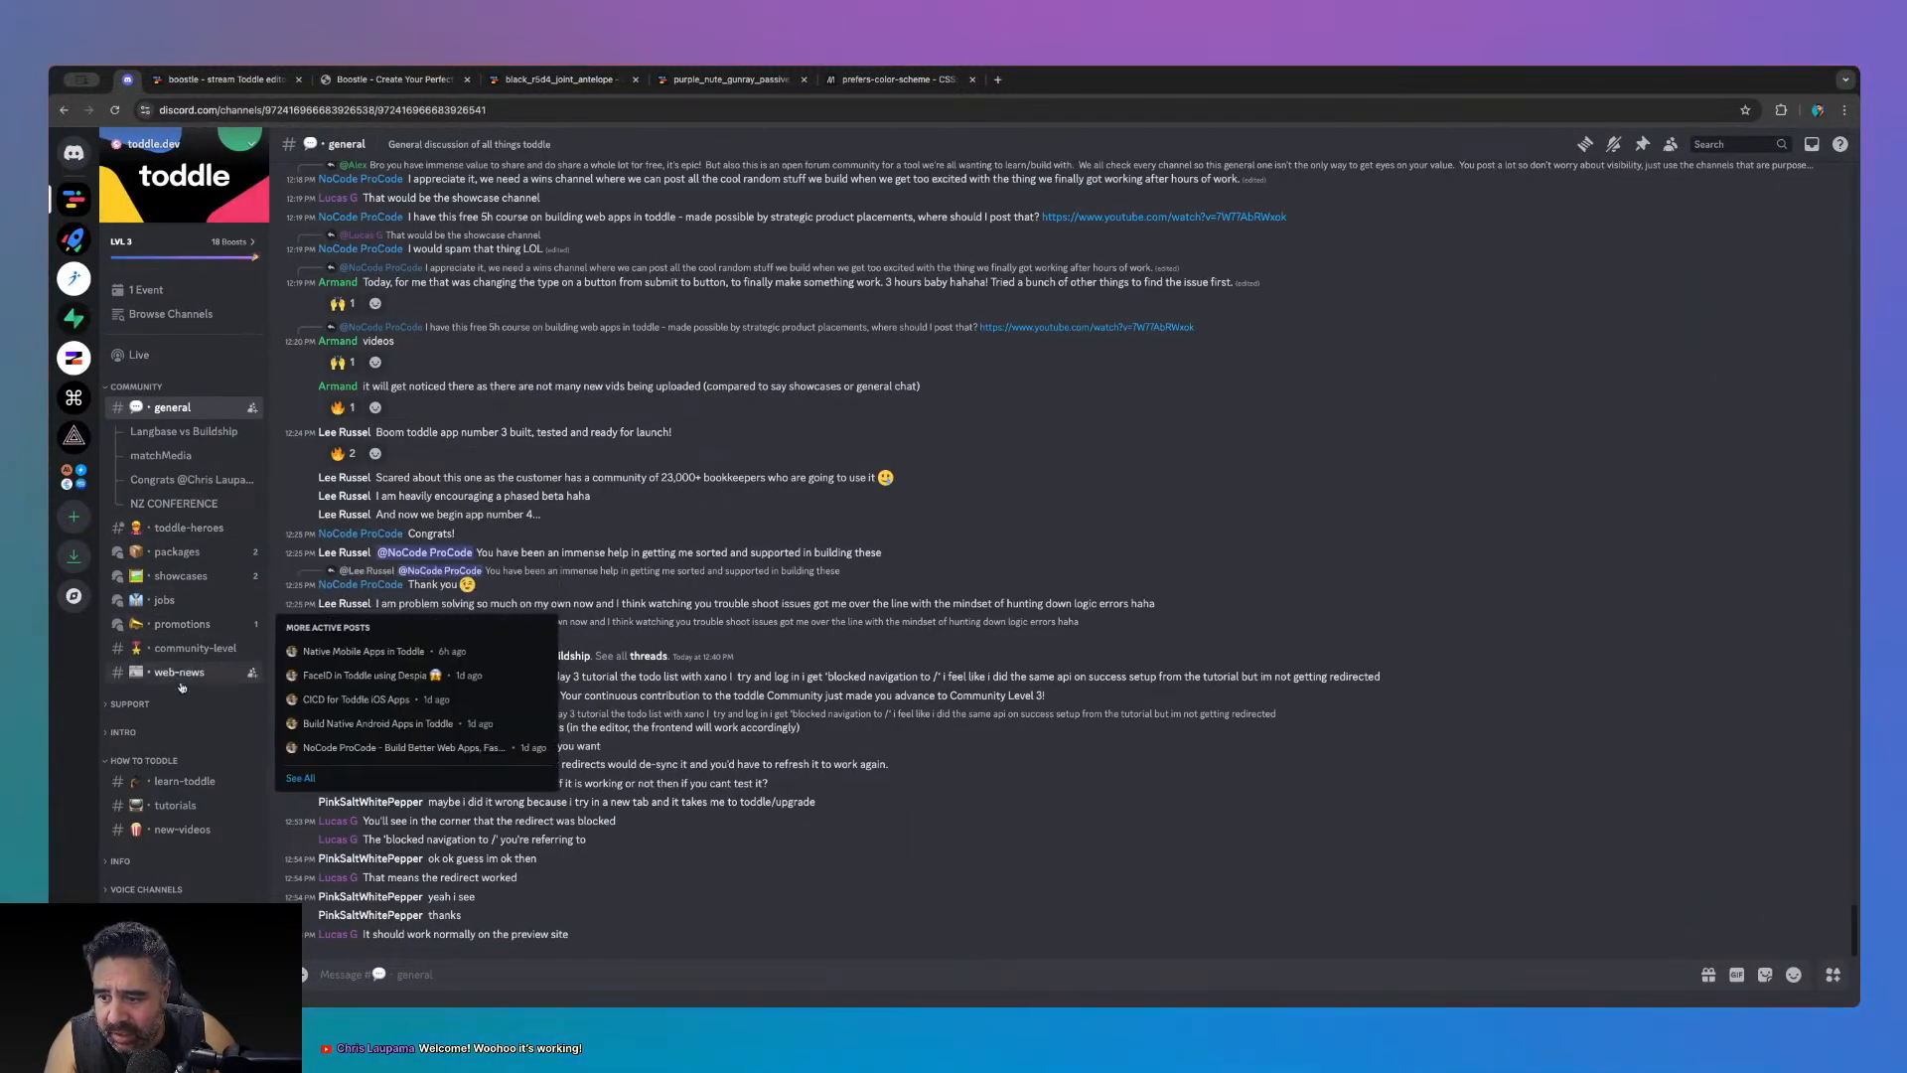
{"action": "left_click", "coordinate": [121, 388]}
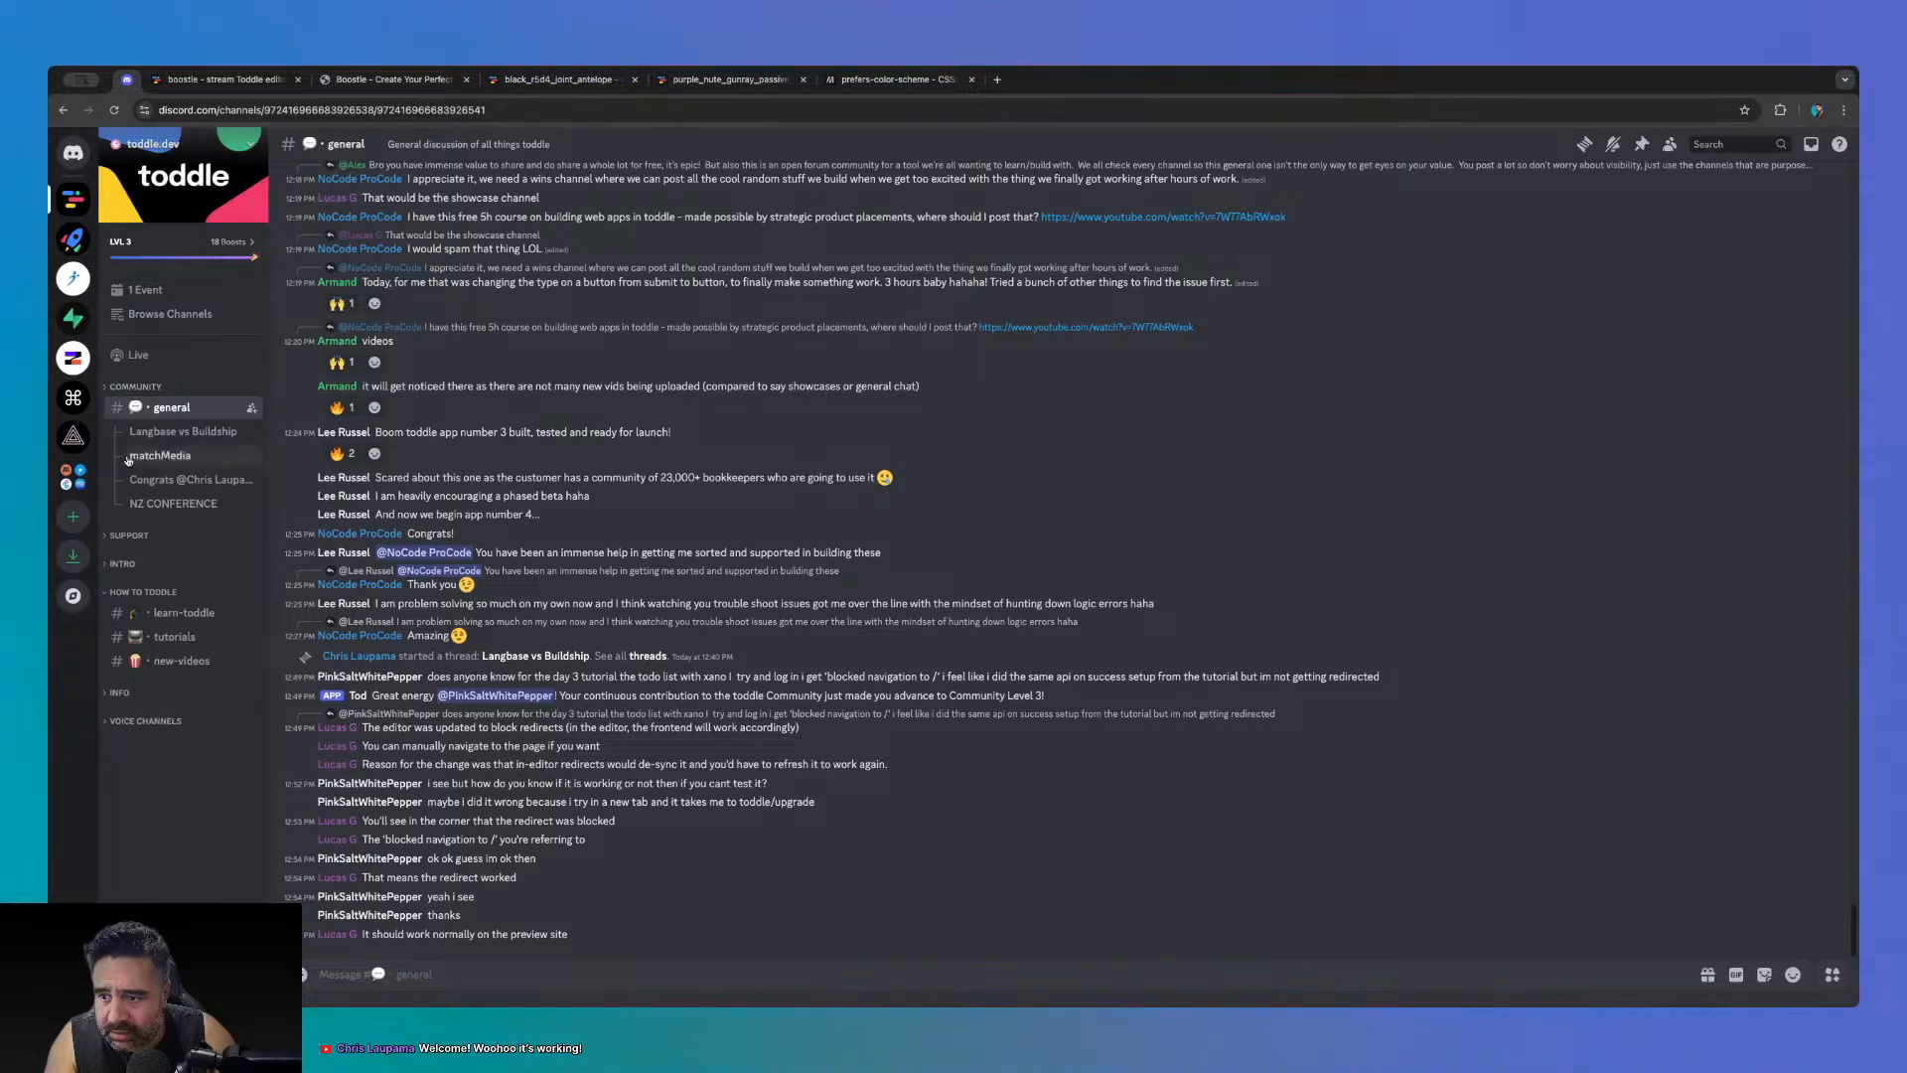
{"action": "left_click", "coordinate": [129, 536]}
{"action": "left_click", "coordinate": [169, 731]}
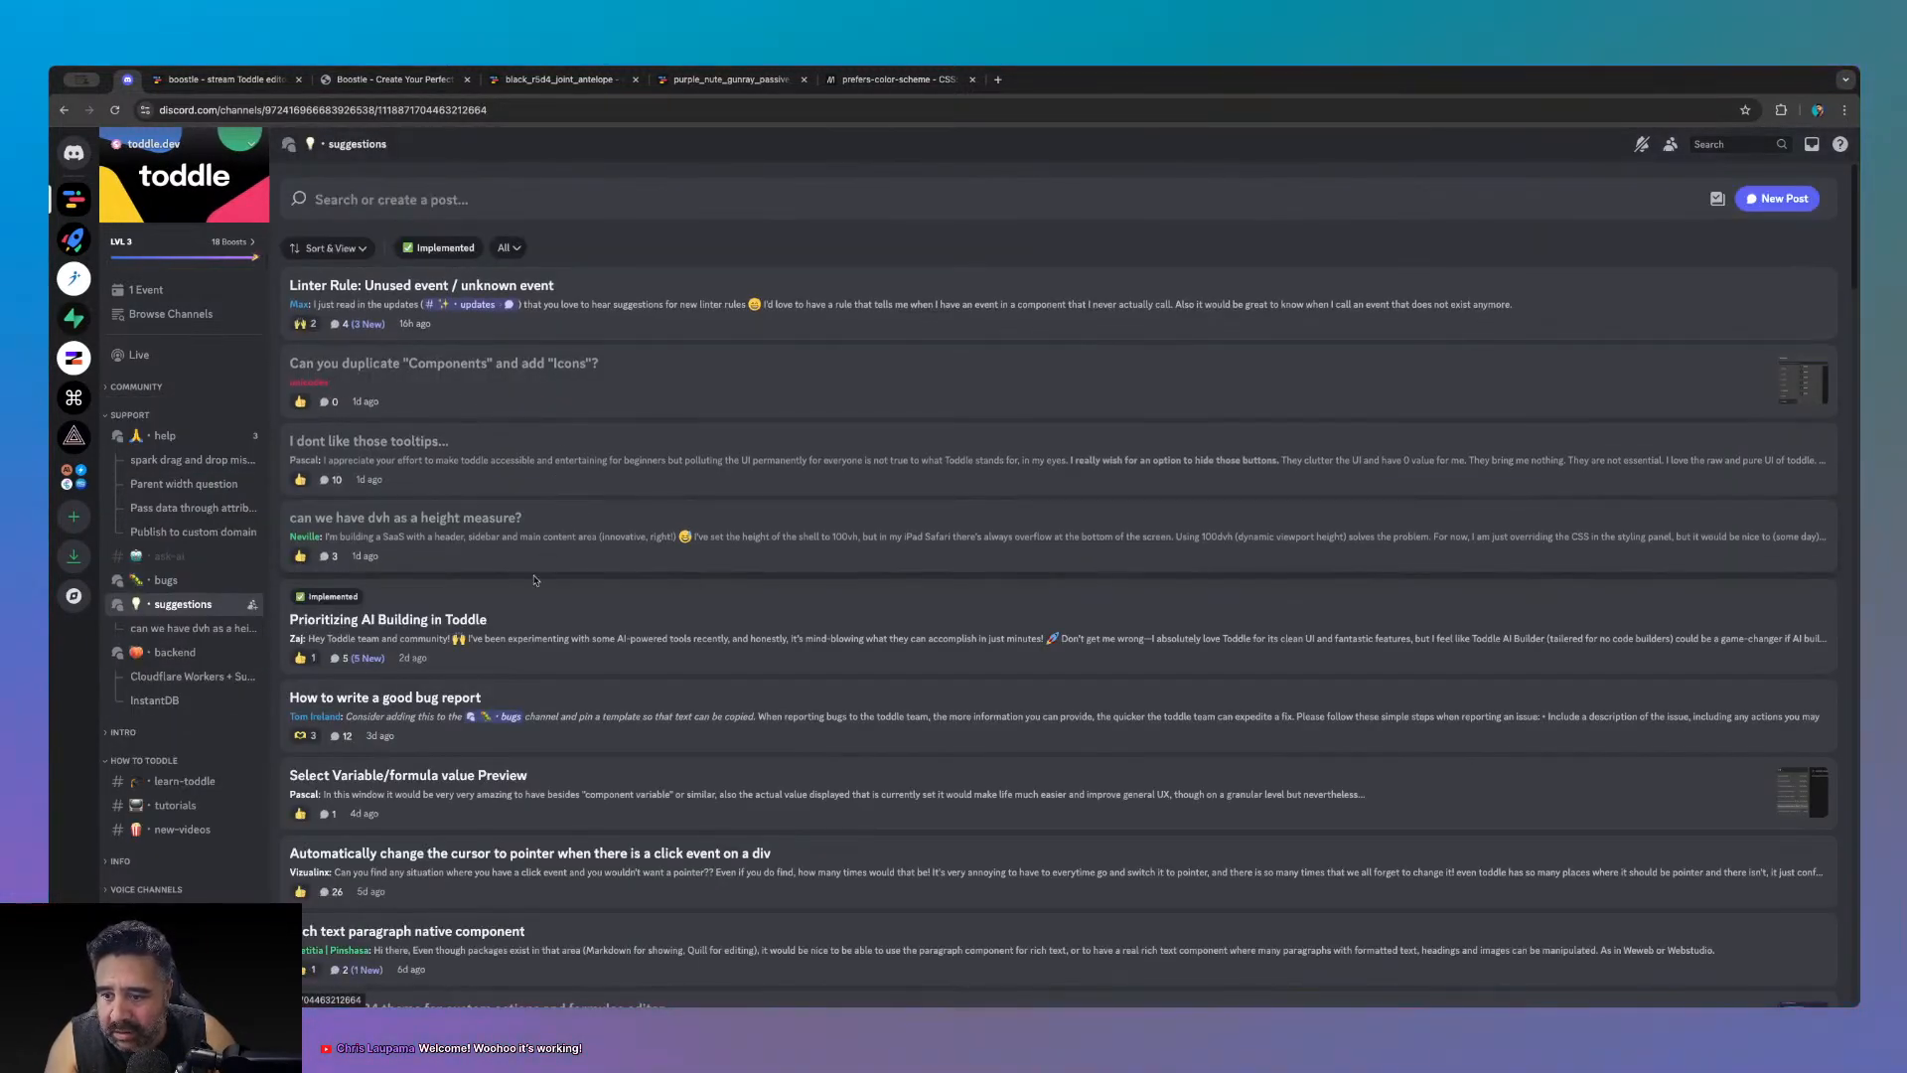
{"action": "scroll", "coordinate": [581, 779], "scroll_direction": "down", "scroll_amount": 2}
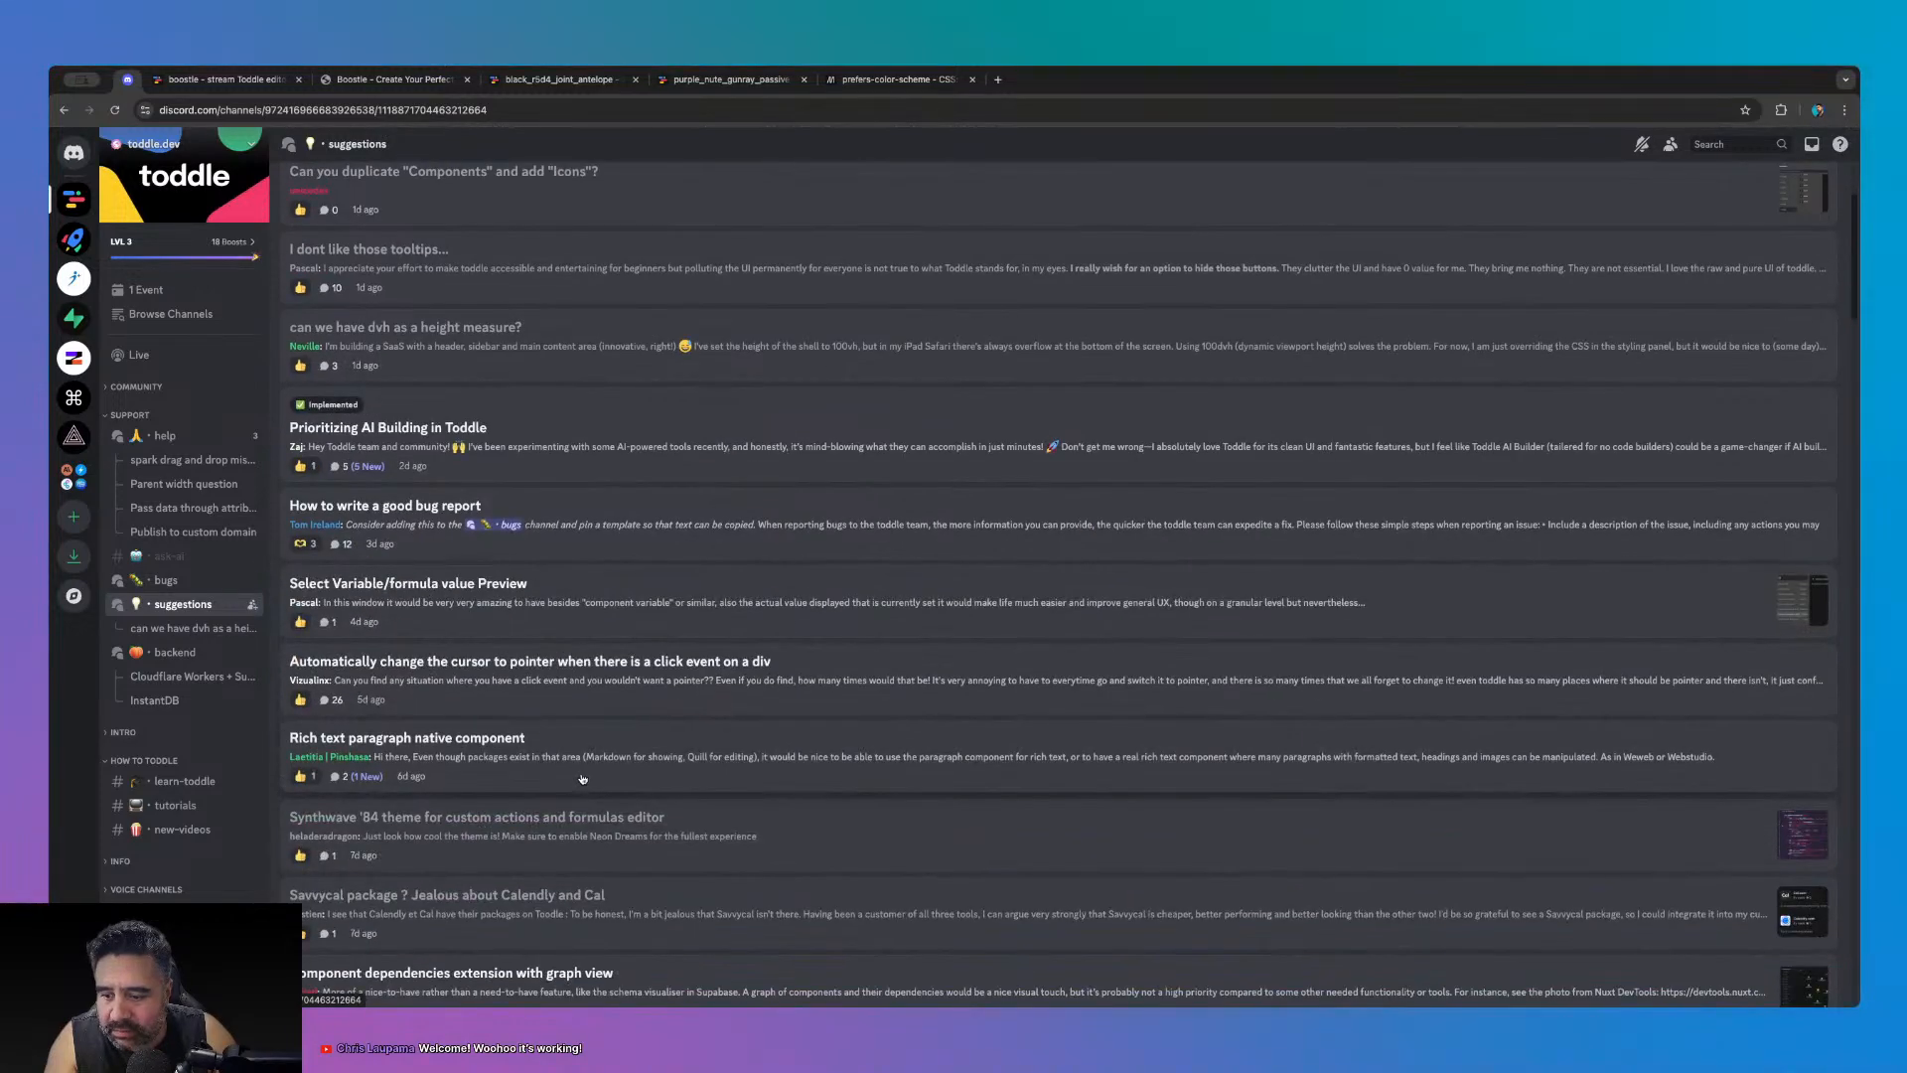
{"action": "scroll", "coordinate": [583, 779], "scroll_direction": "down", "scroll_amount": 4}
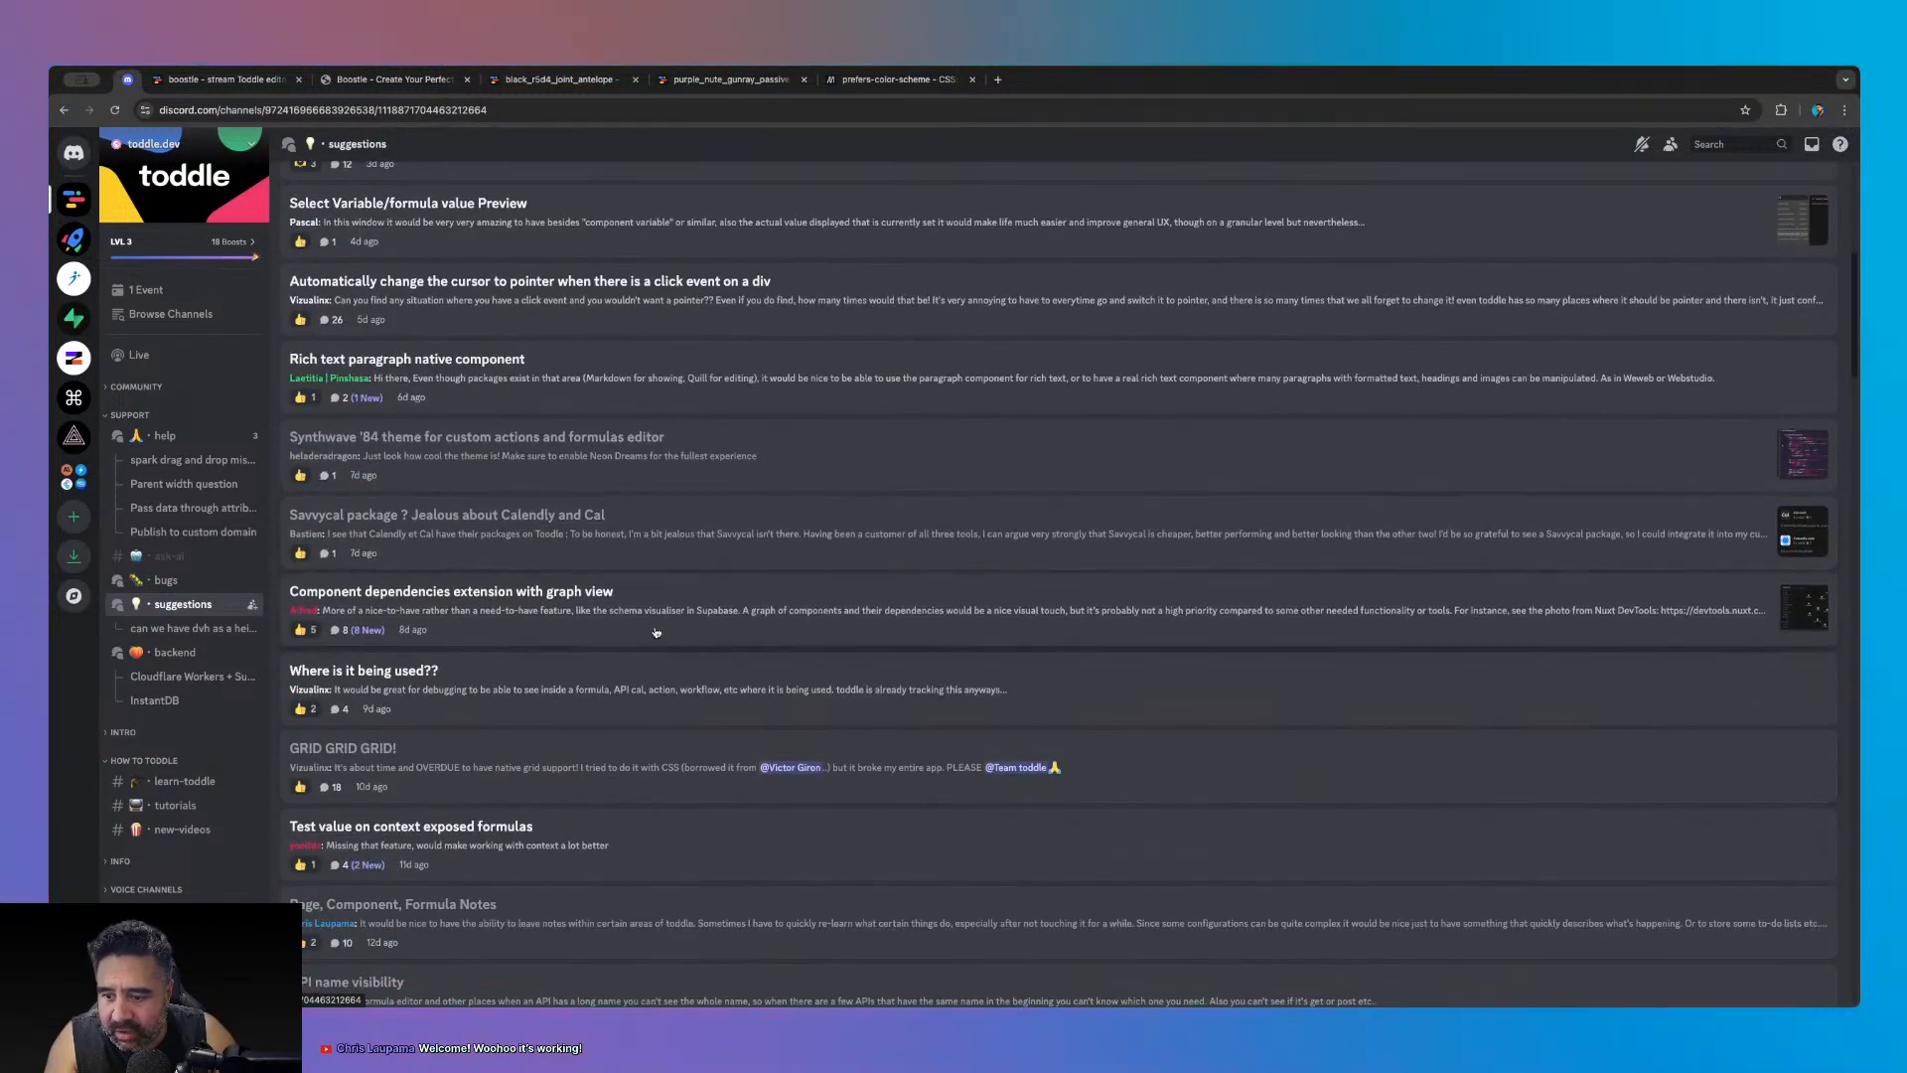
{"action": "scroll", "coordinate": [656, 632], "scroll_direction": "down", "scroll_amount": 3}
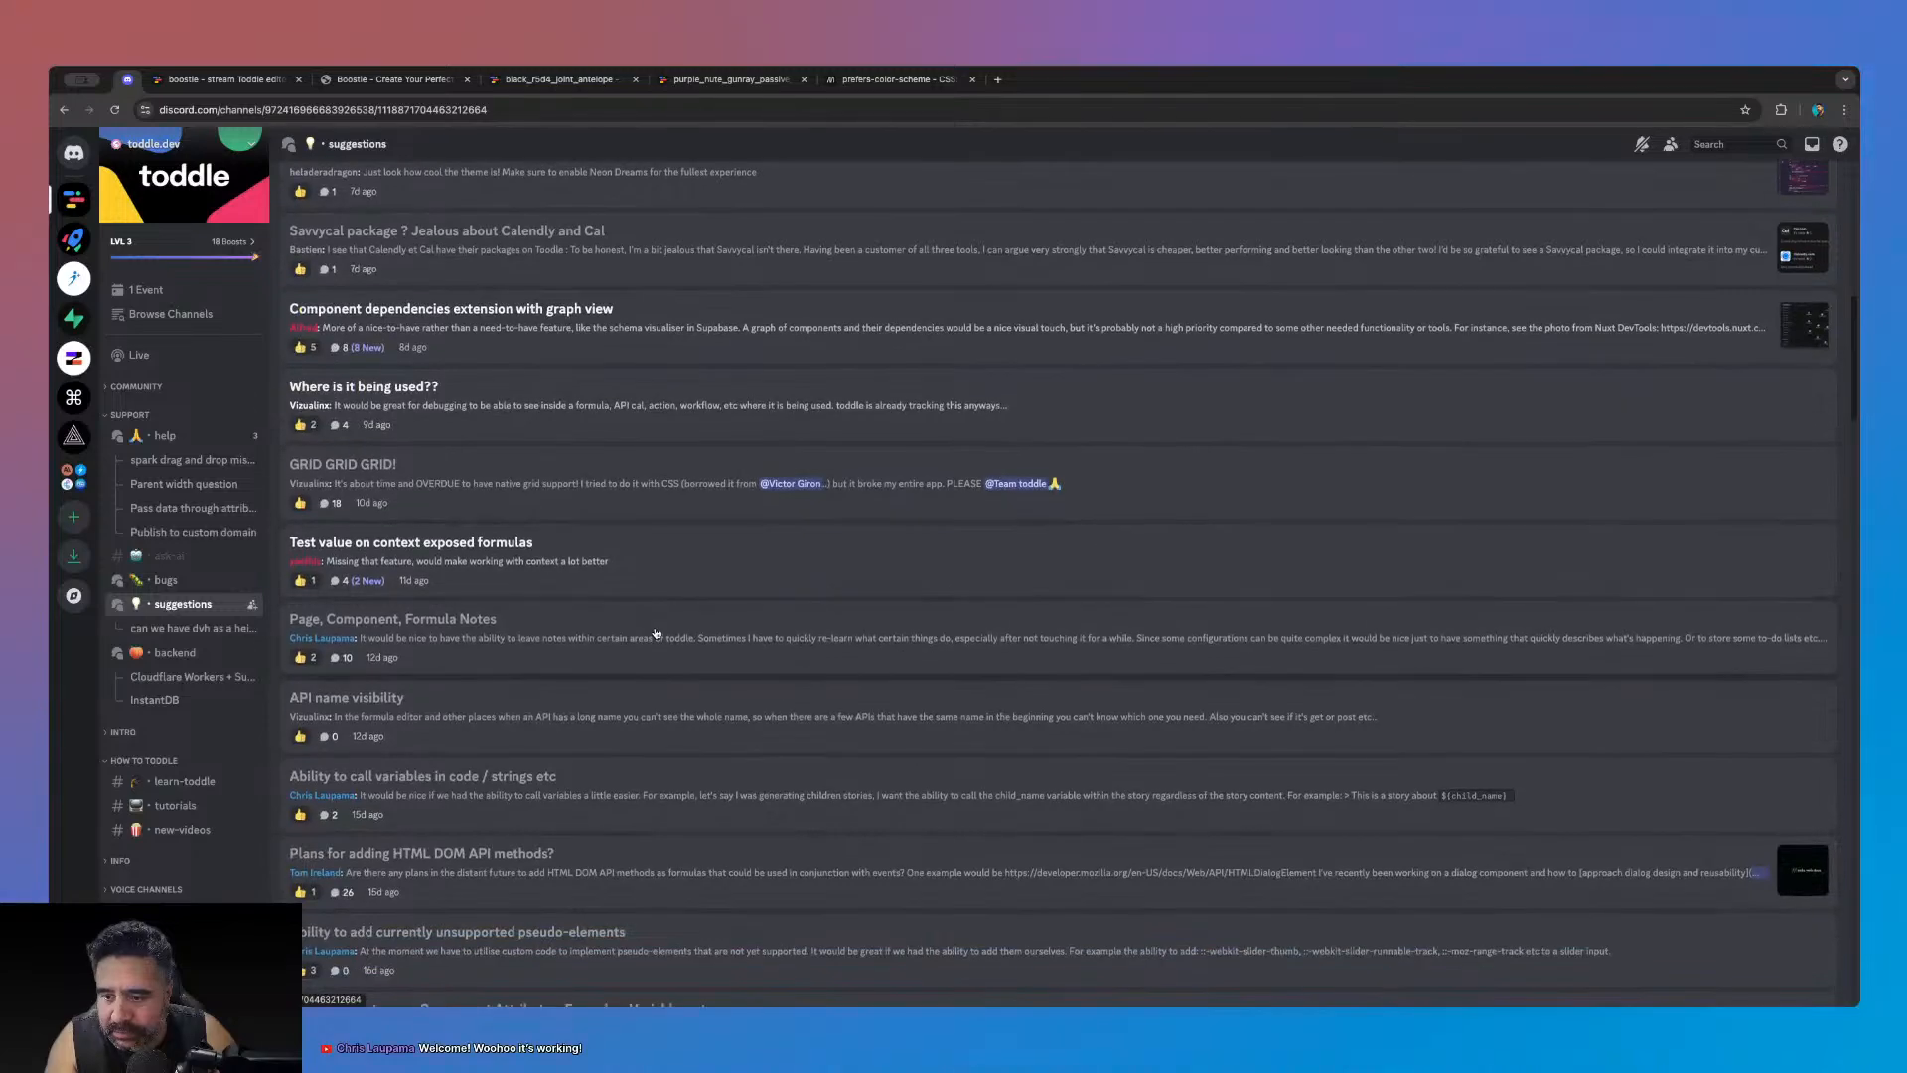
{"action": "scroll", "coordinate": [656, 632], "scroll_direction": "down", "scroll_amount": 2}
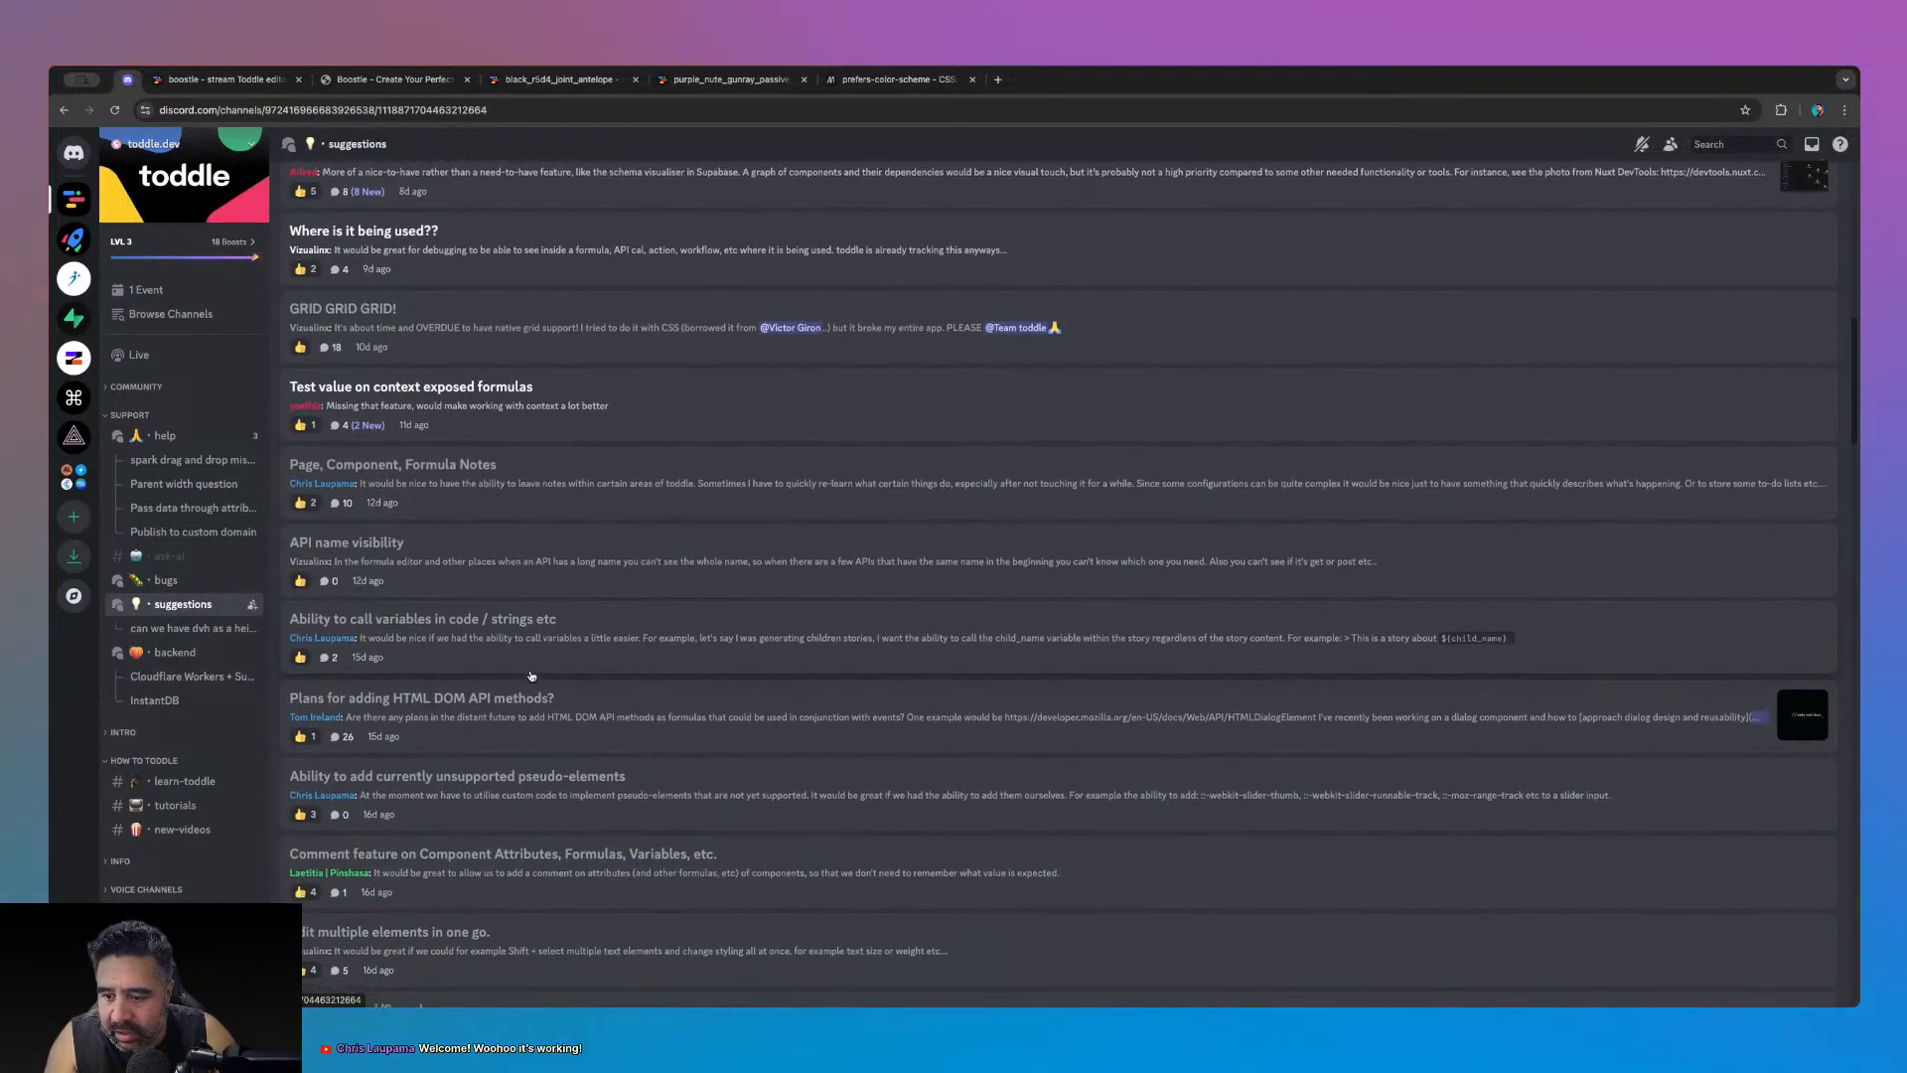
{"action": "scroll", "coordinate": [531, 676], "scroll_direction": "down", "scroll_amount": 1}
{"action": "scroll", "coordinate": [642, 759], "scroll_direction": "down", "scroll_amount": 4}
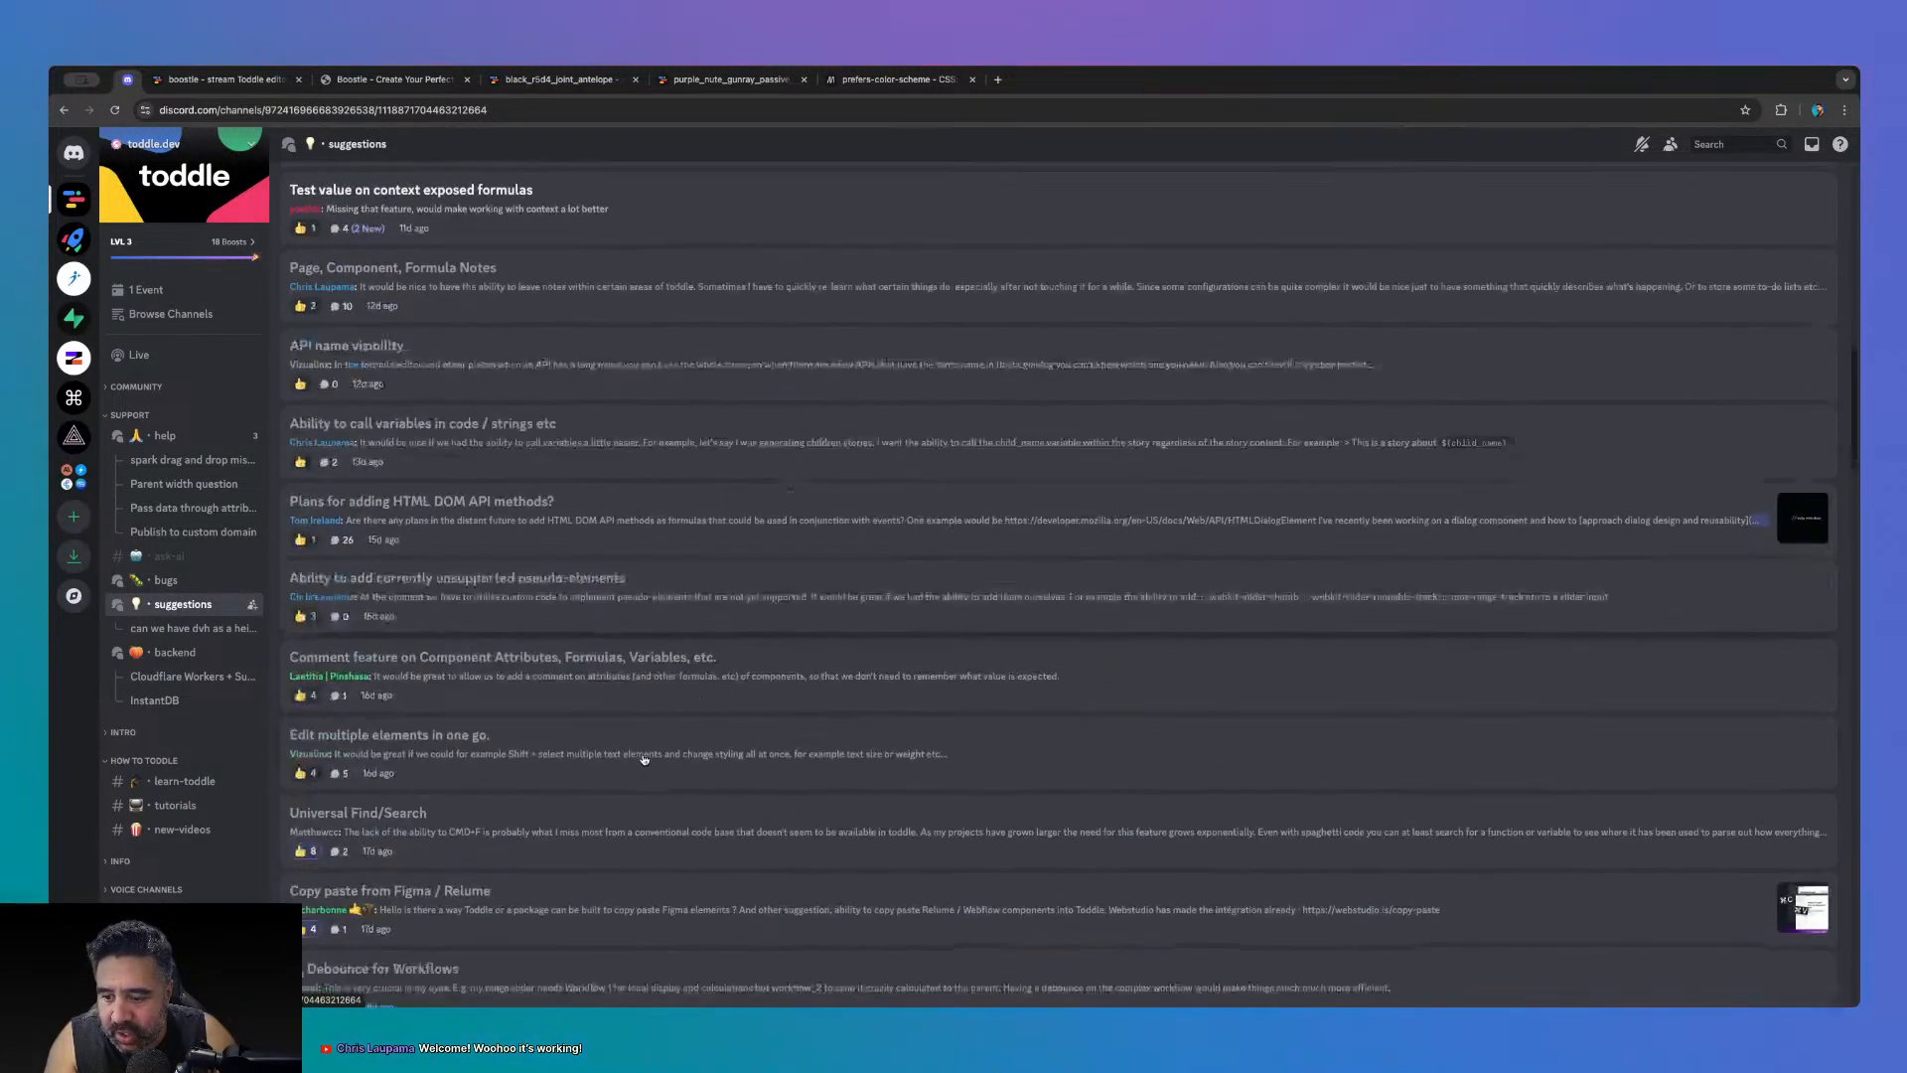
{"action": "scroll", "coordinate": [643, 760], "scroll_direction": "down", "scroll_amount": 5}
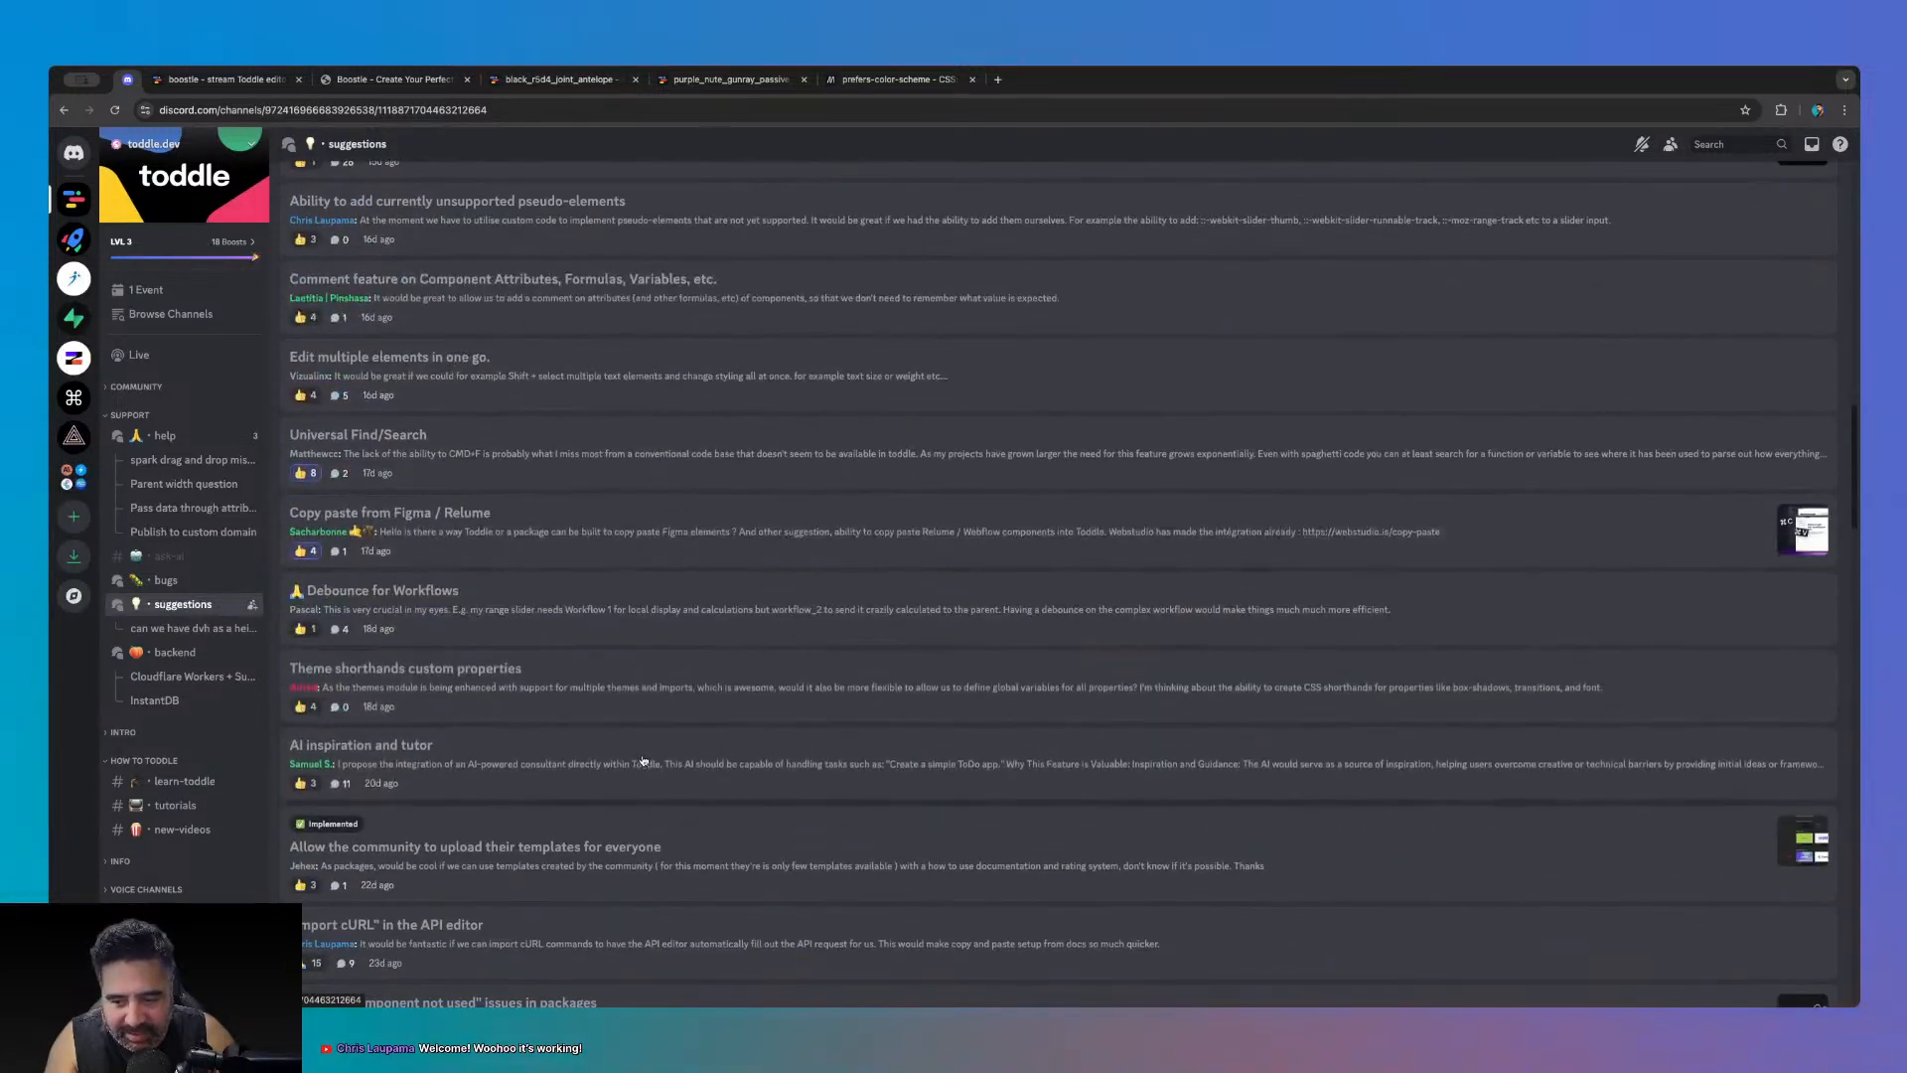
{"action": "scroll", "coordinate": [527, 757], "scroll_direction": "up", "scroll_amount": 10}
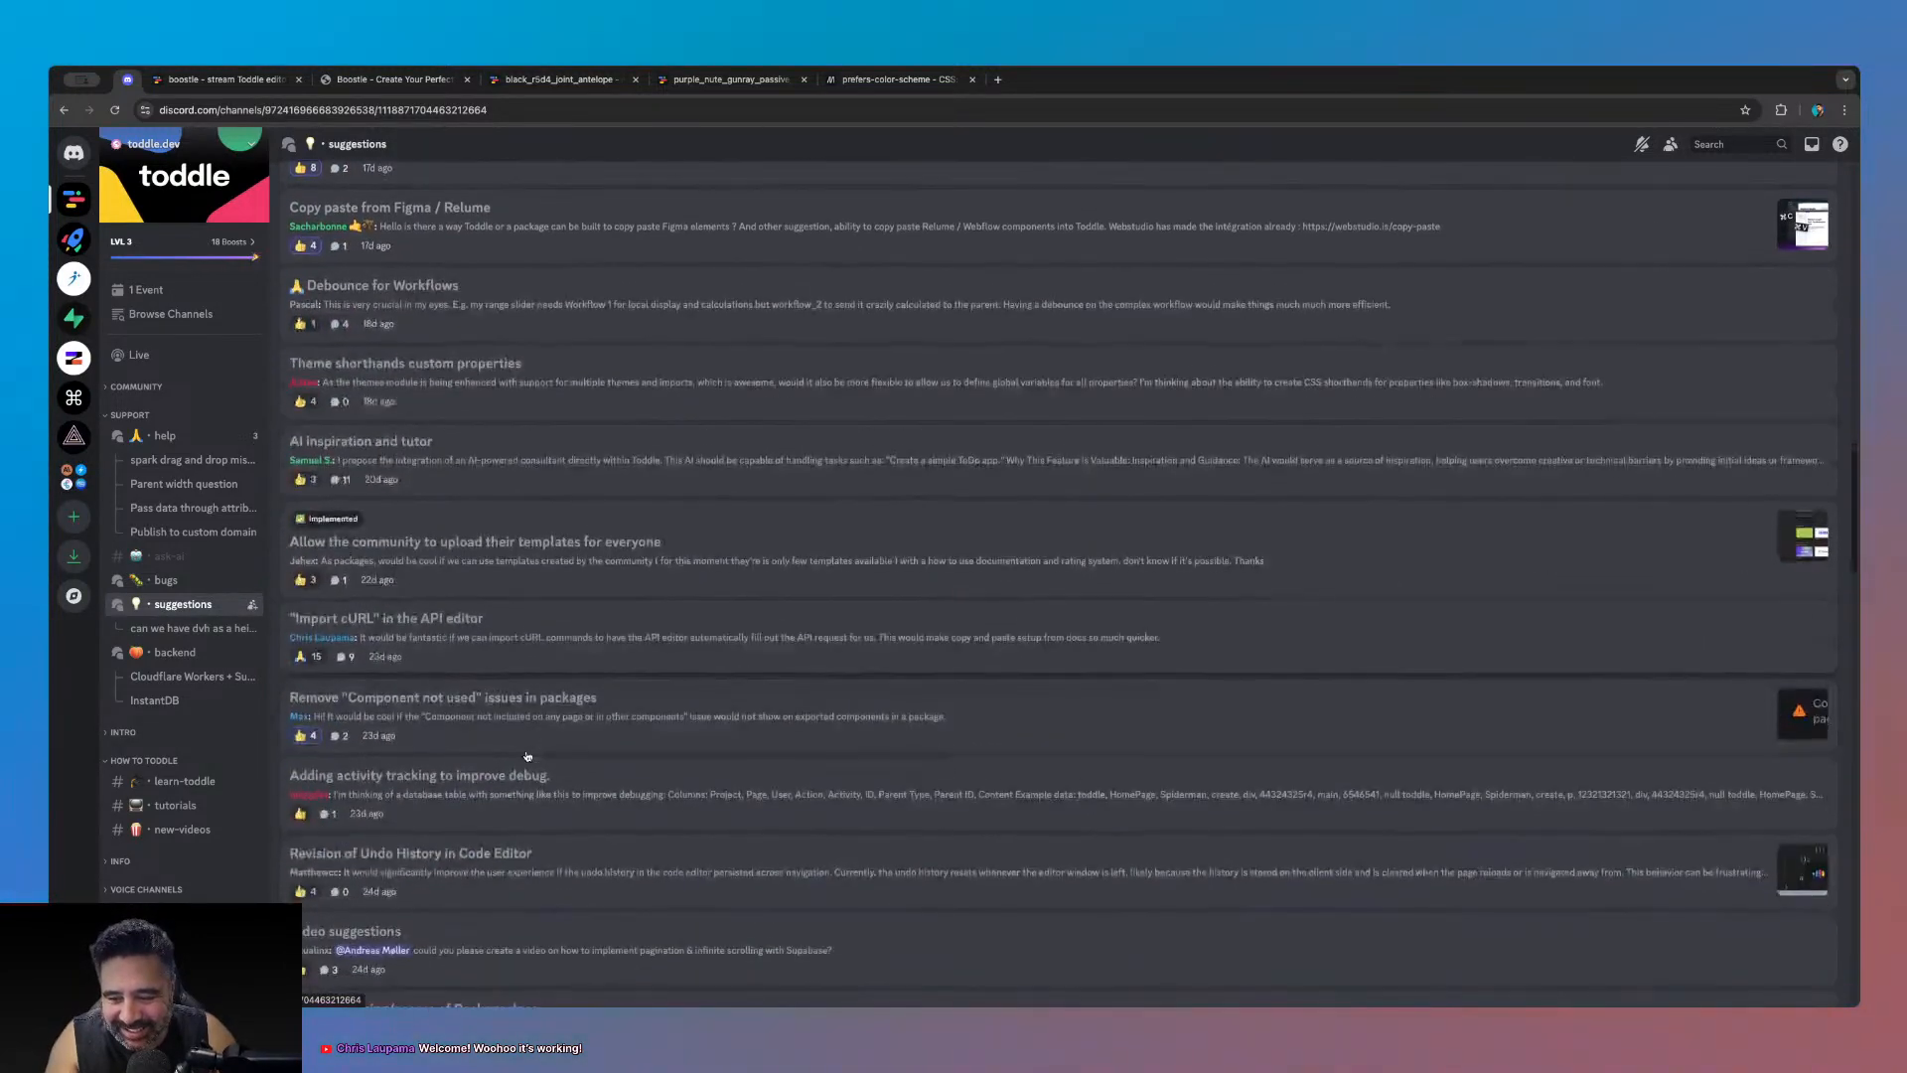
{"action": "left_click", "coordinate": [656, 199]}
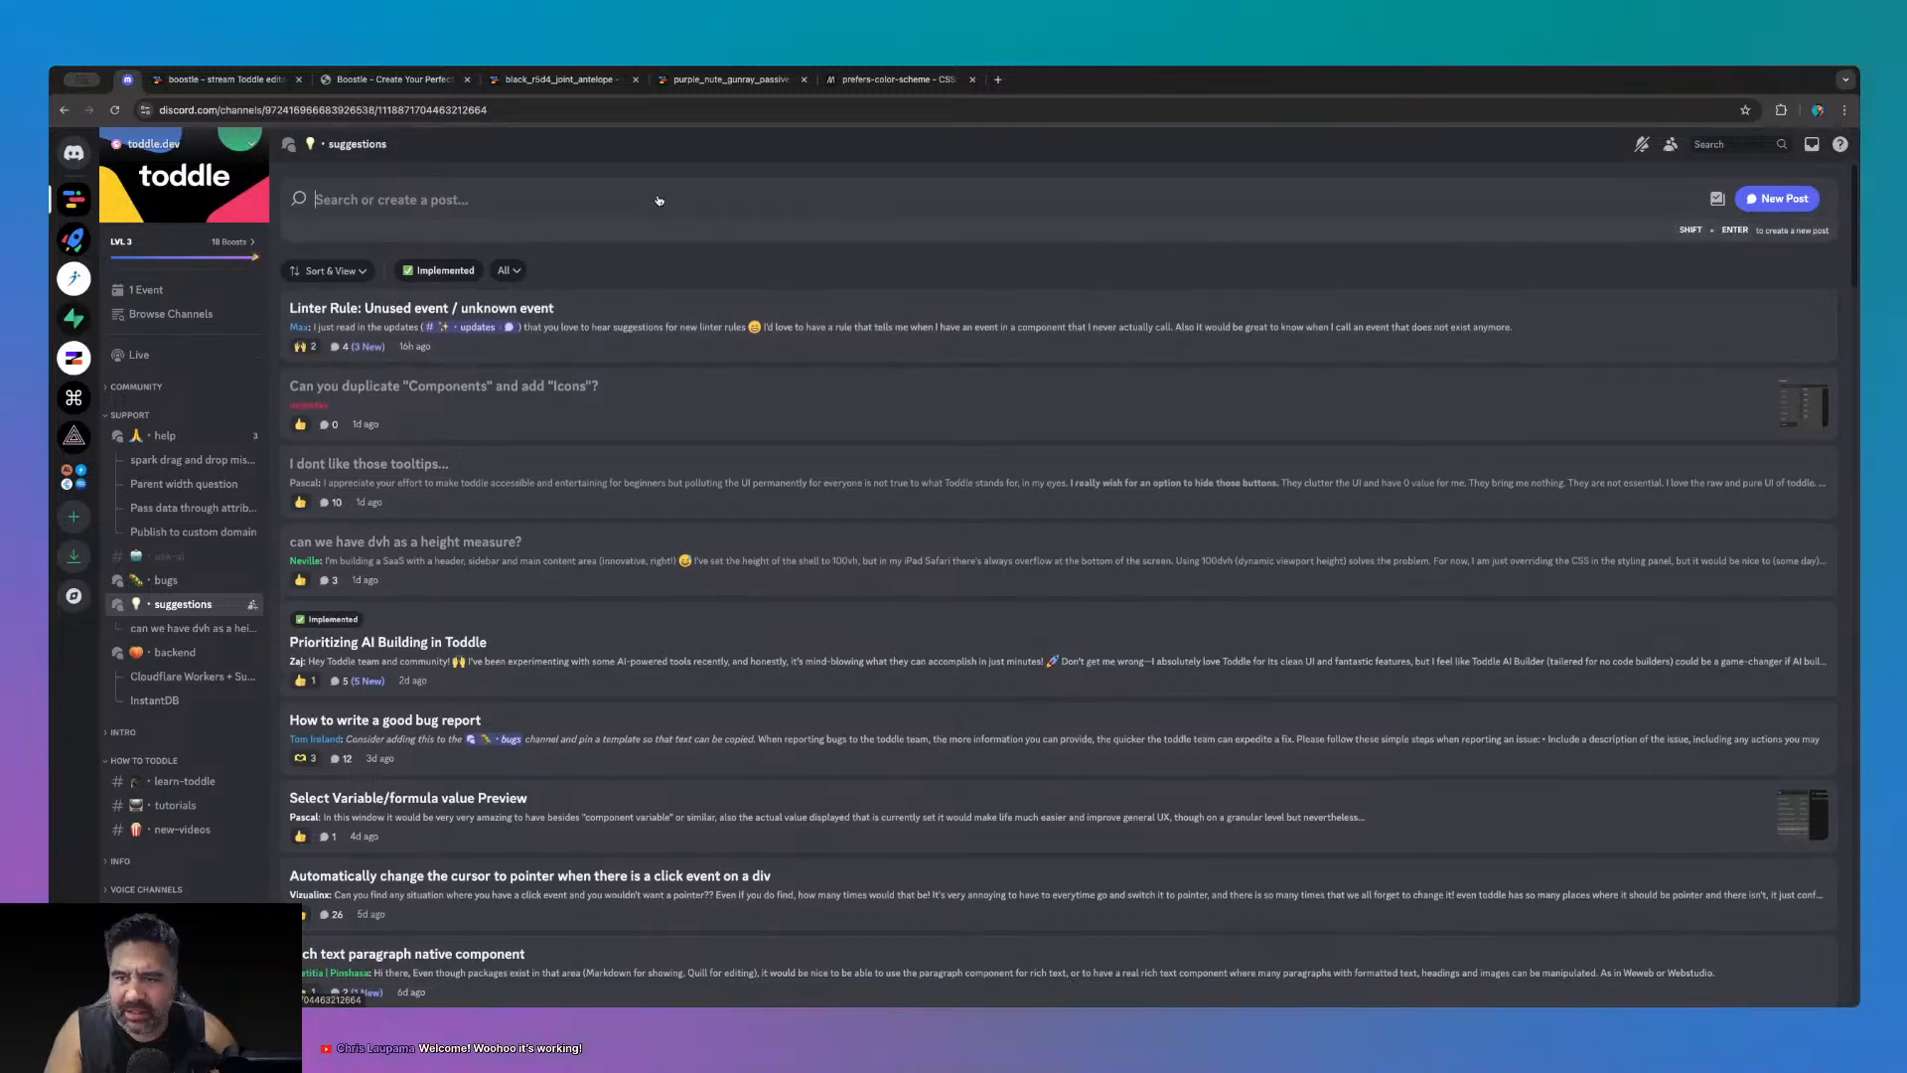
- Search the suggestions for 'color' and thumbs-up the Color/Style Formulas thread
{"action": "type", "text": "color"}
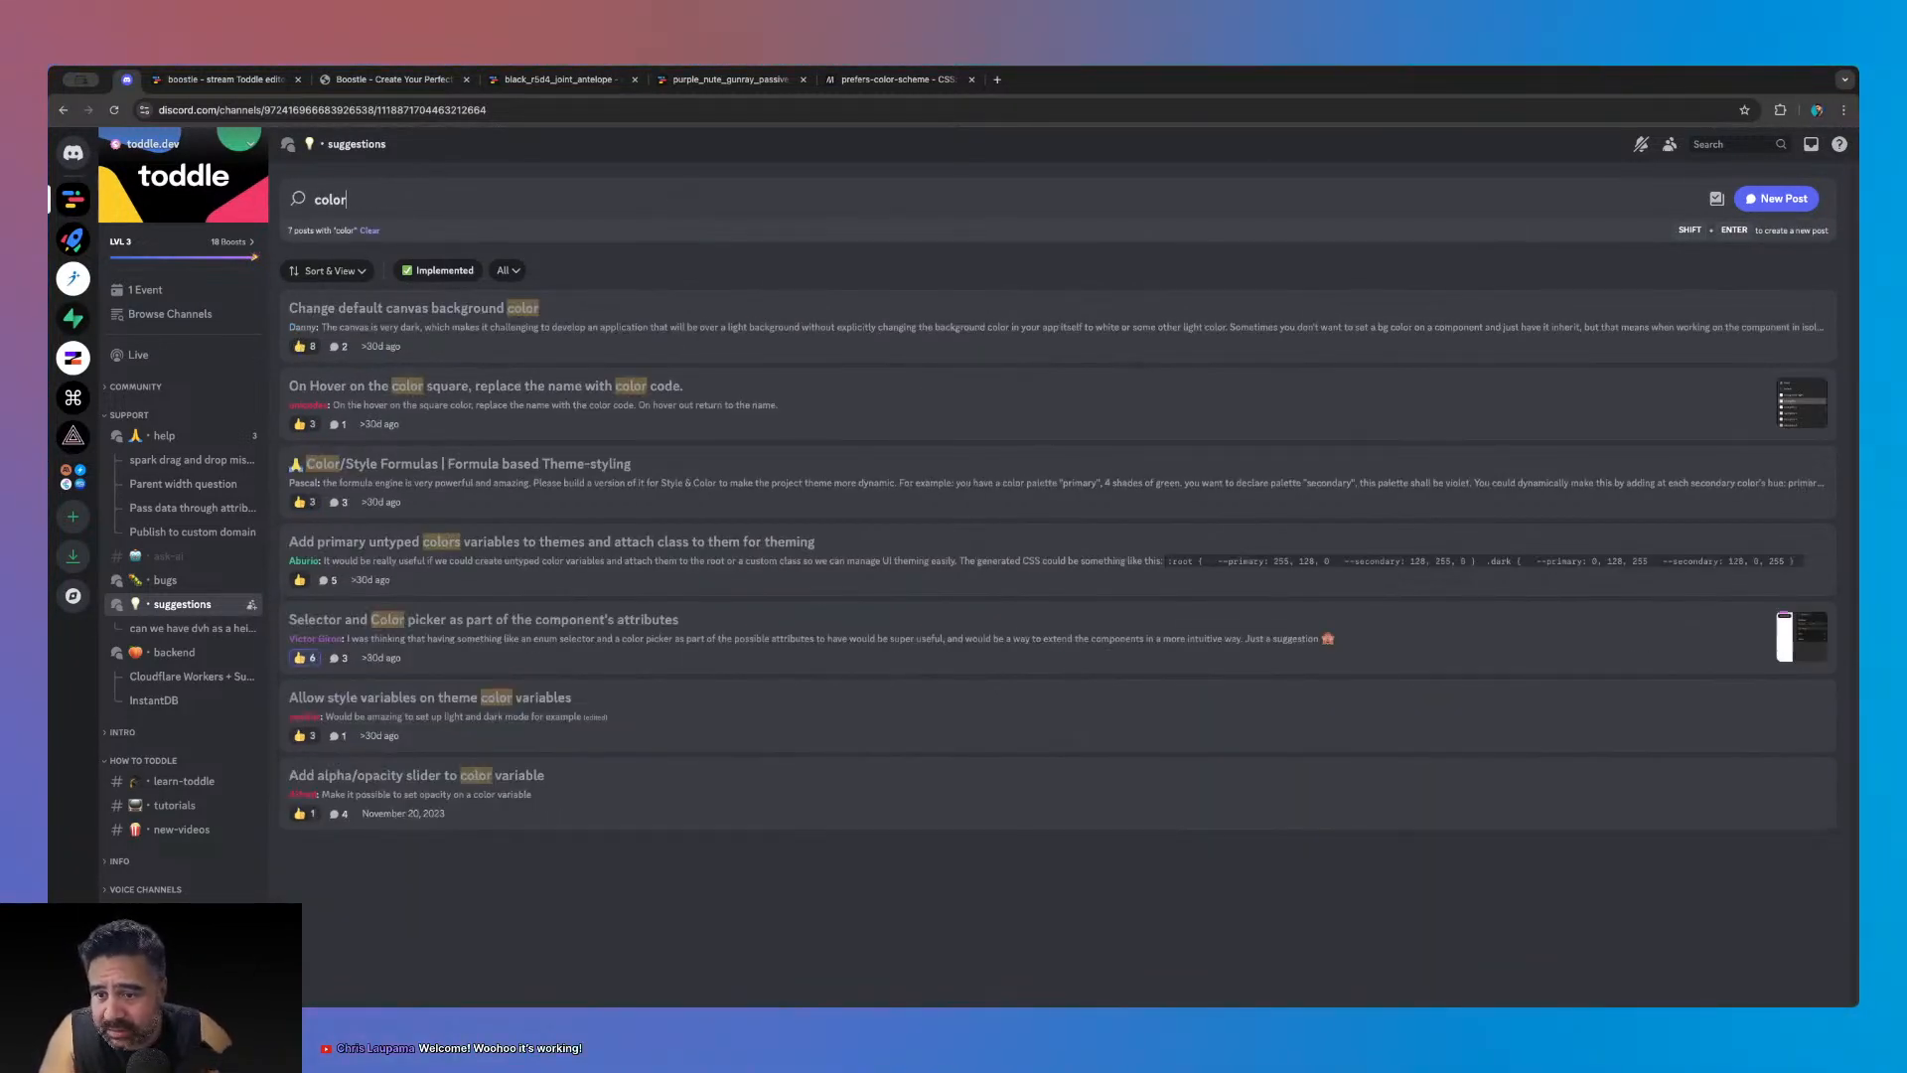
{"action": "left_click", "coordinate": [396, 488]}
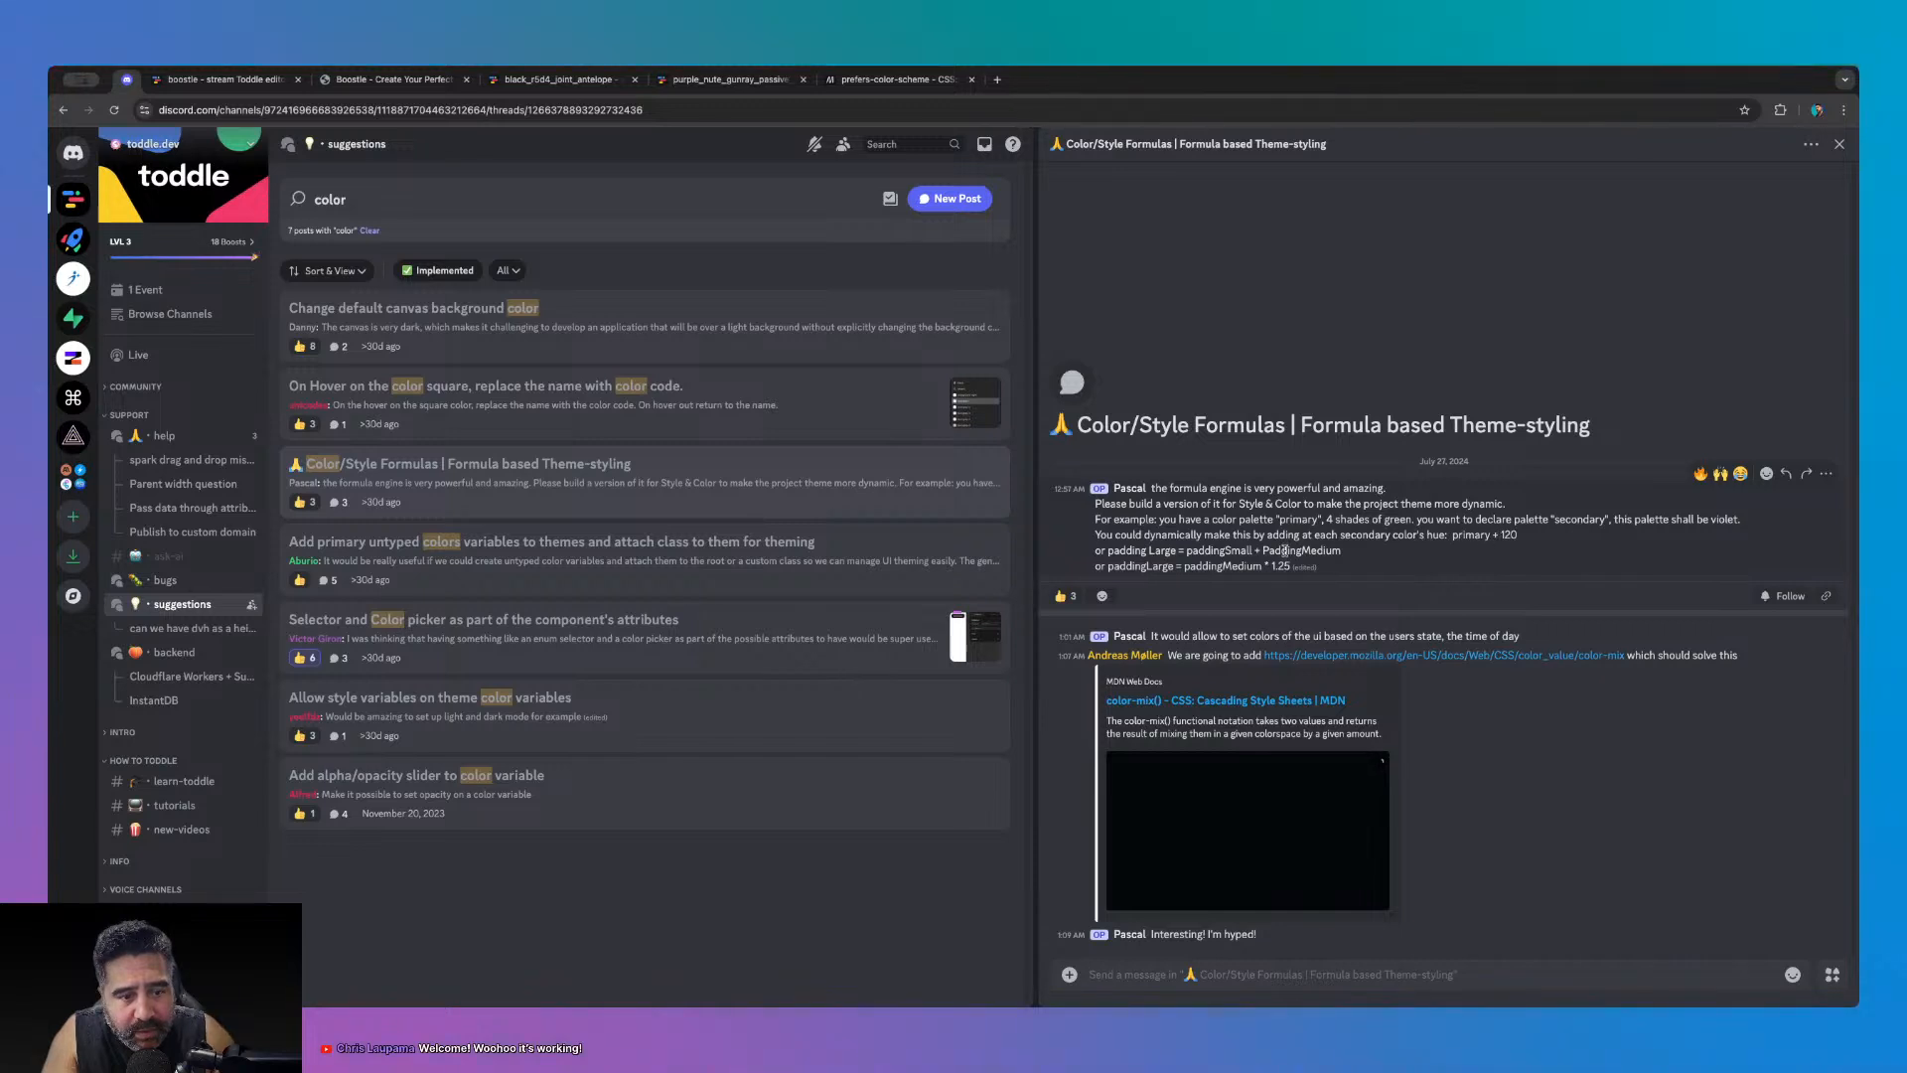
{"action": "left_click", "coordinate": [1072, 596]}
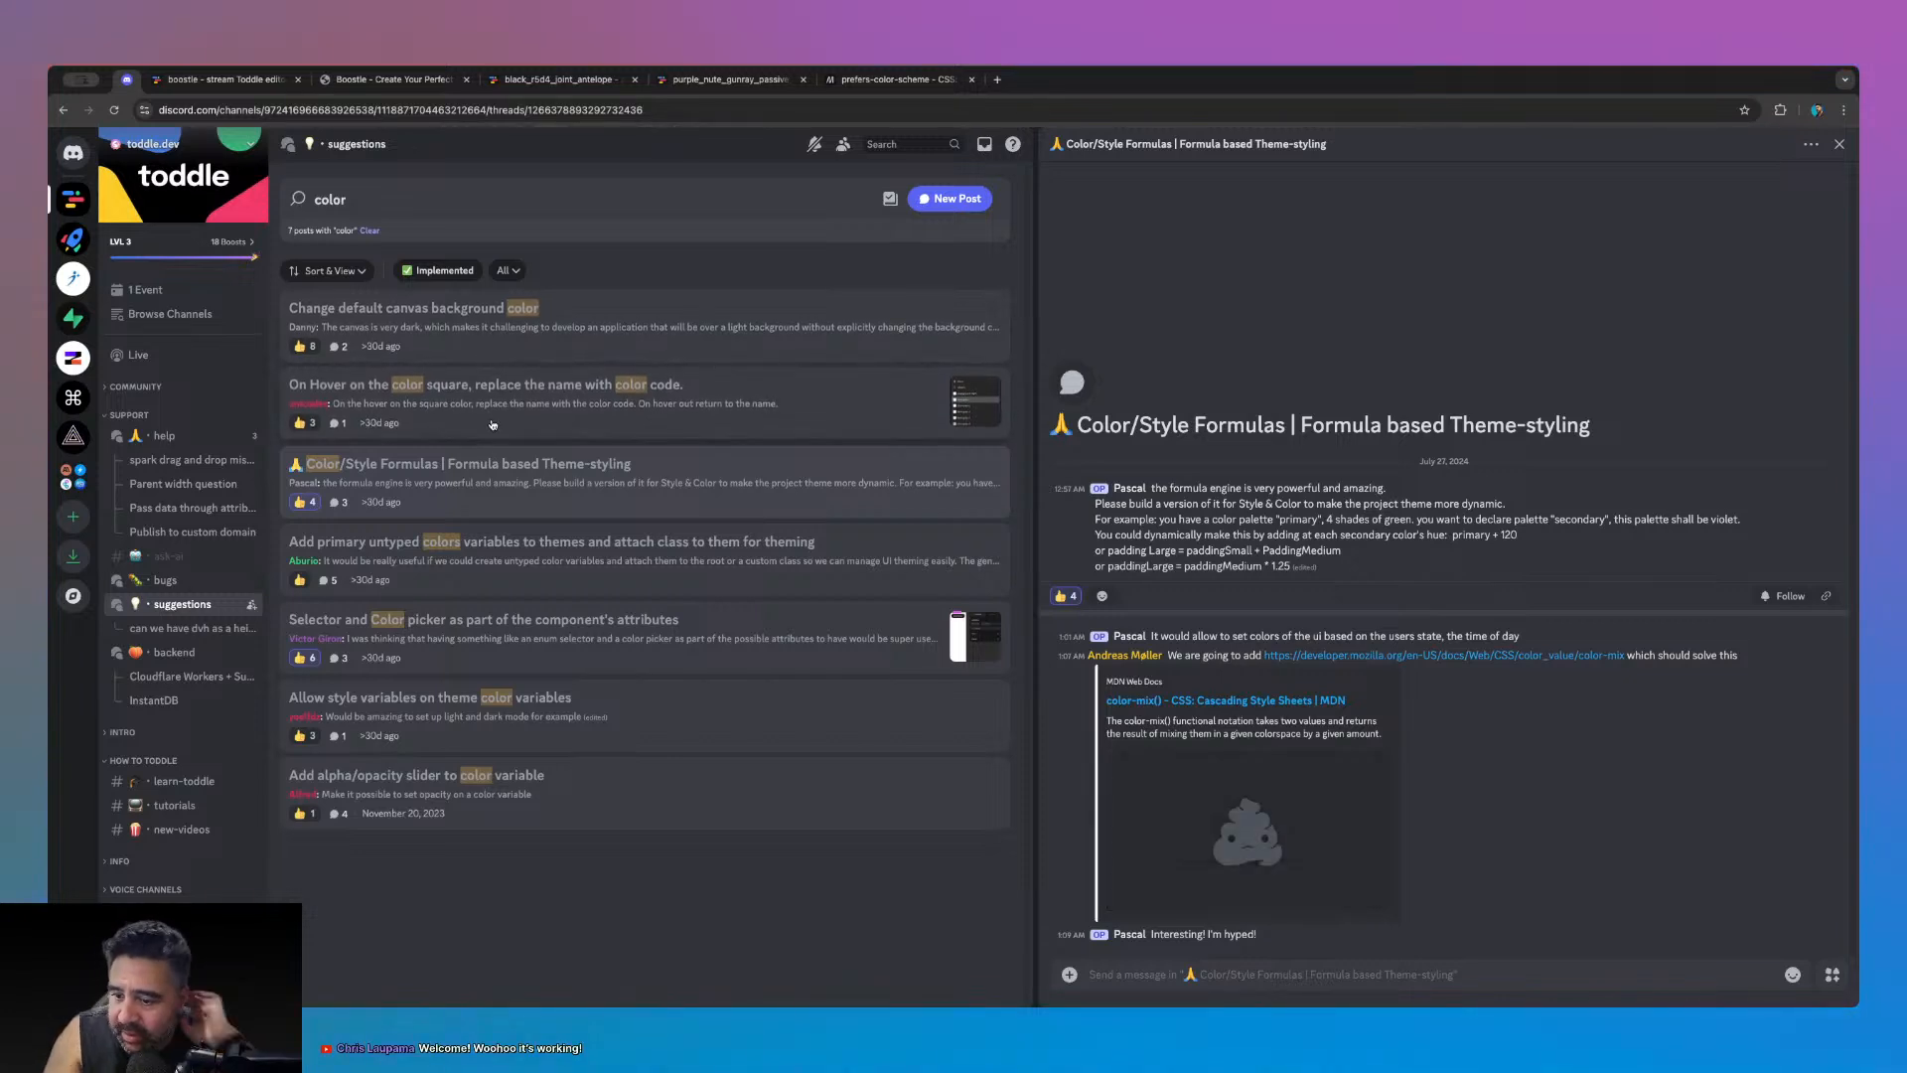
- Search for 'colour' and thumbs-up the Import colour palette JSON, Gradient colour for background and default canvas colour suggestions
{"action": "left_click", "coordinate": [393, 208]}
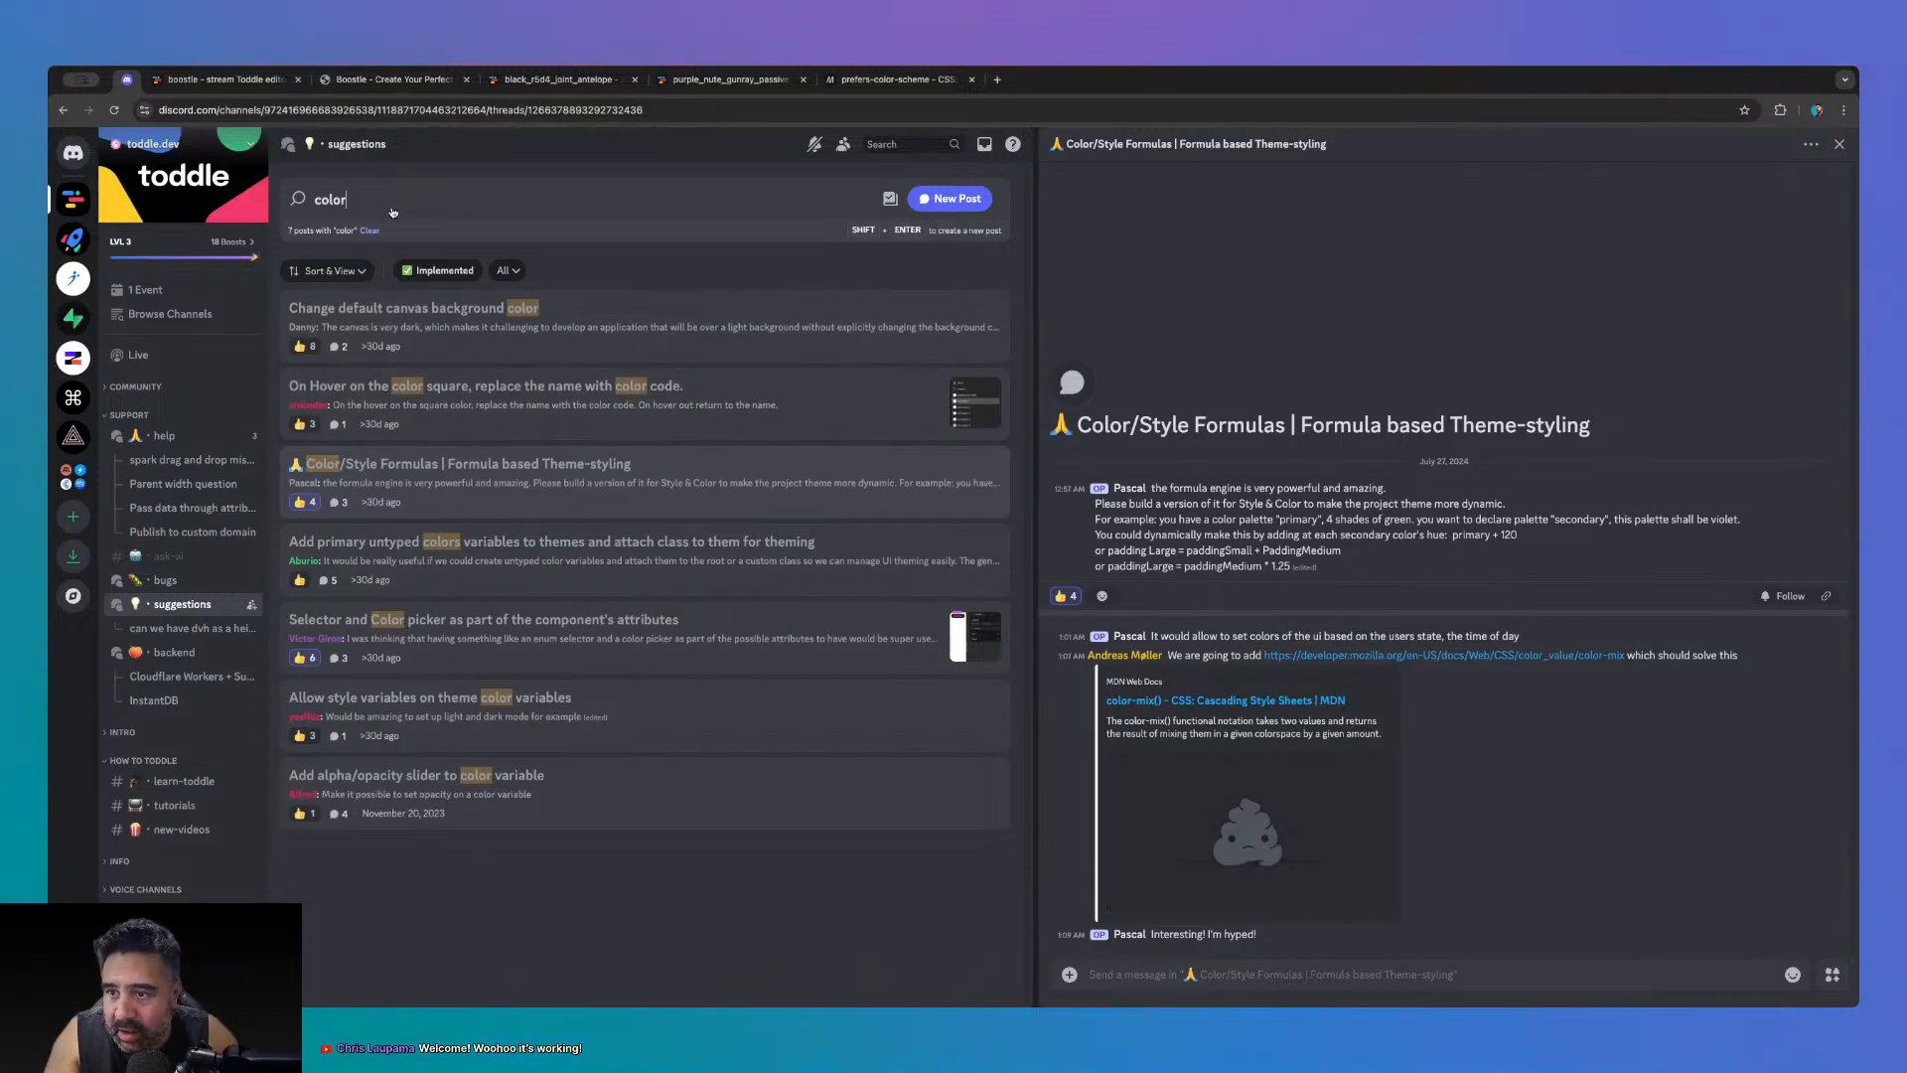
{"action": "key", "text": "BackSpace"}
{"action": "type", "text": "ur"}
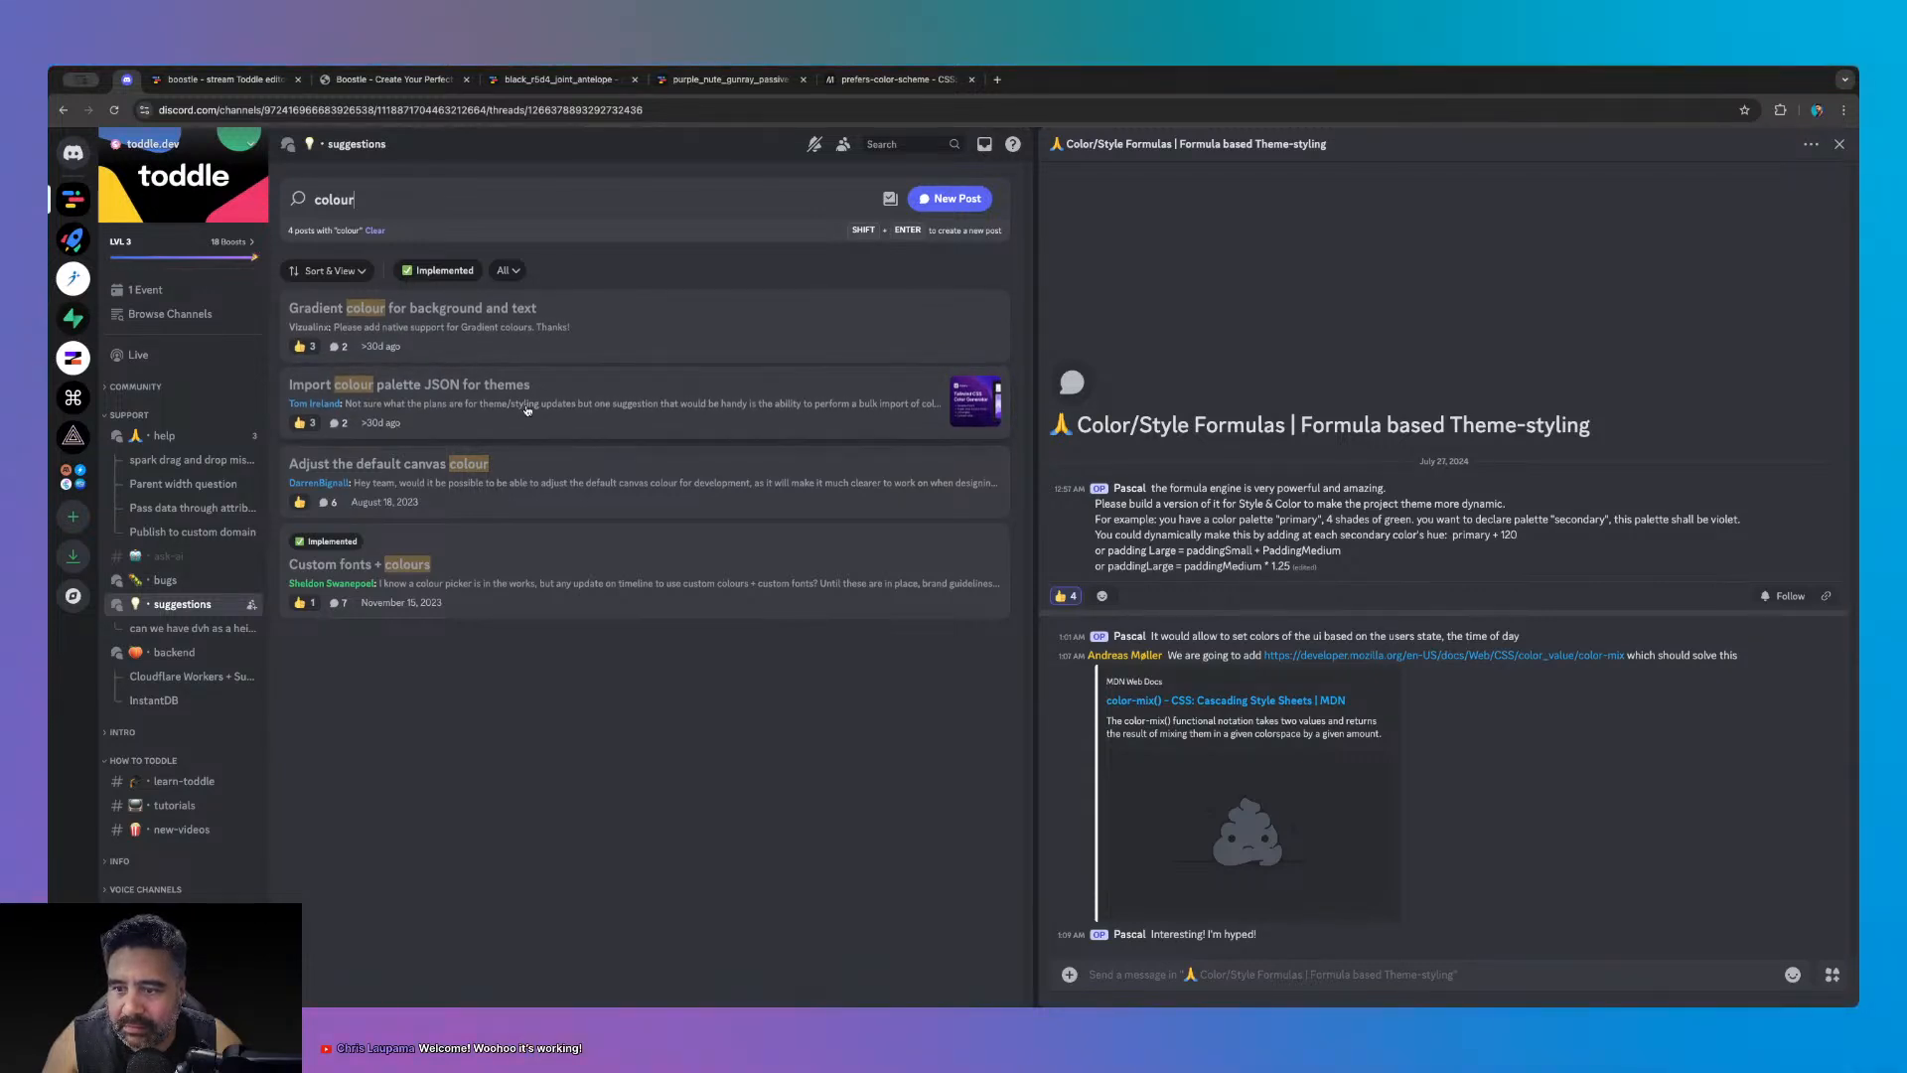
{"action": "left_click", "coordinate": [318, 424]}
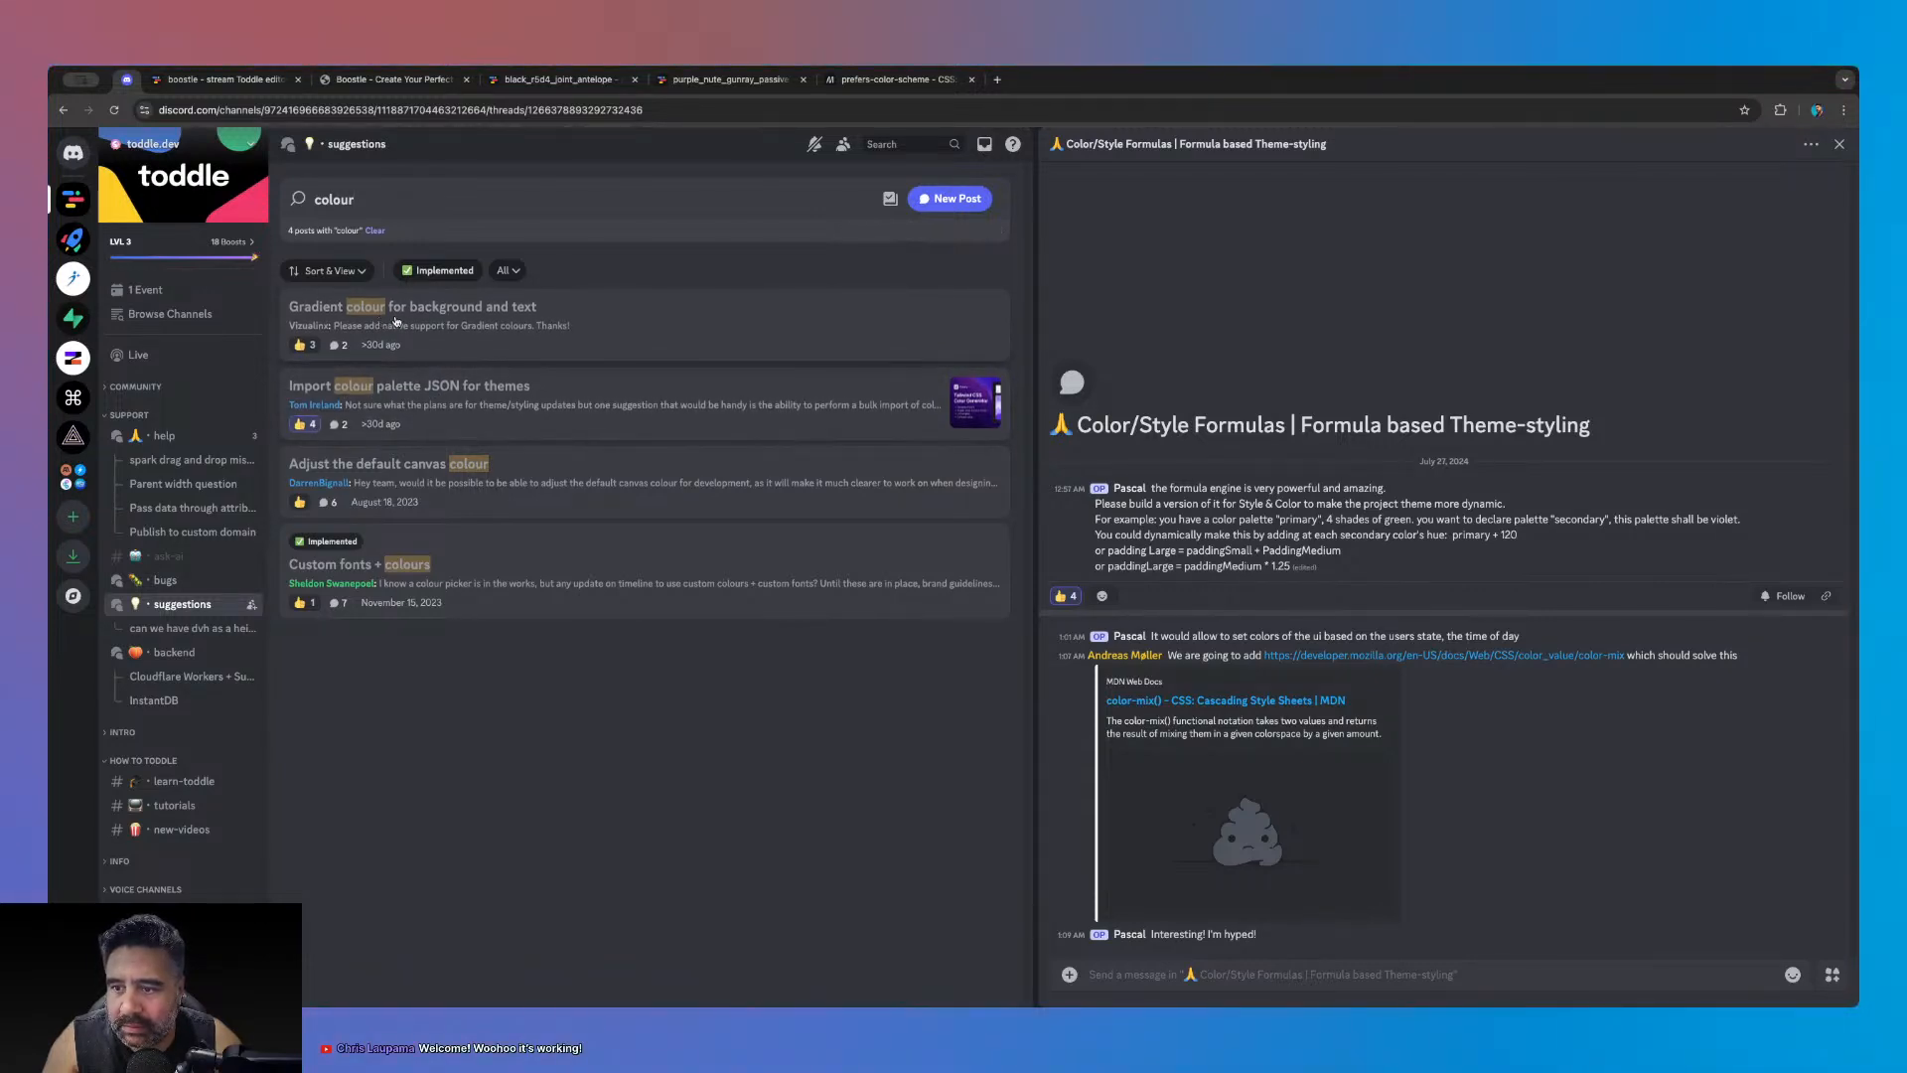
{"action": "left_click", "coordinate": [314, 346]}
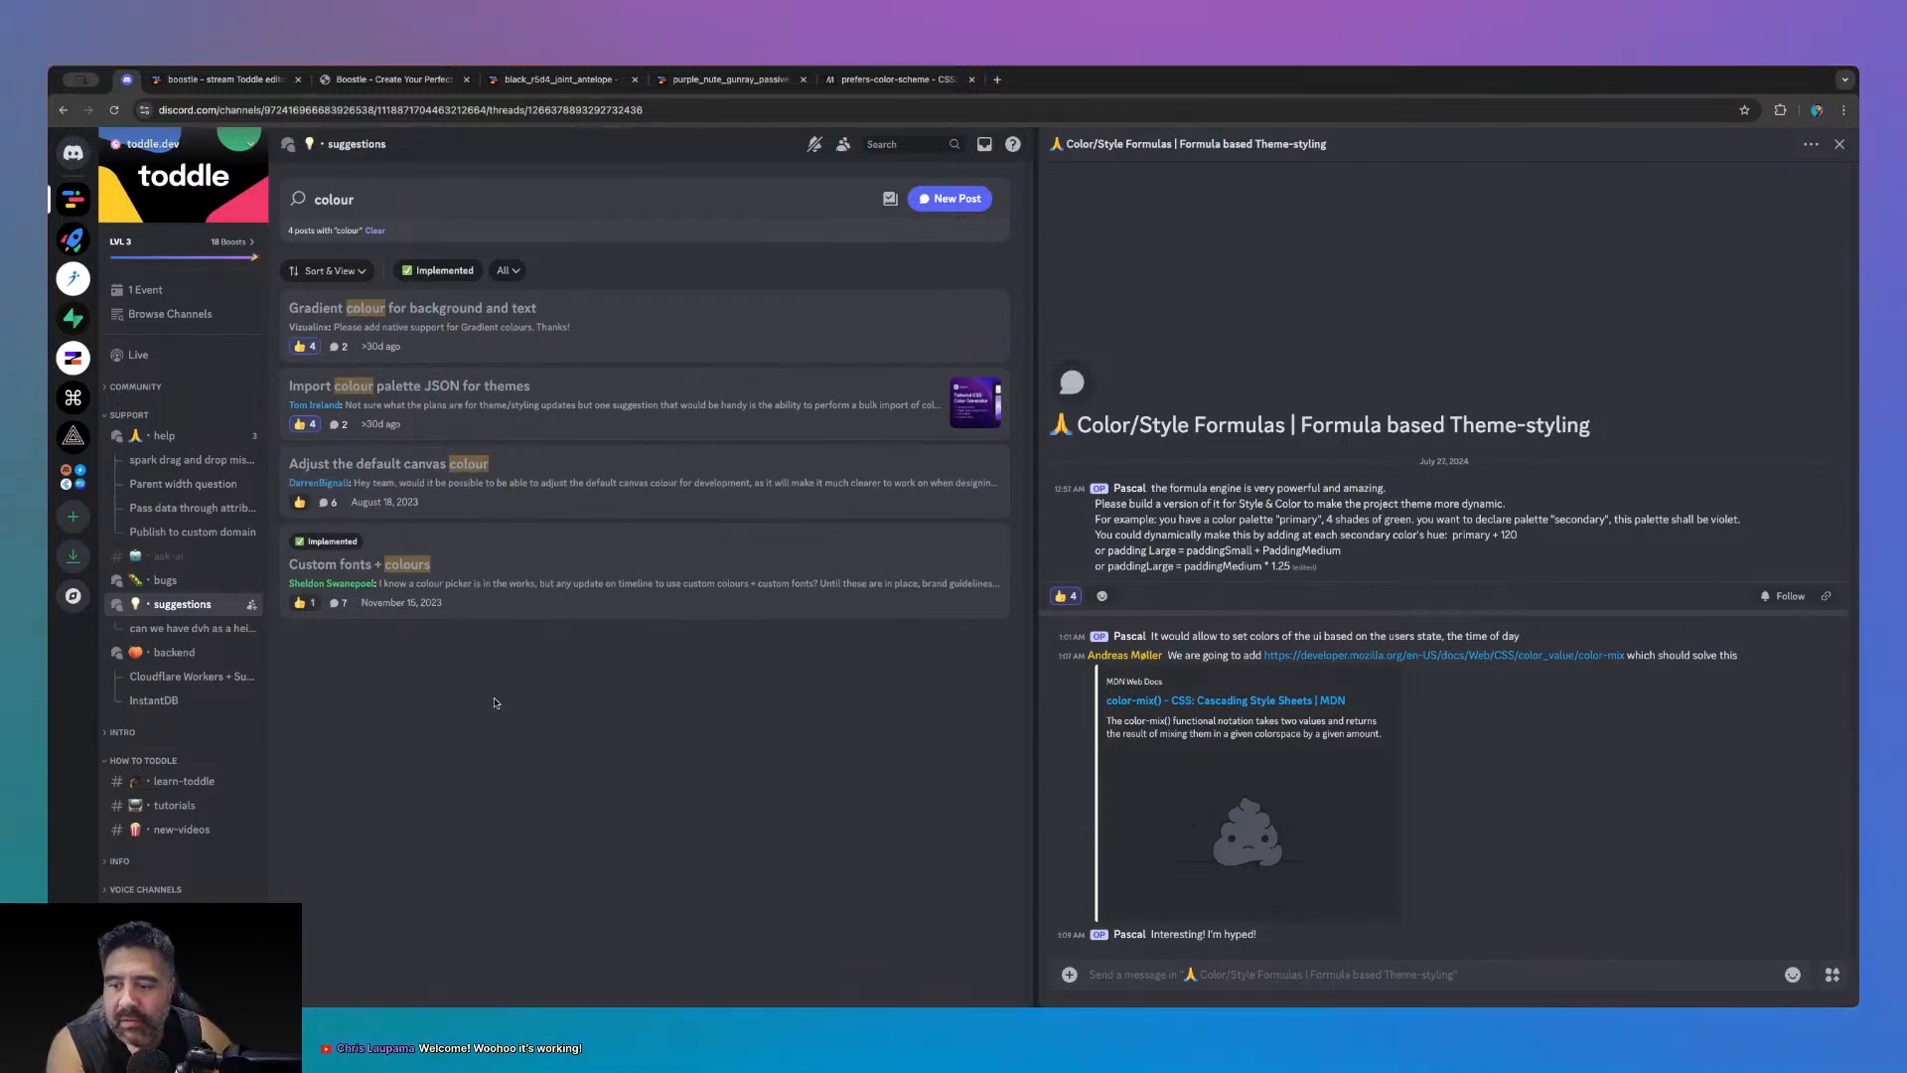
{"action": "left_click", "coordinate": [301, 502]}
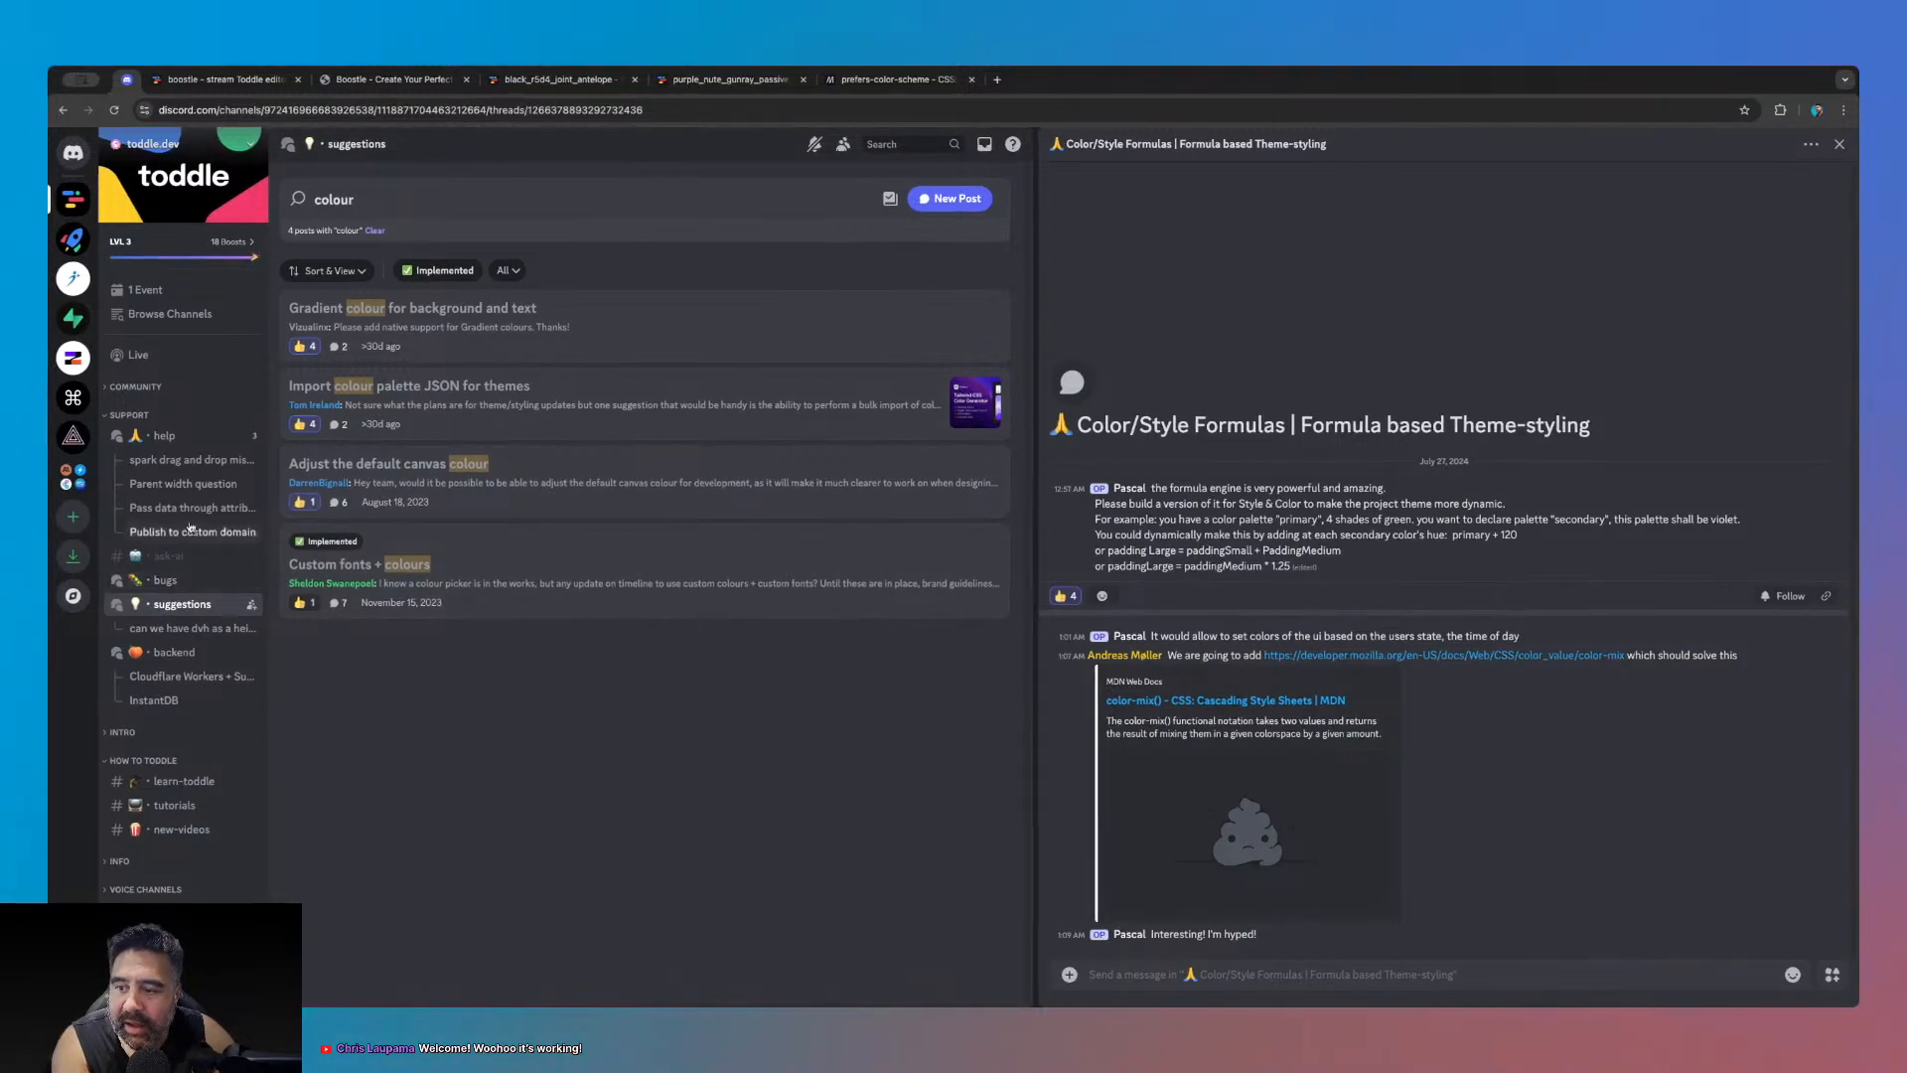
- Return to the toddle editor and open the Boostle project's Assistant page
{"action": "left_click", "coordinate": [246, 81]}
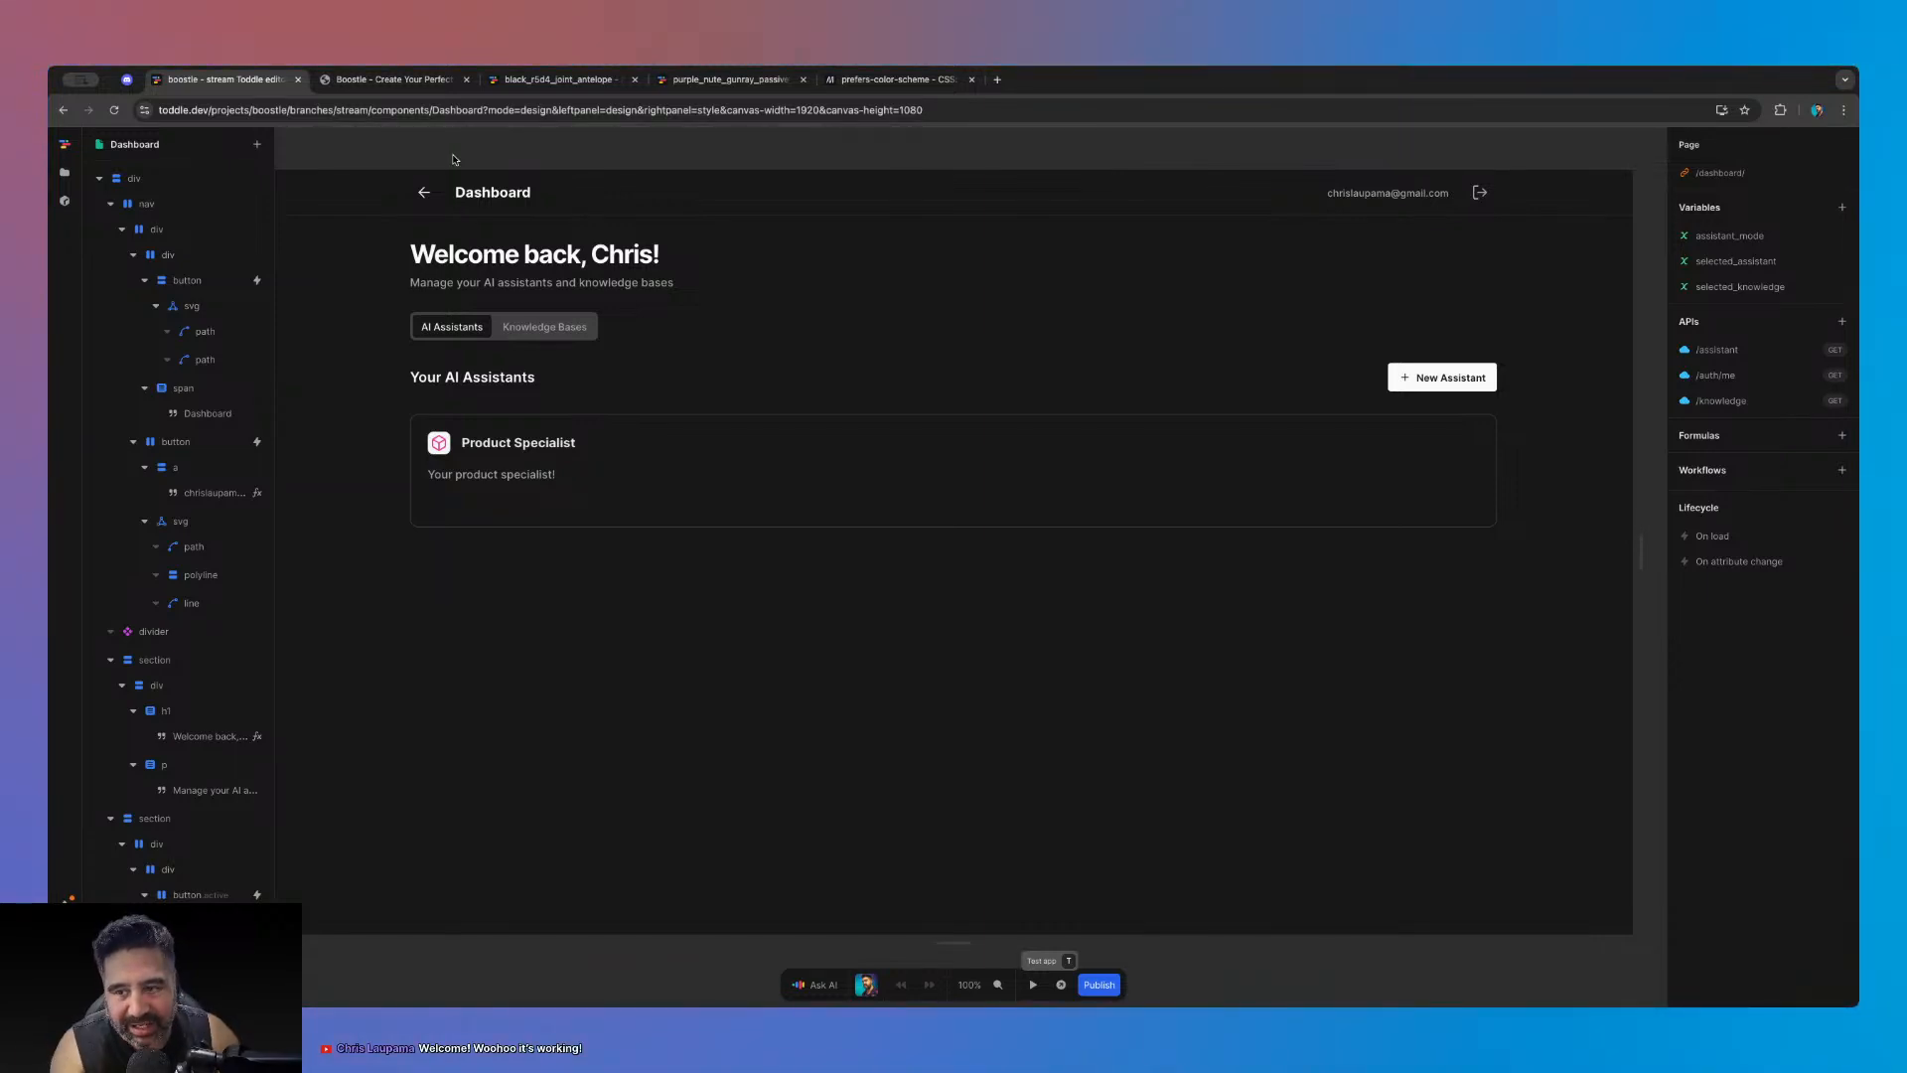
{"action": "left_click", "coordinate": [64, 172]}
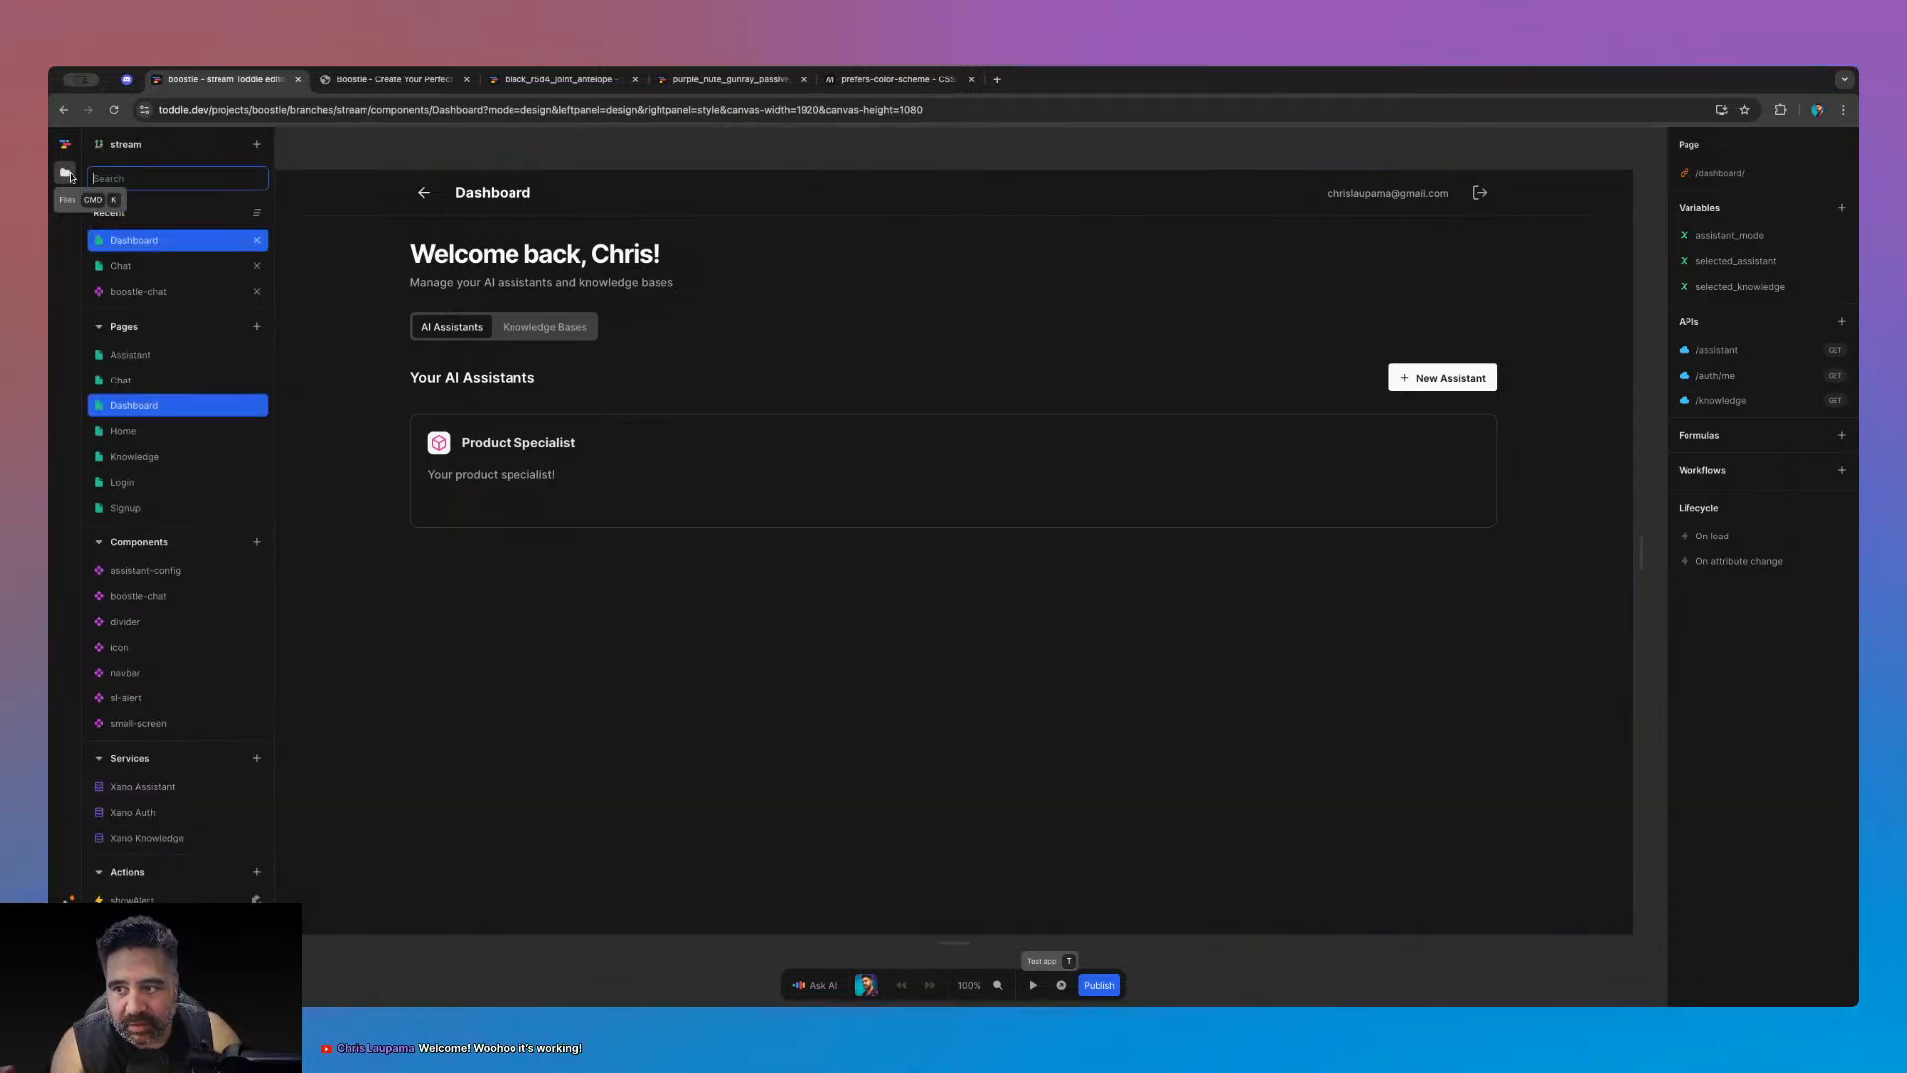
{"action": "left_click", "coordinate": [183, 356]}
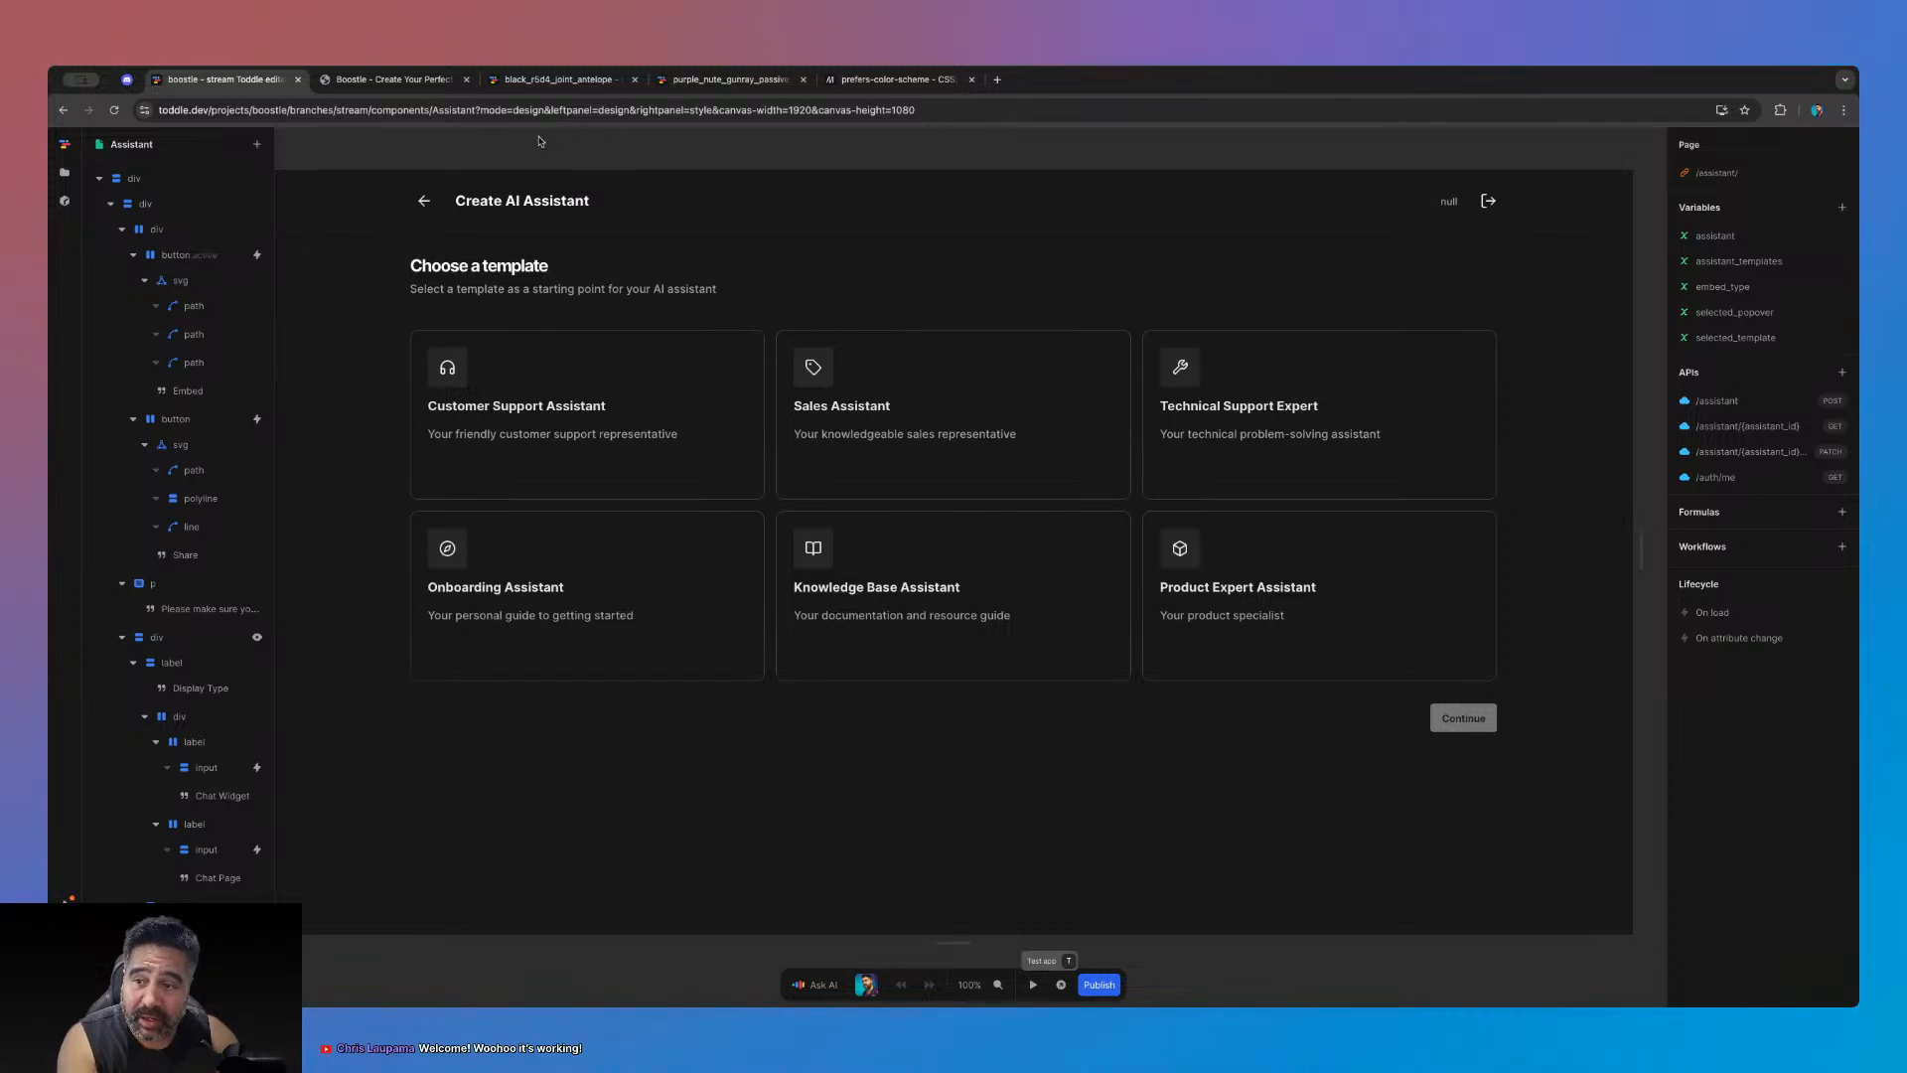
- Open the assistant-config component and select its Company Name input
{"action": "left_click", "coordinate": [64, 172]}
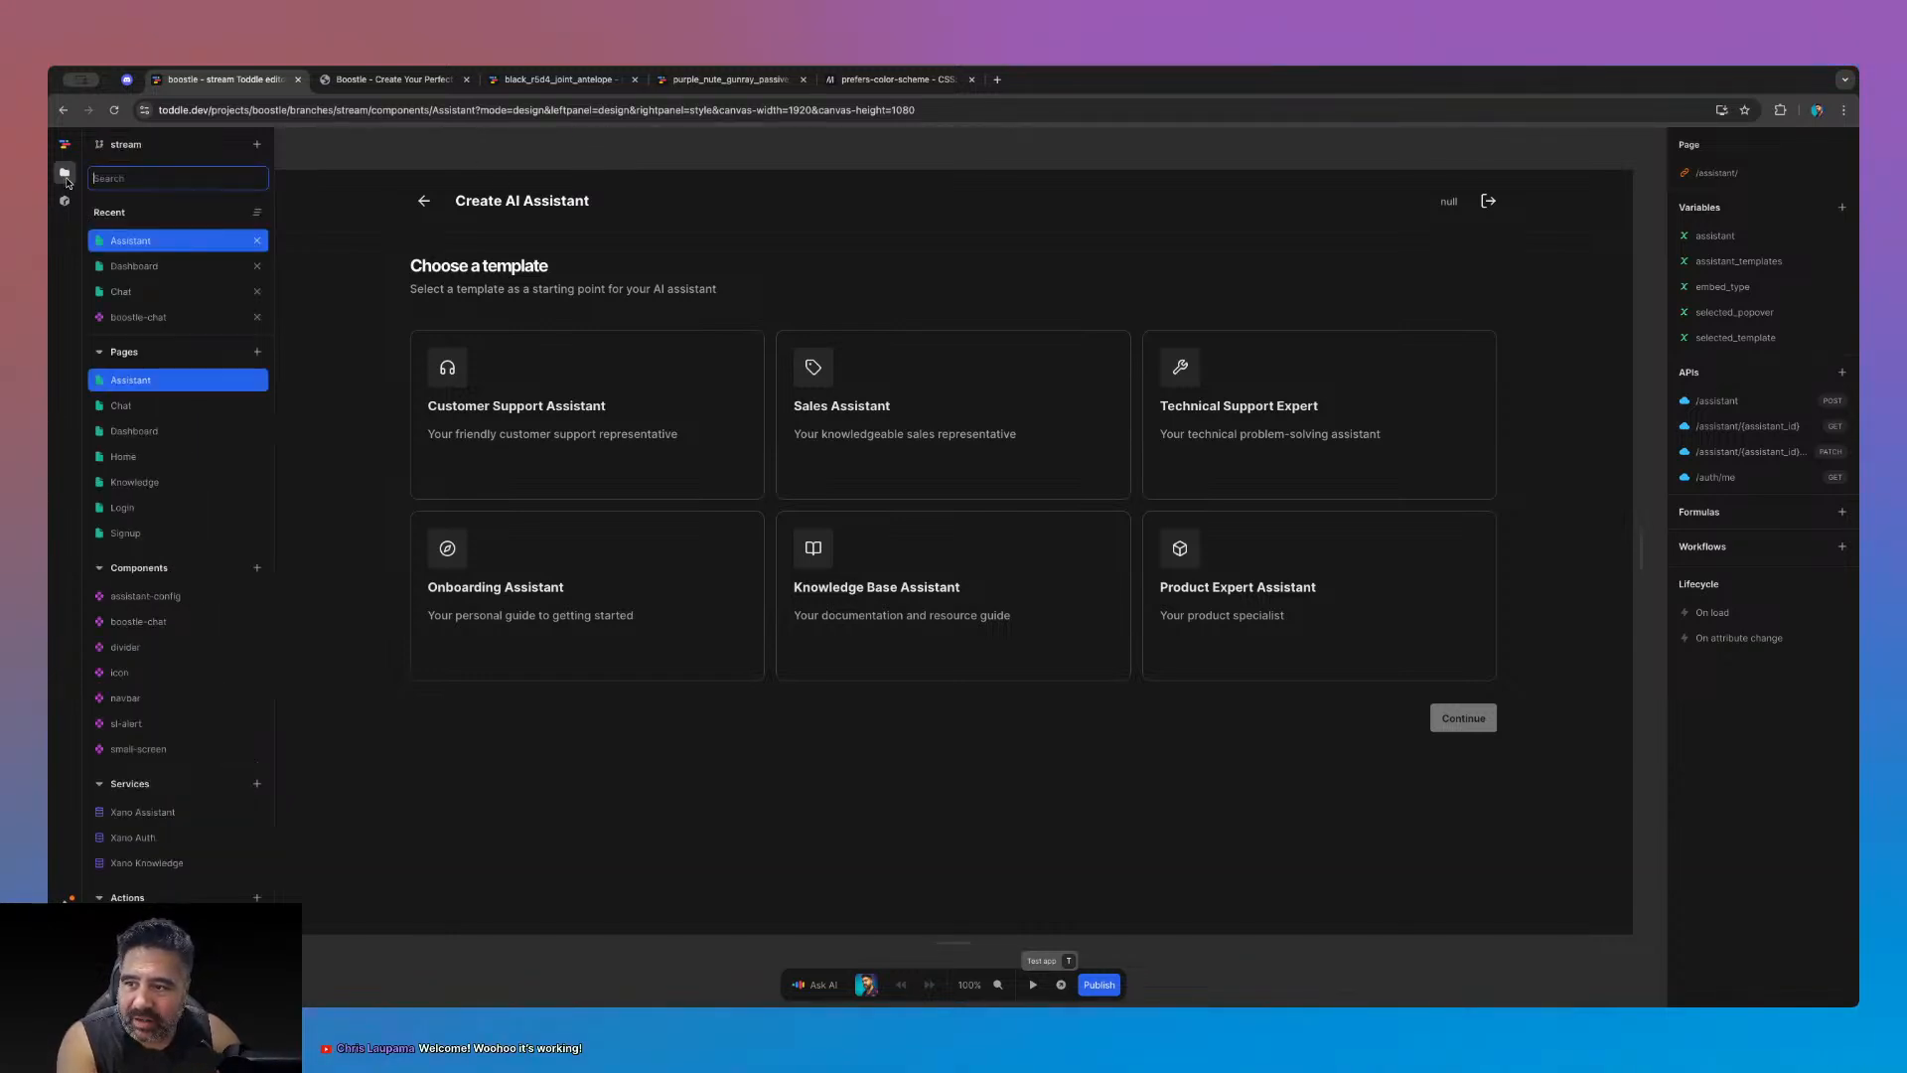
{"action": "left_click", "coordinate": [177, 597]}
{"action": "left_click", "coordinate": [452, 268]}
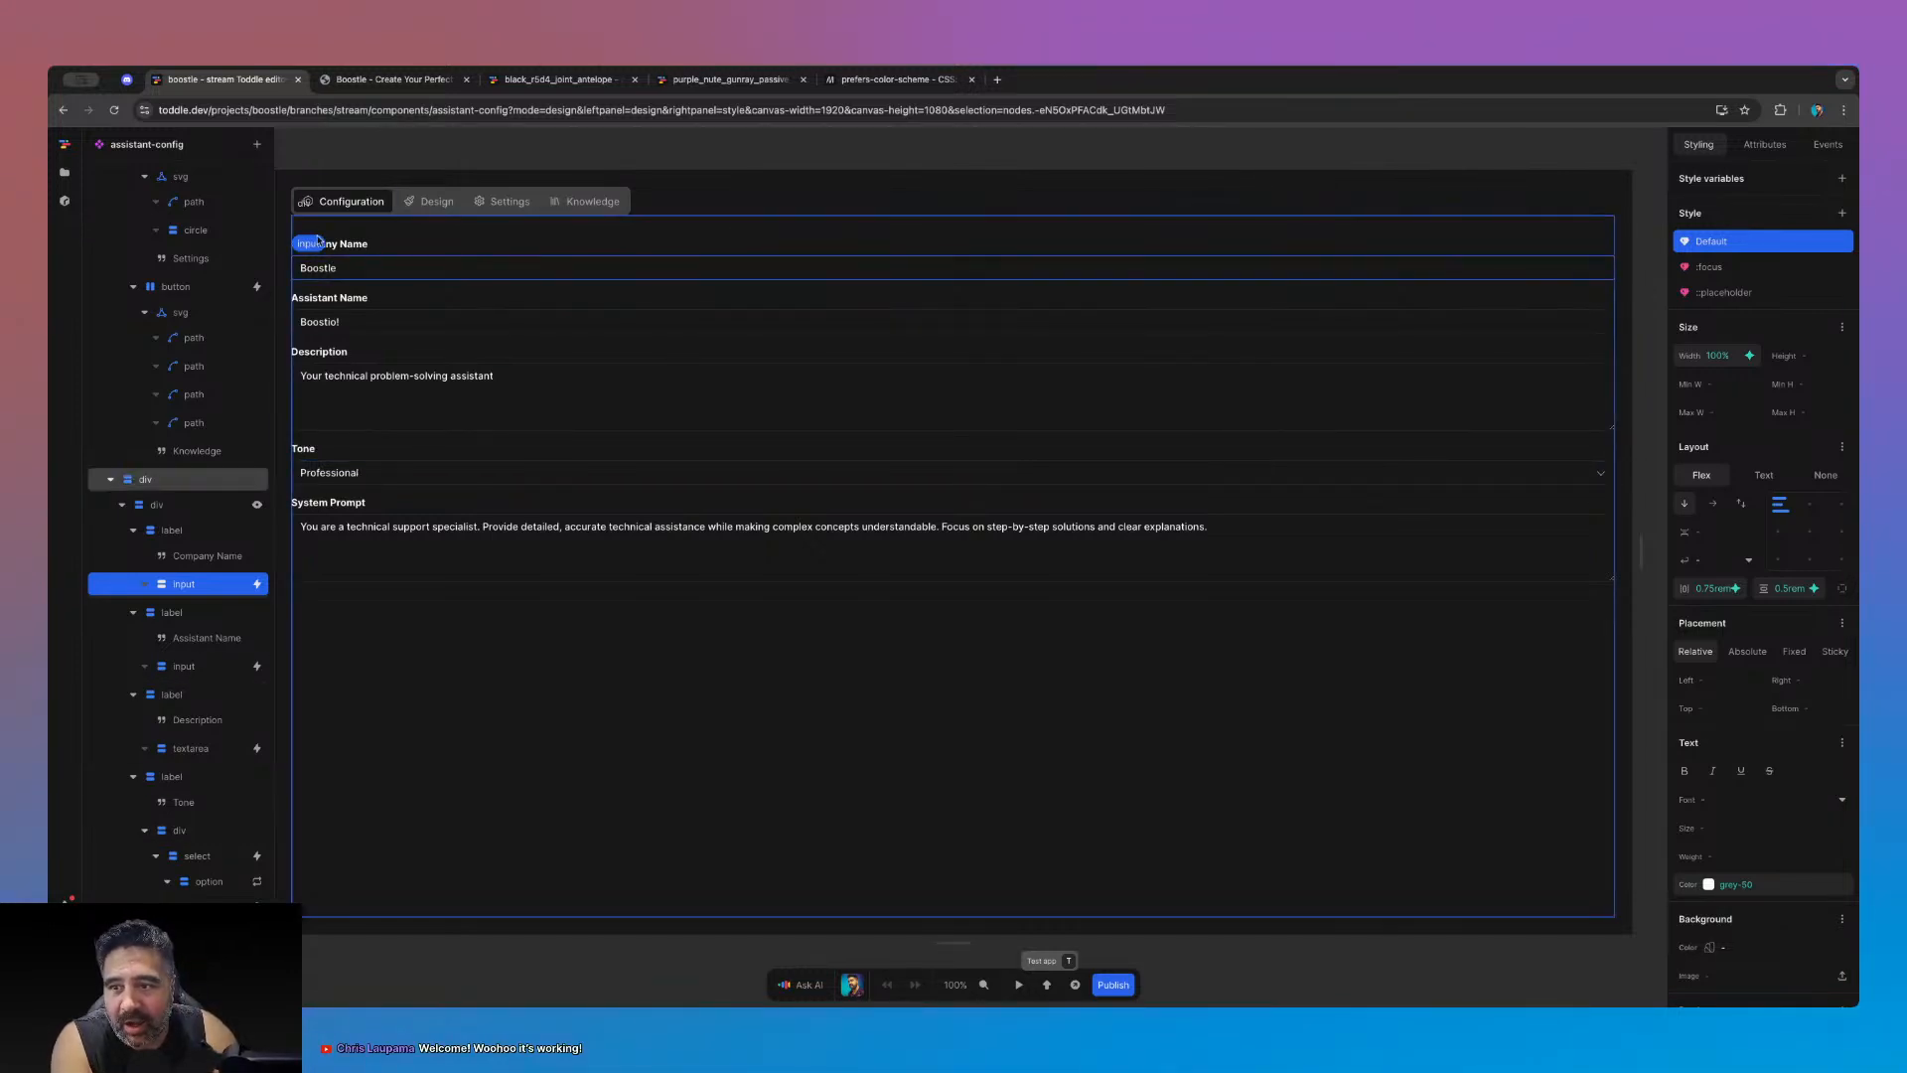
- Select the Configuration, Design, Settings and Knowledge tab buttons in turn
{"action": "left_click", "coordinate": [373, 203]}
{"action": "left_click", "coordinate": [408, 202]}
{"action": "left_click", "coordinate": [187, 471]}
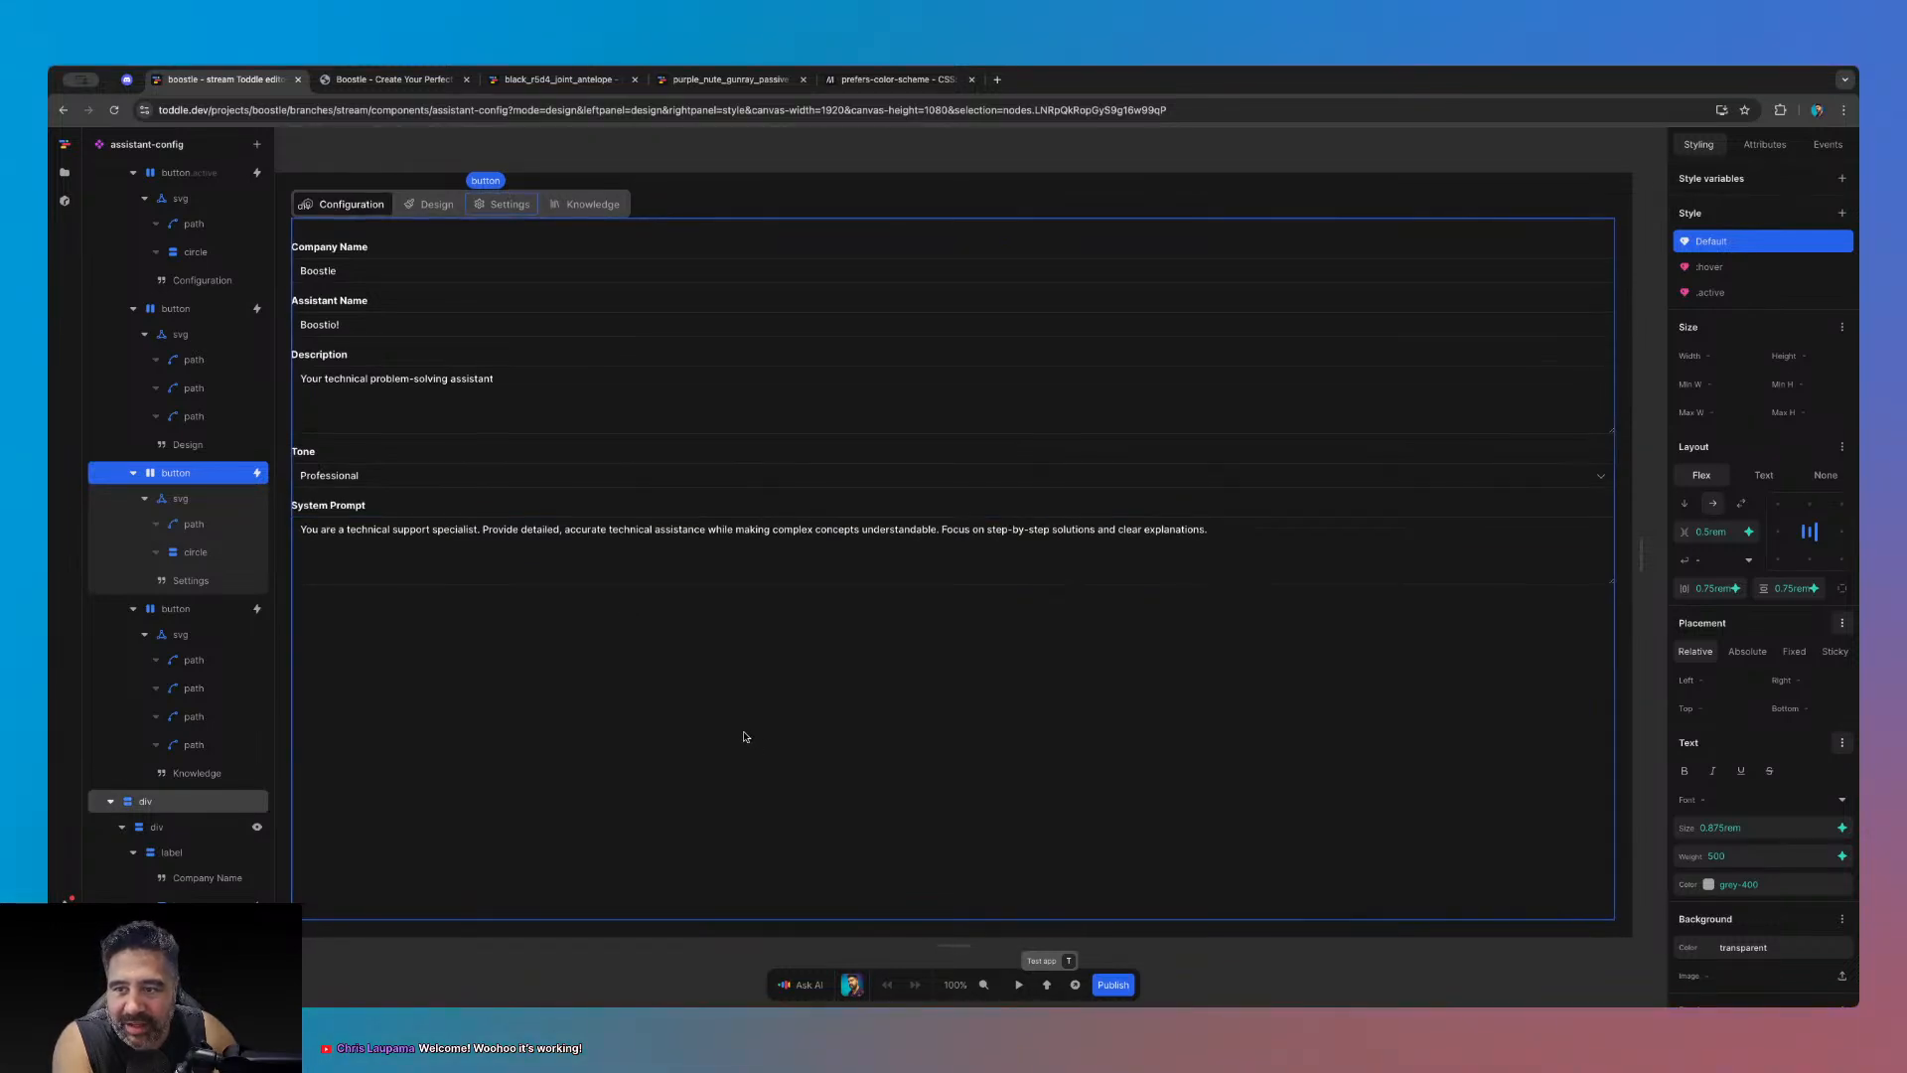
{"action": "scroll", "coordinate": [746, 737], "scroll_direction": "up", "scroll_amount": 2}
{"action": "left_click", "coordinate": [622, 386]}
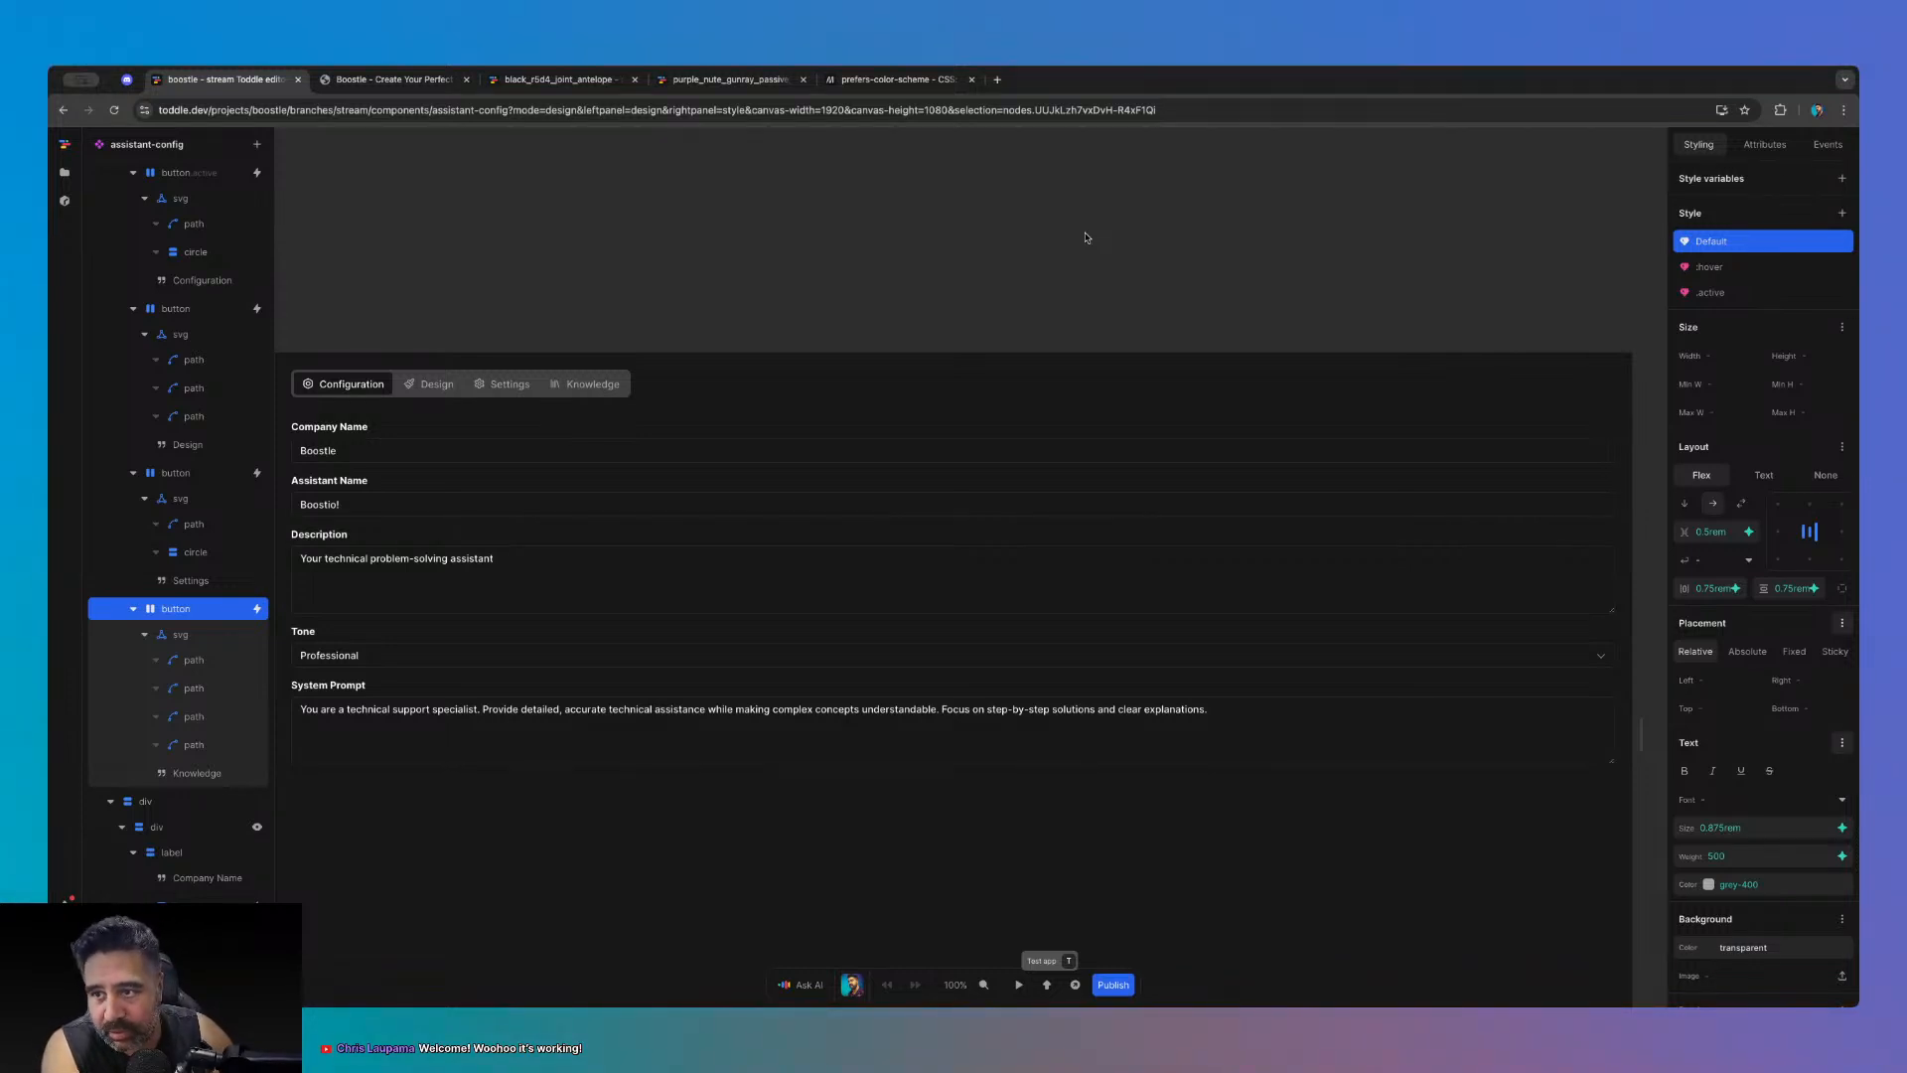
- Deselect on empty canvas to show the component's attributes and variables
{"action": "scroll", "coordinate": [1086, 238], "scroll_direction": "down", "scroll_amount": 3}
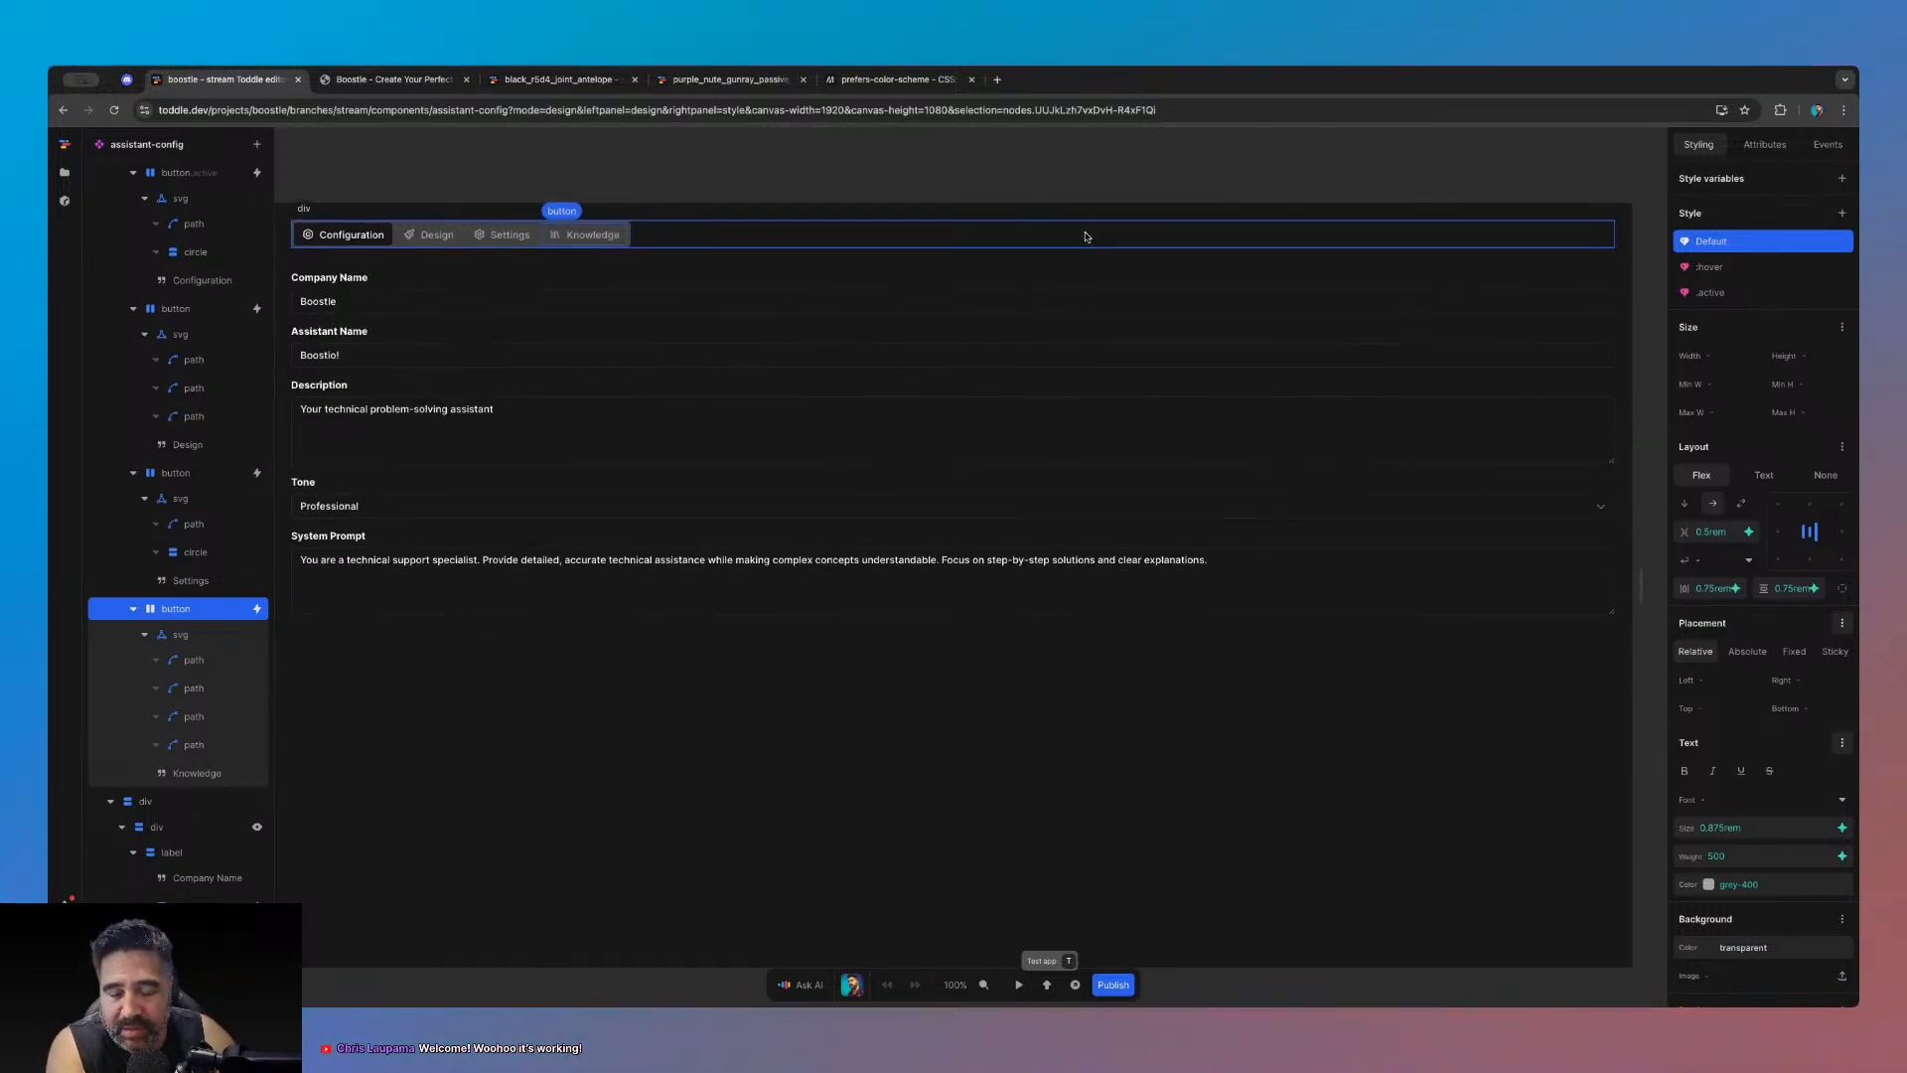
{"action": "scroll", "coordinate": [1059, 206], "scroll_direction": "down", "scroll_amount": 1}
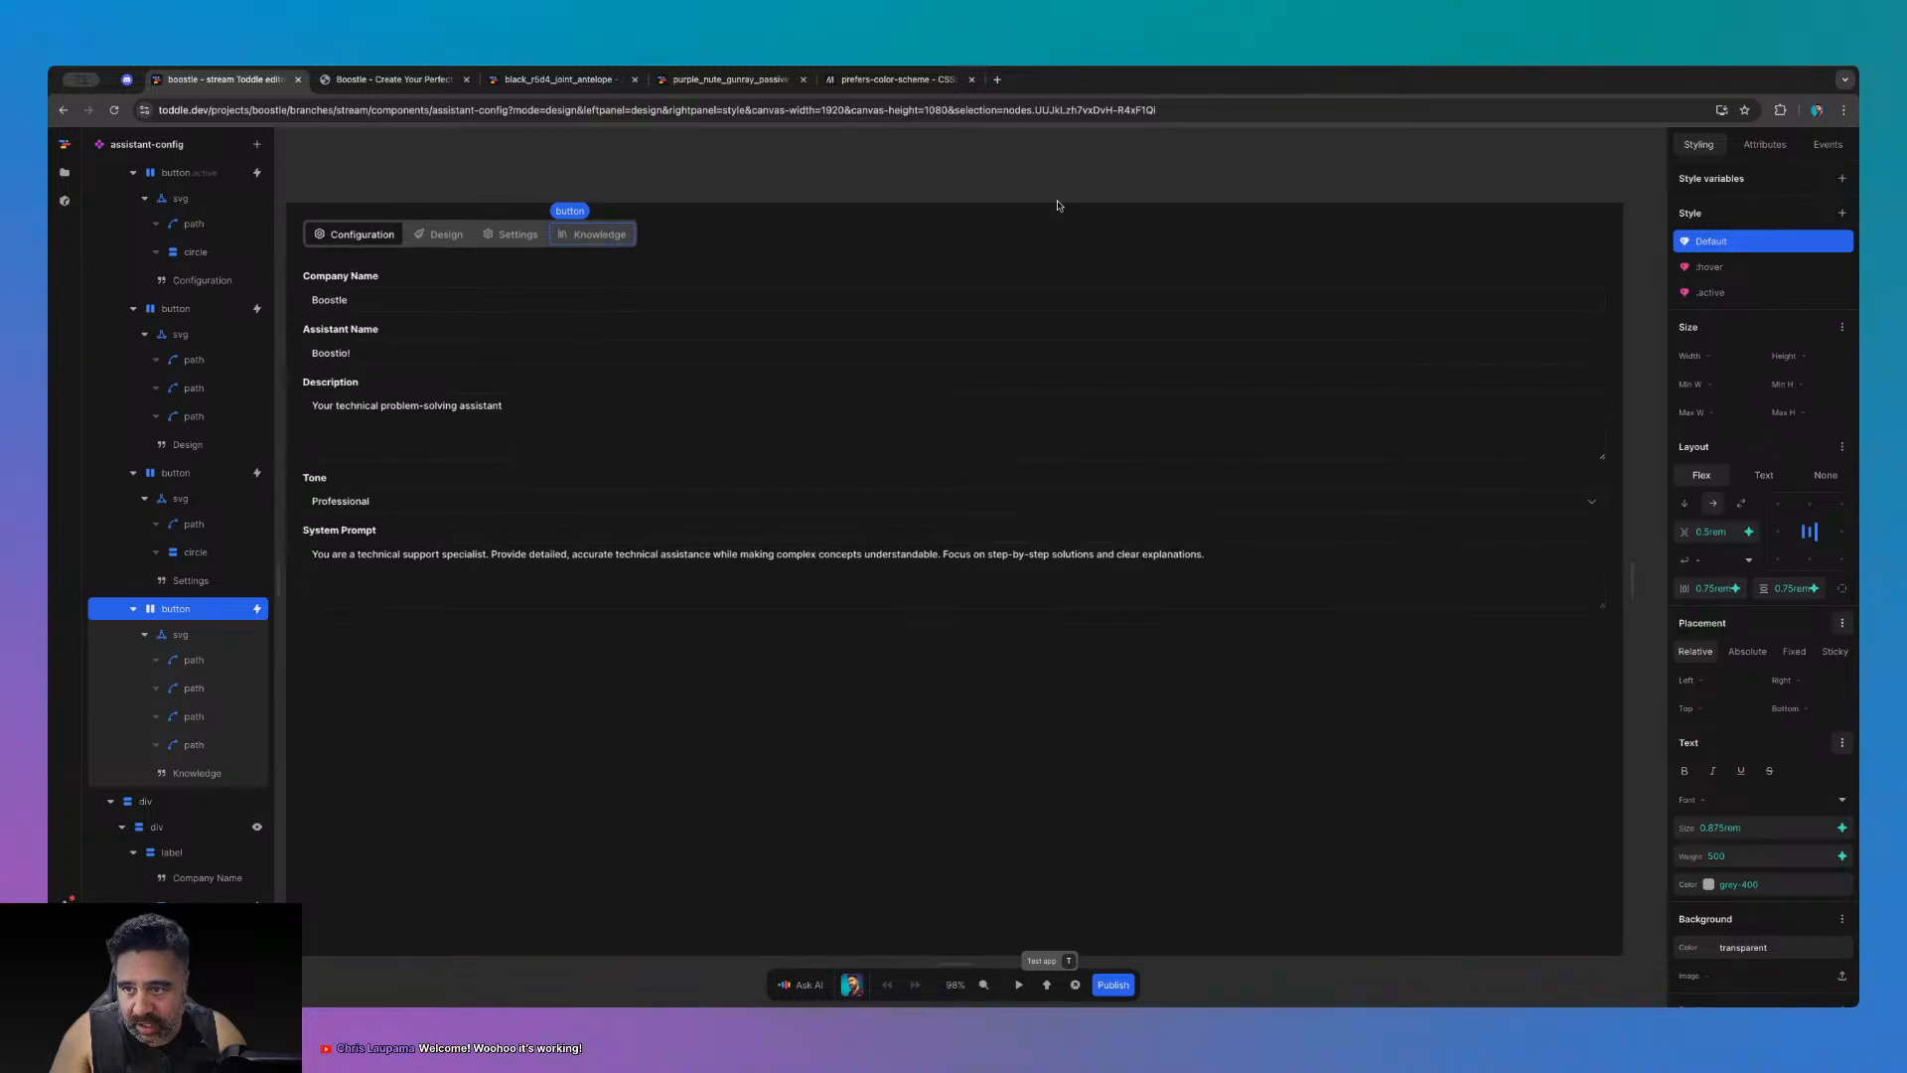
{"action": "left_click", "coordinate": [997, 177]}
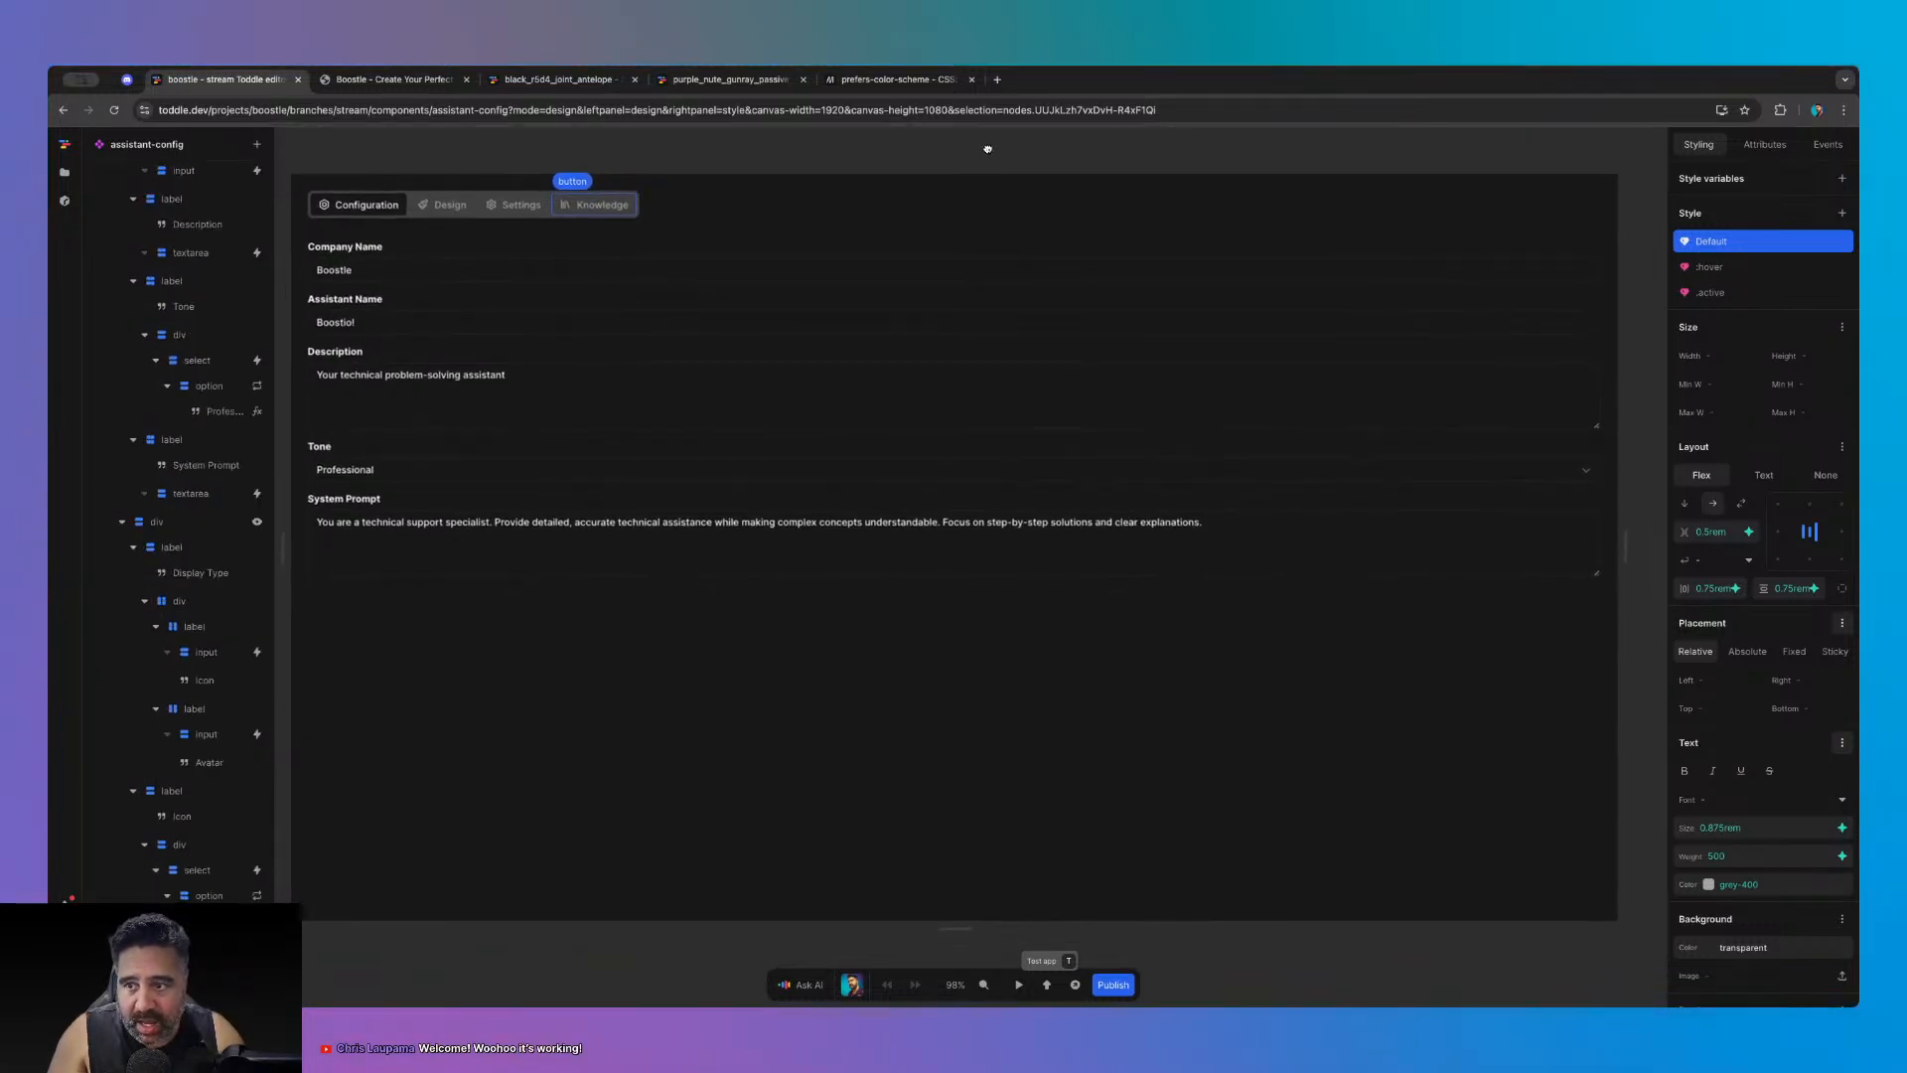